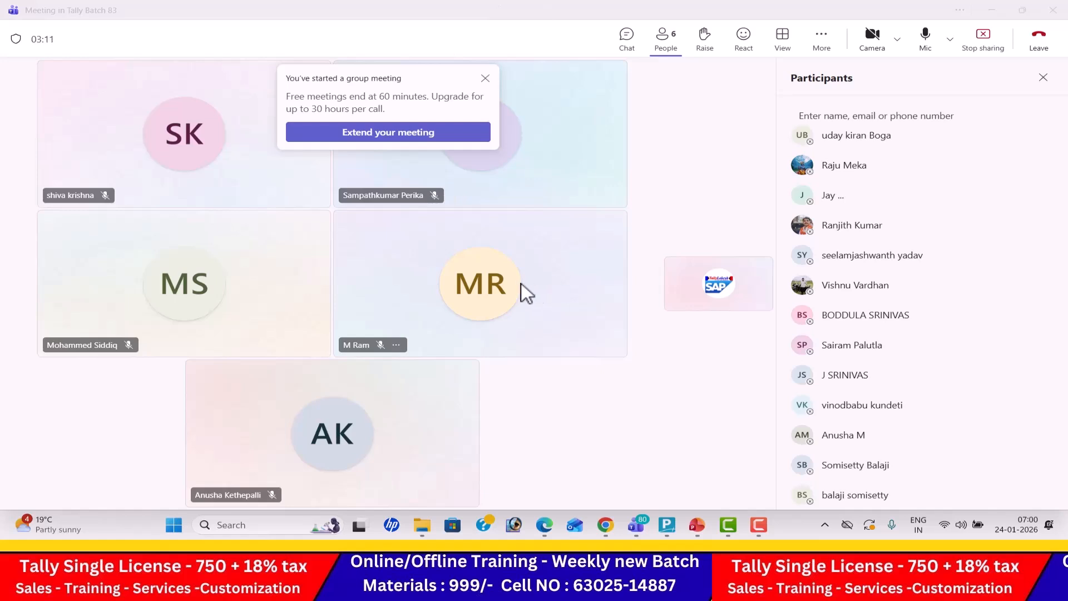
- Switch to TallyPrime and start creating a new company from the company list
{"action": "mouse_move", "coordinate": [664, 527]}
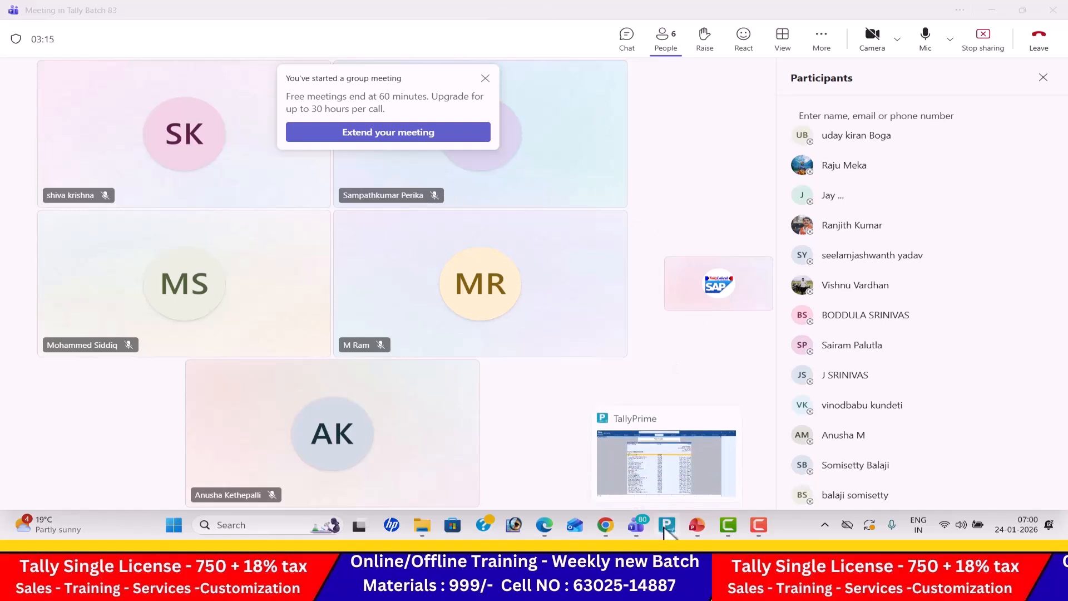
{"action": "left_click", "coordinate": [663, 527]}
{"action": "key", "text": "Up"}
{"action": "key", "text": "Up"}
{"action": "key", "text": "Up"}
{"action": "key", "text": "Up"}
{"action": "key", "text": "Up"}
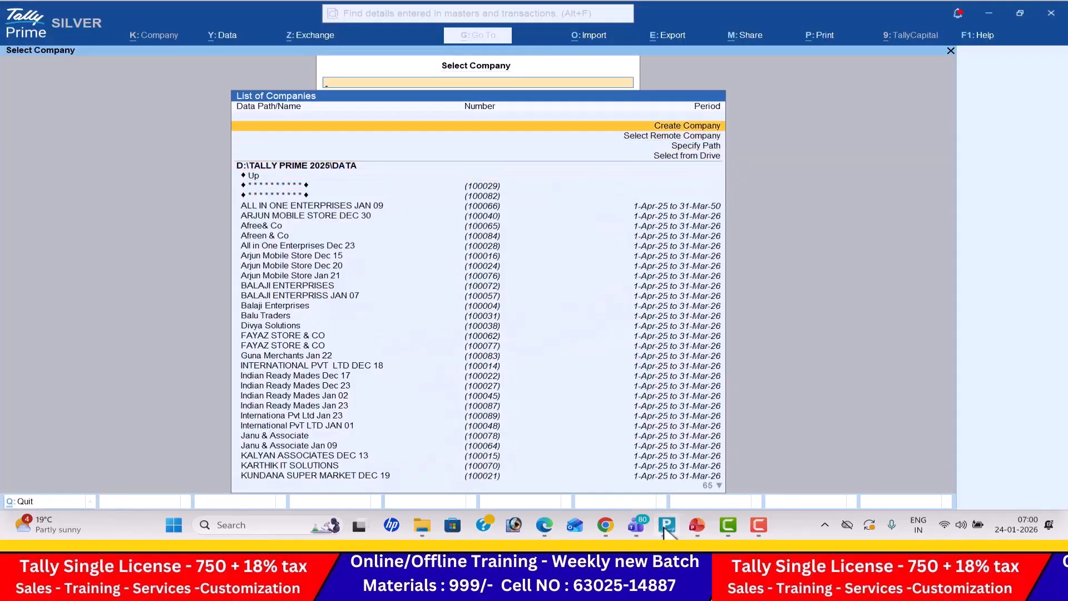
{"action": "key", "text": "Return"}
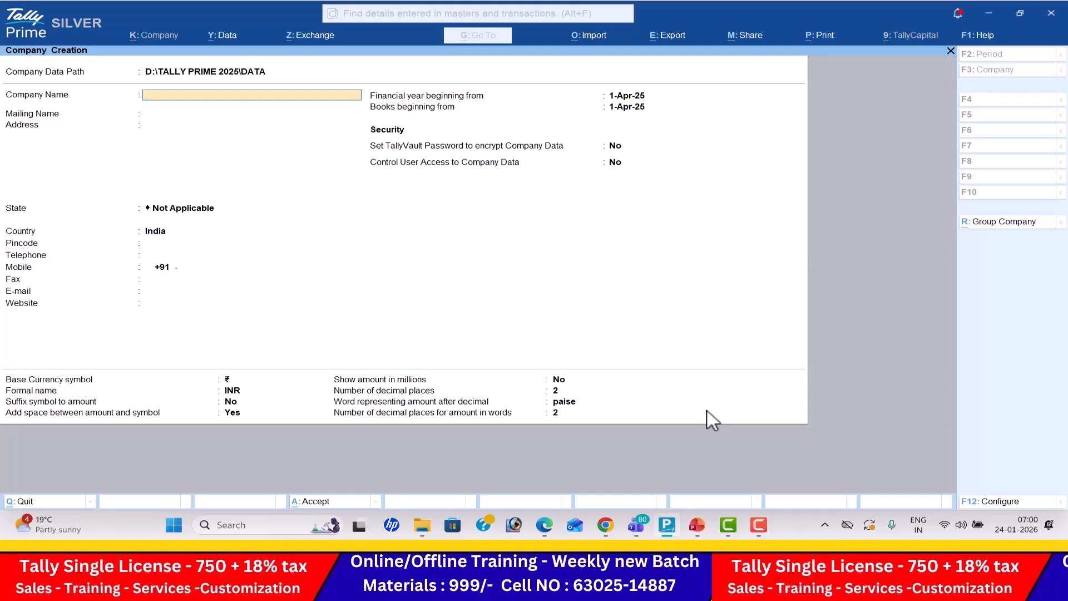
- Switch to Chrome and look through the photo slideshow on the Lokesh Infotech home page
{"action": "left_click", "coordinate": [606, 526]}
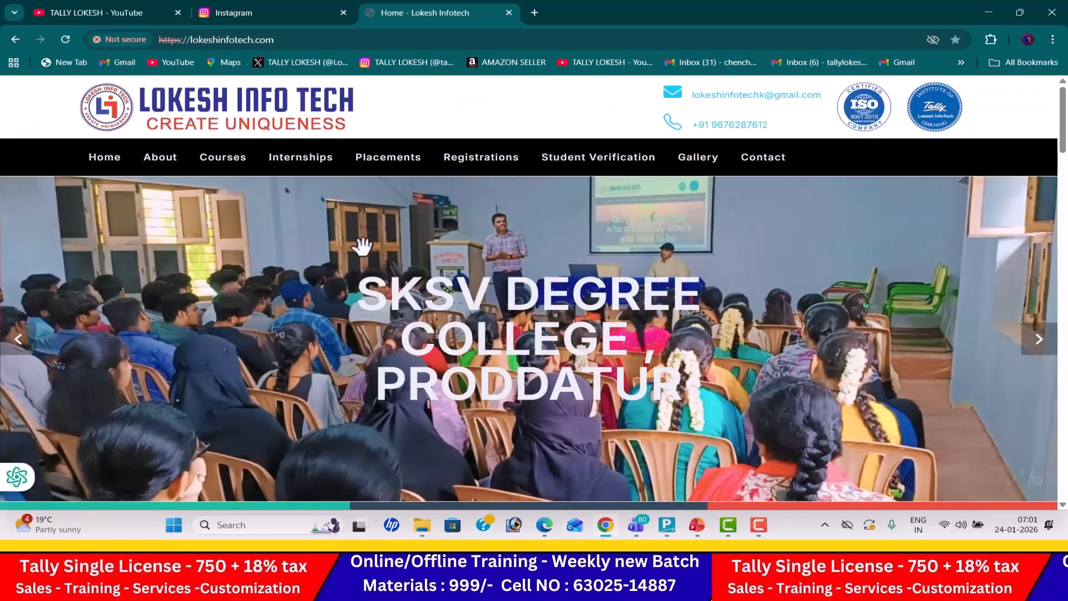
{"action": "left_click", "coordinate": [25, 338]}
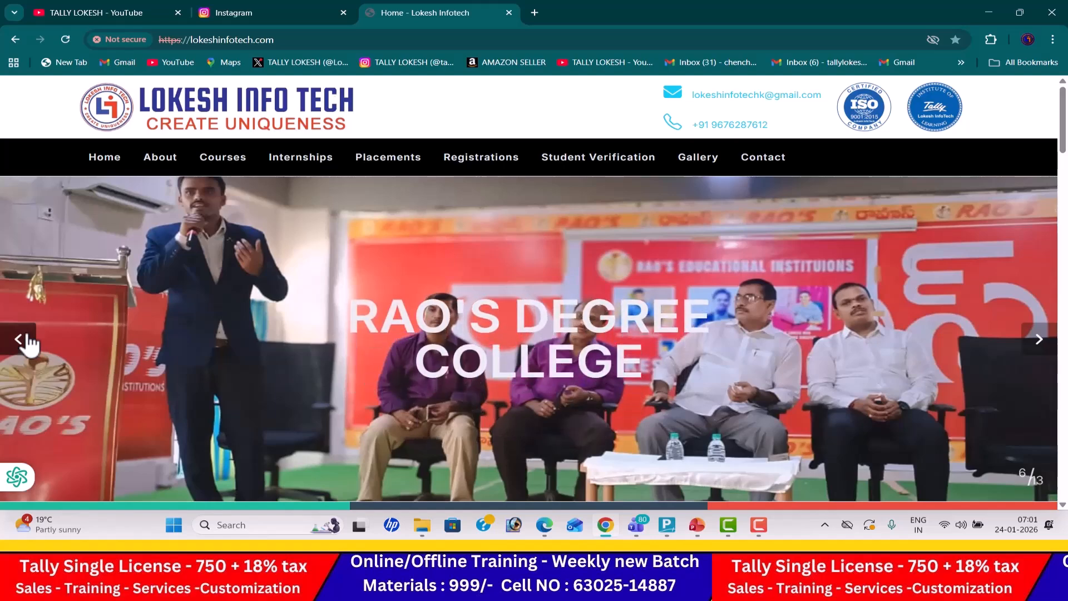
{"action": "left_click", "coordinate": [22, 339]}
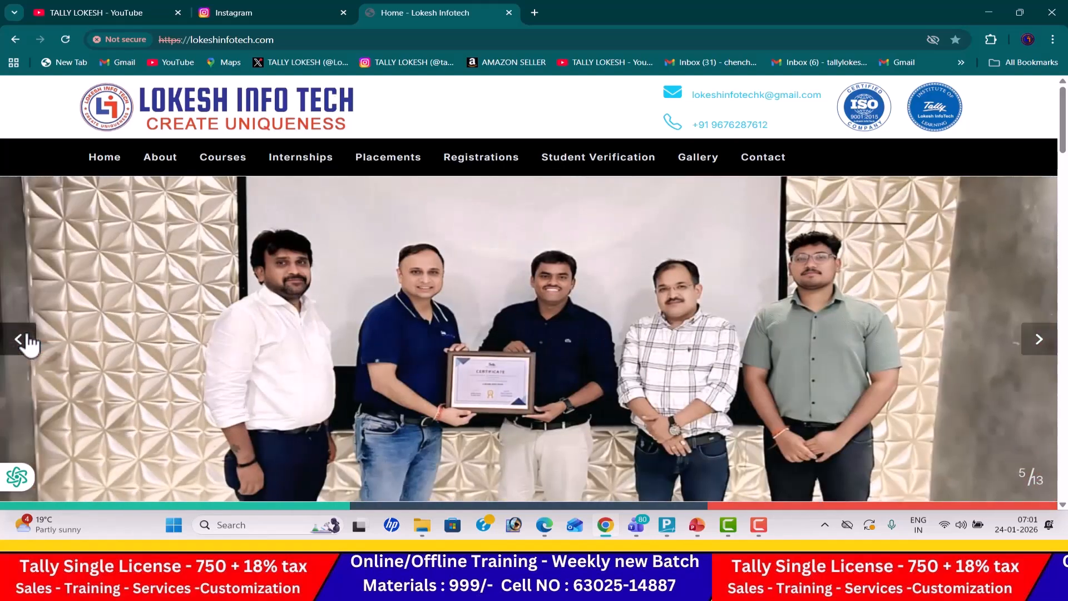
{"action": "left_click", "coordinate": [24, 339]}
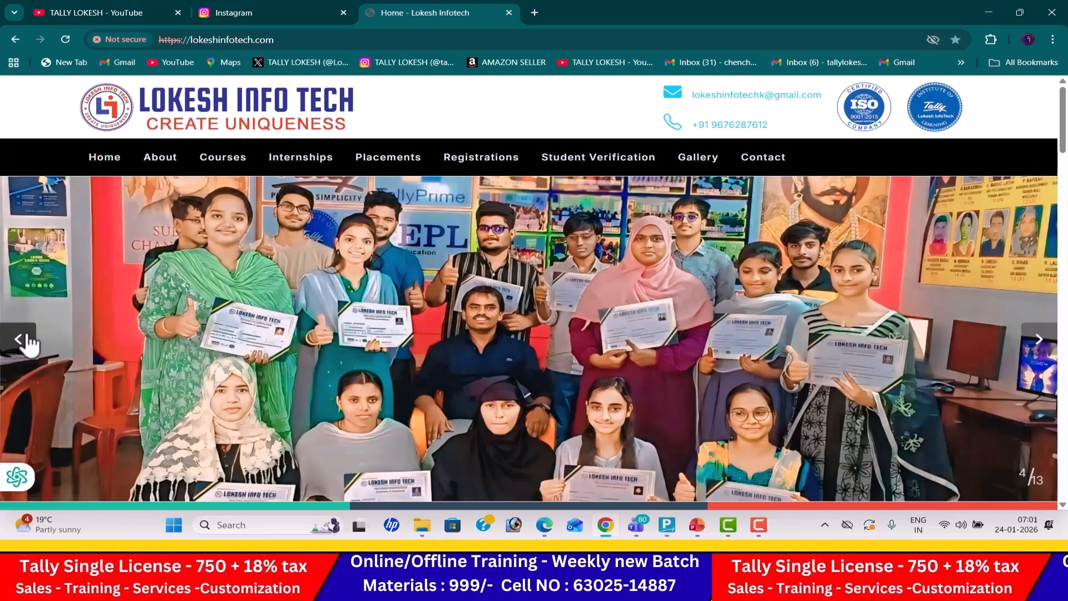
{"action": "left_click", "coordinate": [25, 339]}
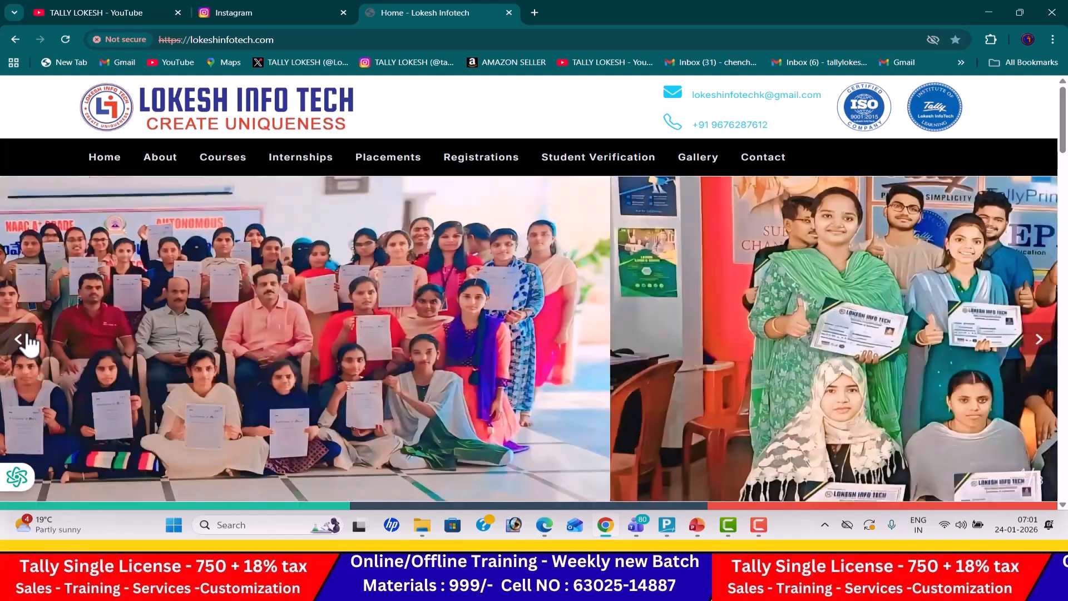
{"action": "left_click", "coordinate": [25, 339]}
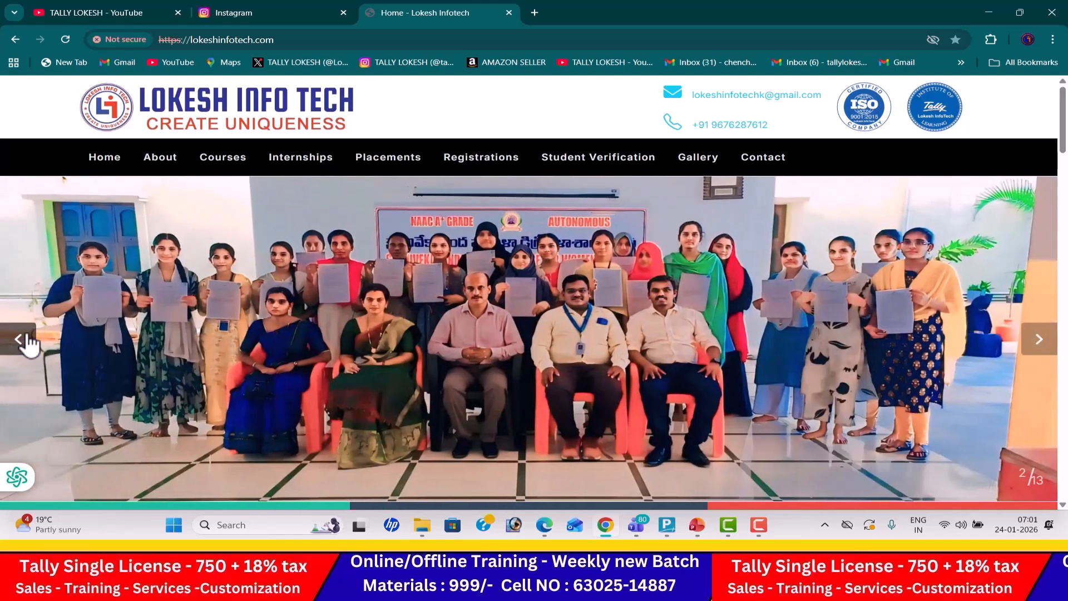
{"action": "left_click", "coordinate": [25, 339]}
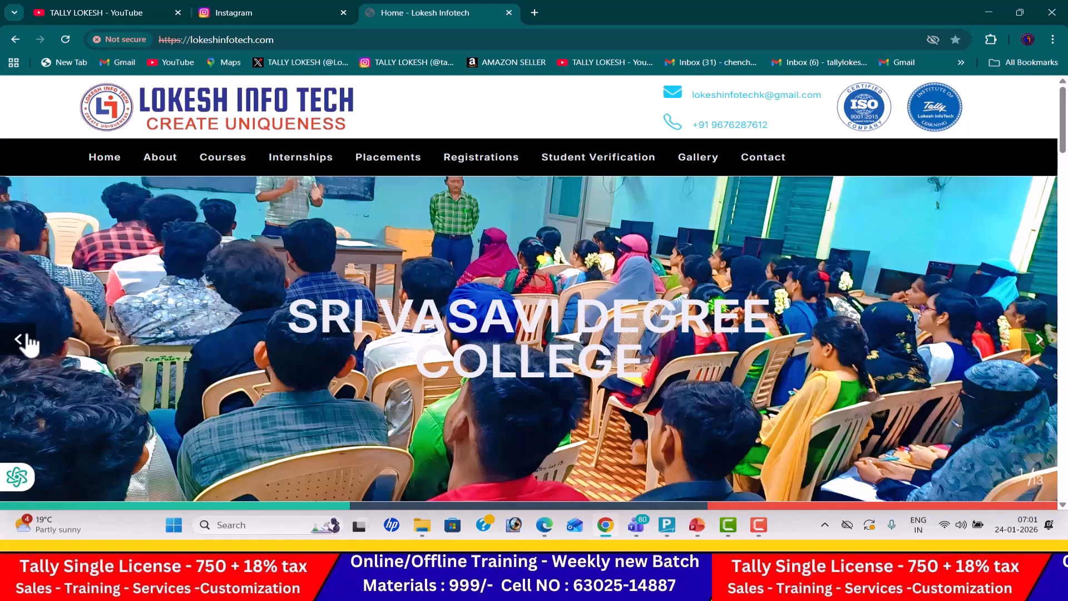
{"action": "left_click", "coordinate": [1045, 344]}
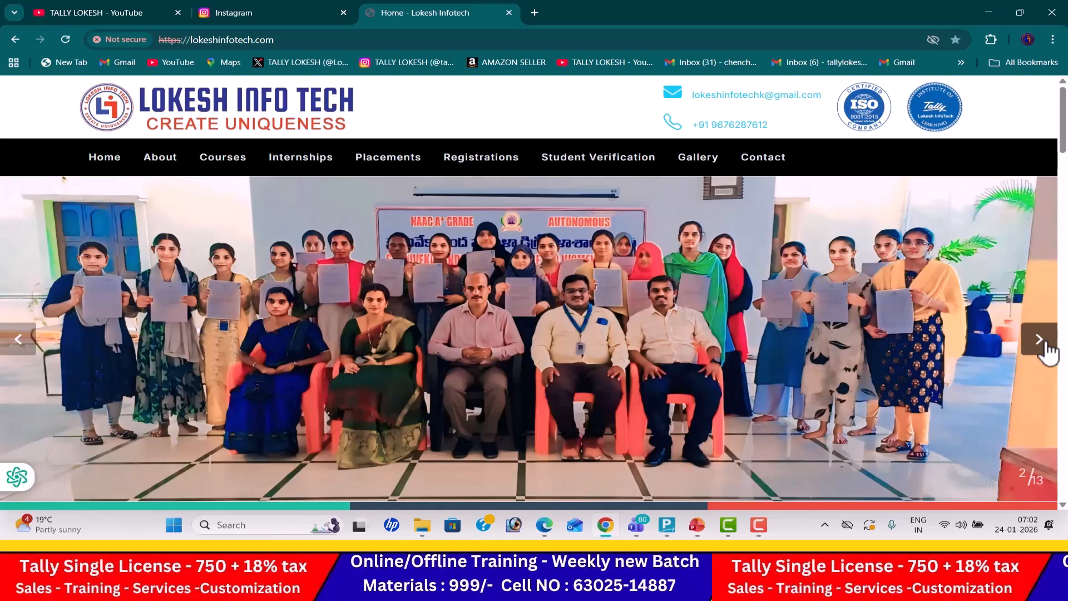
{"action": "left_click", "coordinate": [1048, 353]}
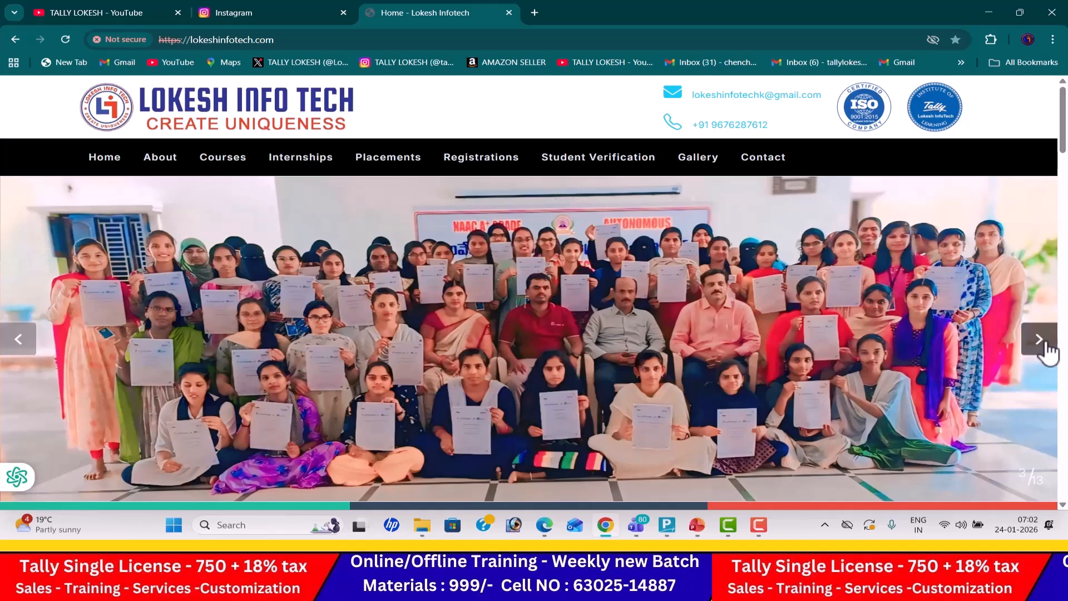
- Look through the job-opening reels on the tally_lokesh Instagram profile and view the TALLY LOKESH YouTube channel
{"action": "left_click", "coordinate": [270, 12]}
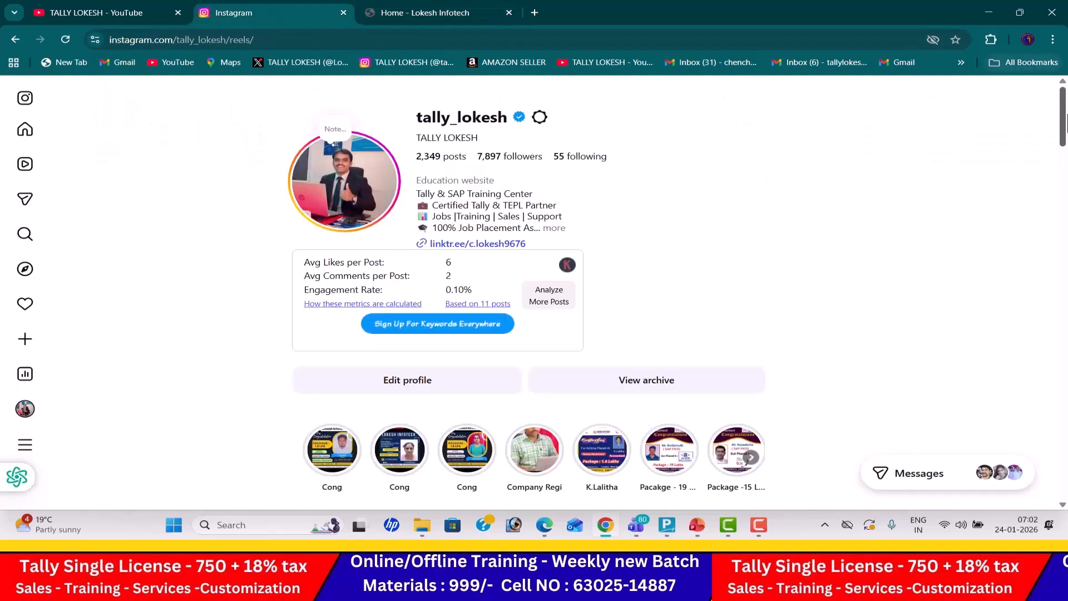
{"action": "left_click_drag", "start_coordinate": [1063, 136], "coordinate": [1064, 195]}
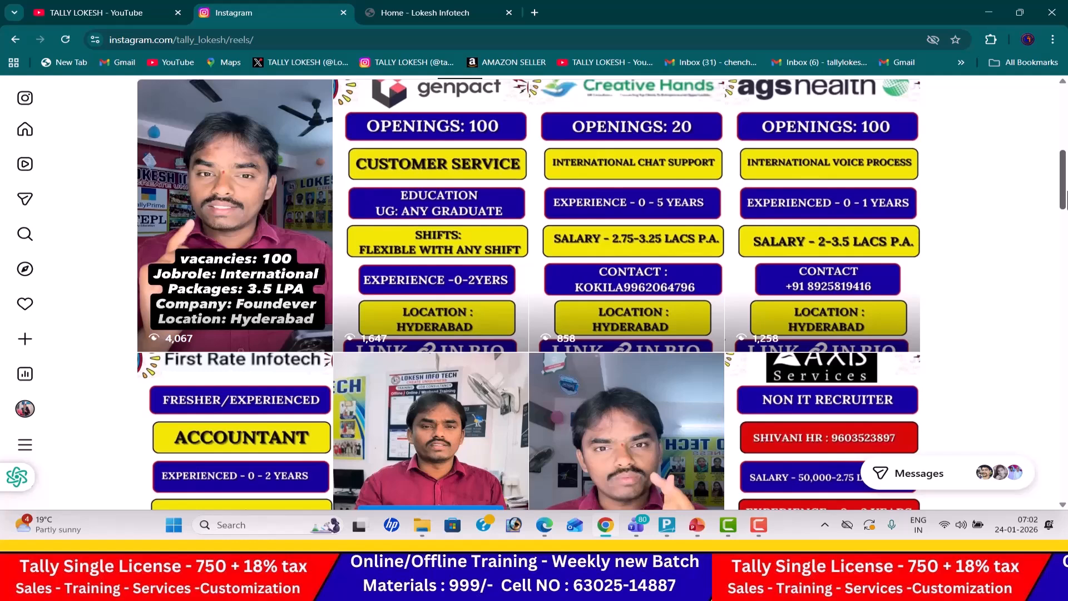
{"action": "left_click_drag", "start_coordinate": [1065, 195], "coordinate": [1063, 287]}
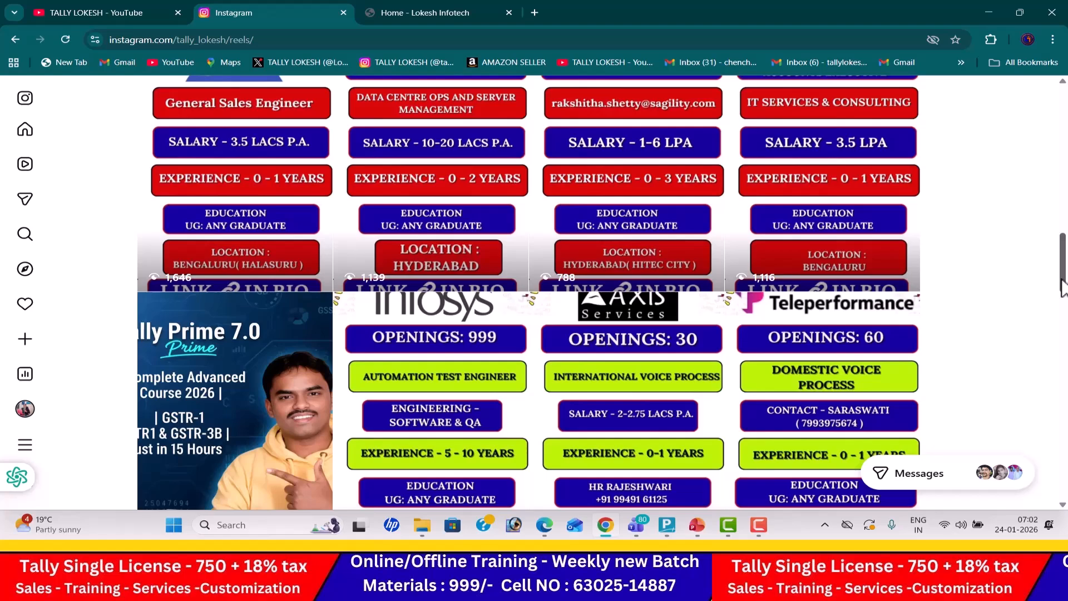
{"action": "left_click_drag", "start_coordinate": [1063, 287], "coordinate": [1065, 376]}
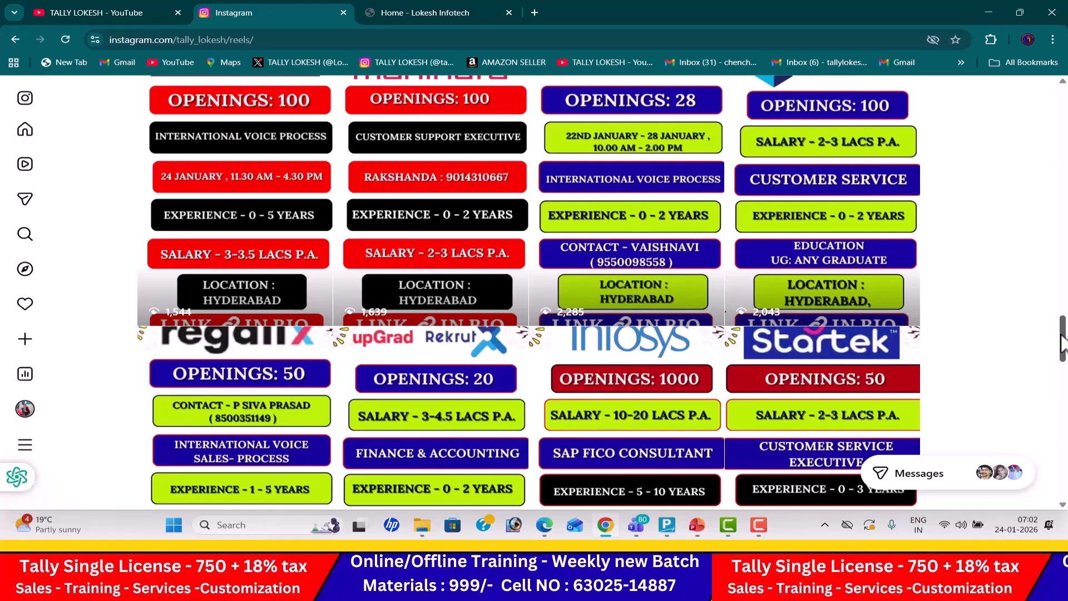
{"action": "left_click_drag", "start_coordinate": [1063, 342], "coordinate": [1065, 398]}
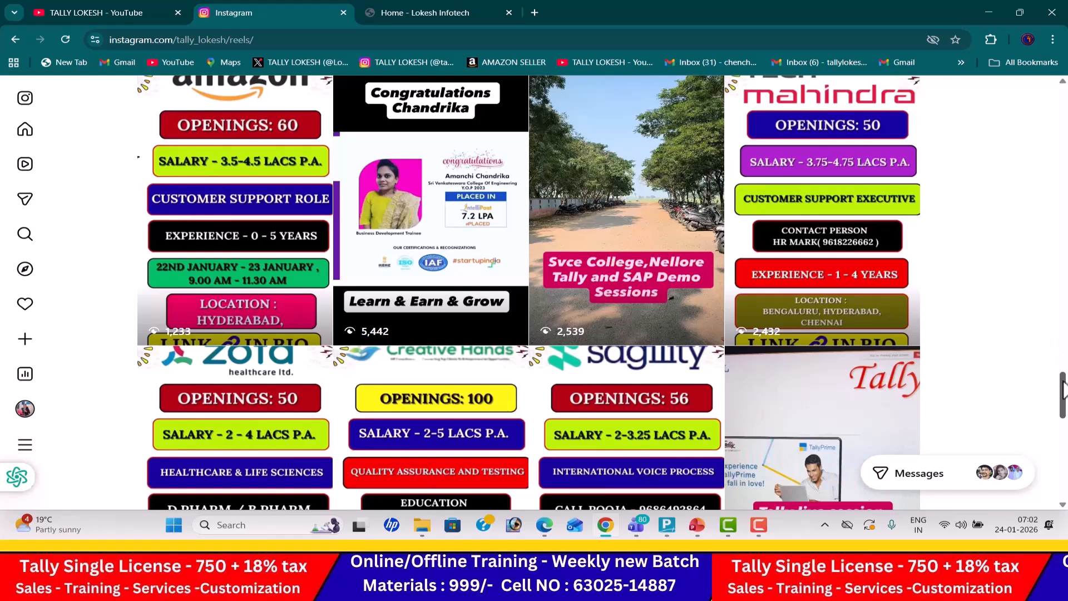
{"action": "scroll", "coordinate": [1064, 390], "scroll_direction": "down", "scroll_amount": 10}
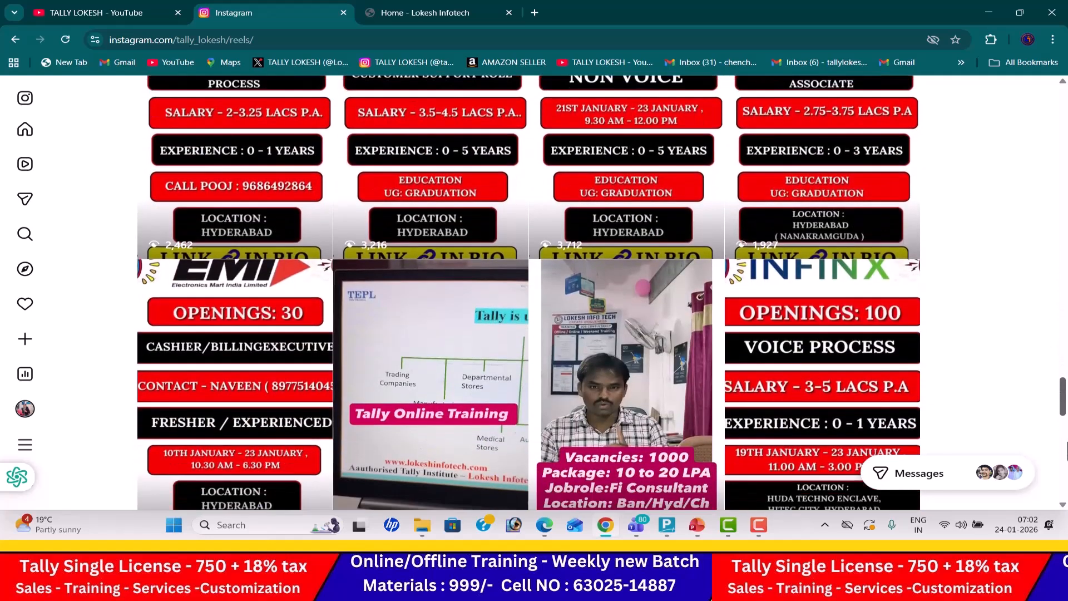
{"action": "scroll", "coordinate": [1067, 450], "scroll_direction": "down", "scroll_amount": 3}
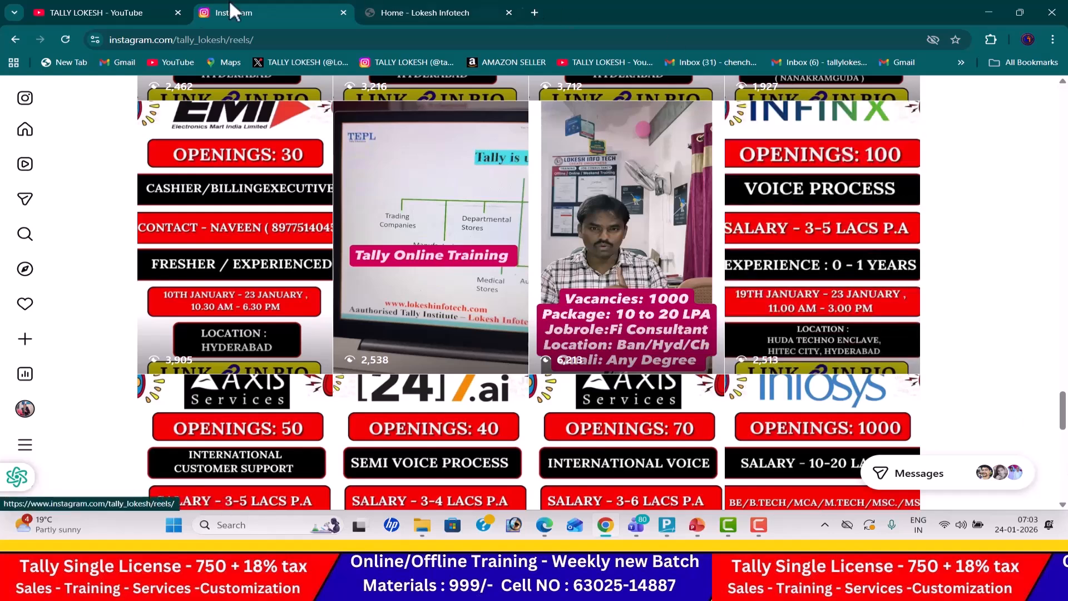
{"action": "left_click", "coordinate": [117, 18]}
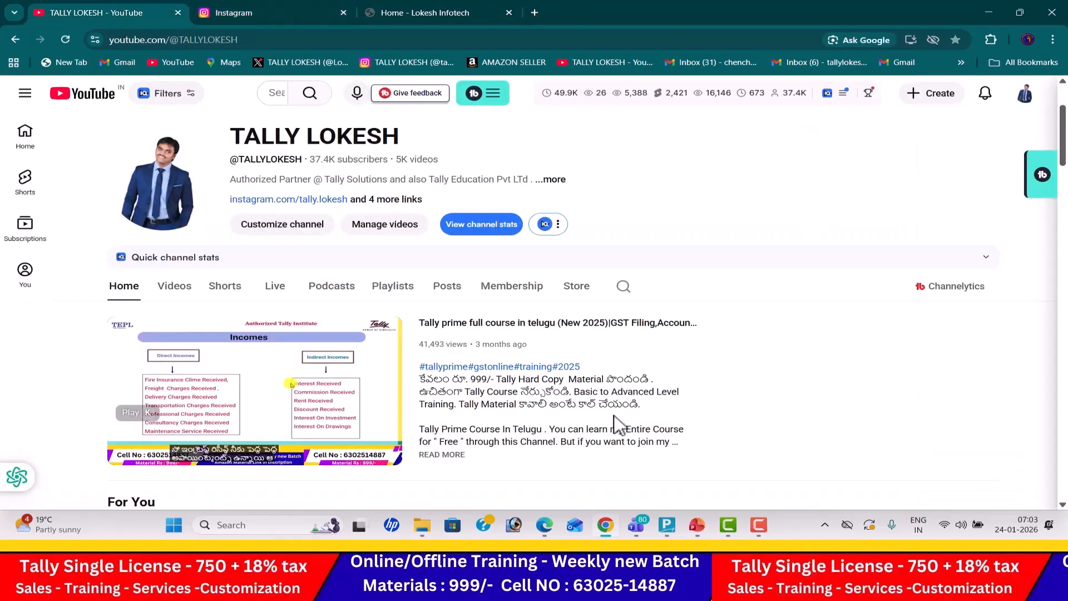
- Check Problem 13 in the Tally Prime PDF in Edge and name the new TallyPrime company RRR TRADERS JAN 24
{"action": "left_click", "coordinate": [545, 526]}
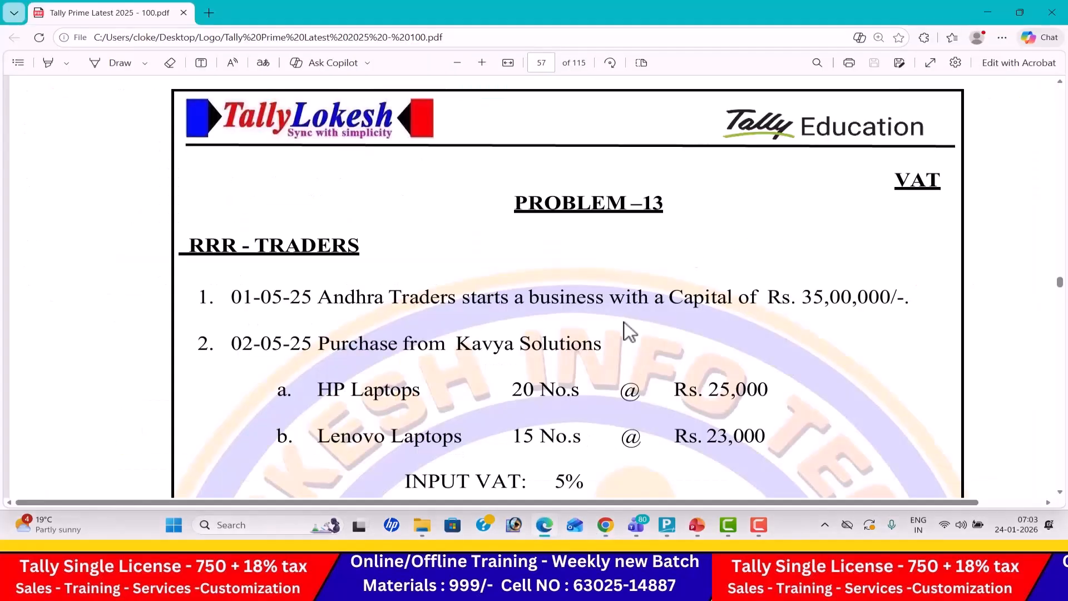
{"action": "key", "text": "alt+Tab"}
{"action": "key", "text": "alt+Tab"}
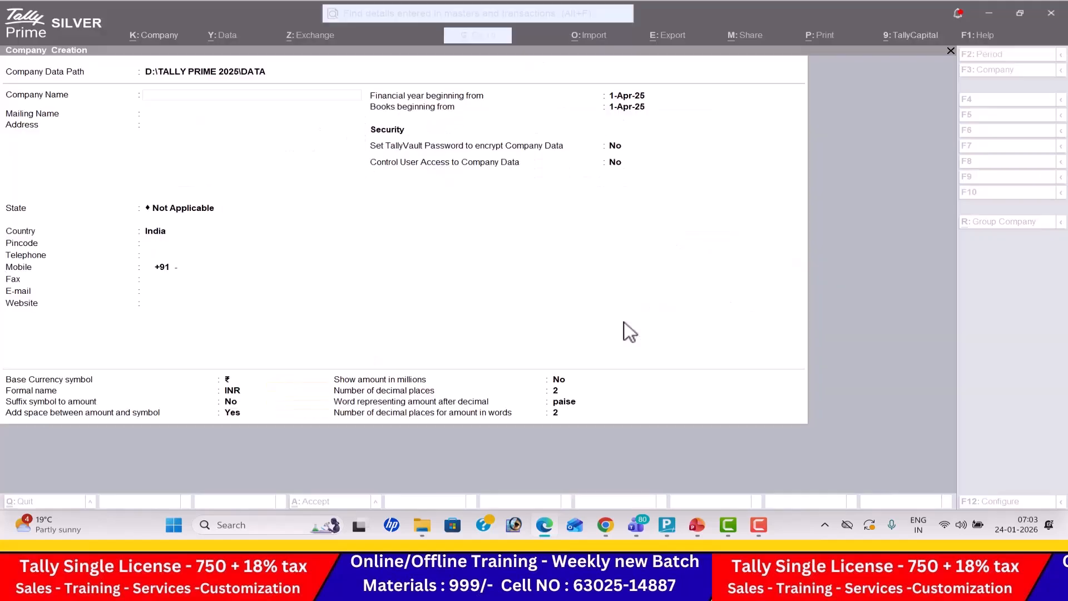
{"action": "type", "text": "R"}
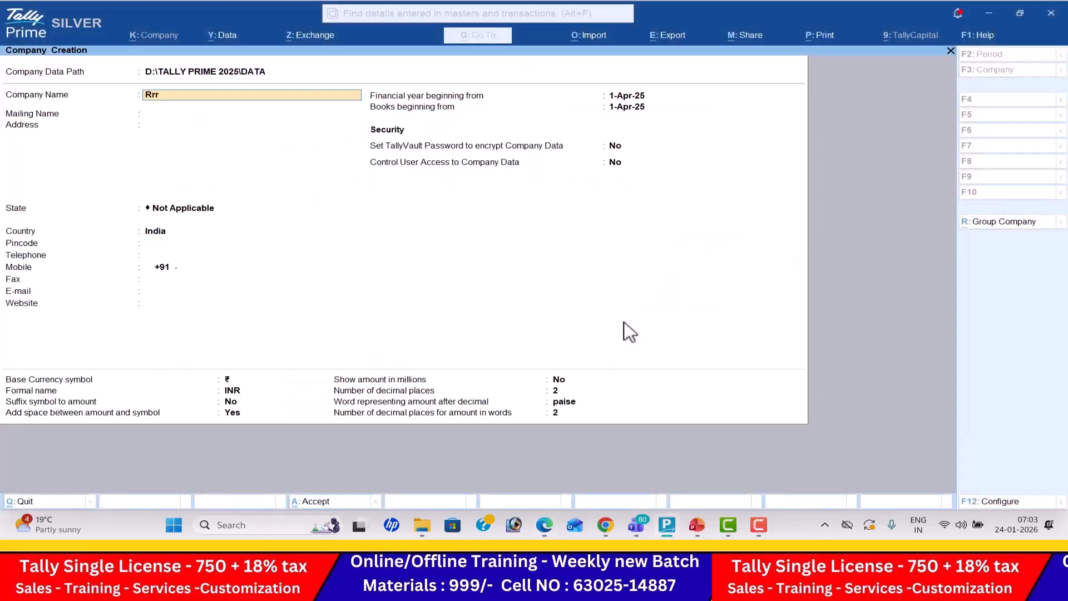
{"action": "type", "text": "RR TRADERS JAN 24"}
{"action": "key", "text": "Return"}
- Leave the address blank, set the company's state to Andhra Pradesh and save the company
{"action": "key", "text": "Return"}
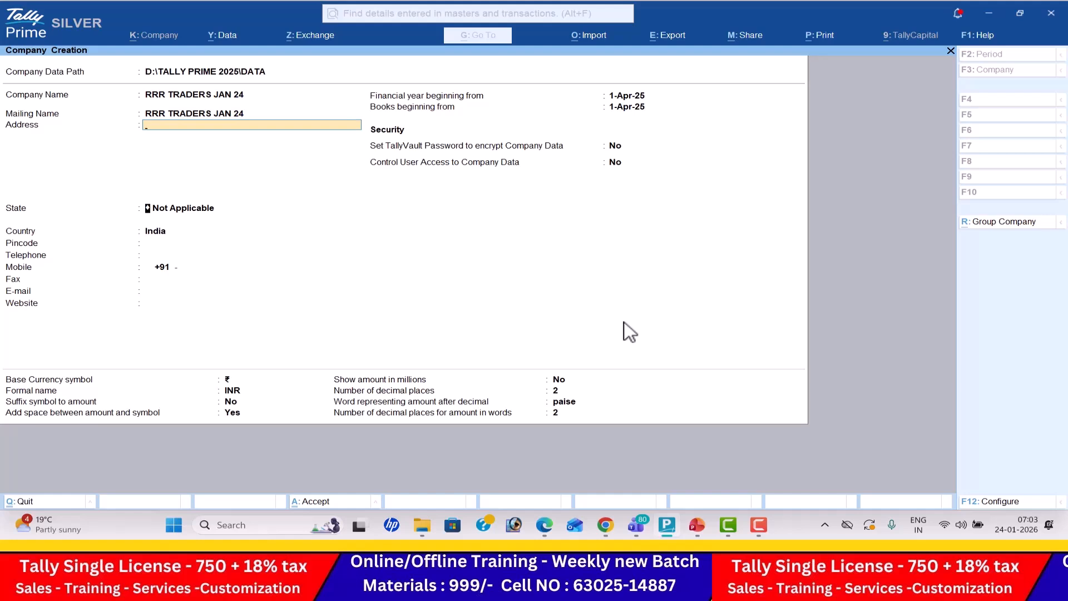
{"action": "key", "text": "Down"}
{"action": "key", "text": "Down"}
{"action": "key", "text": "Return"}
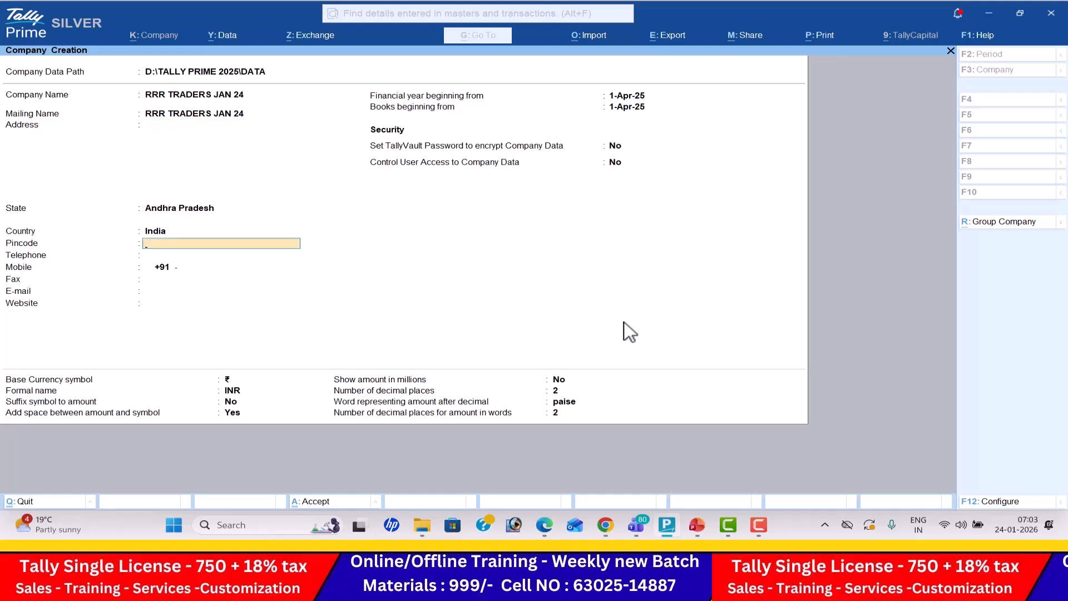
{"action": "key", "text": "ctrl"}
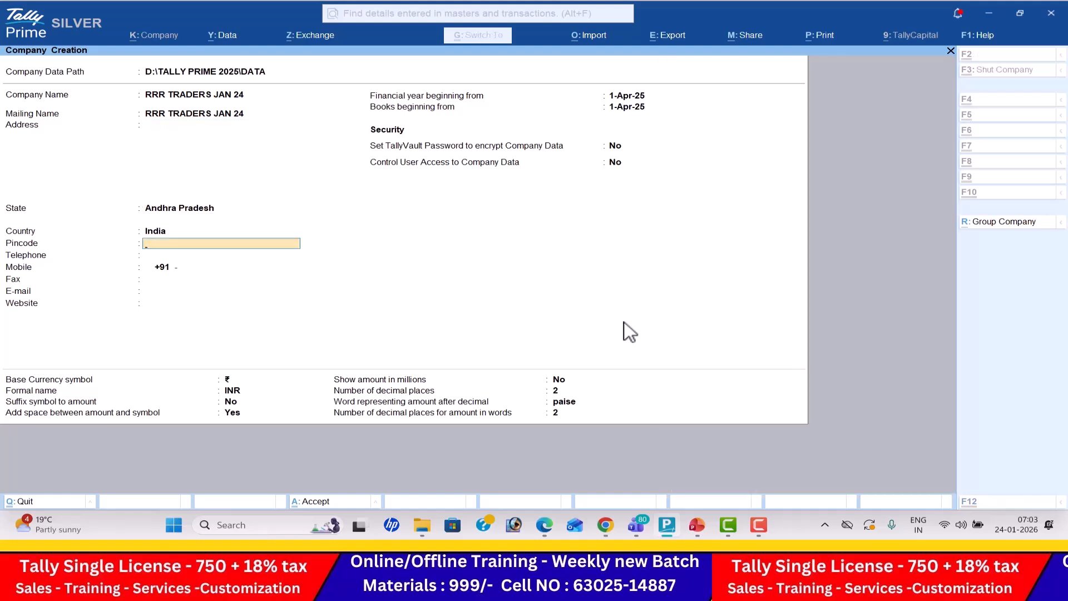
{"action": "key", "text": "ctrl+a"}
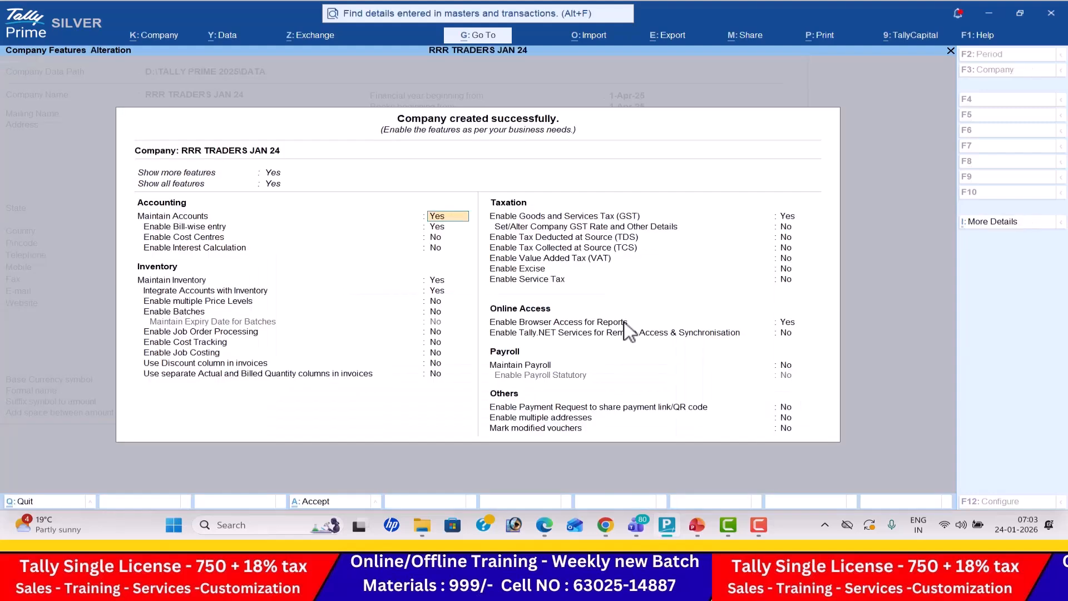
{"action": "key", "text": "alt+Tab"}
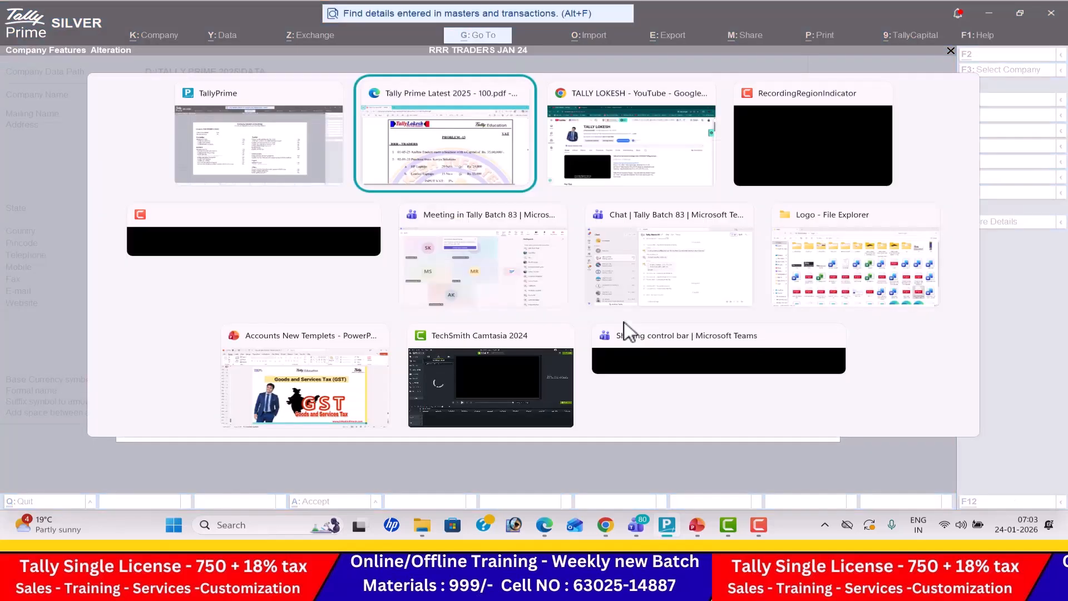
{"action": "key", "text": "alt+Tab"}
{"action": "key", "text": "alt+Tab"}
{"action": "key", "text": "alt+Tab"}
{"action": "key", "text": "alt+Tab"}
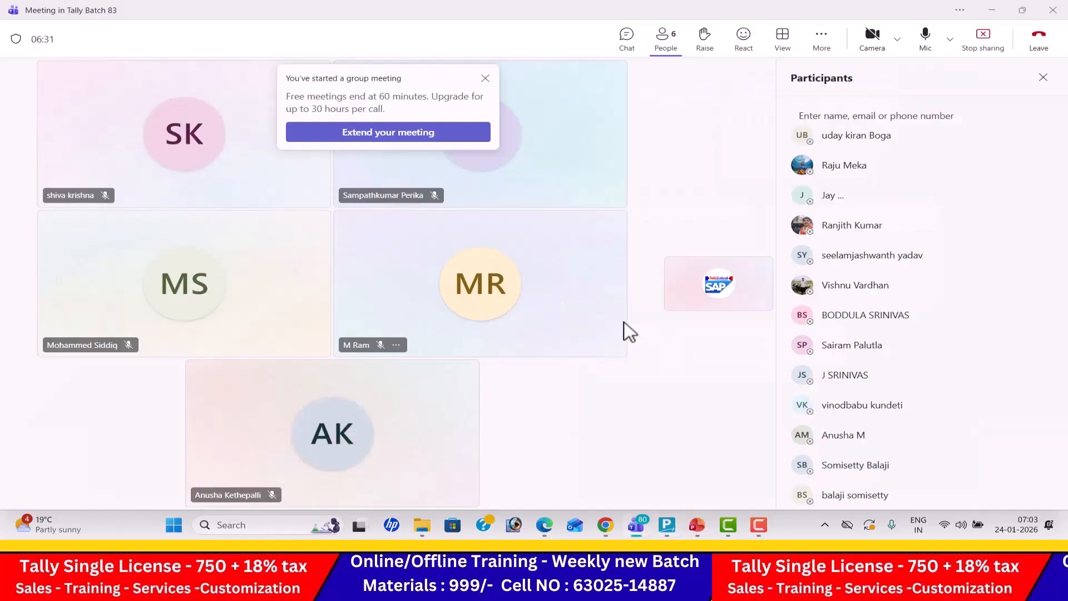
{"action": "key", "text": "alt+Tab"}
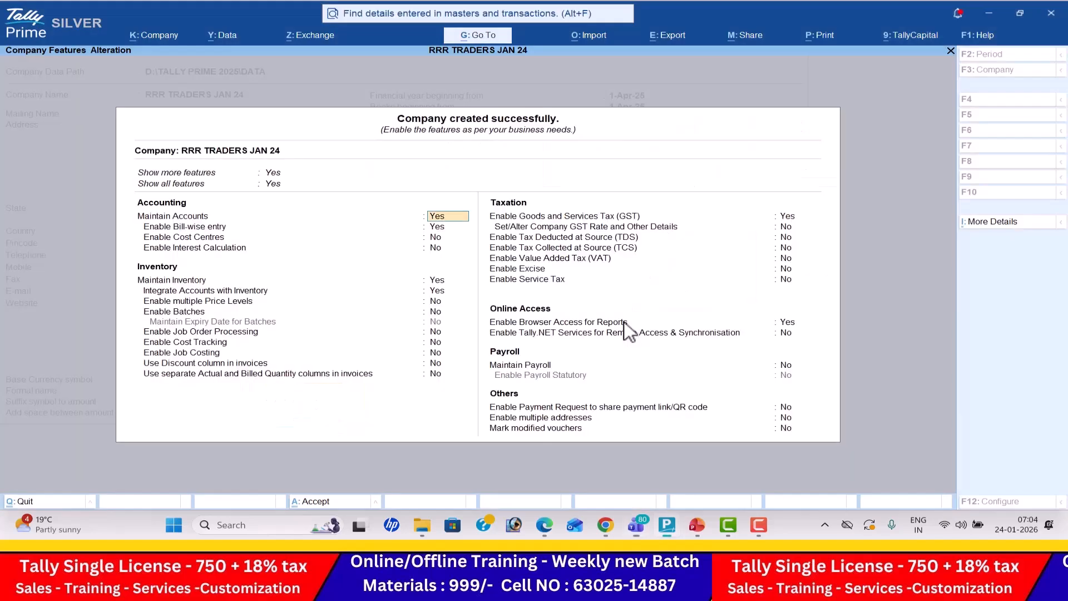
- Turn off bill-wise entry in the company's accounting features
{"action": "key", "text": "Return"}
{"action": "type", "text": "N"}
{"action": "key", "text": "Return"}
{"action": "key", "text": "Return"}
{"action": "key", "text": "Return"}
{"action": "key", "text": "Return"}
{"action": "key", "text": "Return"}
{"action": "key", "text": "Return"}
{"action": "key", "text": "Return"}
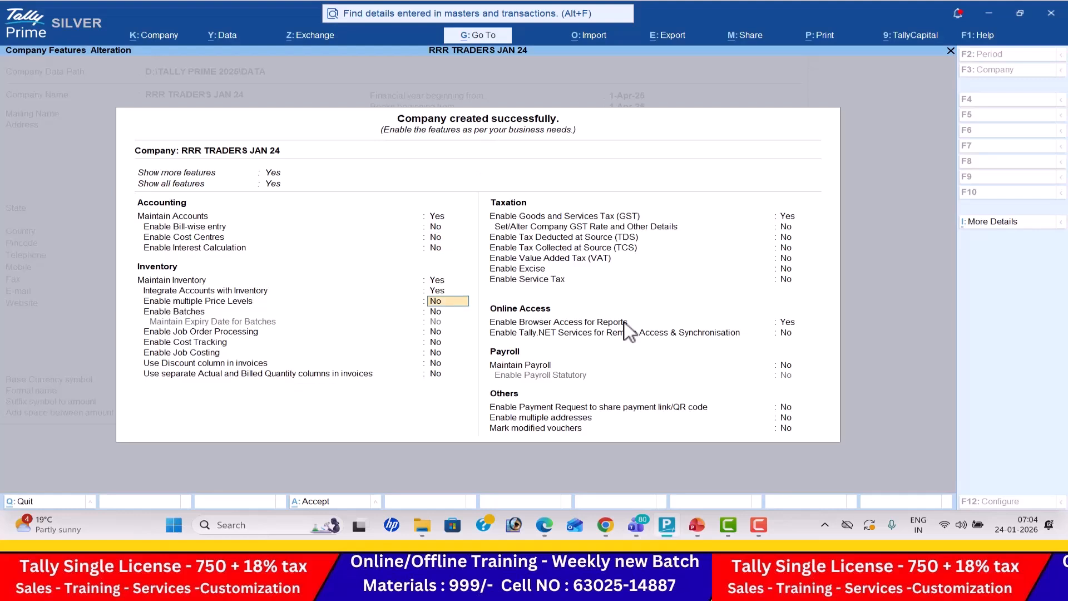
- Disable Goods and Services Tax (GST) in the company's taxation features
{"action": "key", "text": "Return"}
{"action": "key", "text": "Return"}
{"action": "key", "text": "Return"}
{"action": "key", "text": "Return"}
{"action": "key", "text": "Return"}
{"action": "type", "text": "N"}
{"action": "key", "text": "Return"}
{"action": "key", "text": "Return"}
{"action": "key", "text": "Return"}
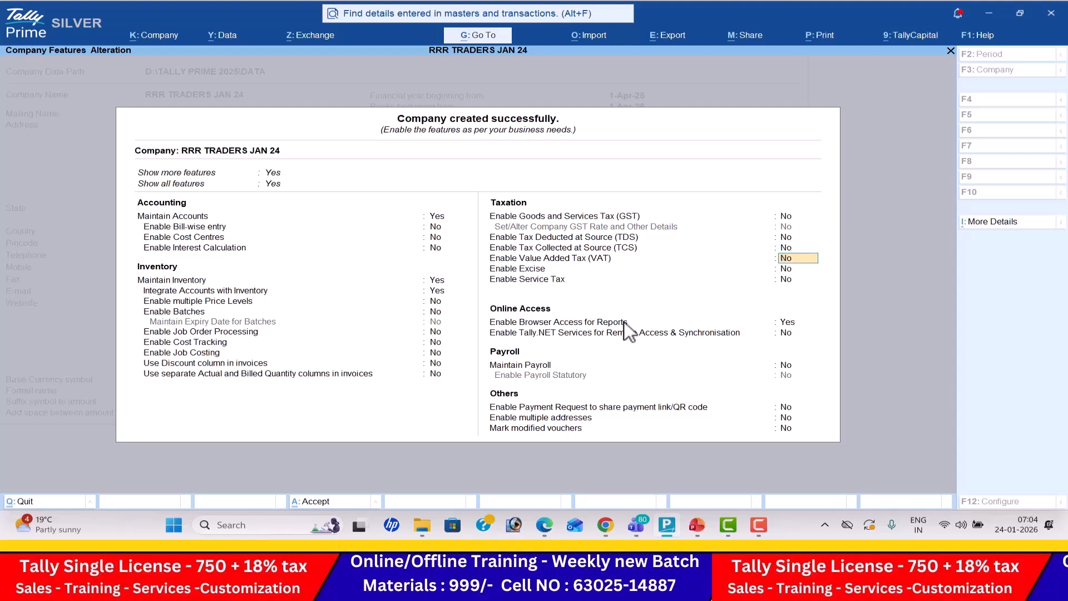
- Enable Value Added Tax (VAT) and enter the company's TIN in its VAT details, keeping both tax detail options at No
{"action": "type", "text": "Y"}
{"action": "key", "text": "Return"}
{"action": "key", "text": "Return"}
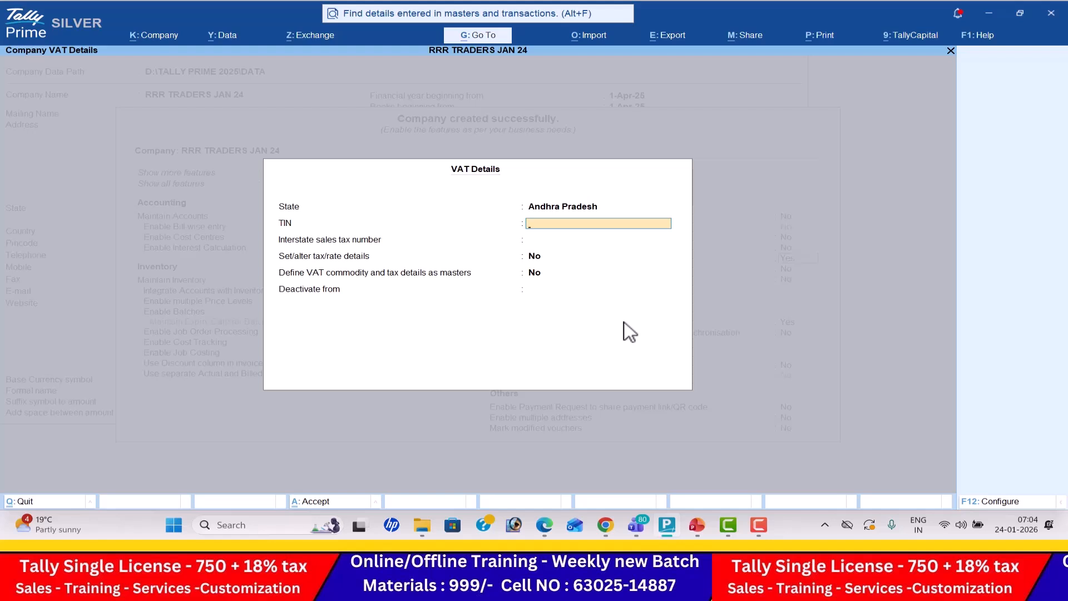
{"action": "key", "text": "Return"}
{"action": "key", "text": "Return"}
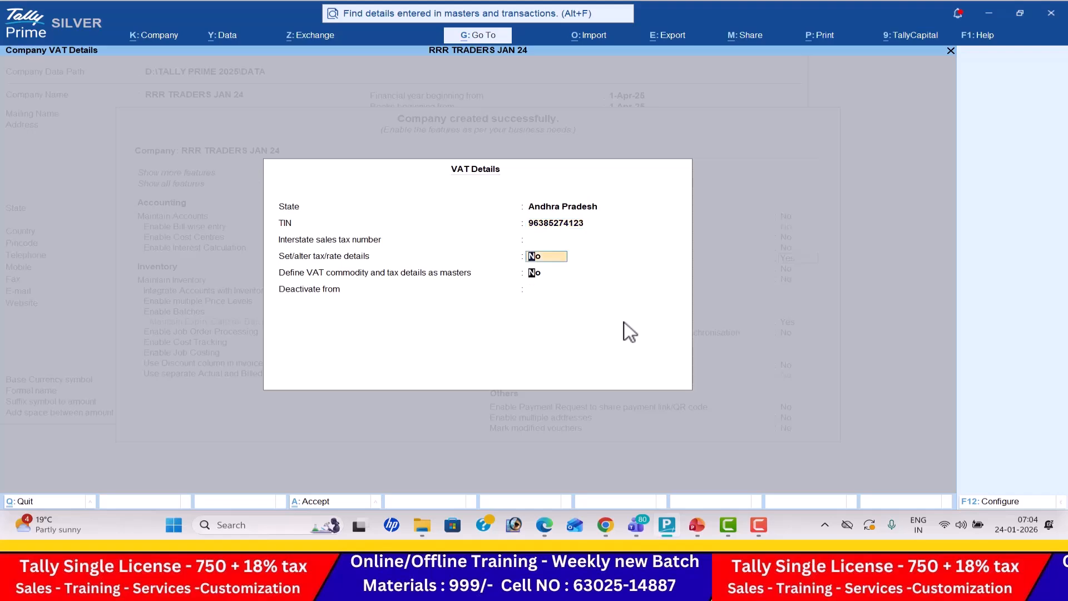
- Accept the company's VAT details with both tax detail options at No and save the company features
{"action": "key", "text": "Return"}
{"action": "key", "text": "Return"}
{"action": "key", "text": "Return"}
{"action": "key", "text": "Return"}
{"action": "key", "text": "Return"}
{"action": "key", "text": "n"}
{"action": "key", "text": "Return"}
{"action": "key", "text": "Return"}
{"action": "key", "text": "Return"}
{"action": "key", "text": "Return"}
{"action": "key", "text": "Return"}
{"action": "key", "text": "Return"}
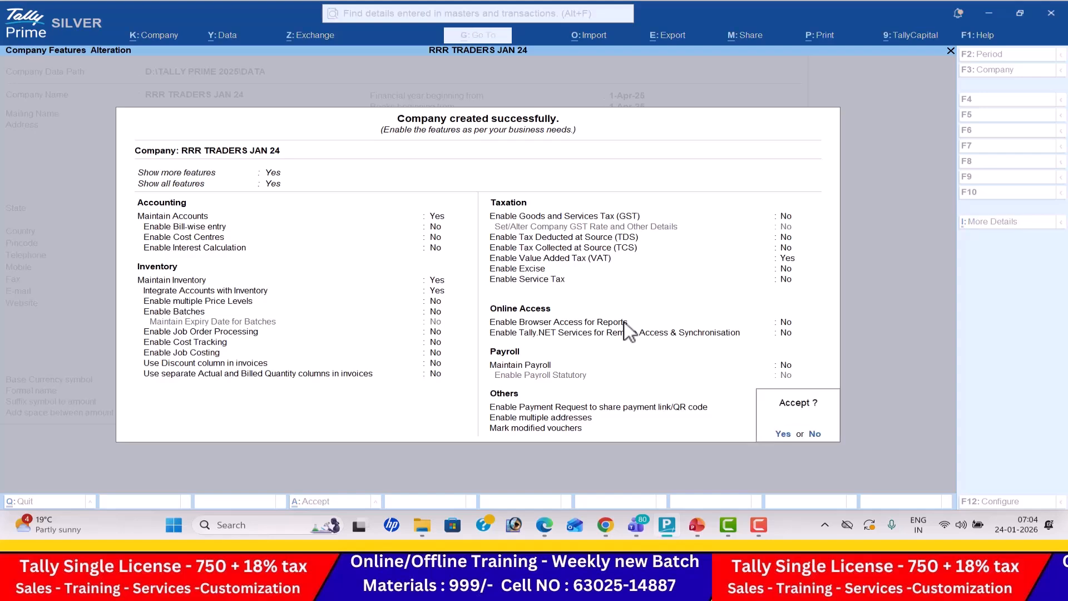
{"action": "key", "text": "Return"}
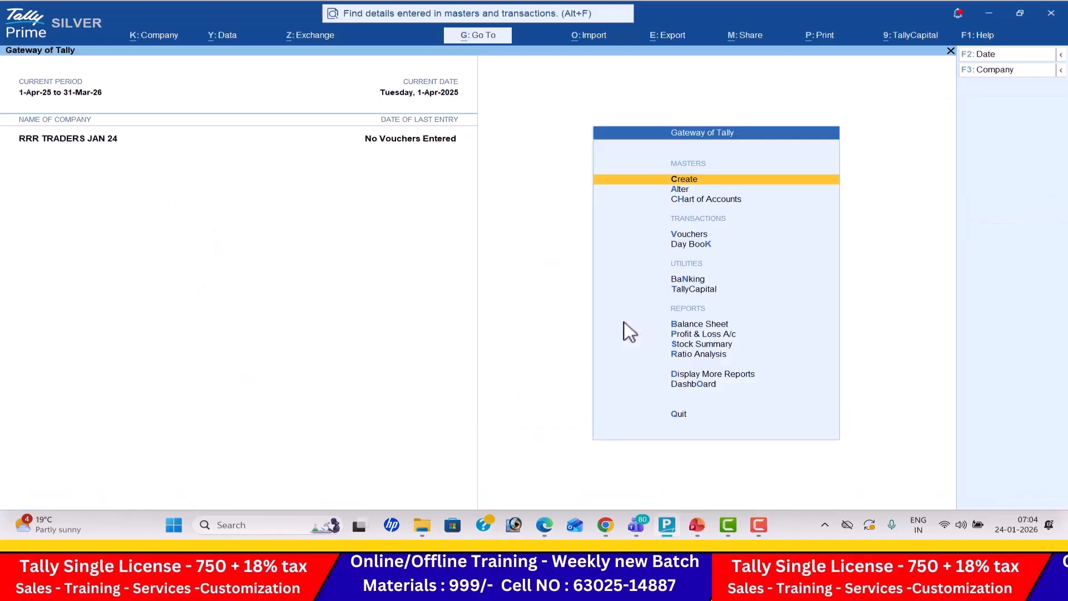
- Open voucher entry and switch to a Receipt voucher
{"action": "key", "text": "Down"}
{"action": "key", "text": "Down"}
{"action": "key", "text": "Down"}
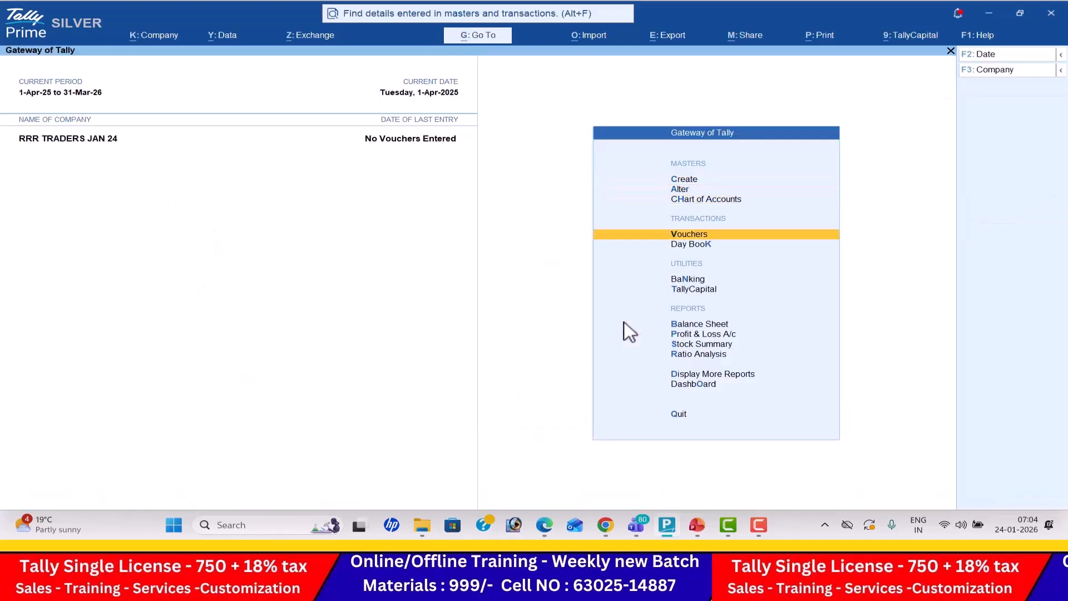
{"action": "key", "text": "Return"}
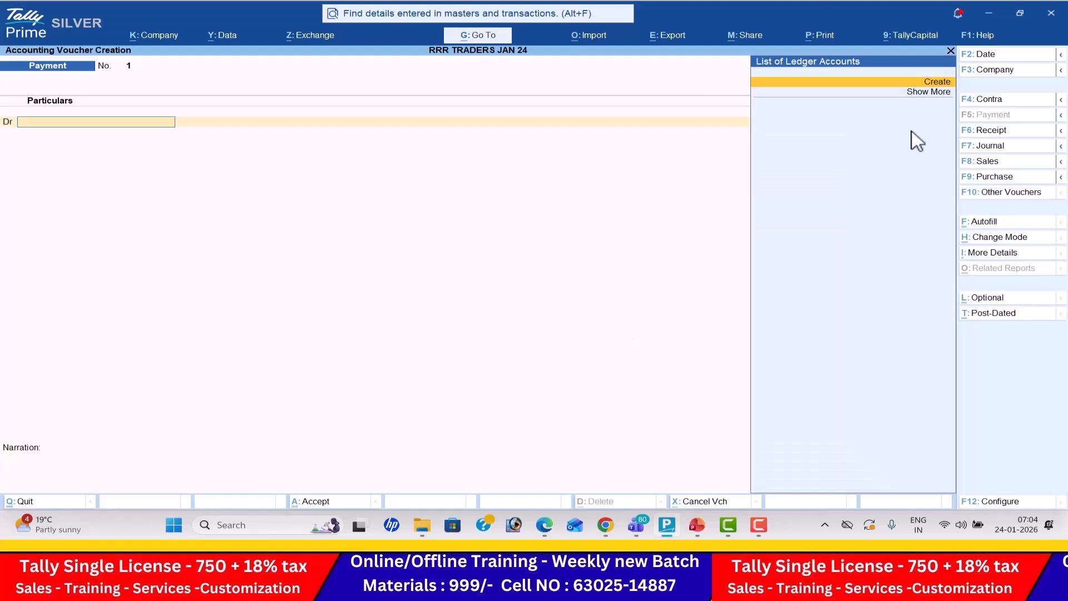
{"action": "left_click", "coordinate": [1015, 132]}
- Check the first transaction of Problem 13 in the exercise PDF and set the receipt voucher's date to 1-May-25
{"action": "key", "text": "alt+Tab"}
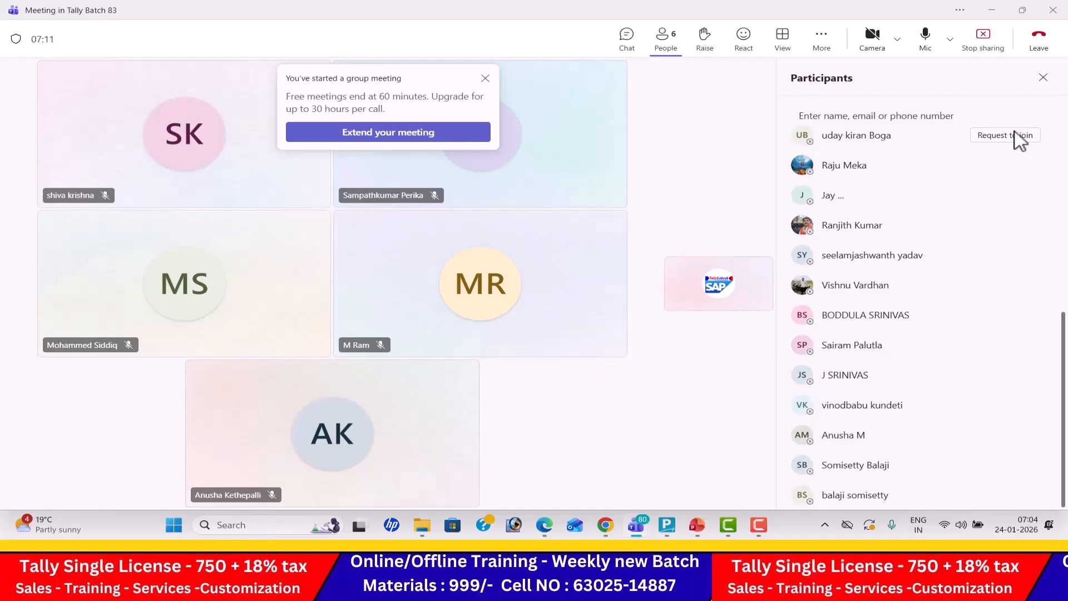
{"action": "key", "text": "alt+Tab"}
{"action": "key", "text": "Tab"}
{"action": "scroll", "coordinate": [1015, 131], "scroll_direction": "down", "scroll_amount": 3}
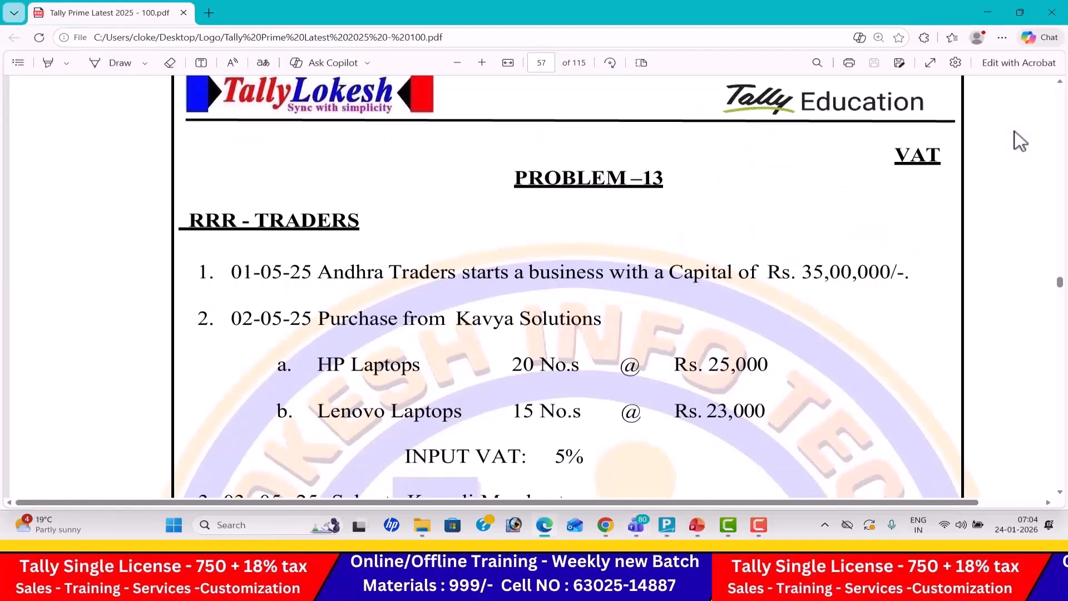
{"action": "key", "text": "alt+Tab"}
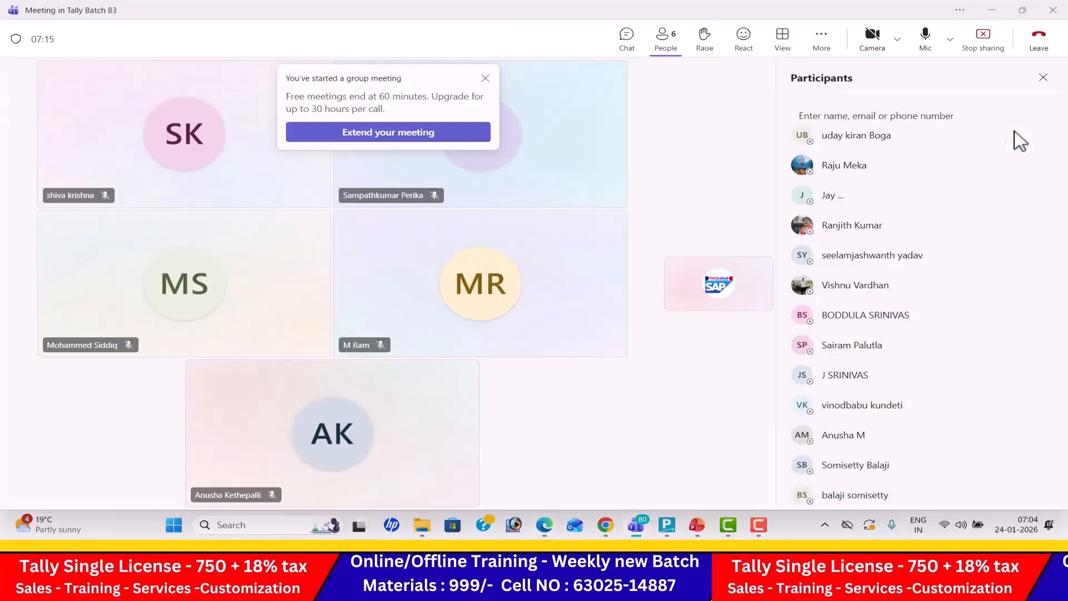
{"action": "key", "text": "alt+Tab"}
{"action": "key", "text": "Tab"}
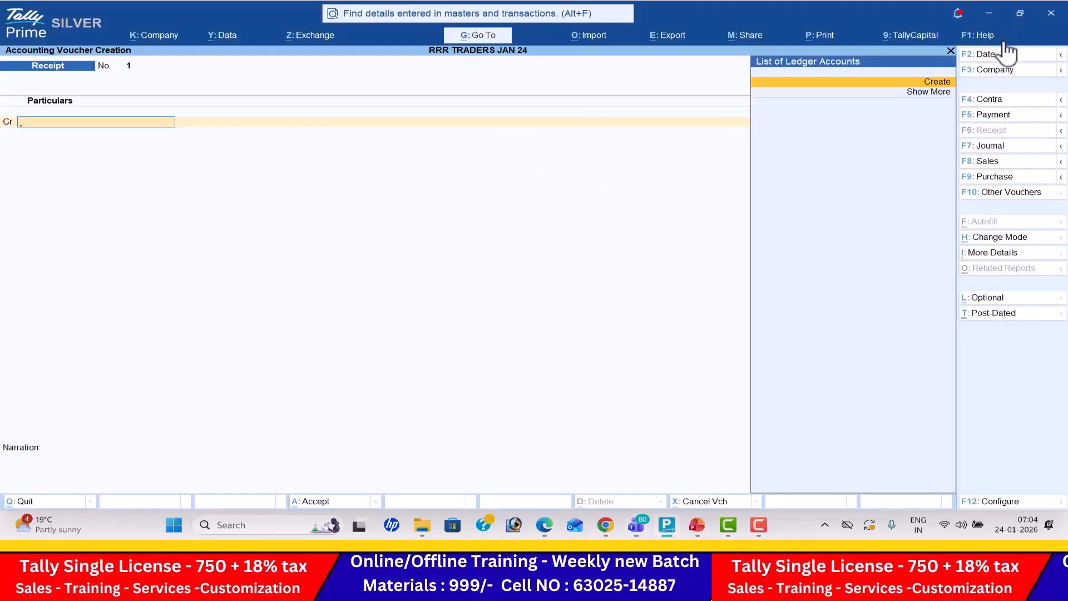
{"action": "key", "text": "F2"}
{"action": "type", "text": "1.4"}
{"action": "key", "text": "Return"}
- Create a ledger named Capital under Capital Account from the receipt voucher, keeping its remaining details at their defaults
{"action": "key", "text": "alt+c"}
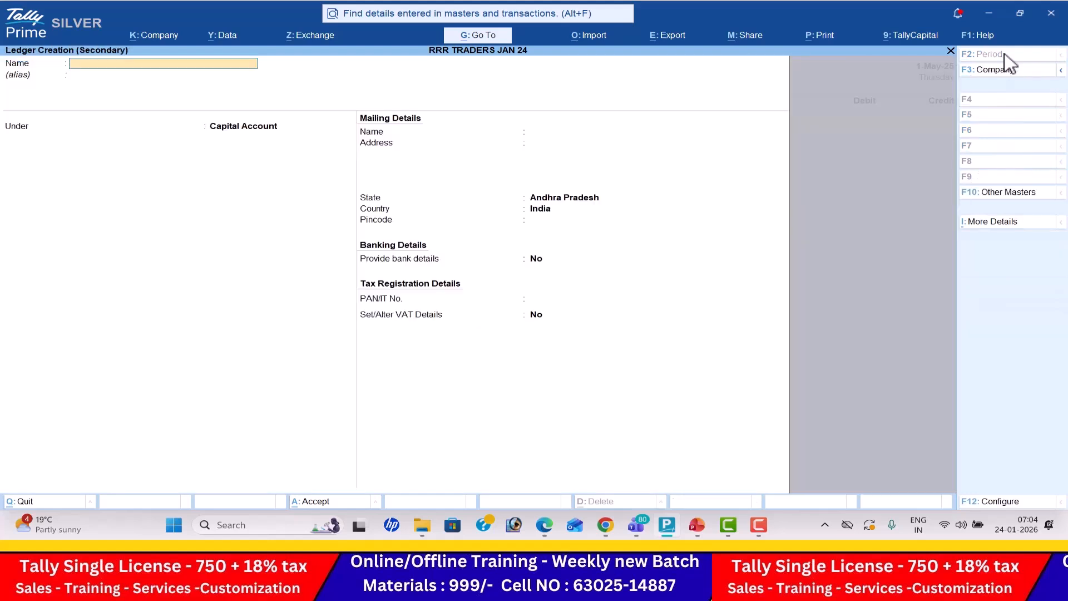
{"action": "type", "text": "Ca"}
{"action": "key", "text": "BackSpace"}
{"action": "type", "text": "pital"}
{"action": "key", "text": "Return"}
{"action": "type", "text": "Ca"}
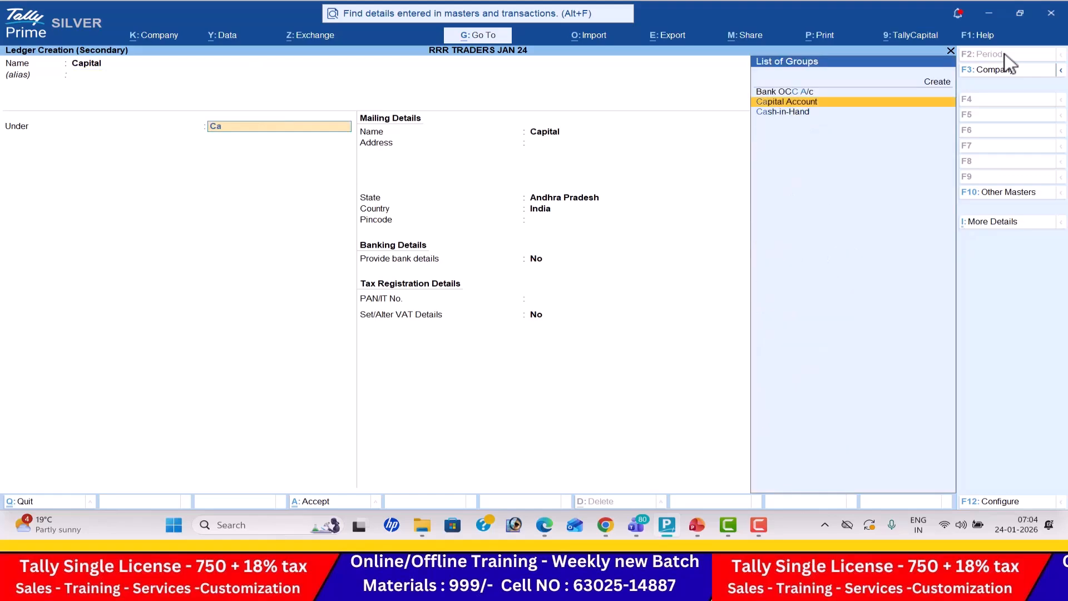
{"action": "key", "text": "Return"}
{"action": "key", "text": "Return"}
{"action": "key", "text": "Return"}
{"action": "key", "text": "Return"}
{"action": "key", "text": "Return"}
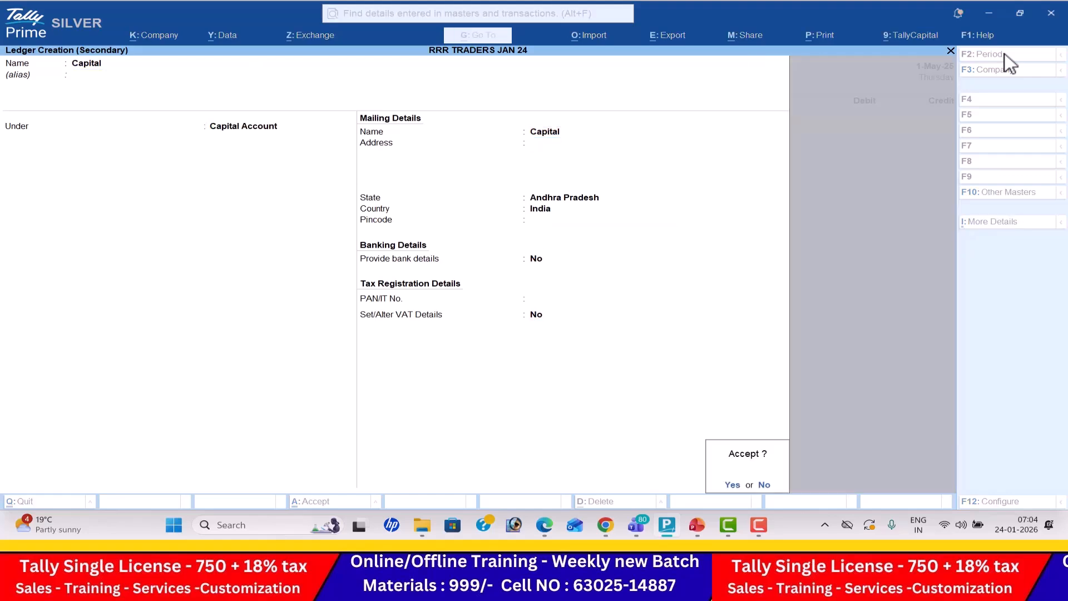
{"action": "key", "text": "Return"}
- Check the capital amount in the exercise PDF and credit Capital with 35,00,000 in the receipt voucher
{"action": "key", "text": "alt+Tab"}
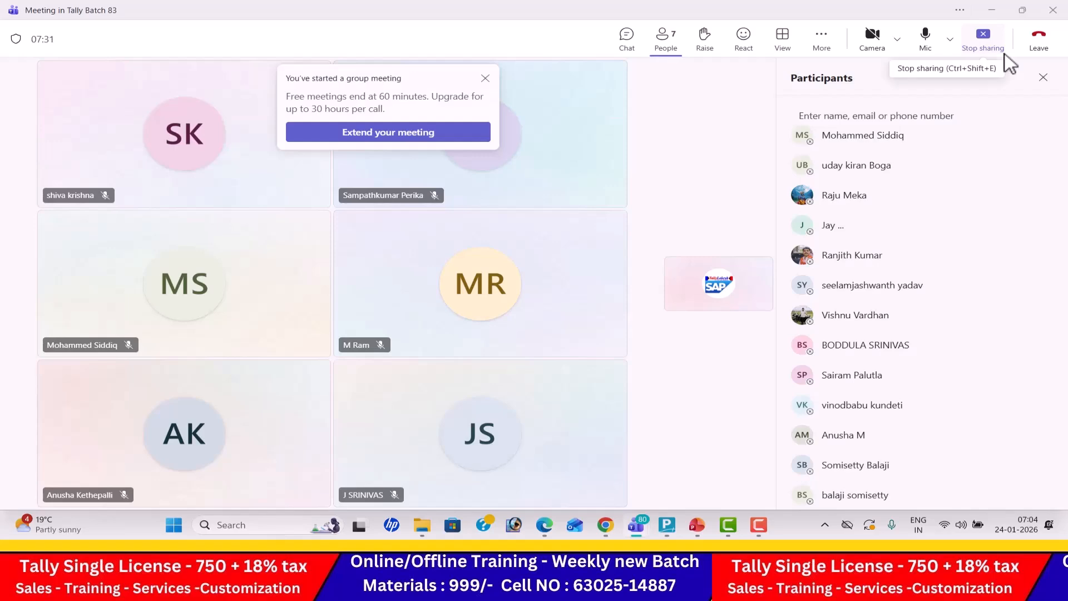
{"action": "key", "text": "alt+Tab"}
{"action": "key", "text": "alt+Tab"}
{"action": "key", "text": "alt+Tab"}
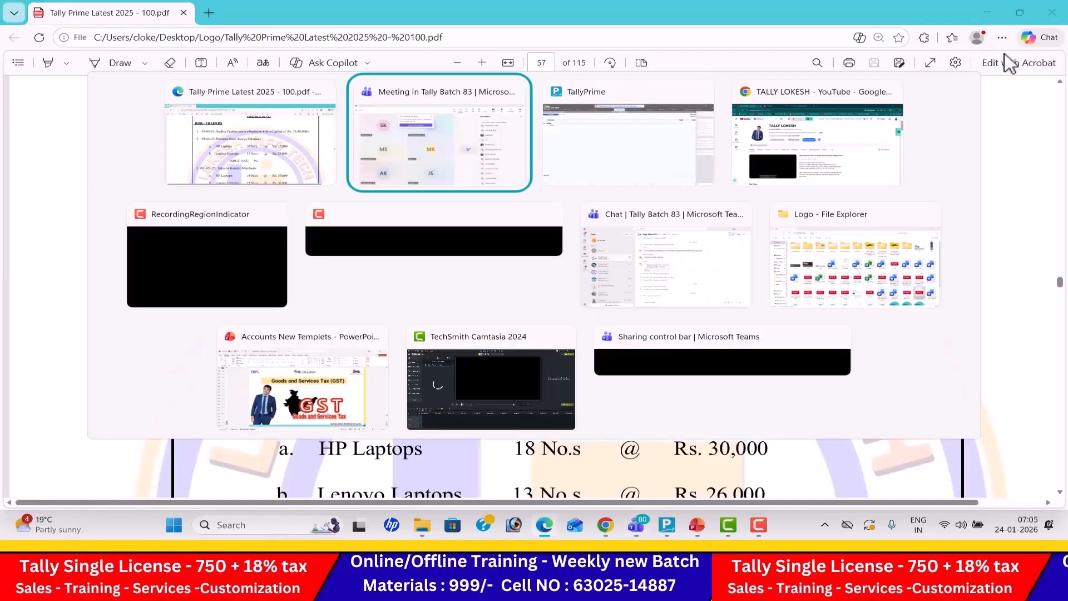
{"action": "key", "text": "alt+Tab"}
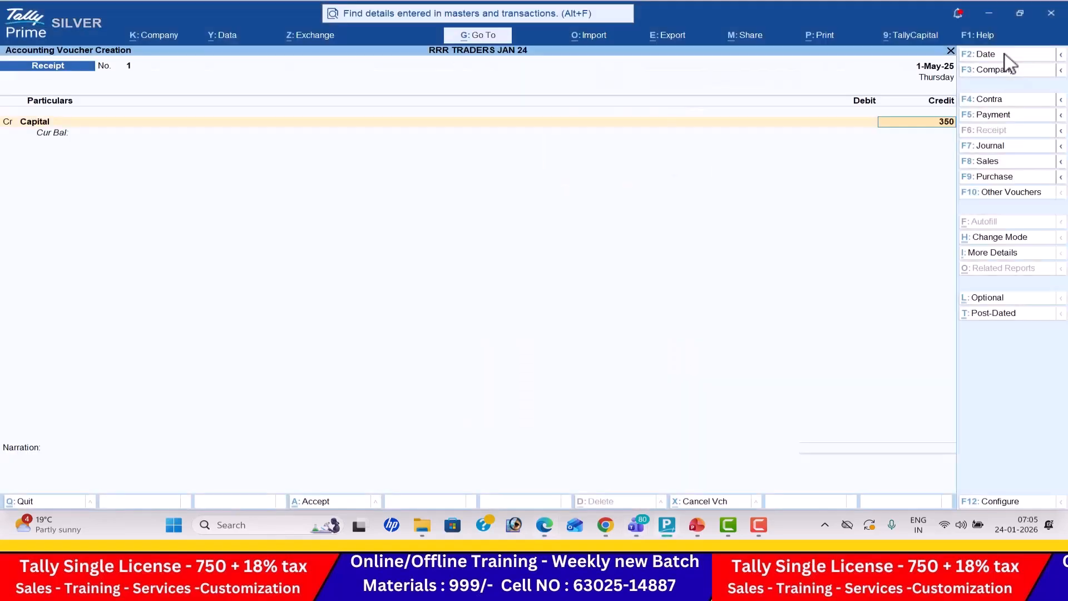
{"action": "type", "text": "0000"}
{"action": "key", "text": "Return"}
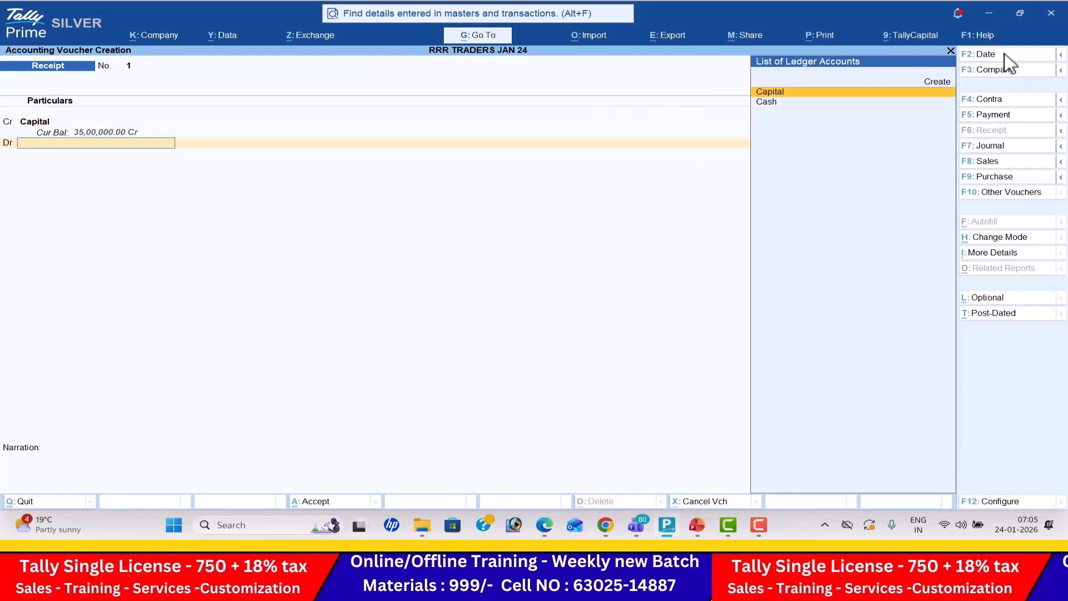
- Debit Cash with 35,00,000 and save the receipt voucher
{"action": "key", "text": "Return"}
{"action": "key", "text": "Return"}
{"action": "key", "text": "Return"}
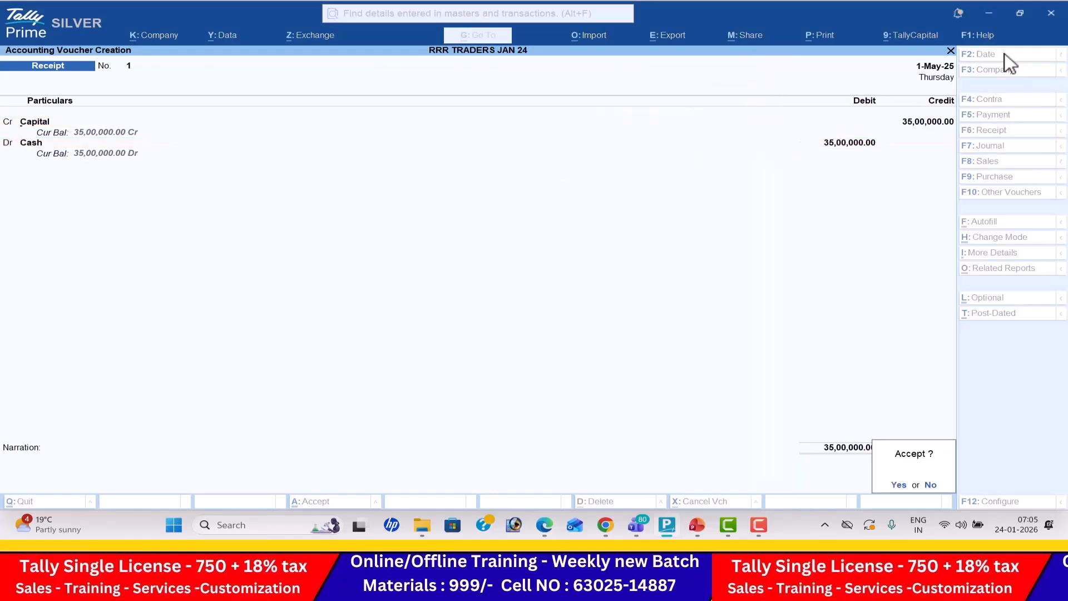
{"action": "key", "text": "Return"}
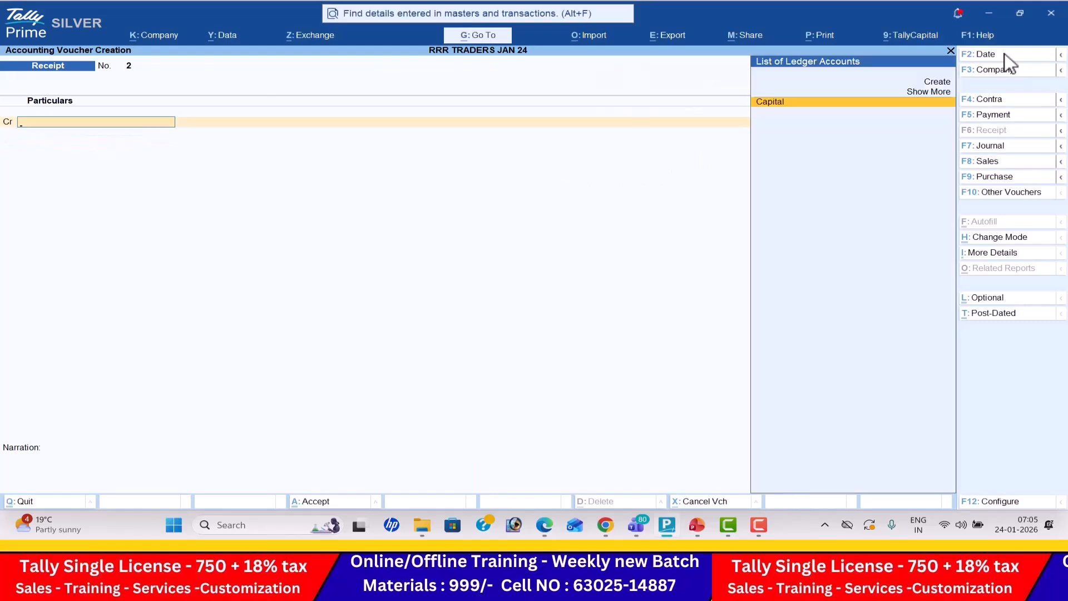
- Start a Purchase voucher dated 2-May-25 as given in the exercise PDF, leaving the supplier invoice number and date blank
{"action": "left_click", "coordinate": [1013, 179]}
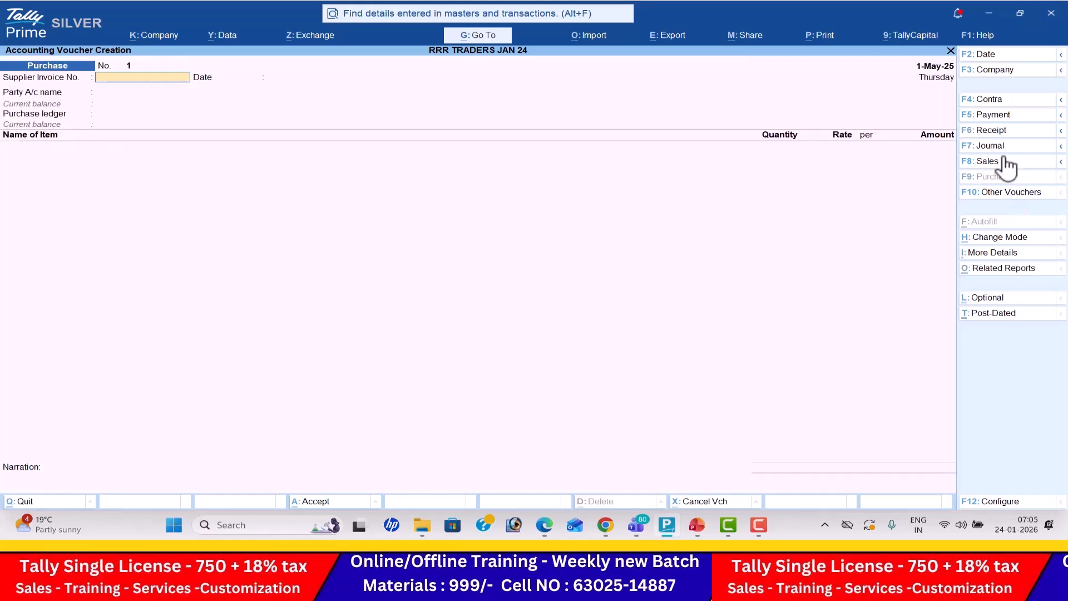
{"action": "left_click", "coordinate": [1000, 57]}
{"action": "key", "text": "alt+Tab"}
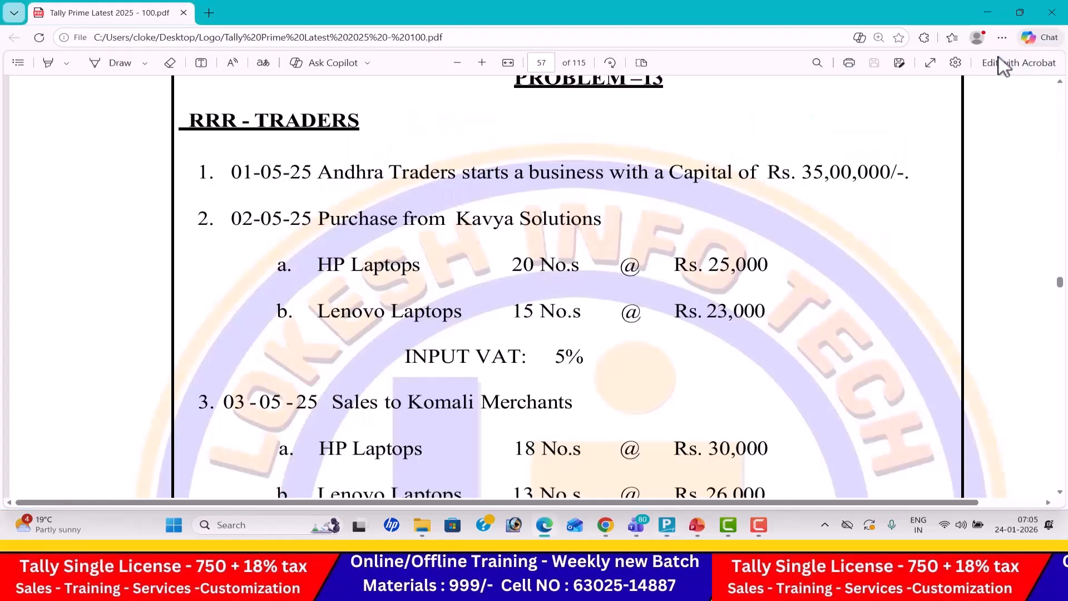
{"action": "key", "text": "alt+Tab"}
{"action": "type", "text": "2-5"}
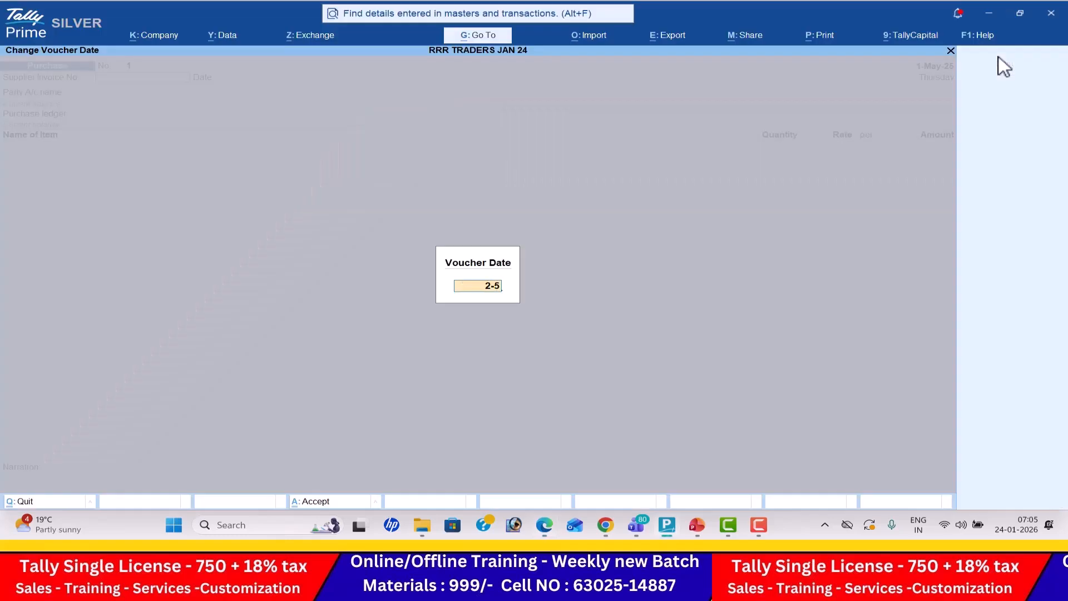
{"action": "key", "text": "Return"}
{"action": "key", "text": "Return"}
{"action": "key", "text": "Return"}
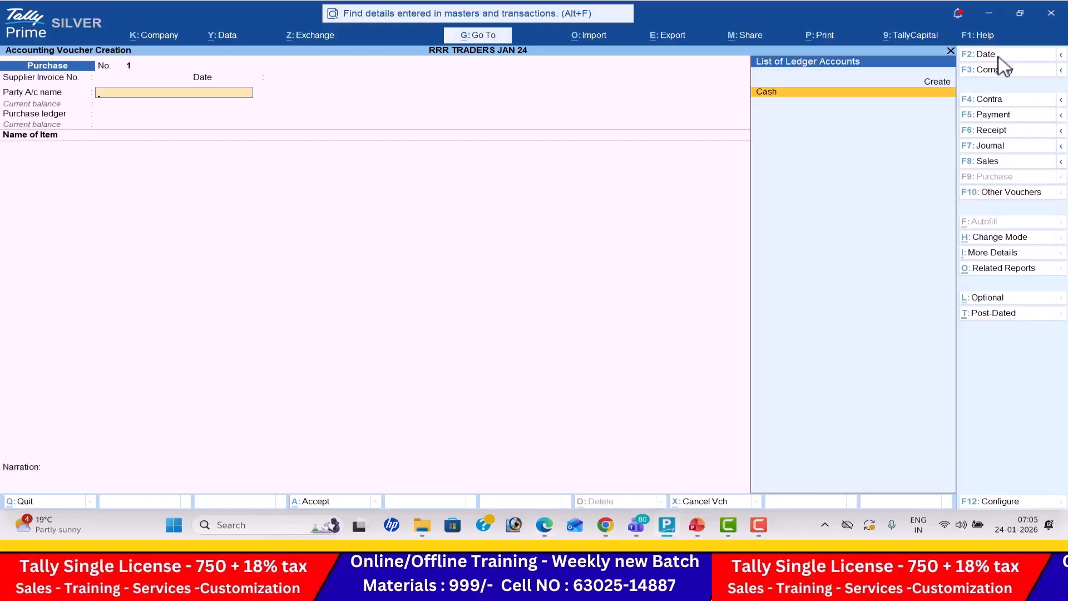
- Create a party ledger named Kavya Solutions, as given in the exercise, under Sundry Creditors with default mailing and banking details
{"action": "key", "text": "alt+c"}
{"action": "key", "text": "alt+Tab"}
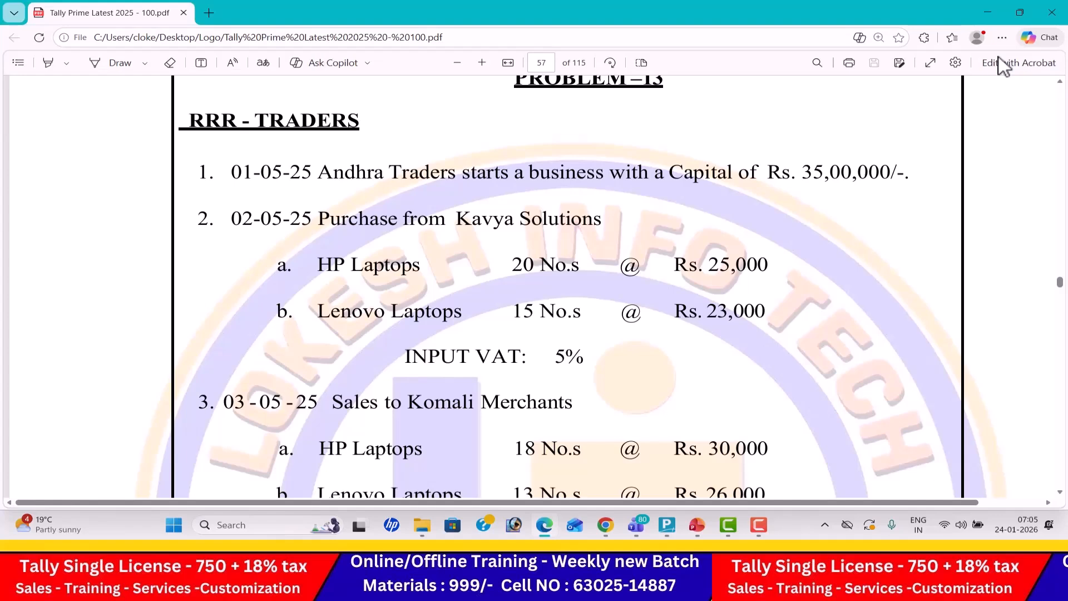
{"action": "key", "text": "alt+Tab"}
{"action": "type", "text": "Kavya Solutions"}
{"action": "key", "text": "Return"}
{"action": "key", "text": "Return"}
{"action": "type", "text": "Sun"}
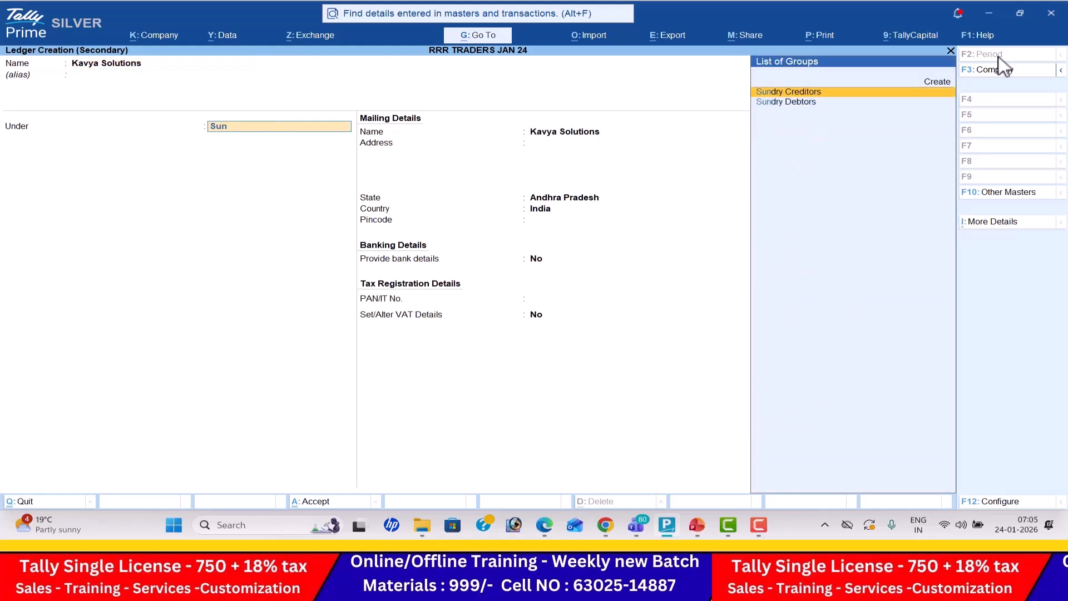
{"action": "key", "text": "Return"}
{"action": "key", "text": "Return"}
{"action": "key", "text": "Return"}
{"action": "key", "text": "Return"}
{"action": "key", "text": "Return"}
{"action": "key", "text": "Return"}
{"action": "key", "text": "Return"}
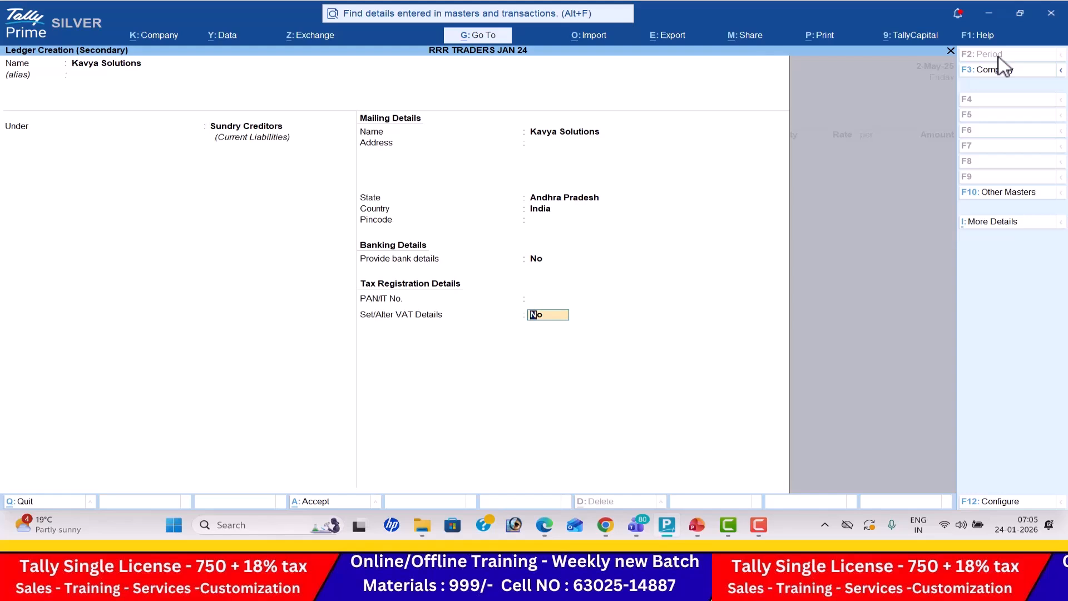
- Enable VAT details for Kavya Solutions with dealer type Regular, enter its VAT TIN and save the ledger
{"action": "type", "text": "y"}
{"action": "key", "text": "Return"}
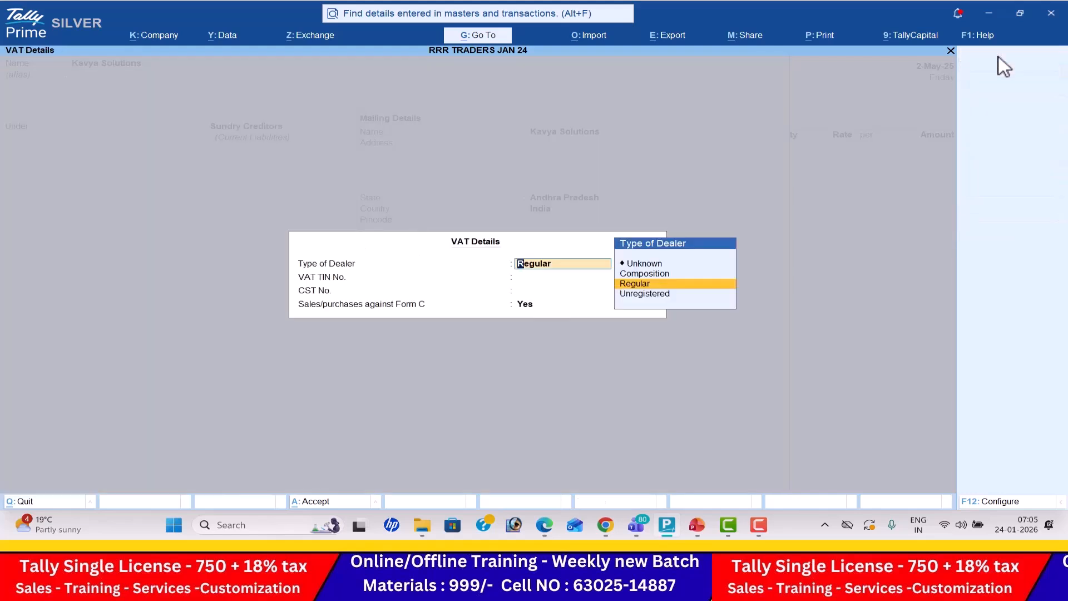
{"action": "key", "text": "Return"}
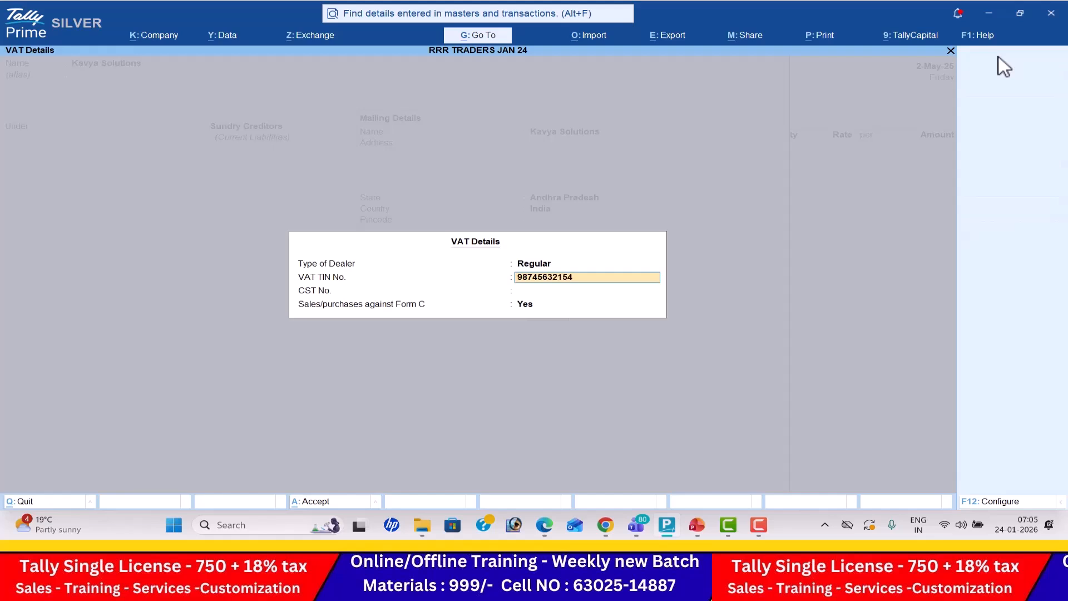
{"action": "key", "text": "Return"}
{"action": "key", "text": "Return"}
{"action": "key", "text": "Return"}
{"action": "key", "text": "Return"}
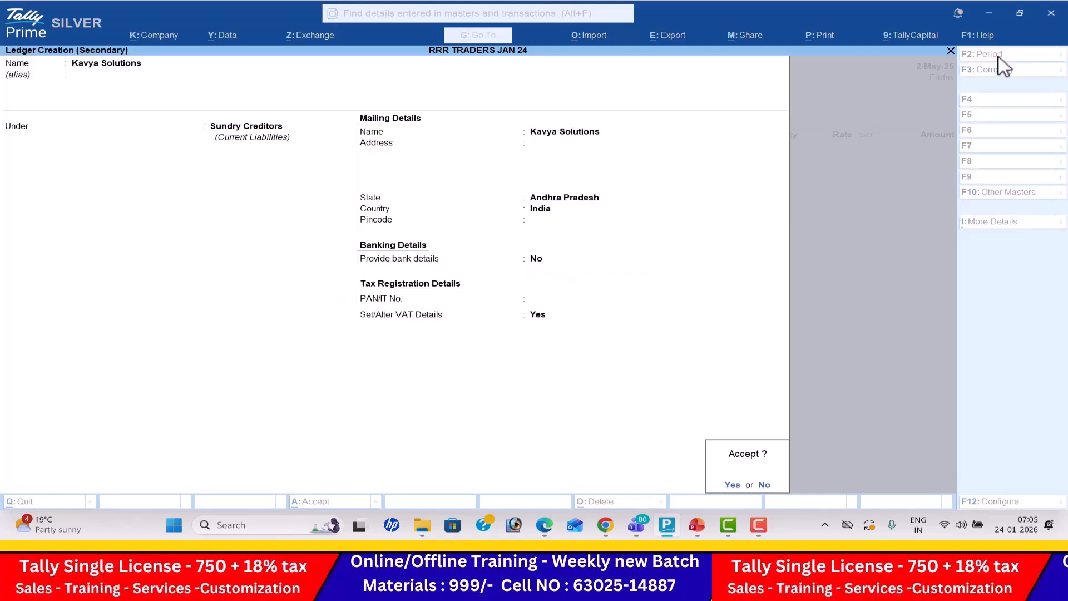
{"action": "key", "text": "Return"}
{"action": "key", "text": "Return"}
{"action": "key", "text": "Return"}
{"action": "key", "text": "Return"}
{"action": "key", "text": "Return"}
{"action": "key", "text": "Return"}
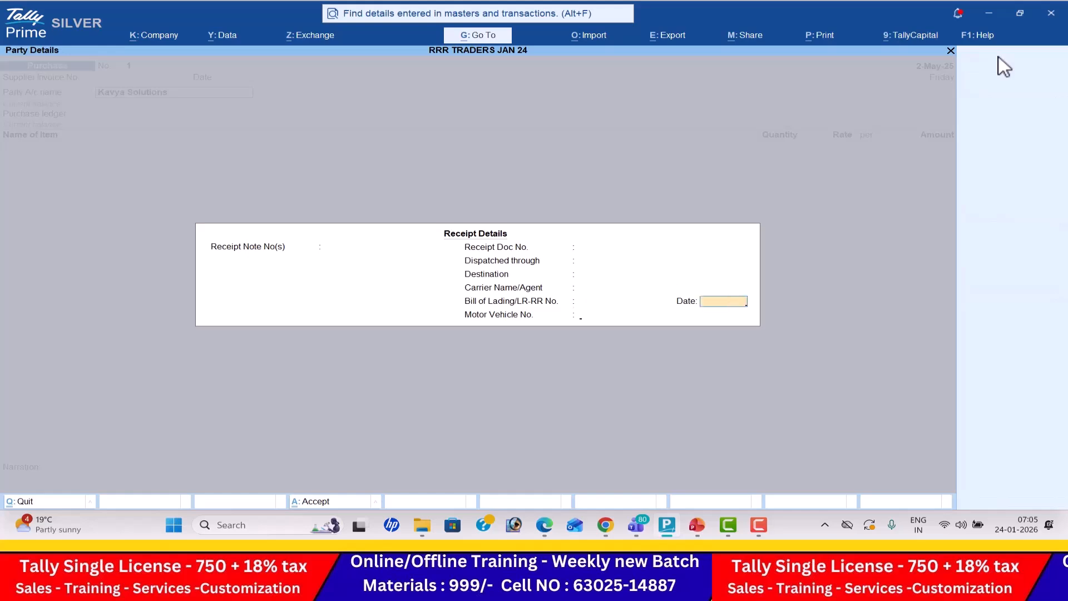
- Skip through the purchase voucher's receipt and party details for Kavya Solutions, leaving the receipt details blank
{"action": "key", "text": "Return"}
{"action": "key", "text": "Return"}
{"action": "key", "text": "Return"}
{"action": "key", "text": "Return"}
- Start a purchase ledger named Purchase under Purchase Accounts, with assessable value calculation Not Applicable and VAT/CST Applicable
{"action": "key", "text": "alt+c"}
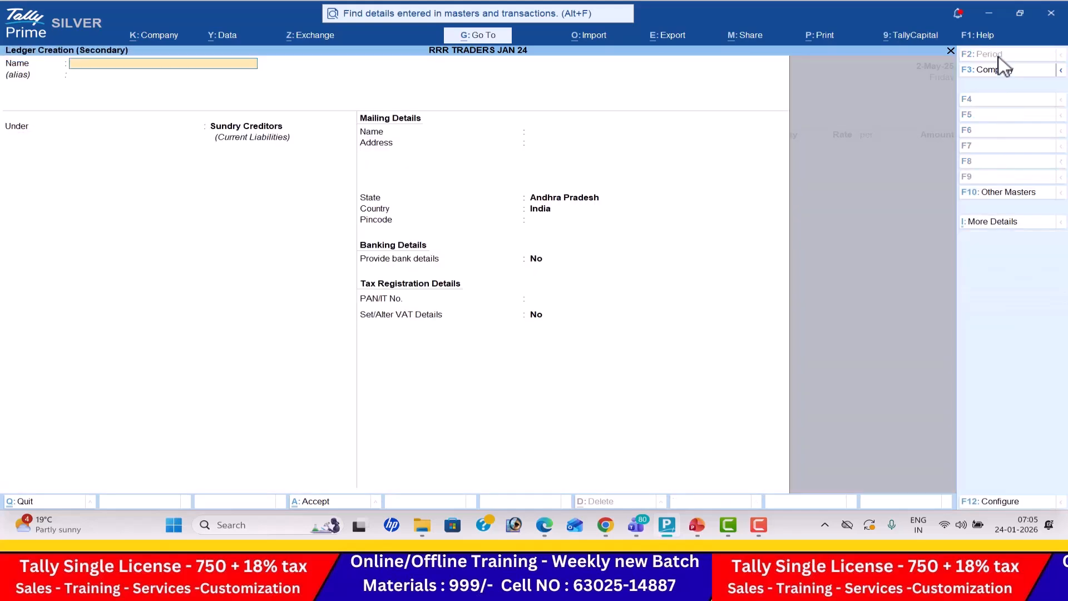
{"action": "type", "text": "Purchase"}
{"action": "key", "text": "Return"}
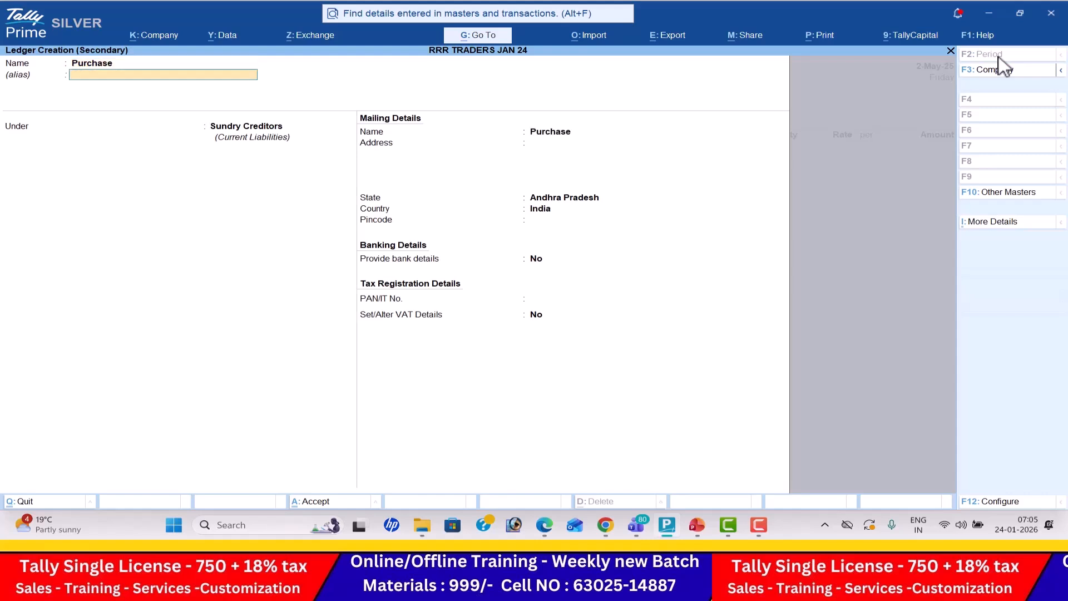
{"action": "type", "text": "Pu"}
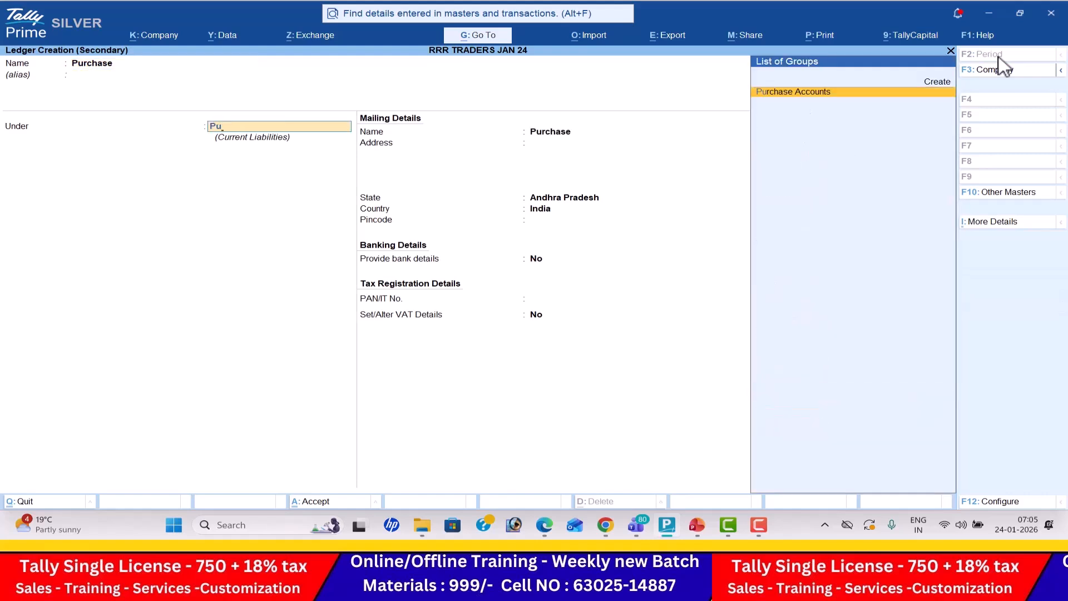
{"action": "key", "text": "Return"}
{"action": "key", "text": "Return"}
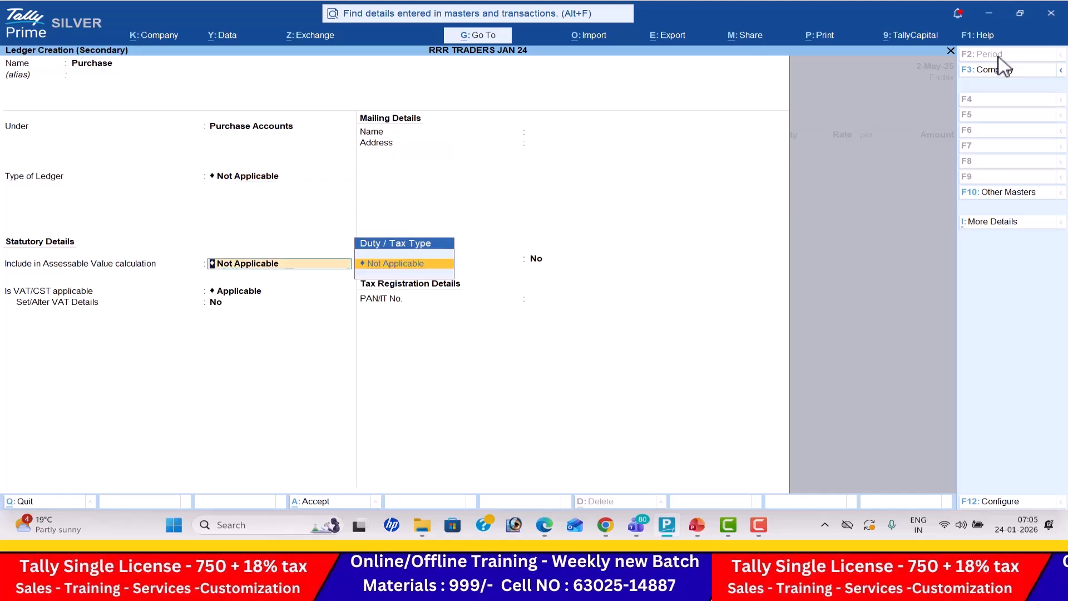
{"action": "key", "text": "Return"}
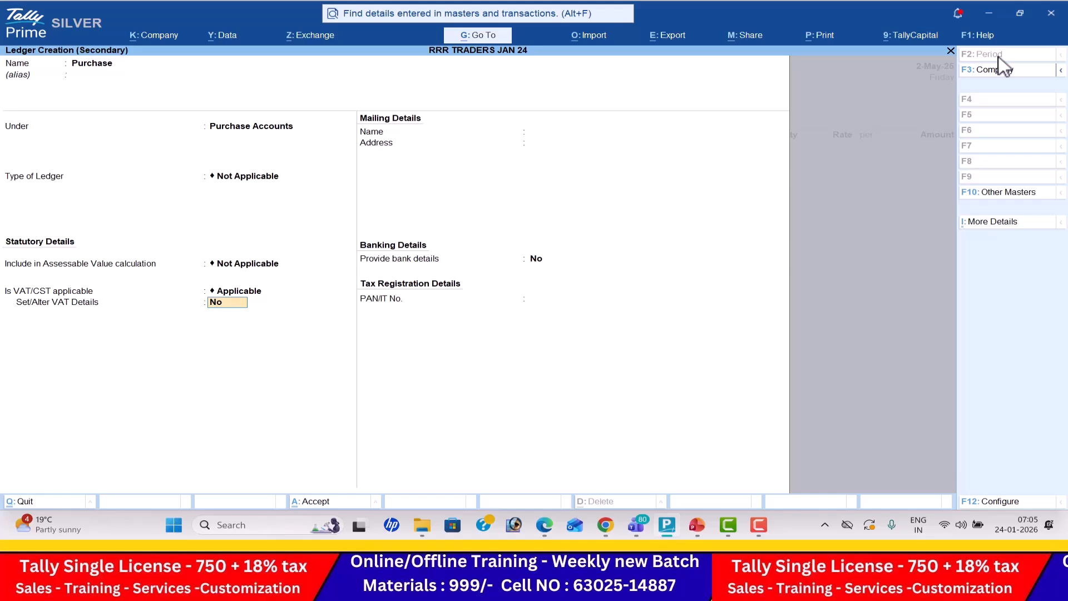
- Enable VAT details for the Purchase ledger and set its VAT rate to 5%, leaving the nature of transaction Undefined
{"action": "type", "text": "y"}
{"action": "key", "text": "Return"}
{"action": "key", "text": "Return"}
{"action": "type", "text": "5"}
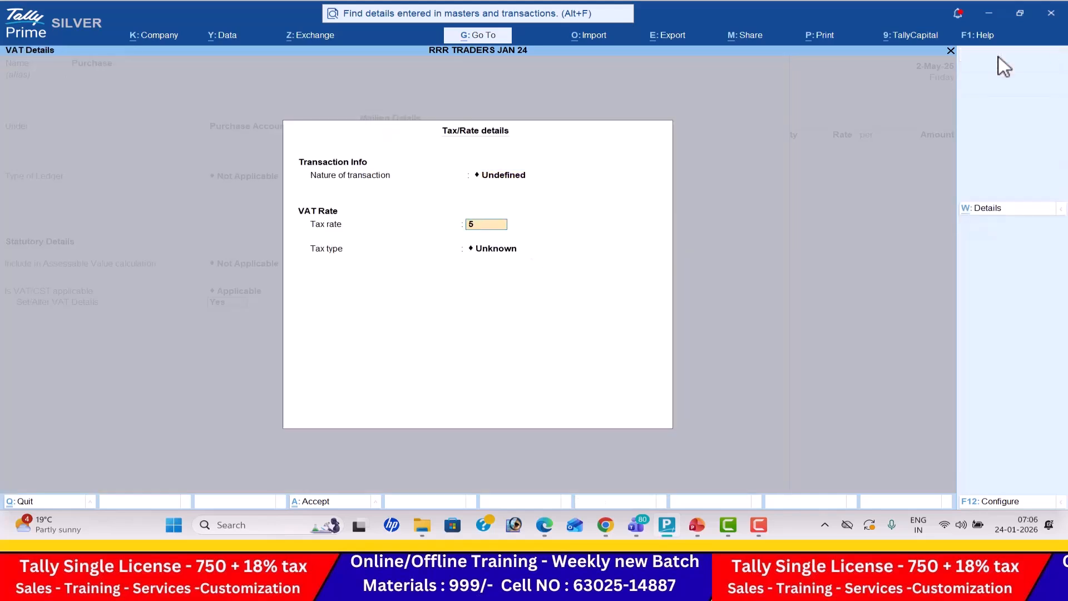
{"action": "key", "text": "Return"}
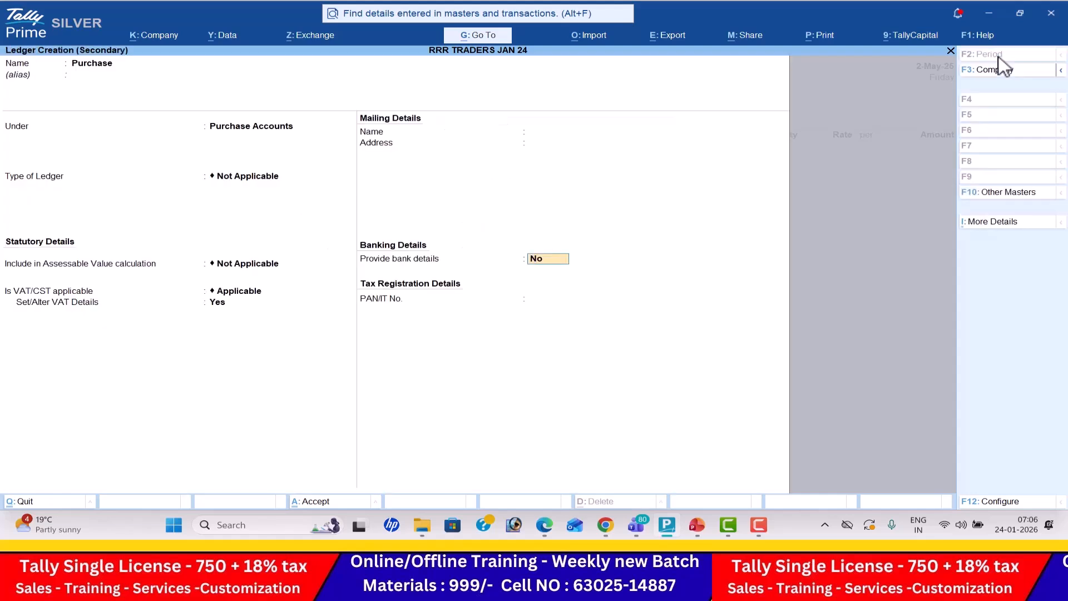
- Save the Purchase ledger without bank details or a PAN/IT number and return to the purchase voucher
{"action": "key", "text": "Return"}
{"action": "key", "text": "Return"}
{"action": "key", "text": "Return"}
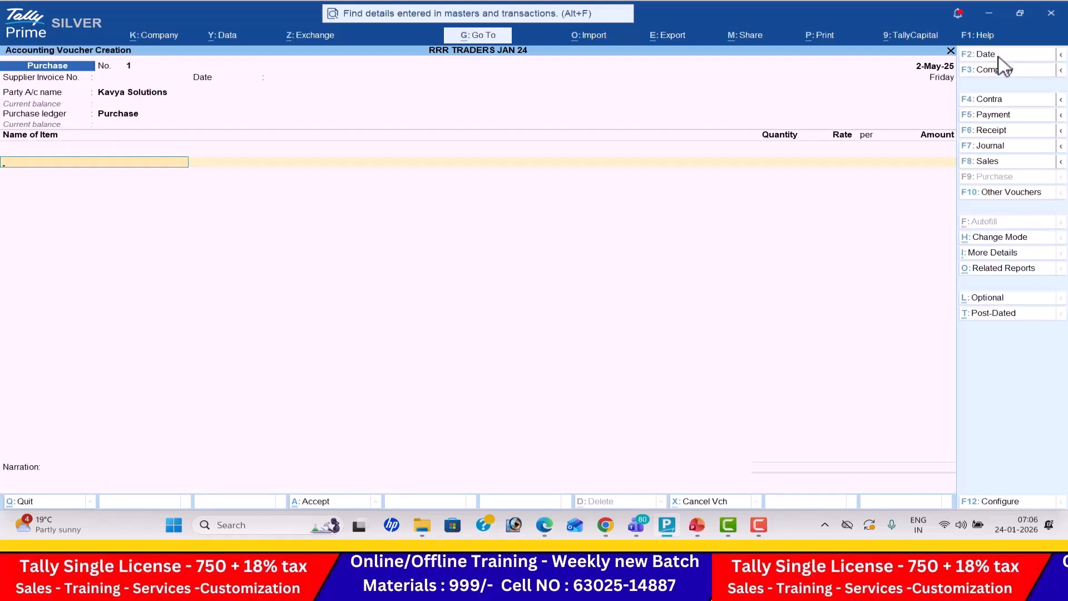
- Start a stock item named Hp Laptop under Primary from the purchase voucher's first item line
{"action": "key", "text": "alt+c"}
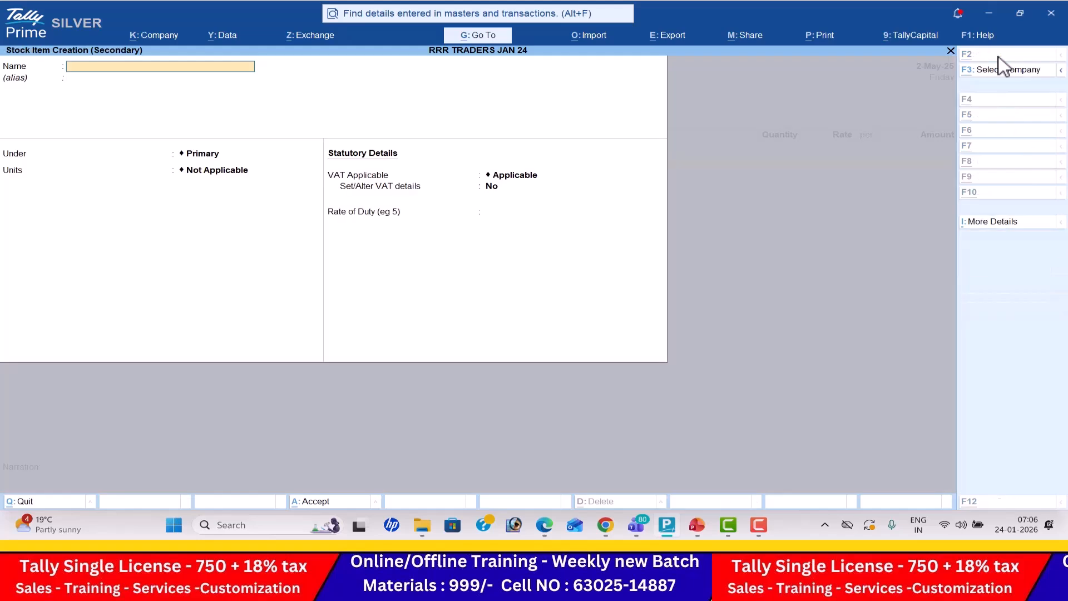
{"action": "key", "text": "alt+Tab"}
{"action": "key", "text": "alt+Tab"}
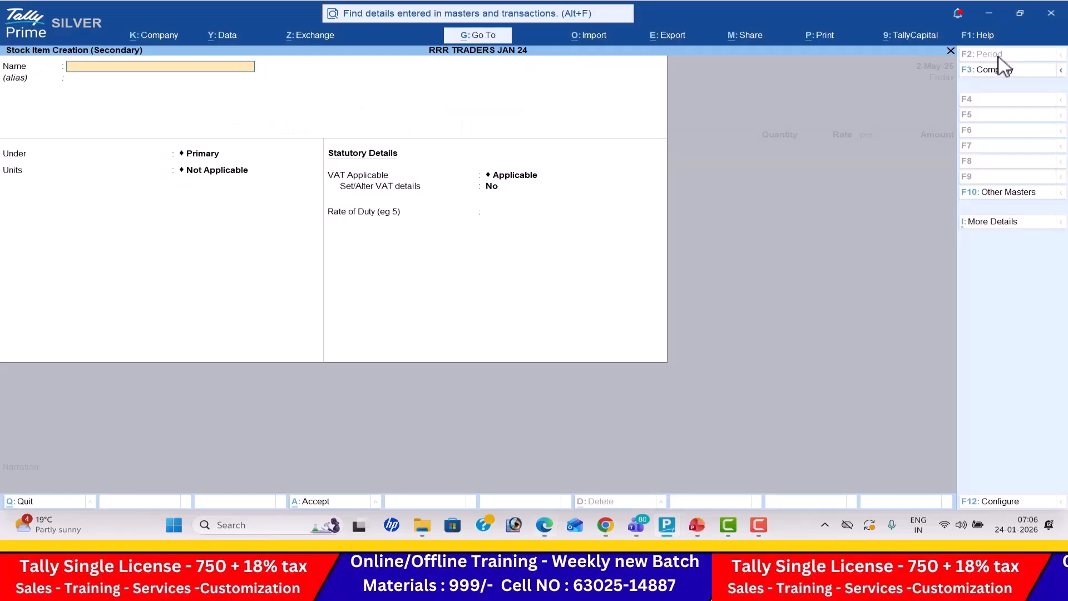
{"action": "type", "text": "Hp Laptop"}
{"action": "key", "text": "Return"}
- Create a simple unit with symbol nos, formal name Number and 0 decimal places for the stock item
{"action": "key", "text": "Return"}
{"action": "key", "text": "Return"}
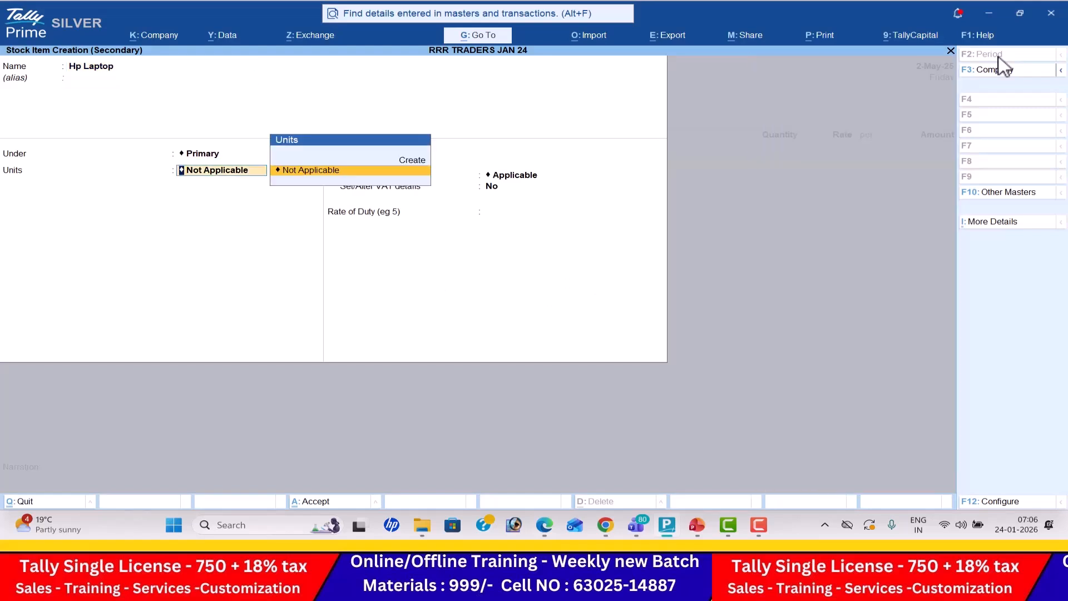
{"action": "key", "text": "alt+c"}
{"action": "type", "text": "nos"}
{"action": "key", "text": "Return"}
{"action": "type", "text": "Number"}
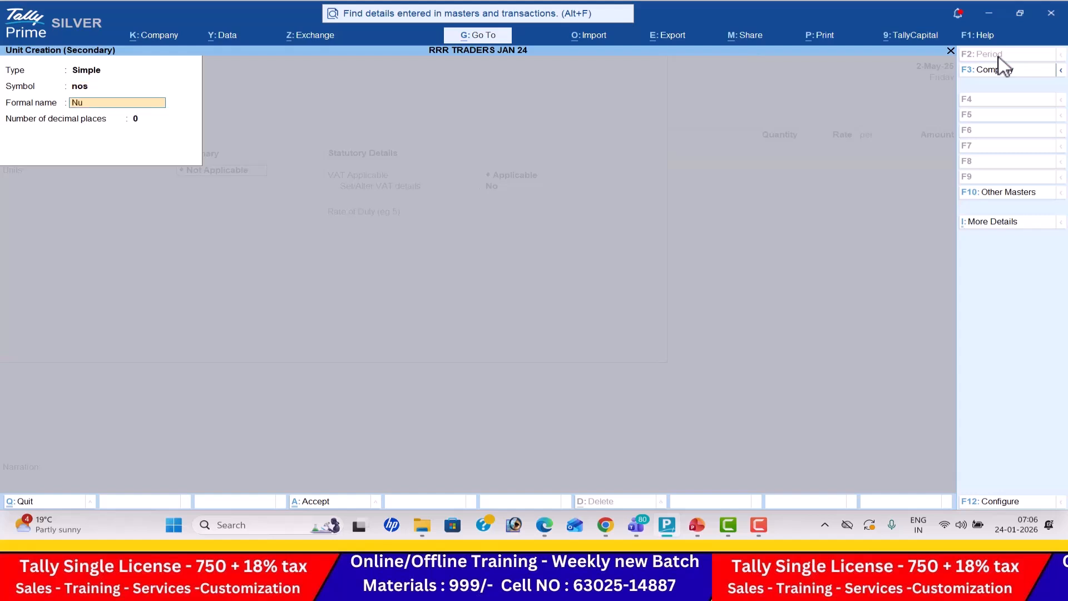
{"action": "key", "text": "Return"}
{"action": "key", "text": "Return"}
{"action": "key", "text": "Return"}
- Complete the Hp Laptop item with unit nos, VAT Applicable and no additional VAT details, save it, and use it on the voucher line
{"action": "key", "text": "Return"}
{"action": "key", "text": "Return"}
{"action": "key", "text": "Return"}
{"action": "key", "text": "Return"}
{"action": "key", "text": "Return"}
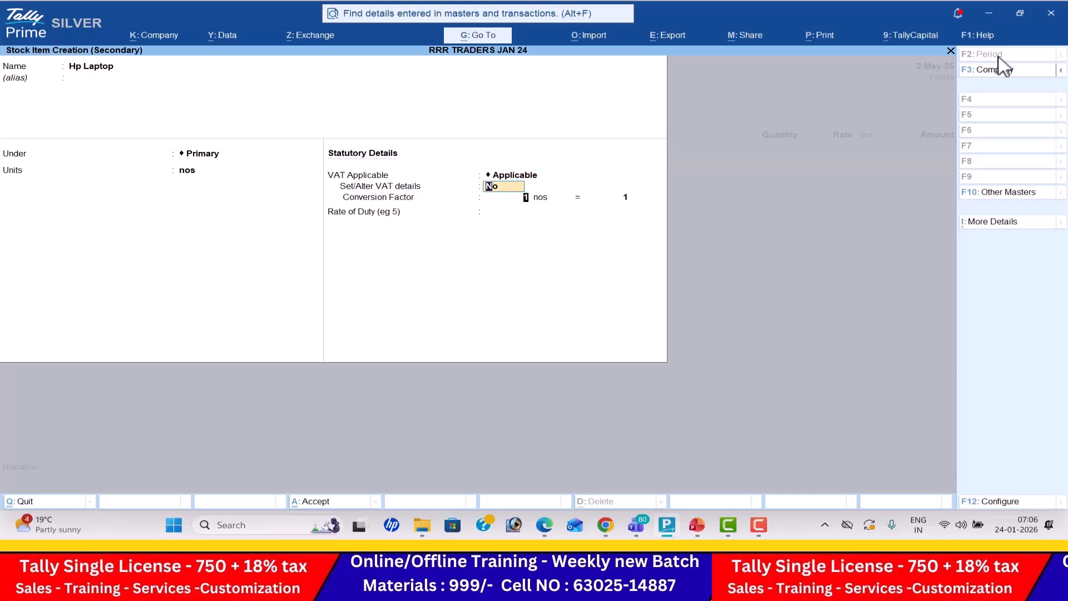
{"action": "type", "text": "5"}
{"action": "key", "text": "Return"}
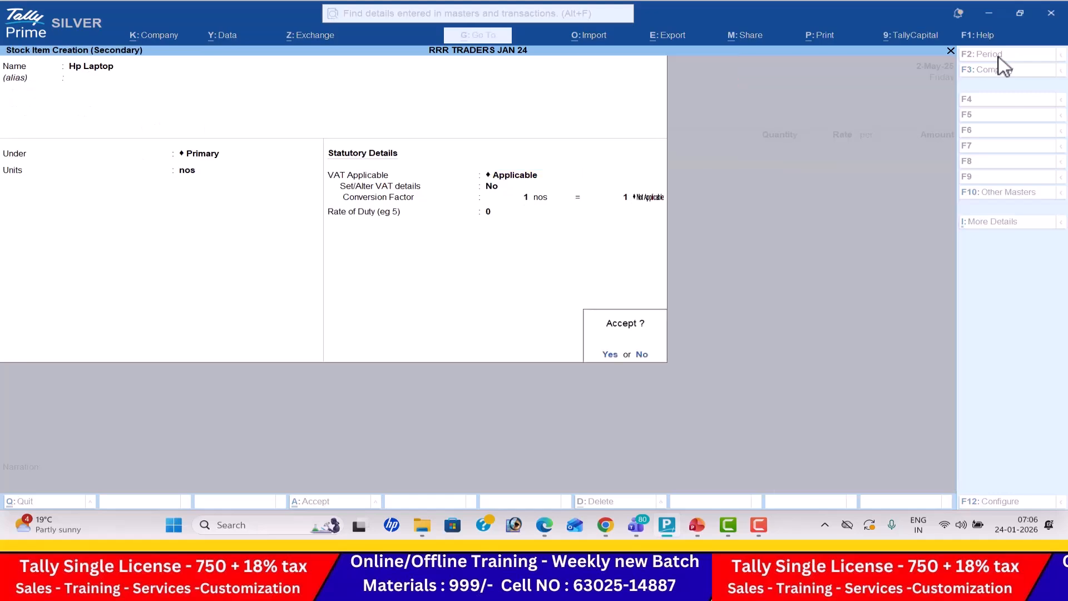
{"action": "key", "text": "Return"}
{"action": "key", "text": "Return"}
- Enter 20 nos at a rate of 25,000 for Hp Laptop, following the exercise PDF
{"action": "key", "text": "alt+Tab"}
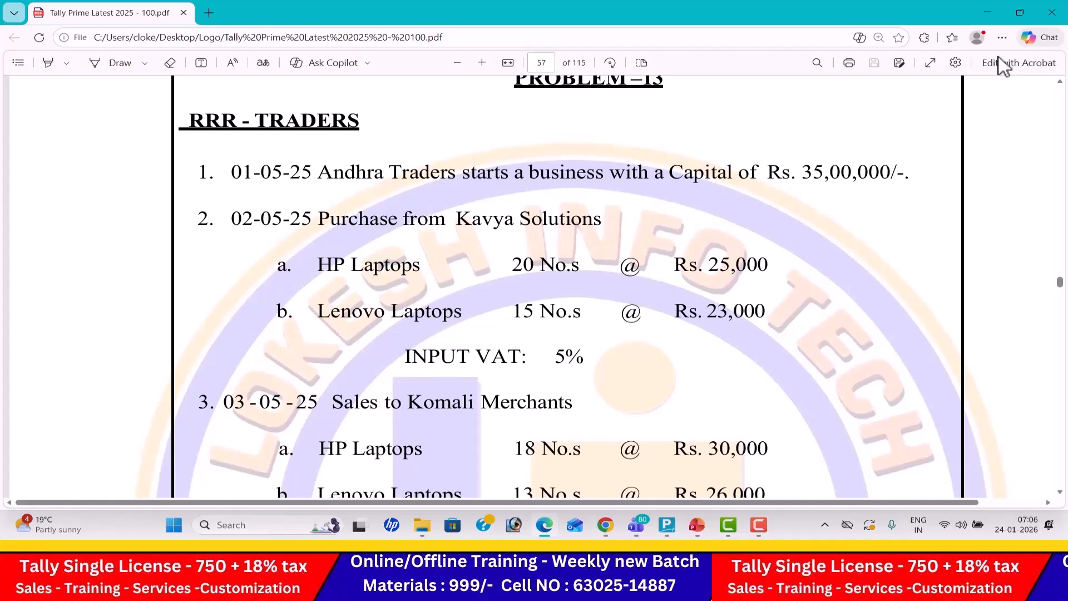
{"action": "key", "text": "alt+Tab"}
{"action": "type", "text": "20"}
{"action": "key", "text": "Return"}
{"action": "key", "text": "alt+Tab"}
{"action": "key", "text": "alt+Tab"}
{"action": "type", "text": "25000"}
{"action": "key", "text": "Return"}
{"action": "key", "text": "Return"}
{"action": "key", "text": "Return"}
- Create the stock item Lenovo Laptops under Primary with unit nos and VAT Applicable, and use it on the second voucher line
{"action": "key", "text": "alt+c"}
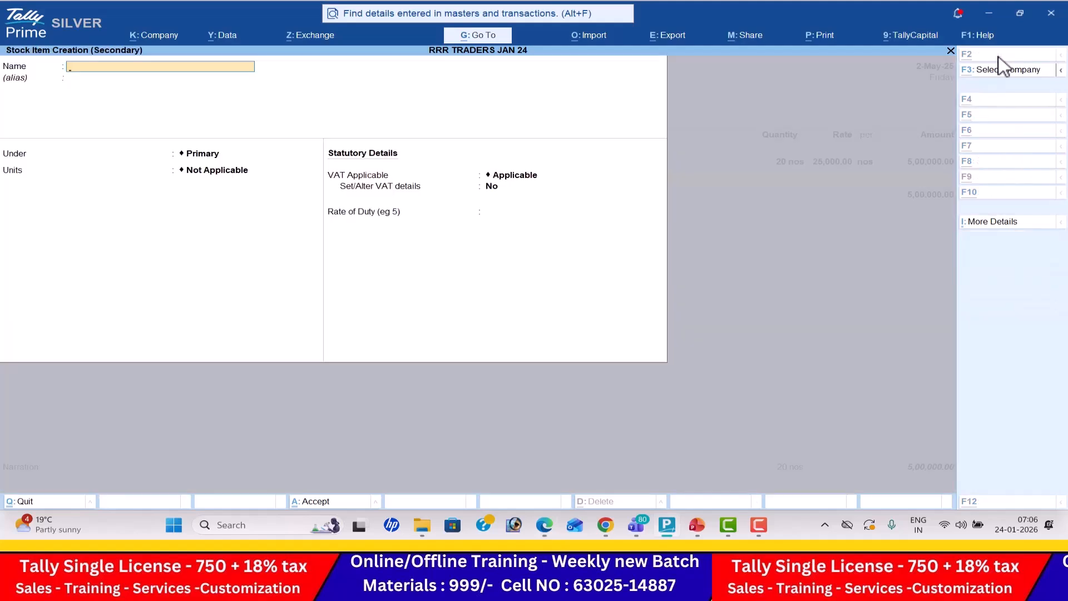
{"action": "key", "text": "alt+Tab"}
{"action": "key", "text": "alt+Tab"}
{"action": "type", "text": "Lenovo L"}
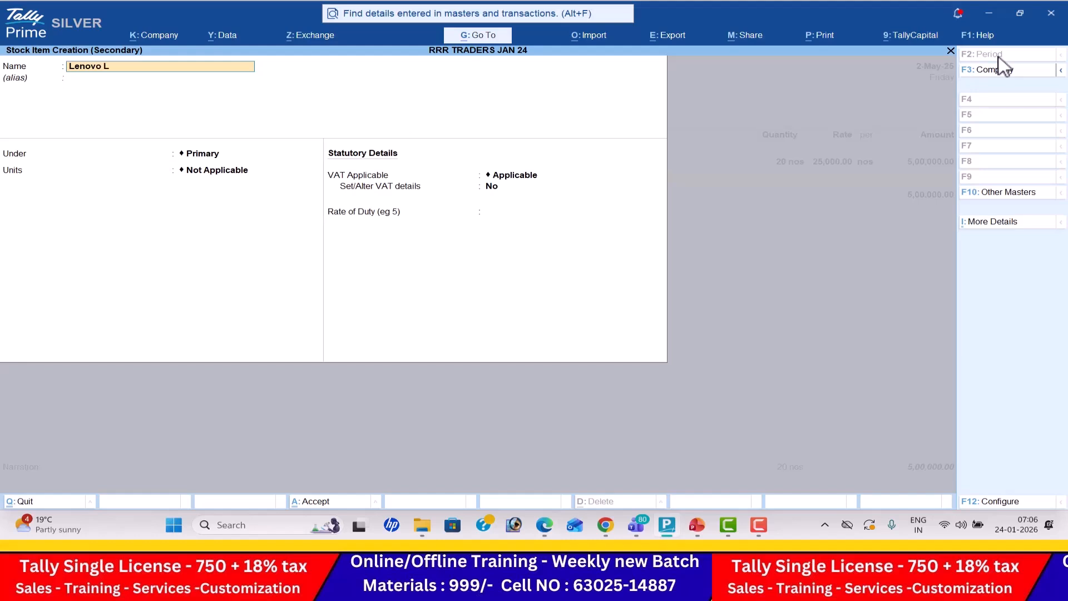
{"action": "type", "text": "aptops"}
{"action": "key", "text": "Return"}
{"action": "key", "text": "Return"}
{"action": "key", "text": "Down"}
{"action": "key", "text": "Return"}
{"action": "key", "text": "Return"}
{"action": "key", "text": "Return"}
{"action": "key", "text": "Return"}
{"action": "key", "text": "Return"}
{"action": "key", "text": "Return"}
{"action": "key", "text": "Return"}
{"action": "key", "text": "Return"}
- Enter 15 nos at a rate of 23,000 for Lenovo Laptops, following the exercise PDF
{"action": "key", "text": "alt+Tab"}
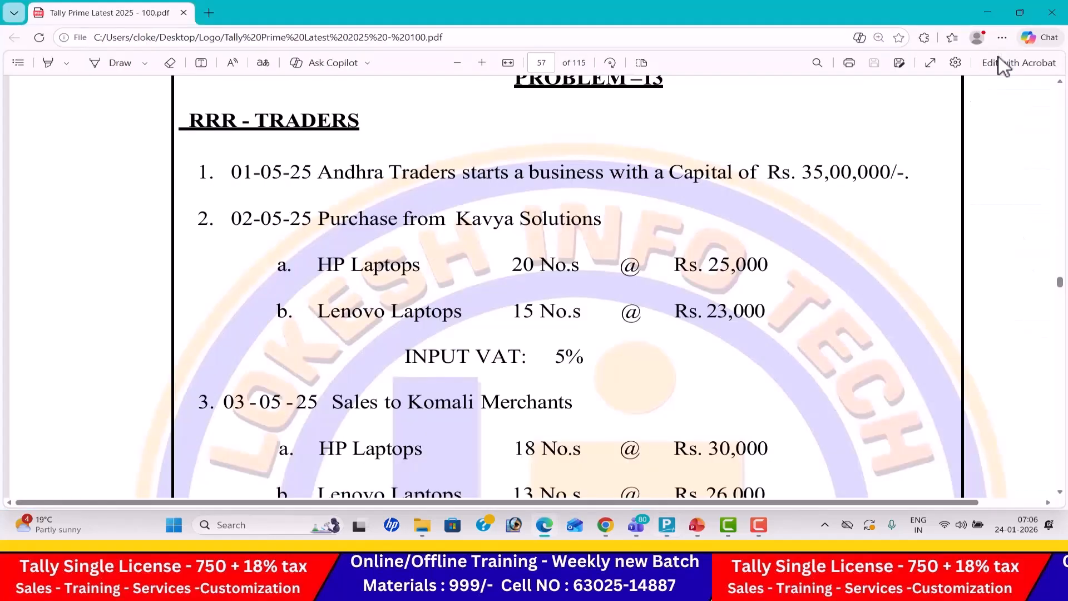
{"action": "key", "text": "alt+Tab"}
{"action": "type", "text": "15"}
{"action": "key", "text": "Return"}
{"action": "key", "text": "alt+Tab"}
{"action": "key", "text": "alt+Tab"}
{"action": "type", "text": "23000"}
{"action": "key", "text": "Return"}
{"action": "key", "text": "Return"}
{"action": "key", "text": "Return"}
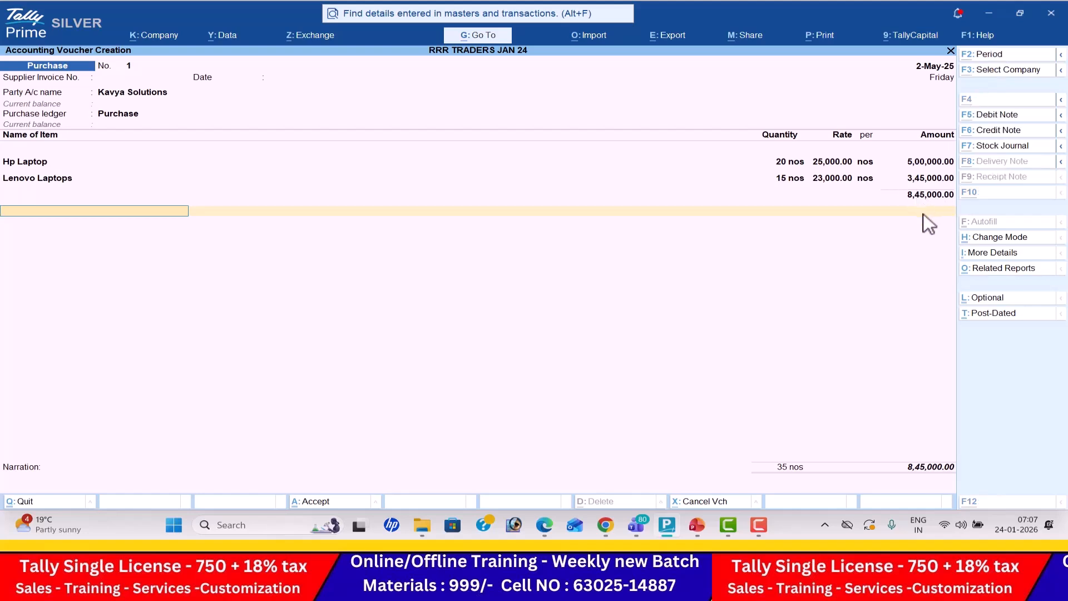
- Create a ledger named Input Vat 5% under Duties & Taxes with duty type VAT and apply it to the purchase voucher
{"action": "key", "text": "alt+c"}
{"action": "type", "text": "put Vat 5%"}
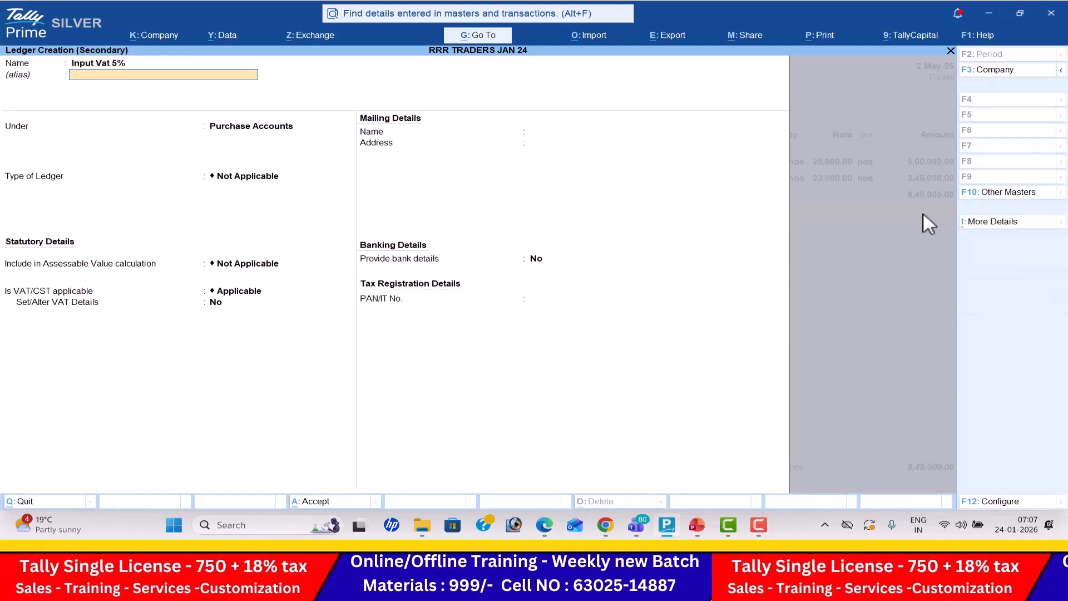
{"action": "key", "text": "Return"}
{"action": "type", "text": "Duties & Taxes"}
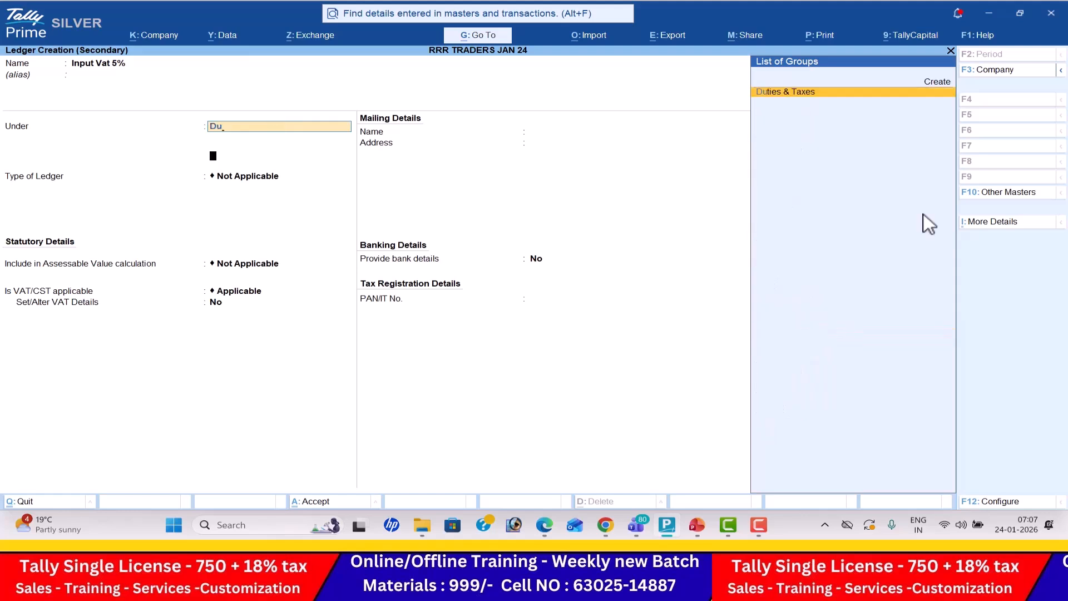
{"action": "key", "text": "Return"}
{"action": "key", "text": "Down"}
{"action": "key", "text": "Return"}
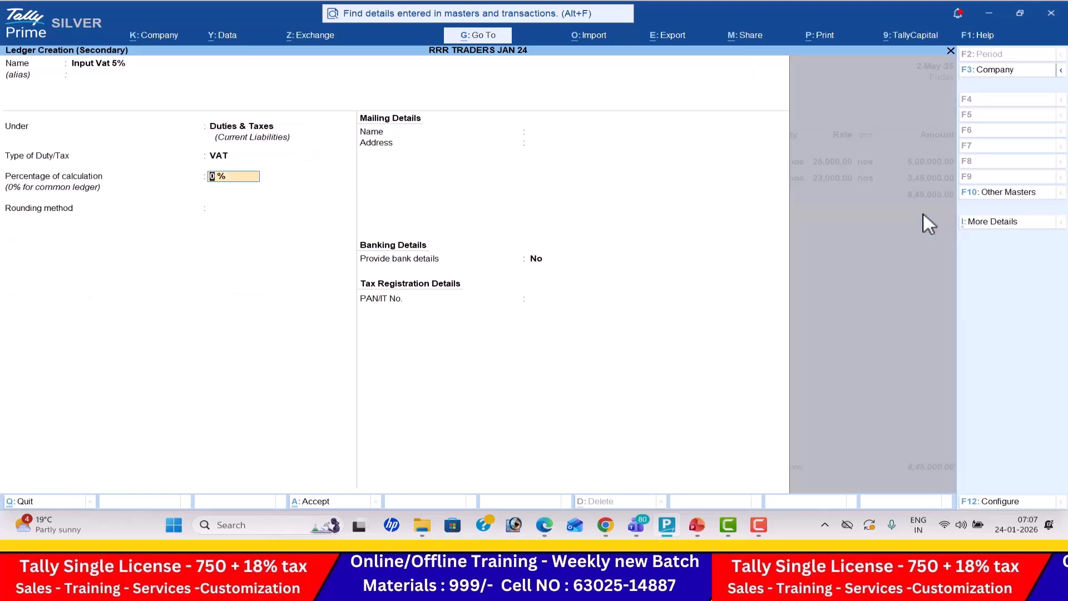
{"action": "key", "text": "Return"}
{"action": "key", "text": "Return"}
{"action": "key", "text": "Return"}
{"action": "key", "text": "Return"}
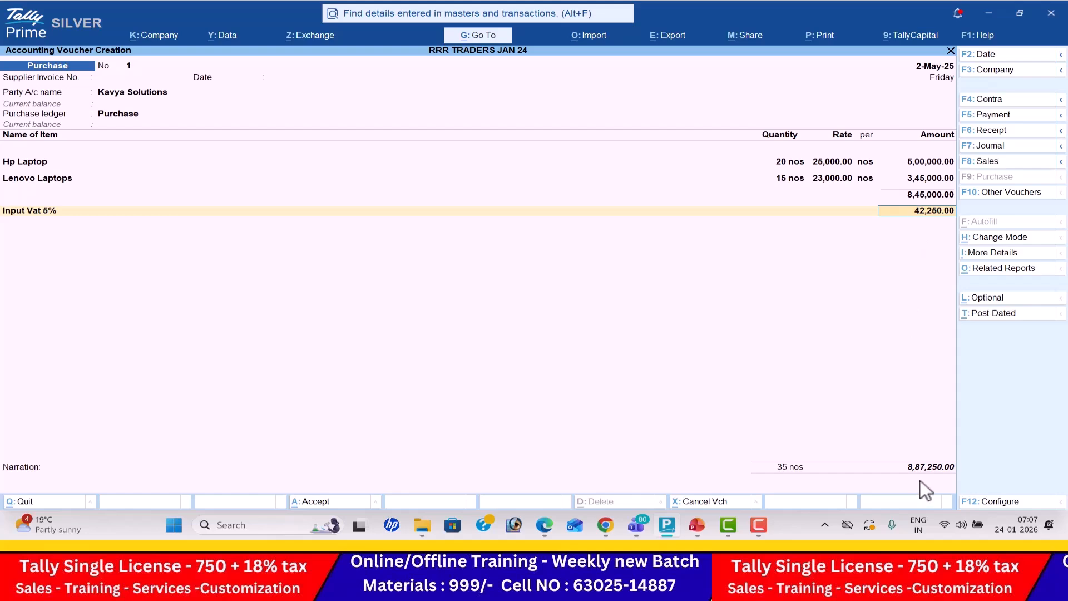
- Accept the Input Vat 5% amount, leave the narration blank and save the Kavya Solutions purchase voucher
{"action": "key", "text": "Return"}
{"action": "key", "text": "Return"}
{"action": "key", "text": "Return"}
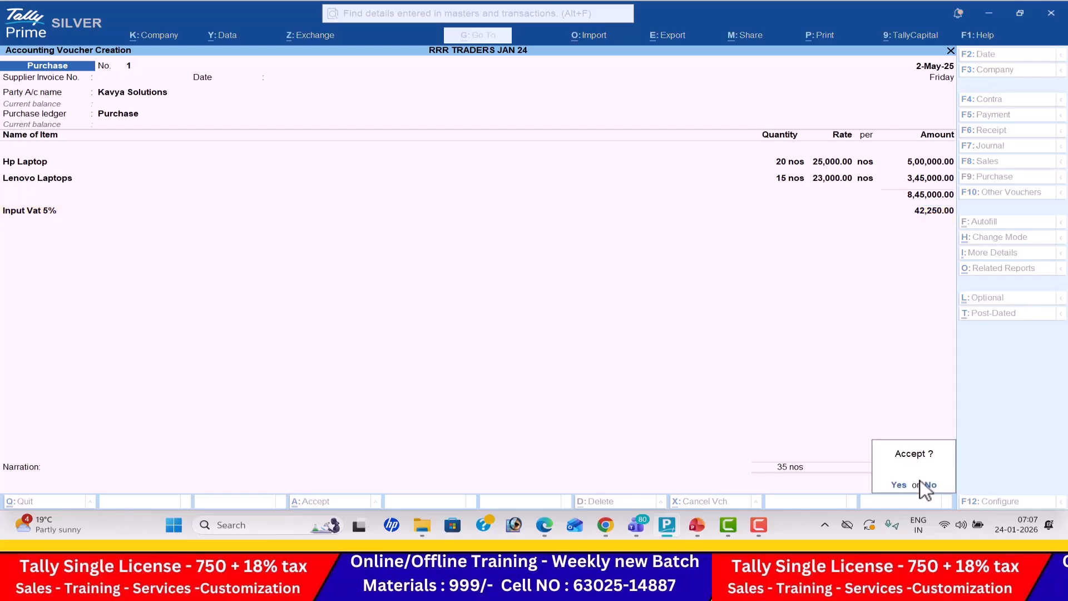
{"action": "key", "text": "Return"}
- Check the third transaction in the exercise PDF and start a sales voucher dated 3-May-25
{"action": "key", "text": "alt+Tab"}
{"action": "scroll", "coordinate": [921, 479], "scroll_direction": "down", "scroll_amount": 1}
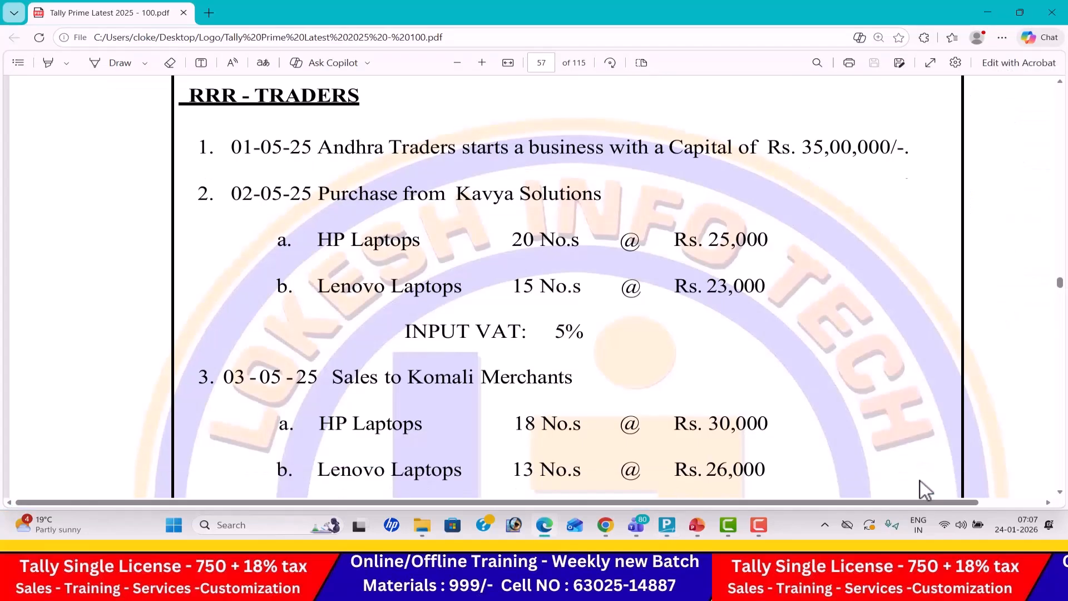
{"action": "scroll", "coordinate": [921, 480], "scroll_direction": "down", "scroll_amount": 4}
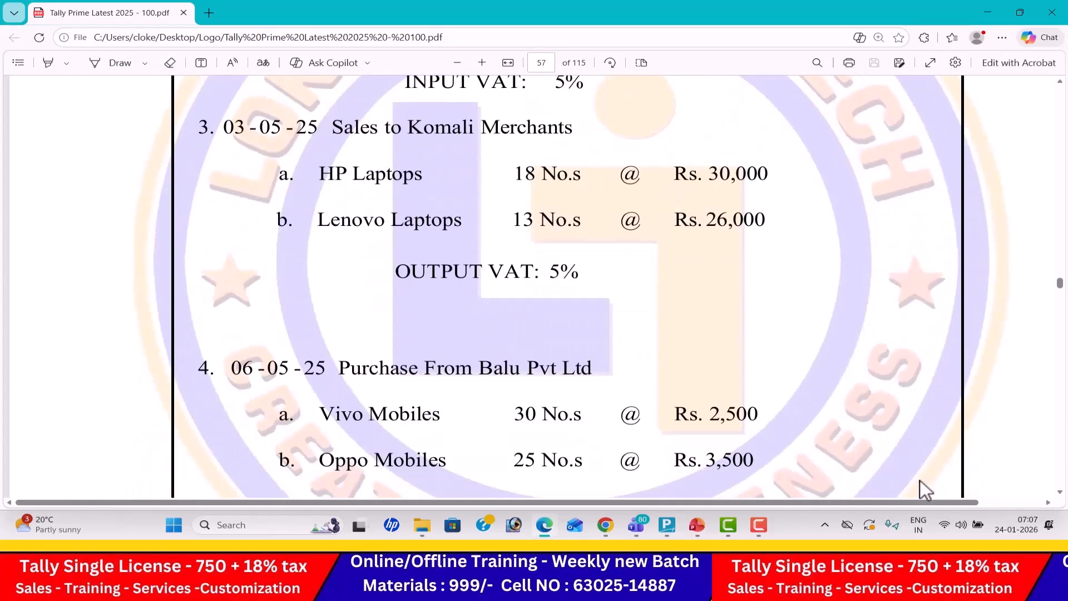
{"action": "key", "text": "alt+Tab"}
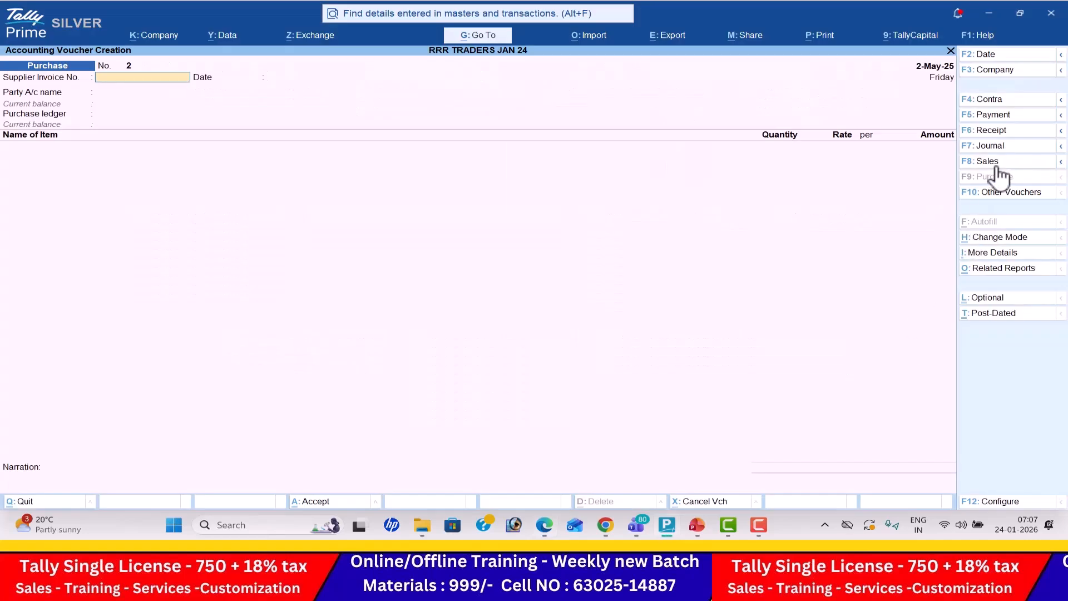
{"action": "left_click", "coordinate": [996, 162]}
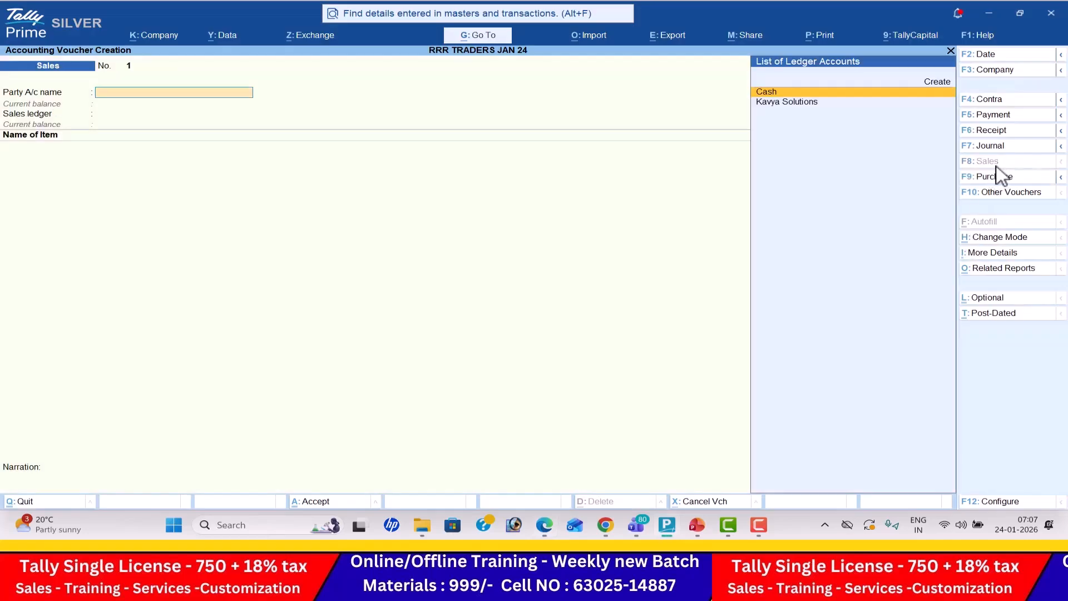
{"action": "left_click", "coordinate": [1001, 54]}
{"action": "type", "text": "3-4"}
{"action": "key", "text": "Return"}
- Start a party ledger named Komali Merchants under Sundry Debtors from the sales voucher
{"action": "key", "text": "alt+c"}
{"action": "key", "text": "alt+Tab"}
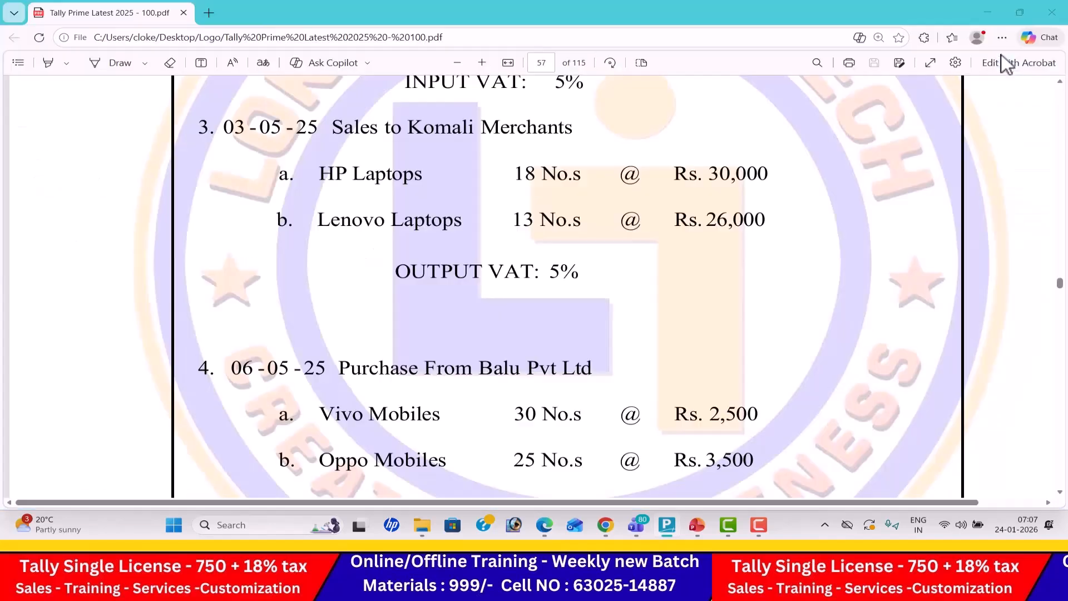
{"action": "key", "text": "alt+Tab"}
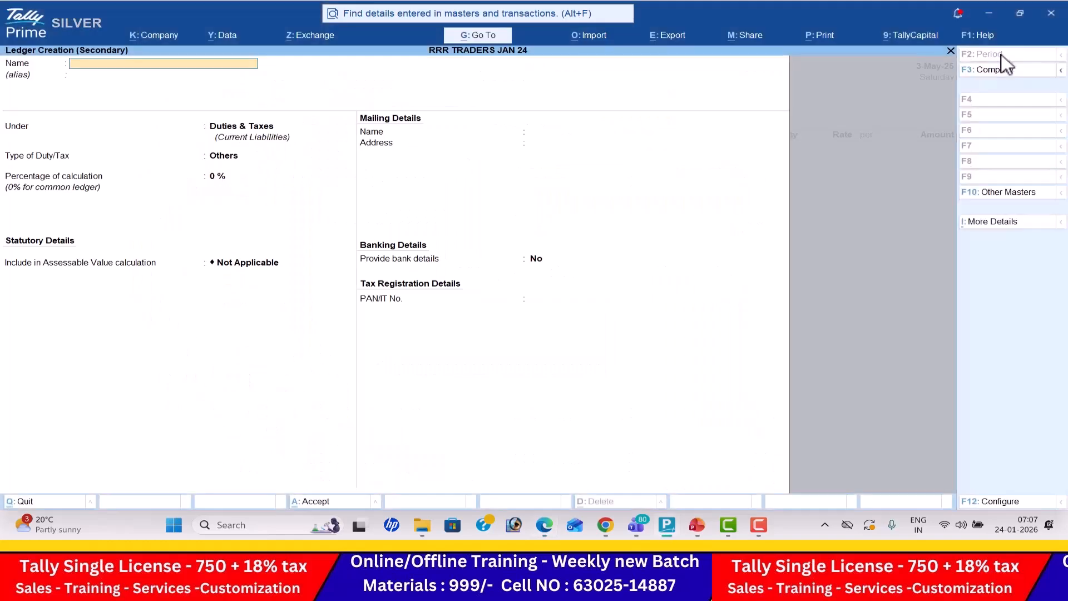
{"action": "type", "text": "Komalimer"}
{"action": "key", "text": "BackSpace"}
{"action": "key", "text": "BackSpace"}
{"action": "key", "text": "BackSpace"}
{"action": "type", "text": "Merchant"}
{"action": "key", "text": "Return"}
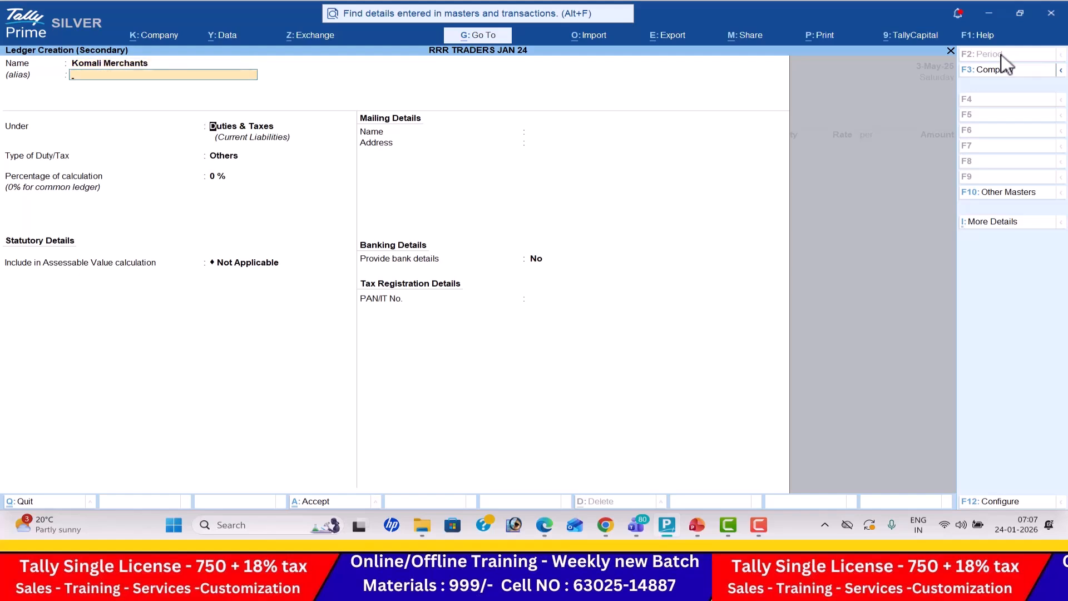
{"action": "type", "text": "Sun"}
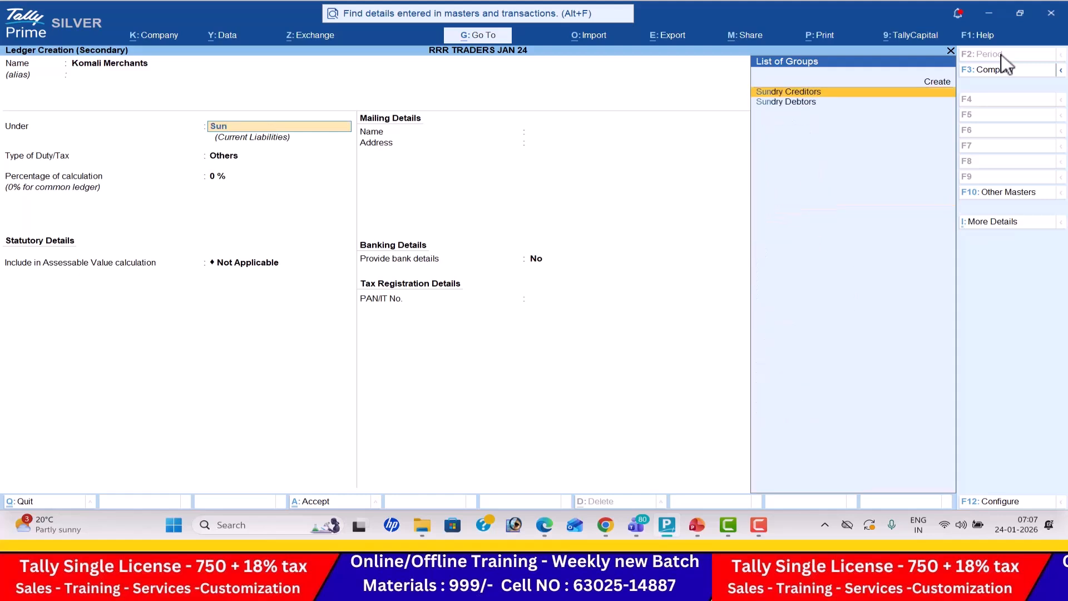
{"action": "key", "text": "Down"}
{"action": "key", "text": "Return"}
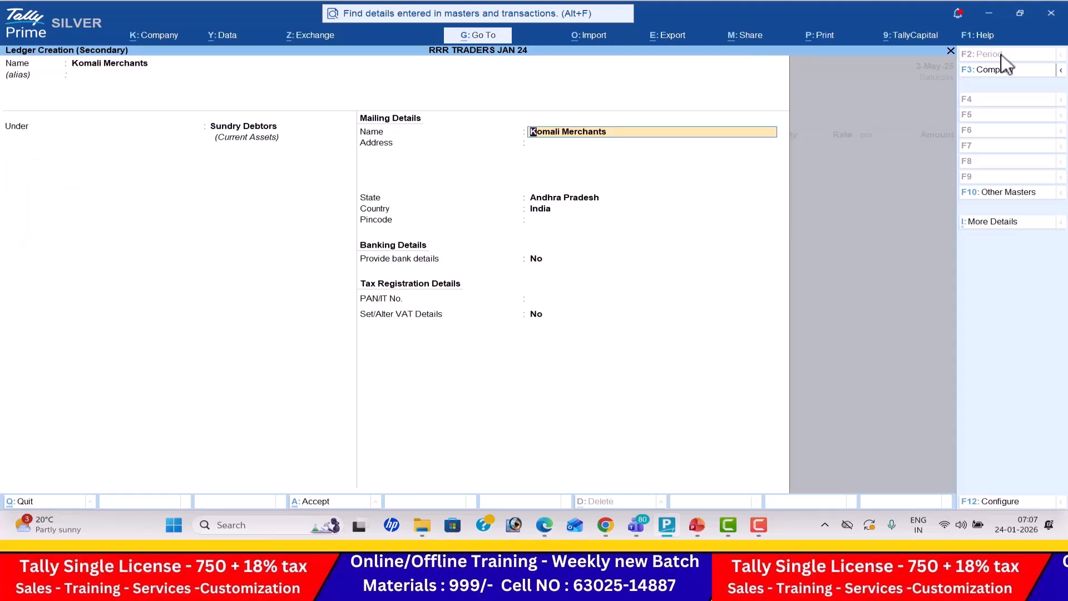
- Enable VAT details for Komali Merchants with dealer type Regular, enter its VAT TIN and save the ledger
{"action": "key", "text": "Return"}
{"action": "key", "text": "Return"}
{"action": "key", "text": "Return"}
{"action": "key", "text": "Return"}
{"action": "key", "text": "Return"}
{"action": "key", "text": "Return"}
{"action": "key", "text": "Return"}
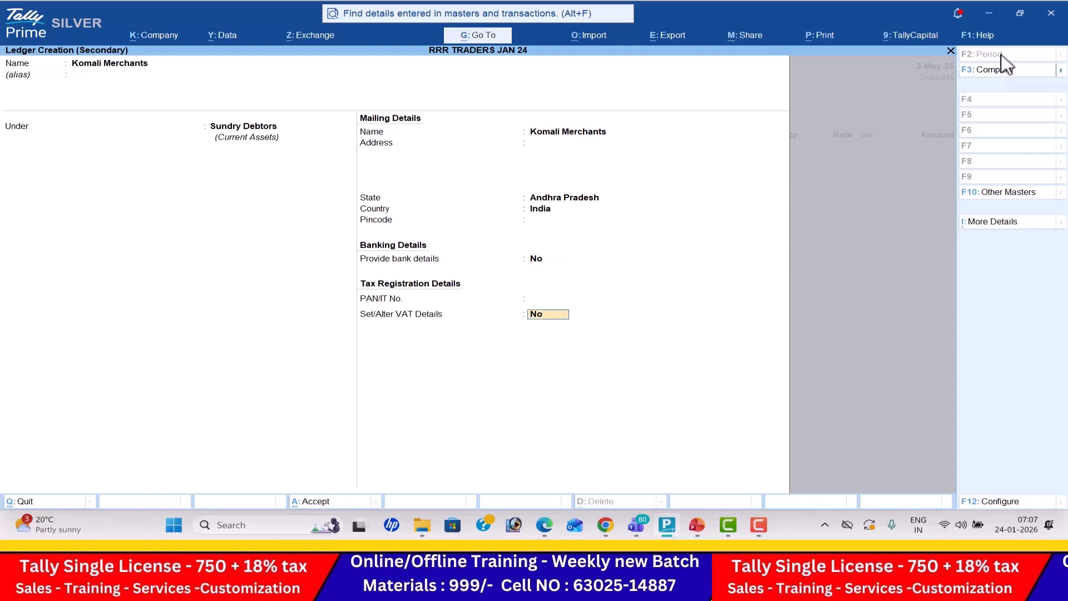
{"action": "key", "text": "y"}
{"action": "key", "text": "Return"}
{"action": "key", "text": "Return"}
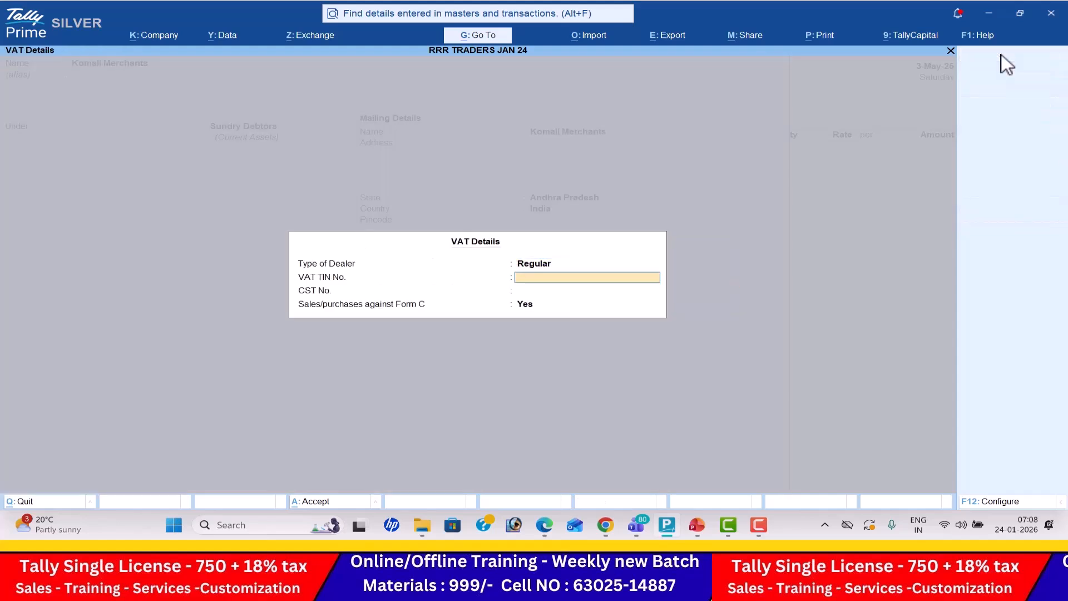
{"action": "key", "text": "Return"}
{"action": "key", "text": "Return"}
{"action": "key", "text": "Return"}
{"action": "key", "text": "Return"}
{"action": "key", "text": "Return"}
{"action": "key", "text": "Return"}
{"action": "key", "text": "Return"}
{"action": "key", "text": "Return"}
{"action": "key", "text": "Return"}
{"action": "key", "text": "Return"}
{"action": "key", "text": "Return"}
- Skip through the sales voucher's dispatch and party details and accept the VAT date and time of 3-May-25 at 07:08
{"action": "key", "text": "Return"}
{"action": "key", "text": "Return"}
{"action": "key", "text": "Return"}
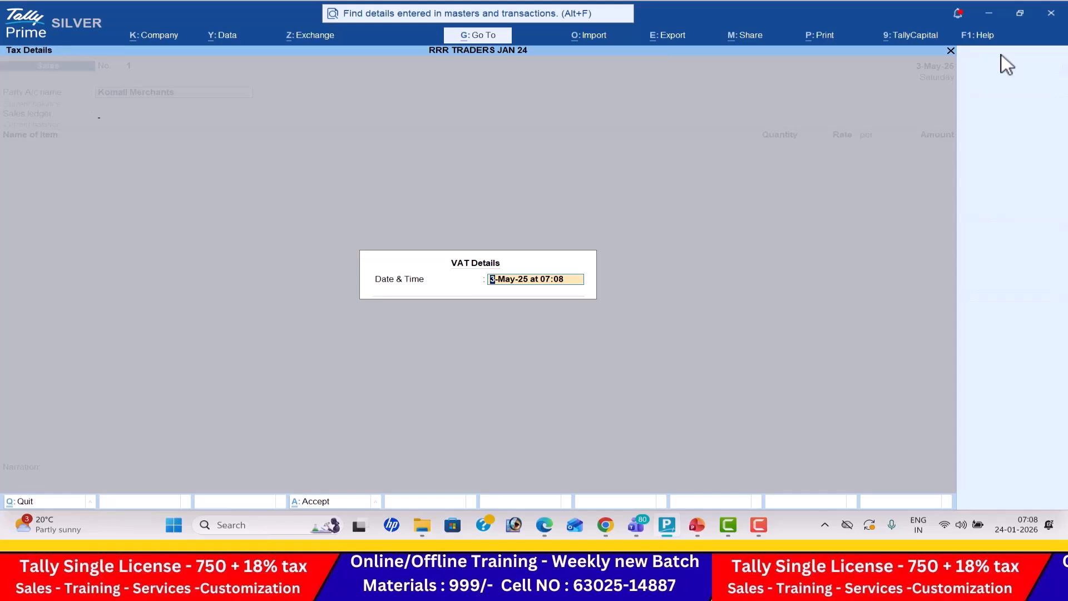
- Start a ledger named Sales under Sales Accounts, with assessable value calculation Not Applicable and VAT/CST Applicable
{"action": "key", "text": "Return"}
{"action": "key", "text": "alt+c"}
{"action": "type", "text": "Sale"}
{"action": "key", "text": "Return"}
{"action": "type", "text": "Sa"}
{"action": "key", "text": "Return"}
- Enable VAT details for the Sales ledger, set its tax rate to 5% with the nature of transaction Undefined, and save it
{"action": "key", "text": "Return"}
{"action": "key", "text": "Return"}
{"action": "key", "text": "Return"}
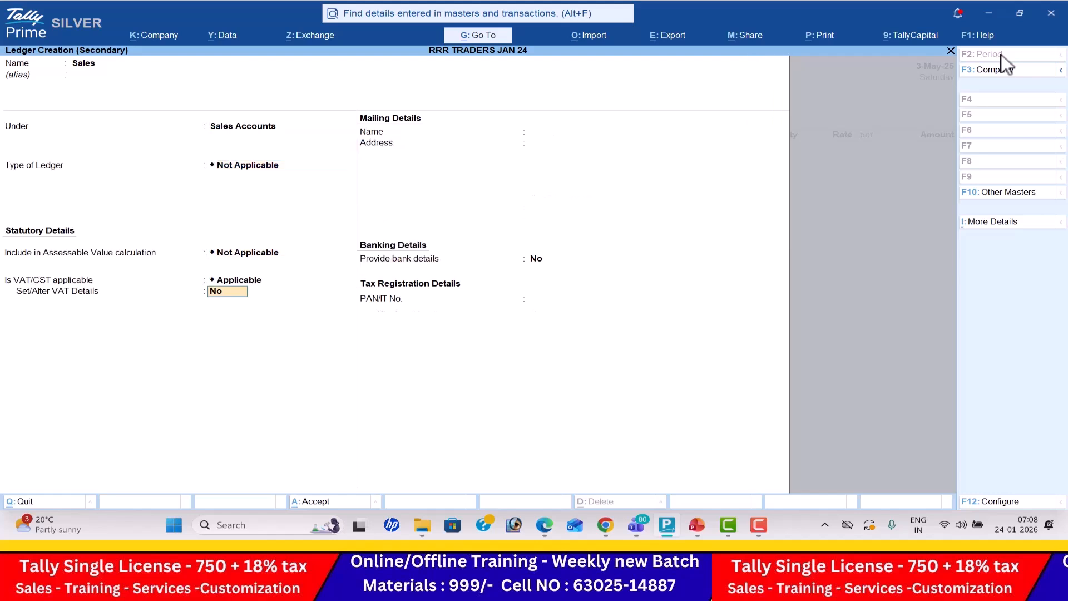
{"action": "key", "text": "y"}
{"action": "key", "text": "Return"}
{"action": "type", "text": "5"}
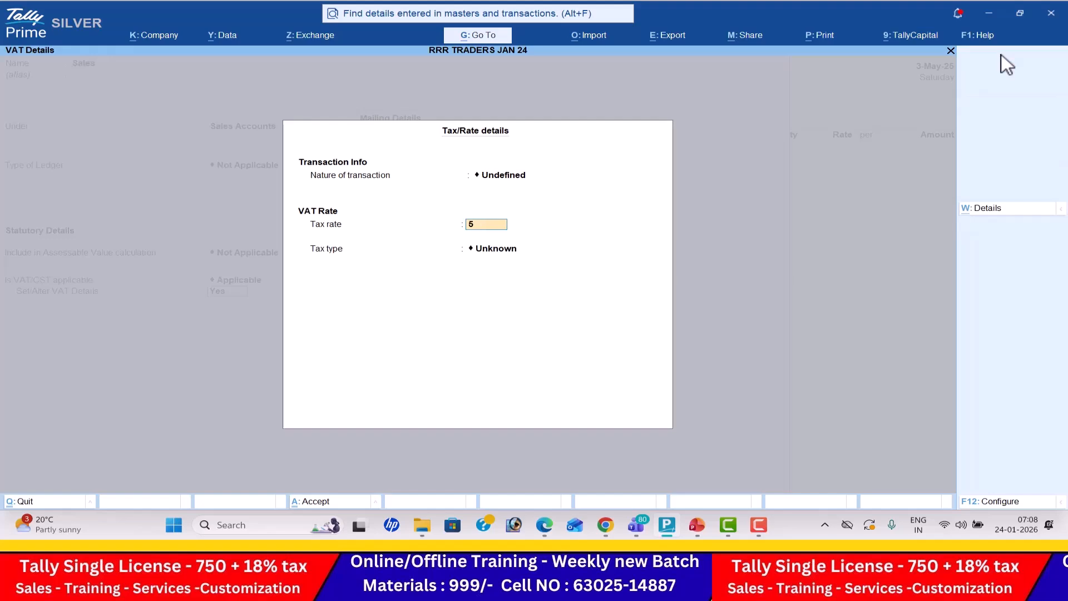
{"action": "key", "text": "Return"}
{"action": "key", "text": "Return"}
{"action": "key", "text": "Return"}
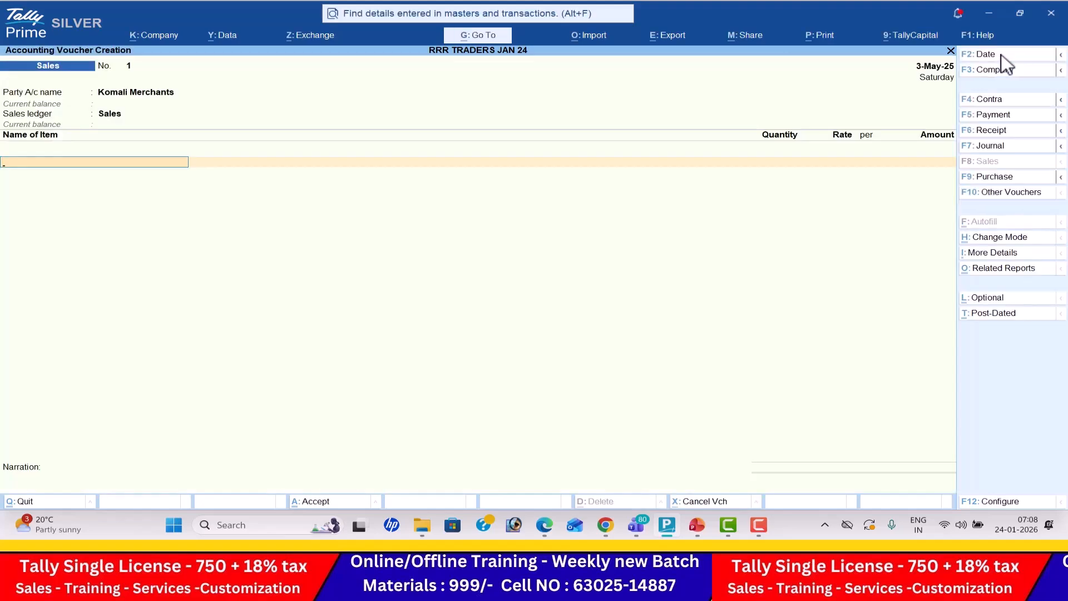
- Add the Hp Laptop item to the Komali Merchants sales voucher with quantity 18 nos at a rate of 30,000
{"action": "key", "text": "alt+Tab"}
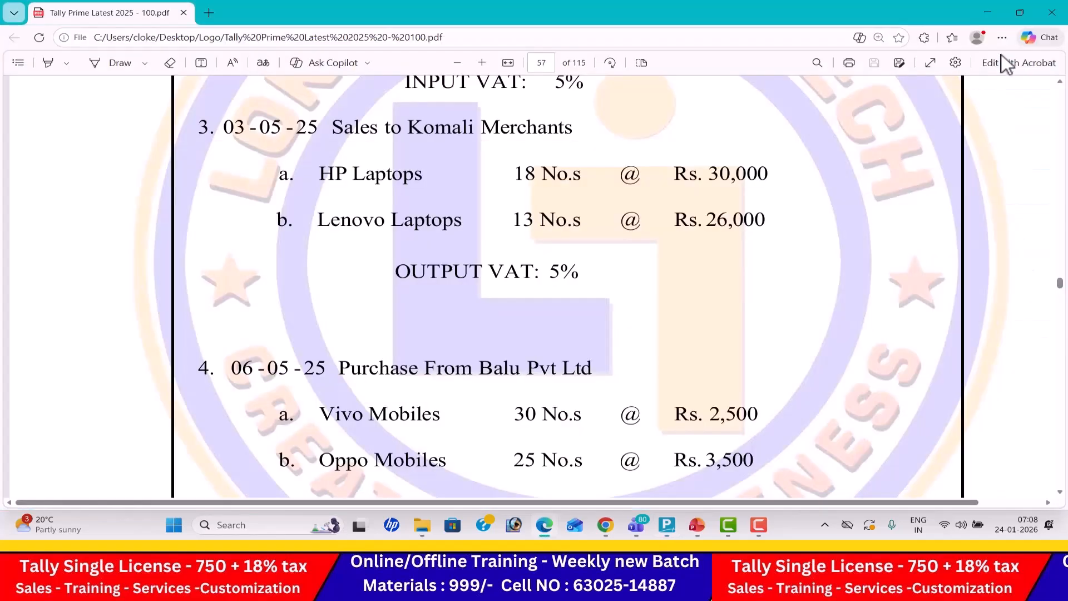
{"action": "key", "text": "alt+Tab"}
{"action": "type", "text": "H"}
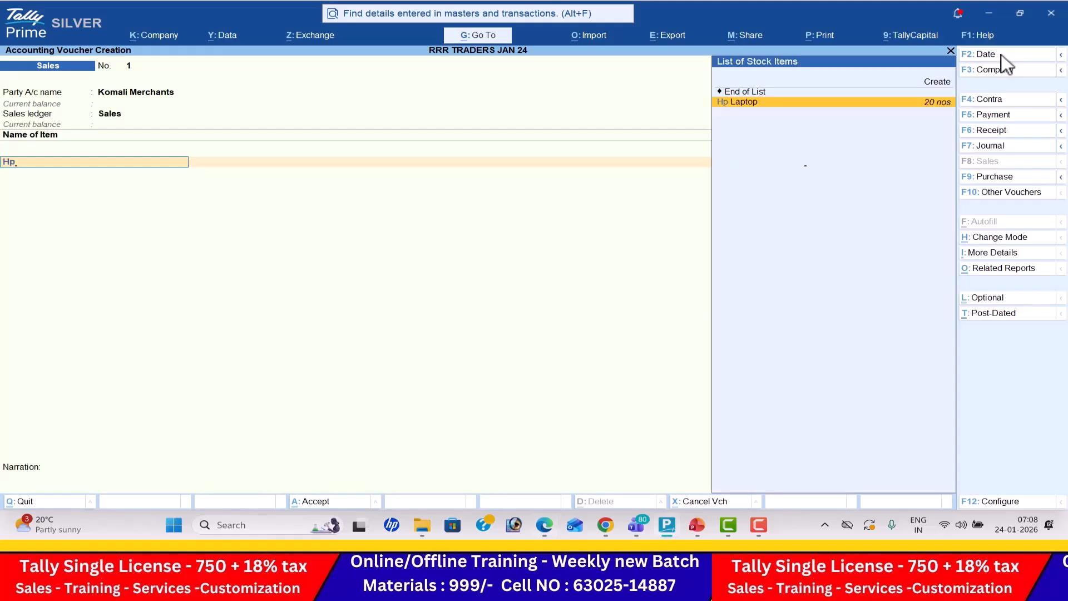
{"action": "key", "text": "Return"}
{"action": "key", "text": "alt+Tab"}
{"action": "key", "text": "alt+Tab"}
{"action": "type", "text": "18"}
{"action": "key", "text": "Return"}
{"action": "key", "text": "alt+Tab"}
{"action": "key", "text": "alt+Tab"}
{"action": "type", "text": "30000"}
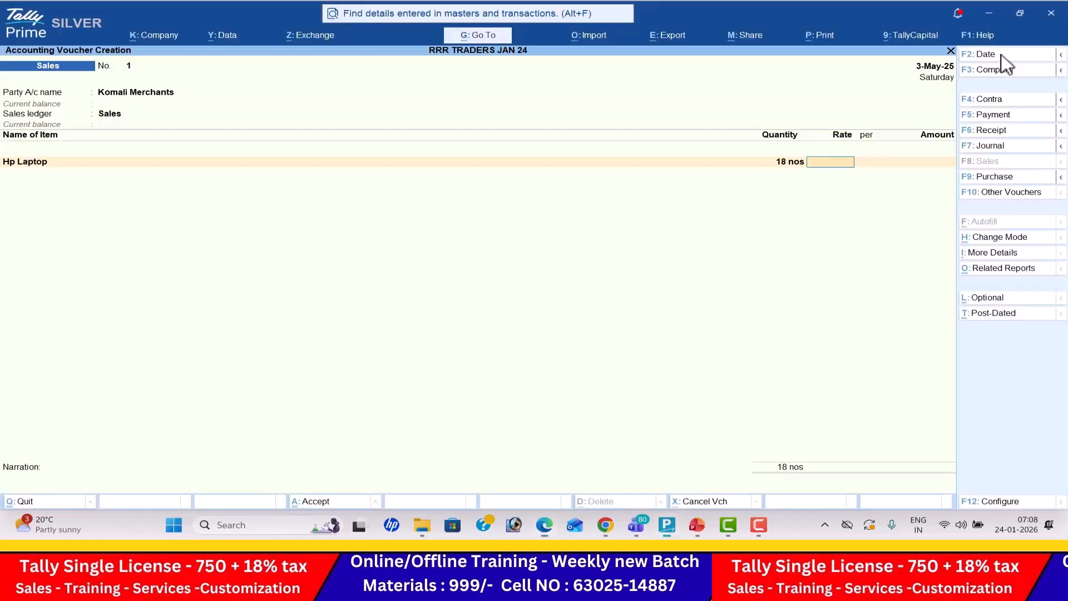
{"action": "key", "text": "Return"}
{"action": "key", "text": "Return"}
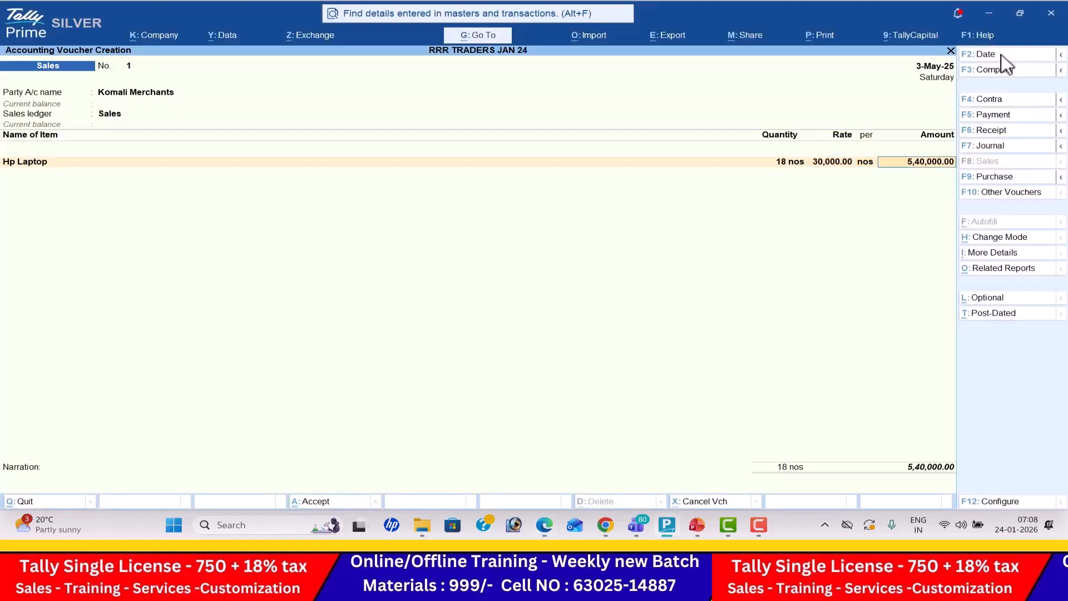
- Add Lenovo Laptops to the sales voucher with quantity 13 nos at a rate of 26,000, and end the item list
{"action": "key", "text": "Return"}
{"action": "key", "text": "alt+Tab"}
{"action": "key", "text": "alt+Tab"}
{"action": "type", "text": "Lenovo Laptops"}
{"action": "key", "text": "Return"}
{"action": "key", "text": "alt+Tab"}
{"action": "key", "text": "alt+Tab"}
{"action": "type", "text": "13"}
{"action": "key", "text": "Return"}
{"action": "key", "text": "alt+Tab"}
{"action": "key", "text": "alt+Tab"}
{"action": "type", "text": "26000"}
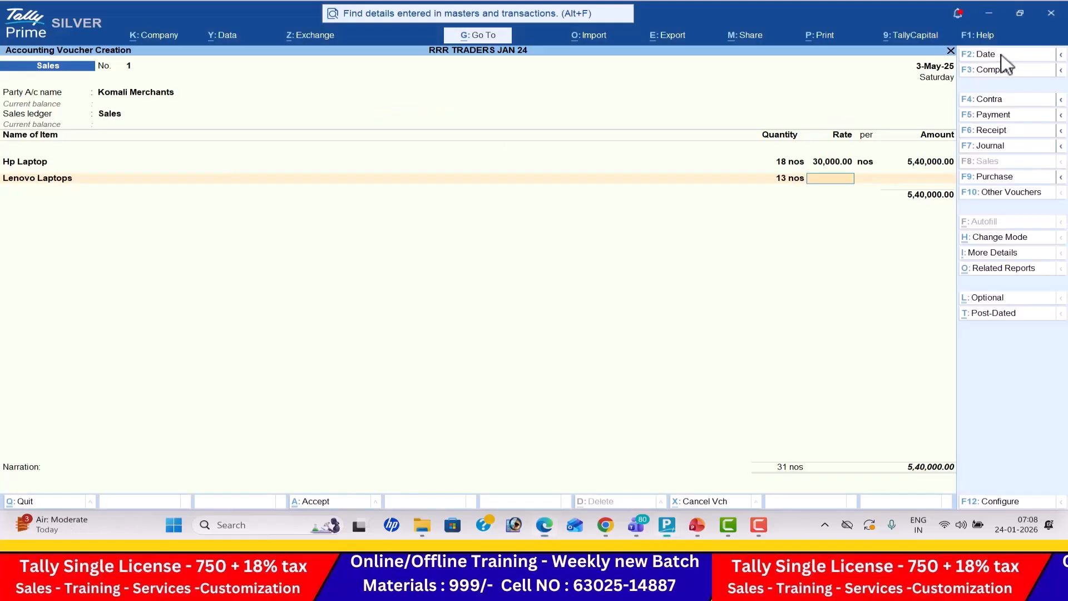
{"action": "key", "text": "Return"}
{"action": "key", "text": "Return"}
{"action": "key", "text": "Return"}
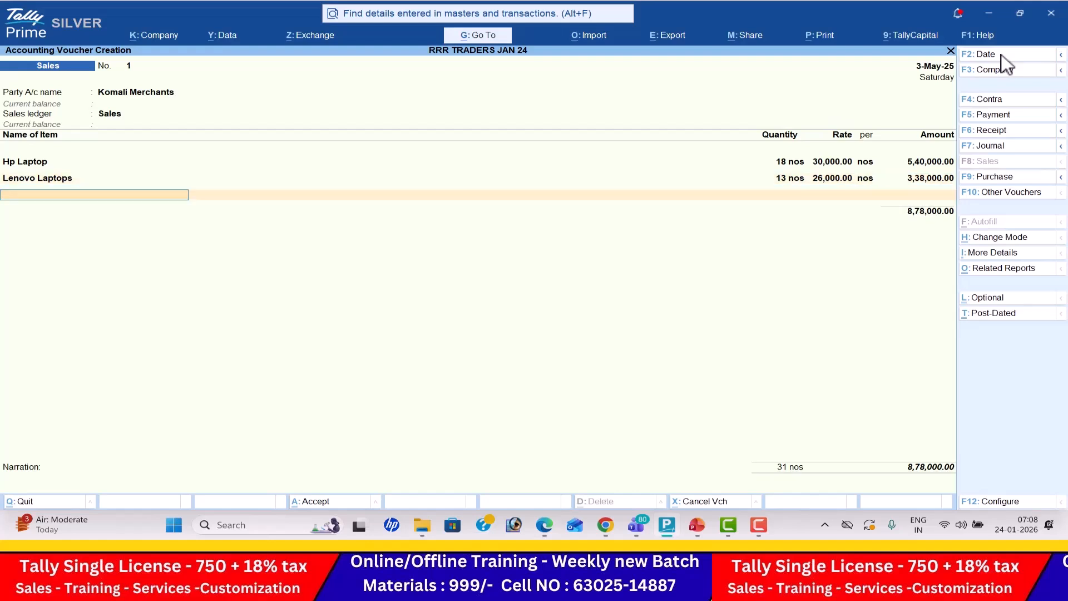
{"action": "key", "text": "Return"}
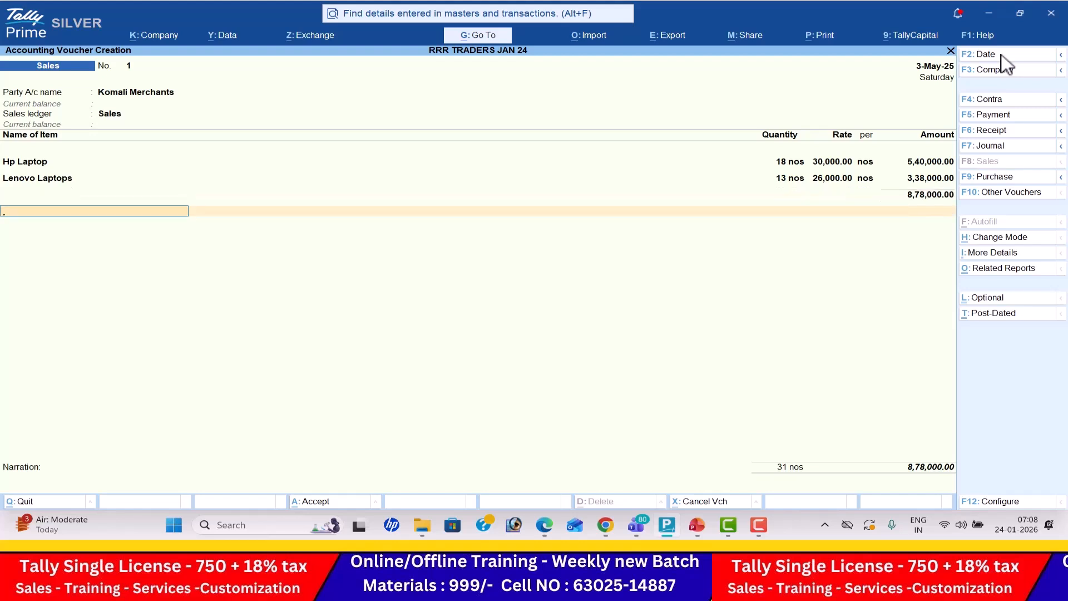
- Start a new ledger named Out Put Vat 5% under the Duties & Taxes group from the sales voucher
{"action": "key", "text": "alt+c"}
{"action": "type", "text": "OUT"}
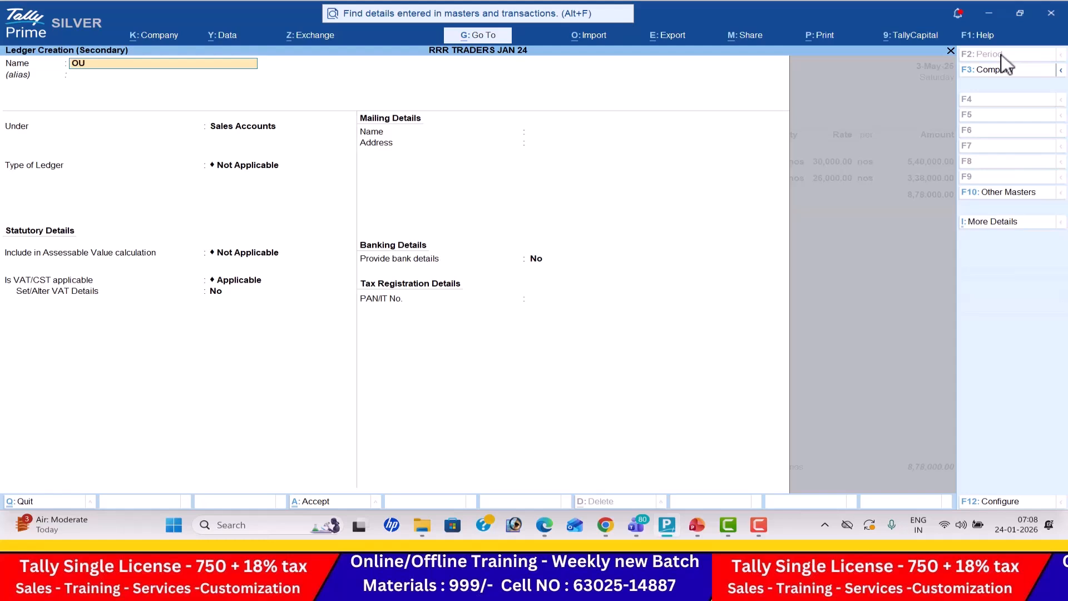
{"action": "key", "text": "BackSpace"}
{"action": "key", "text": "BackSpace"}
{"action": "type", "text": "ut Put Vat 5%"}
{"action": "key", "text": "Return"}
{"action": "key", "text": "Return"}
{"action": "type", "text": "Du"}
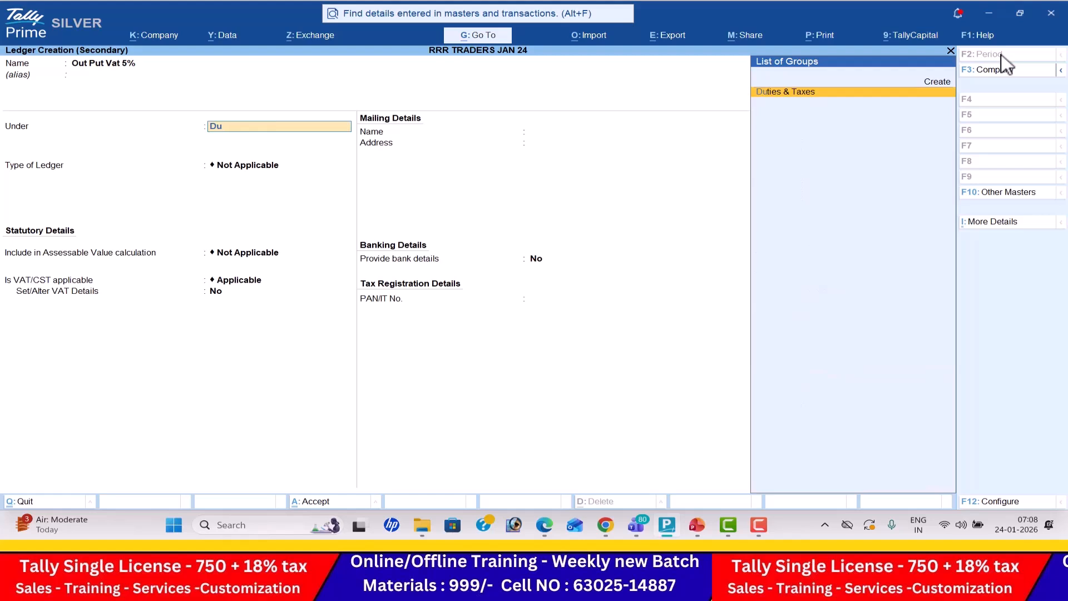
{"action": "key", "text": "Return"}
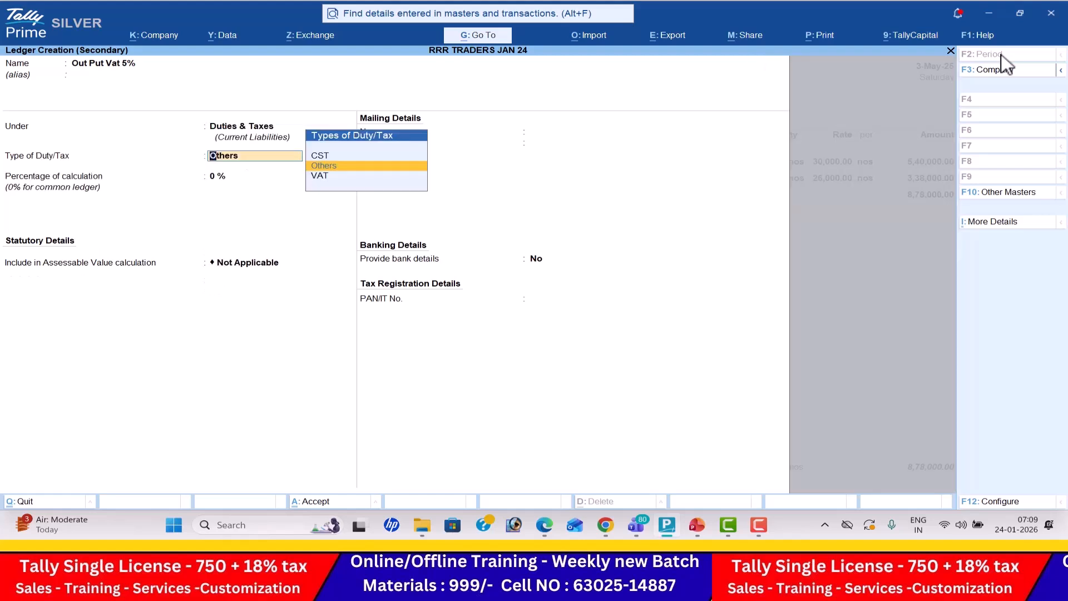
- Set the output tax ledger's type of duty to VAT, save it and apply it to the sales voucher
{"action": "key", "text": "Down"}
{"action": "key", "text": "Return"}
{"action": "key", "text": "Return"}
{"action": "key", "text": "Return"}
{"action": "key", "text": "Return"}
{"action": "key", "text": "Return"}
{"action": "key", "text": "Return"}
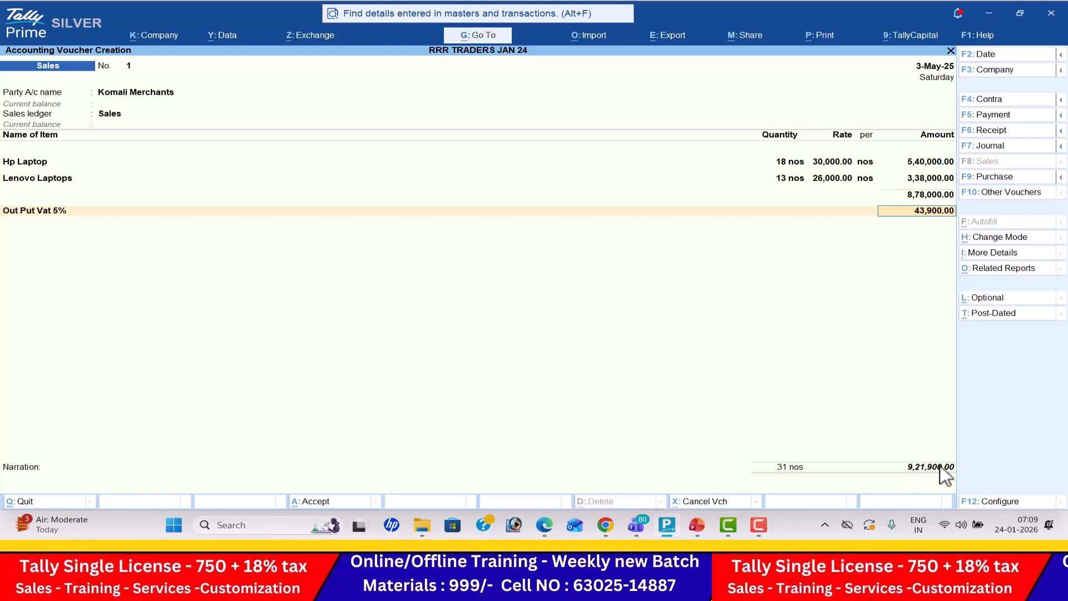
- Preview the Komali Merchants sales invoice enlarged, check its items, tax, total and VAT TIN details, and close the preview
{"action": "key", "text": "ctrl+p"}
{"action": "key", "text": "i"}
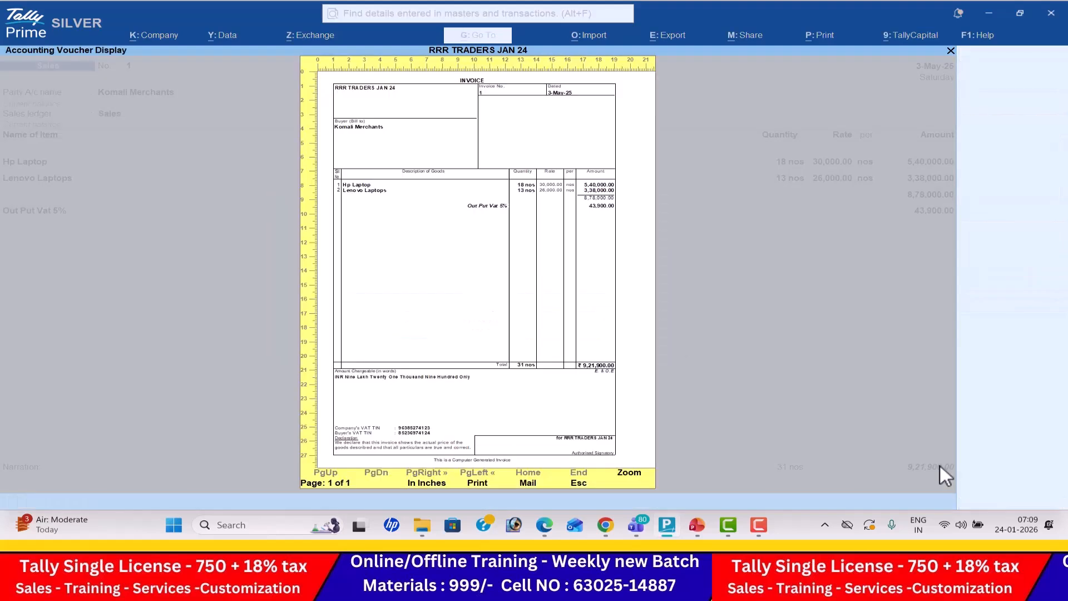
{"action": "key", "text": "alt+z"}
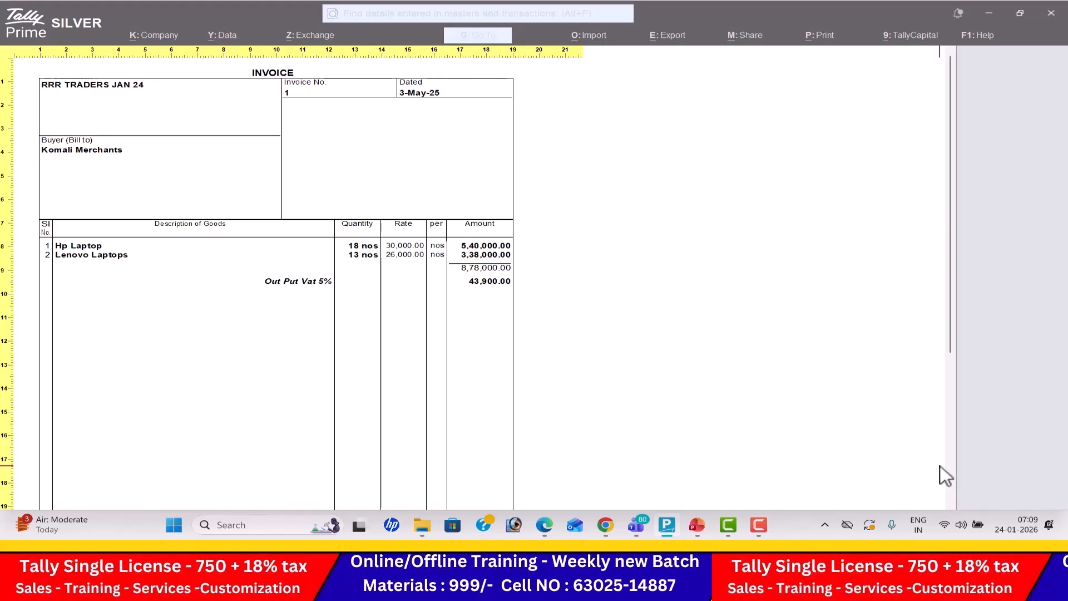
{"action": "scroll", "coordinate": [941, 466], "scroll_direction": "down", "scroll_amount": 3}
{"action": "scroll", "coordinate": [940, 465], "scroll_direction": "down", "scroll_amount": 1}
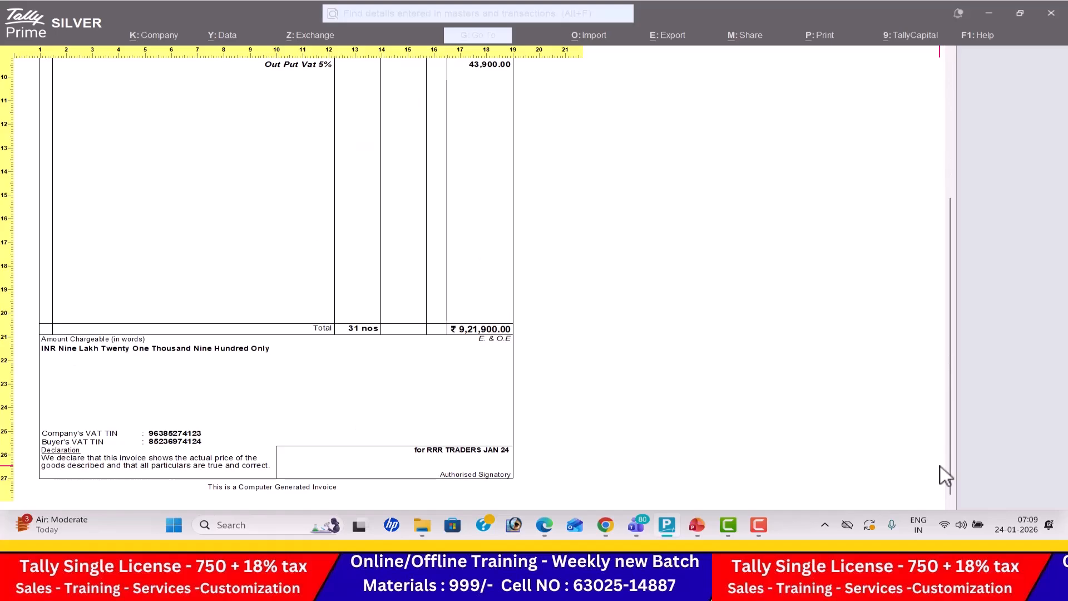
{"action": "key", "text": "Escape"}
{"action": "key", "text": "Escape"}
{"action": "key", "text": "Escape"}
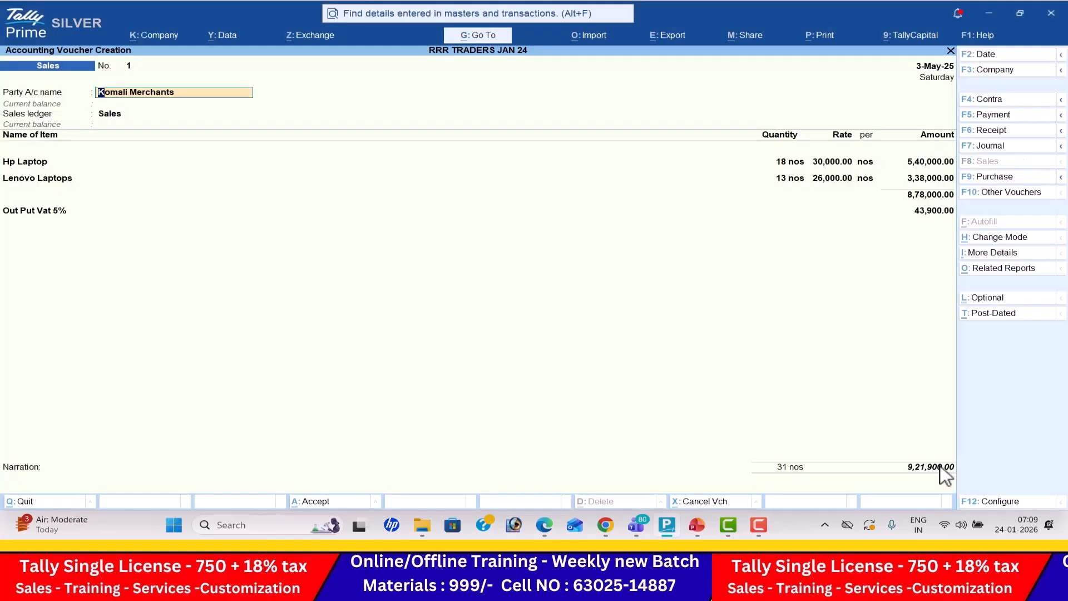
- Save the Komali Merchants sales voucher and start a purchase voucher dated 6-May-25
{"action": "key", "text": "ctrl+a"}
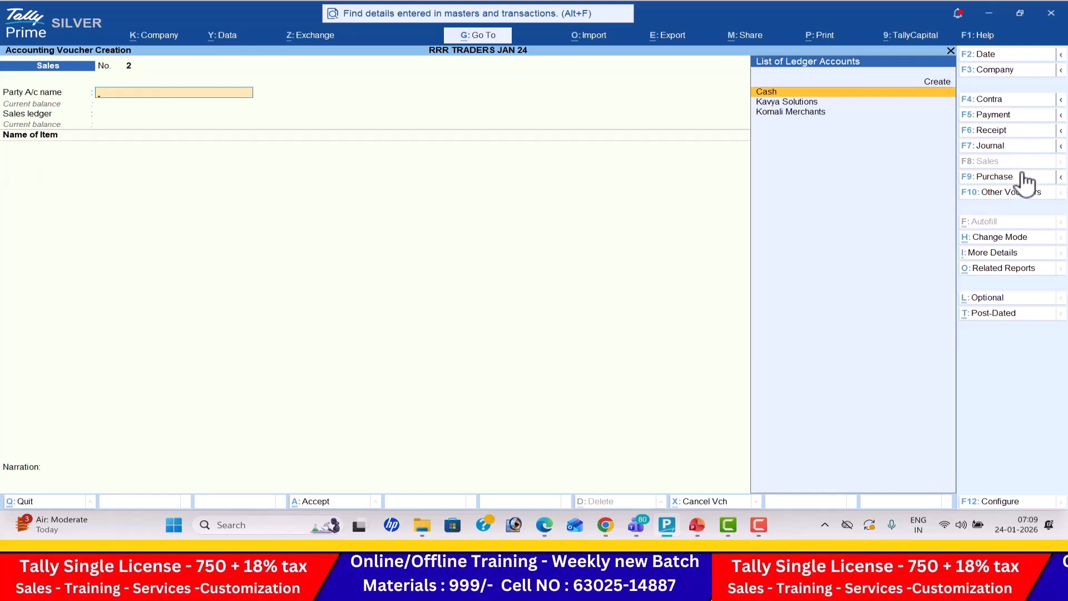
{"action": "left_click", "coordinate": [1021, 178]}
{"action": "left_click", "coordinate": [1005, 54]}
{"action": "key", "text": "alt+Tab"}
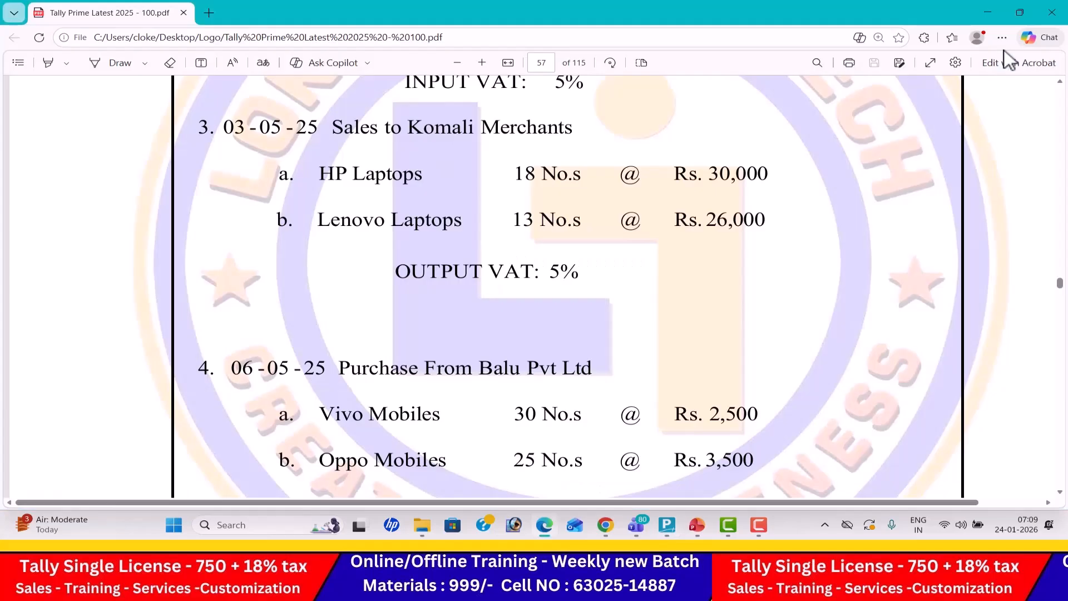
{"action": "scroll", "coordinate": [1008, 58], "scroll_direction": "down", "scroll_amount": 3}
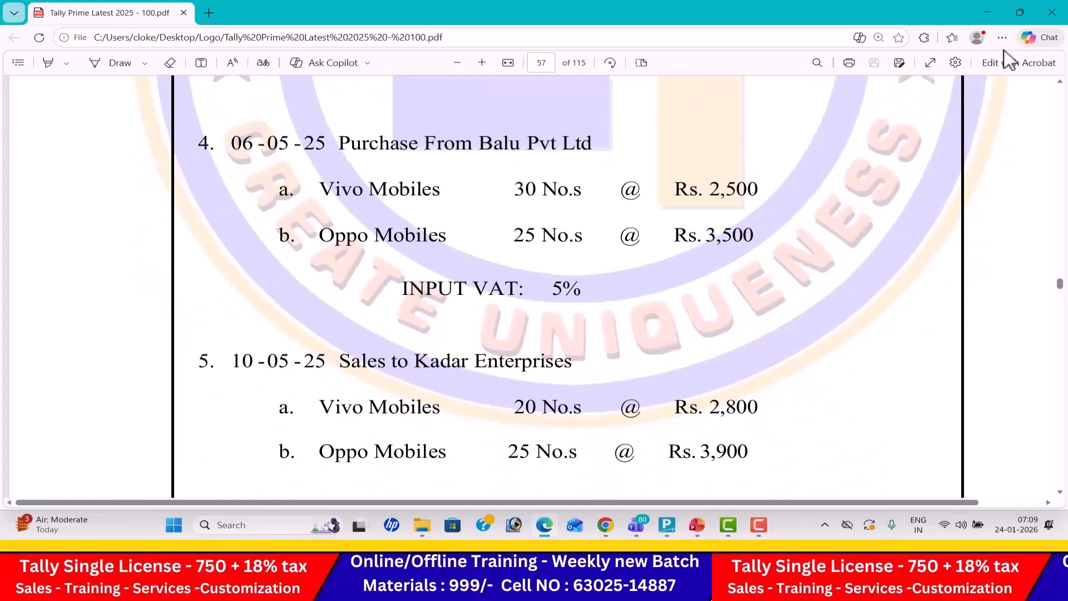
{"action": "key", "text": "alt+Tab"}
{"action": "type", "text": "6-5"}
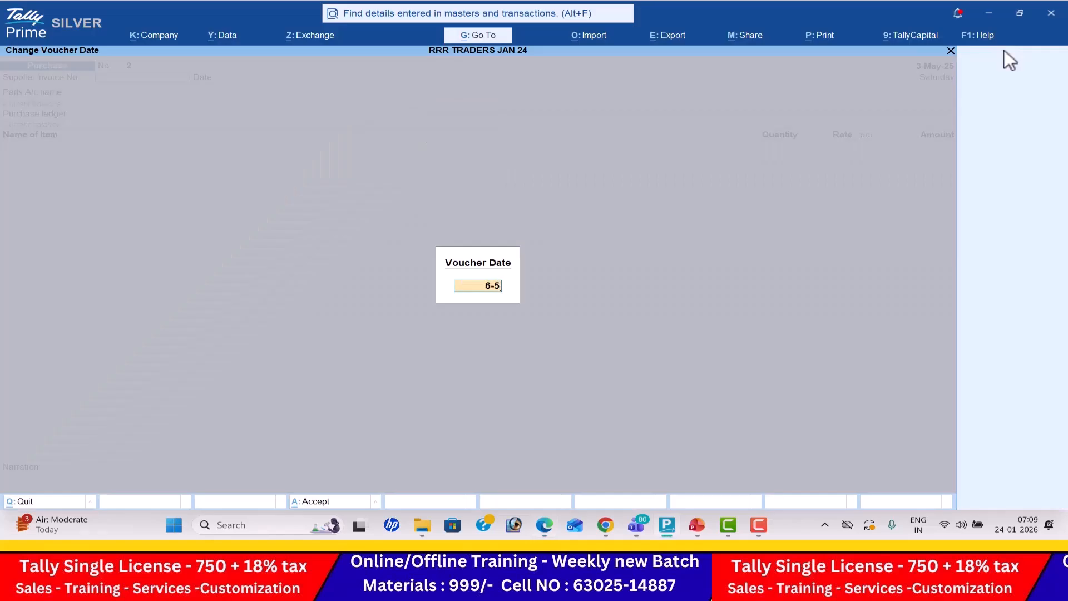
{"action": "key", "text": "Return"}
- Start a party ledger named Balu Pvt Ltd under Sundry Creditors from the purchase voucher
{"action": "key", "text": "alt+Tab"}
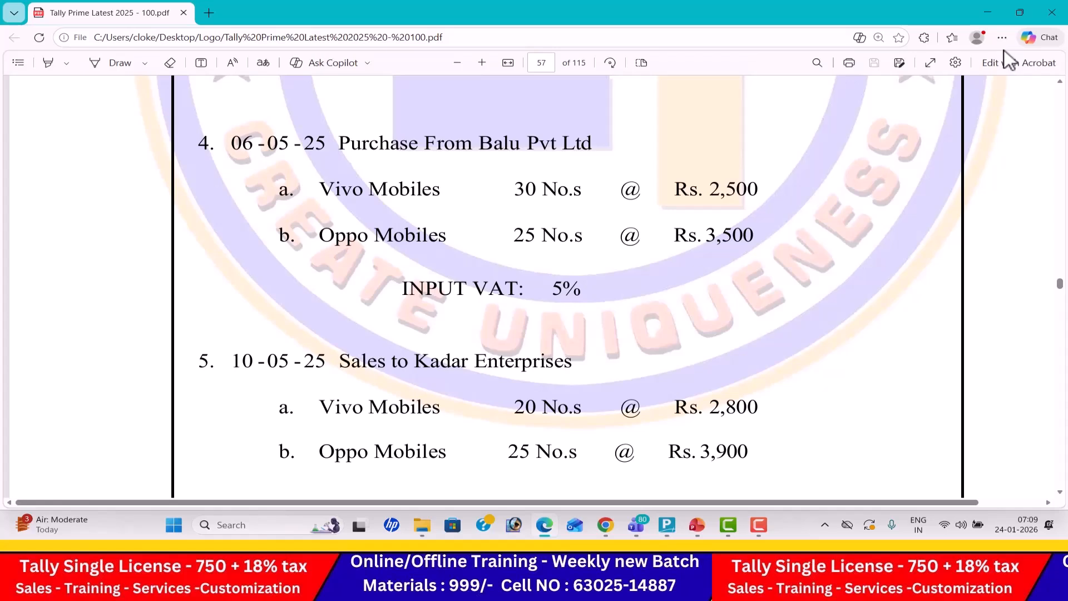
{"action": "key", "text": "alt+Tab"}
{"action": "key", "text": "alt+c"}
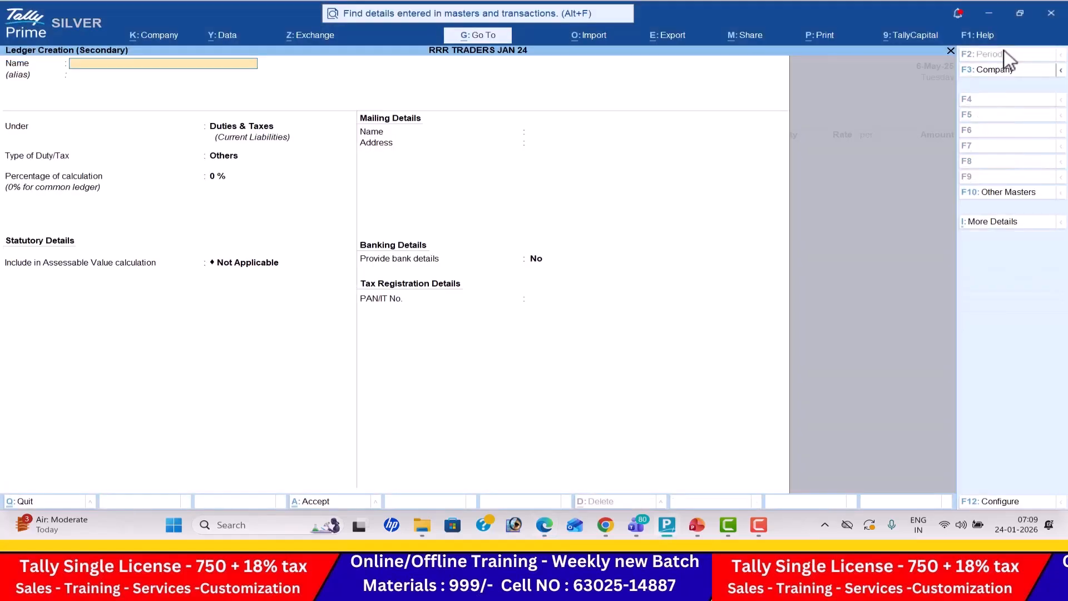
{"action": "type", "text": "Balu Pvt Ltd"}
{"action": "key", "text": "Return"}
{"action": "key", "text": "Return"}
{"action": "type", "text": "Sun"}
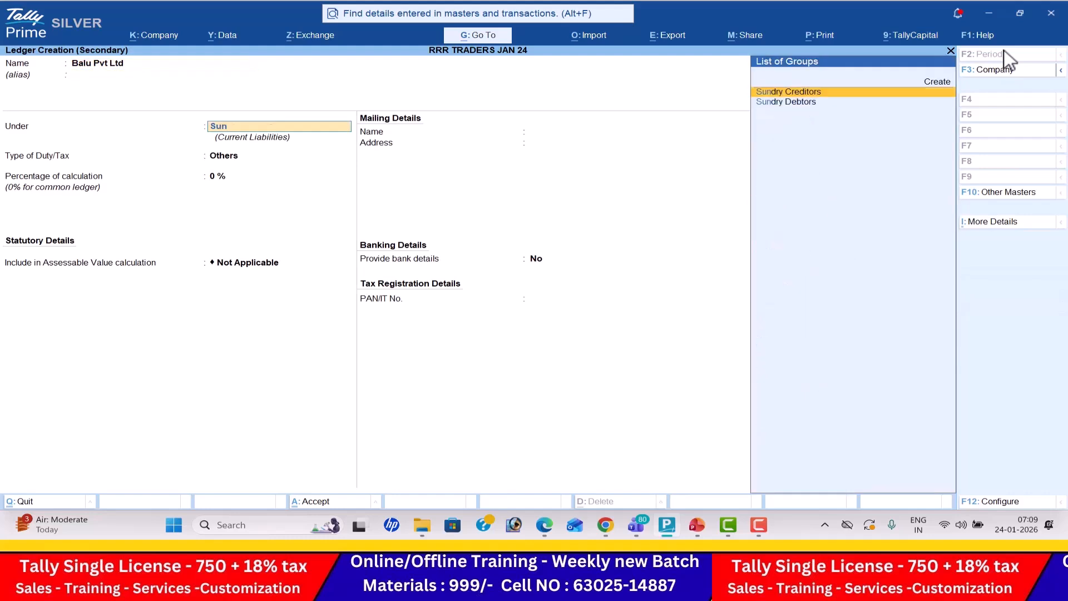
{"action": "key", "text": "Down"}
{"action": "key", "text": "Up"}
{"action": "key", "text": "Return"}
{"action": "key", "text": "Return"}
{"action": "key", "text": "Return"}
{"action": "key", "text": "Return"}
{"action": "key", "text": "Return"}
- Enable VAT details for Balu Pvt Ltd with dealer type Regular, enter its VAT TIN and save the ledger
{"action": "key", "text": "Return"}
{"action": "key", "text": "y"}
{"action": "key", "text": "Return"}
{"action": "key", "text": "Return"}
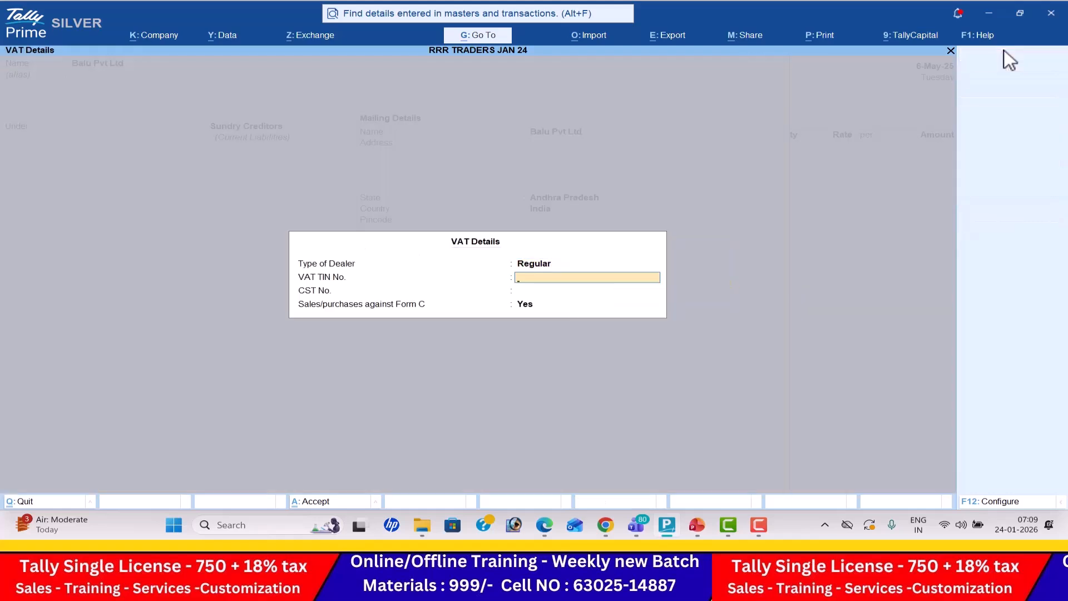
{"action": "key", "text": "alt+Tab"}
{"action": "key", "text": "alt+Tab"}
{"action": "type", "text": "741258"}
{"action": "key", "text": "Return"}
{"action": "key", "text": "Return"}
{"action": "key", "text": "Return"}
{"action": "key", "text": "Return"}
{"action": "key", "text": "Return"}
{"action": "key", "text": "Return"}
{"action": "key", "text": "Return"}
{"action": "key", "text": "Return"}
{"action": "key", "text": "Return"}
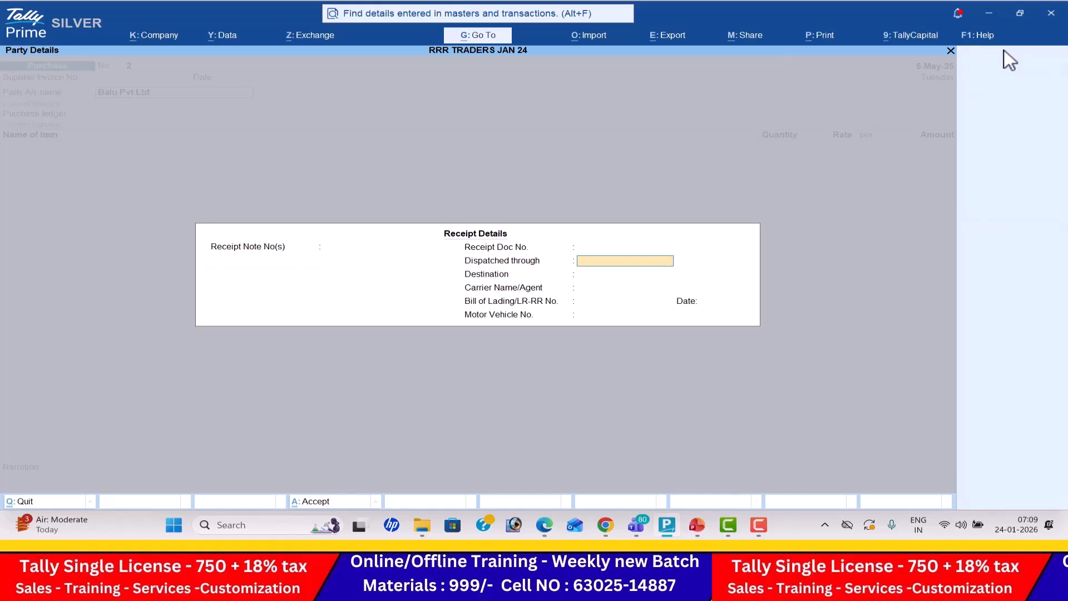
- Skip through the purchase voucher's receipt and party details and choose Purchase as the purchase ledger
{"action": "key", "text": "Return"}
{"action": "key", "text": "Return"}
{"action": "key", "text": "Return"}
{"action": "key", "text": "Return"}
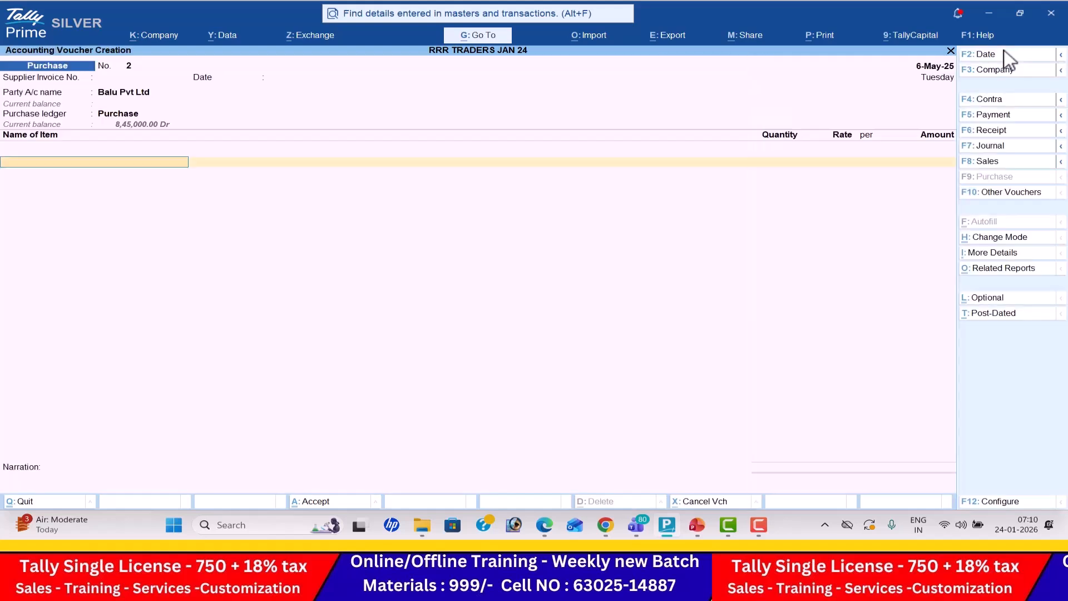
- Create the stock item Vivo Mobiles under Primary with the unit nos, leaving its VAT details at No
{"action": "key", "text": "alt+Tab"}
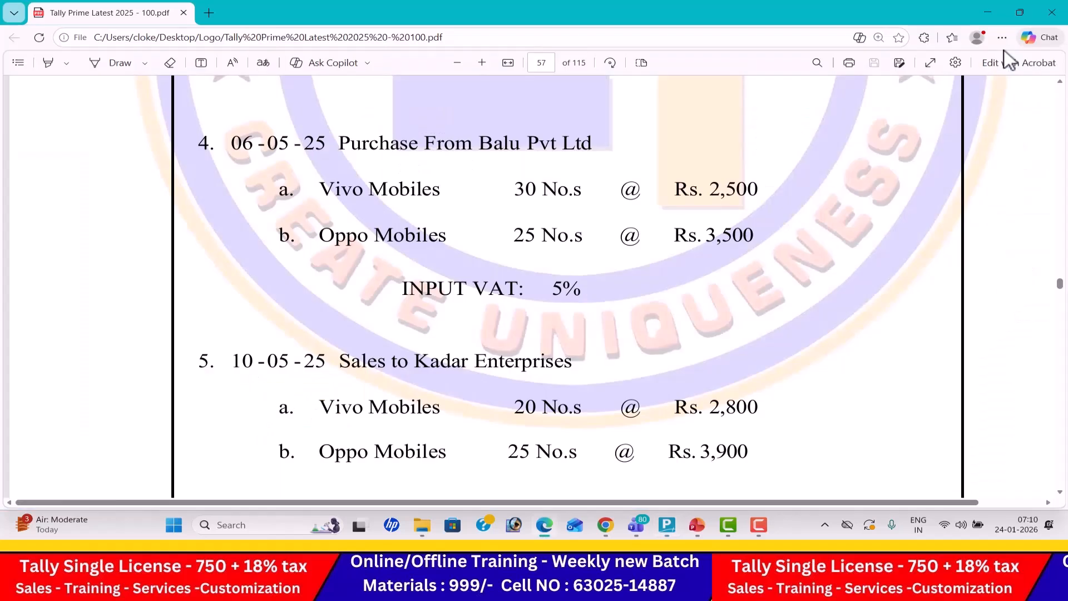
{"action": "key", "text": "alt+Tab"}
{"action": "key", "text": "alt+c"}
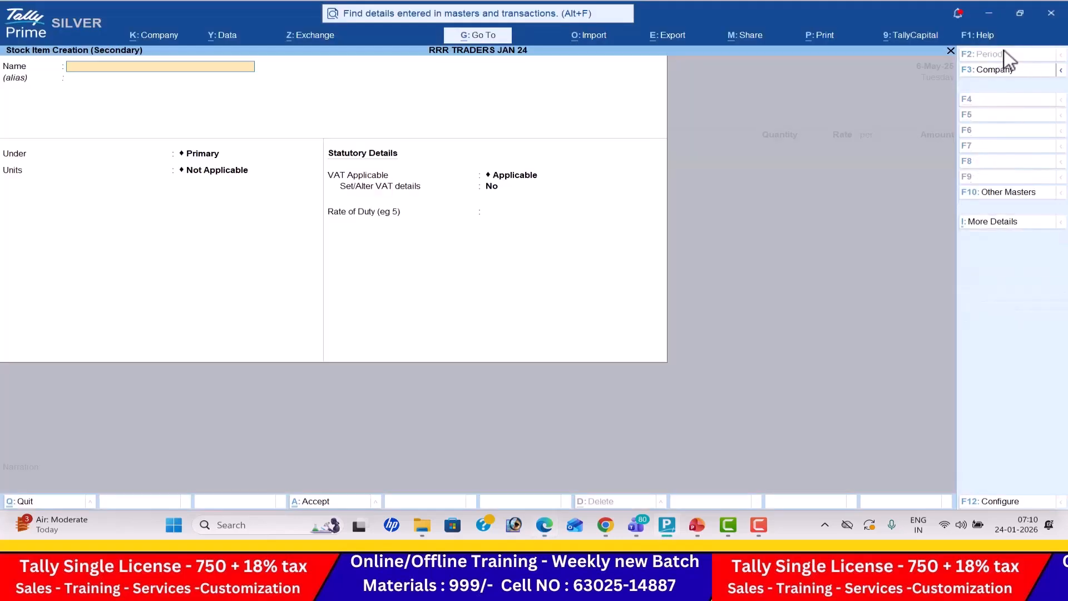
{"action": "type", "text": "Vivo Mobiles"}
{"action": "key", "text": "Return"}
{"action": "key", "text": "Return"}
{"action": "key", "text": "Return"}
{"action": "key", "text": "Down"}
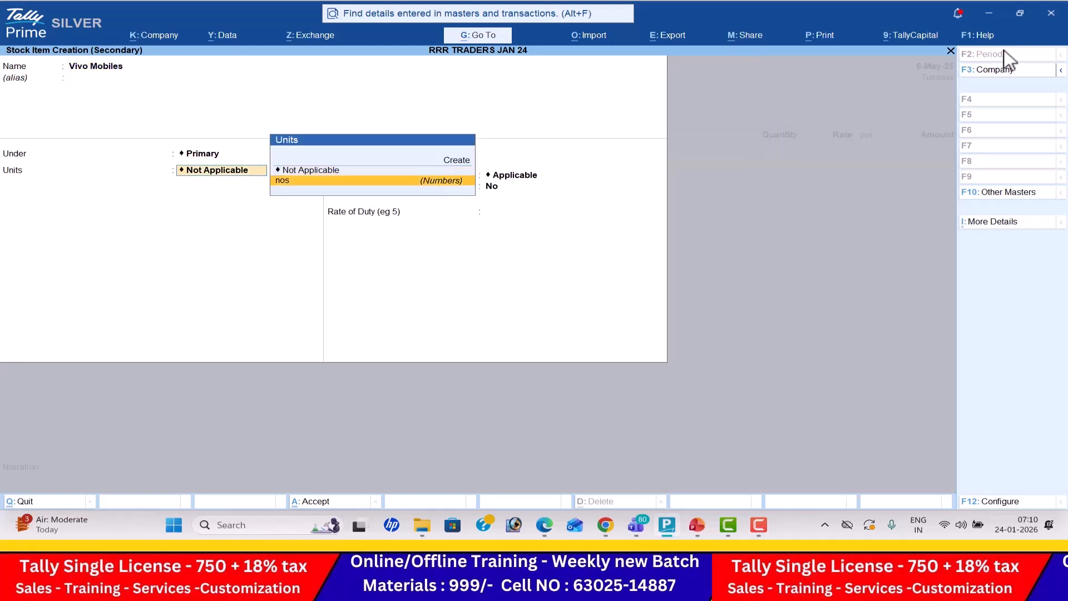
{"action": "key", "text": "Return"}
{"action": "key", "text": "Return"}
{"action": "key", "text": "Return"}
{"action": "key", "text": "Return"}
{"action": "key", "text": "Return"}
{"action": "key", "text": "Return"}
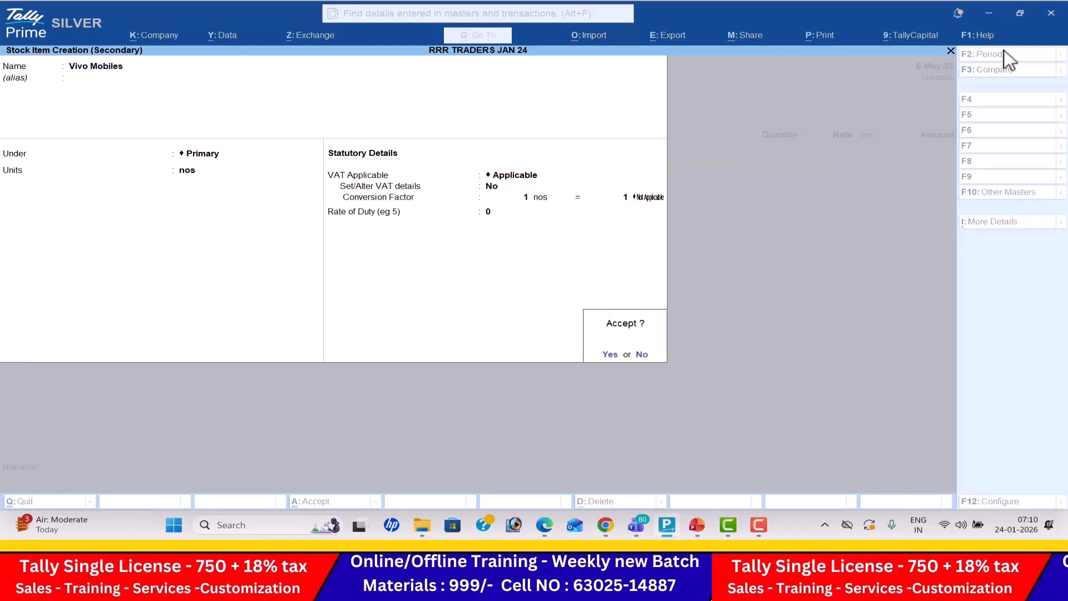
{"action": "key", "text": "Return"}
- Enter a quantity of 30 nos and a rate of 2,500 for Vivo Mobiles in the purchase voucher
{"action": "key", "text": "alt+Tab"}
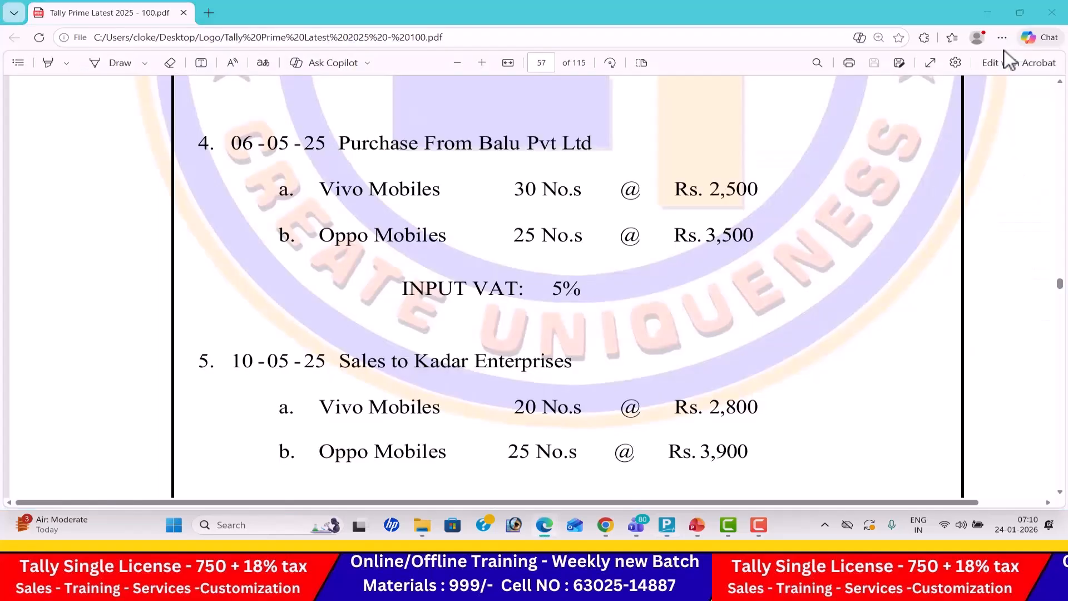
{"action": "key", "text": "alt+Tab"}
{"action": "type", "text": "30"}
{"action": "key", "text": "Return"}
{"action": "key", "text": "alt+Tab"}
{"action": "key", "text": "alt+Tab"}
{"action": "type", "text": "2500"}
{"action": "key", "text": "Return"}
{"action": "key", "text": "Return"}
{"action": "key", "text": "Return"}
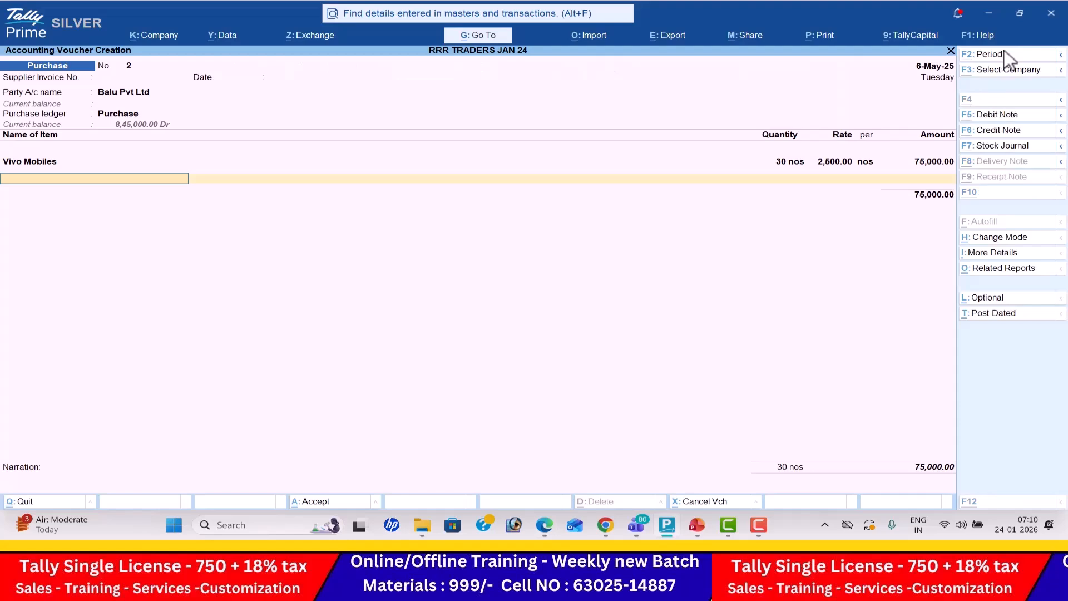
- Create the stock item Oppo Mobiles under Primary with the unit nos, leaving its VAT details at No
{"action": "key", "text": "alt+c"}
{"action": "key", "text": "alt+Tab"}
{"action": "key", "text": "alt+Tab"}
{"action": "type", "text": "Oppo Mobiles"}
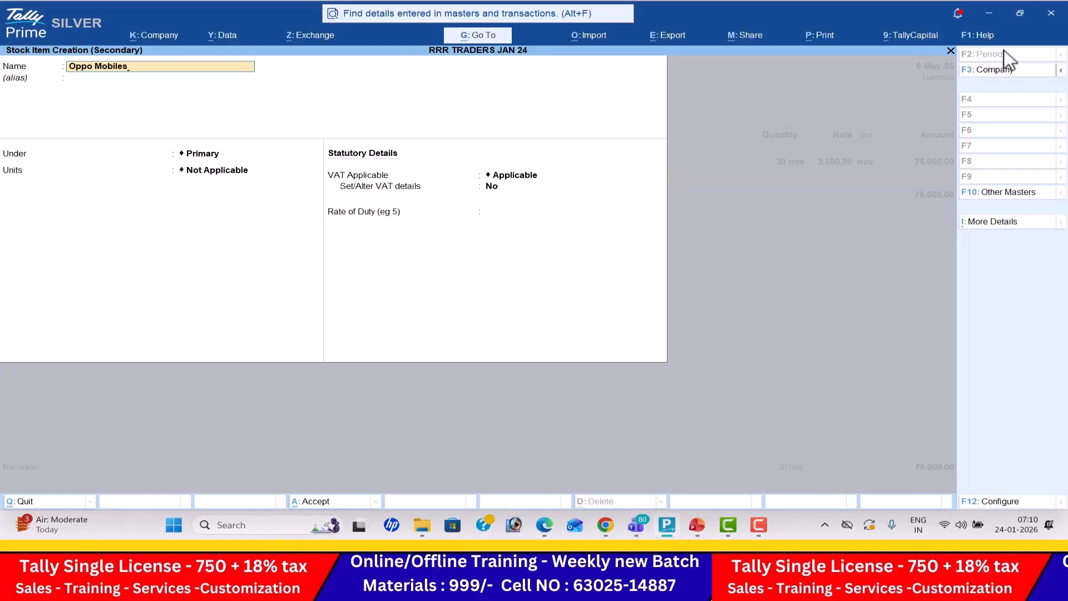
{"action": "key", "text": "Return"}
{"action": "key", "text": "Return"}
{"action": "key", "text": "Return"}
{"action": "key", "text": "Down"}
{"action": "key", "text": "Return"}
{"action": "key", "text": "Return"}
{"action": "key", "text": "Return"}
{"action": "key", "text": "Return"}
{"action": "key", "text": "Return"}
{"action": "key", "text": "Return"}
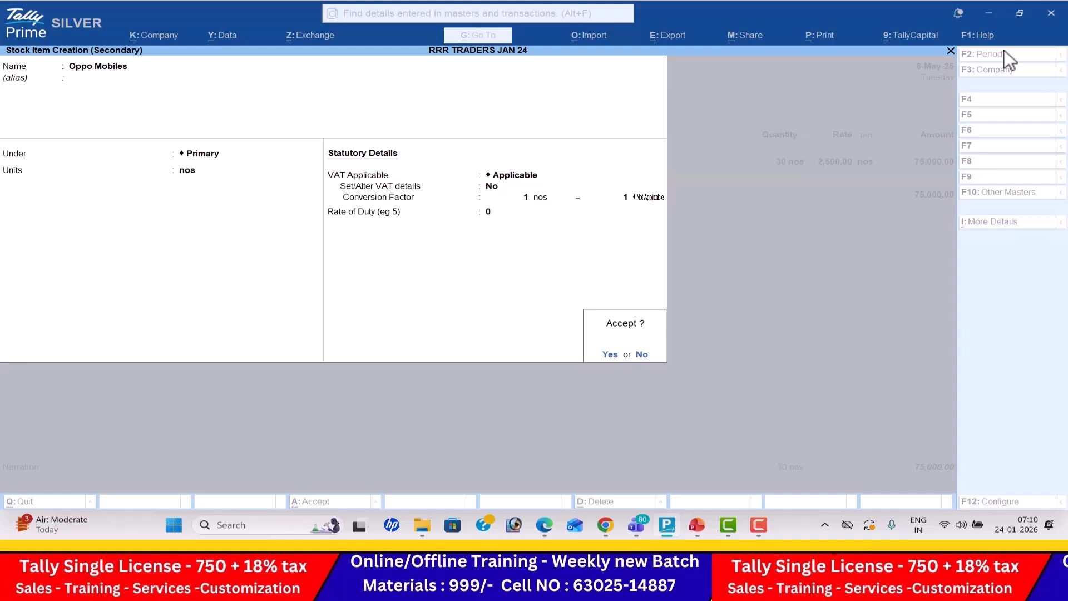
{"action": "key", "text": "Return"}
- Enter a quantity of 25 nos and a rate of 3,500 for Oppo Mobiles, and end the purchase voucher's item list
{"action": "key", "text": "alt+Tab"}
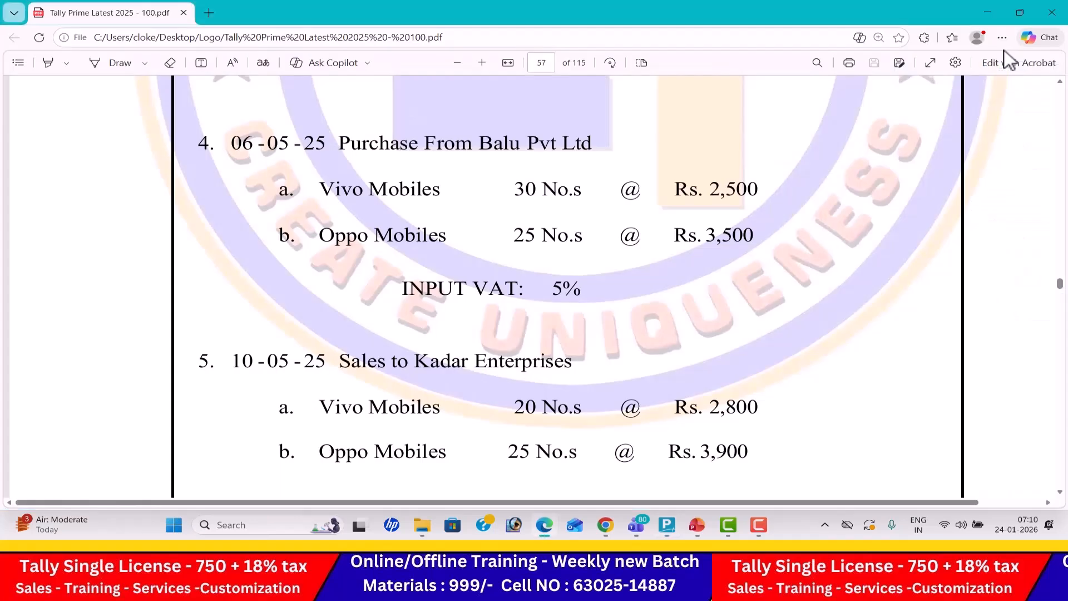
{"action": "key", "text": "alt+Tab"}
{"action": "type", "text": "25"}
{"action": "key", "text": "Return"}
{"action": "key", "text": "alt+Tab"}
{"action": "key", "text": "alt+Tab"}
{"action": "type", "text": "3500"}
{"action": "key", "text": "Return"}
{"action": "key", "text": "Return"}
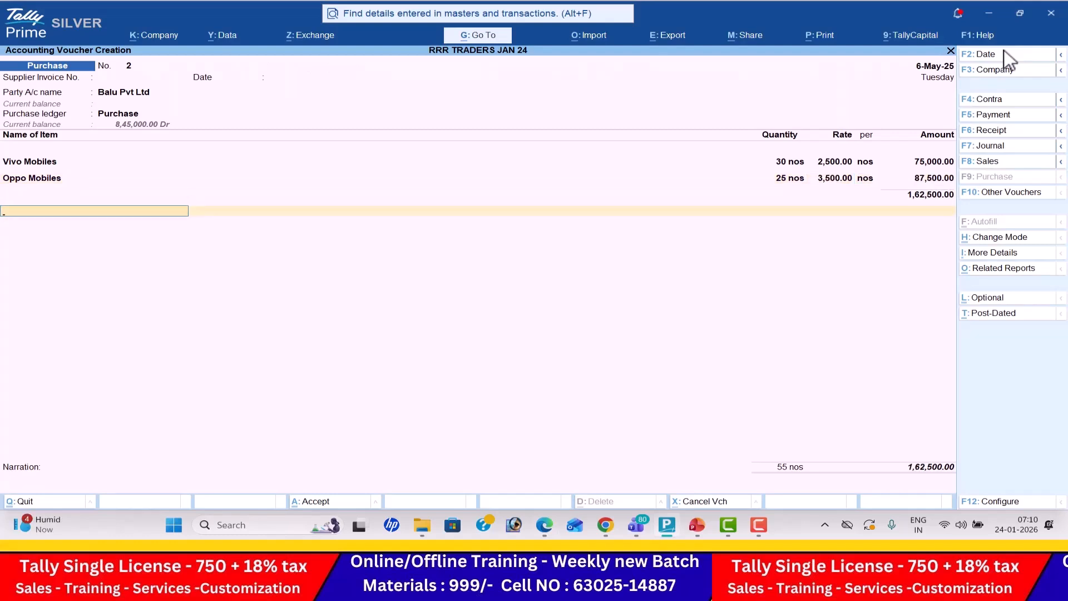
- Add the Input Vat 5% ledger to the Balu Pvt Ltd purchase voucher and save the voucher
{"action": "type", "text": "O"}
{"action": "key", "text": "BackSpace"}
{"action": "type", "text": "In"}
{"action": "key", "text": "Return"}
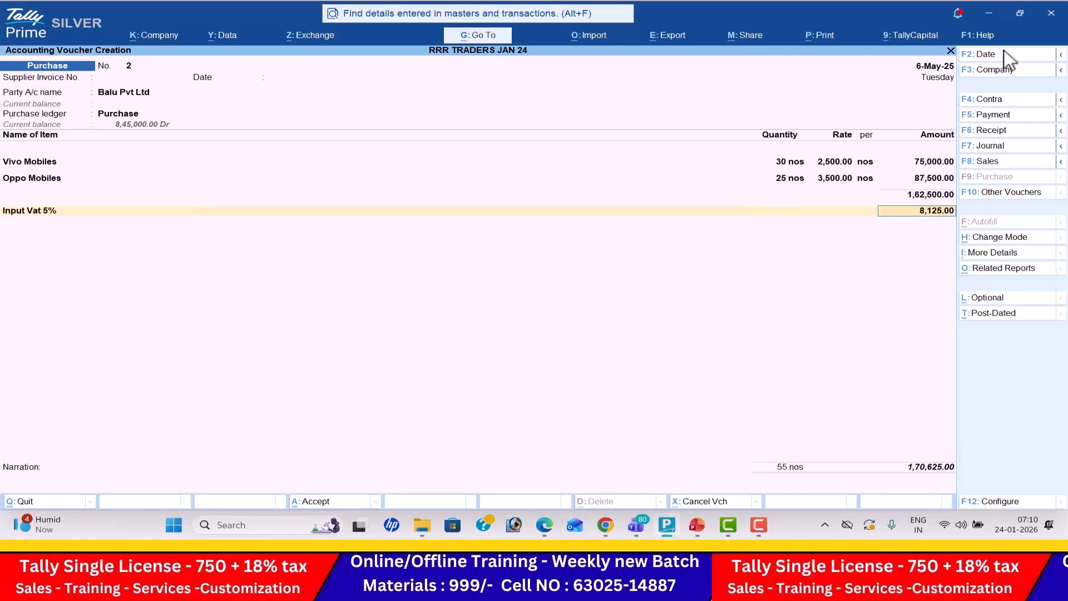
{"action": "key", "text": "Return"}
{"action": "key", "text": "Return"}
{"action": "key", "text": "Return"}
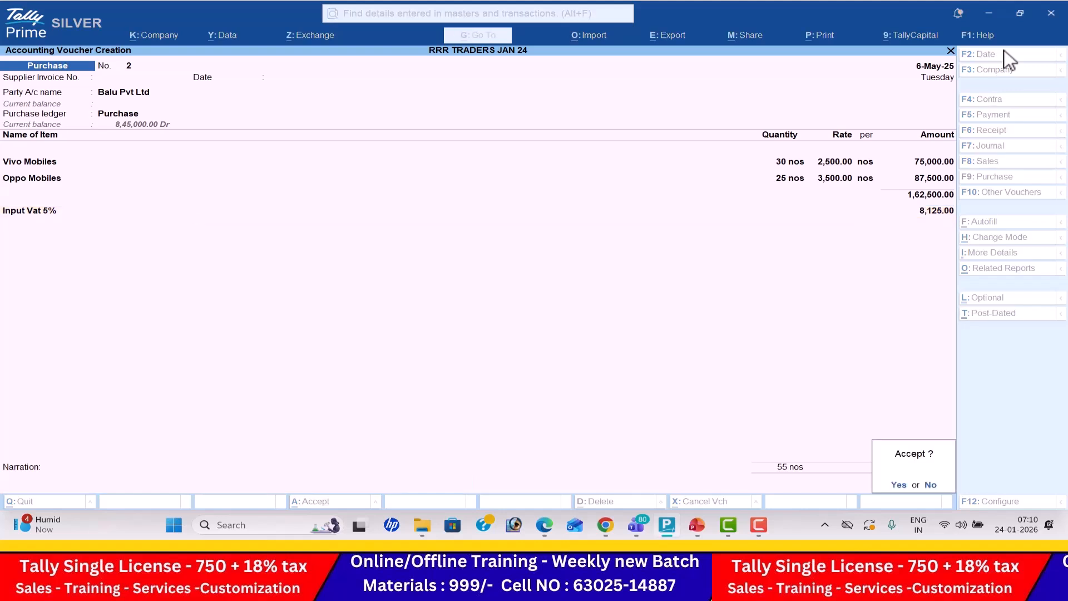
{"action": "key", "text": "Return"}
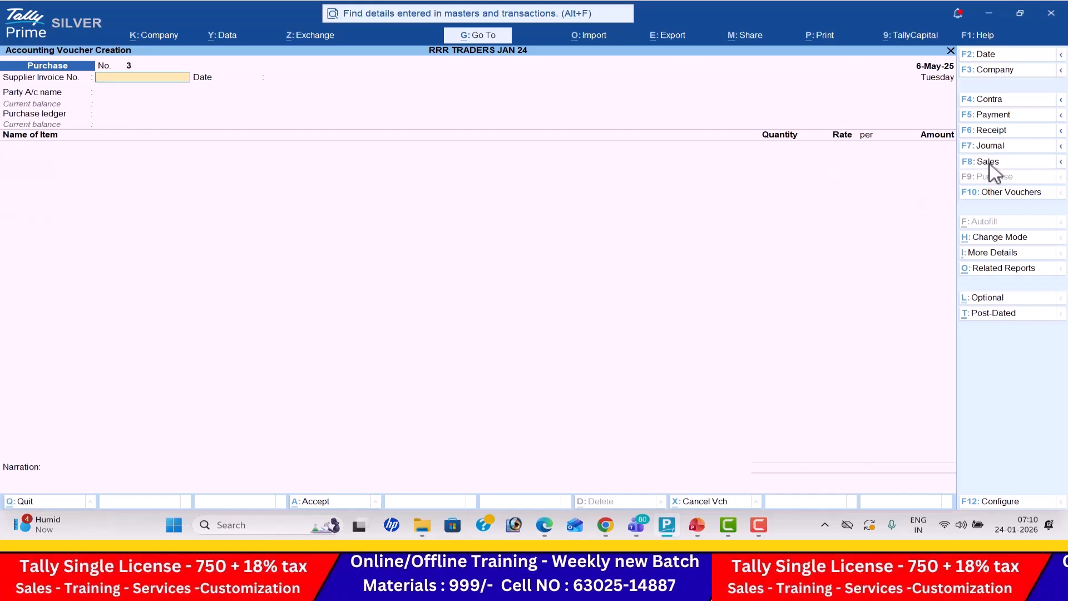
- Start a sales voucher, check the next buyer in the exercise PDF, and name a new party ledger Kadar Enteprises
{"action": "key", "text": "Return"}
{"action": "key", "text": "alt+c"}
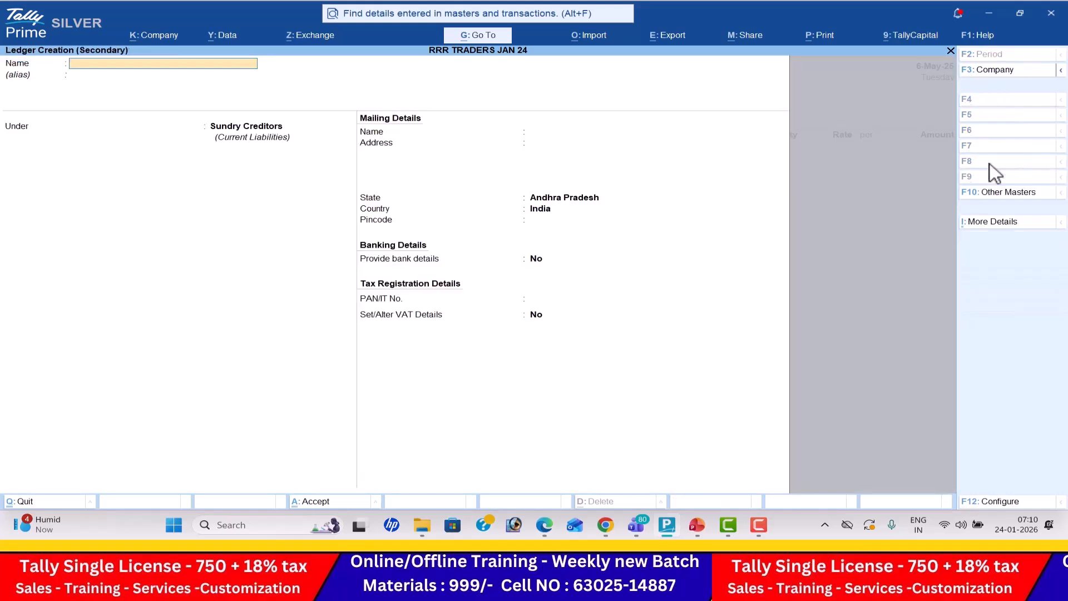
{"action": "key", "text": "alt+Tab"}
{"action": "scroll", "coordinate": [990, 163], "scroll_direction": "down", "scroll_amount": 3}
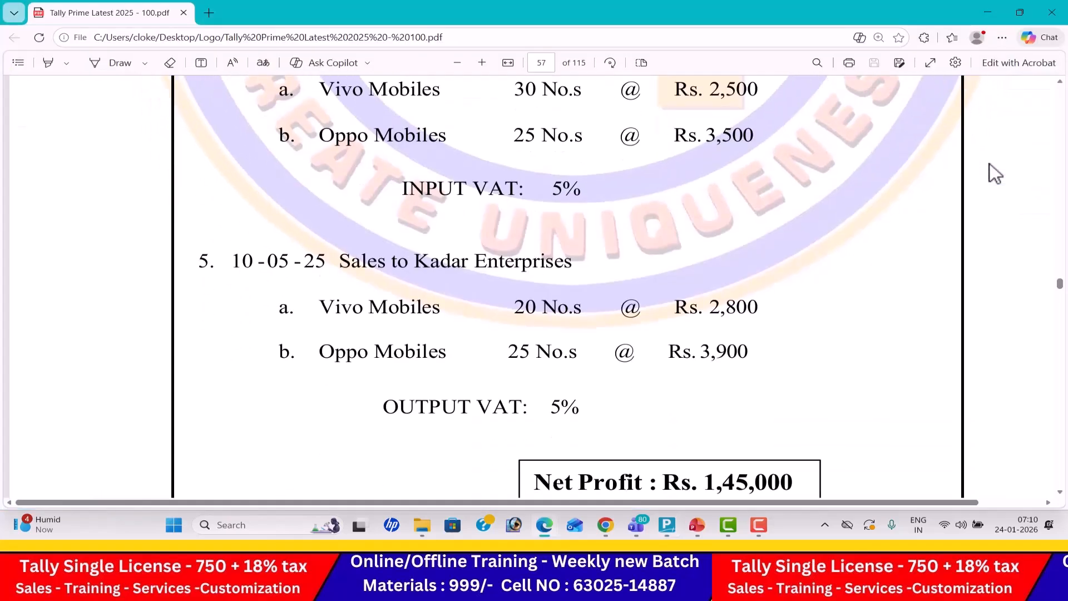
{"action": "key", "text": "alt+Tab"}
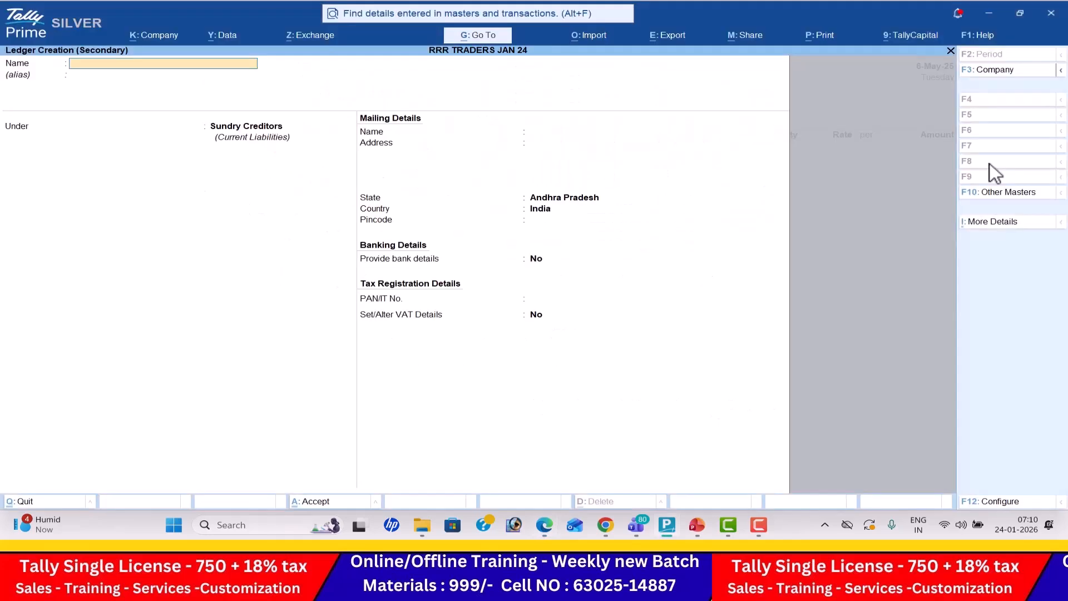
{"action": "type", "text": "Kadar Enteprises"}
{"action": "key", "text": "Return"}
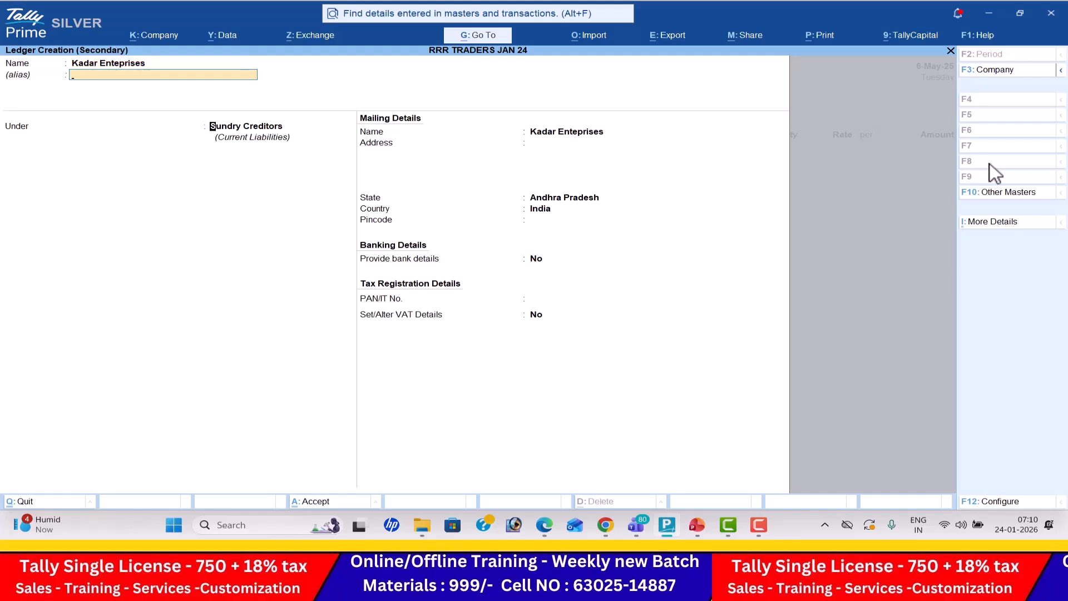
- Place the Kadar Enteprises ledger under Sundry Debtors and keep its default mailing and banking details
{"action": "type", "text": "Sun"}
{"action": "key", "text": "Down"}
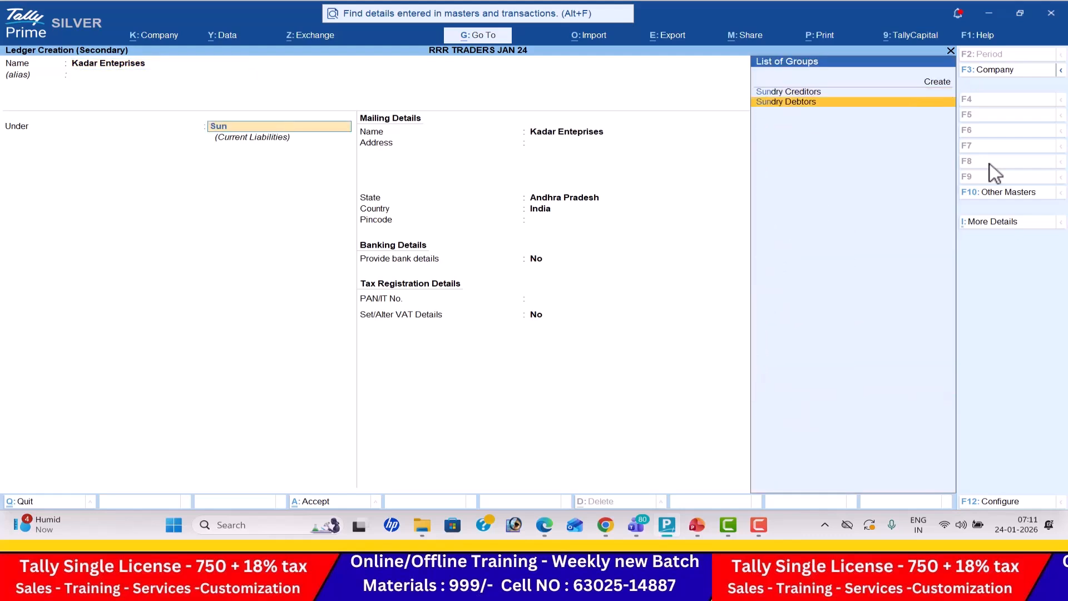
{"action": "key", "text": "Return"}
{"action": "key", "text": "Return"}
{"action": "key", "text": "Return"}
{"action": "key", "text": "Return"}
{"action": "key", "text": "Return"}
{"action": "key", "text": "Return"}
{"action": "key", "text": "Return"}
- Turn on the ledger's VAT details, keep the dealer type Regular, enter the VAT TIN number, and save the ledger
{"action": "key", "text": "Return"}
{"action": "type", "text": "y"}
{"action": "key", "text": "Return"}
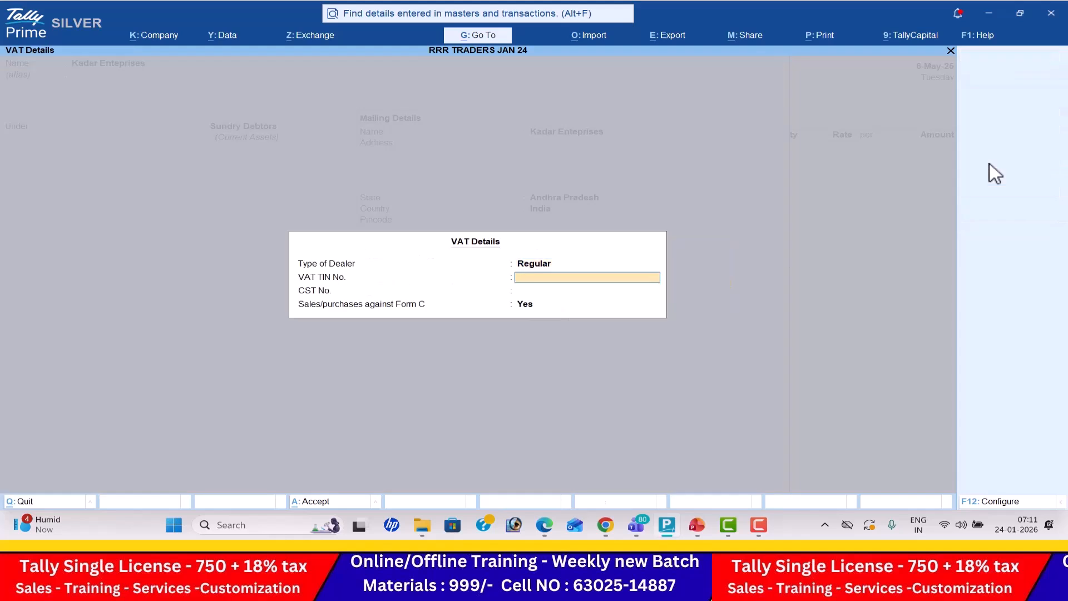
{"action": "type", "text": "9"}
{"action": "key", "text": "Return"}
{"action": "key", "text": "Return"}
{"action": "key", "text": "Return"}
{"action": "key", "text": "Return"}
{"action": "key", "text": "Return"}
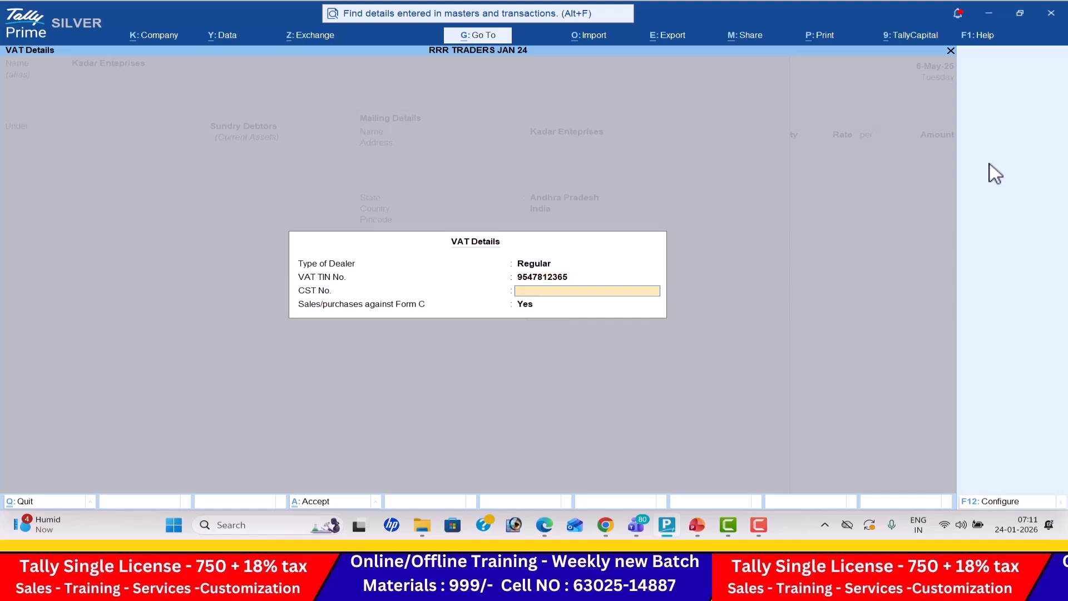
{"action": "key", "text": "Return"}
{"action": "key", "text": "Return"}
{"action": "key", "text": "Return"}
{"action": "key", "text": "Return"}
{"action": "key", "text": "Return"}
{"action": "key", "text": "Return"}
{"action": "key", "text": "Return"}
{"action": "key", "text": "Return"}
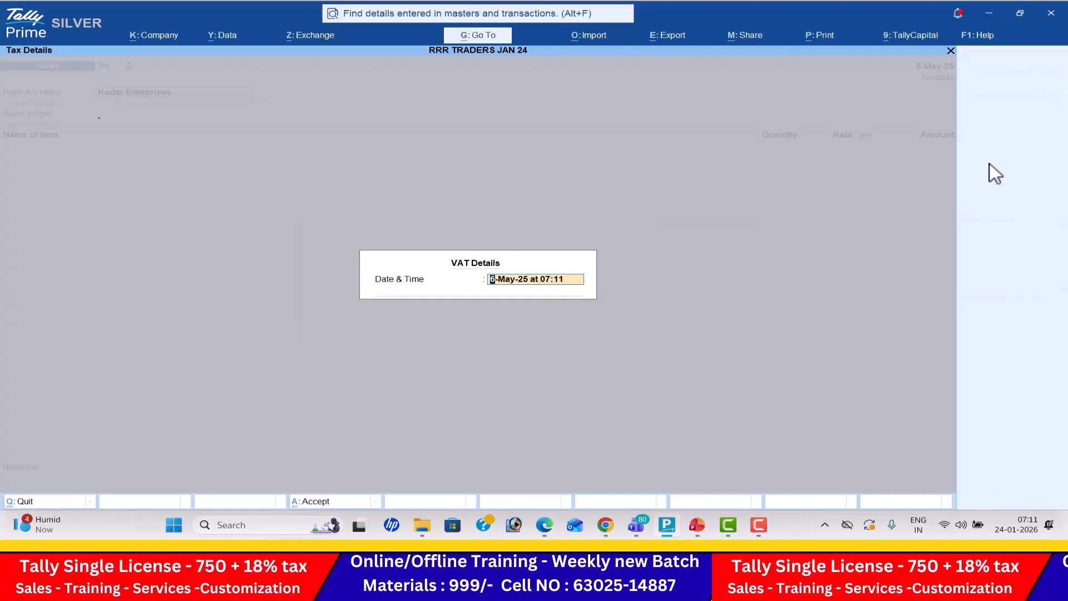
- Enter Vivo Mobiles from the exercise PDF under the Sales ledger, with a quantity of 20 nos and a rate of 2,800
{"action": "key", "text": "alt+Tab"}
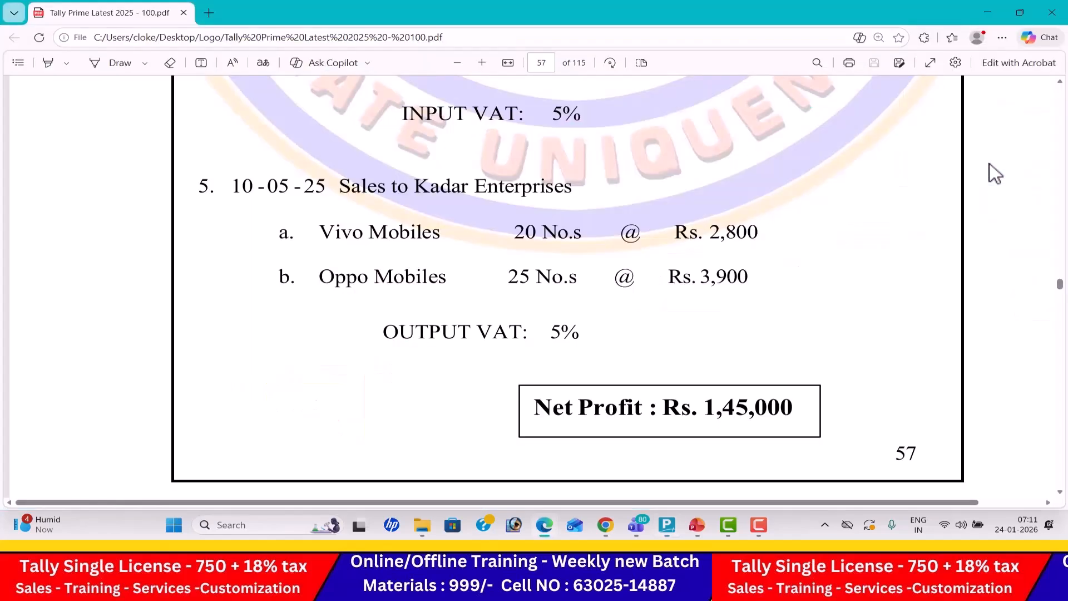
{"action": "key", "text": "alt+Tab"}
{"action": "type", "text": "v"}
{"action": "key", "text": "Return"}
{"action": "key", "text": "alt+Tab"}
{"action": "key", "text": "alt+Tab"}
{"action": "type", "text": "20"}
{"action": "key", "text": "Return"}
{"action": "key", "text": "alt+Tab"}
{"action": "key", "text": "alt+Tab"}
{"action": "type", "text": "2800"}
{"action": "key", "text": "Return"}
{"action": "key", "text": "Return"}
{"action": "key", "text": "Return"}
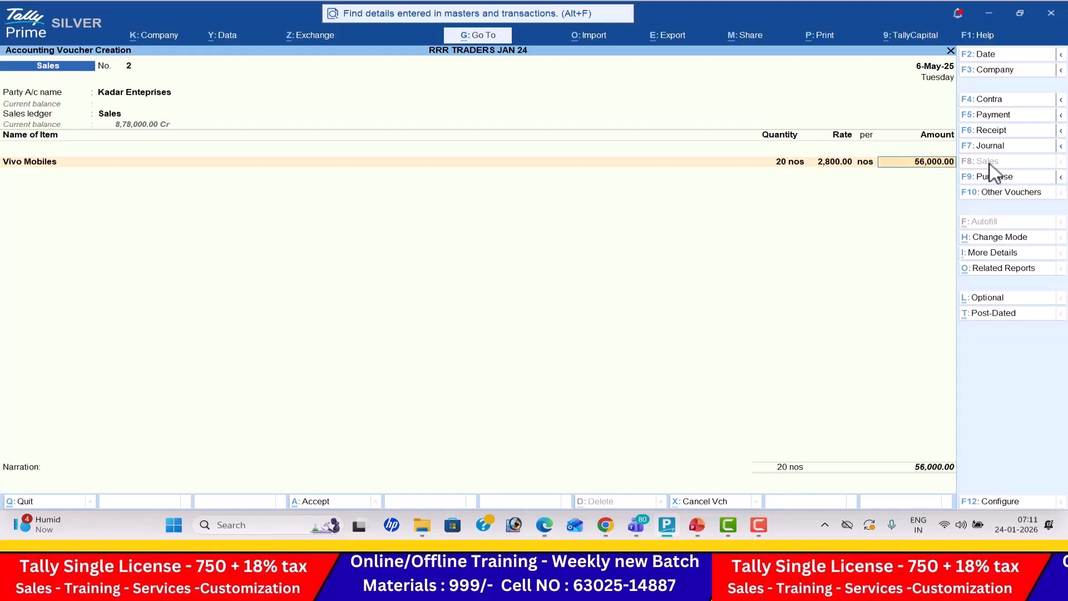
- Enter Oppo Mobiles from the exercise PDF in the sales voucher, with a quantity of 25 nos and a rate of 3,900
{"action": "key", "text": "alt+Tab"}
{"action": "key", "text": "alt+Tab"}
{"action": "type", "text": "Op"}
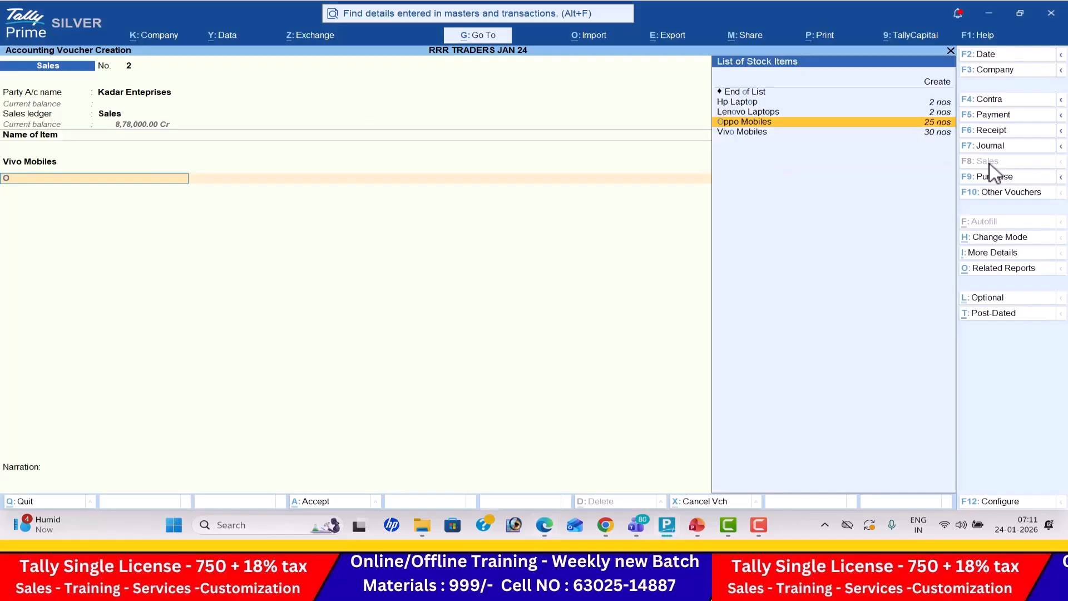
{"action": "key", "text": "Return"}
{"action": "key", "text": "alt+Tab"}
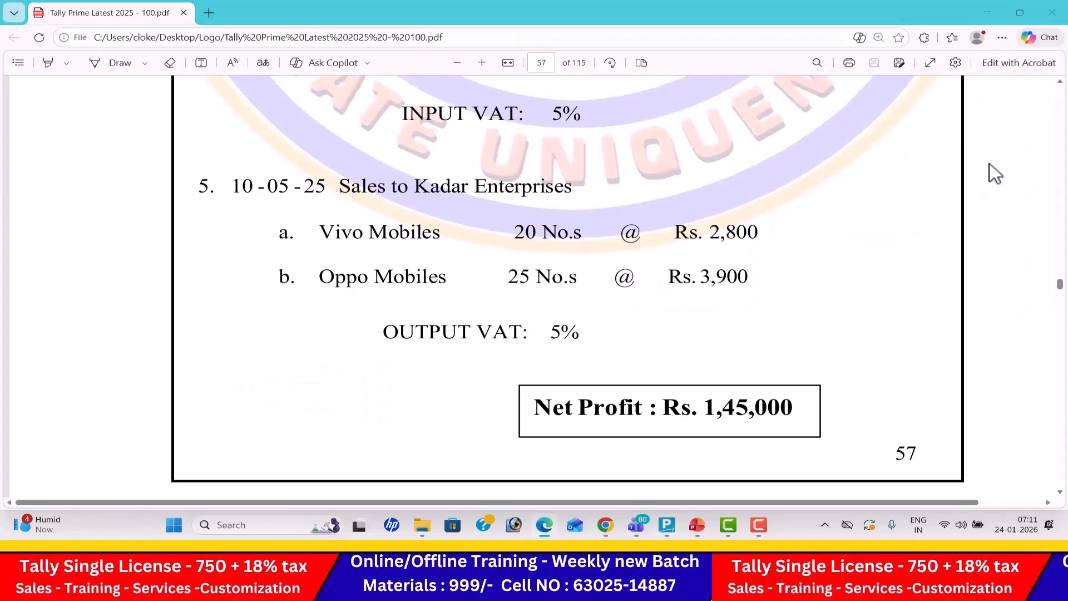
{"action": "key", "text": "alt+Tab"}
{"action": "type", "text": "25"}
{"action": "key", "text": "Return"}
{"action": "key", "text": "alt+Tab"}
{"action": "key", "text": "alt+Tab"}
{"action": "type", "text": "3,900"}
{"action": "key", "text": "Return"}
{"action": "key", "text": "Return"}
{"action": "key", "text": "Return"}
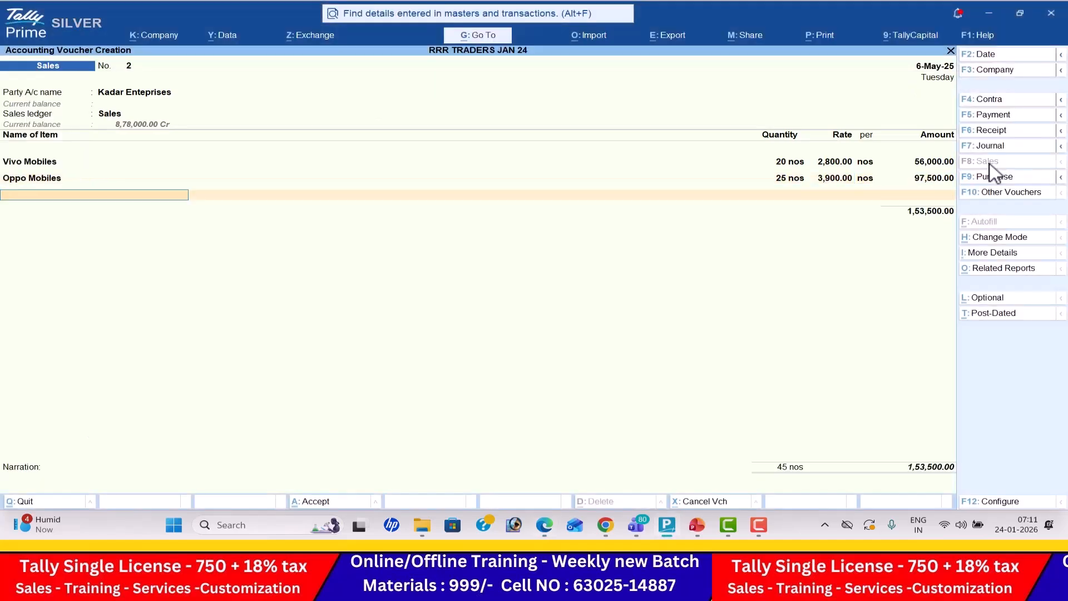
- Add the Out Put Vat 5% ledger to the sales voucher, save it, and preview its printed invoice through to the VAT TIN details
{"action": "type", "text": "O"}
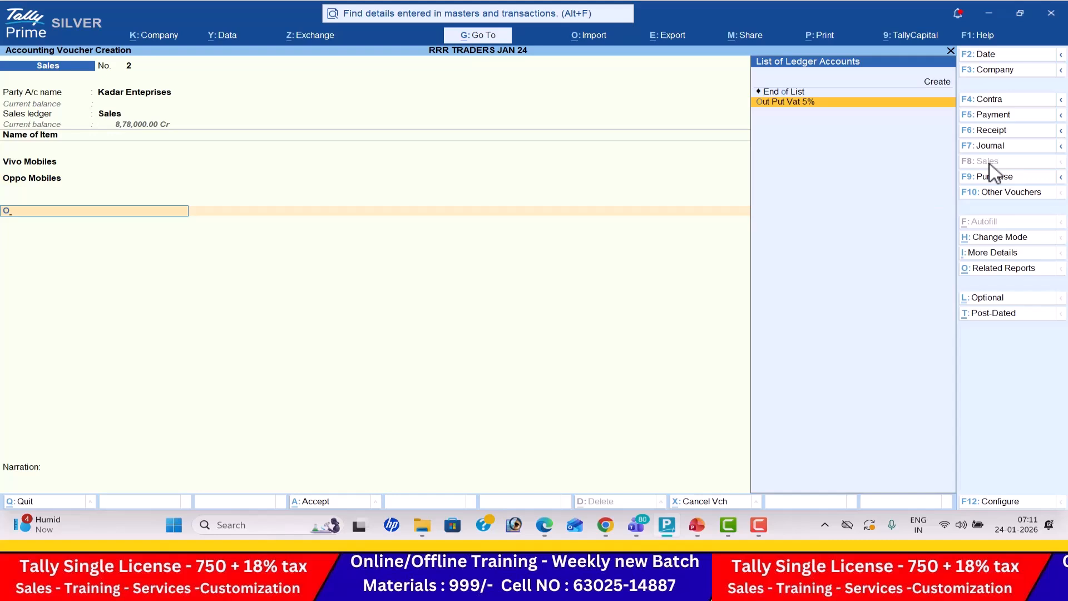
{"action": "key", "text": "Return"}
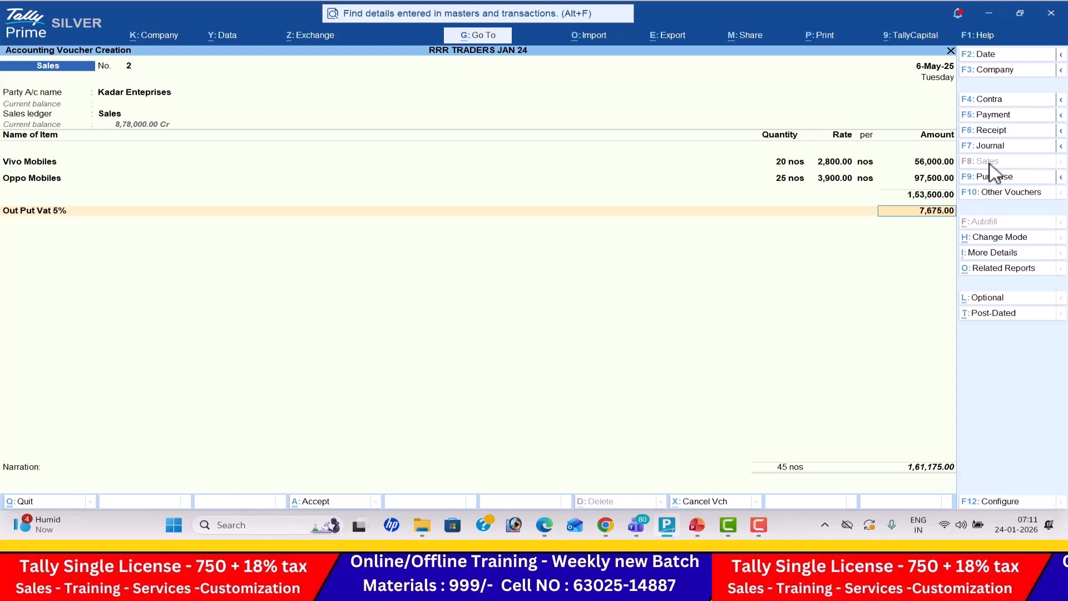
{"action": "key", "text": "alt+p"}
{"action": "key", "text": "i"}
{"action": "key", "text": "alt+z"}
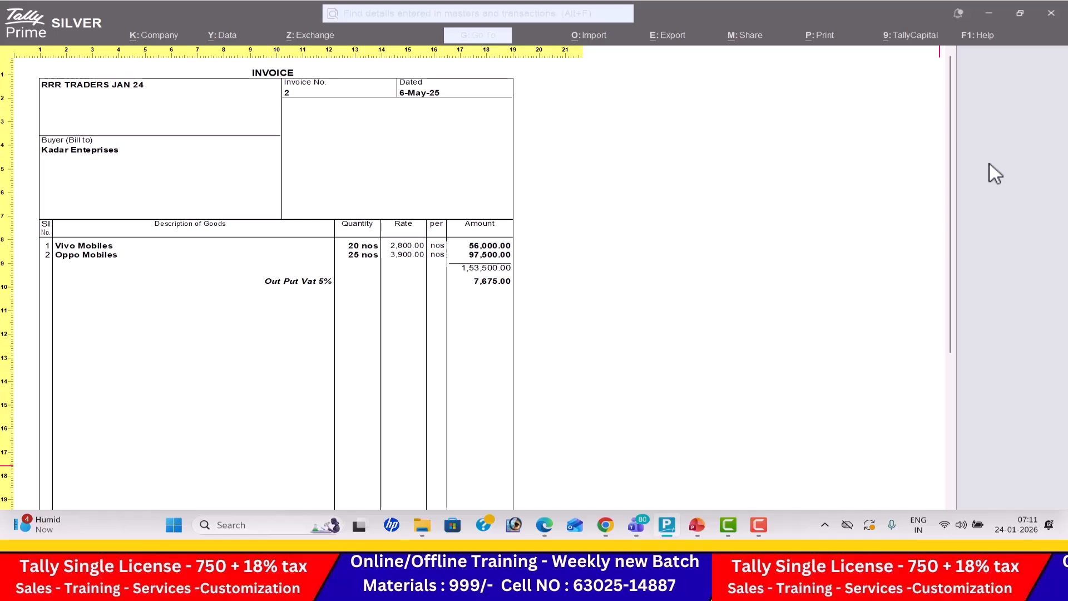
{"action": "scroll", "coordinate": [990, 163], "scroll_direction": "down", "scroll_amount": 5}
{"action": "scroll", "coordinate": [990, 162], "scroll_direction": "down", "scroll_amount": 1}
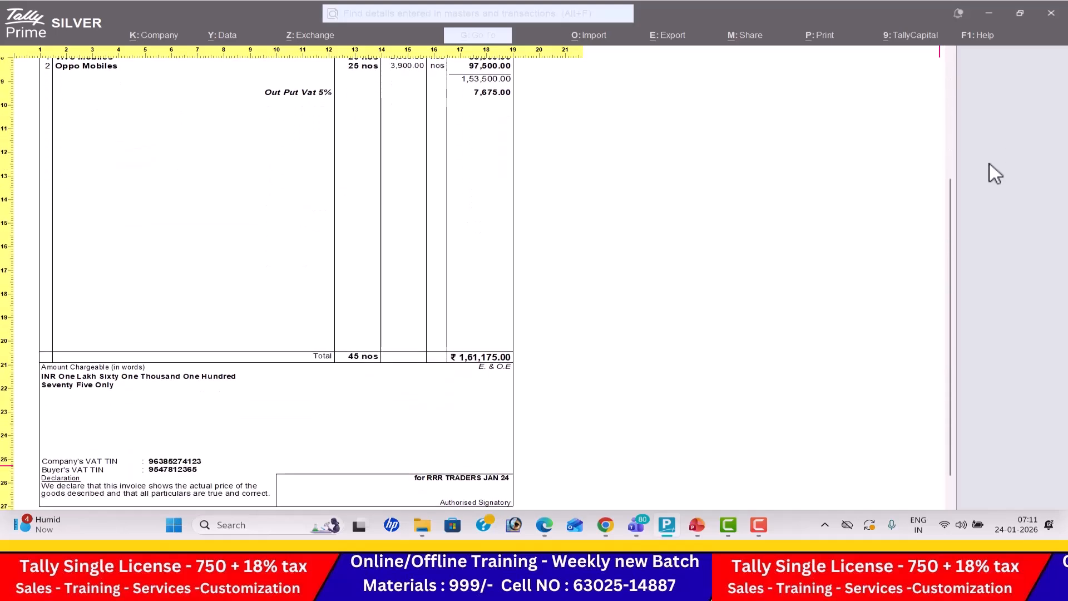
{"action": "key", "text": "Escape"}
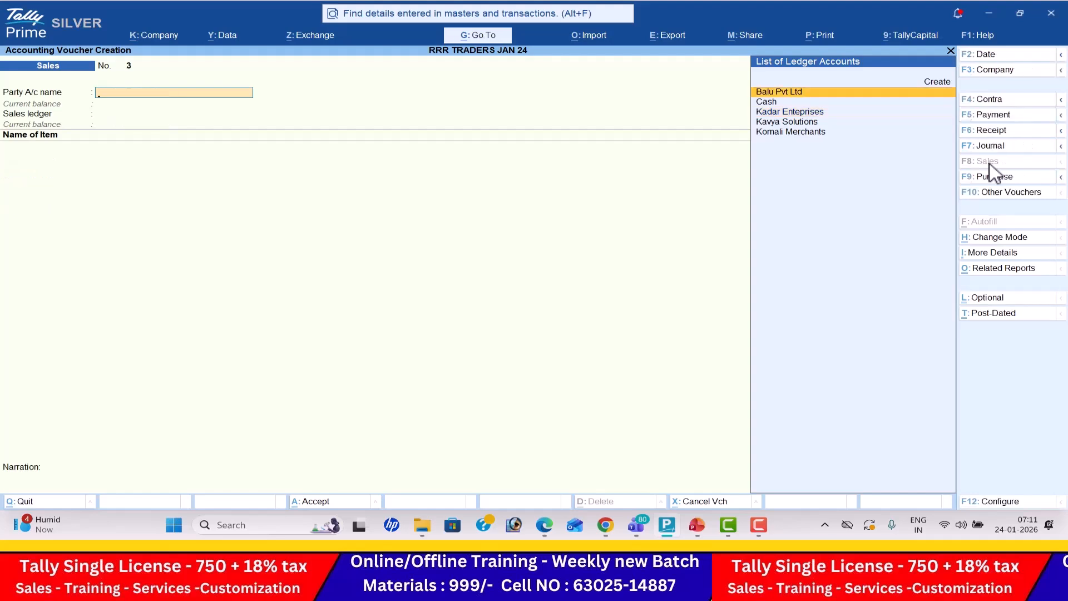
- Open the Day Book and clear both dates of its period to list the vouchers of all dates
{"action": "key", "text": "Escape"}
{"action": "key", "text": "Escape"}
{"action": "key", "text": "Down"}
{"action": "key", "text": "Return"}
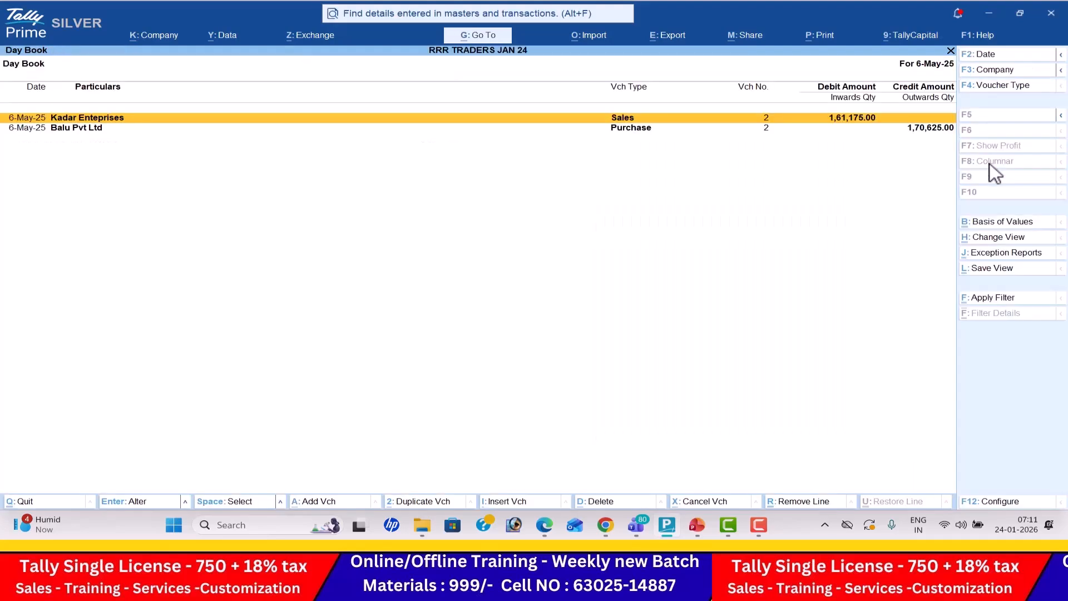
{"action": "key", "text": "alt"}
{"action": "key", "text": "alt"}
{"action": "key", "text": "alt+F2"}
{"action": "key", "text": "BackSpace"}
{"action": "key", "text": "Return"}
{"action": "key", "text": "BackSpace"}
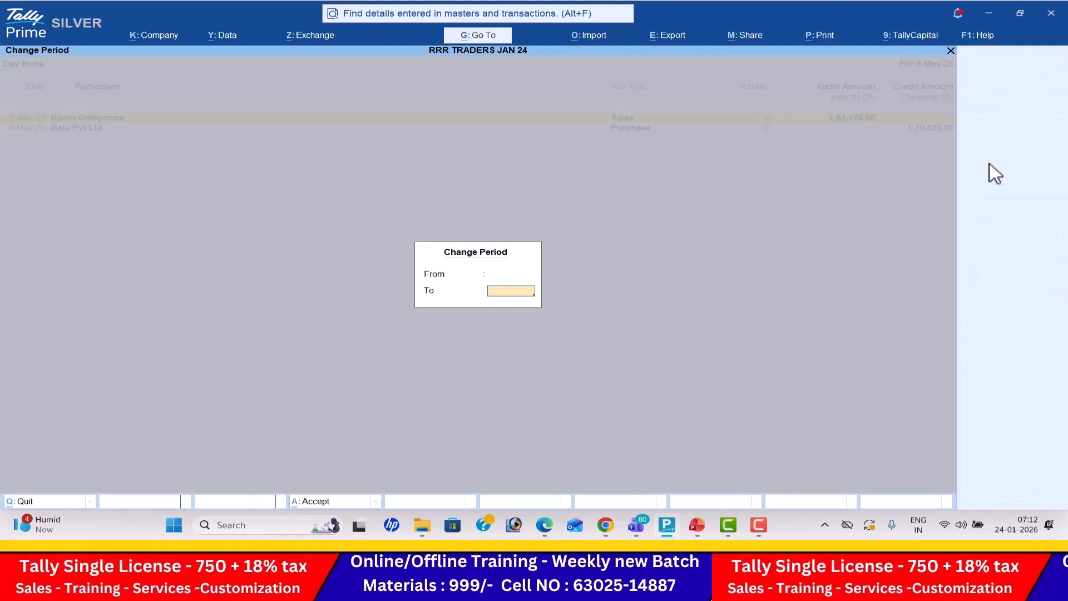
{"action": "key", "text": "Return"}
- Check the sale's date in the exercise PDF, set the Kadar Enteprises sales voucher's date to 10-May-25, and save it
{"action": "key", "text": "alt+Tab"}
{"action": "scroll", "coordinate": [990, 163], "scroll_direction": "up", "scroll_amount": 1}
{"action": "key", "text": "alt+Tab"}
{"action": "key", "text": "Down"}
{"action": "key", "text": "Down"}
{"action": "key", "text": "Down"}
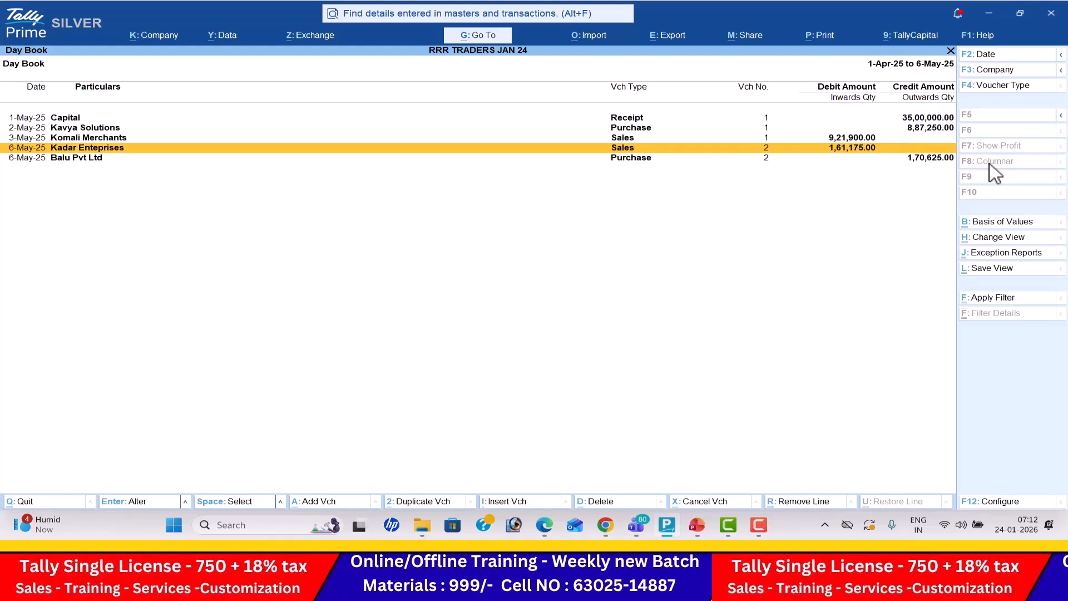
{"action": "key", "text": "alt+Tab"}
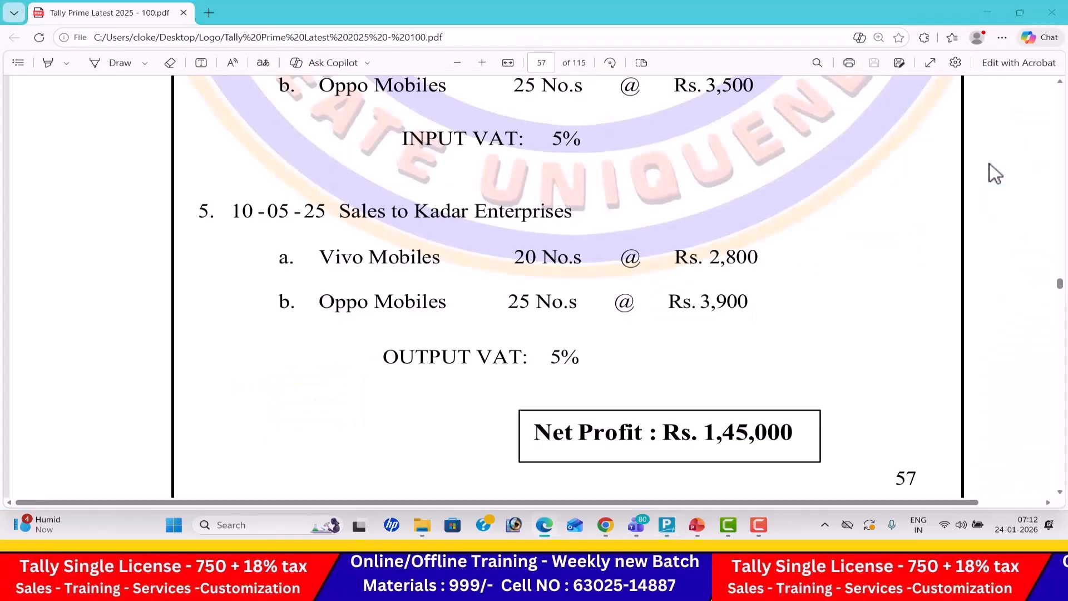
{"action": "key", "text": "alt+Tab"}
{"action": "key", "text": "Return"}
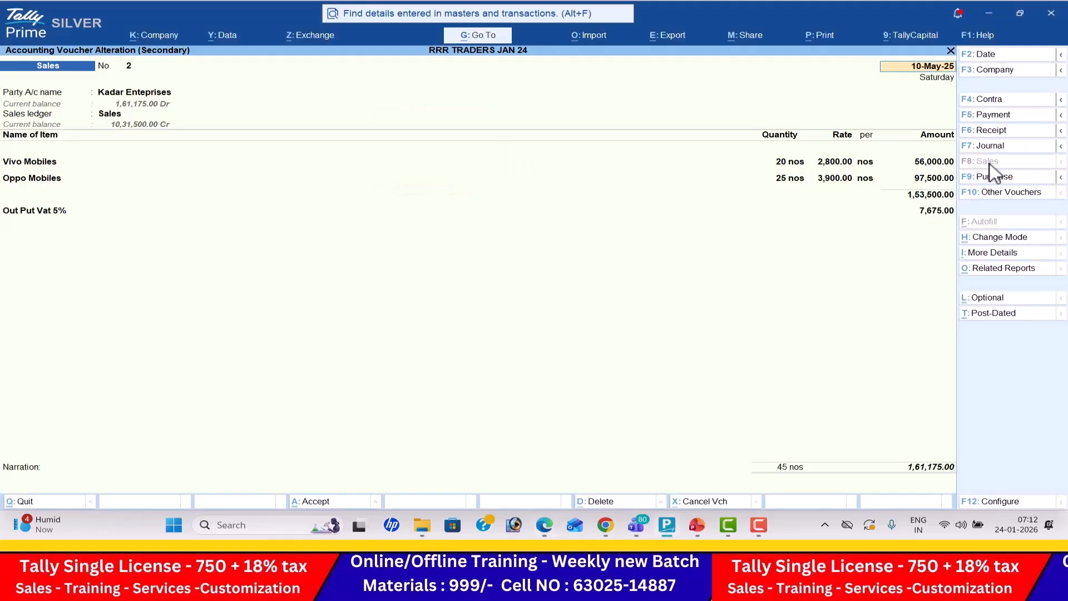
{"action": "key", "text": "ctrl+a"}
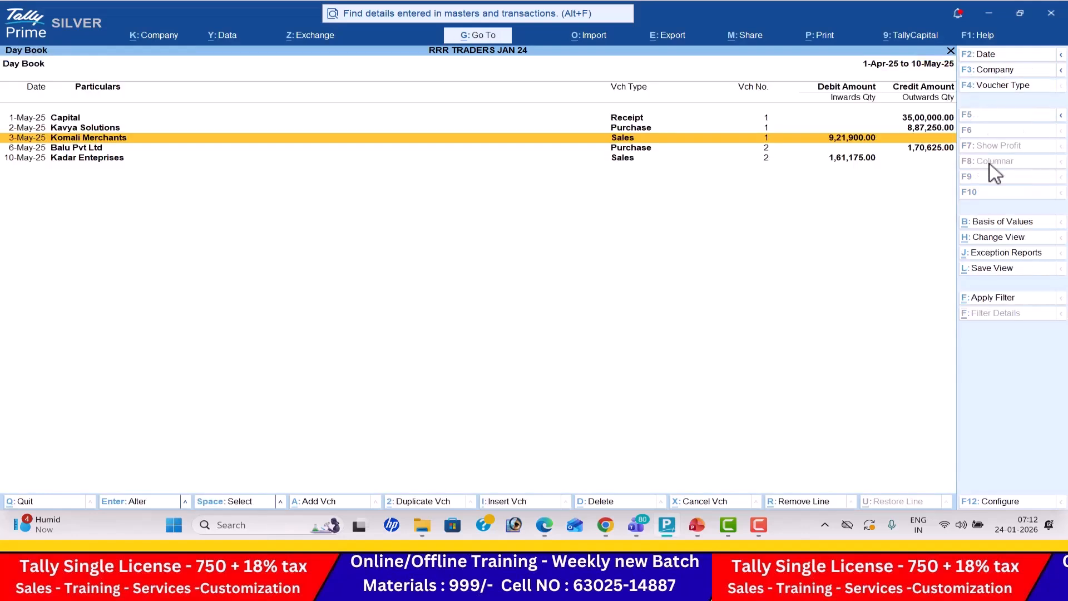
- Open the Profit & Loss A/c and compare its nett profit with the net profit stated in the exercise PDF
{"action": "key", "text": "Down"}
{"action": "key", "text": "Down"}
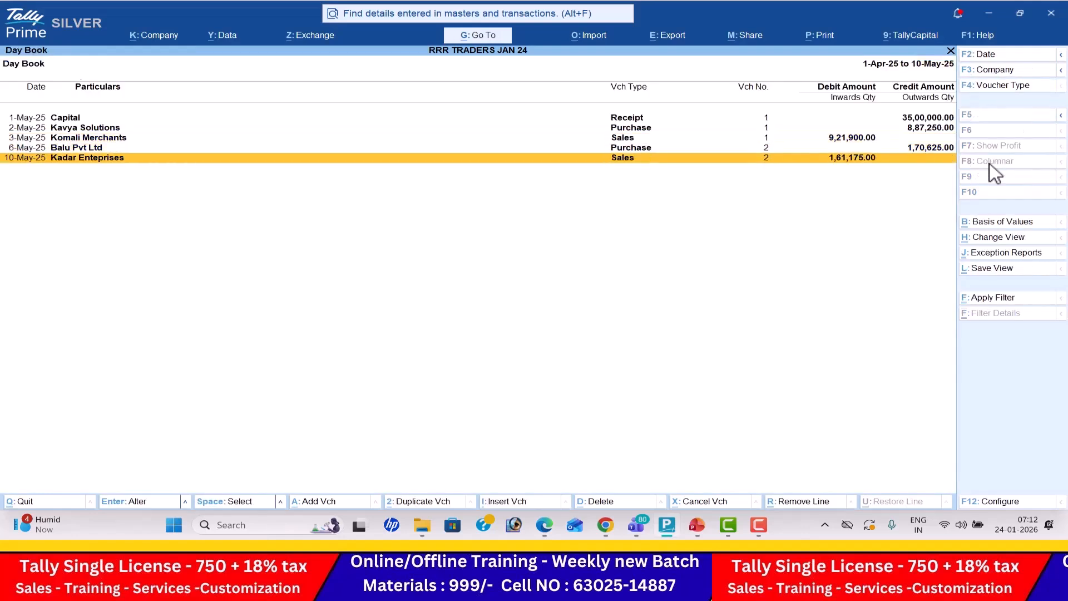
{"action": "key", "text": "Escape"}
{"action": "key", "text": "Down"}
{"action": "key", "text": "Down"}
{"action": "key", "text": "Down"}
{"action": "key", "text": "Down"}
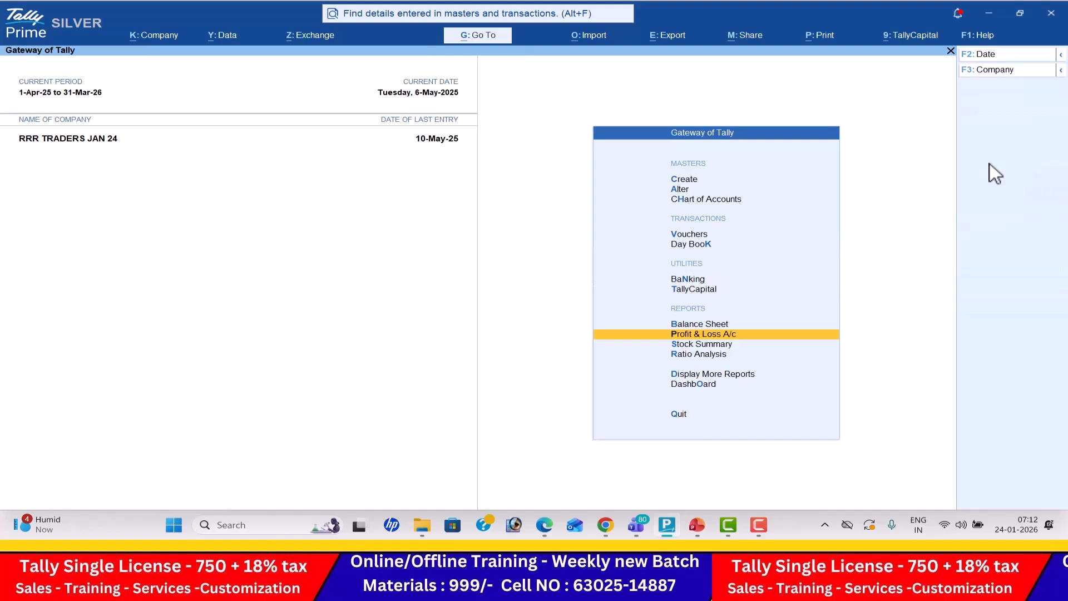
{"action": "key", "text": "Return"}
{"action": "key", "text": "End"}
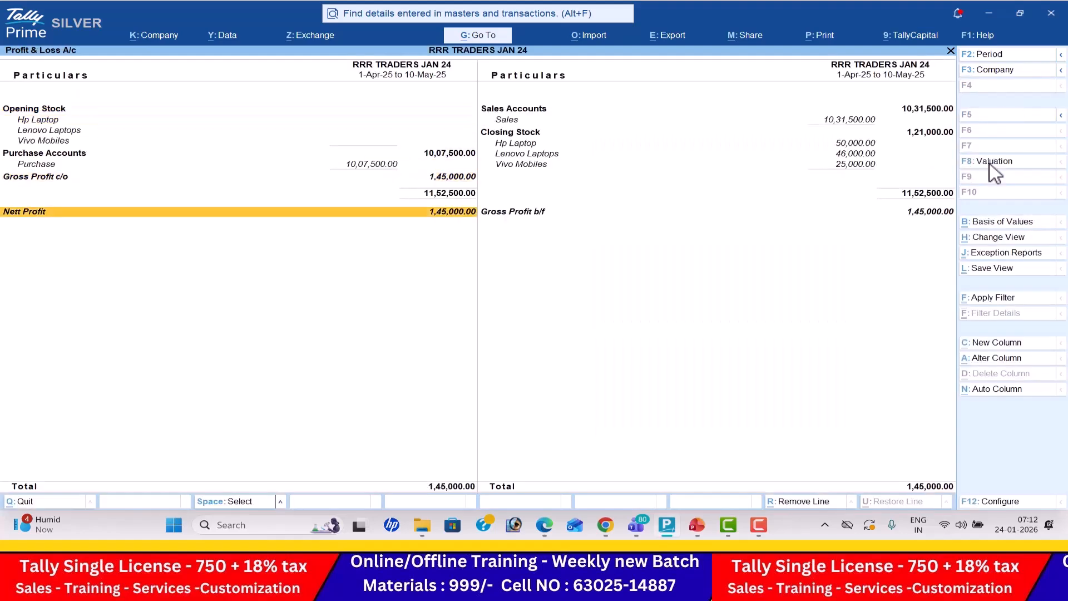
{"action": "key", "text": "alt+Tab"}
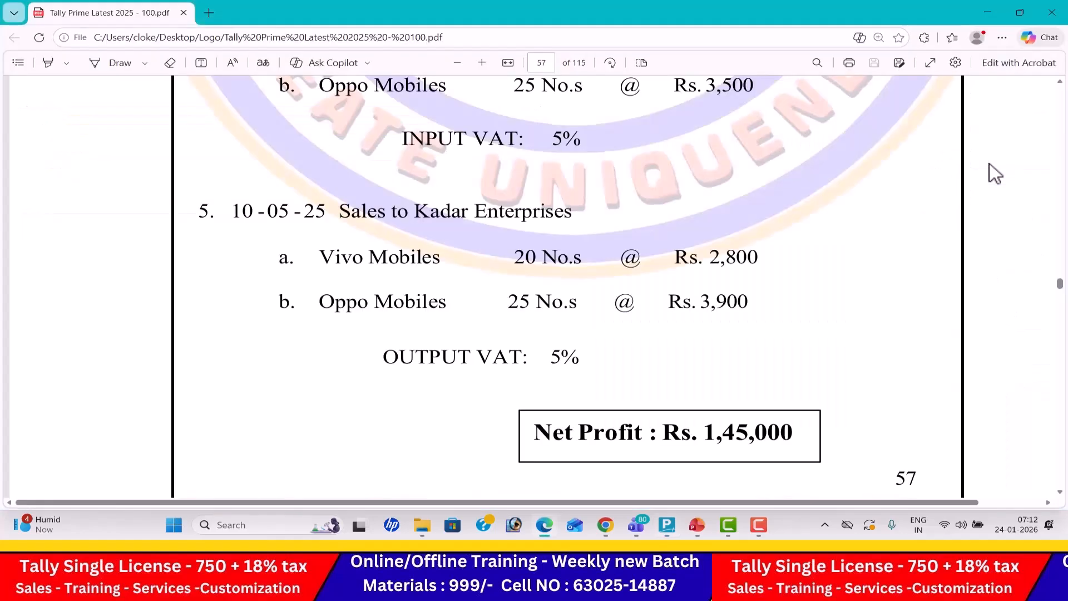
{"action": "key", "text": "alt+Tab"}
{"action": "key", "text": "Escape"}
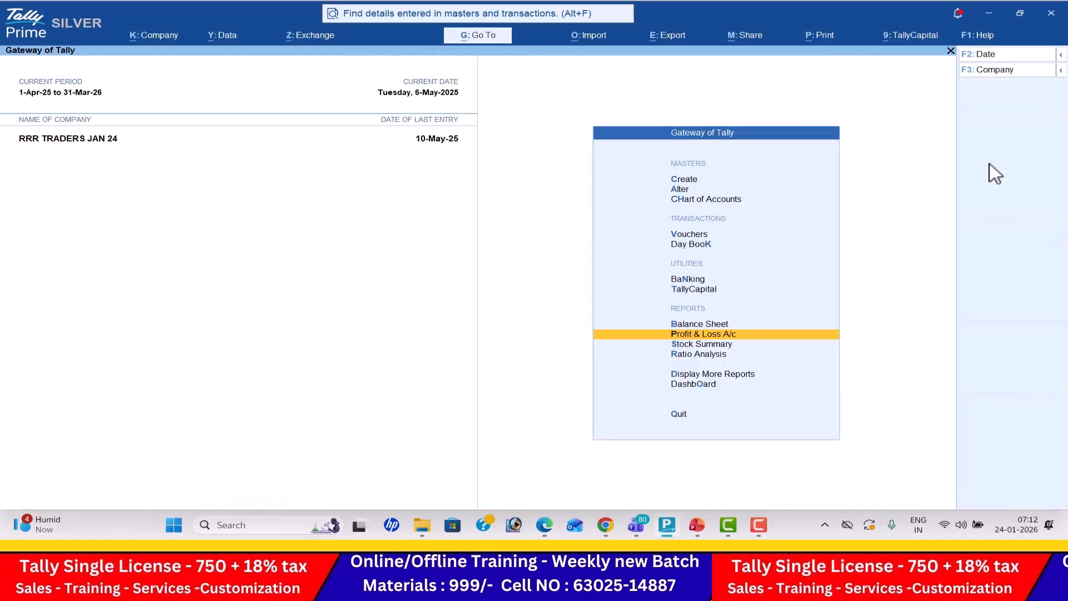
- Open the Stock Summary and configure it to show goods inwards and goods outwards alongside the closing balance
{"action": "key", "text": "Down"}
{"action": "key", "text": "Return"}
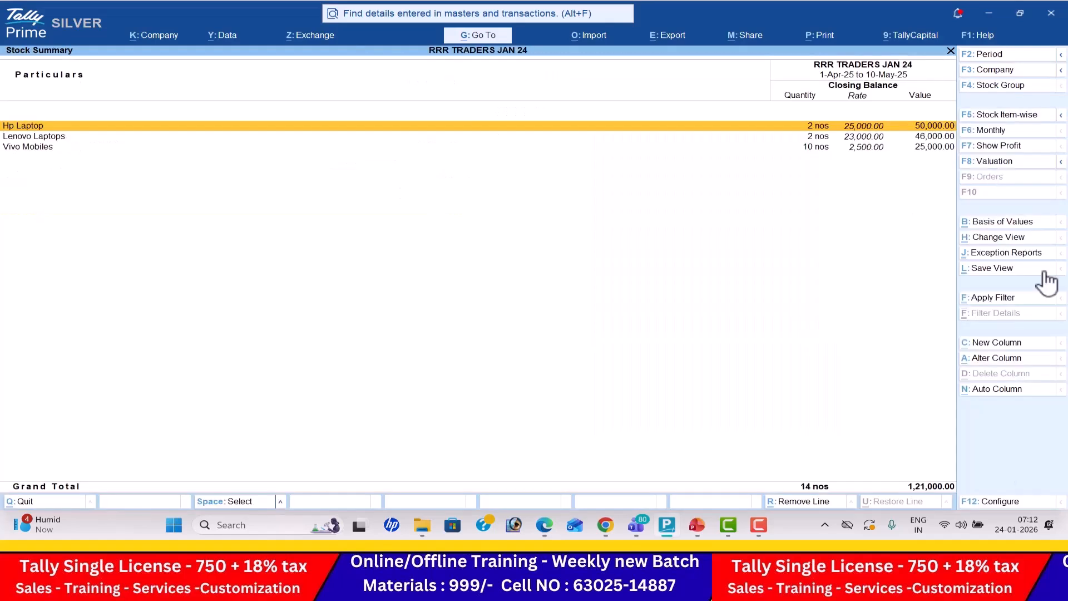
{"action": "left_click", "coordinate": [1007, 502]}
{"action": "key", "text": "Down"}
{"action": "key", "text": "Down"}
{"action": "key", "text": "Down"}
{"action": "key", "text": "Down"}
{"action": "key", "text": "Down"}
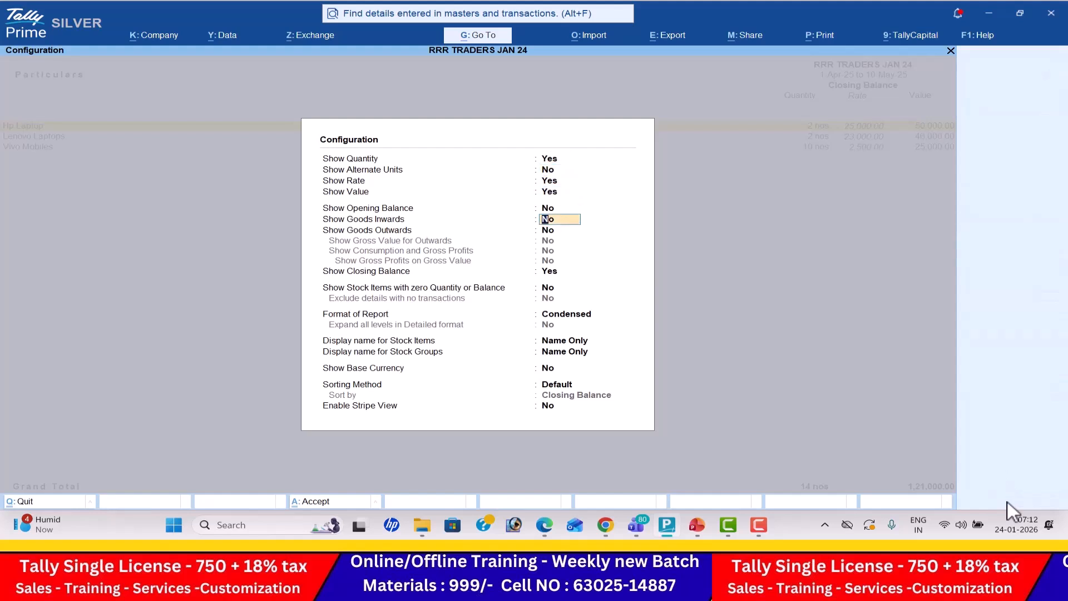
{"action": "key", "text": "y"}
{"action": "key", "text": "y"}
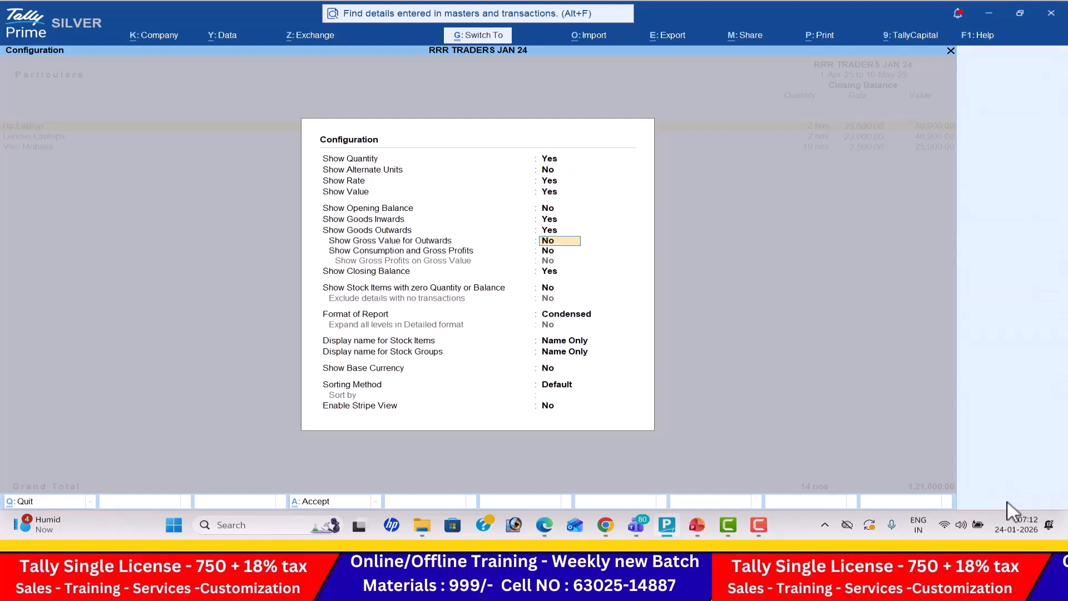
{"action": "key", "text": "ctrl+a"}
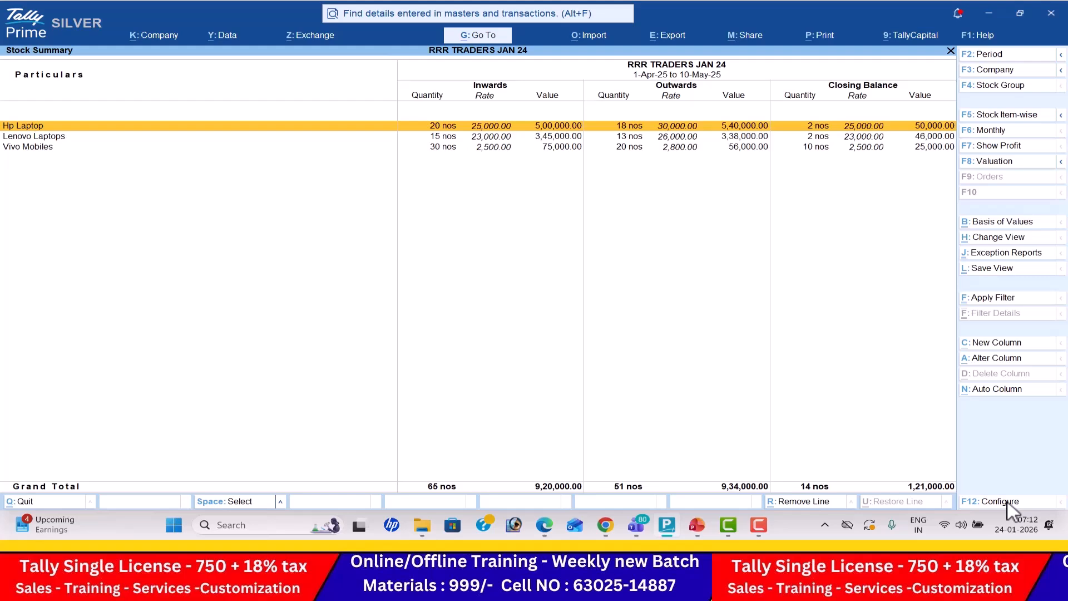
- Close the Stock Summary, view the company's Dashboard tiles, and return to the Gateway of Tally
{"action": "key", "text": "Escape"}
{"action": "key", "text": "Down"}
{"action": "key", "text": "Down"}
{"action": "key", "text": "Down"}
{"action": "key", "text": "Return"}
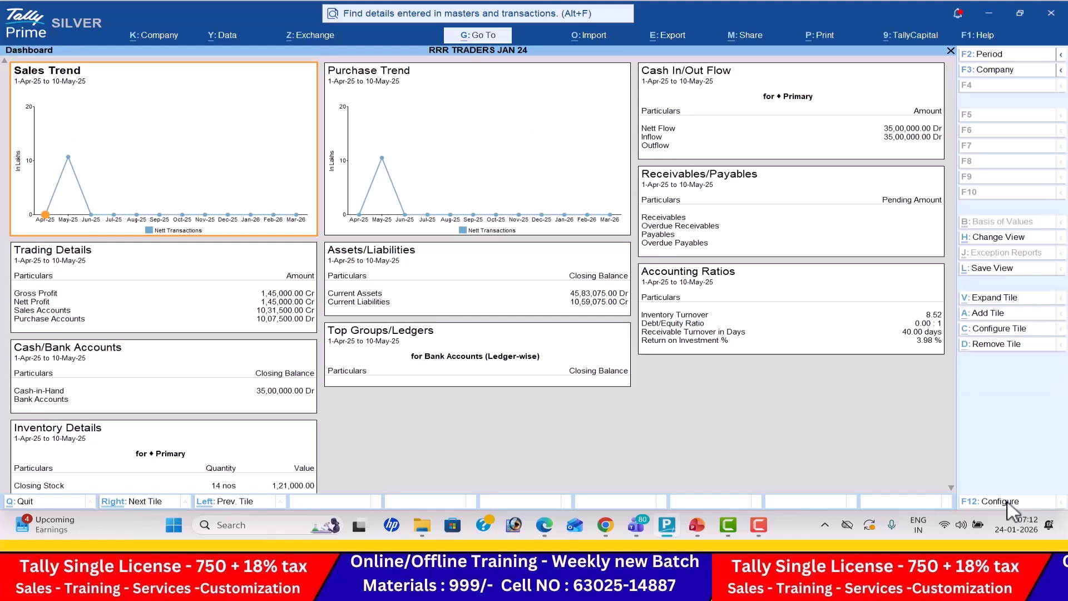
{"action": "key", "text": "Escape"}
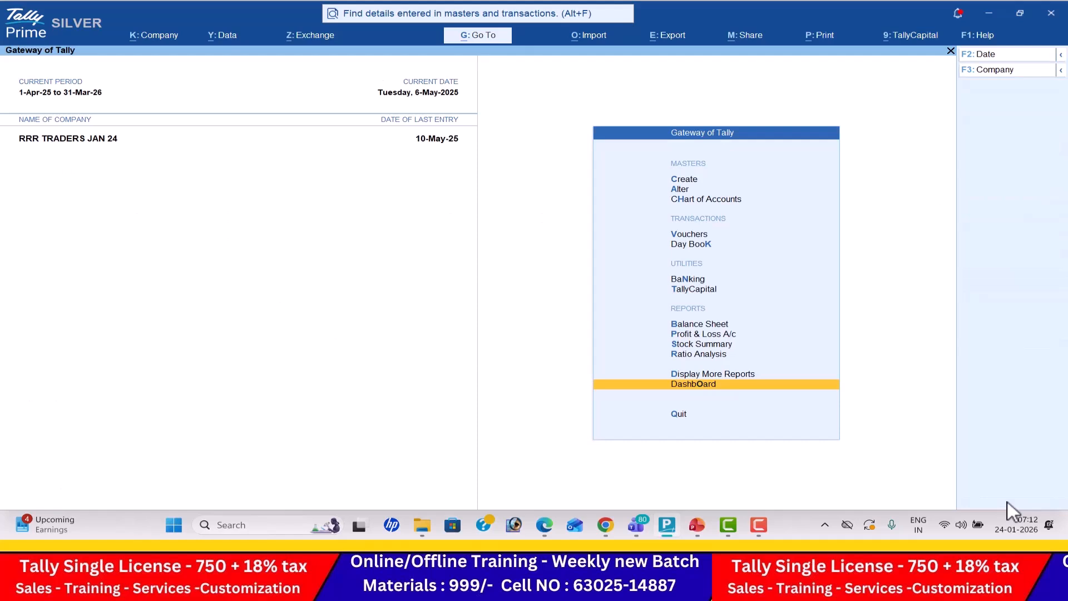
- View the Trial Balance among the additional reports and close it
{"action": "key", "text": "Up"}
{"action": "key", "text": "Return"}
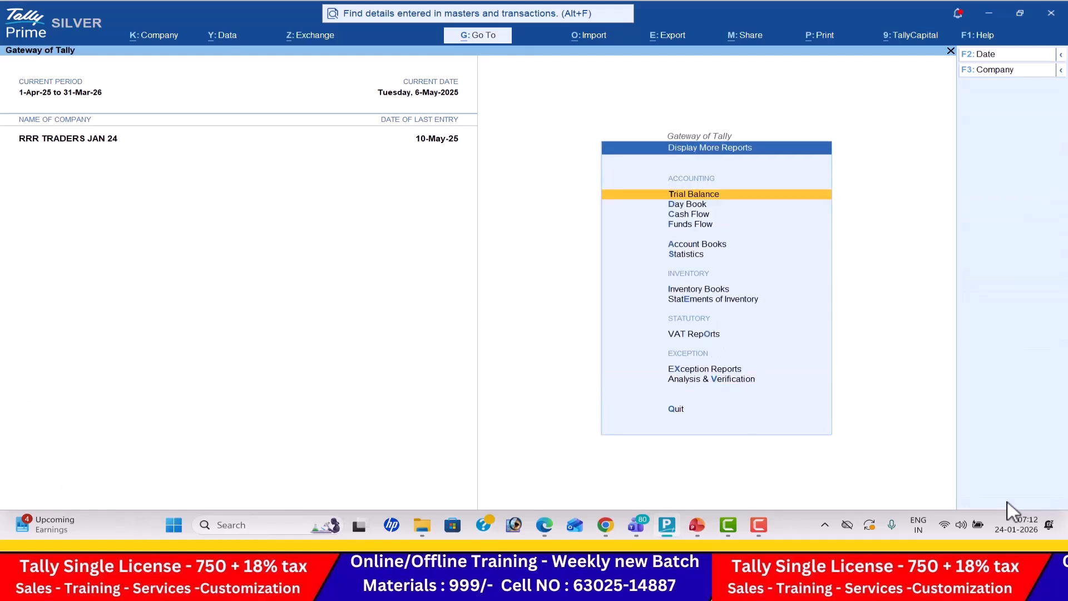
{"action": "key", "text": "Return"}
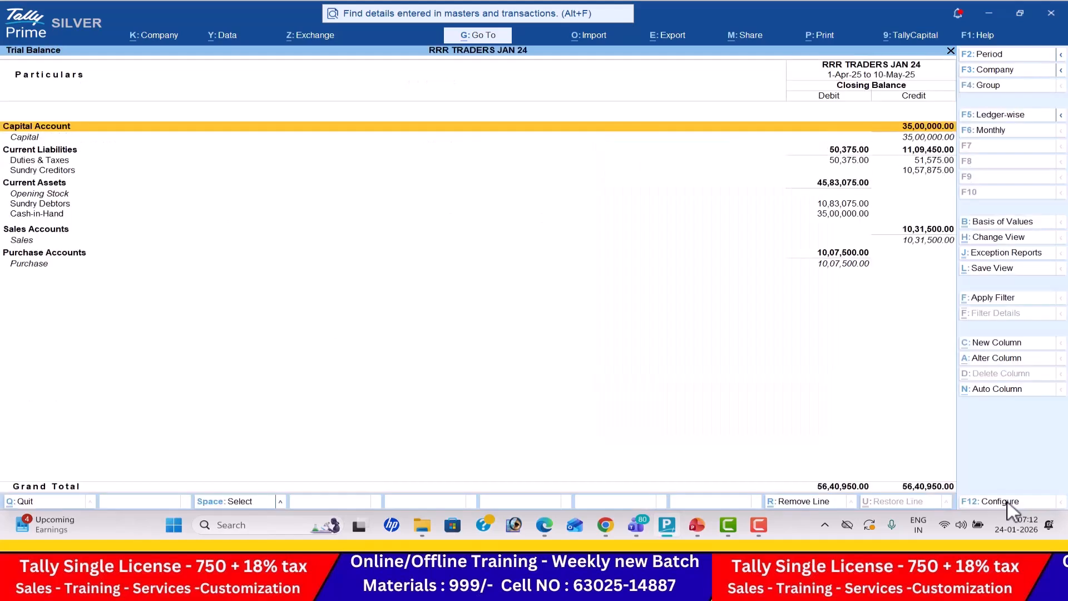
{"action": "key", "text": "Escape"}
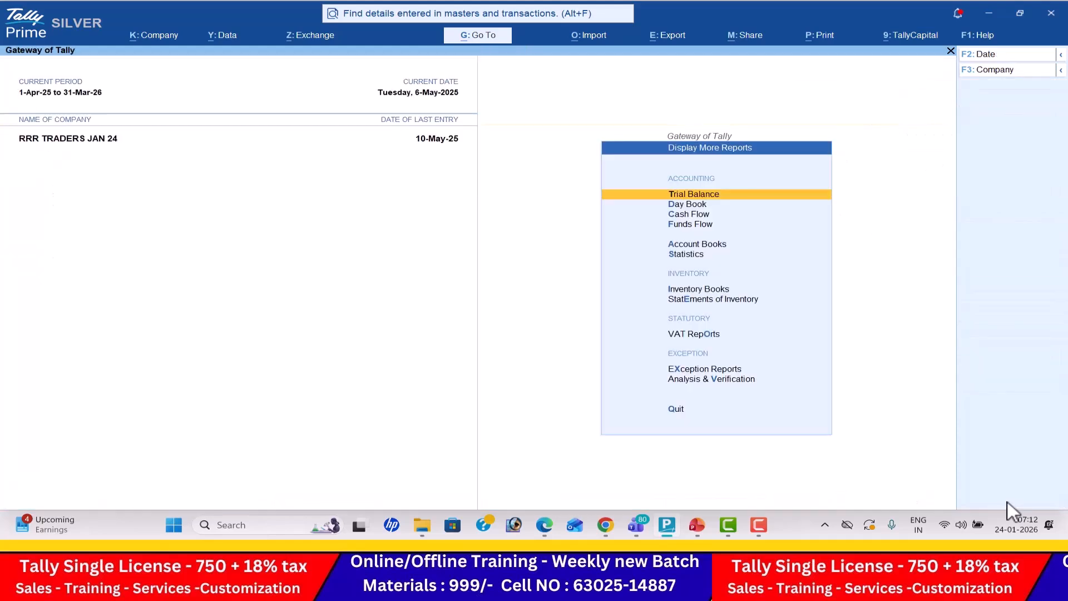
- Open the Cash/Bank Books in Account Books, toggle the summary's detail level both ways, and close it
{"action": "key", "text": "Down"}
{"action": "key", "text": "Down"}
{"action": "key", "text": "Down"}
{"action": "key", "text": "Down"}
{"action": "key", "text": "Return"}
{"action": "key", "text": "Return"}
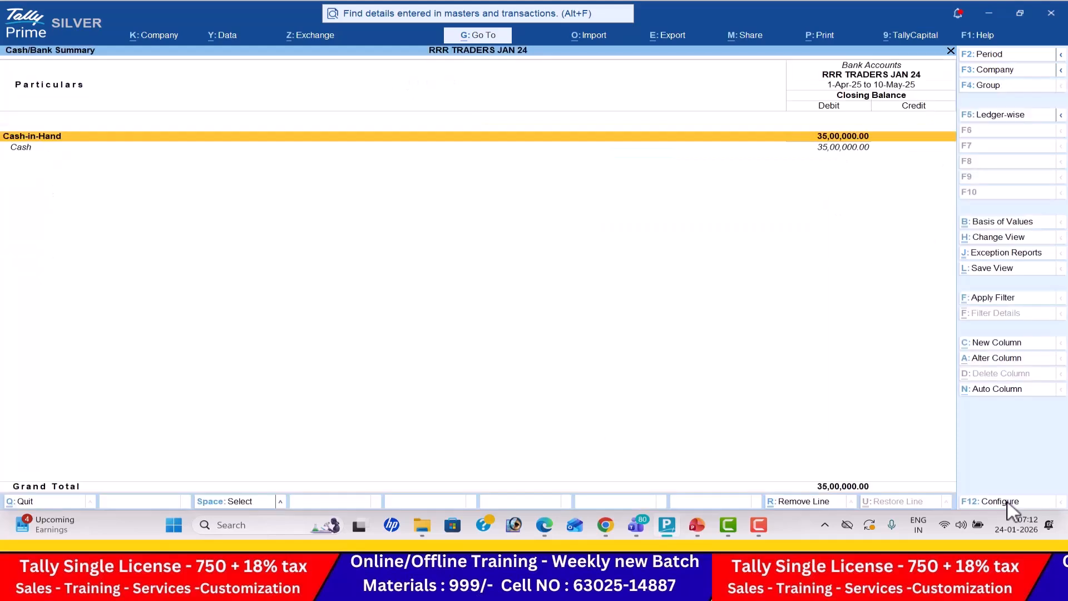
{"action": "key", "text": "alt+F5"}
{"action": "key", "text": "alt+F5"}
{"action": "key", "text": "Escape"}
- Look through the voucher registers in Account Books one after another and return to the additional reports
{"action": "key", "text": "Down"}
{"action": "key", "text": "Down"}
{"action": "key", "text": "Down"}
{"action": "key", "text": "Down"}
{"action": "key", "text": "Down"}
{"action": "key", "text": "Down"}
{"action": "key", "text": "Down"}
{"action": "key", "text": "Down"}
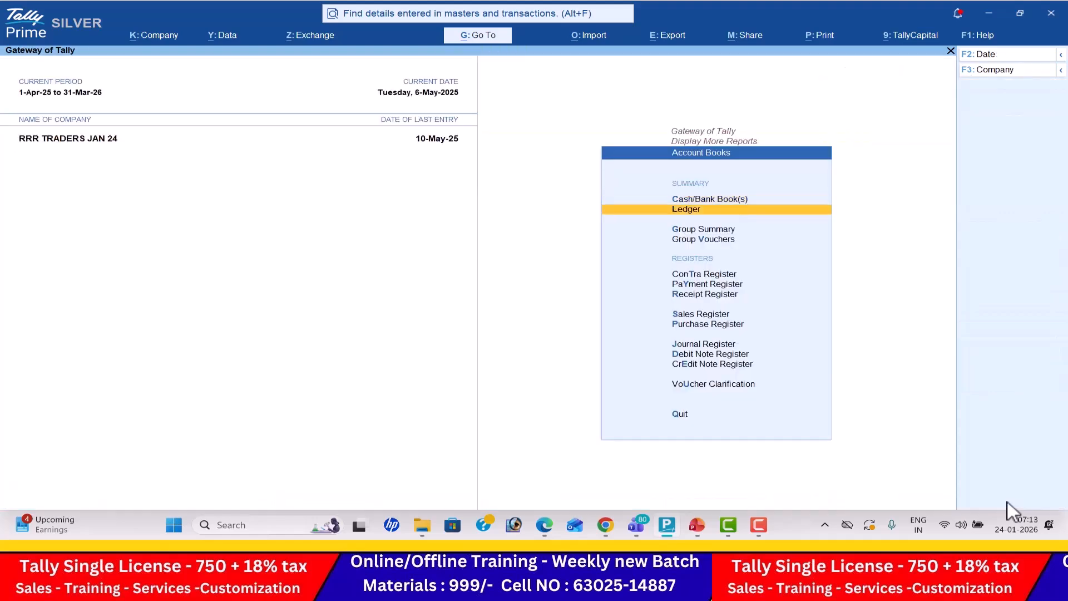
{"action": "key", "text": "Return"}
{"action": "key", "text": "Escape"}
{"action": "key", "text": "Up"}
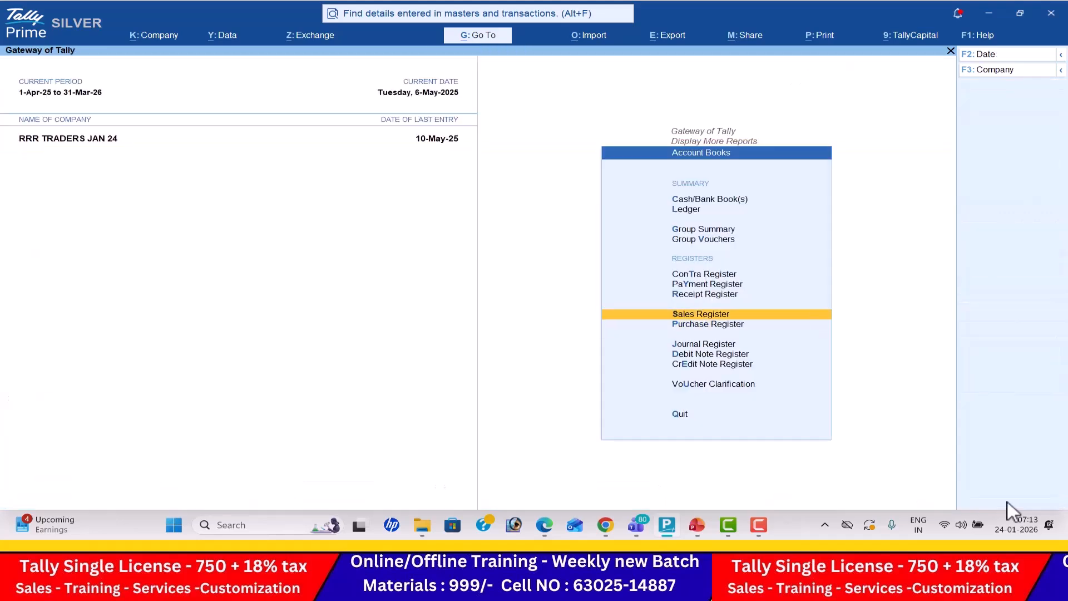
{"action": "key", "text": "Up"}
{"action": "key", "text": "Up"}
{"action": "key", "text": "Return"}
{"action": "key", "text": "Escape"}
{"action": "key", "text": "Up"}
{"action": "key", "text": "Return"}
{"action": "key", "text": "Escape"}
{"action": "key", "text": "Escape"}
{"action": "key", "text": "Down"}
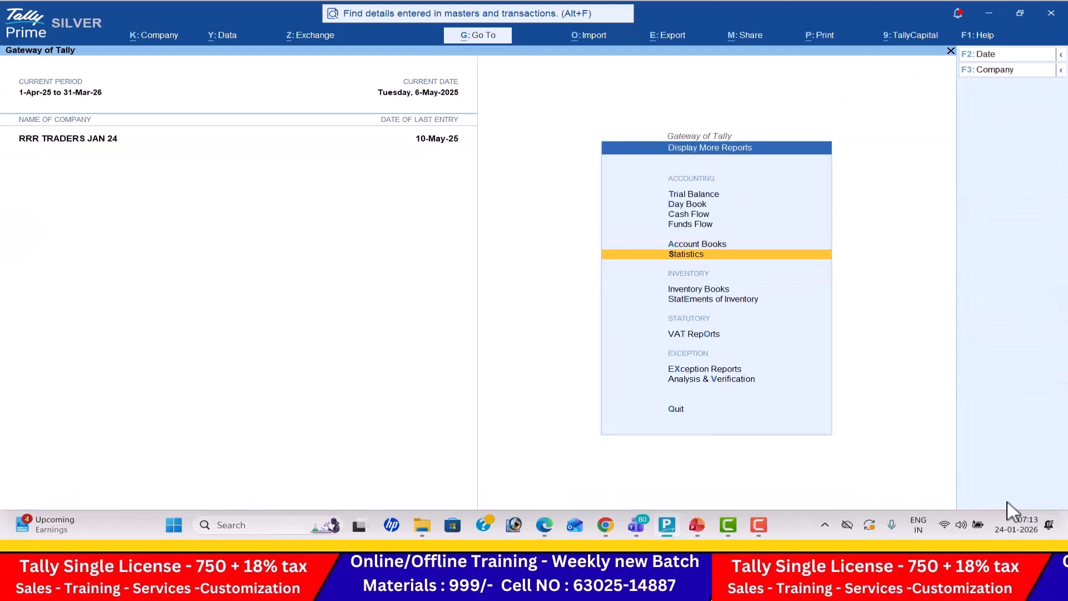
- Open the Statistics report and examine the voucher counts for the purchase, receipt and sales types
{"action": "key", "text": "Return"}
{"action": "key", "text": "Down"}
{"action": "key", "text": "Down"}
{"action": "key", "text": "Down"}
{"action": "key", "text": "Down"}
{"action": "key", "text": "Down"}
{"action": "key", "text": "Down"}
{"action": "key", "text": "Down"}
{"action": "key", "text": "Down"}
{"action": "key", "text": "Down"}
{"action": "key", "text": "Down"}
{"action": "key", "text": "Down"}
{"action": "key", "text": "Down"}
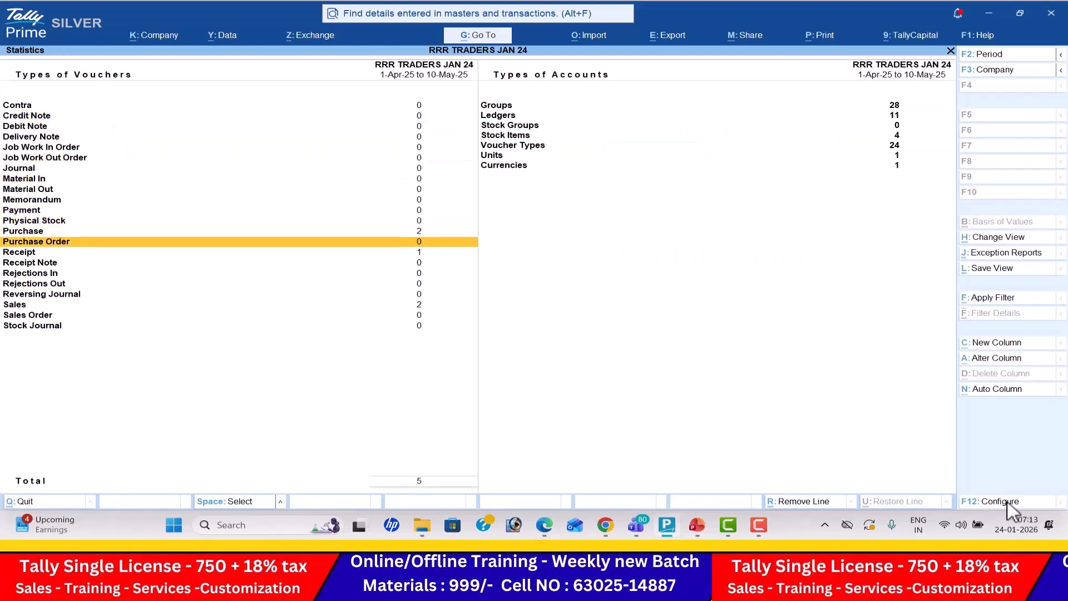
{"action": "key", "text": "Up"}
{"action": "key", "text": "Down"}
{"action": "key", "text": "Down"}
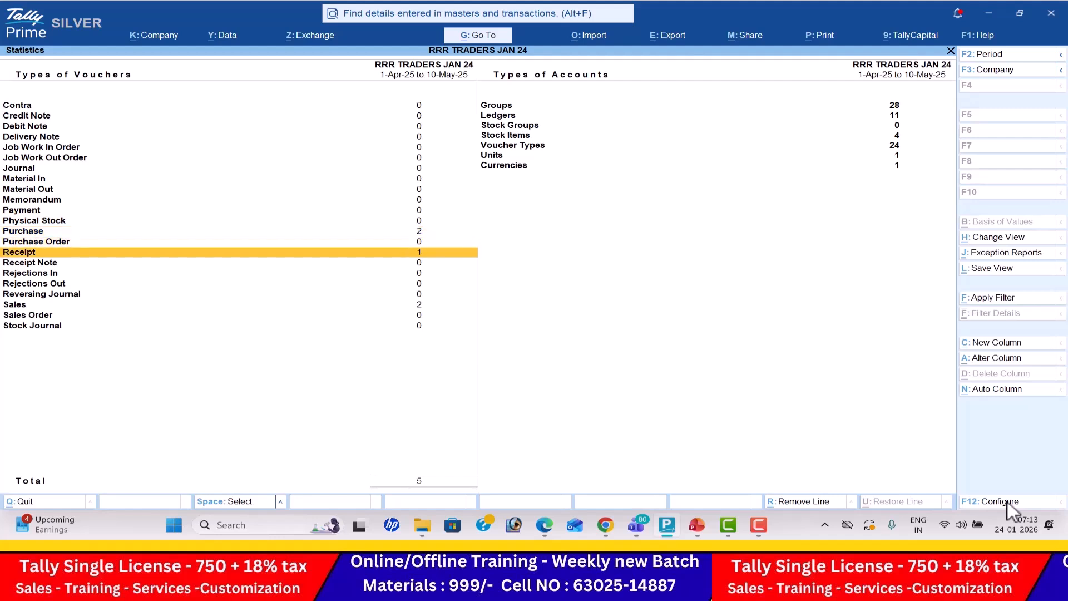
{"action": "key", "text": "Down"}
{"action": "key", "text": "Down"}
{"action": "key", "text": "Down"}
{"action": "key", "text": "Down"}
{"action": "key", "text": "Down"}
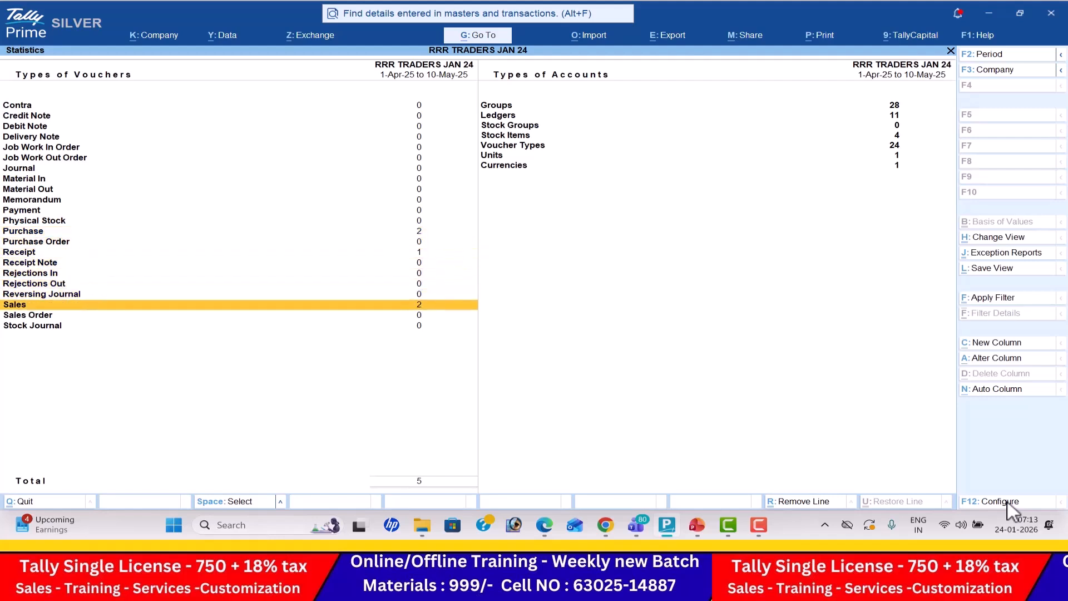
- Examine the counts of ledgers, stock groups, stock items, units and currencies under Types of Accounts
{"action": "key", "text": "Right"}
{"action": "key", "text": "Up"}
{"action": "key", "text": "Up"}
{"action": "key", "text": "Up"}
{"action": "key", "text": "Up"}
{"action": "key", "text": "Up"}
{"action": "key", "text": "Up"}
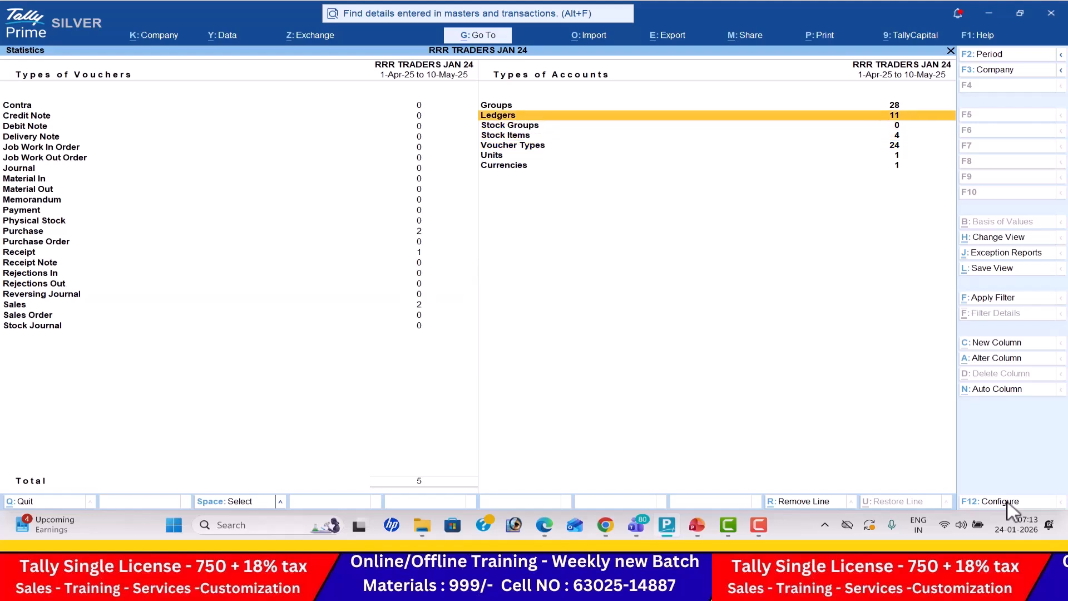
{"action": "key", "text": "Down"}
{"action": "key", "text": "Down"}
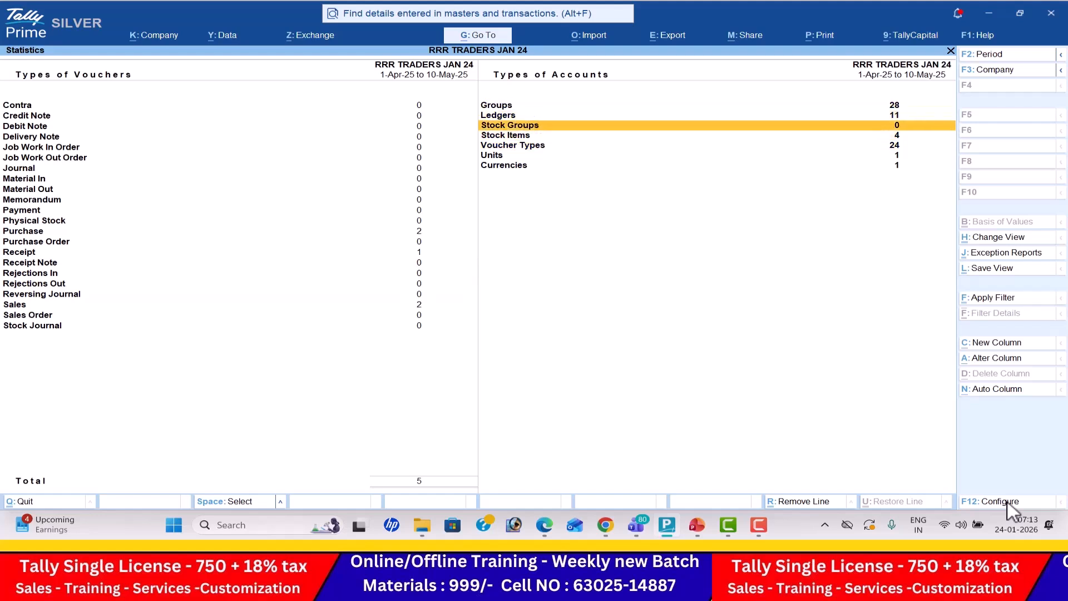
{"action": "key", "text": "Down"}
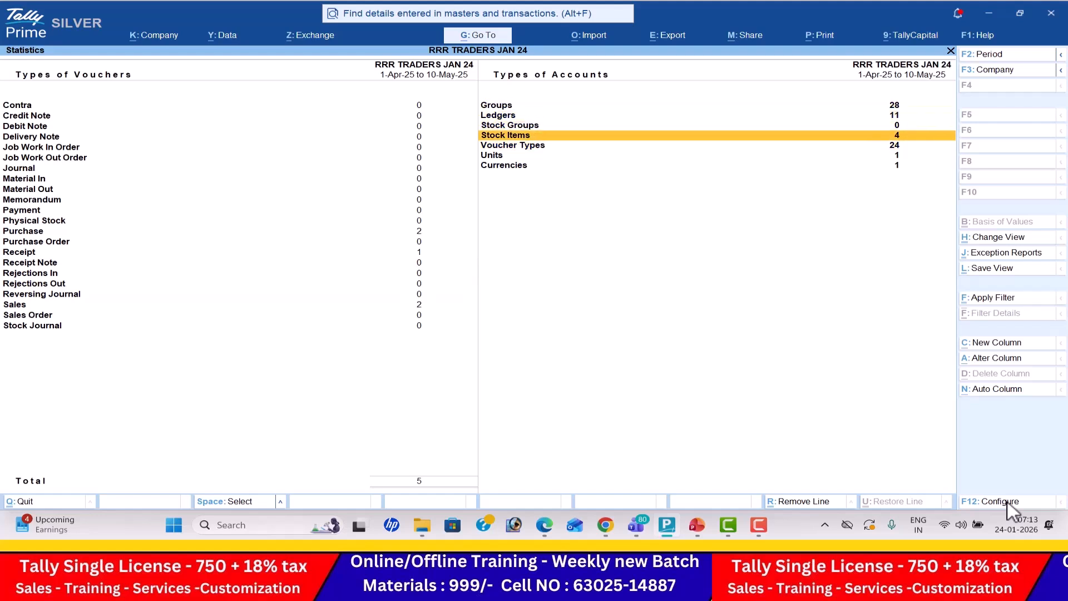
{"action": "key", "text": "Down"}
{"action": "key", "text": "Down"}
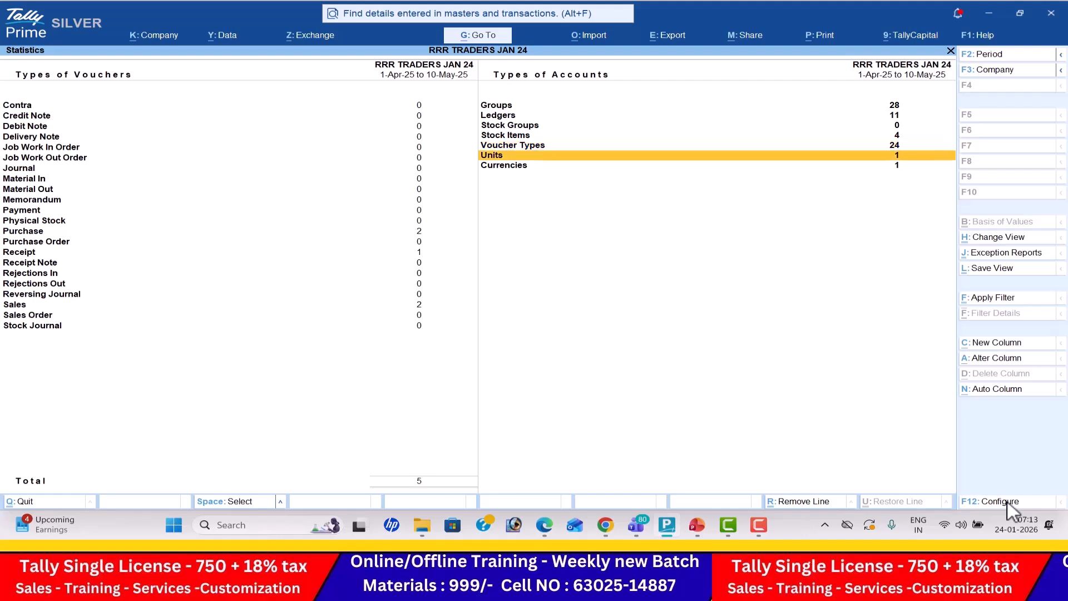
{"action": "key", "text": "Down"}
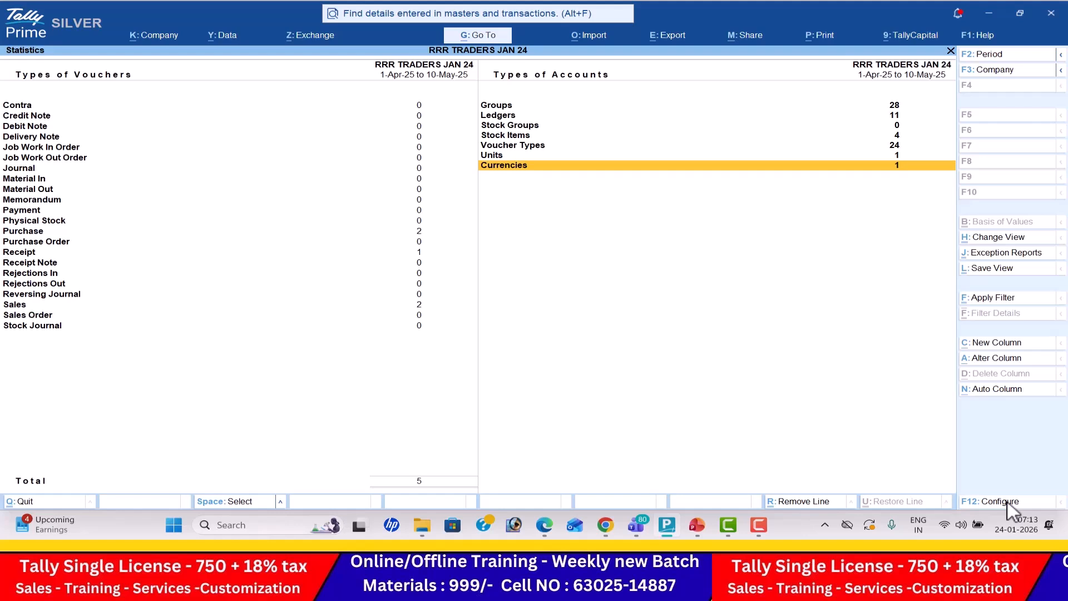
- Close Statistics and open the Inventory Books monthly summary of the stock item Lenovo Laptops
{"action": "key", "text": "Escape"}
{"action": "key", "text": "Return"}
{"action": "key", "text": "Return"}
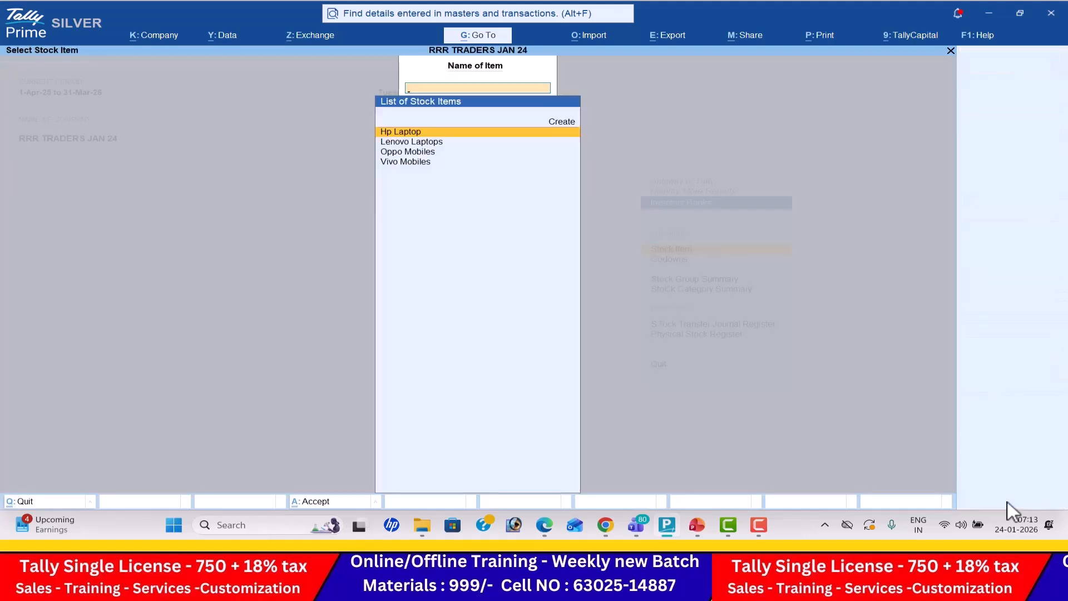
{"action": "key", "text": "Down"}
{"action": "key", "text": "Return"}
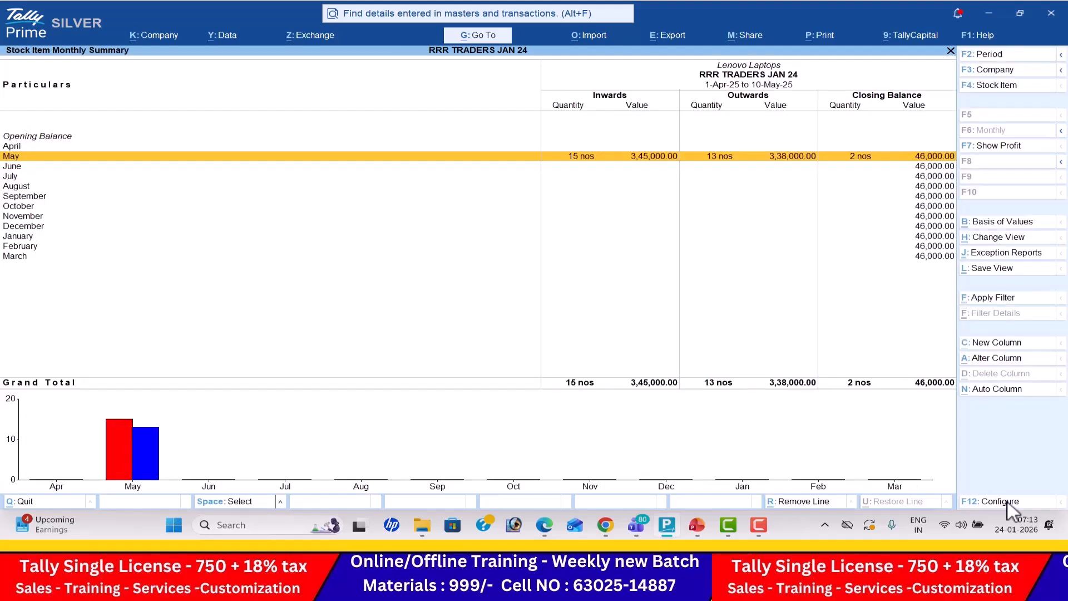
- Switch the monthly summary to Oppo Mobiles and to Vivo Mobiles, and leave Inventory Books
{"action": "key", "text": "F4"}
{"action": "key", "text": "Down"}
{"action": "key", "text": "Return"}
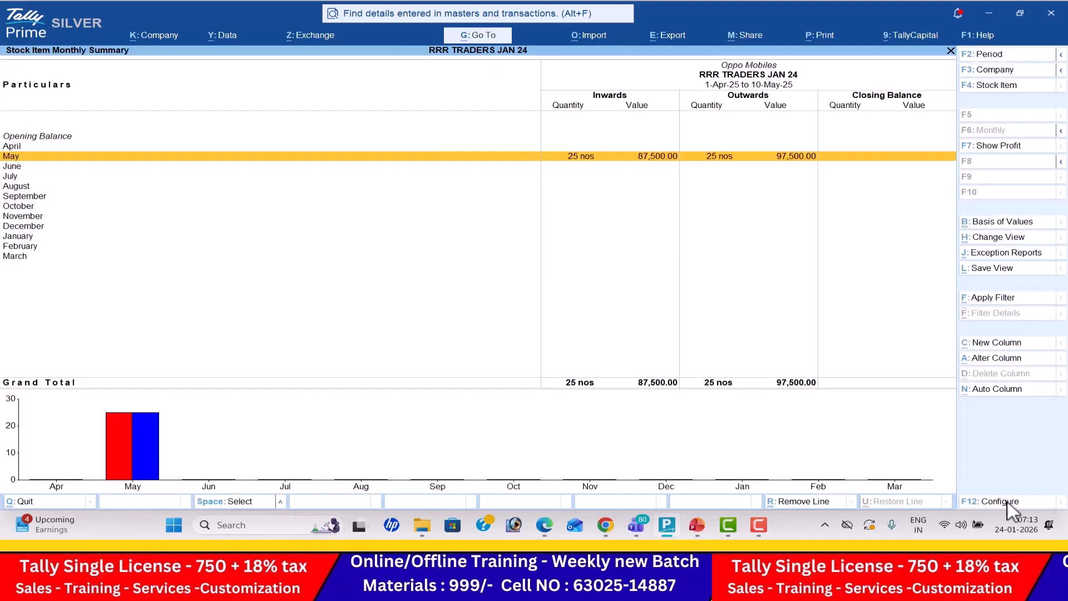
{"action": "key", "text": "F4"}
{"action": "key", "text": "Down"}
{"action": "key", "text": "Return"}
{"action": "key", "text": "F4"}
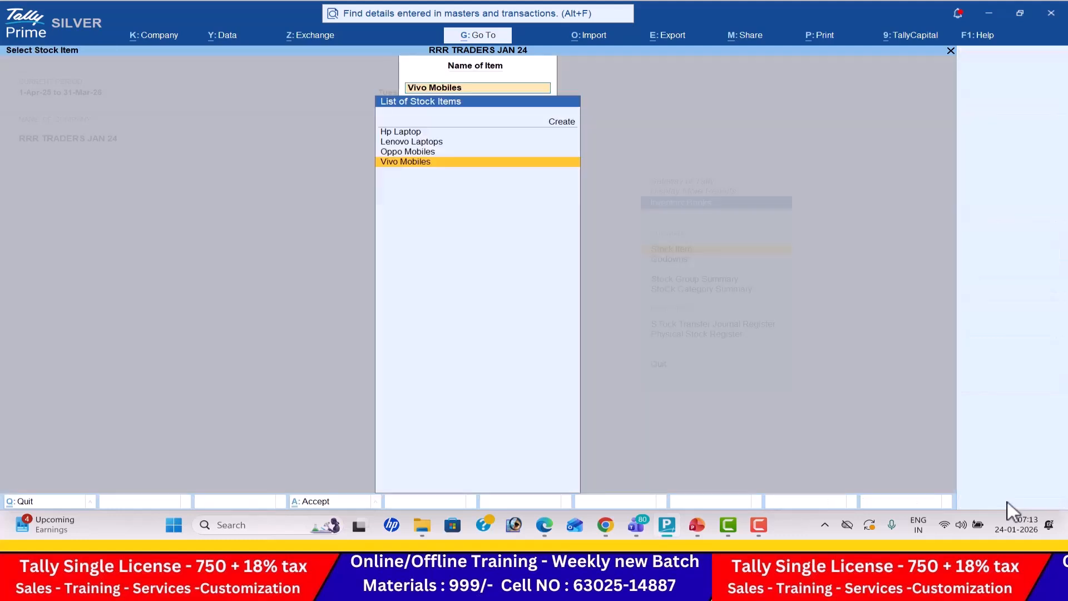
{"action": "key", "text": "Escape"}
{"action": "key", "text": "Escape"}
{"action": "key", "text": "Down"}
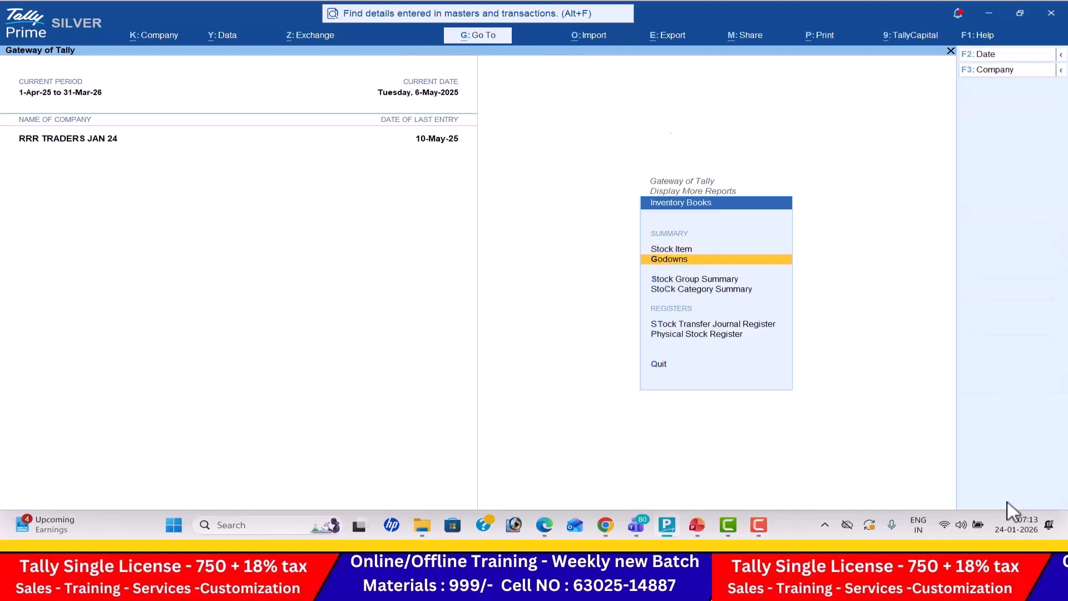
{"action": "key", "text": "Escape"}
- Open the Stock Query for Hp Laptop from the Statements of Inventory
{"action": "key", "text": "Down"}
{"action": "key", "text": "Return"}
{"action": "key", "text": "Return"}
{"action": "key", "text": "Return"}
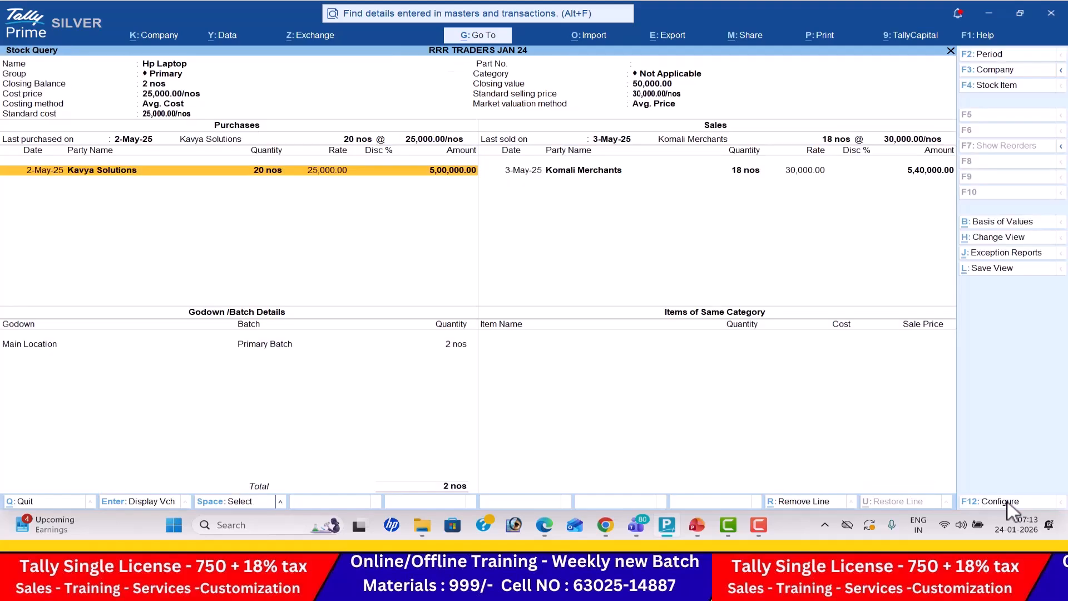
- View the Stock Query for Lenovo Laptops and for Vivo Mobiles, and return to the additional reports
{"action": "key", "text": "Escape"}
{"action": "key", "text": "Down"}
{"action": "key", "text": "Return"}
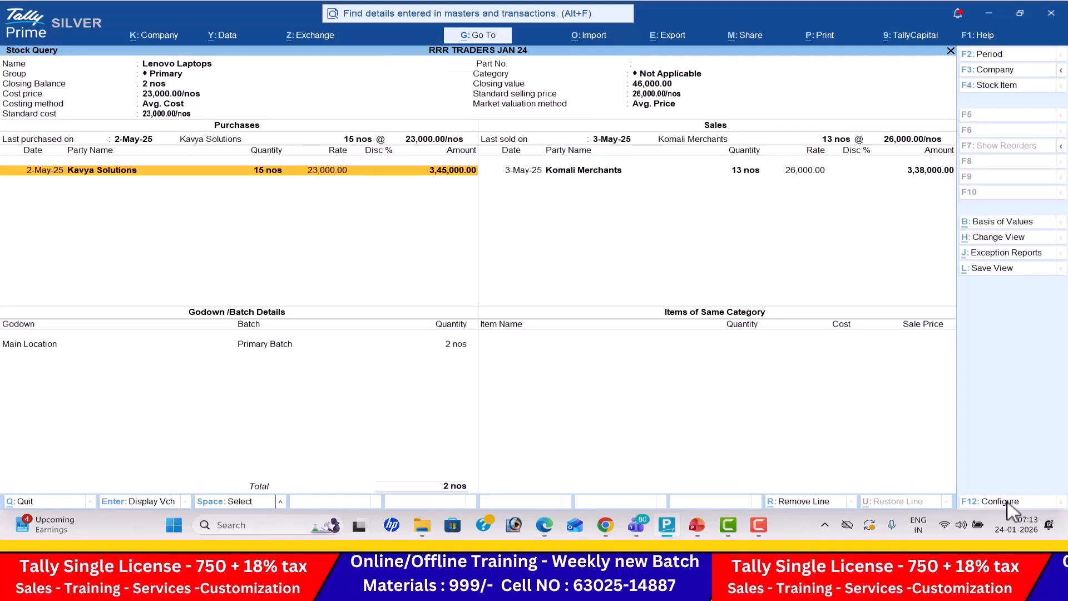
{"action": "key", "text": "Down"}
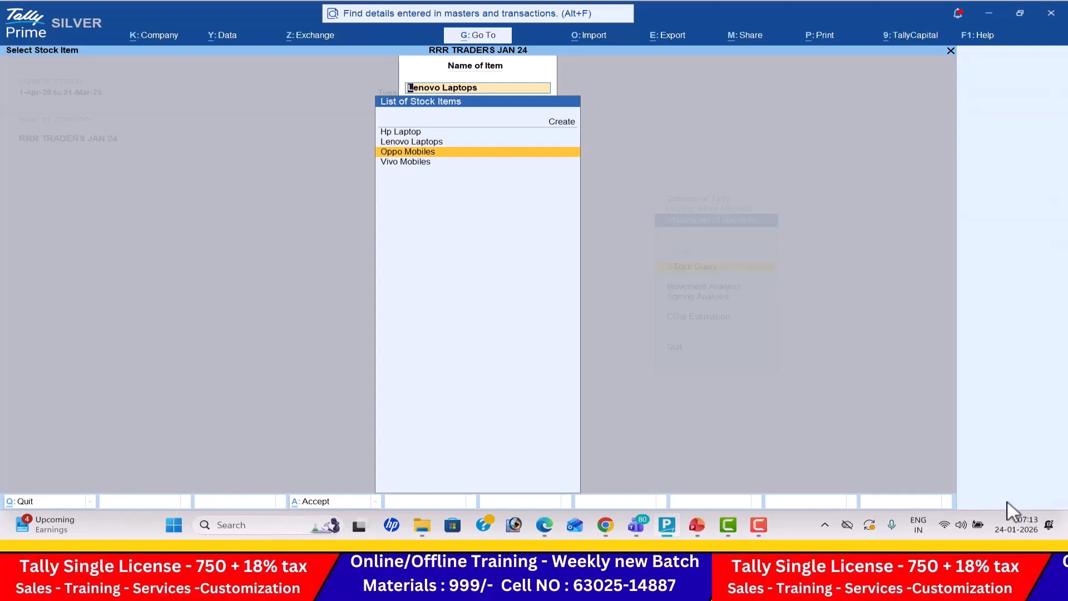
{"action": "key", "text": "Down"}
{"action": "key", "text": "Return"}
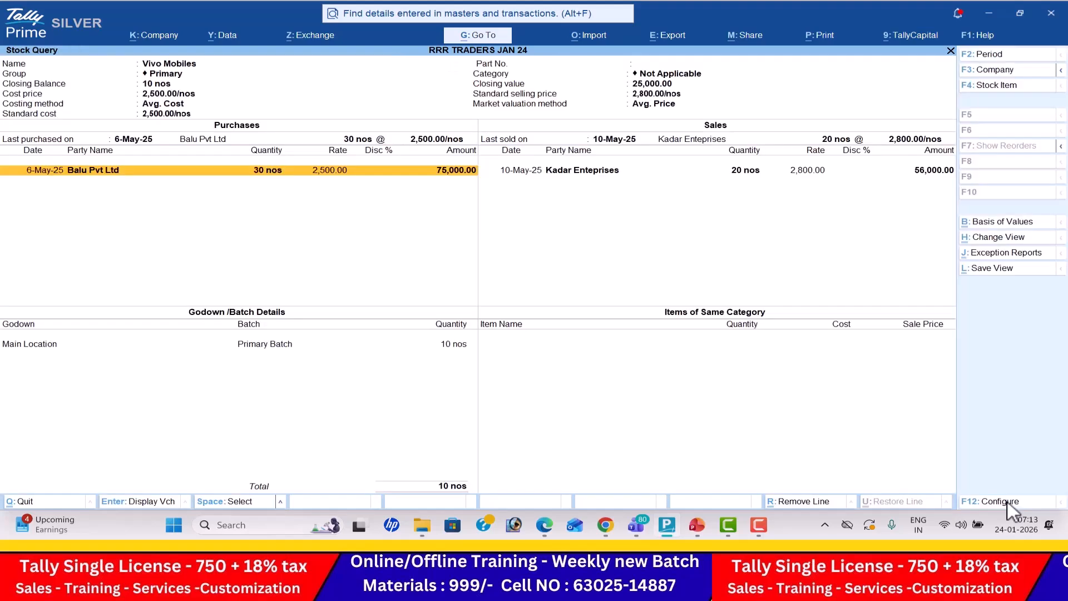
{"action": "key", "text": "Escape"}
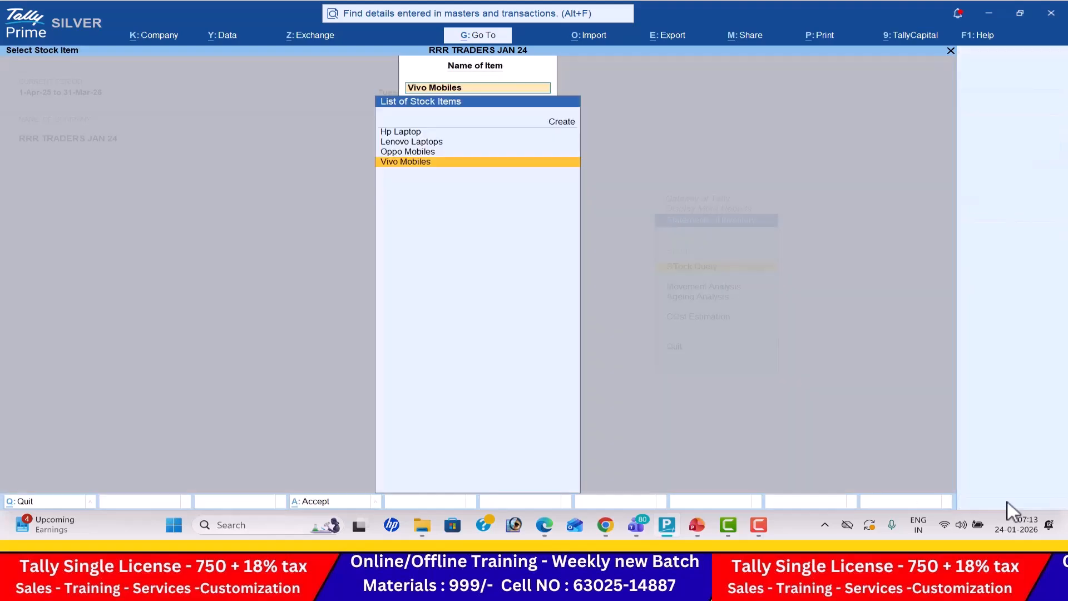
{"action": "key", "text": "Escape"}
{"action": "key", "text": "Escape"}
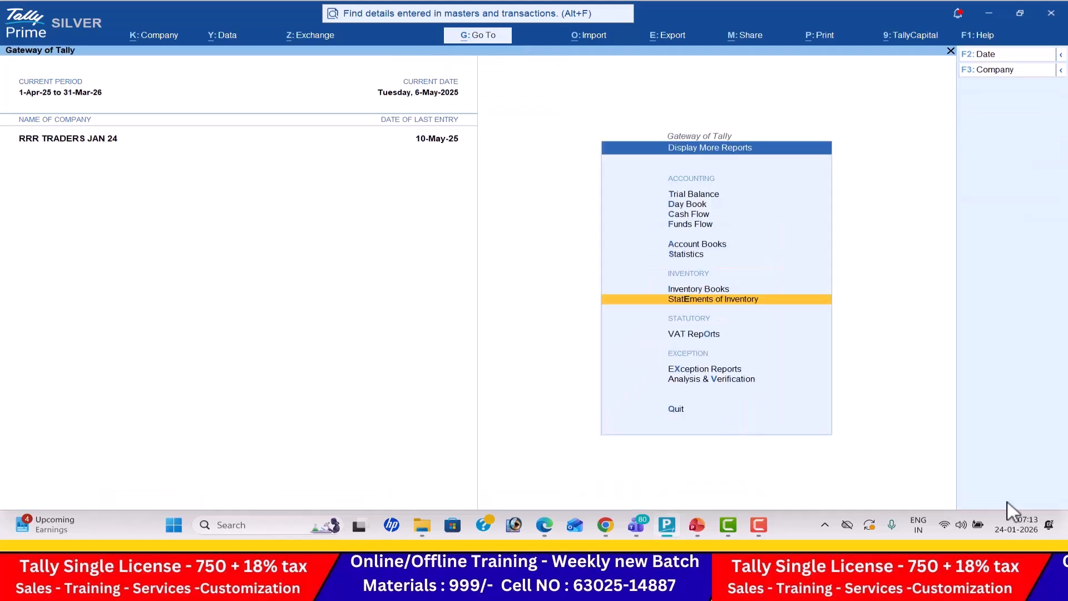
- Try to open the VAT Reports and decline visiting TallyHelp for the extension information
{"action": "key", "text": "Down"}
{"action": "key", "text": "Return"}
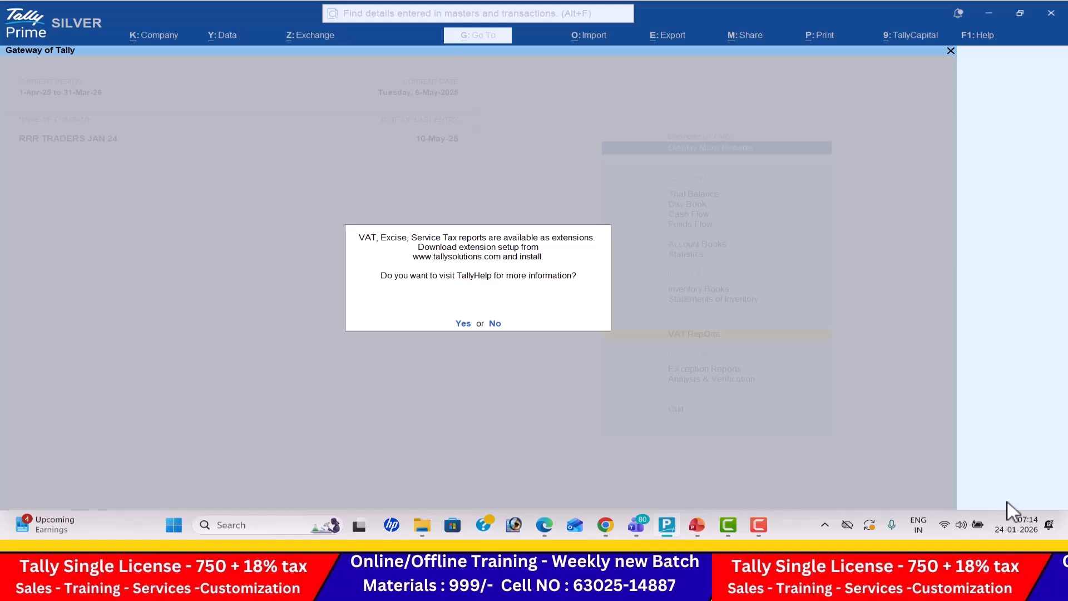
{"action": "key", "text": "n"}
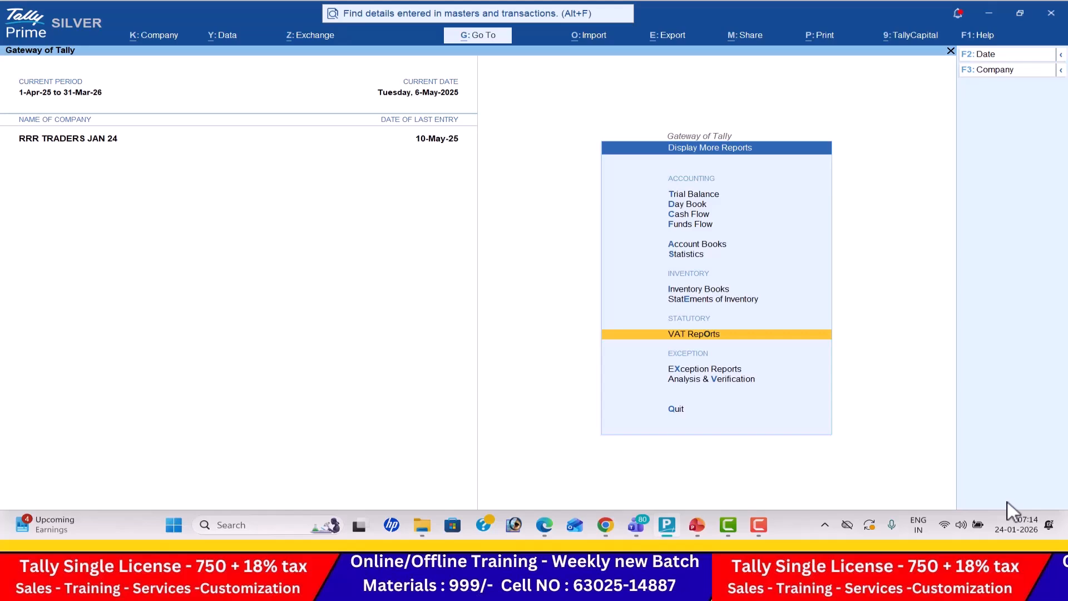
- Switch to the Microsoft Teams meeting to check its participants and return to TallyPrime
{"action": "key", "text": "alt+Tab"}
{"action": "key", "text": "alt+Tab"}
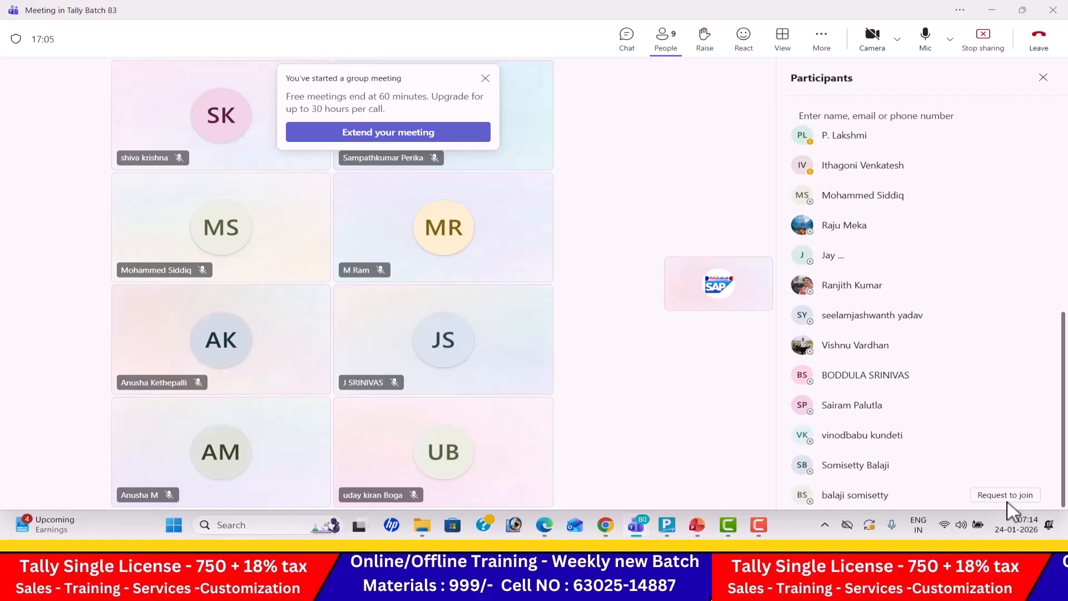
{"action": "key", "text": "alt+Tab"}
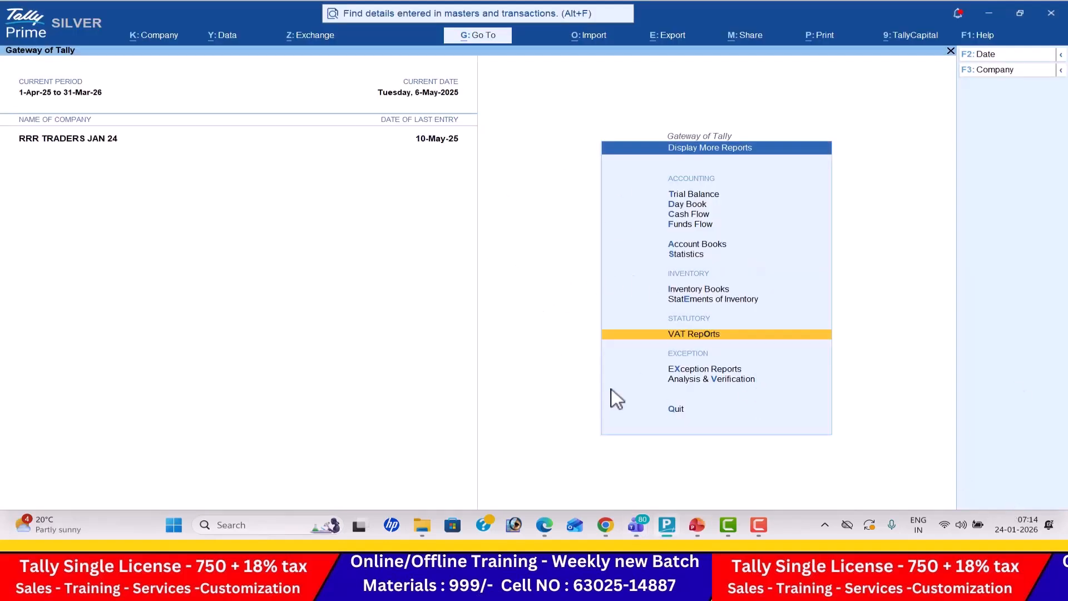
- Switch to PowerPoint, save the Accounts New Templets presentation, and start the slide show from the Goods and Services Tax (GST) slide
{"action": "left_click", "coordinate": [697, 529]}
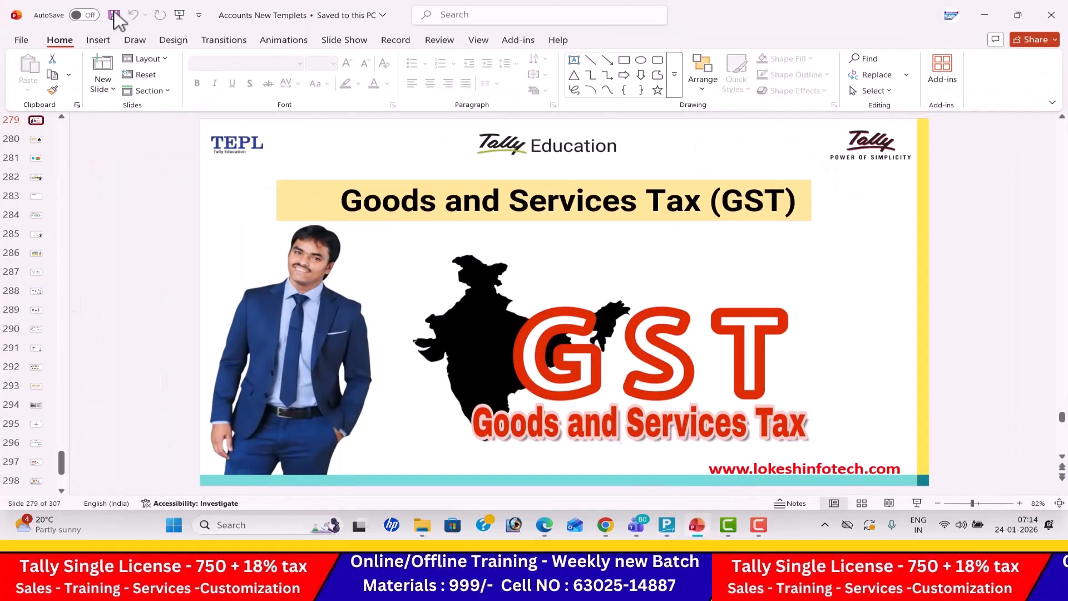
{"action": "left_click", "coordinate": [114, 15]}
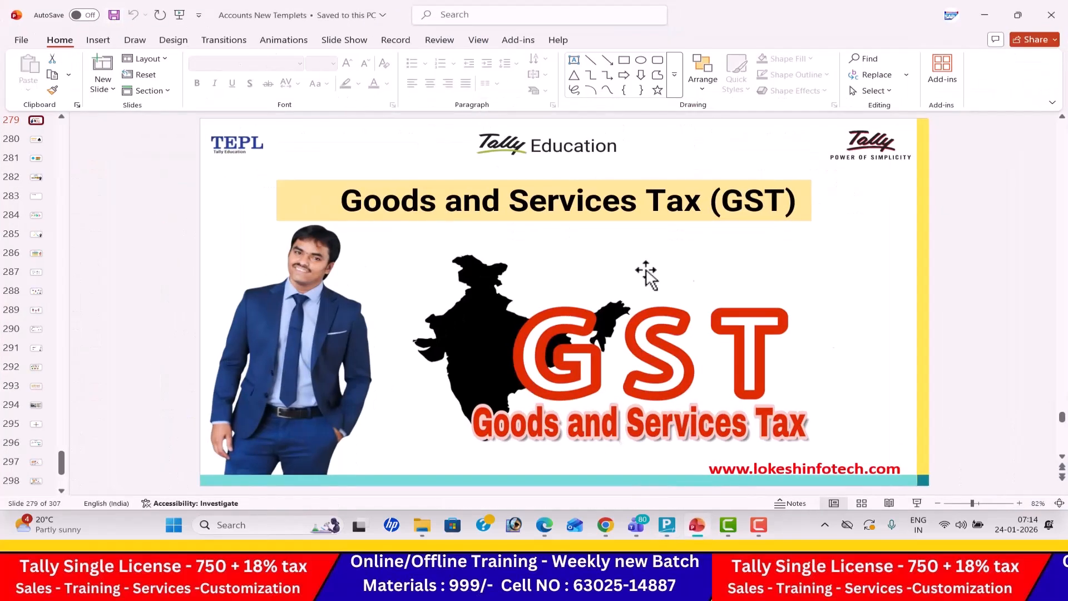
{"action": "left_click", "coordinate": [925, 502]}
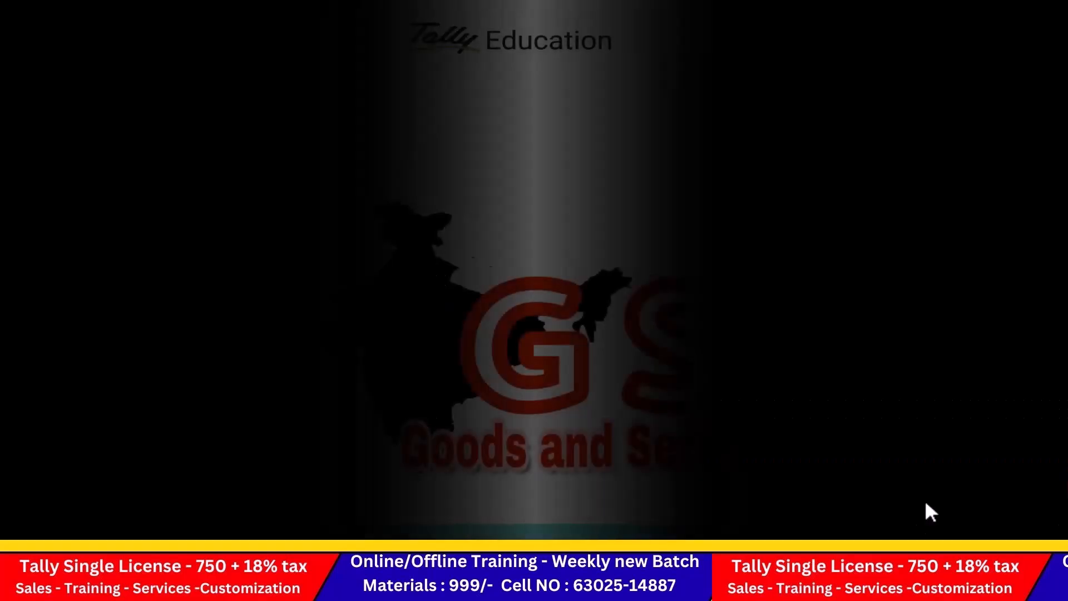
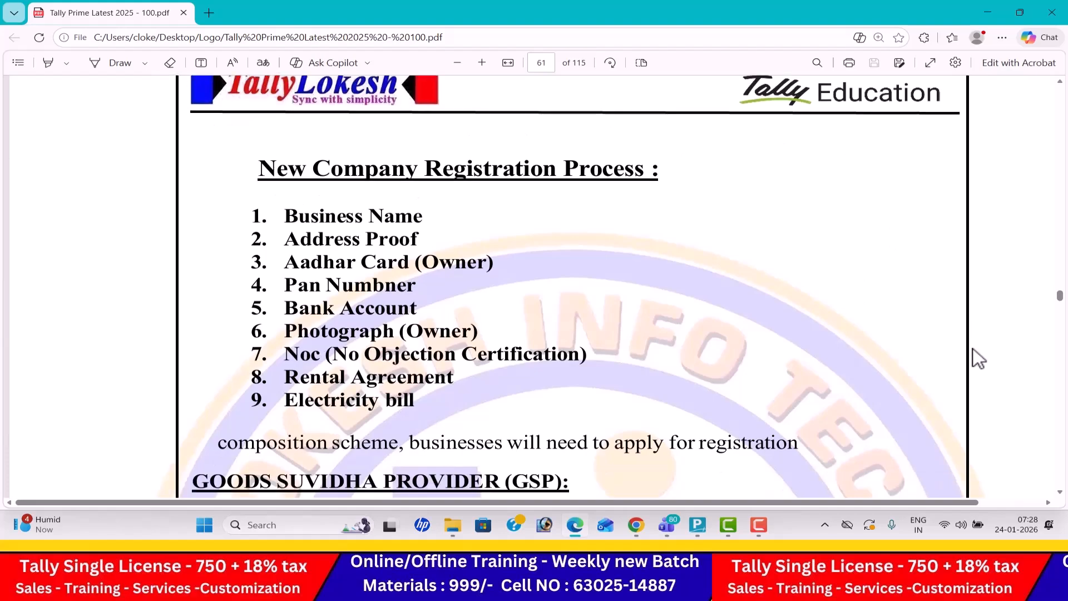
- Review the GST notes on company registration, CGST, SGST and IGST, old and new tax rates, and ledger and item creation
{"action": "scroll", "coordinate": [975, 350], "scroll_direction": "down", "scroll_amount": 15}
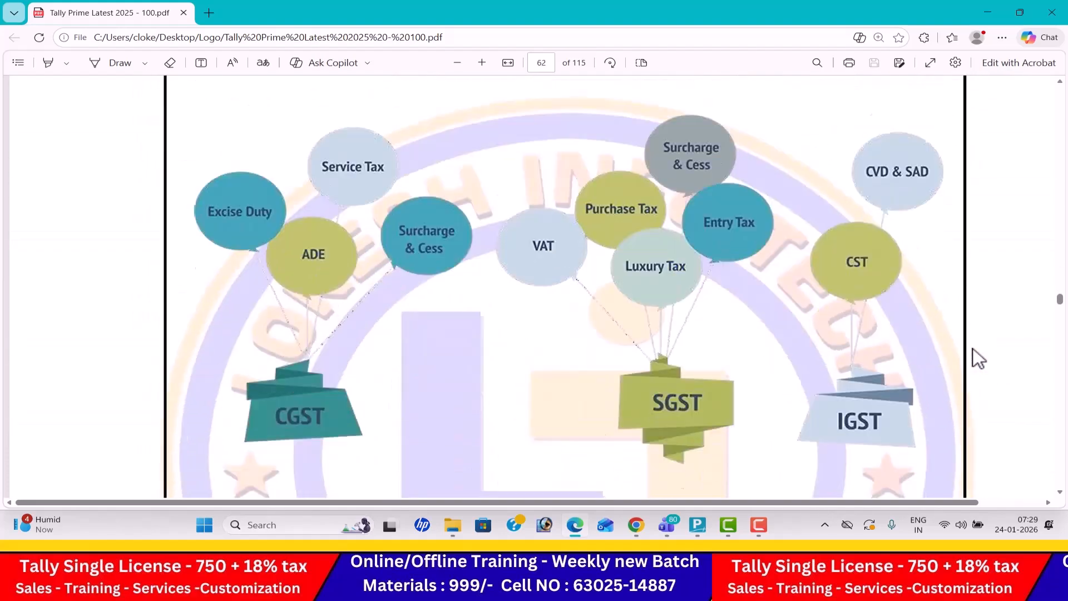
{"action": "scroll", "coordinate": [974, 348], "scroll_direction": "down", "scroll_amount": 15}
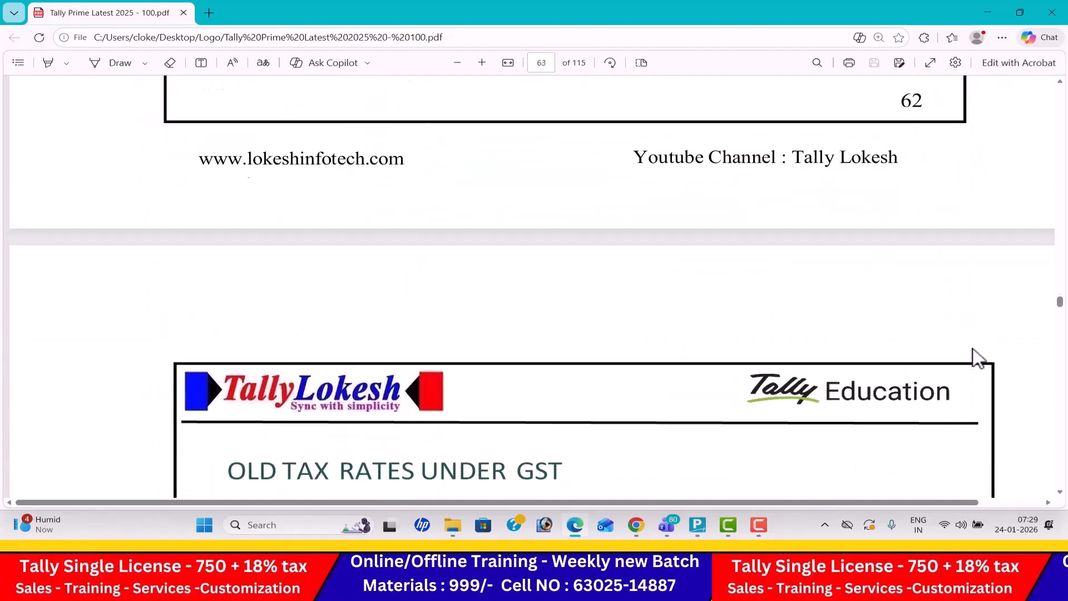
{"action": "scroll", "coordinate": [973, 349], "scroll_direction": "down", "scroll_amount": 12}
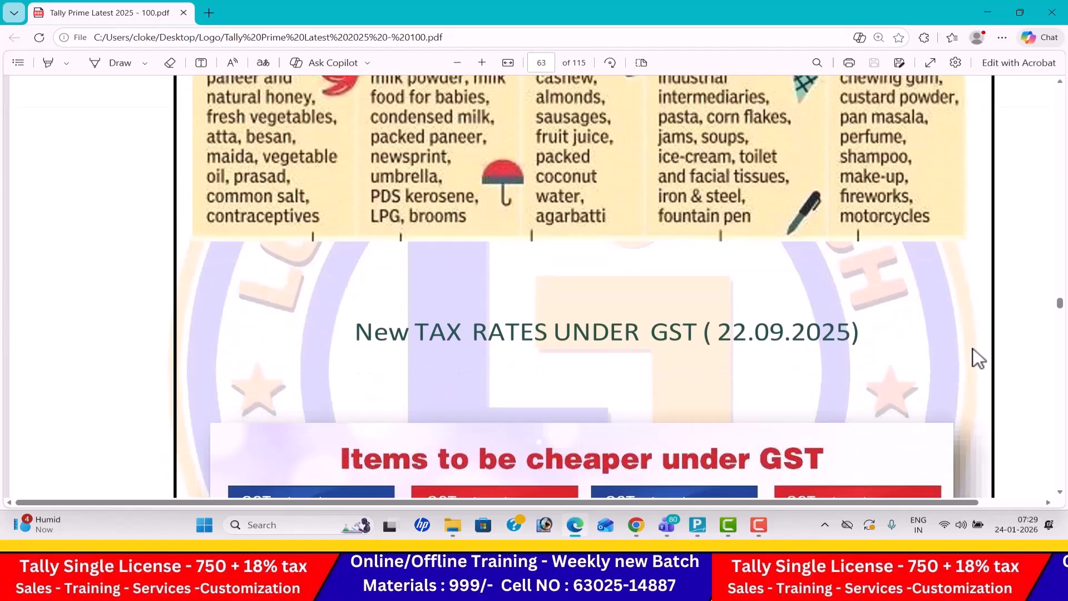
{"action": "scroll", "coordinate": [973, 348], "scroll_direction": "down", "scroll_amount": 15}
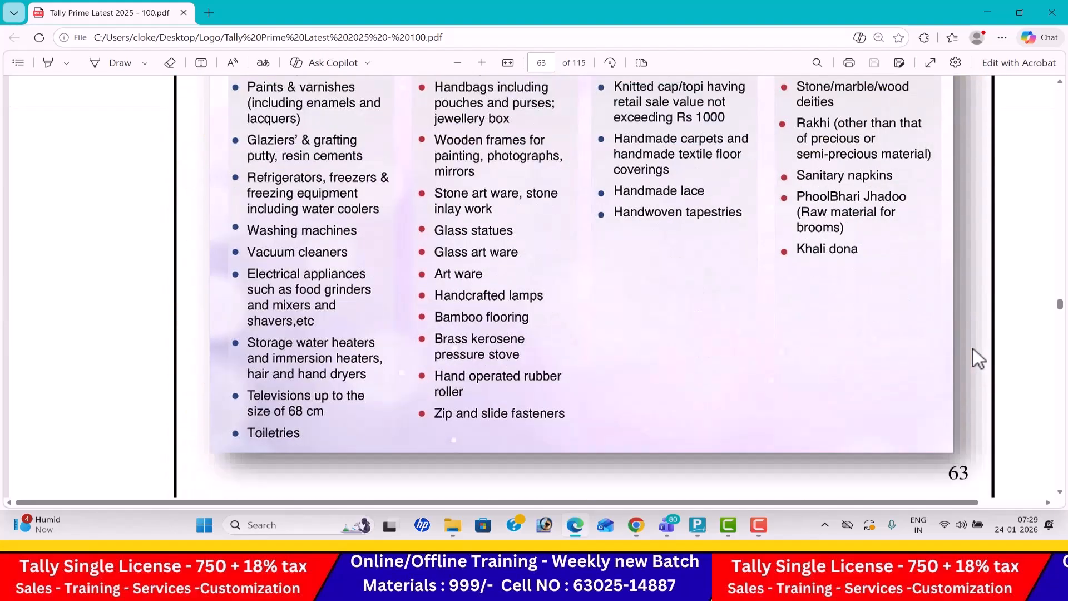
{"action": "scroll", "coordinate": [973, 358], "scroll_direction": "down", "scroll_amount": 20}
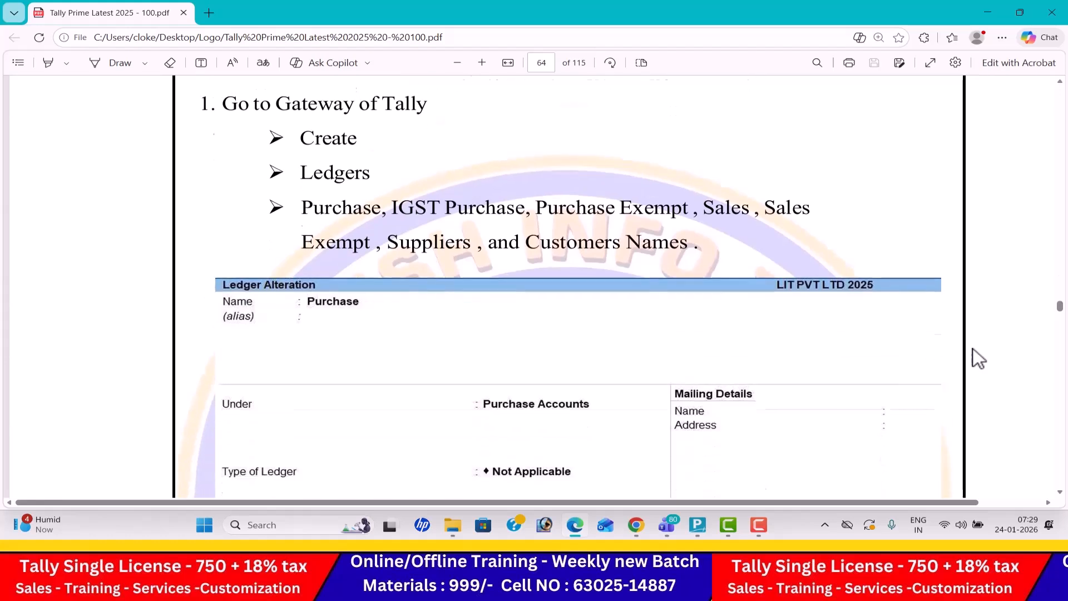
{"action": "scroll", "coordinate": [974, 348], "scroll_direction": "down", "scroll_amount": 8}
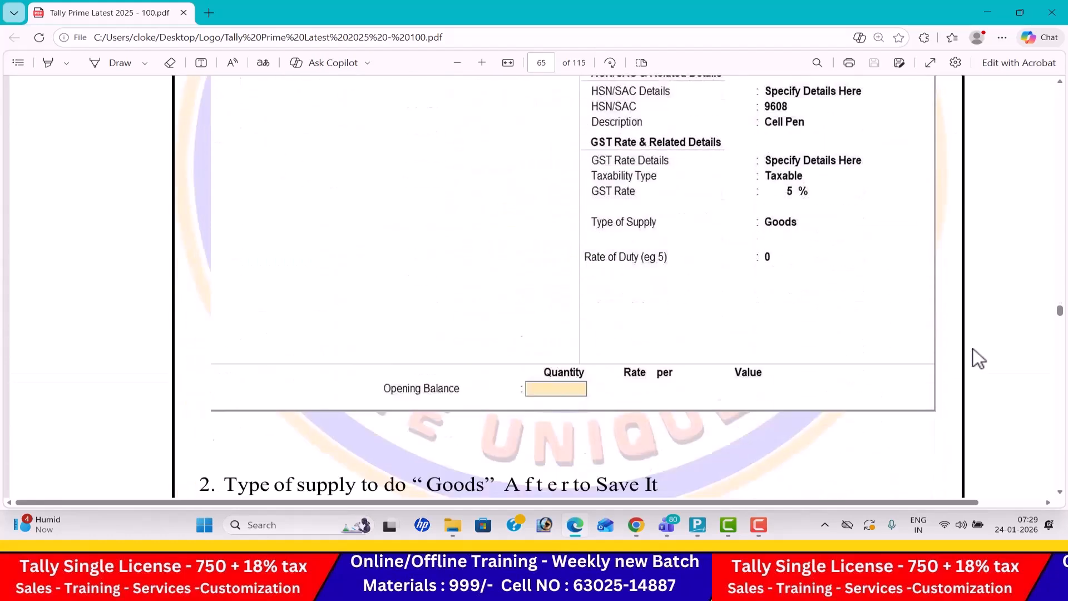
{"action": "scroll", "coordinate": [973, 349], "scroll_direction": "down", "scroll_amount": 10}
- Look through the sample Tax Invoice, the Bill of Supply page and the List of State Code & Abbreviation
{"action": "scroll", "coordinate": [979, 358], "scroll_direction": "down", "scroll_amount": 10}
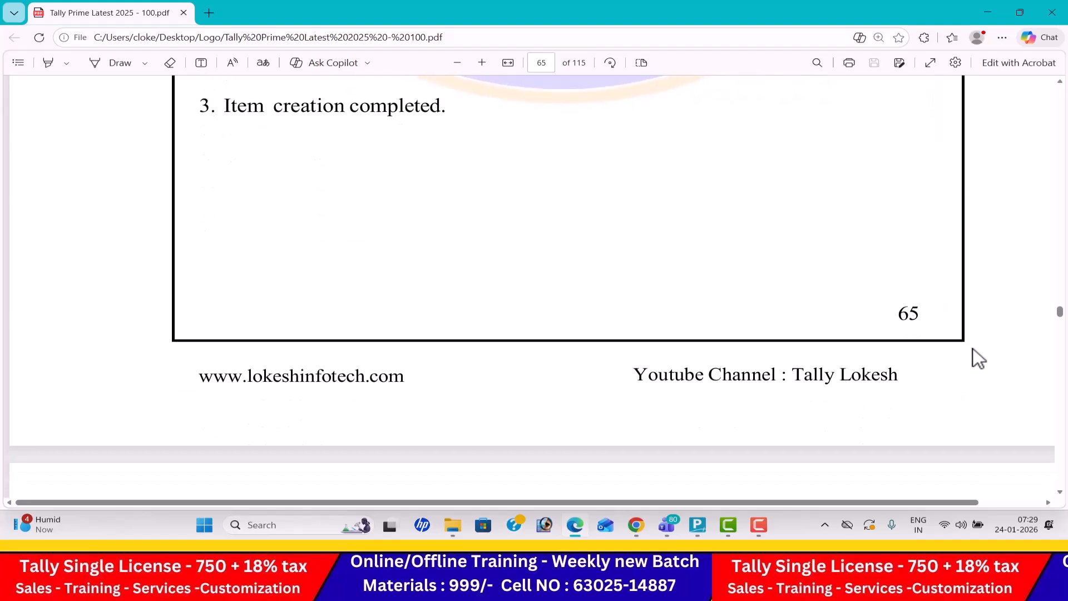
{"action": "scroll", "coordinate": [974, 348], "scroll_direction": "down", "scroll_amount": 10}
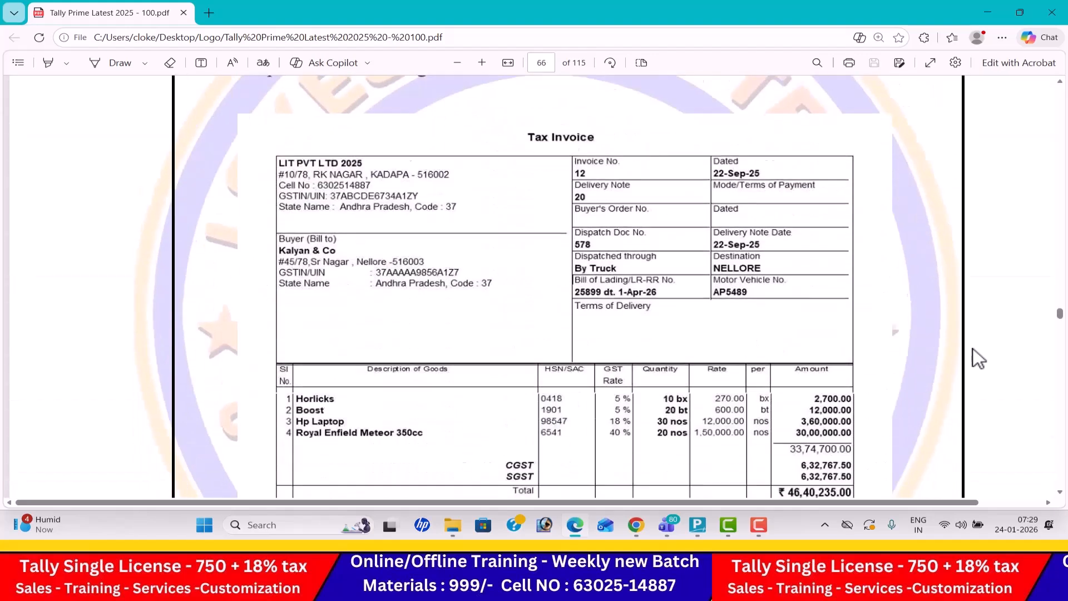
{"action": "scroll", "coordinate": [973, 349], "scroll_direction": "down", "scroll_amount": 10}
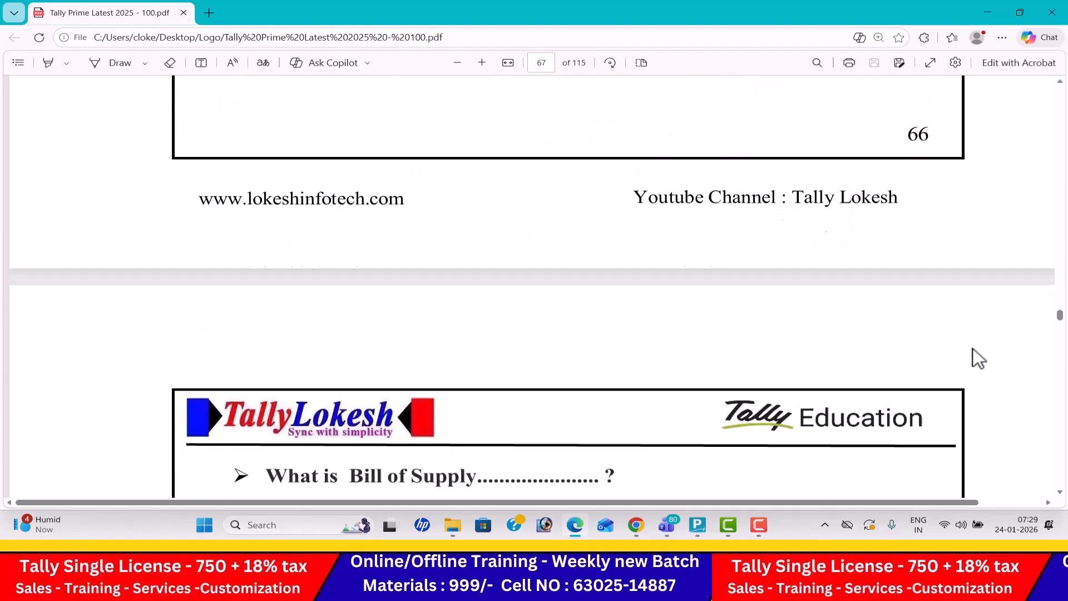
{"action": "scroll", "coordinate": [973, 359], "scroll_direction": "down", "scroll_amount": 10}
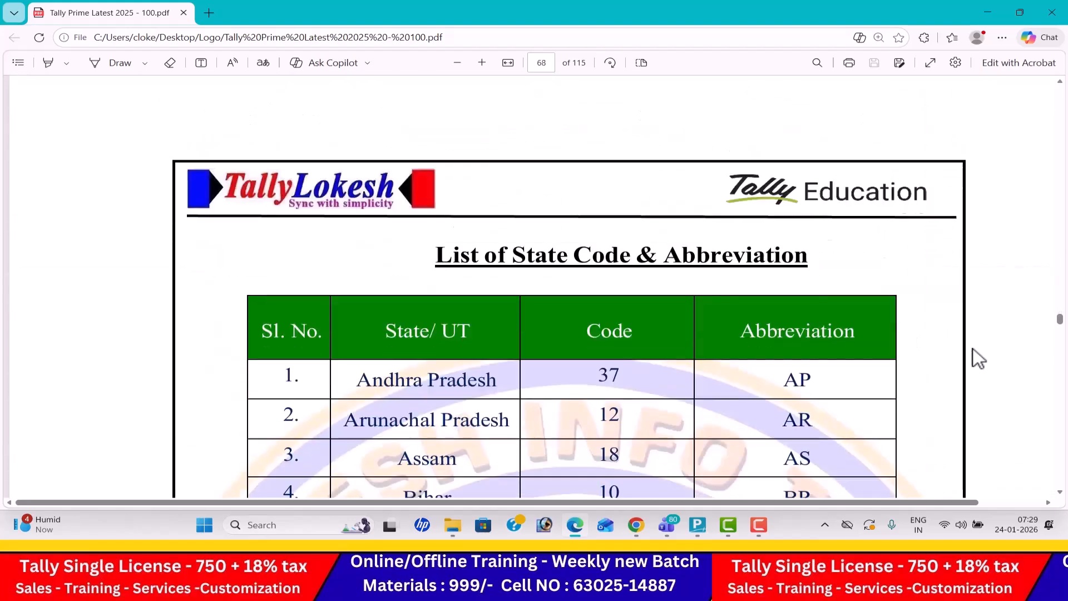
{"action": "scroll", "coordinate": [973, 349], "scroll_direction": "down", "scroll_amount": 4}
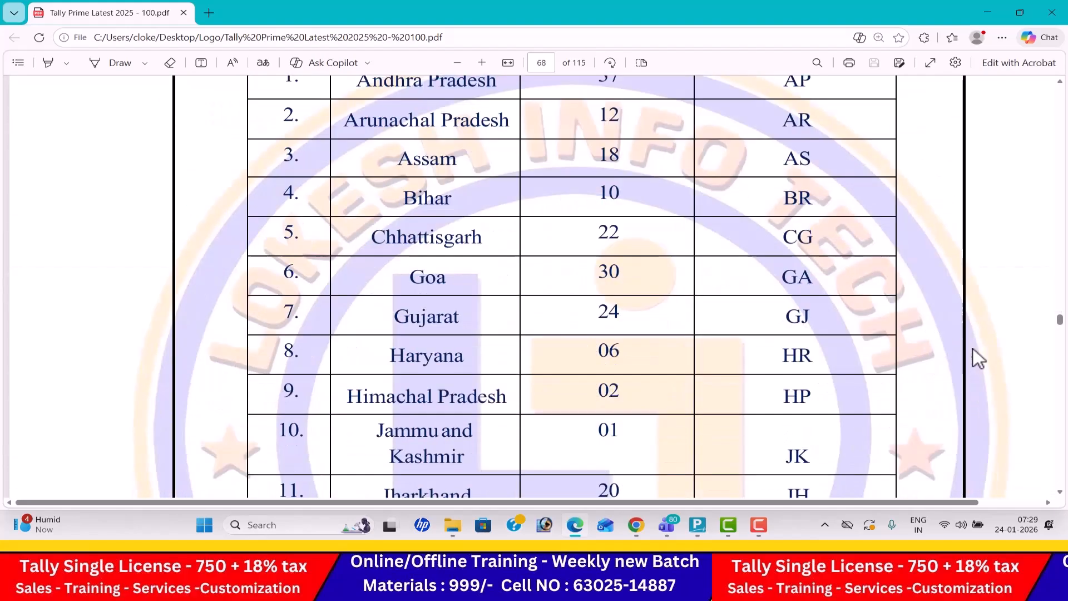
{"action": "scroll", "coordinate": [973, 349], "scroll_direction": "down", "scroll_amount": 15}
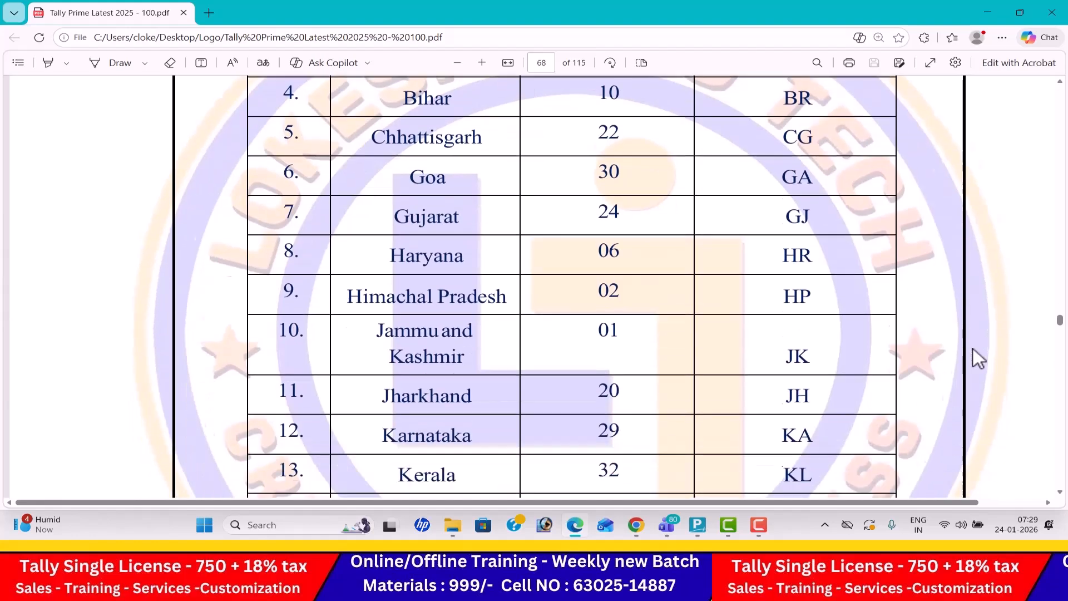
- Examine the prescribed GST return forms from GSTR-1 to GSTR-10 and the table of important GST abbreviations
{"action": "scroll", "coordinate": [973, 351], "scroll_direction": "down", "scroll_amount": 20}
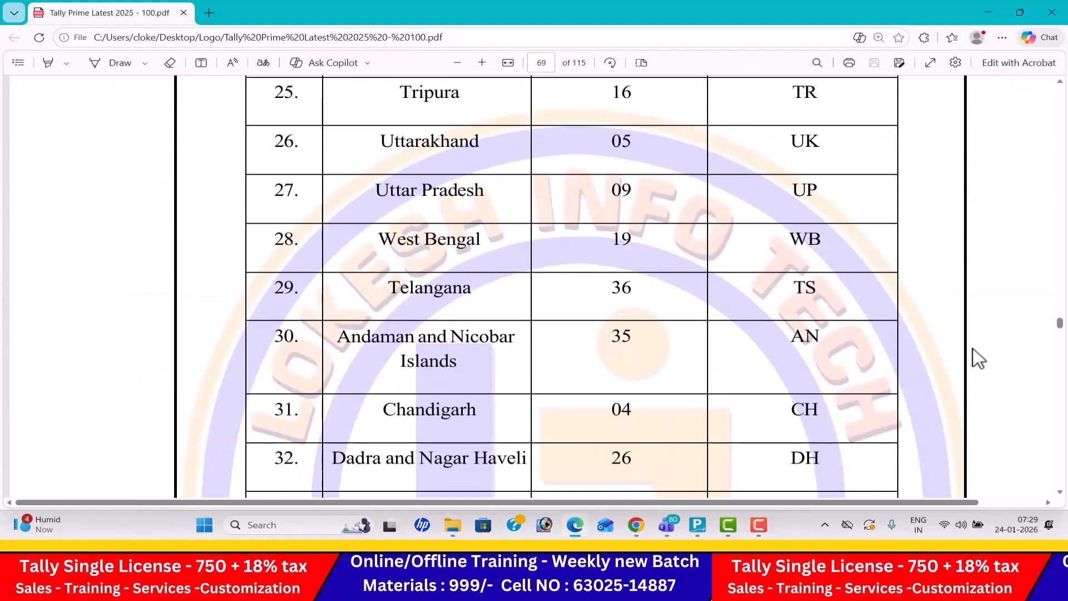
{"action": "scroll", "coordinate": [973, 348], "scroll_direction": "down", "scroll_amount": 8}
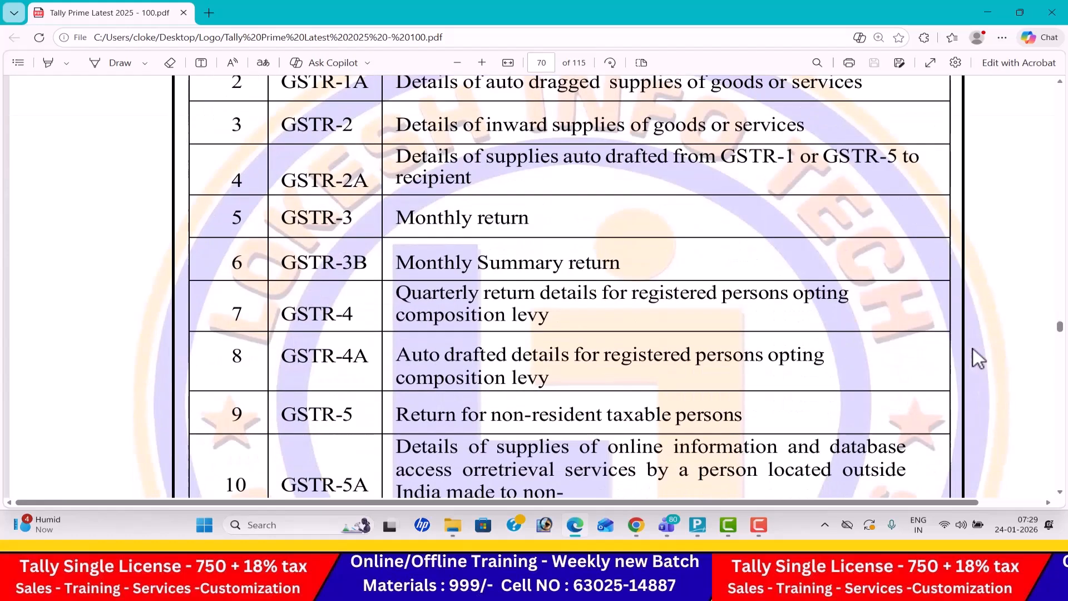
{"action": "scroll", "coordinate": [973, 348], "scroll_direction": "up", "scroll_amount": 3}
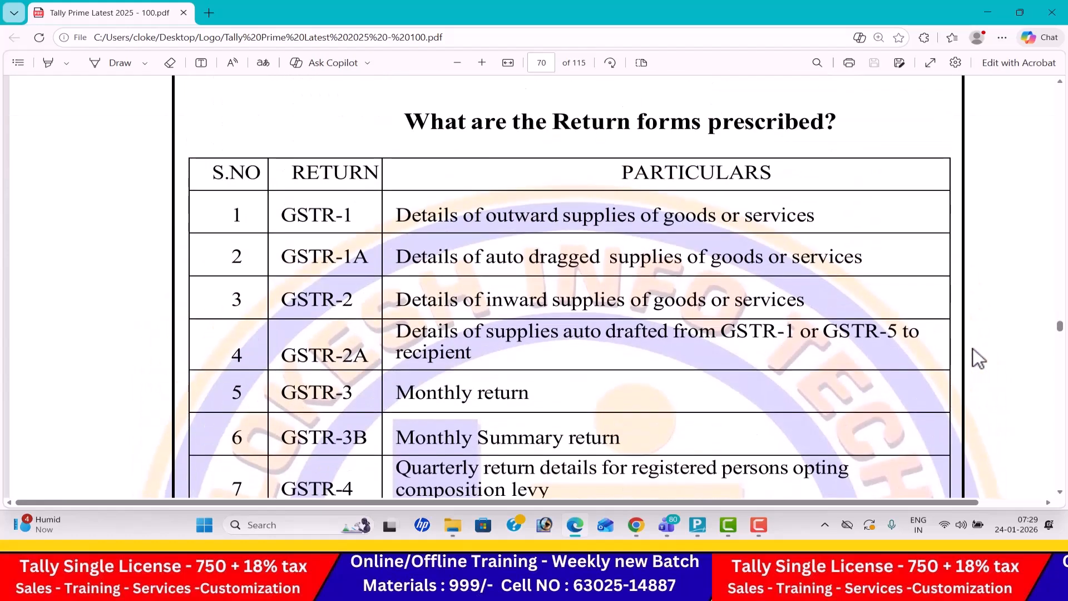
{"action": "scroll", "coordinate": [974, 348], "scroll_direction": "down", "scroll_amount": 9}
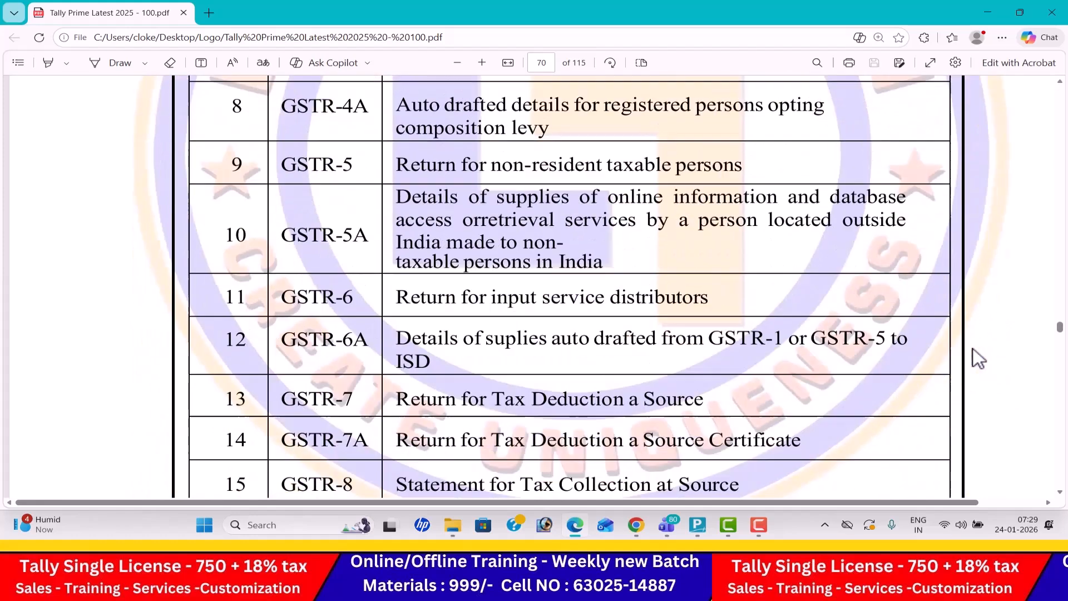
{"action": "scroll", "coordinate": [973, 348], "scroll_direction": "down", "scroll_amount": 13}
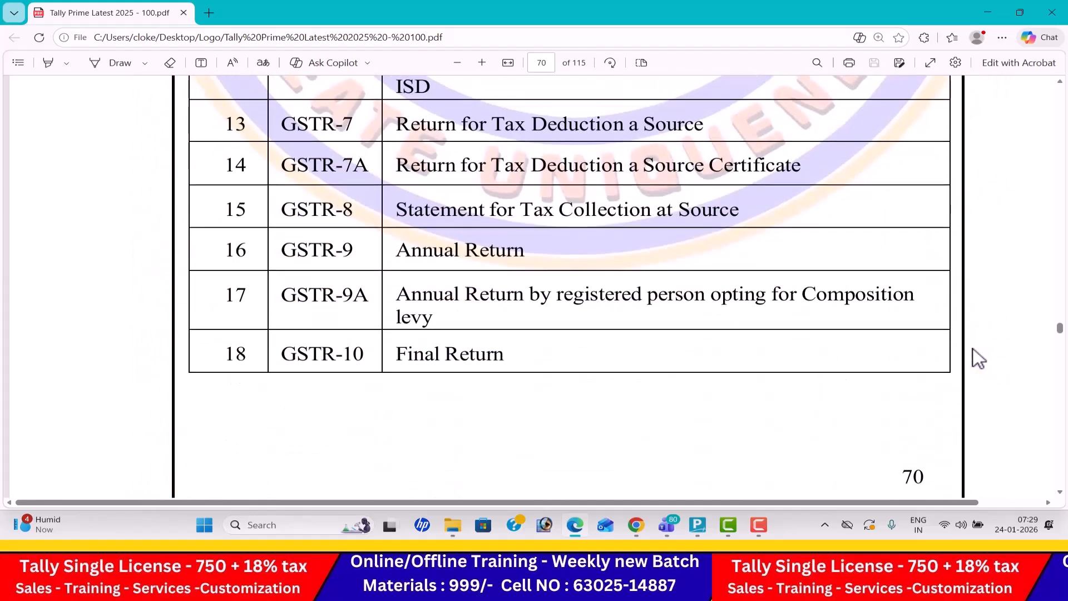
{"action": "scroll", "coordinate": [974, 350], "scroll_direction": "down", "scroll_amount": 9}
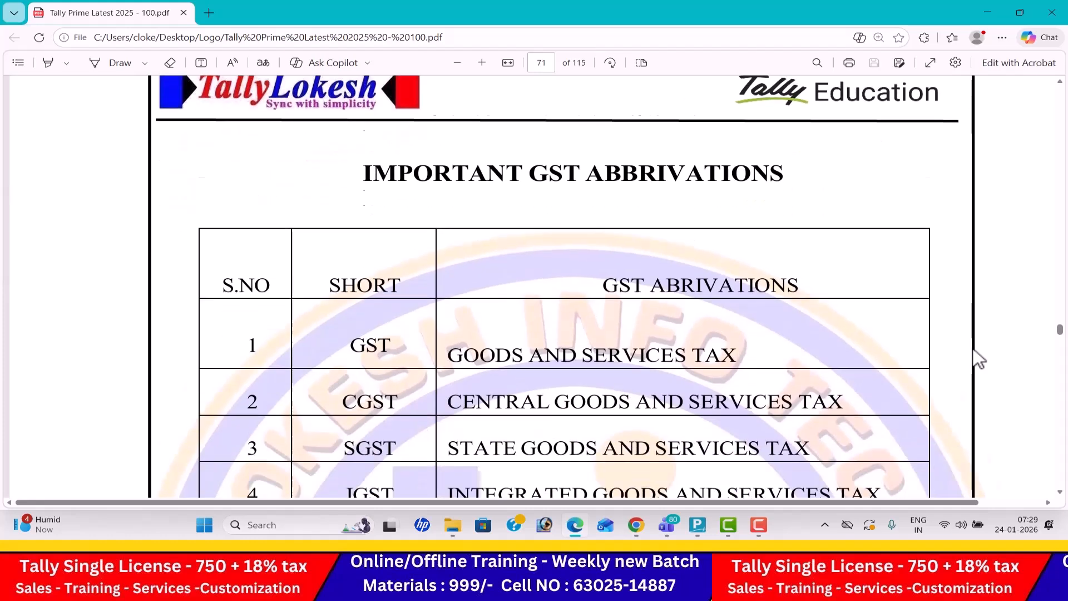
{"action": "scroll", "coordinate": [979, 359], "scroll_direction": "down", "scroll_amount": 5}
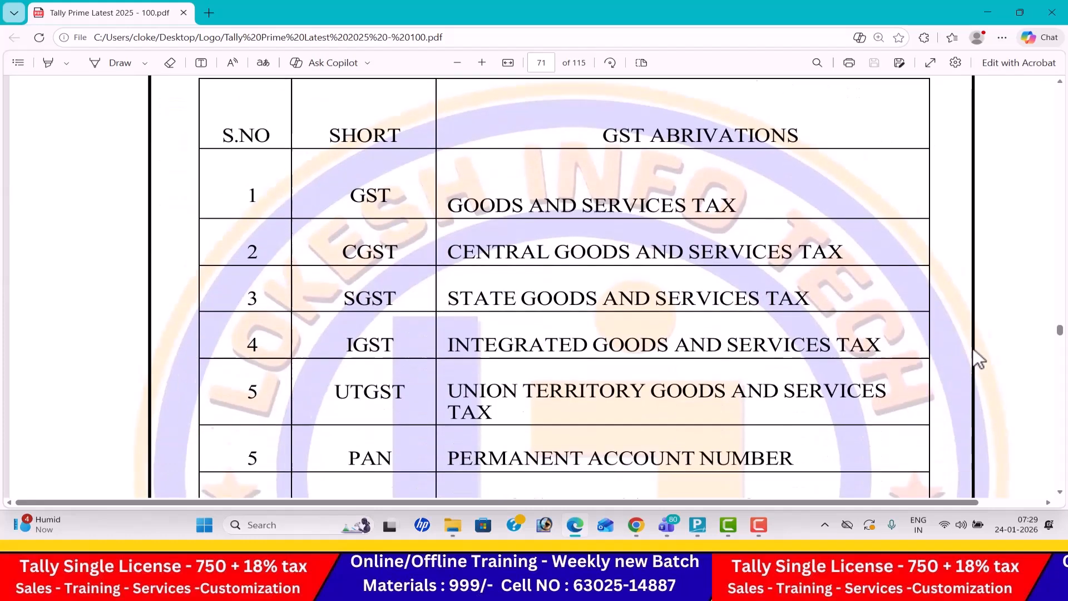
{"action": "scroll", "coordinate": [979, 359], "scroll_direction": "down", "scroll_amount": 5}
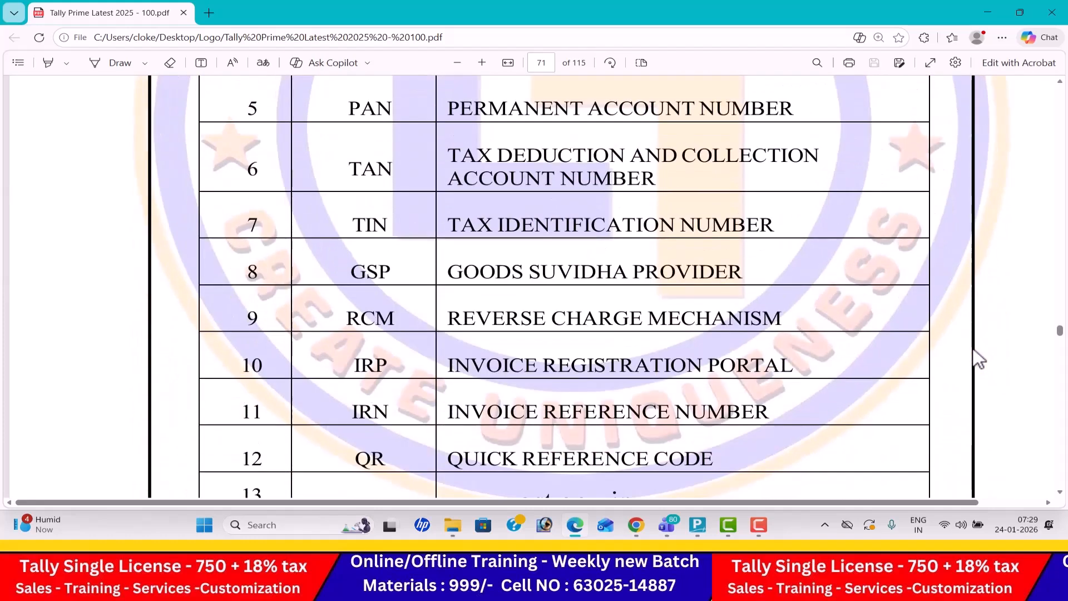
{"action": "scroll", "coordinate": [980, 359], "scroll_direction": "down", "scroll_amount": 4}
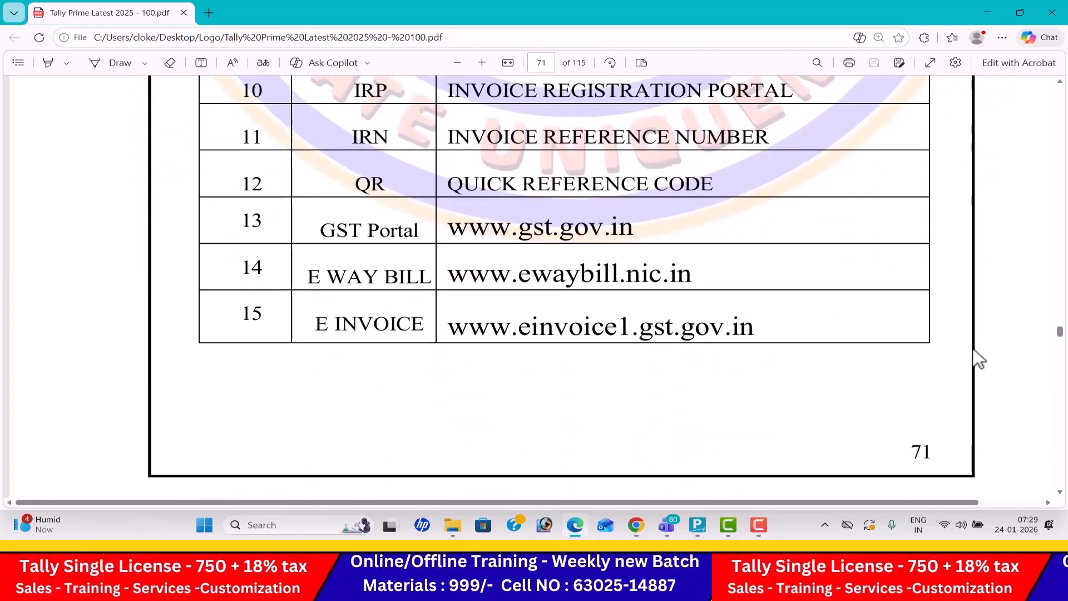
- Bring up Problem-1, KUNDANA SUPER MARKET, on page 73 of the PDF and zoom the page out one level
{"action": "scroll", "coordinate": [980, 359], "scroll_direction": "down", "scroll_amount": 10}
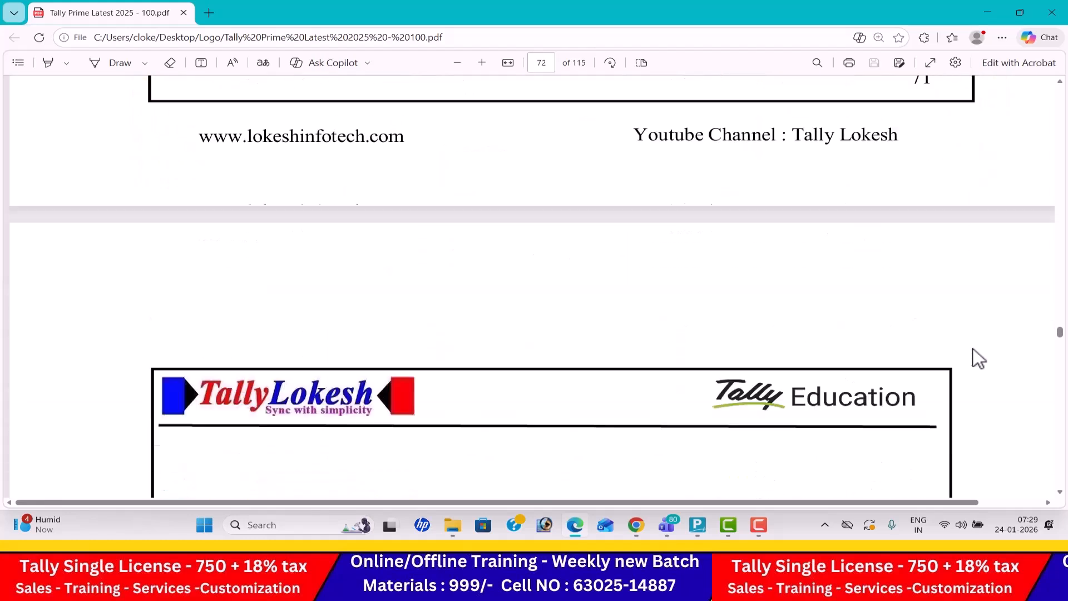
{"action": "scroll", "coordinate": [973, 348], "scroll_direction": "down", "scroll_amount": 15}
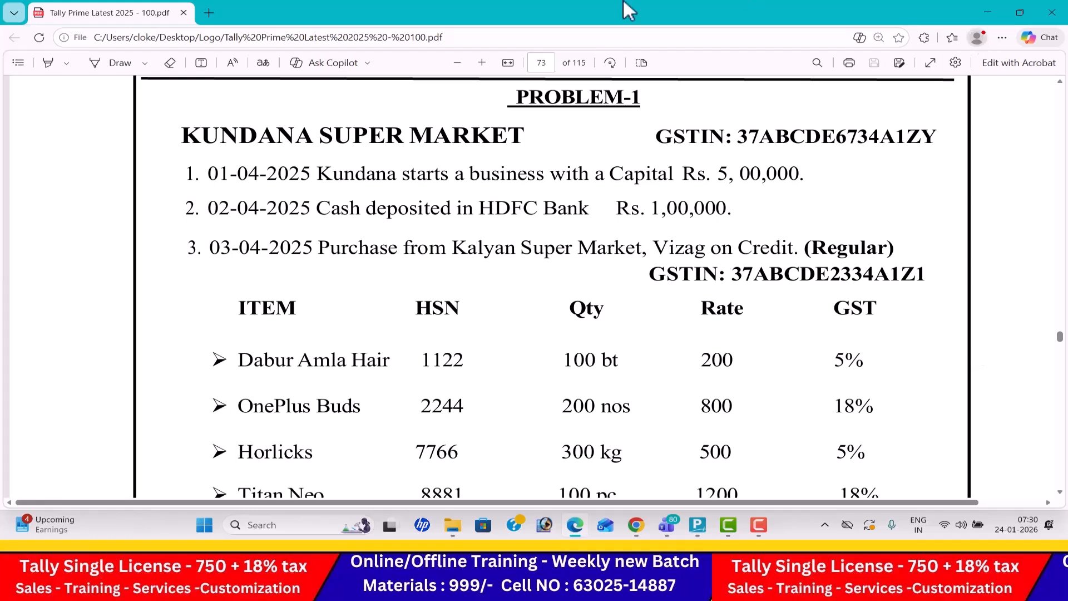
{"action": "left_click", "coordinate": [456, 63]}
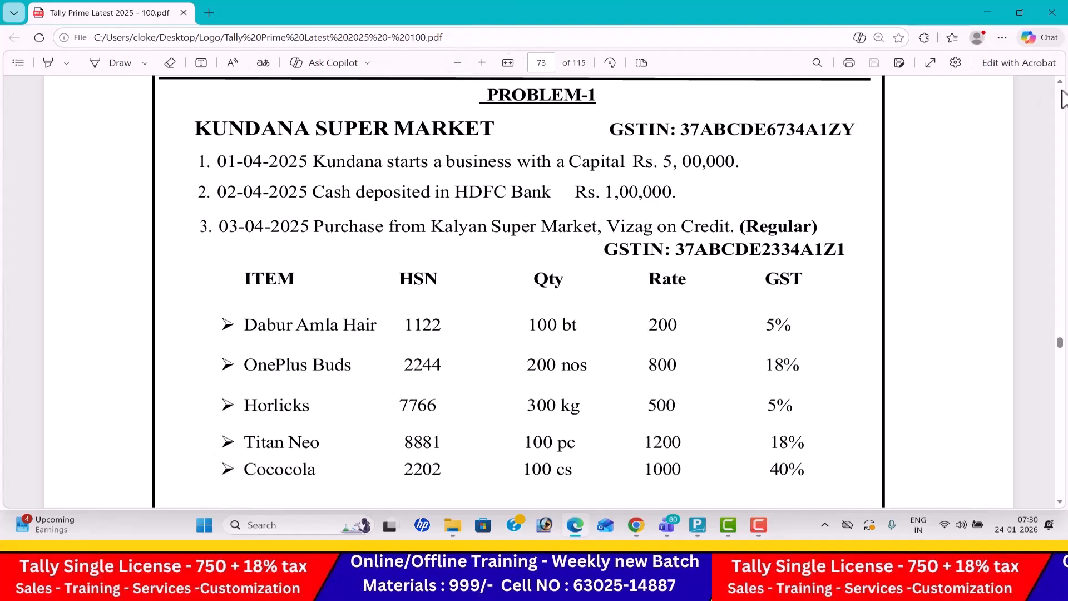
{"action": "scroll", "coordinate": [1060, 84], "scroll_direction": "up", "scroll_amount": 2}
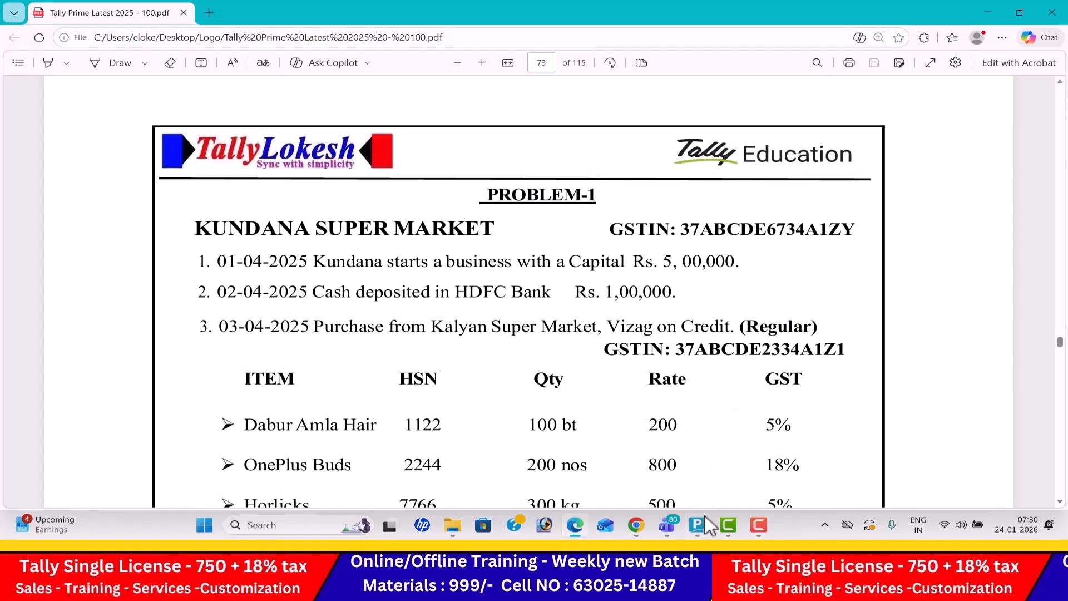
- Switch to TallyPrime and open the form for creating a new company
{"action": "left_click", "coordinate": [705, 520]}
{"action": "key", "text": "Up"}
{"action": "key", "text": "Up"}
{"action": "key", "text": "Up"}
{"action": "key", "text": "Up"}
{"action": "key", "text": "Up"}
{"action": "key", "text": "Up"}
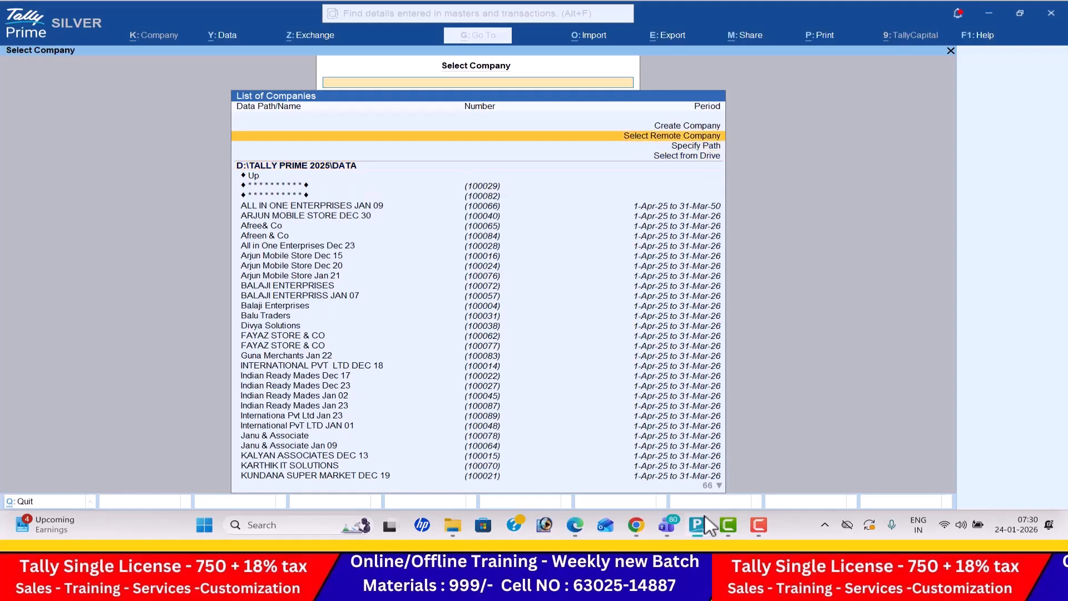
{"action": "key", "text": "Return"}
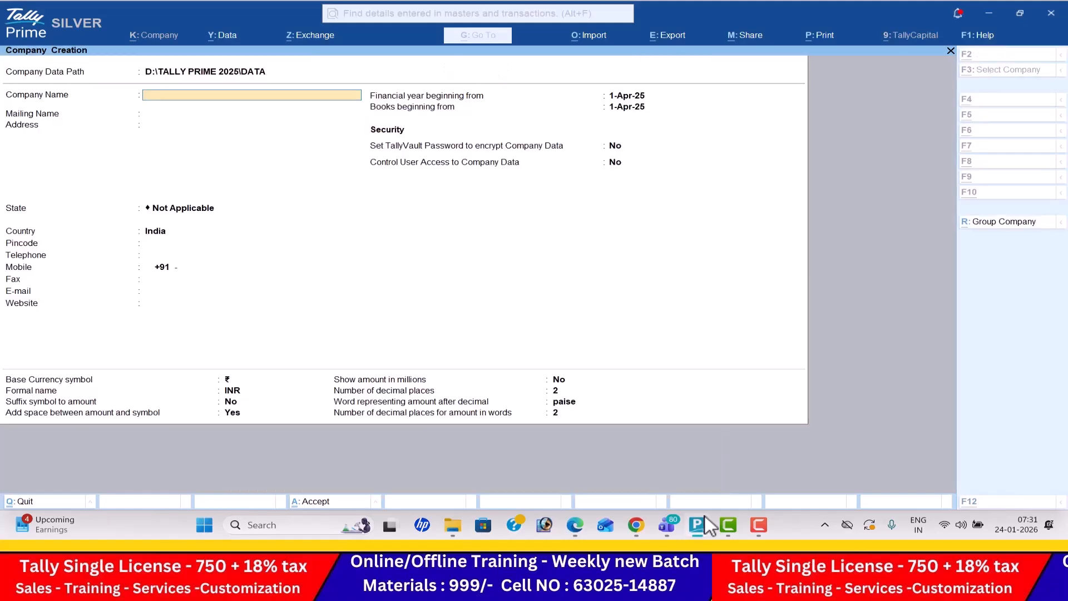
- Copy the business name from Problem-1 in the PDF and name the new company KUNDANA SUPER MARKET Jan 31, keeping the same mailing name
{"action": "left_click", "coordinate": [706, 517]}
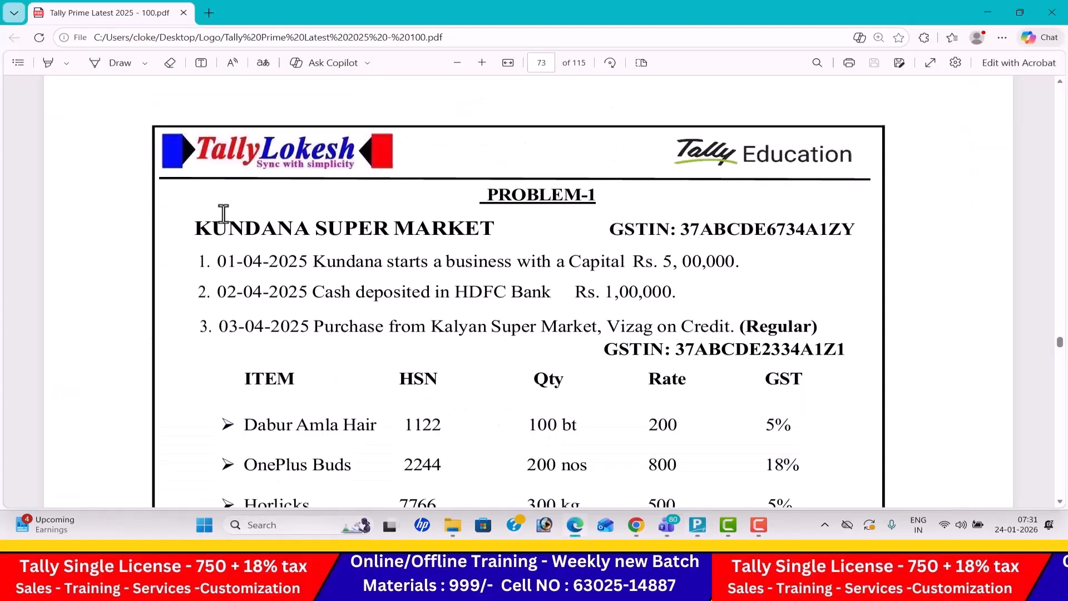
{"action": "left_click_drag", "start_coordinate": [192, 228], "coordinate": [527, 229]}
{"action": "key", "text": "ctrl+c"}
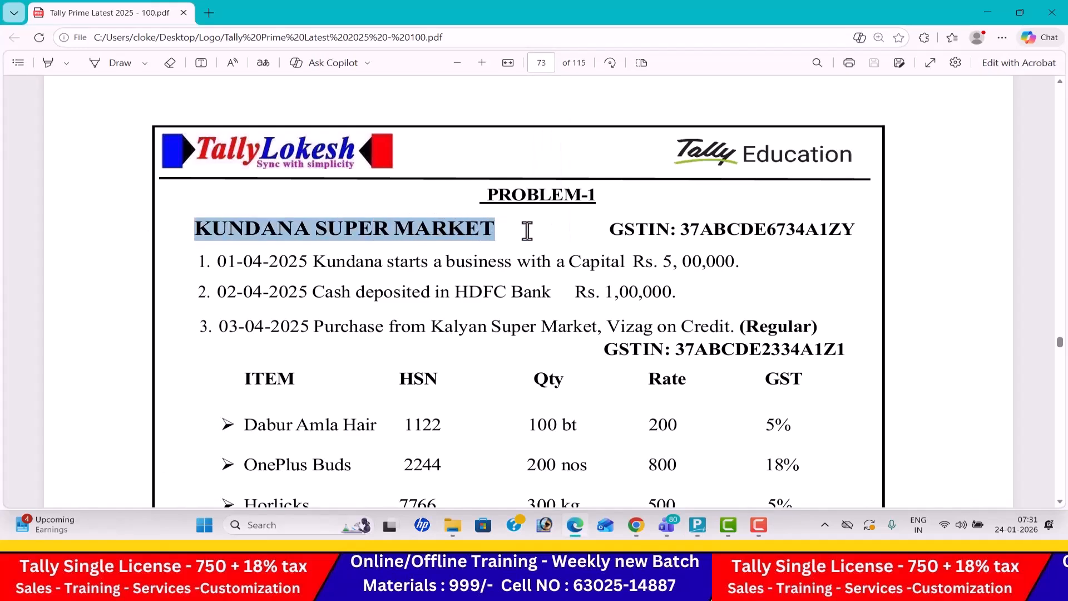
{"action": "key", "text": "alt+Tab"}
{"action": "key", "text": "ctrl+v"}
{"action": "type", "text": "Jan"}
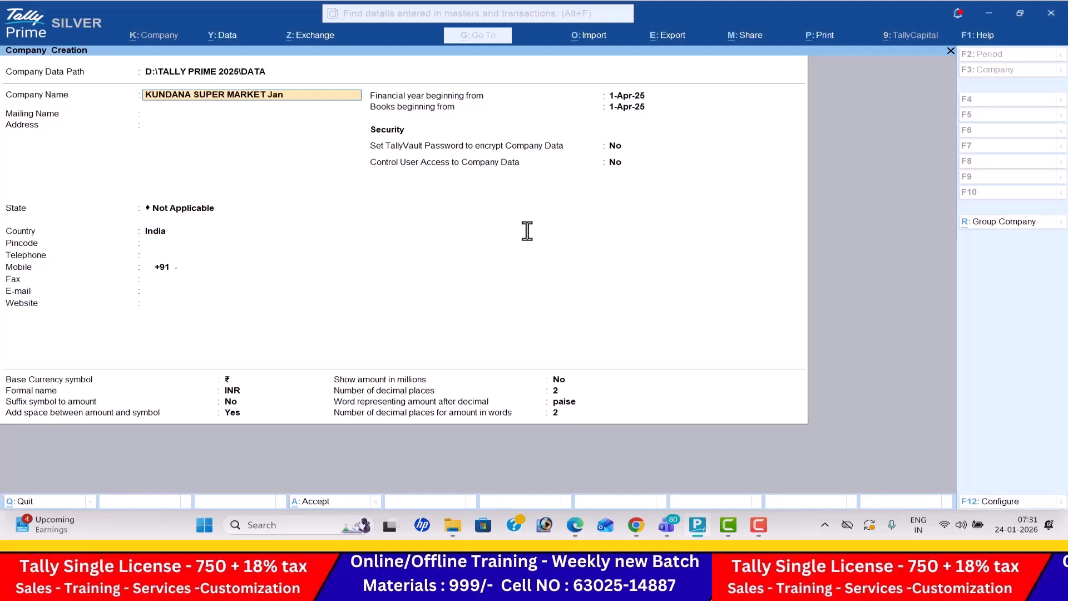
{"action": "type", "text": " 31"}
{"action": "key", "text": "Return"}
{"action": "key", "text": "Return"}
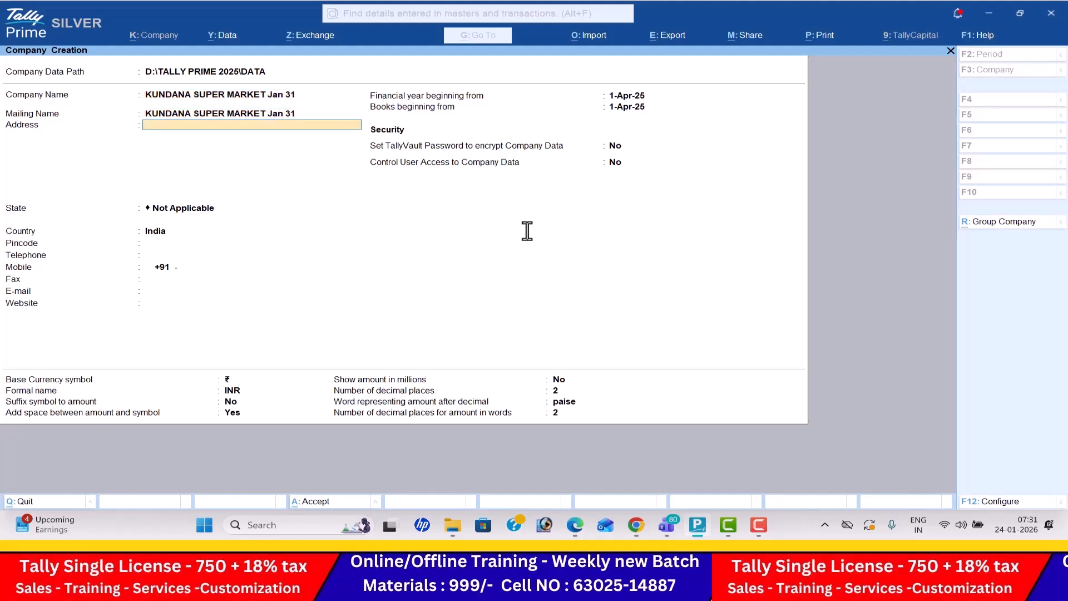
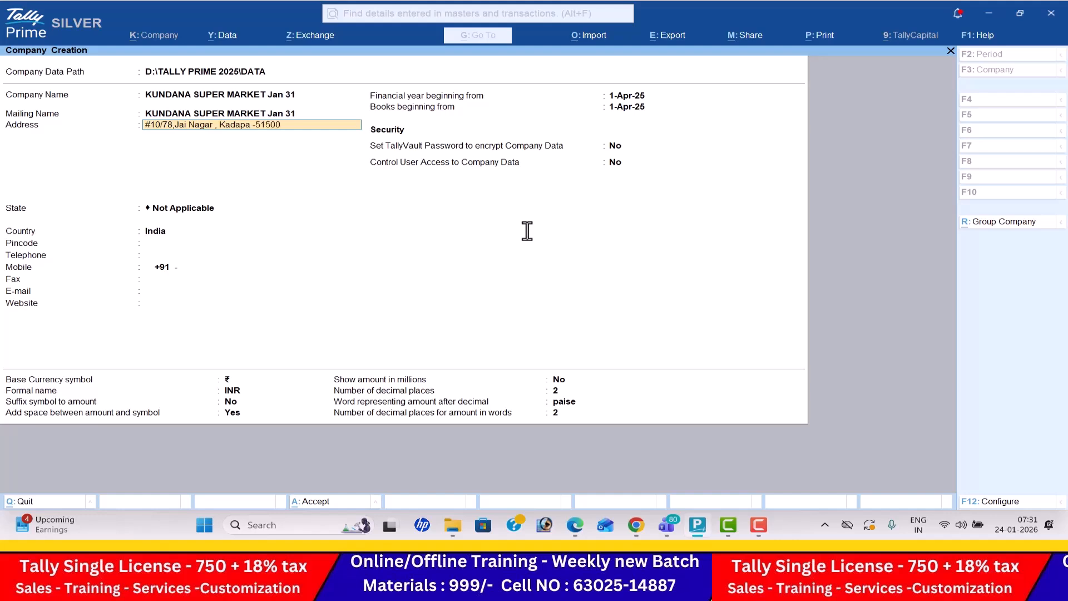
- Enter the company's street address and set its state to Andhra Pradesh
{"action": "key", "text": "Return"}
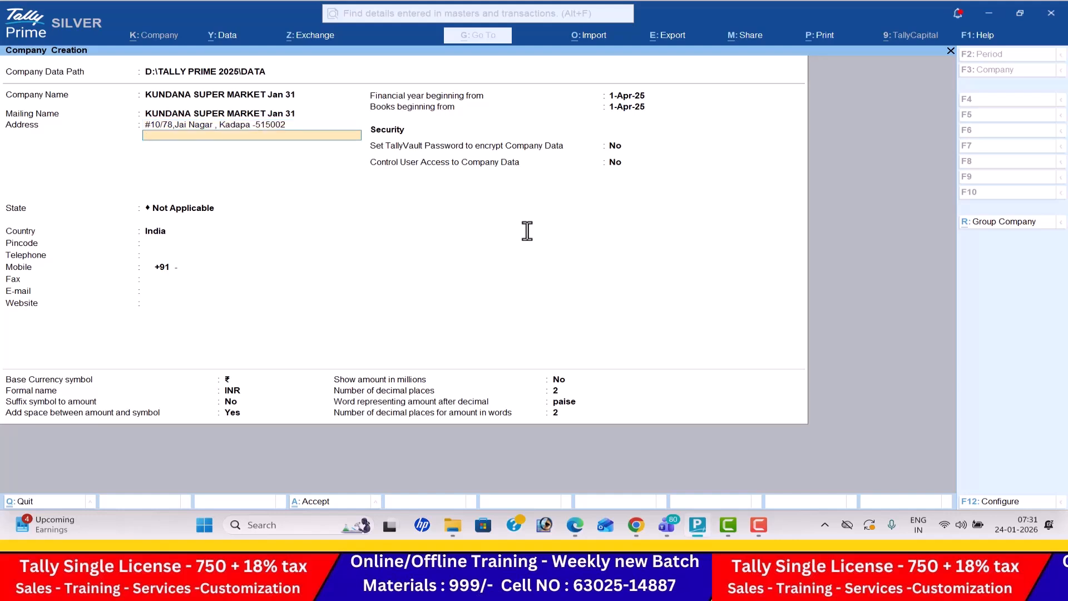
{"action": "key", "text": "Return"}
{"action": "key", "text": "Down"}
{"action": "key", "text": "Down"}
{"action": "key", "text": "Return"}
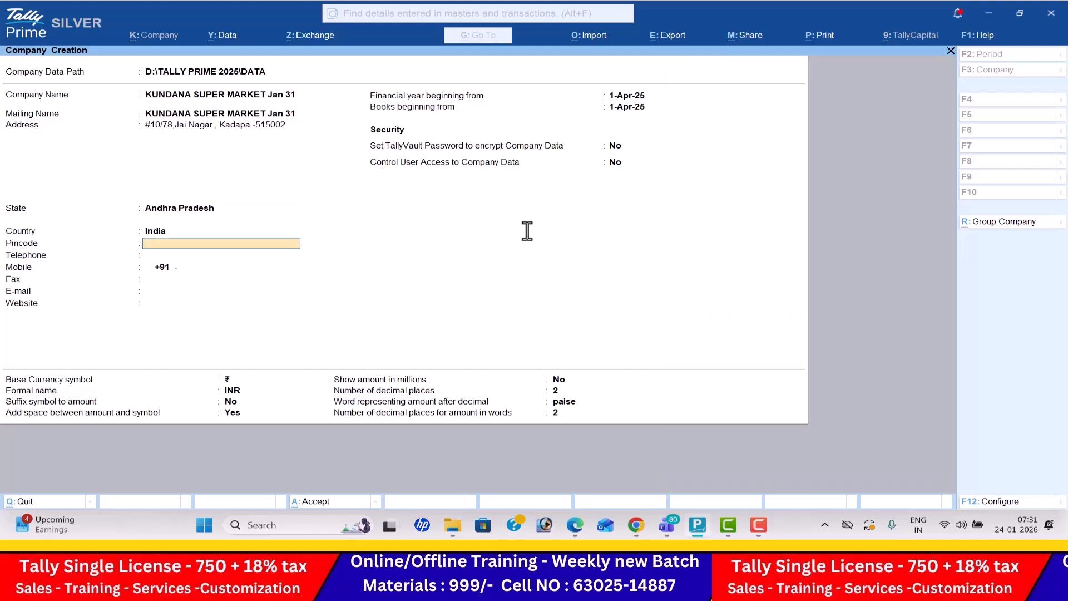
- Fill in the company's pincode and telephone number
{"action": "type", "text": "505"}
{"action": "key", "text": "BackSpace"}
{"action": "key", "text": "BackSpace"}
{"action": "key", "text": "BackSpace"}
{"action": "type", "text": "516002"}
{"action": "key", "text": "Return"}
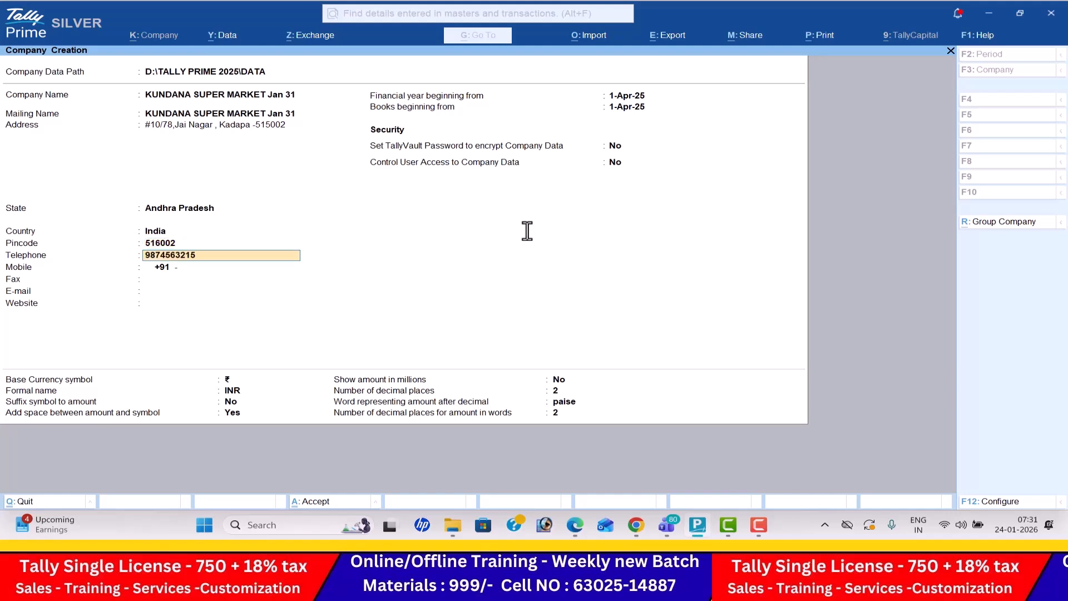
- Fill in the company's mobile number and fax number
{"action": "key", "text": "Return"}
{"action": "key", "text": "Return"}
{"action": "type", "text": "54855"}
{"action": "key", "text": "Return"}
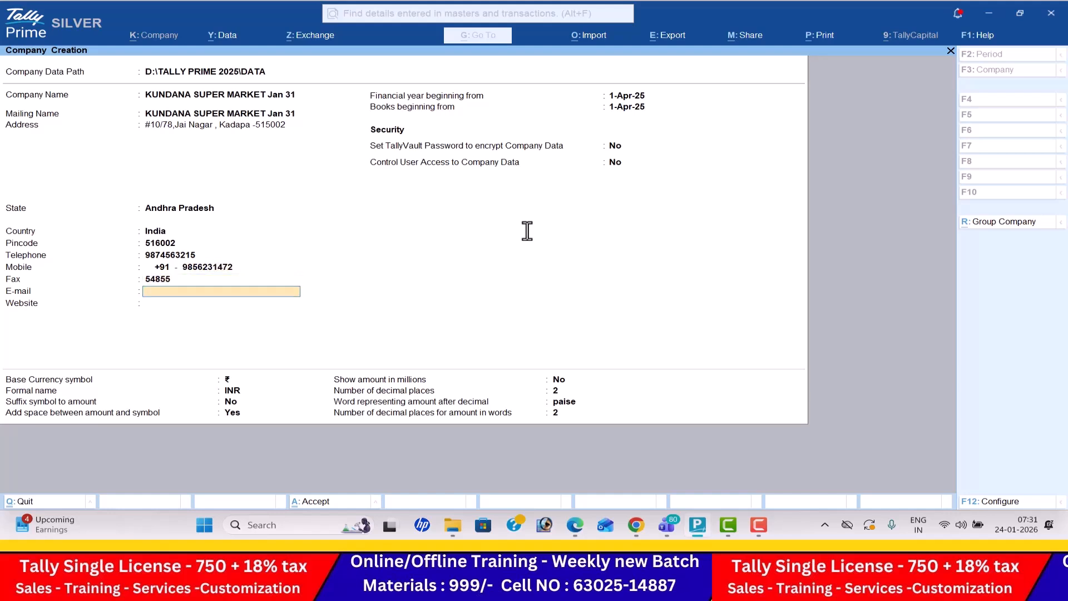
{"action": "type", "text": "K"}
{"action": "key", "text": "BackSpace"}
{"action": "key", "text": "Return"}
{"action": "type", "text": "www.kundh"}
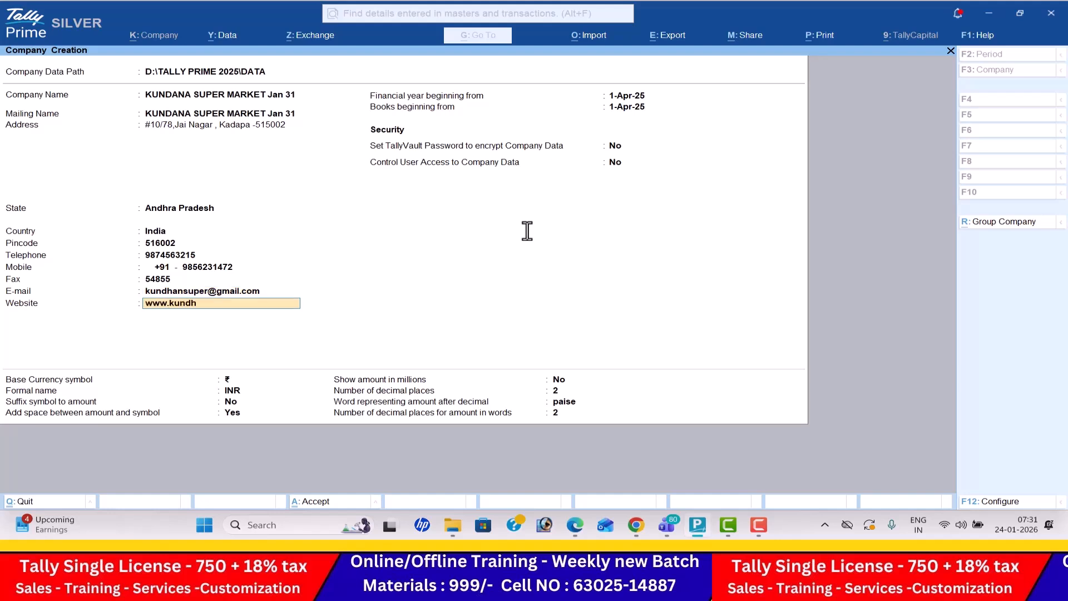
{"action": "type", "text": "ana"}
{"action": "type", "text": "sri.com"}
{"action": "key", "text": "Return"}
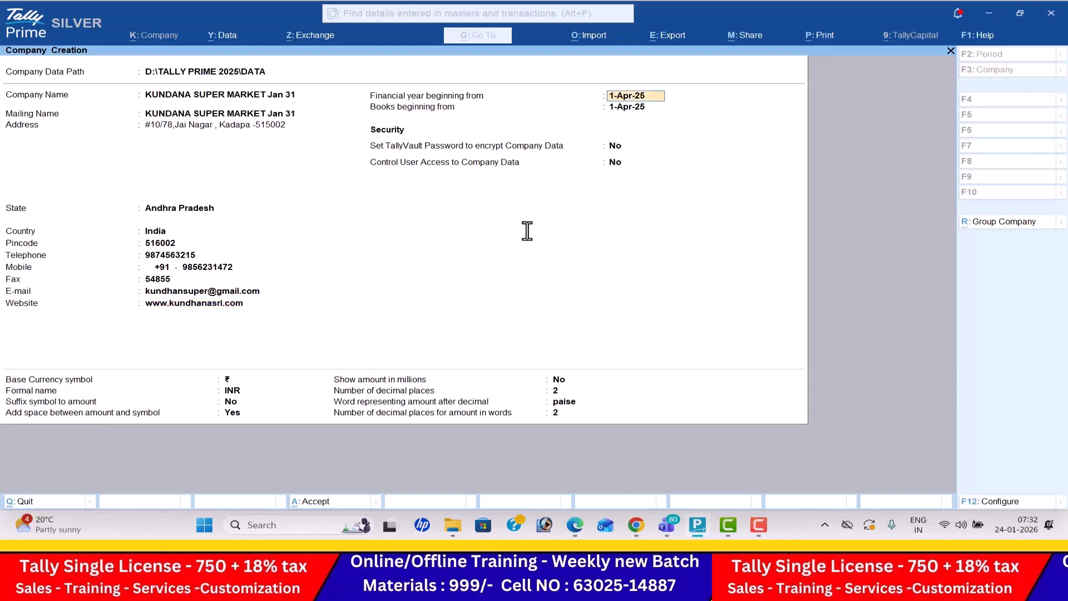
- Keep 1-Apr-25 as the financial year and books start with default security and currency settings, and create the company
{"action": "key", "text": "Return"}
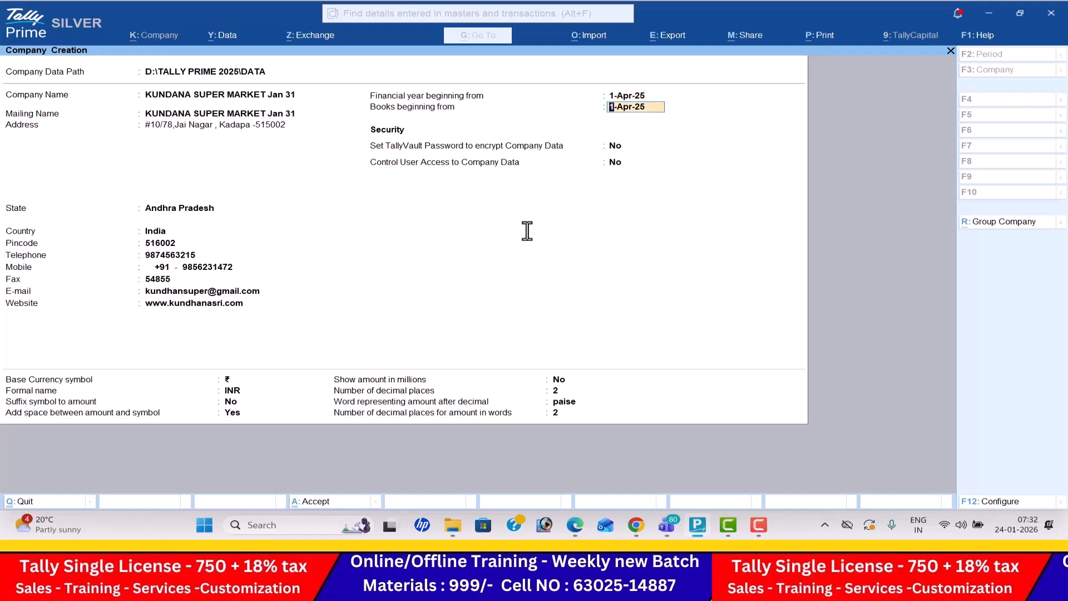
{"action": "key", "text": "Return"}
{"action": "key", "text": "Return"}
{"action": "key", "text": "Return"}
{"action": "key", "text": "Return"}
{"action": "key", "text": "Return"}
{"action": "key", "text": "Return"}
{"action": "key", "text": "Return"}
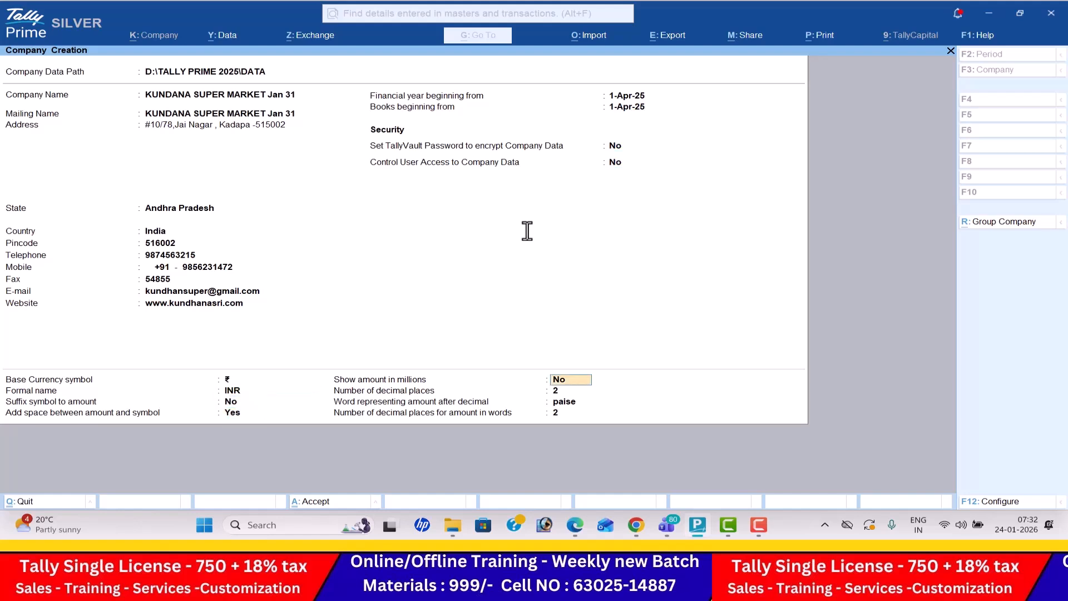
{"action": "key", "text": "Return"}
{"action": "key", "text": "Return"}
{"action": "key", "text": "Return"}
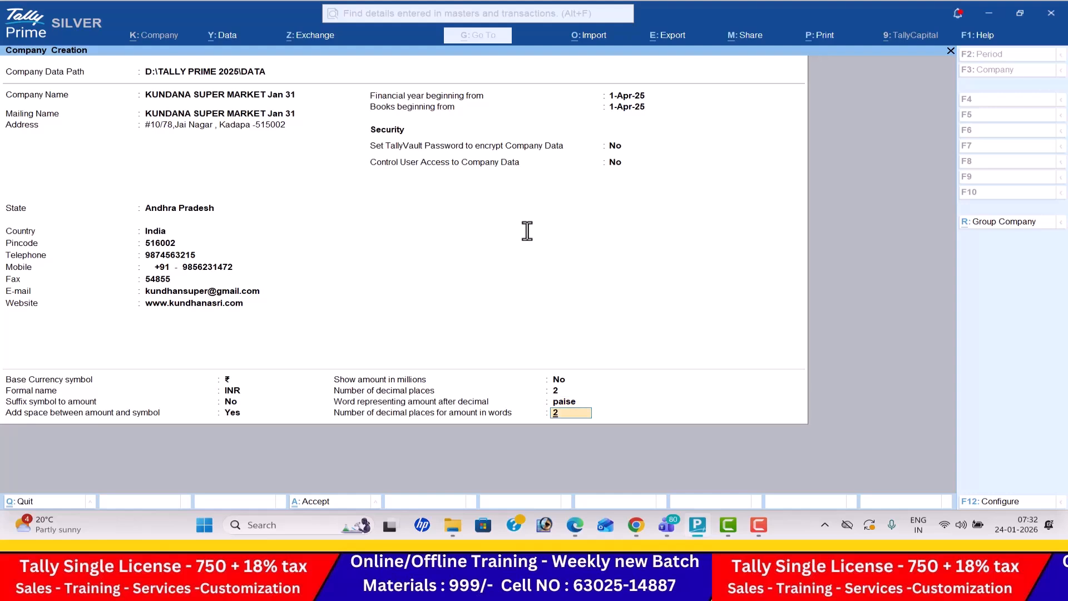
{"action": "key", "text": "Return"}
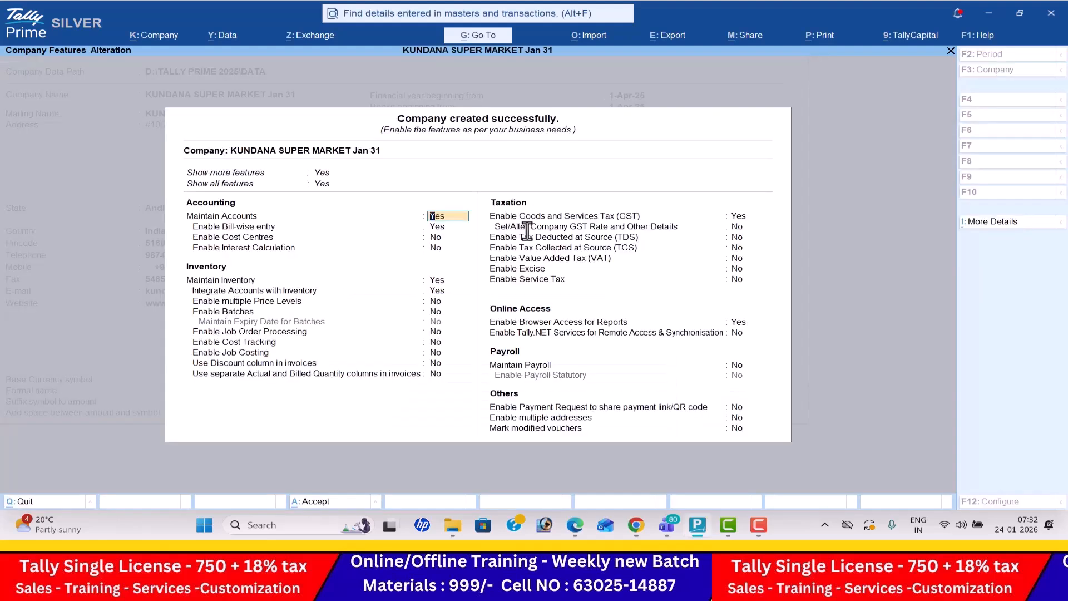
- Turn off bill-wise entry and keep the other accounting and inventory features at their defaults
{"action": "key", "text": "Return"}
{"action": "type", "text": "n"}
{"action": "key", "text": "Return"}
{"action": "key", "text": "Return"}
{"action": "key", "text": "Return"}
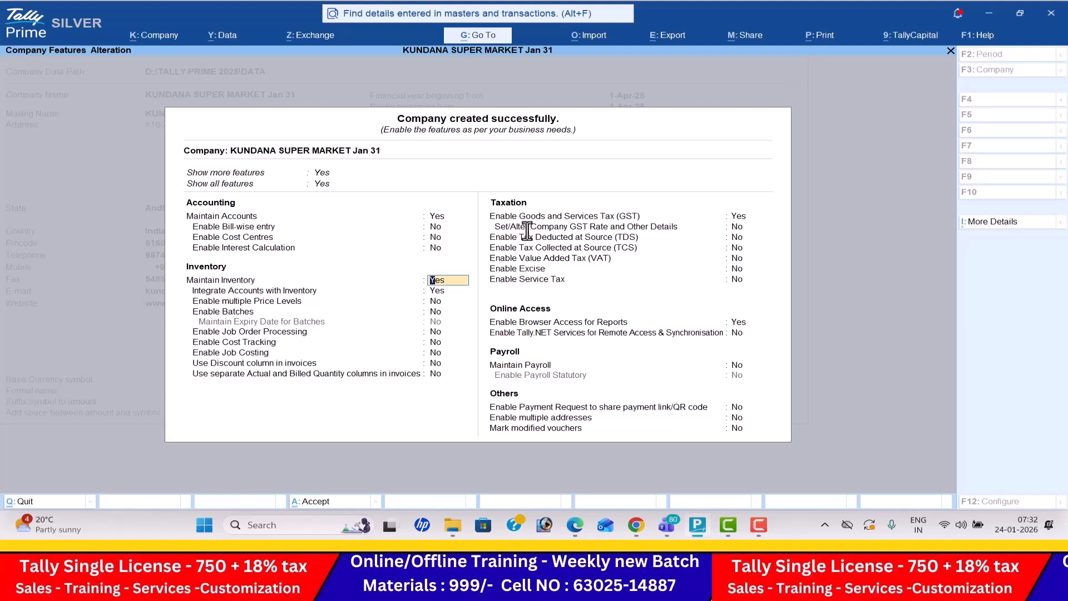
{"action": "key", "text": "Return"}
{"action": "key", "text": "Return"}
{"action": "key", "text": "Return"}
{"action": "key", "text": "Return"}
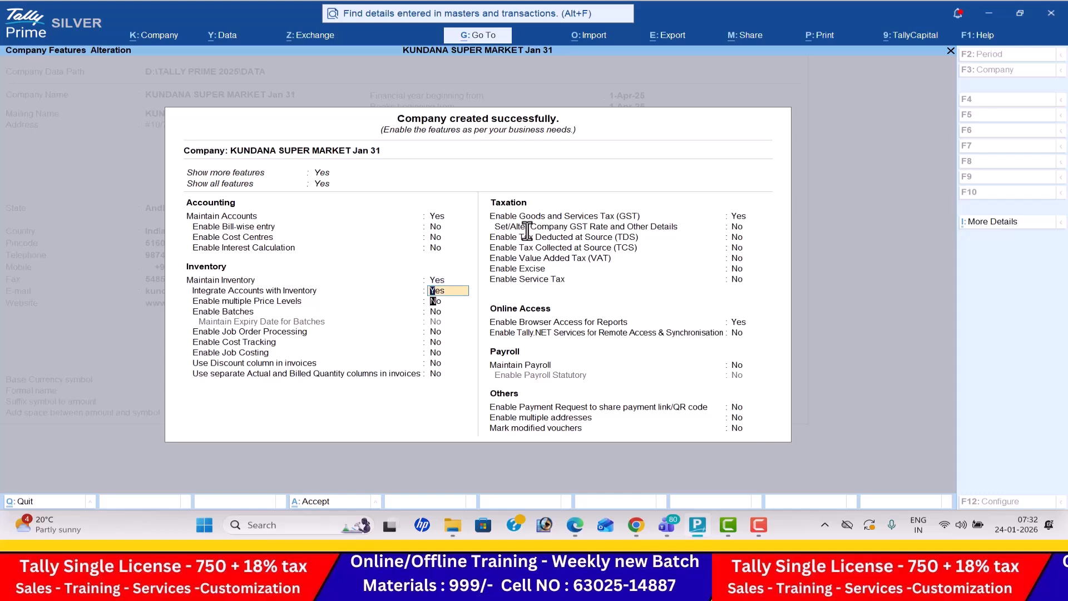
{"action": "key", "text": "Return"}
{"action": "key", "text": "Return"}
{"action": "key", "text": "Return"}
{"action": "key", "text": "Return"}
{"action": "key", "text": "Return"}
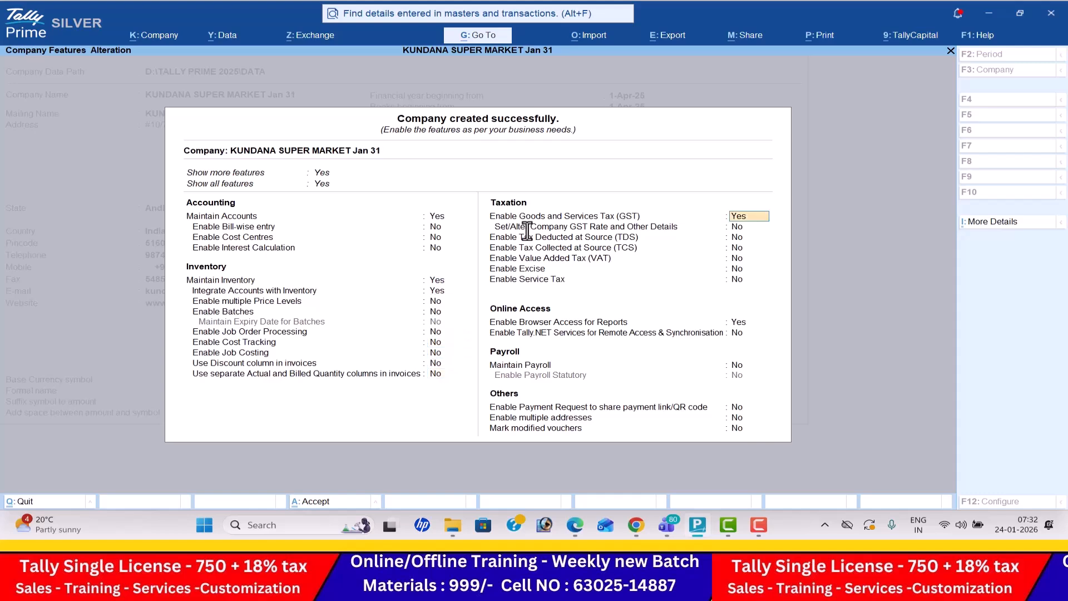
- Start the company's GST registration with Andhra Pradesh as the state and Regular as the registration type
{"action": "key", "text": "Return"}
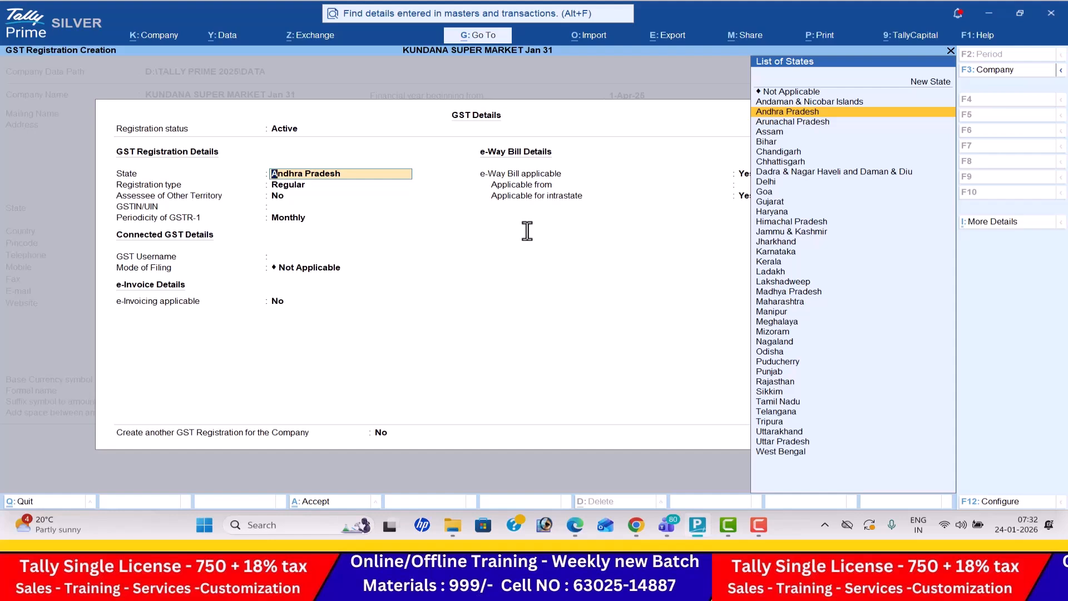
{"action": "key", "text": "Return"}
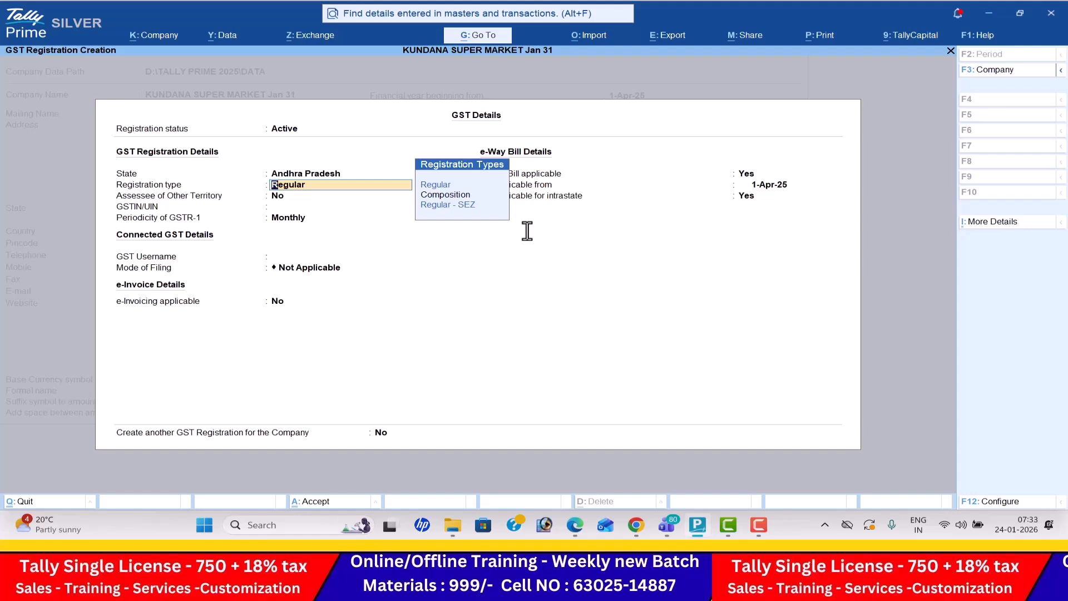
{"action": "key", "text": "Return"}
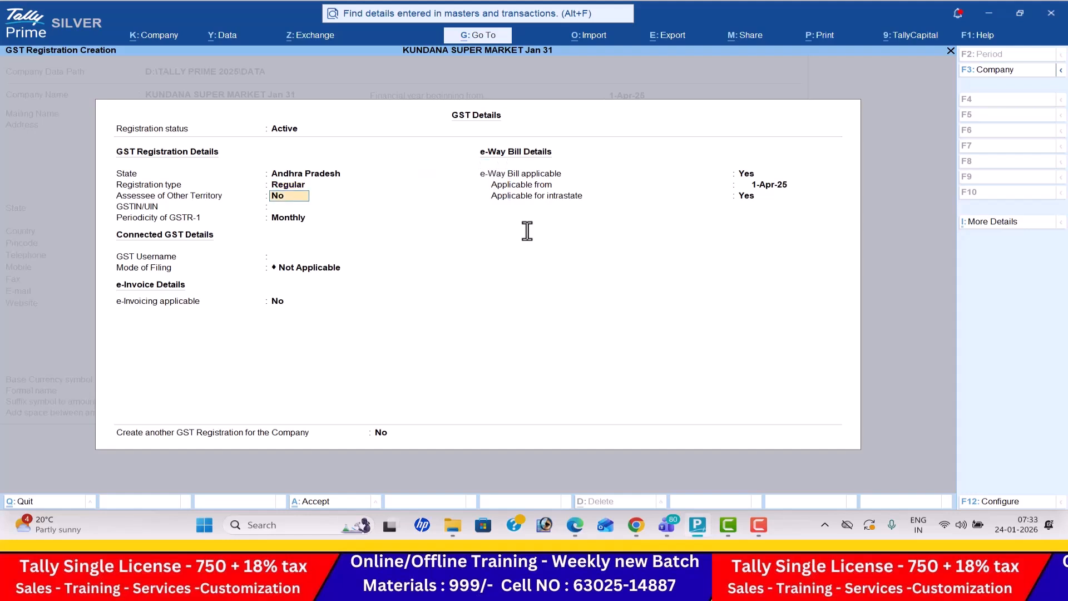
- Copy the business's GSTIN from Problem-1 in the PDF into the GSTIN/UIN field of the company's GST registration in TallyPrime
{"action": "key", "text": "alt+Tab"}
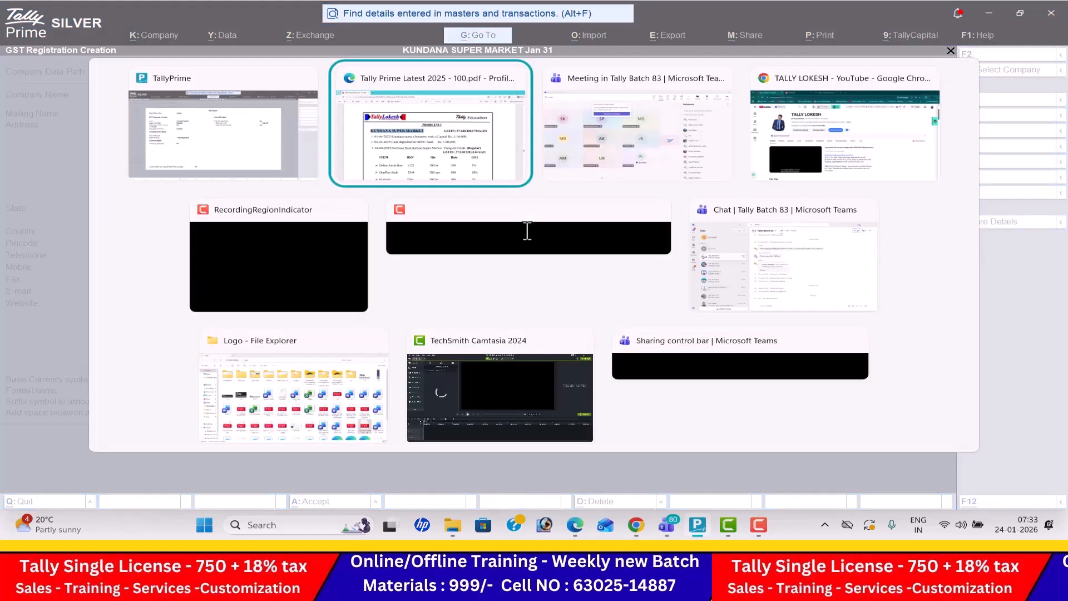
{"action": "left_click_drag", "start_coordinate": [681, 229], "coordinate": [850, 230]}
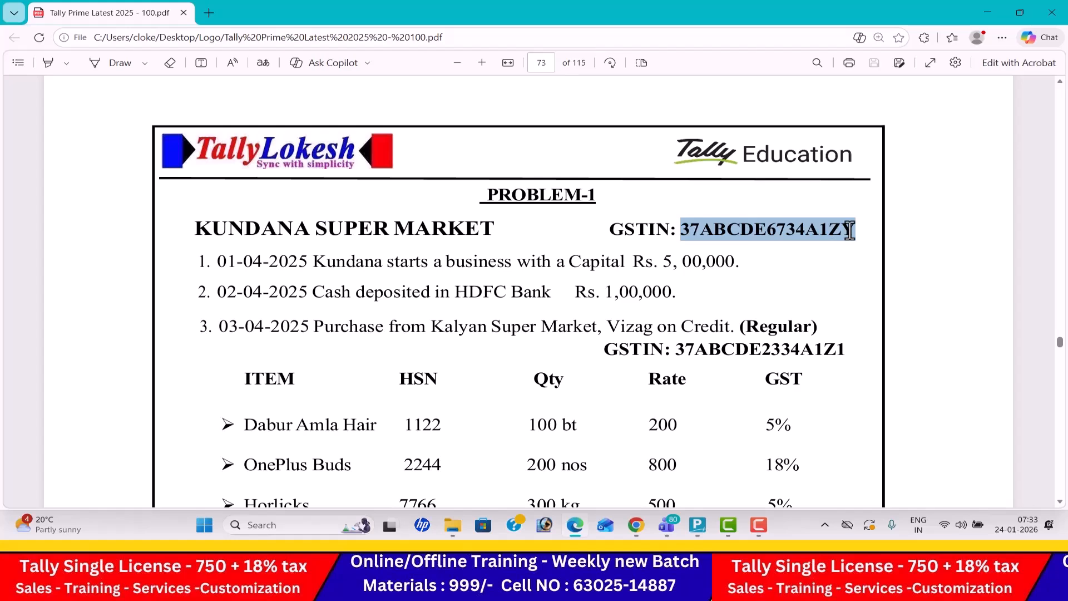
{"action": "key", "text": "ctrl+c"}
{"action": "key", "text": "alt+Tab"}
{"action": "key", "text": "ctrl+v"}
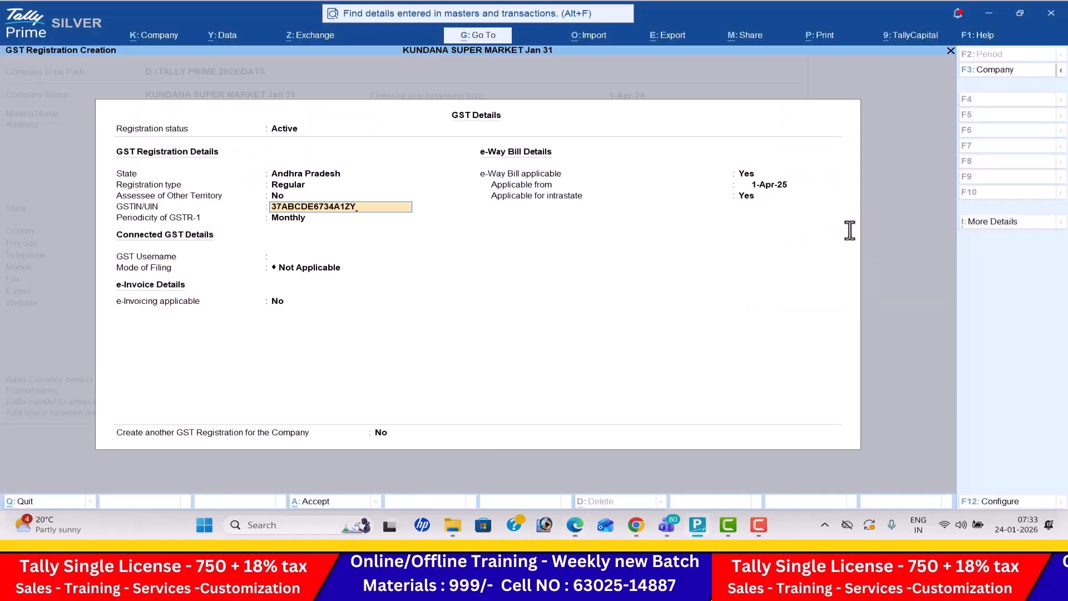
{"action": "key", "text": "Return"}
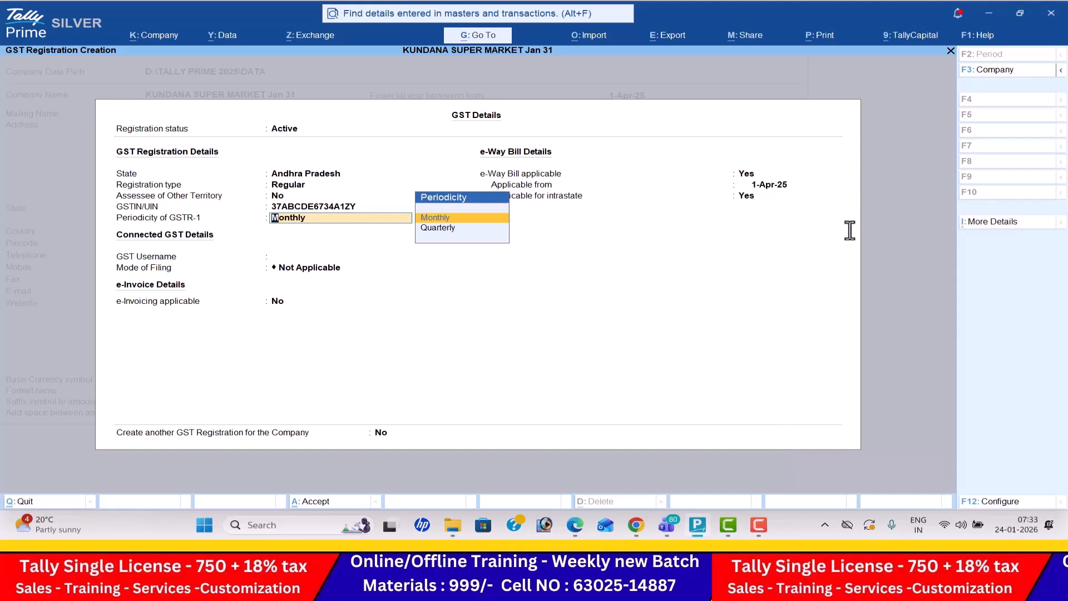
- Keep monthly GSTR-1 periodicity and e-Way Bill applicable from 1-Apr-25, including intrastate, and save the GST registration
{"action": "key", "text": "Return"}
{"action": "key", "text": "Return"}
{"action": "key", "text": "Return"}
{"action": "key", "text": "Return"}
{"action": "key", "text": "Return"}
{"action": "key", "text": "Return"}
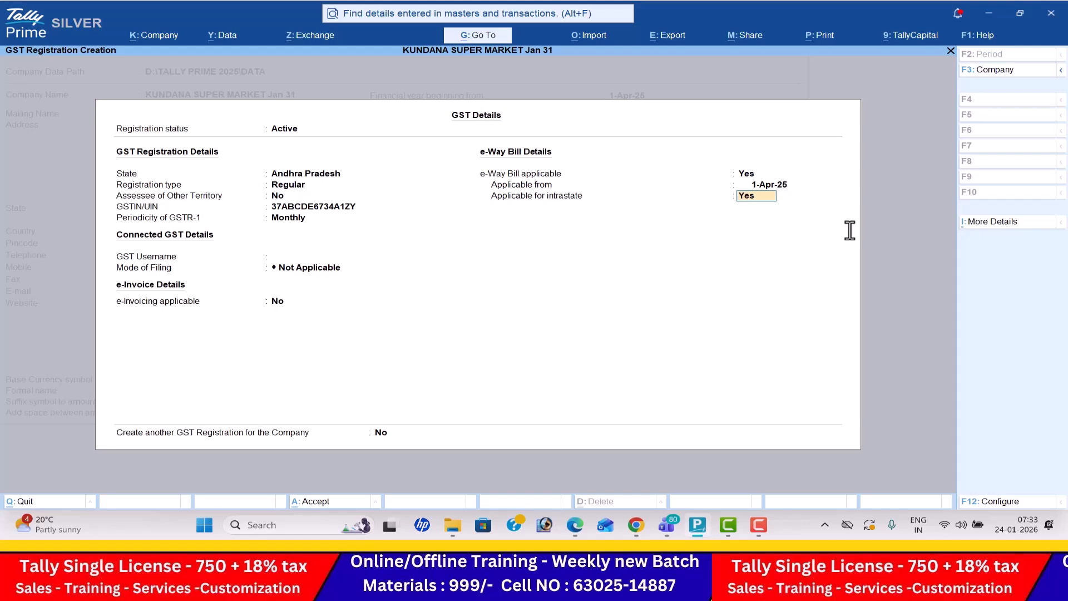
{"action": "key", "text": "Return"}
{"action": "key", "text": "Return"}
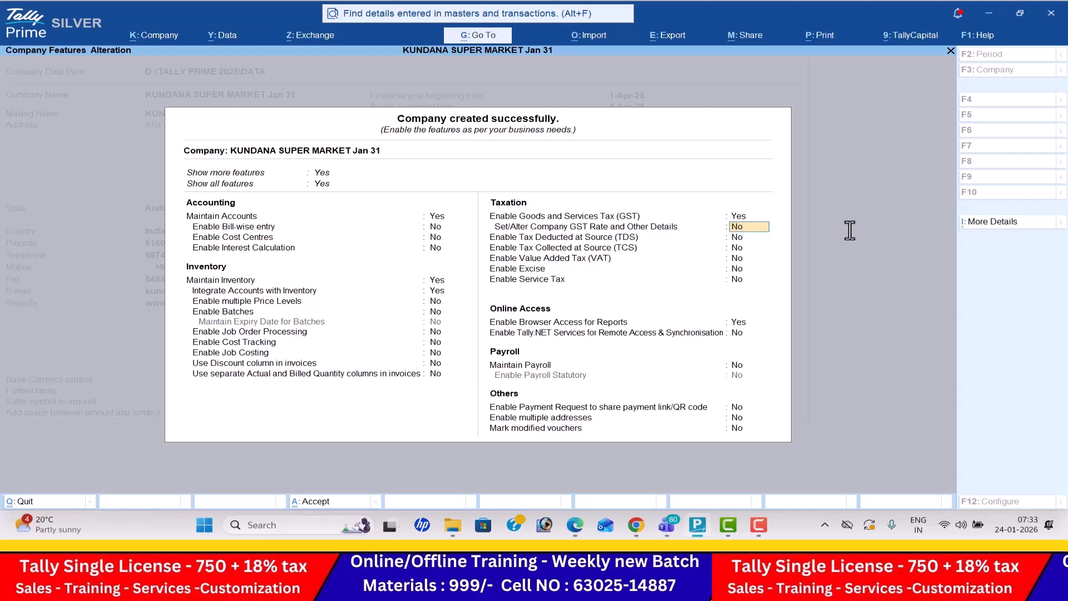
- Open the company's GST rate and other details and specify HSN/SAC code 985623
{"action": "type", "text": "y"}
{"action": "key", "text": "Return"}
{"action": "key", "text": "Down"}
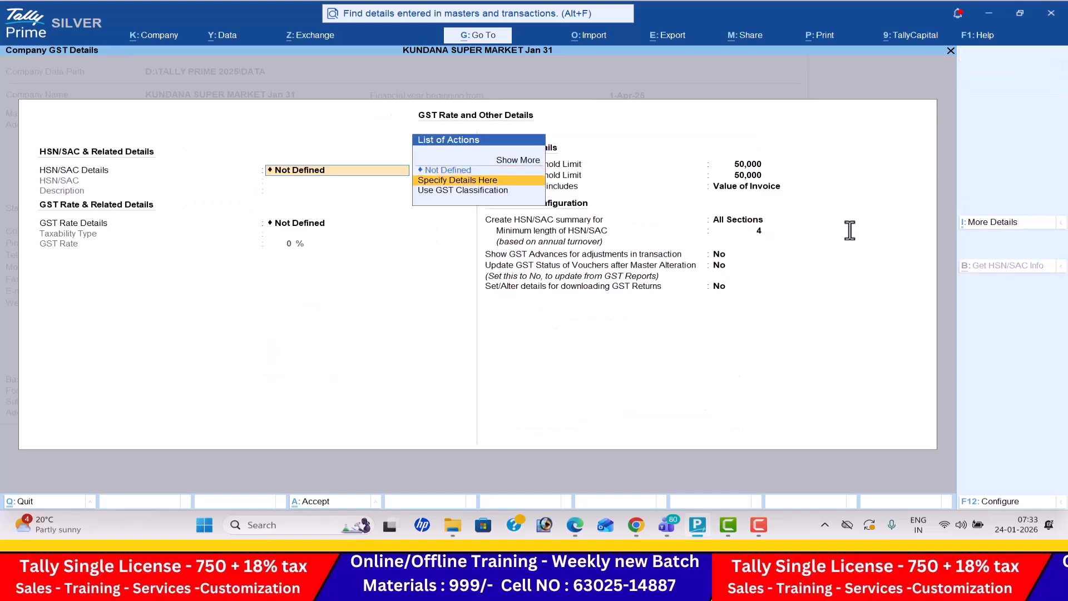
{"action": "key", "text": "Return"}
{"action": "type", "text": "9856"}
{"action": "key", "text": "Return"}
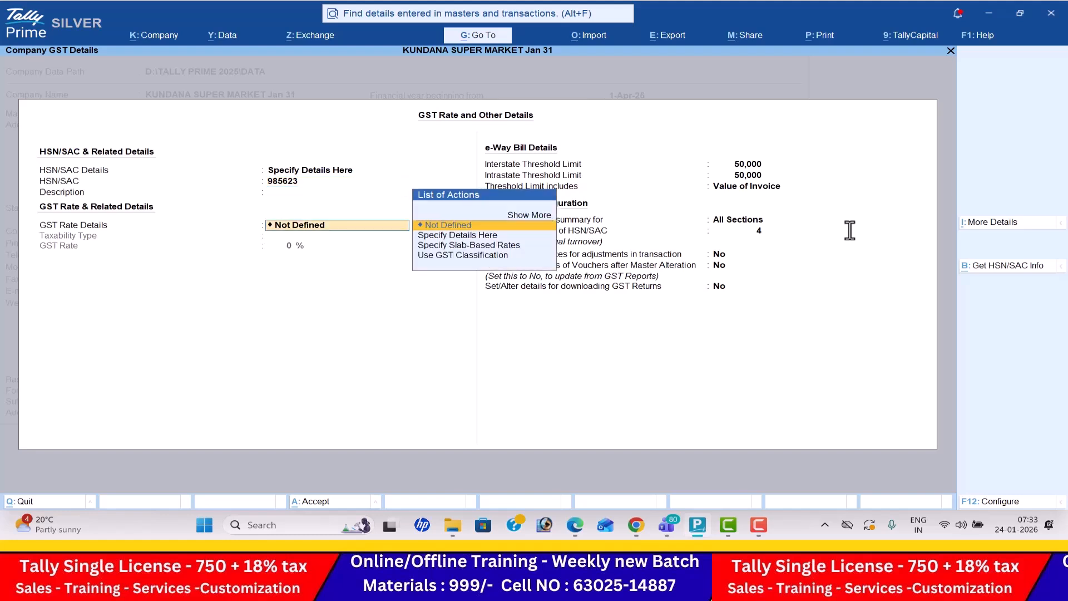
- Specify the company-level GST rate details as Taxable at 5%
{"action": "key", "text": "Down"}
{"action": "key", "text": "Return"}
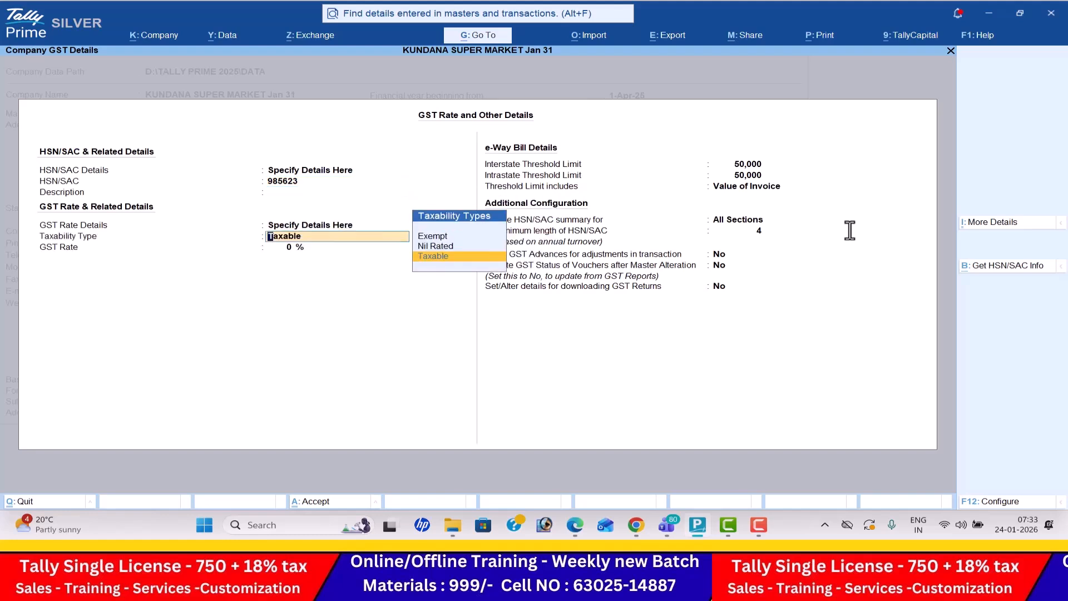
{"action": "key", "text": "Return"}
{"action": "type", "text": "5"}
{"action": "key", "text": "Return"}
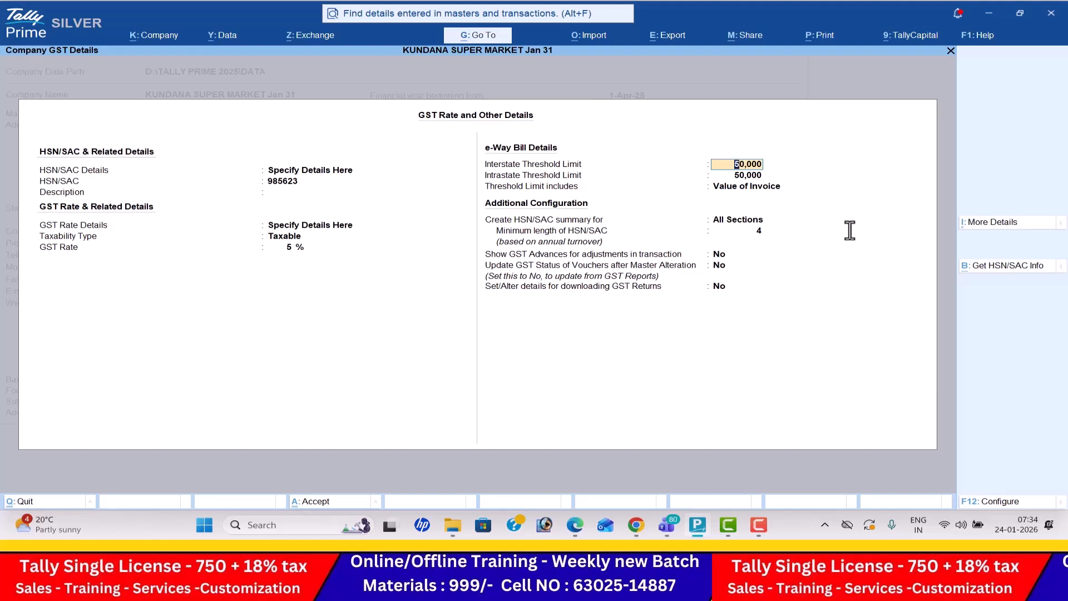
- Reset the company's GST rate details and HSN/SAC details to Not Defined
{"action": "key", "text": "Up"}
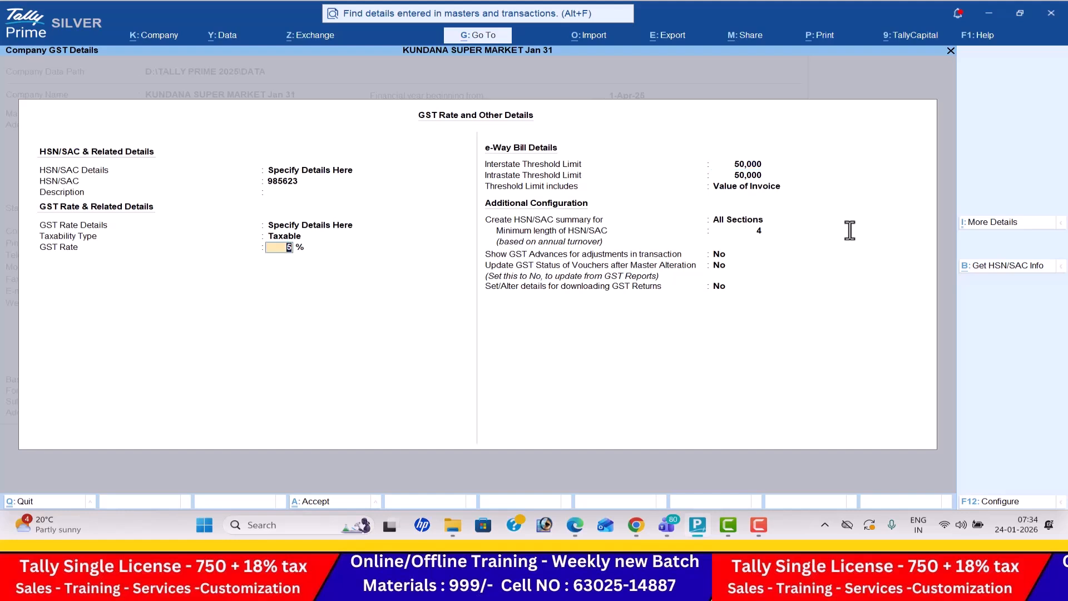
{"action": "key", "text": "Up"}
{"action": "key", "text": "Up"}
{"action": "key", "text": "Up"}
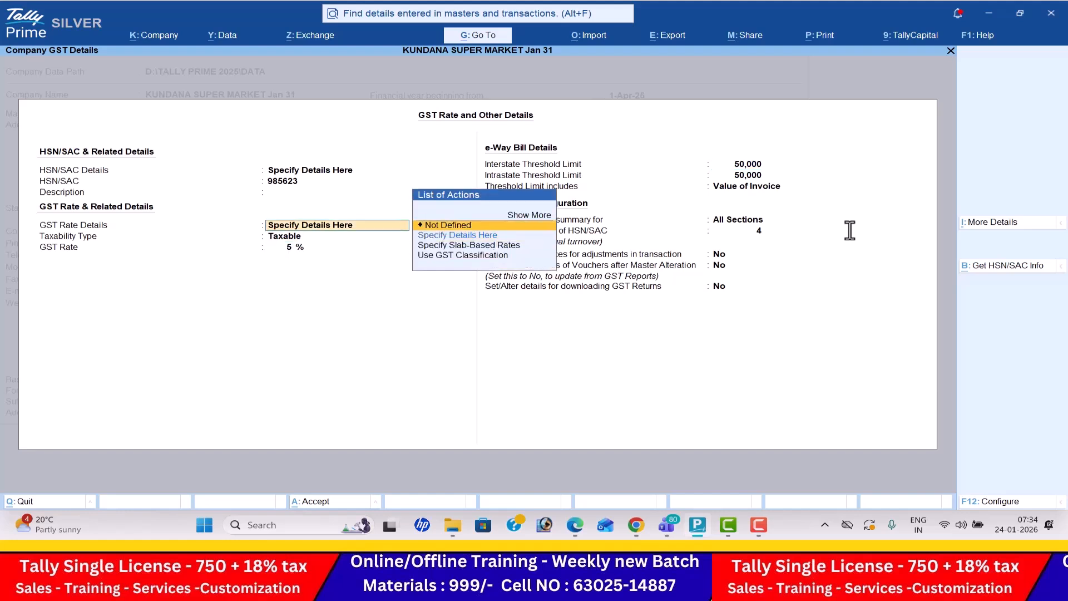
{"action": "key", "text": "Return"}
{"action": "key", "text": "Up"}
{"action": "key", "text": "Up"}
{"action": "key", "text": "Up"}
{"action": "key", "text": "Up"}
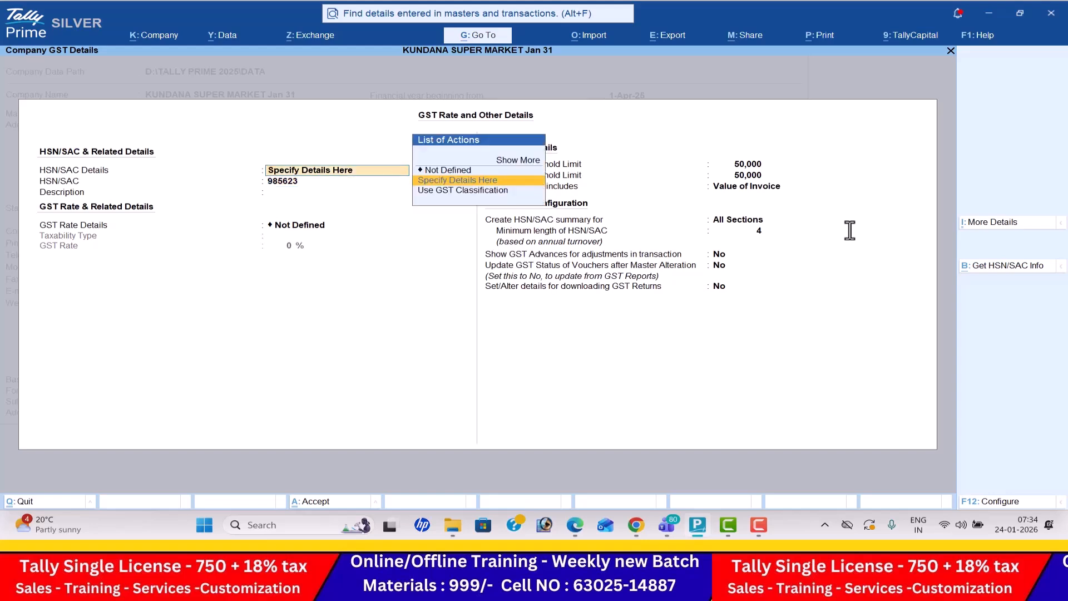
{"action": "key", "text": "Return"}
- Accept the company GST details, disable browser access for reports, and save the company features with the remaining options at No
{"action": "key", "text": "Return"}
{"action": "key", "text": "Return"}
{"action": "key", "text": "Return"}
{"action": "key", "text": "Return"}
{"action": "key", "text": "Return"}
{"action": "key", "text": "Return"}
{"action": "key", "text": "Return"}
{"action": "key", "text": "Return"}
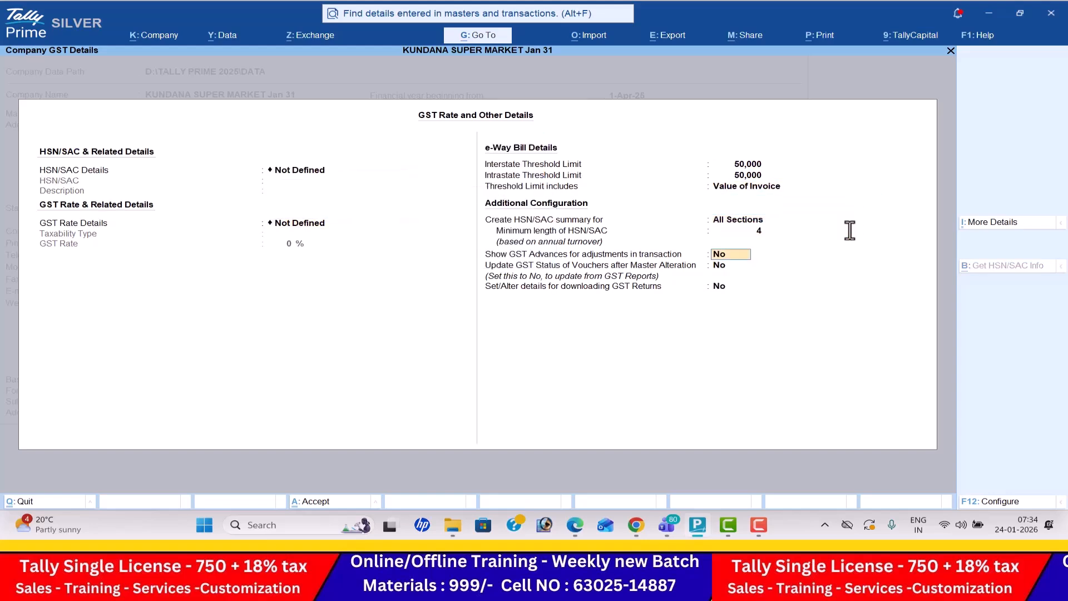
{"action": "key", "text": "Up"}
{"action": "key", "text": "n"}
{"action": "key", "text": "Return"}
{"action": "key", "text": "Return"}
{"action": "key", "text": "Return"}
{"action": "key", "text": "Return"}
{"action": "key", "text": "Return"}
{"action": "key", "text": "Return"}
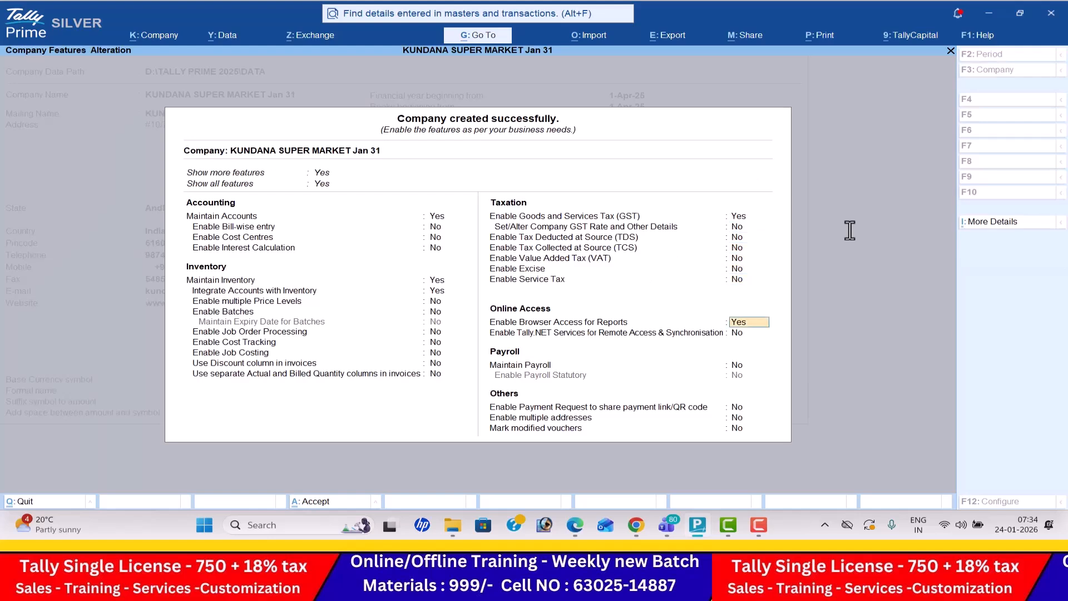
{"action": "key", "text": "n"}
{"action": "key", "text": "Return"}
{"action": "key", "text": "Return"}
{"action": "key", "text": "Return"}
{"action": "key", "text": "Return"}
{"action": "key", "text": "Return"}
{"action": "key", "text": "Return"}
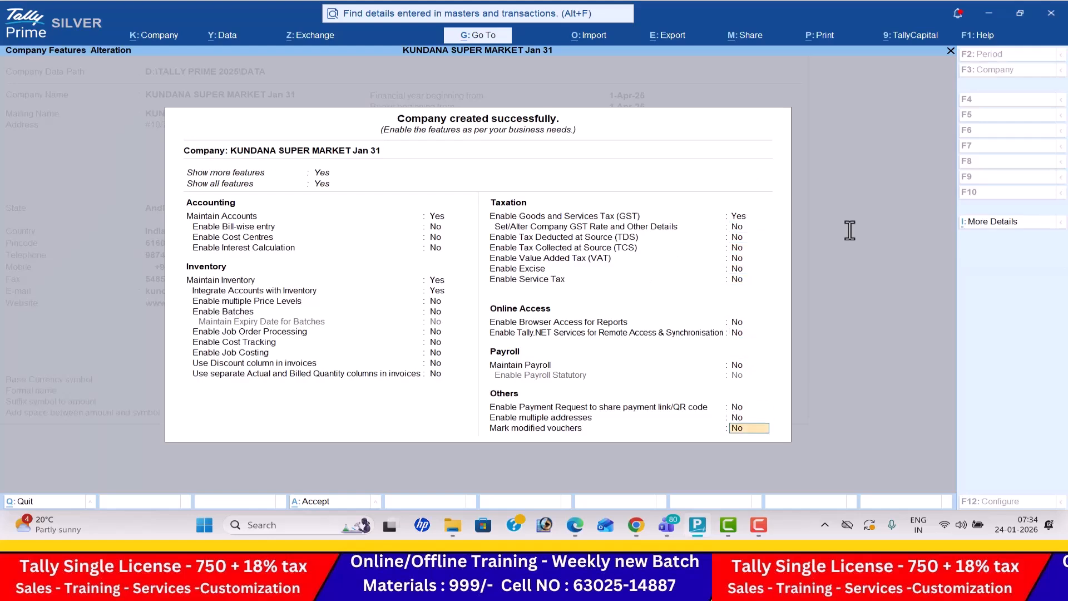
{"action": "key", "text": "Return"}
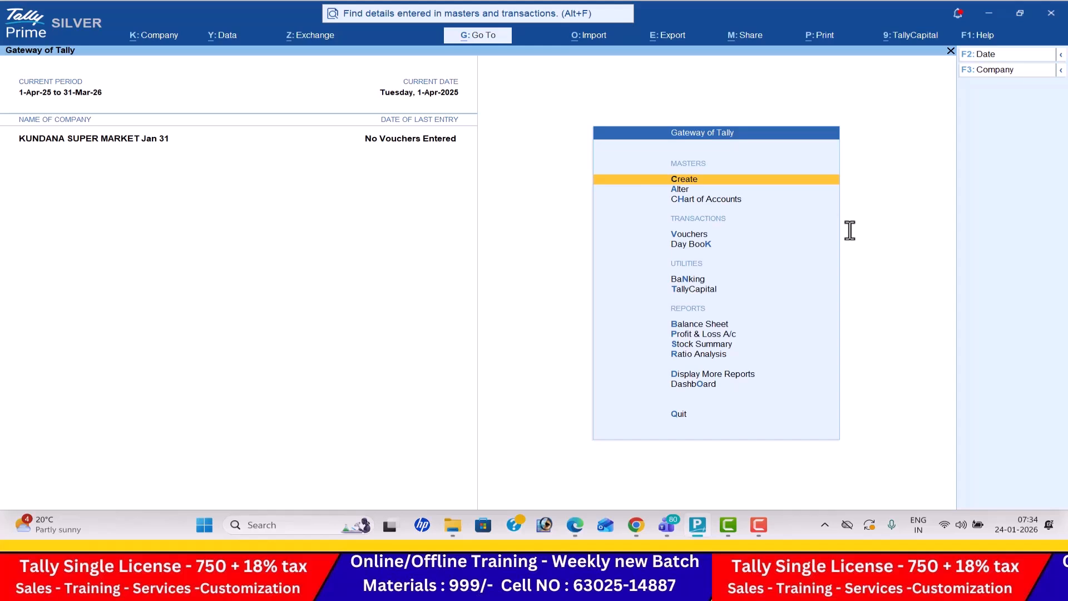
- Create a ledger named Capital under the Capital Account group, after checking the first transaction of Problem-1 in the PDF
{"action": "key", "text": "Return"}
{"action": "key", "text": "Return"}
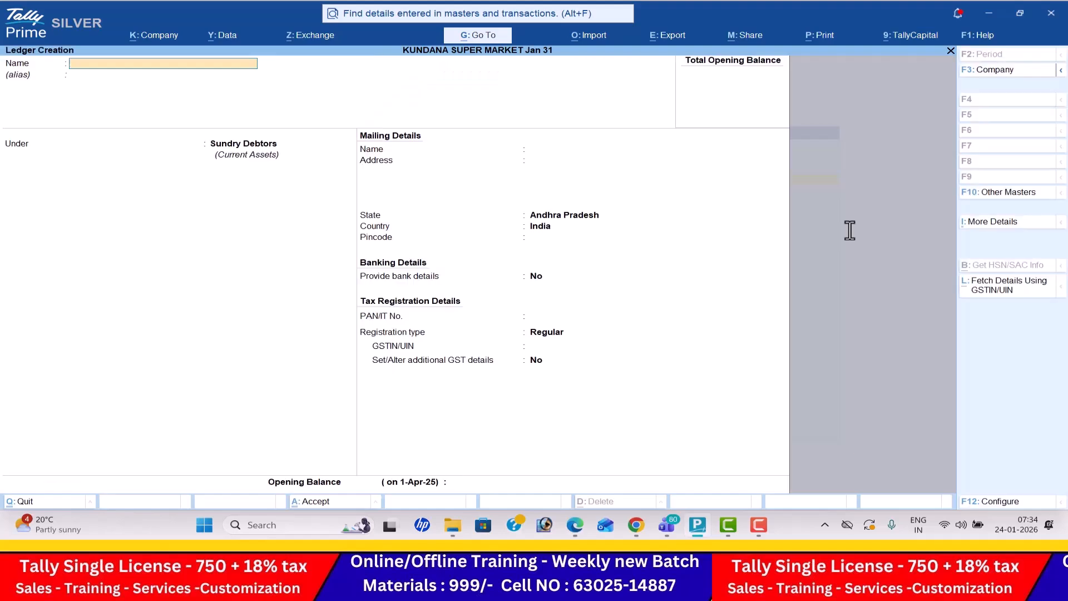
{"action": "key", "text": "alt+Tab"}
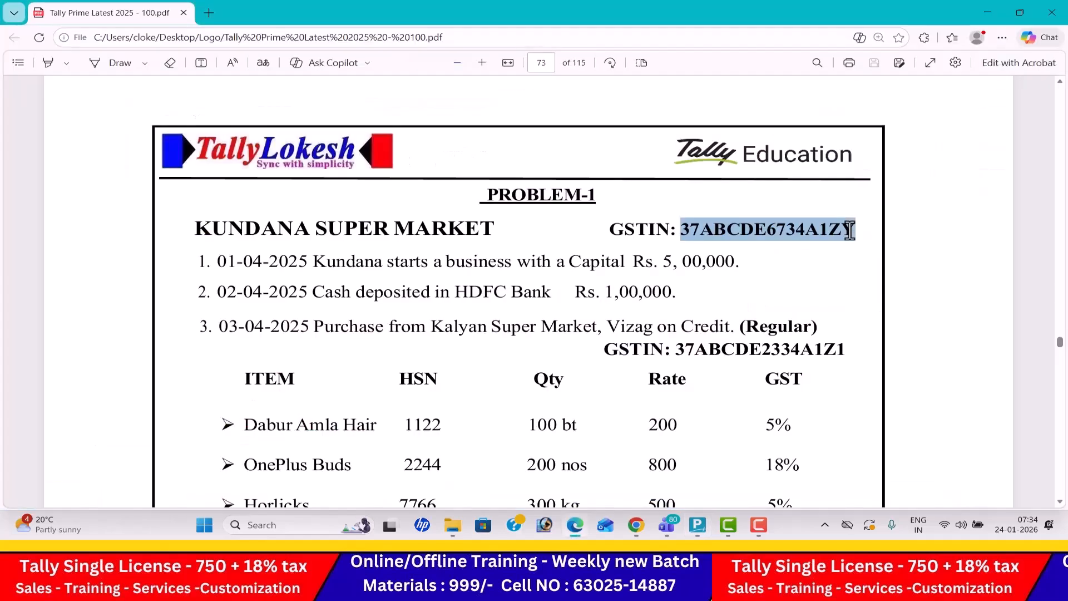
{"action": "key", "text": "alt+Tab"}
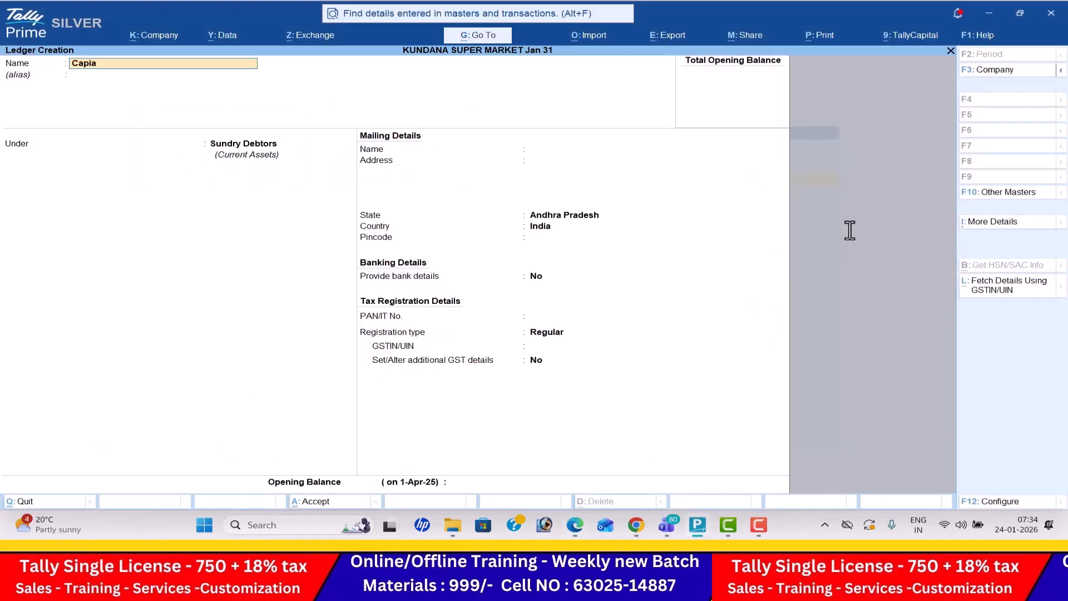
{"action": "key", "text": "Return"}
{"action": "type", "text": "Ca"}
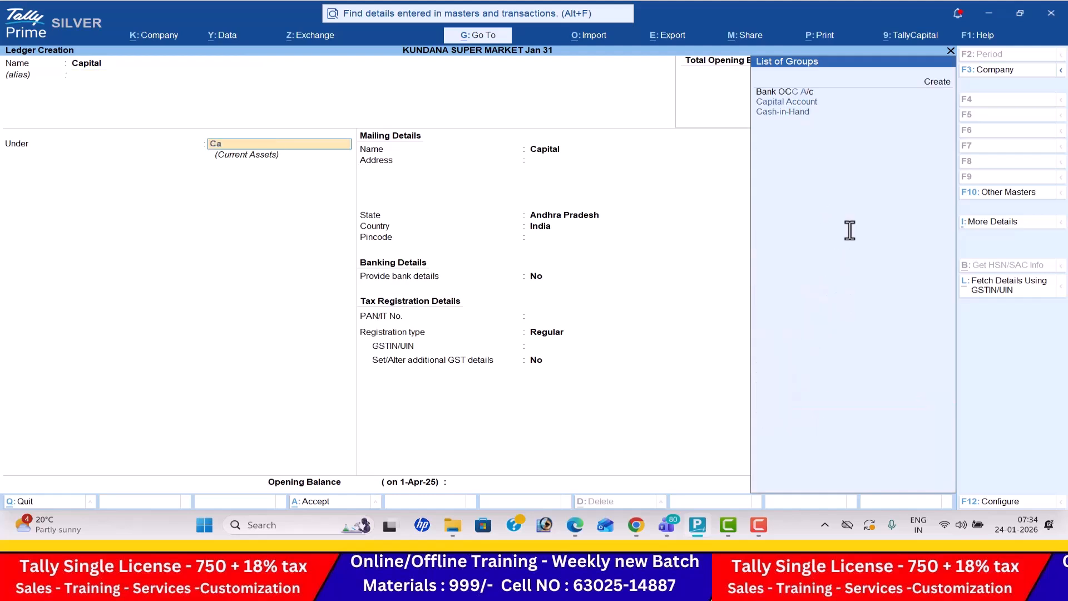
{"action": "key", "text": "Return"}
{"action": "key", "text": "ctrl+a"}
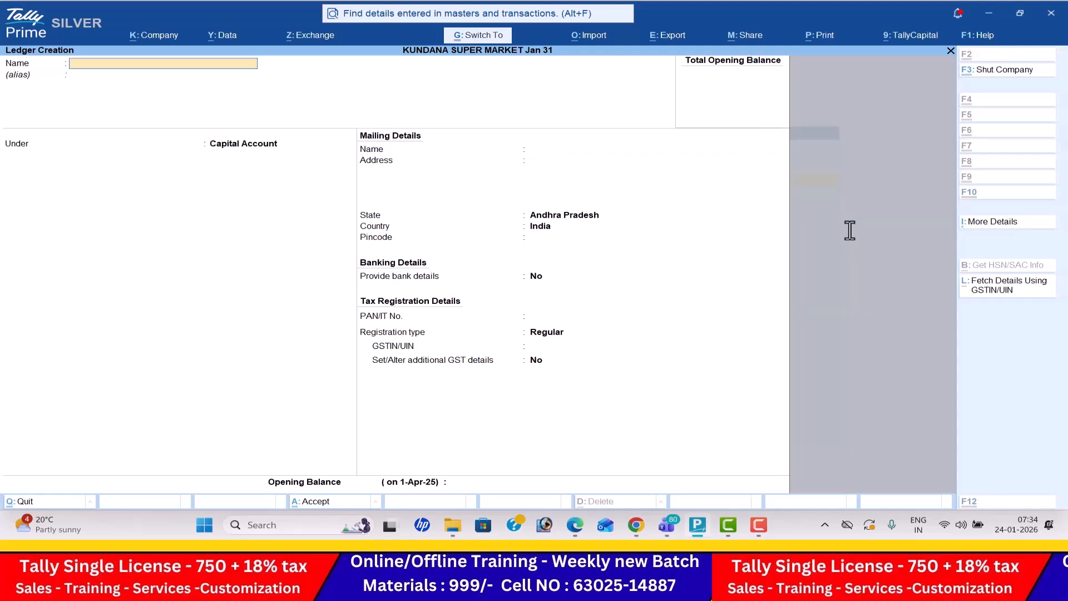
- Create a ledger named Hdfc Bank under the Bank Accounts group
{"action": "type", "text": "Hdfc Bank"}
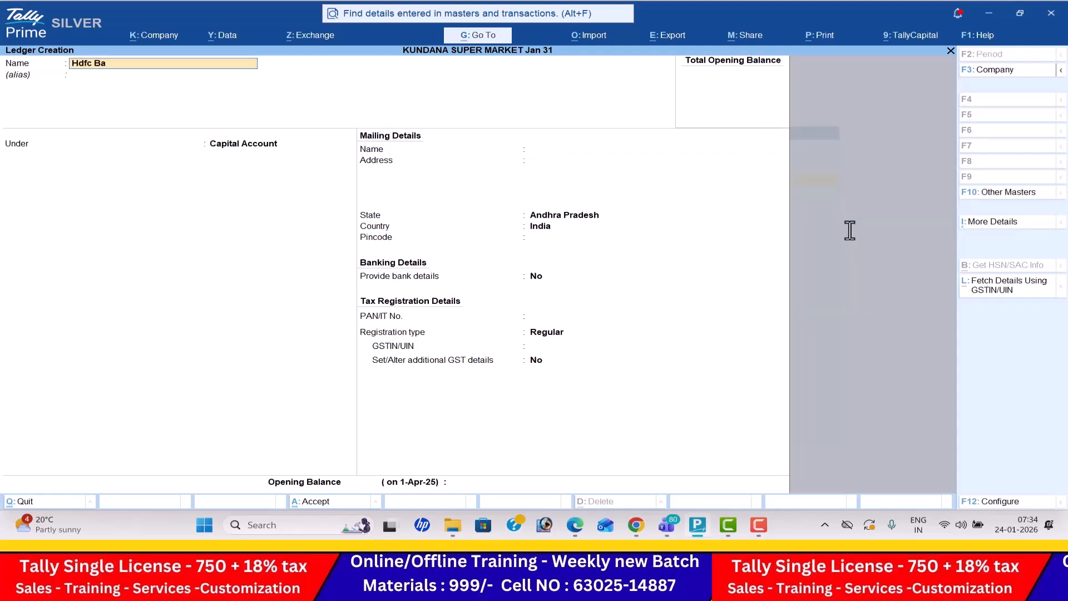
{"action": "key", "text": "Return"}
{"action": "type", "text": "Bank"}
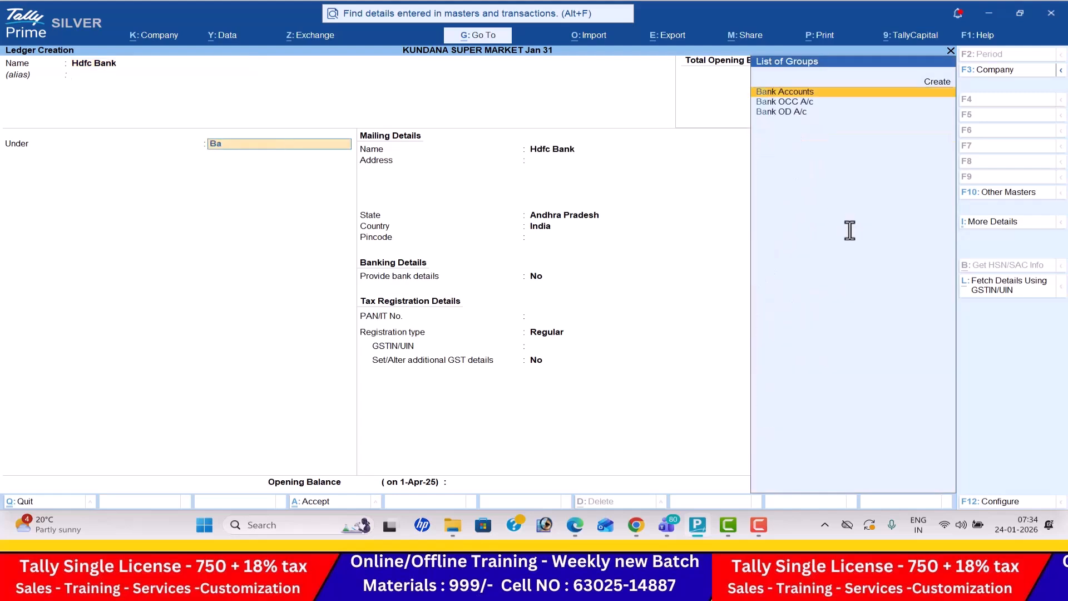
{"action": "key", "text": "Return"}
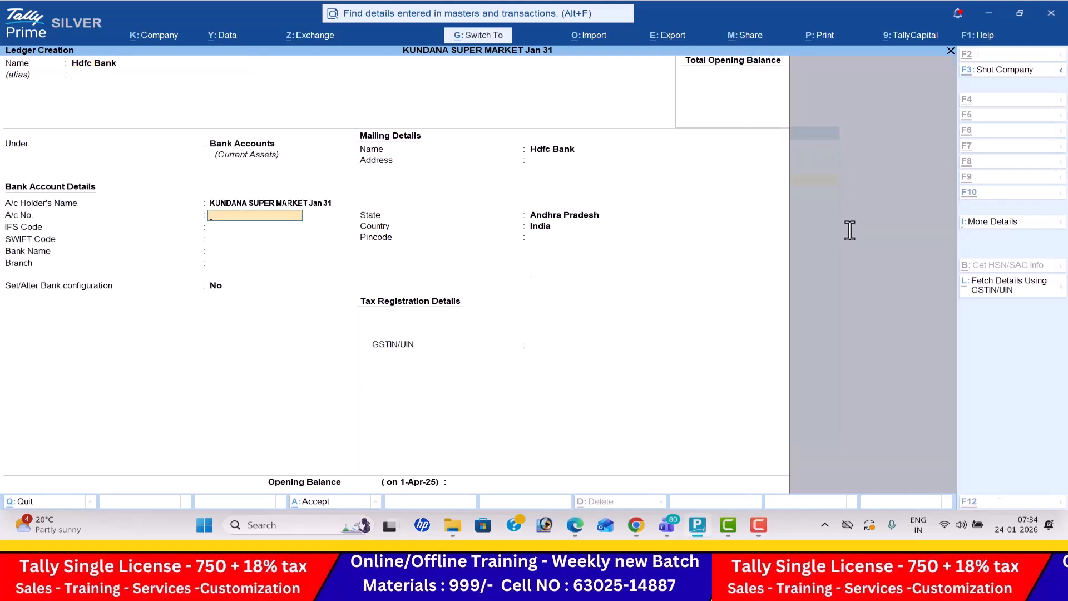
{"action": "key", "text": "ctrl+a"}
- Fill in a new ledger named Purchase under the Purchase Accounts group, keeping ledger type and assessable value inclusion at Not Applicable
{"action": "type", "text": "Purchas"}
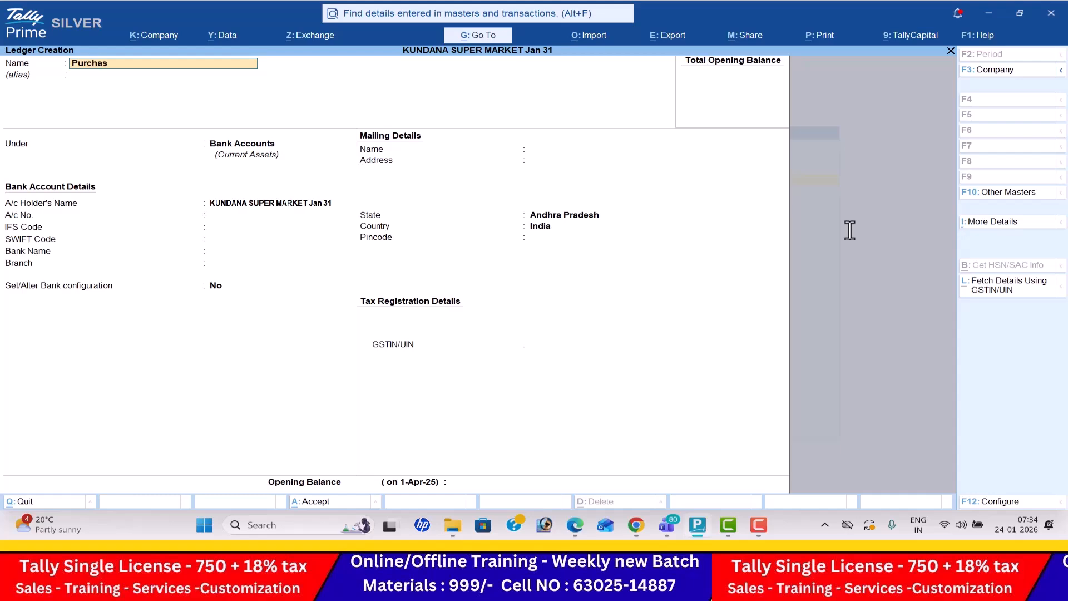
{"action": "key", "text": "Return"}
{"action": "type", "text": "Pu"}
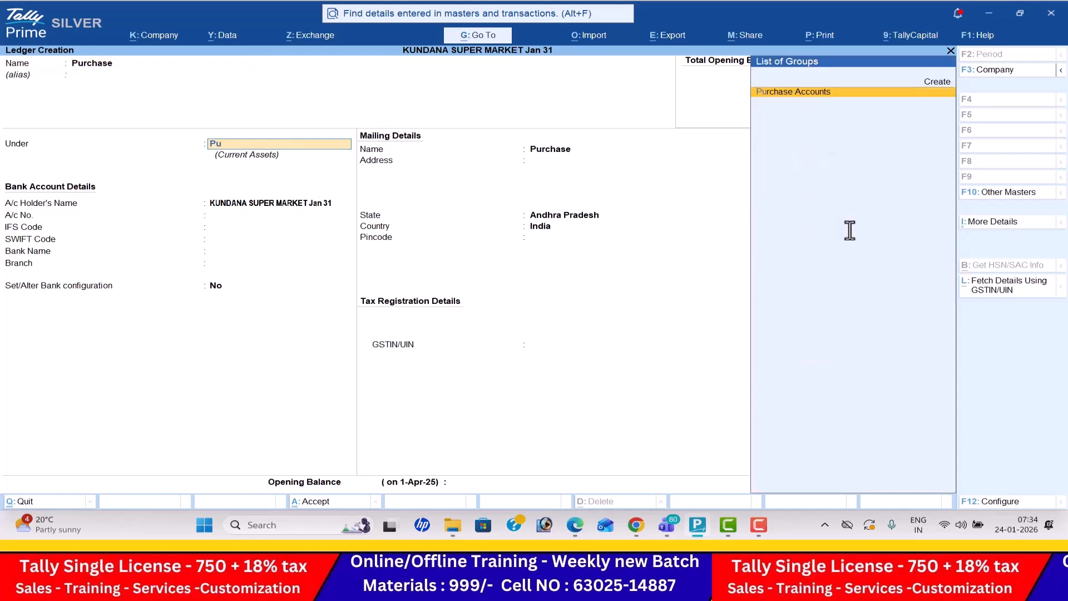
{"action": "key", "text": "Return"}
{"action": "key", "text": "Return"}
{"action": "key", "text": "Return"}
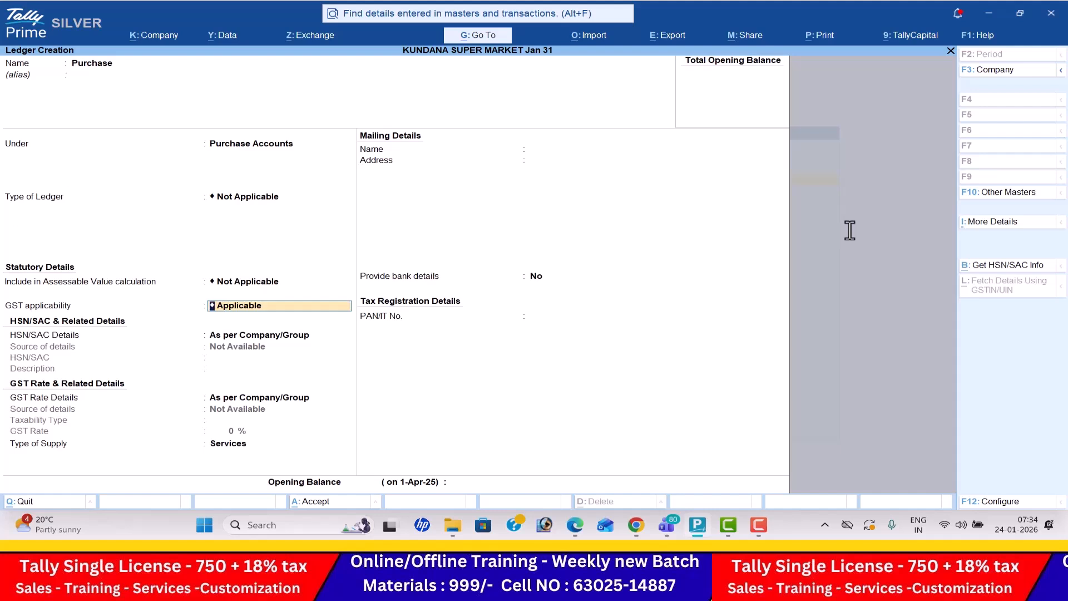
- Try the Not Applicable option for GST applicability on the Purchase ledger
{"action": "key", "text": "BackSpace"}
{"action": "key", "text": "Down"}
{"action": "key", "text": "Down"}
{"action": "key", "text": "Return"}
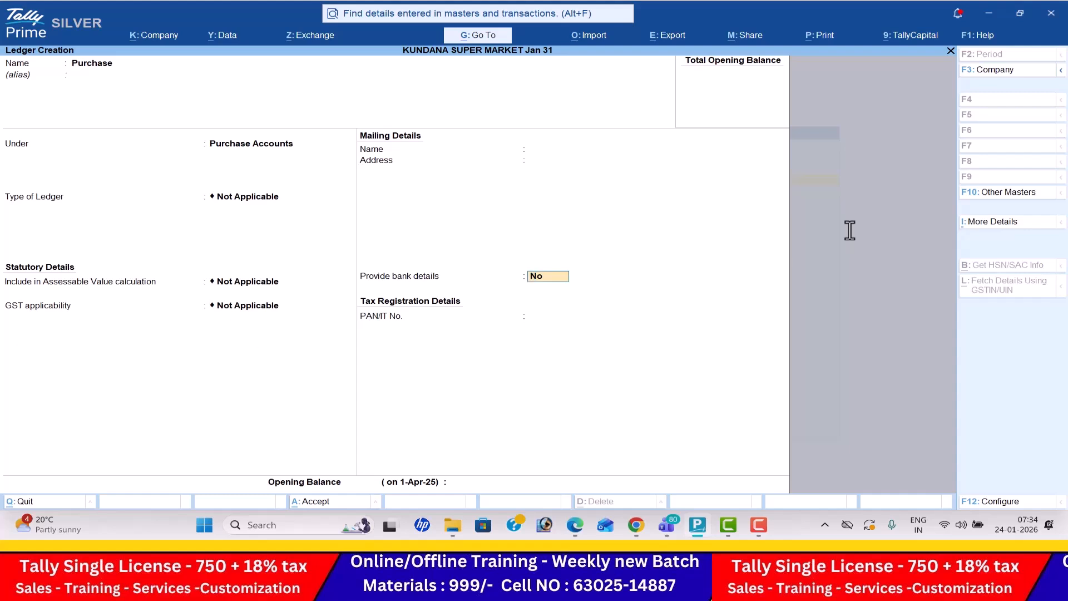
{"action": "key", "text": "BackSpace"}
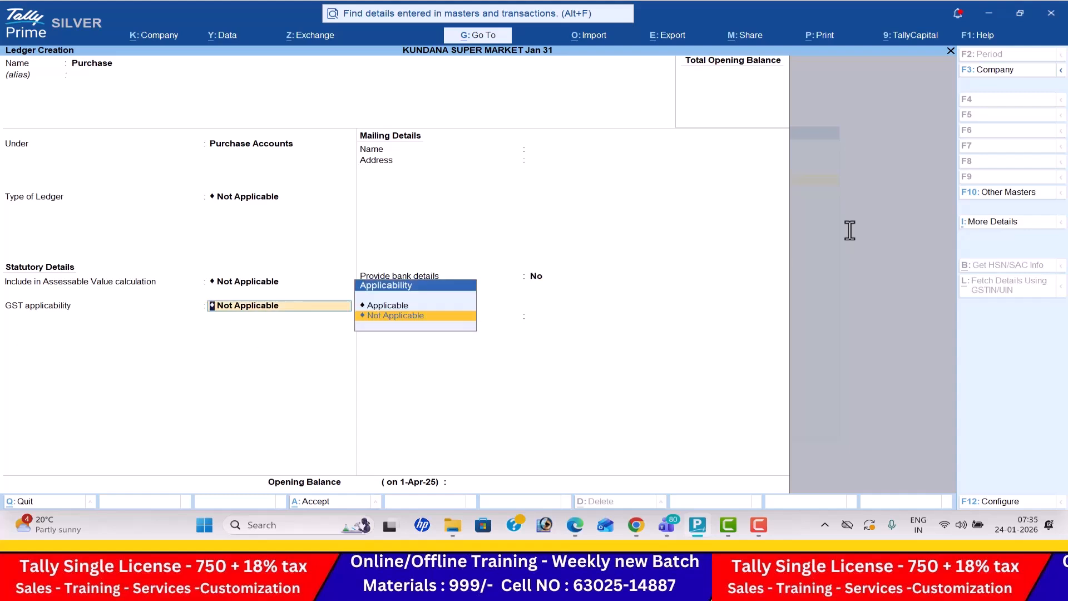
- Make GST applicable on the Purchase ledger with HSN/SAC and rate details as per Company/Group and supply type Goods, and save it
{"action": "key", "text": "Up"}
{"action": "key", "text": "Return"}
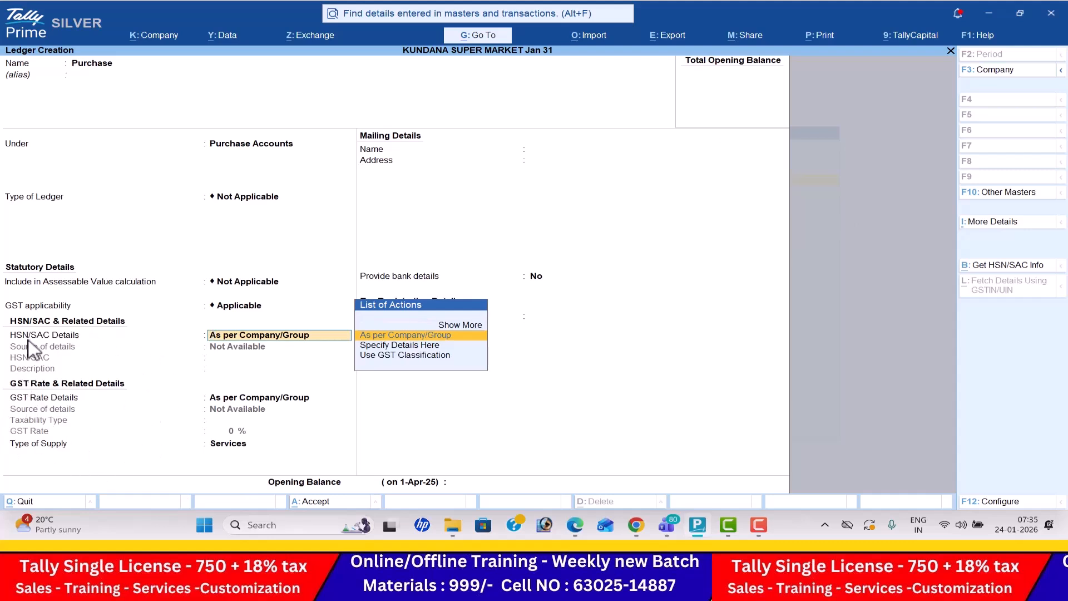
{"action": "key", "text": "Return"}
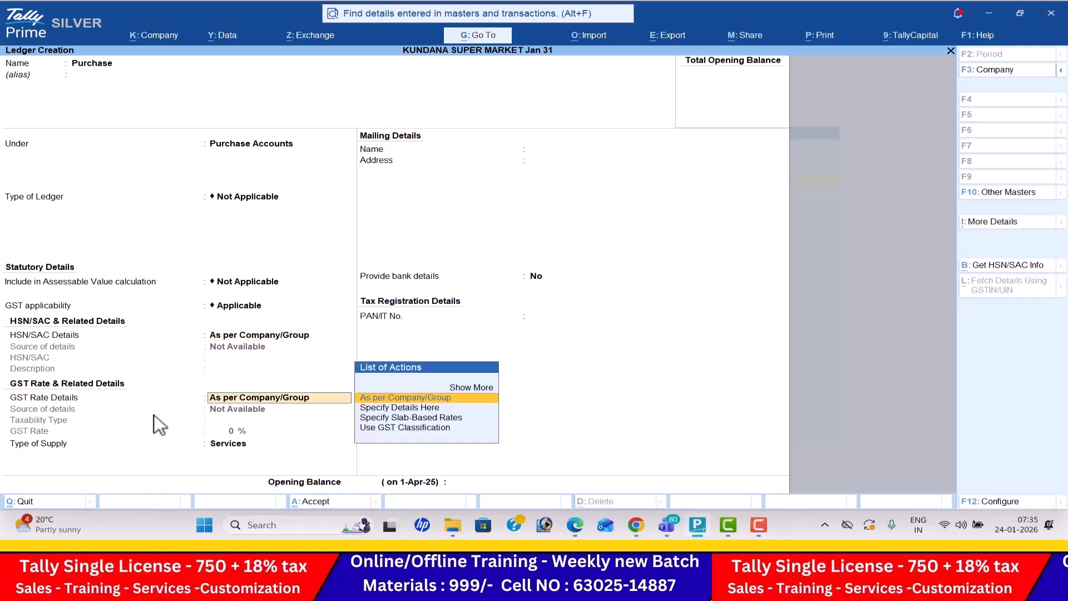
{"action": "key", "text": "Return"}
{"action": "key", "text": "Up"}
{"action": "key", "text": "Return"}
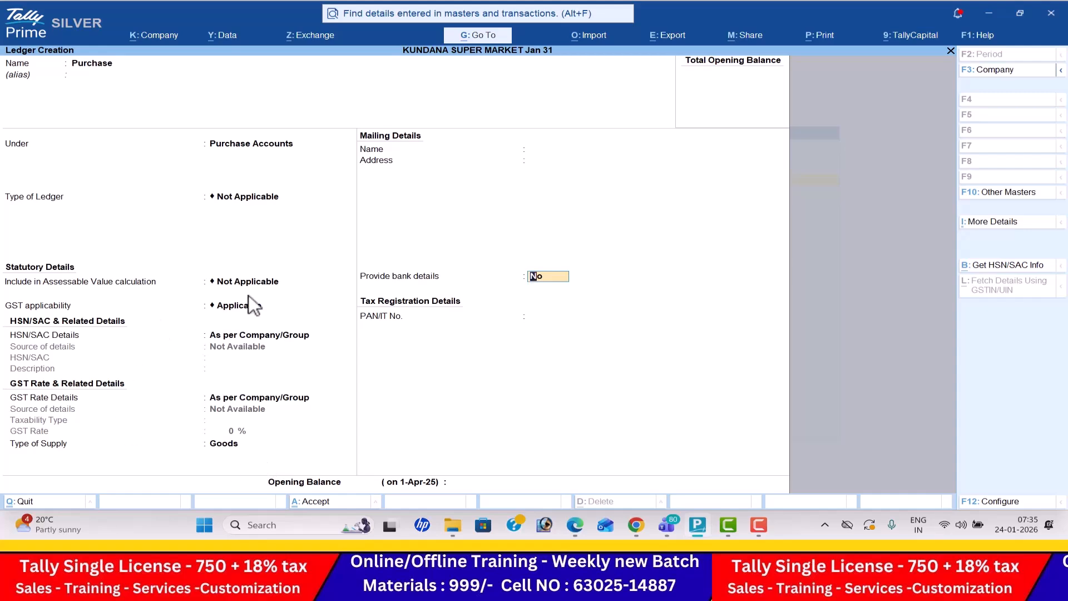
{"action": "key", "text": "Return"}
{"action": "key", "text": "Return"}
{"action": "key", "text": "Return"}
- Fill in a new ledger under Sundry Creditors with the name Kalyan Super Market copied from the third transaction in the PDF
{"action": "key", "text": "alt+Tab"}
{"action": "left_click_drag", "start_coordinate": [431, 328], "coordinate": [595, 329]}
{"action": "key", "text": "ctrl+c"}
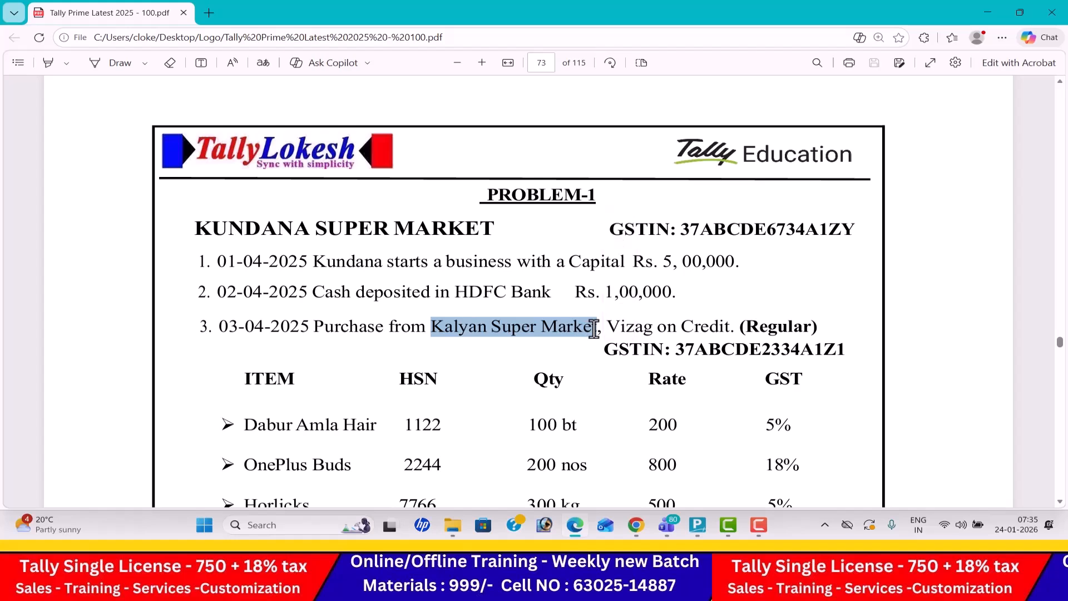
{"action": "key", "text": "alt+Tab"}
{"action": "key", "text": "ctrl+v"}
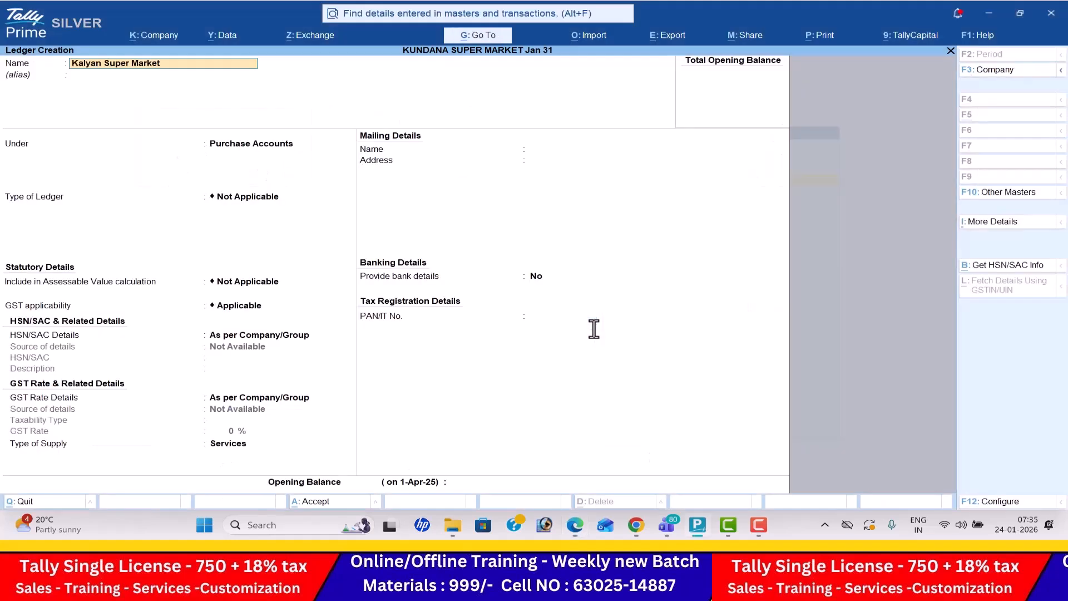
{"action": "key", "text": "Return"}
{"action": "key", "text": "Return"}
{"action": "type", "text": "Sun"}
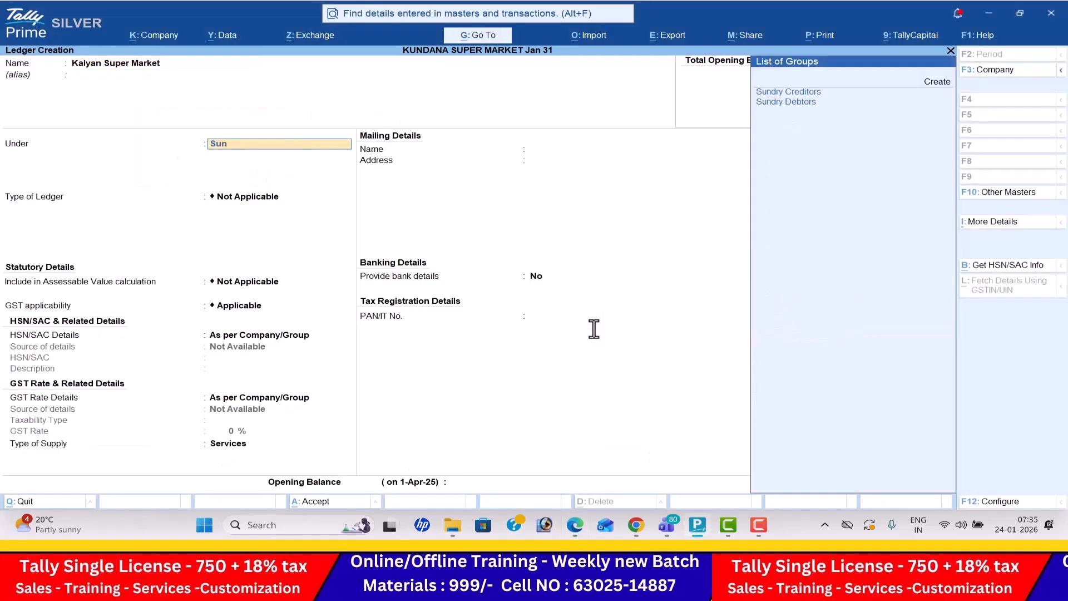
{"action": "key", "text": "Return"}
{"action": "key", "text": "Return"}
{"action": "key", "text": "Return"}
{"action": "key", "text": "Return"}
{"action": "key", "text": "Return"}
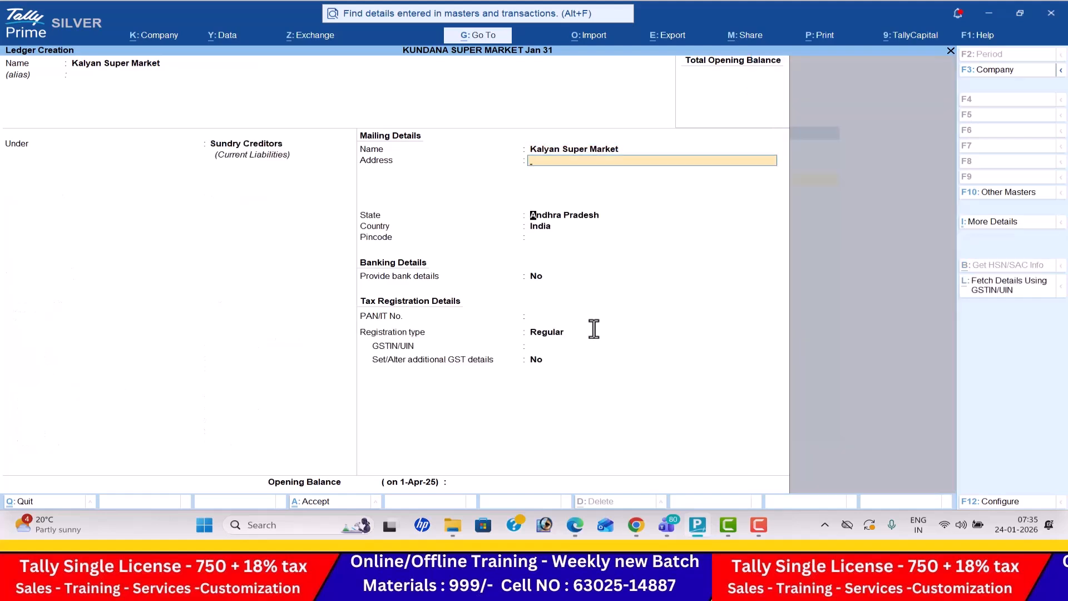
- Add Kalyan Super Market's GSTIN from the PDF, keeping state Andhra Pradesh and registration type Regular, and save the ledger
{"action": "key", "text": "Return"}
{"action": "key", "text": "Return"}
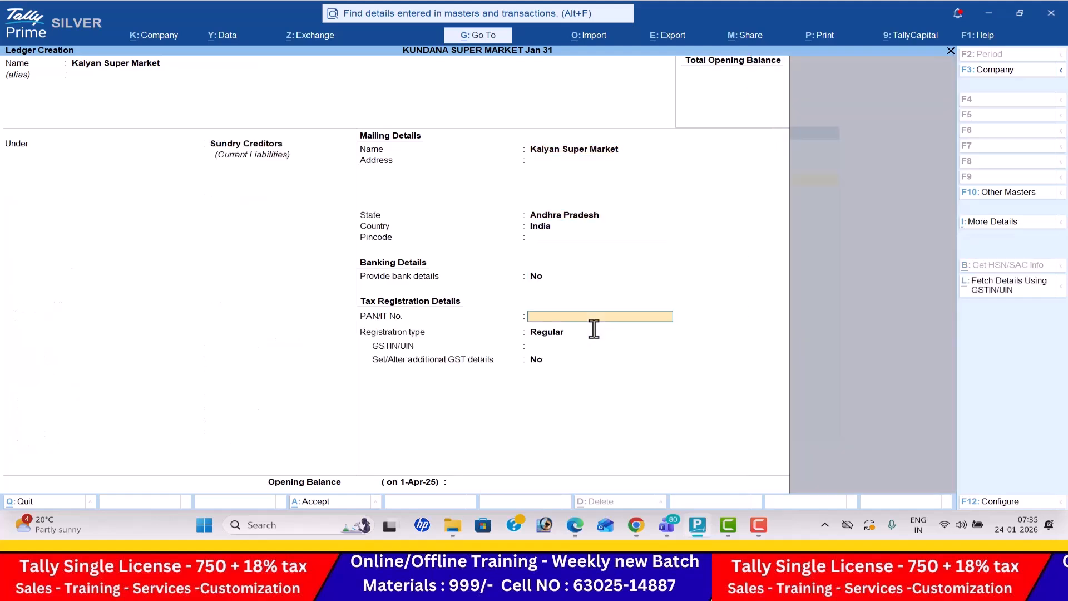
{"action": "key", "text": "Return"}
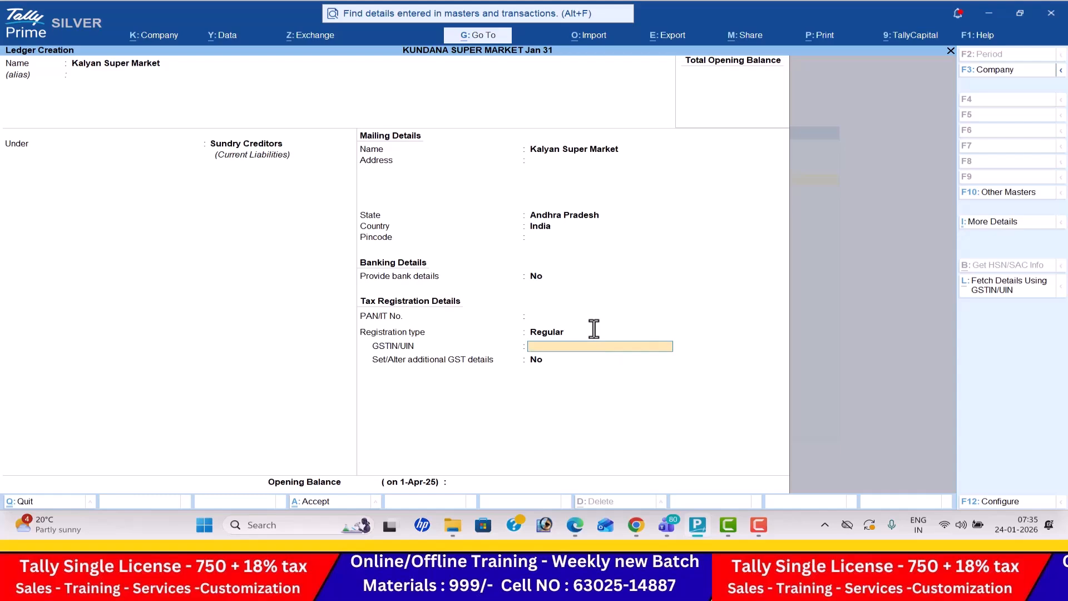
{"action": "key", "text": "alt+Tab"}
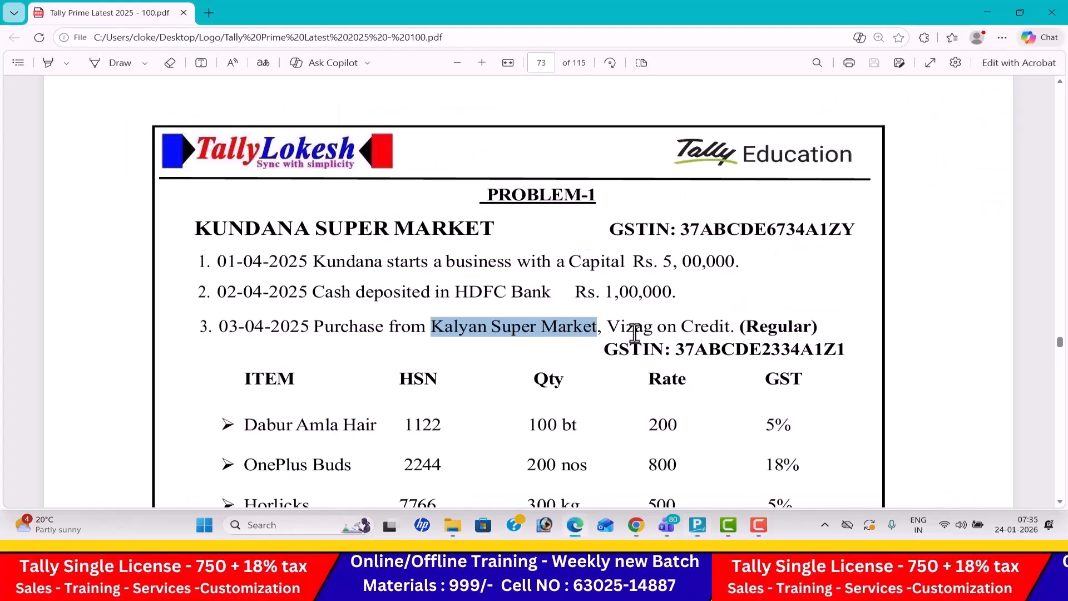
{"action": "key", "text": "alt+Tab"}
{"action": "key", "text": "alt+Tab"}
{"action": "left_click_drag", "start_coordinate": [676, 348], "coordinate": [883, 343]}
{"action": "key", "text": "ctrl+c"}
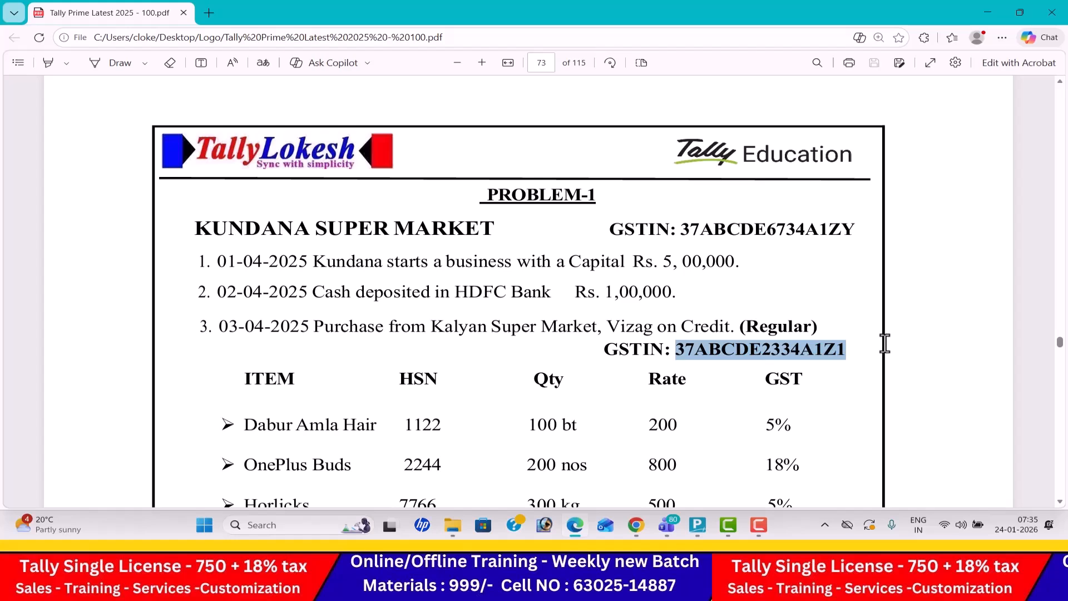
{"action": "key", "text": "alt+Tab"}
{"action": "key", "text": "ctrl+v"}
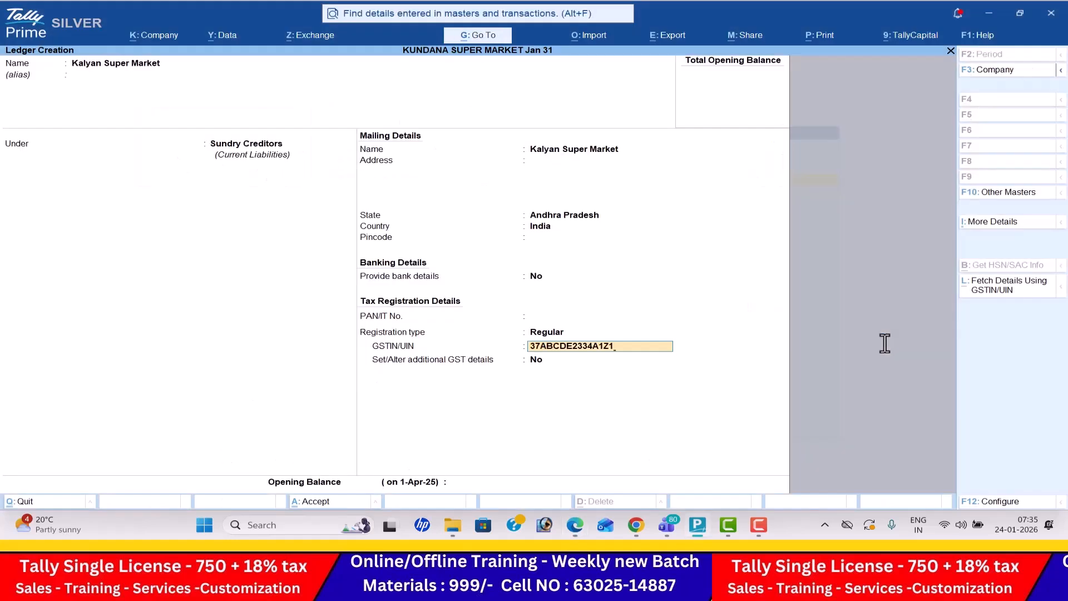
{"action": "key", "text": "Return"}
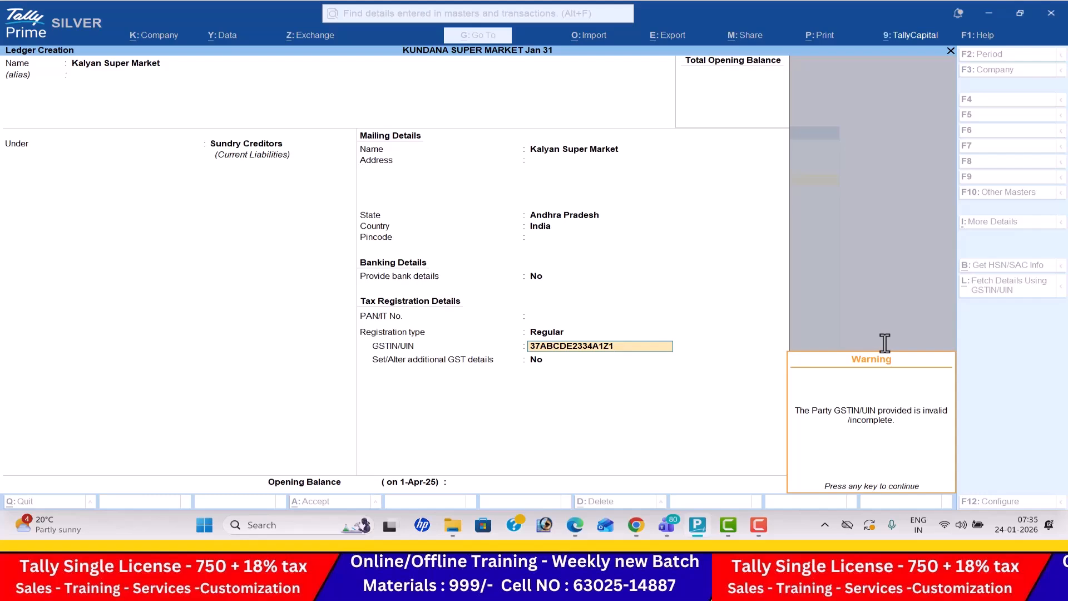
{"action": "key", "text": "Return"}
{"action": "key", "text": "Return"}
{"action": "key", "text": "Return"}
{"action": "key", "text": "Return"}
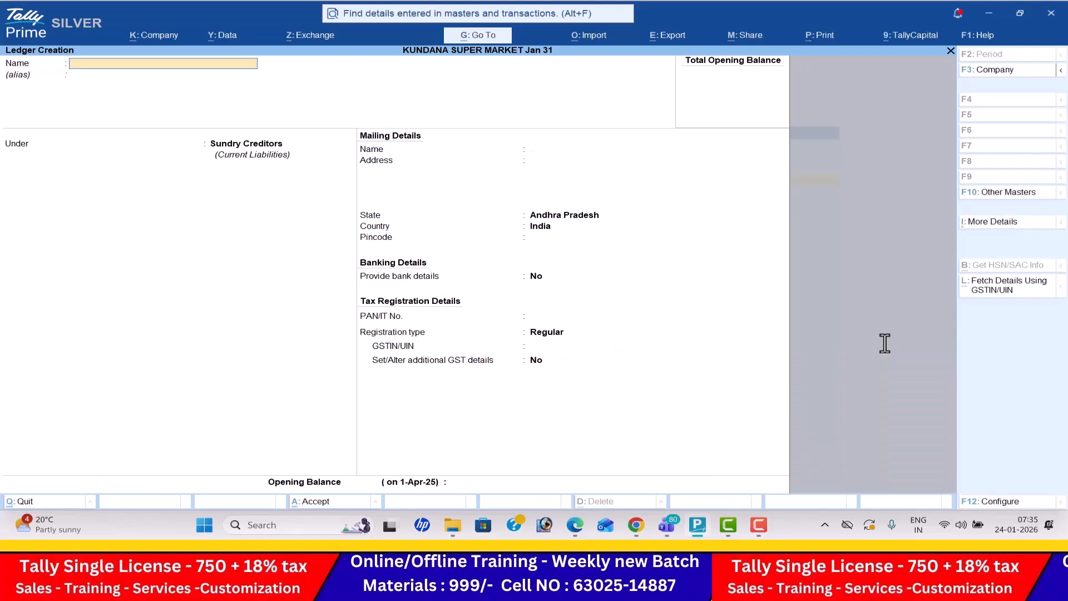
- Check the next transaction in the PDF and fill in a new ledger named Sales under the Sales Accounts group
{"action": "key", "text": "alt+Tab"}
{"action": "scroll", "coordinate": [885, 343], "scroll_direction": "down", "scroll_amount": 8}
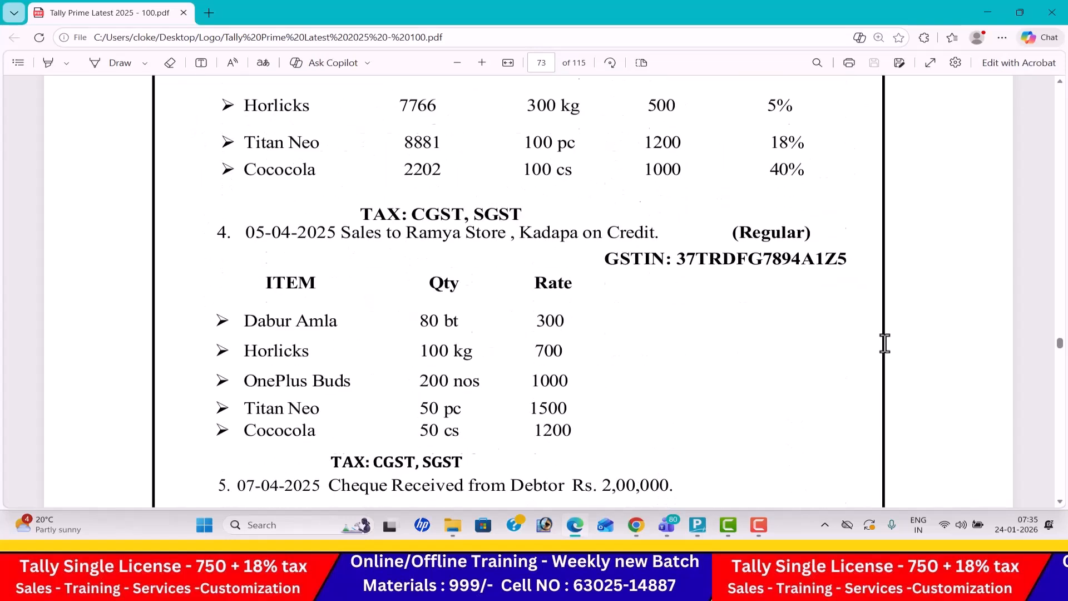
{"action": "scroll", "coordinate": [885, 344], "scroll_direction": "down", "scroll_amount": 3}
{"action": "key", "text": "alt+Tab"}
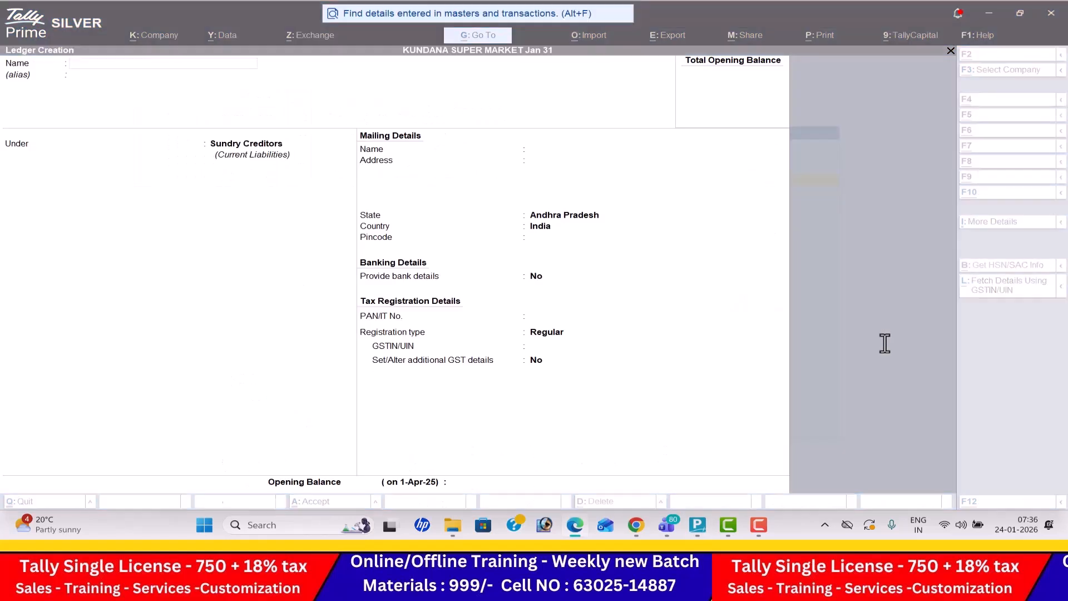
{"action": "type", "text": "Sales"}
{"action": "key", "text": "Return"}
{"action": "key", "text": "Return"}
{"action": "type", "text": "Sa"}
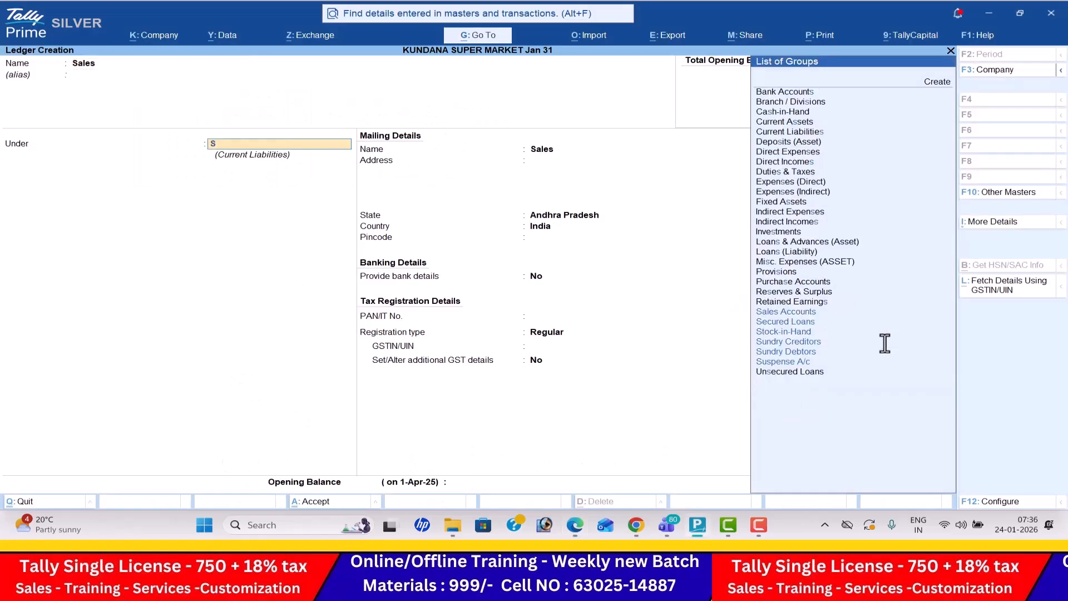
{"action": "key", "text": "Return"}
- Try the Not Applicable option for GST applicability on the Sales ledger
{"action": "key", "text": "Return"}
{"action": "key", "text": "Return"}
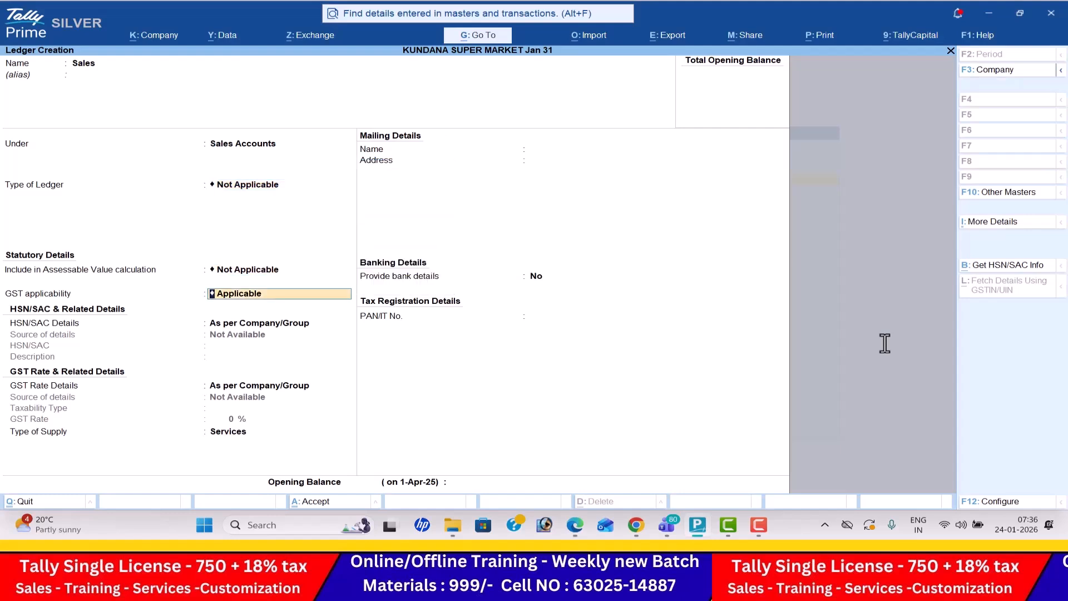
{"action": "key", "text": "Down"}
- Make GST applicable on the Sales ledger with HSN/SAC and rate details as per Company/Group and supply type Goods, and save it
{"action": "key", "text": "Return"}
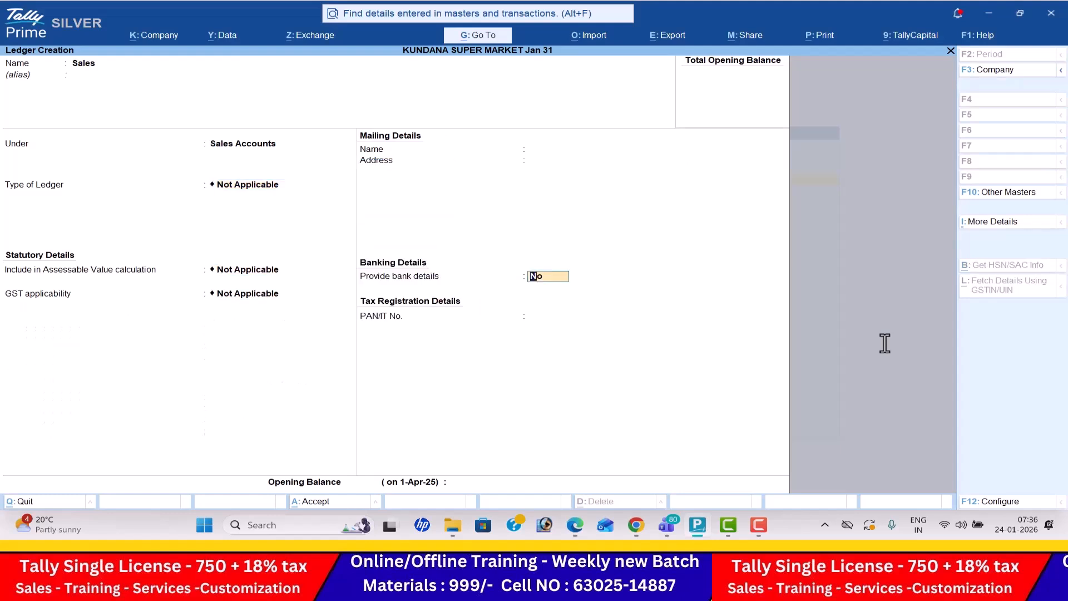
{"action": "key", "text": "BackSpace"}
{"action": "key", "text": "Up"}
{"action": "key", "text": "Return"}
{"action": "key", "text": "Return"}
{"action": "key", "text": "Return"}
{"action": "key", "text": "Up"}
{"action": "key", "text": "Return"}
{"action": "key", "text": "Return"}
{"action": "key", "text": "Return"}
{"action": "key", "text": "Return"}
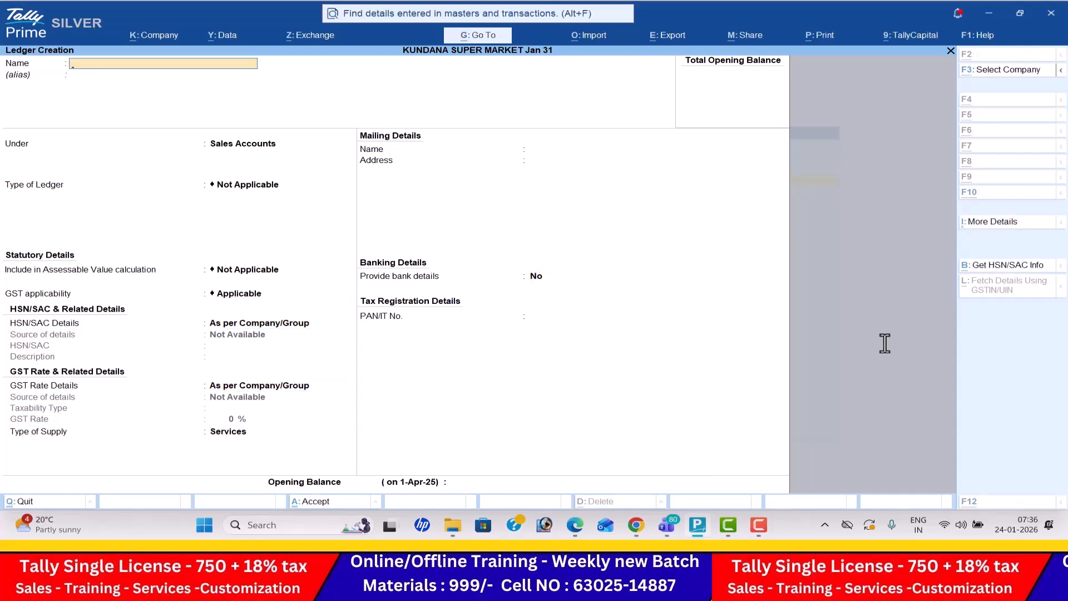
- Fill in a new ledger under Sundry Debtors with the name Ramya Store copied from the fourth transaction in the PDF
{"action": "key", "text": "alt+Tab"}
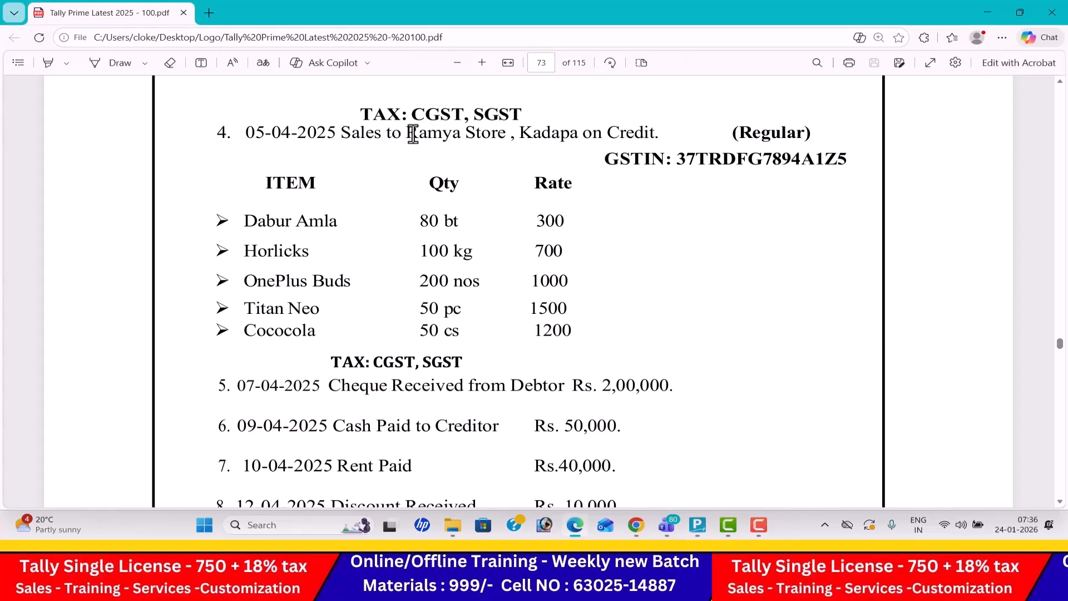
{"action": "left_click_drag", "start_coordinate": [410, 134], "coordinate": [500, 140]}
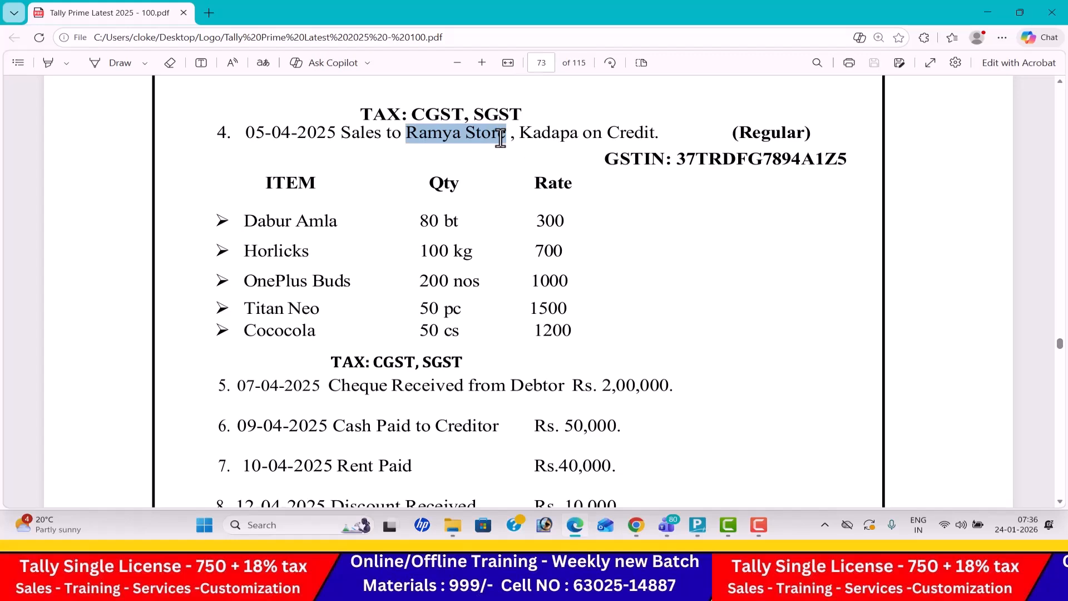
{"action": "key", "text": "alt+Tab"}
{"action": "key", "text": "ctrl+alt+v"}
{"action": "key", "text": "Return"}
{"action": "type", "text": "Sun"}
{"action": "key", "text": "Down"}
{"action": "key", "text": "Return"}
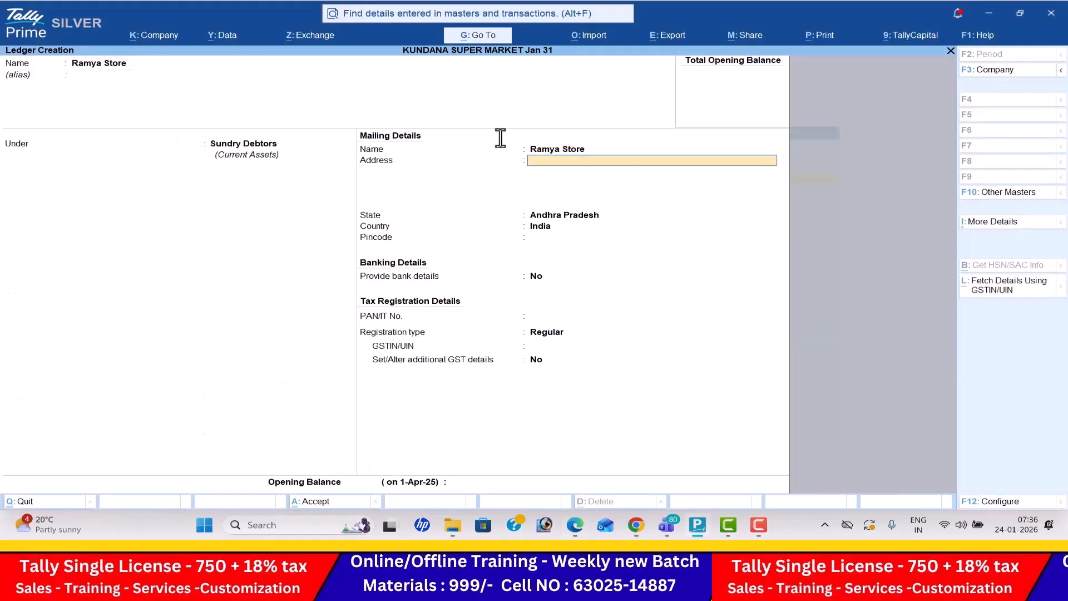
- Fill in the Ramya Store ledger's GSTIN/UIN with the number copied from the fourth transaction in the PDF, and save the ledger
{"action": "key", "text": "Return"}
{"action": "key", "text": "Return"}
{"action": "key", "text": "Return"}
{"action": "key", "text": "Return"}
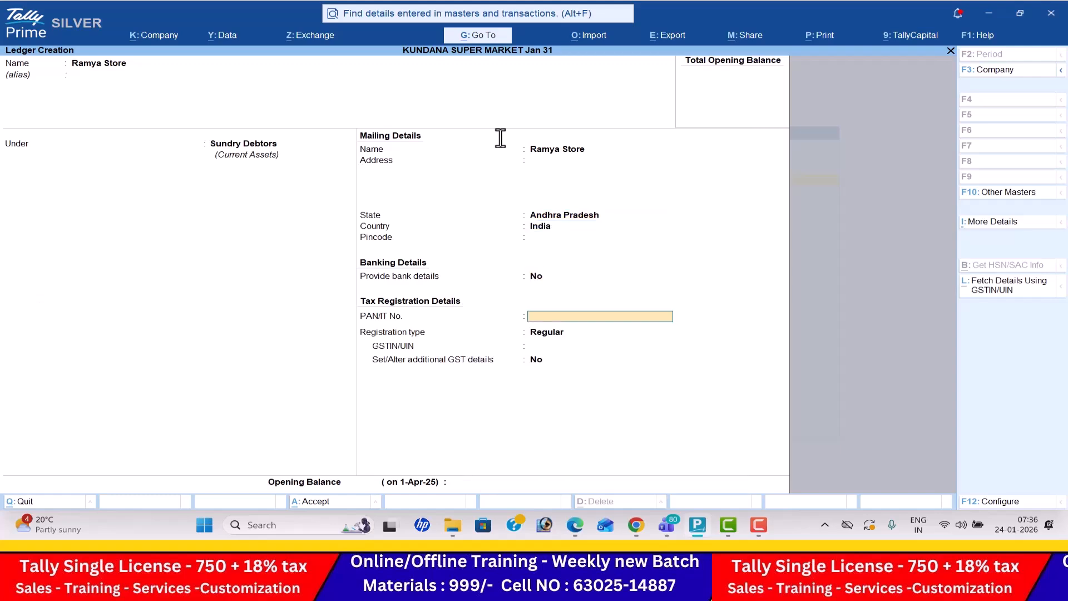
{"action": "key", "text": "Return"}
{"action": "key", "text": "Return"}
{"action": "key", "text": "alt+Tab"}
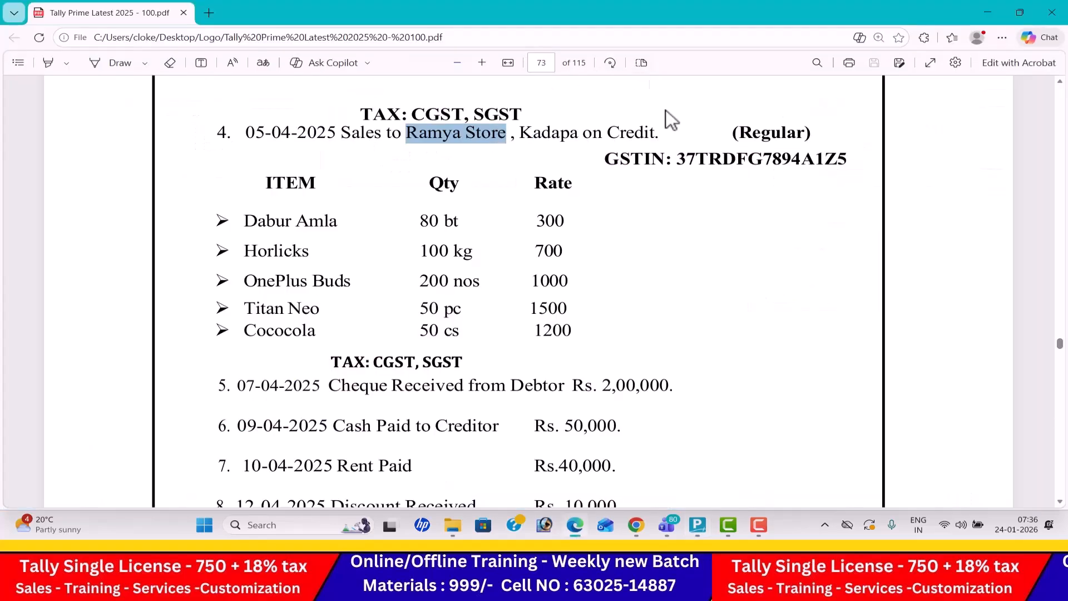
{"action": "left_click_drag", "start_coordinate": [681, 159], "coordinate": [844, 167]}
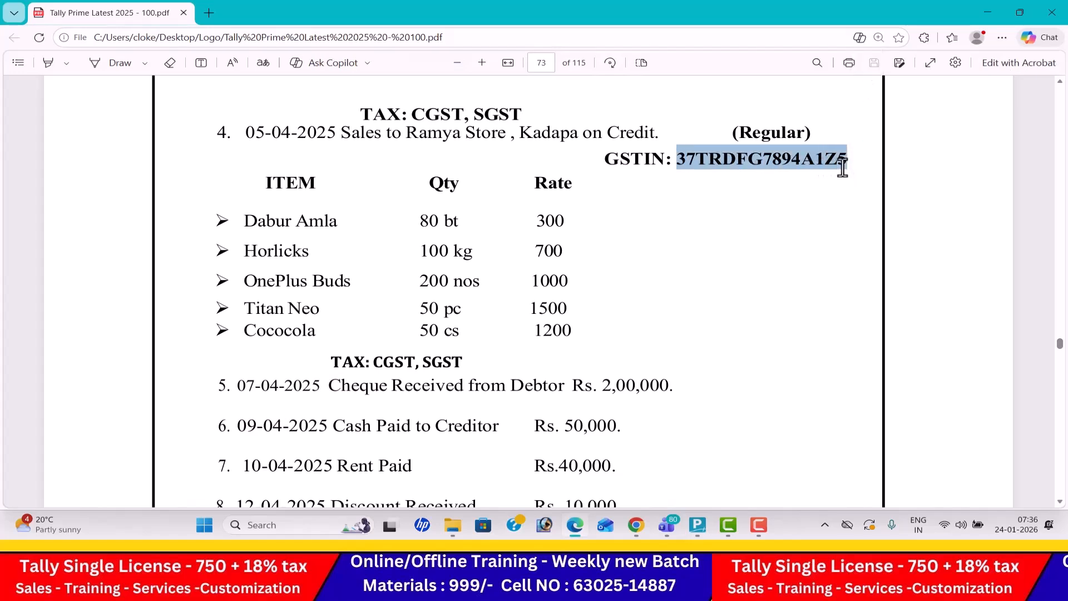
{"action": "key", "text": "ctrl+c"}
{"action": "key", "text": "alt+Tab"}
{"action": "key", "text": "ctrl+alt+v"}
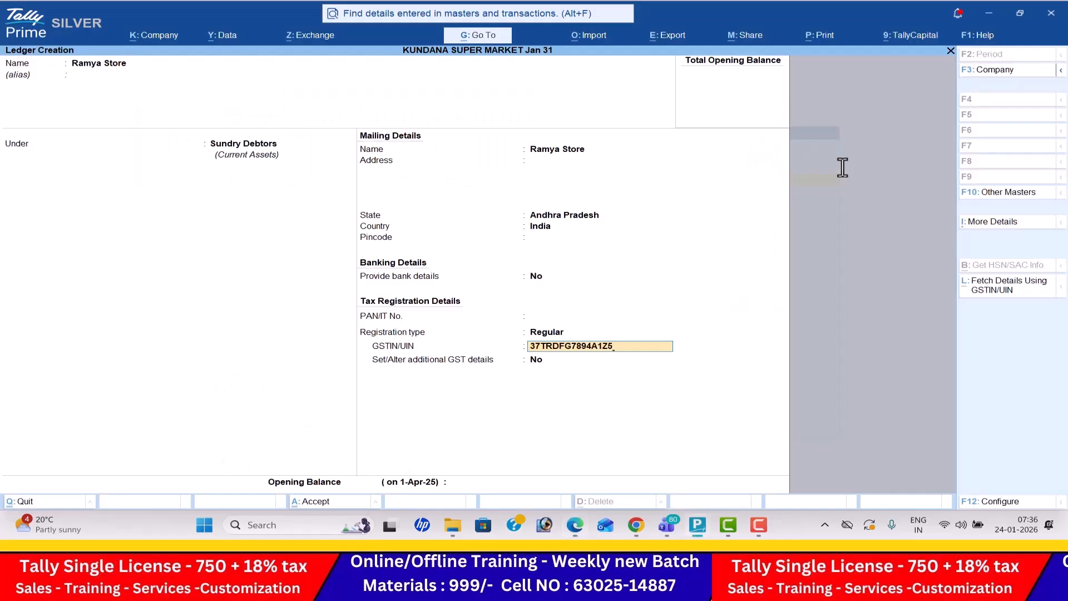
{"action": "key", "text": "Return"}
{"action": "key", "text": "Return"}
{"action": "key", "text": "Return"}
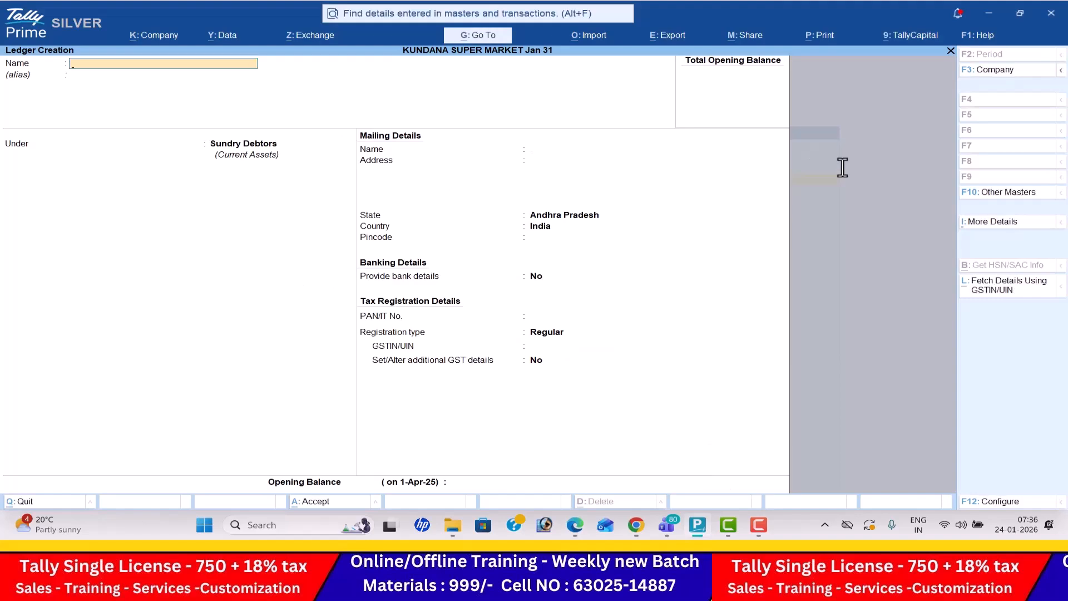
- Check the taxes listed for the sale in the PDF and name a new ledger CGST
{"action": "key", "text": "alt+Tab"}
{"action": "scroll", "coordinate": [843, 167], "scroll_direction": "down", "scroll_amount": 3}
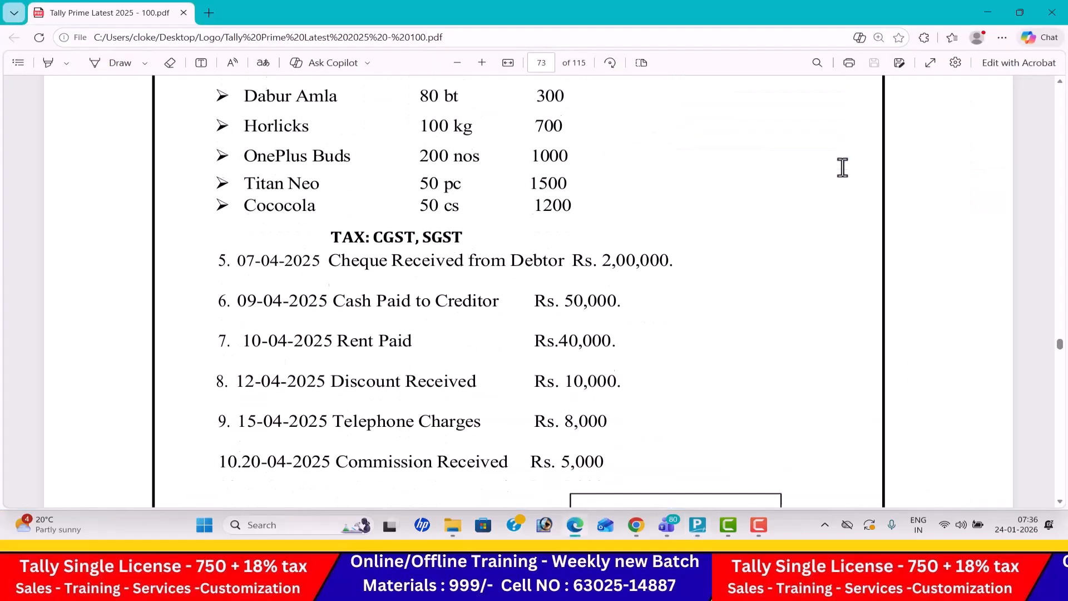
{"action": "key", "text": "alt+Tab"}
{"action": "type", "text": "CGST"}
{"action": "key", "text": "Return"}
{"action": "key", "text": "Return"}
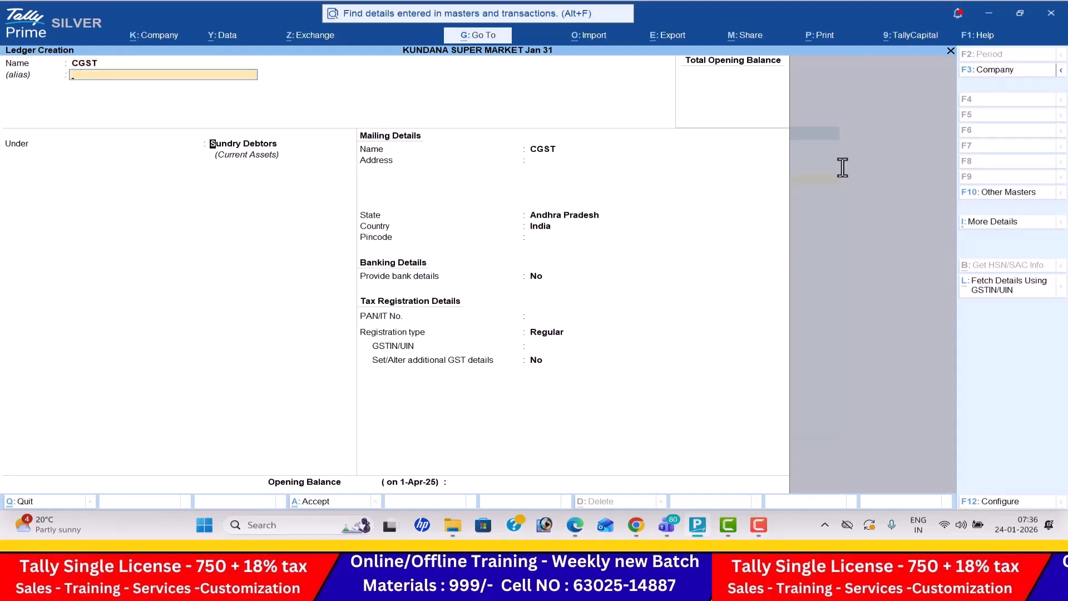
- Place the CGST ledger under Duties & Taxes with duty type GST and tax type CGST, and save it
{"action": "type", "text": "DU"}
{"action": "key", "text": "Return"}
{"action": "type", "text": "G"}
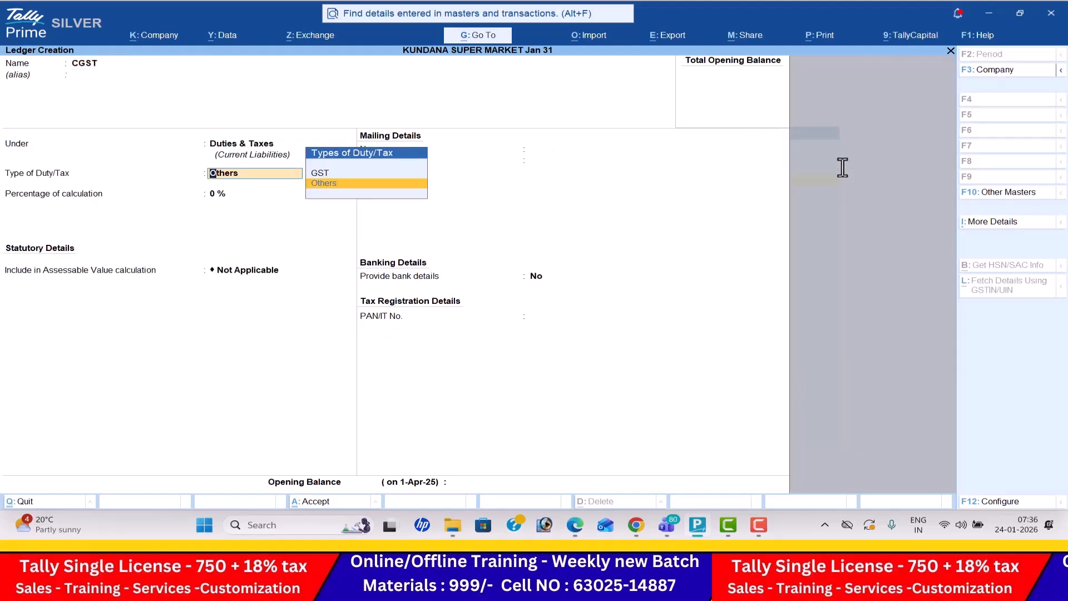
{"action": "key", "text": "Return"}
{"action": "key", "text": "Down"}
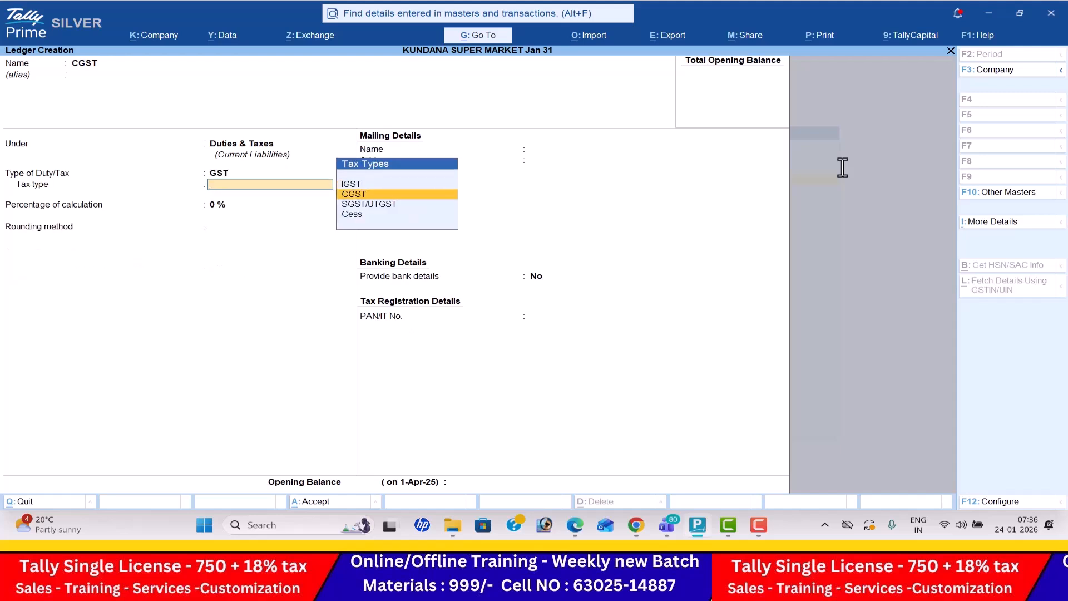
{"action": "key", "text": "Return"}
{"action": "key", "text": "Return"}
{"action": "key", "text": "Return"}
{"action": "key", "text": "Return"}
{"action": "key", "text": "Return"}
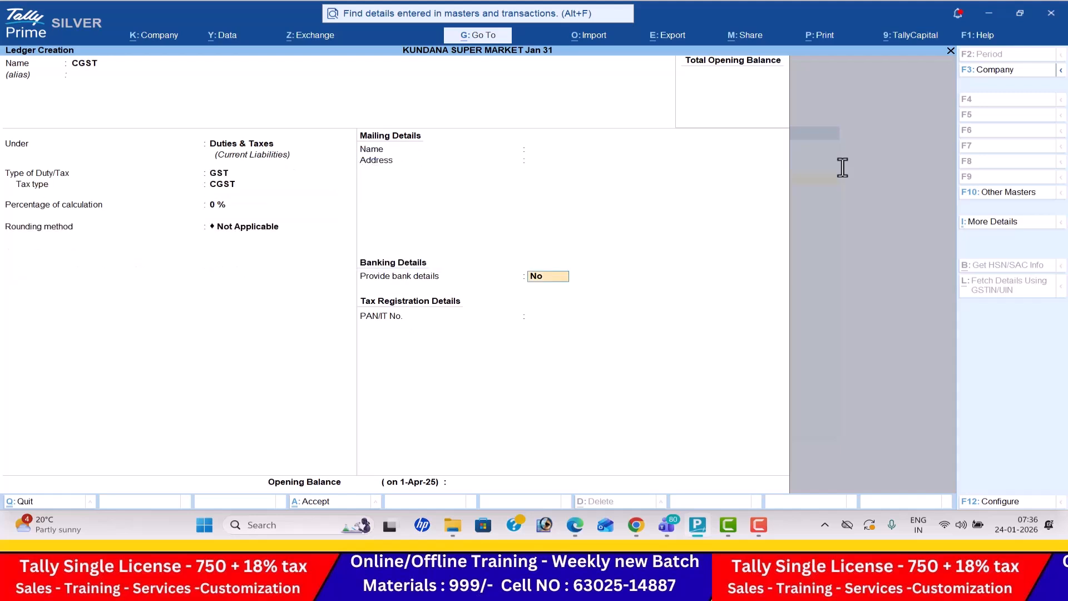
{"action": "key", "text": "Return"}
- Name another new ledger SGST and keep it in the Duties & Taxes group
{"action": "type", "text": "SGS"}
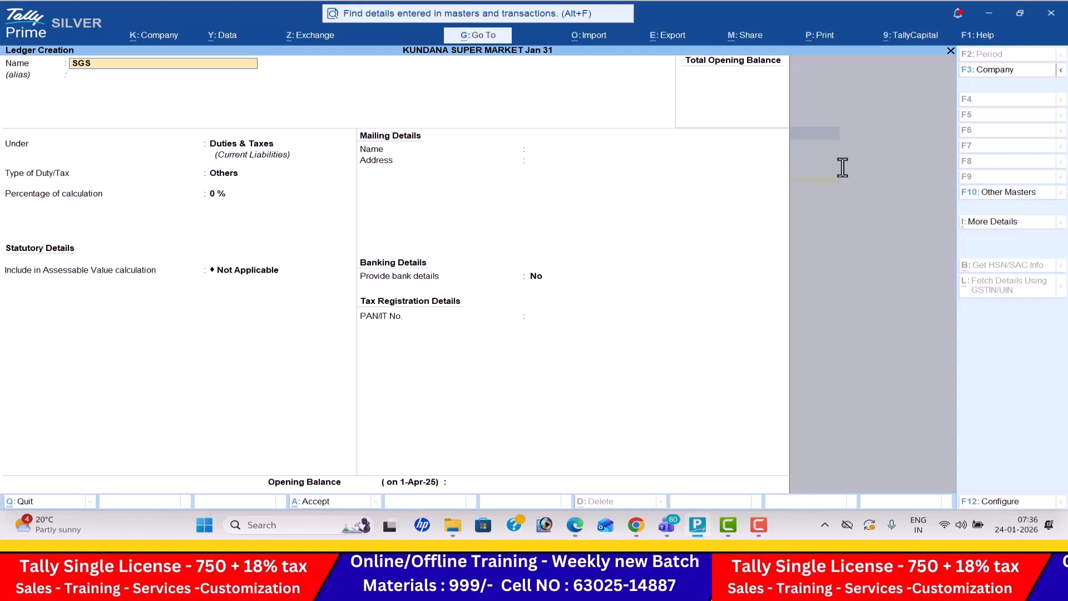
{"action": "type", "text": "T"}
{"action": "key", "text": "Return"}
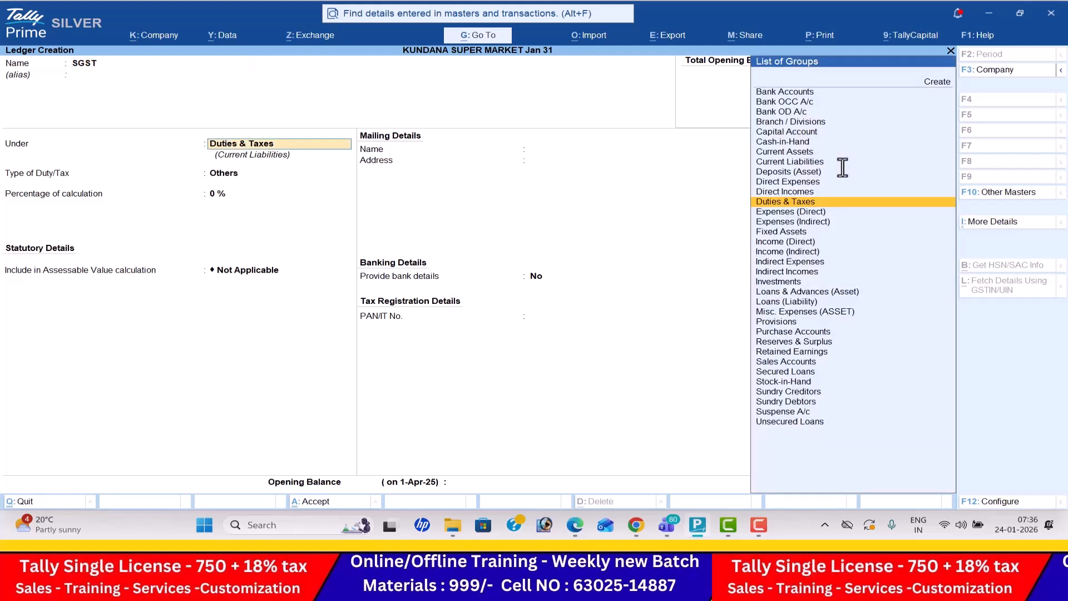
{"action": "key", "text": "Return"}
- Set the SGST ledger's duty type to GST and its tax type to SGST/UTGST, and save it
{"action": "key", "text": "Up"}
{"action": "key", "text": "Return"}
{"action": "key", "text": "Down"}
{"action": "key", "text": "Down"}
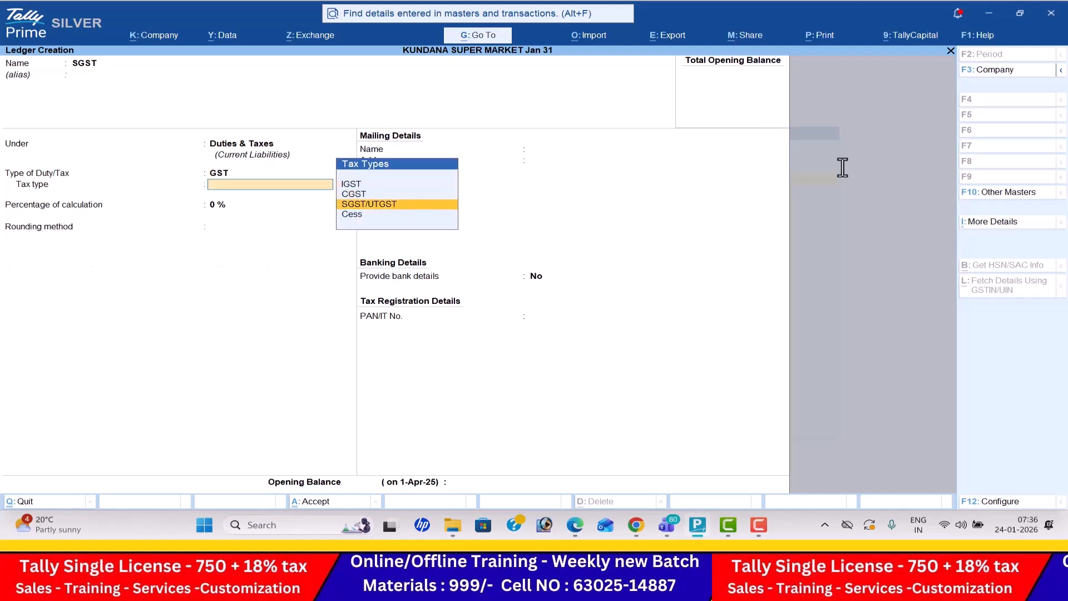
{"action": "key", "text": "Return"}
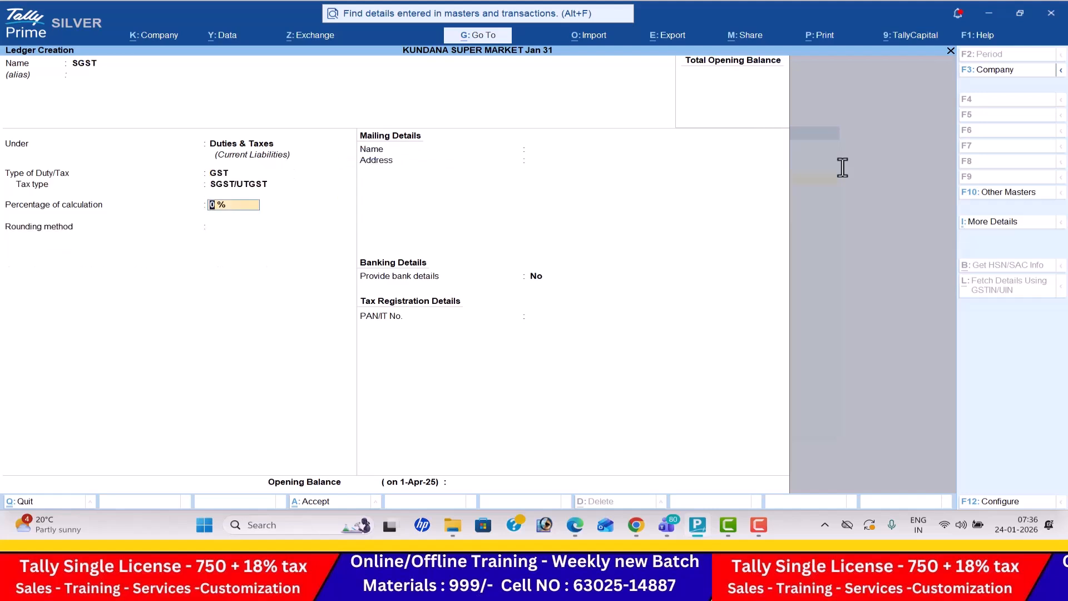
{"action": "key", "text": "Return"}
{"action": "key", "text": "Return"}
{"action": "key", "text": "Return"}
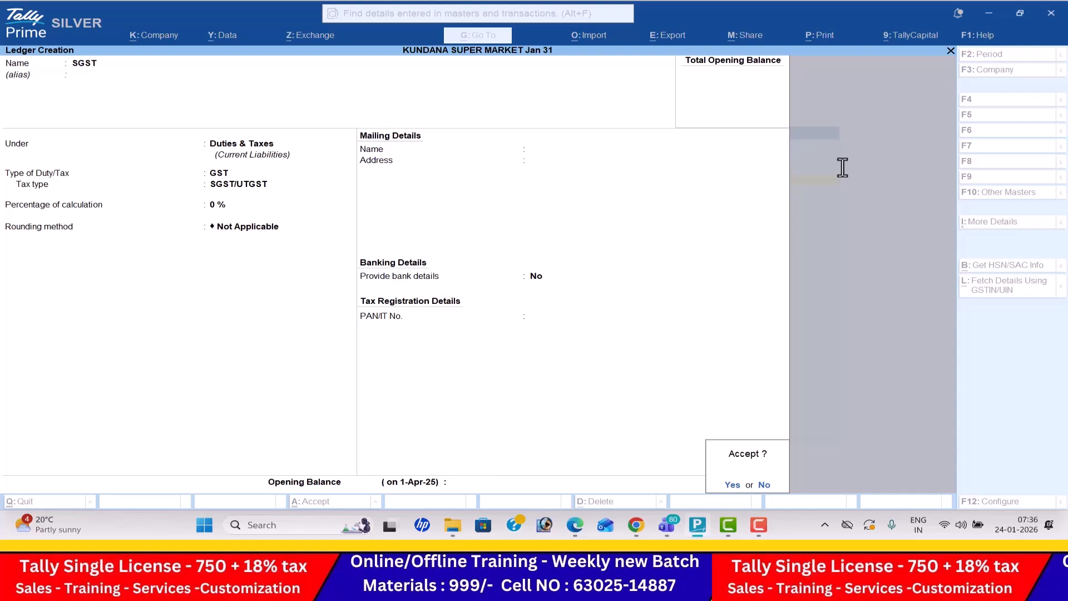
{"action": "key", "text": "Return"}
- Check the remaining transactions in the PDF and create a Rent ledger under Indirect Expenses
{"action": "key", "text": "alt+Tab"}
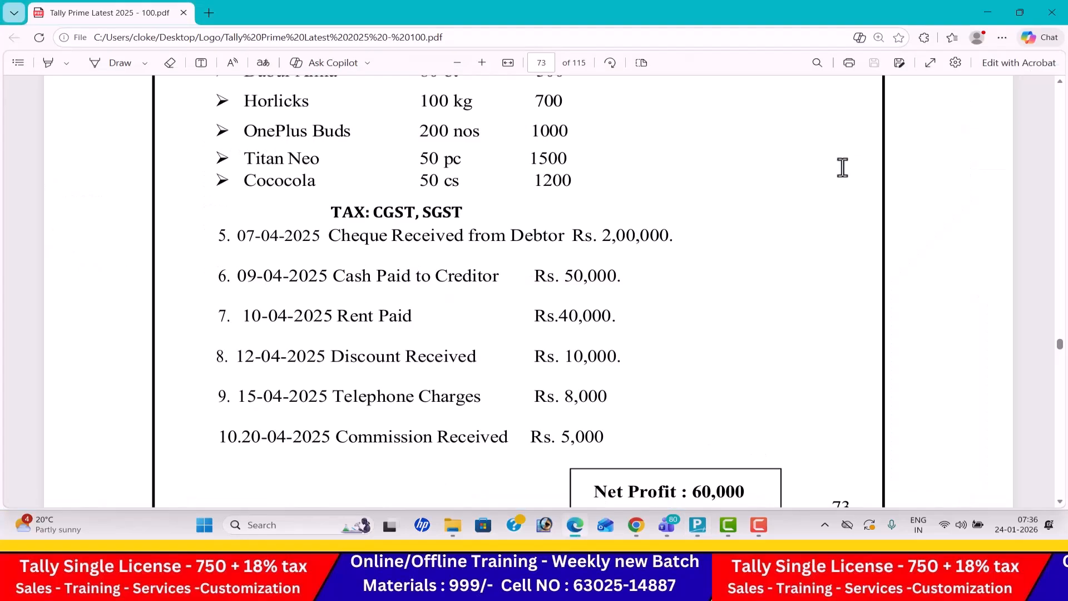
{"action": "key", "text": "alt+Tab"}
{"action": "type", "text": "Rent"}
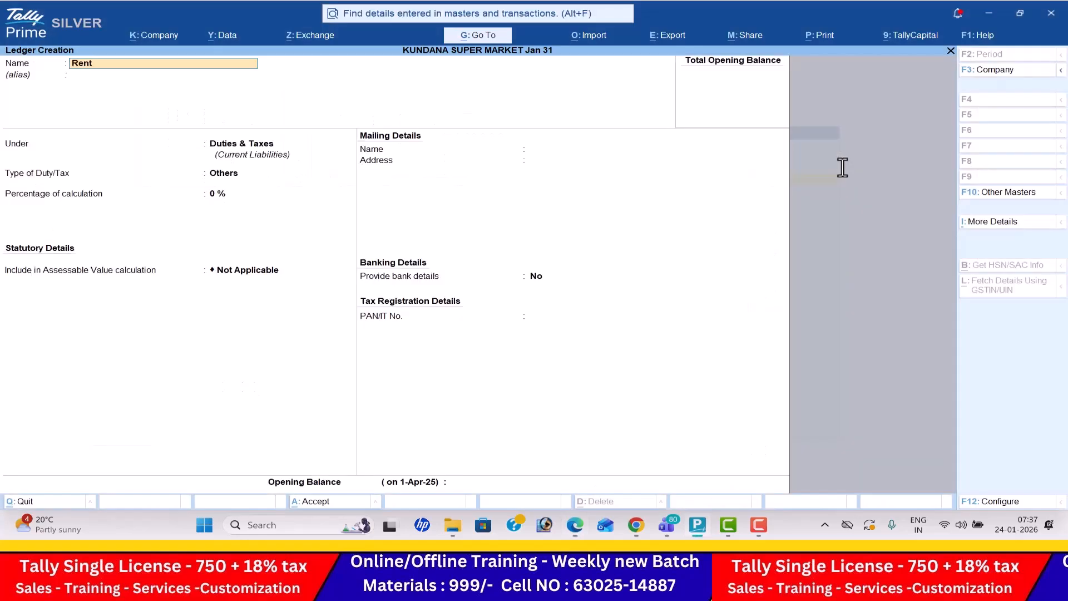
{"action": "key", "text": "Return"}
{"action": "type", "text": "ind"}
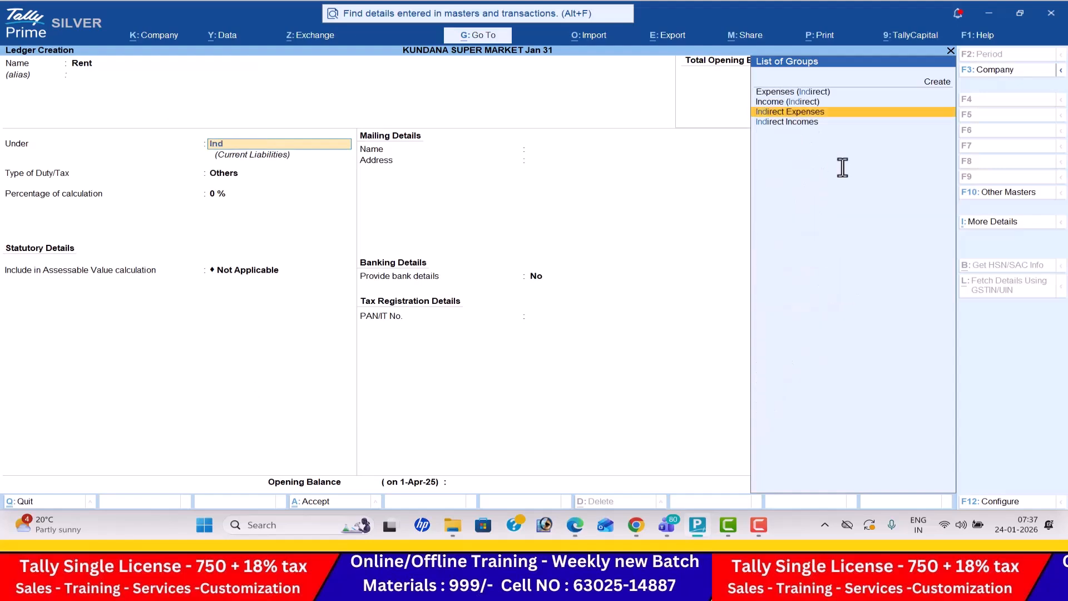
{"action": "key", "text": "Return"}
{"action": "key", "text": "ctrl+a"}
- Create a Discount Received ledger under Indirect Incomes for the eighth transaction in the PDF
{"action": "key", "text": "alt+Tab"}
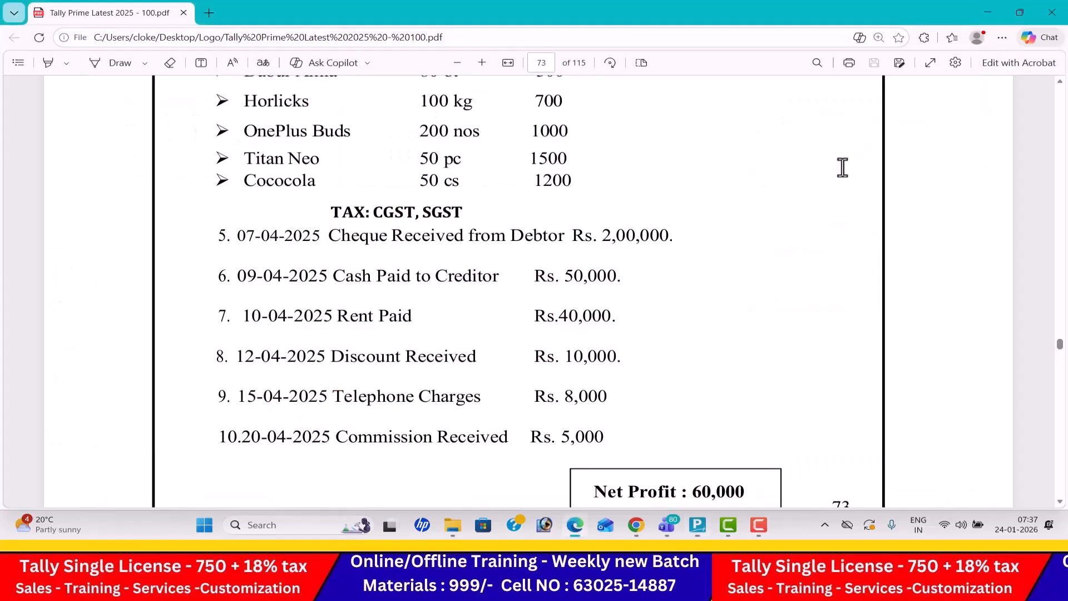
{"action": "key", "text": "alt+Tab"}
{"action": "type", "text": "Dis"}
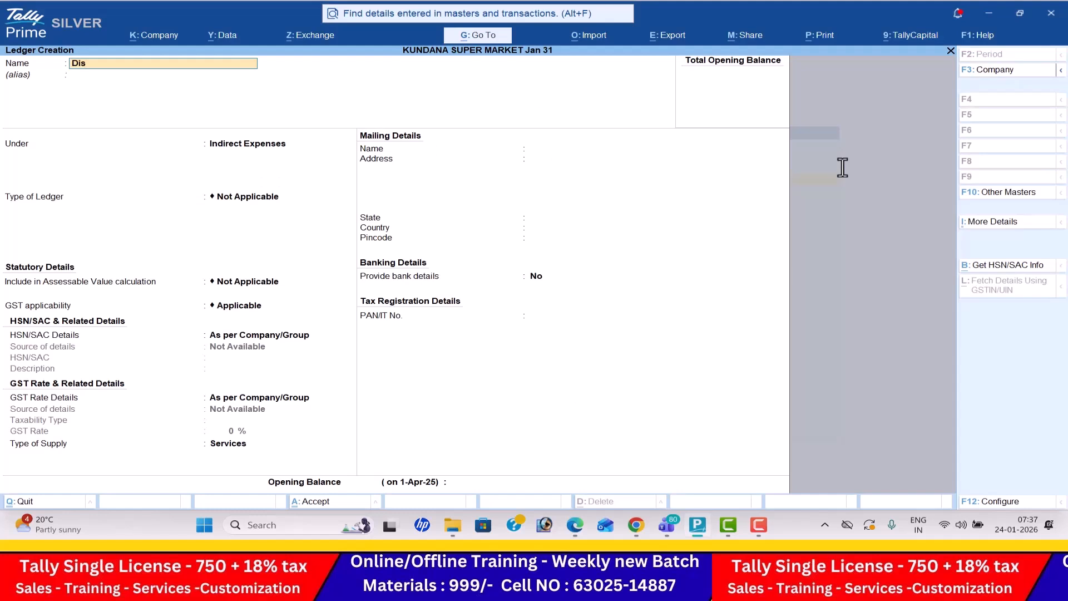
{"action": "type", "text": "count Received"}
{"action": "key", "text": "Return"}
{"action": "key", "text": "Return"}
{"action": "key", "text": "Down"}
{"action": "key", "text": "Return"}
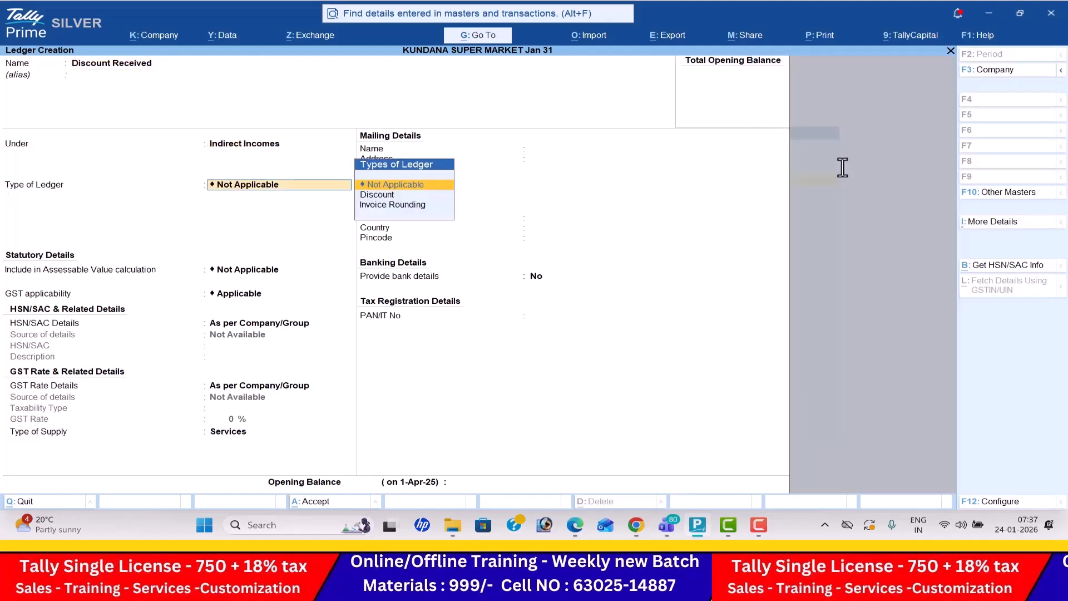
{"action": "key", "text": "ctrl+a"}
- Create a Telephone Charges ledger under Indirect Expenses for the ninth transaction in the PDF
{"action": "key", "text": "alt+Tab"}
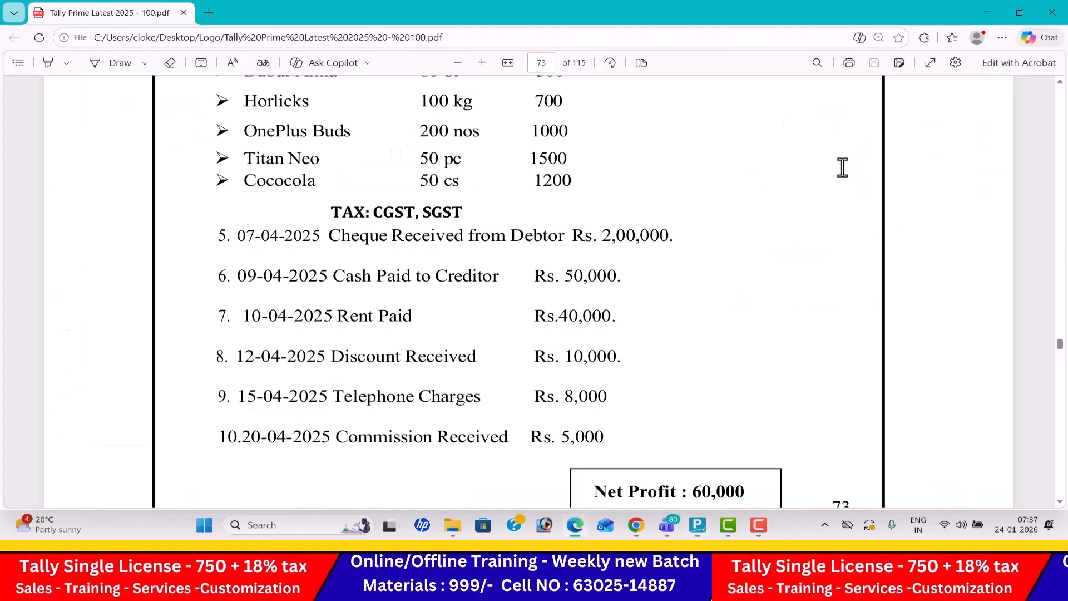
{"action": "key", "text": "alt+Tab"}
{"action": "type", "text": "Te"}
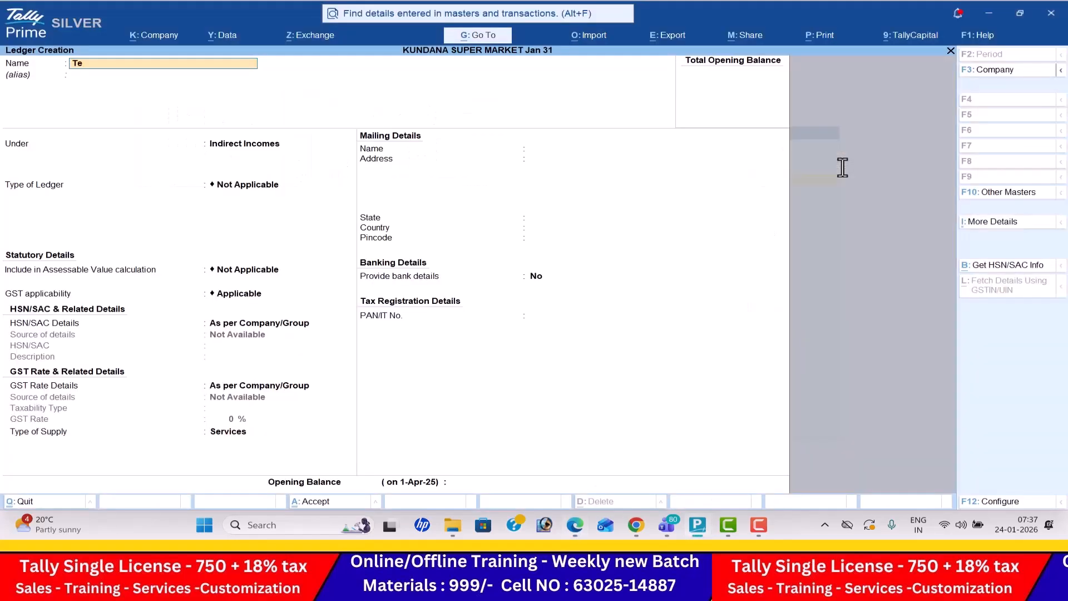
{"action": "type", "text": "lephone Charges"}
{"action": "key", "text": "Return"}
{"action": "type", "text": "Ind"}
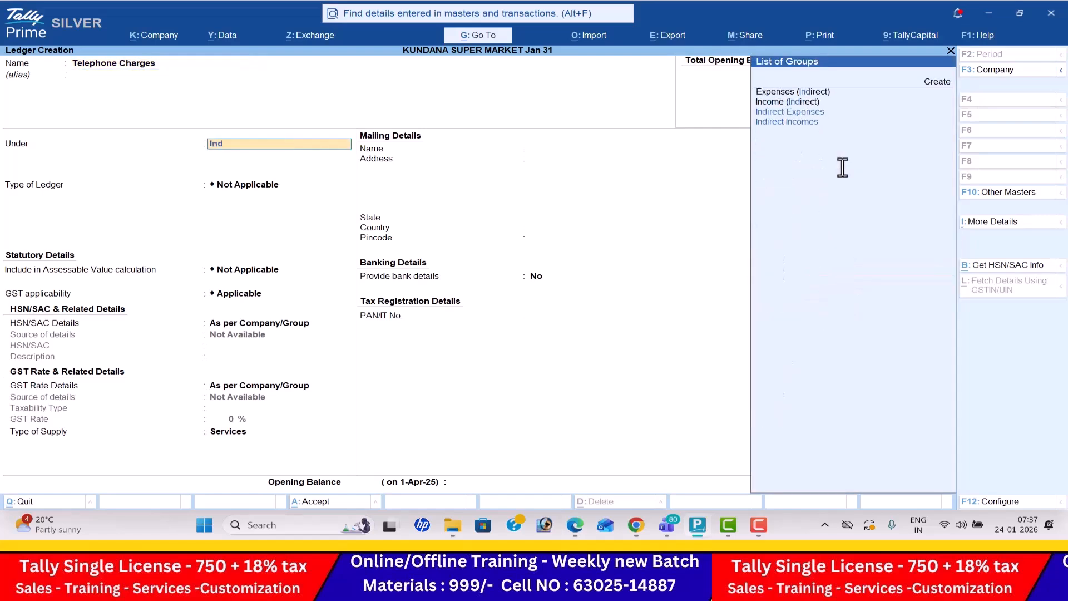
{"action": "key", "text": "Return"}
- Create a Commission Received ledger under Indirect Incomes for the tenth transaction in the PDF
{"action": "key", "text": "alt+Tab"}
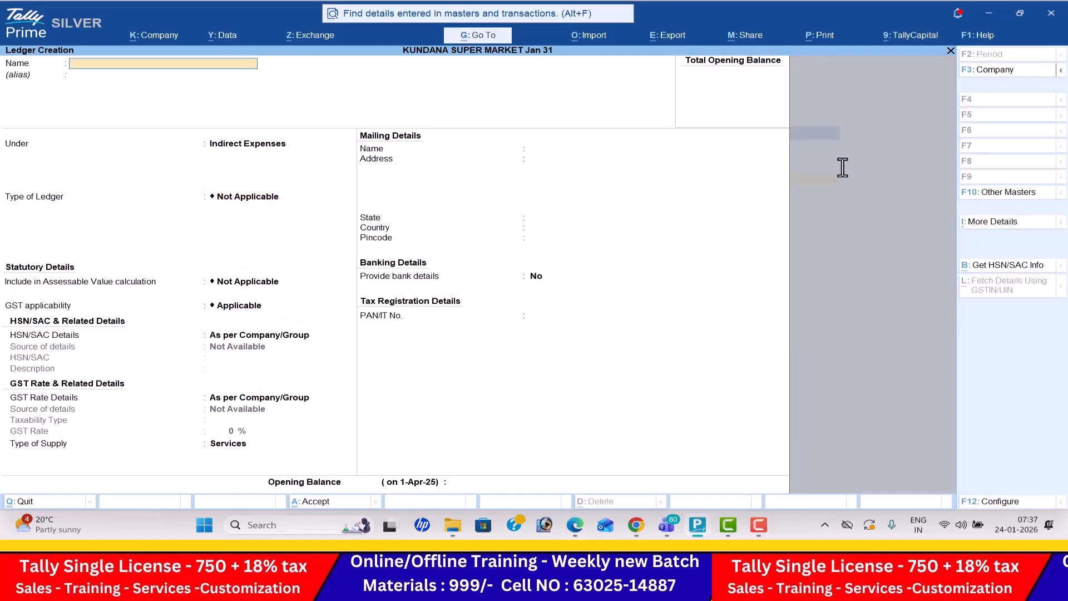
{"action": "key", "text": "alt+Tab"}
{"action": "type", "text": "Commission Received"}
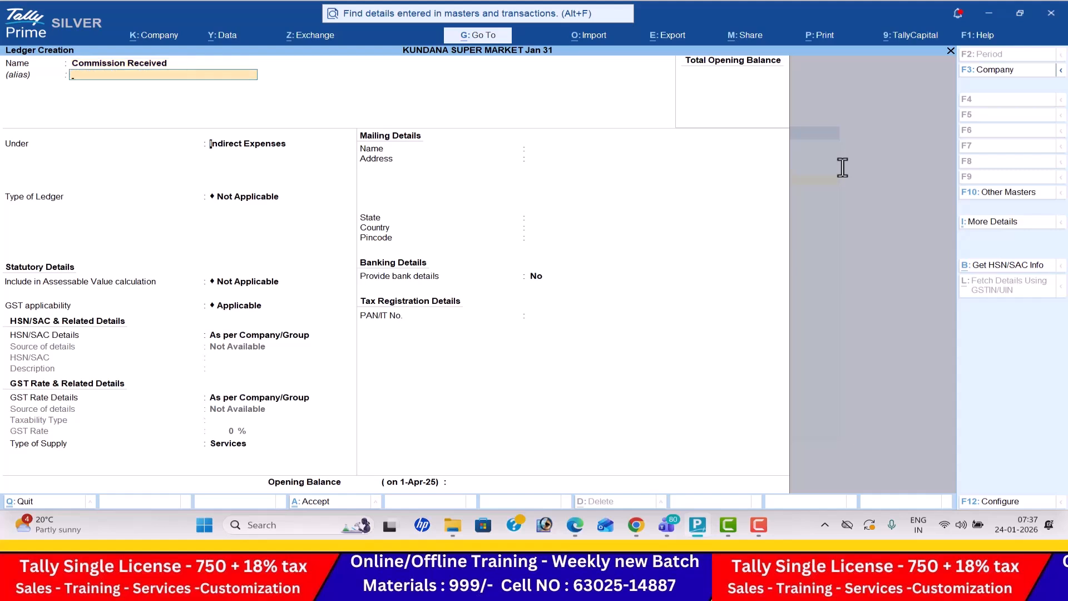
{"action": "key", "text": "Return"}
{"action": "key", "text": "Down"}
{"action": "key", "text": "Return"}
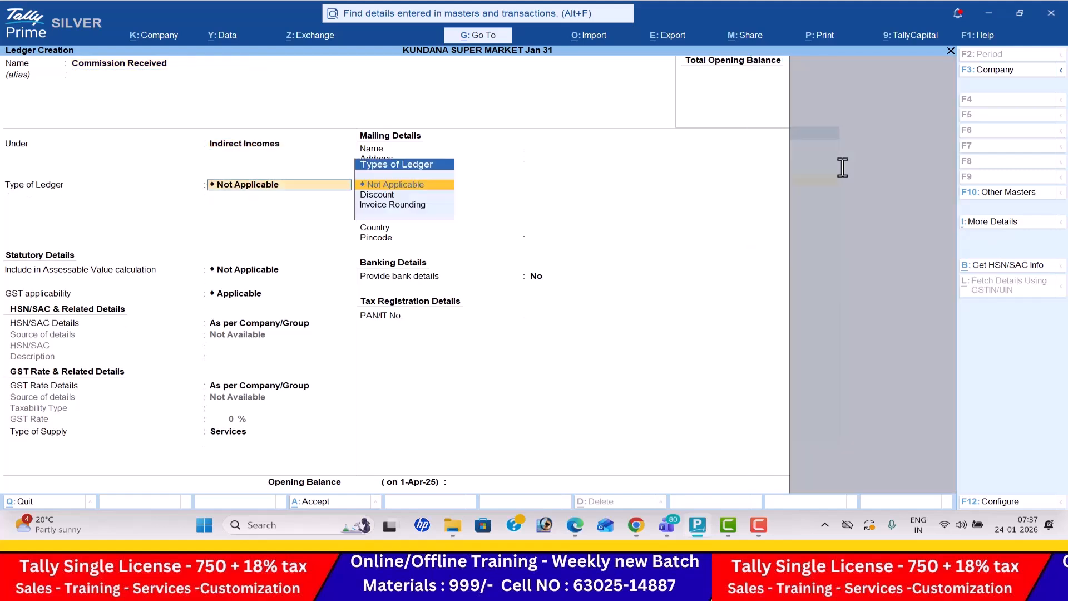
{"action": "key", "text": "ctrl+a"}
- Leave ledger creation, open the form for a new unit, and check the item units of the purchase transaction in the PDF
{"action": "key", "text": "Escape"}
{"action": "key", "text": "Return"}
{"action": "key", "text": "Down"}
{"action": "key", "text": "Down"}
{"action": "key", "text": "Down"}
{"action": "key", "text": "Down"}
{"action": "key", "text": "Down"}
{"action": "key", "text": "Down"}
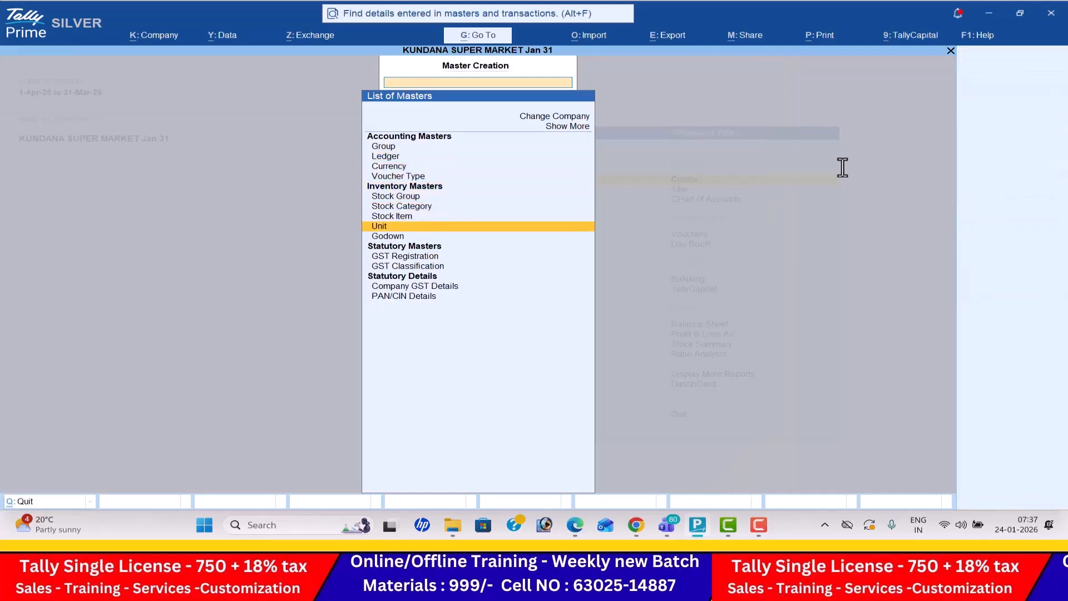
{"action": "key", "text": "Return"}
{"action": "key", "text": "alt+Tab"}
{"action": "scroll", "coordinate": [843, 167], "scroll_direction": "up", "scroll_amount": 5}
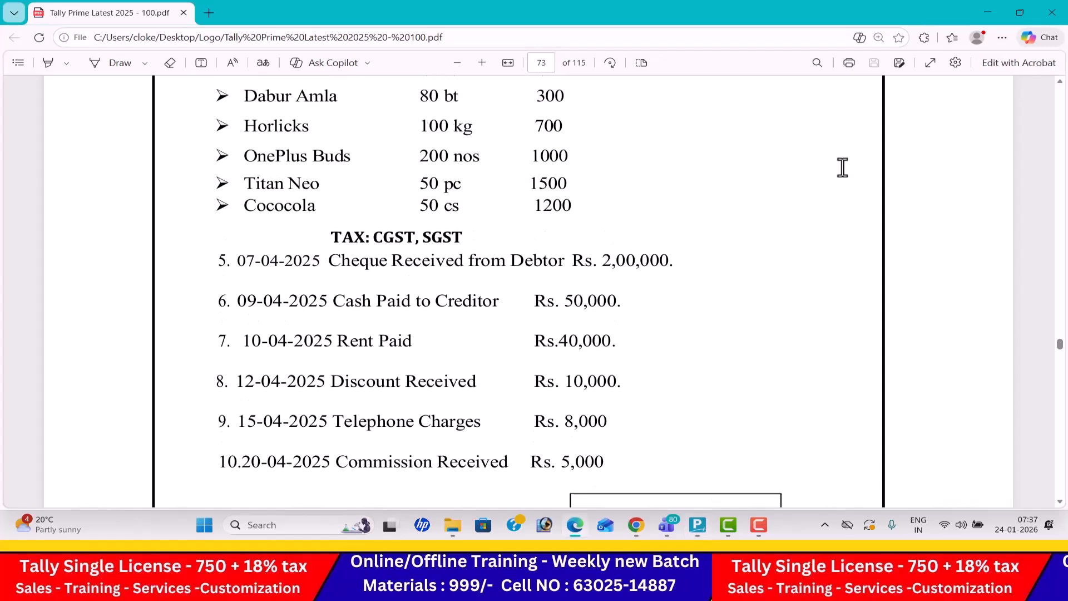
{"action": "scroll", "coordinate": [843, 168], "scroll_direction": "up", "scroll_amount": 3}
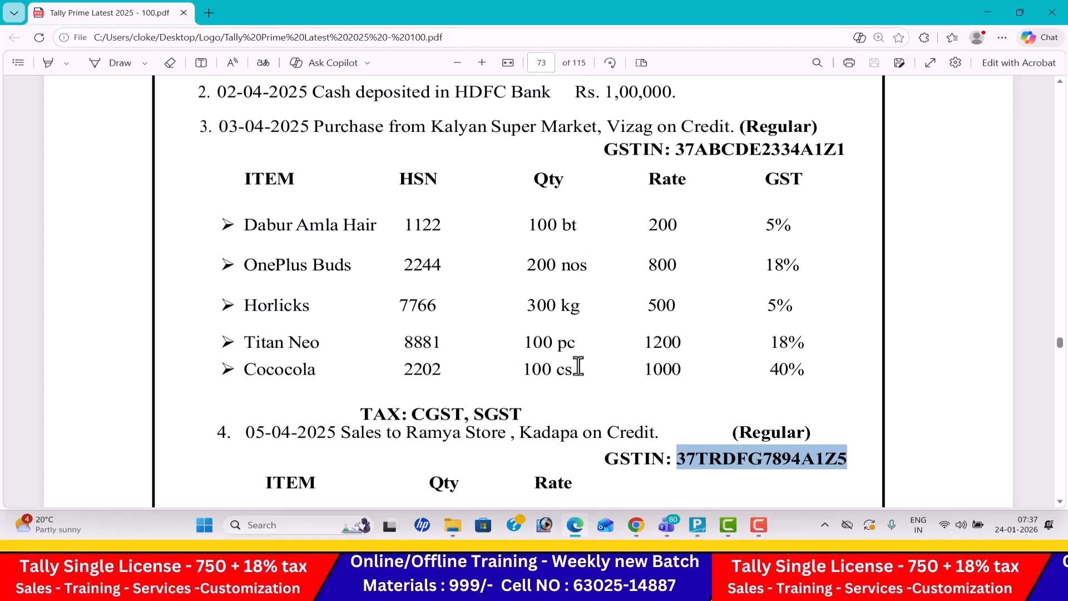
{"action": "key", "text": "alt+Tab"}
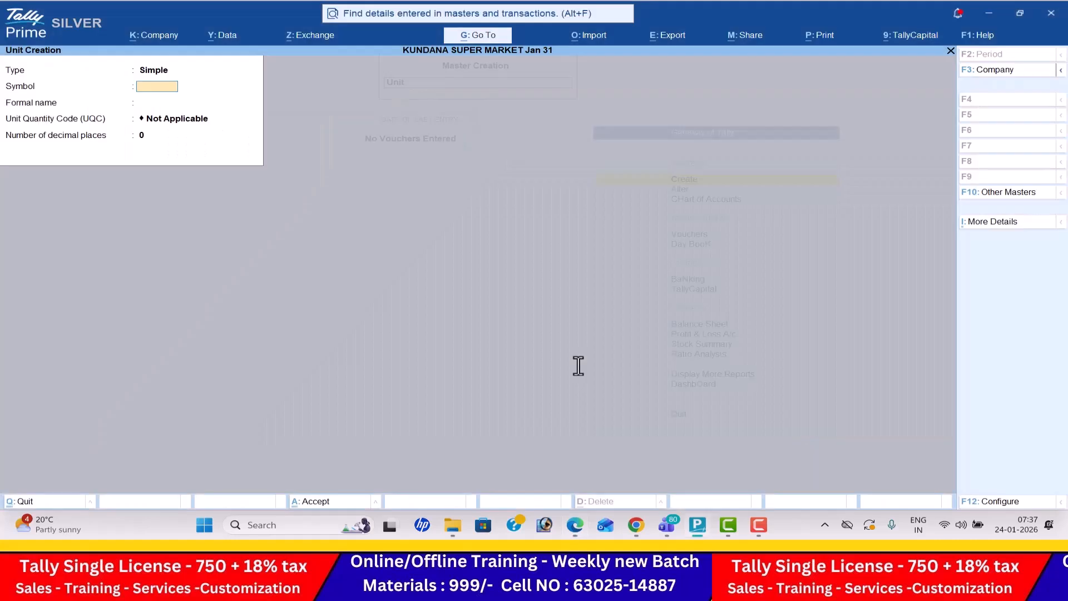
- Create a simple unit with symbol bt and Unit Quantity Code BTL-BOTTLES
{"action": "type", "text": "bt"}
{"action": "key", "text": "Return"}
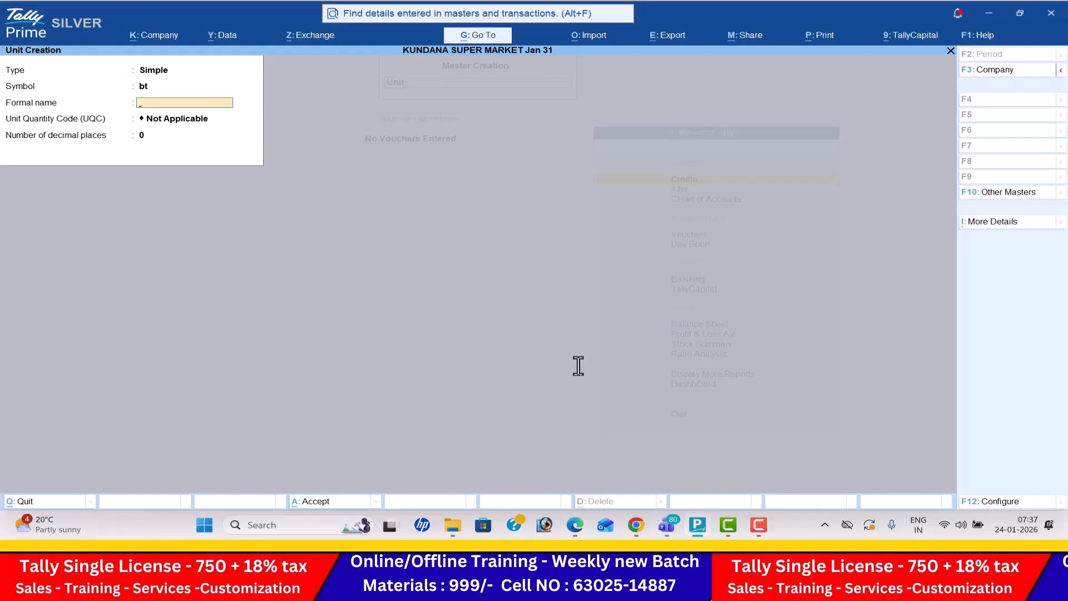
{"action": "key", "text": "Return"}
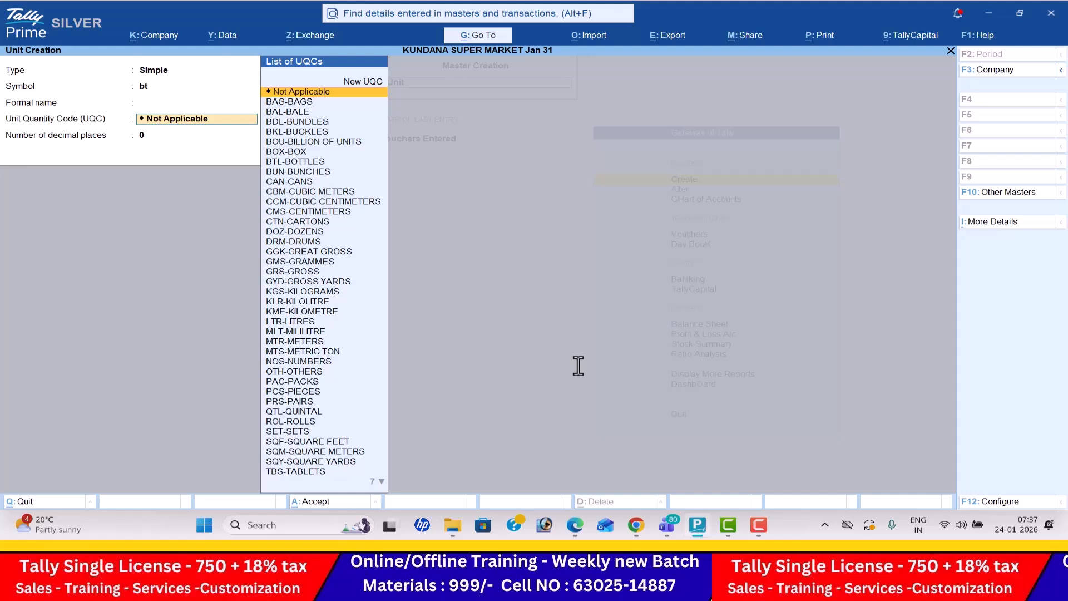
{"action": "type", "text": "bt"}
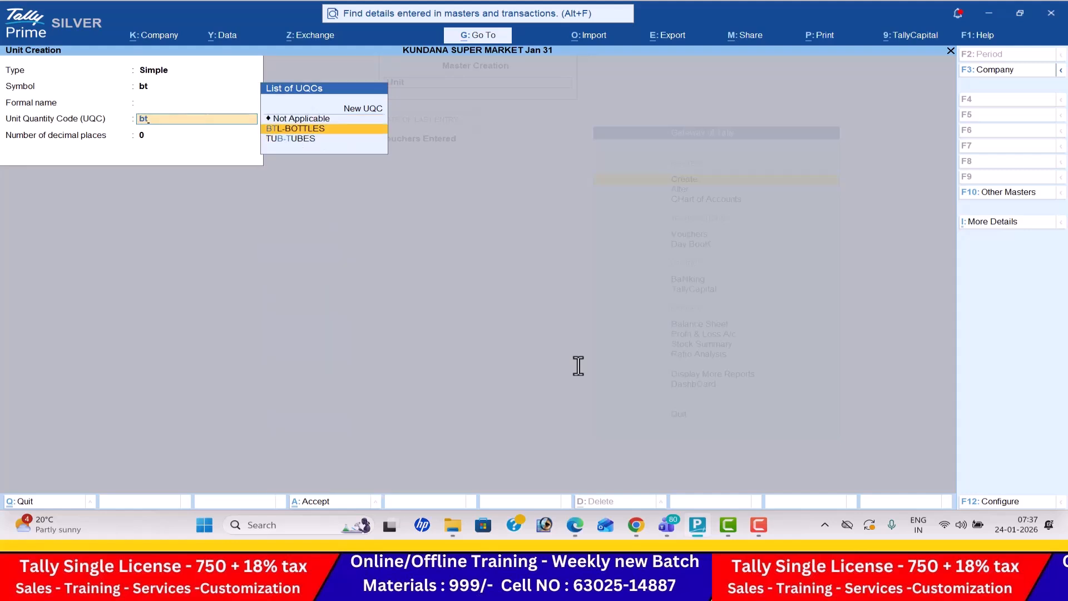
{"action": "key", "text": "Return"}
{"action": "key", "text": "Return"}
{"action": "key", "text": "Return"}
- Create a simple unit with symbol nos and Unit Quantity Code NOS-NUMBERS, matching the OnePlus Buds quantity in the PDF
{"action": "key", "text": "alt+Tab"}
{"action": "key", "text": "alt+Tab"}
{"action": "type", "text": "n"}
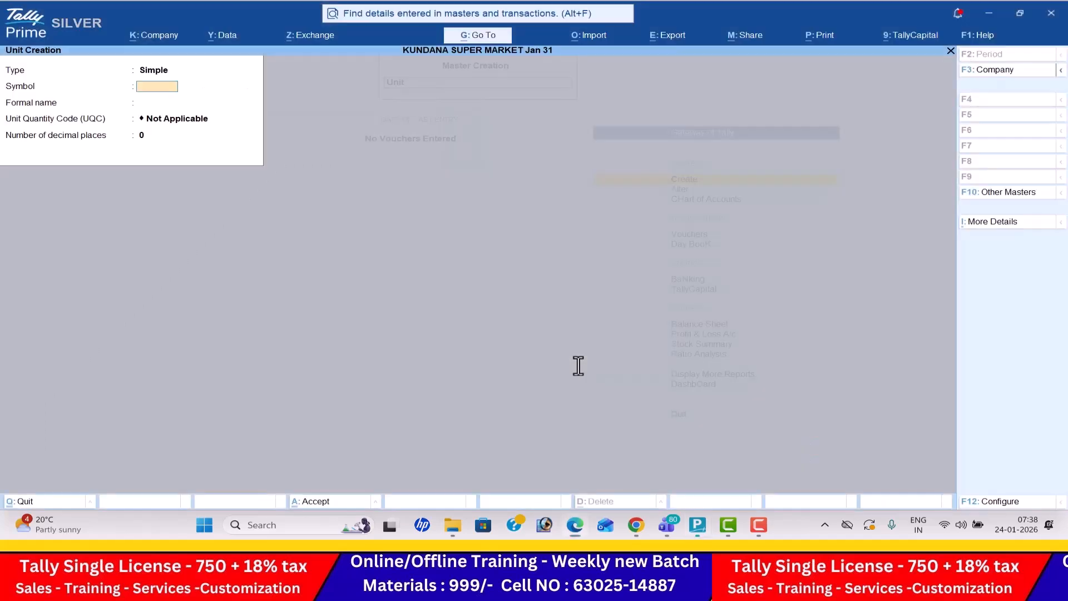
{"action": "key", "text": "Return"}
{"action": "key", "text": "Return"}
{"action": "type", "text": "nu"}
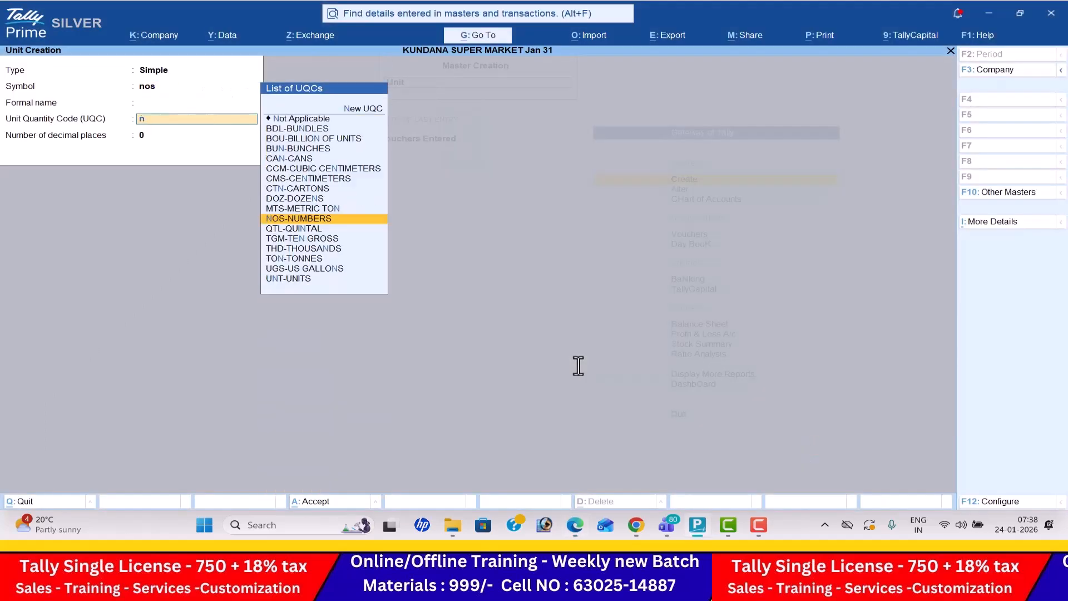
{"action": "key", "text": "Return"}
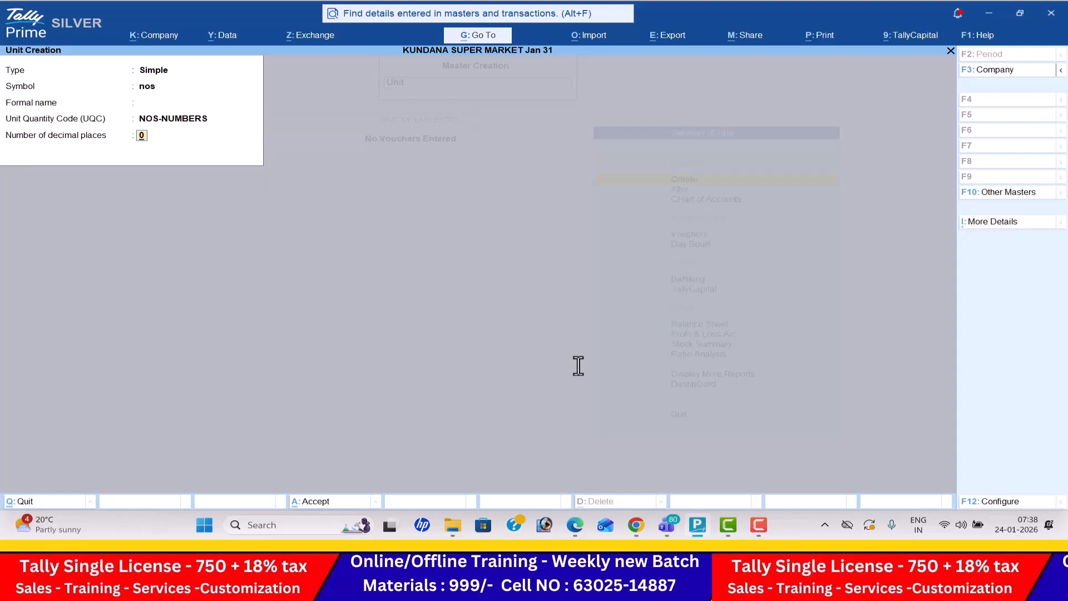
{"action": "key", "text": "Return"}
- Create a simple unit with symbol kg and Unit Quantity Code KGS-KILOGRAMS for the Horlicks quantity in the PDF
{"action": "key", "text": "Return"}
{"action": "key", "text": "alt+Tab"}
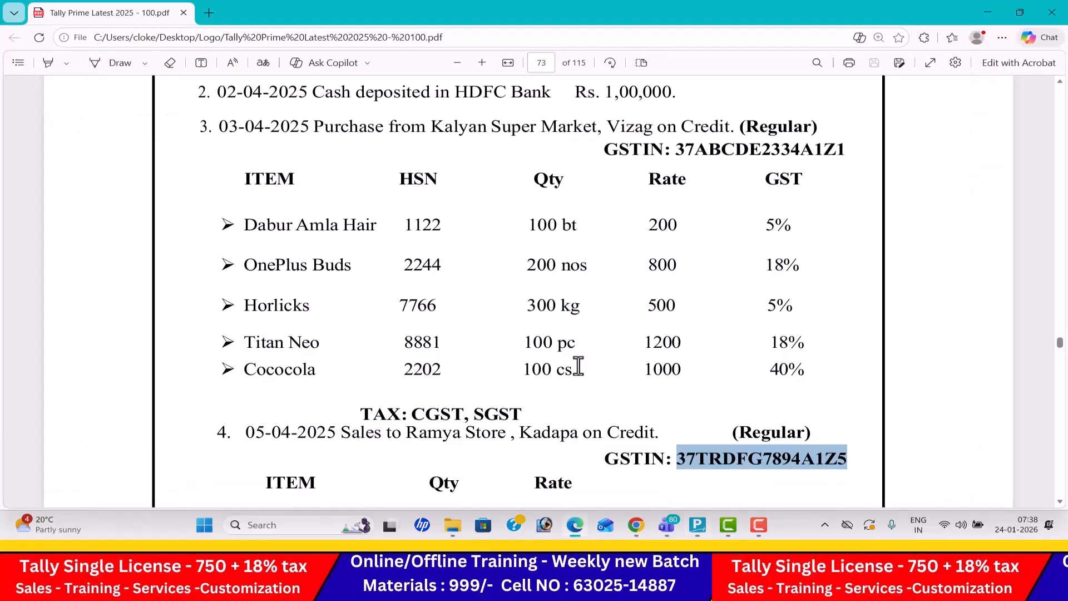
{"action": "key", "text": "alt+Tab"}
{"action": "type", "text": "kf"}
{"action": "key", "text": "BackSpace"}
{"action": "type", "text": "g"}
{"action": "key", "text": "Return"}
{"action": "type", "text": "ki"}
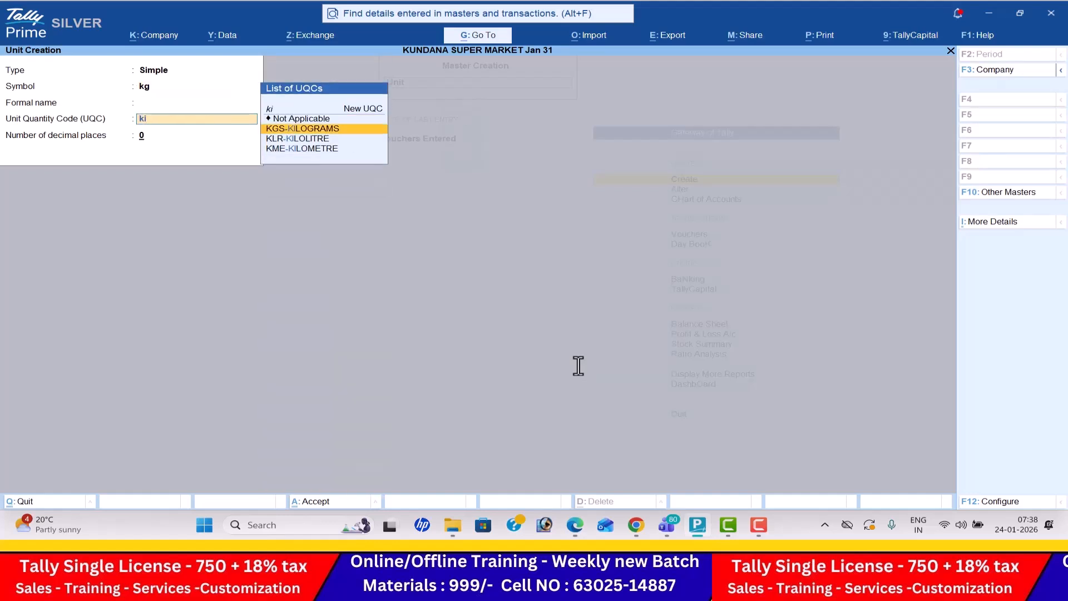
{"action": "key", "text": "Return"}
{"action": "key", "text": "Return"}
{"action": "key", "text": "Return"}
- Create a simple unit with symbol pc and the pieces Unit Quantity Code (PCS) for the Titan Neo quantity in the PDF
{"action": "key", "text": "alt+Tab"}
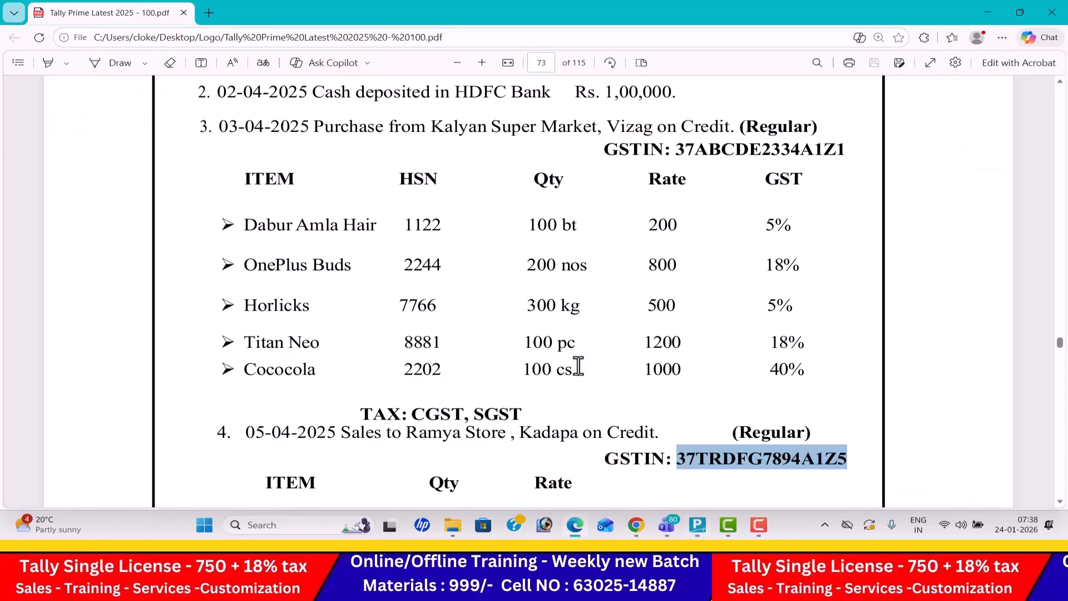
{"action": "key", "text": "alt+Tab"}
{"action": "type", "text": "pc"}
{"action": "key", "text": "Return"}
{"action": "key", "text": "Return"}
{"action": "type", "text": "pc"}
{"action": "key", "text": "Return"}
{"action": "key", "text": "Return"}
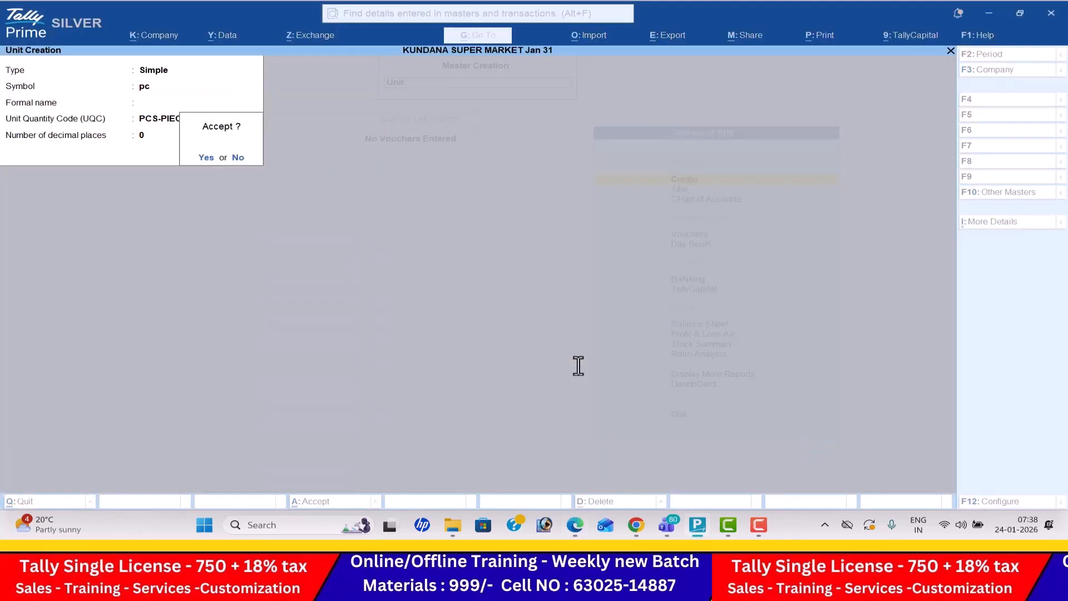
{"action": "key", "text": "Return"}
- Create a simple unit with symbol cs and Unit Quantity Code CTN-CARTONS for the Cococola quantity in the PDF
{"action": "key", "text": "alt+Tab"}
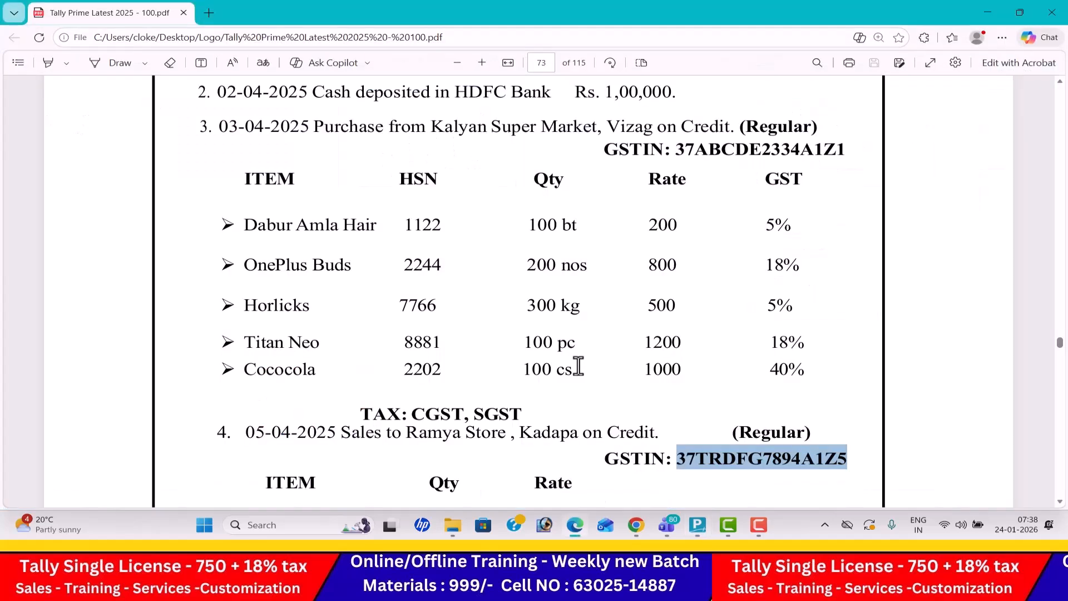
{"action": "key", "text": "alt+Tab"}
{"action": "key", "text": "Return"}
{"action": "key", "text": "Return"}
{"action": "type", "text": "ct"}
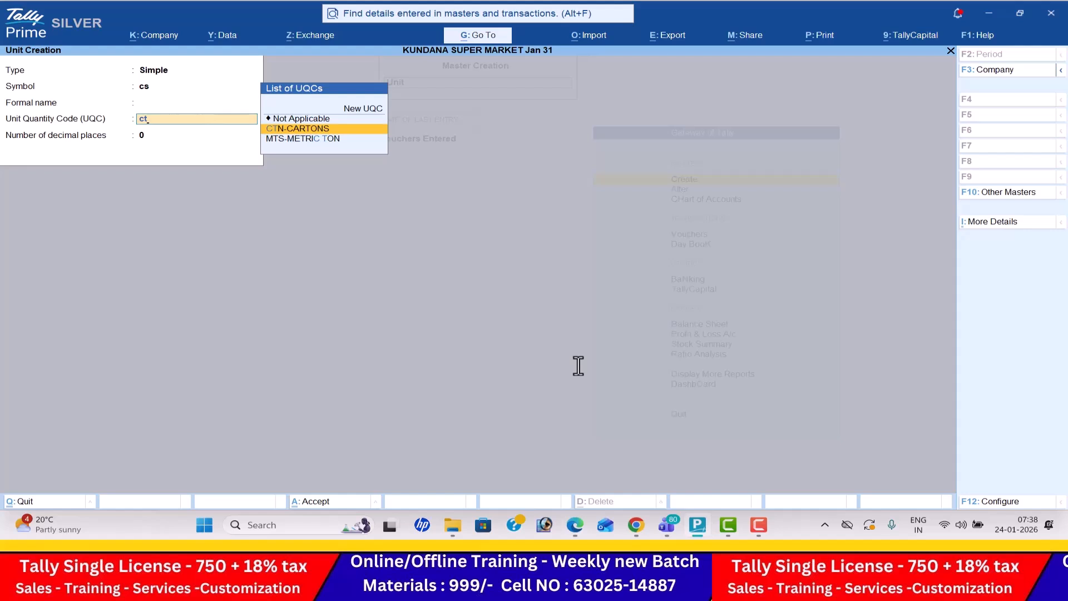
{"action": "key", "text": "Return"}
- Leave unit creation and open the form for a new stock item
{"action": "key", "text": "Return"}
{"action": "key", "text": "Return"}
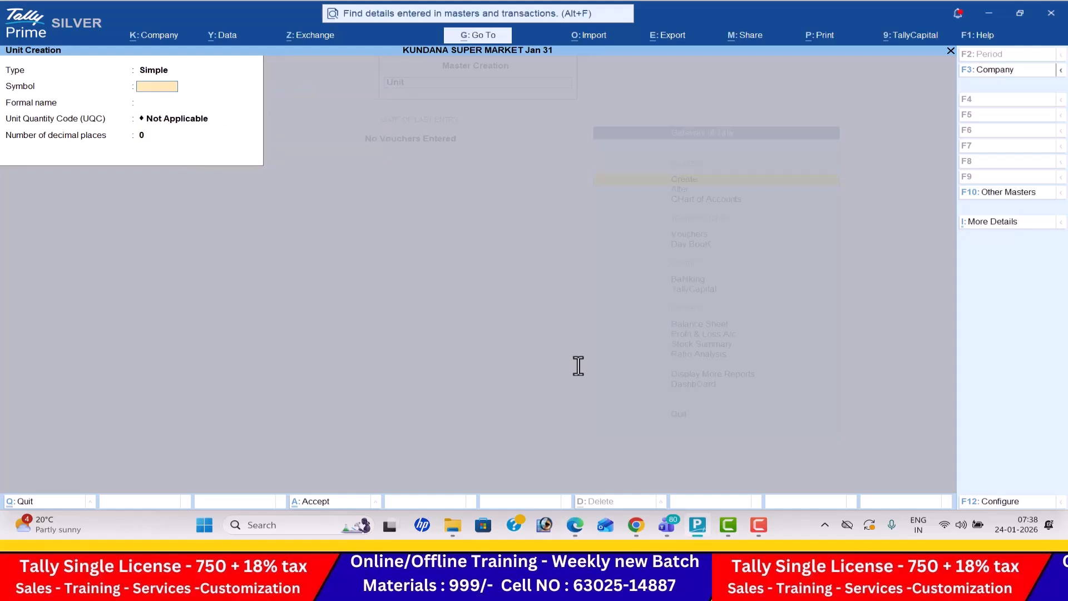
{"action": "key", "text": "Escape"}
{"action": "key", "text": "Return"}
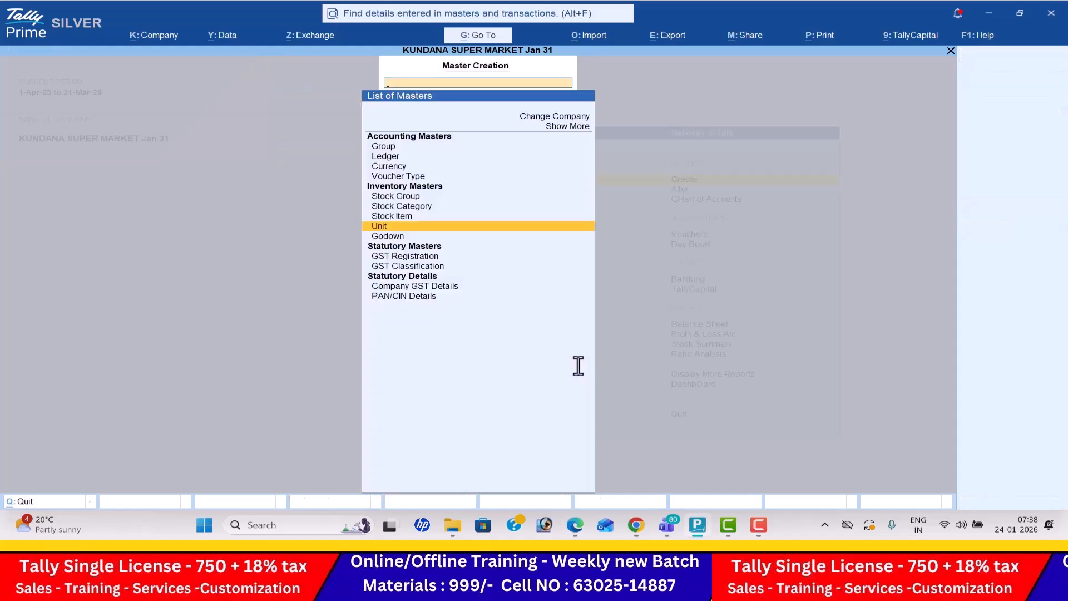
{"action": "key", "text": "Up"}
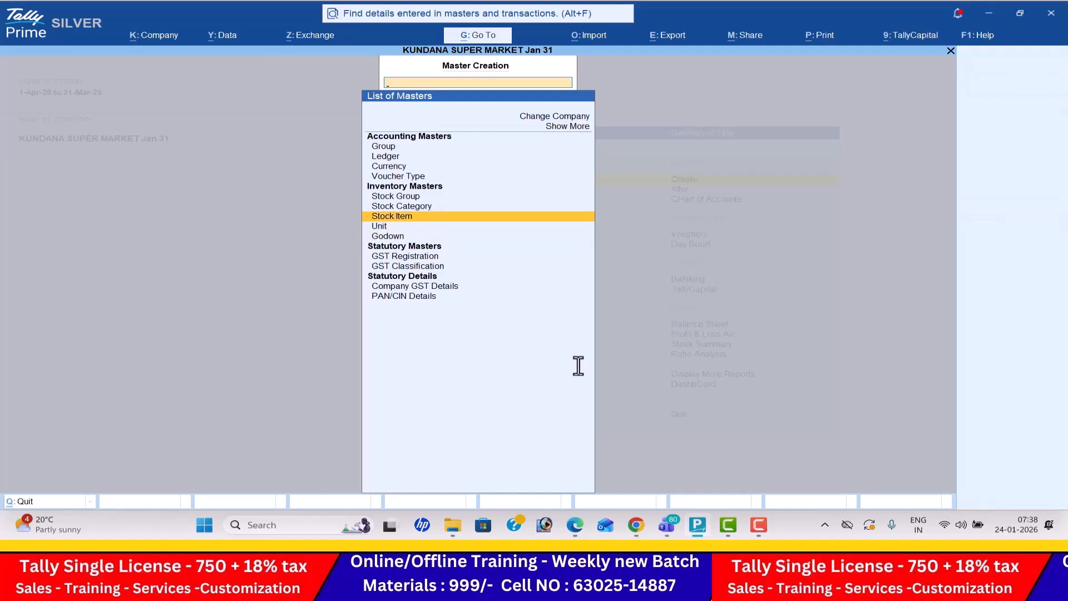
{"action": "key", "text": "Return"}
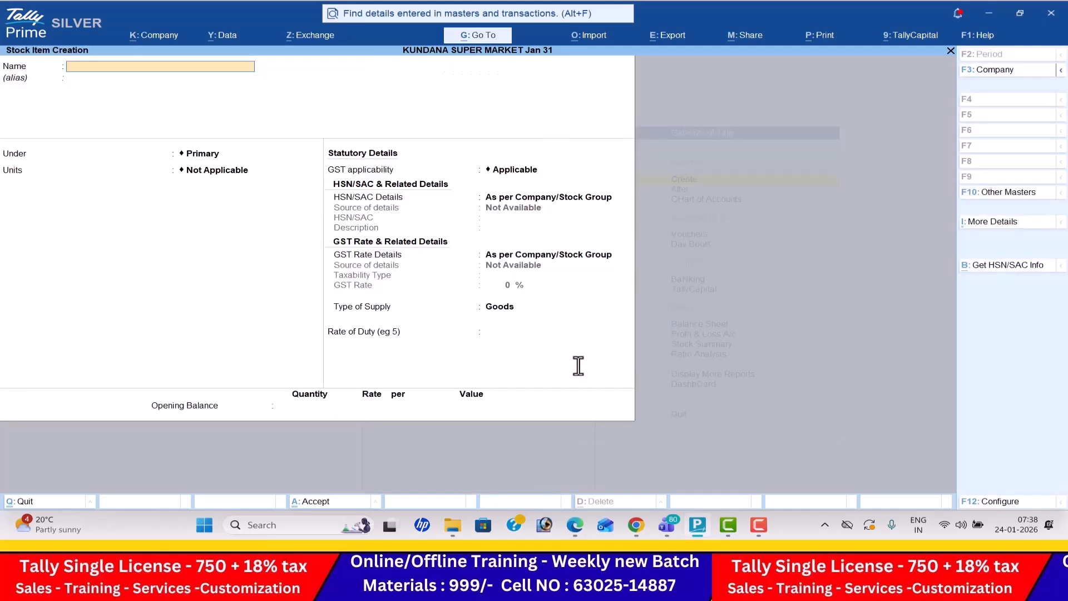
- Name the stock item Dabur Amla Hair, copied from the PDF, keep it under Primary and set its unit to bt
{"action": "key", "text": "alt+Tab"}
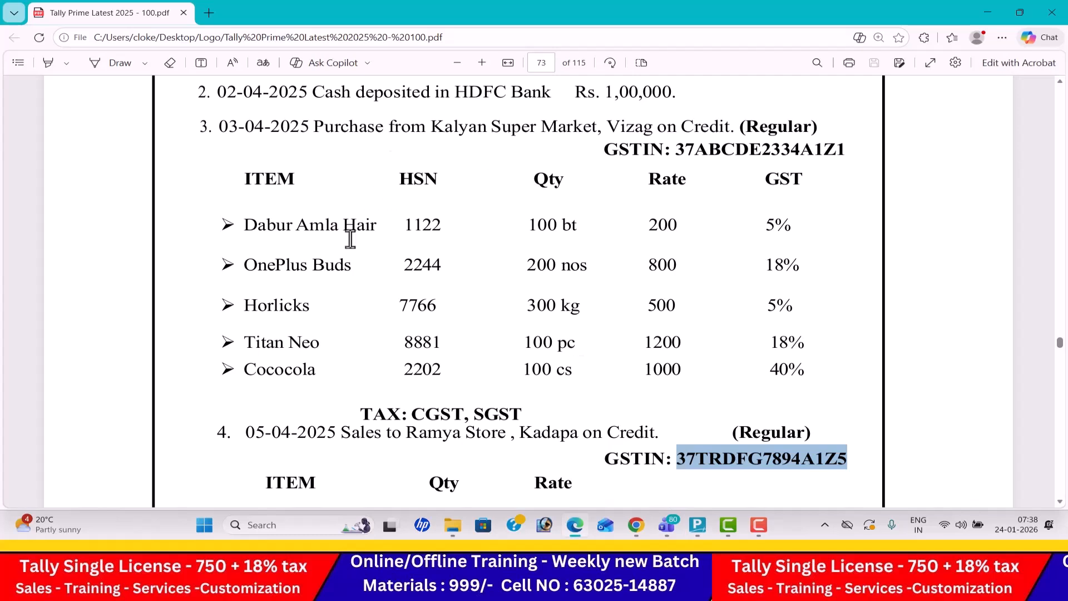
{"action": "left_click", "coordinate": [246, 227]}
{"action": "left_click_drag", "start_coordinate": [246, 227], "coordinate": [369, 222]}
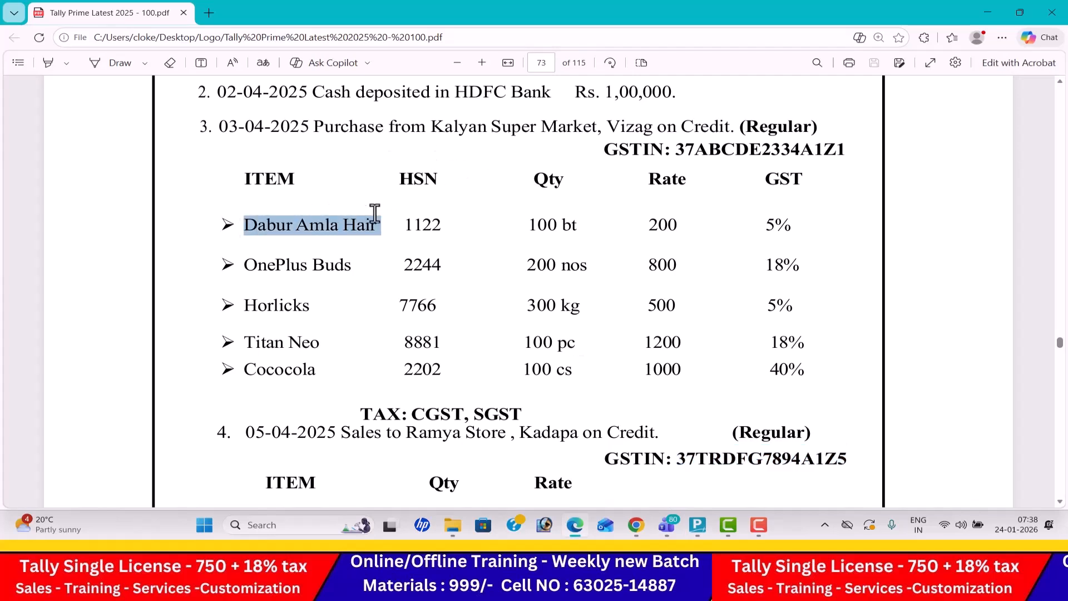
{"action": "key", "text": "ctrl+c"}
{"action": "key", "text": "alt+Tab"}
{"action": "key", "text": "ctrl+v"}
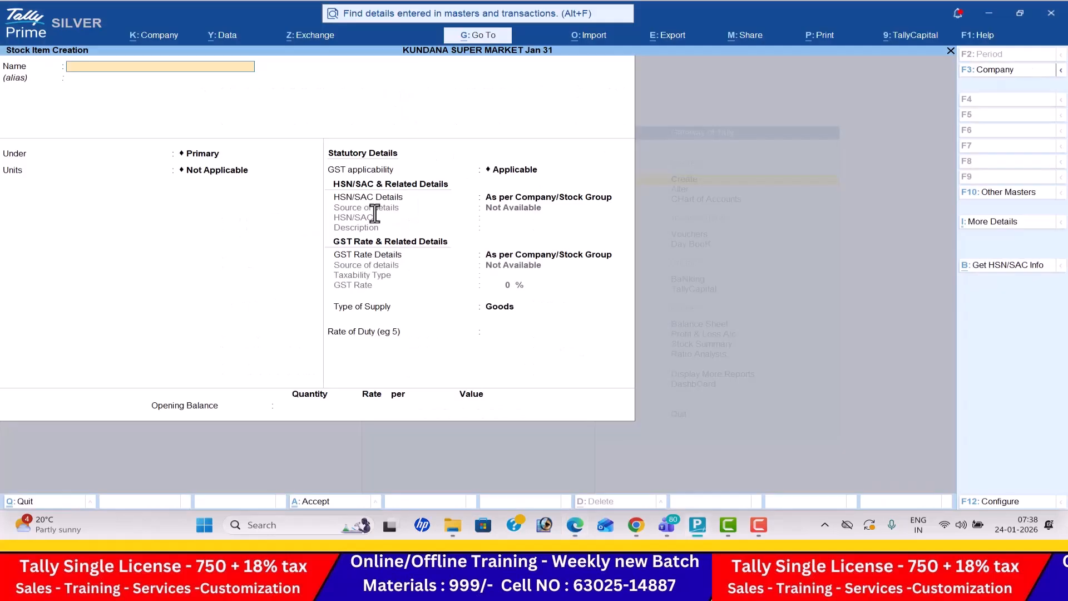
{"action": "key", "text": "Return"}
{"action": "key", "text": "Return"}
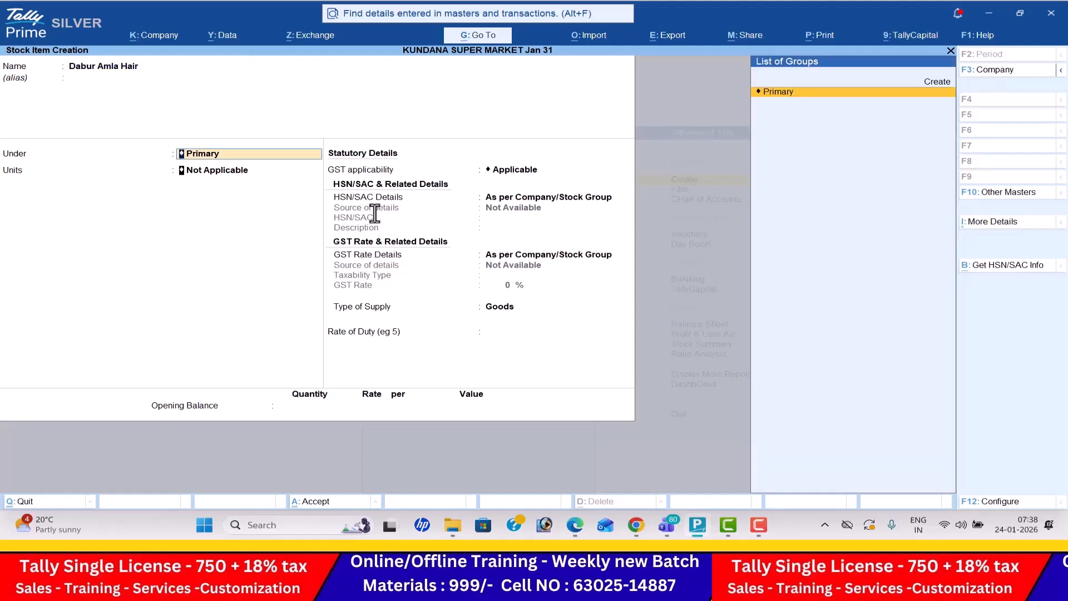
{"action": "key", "text": "Return"}
{"action": "key", "text": "alt+Tab"}
{"action": "key", "text": "alt+Tab"}
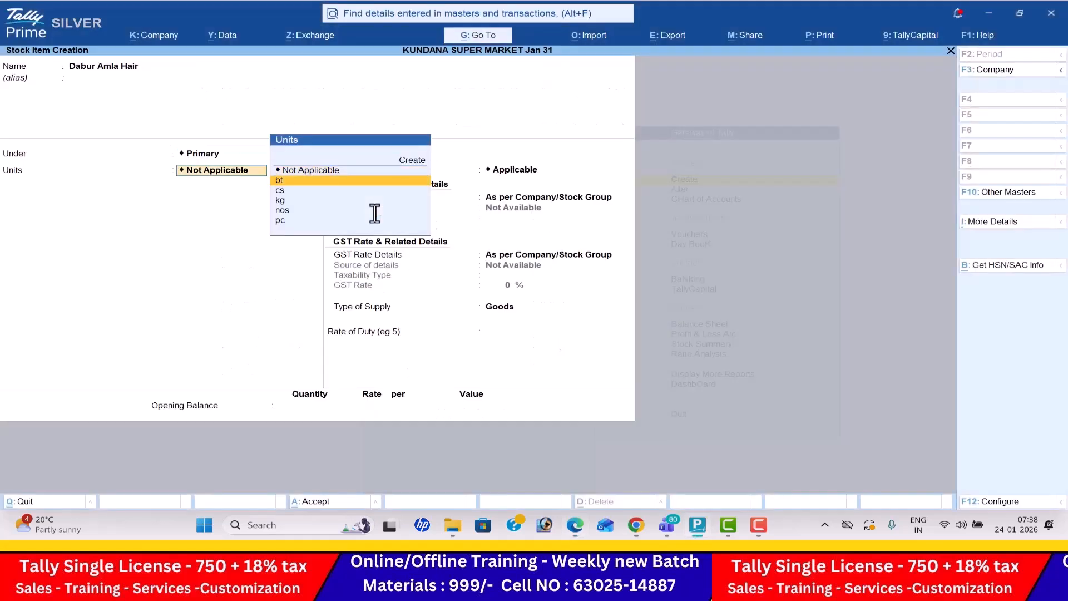
{"action": "key", "text": "Return"}
{"action": "key", "text": "Down"}
{"action": "key", "text": "Return"}
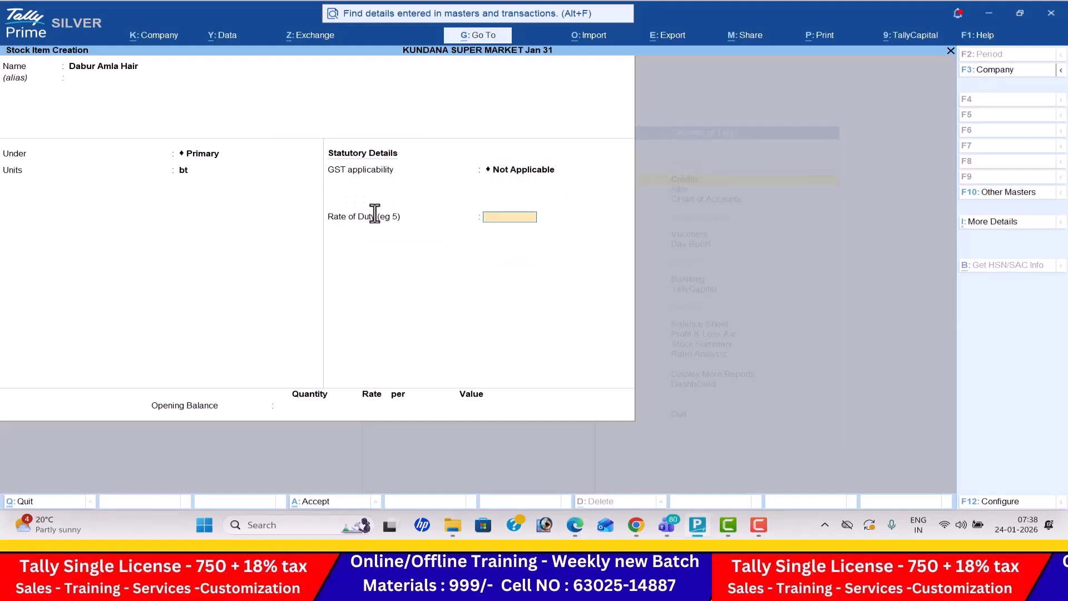
{"action": "key", "text": "BackSpace"}
{"action": "key", "text": "Up"}
- Keep GST applicable and specify the item's own HSN/SAC details with code 1122 and description Dabur Amla Hair
{"action": "key", "text": "Return"}
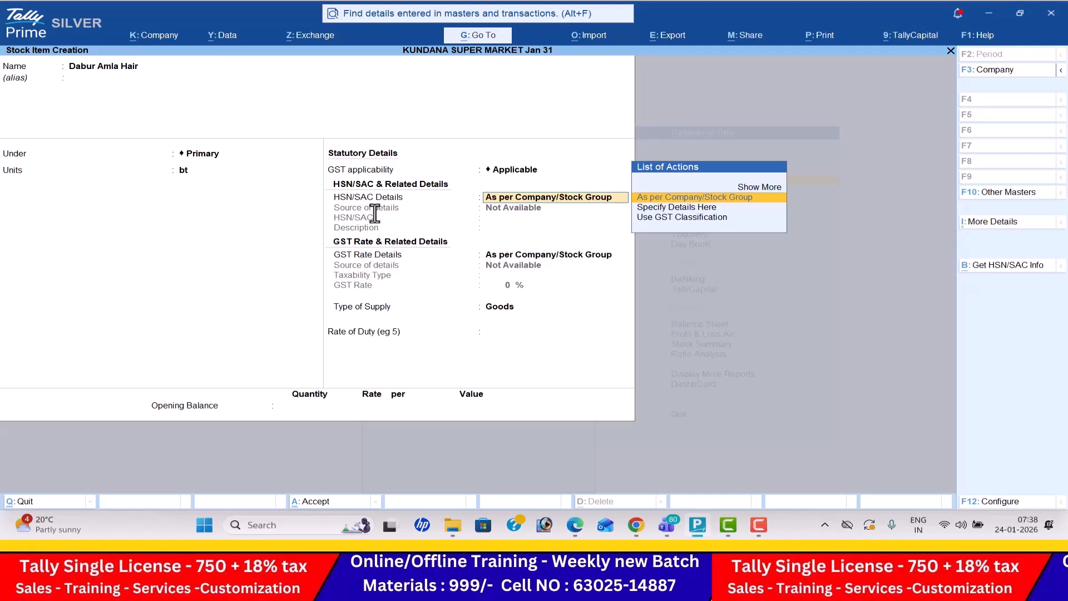
{"action": "key", "text": "Down"}
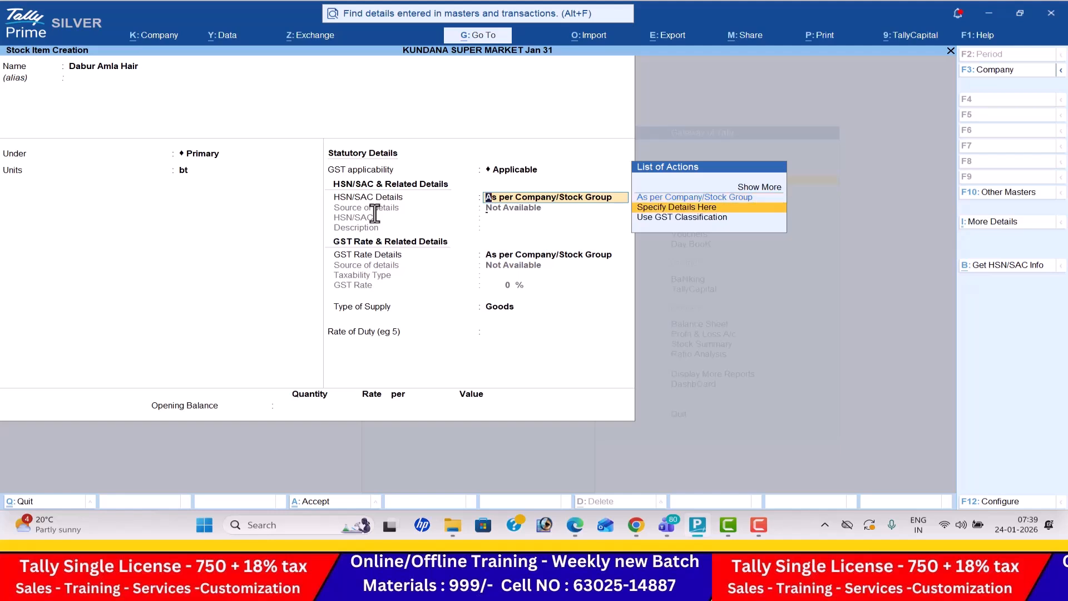
{"action": "key", "text": "Return"}
{"action": "key", "text": "alt+Tab"}
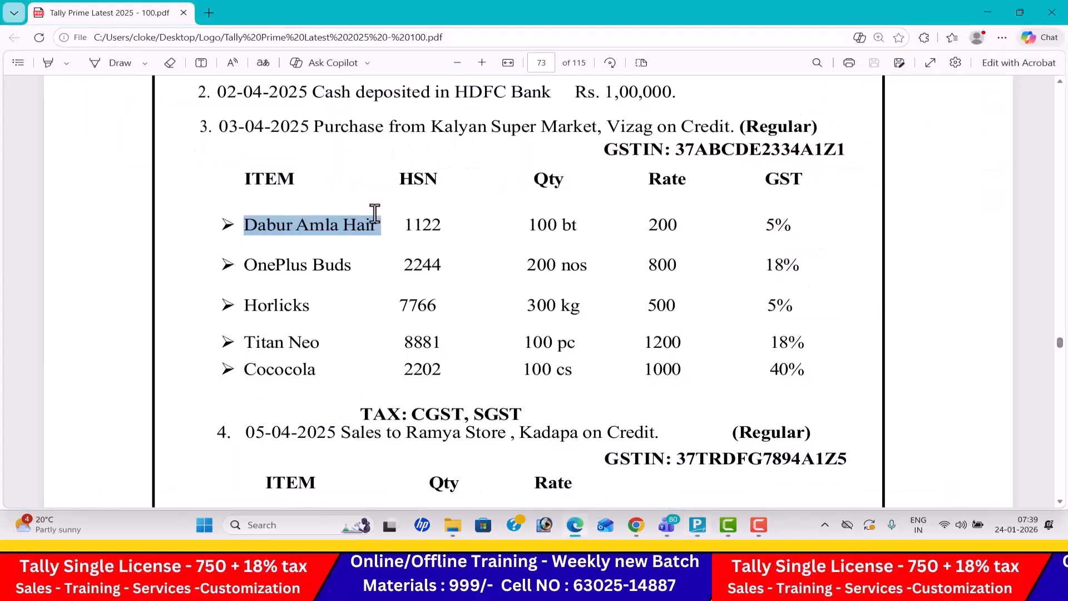
{"action": "key", "text": "alt+Tab"}
{"action": "type", "text": "1122"}
{"action": "key", "text": "Return"}
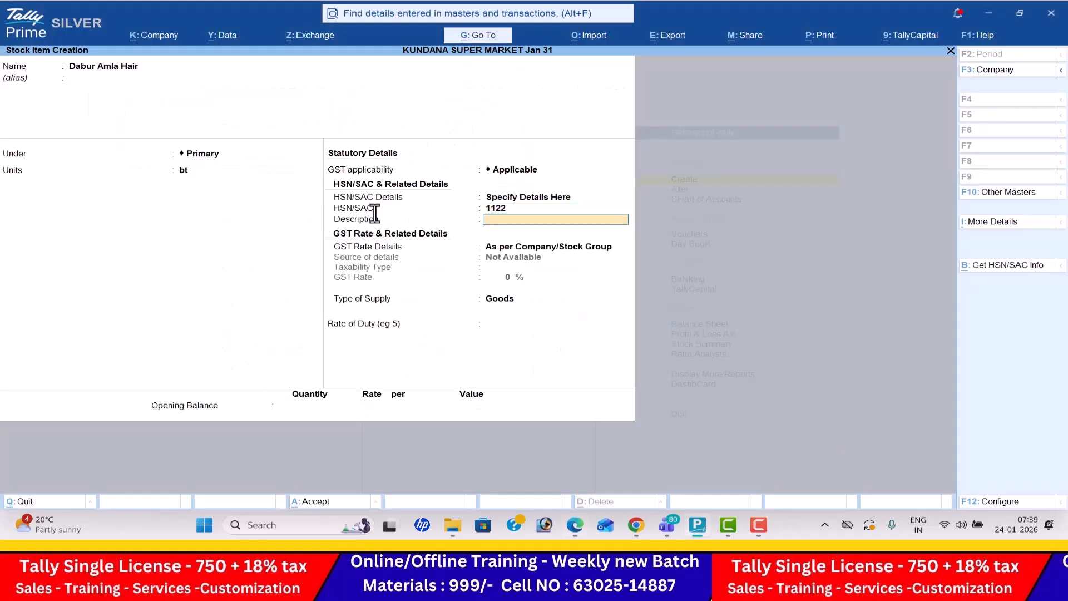
{"action": "type", "text": "Dabur Amla Hair"}
{"action": "key", "text": "Return"}
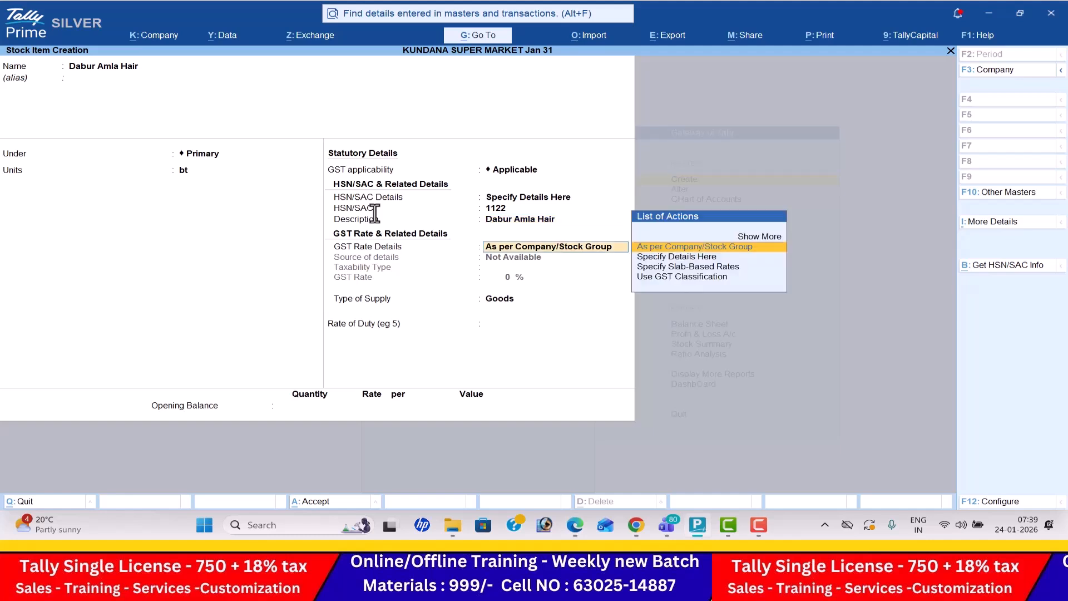
- Specify the item's own GST rate details as Taxable at 5%, keep the supply type Goods, and save the Dabur Amla Hair item
{"action": "key", "text": "Down"}
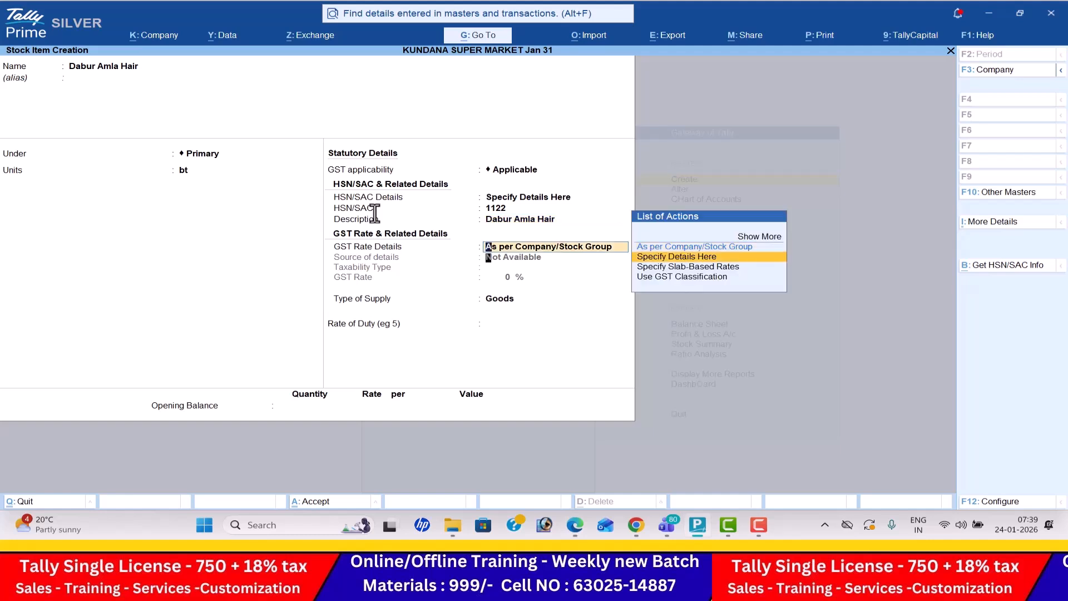
{"action": "key", "text": "Return"}
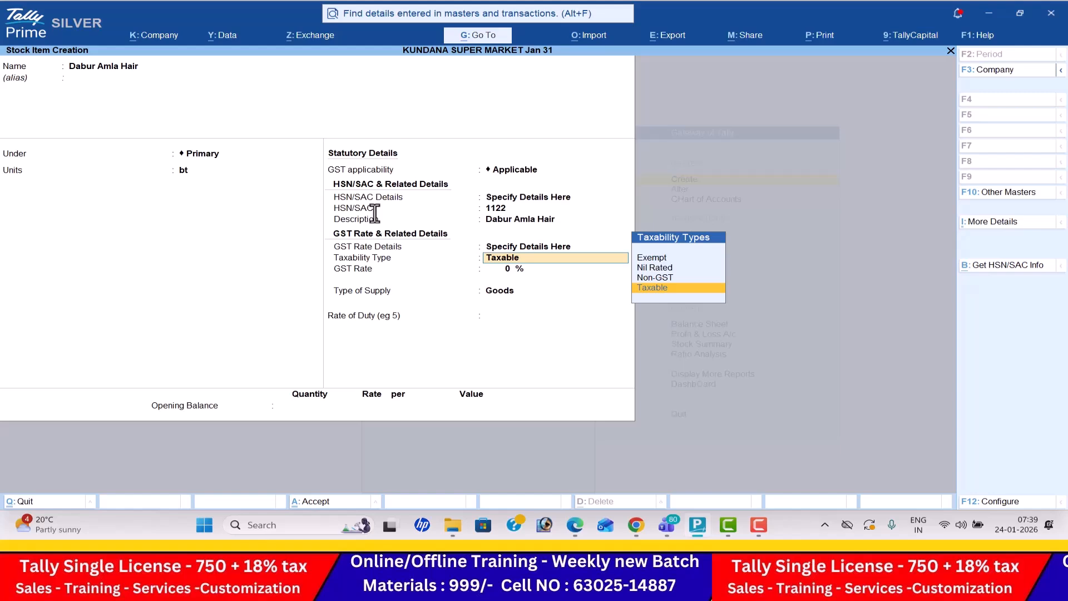
{"action": "key", "text": "Return"}
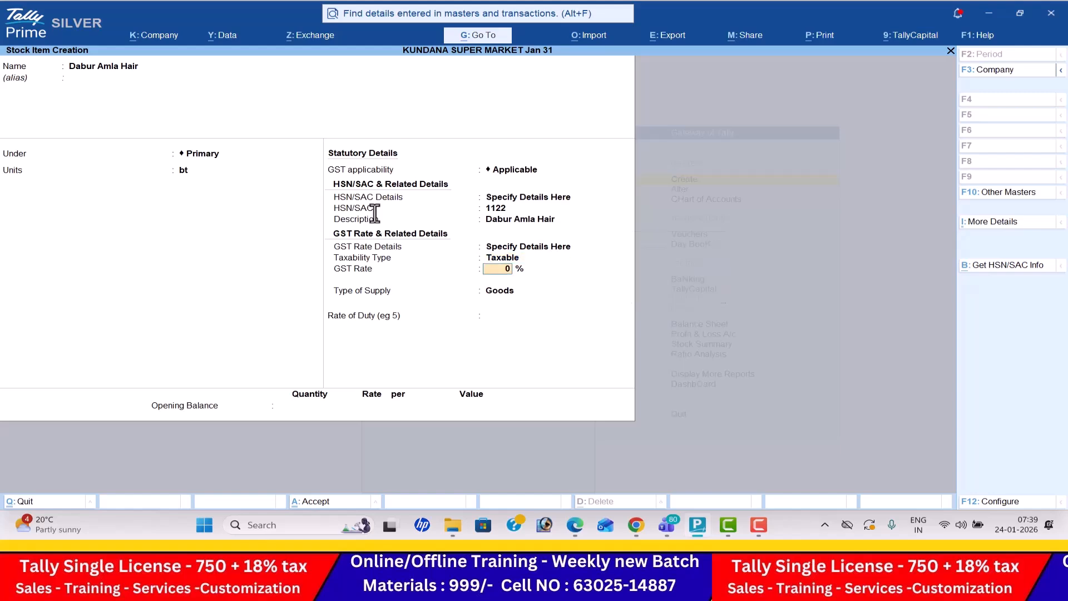
{"action": "key", "text": "alt+Tab"}
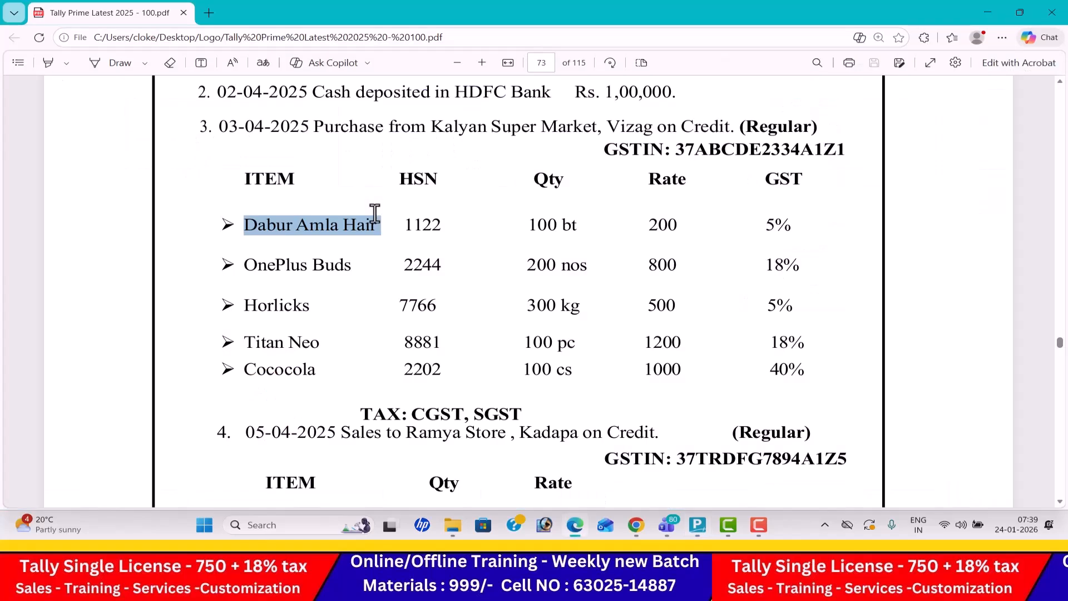
{"action": "key", "text": "alt+Tab"}
{"action": "type", "text": "5"}
{"action": "key", "text": "Return"}
{"action": "key", "text": "Return"}
{"action": "key", "text": "Return"}
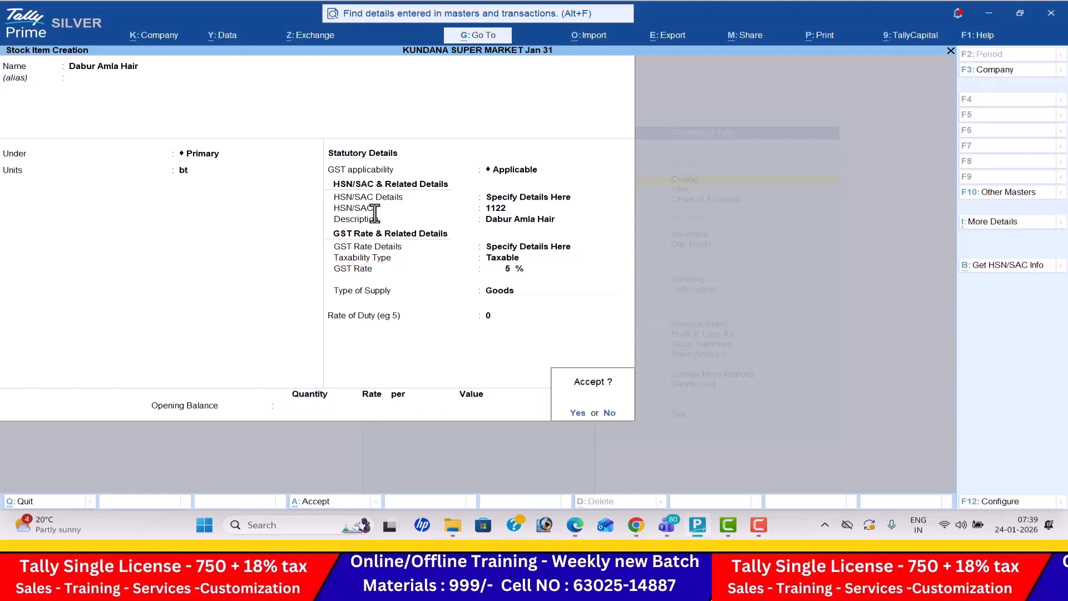
- Name the next stock item OnePlus Buds, copied from the PDF, and keep it under Primary
{"action": "key", "text": "alt+Tab"}
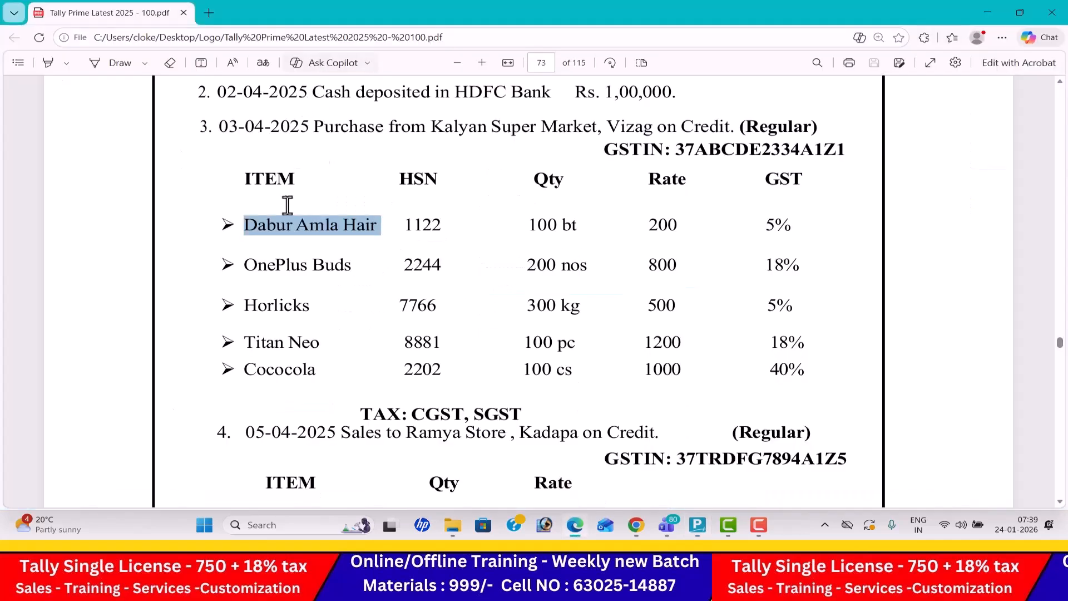
{"action": "left_click_drag", "start_coordinate": [245, 264], "coordinate": [348, 264]}
{"action": "key", "text": "ctrl+c"}
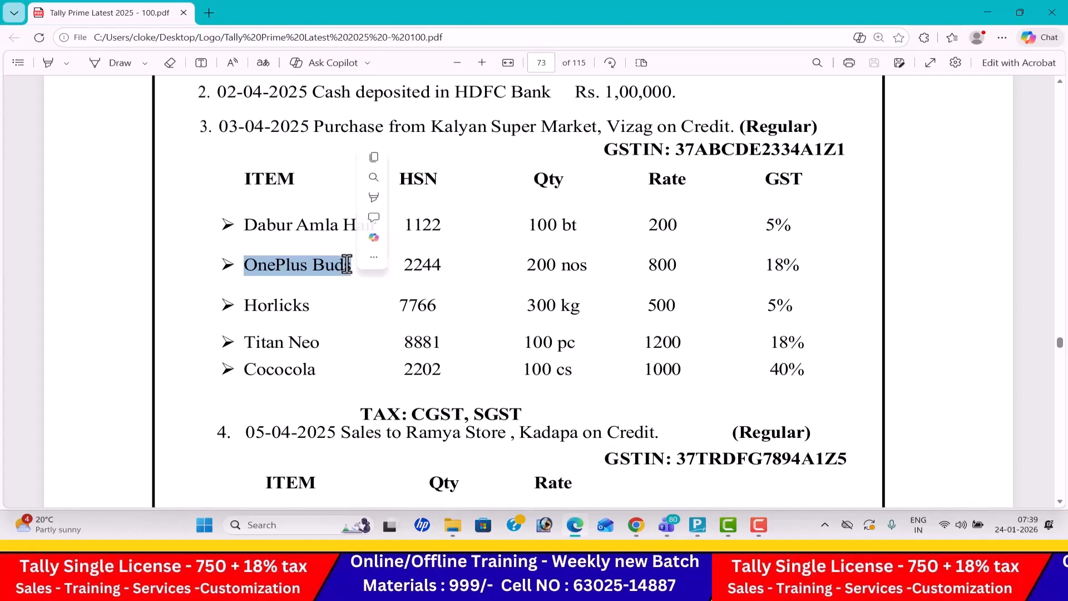
{"action": "key", "text": "alt+Tab"}
{"action": "key", "text": "ctrl+v"}
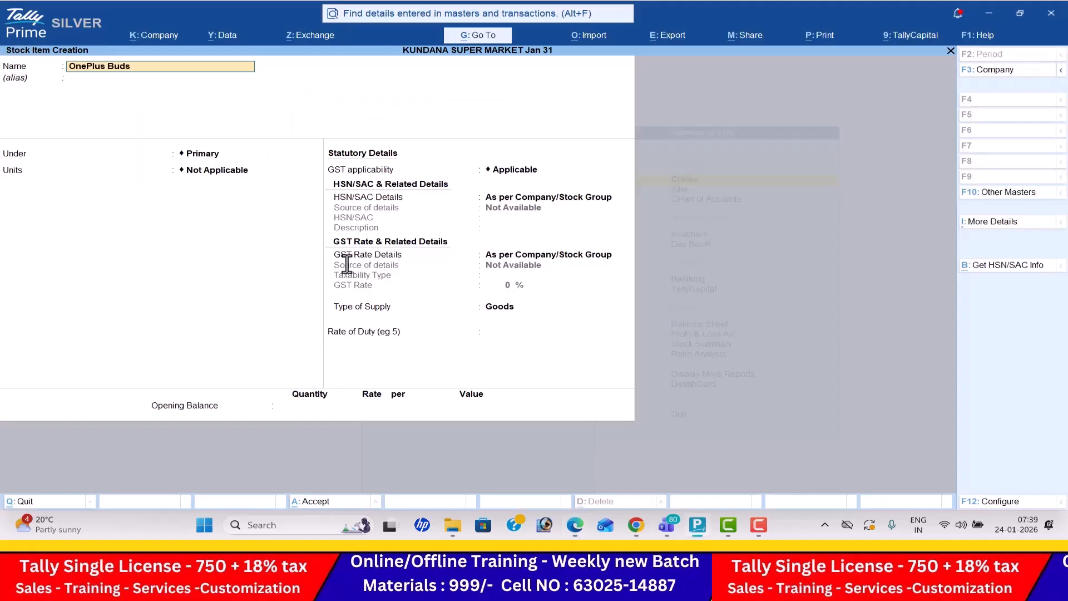
{"action": "key", "text": "Return"}
{"action": "key", "text": "Return"}
{"action": "key", "text": "Return"}
- Check the OnePlus Buds quantity unit in the PDF and set the item's unit to nos
{"action": "key", "text": "alt+Tab"}
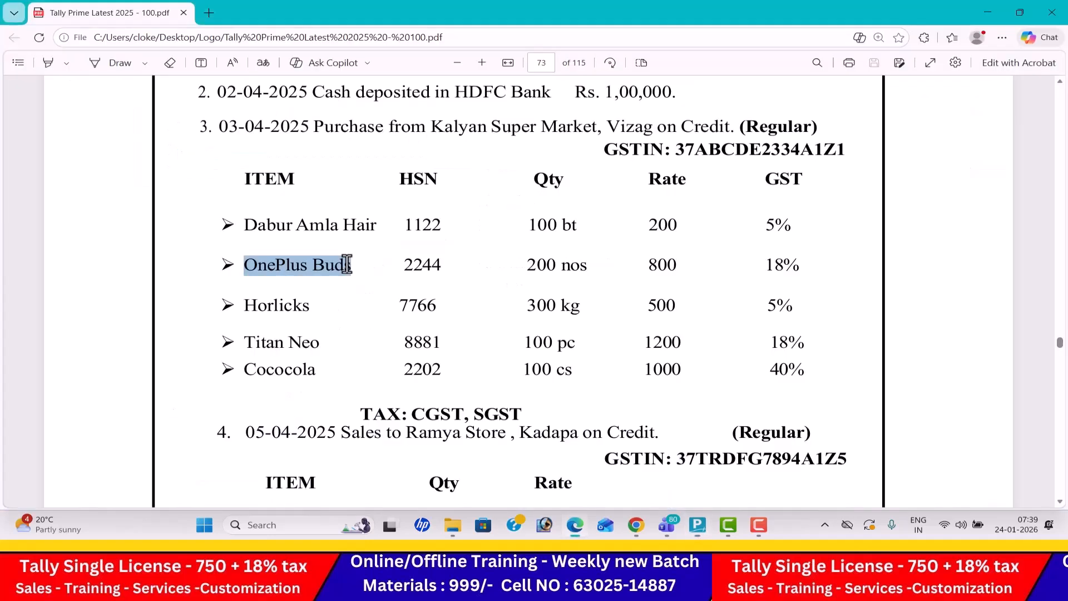
{"action": "key", "text": "alt+Tab"}
{"action": "key", "text": "Down"}
- Keep GST applicable and specify the item's own HSN/SAC details with code 2244 and description OnePlus Buds
{"action": "key", "text": "Down"}
{"action": "key", "text": "Down"}
{"action": "key", "text": "Down"}
{"action": "key", "text": "Down"}
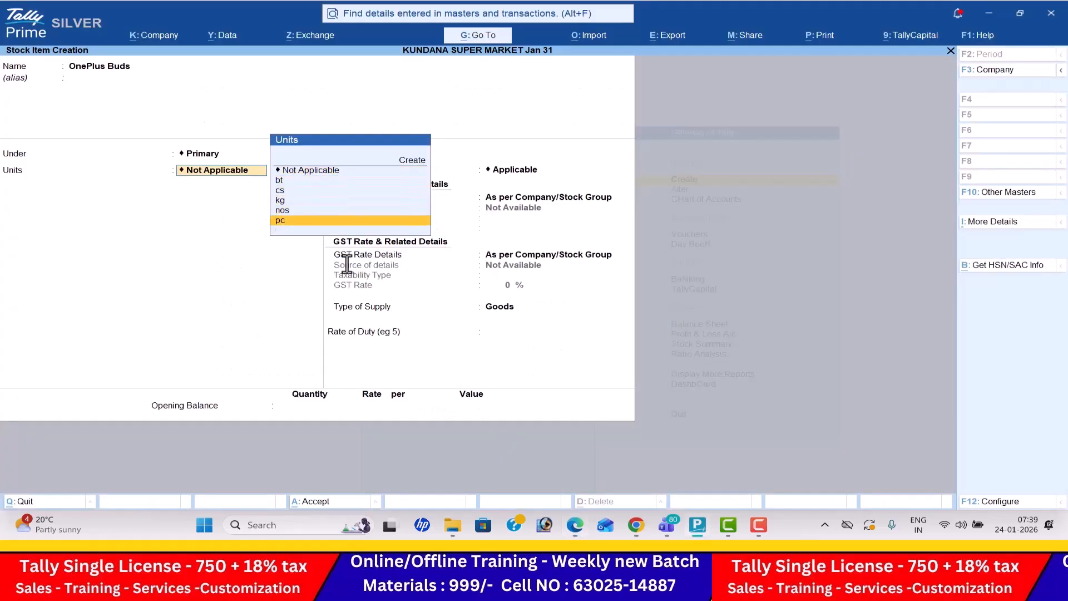
{"action": "key", "text": "Up"}
{"action": "key", "text": "Return"}
{"action": "key", "text": "Return"}
{"action": "key", "text": "Down"}
{"action": "key", "text": "Return"}
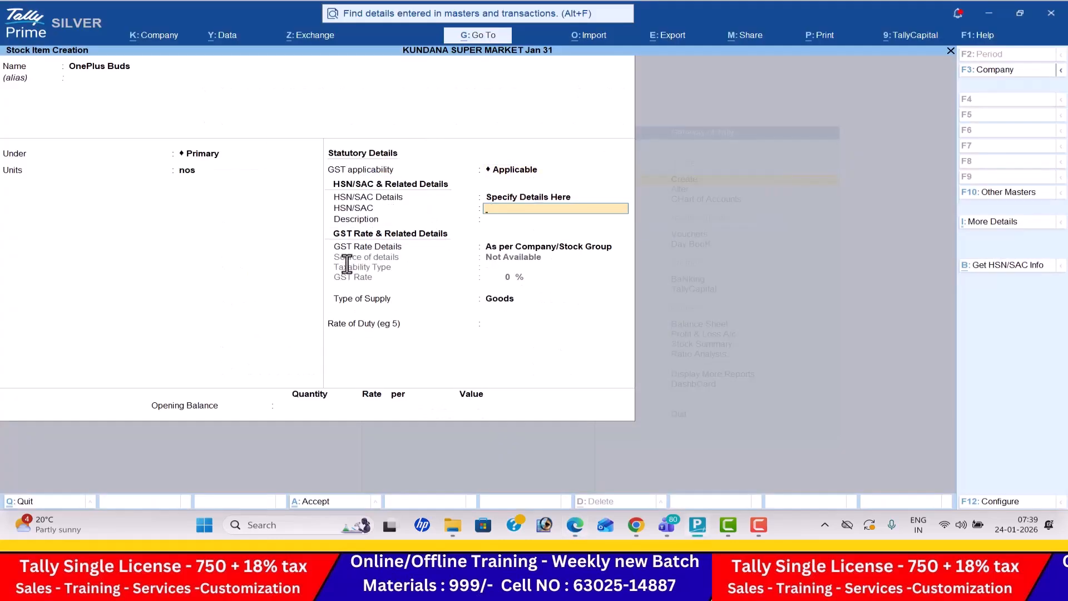
{"action": "key", "text": "alt+Tab"}
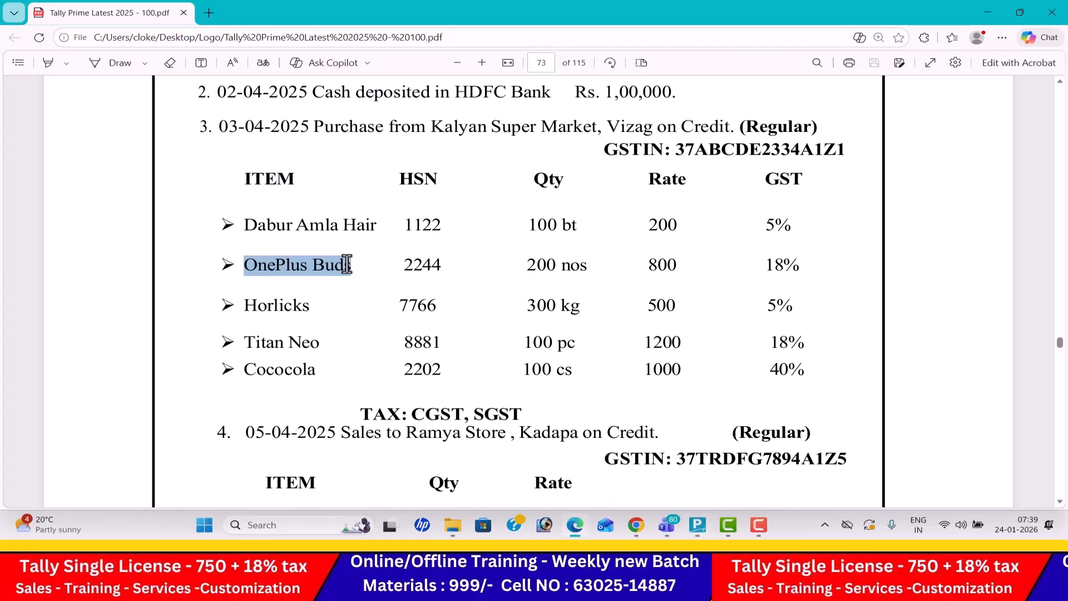
{"action": "key", "text": "alt+Tab"}
{"action": "type", "text": "2244"}
{"action": "key", "text": "Return"}
{"action": "key", "text": "ctrl+v"}
{"action": "key", "text": "Return"}
- Specify the OnePlus Buds GST rate details as Taxable at 18%, keep the supply type Goods, and save the item
{"action": "key", "text": "Down"}
{"action": "key", "text": "Return"}
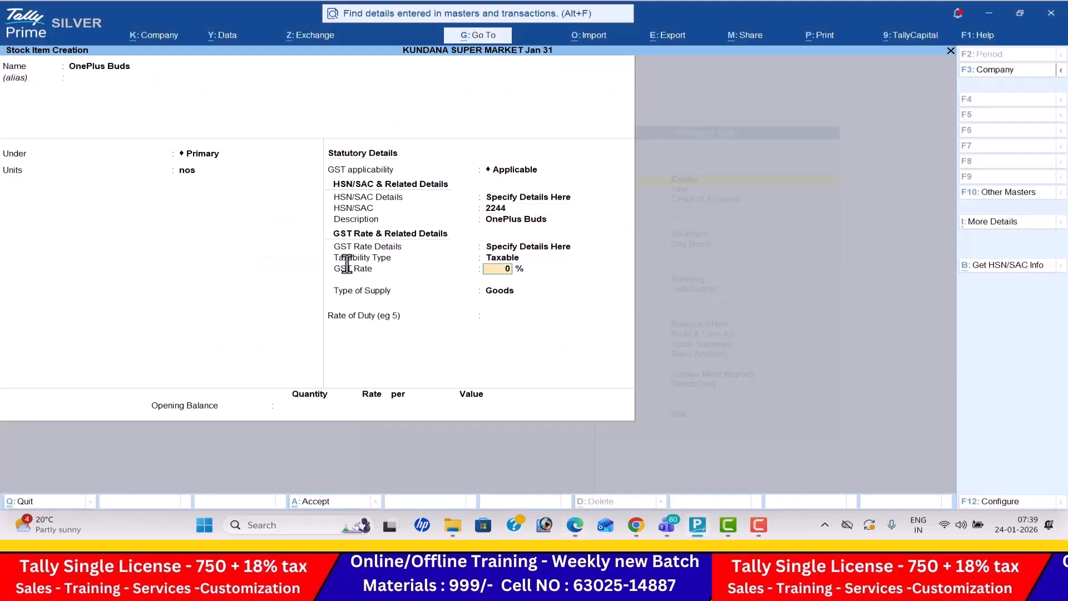
{"action": "key", "text": "alt+Tab"}
{"action": "key", "text": "alt+Tab"}
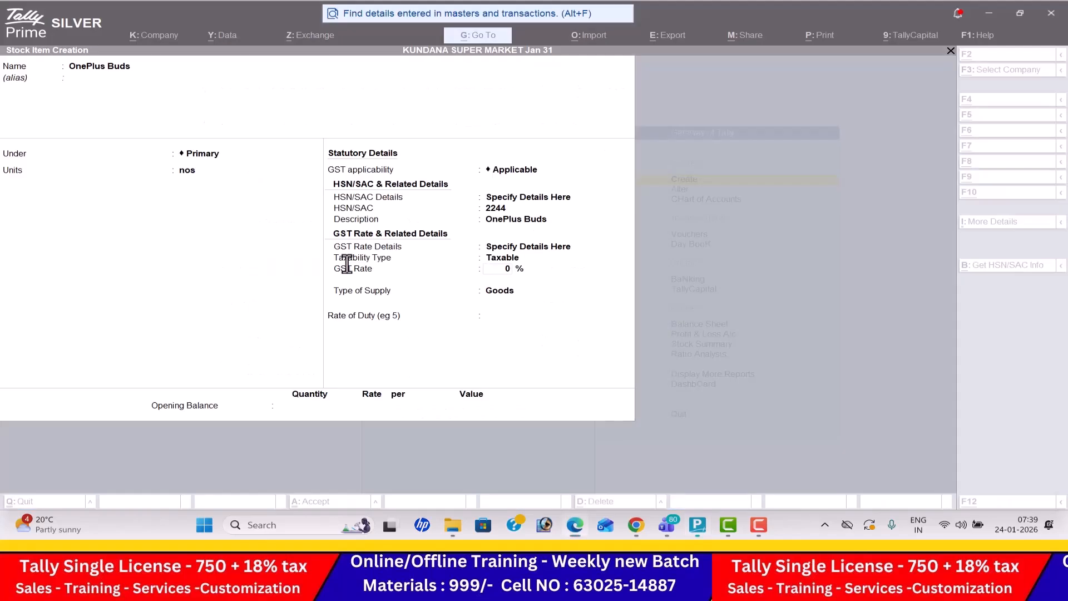
{"action": "key", "text": "BackSpace"}
{"action": "type", "text": "1"}
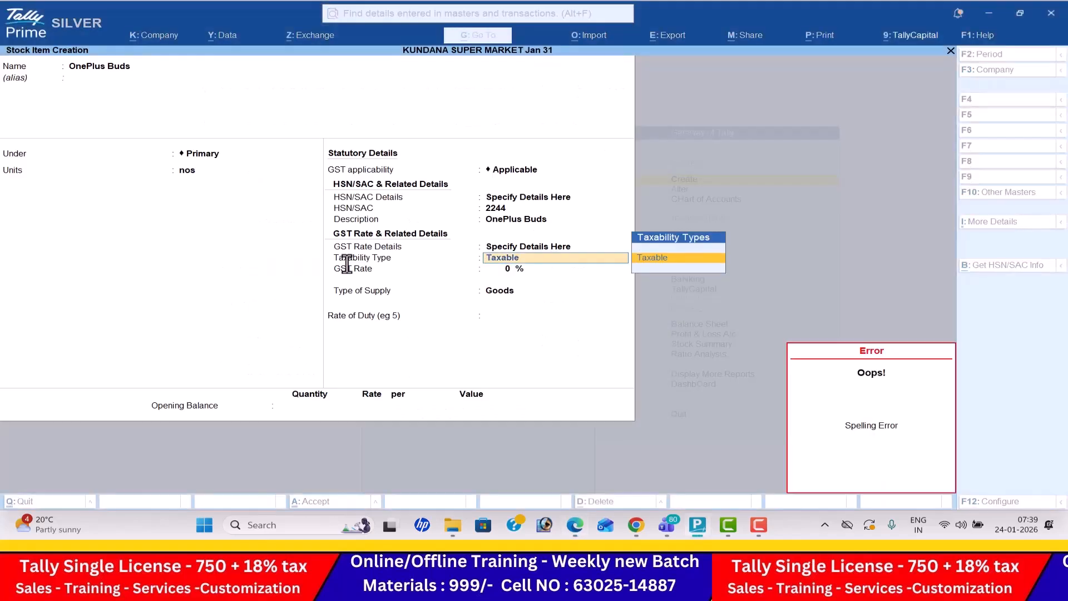
{"action": "key", "text": "Return"}
{"action": "key", "text": "Return"}
{"action": "key", "text": "Return"}
{"action": "key", "text": "Return"}
{"action": "key", "text": "Return"}
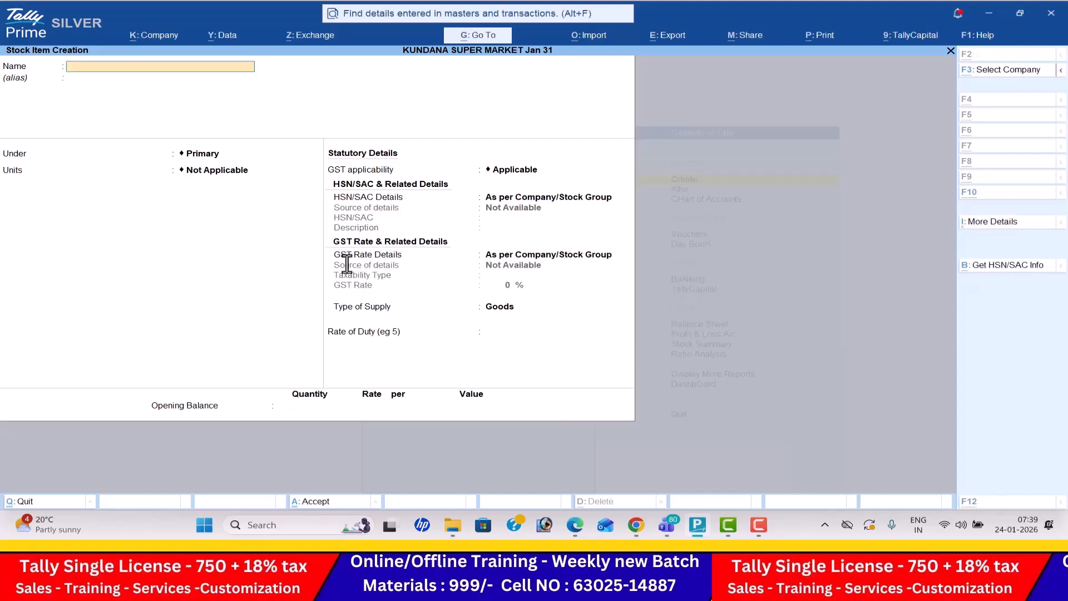
- Name the next stock item Horlicks, copied from the PDF, and keep it under Primary
{"action": "key", "text": "alt+Tab"}
{"action": "left_click", "coordinate": [246, 308]}
{"action": "left_click_drag", "start_coordinate": [245, 308], "coordinate": [309, 314]}
{"action": "key", "text": "ctrl+c"}
{"action": "key", "text": "alt+Tab"}
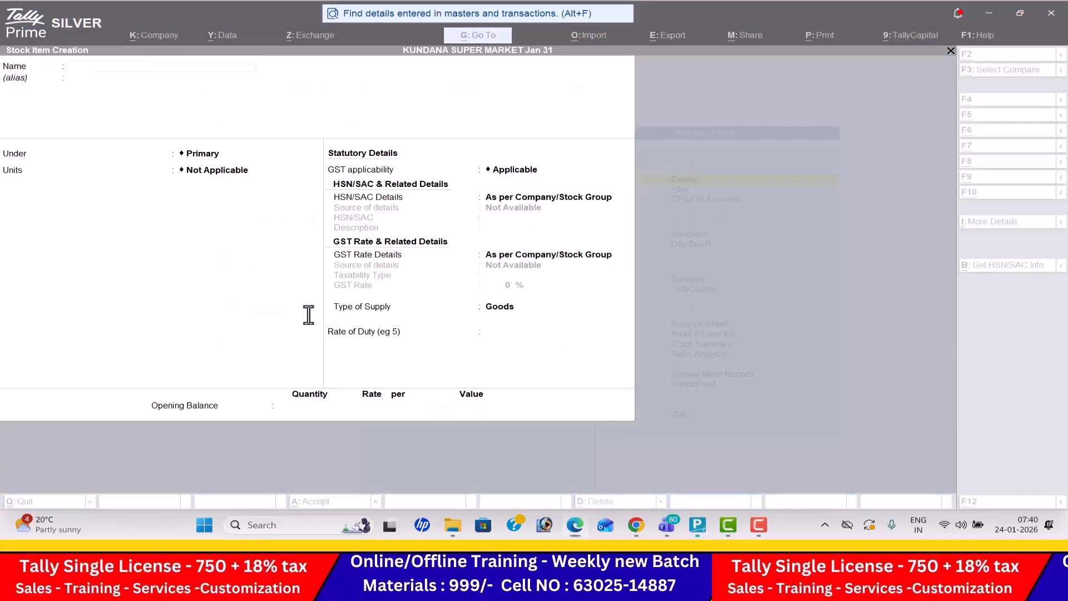
{"action": "key", "text": "ctrl+alt+v"}
{"action": "key", "text": "Return"}
{"action": "key", "text": "Return"}
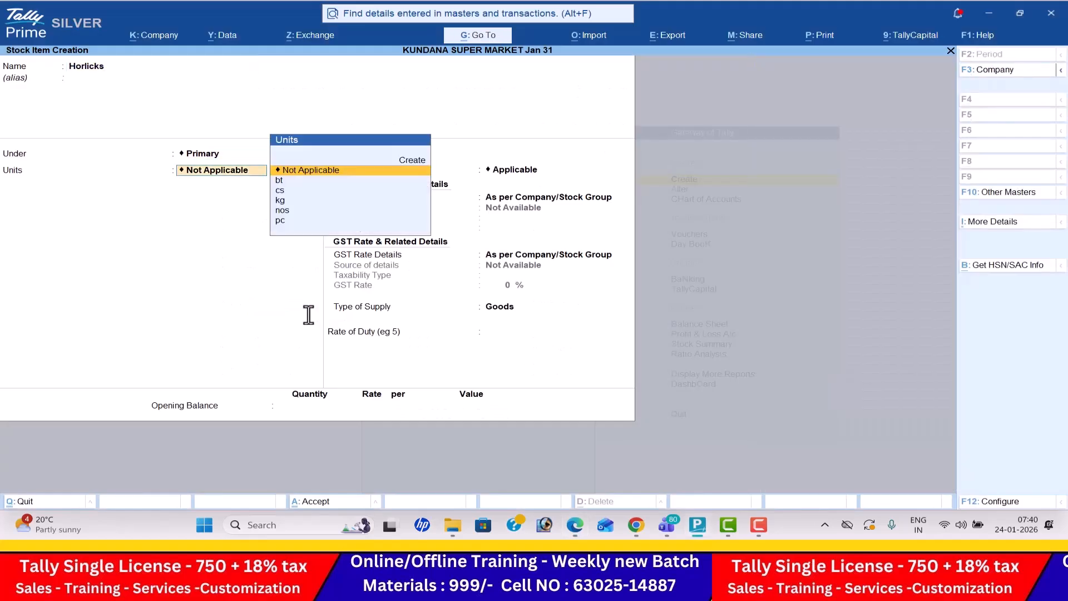
- Check the Horlicks quantity unit in the PDF and set the item's unit to kg
{"action": "key", "text": "alt+Tab"}
{"action": "key", "text": "alt+Tab"}
{"action": "key", "text": "Down"}
{"action": "key", "text": "Down"}
{"action": "key", "text": "Down"}
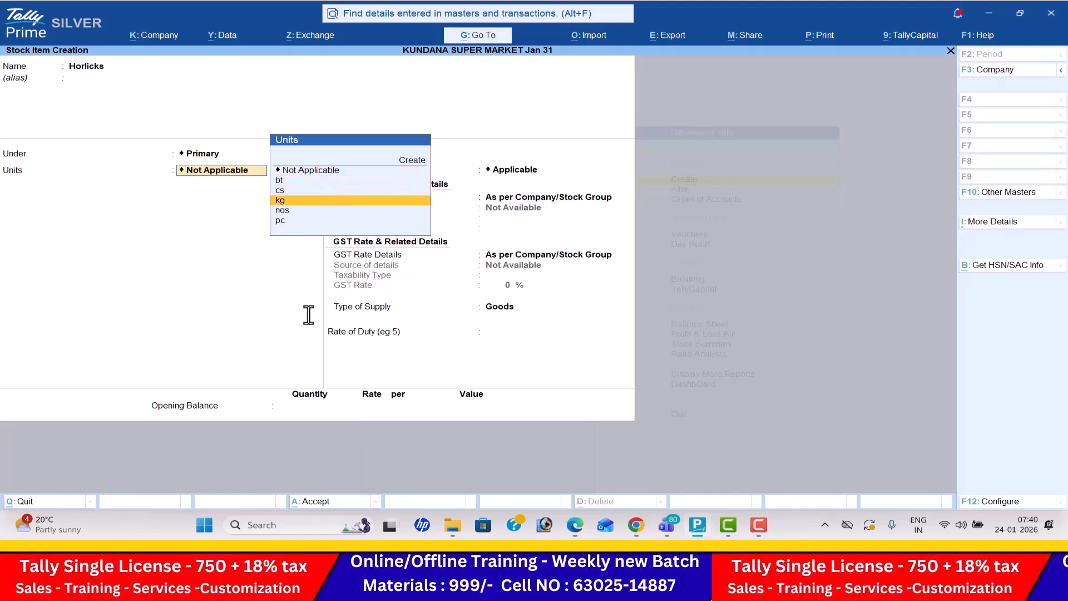
{"action": "key", "text": "Return"}
{"action": "key", "text": "Return"}
- Keep GST applicable and specify the item's own HSN/SAC details with code 7766 and description Horlicks
{"action": "key", "text": "Down"}
{"action": "key", "text": "Return"}
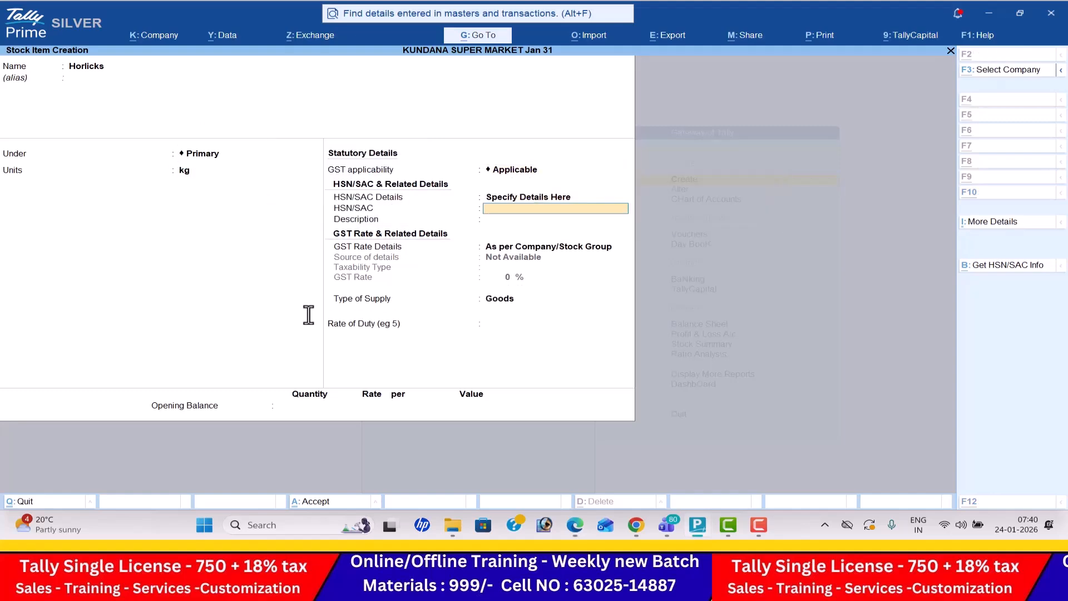
{"action": "key", "text": "alt+Tab"}
{"action": "key", "text": "alt+Tab"}
{"action": "type", "text": "77"}
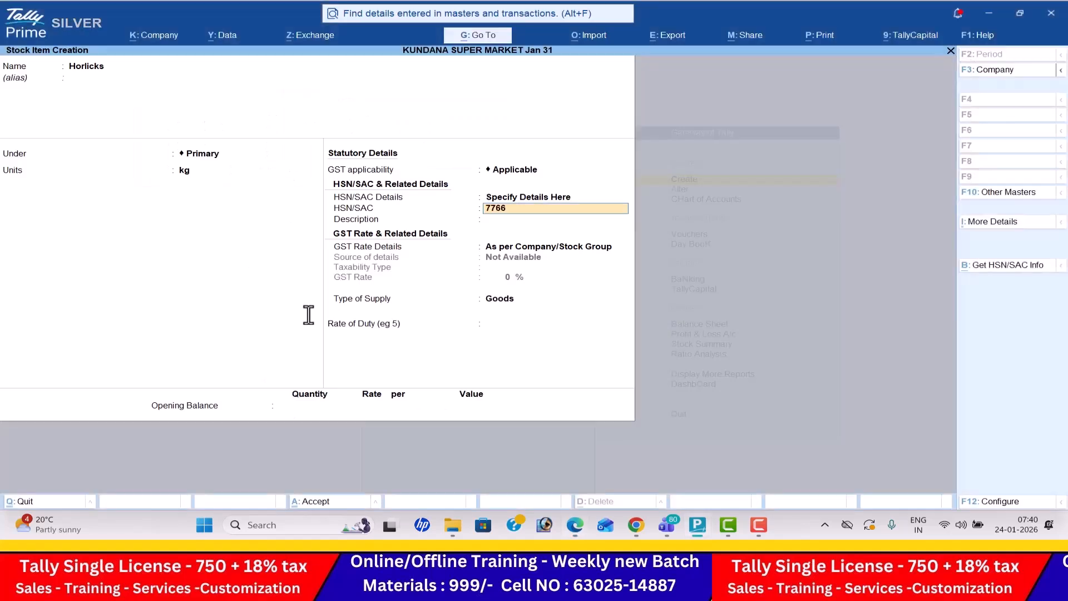
{"action": "key", "text": "Return"}
{"action": "key", "text": "ctrl+v"}
{"action": "key", "text": "Return"}
- Specify the Horlicks GST rate details as Taxable at 5%, keep the supply type Goods, and save the item
{"action": "key", "text": "Down"}
{"action": "key", "text": "Return"}
{"action": "key", "text": "alt+Tab"}
{"action": "key", "text": "alt+Tab"}
{"action": "type", "text": "5"}
{"action": "key", "text": "Return"}
{"action": "key", "text": "Return"}
{"action": "key", "text": "Return"}
{"action": "key", "text": "Return"}
{"action": "key", "text": "Return"}
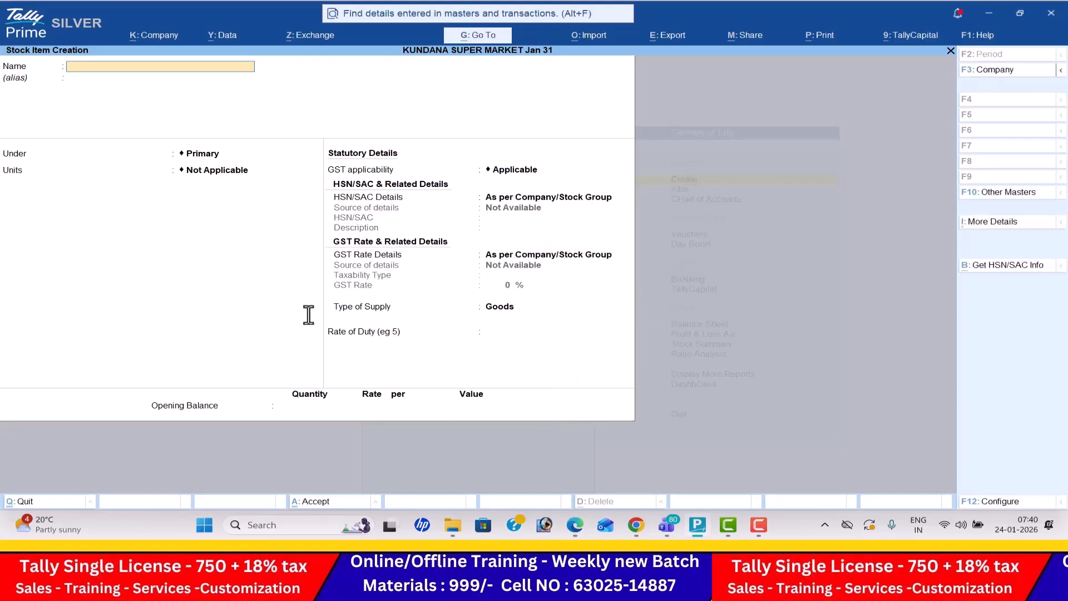
- Name the next stock item Titan Neo, copied from the PDF, and keep it under Primary
{"action": "key", "text": "alt+Tab"}
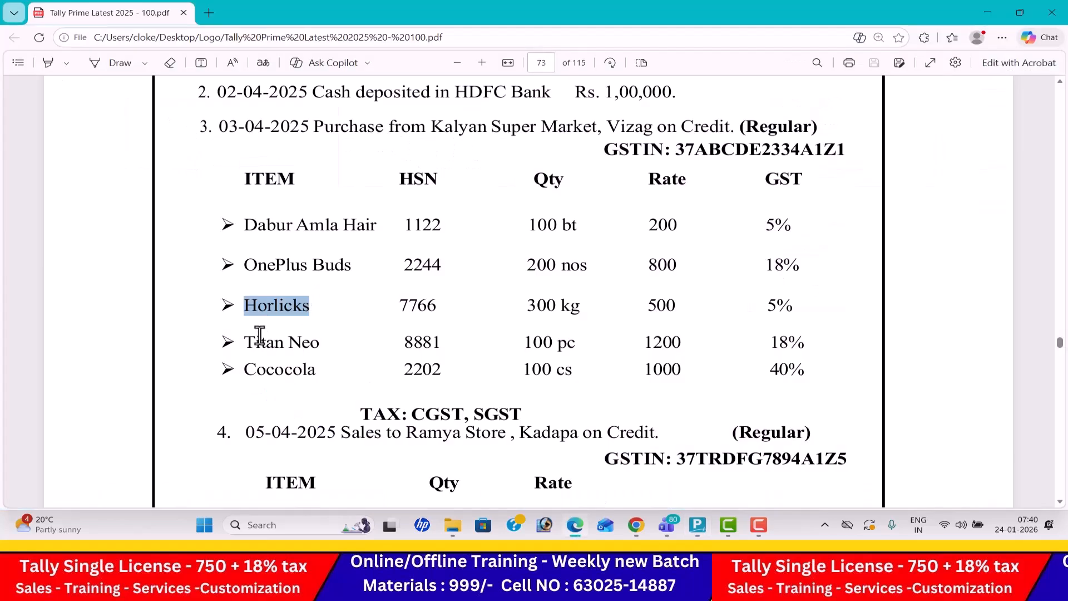
{"action": "left_click_drag", "start_coordinate": [245, 342], "coordinate": [316, 344]}
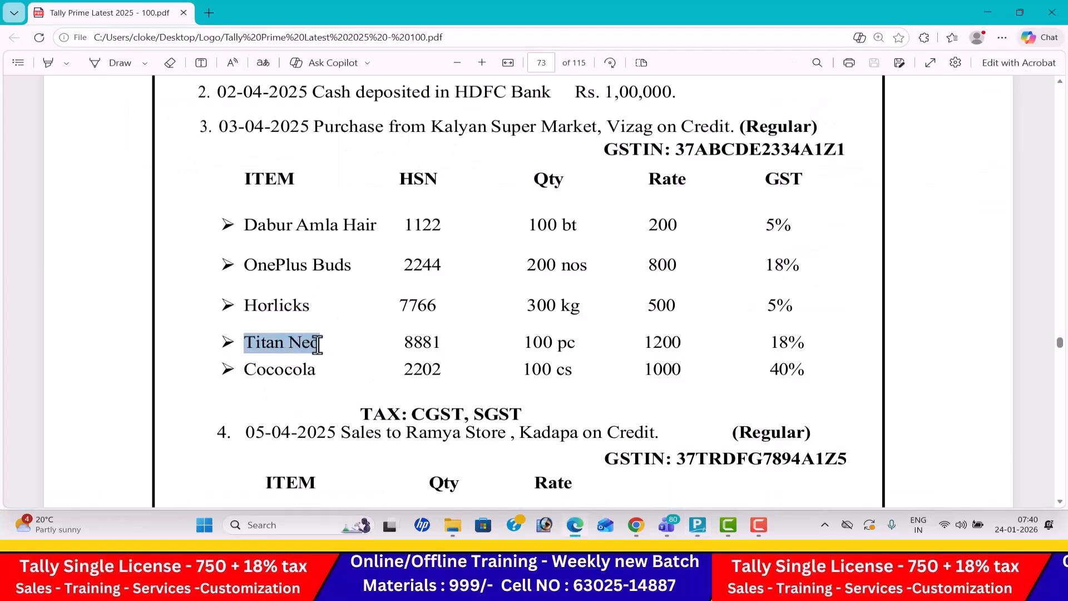
{"action": "key", "text": "ctrl+c"}
{"action": "key", "text": "alt+Tab"}
{"action": "key", "text": "ctrl+v"}
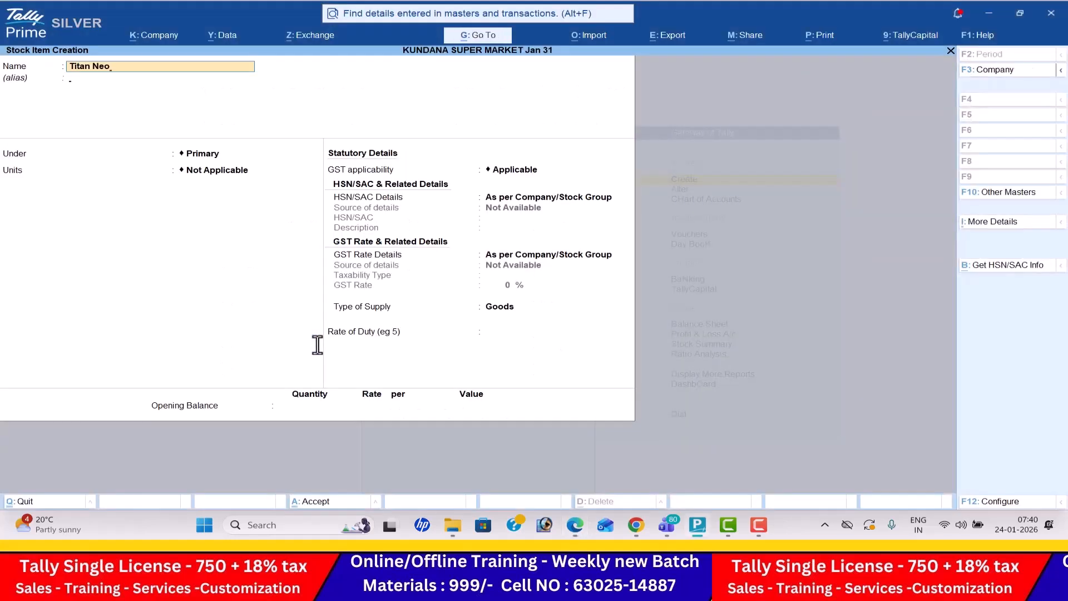
{"action": "key", "text": "Return"}
{"action": "key", "text": "Return"}
- Check the Titan Neo quantity unit in the PDF and set the item's unit to pc
{"action": "key", "text": "alt+Tab"}
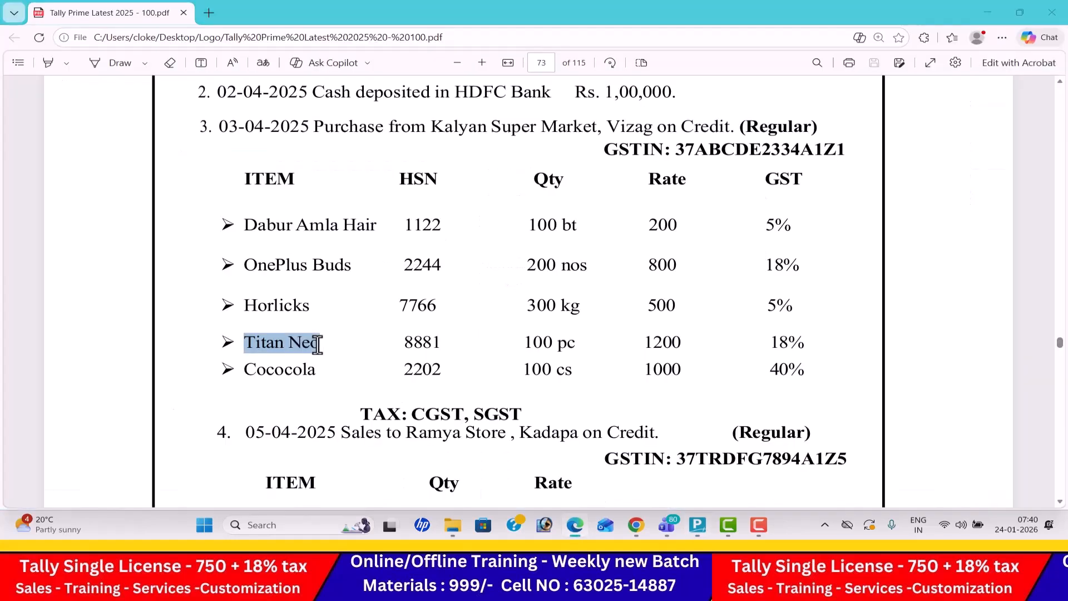
{"action": "key", "text": "alt+Tab"}
{"action": "key", "text": "Return"}
{"action": "key", "text": "Down"}
{"action": "key", "text": "Down"}
{"action": "key", "text": "Down"}
{"action": "key", "text": "Down"}
- Keep GST applicable and specify the item's own HSN/SAC details with code 8881 and description Titan Neo
{"action": "key", "text": "Down"}
{"action": "key", "text": "Return"}
{"action": "key", "text": "Return"}
{"action": "key", "text": "Down"}
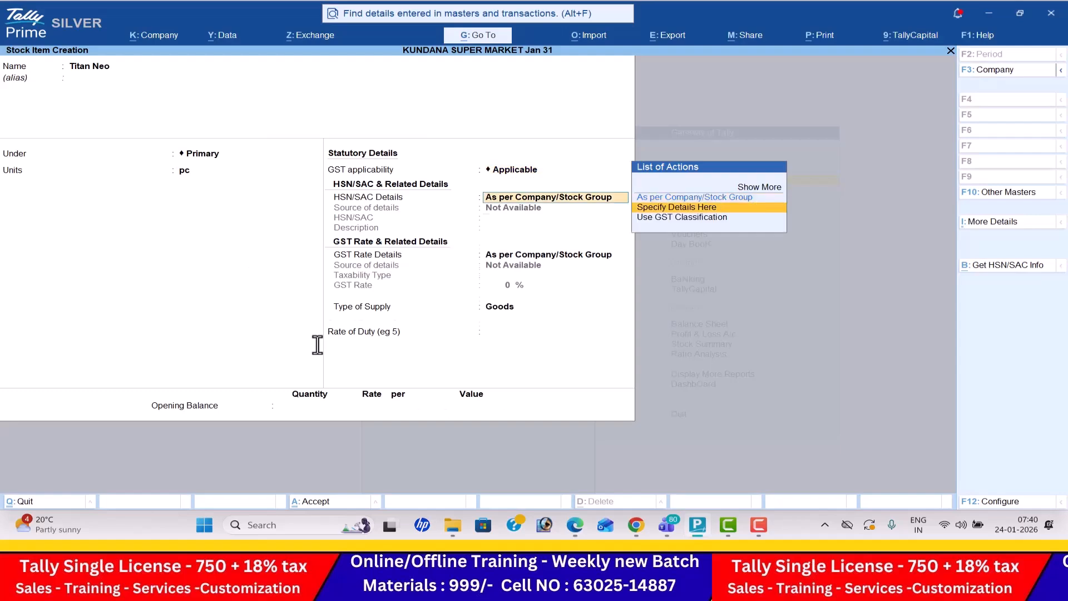
{"action": "key", "text": "Return"}
{"action": "key", "text": "alt+Tab"}
{"action": "key", "text": "alt+Tab"}
{"action": "type", "text": "888"}
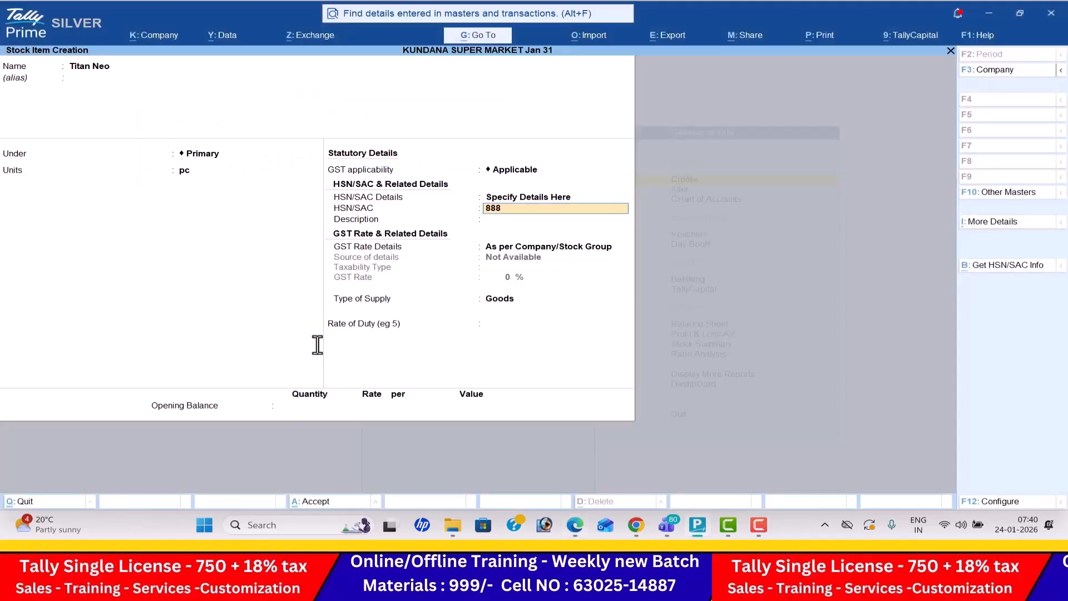
{"action": "key", "text": "Return"}
{"action": "key", "text": "ctrl+v"}
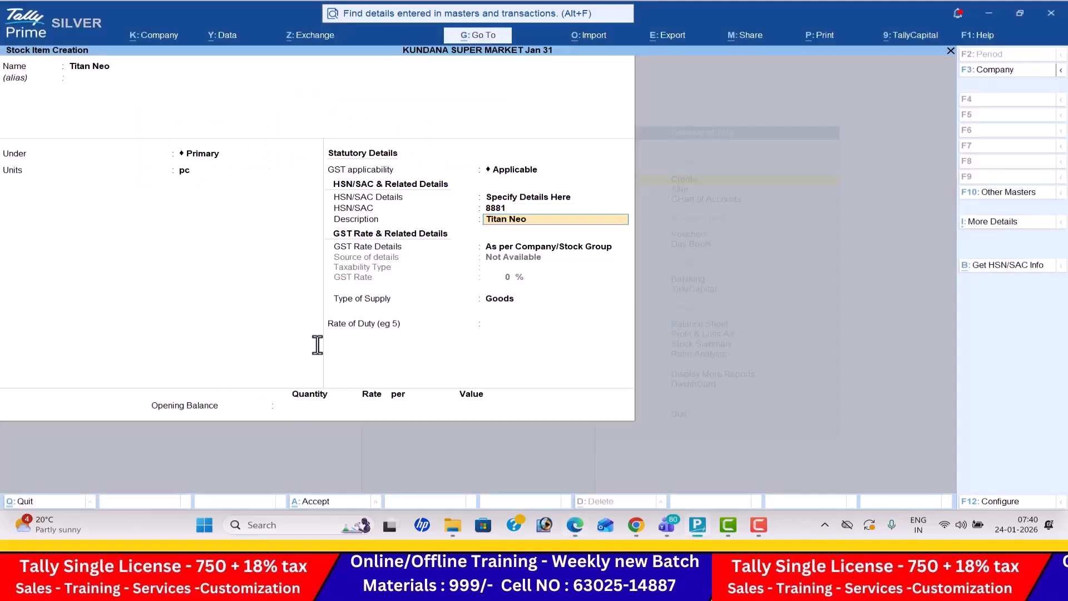
{"action": "key", "text": "Return"}
- Specify the Titan Neo GST rate details as Taxable at 18%, keep the supply type Goods, and save the item
{"action": "key", "text": "BackSpace"}
{"action": "key", "text": "Down"}
{"action": "key", "text": "Return"}
{"action": "key", "text": "Return"}
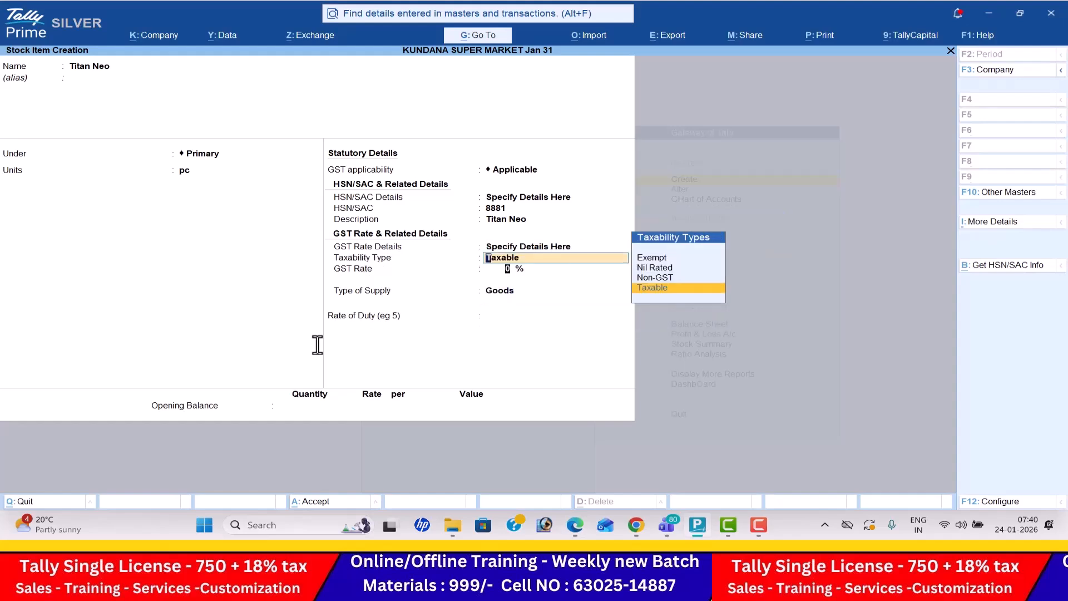
{"action": "key", "text": "alt+Tab"}
- Name the next stock item Cococola, copied from the PDF, and keep it under Primary
{"action": "key", "text": "alt+Tab"}
{"action": "type", "text": "18"}
{"action": "key", "text": "Return"}
{"action": "key", "text": "Return"}
{"action": "key", "text": "Return"}
{"action": "key", "text": "Return"}
{"action": "key", "text": "alt+Tab"}
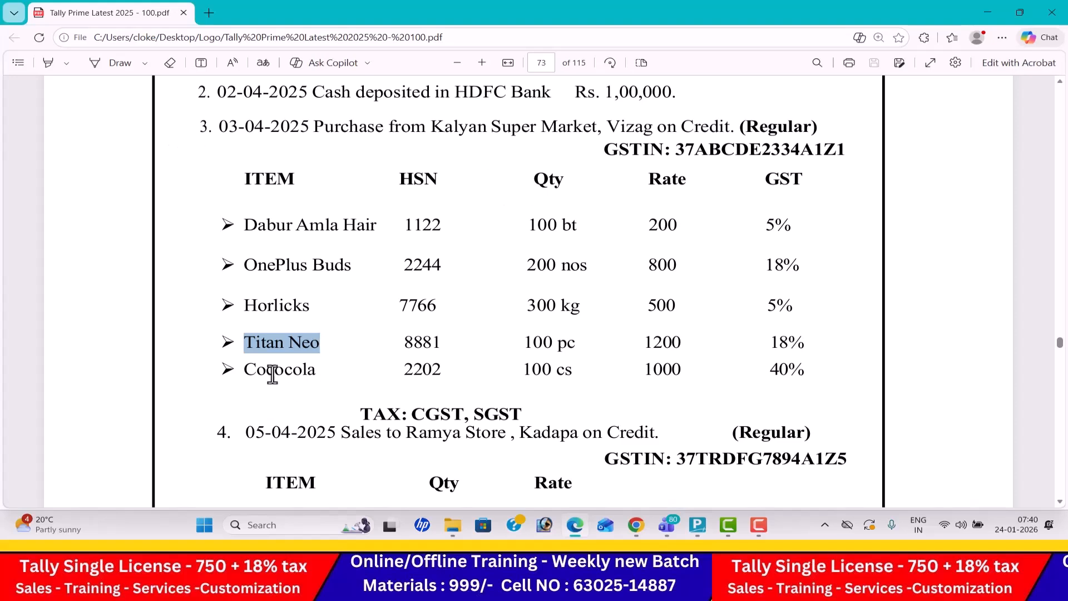
{"action": "left_click_drag", "start_coordinate": [249, 368], "coordinate": [313, 370]}
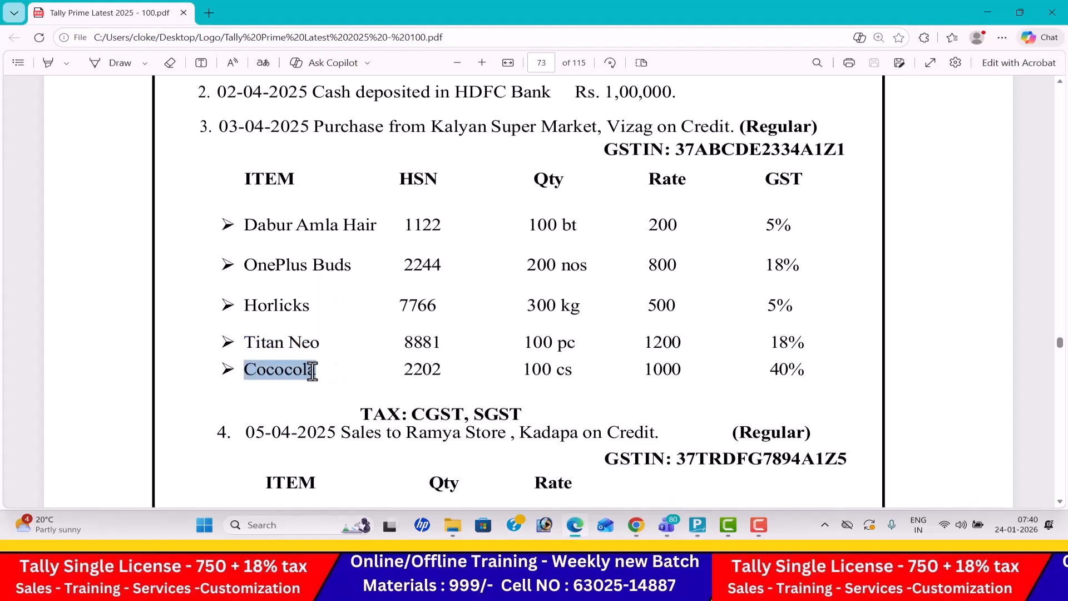
{"action": "key", "text": "ctrl+c"}
{"action": "key", "text": "alt+Tab"}
{"action": "key", "text": "ctrl+v"}
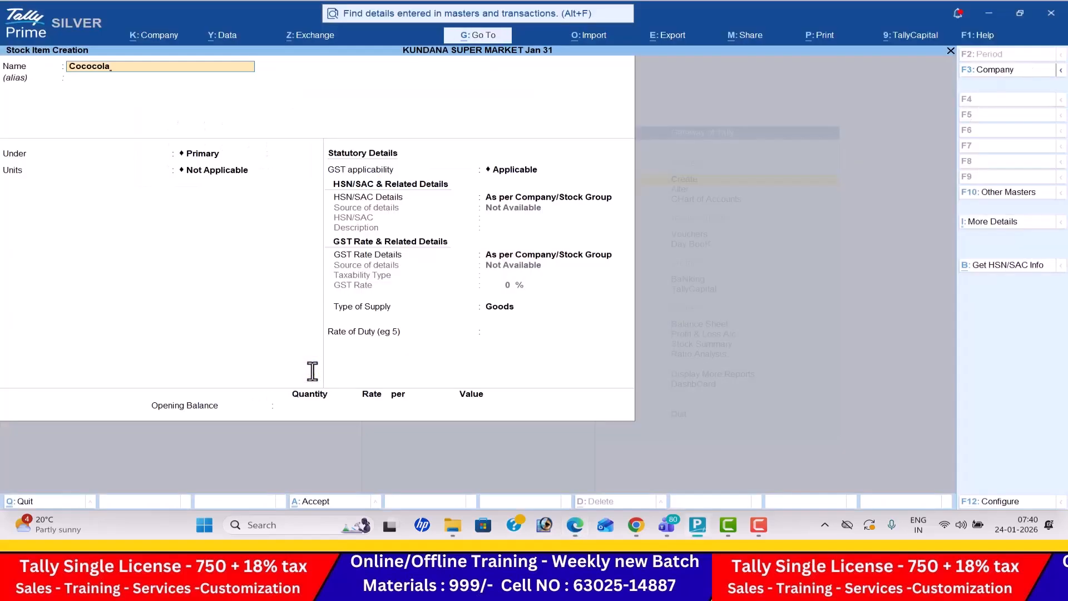
{"action": "key", "text": "Return"}
{"action": "key", "text": "Return"}
- Check the Cococola quantity unit in the PDF and set the item's unit to cs
{"action": "key", "text": "Return"}
{"action": "key", "text": "alt+Tab"}
{"action": "key", "text": "alt+Tab"}
{"action": "key", "text": "Down"}
{"action": "key", "text": "Down"}
- Keep GST applicable and specify the item's own HSN/SAC details with code 2202 and description Cococola
{"action": "key", "text": "Down"}
{"action": "key", "text": "Up"}
{"action": "key", "text": "Return"}
{"action": "key", "text": "Return"}
{"action": "key", "text": "Down"}
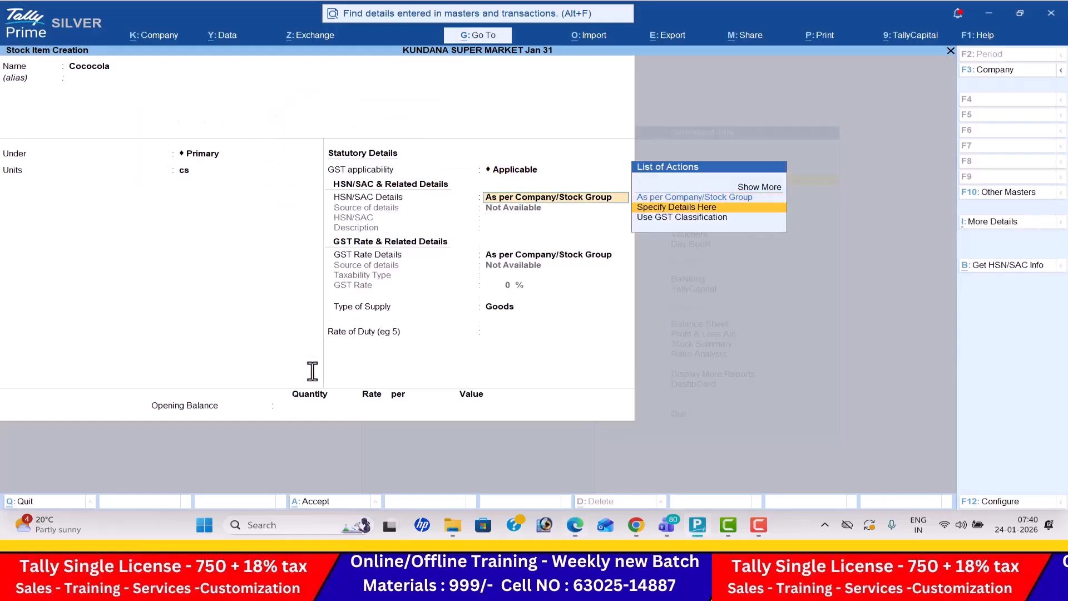
{"action": "key", "text": "Return"}
{"action": "key", "text": "alt+Tab"}
{"action": "key", "text": "alt+Tab"}
{"action": "type", "text": "2202"}
{"action": "key", "text": "Return"}
{"action": "key", "text": "ctrl+v"}
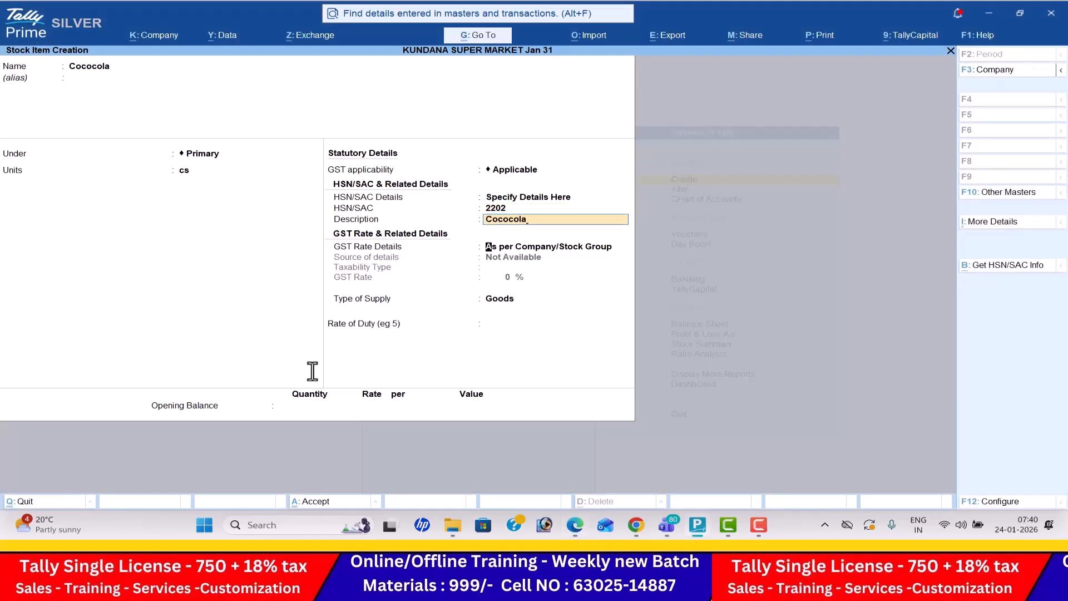
{"action": "key", "text": "Return"}
- Specify the Cococola GST rate details as Taxable at 40%, keep the supply type Goods, and save the item
{"action": "key", "text": "Down"}
{"action": "key", "text": "Return"}
{"action": "key", "text": "Return"}
{"action": "key", "text": "alt+Tab"}
{"action": "key", "text": "alt+Tab"}
{"action": "type", "text": "40"}
{"action": "key", "text": "Return"}
{"action": "key", "text": "Return"}
{"action": "key", "text": "Return"}
{"action": "key", "text": "Return"}
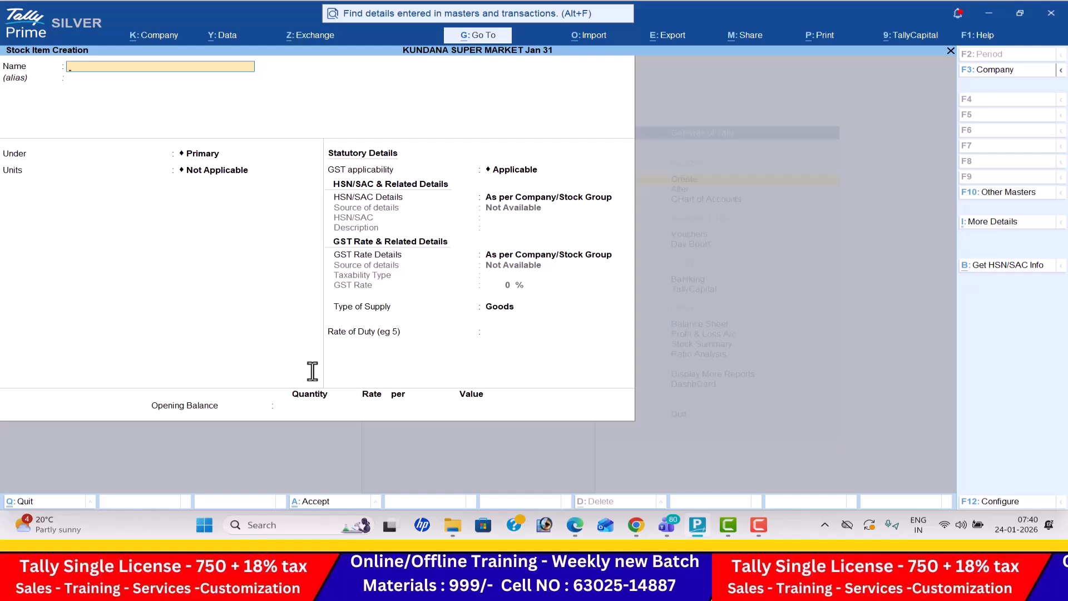
- Leave stock item creation and open a new Receipt voucher
{"action": "key", "text": "Escape"}
{"action": "key", "text": "Escape"}
{"action": "key", "text": "Down"}
{"action": "key", "text": "Down"}
{"action": "key", "text": "Down"}
{"action": "key", "text": "Return"}
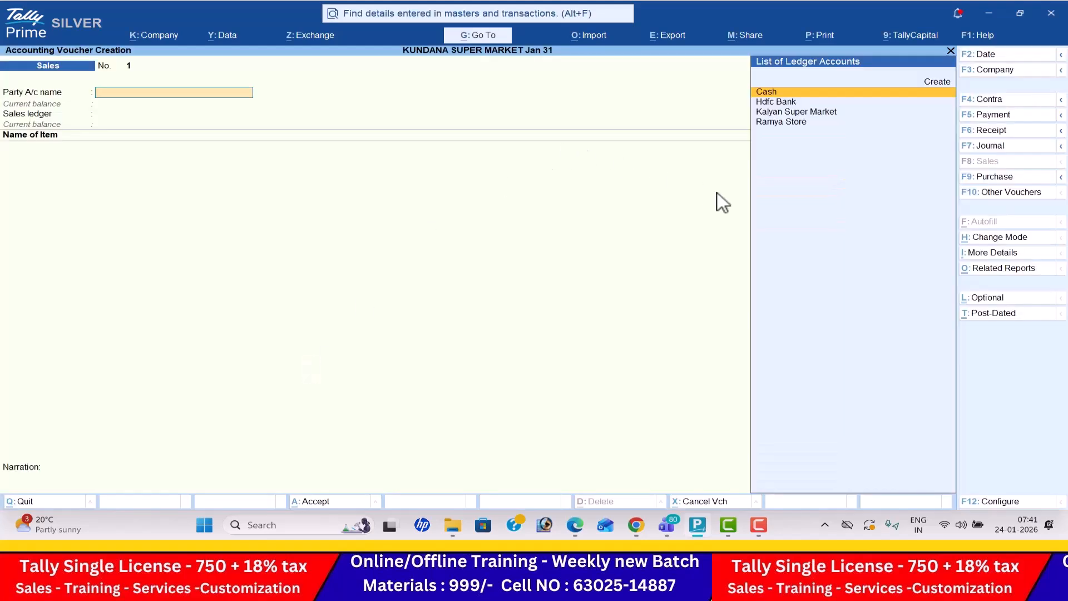
{"action": "left_click", "coordinate": [995, 134]}
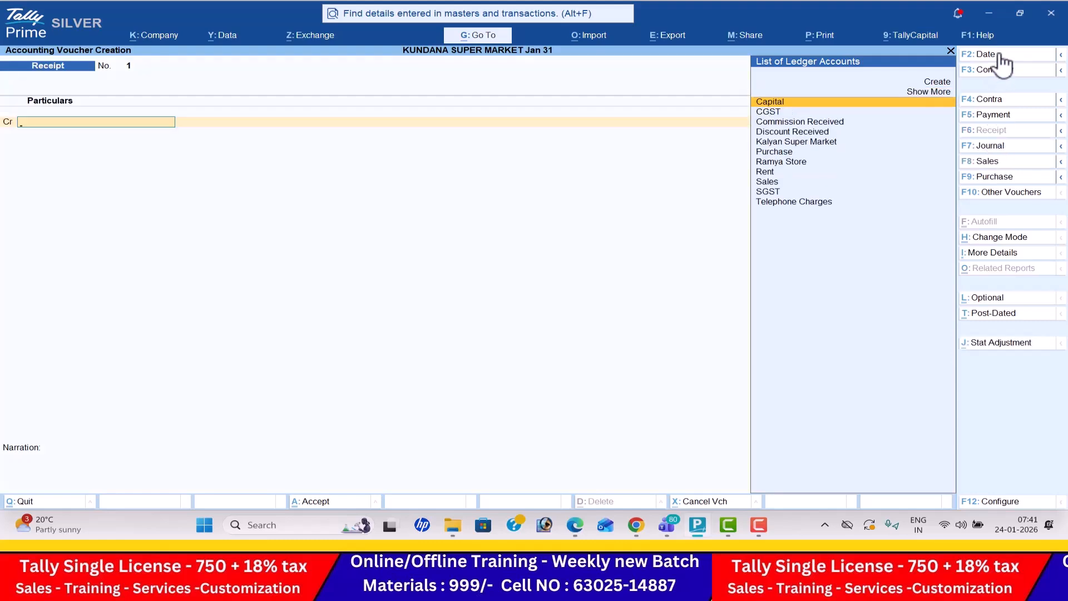
- Look up the capital transaction's date in the PDF and set the receipt voucher date to 1-4
{"action": "left_click", "coordinate": [999, 54]}
{"action": "key", "text": "alt+Tab"}
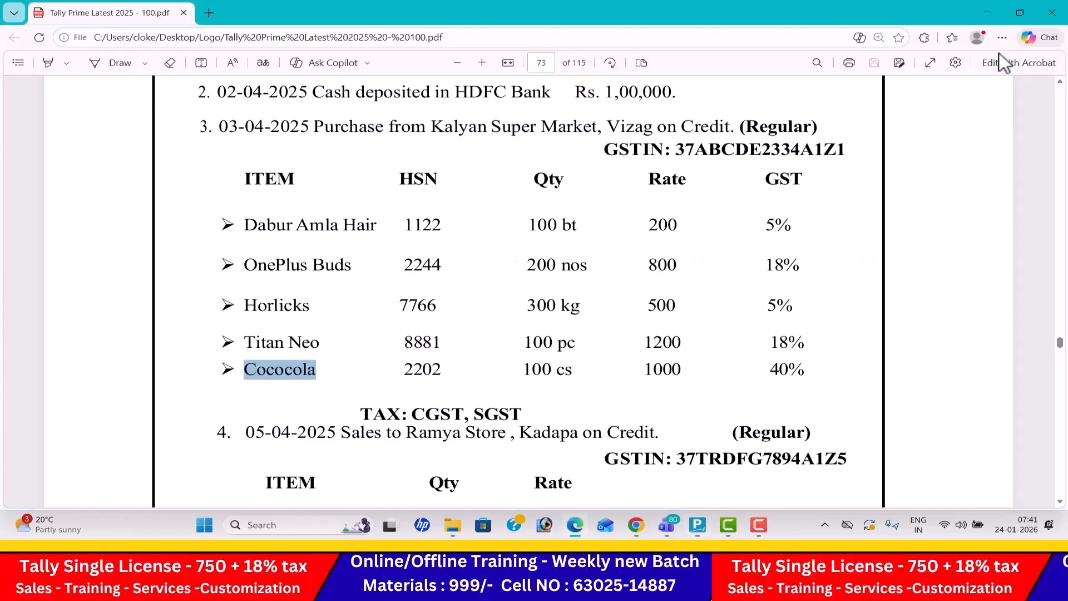
{"action": "key", "text": "Up"}
{"action": "key", "text": "Up"}
{"action": "key", "text": "Up"}
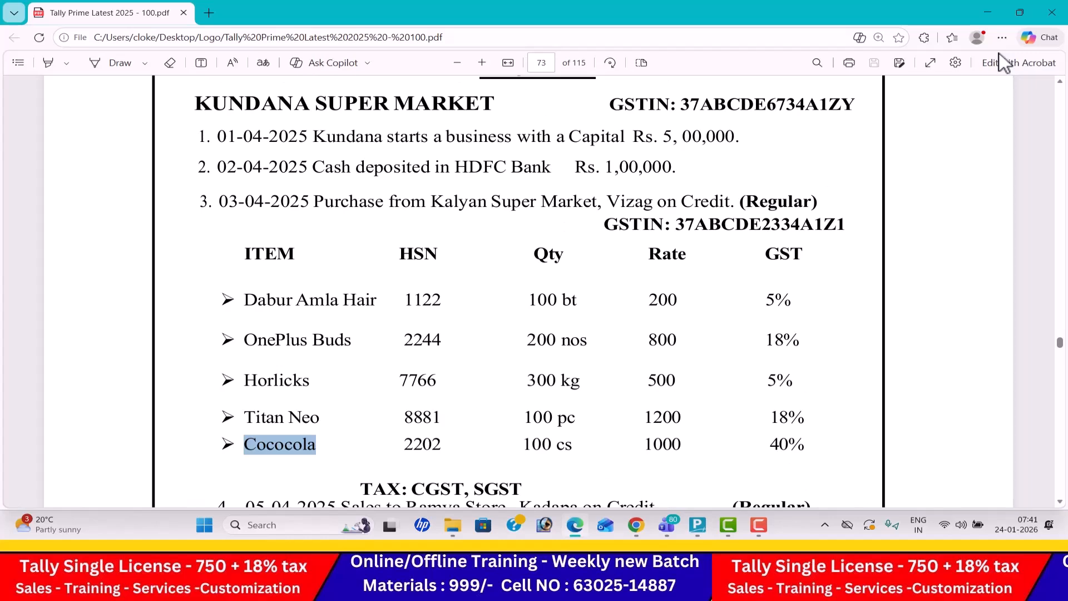
{"action": "key", "text": "alt+Tab"}
{"action": "type", "text": "1-4"}
{"action": "key", "text": "Return"}
- Credit the Capital ledger with 5,00,000, checking the amount against the PDF
{"action": "key", "text": "Down"}
{"action": "key", "text": "Up"}
{"action": "key", "text": "Return"}
{"action": "key", "text": "alt+Tab"}
{"action": "key", "text": "alt+Tab"}
{"action": "type", "text": "5,00,000"}
{"action": "key", "text": "Return"}
{"action": "key", "text": "Return"}
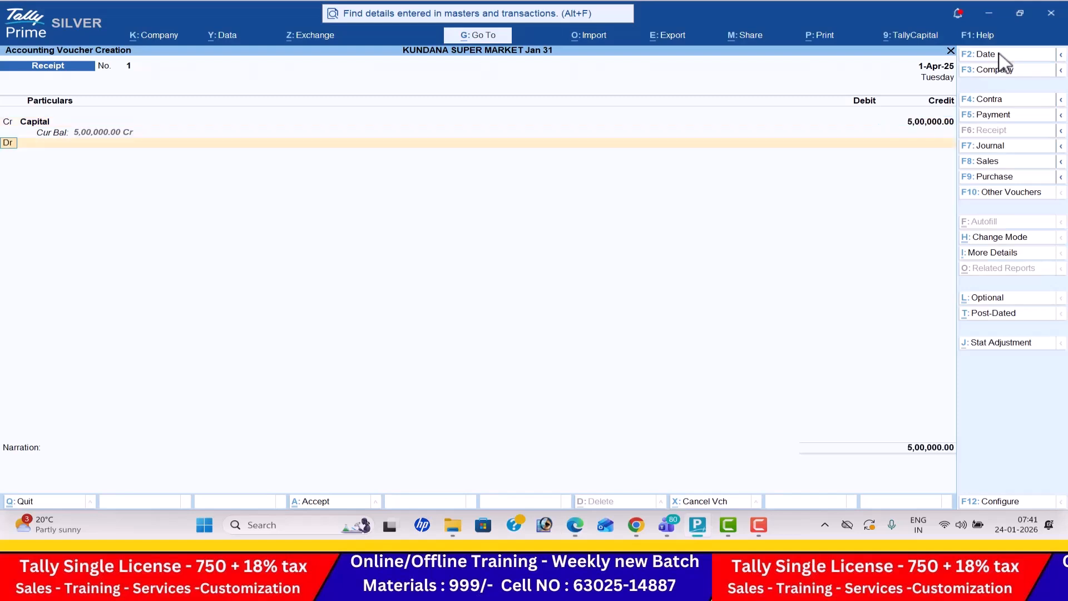
- Debit Cash for the full capital amount and save the receipt voucher
{"action": "key", "text": "Down"}
{"action": "key", "text": "Return"}
{"action": "key", "text": "Return"}
{"action": "key", "text": "Return"}
{"action": "key", "text": "Return"}
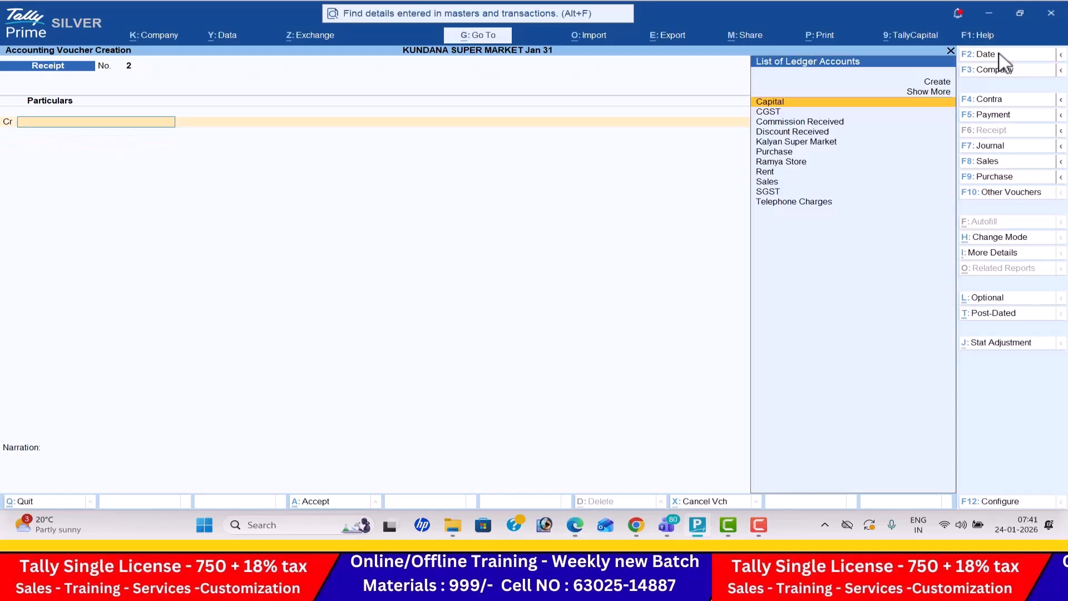
- Open a Contra voucher and date it 2 April 2025, following the HDFC Bank deposit transaction in the PDF
{"action": "left_click", "coordinate": [997, 101]}
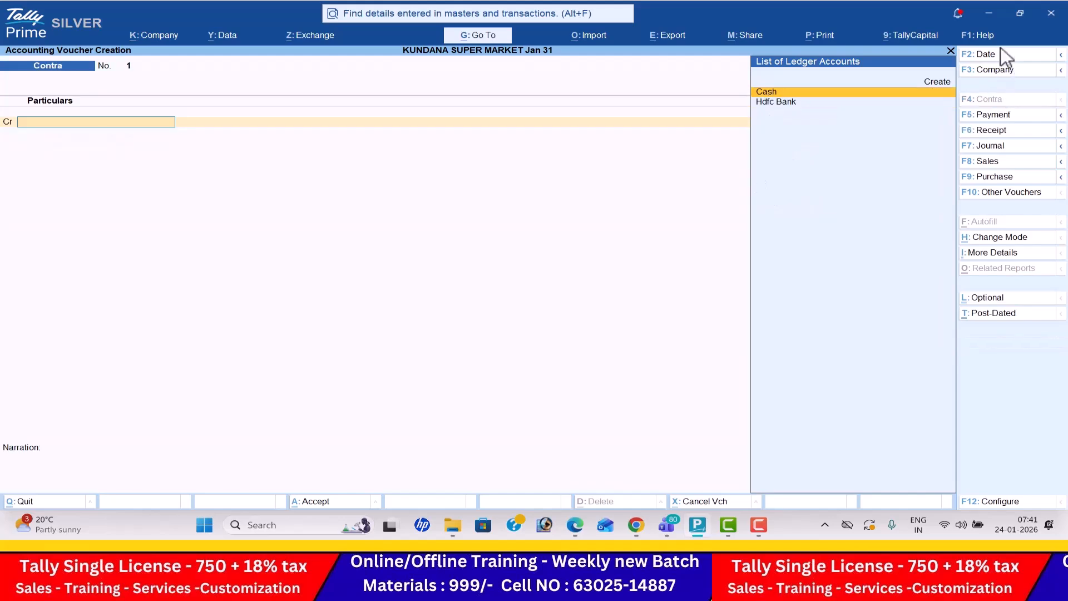
{"action": "left_click", "coordinate": [1002, 55]}
{"action": "key", "text": "alt+Tab"}
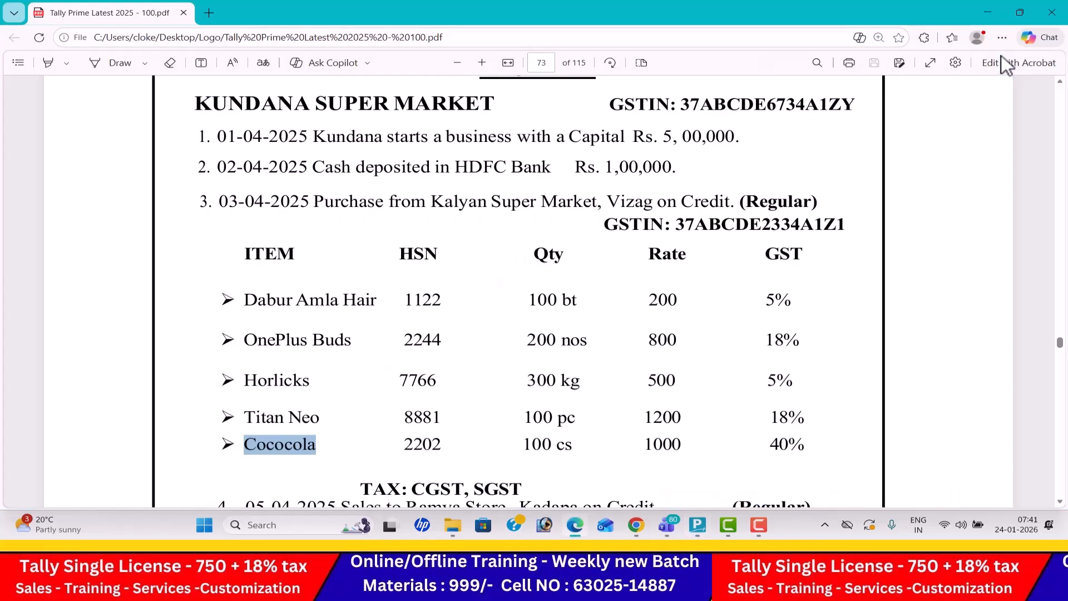
{"action": "key", "text": "alt+Tab"}
{"action": "type", "text": "2"}
{"action": "key", "text": "Return"}
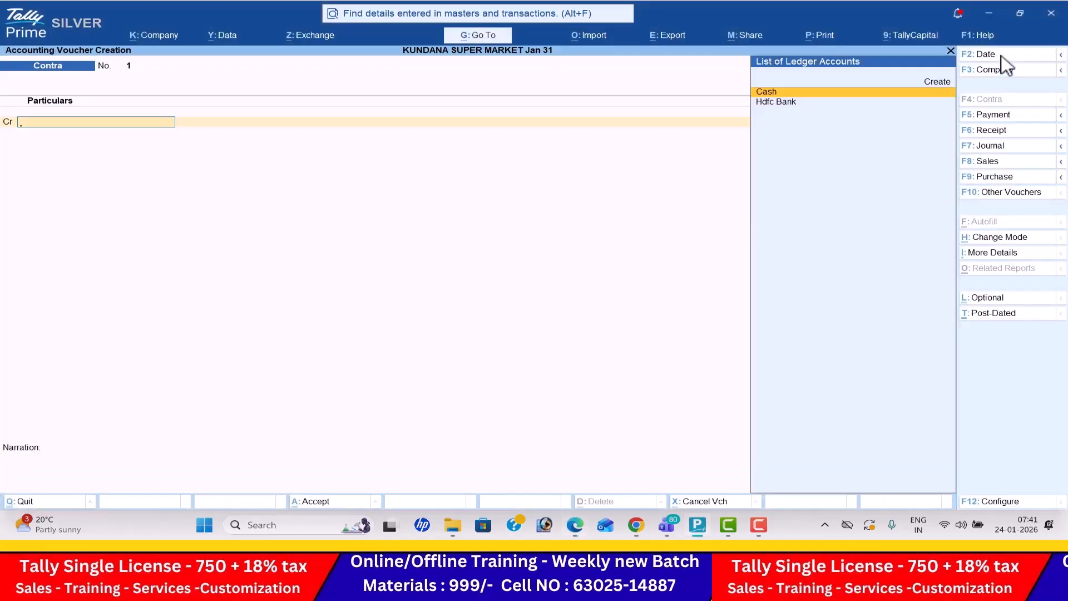
- Credit Cash with 1,00,000, debit Hdfc Bank for the same amount per the PDF, and save the contra voucher
{"action": "key", "text": "alt+Tab"}
{"action": "key", "text": "alt+Tab"}
{"action": "key", "text": "Return"}
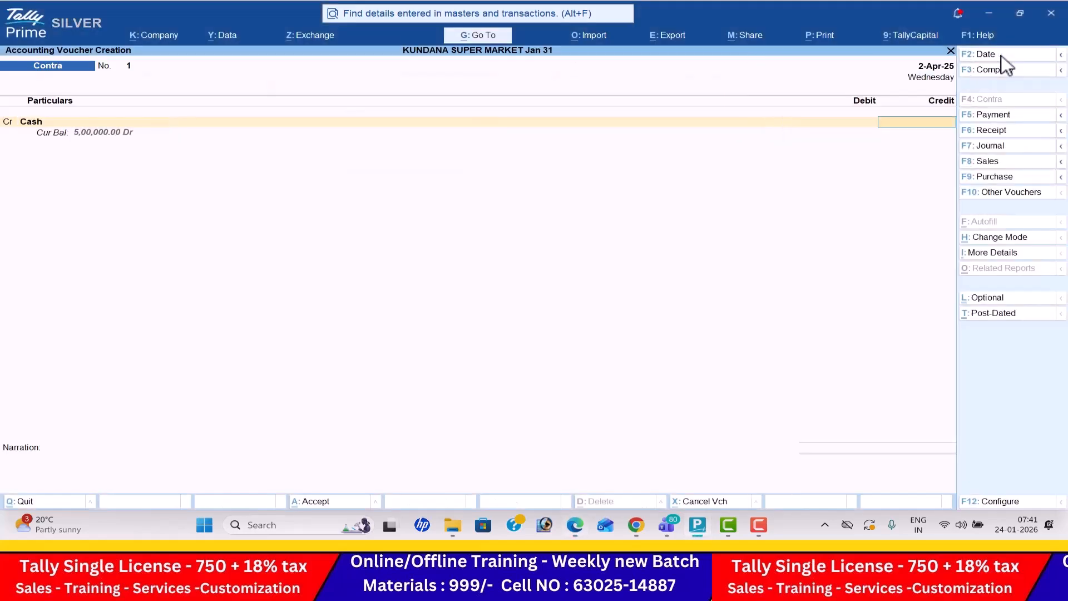
{"action": "type", "text": "1,00,000"}
{"action": "key", "text": "Return"}
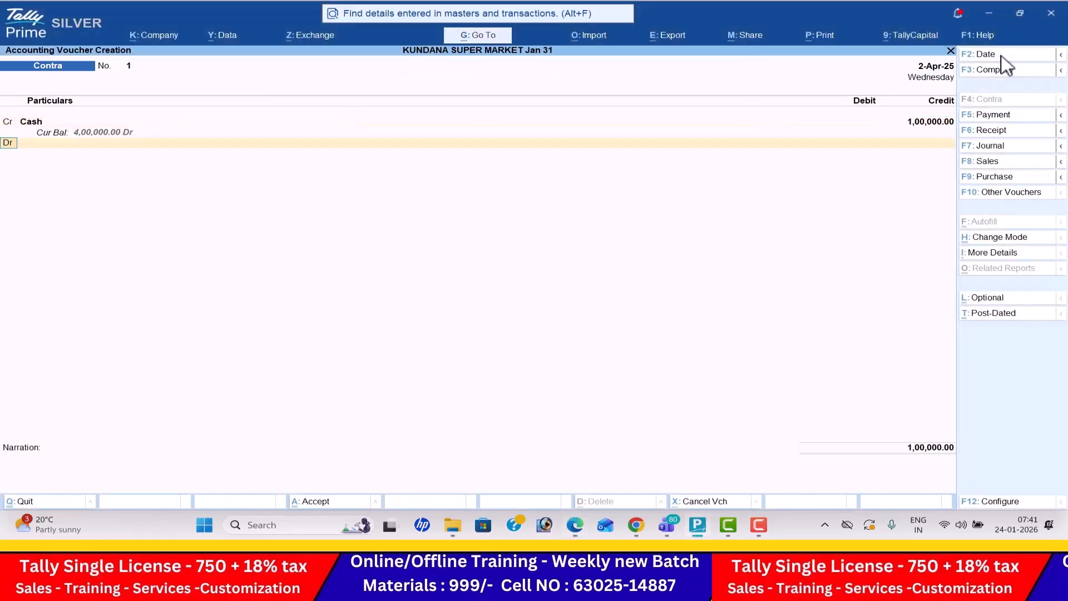
{"action": "key", "text": "Down"}
{"action": "key", "text": "Return"}
{"action": "key", "text": "ctrl+a"}
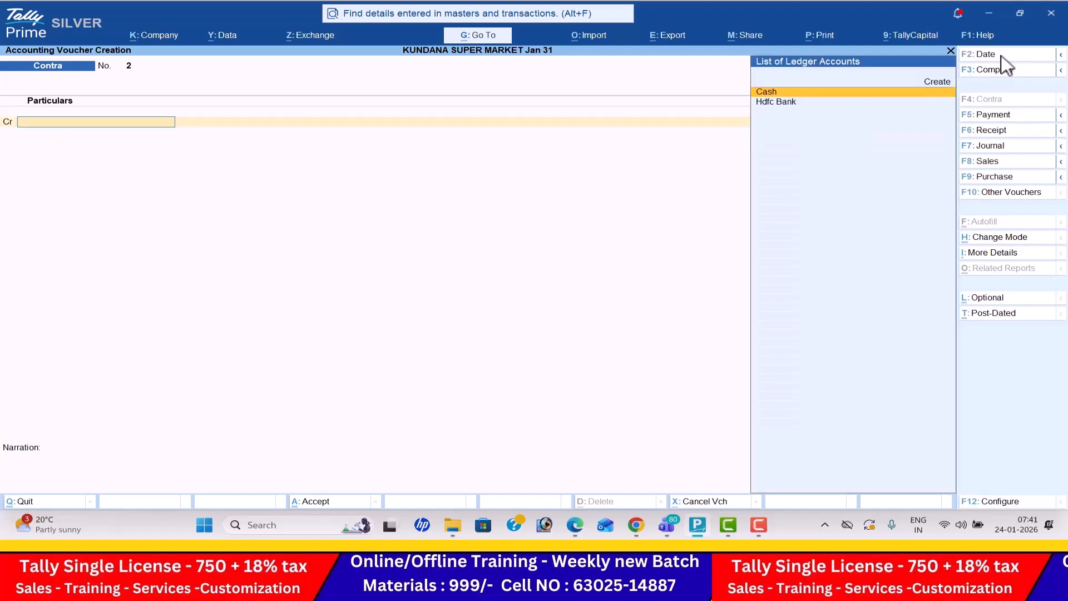
- Open a Purchase voucher and set its date to 3-4, following the third transaction in the PDF
{"action": "left_click", "coordinate": [995, 176]}
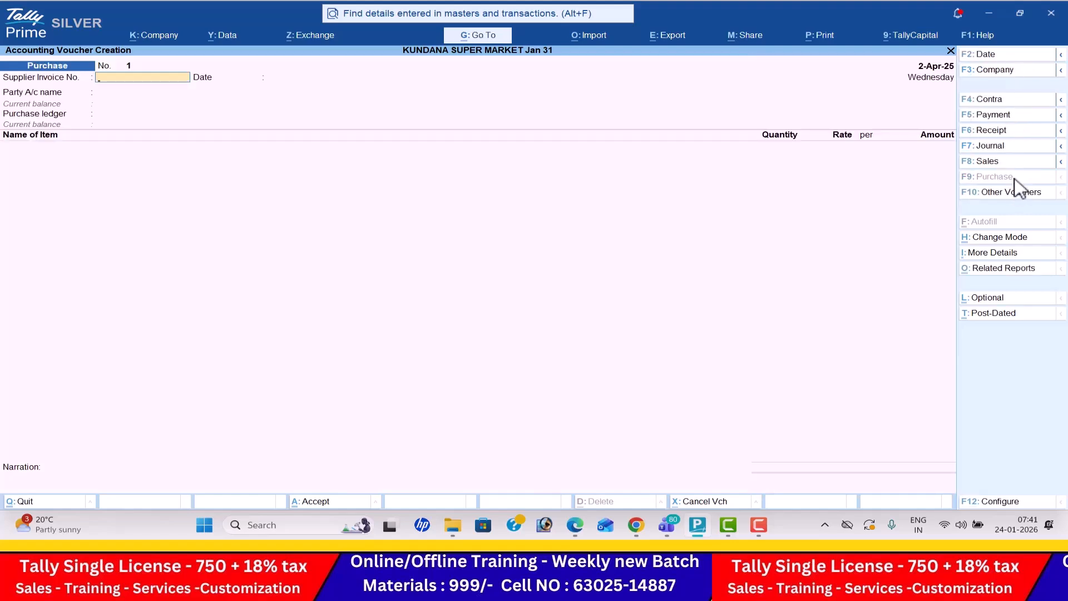
{"action": "key", "text": "alt+Tab"}
{"action": "key", "text": "alt+Tab"}
{"action": "left_click", "coordinate": [1002, 54]}
{"action": "type", "text": "3-4"}
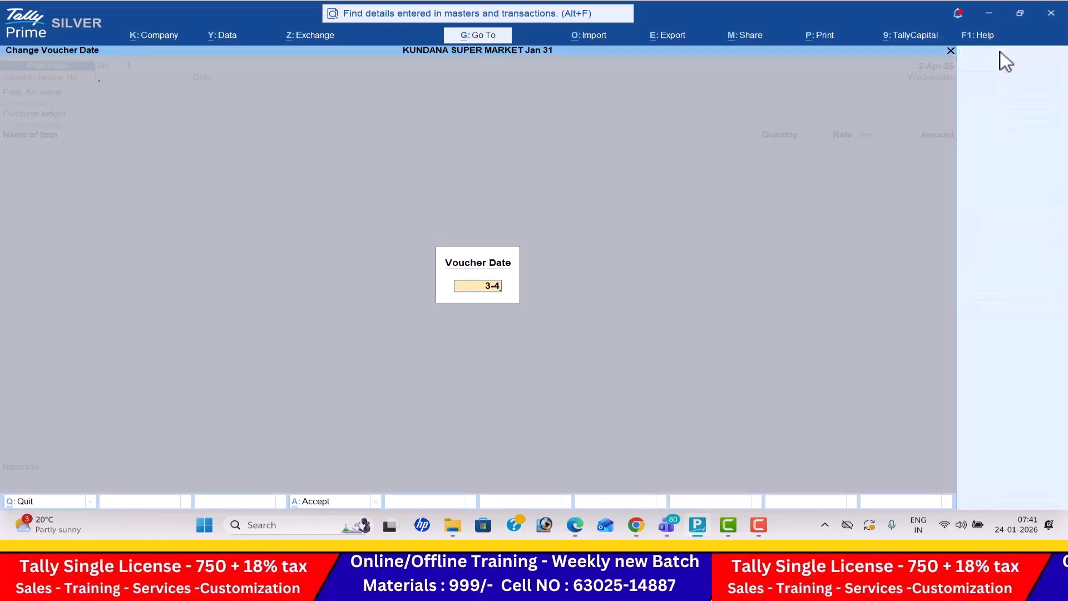
{"action": "key", "text": "Return"}
- Choose Kalyan Super Market as the party, leave the receipt details blank, and use the Purchase ledger
{"action": "key", "text": "alt+Tab"}
{"action": "key", "text": "alt+Tab"}
{"action": "key", "text": "Return"}
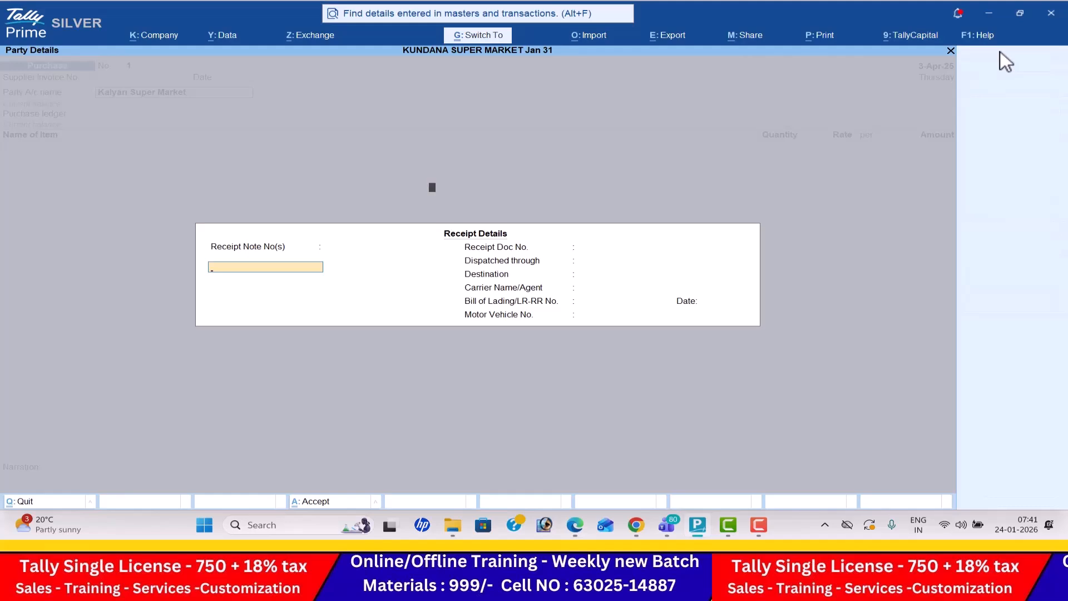
{"action": "key", "text": "Return"}
{"action": "key", "text": "Return"}
- Enter Dabur Amla Hair as the first purchase item with 100 bt at a rate of 200, following the PDF
{"action": "key", "text": "alt+Tab"}
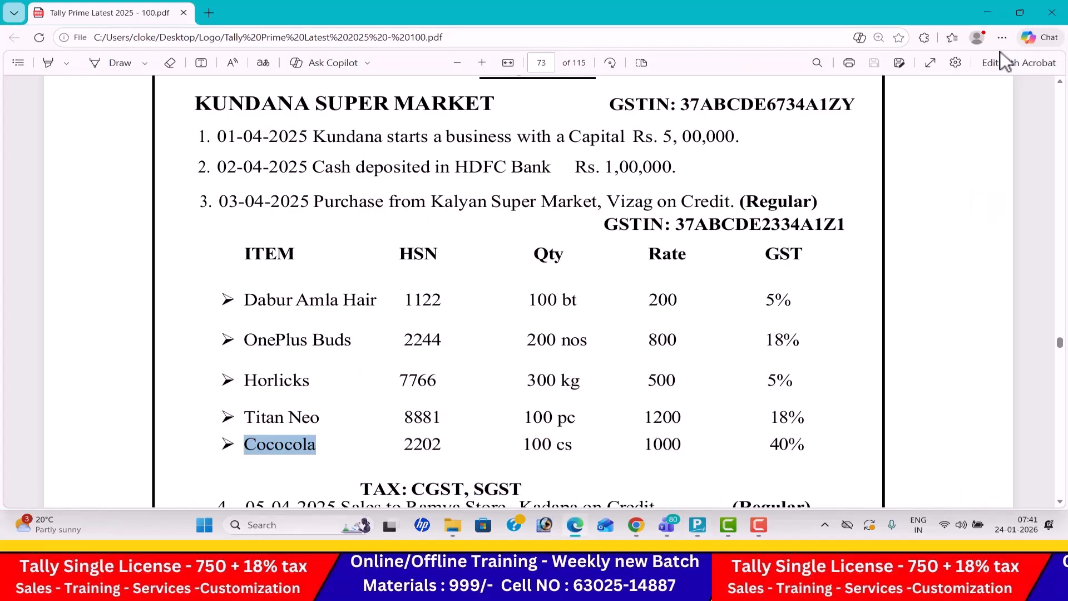
{"action": "key", "text": "alt+Tab"}
{"action": "key", "text": "Return"}
{"action": "key", "text": "alt+Tab"}
- Add OnePlus Buds to the purchase voucher with 200 nos at a rate of 800, following the PDF
{"action": "key", "text": "alt+Tab"}
{"action": "type", "text": "100"}
{"action": "key", "text": "Return"}
{"action": "type", "text": "200"}
{"action": "key", "text": "Return"}
{"action": "key", "text": "Return"}
{"action": "key", "text": "Return"}
{"action": "key", "text": "alt+Tab"}
{"action": "key", "text": "alt+Tab"}
{"action": "type", "text": "One"}
{"action": "key", "text": "Return"}
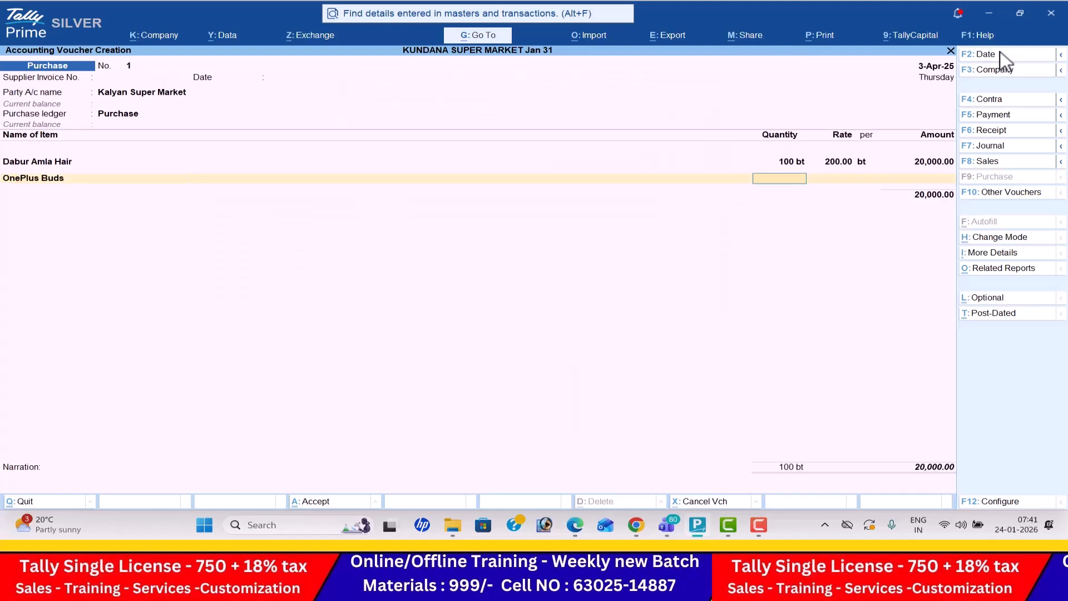
{"action": "key", "text": "alt+Tab"}
- Add Horlicks to the purchase voucher with 300 kg at a rate of 500, following the PDF
{"action": "key", "text": "alt+Tab"}
{"action": "type", "text": "200"}
{"action": "key", "text": "Return"}
{"action": "key", "text": "Return"}
{"action": "key", "text": "Return"}
{"action": "key", "text": "alt+Tab"}
{"action": "key", "text": "alt+Tab"}
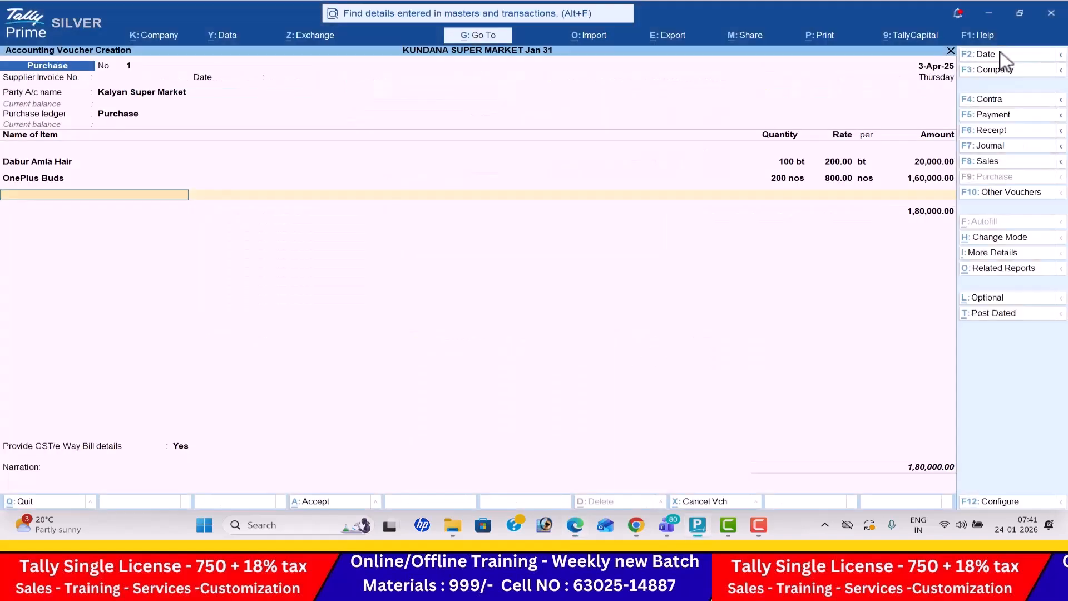
{"action": "type", "text": "Ho"}
{"action": "key", "text": "Return"}
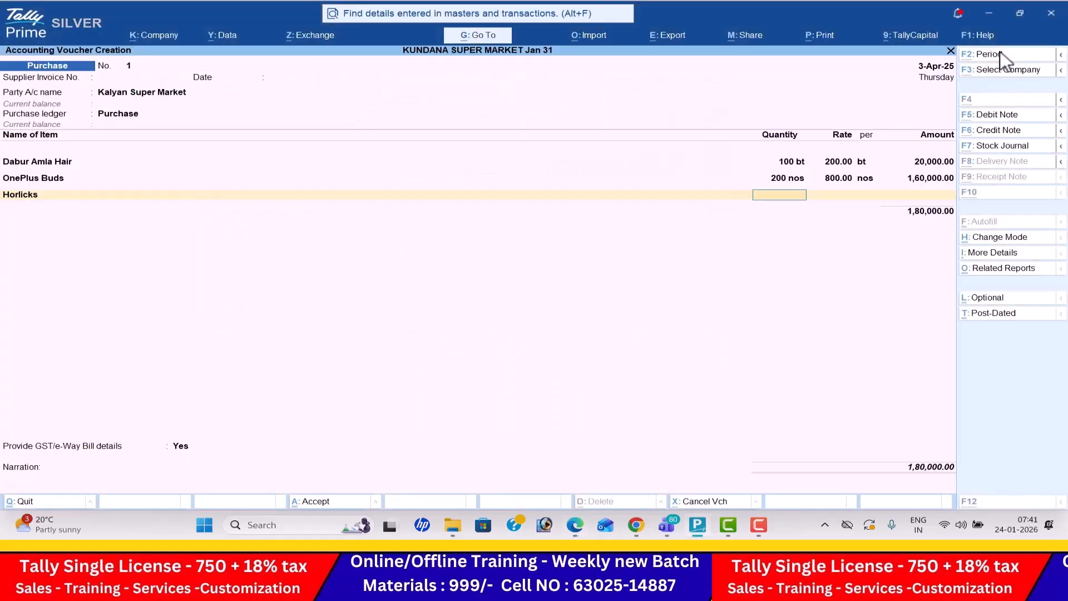
{"action": "key", "text": "alt+Tab"}
{"action": "key", "text": "alt+Tab"}
{"action": "type", "text": "3004"}
{"action": "key", "text": "BackSpace"}
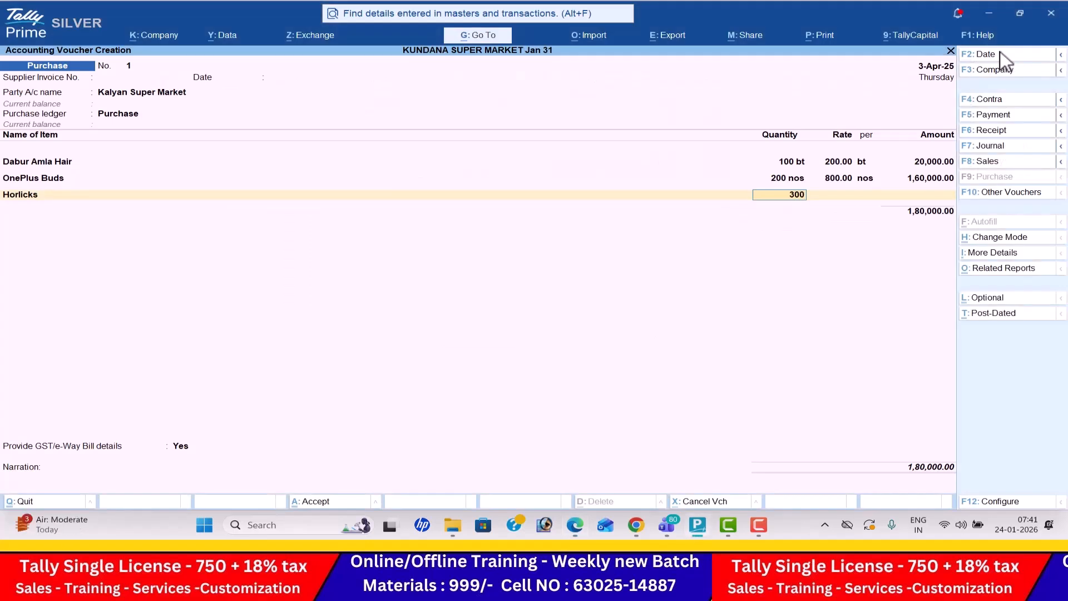
{"action": "key", "text": "Return"}
{"action": "type", "text": "500"}
{"action": "key", "text": "Return"}
- Add Titan Neo to the purchase voucher with 100 pc at a rate of 1,200, following the PDF
{"action": "key", "text": "Return"}
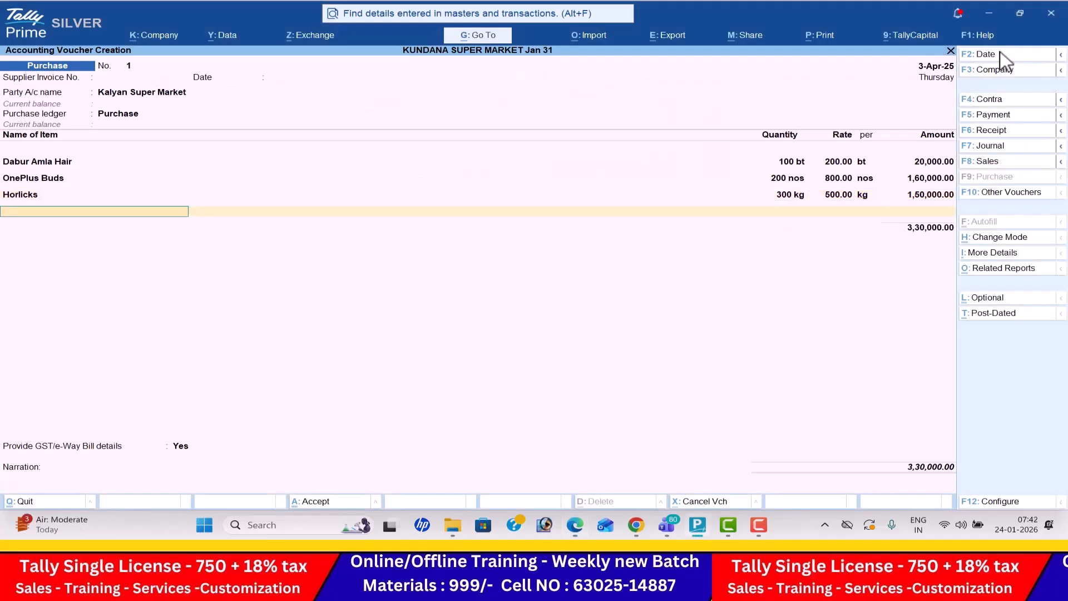
{"action": "key", "text": "alt+Tab"}
{"action": "key", "text": "alt+Tab"}
{"action": "type", "text": "T"}
{"action": "key", "text": "Return"}
{"action": "key", "text": "alt+Tab"}
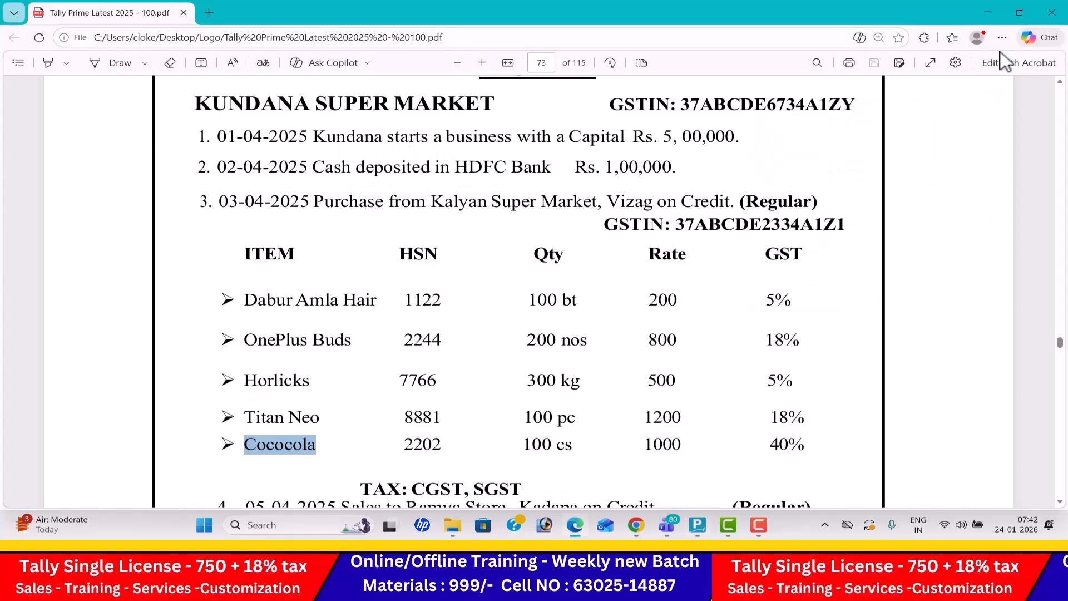
{"action": "key", "text": "alt+Tab"}
{"action": "key", "text": "Return"}
{"action": "type", "text": "1200"}
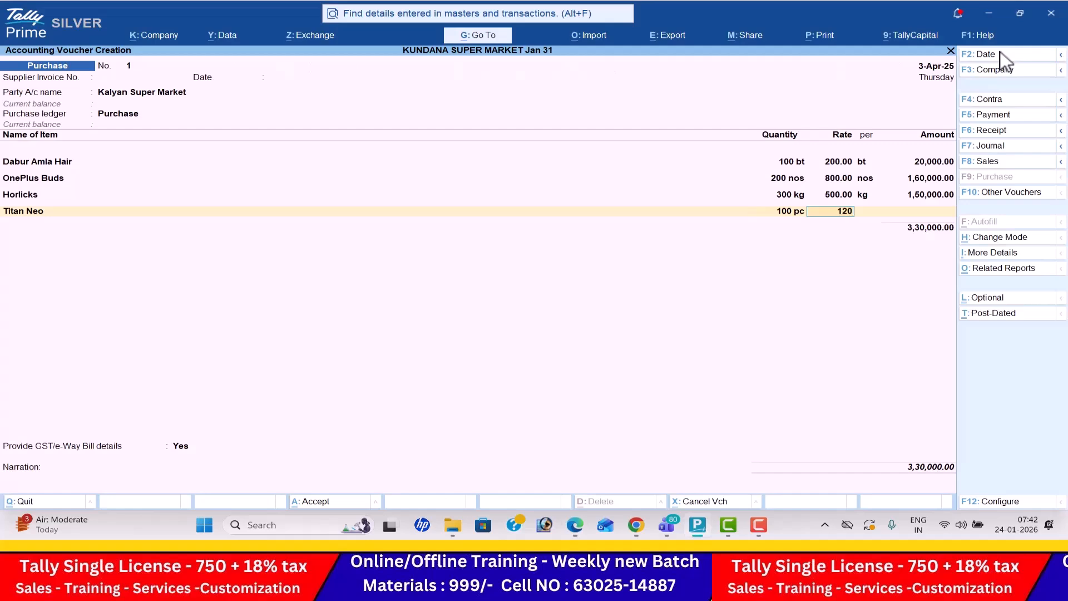
{"action": "key", "text": "Return"}
{"action": "key", "text": "Return"}
{"action": "key", "text": "Return"}
- Add Cococola to the purchase voucher with 100 cs at a rate of 1,000, following the PDF
{"action": "key", "text": "alt+Tab"}
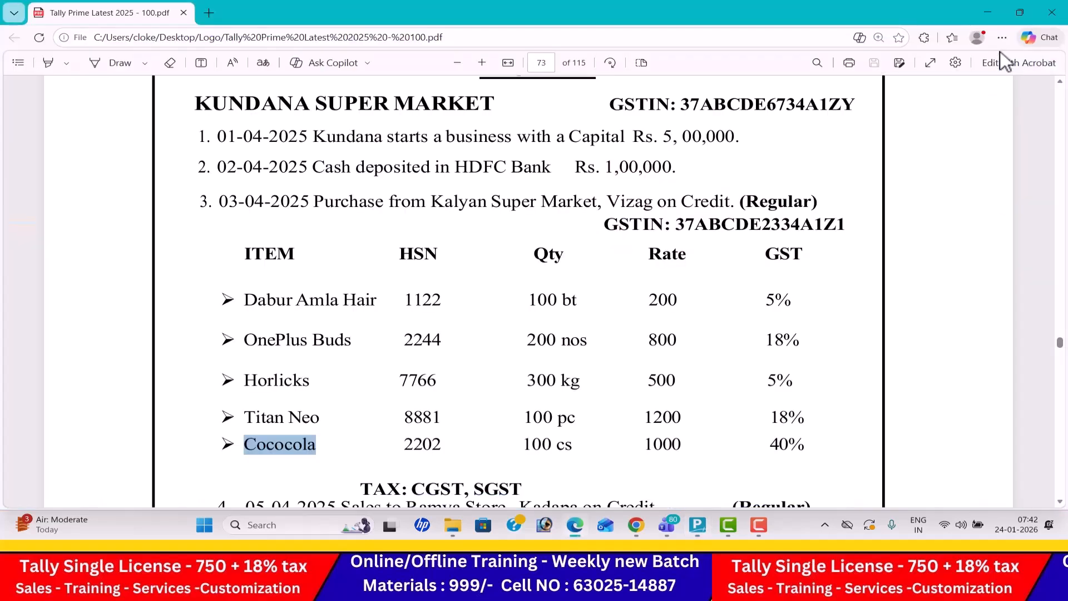
{"action": "key", "text": "alt+Tab"}
{"action": "type", "text": "Co"}
{"action": "key", "text": "Return"}
{"action": "key", "text": "alt+Tab"}
{"action": "key", "text": "alt+Tab"}
{"action": "type", "text": "100"}
{"action": "key", "text": "Return"}
{"action": "type", "text": "1,000"}
{"action": "key", "text": "Return"}
{"action": "key", "text": "Return"}
{"action": "key", "text": "Return"}
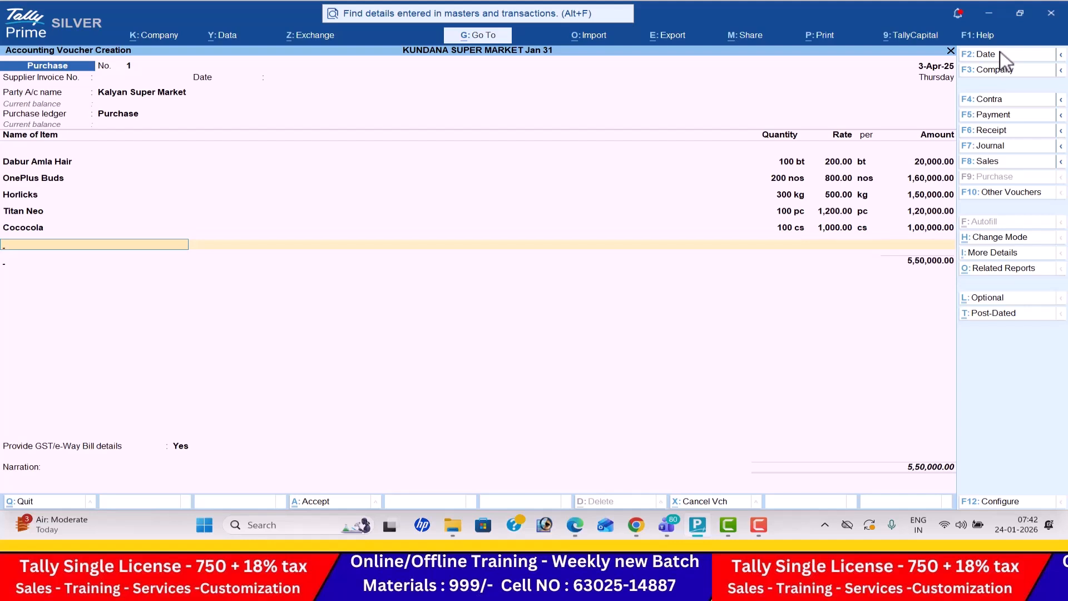
- Add the CGST and SGST tax ledgers below the items in the purchase voucher
{"action": "key", "text": "Return"}
{"action": "type", "text": "Cg"}
{"action": "key", "text": "Return"}
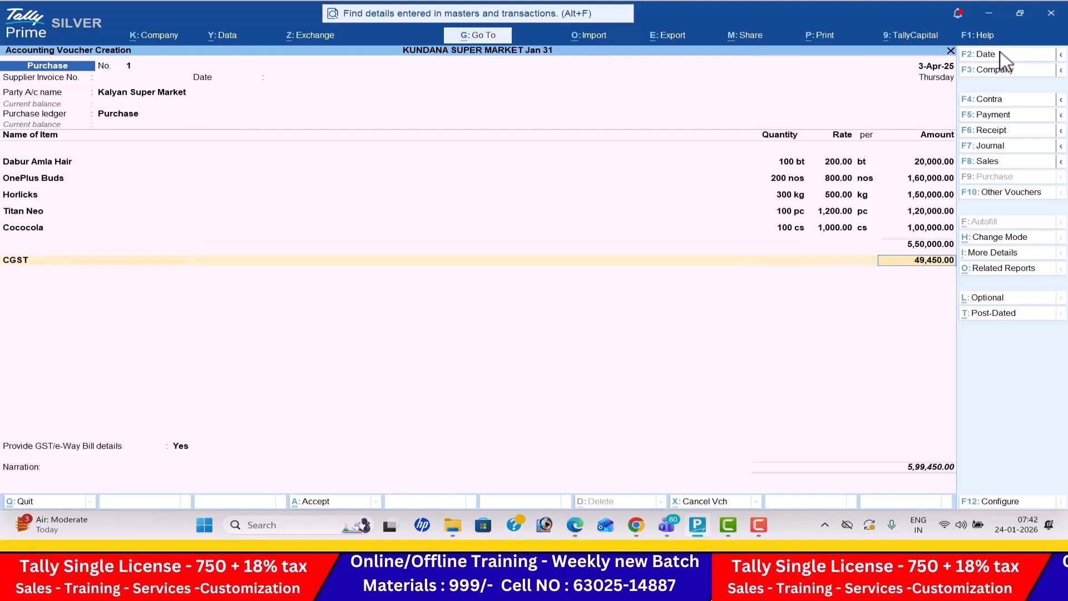
{"action": "key", "text": "Return"}
{"action": "type", "text": "Sg"}
{"action": "key", "text": "Return"}
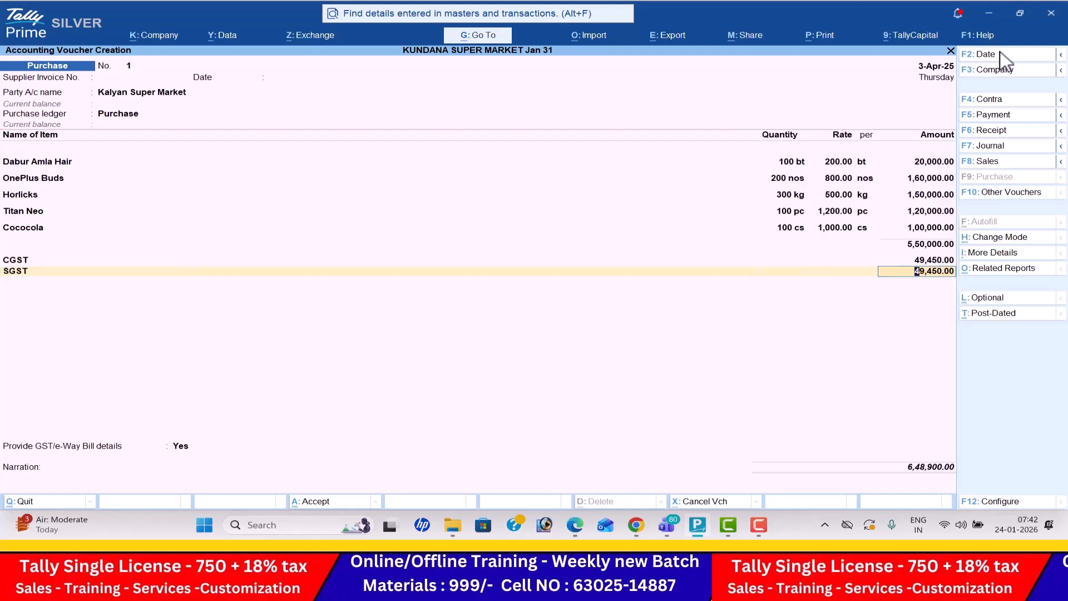
- Examine each purchased item's CGST and SGST rates and amounts in the detailed GST - Tax Analysis, from Dabur Amla Hair to Cococola
{"action": "left_click", "coordinate": [1004, 267]}
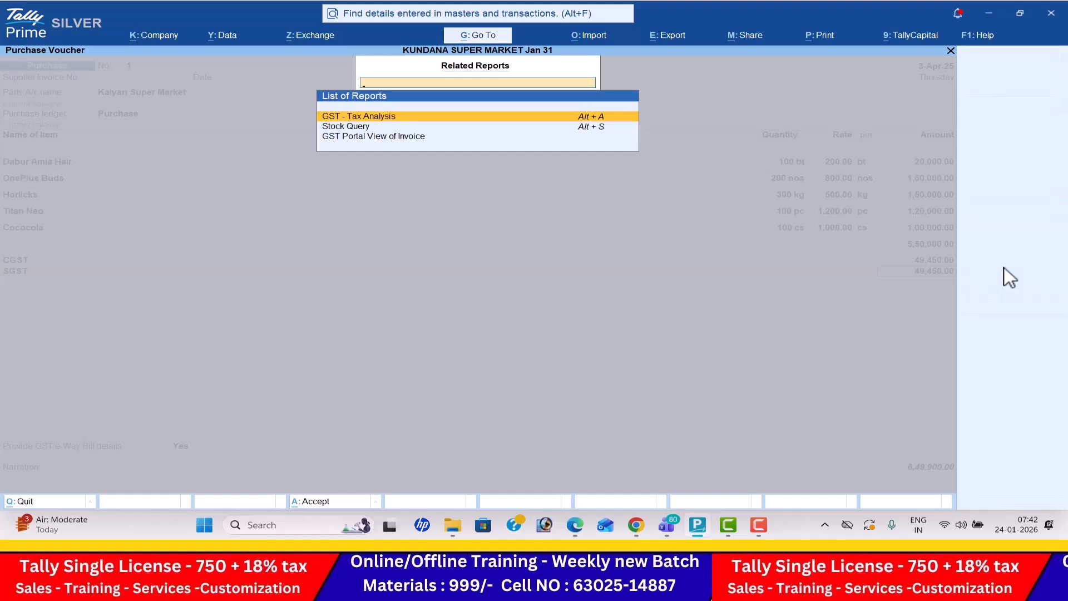
{"action": "key", "text": "Return"}
{"action": "key", "text": "alt+F5"}
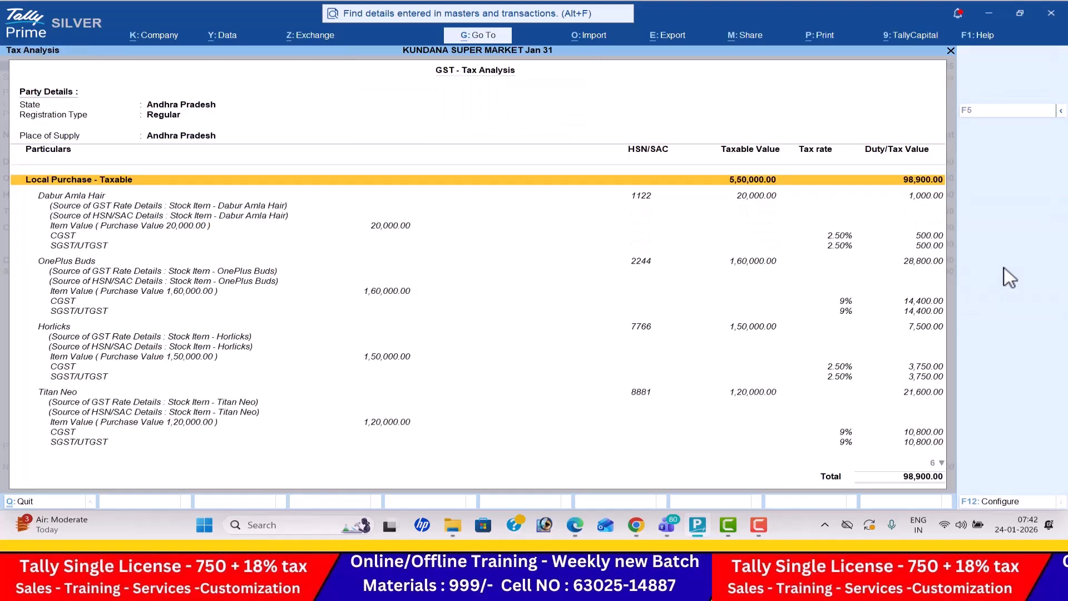
{"action": "key", "text": "Down"}
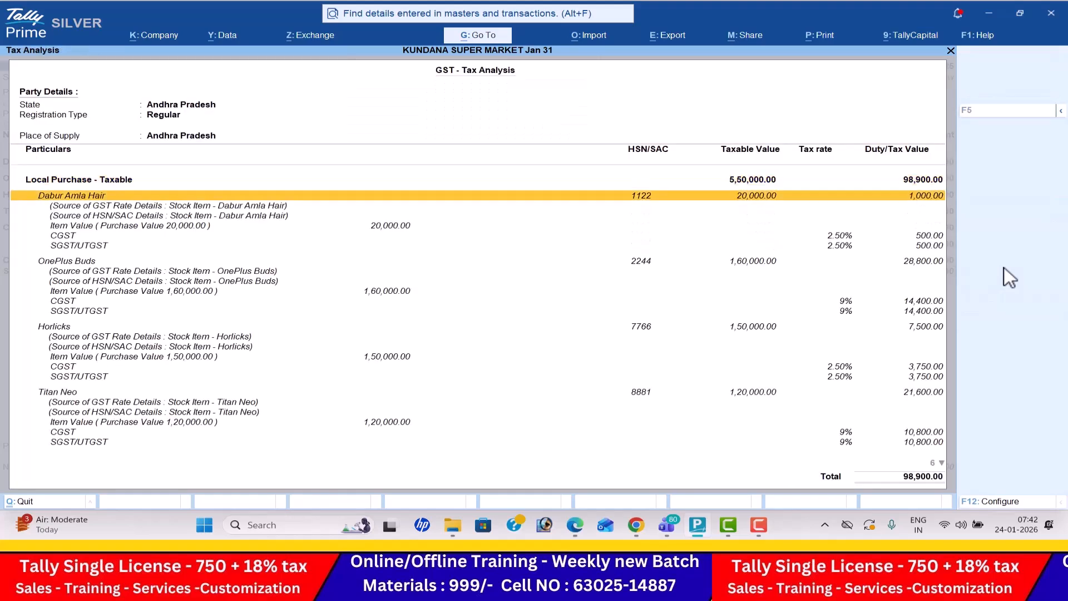
{"action": "key", "text": "Down"}
{"action": "key", "text": "Down"}
{"action": "key", "text": "Up"}
{"action": "key", "text": "Up"}
{"action": "key", "text": "Down"}
{"action": "key", "text": "Down"}
{"action": "key", "text": "Down"}
{"action": "key", "text": "Down"}
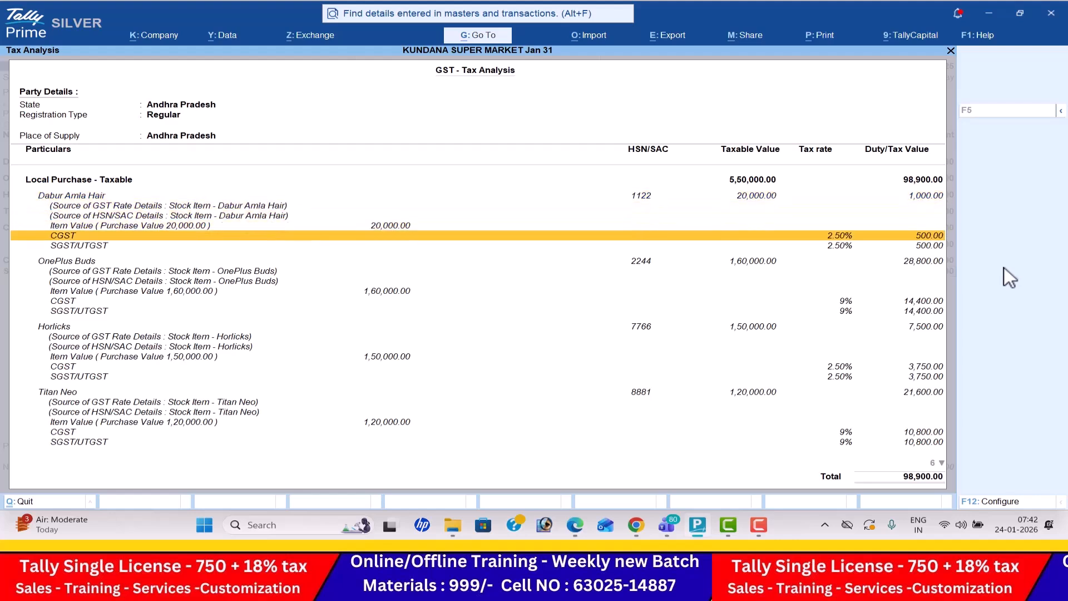
{"action": "key", "text": "Down"}
{"action": "key", "text": "Down"}
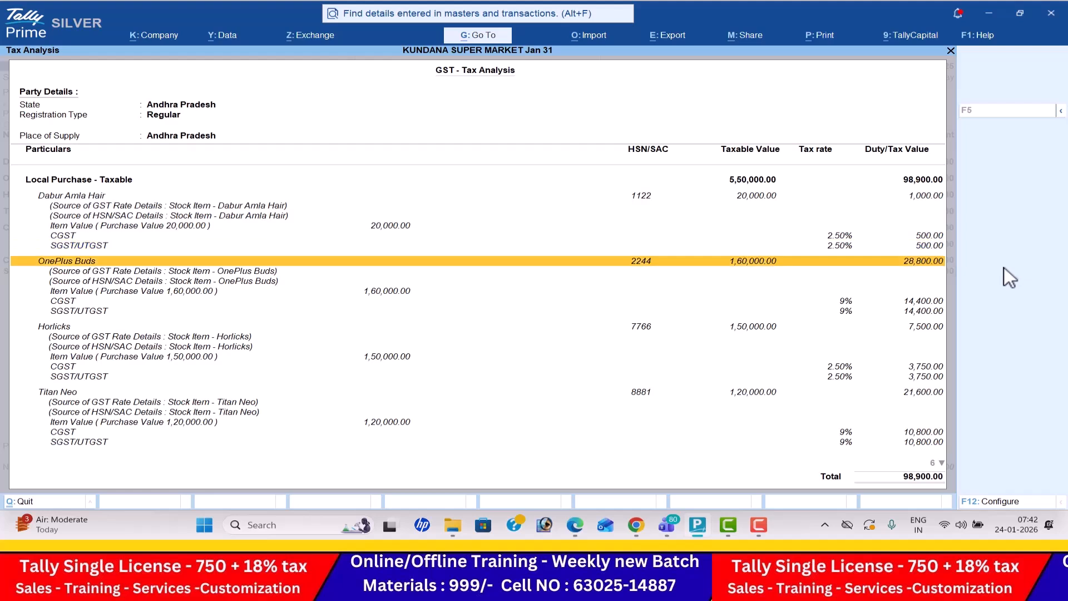
{"action": "key", "text": "Down"}
{"action": "key", "text": "Down"}
{"action": "key", "text": "Down"}
{"action": "key", "text": "Down"}
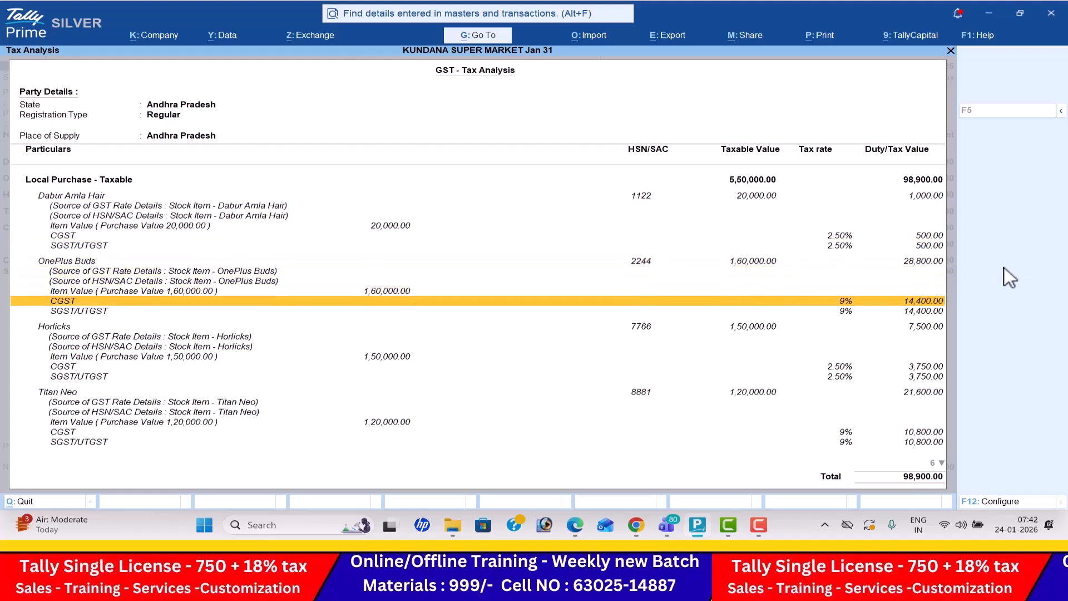
{"action": "key", "text": "Down"}
{"action": "key", "text": "Down"}
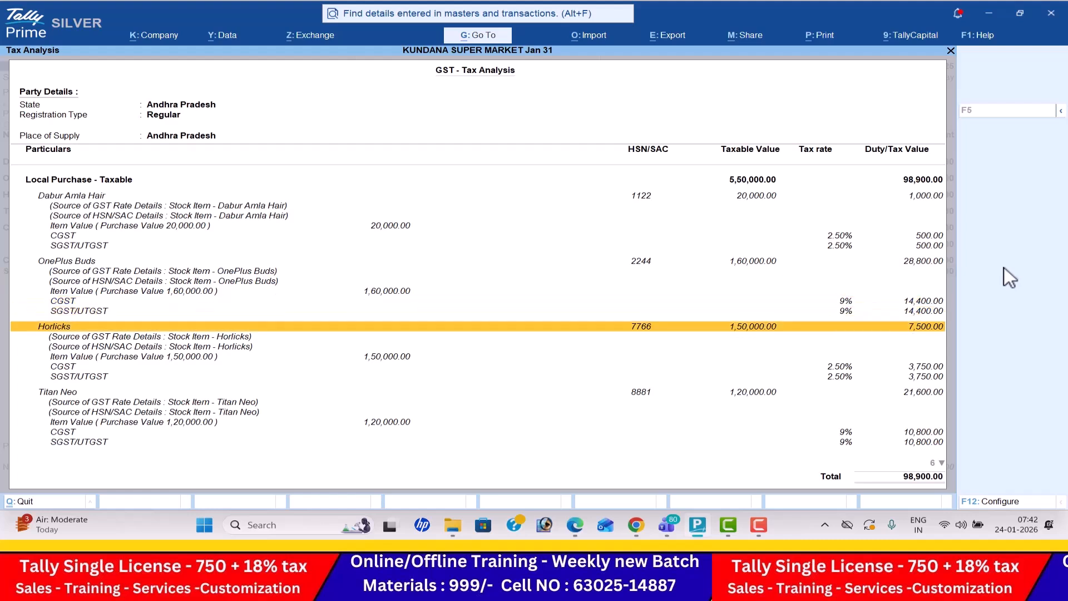
{"action": "key", "text": "Down"}
{"action": "key", "text": "Down"}
{"action": "key", "text": "Down"}
{"action": "key", "text": "Down"}
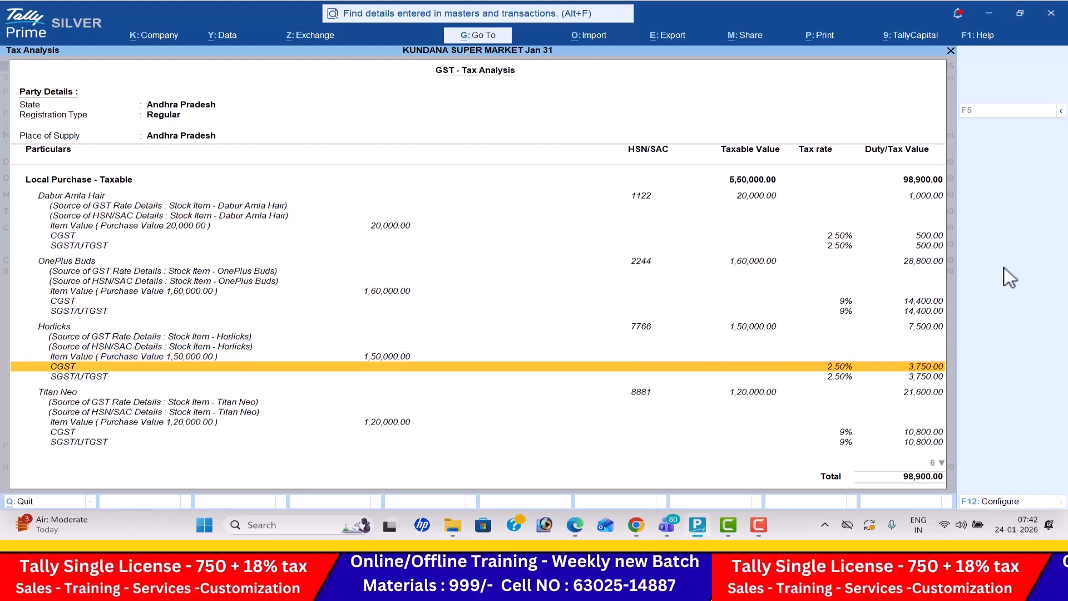
{"action": "key", "text": "Down"}
{"action": "key", "text": "Down"}
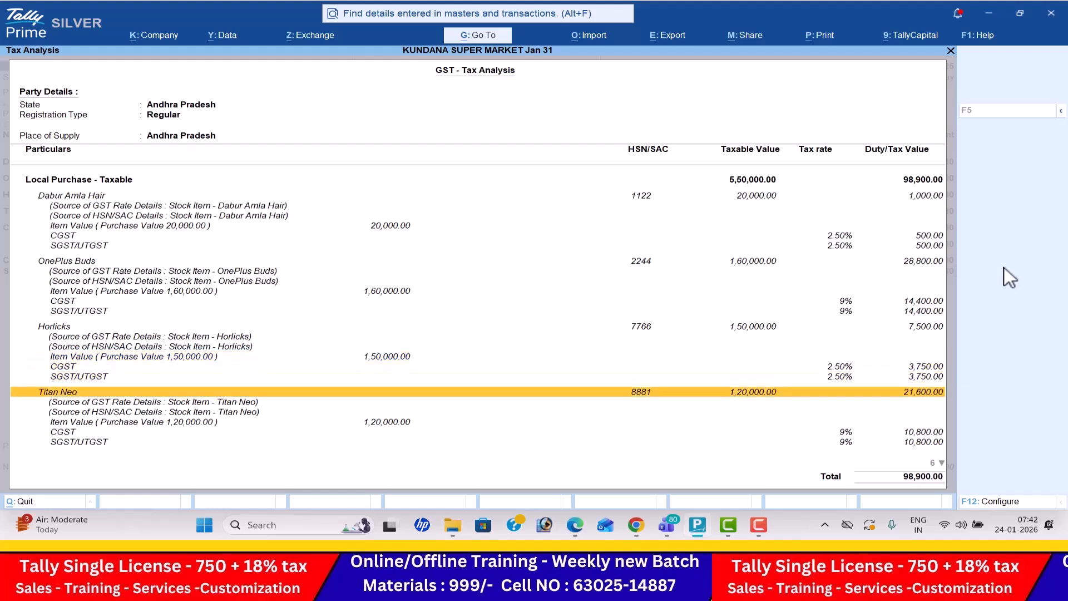
{"action": "key", "text": "Down"}
{"action": "key", "text": "Down"}
{"action": "key", "text": "Down"}
{"action": "key", "text": "Down"}
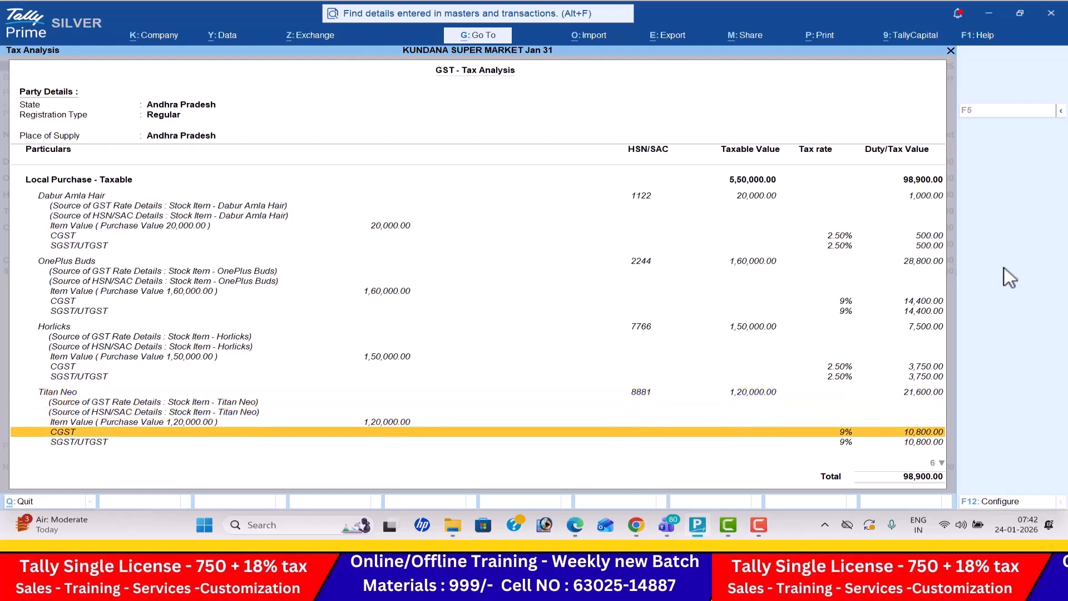
{"action": "key", "text": "Down"}
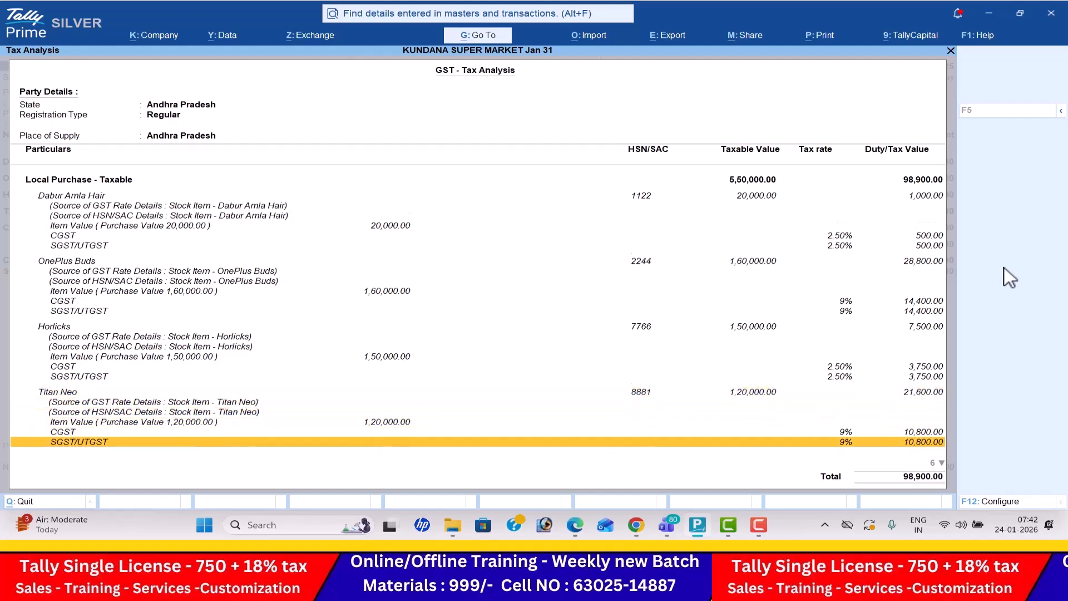
{"action": "key", "text": "Down"}
{"action": "key", "text": "Down"}
{"action": "key", "text": "Down"}
{"action": "key", "text": "Down"}
{"action": "key", "text": "Down"}
{"action": "key", "text": "Down"}
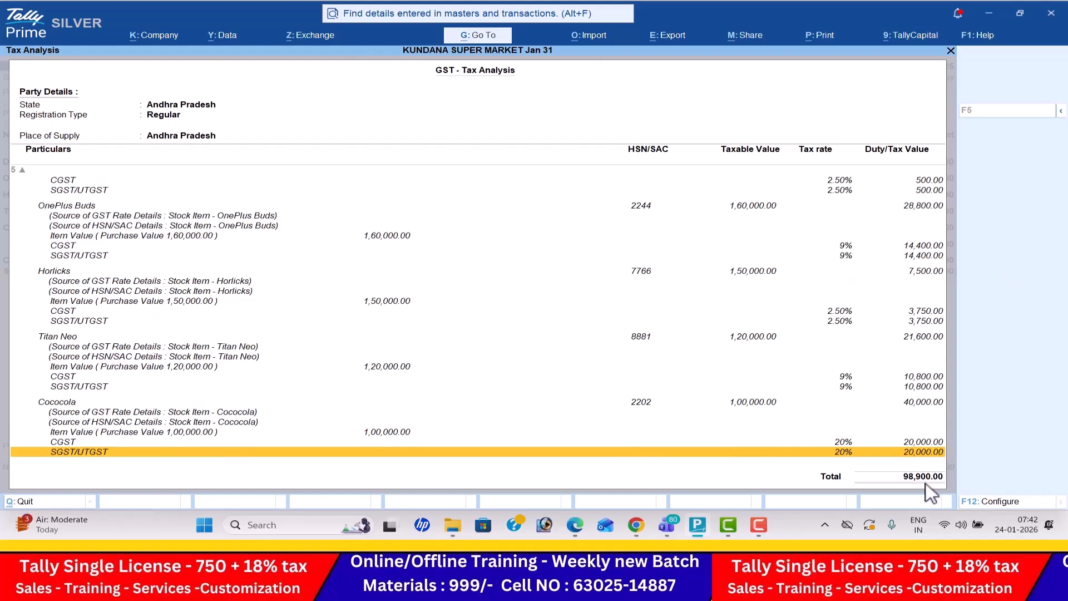
{"action": "key", "text": "Escape"}
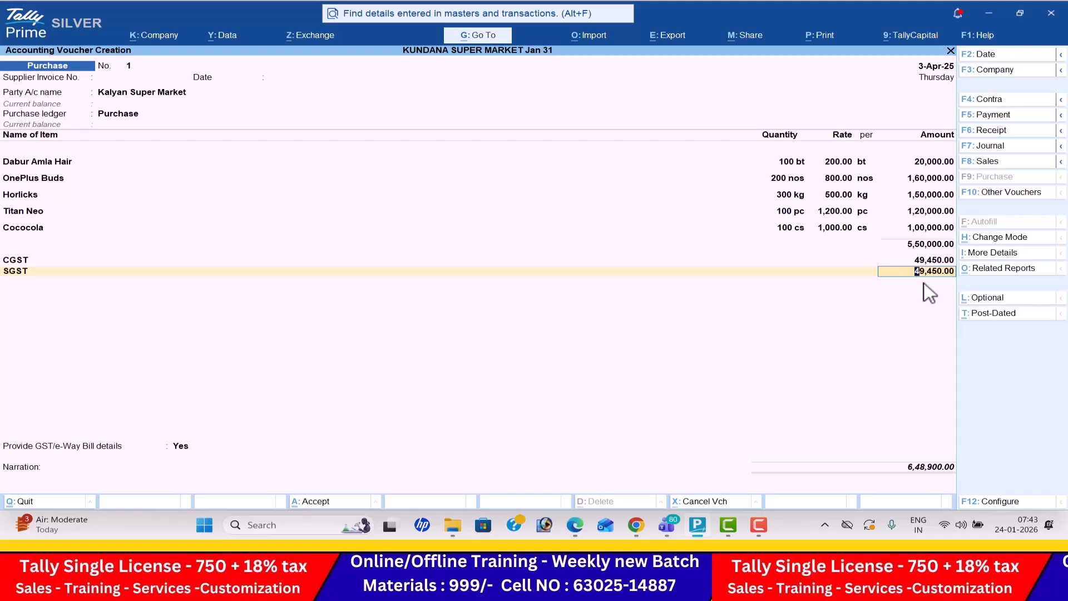
- Set Provide GST/e-Way Bill details to No and save the Kalyan Super Market purchase voucher
{"action": "key", "text": "Return"}
{"action": "key", "text": "Return"}
{"action": "key", "text": "Return"}
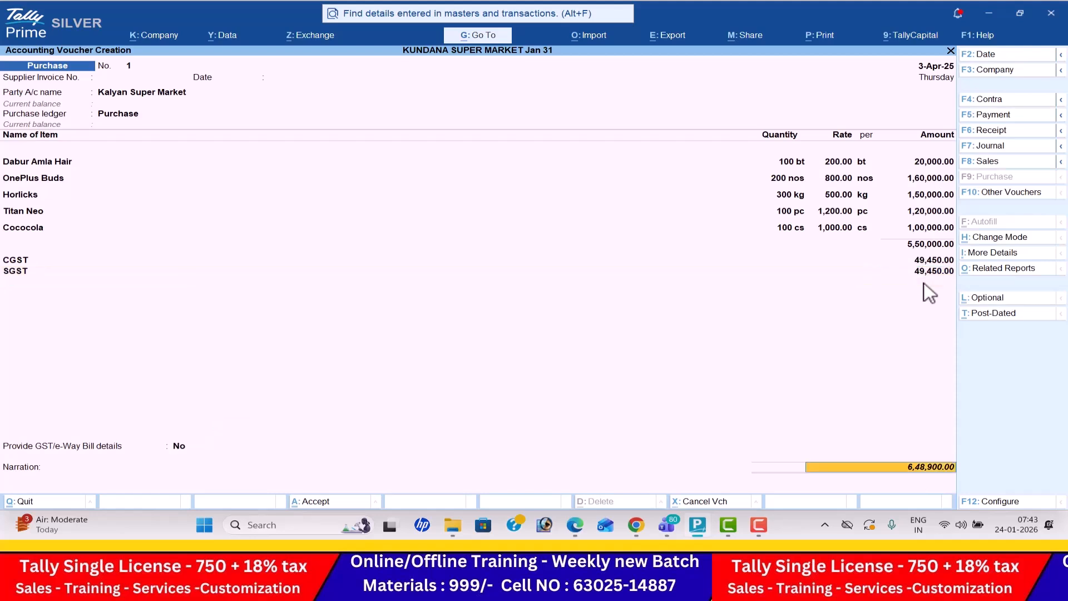
{"action": "key", "text": "BackSpace"}
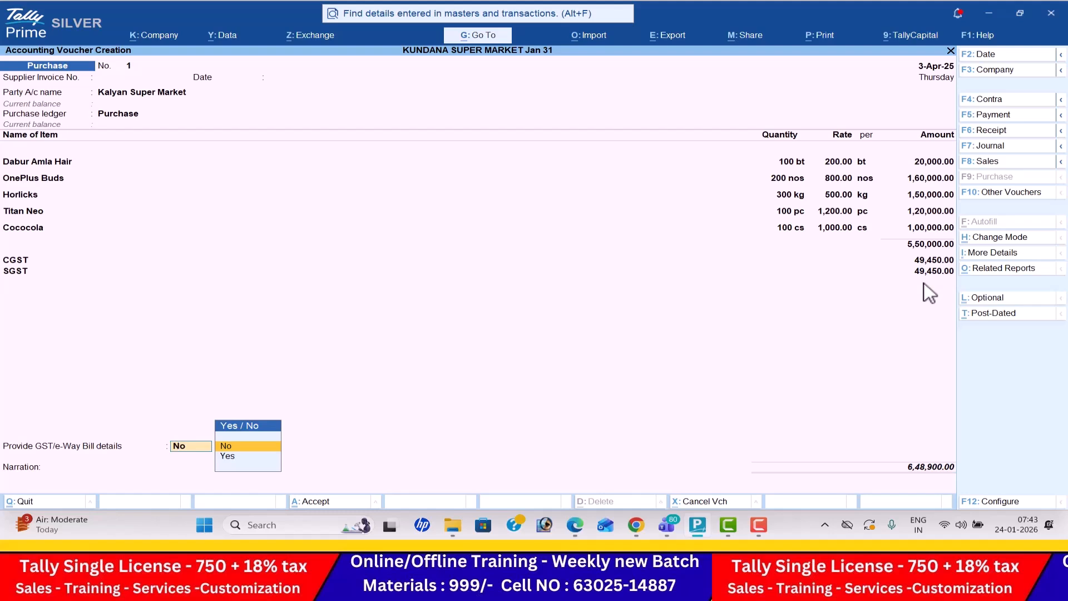
{"action": "key", "text": "Return"}
{"action": "key", "text": "Return"}
{"action": "key", "text": "Return"}
{"action": "key", "text": "Return"}
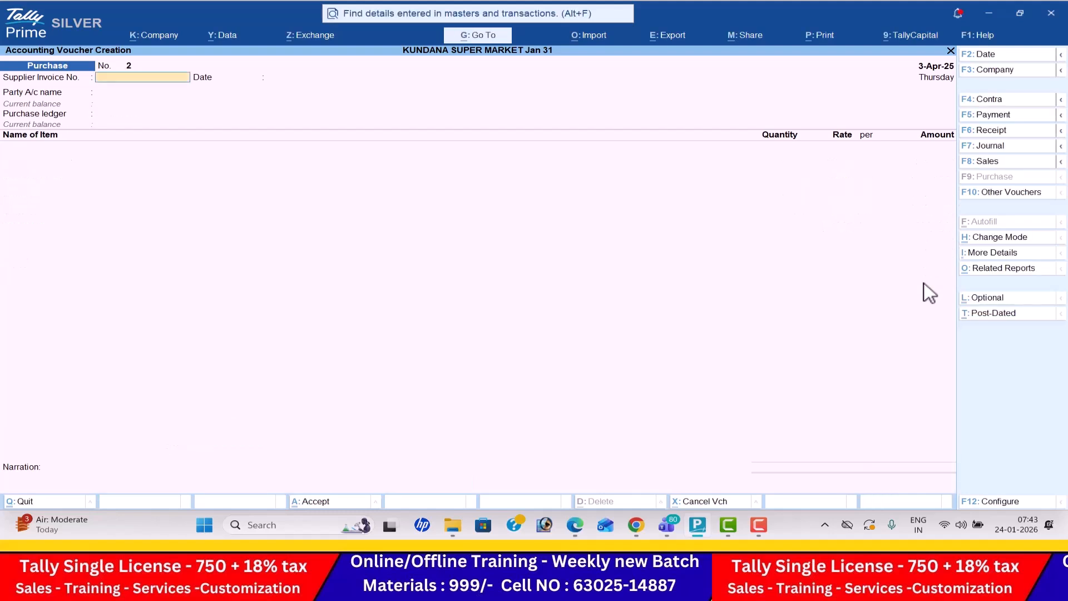
- Start a sales voucher and set its date to 5-4, following the Ramya Store transaction in the PDF
{"action": "left_click", "coordinate": [995, 161]}
{"action": "left_click", "coordinate": [1001, 59]}
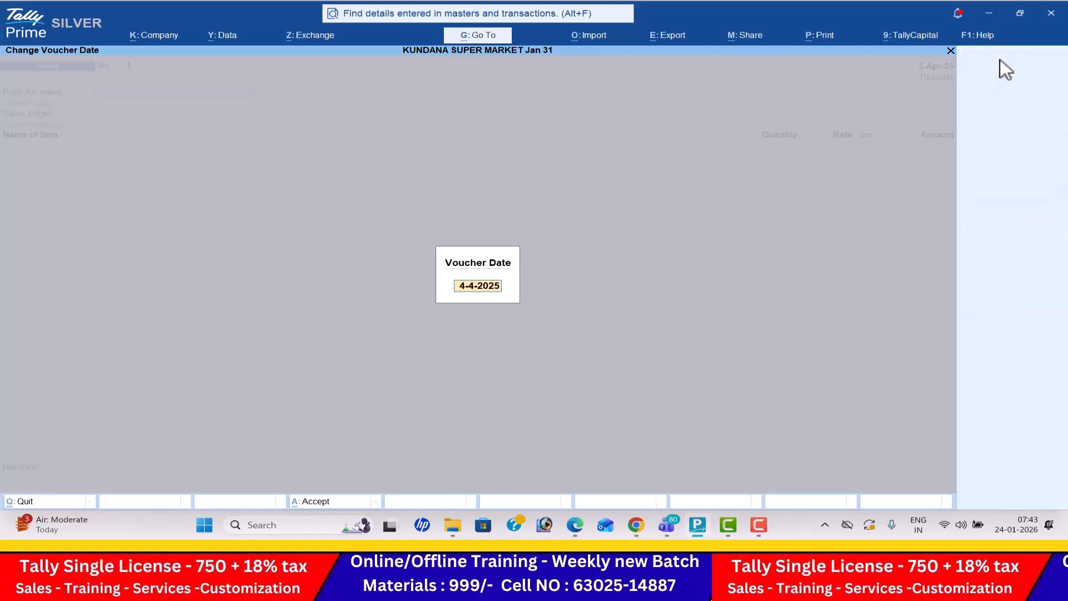
{"action": "key", "text": "alt+Tab"}
{"action": "key", "text": "Down"}
{"action": "key", "text": "Down"}
{"action": "key", "text": "Down"}
{"action": "key", "text": "Down"}
{"action": "key", "text": "Down"}
{"action": "key", "text": "Down"}
{"action": "key", "text": "Down"}
{"action": "key", "text": "Down"}
{"action": "key", "text": "Down"}
{"action": "key", "text": "Down"}
{"action": "key", "text": "Down"}
{"action": "key", "text": "Down"}
{"action": "key", "text": "Down"}
{"action": "key", "text": "Down"}
{"action": "key", "text": "Down"}
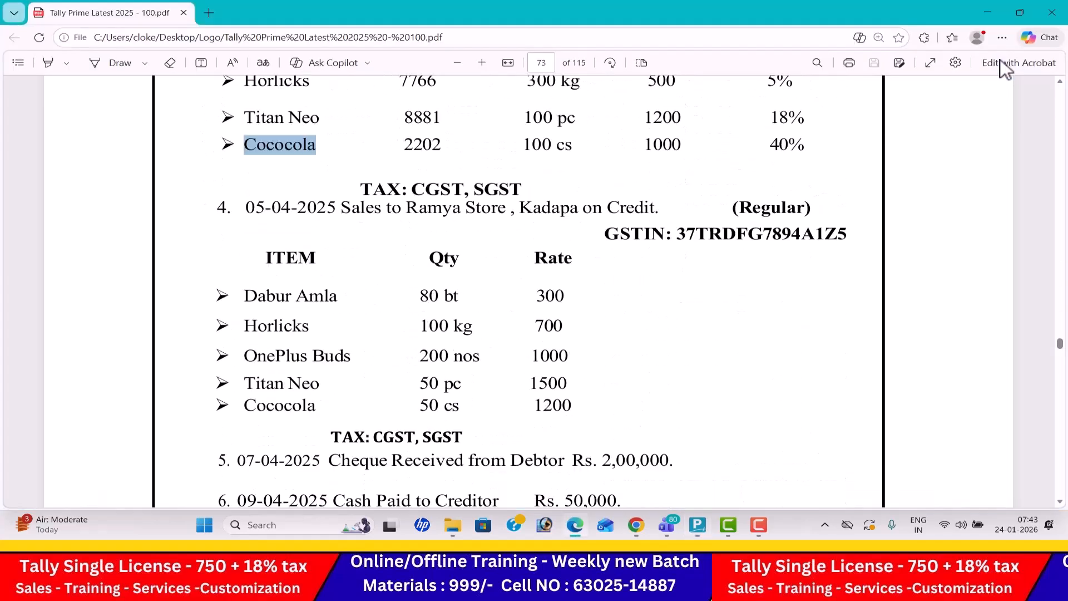
{"action": "key", "text": "alt+Tab"}
{"action": "type", "text": "5-4"}
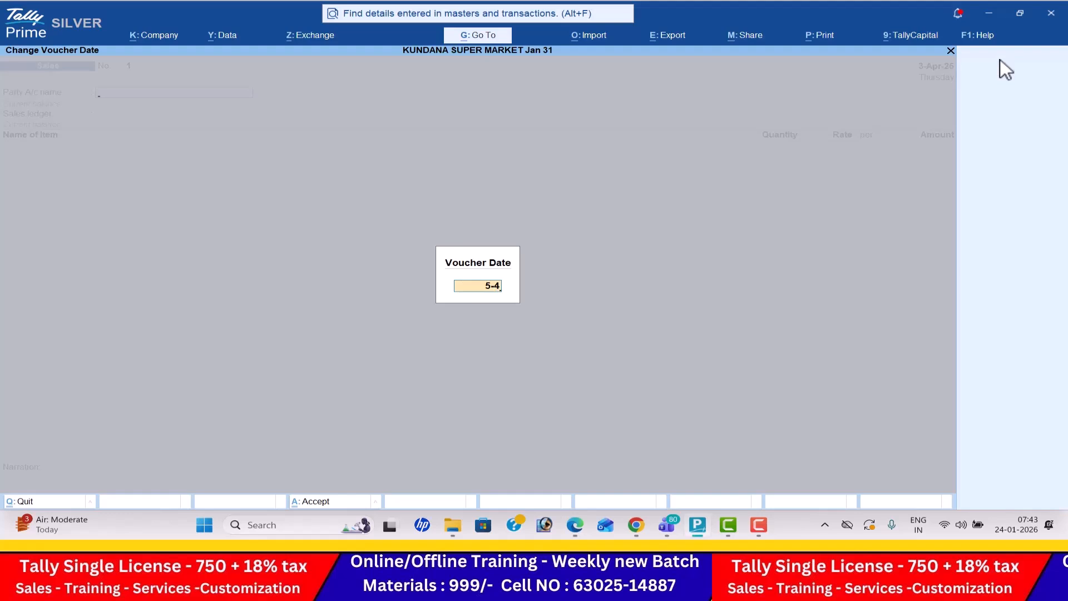
{"action": "key", "text": "Return"}
- Choose Ramya Store as the party, accept the default dispatch and party details, and select the Sales ledger
{"action": "key", "text": "Down"}
{"action": "key", "text": "Down"}
{"action": "key", "text": "Down"}
{"action": "key", "text": "Return"}
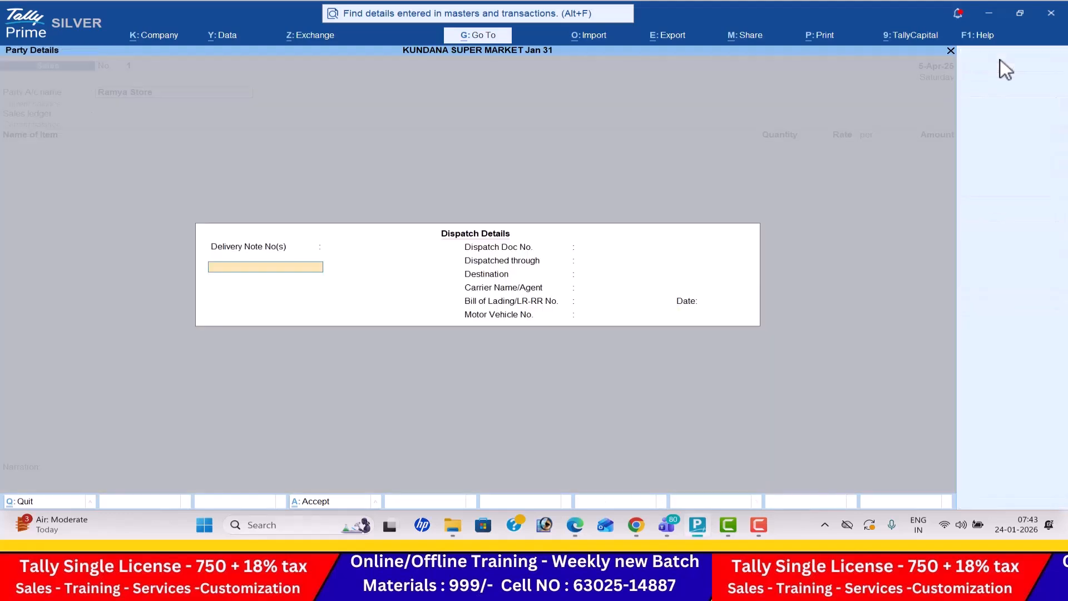
{"action": "key", "text": "ctrl+a"}
{"action": "key", "text": "ctrl+a"}
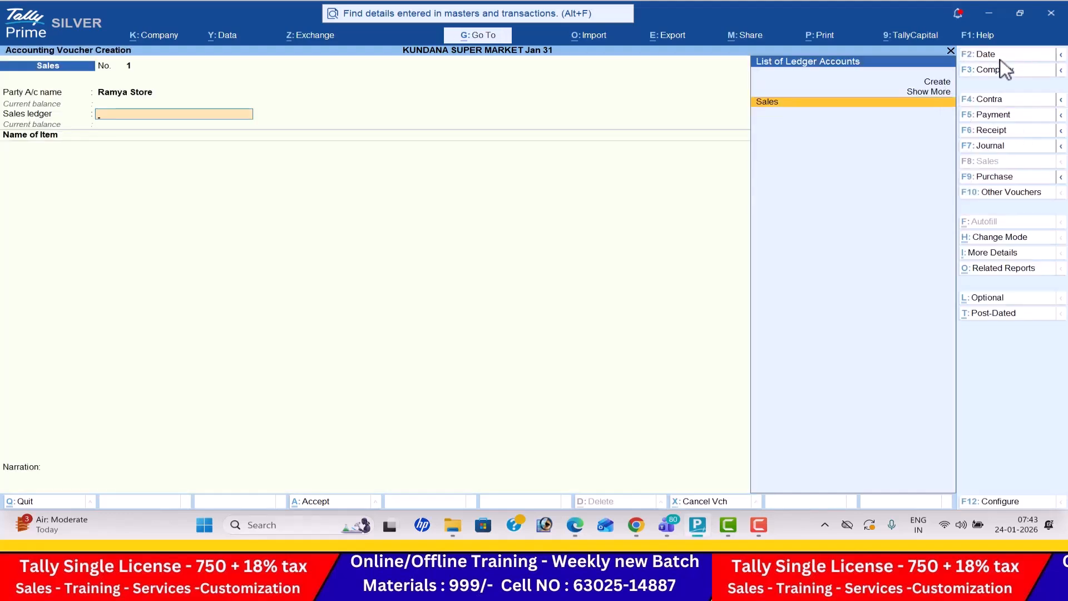
{"action": "key", "text": "Return"}
- Add Dabur Amla Hair to the sales voucher with 80 bt at a rate of 300, following the PDF
{"action": "key", "text": "alt+Tab"}
{"action": "key", "text": "alt+Tab"}
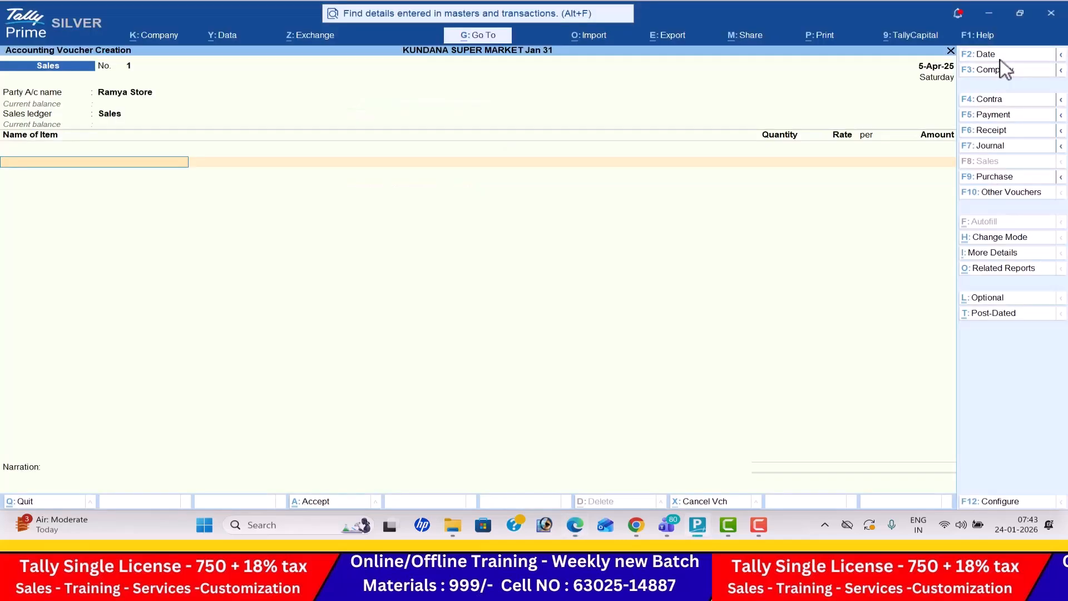
{"action": "type", "text": "D"}
{"action": "key", "text": "alt+Tab"}
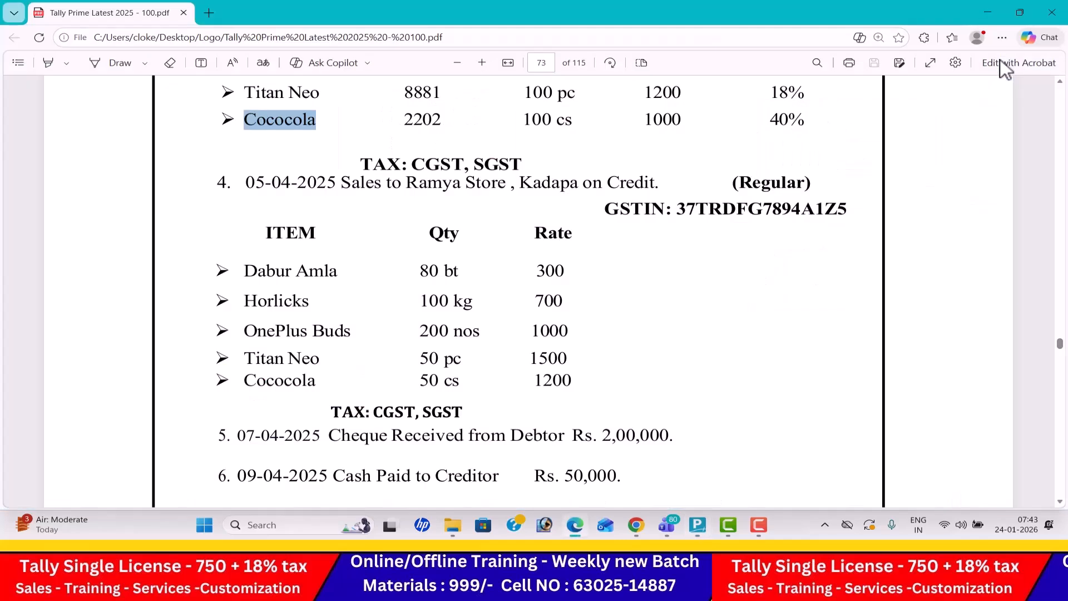
{"action": "key", "text": "alt+Tab"}
{"action": "key", "text": "Return"}
{"action": "type", "text": "80"}
{"action": "key", "text": "Return"}
{"action": "key", "text": "alt+Tab"}
- Add Horlicks to the sales voucher with 100 kg at a rate of 700, following the PDF
{"action": "key", "text": "alt+Tab"}
{"action": "type", "text": "300"}
{"action": "key", "text": "Return"}
{"action": "key", "text": "Return"}
{"action": "key", "text": "Return"}
{"action": "key", "text": "alt+Tab"}
- Add OnePlus Buds to the sales voucher with 200 nos at a rate of 1,000, following the PDF
{"action": "key", "text": "alt+Tab"}
{"action": "type", "text": "H"}
{"action": "key", "text": "Return"}
{"action": "key", "text": "alt+Tab"}
{"action": "key", "text": "alt+Tab"}
{"action": "type", "text": "100"}
{"action": "key", "text": "Return"}
{"action": "type", "text": "700"}
{"action": "key", "text": "Return"}
{"action": "key", "text": "Return"}
{"action": "key", "text": "Return"}
{"action": "key", "text": "alt+Tab"}
{"action": "key", "text": "alt+Tab"}
{"action": "type", "text": "On"}
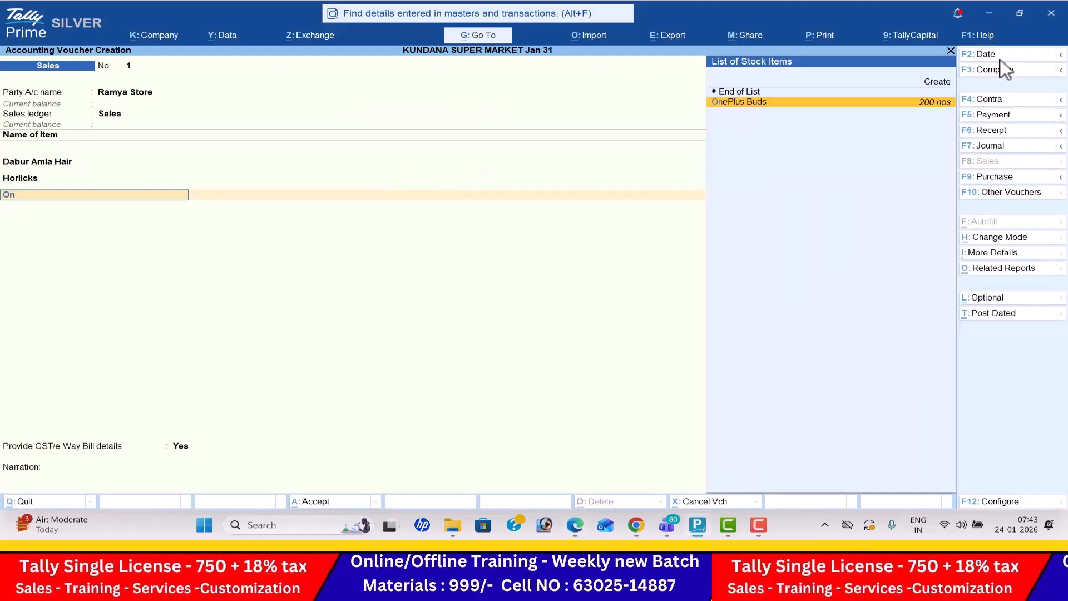
{"action": "key", "text": "Return"}
{"action": "key", "text": "alt+Tab"}
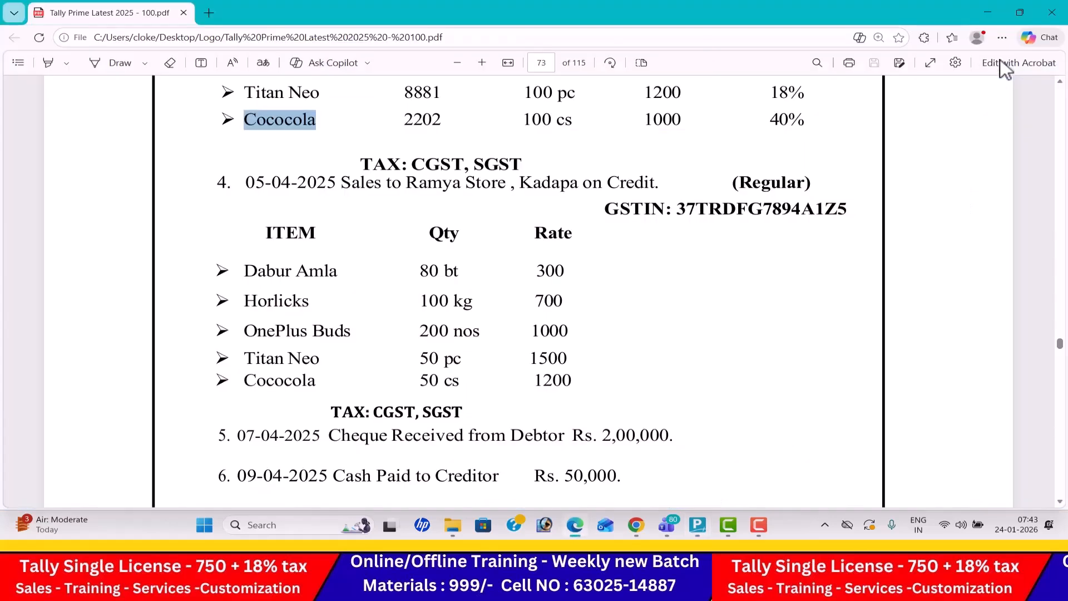
{"action": "key", "text": "alt+Tab"}
{"action": "type", "text": "200"}
{"action": "key", "text": "Return"}
{"action": "key", "text": "alt+Tab"}
{"action": "key", "text": "alt+Tab"}
{"action": "type", "text": "1000"}
{"action": "key", "text": "Return"}
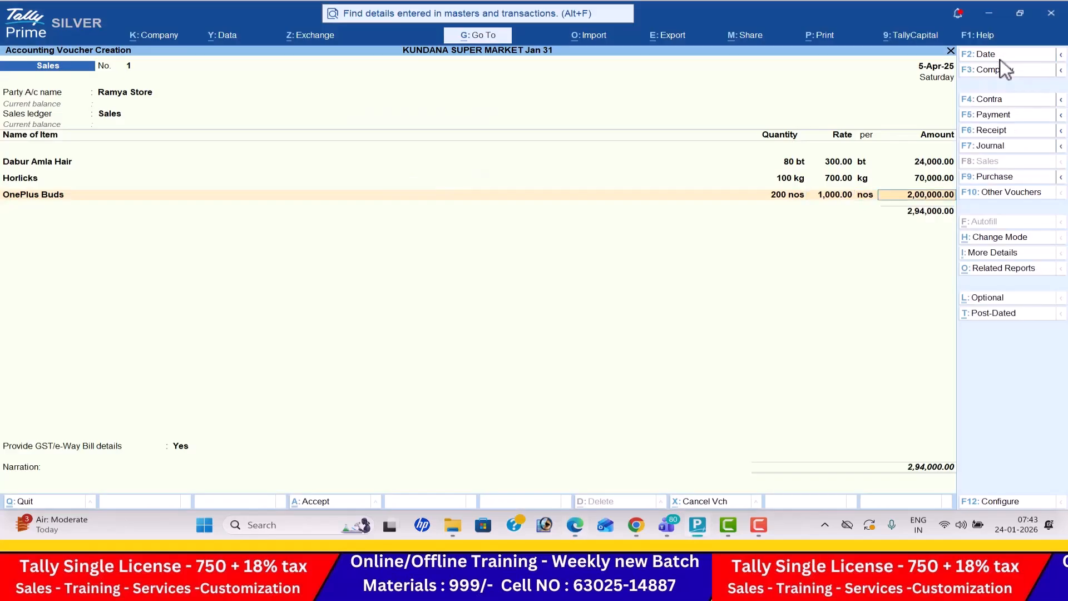
{"action": "key", "text": "Return"}
- Add Titan Neo to the sales voucher with 50 pc at a rate of 1,500, following the PDF
{"action": "key", "text": "alt+Tab"}
{"action": "key", "text": "alt+Tab"}
{"action": "type", "text": "T"}
{"action": "key", "text": "Return"}
{"action": "key", "text": "alt+Tab"}
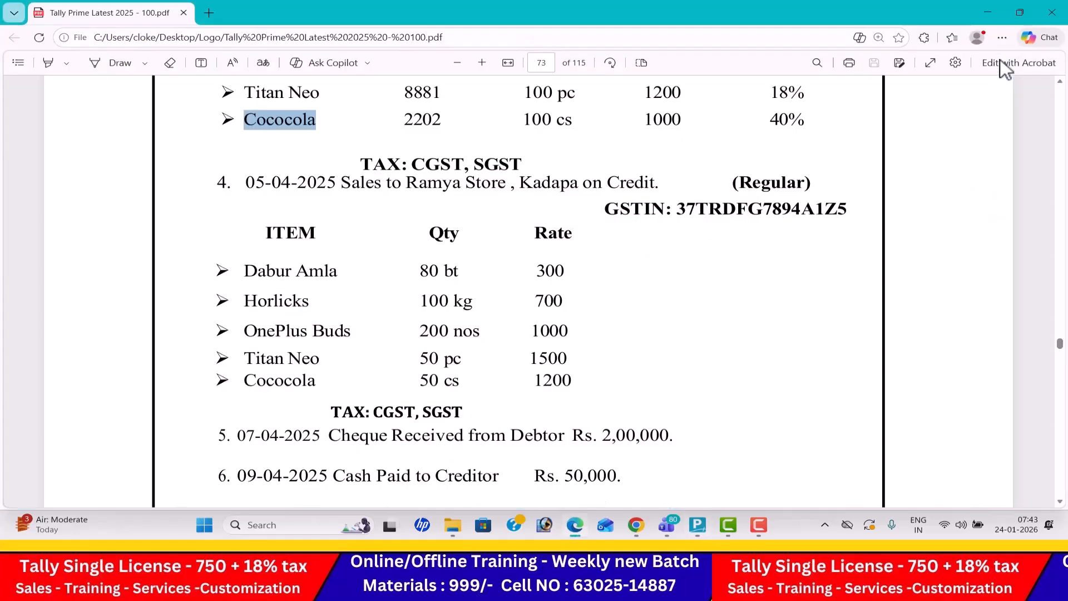
- Add Cococola to the sales voucher with 50 cs at a rate of 1,200, following the PDF, and end the item list
{"action": "key", "text": "alt+Tab"}
{"action": "type", "text": "50"}
{"action": "key", "text": "Return"}
{"action": "type", "text": "1500"}
{"action": "key", "text": "Return"}
{"action": "key", "text": "Return"}
{"action": "key", "text": "alt+Tab"}
{"action": "key", "text": "alt+Tab"}
{"action": "key", "text": "Return"}
{"action": "key", "text": "alt+Tab"}
{"action": "key", "text": "alt+Tab"}
{"action": "type", "text": "50"}
{"action": "key", "text": "Return"}
{"action": "key", "text": "alt+Tab"}
{"action": "key", "text": "alt+Tab"}
{"action": "type", "text": "1200"}
{"action": "key", "text": "Return"}
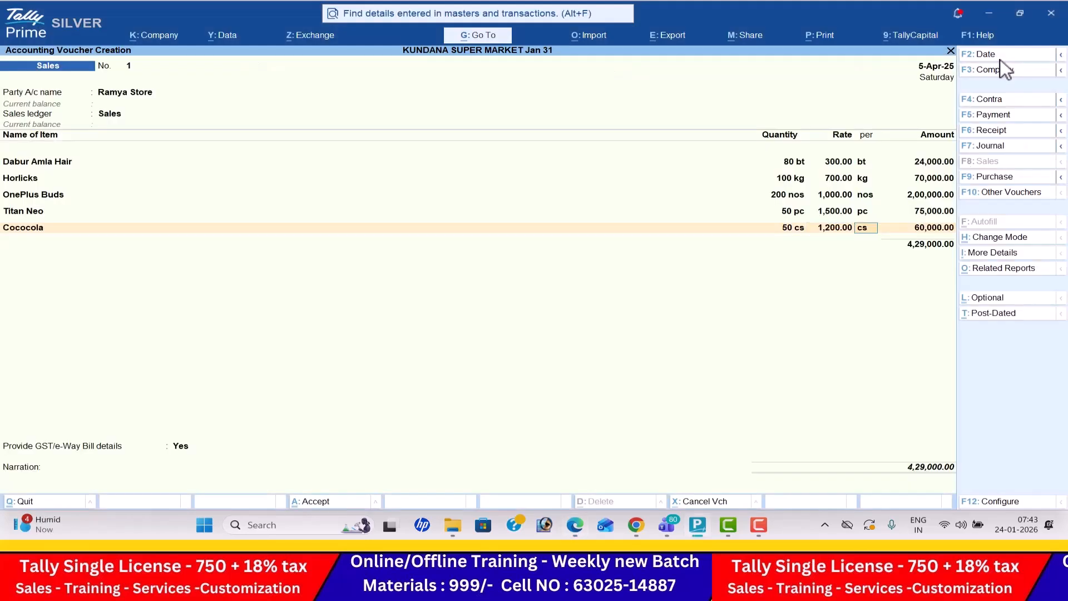
{"action": "key", "text": "Return"}
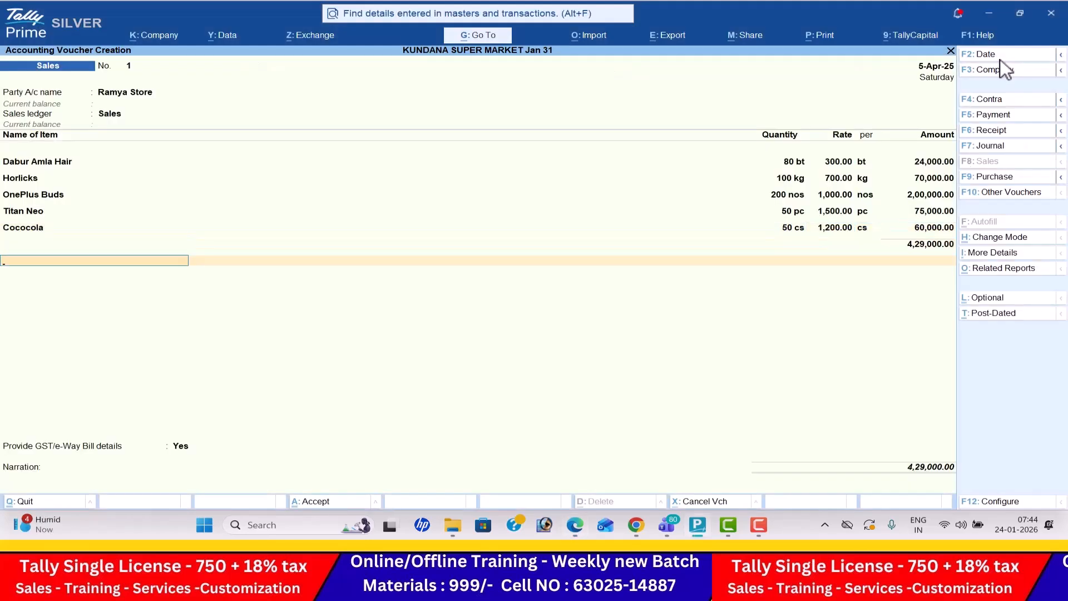
- Add the CGST and SGST tax ledgers below the items in the sales voucher
{"action": "type", "text": "c"}
{"action": "key", "text": "Return"}
{"action": "key", "text": "Return"}
{"action": "type", "text": "SG"}
{"action": "key", "text": "Return"}
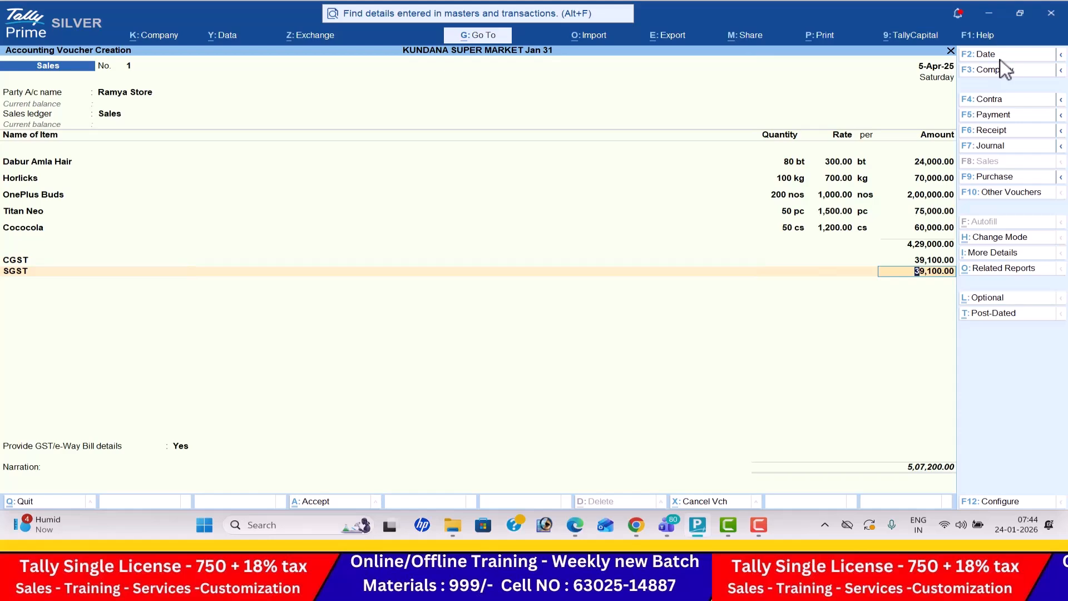
- Preview the Ramya Store tax invoice for printing and enlarge it to read the details
{"action": "key", "text": "ctrl+p"}
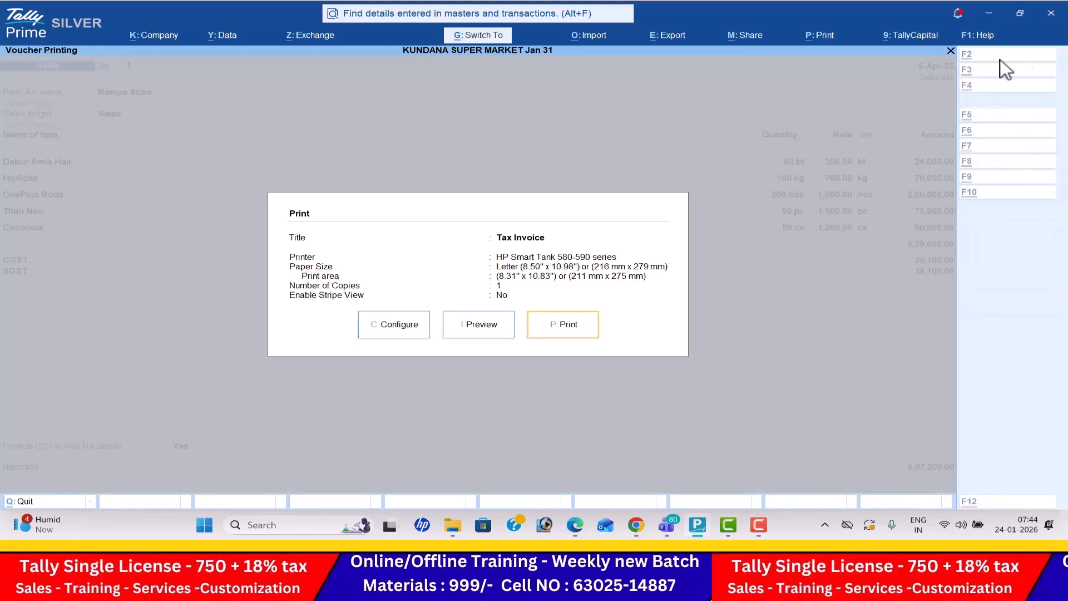
{"action": "key", "text": "Left"}
{"action": "key", "text": "Return"}
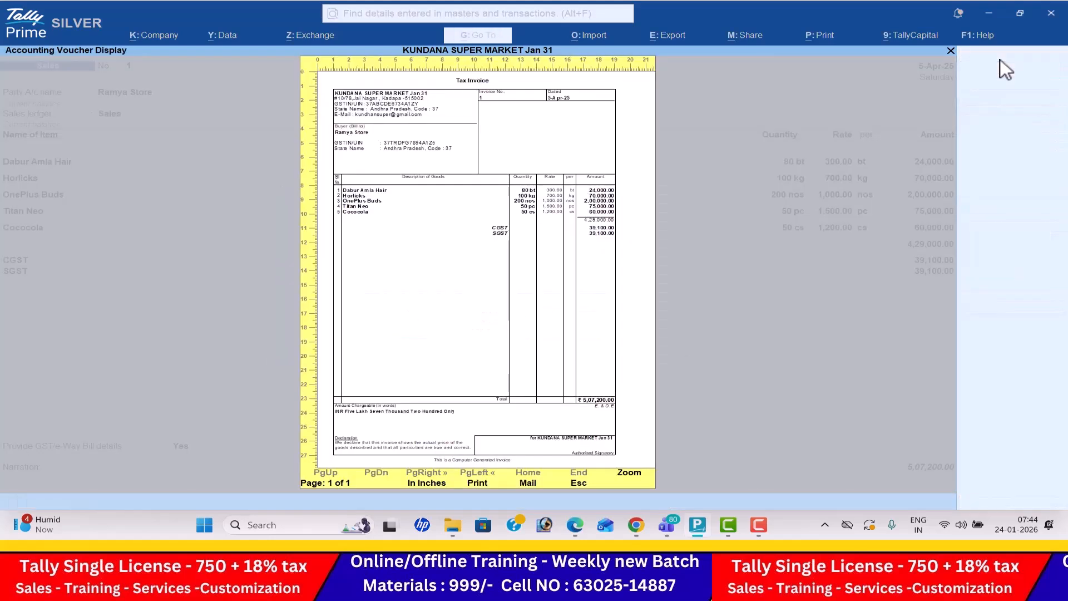
{"action": "key", "text": "Return"}
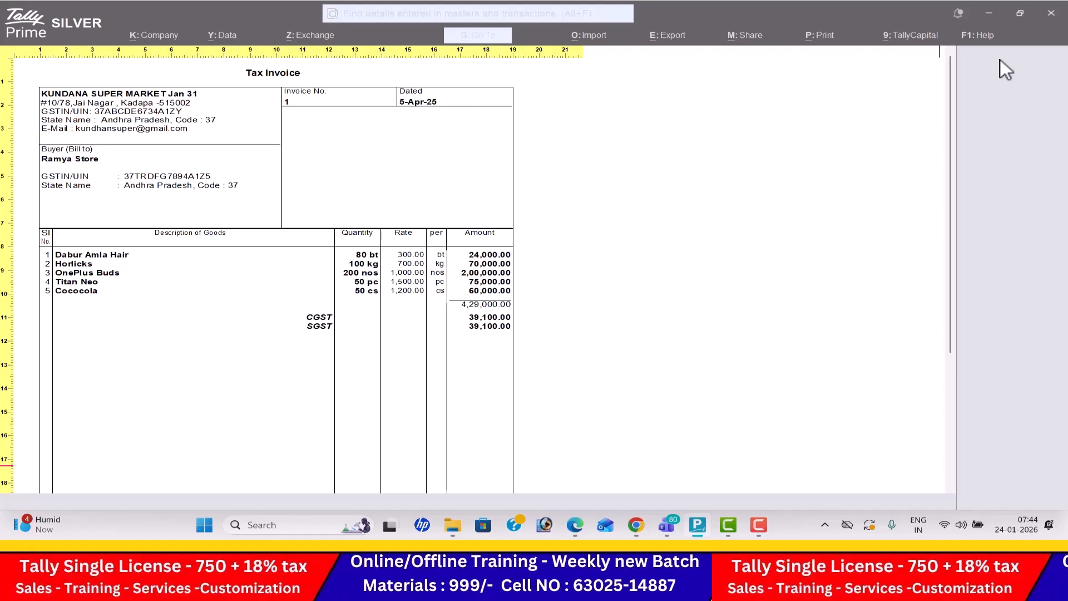
- Examine the rest of the Ramya Store tax invoice preview down to the total and declaration, and return to the sales voucher
{"action": "key", "text": "Down"}
{"action": "key", "text": "Down"}
{"action": "key", "text": "Down"}
{"action": "key", "text": "Down"}
{"action": "key", "text": "Down"}
{"action": "key", "text": "Down"}
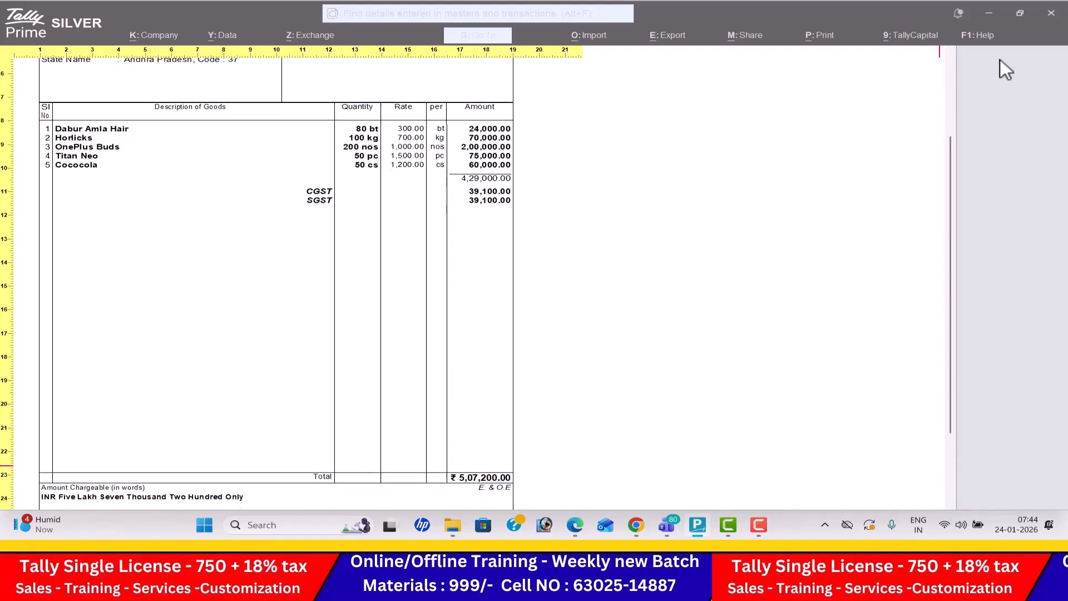
{"action": "key", "text": "Down"}
{"action": "key", "text": "Down"}
{"action": "key", "text": "Down"}
{"action": "key", "text": "Down"}
{"action": "key", "text": "Down"}
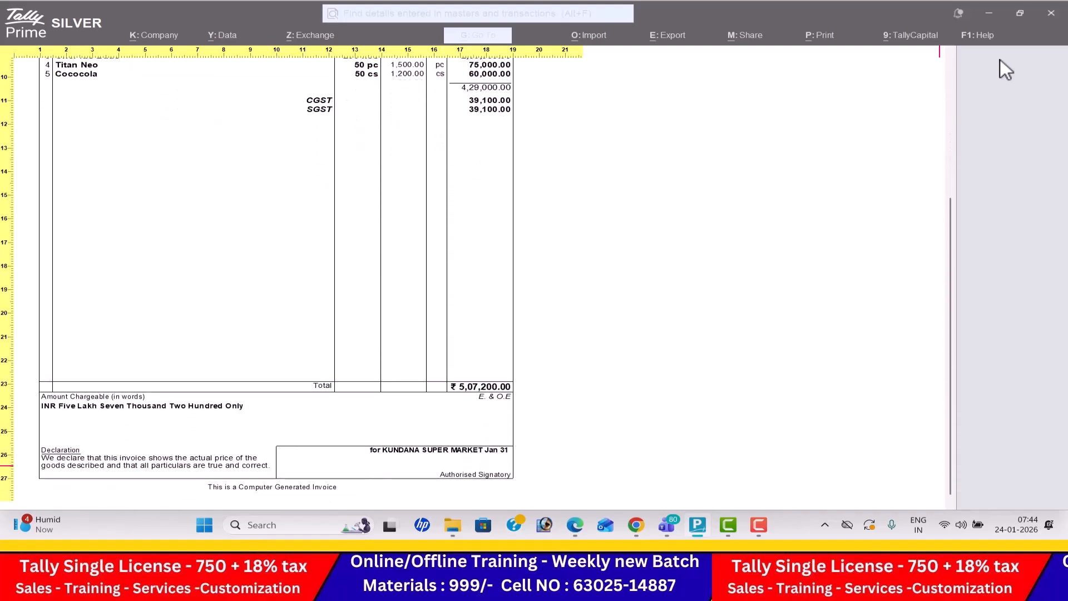
{"action": "key", "text": "alt+z"}
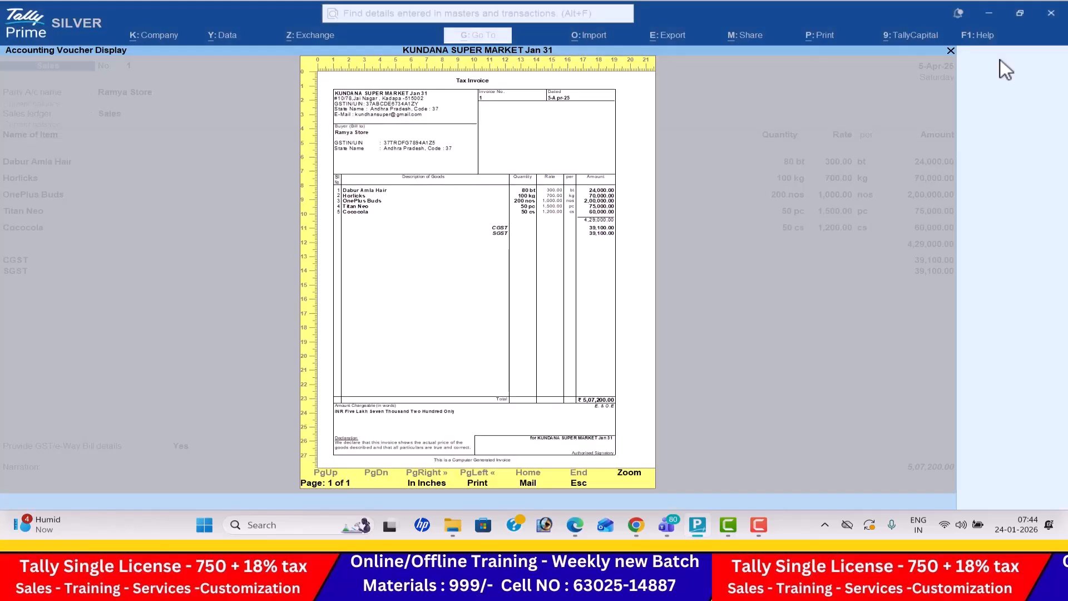
{"action": "key", "text": "Escape"}
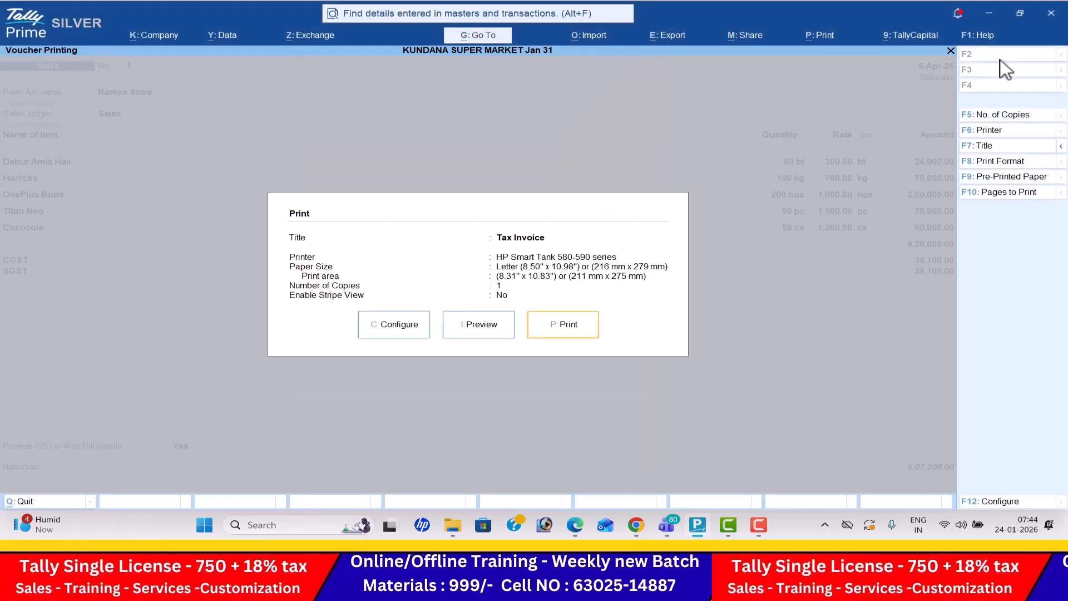
{"action": "key", "text": "Escape"}
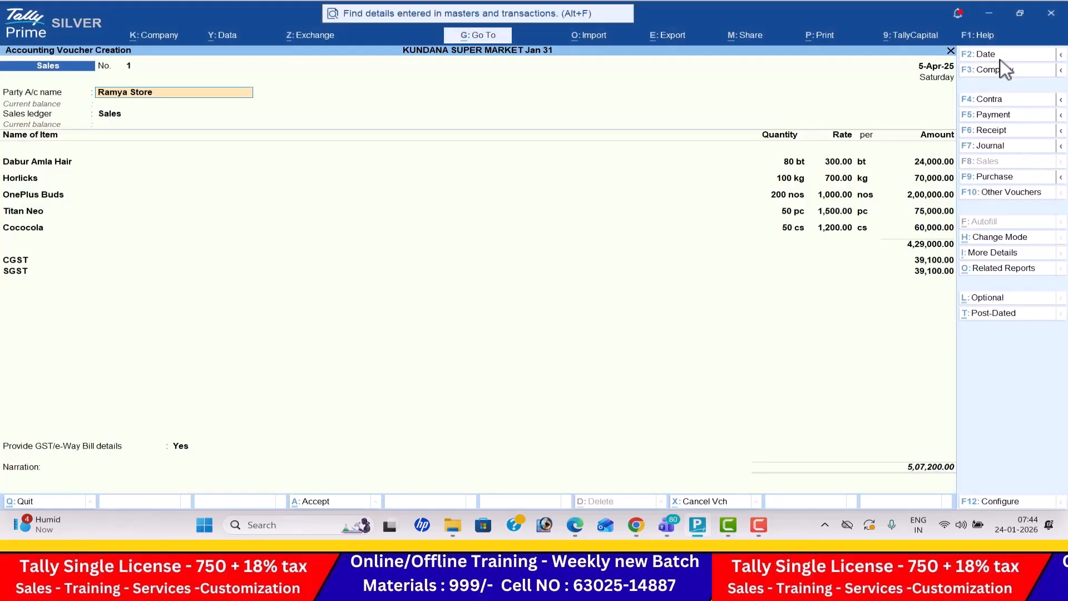
- Open the sales voucher's GST Tax Analysis in detailed form and examine the tax breakup of Dabur Amla Hair
{"action": "left_click", "coordinate": [1001, 268]}
{"action": "key", "text": "Return"}
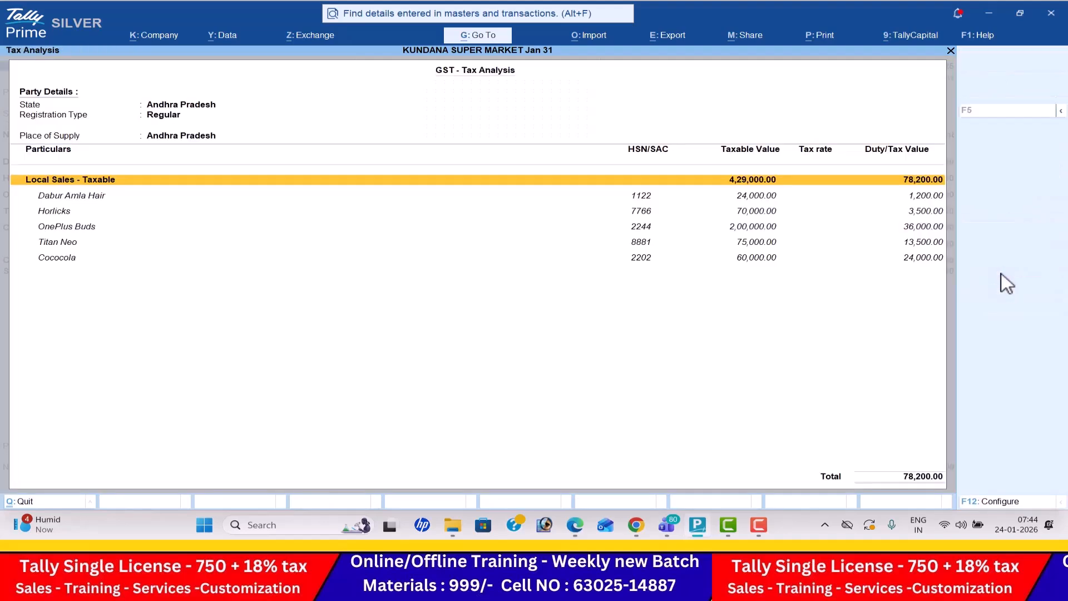
{"action": "key", "text": "alt+F5"}
{"action": "key", "text": "Down"}
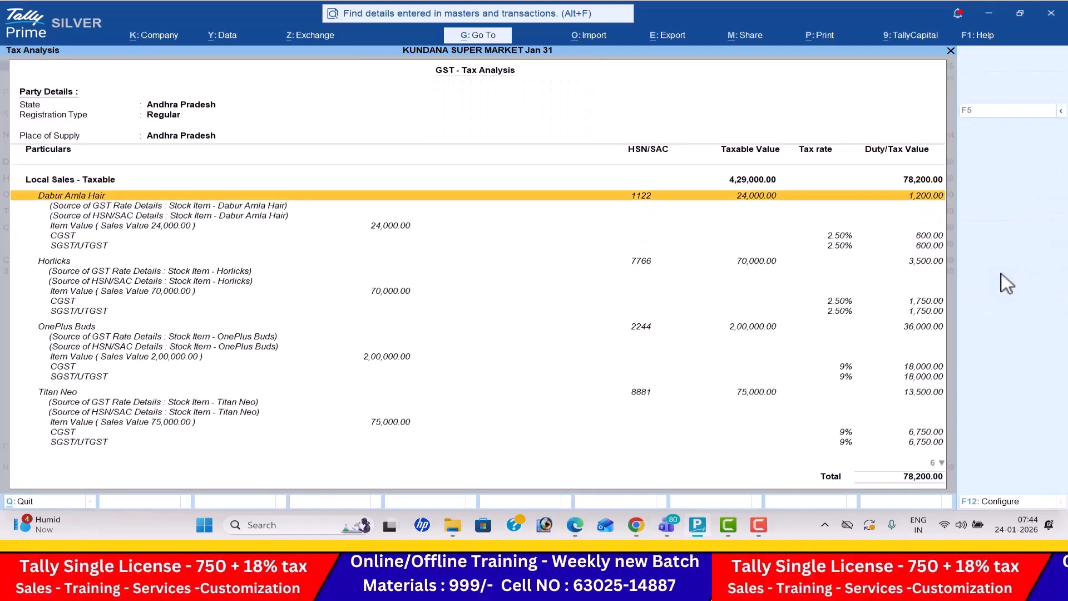
{"action": "key", "text": "Down"}
{"action": "key", "text": "Down"}
{"action": "key", "text": "Down"}
{"action": "key", "text": "Down"}
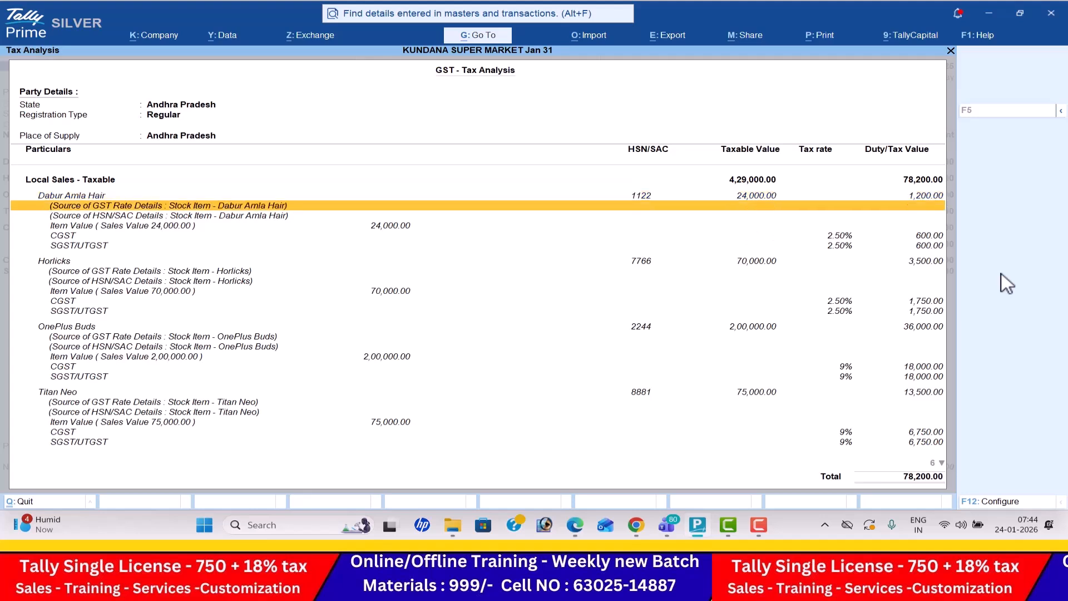
{"action": "key", "text": "Down"}
{"action": "key", "text": "Down"}
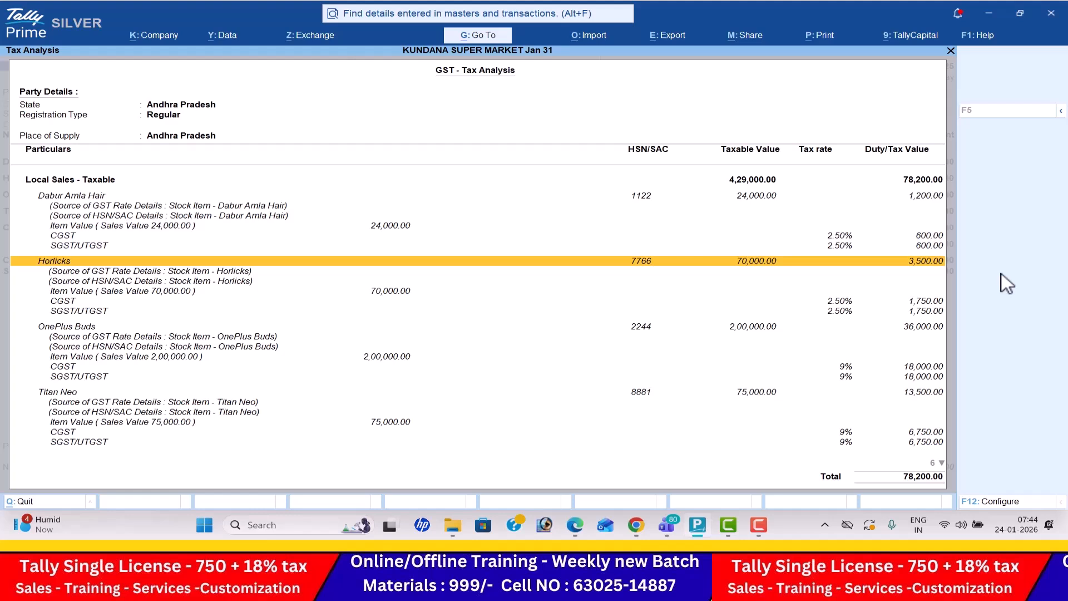
- Examine the CGST and SGST rates for Horlicks and OnePlus Buds in the tax analysis, and return to the voucher
{"action": "key", "text": "Down"}
{"action": "key", "text": "Down"}
{"action": "key", "text": "Down"}
{"action": "key", "text": "Down"}
{"action": "key", "text": "Down"}
{"action": "key", "text": "Up"}
{"action": "key", "text": "Down"}
{"action": "key", "text": "Down"}
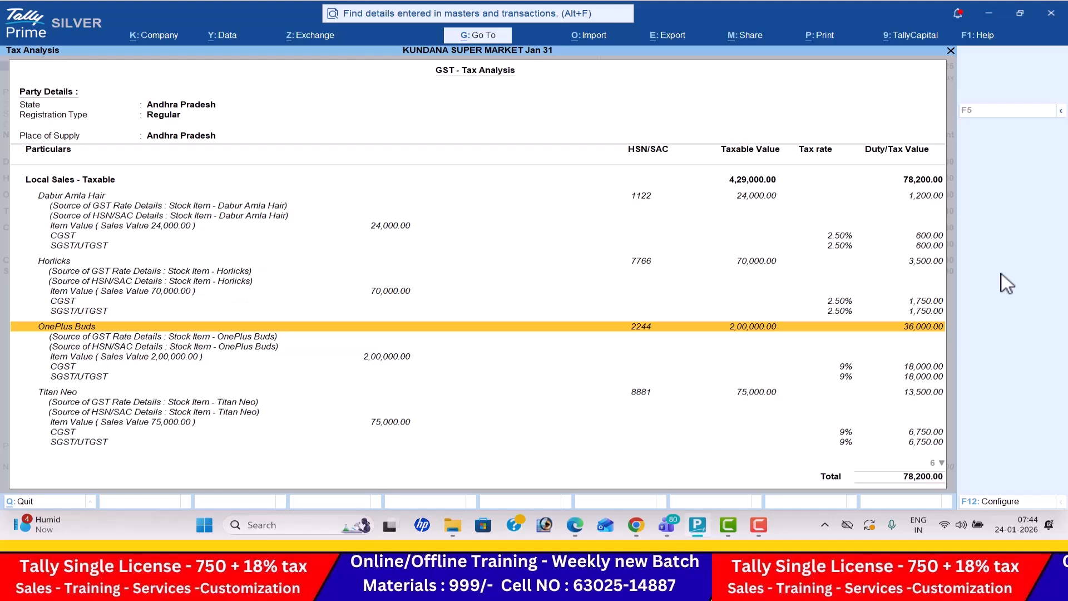
{"action": "key", "text": "Down"}
{"action": "key", "text": "Down"}
{"action": "key", "text": "Down"}
{"action": "key", "text": "Down"}
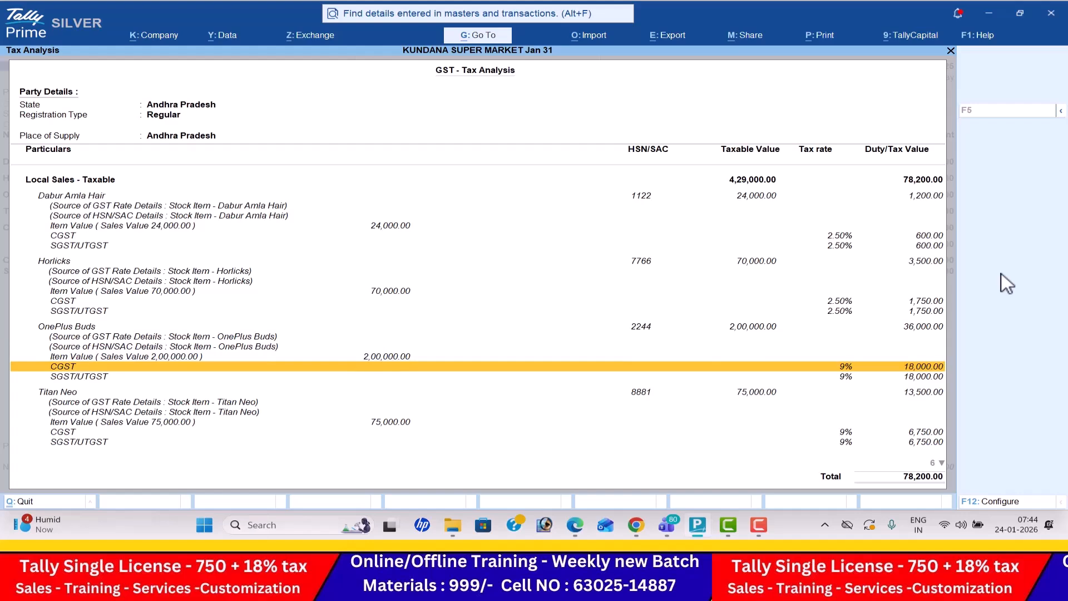
{"action": "key", "text": "Escape"}
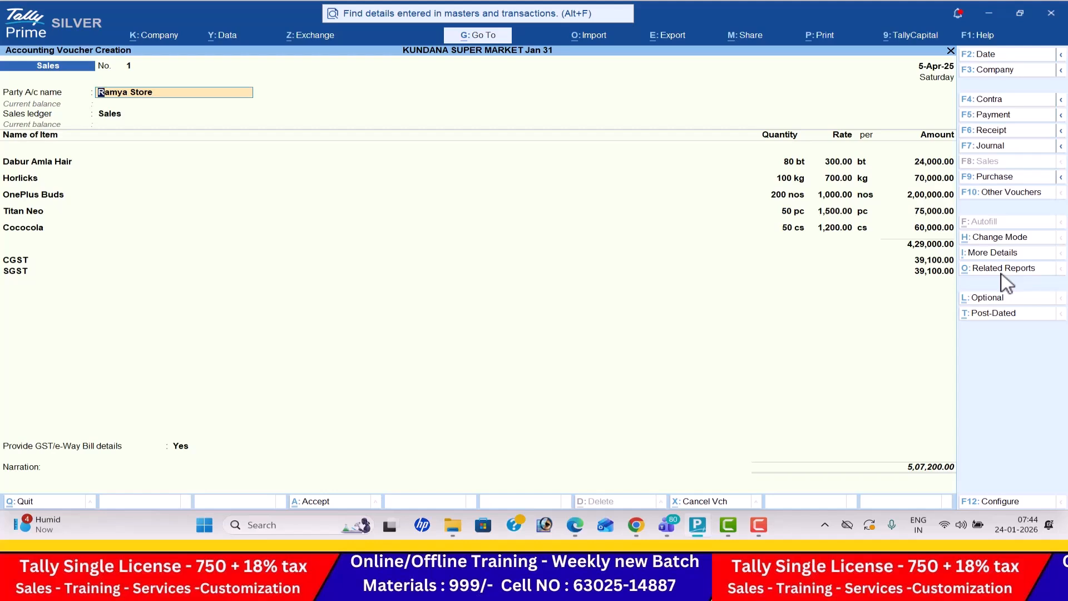
- Set Provide GST/e-Way Bill details to No, save the Ramya Store sales voucher and decline sending it for e-Way Bill generation
{"action": "left_click", "coordinate": [937, 273]}
{"action": "key", "text": "Return"}
{"action": "key", "text": "Return"}
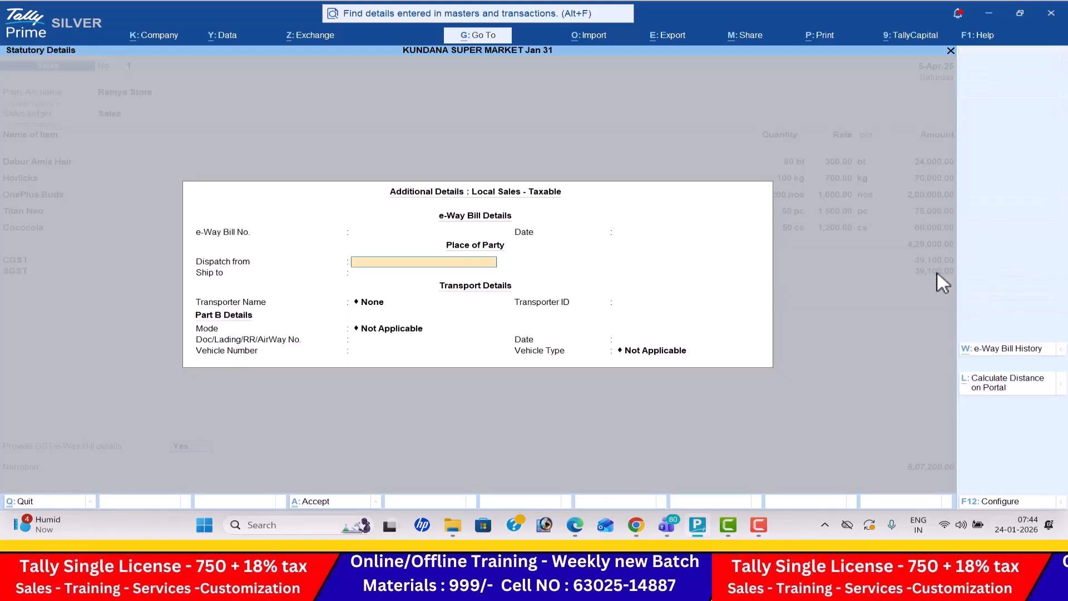
{"action": "key", "text": "Escape"}
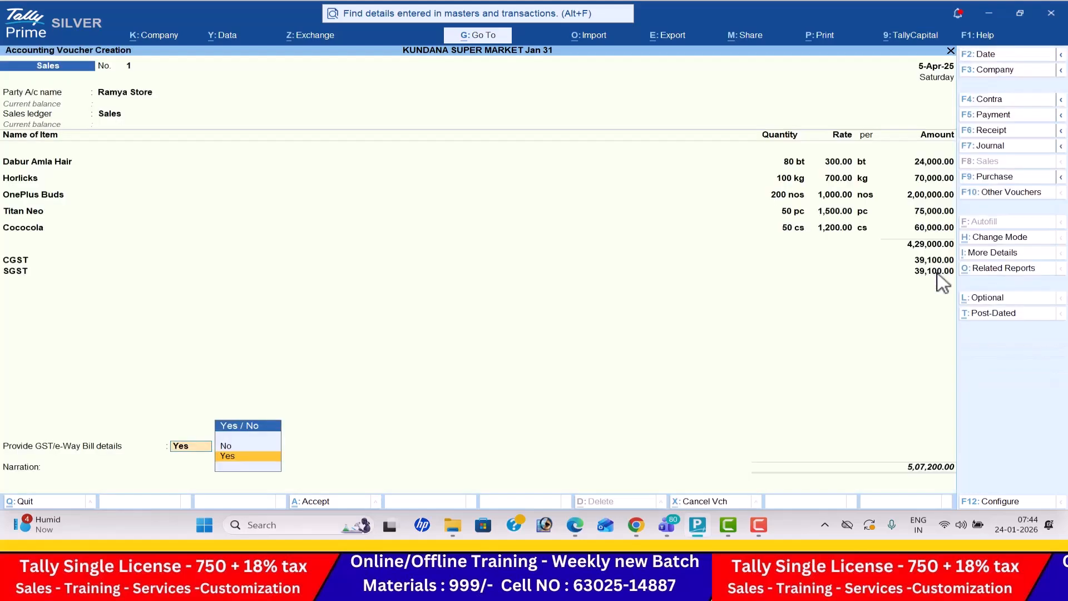
{"action": "key", "text": "n"}
{"action": "key", "text": "Return"}
{"action": "key", "text": "Return"}
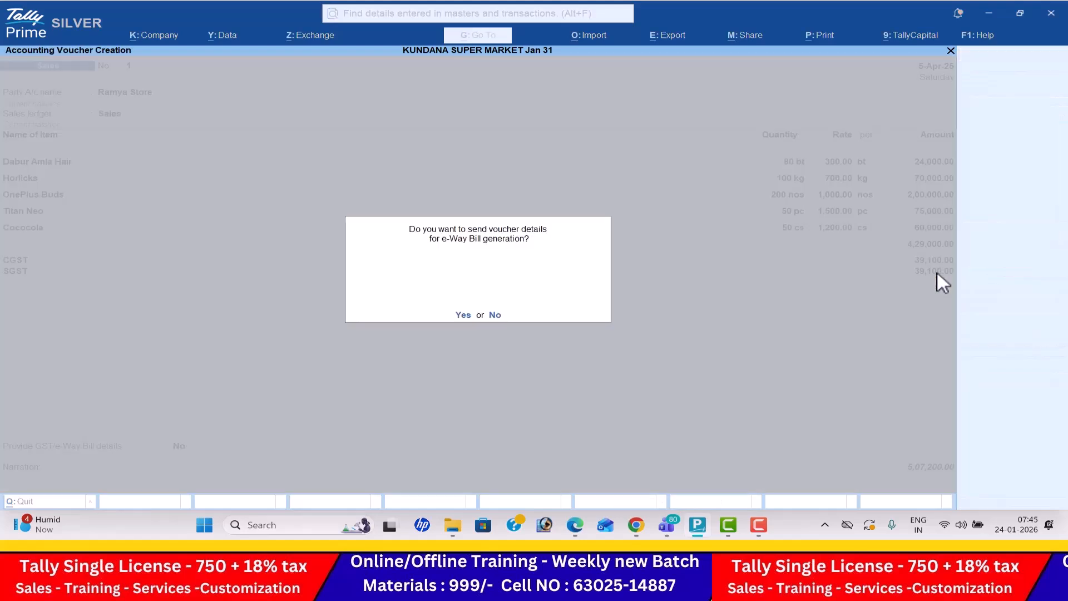
{"action": "key", "text": "n"}
- Check the next transaction in the PDF and start a receipt voucher dated 7-4-2025 for the cheque received from the debtor
{"action": "key", "text": "alt+Tab"}
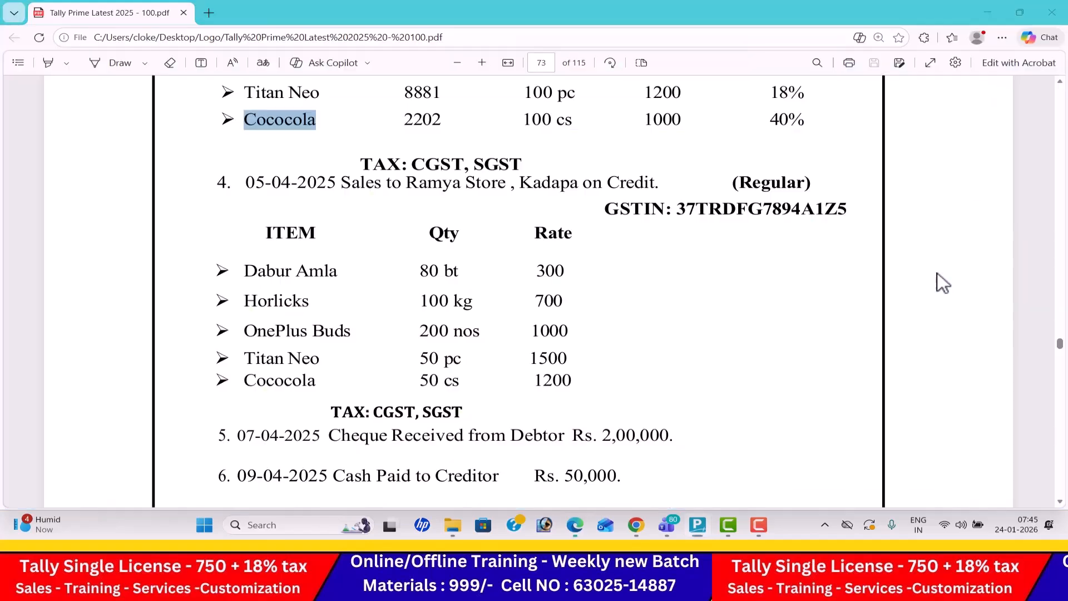
{"action": "scroll", "coordinate": [938, 273], "scroll_direction": "up", "scroll_amount": 1}
{"action": "scroll", "coordinate": [938, 273], "scroll_direction": "down", "scroll_amount": 4}
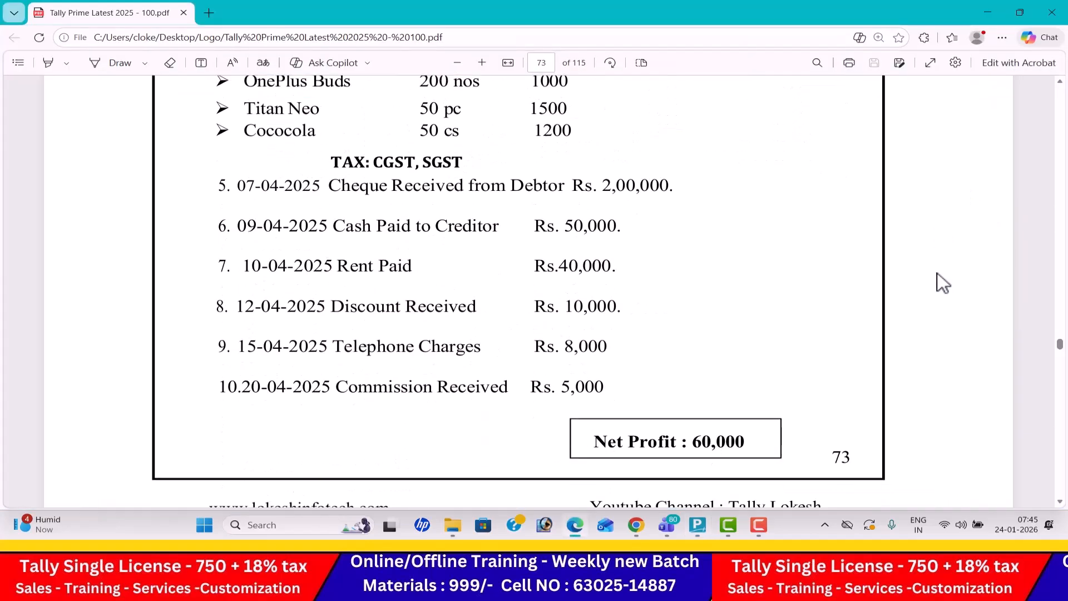
{"action": "key", "text": "alt+Tab"}
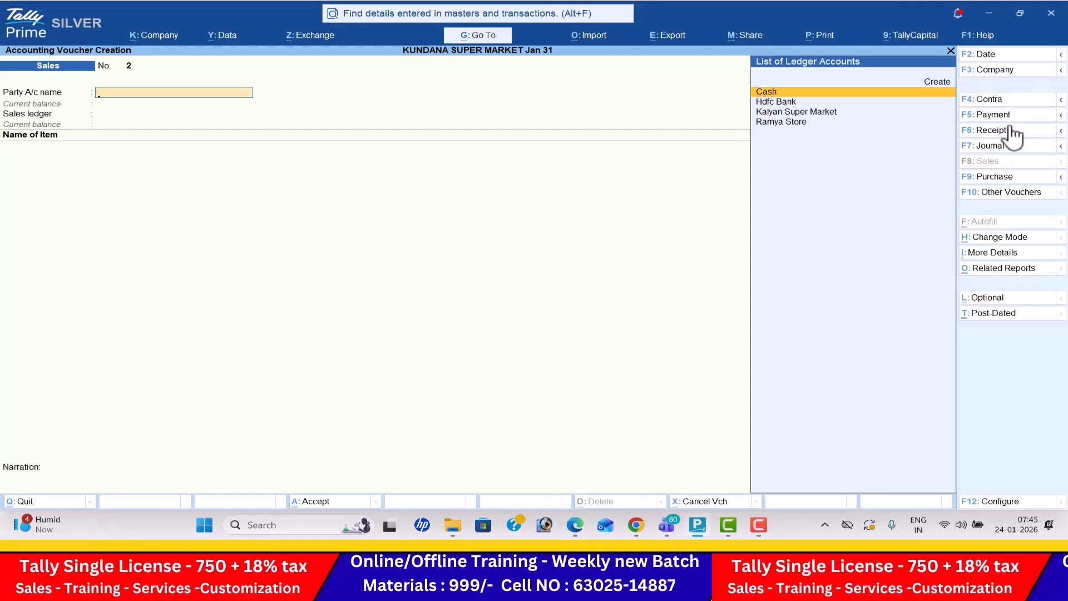
{"action": "left_click", "coordinate": [1011, 131]}
{"action": "left_click", "coordinate": [1008, 56]}
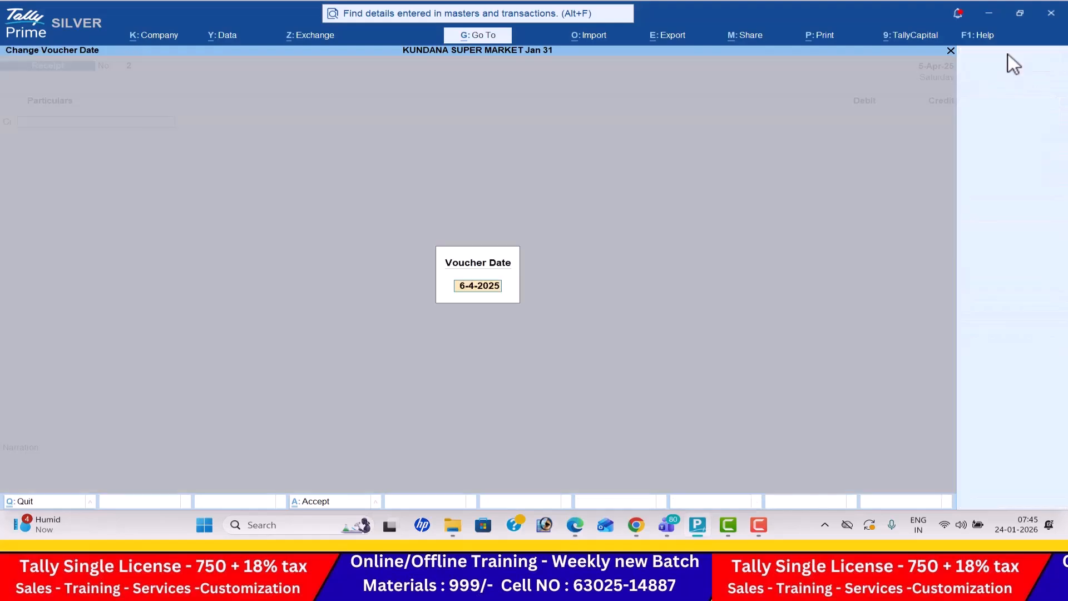
{"action": "key", "text": "alt+Tab"}
- Credit Ramya Store with 2,00,000 in the receipt voucher, following the PDF
{"action": "key", "text": "alt+Tab"}
{"action": "type", "text": "7-4"}
{"action": "key", "text": "Return"}
{"action": "key", "text": "alt+Tab"}
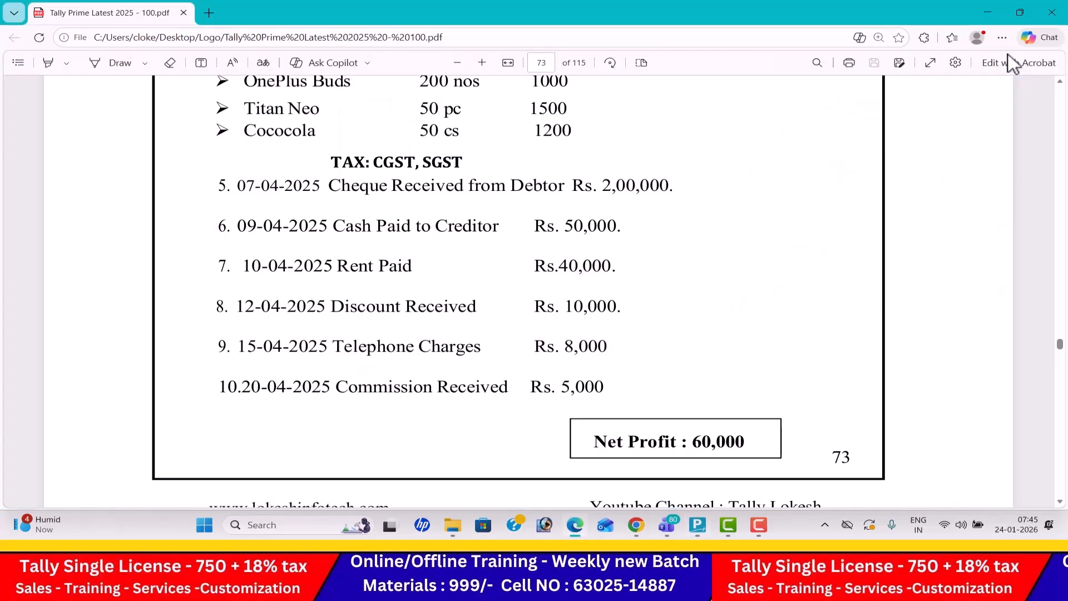
{"action": "key", "text": "alt+Tab"}
{"action": "key", "text": "Down"}
{"action": "key", "text": "Down"}
{"action": "key", "text": "Down"}
{"action": "key", "text": "Down"}
{"action": "key", "text": "Down"}
{"action": "key", "text": "Down"}
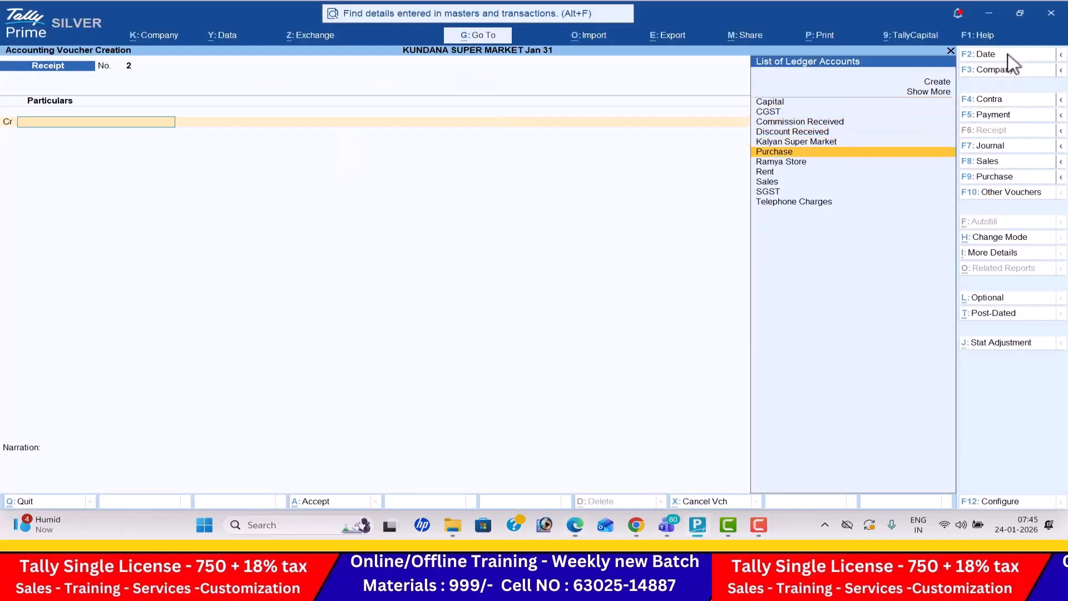
{"action": "key", "text": "Return"}
{"action": "key", "text": "alt+Tab"}
- Debit Hdfc Bank with 2,00,000 and save the receipt voucher
{"action": "key", "text": "alt+Tab"}
{"action": "type", "text": "2,00,000"}
{"action": "key", "text": "Return"}
{"action": "key", "text": "Return"}
{"action": "key", "text": "alt+Tab"}
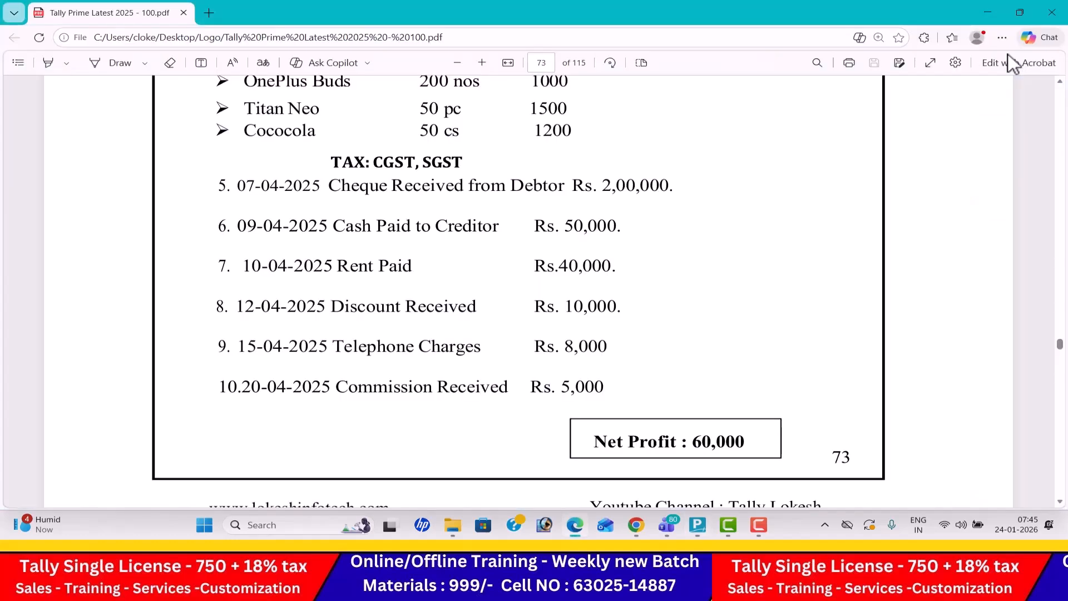
{"action": "key", "text": "alt+Tab"}
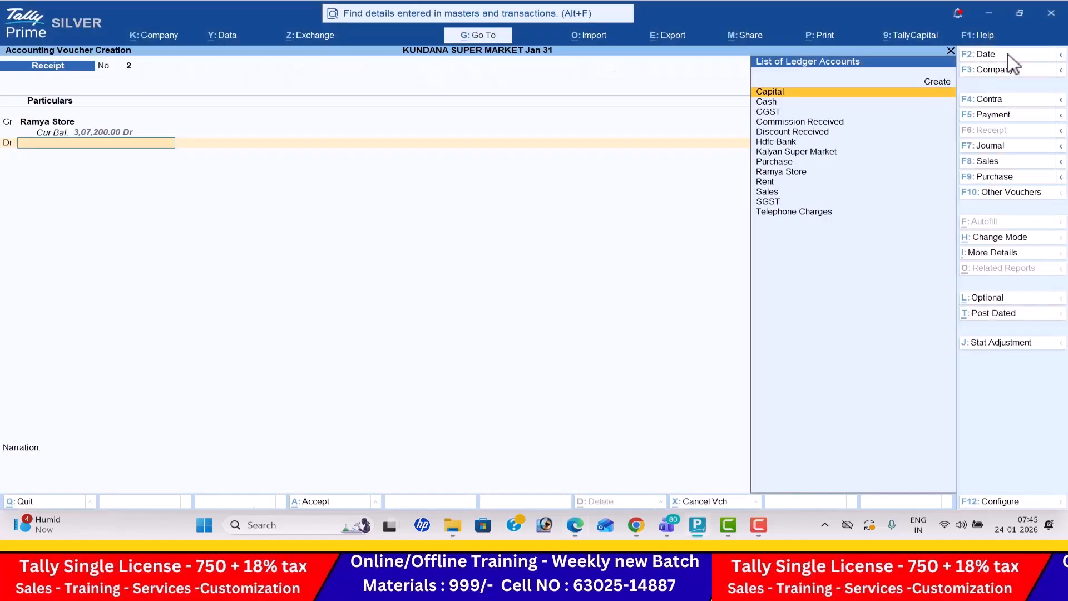
{"action": "type", "text": "H"}
{"action": "key", "text": "Return"}
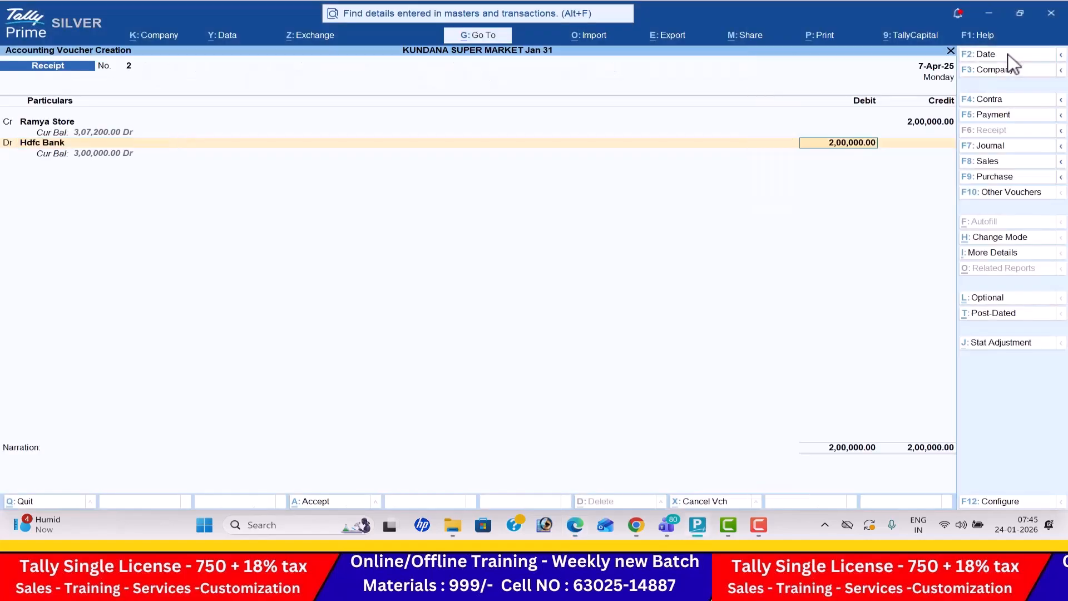
{"action": "key", "text": "Return"}
- Start a payment voucher dated 9-4-2025 for the PDF's cash paid to the creditor
{"action": "key", "text": "alt+Tab"}
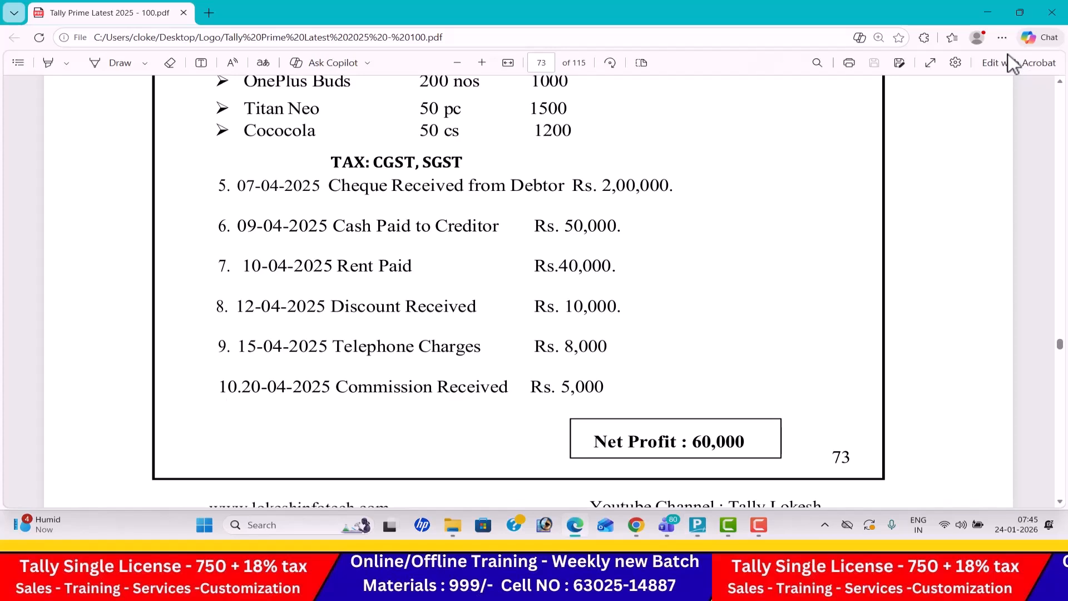
{"action": "key", "text": "alt+Tab"}
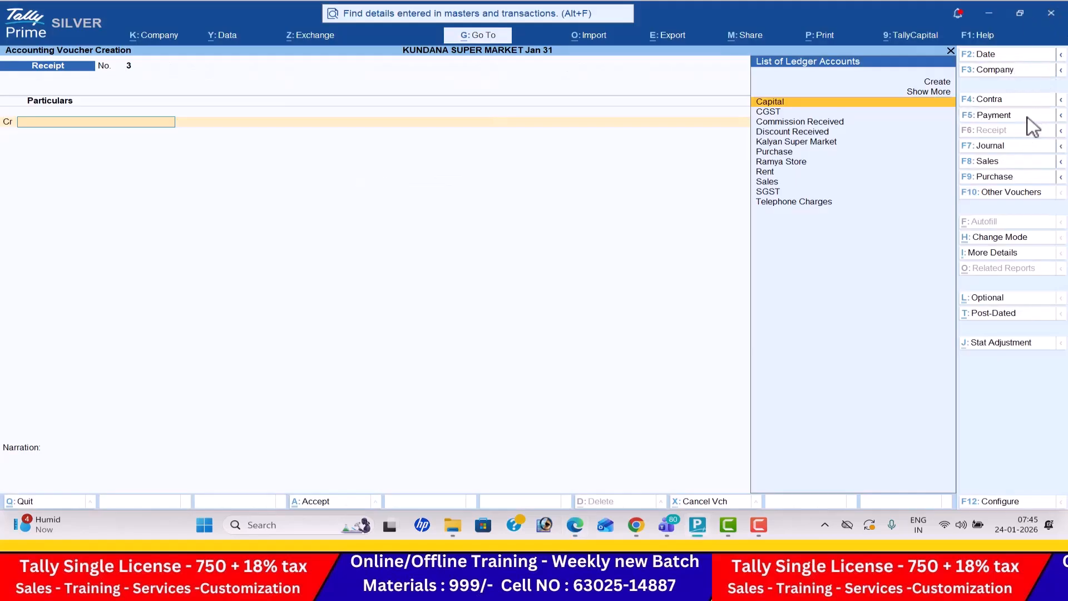
{"action": "left_click", "coordinate": [1004, 55]}
{"action": "key", "text": "alt+Tab"}
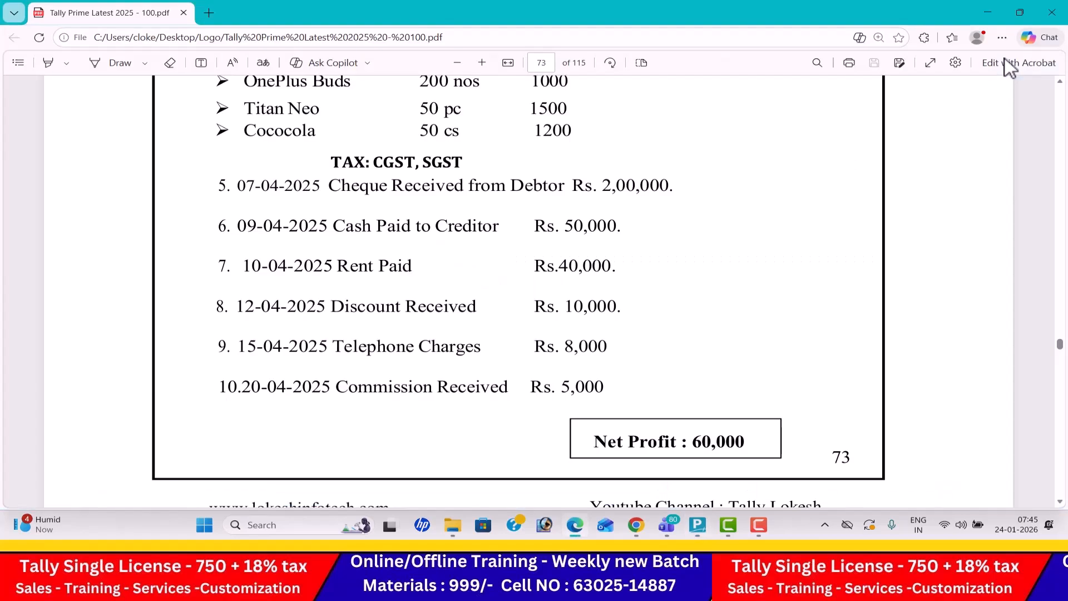
{"action": "key", "text": "alt+Tab"}
{"action": "type", "text": "9-4"}
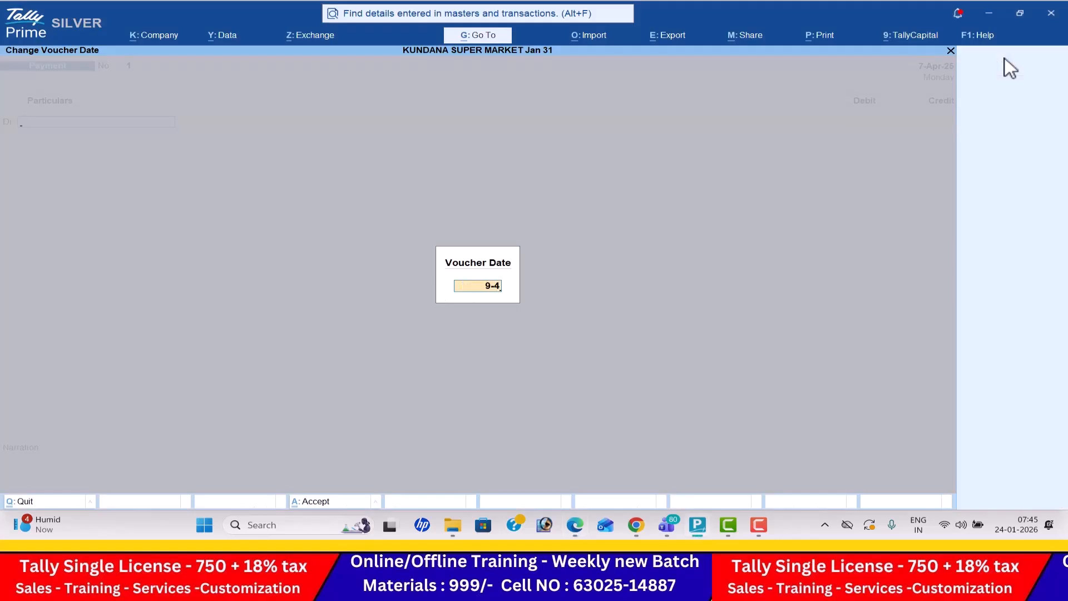
{"action": "key", "text": "alt+Tab"}
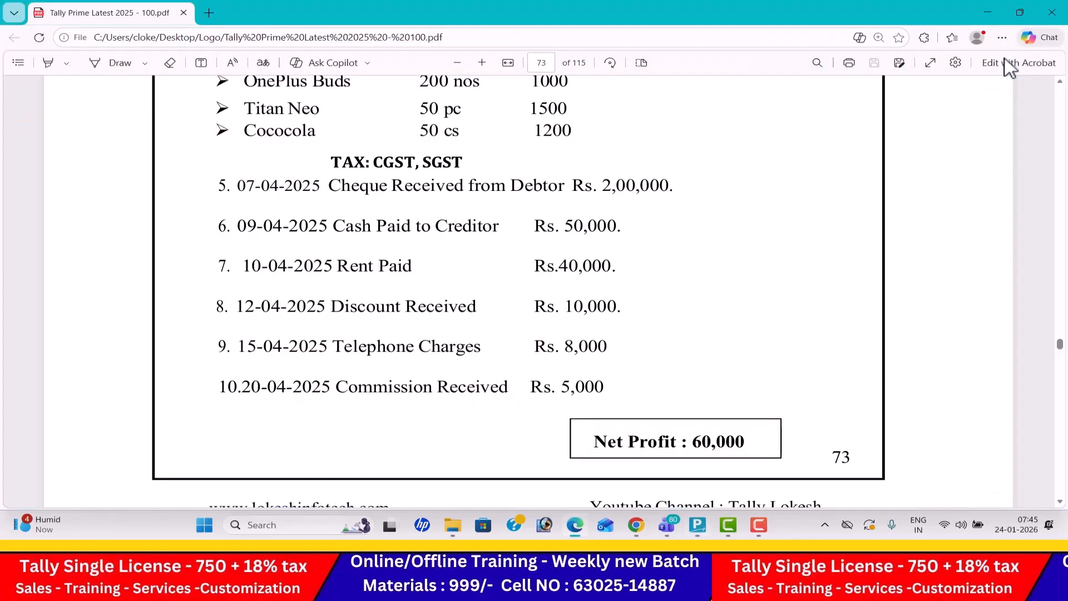
{"action": "key", "text": "alt+Tab"}
{"action": "key", "text": "Return"}
- Debit Ramya Store with 50,000 in the payment voucher, taking the amount from the PDF
{"action": "key", "text": "Down"}
{"action": "key", "text": "Down"}
{"action": "key", "text": "Down"}
{"action": "key", "text": "Down"}
{"action": "key", "text": "Down"}
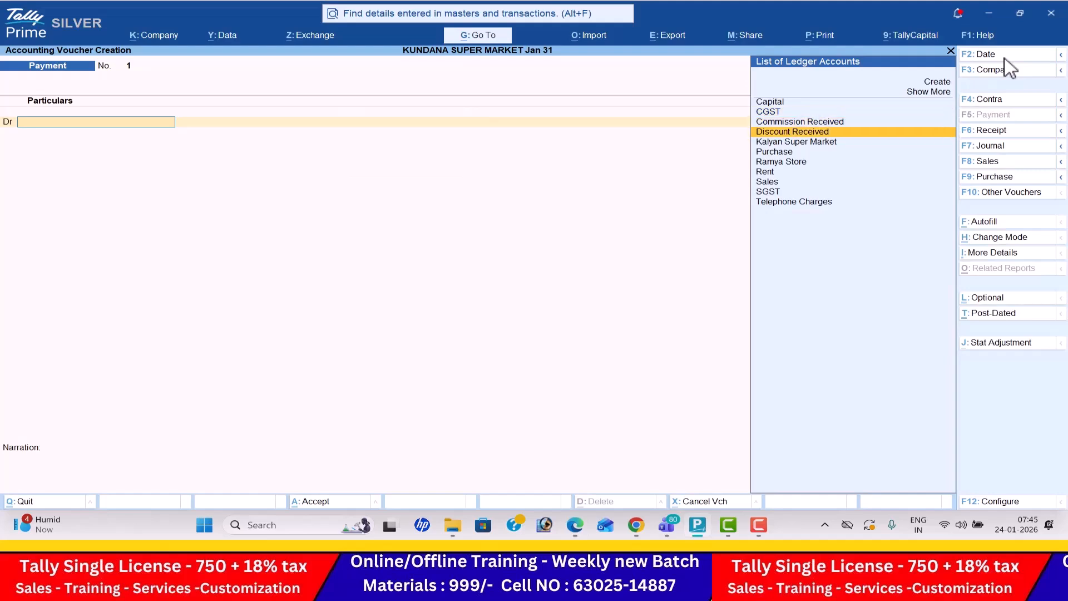
{"action": "key", "text": "Return"}
{"action": "key", "text": "alt+Tab"}
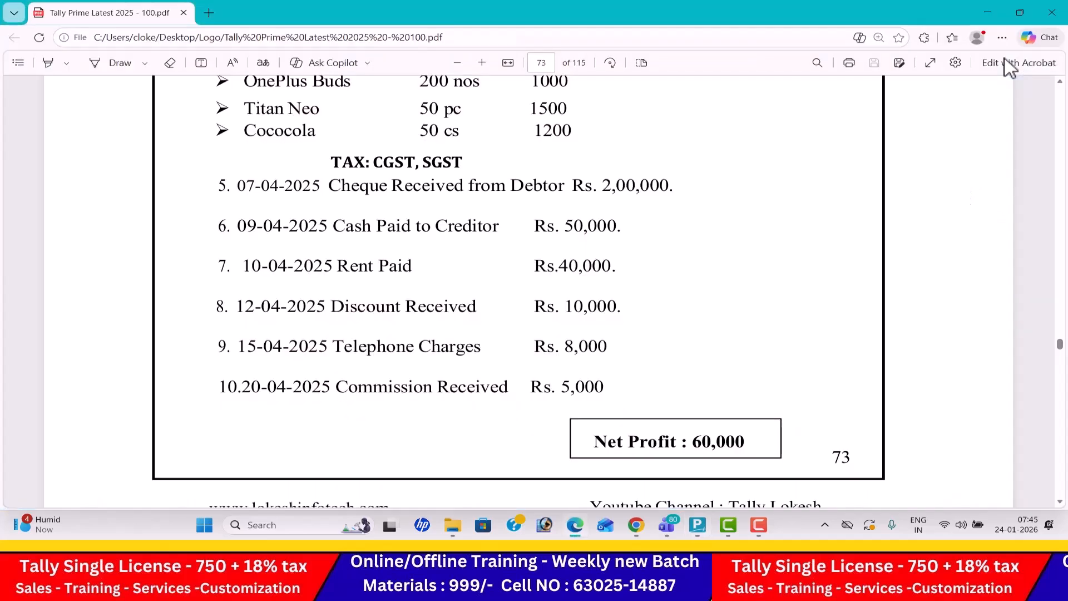
{"action": "key", "text": "alt+Tab"}
{"action": "type", "text": "50000"}
{"action": "key", "text": "Return"}
- Credit Cash with 50,000, check the entry against the PDF and save the payment voucher
{"action": "key", "text": "Down"}
{"action": "key", "text": "Return"}
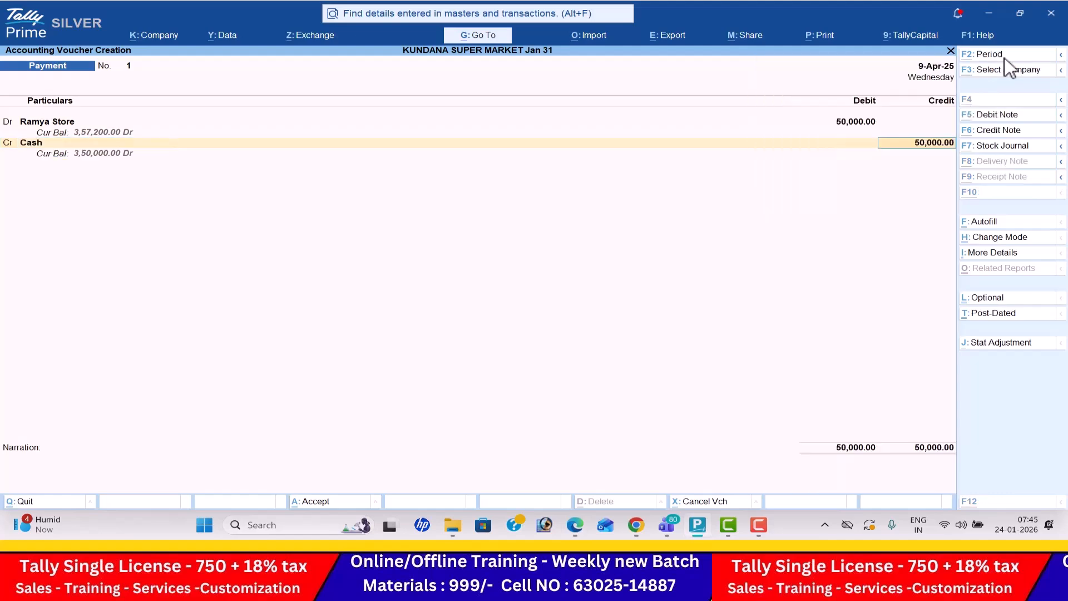
{"action": "key", "text": "alt+Tab"}
- Date the next payment voucher 10-4-2025 for the PDF's rent payment
{"action": "key", "text": "alt+Tab"}
{"action": "key", "text": "ctrl+a"}
{"action": "key", "text": "alt+Tab"}
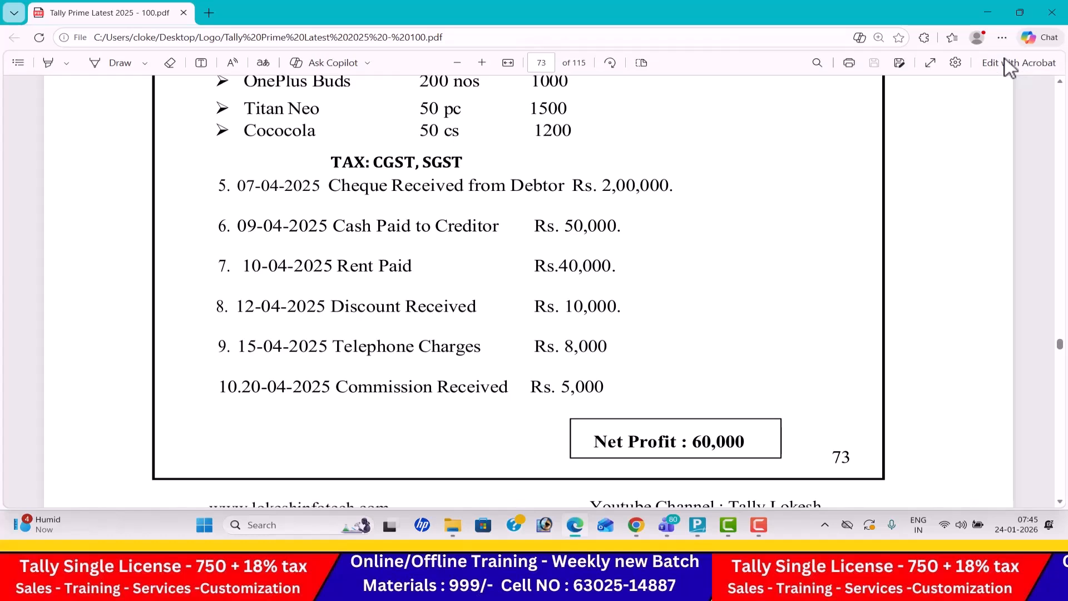
{"action": "key", "text": "alt+Tab"}
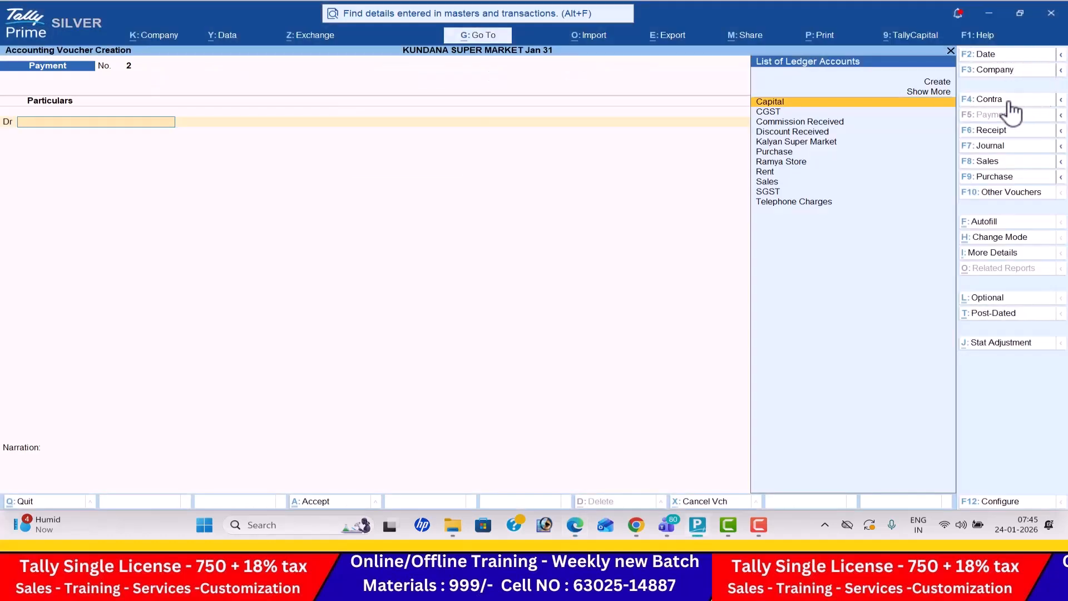
{"action": "left_click", "coordinate": [1009, 56]}
{"action": "type", "text": "40"}
{"action": "key", "text": "BackSpace"}
{"action": "type", "text": "0-4"}
{"action": "key", "text": "Return"}
- Debit Rent with 40,000 in the payment voucher, taking the amount from the PDF
{"action": "type", "text": "Re"}
{"action": "key", "text": "Return"}
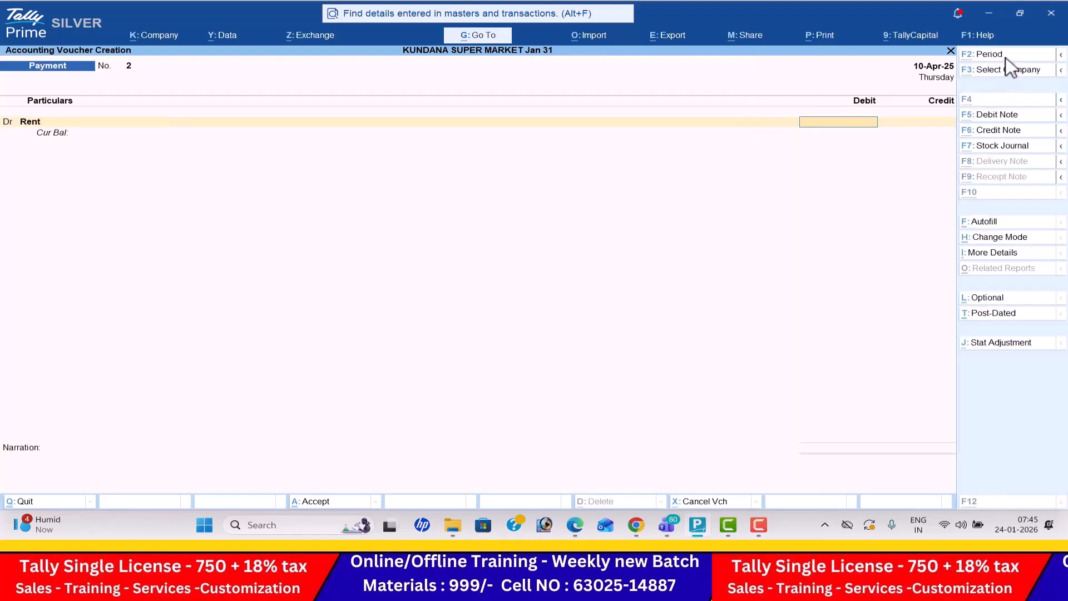
{"action": "key", "text": "alt+Tab"}
{"action": "key", "text": "alt+Tab"}
{"action": "type", "text": "40000"}
{"action": "key", "text": "Return"}
- Credit Cash with 40,000 and save the rent payment voucher
{"action": "key", "text": "Return"}
{"action": "key", "text": "Down"}
{"action": "key", "text": "Return"}
{"action": "key", "text": "Return"}
{"action": "key", "text": "Return"}
{"action": "key", "text": "Return"}
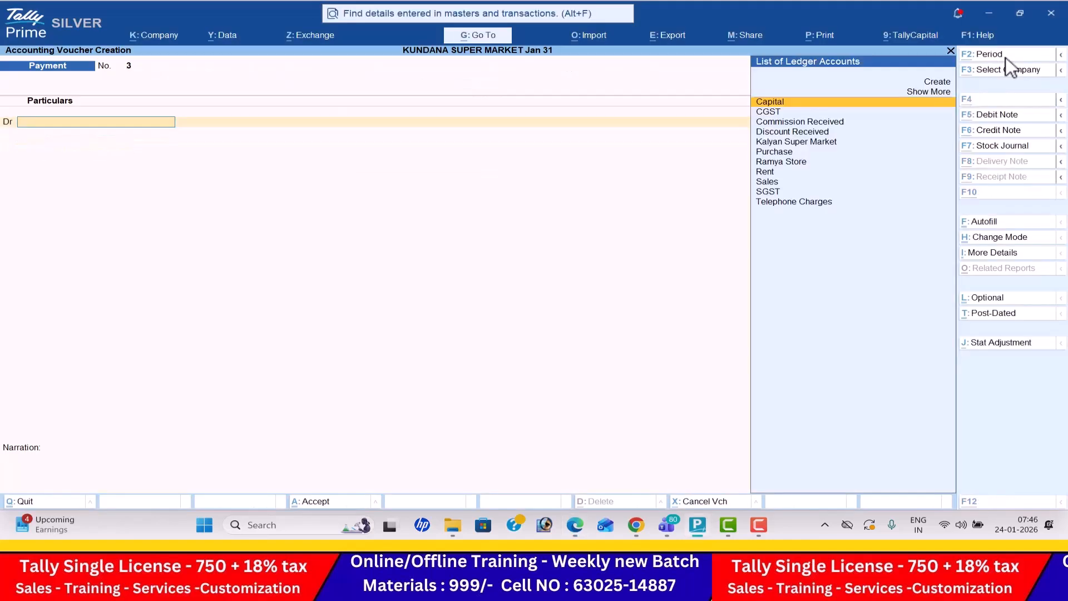
- Start a receipt voucher dated 12-4-2025 for the PDF's discount received
{"action": "key", "text": "alt+Tab"}
{"action": "key", "text": "alt+Tab"}
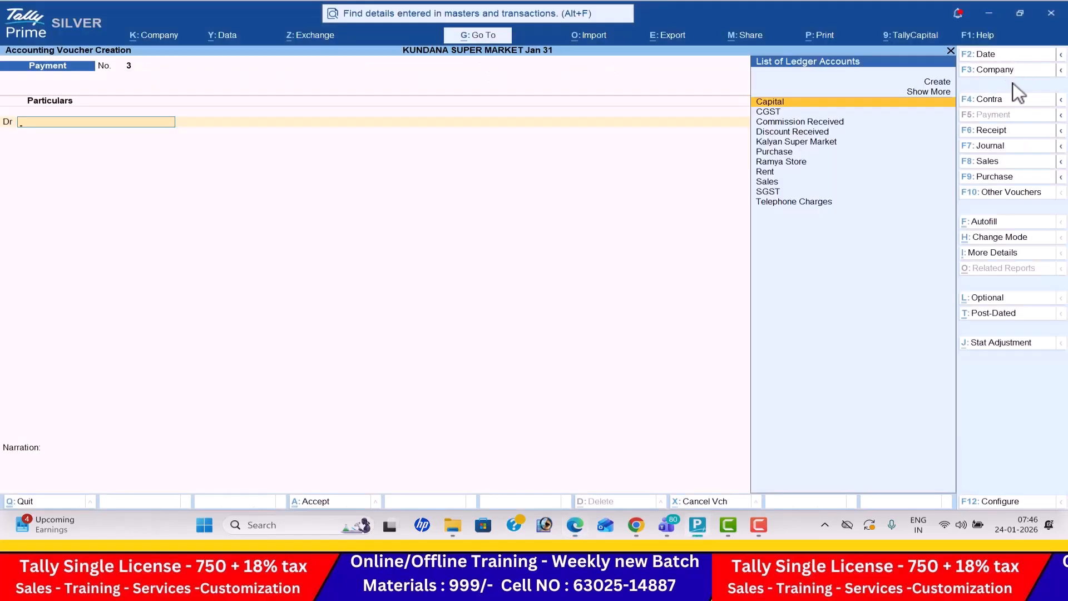
{"action": "left_click", "coordinate": [1012, 134]}
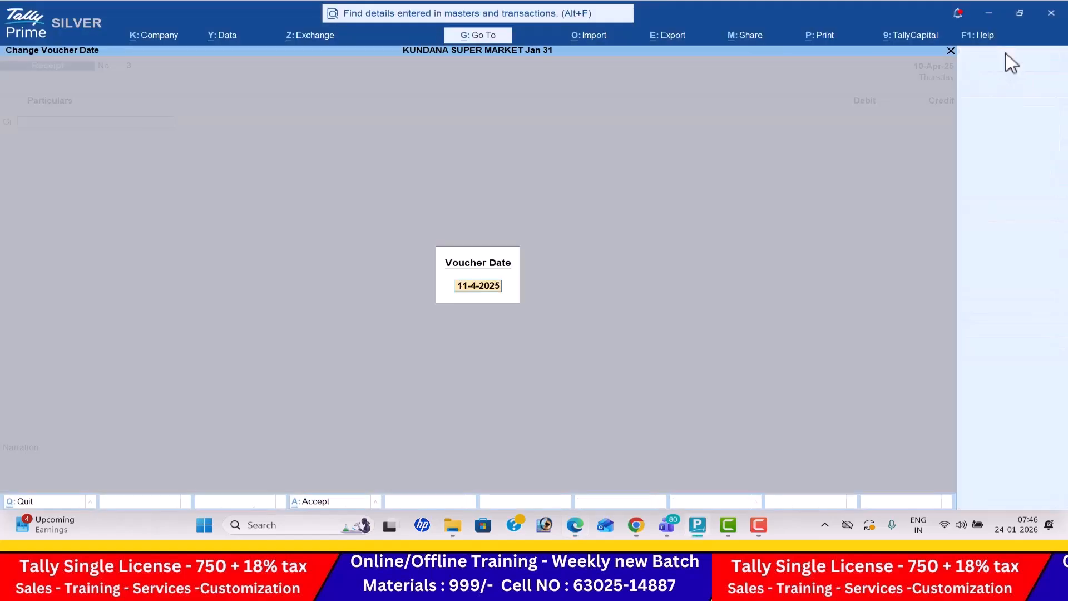
{"action": "left_click", "coordinate": [1007, 54]}
{"action": "type", "text": "12-4"}
{"action": "key", "text": "Return"}
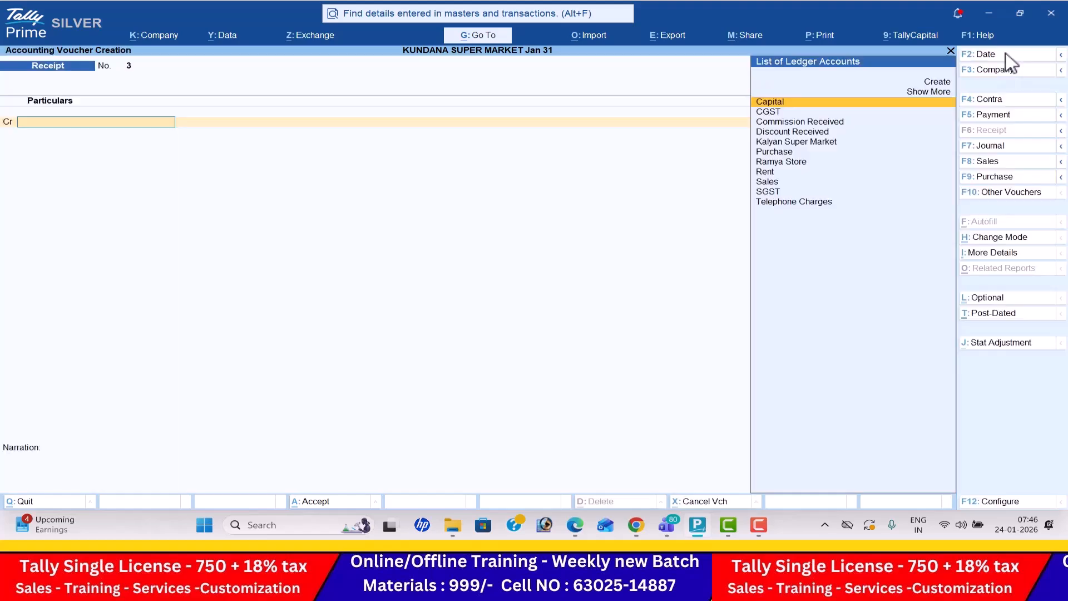
- Credit Discount Received with 10,000 in the receipt voucher, taking the amount from the PDF
{"action": "type", "text": "d"}
{"action": "key", "text": "Return"}
{"action": "key", "text": "alt+Tab"}
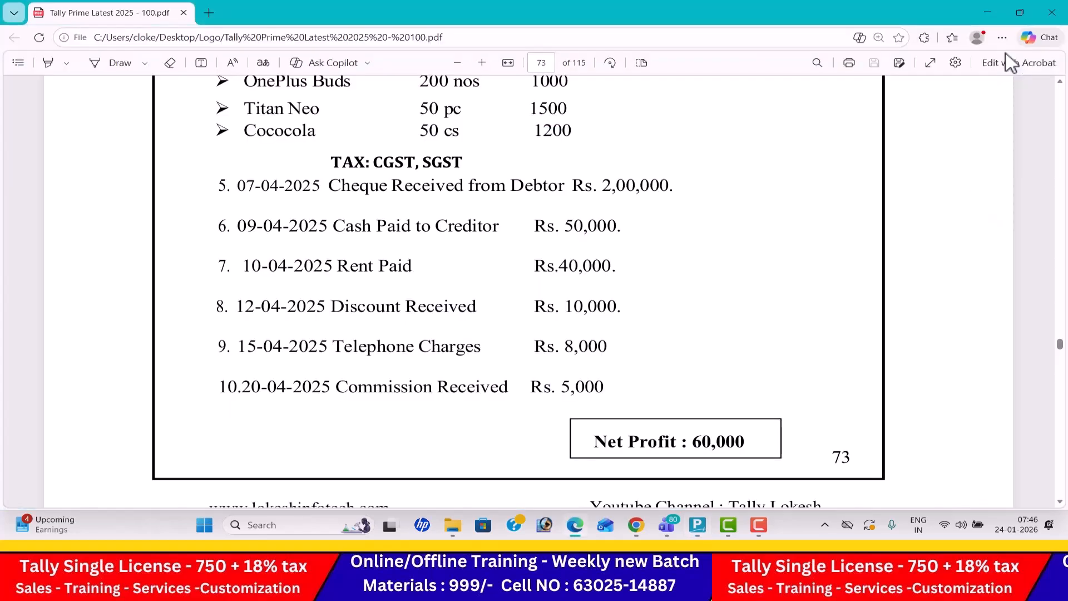
{"action": "key", "text": "alt+Tab"}
{"action": "type", "text": "10,000"}
{"action": "key", "text": "Return"}
- Debit Cash with 10,000 and save the discount receipt voucher
{"action": "type", "text": "c"}
{"action": "key", "text": "Return"}
{"action": "key", "text": "Return"}
{"action": "key", "text": "Return"}
- Start a payment voucher dated 15-4-2025 for the PDF's telephone charges
{"action": "key", "text": "alt+Tab"}
{"action": "key", "text": "alt+Tab"}
{"action": "left_click", "coordinate": [1001, 115]}
{"action": "left_click", "coordinate": [996, 55]}
{"action": "type", "text": "15"}
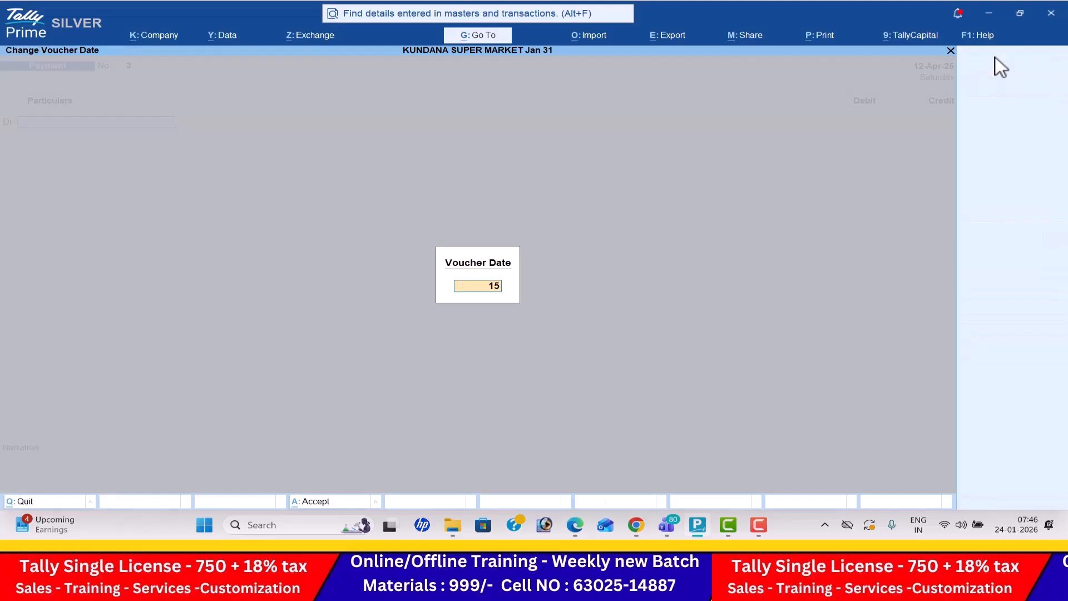
{"action": "type", "text": "-4"}
{"action": "key", "text": "Return"}
- Debit Telephone Charges with 8,000 in the payment voucher, as listed in the PDF
{"action": "key", "text": "alt+Tab"}
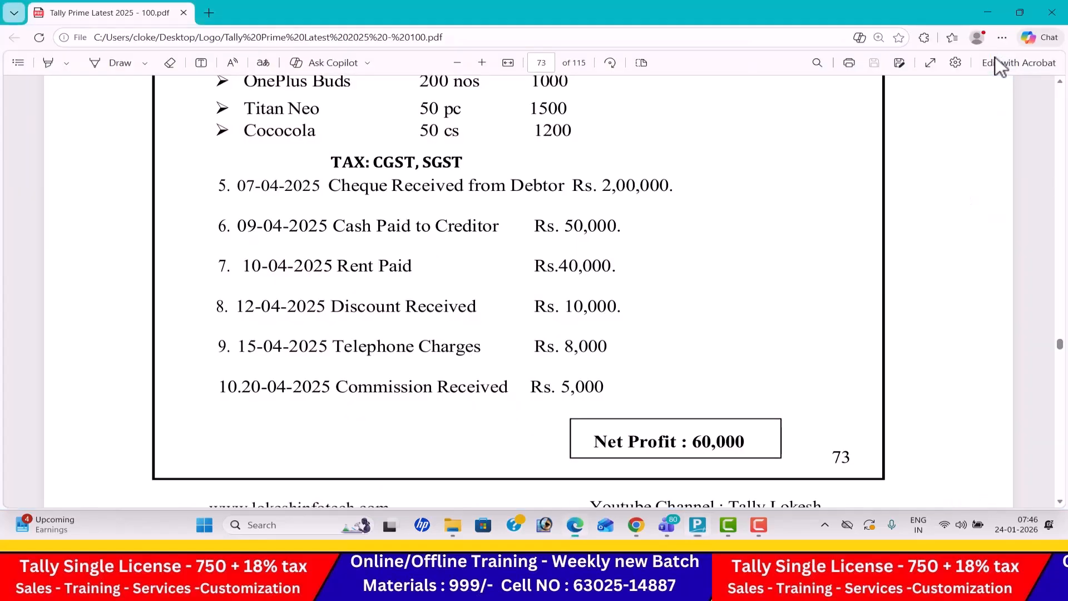
{"action": "key", "text": "alt+Tab"}
{"action": "type", "text": "Te"}
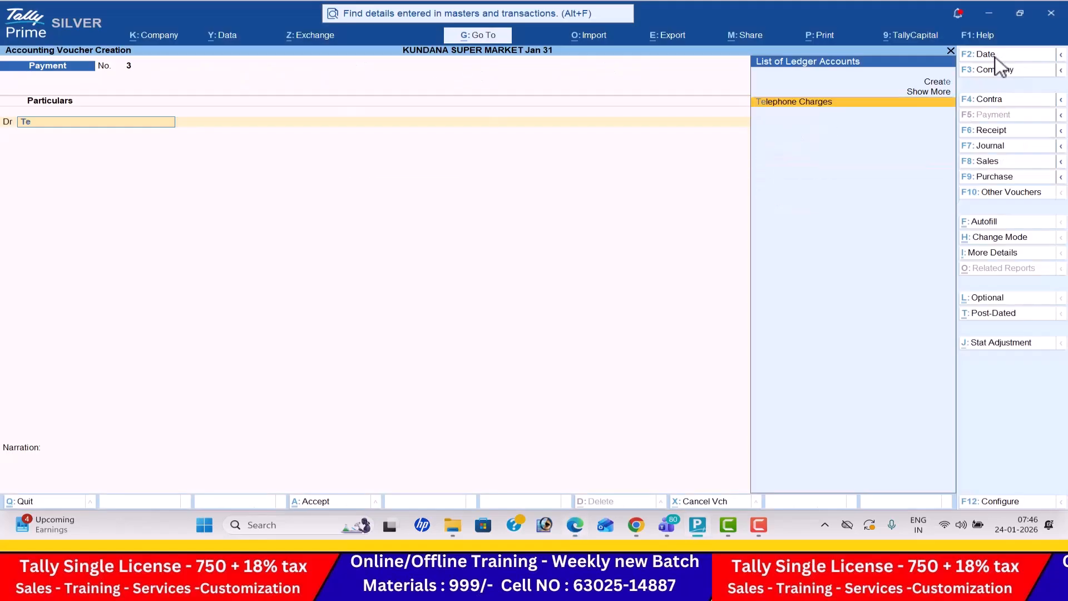
{"action": "key", "text": "Return"}
{"action": "key", "text": "alt+Tab"}
{"action": "key", "text": "alt+Tab"}
{"action": "type", "text": "8,000"}
{"action": "key", "text": "Return"}
- Credit Cash with 8,000 and save the telephone charges payment voucher
{"action": "key", "text": "Down"}
{"action": "key", "text": "Return"}
{"action": "key", "text": "Return"}
{"action": "key", "text": "Return"}
{"action": "key", "text": "Return"}
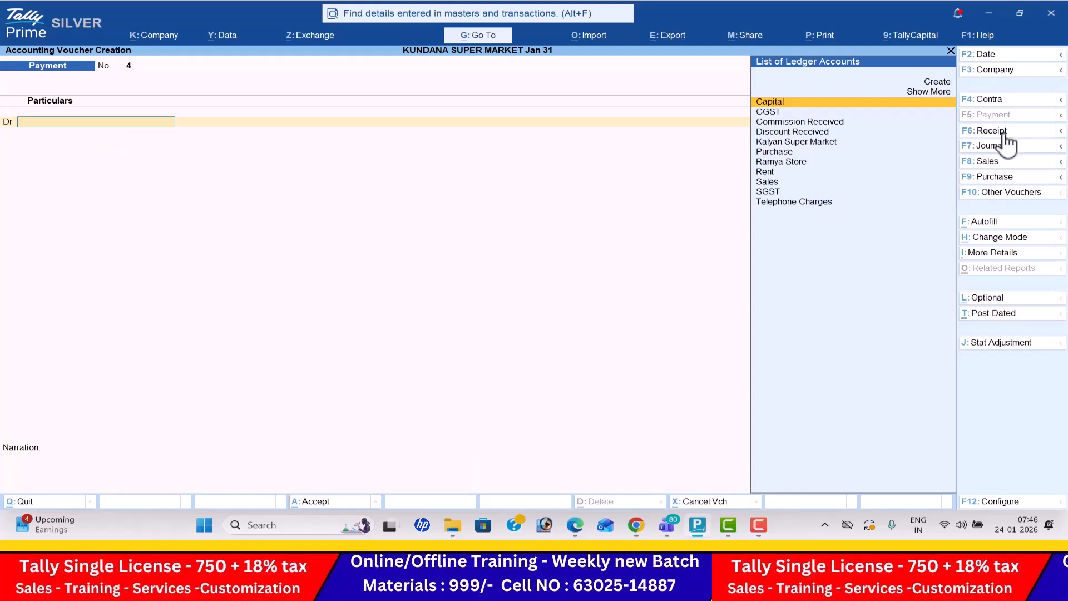
- Start a receipt voucher dated 20-4-2025 for the PDF's commission received
{"action": "left_click", "coordinate": [1006, 58]}
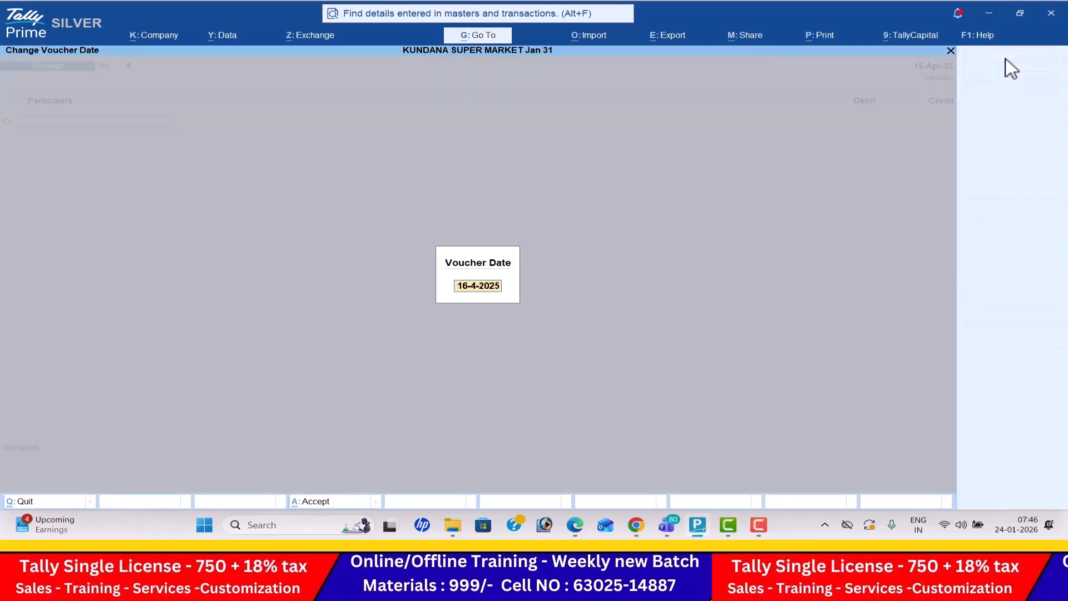
{"action": "key", "text": "alt+Tab"}
- Credit Commission Received with 5,000 in the receipt voucher, taking the ledger and amount from the PDF
{"action": "key", "text": "alt+Tab"}
{"action": "type", "text": "20-4"}
{"action": "key", "text": "Return"}
{"action": "key", "text": "F6"}
{"action": "key", "text": "alt+Tab"}
{"action": "key", "text": "alt+Tab"}
{"action": "type", "text": "C"}
{"action": "key", "text": "Down"}
{"action": "key", "text": "Down"}
{"action": "key", "text": "Return"}
{"action": "key", "text": "alt+Tab"}
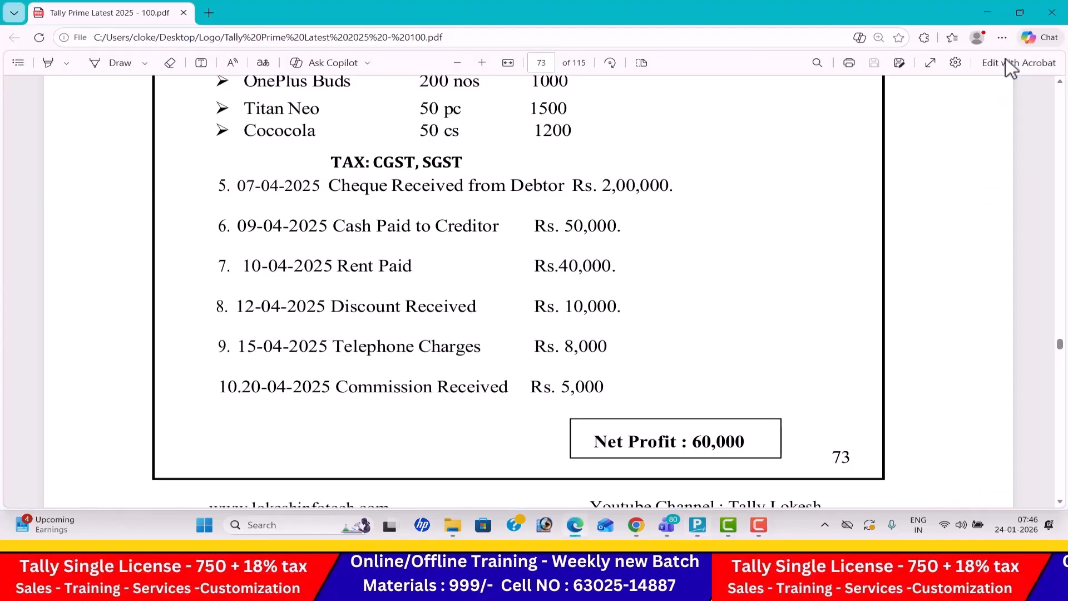
{"action": "key", "text": "alt+Tab"}
{"action": "type", "text": "5000"}
{"action": "key", "text": "Return"}
- Debit Cash with 5,000 and save the commission receipt voucher
{"action": "key", "text": "Down"}
{"action": "key", "text": "Return"}
{"action": "key", "text": "Return"}
- Leave voucher entry and open the Day Book
{"action": "key", "text": "Return"}
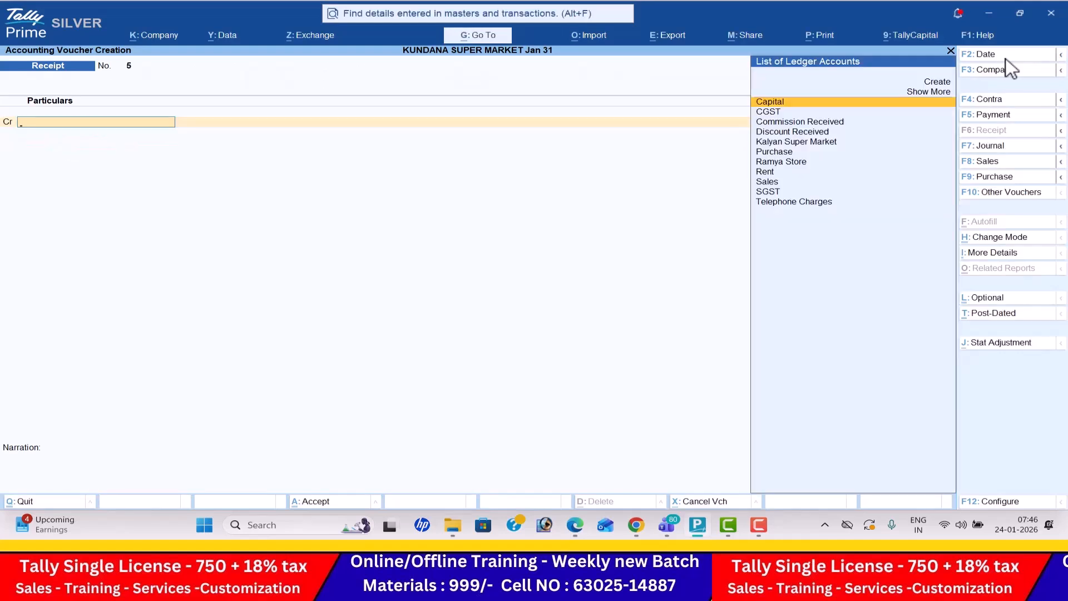
{"action": "key", "text": "Escape"}
{"action": "key", "text": "Return"}
{"action": "key", "text": "Down"}
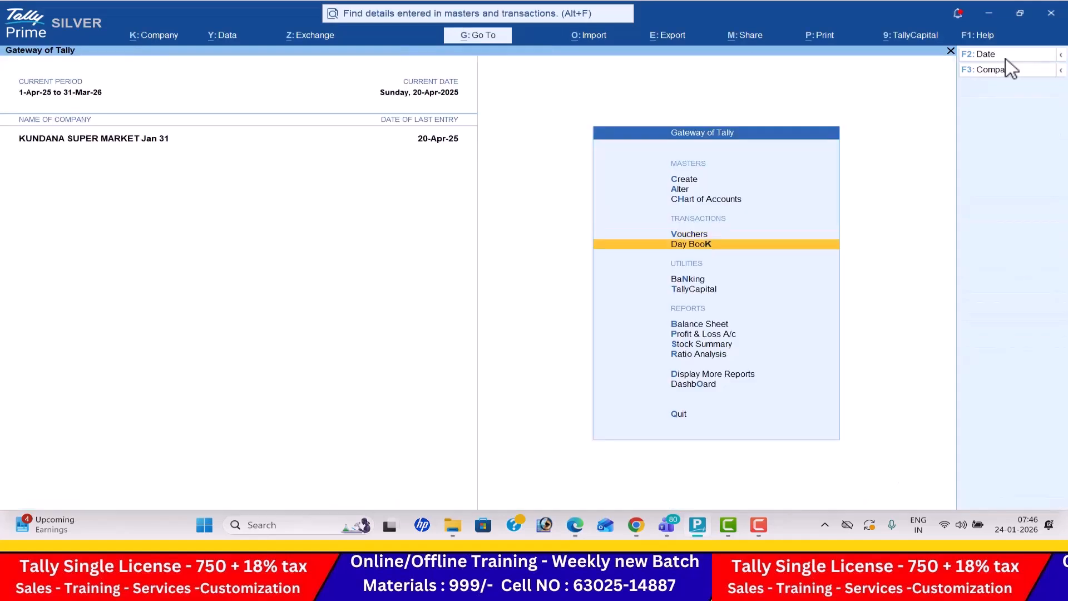
{"action": "key", "text": "Return"}
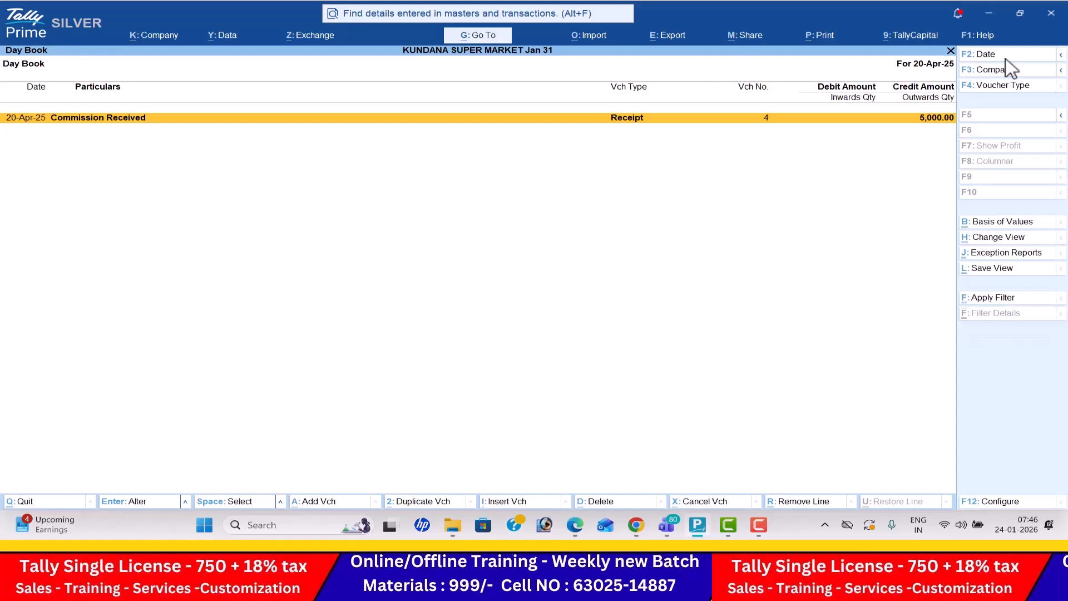
- Set the Day Book period from 1-4-2025 to 30-4-2025 and go through the listed vouchers
{"action": "key", "text": "F2"}
{"action": "type", "text": "1-4"}
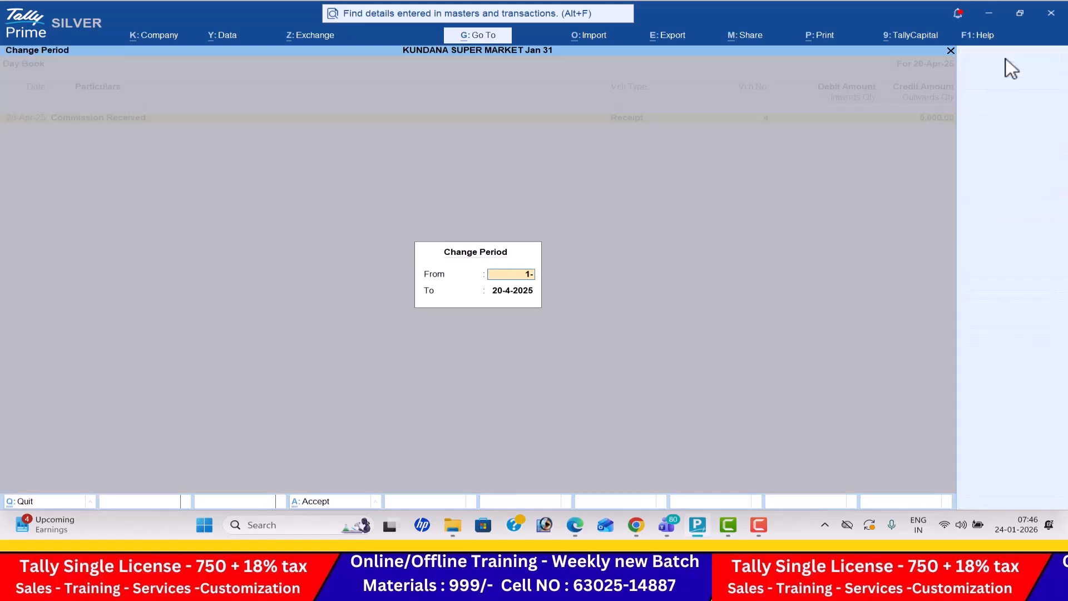
{"action": "key", "text": "Return"}
{"action": "type", "text": "30-4"}
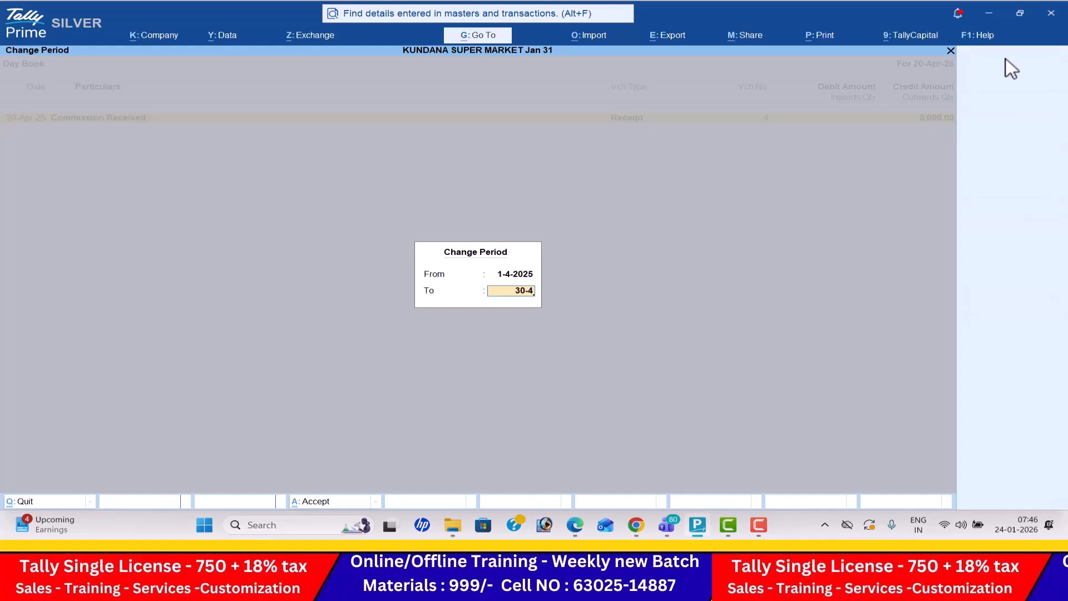
{"action": "key", "text": "Return"}
{"action": "key", "text": "Down"}
{"action": "key", "text": "Down"}
{"action": "key", "text": "Down"}
{"action": "key", "text": "Down"}
{"action": "key", "text": "Down"}
{"action": "key", "text": "Down"}
{"action": "key", "text": "Down"}
{"action": "key", "text": "Down"}
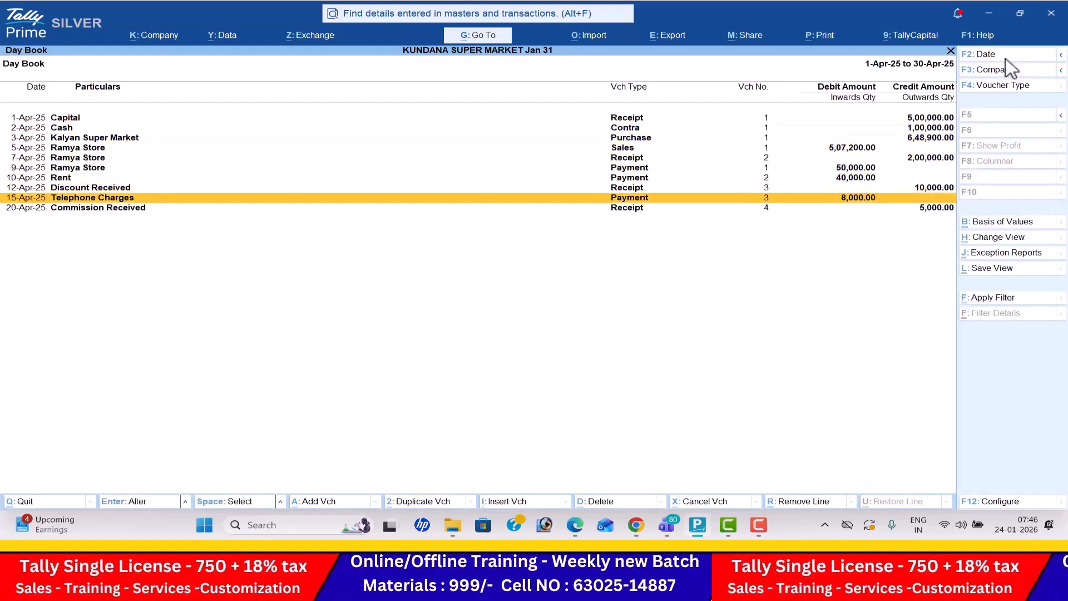
- Close the Day Book and open the Profit & Loss A/c in detailed view
{"action": "key", "text": "Escape"}
{"action": "key", "text": "Down"}
{"action": "key", "text": "Down"}
{"action": "key", "text": "Down"}
{"action": "key", "text": "Down"}
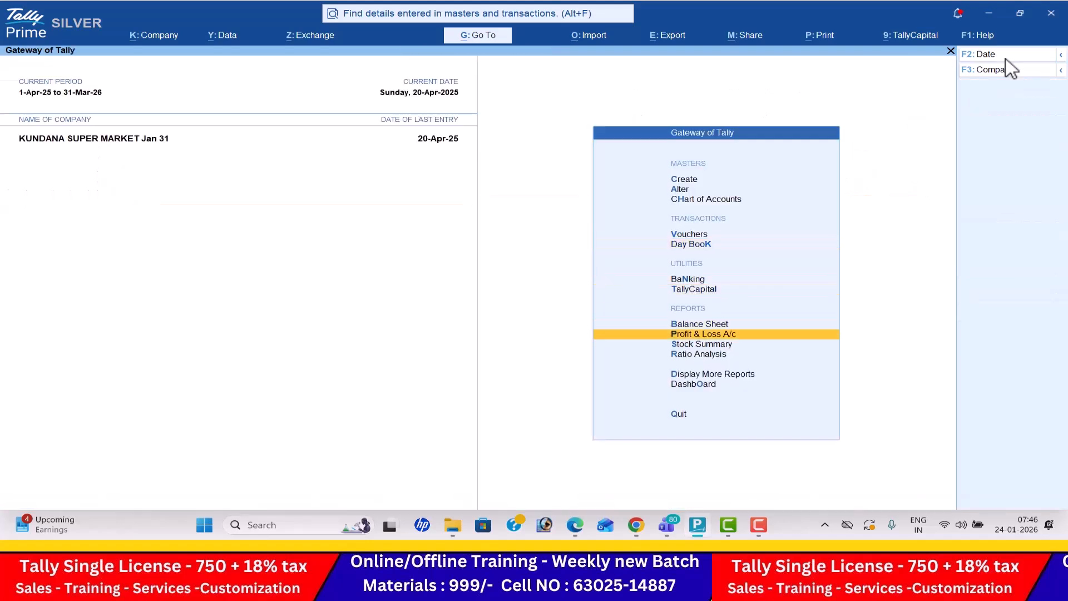
{"action": "key", "text": "Return"}
{"action": "key", "text": "alt+F5"}
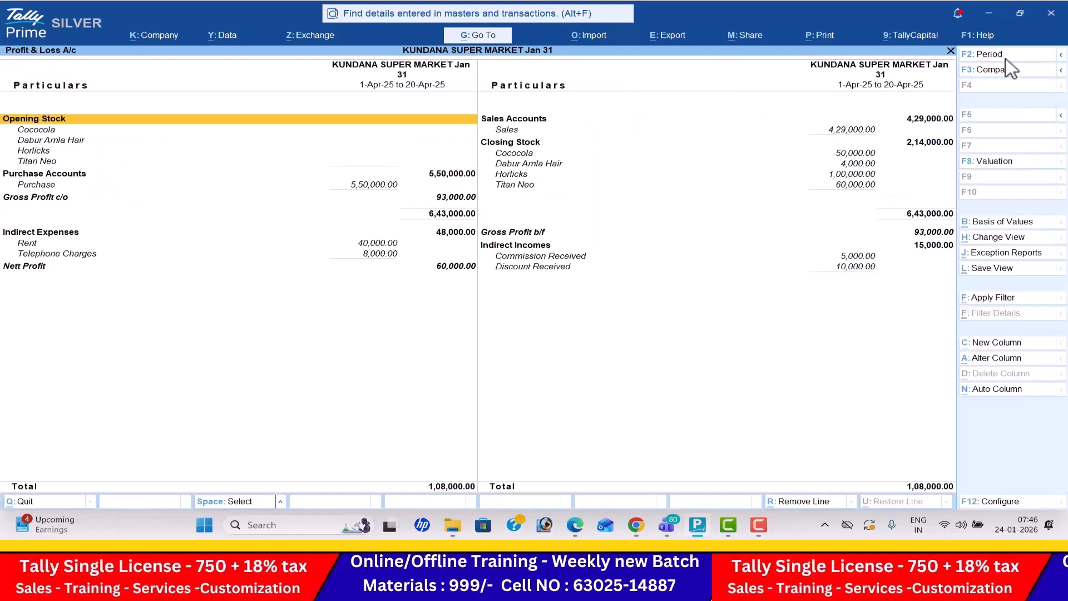
- Compare the Nett Profit in the Profit & Loss A/c with the net profit given in the PDF
{"action": "key", "text": "Down"}
{"action": "key", "text": "Down"}
{"action": "key", "text": "Down"}
{"action": "key", "text": "Down"}
{"action": "key", "text": "Down"}
{"action": "key", "text": "Down"}
{"action": "key", "text": "Down"}
{"action": "key", "text": "Down"}
{"action": "key", "text": "Down"}
{"action": "key", "text": "Down"}
{"action": "key", "text": "Down"}
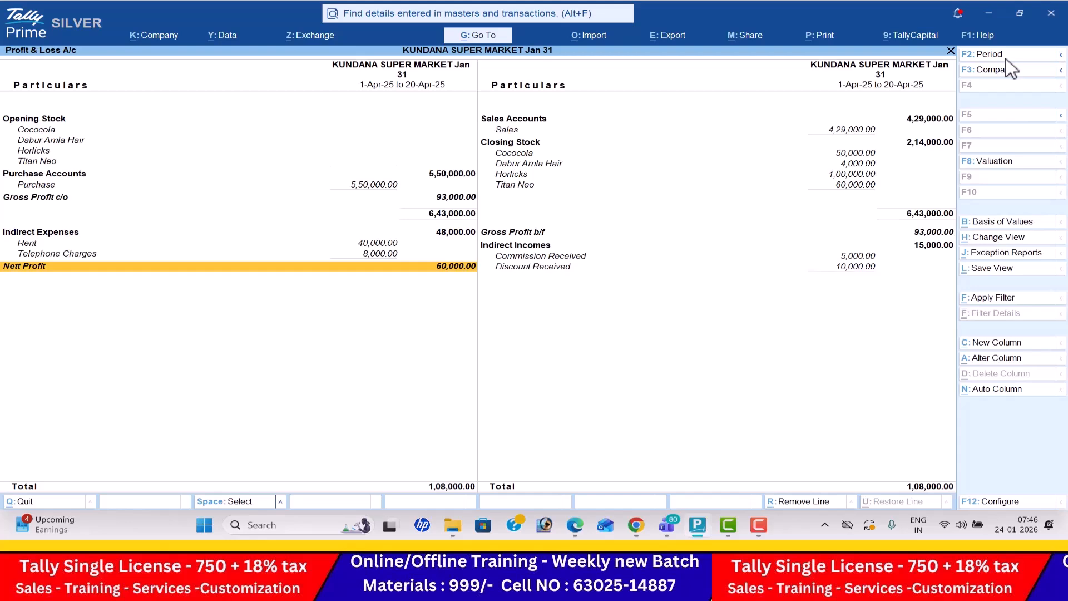
{"action": "key", "text": "alt+Tab"}
{"action": "key", "text": "Down"}
{"action": "key", "text": "Down"}
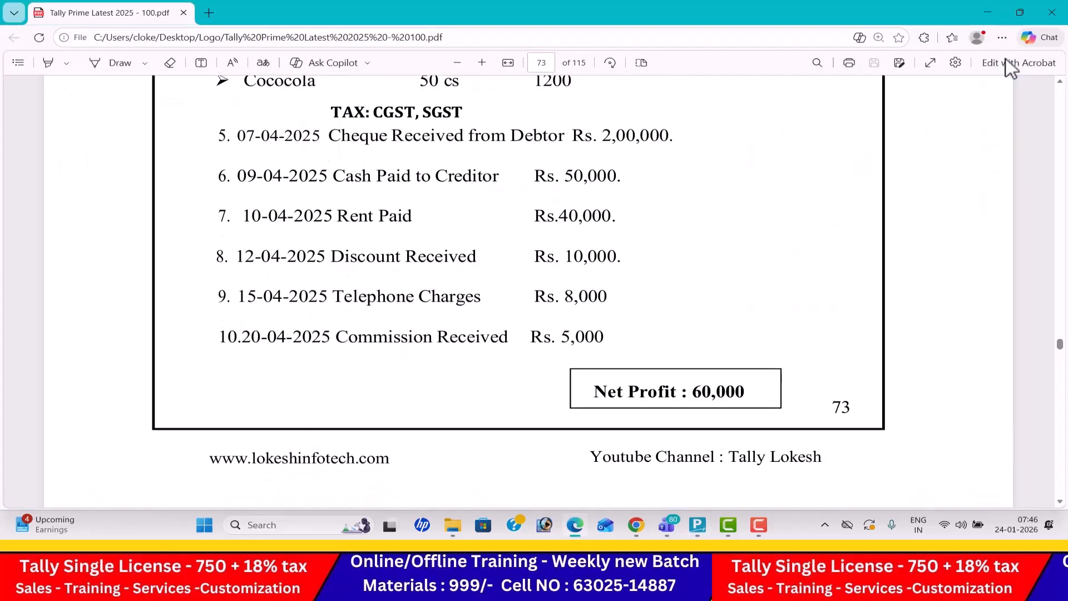
- Return to TallyPrime, close the Profit & Loss A/c and open the Stock Summary
{"action": "key", "text": "alt+Tab"}
{"action": "key", "text": "Escape"}
{"action": "key", "text": "Down"}
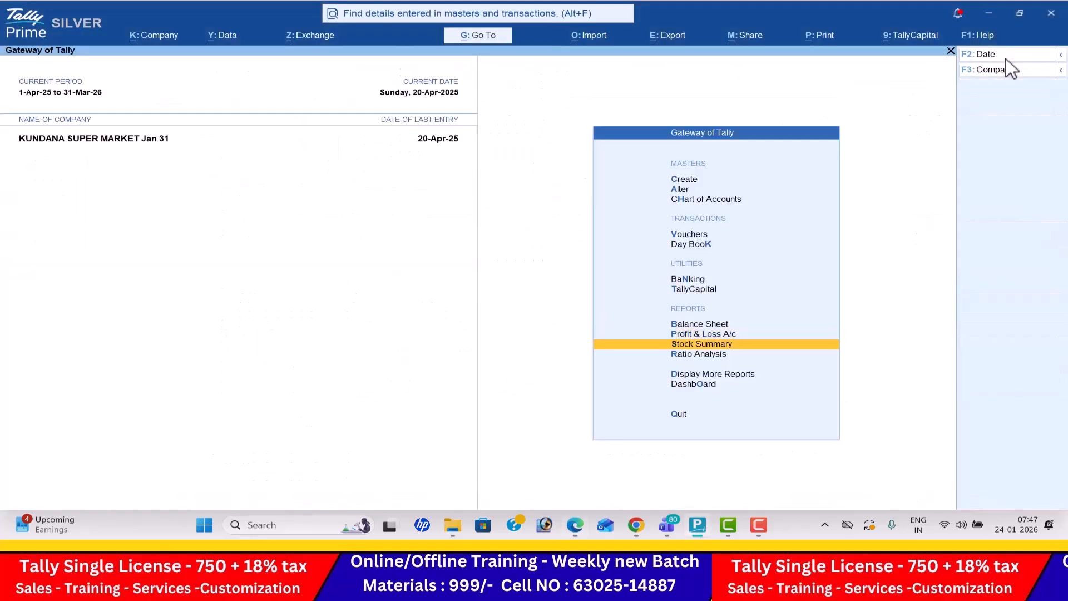
{"action": "key", "text": "Return"}
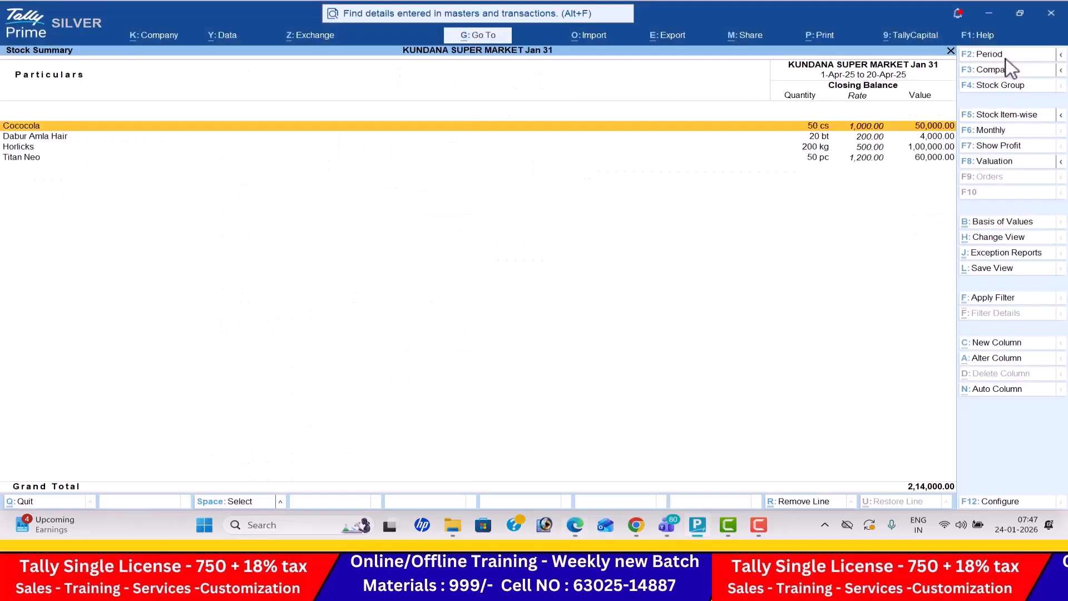
- Configure the Stock Summary to show goods inwards and goods outwards
{"action": "left_click", "coordinate": [1009, 500]}
{"action": "key", "text": "Down"}
{"action": "key", "text": "Down"}
{"action": "key", "text": "Down"}
{"action": "key", "text": "Down"}
{"action": "key", "text": "y"}
{"action": "key", "text": "Return"}
{"action": "key", "text": "y"}
{"action": "key", "text": "Return"}
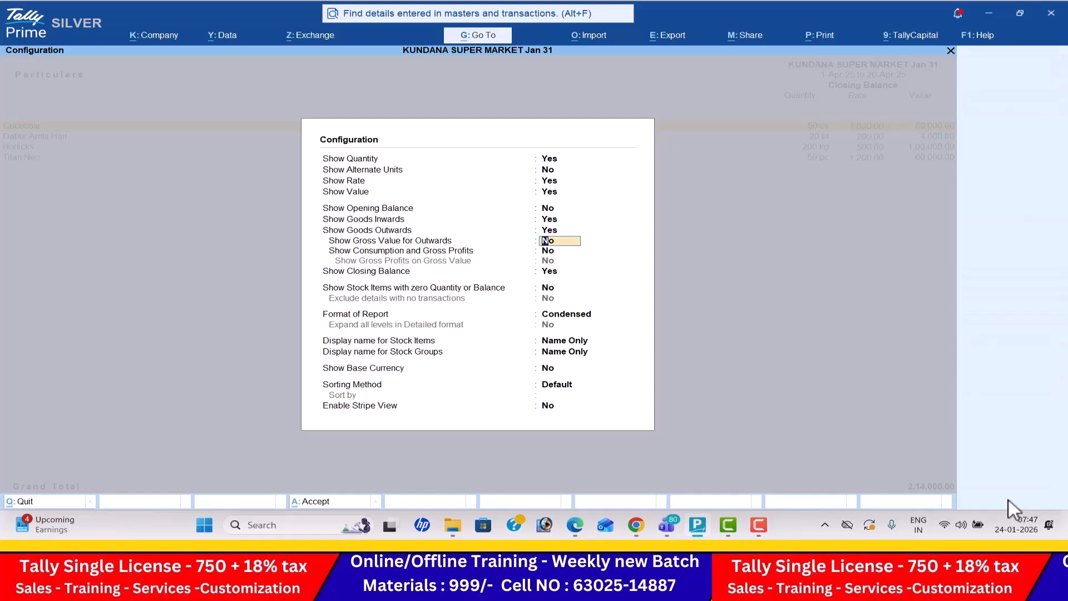
{"action": "key", "text": "ctrl+a"}
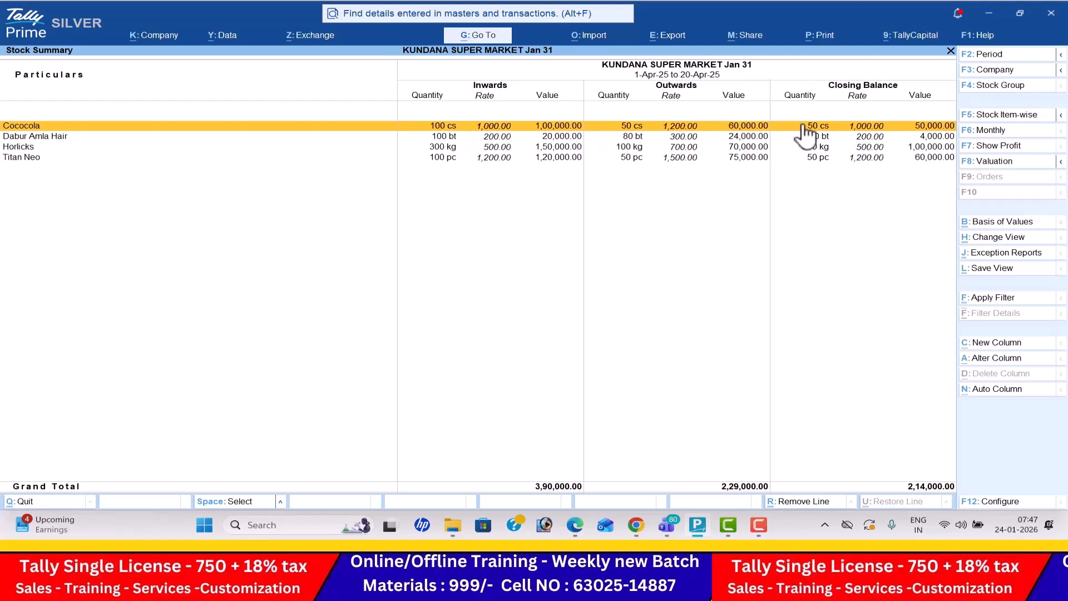
- Close the Stock Summary and view the company's Dashboard
{"action": "key", "text": "Escape"}
{"action": "key", "text": "Down"}
{"action": "key", "text": "Down"}
{"action": "key", "text": "Down"}
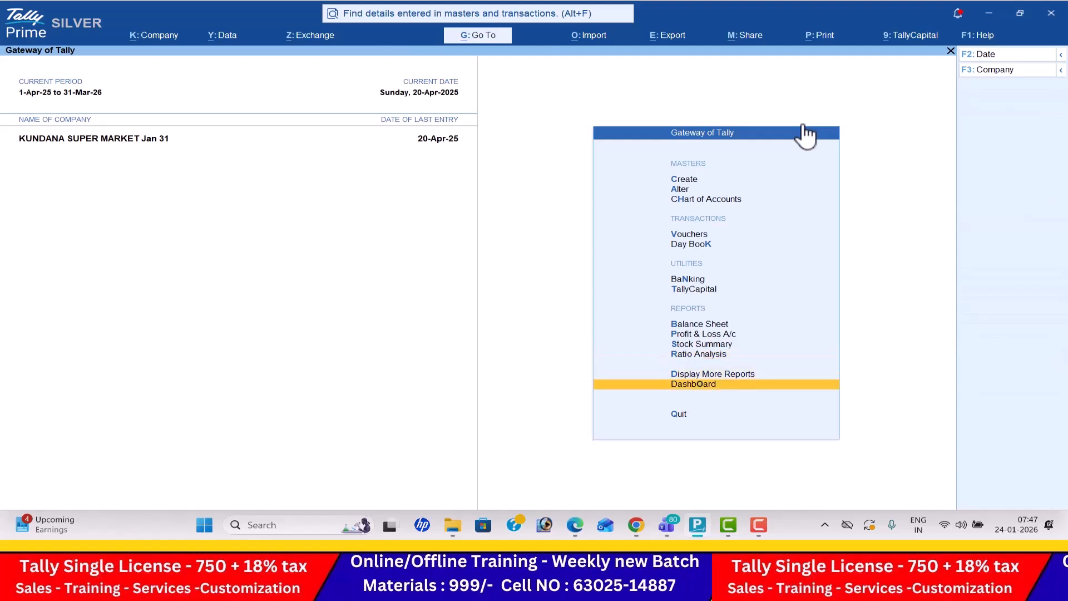
{"action": "key", "text": "Return"}
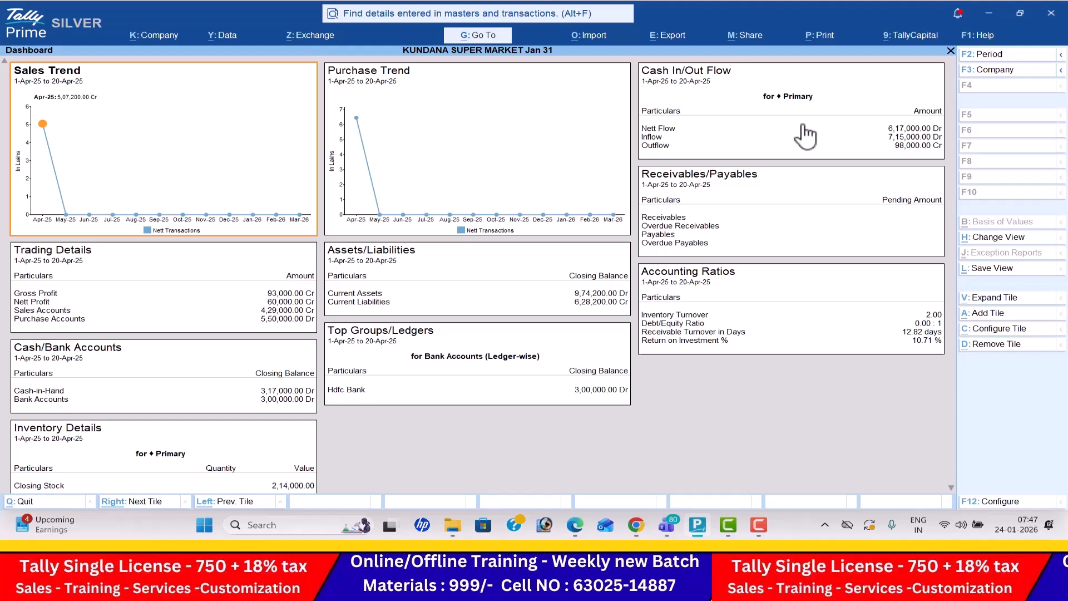
- Close the Dashboard and view the Trial Balance in detailed format
{"action": "key", "text": "Escape"}
{"action": "key", "text": "Up"}
{"action": "key", "text": "Return"}
{"action": "key", "text": "Return"}
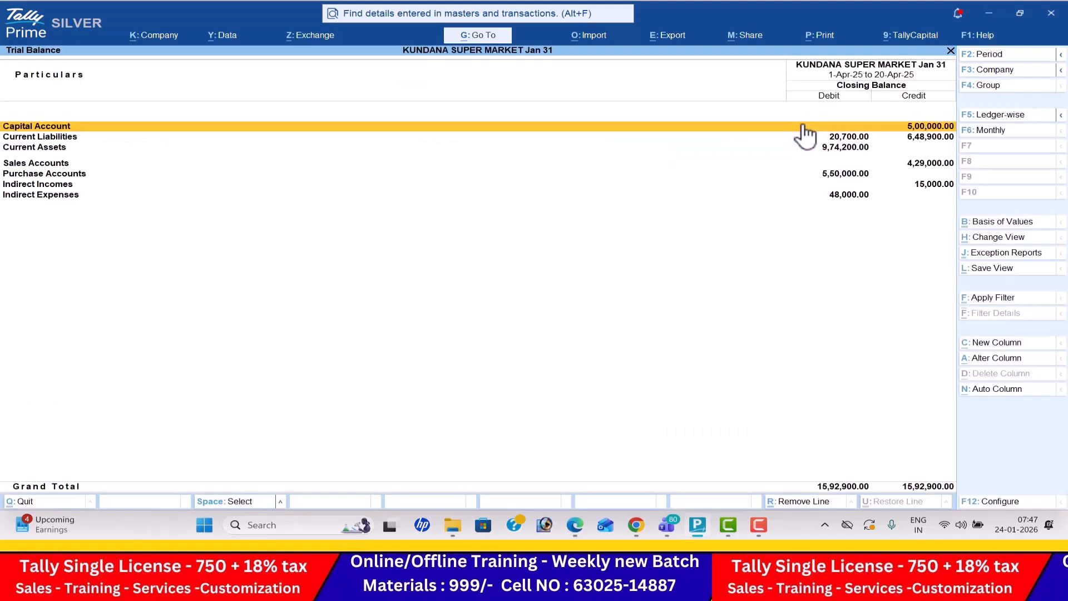
{"action": "key", "text": "alt+F5"}
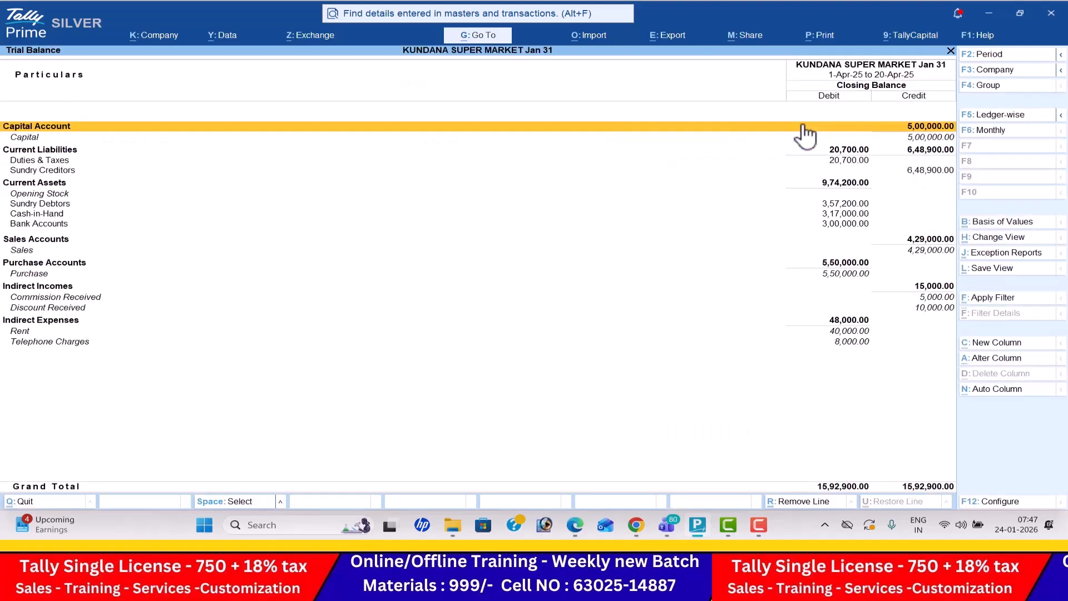
- Leave the Trial Balance and view the Cash/Bank Book(s) among the account books
{"action": "key", "text": "Escape"}
{"action": "key", "text": "Down"}
{"action": "key", "text": "Down"}
{"action": "key", "text": "Down"}
{"action": "key", "text": "Return"}
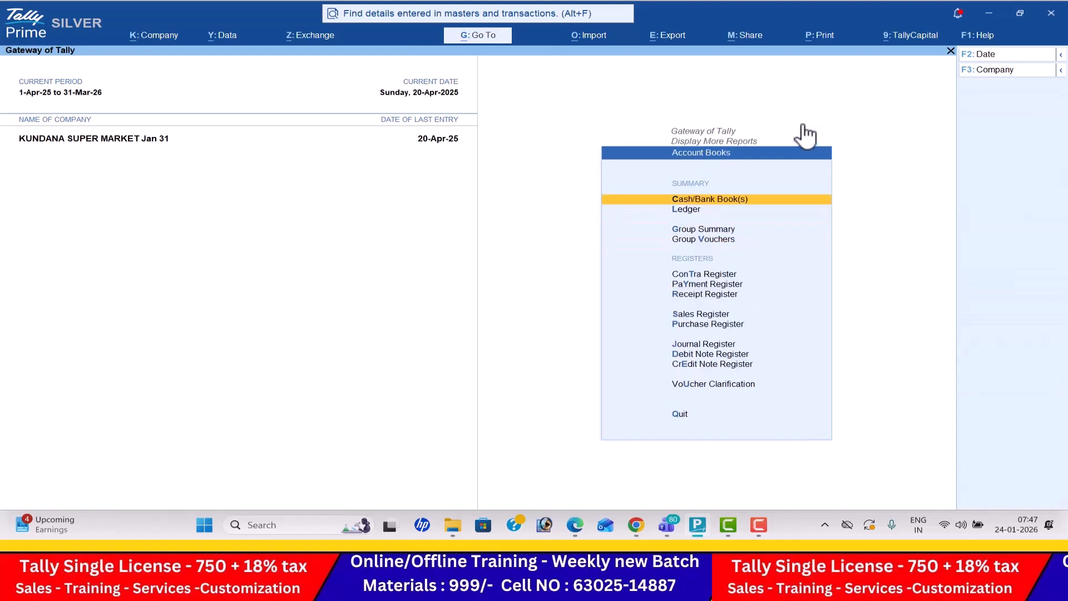
{"action": "key", "text": "Return"}
{"action": "key", "text": "Escape"}
- Open the Purchase Register from the account books
{"action": "key", "text": "Down"}
{"action": "key", "text": "Down"}
{"action": "key", "text": "Down"}
{"action": "key", "text": "Down"}
{"action": "key", "text": "Down"}
{"action": "key", "text": "Down"}
{"action": "key", "text": "Down"}
{"action": "key", "text": "Down"}
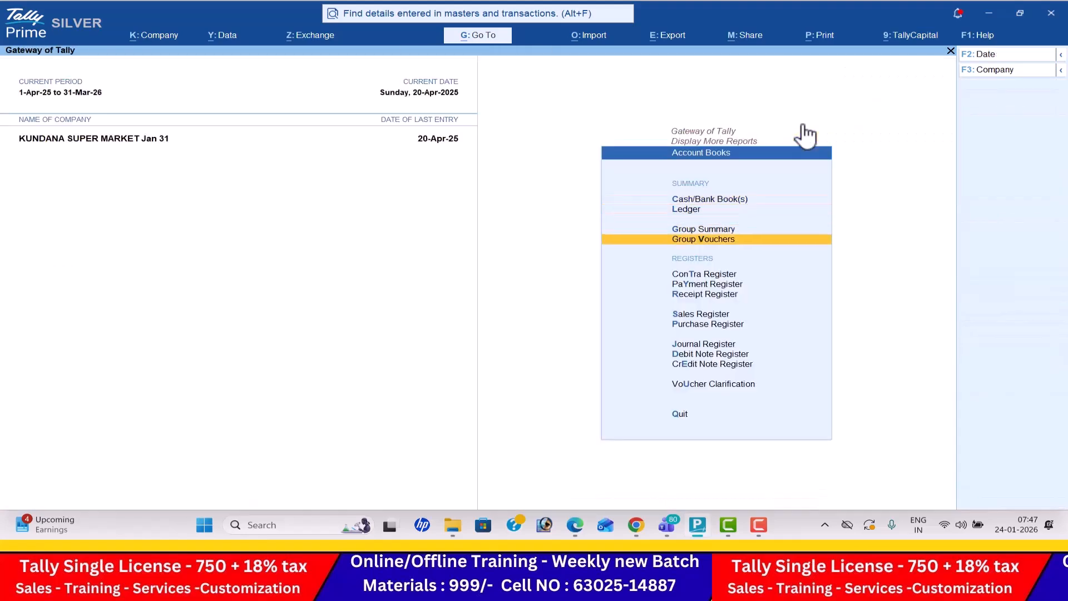
{"action": "key", "text": "Return"}
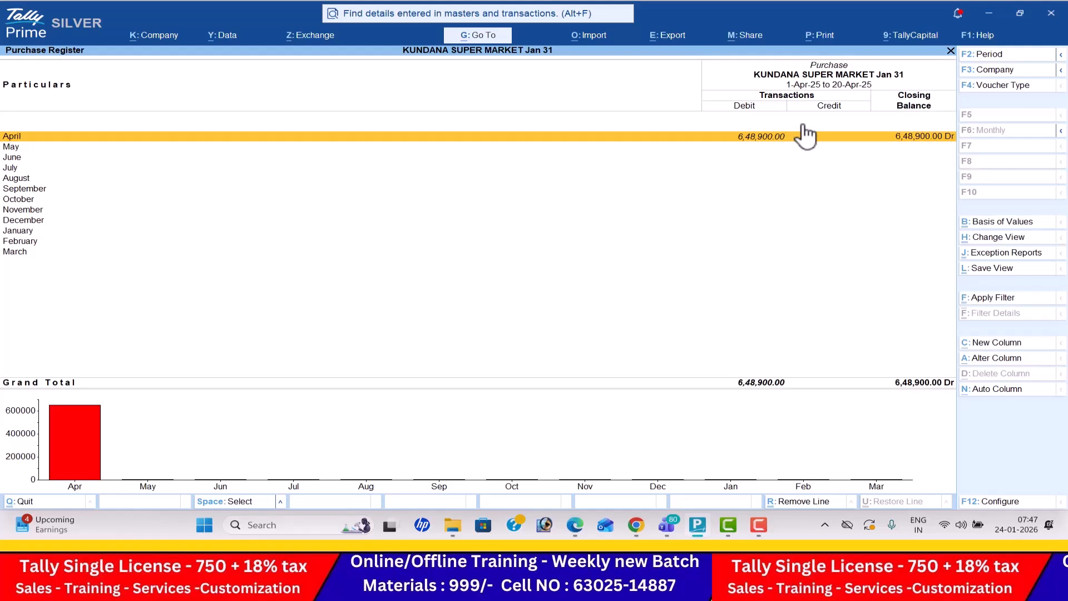
- Close the Purchase Register, view the Receipt Register and return to the account books
{"action": "key", "text": "Escape"}
{"action": "key", "text": "Up"}
{"action": "key", "text": "Up"}
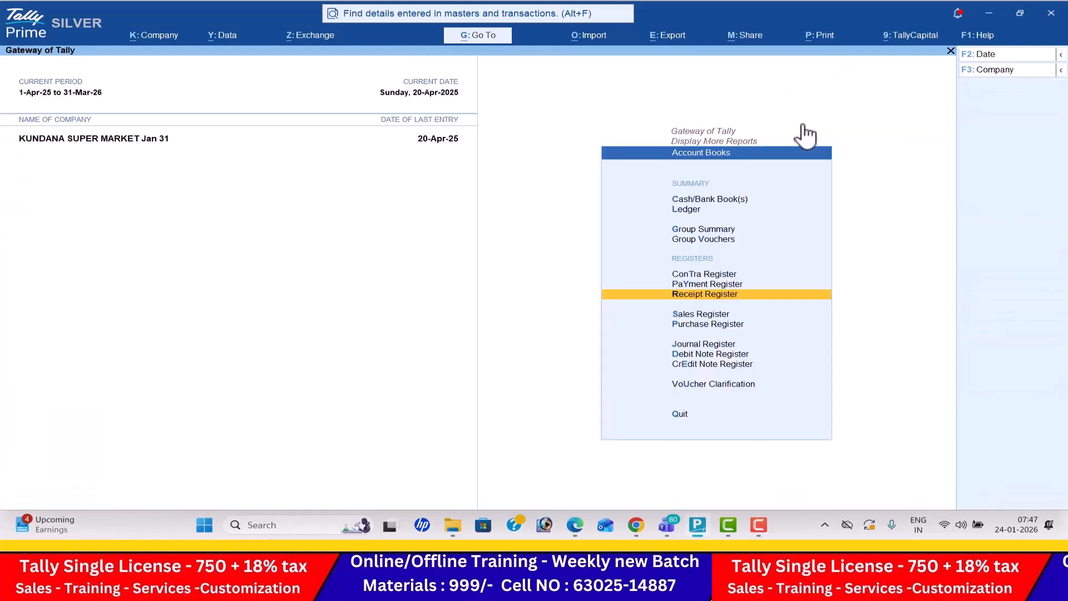
{"action": "key", "text": "Return"}
{"action": "key", "text": "Escape"}
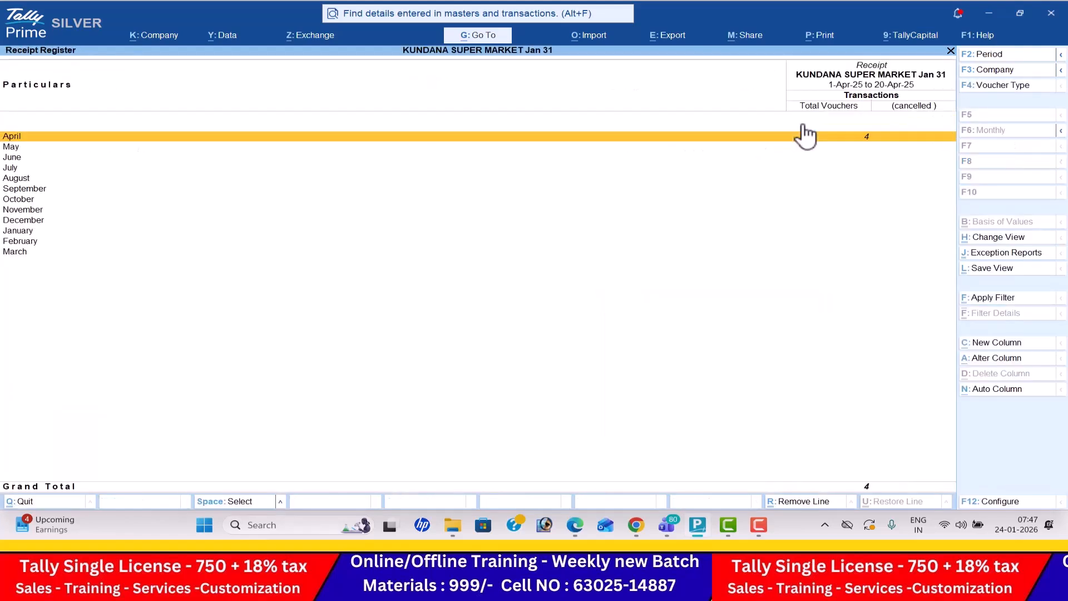
{"action": "key", "text": "Escape"}
- View the Payment Register with its April vouchers and the Contra Register, returning to the account books
{"action": "key", "text": "Up"}
{"action": "key", "text": "Return"}
{"action": "key", "text": "Return"}
{"action": "key", "text": "Escape"}
{"action": "key", "text": "Escape"}
{"action": "key", "text": "Up"}
{"action": "key", "text": "Return"}
- Leave the account books and open Statistics to review the voucher types used in April
{"action": "key", "text": "Escape"}
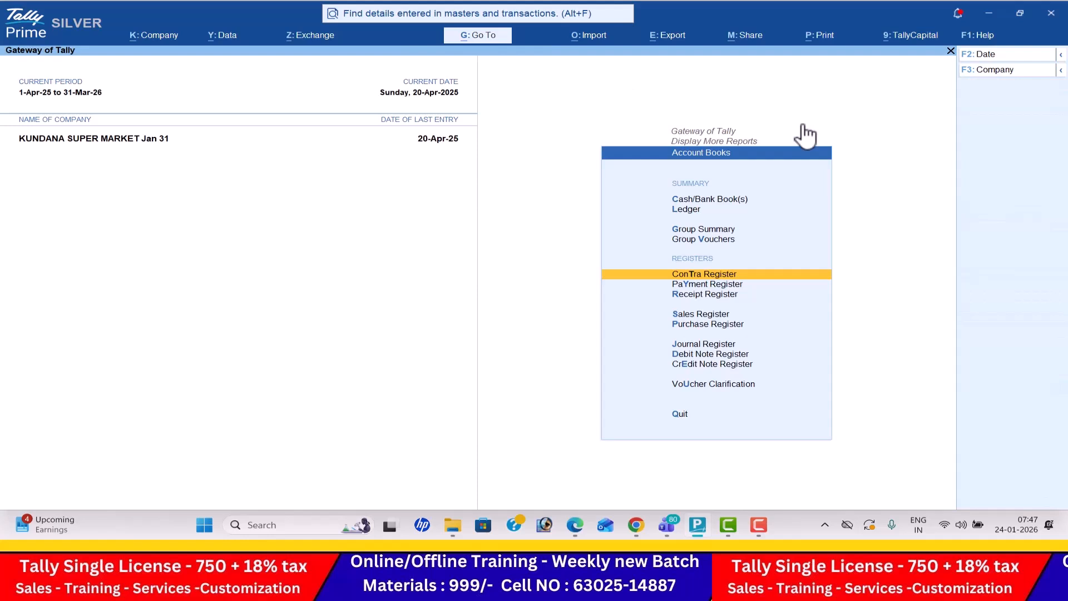
{"action": "key", "text": "Escape"}
{"action": "key", "text": "Down"}
{"action": "key", "text": "Return"}
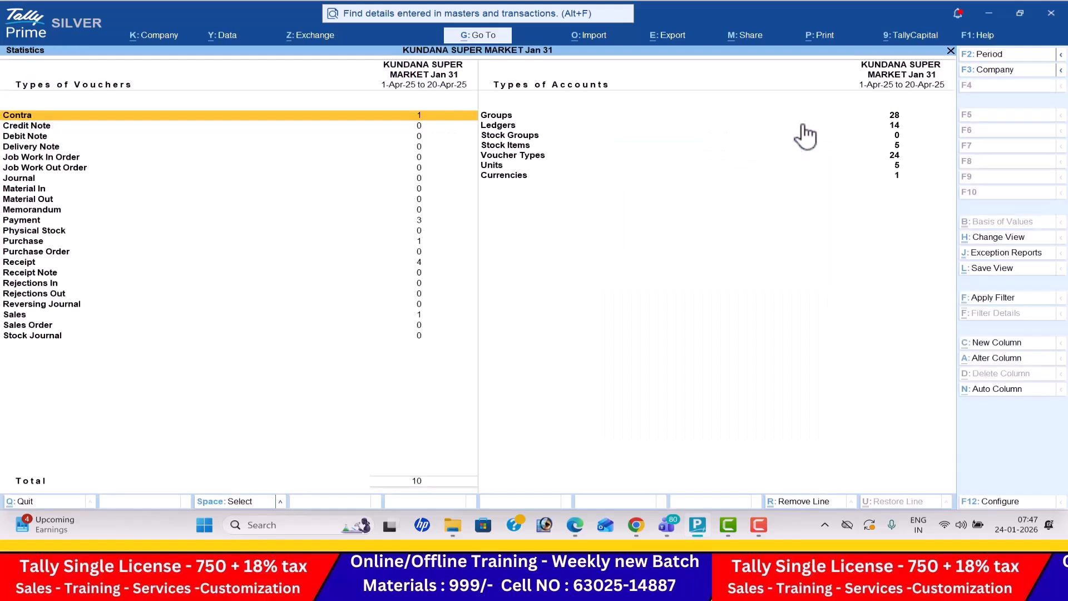
{"action": "key", "text": "Down"}
{"action": "key", "text": "Down"}
{"action": "key", "text": "Down"}
{"action": "key", "text": "Down"}
{"action": "key", "text": "Down"}
{"action": "key", "text": "Down"}
{"action": "key", "text": "Down"}
{"action": "key", "text": "Down"}
{"action": "key", "text": "Down"}
{"action": "key", "text": "Down"}
{"action": "key", "text": "Down"}
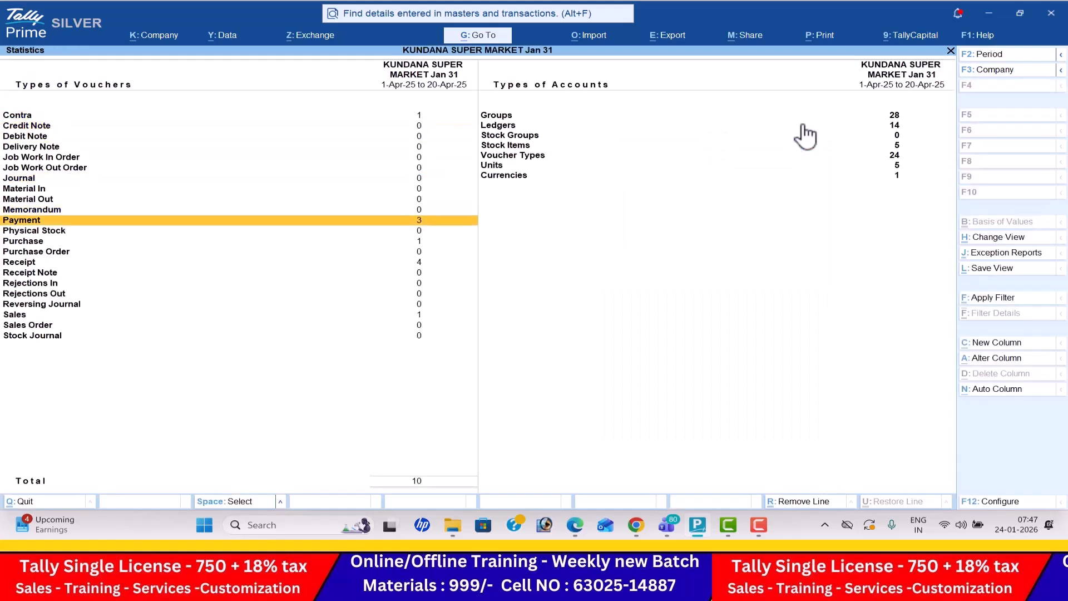
{"action": "key", "text": "Down"}
{"action": "key", "text": "Down"}
{"action": "key", "text": "Down"}
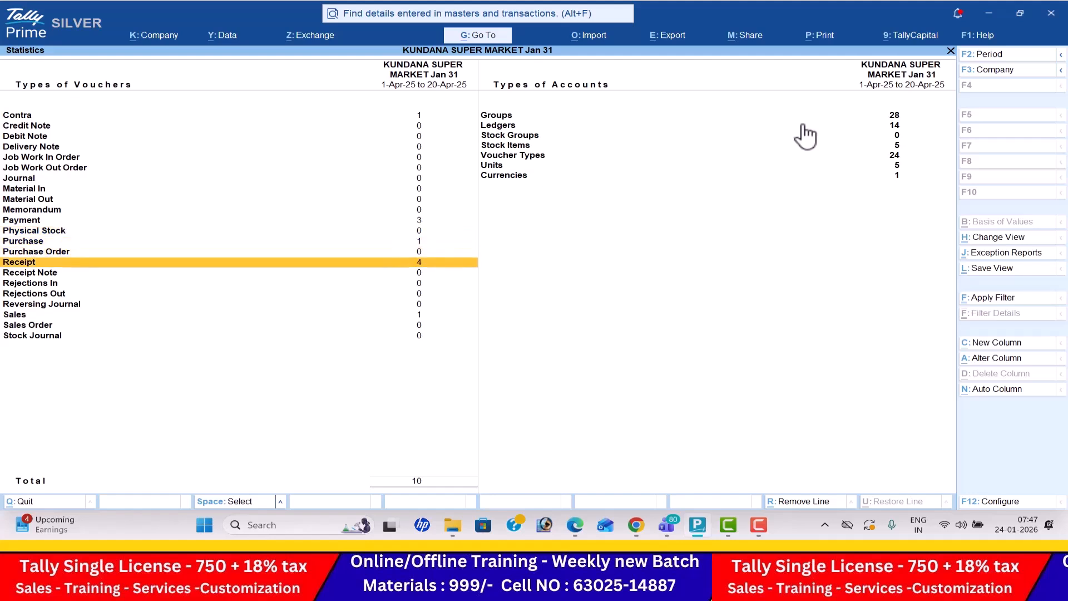
{"action": "key", "text": "Down"}
{"action": "key", "text": "Down"}
{"action": "key", "text": "Down"}
{"action": "key", "text": "Down"}
{"action": "key", "text": "Down"}
- Review the types of accounts in Statistics, from Groups and Ledgers down to Currencies, and close the report
{"action": "key", "text": "Right"}
{"action": "key", "text": "Up"}
{"action": "key", "text": "Up"}
{"action": "key", "text": "Up"}
{"action": "key", "text": "Up"}
{"action": "key", "text": "Up"}
{"action": "key", "text": "Up"}
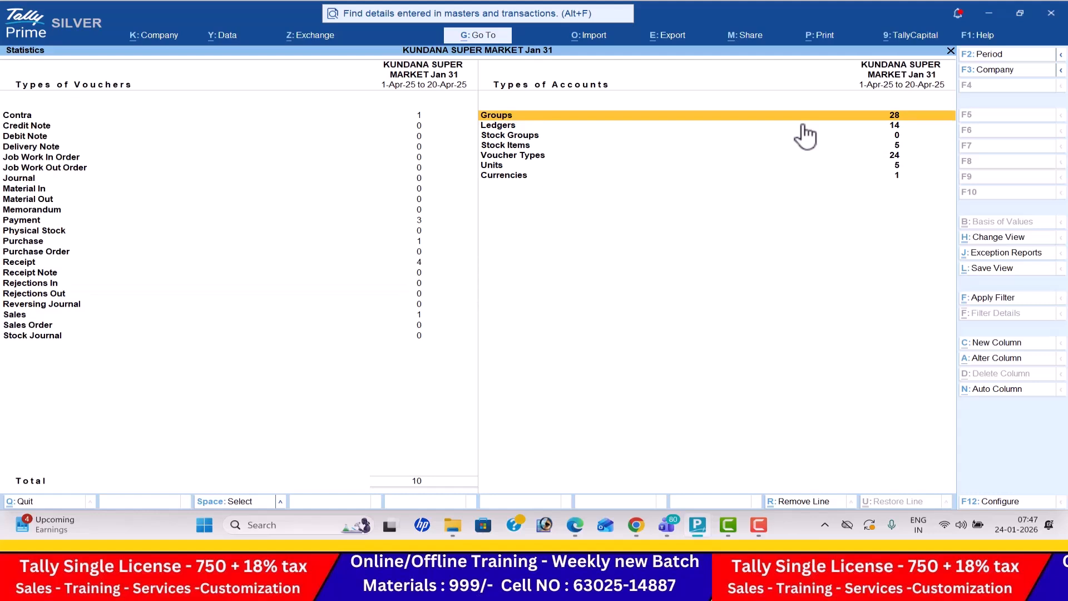
{"action": "key", "text": "Down"}
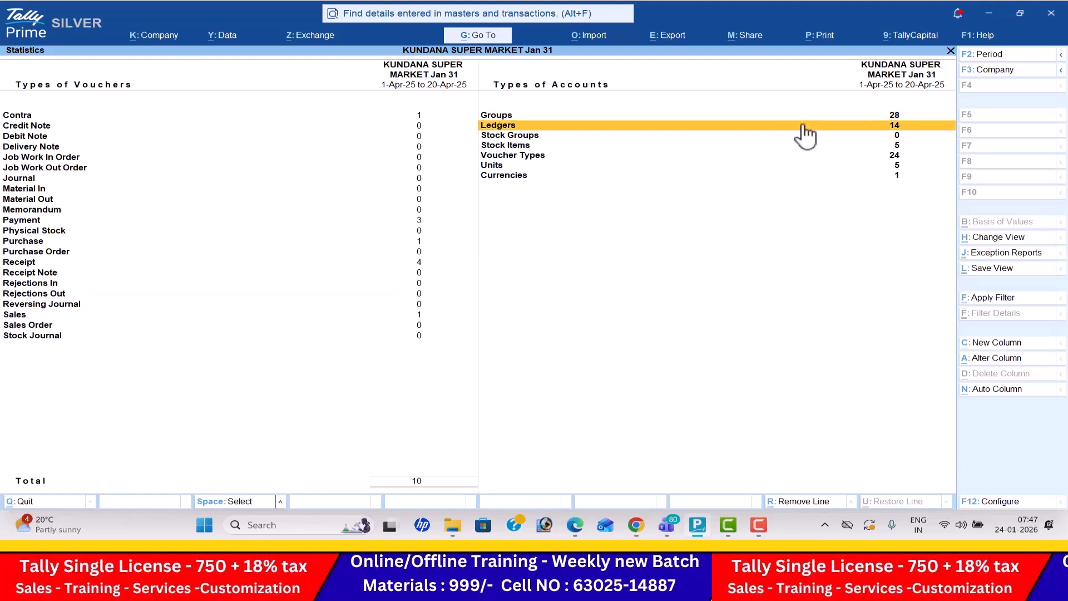
{"action": "key", "text": "Down"}
{"action": "key", "text": "Down"}
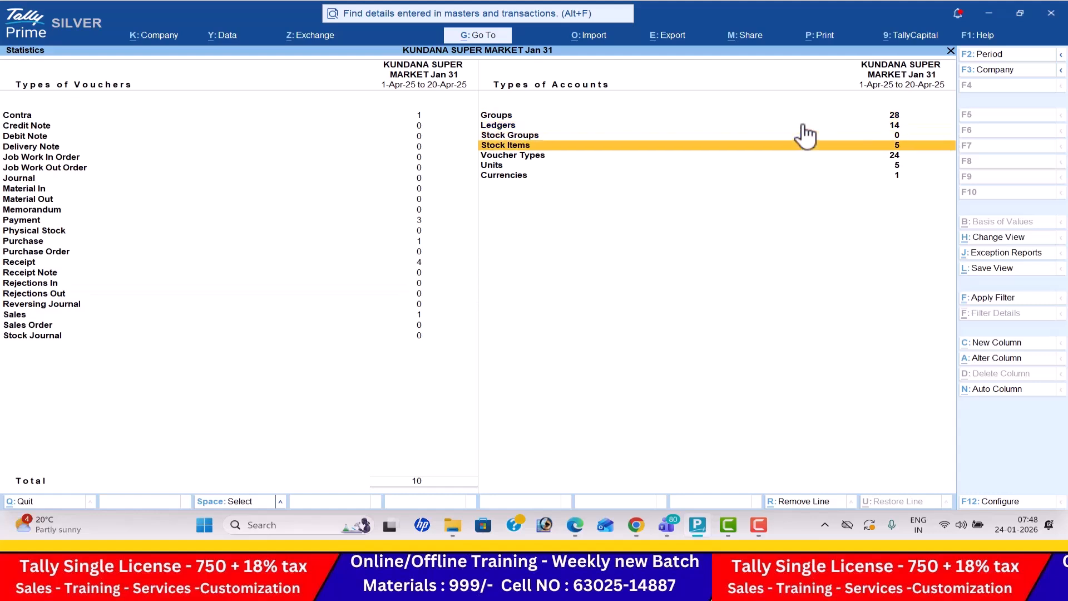
{"action": "key", "text": "Down"}
{"action": "key", "text": "Down"}
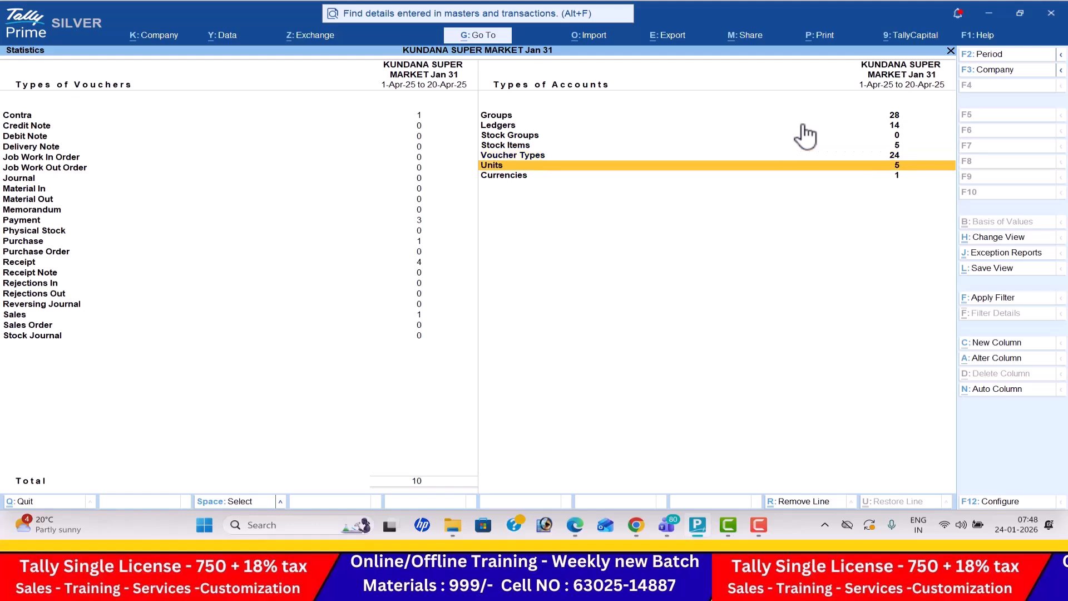
- Open the stock item monthly summary for Horlicks from the inventory books
{"action": "key", "text": "Down"}
{"action": "key", "text": "Escape"}
{"action": "key", "text": "Down"}
{"action": "key", "text": "Return"}
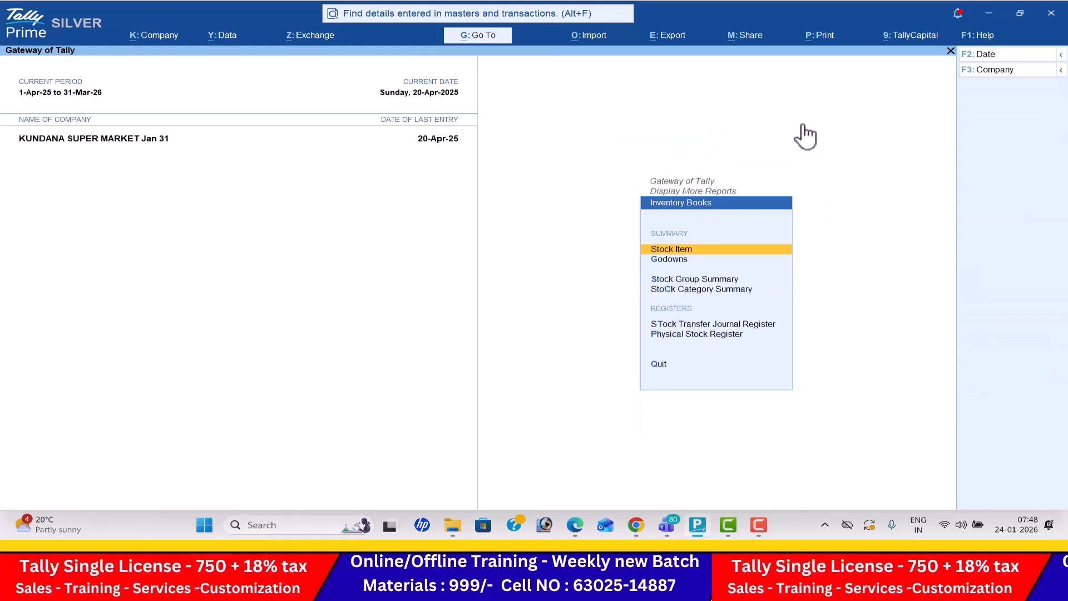
{"action": "key", "text": "Return"}
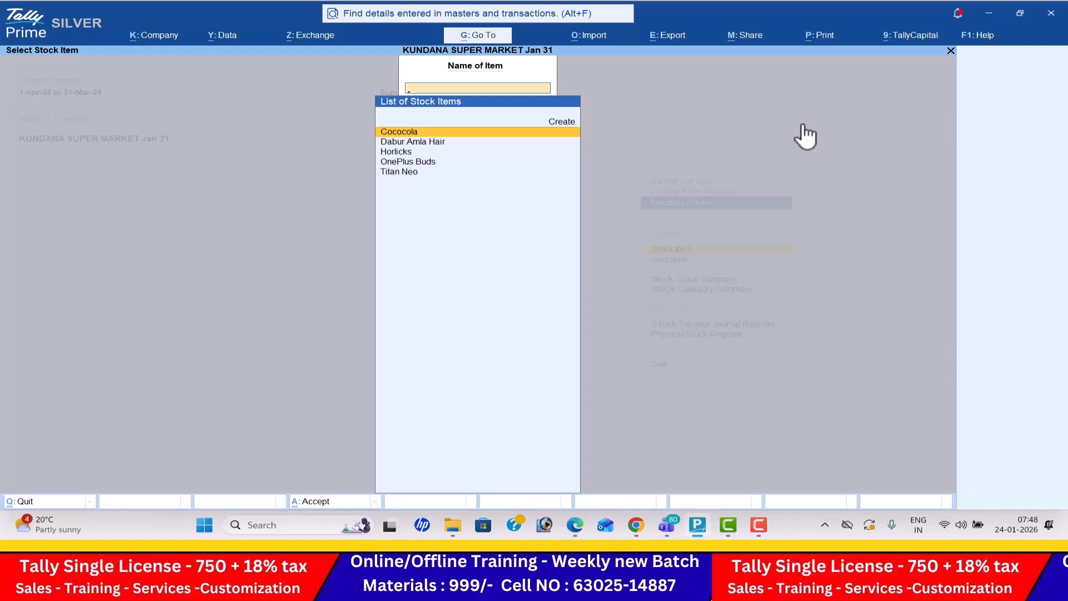
{"action": "key", "text": "Down"}
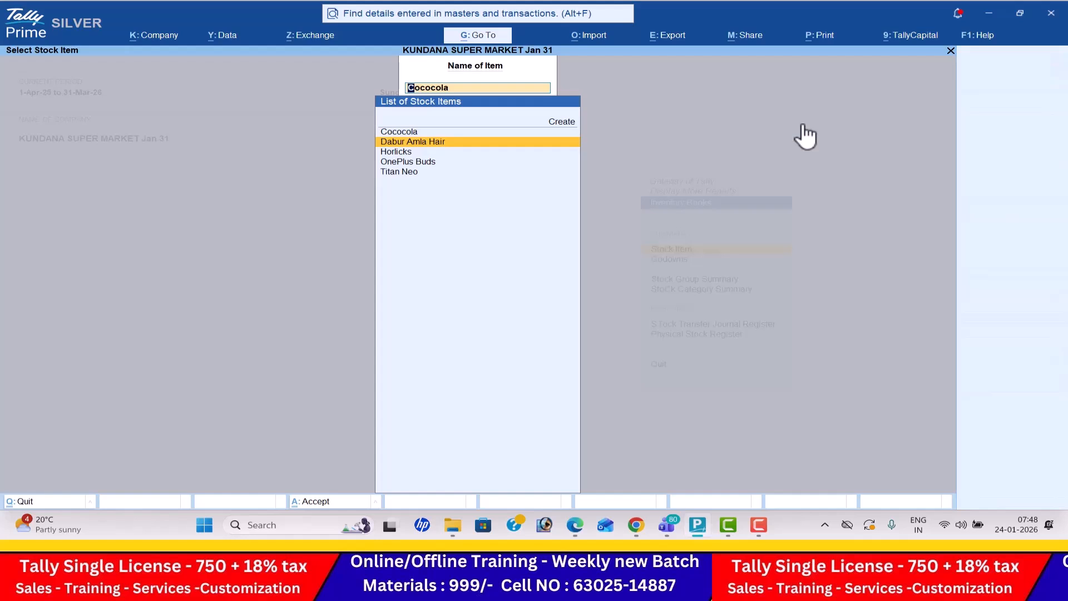
{"action": "key", "text": "Down"}
{"action": "key", "text": "Return"}
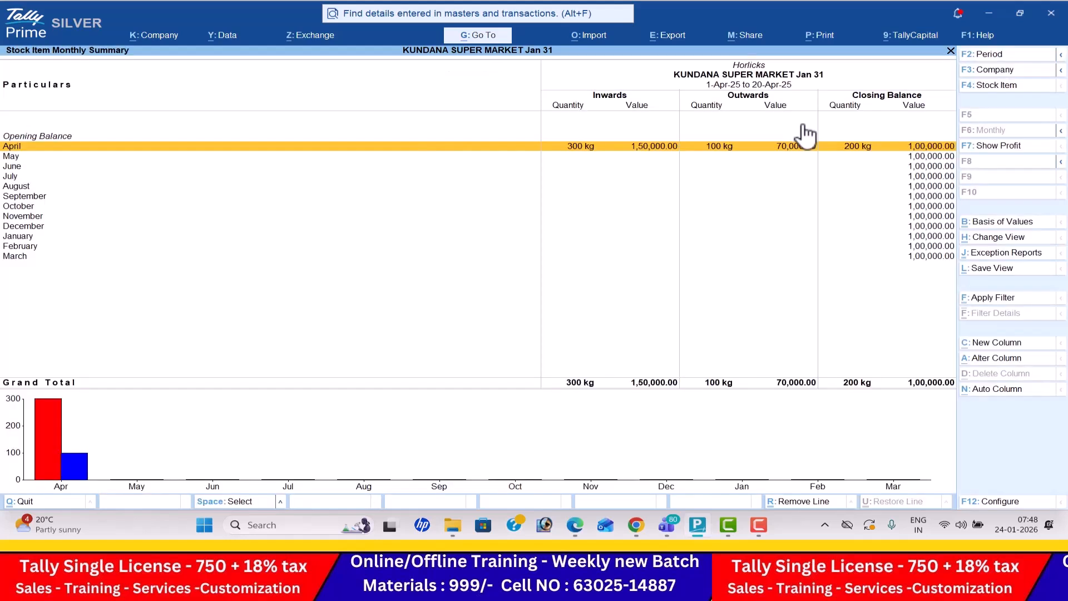
- Switch the monthly summary to OnePlus Buds and leave the inventory books
{"action": "key", "text": "F4"}
{"action": "key", "text": "Down"}
{"action": "key", "text": "Return"}
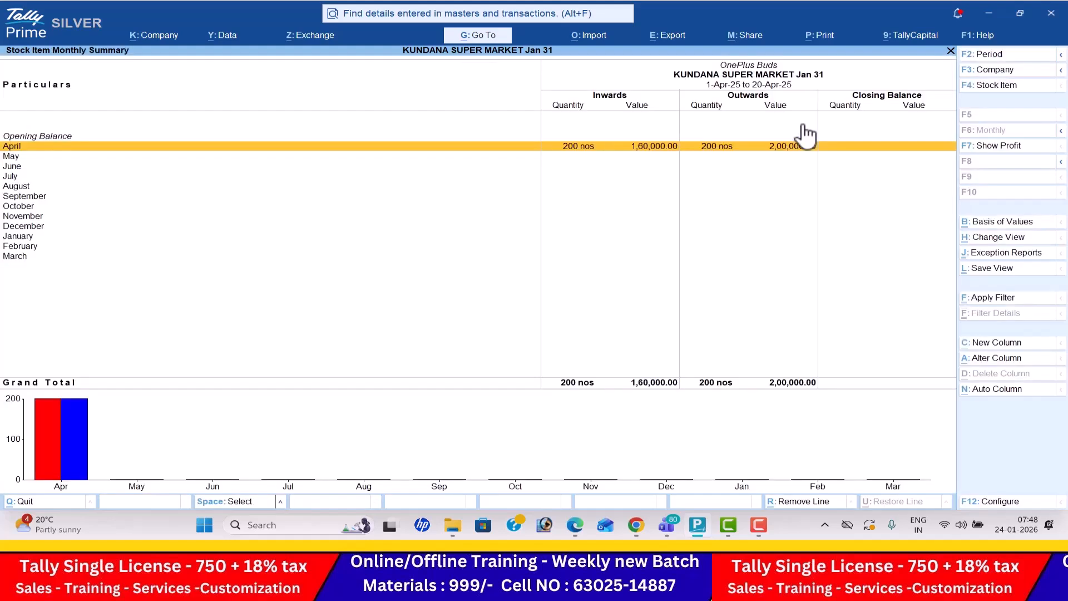
{"action": "key", "text": "F4"}
{"action": "key", "text": "Escape"}
{"action": "key", "text": "Escape"}
{"action": "key", "text": "Escape"}
- Open the Stock Query for Dabur Amla Hair from the statements of inventory
{"action": "key", "text": "Down"}
{"action": "key", "text": "Return"}
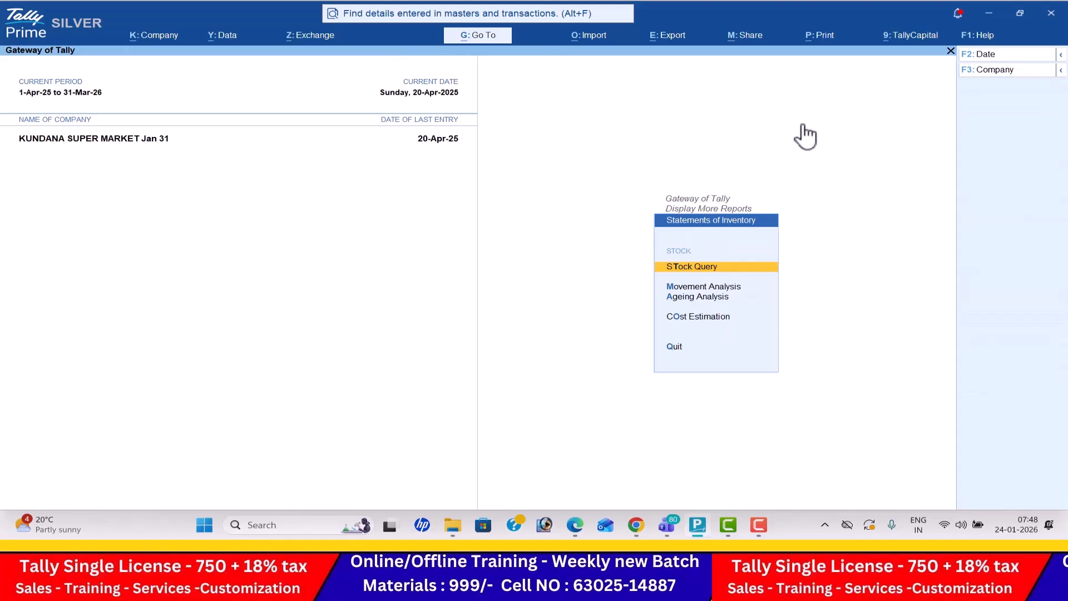
{"action": "key", "text": "Return"}
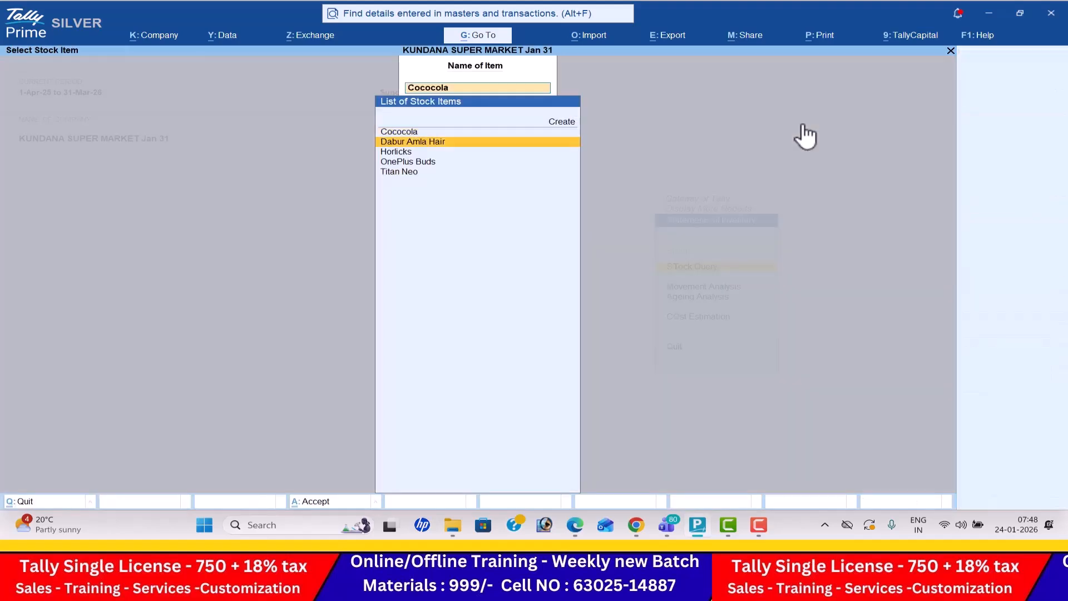
{"action": "key", "text": "Down"}
{"action": "key", "text": "Return"}
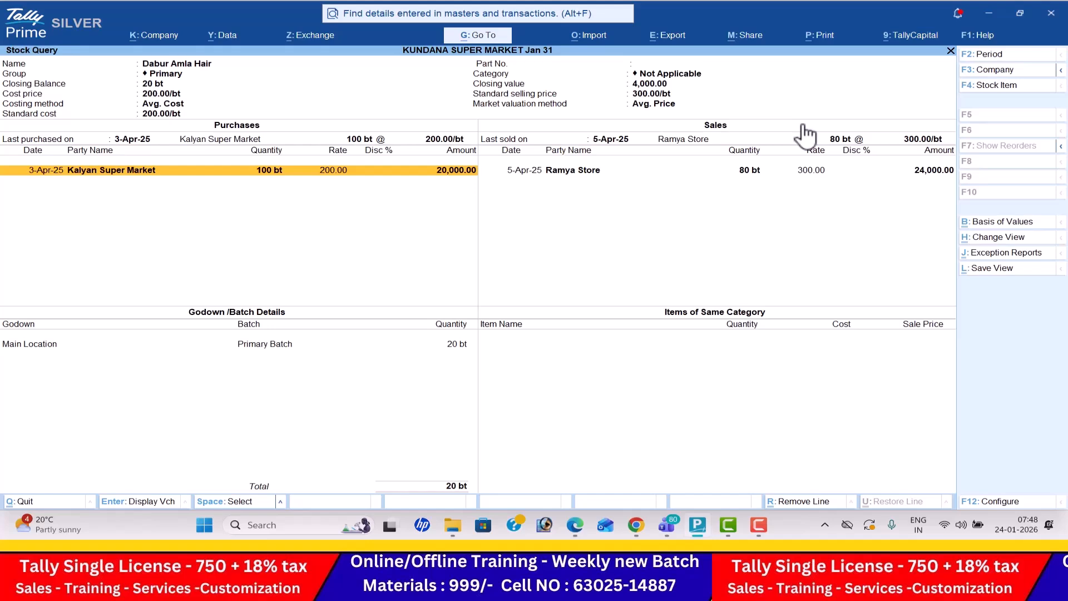
- View the Stock Query for Horlicks and leave the statements of inventory
{"action": "key", "text": "Escape"}
{"action": "key", "text": "Down"}
{"action": "key", "text": "Return"}
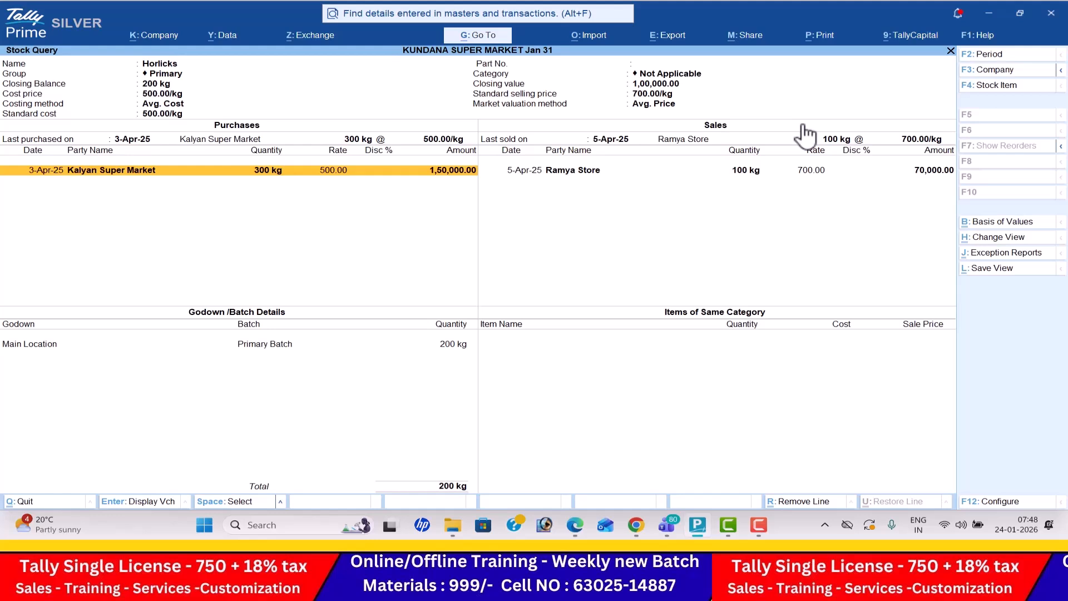
{"action": "key", "text": "Escape"}
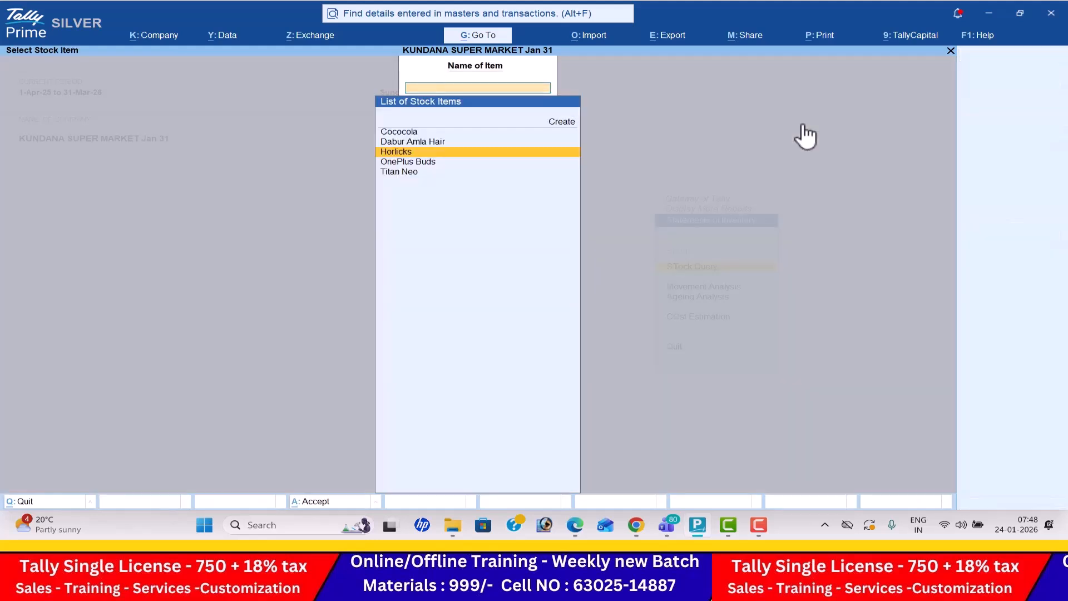
{"action": "key", "text": "Escape"}
{"action": "key", "text": "Escape"}
- Open the GSTR-1 report from the GST reports
{"action": "key", "text": "Down"}
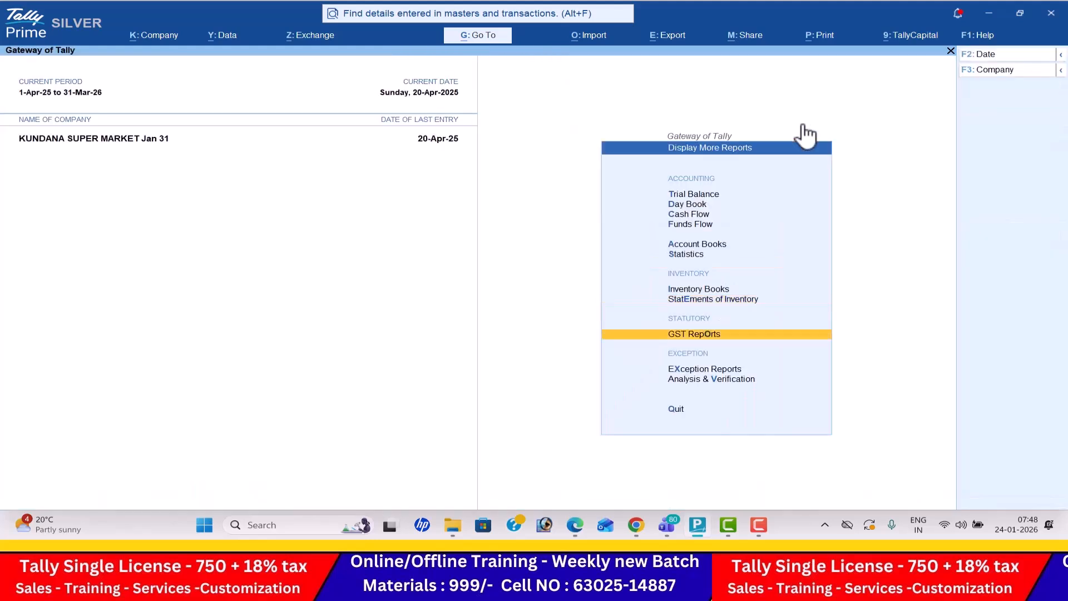
{"action": "key", "text": "Return"}
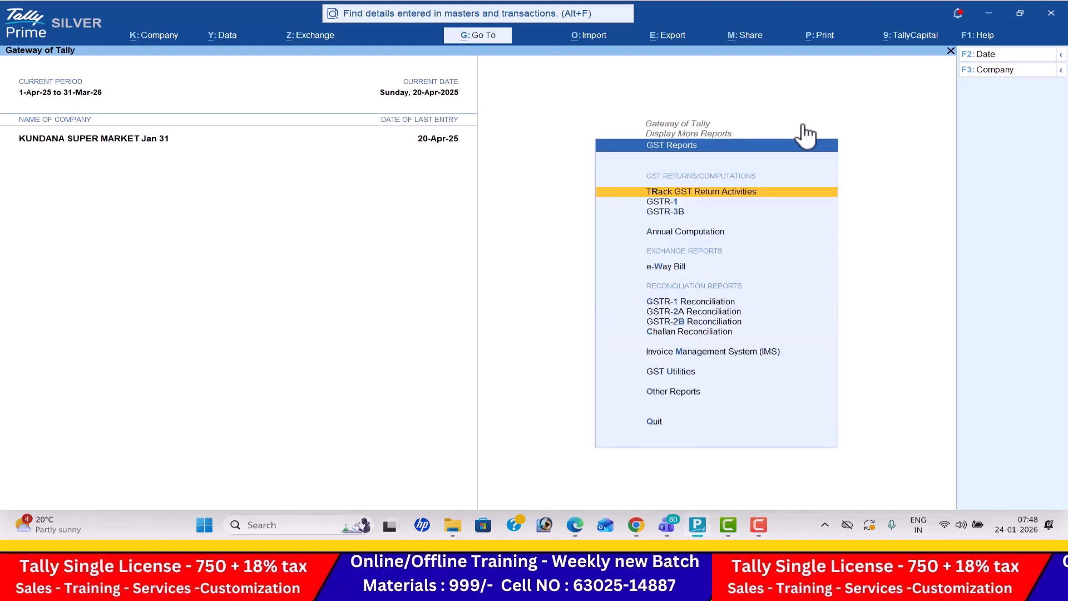
{"action": "key", "text": "Down"}
{"action": "key", "text": "Return"}
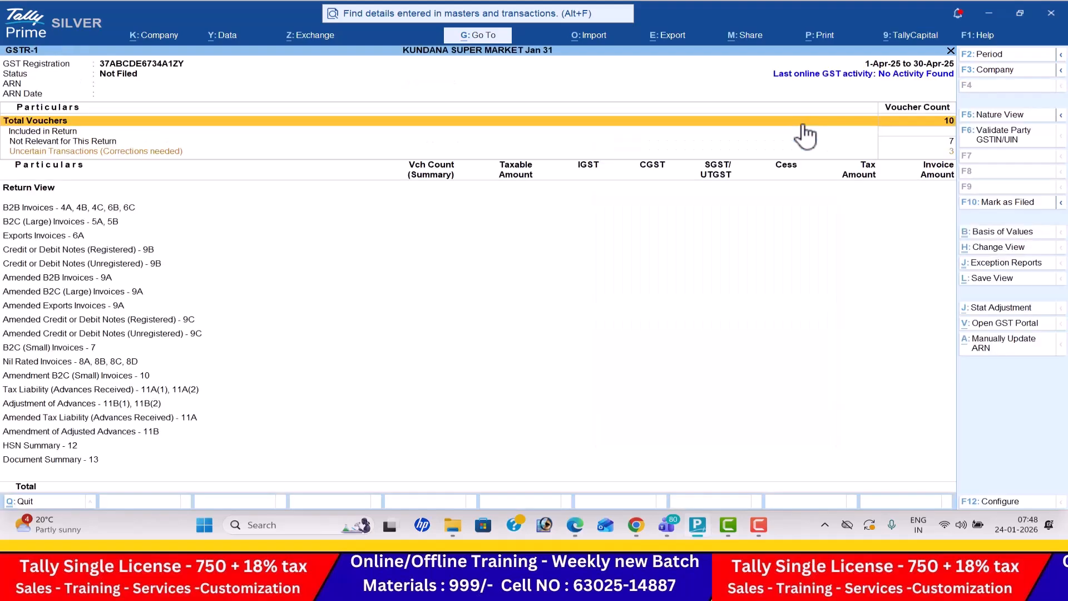
- Examine the GSTR-1 uncertain transactions with incomplete or mismatched information and return to the GSTR-1 summary
{"action": "key", "text": "Down"}
{"action": "key", "text": "Down"}
{"action": "key", "text": "Down"}
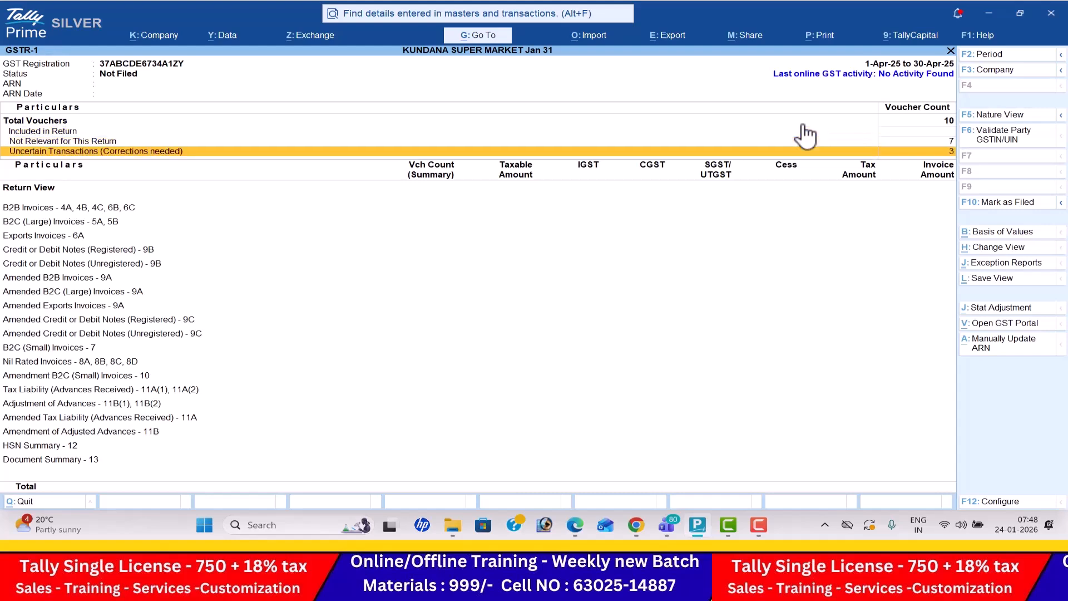
{"action": "key", "text": "Return"}
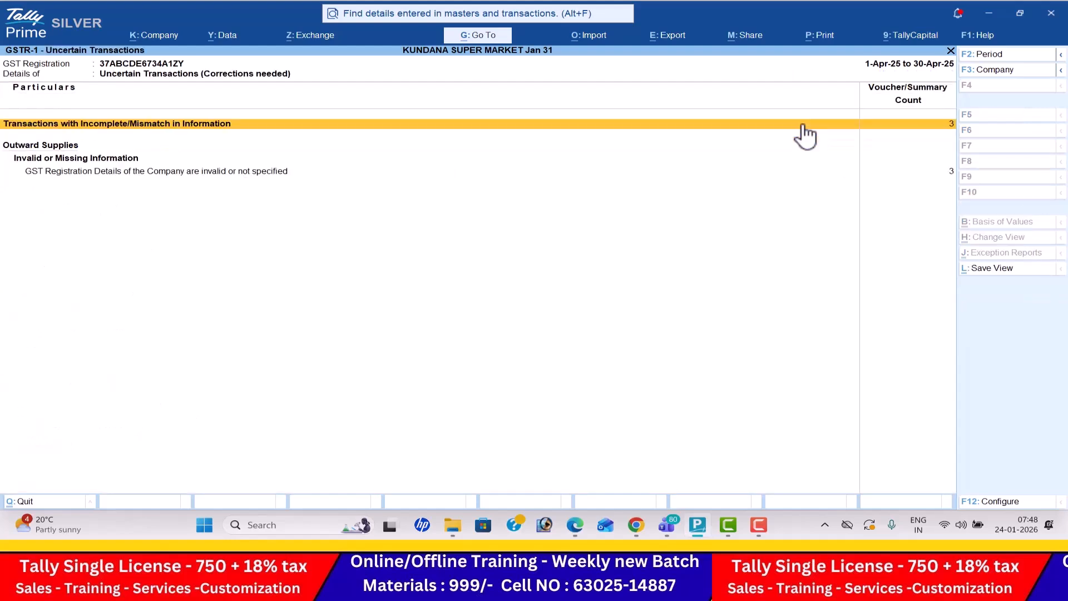
{"action": "key", "text": "Return"}
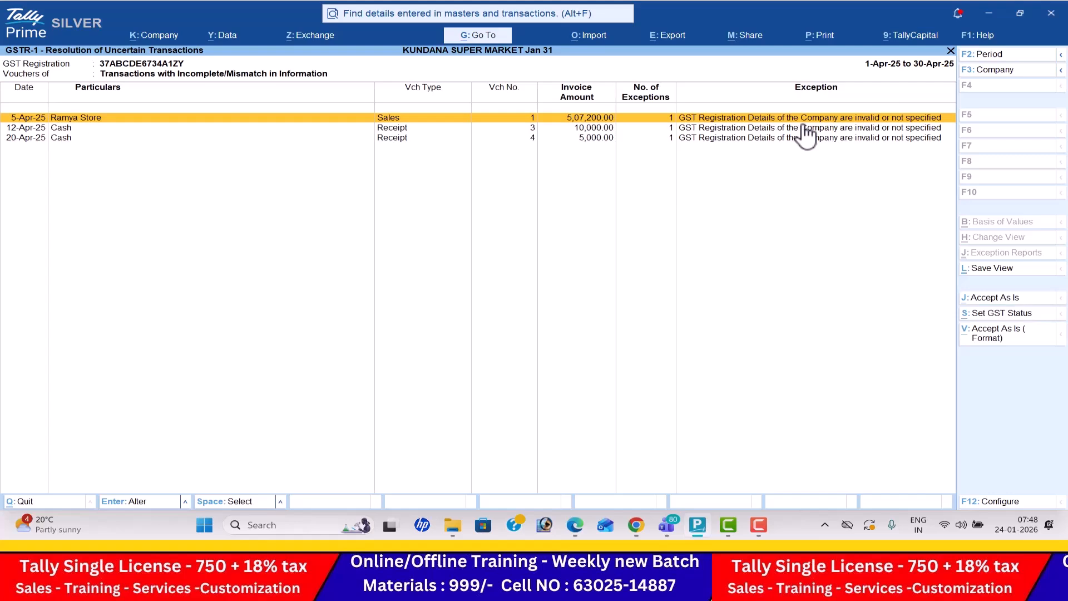
{"action": "key", "text": "Escape"}
{"action": "key", "text": "Escape"}
- Review the B2B and B2C (Large) invoice rows in GSTR-1 and close the report
{"action": "key", "text": "Down"}
{"action": "key", "text": "Down"}
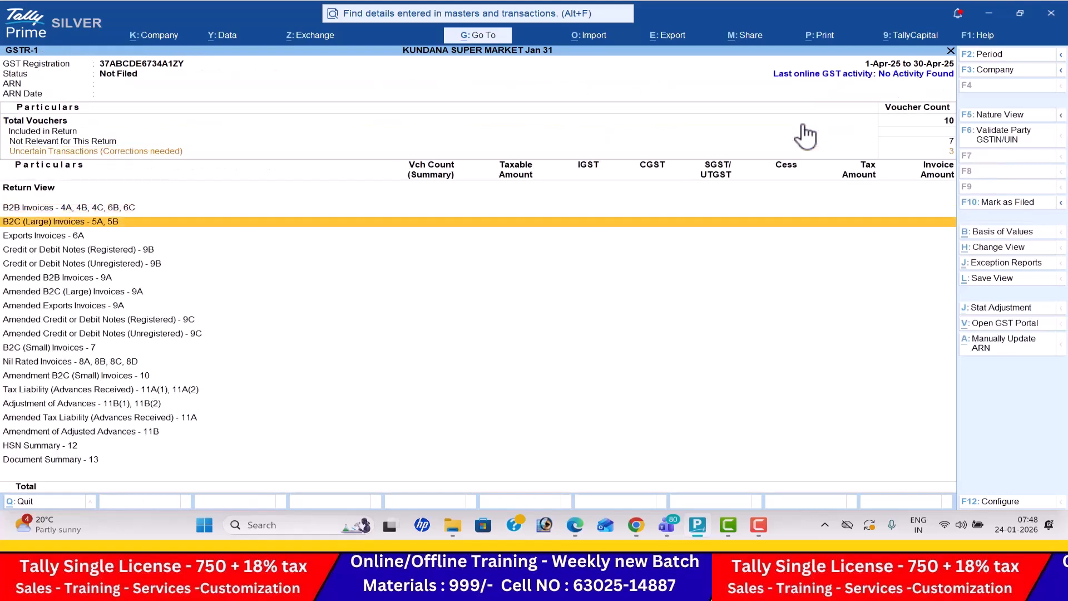
{"action": "key", "text": "Up"}
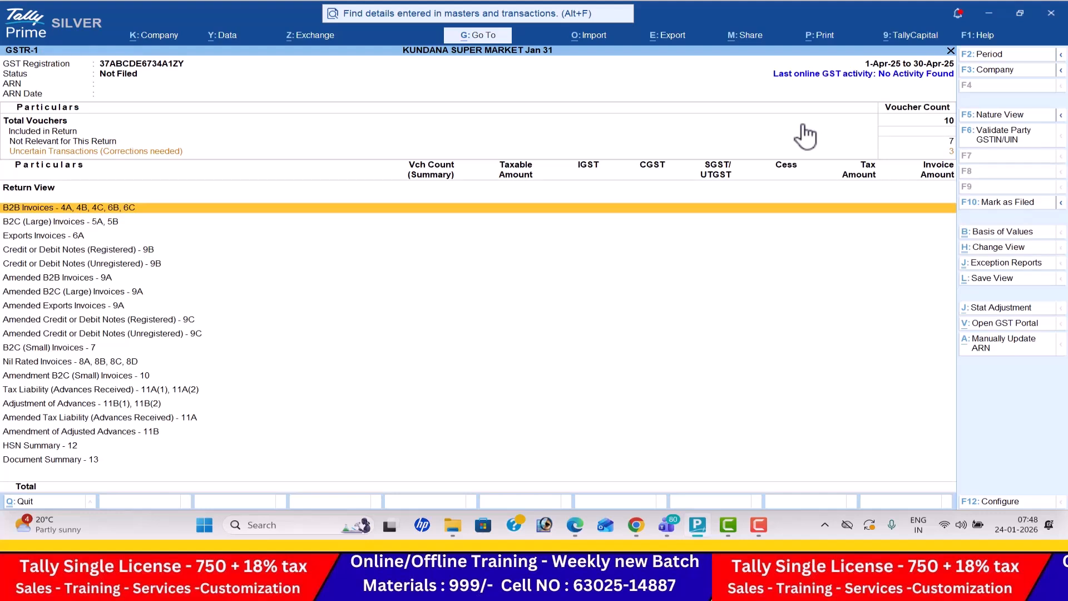
{"action": "key", "text": "Down"}
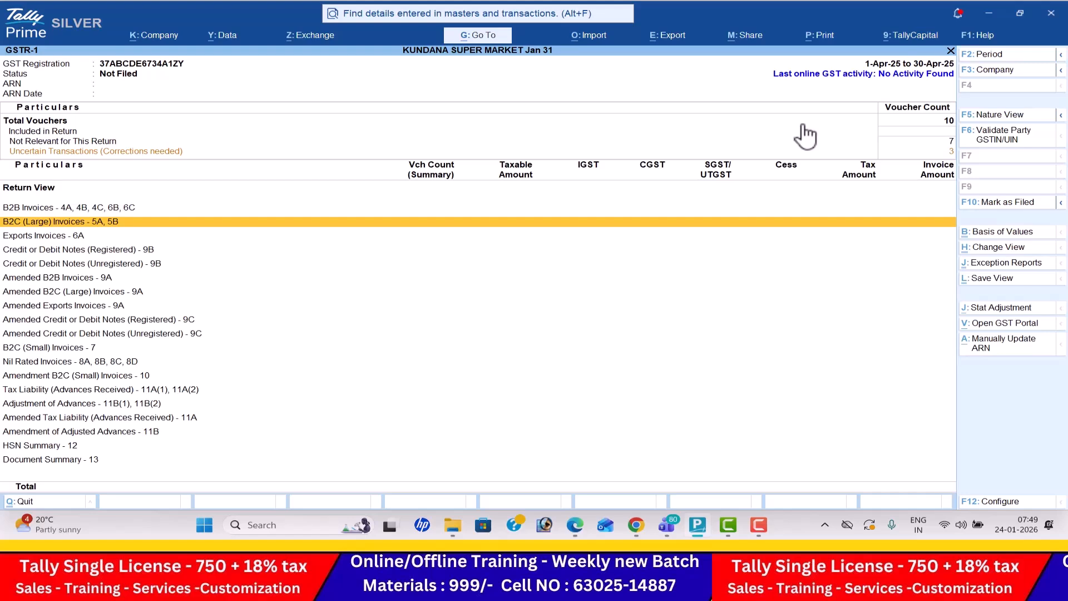
{"action": "key", "text": "Escape"}
- View the GSTR-3B report and leave the GST reports
{"action": "key", "text": "Down"}
{"action": "key", "text": "Return"}
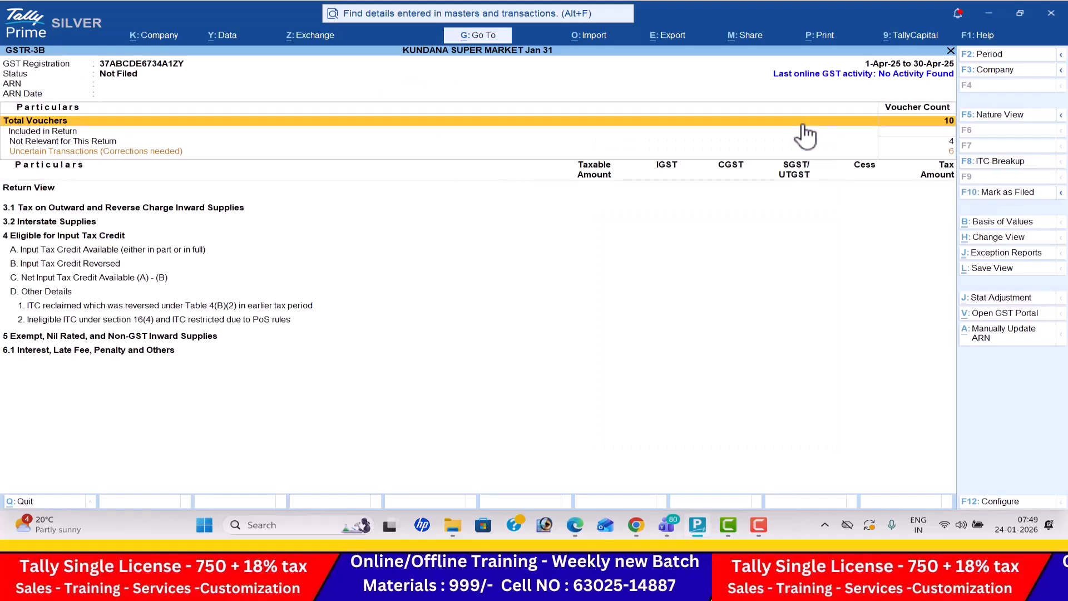
{"action": "key", "text": "Escape"}
{"action": "key", "text": "Escape"}
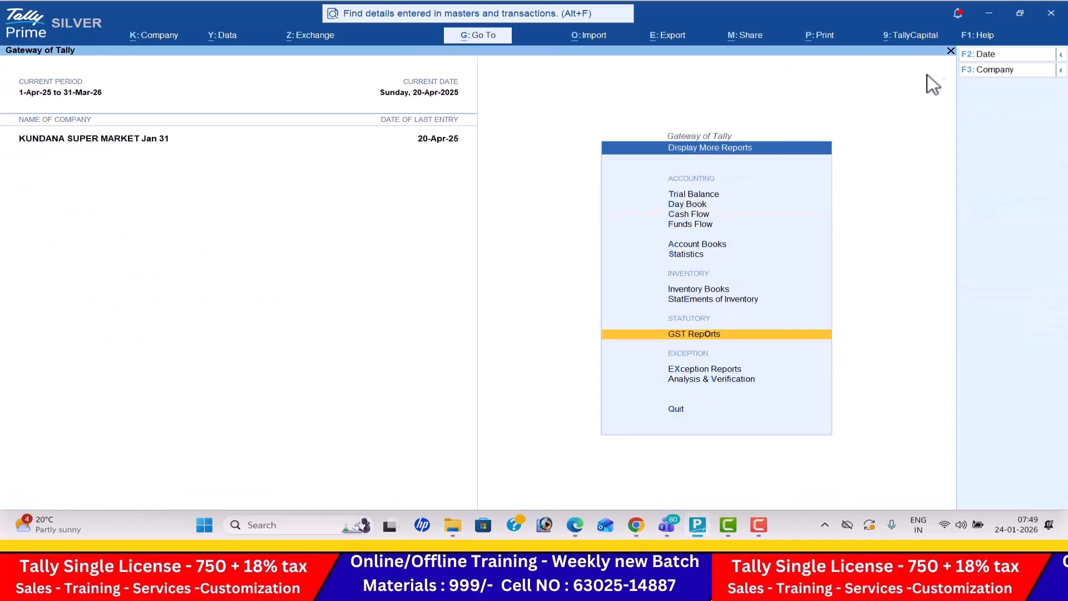
- Select and load the company LOKESH INFOTECH (25-26)
{"action": "left_click", "coordinate": [991, 71]}
{"action": "key", "text": "Up"}
{"action": "key", "text": "Up"}
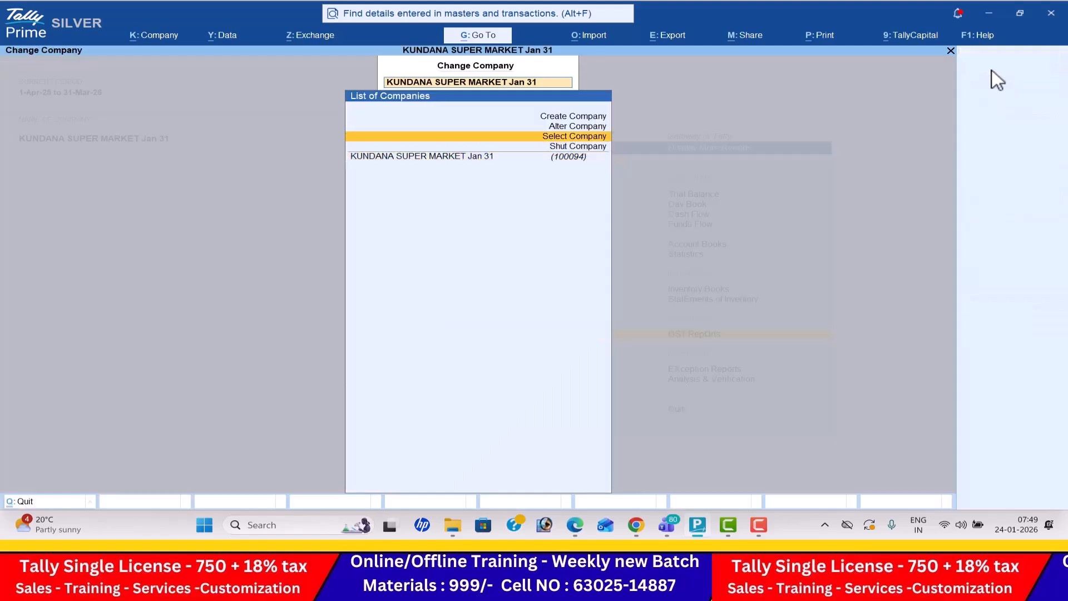
{"action": "key", "text": "Return"}
{"action": "type", "text": "lo"}
{"action": "key", "text": "Down"}
{"action": "key", "text": "Down"}
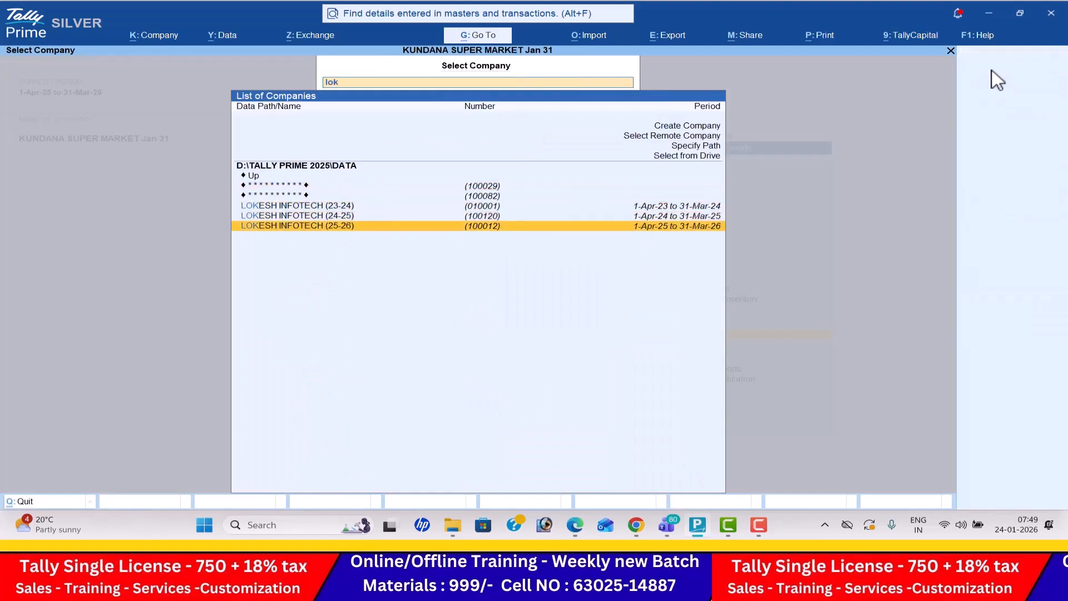
{"action": "key", "text": "Return"}
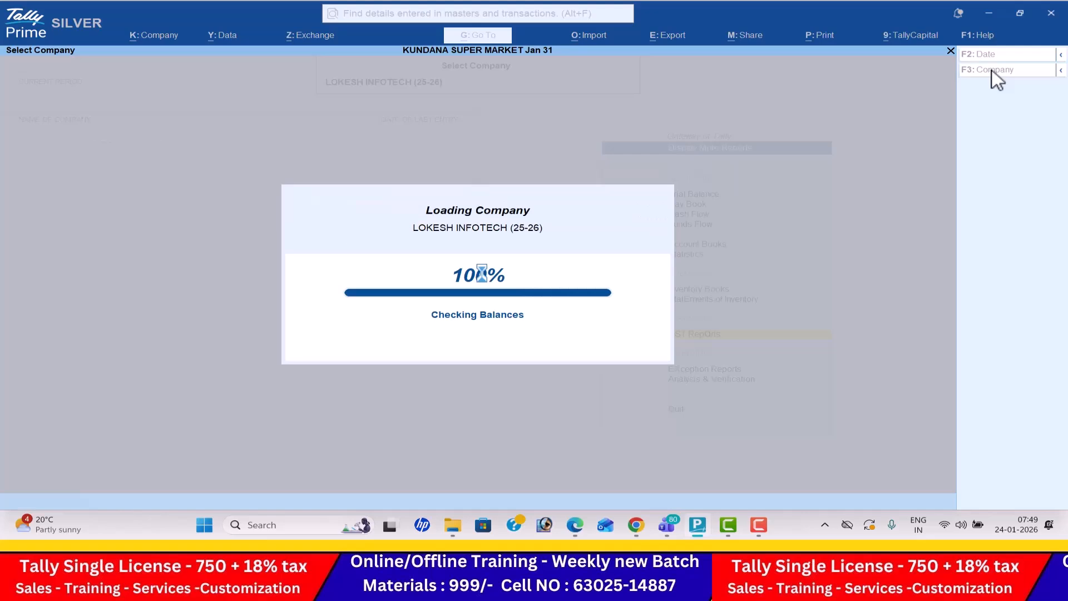
- Open the GSTR-1 report for LOKESH INFOTECH (25-26)
{"action": "key", "text": "Return"}
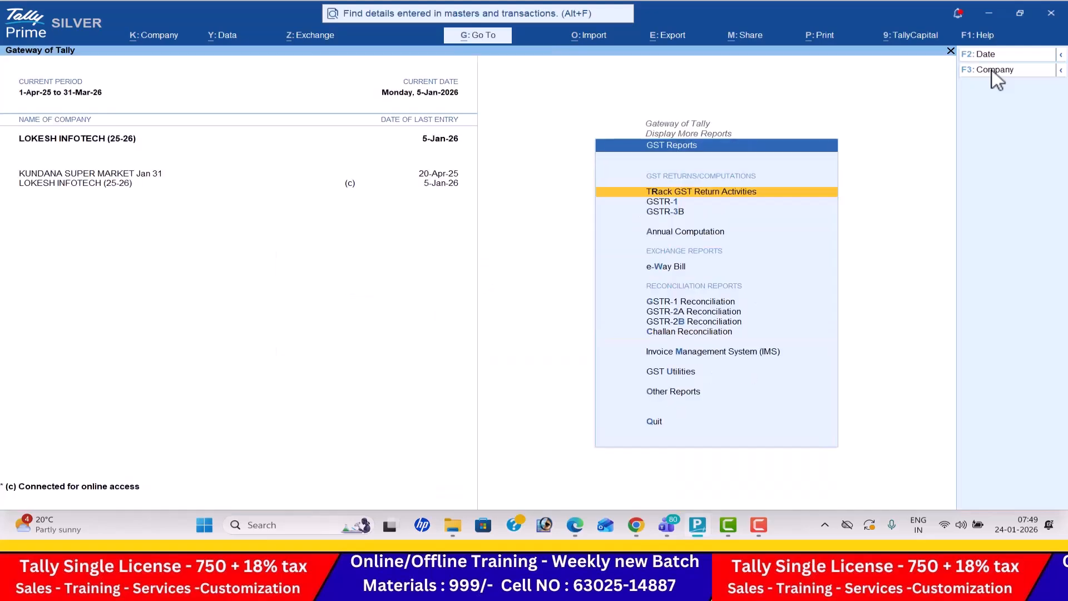
{"action": "key", "text": "Down"}
{"action": "key", "text": "Return"}
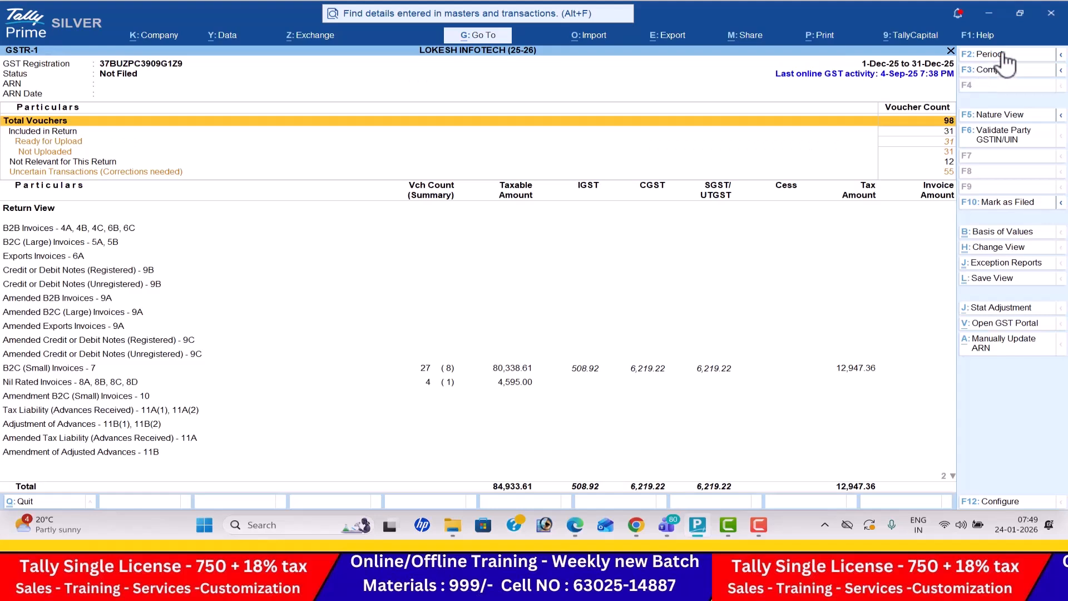
- Change the GSTR-1 period to 1-11-2025 through 30-11-2025
{"action": "left_click", "coordinate": [1002, 56]}
{"action": "type", "text": "1-11"}
{"action": "key", "text": "Return"}
{"action": "type", "text": "30-11"}
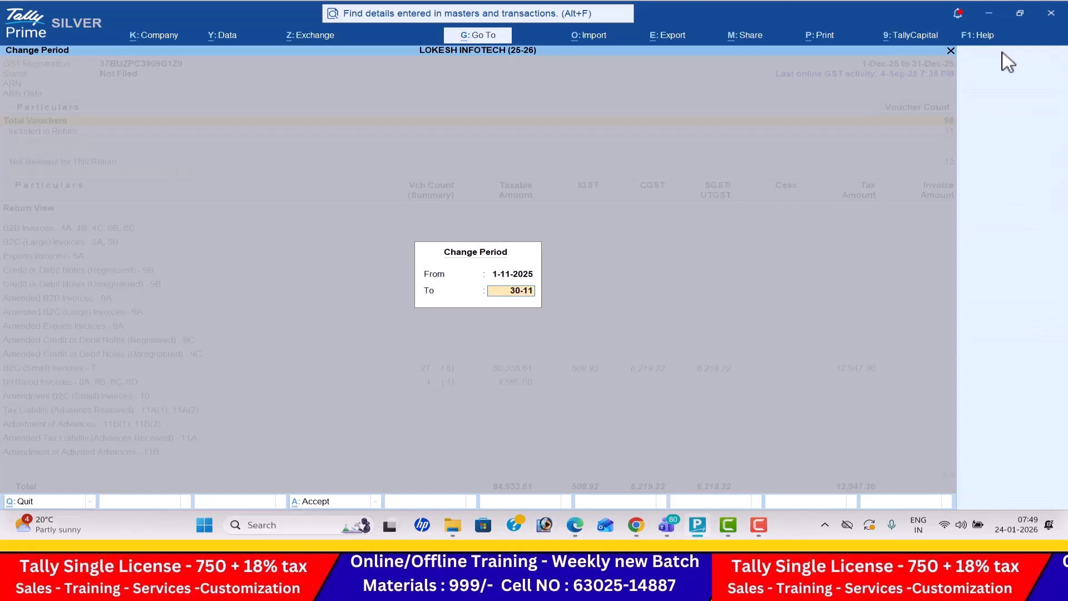
{"action": "key", "text": "Return"}
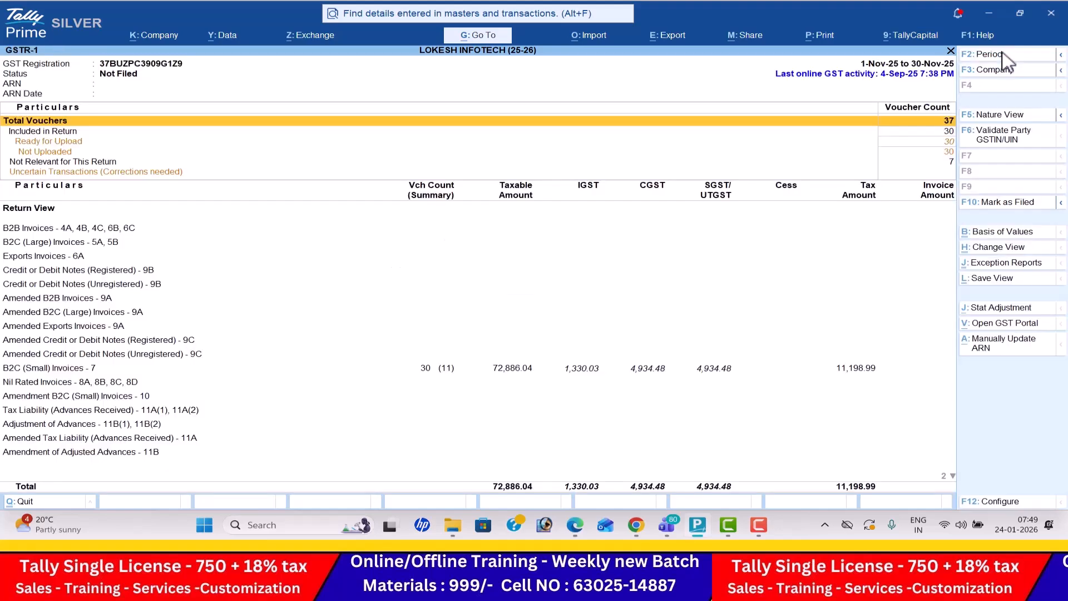
- Change the GSTR-1 period to 1-12-2025 through 31-12-2025
{"action": "left_click", "coordinate": [1003, 53]}
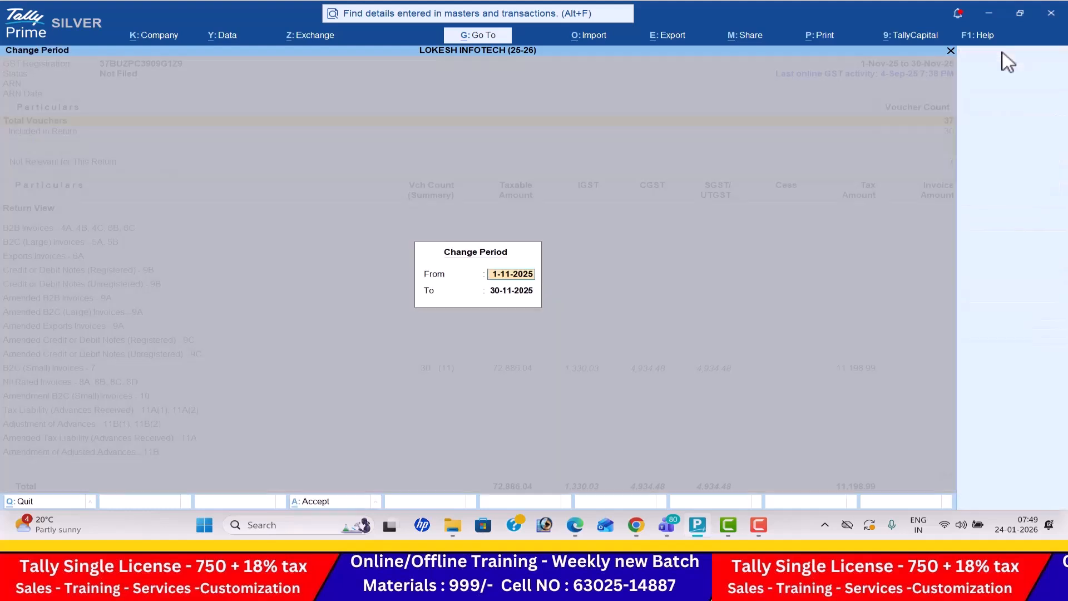
{"action": "type", "text": "1-12"}
{"action": "key", "text": "Return"}
{"action": "type", "text": "31-12"}
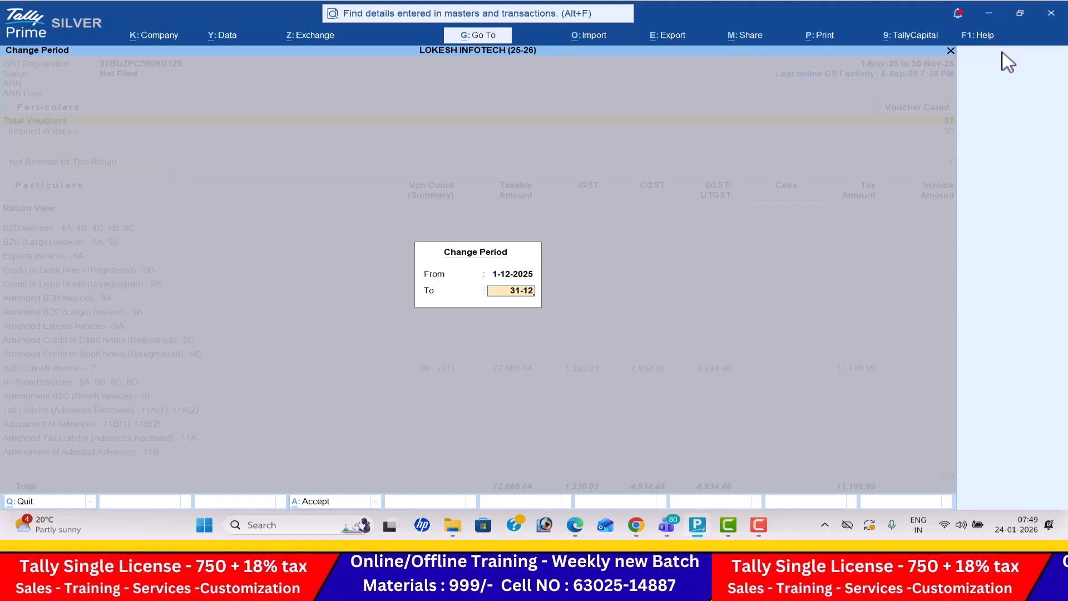
{"action": "key", "text": "Return"}
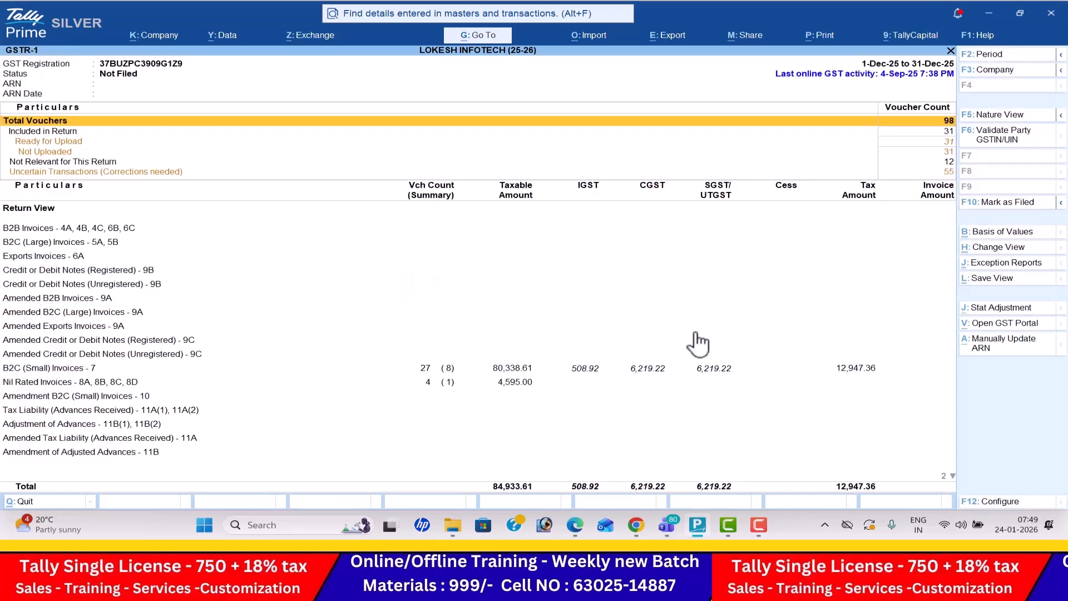
- Examine the December GSTR-1 return sections, from B2B Invoices and B2C (Small) Invoices through Document Summary
{"action": "key", "text": "Down"}
{"action": "key", "text": "Down"}
{"action": "key", "text": "Down"}
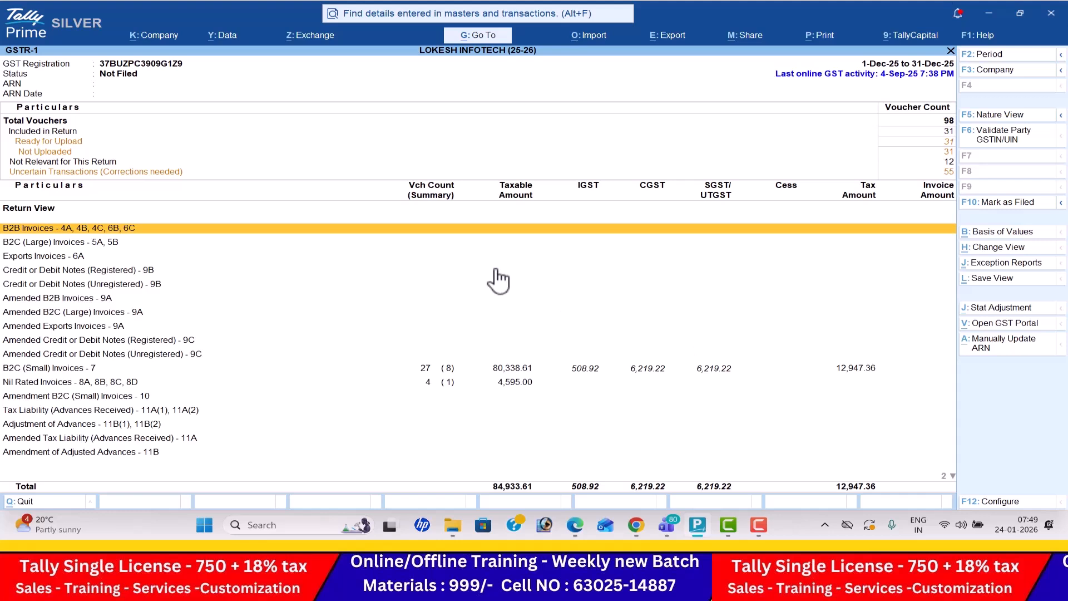
{"action": "key", "text": "Down"}
{"action": "key", "text": "Down"}
{"action": "key", "text": "Down"}
{"action": "key", "text": "Down"}
{"action": "key", "text": "Down"}
{"action": "key", "text": "Down"}
{"action": "key", "text": "Down"}
{"action": "key", "text": "Down"}
{"action": "key", "text": "Down"}
{"action": "key", "text": "Down"}
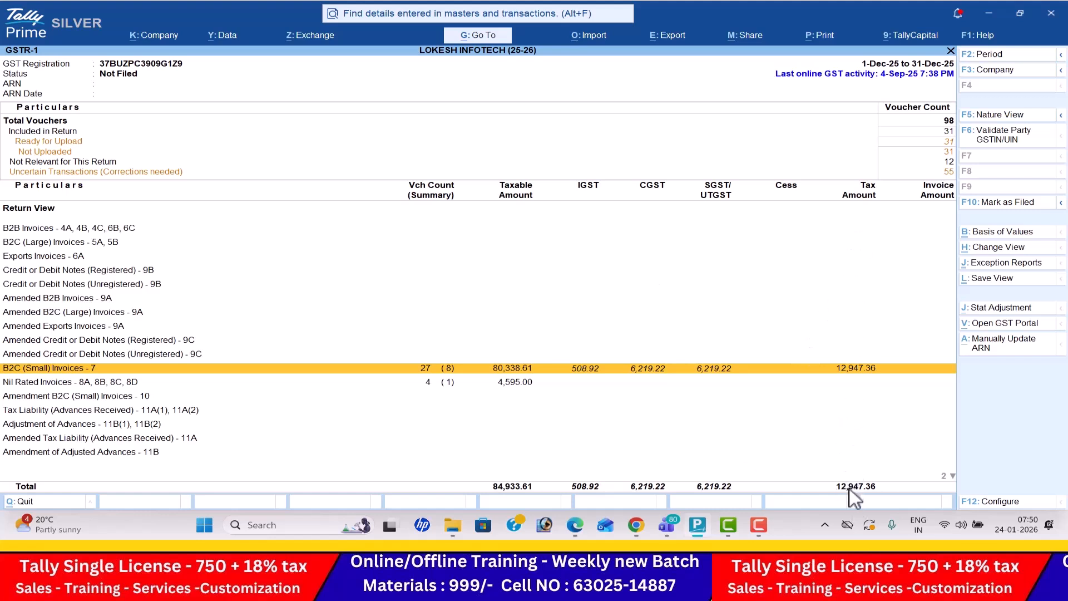
{"action": "key", "text": "Down"}
{"action": "key", "text": "Down"}
{"action": "key", "text": "Down"}
{"action": "key", "text": "Down"}
{"action": "key", "text": "Down"}
{"action": "key", "text": "Down"}
{"action": "key", "text": "Down"}
{"action": "key", "text": "Down"}
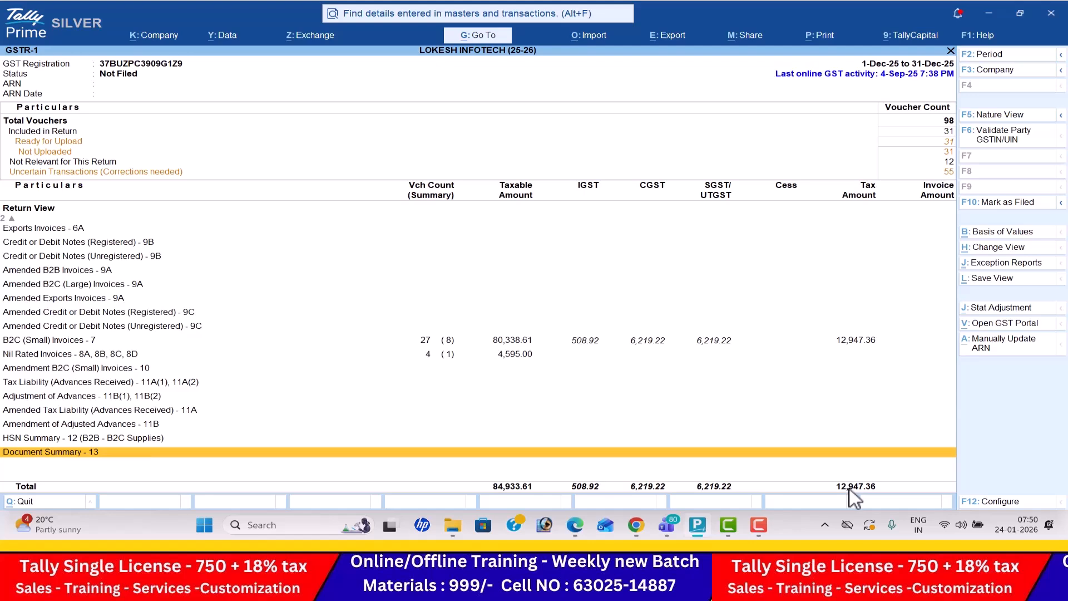
- View the HSN Summary - 12 (B2B - B2C Supplies) details and return to the GSTR-1 report
{"action": "key", "text": "Up"}
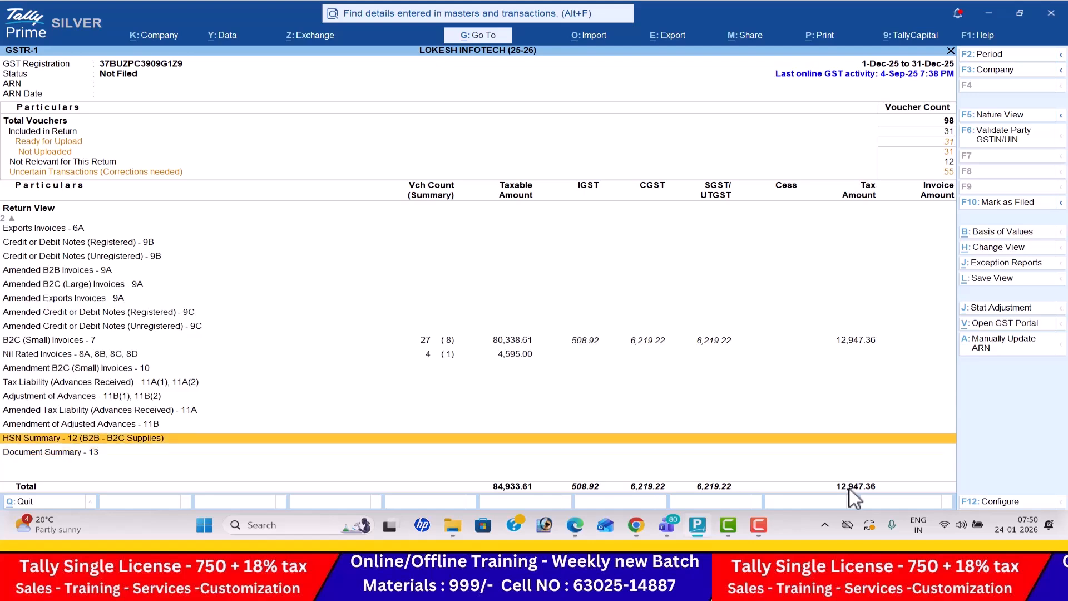
{"action": "key", "text": "Return"}
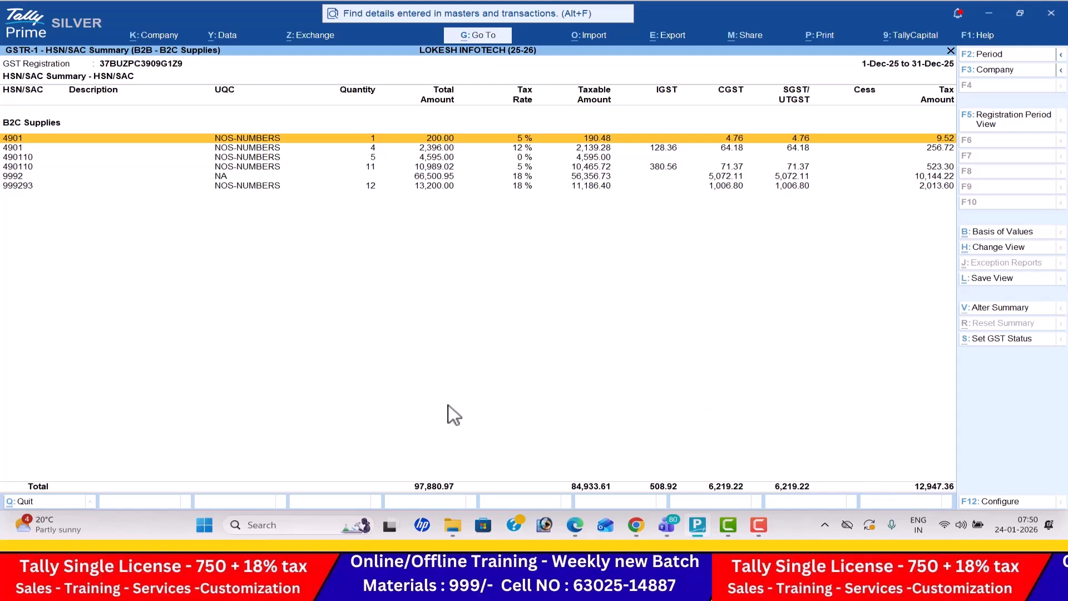
{"action": "key", "text": "Escape"}
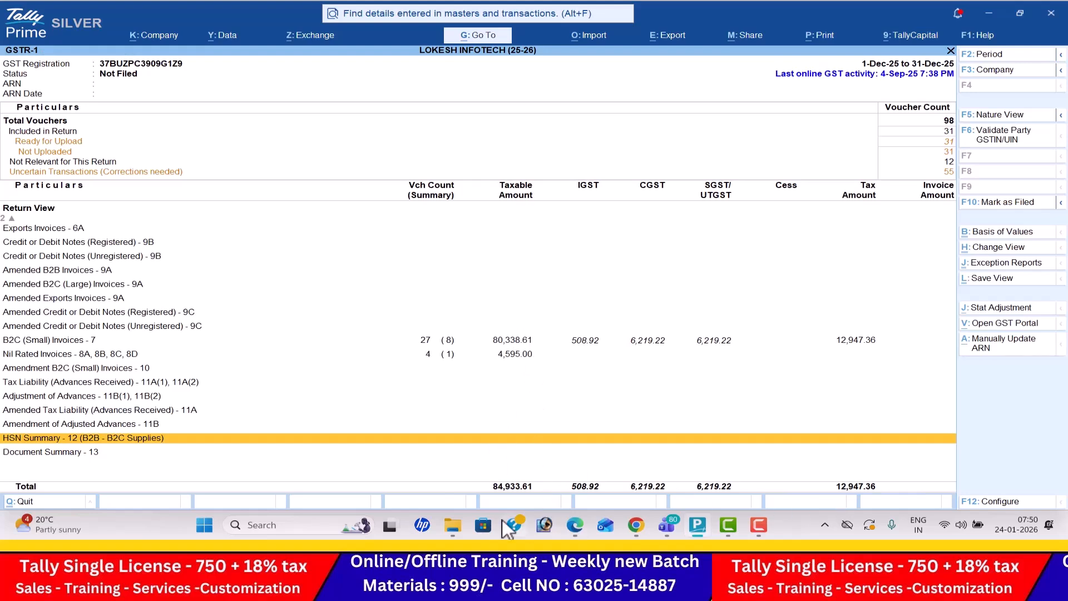
{"action": "key", "text": "Return"}
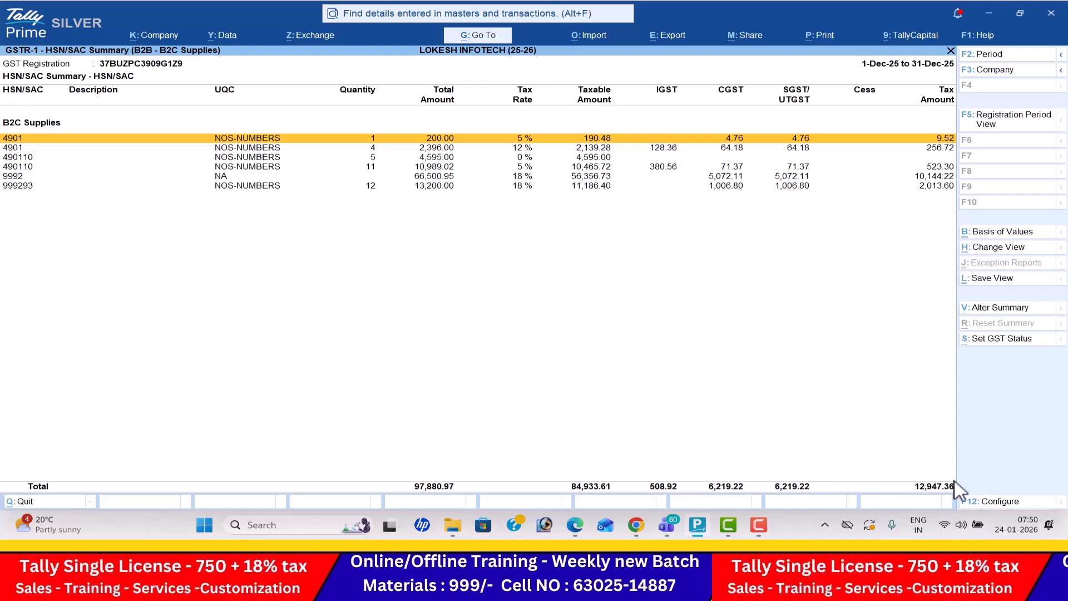
{"action": "key", "text": "Escape"}
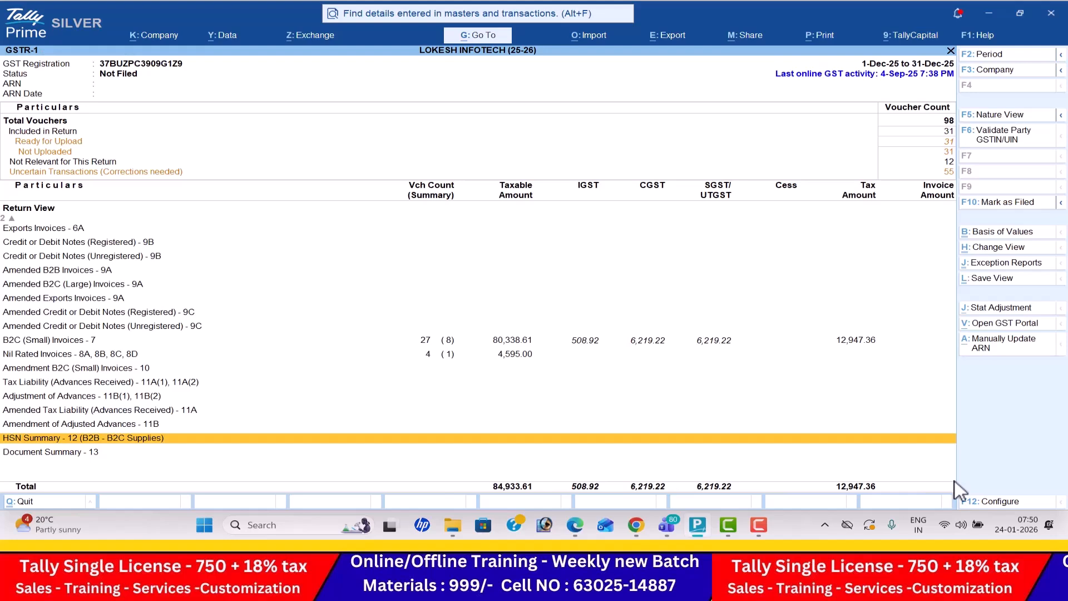
- Open the GSTR-3B report and display it in detailed Nature View
{"action": "key", "text": "Escape"}
{"action": "key", "text": "Down"}
{"action": "key", "text": "Return"}
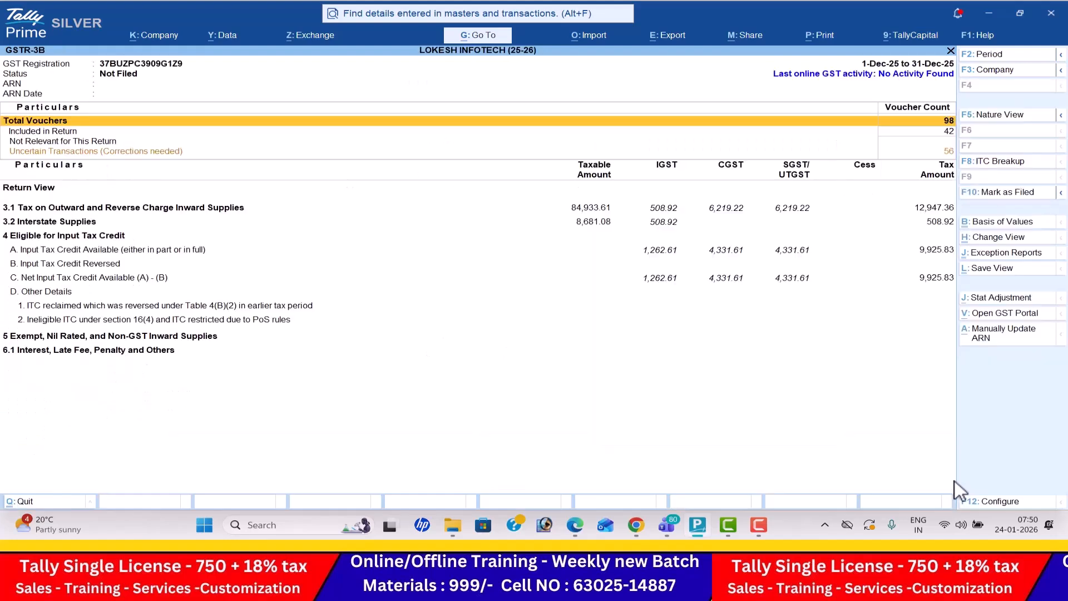
{"action": "key", "text": "Down"}
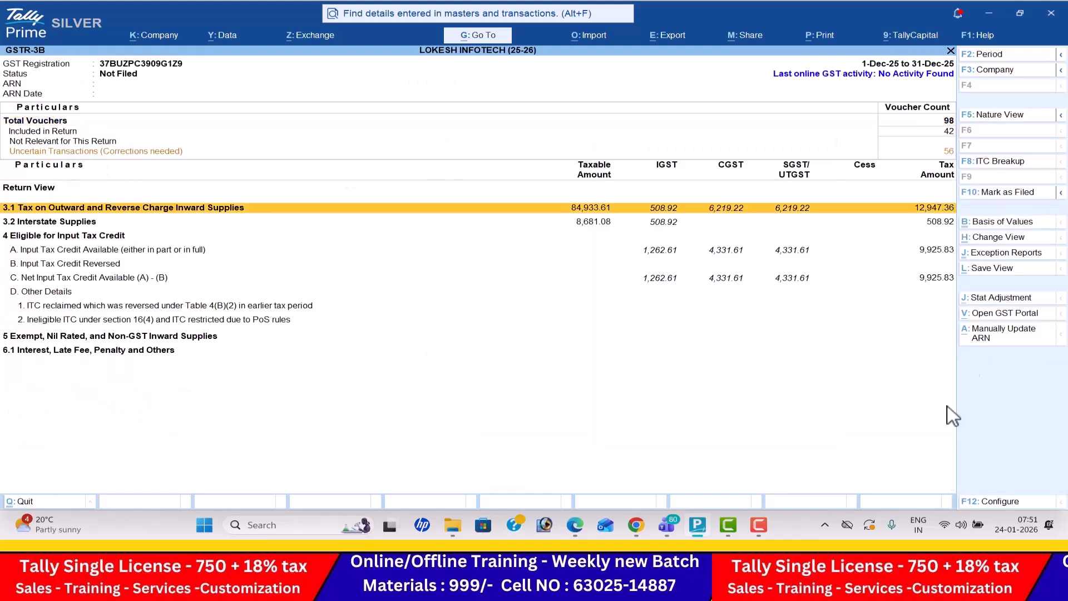
{"action": "left_click", "coordinate": [1007, 116]}
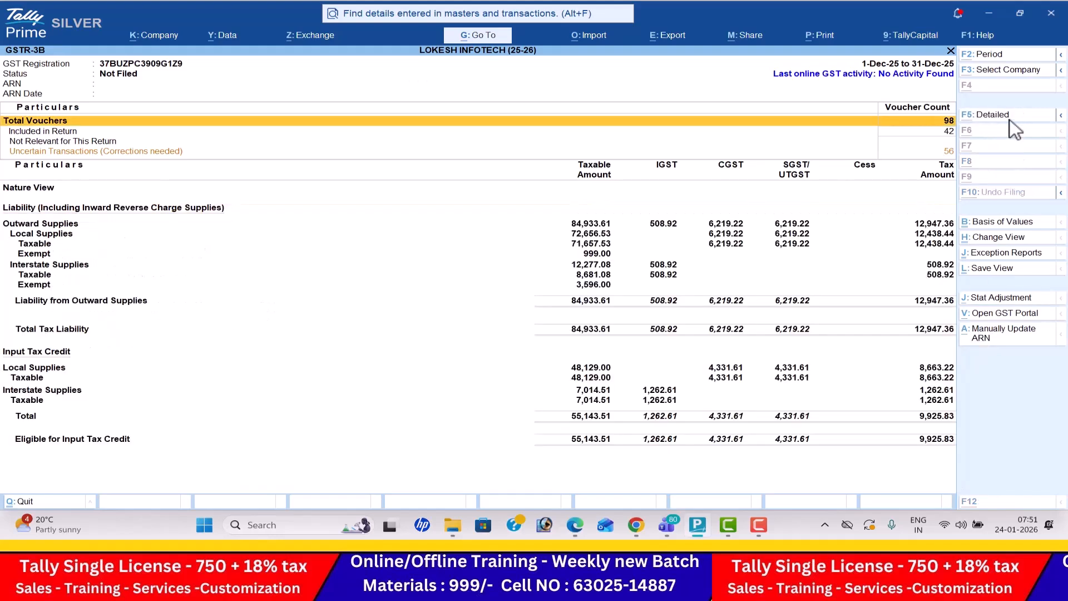
{"action": "key", "text": "alt+F5"}
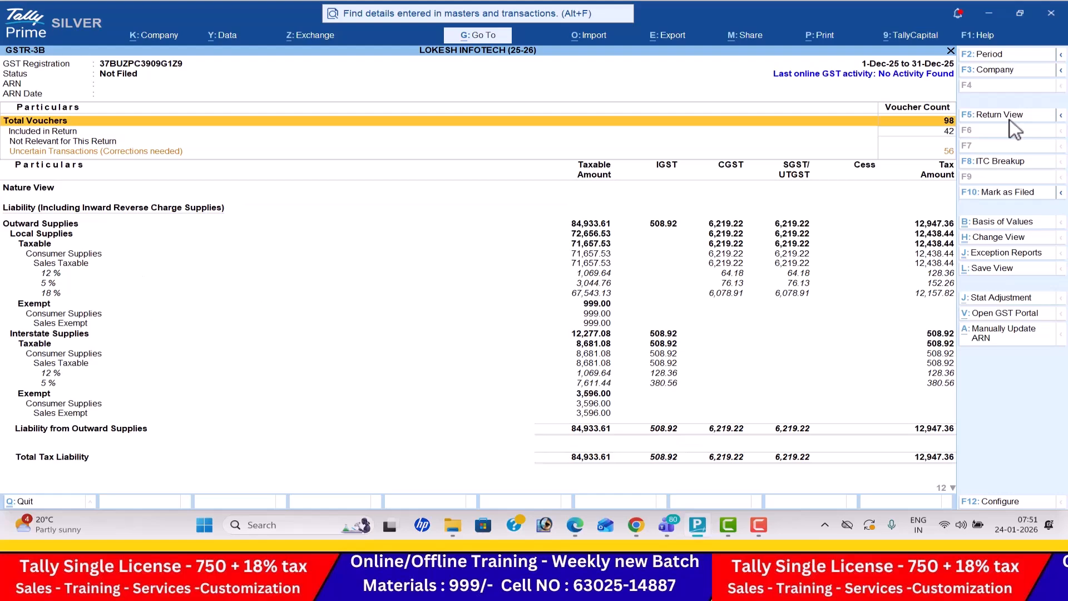
- Examine the rate-wise outward supply liability and input tax credit breakup in the GSTR-3B Nature View
{"action": "key", "text": "Down"}
{"action": "key", "text": "Down"}
{"action": "key", "text": "Down"}
{"action": "key", "text": "Down"}
{"action": "key", "text": "Down"}
{"action": "key", "text": "Down"}
{"action": "key", "text": "Down"}
{"action": "key", "text": "Down"}
{"action": "key", "text": "Down"}
{"action": "key", "text": "Down"}
{"action": "key", "text": "Down"}
{"action": "key", "text": "Down"}
{"action": "key", "text": "Down"}
{"action": "key", "text": "Down"}
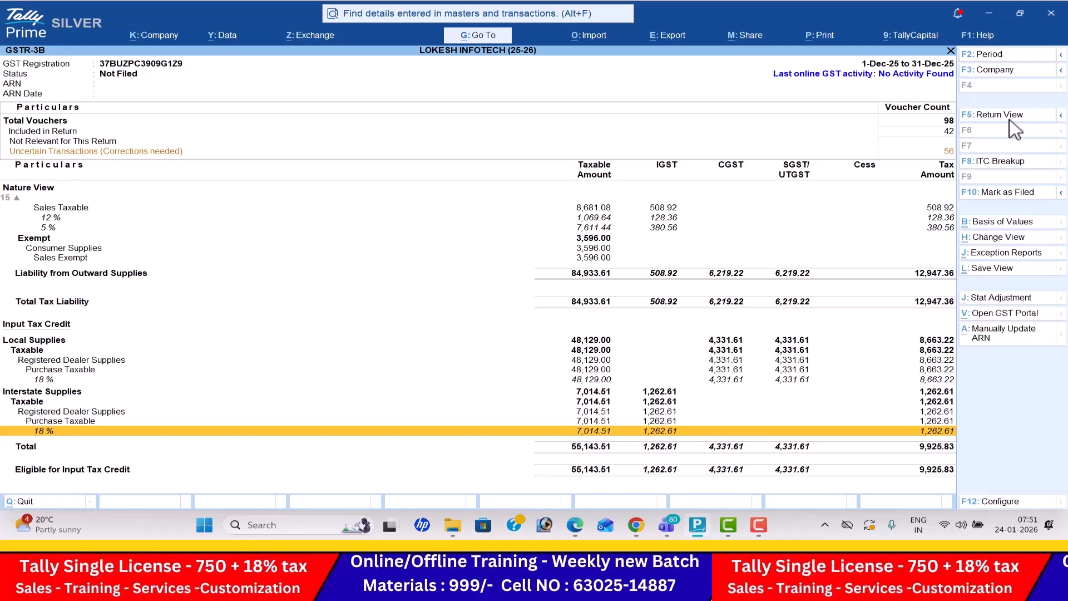
{"action": "key", "text": "Up"}
{"action": "key", "text": "Up"}
{"action": "key", "text": "Up"}
{"action": "key", "text": "Up"}
{"action": "key", "text": "Up"}
{"action": "key", "text": "Up"}
{"action": "key", "text": "Up"}
{"action": "key", "text": "Up"}
{"action": "key", "text": "Up"}
{"action": "key", "text": "Up"}
{"action": "key", "text": "Up"}
{"action": "key", "text": "Up"}
{"action": "key", "text": "Up"}
{"action": "key", "text": "Up"}
{"action": "key", "text": "Up"}
{"action": "key", "text": "Up"}
{"action": "key", "text": "Up"}
{"action": "key", "text": "Up"}
{"action": "key", "text": "Up"}
{"action": "key", "text": "Up"}
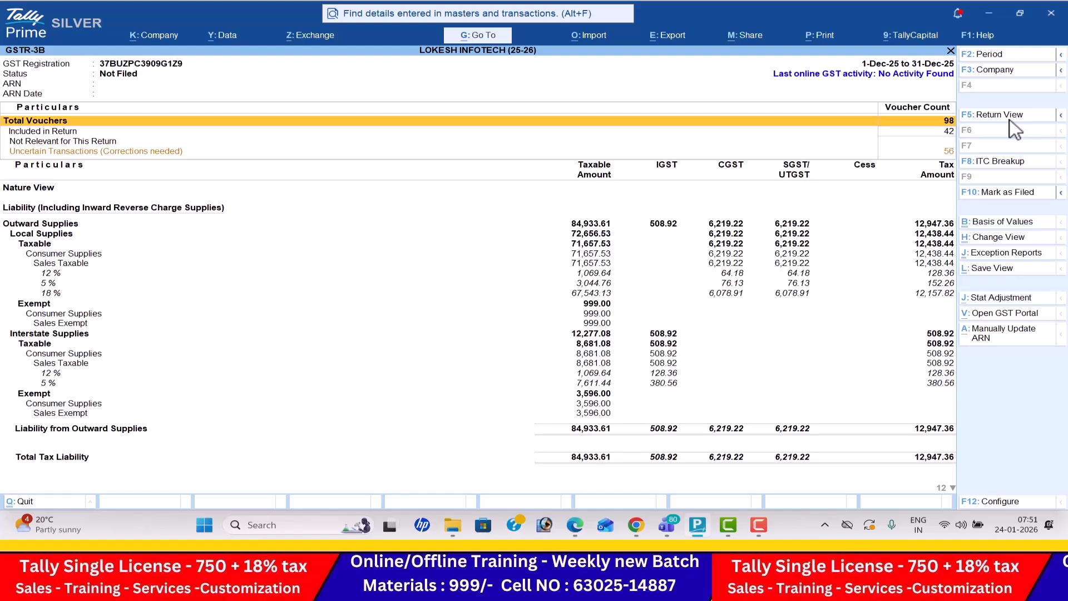
- Leave the GST reports and return to the Gateway of Tally without quitting
{"action": "key", "text": "Escape"}
{"action": "key", "text": "Escape"}
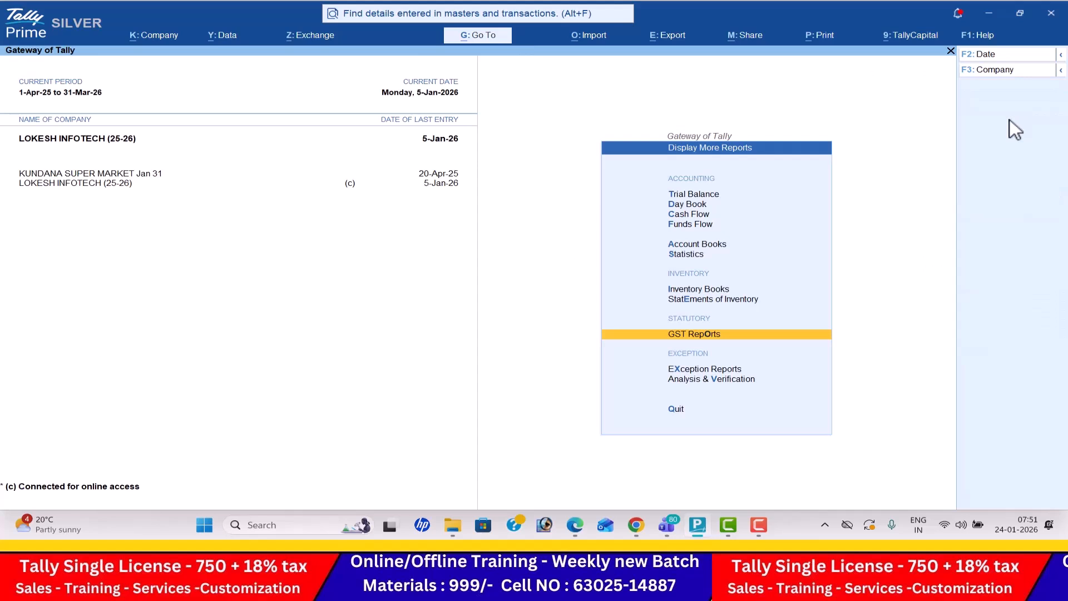
{"action": "key", "text": "Escape"}
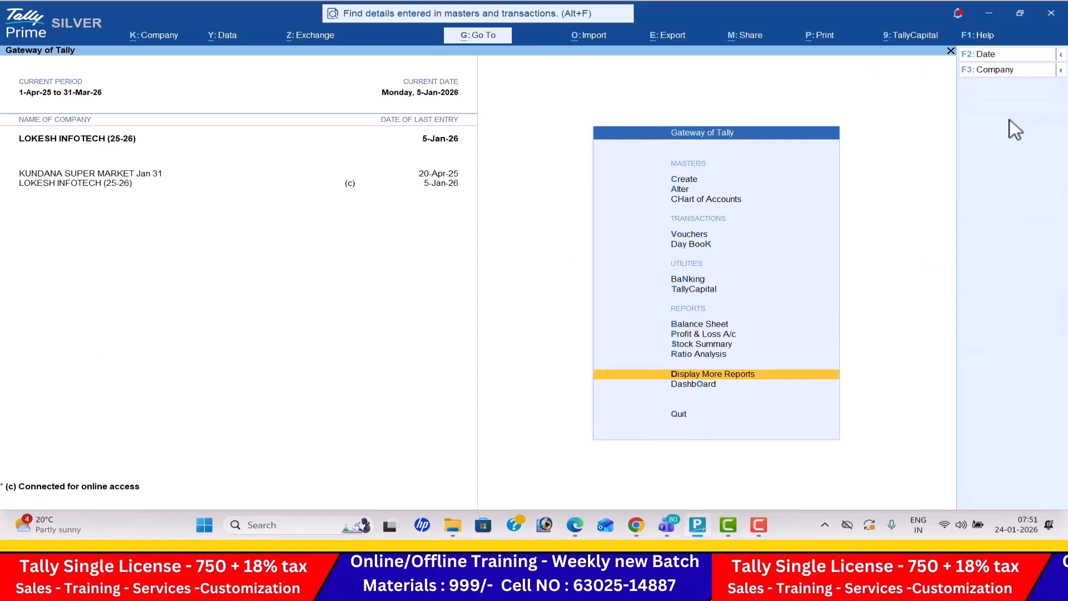
{"action": "key", "text": "Escape"}
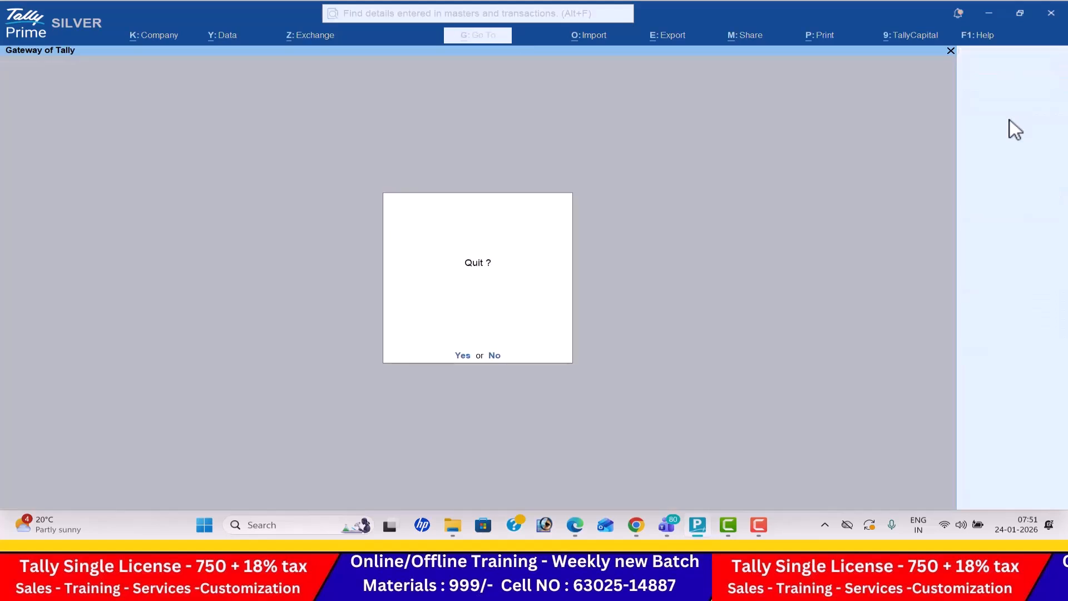
{"action": "key", "text": "Escape"}
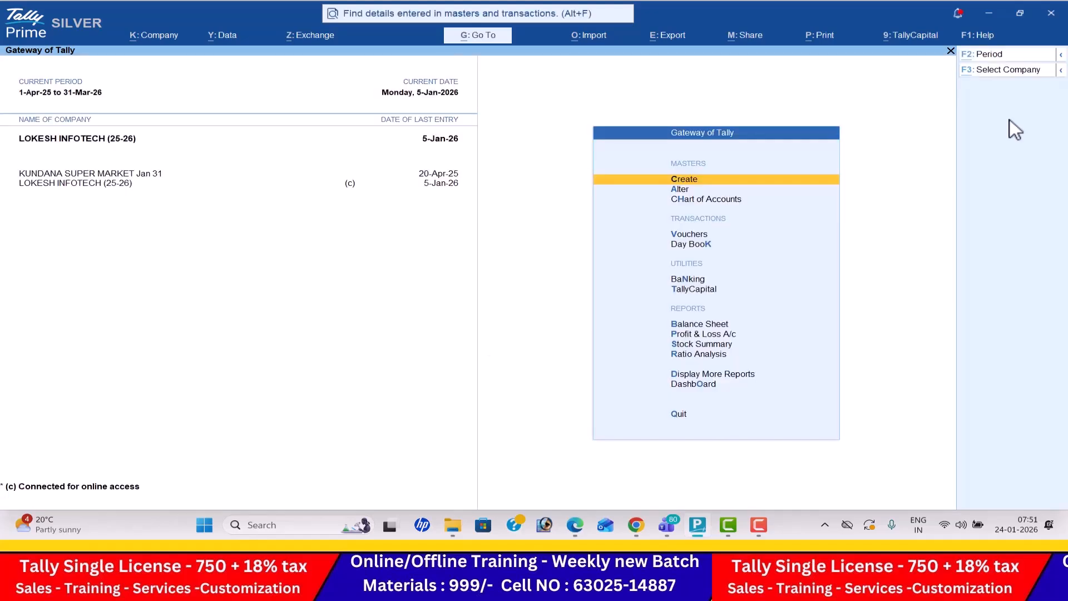
- Switch to the Tally Batch 83 meeting in Microsoft Teams to check its participants
{"action": "key", "text": "alt+Tab"}
{"action": "key", "text": "alt+Tab"}
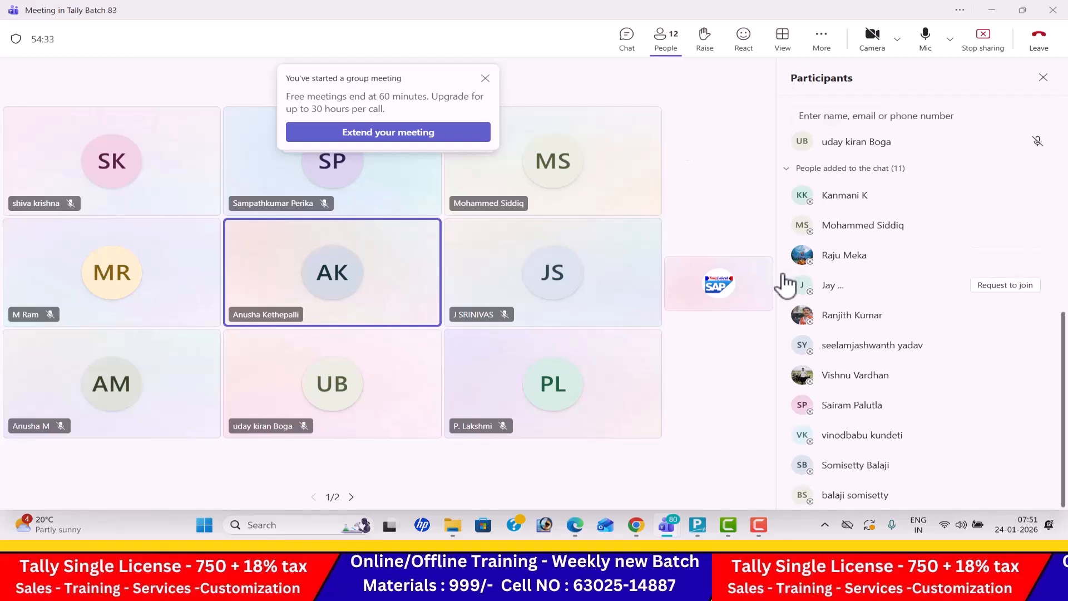
{"action": "mouse_move", "coordinate": [804, 405]}
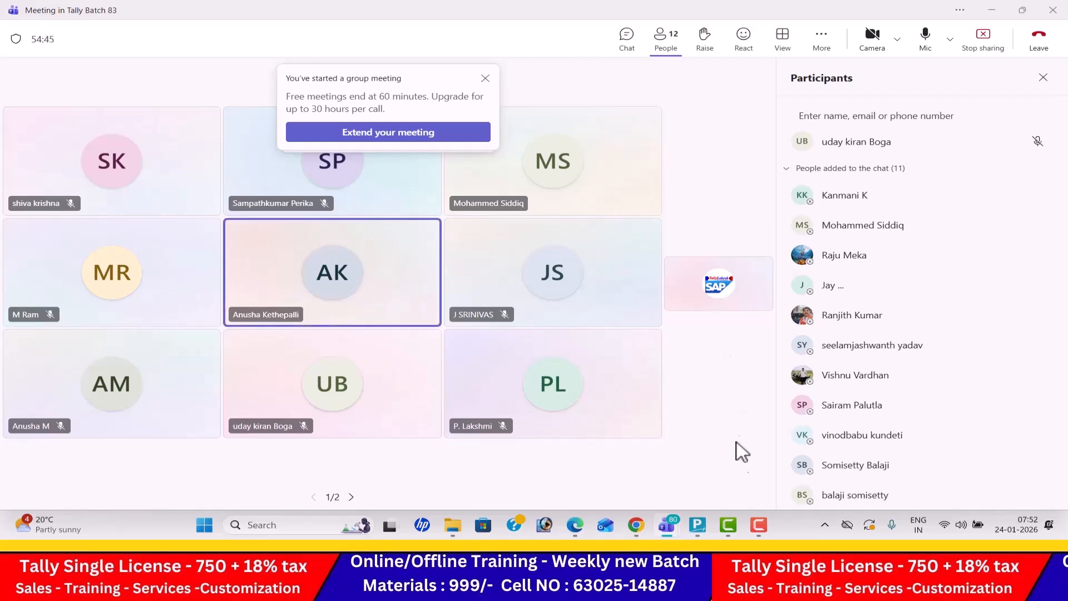
{"action": "mouse_move", "coordinate": [718, 523]}
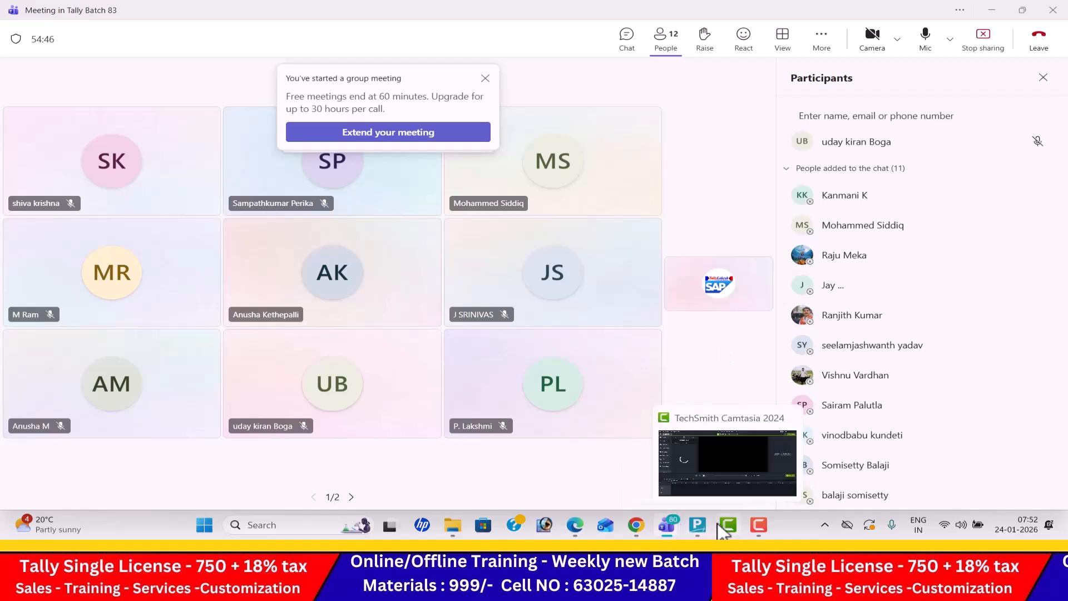
{"action": "left_click", "coordinate": [758, 526]}
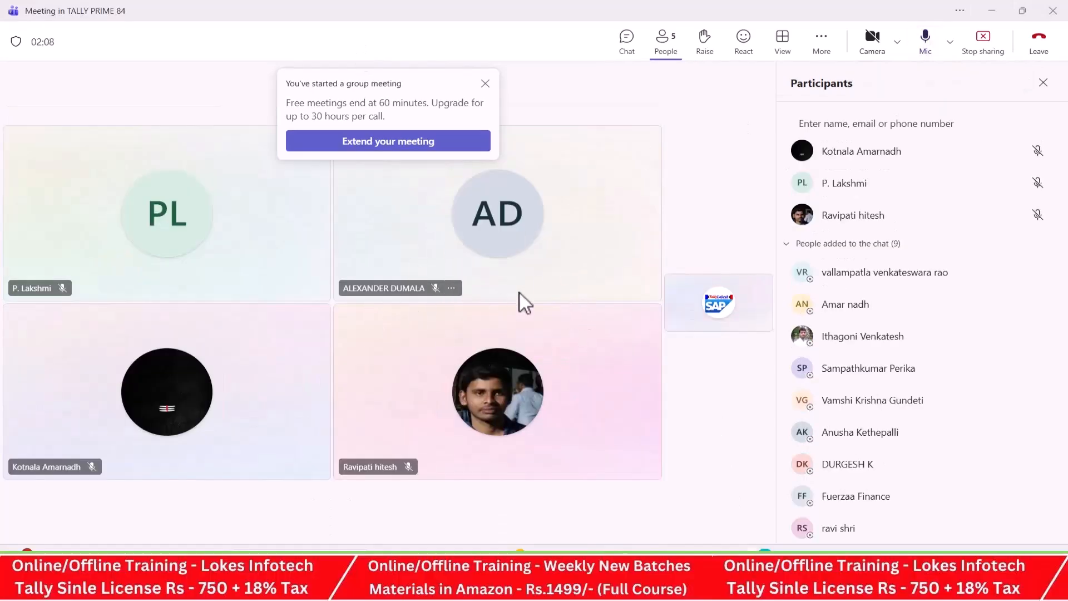
- Request the absent chat members to join the TALLY PRIME 84 Teams meeting
{"action": "left_click", "coordinate": [1010, 275]}
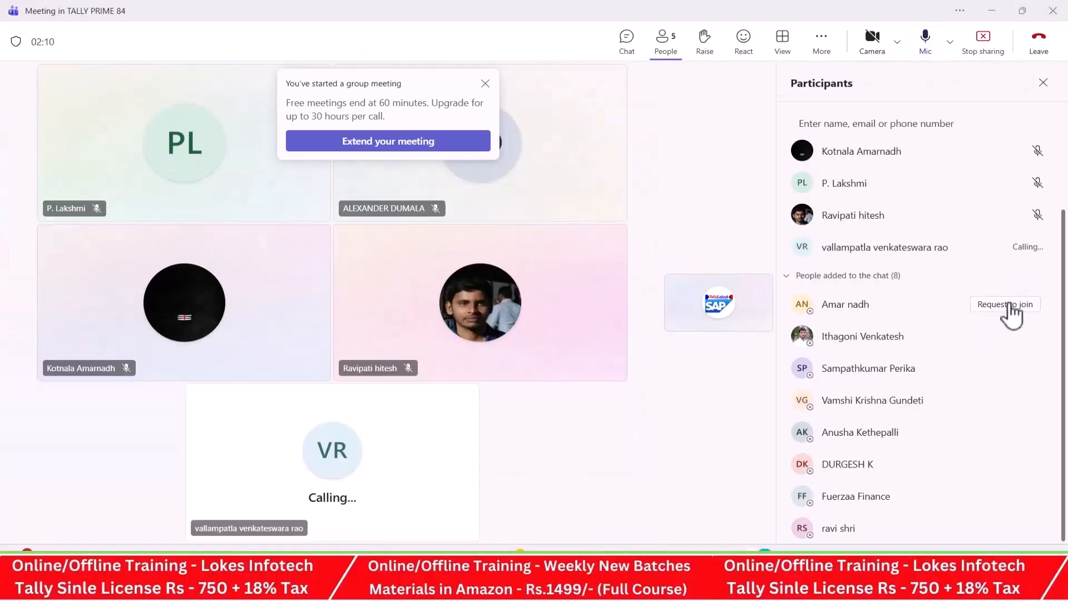
{"action": "left_click", "coordinate": [1010, 302]}
{"action": "left_click", "coordinate": [1012, 335]}
{"action": "left_click", "coordinate": [1012, 370]}
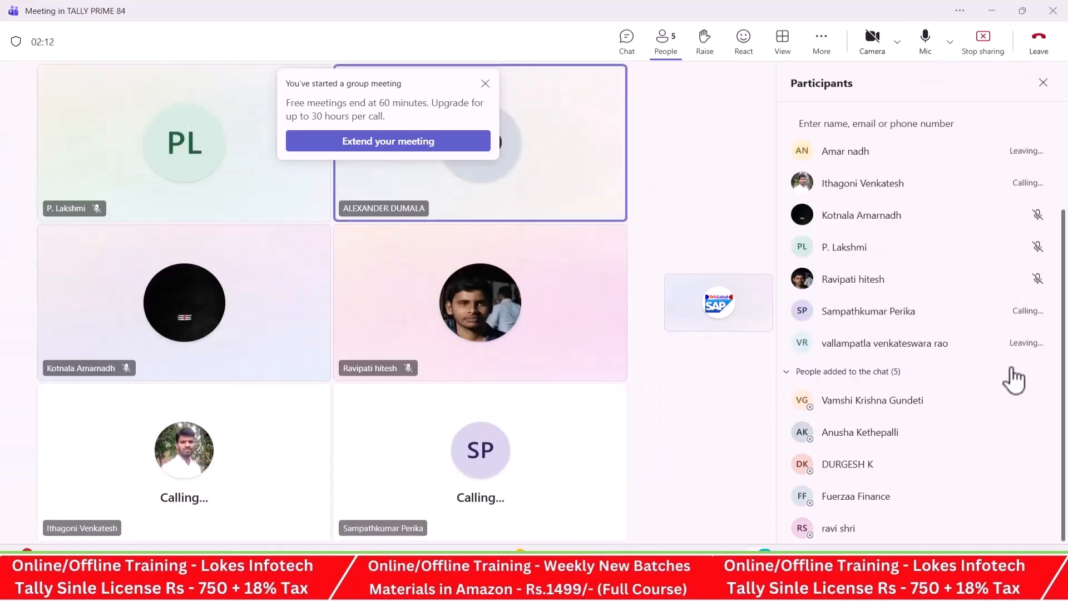
{"action": "left_click", "coordinate": [1012, 400]}
{"action": "left_click", "coordinate": [1010, 436]}
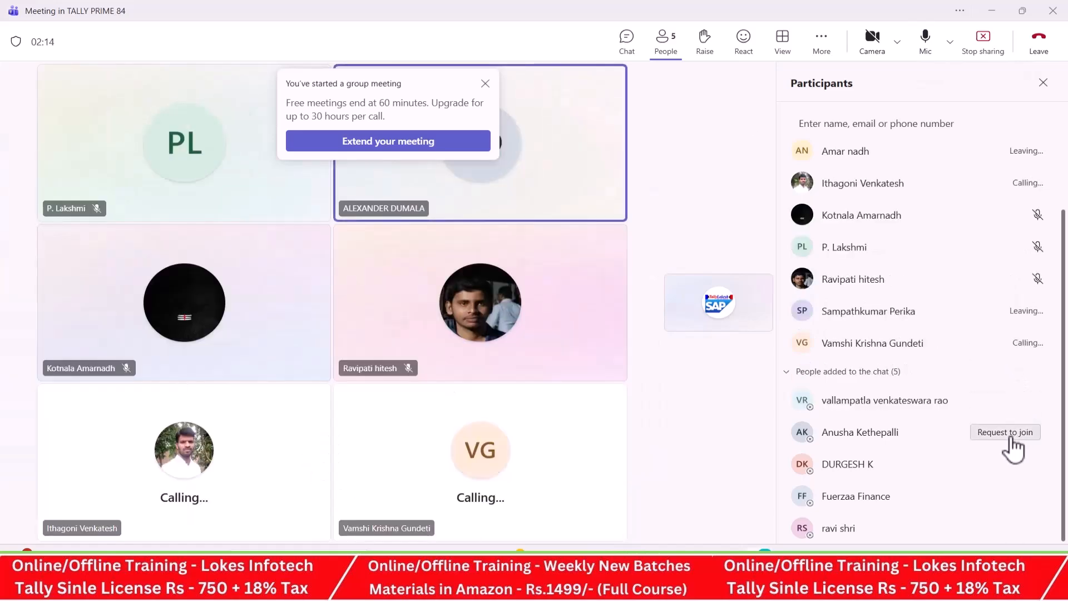
{"action": "left_click", "coordinate": [1008, 466]}
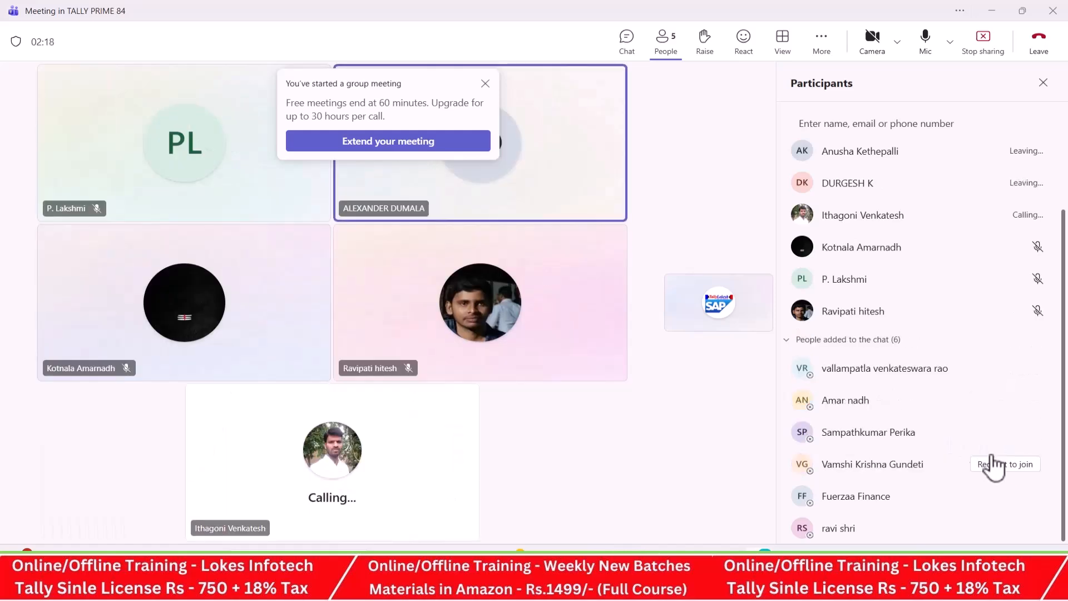
{"action": "left_click", "coordinate": [1011, 506]}
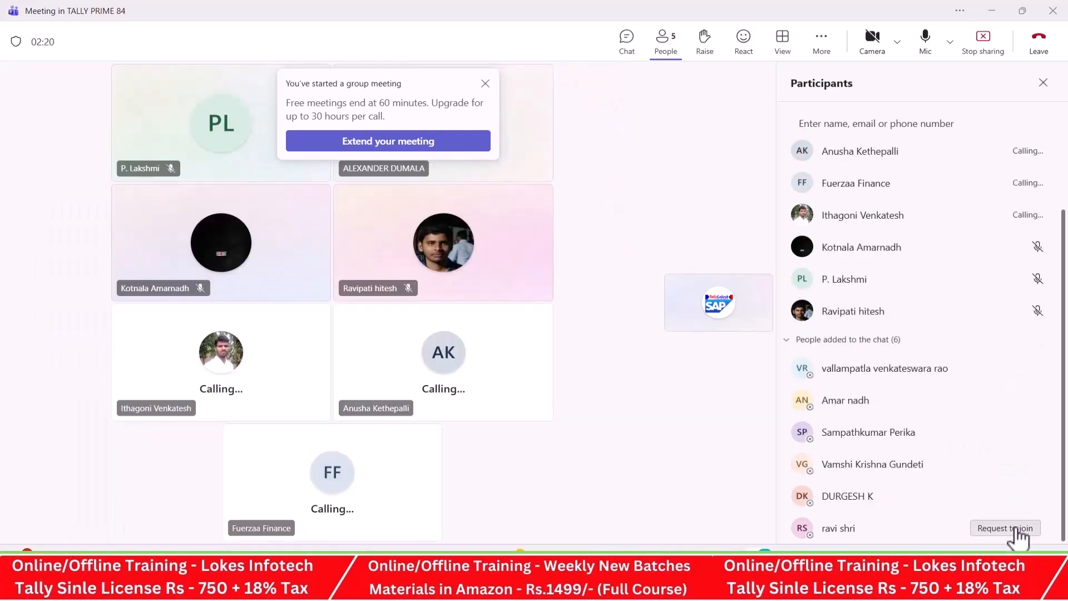
{"action": "left_click", "coordinate": [1009, 527]}
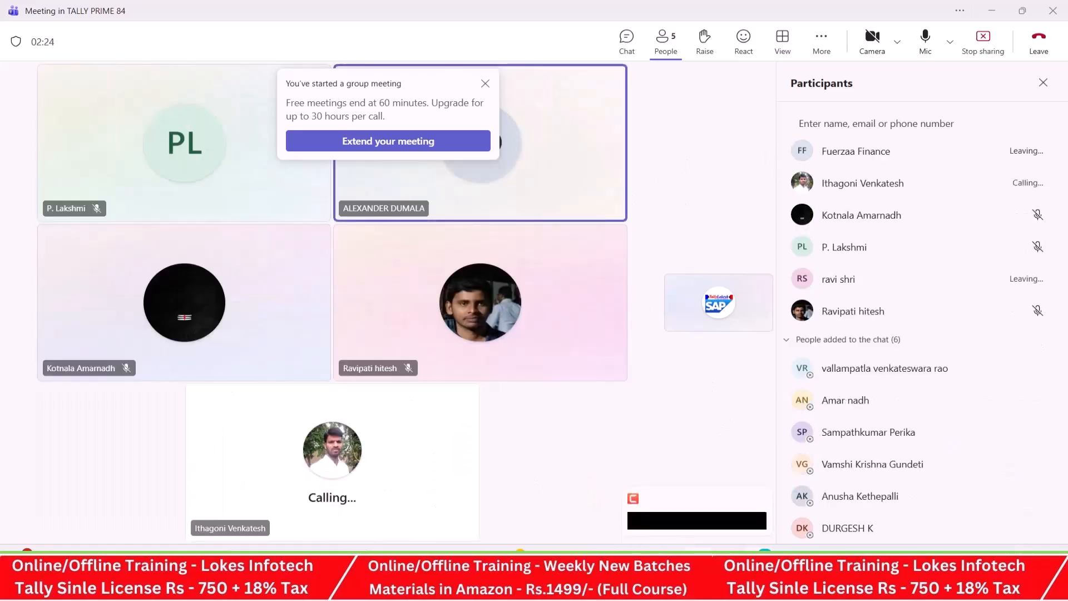
- Switch to Chrome, look over the TALLY LOKESH YouTube channel's videos, and display the lokeshinfotech.com home page
{"action": "mouse_move", "coordinate": [728, 572]}
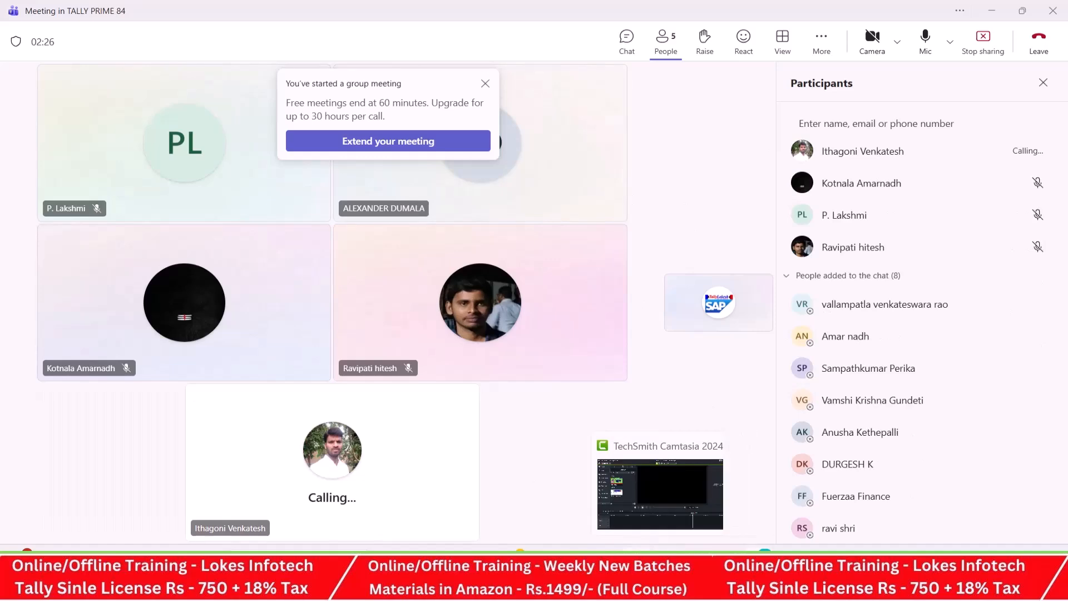
{"action": "left_click", "coordinate": [636, 572]}
{"action": "scroll", "coordinate": [509, 344], "scroll_direction": "down", "scroll_amount": 3}
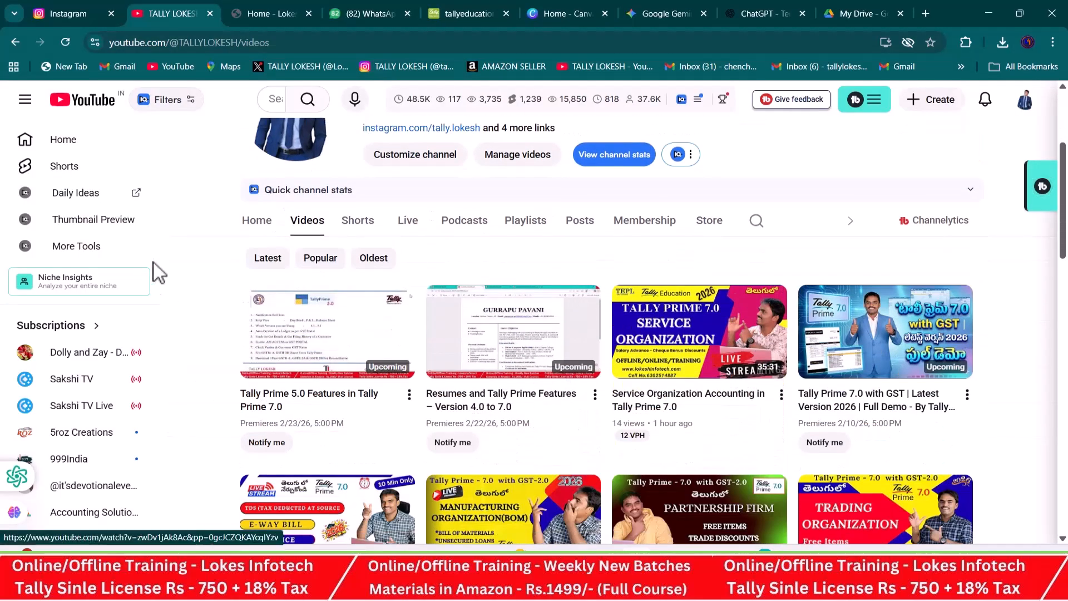
{"action": "scroll", "coordinate": [551, 318], "scroll_direction": "down", "scroll_amount": 2}
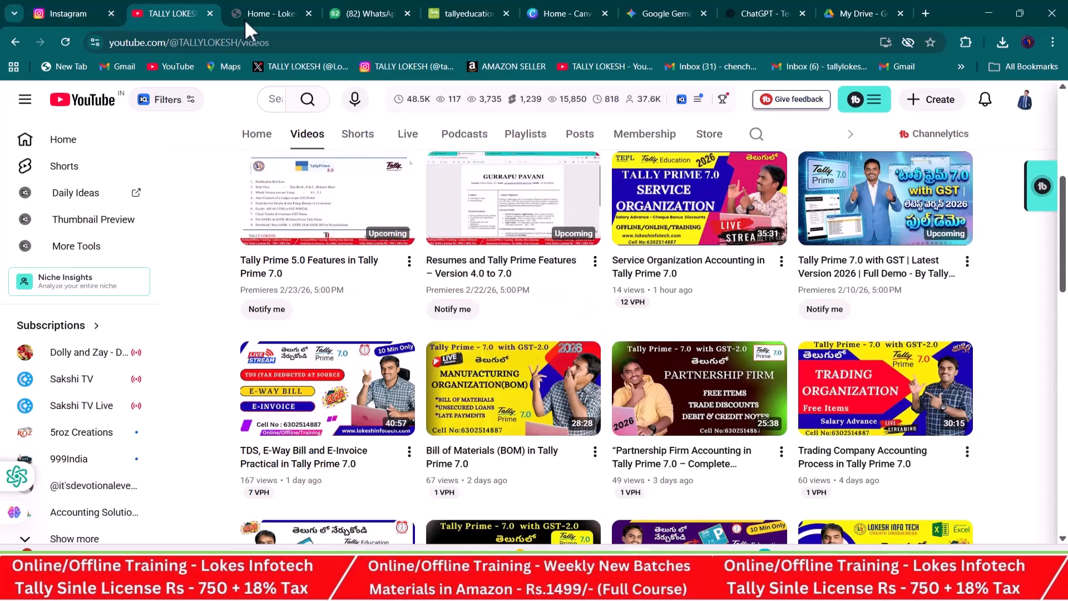
{"action": "left_click", "coordinate": [277, 12]}
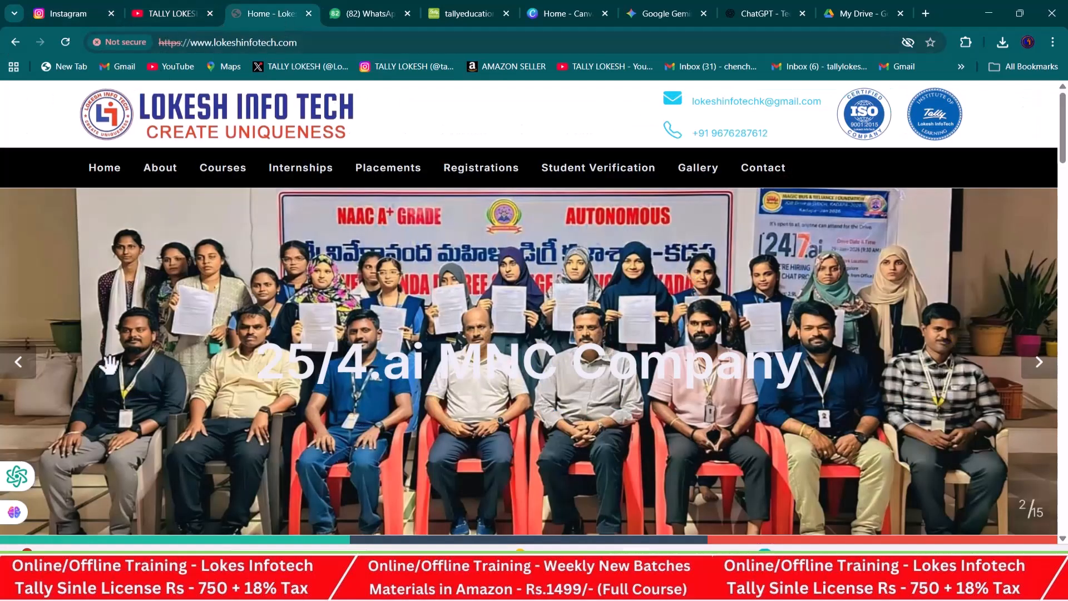
- Look through the event photos in the home page slideshow of lokeshinfotech.com
{"action": "left_click", "coordinate": [20, 374]}
{"action": "left_click", "coordinate": [21, 375]}
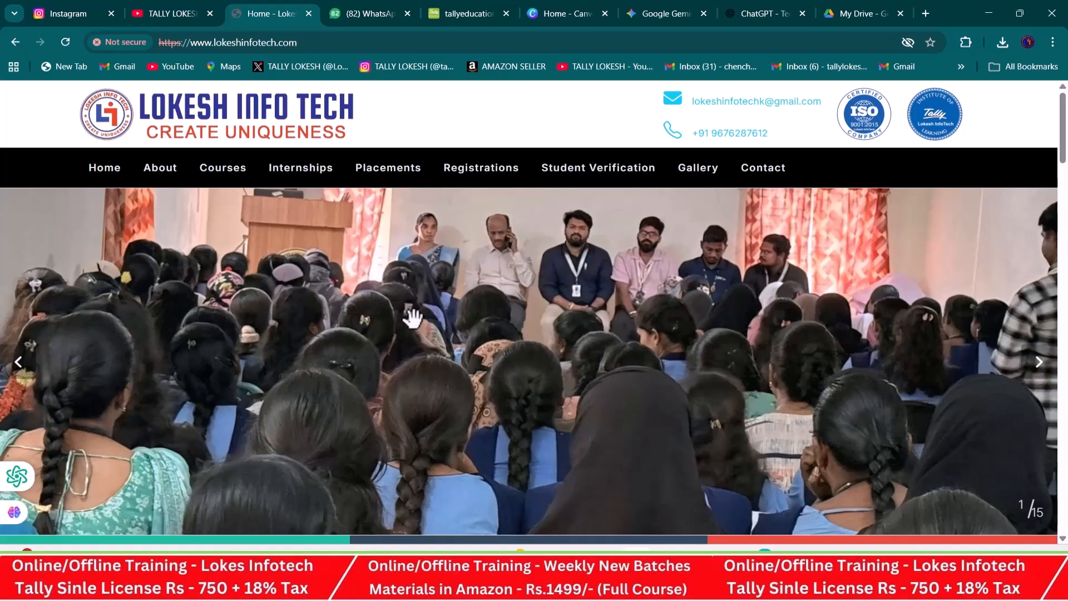
{"action": "scroll", "coordinate": [413, 319], "scroll_direction": "down", "scroll_amount": 2}
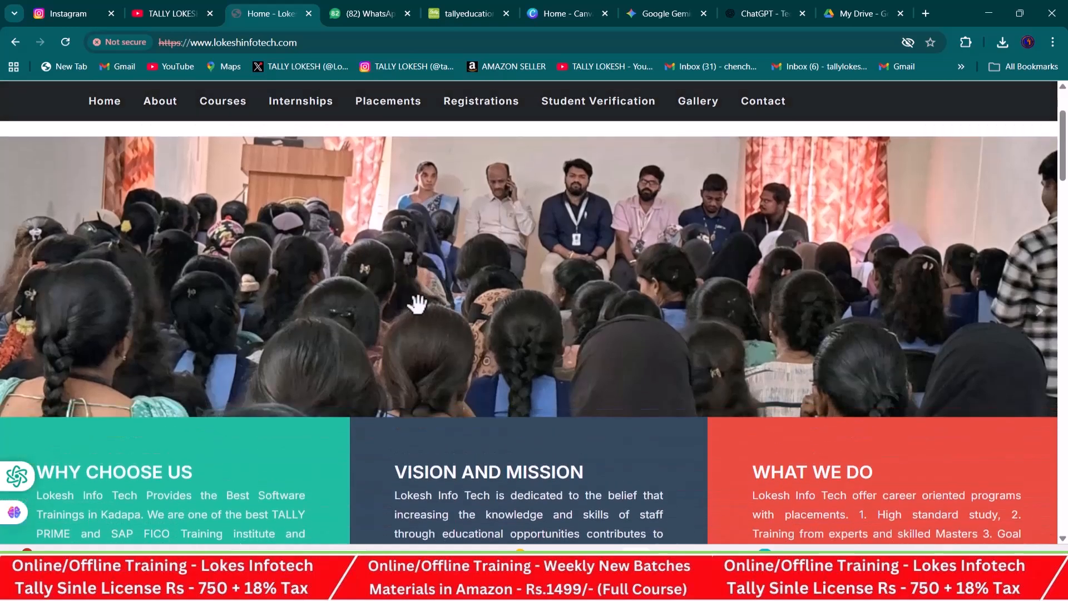
{"action": "scroll", "coordinate": [412, 309], "scroll_direction": "up", "scroll_amount": 2}
{"action": "left_click", "coordinate": [1039, 364]}
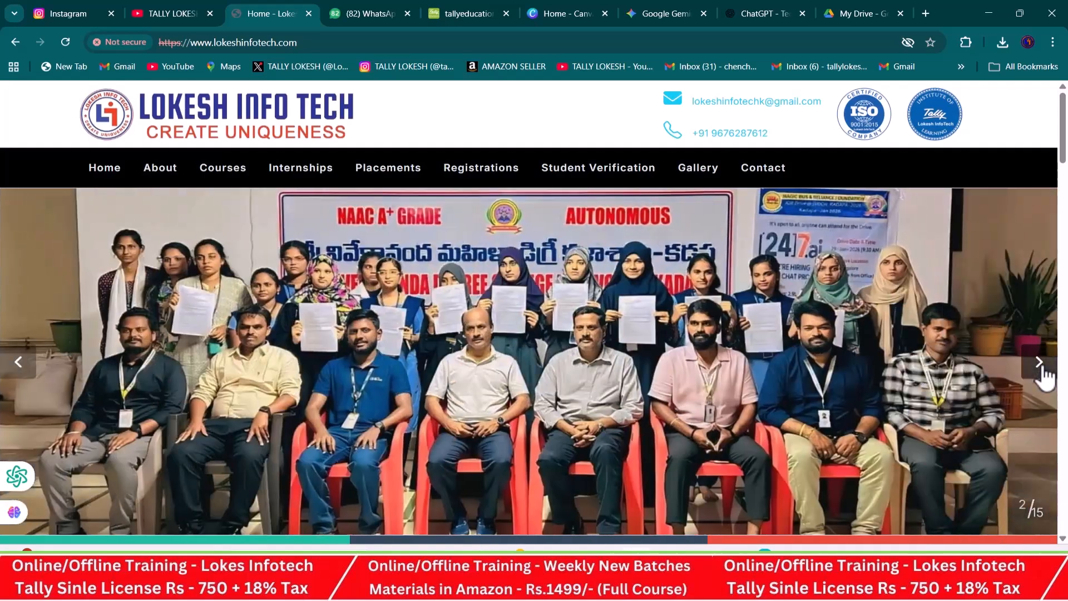
{"action": "left_click", "coordinate": [1041, 367]}
{"action": "left_click", "coordinate": [1039, 362]}
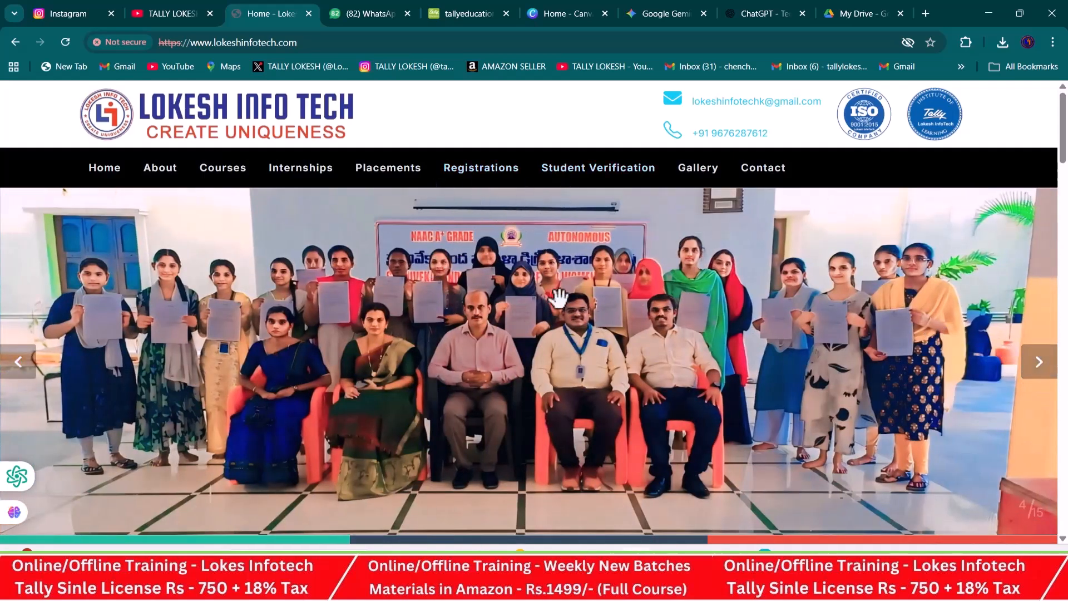
- Browse the tally_lokesh Instagram reels, then return to the lokeshinfotech.com slideshow for more photos
{"action": "left_click", "coordinate": [65, 8]}
{"action": "scroll", "coordinate": [435, 223], "scroll_direction": "down", "scroll_amount": 3}
{"action": "scroll", "coordinate": [434, 222], "scroll_direction": "down", "scroll_amount": 3}
{"action": "scroll", "coordinate": [434, 220], "scroll_direction": "down", "scroll_amount": 1}
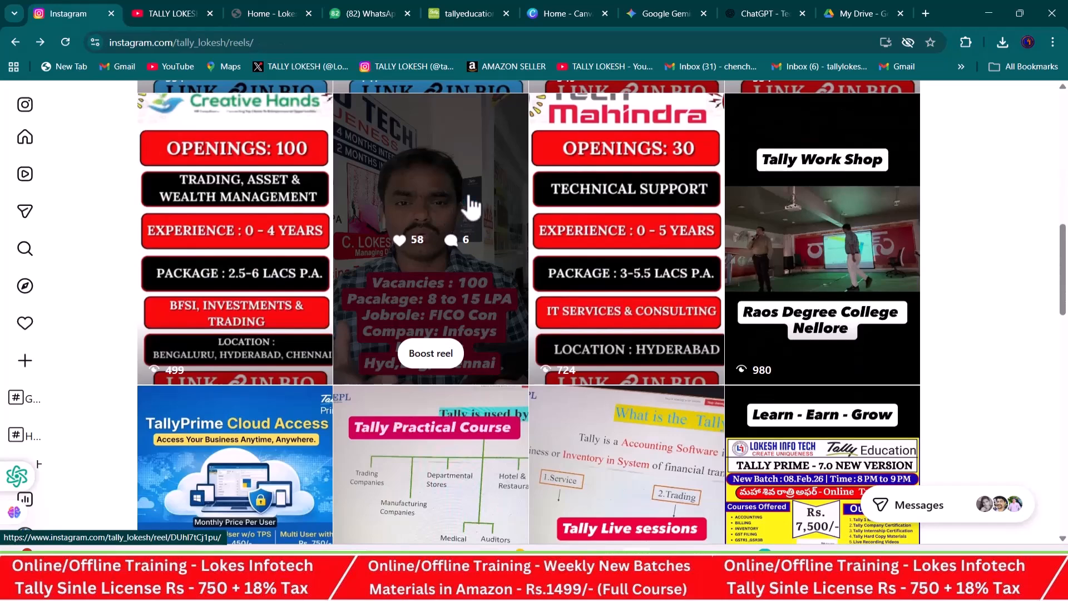
{"action": "scroll", "coordinate": [480, 227], "scroll_direction": "down", "scroll_amount": 3}
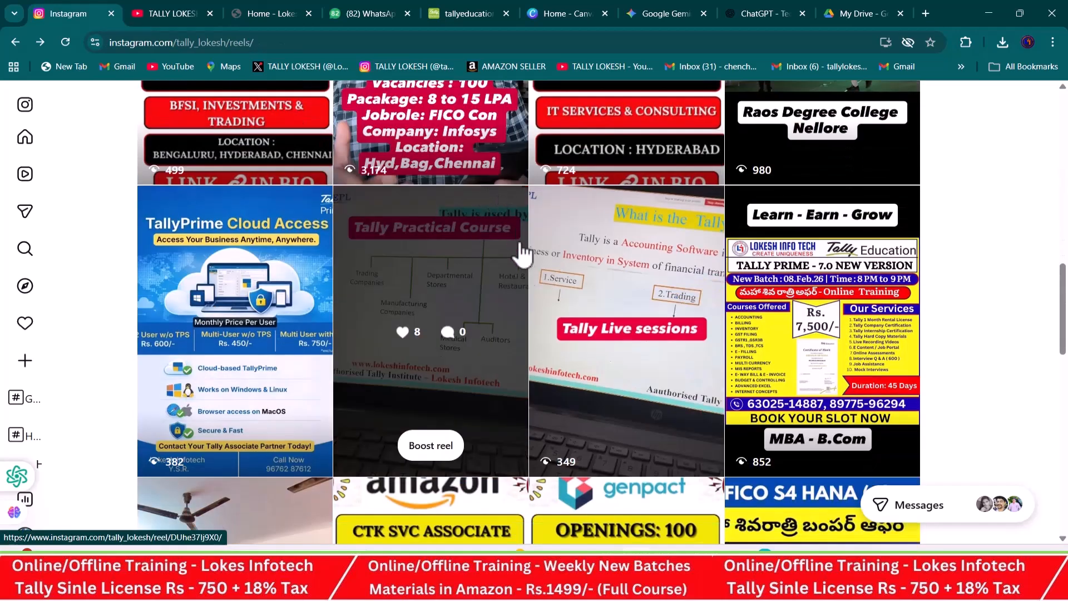
{"action": "scroll", "coordinate": [523, 278], "scroll_direction": "down", "scroll_amount": 3}
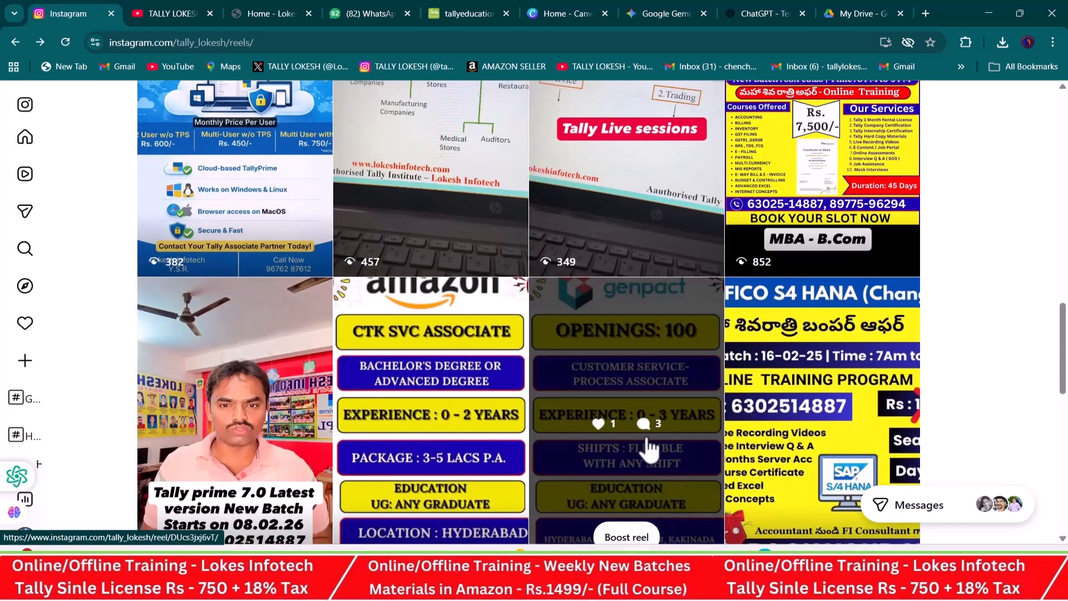
{"action": "mouse_move", "coordinate": [729, 587]}
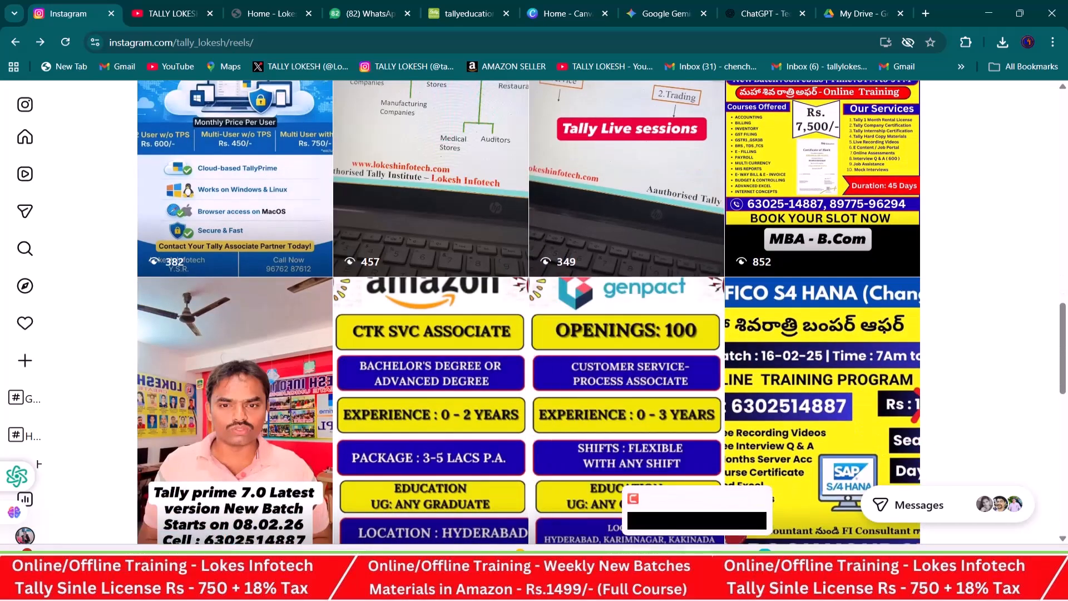
{"action": "left_click", "coordinate": [729, 485]}
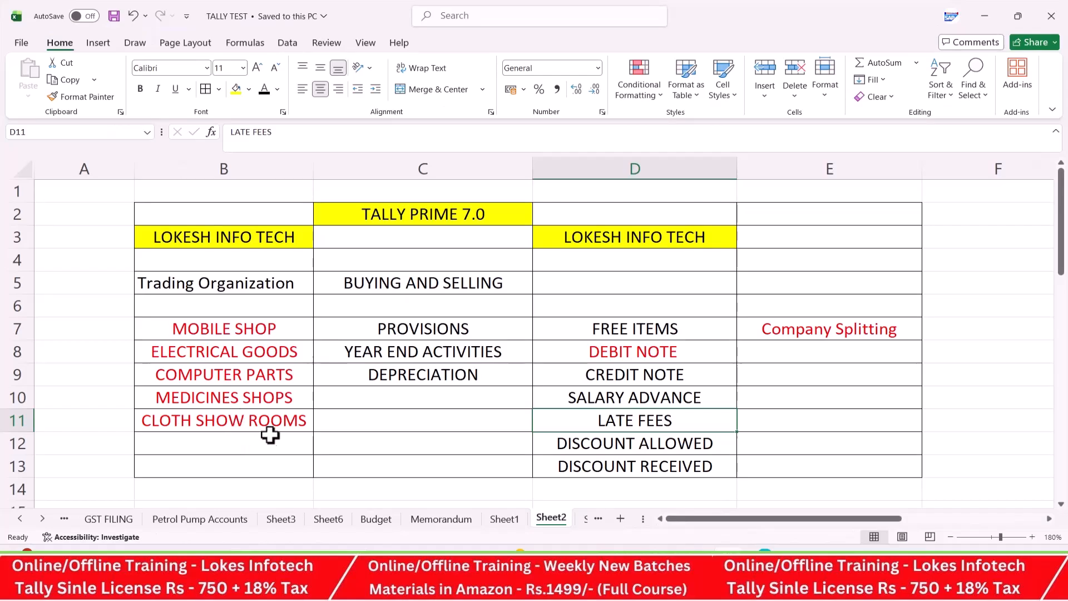
{"action": "key", "text": "alt+Tab"}
{"action": "scroll", "coordinate": [437, 305], "scroll_direction": "up", "scroll_amount": 15}
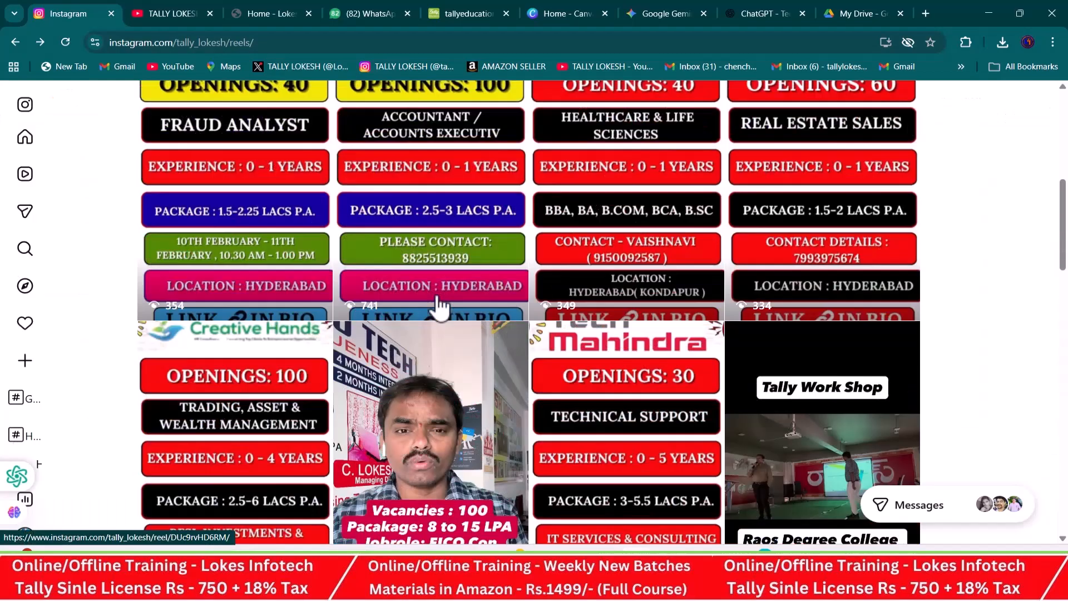
{"action": "left_click", "coordinate": [269, 14]}
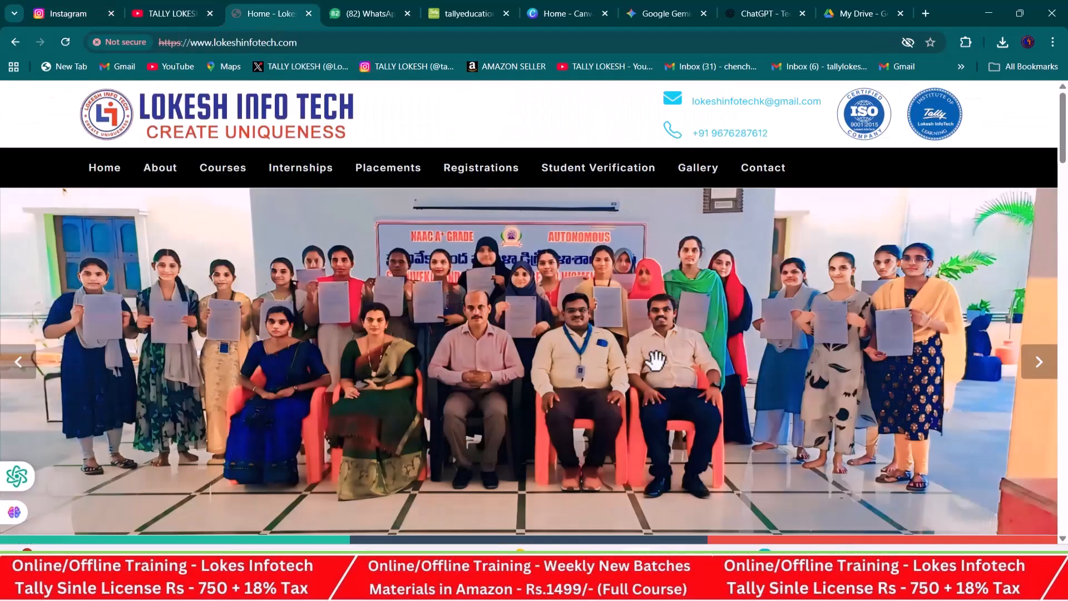
{"action": "left_click", "coordinate": [1040, 367]}
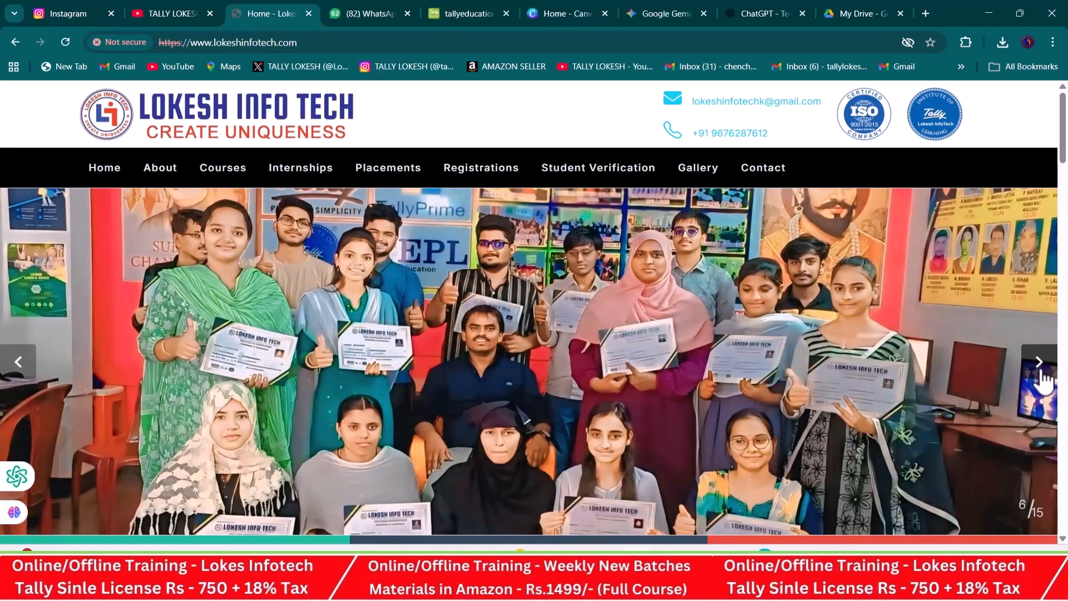
- Switch to the TALLY PRIME 84 Teams meeting and request the first two absent chat members to join
{"action": "key", "text": "alt+Tab"}
{"action": "key", "text": "alt+Tab"}
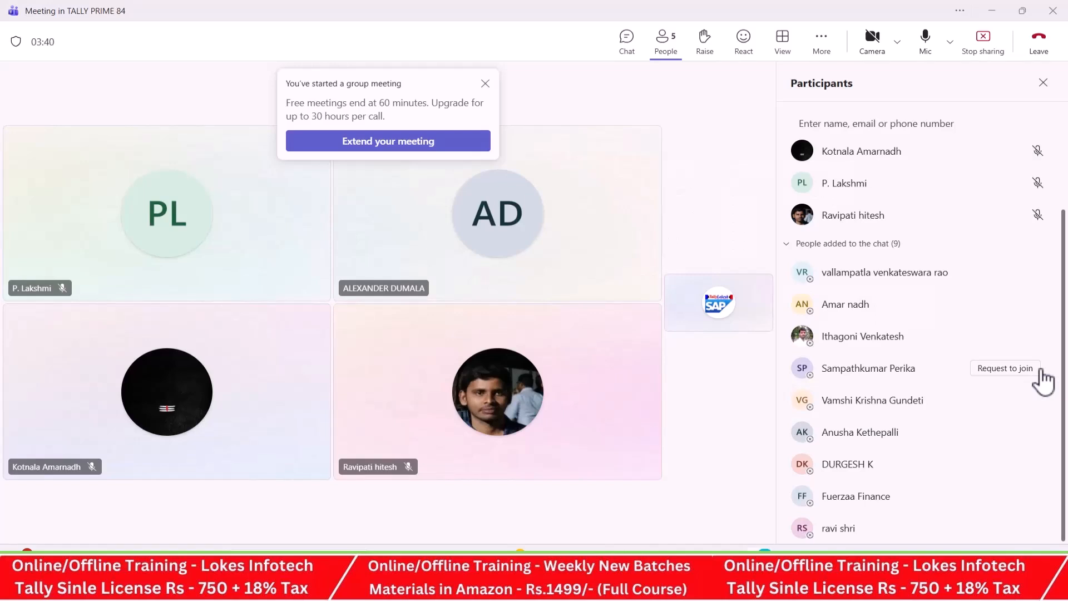
{"action": "left_click", "coordinate": [1018, 275]}
{"action": "mouse_move", "coordinate": [1016, 307]}
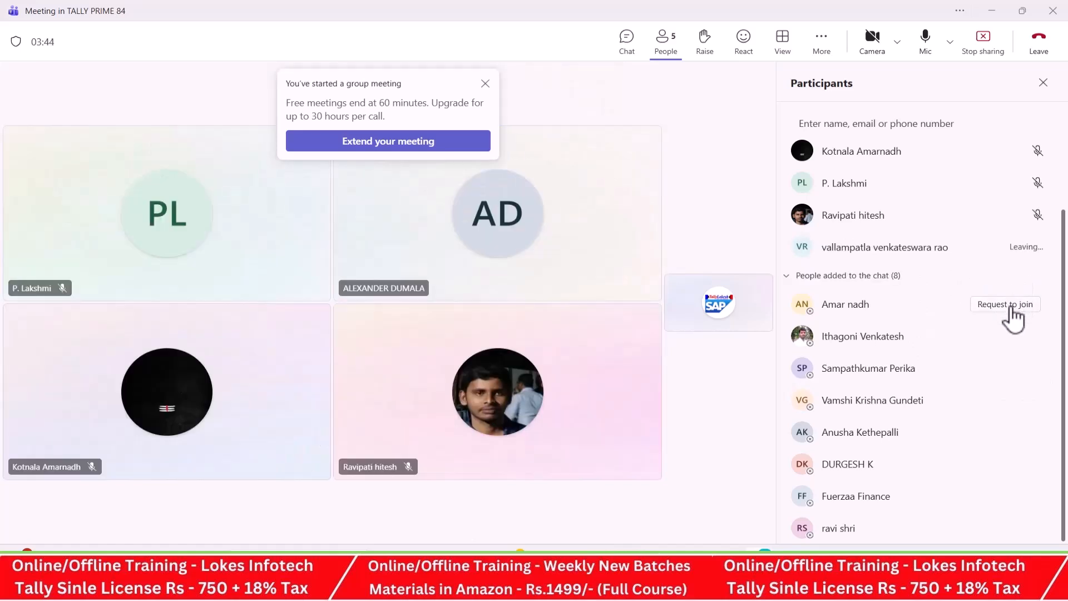
{"action": "left_click", "coordinate": [1007, 305]}
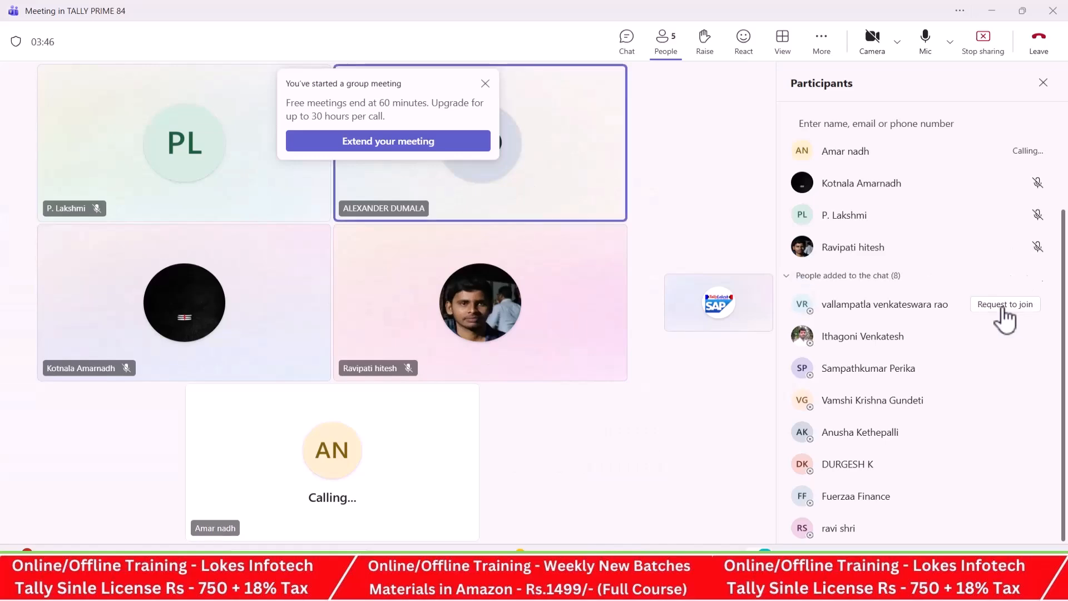
- Switch to the TALLY TEST workbook in Excel and enter 12 MONTHS in cell D5 of Sheet2
{"action": "key", "text": "alt+Tab"}
{"action": "key", "text": "alt+Tab"}
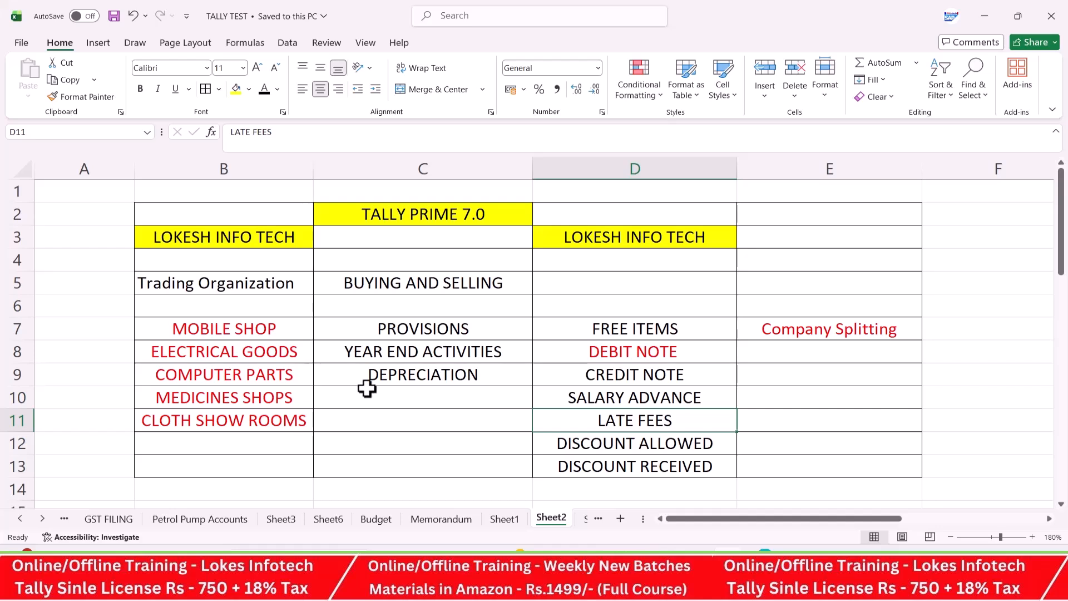
{"action": "left_click", "coordinate": [494, 358]}
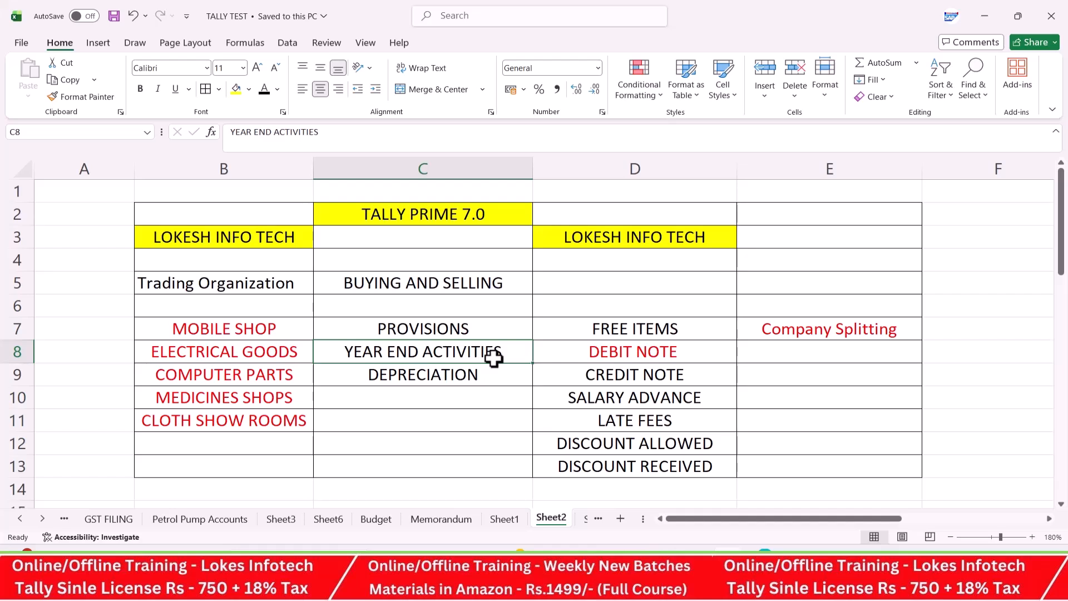
{"action": "left_click", "coordinate": [683, 279]}
{"action": "type", "text": "12 MONTHS"}
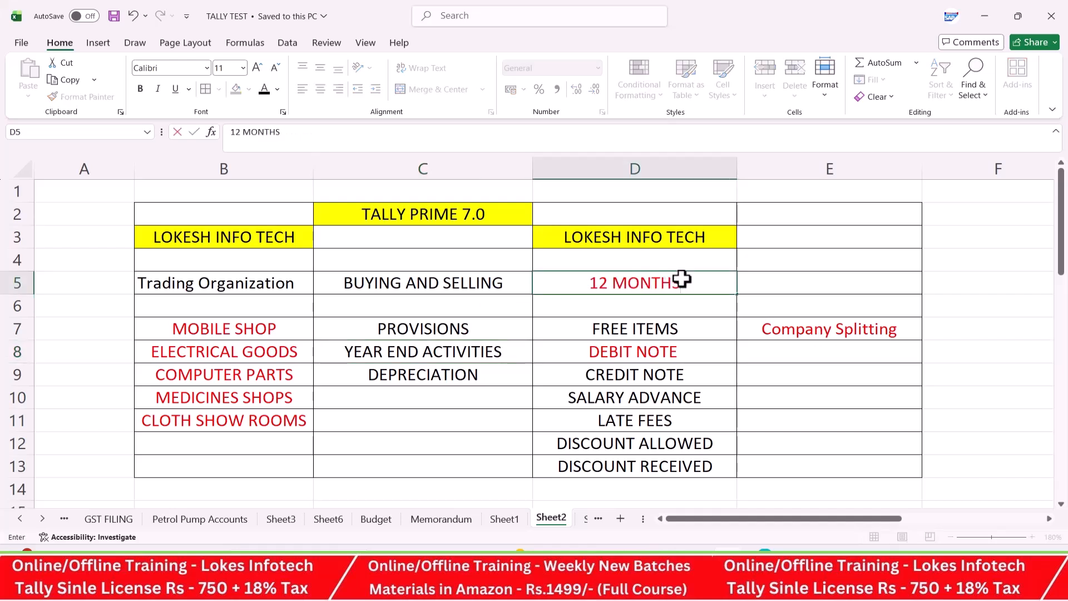
{"action": "key", "text": "Tab"}
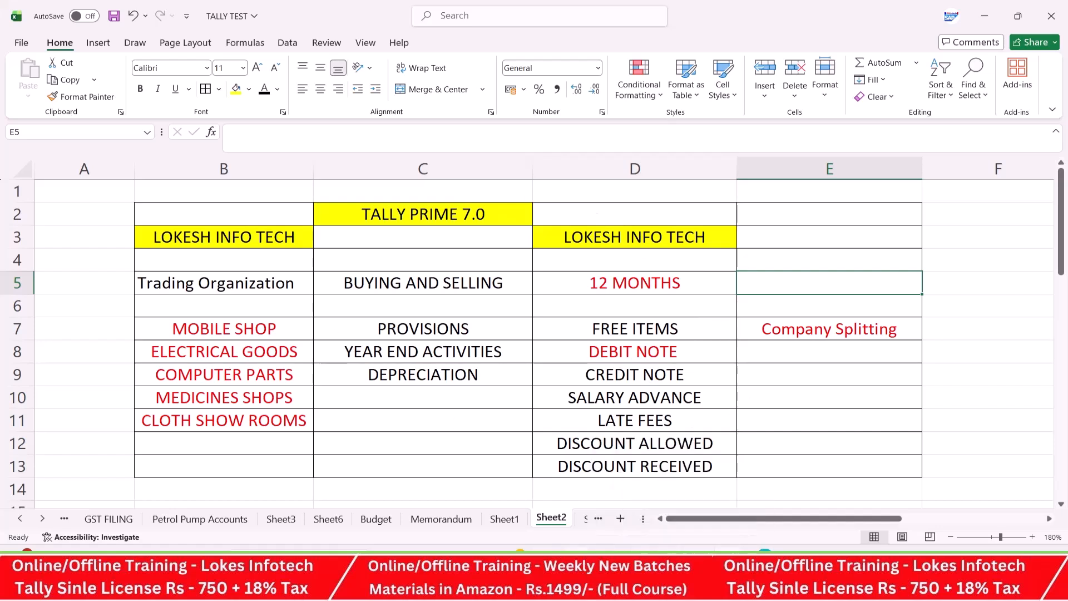
- Open the PROFESSIONAL MATERIAL 2025 (DECEMBER) PDF from the Logo folder on the Desktop
{"action": "key", "text": "super+e"}
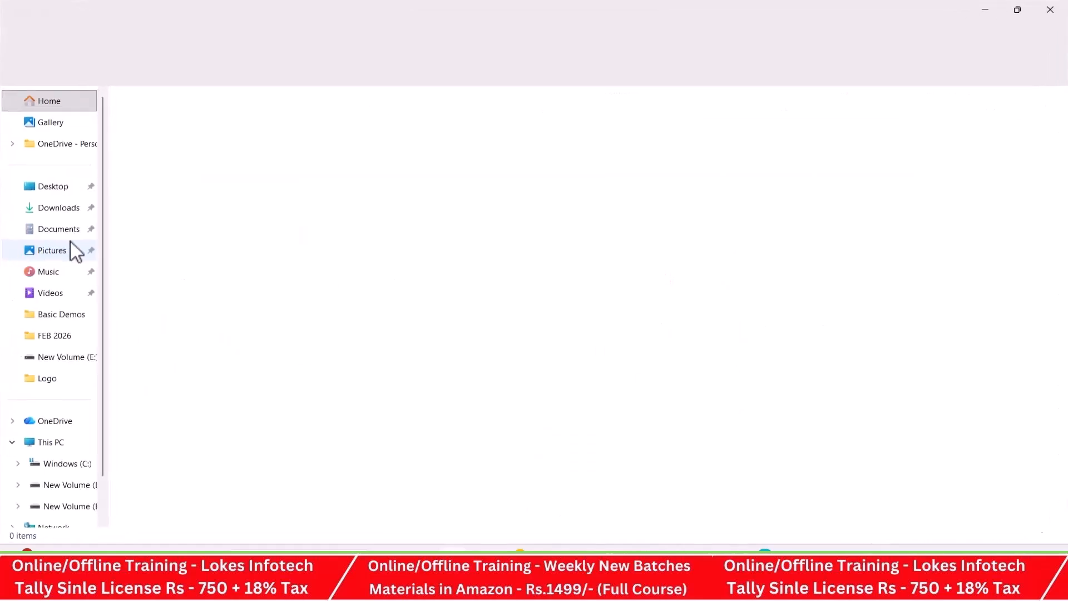
{"action": "left_click", "coordinate": [62, 187]}
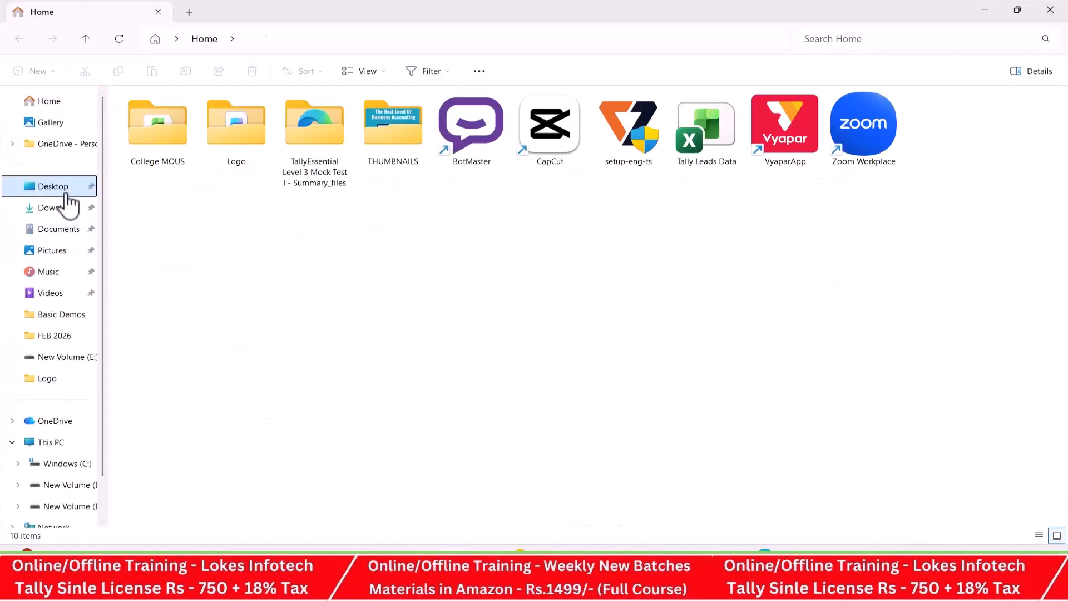
{"action": "left_click", "coordinate": [263, 148]}
{"action": "double_click", "coordinate": [262, 149]}
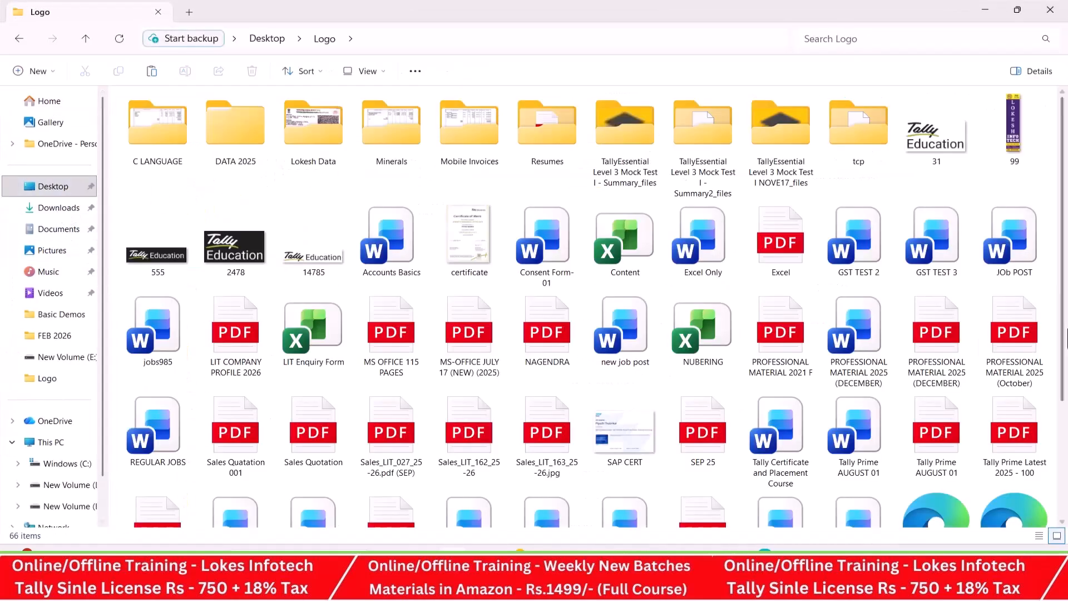
{"action": "left_click", "coordinate": [917, 345]}
{"action": "double_click", "coordinate": [917, 344]}
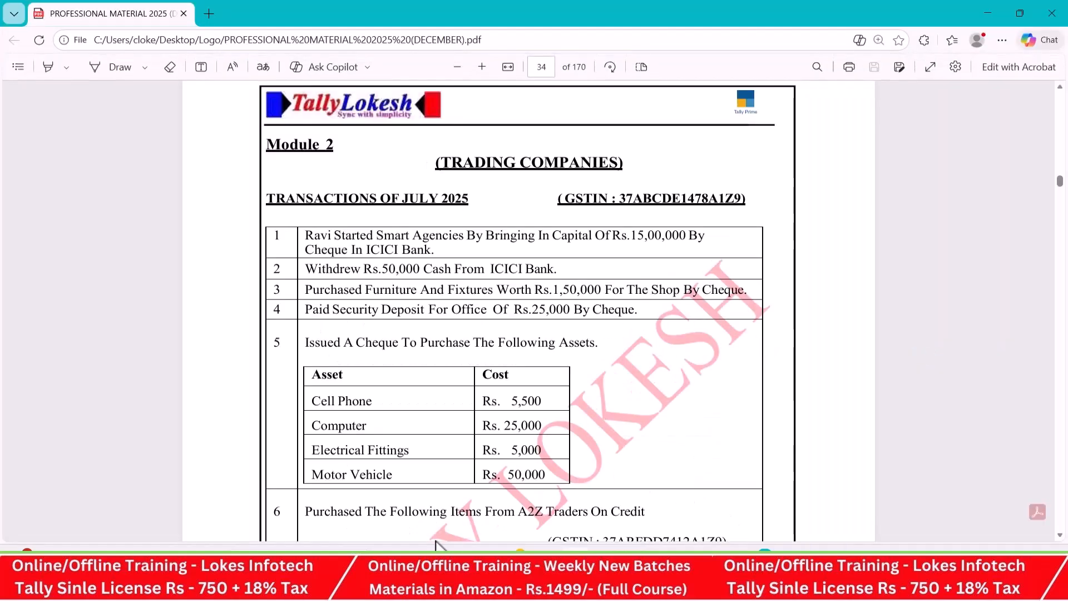
- Launch TallyPrime from the Windows search
{"action": "key", "text": "super"}
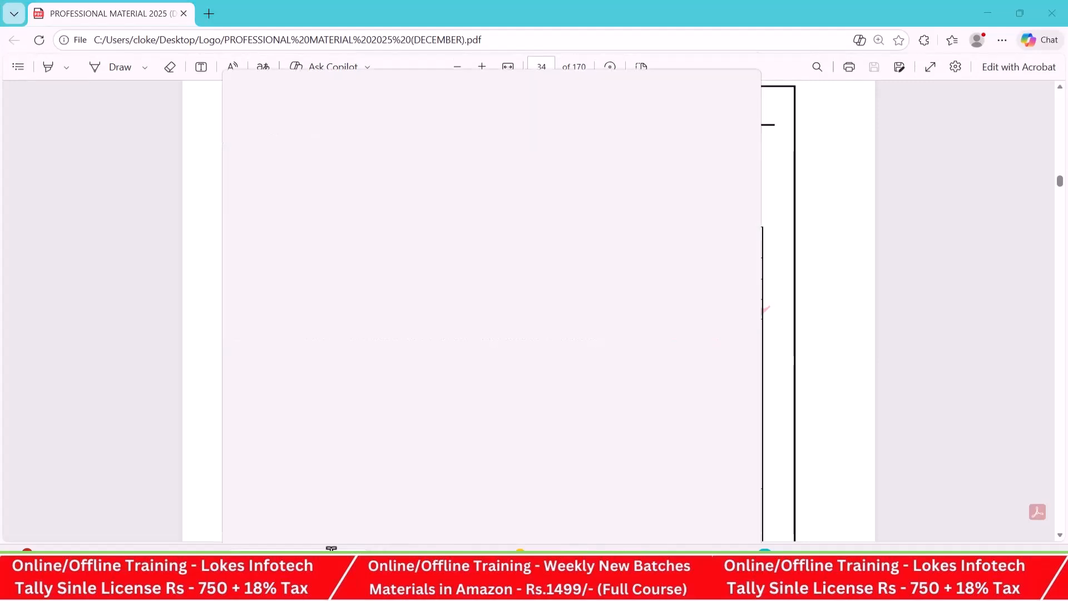
{"action": "type", "text": "tally"}
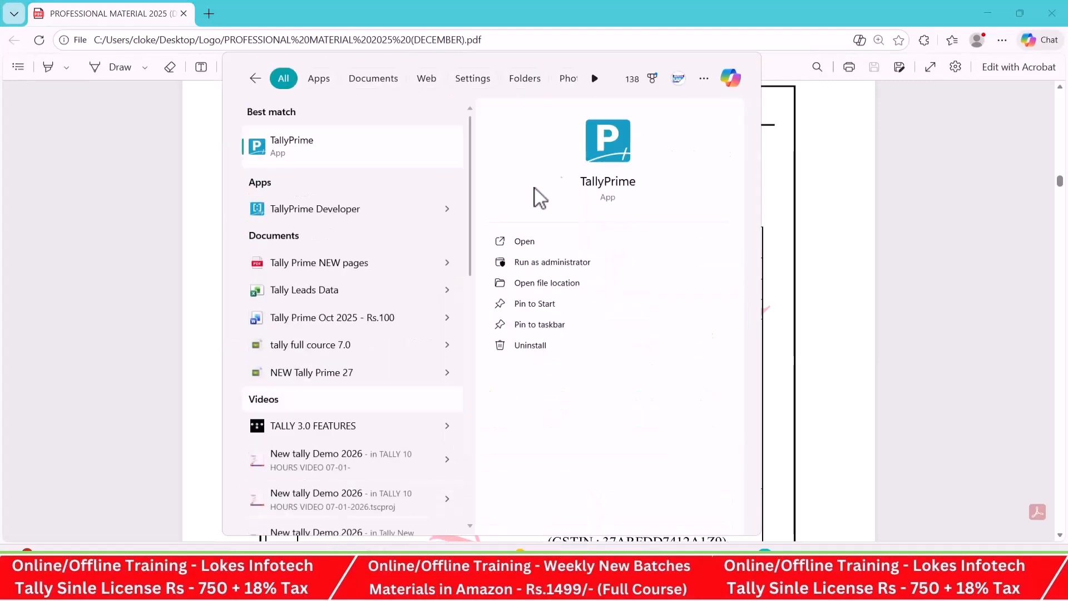
{"action": "left_click", "coordinate": [549, 242]}
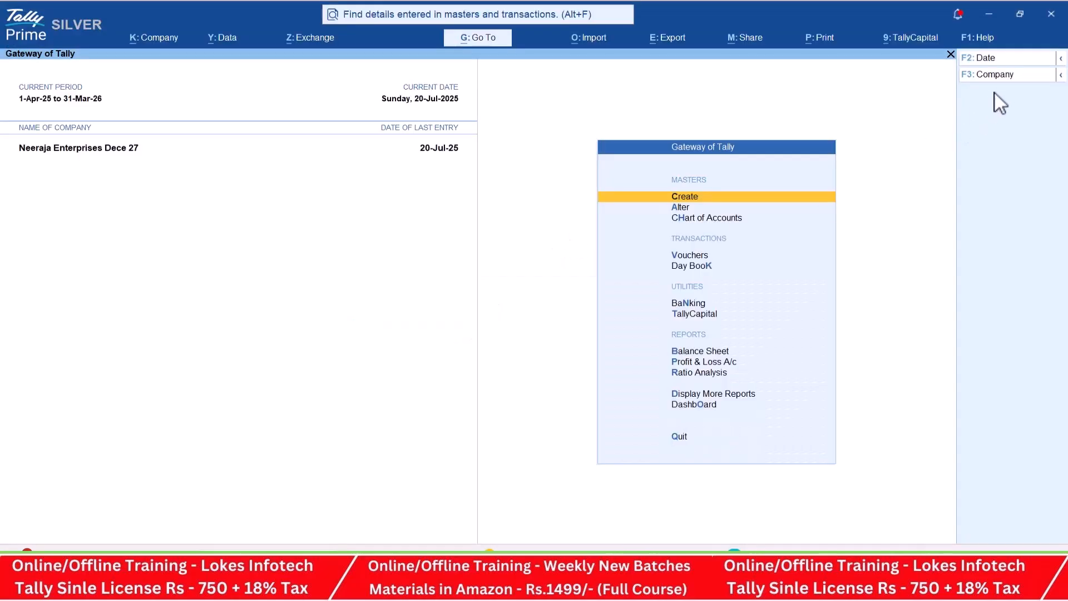
- Shut the open company Neeraja Enterprises Dece 27
{"action": "left_click", "coordinate": [1003, 80]}
{"action": "key", "text": "Return"}
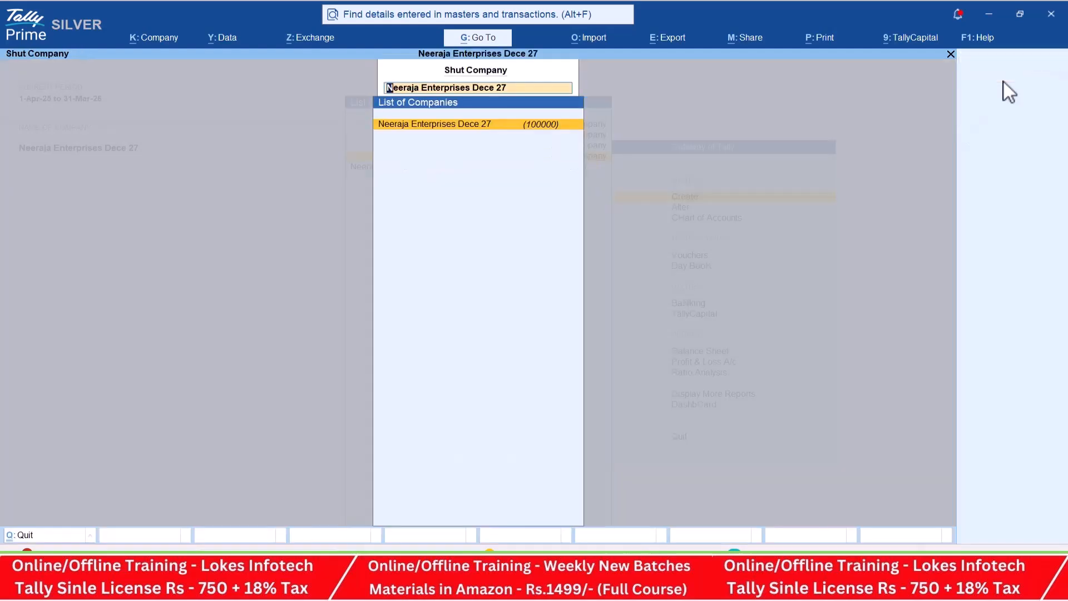
{"action": "key", "text": "Return"}
{"action": "key", "text": "y"}
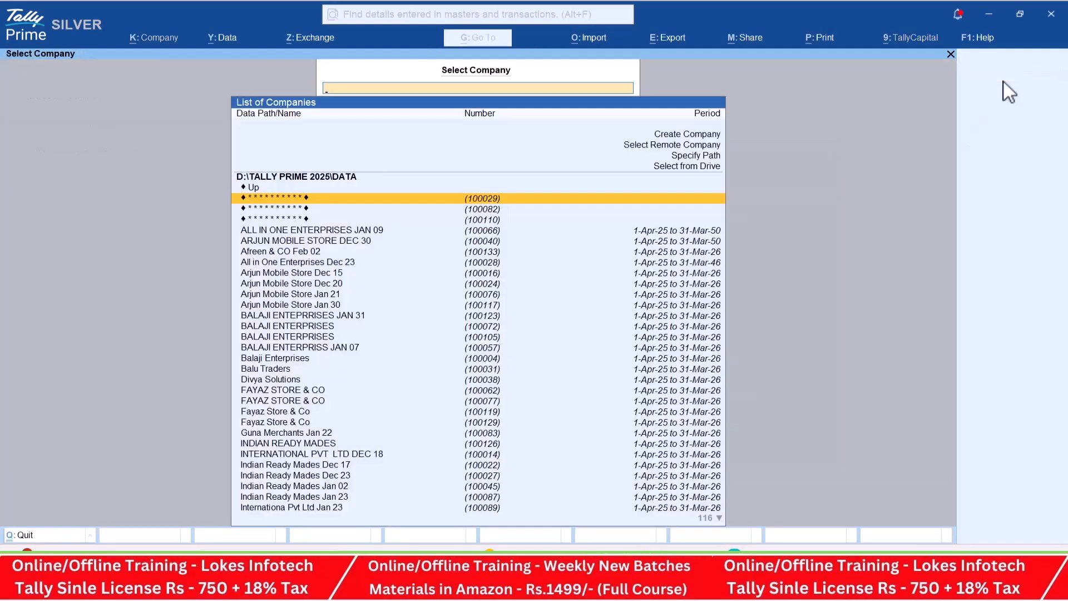
- Create a company named TRADING ORGANIZATION FEB 09 with Andhra Pradesh as its state and save it
{"action": "key", "text": "Up"}
{"action": "key", "text": "Up"}
{"action": "key", "text": "Up"}
{"action": "key", "text": "Up"}
{"action": "key", "text": "Up"}
{"action": "key", "text": "Return"}
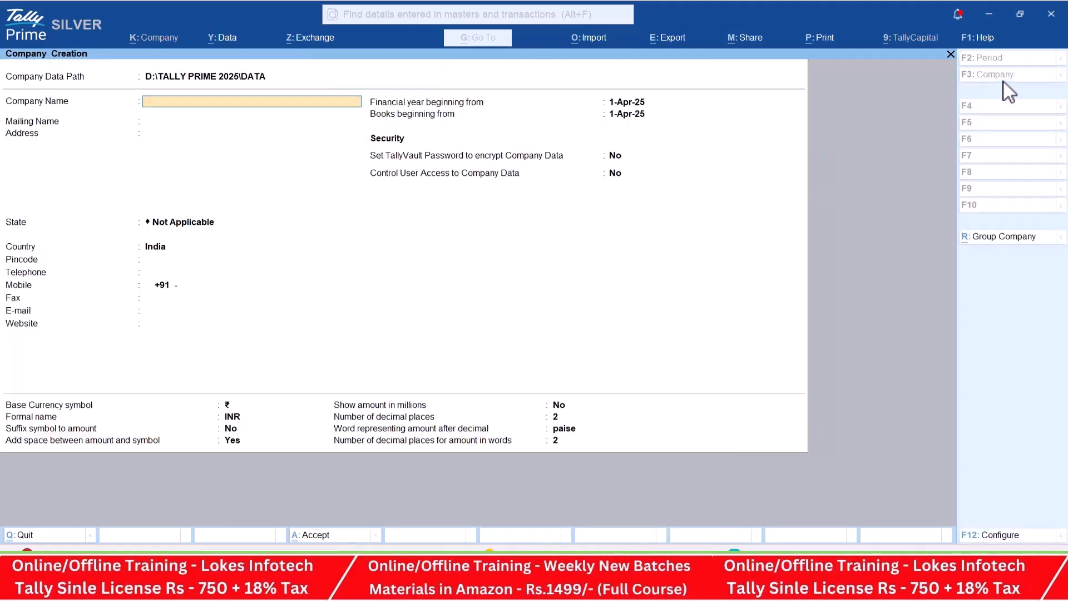
{"action": "type", "text": "TRADING ORGANIZATION FEB 09"}
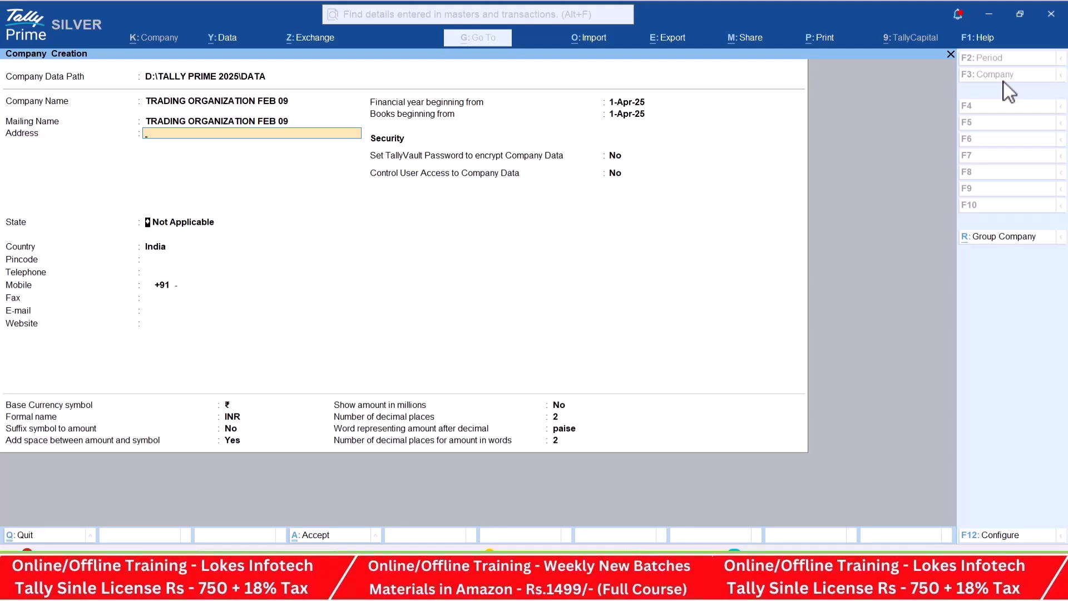
{"action": "key", "text": "Return"}
{"action": "key", "text": "Down"}
{"action": "key", "text": "Return"}
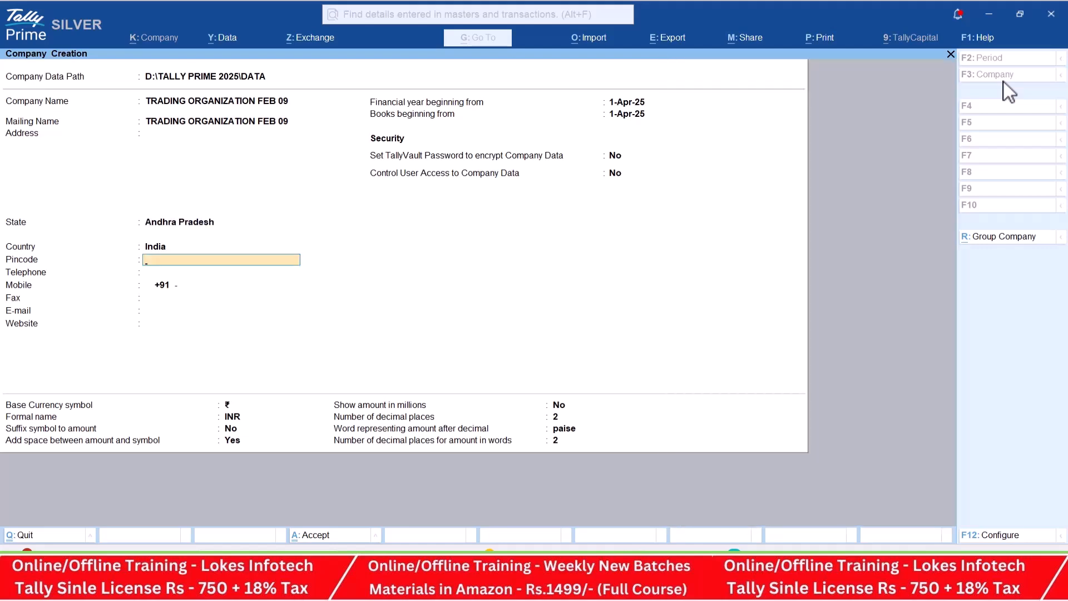
{"action": "key", "text": "ctrl+a"}
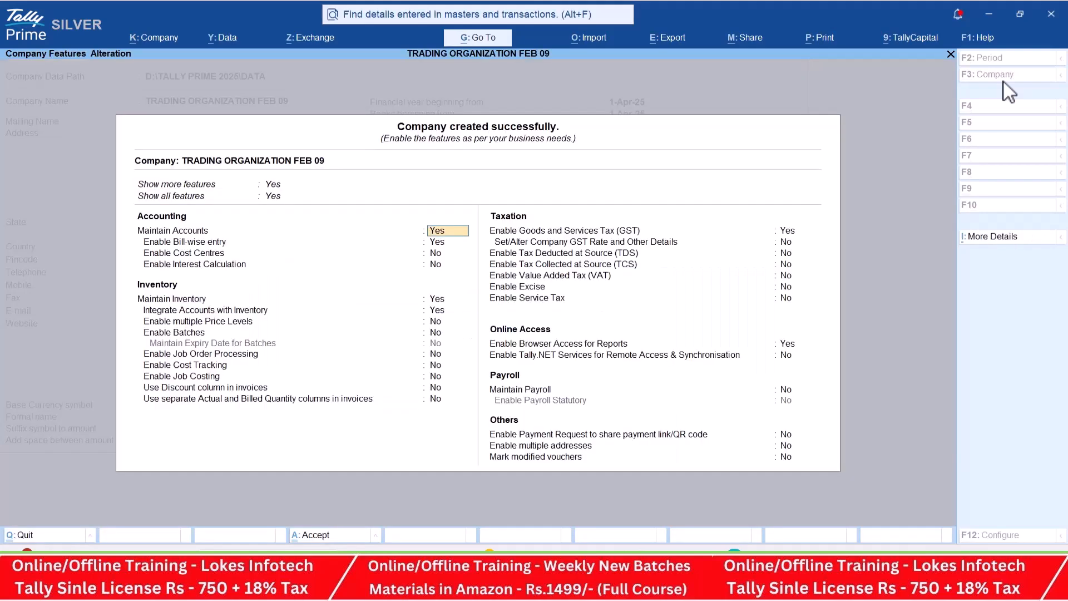
- Disable bill-wise entry in the accounting features of TRADING ORGANIZATION FEB 09
{"action": "key", "text": "Return"}
{"action": "key", "text": "n"}
{"action": "key", "text": "Return"}
{"action": "key", "text": "Return"}
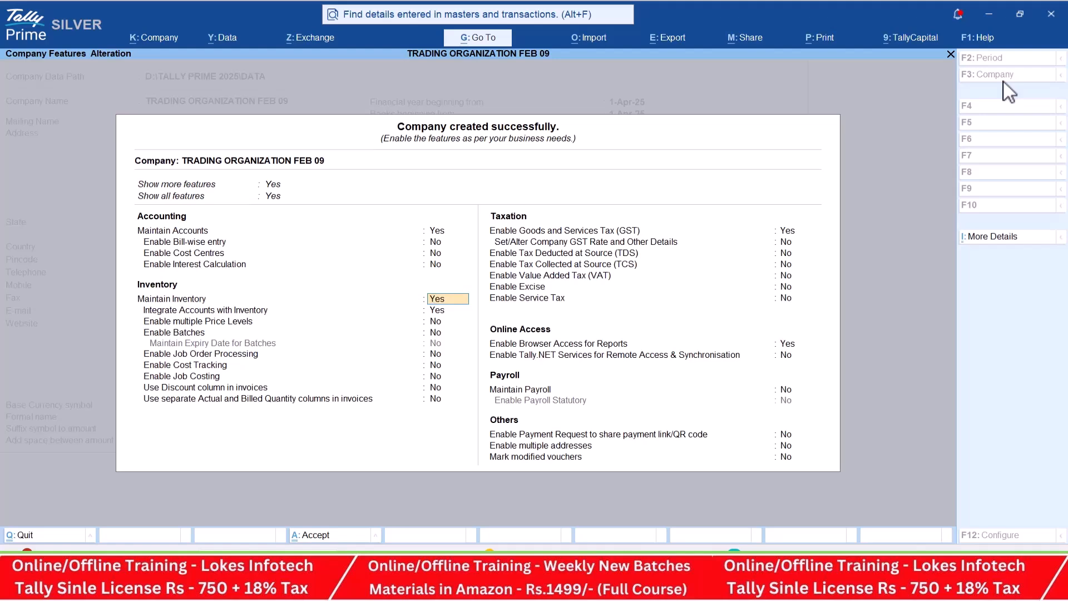
- Keep the remaining inventory features and GST enabled as set, and reach the GSTIN entry in the company's GST registration details
{"action": "key", "text": "Return"}
{"action": "key", "text": "Return"}
{"action": "key", "text": "Return"}
{"action": "key", "text": "Return"}
{"action": "key", "text": "Return"}
{"action": "key", "text": "Return"}
{"action": "key", "text": "Return"}
{"action": "key", "text": "Return"}
{"action": "key", "text": "Return"}
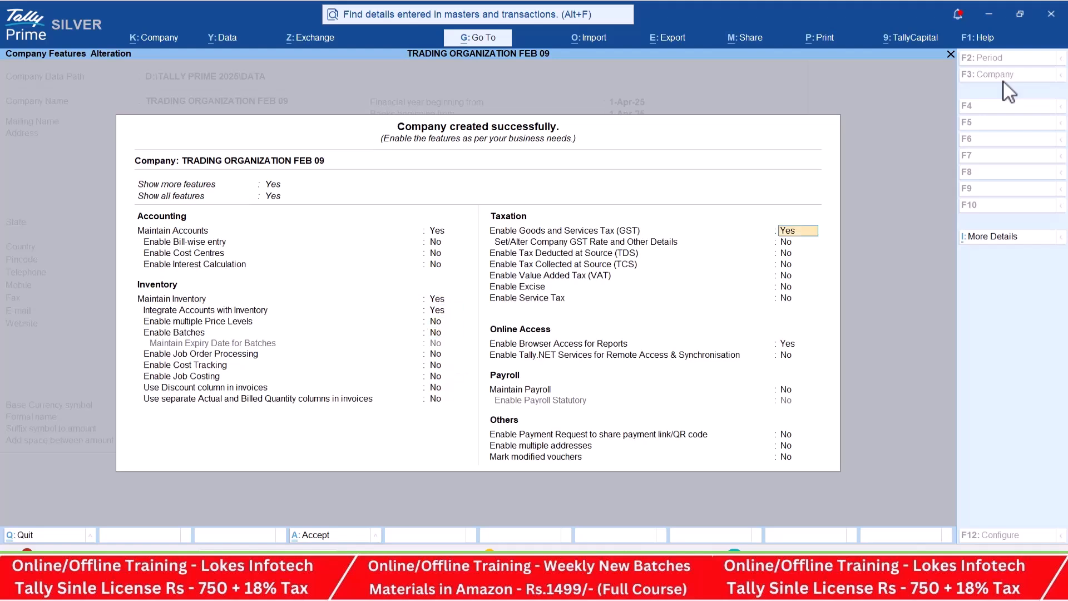
{"action": "key", "text": "Return"}
{"action": "key", "text": "Return"}
{"action": "key", "text": "Return"}
{"action": "key", "text": "Return"}
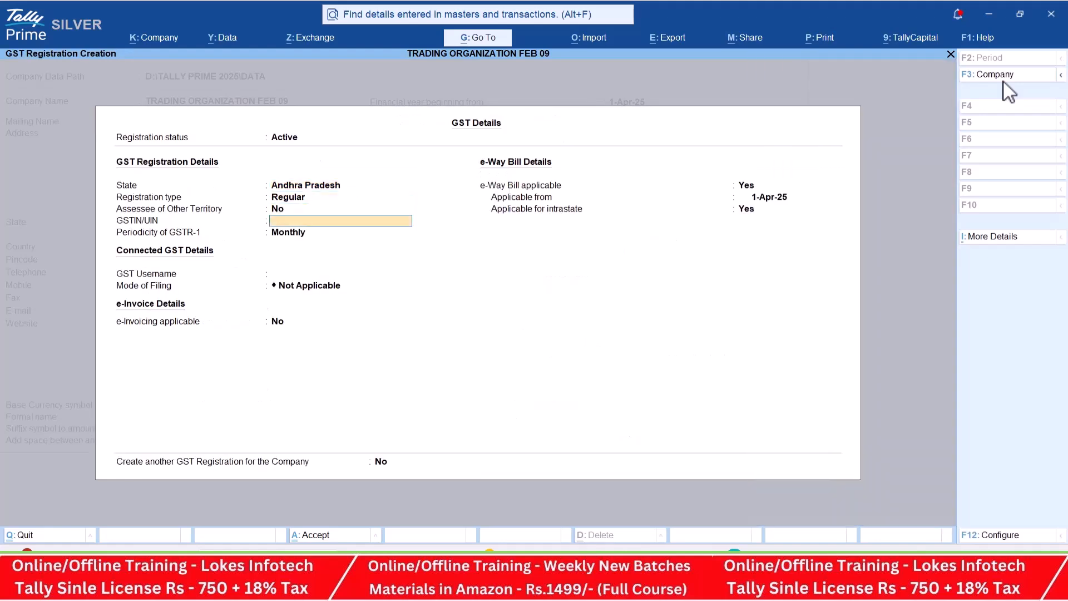
- Copy the GSTIN from the Module 2 page of the PDF material into the TallyPrime GST details and save the registration and company features
{"action": "key", "text": "alt+Tab"}
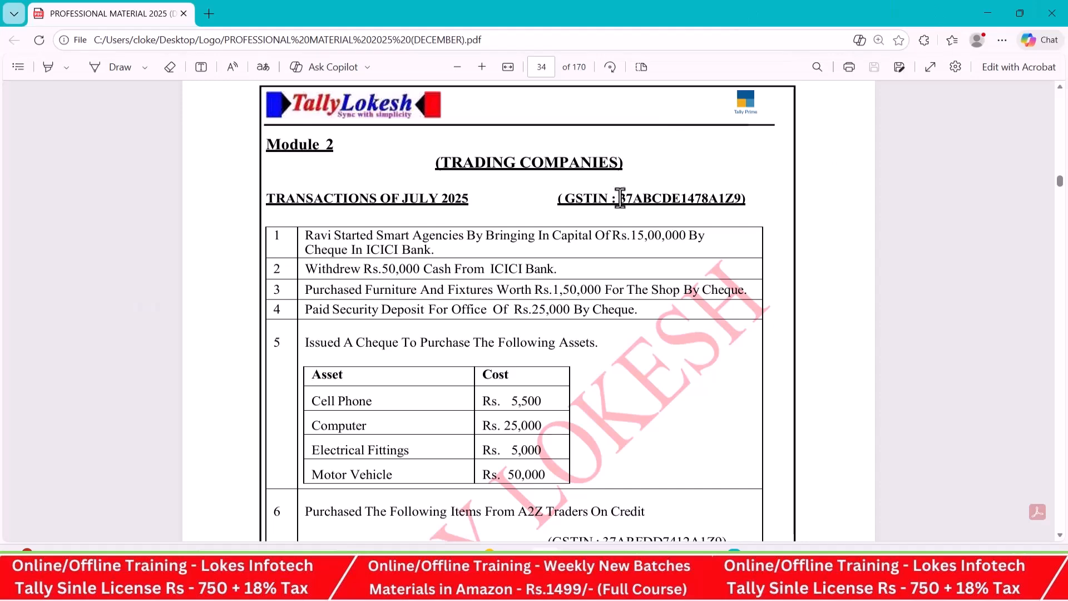
{"action": "left_click_drag", "start_coordinate": [624, 199], "coordinate": [739, 192]}
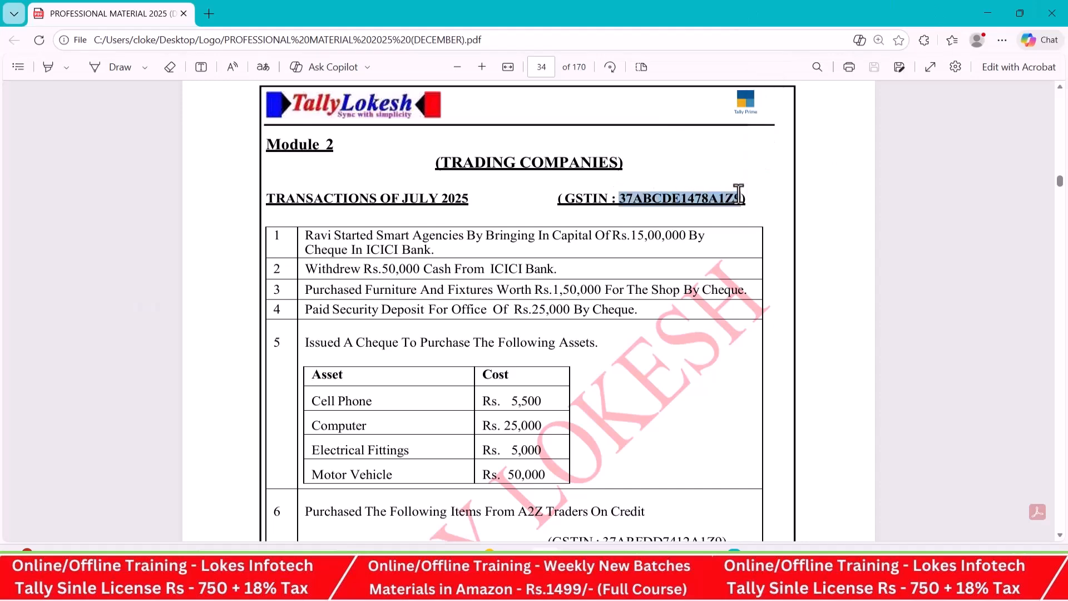
{"action": "key", "text": "ctrl+c"}
{"action": "key", "text": "alt+Tab"}
{"action": "key", "text": "ctrl+v"}
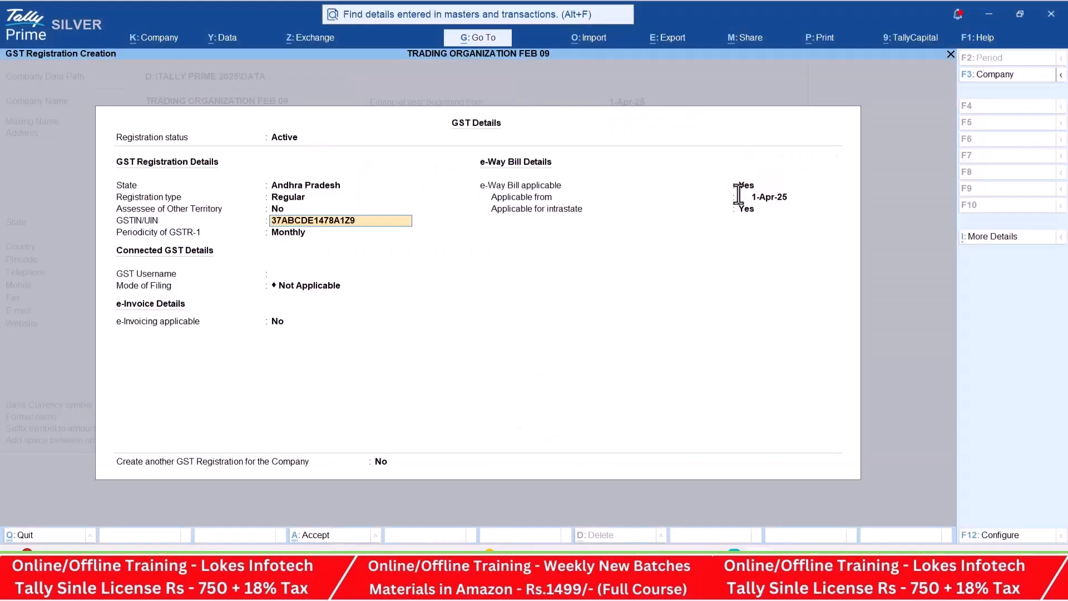
{"action": "key", "text": "ctrl+a"}
{"action": "key", "text": "ctrl+a"}
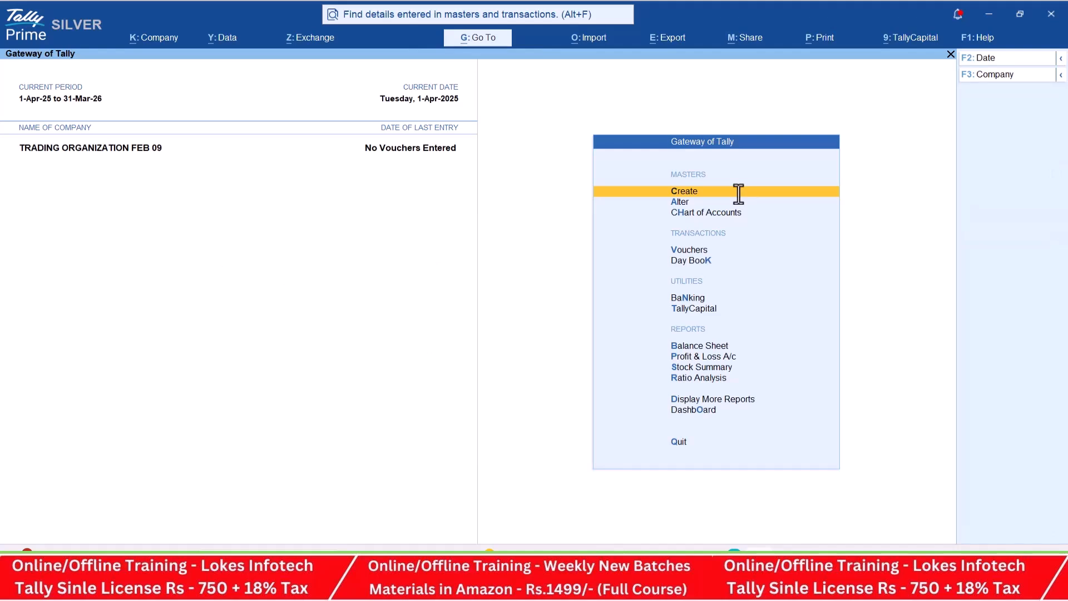
- Open a receipt voucher and set its date to 1-7, matching the July 2025 transactions in the PDF material
{"action": "key", "text": "Down"}
{"action": "key", "text": "Down"}
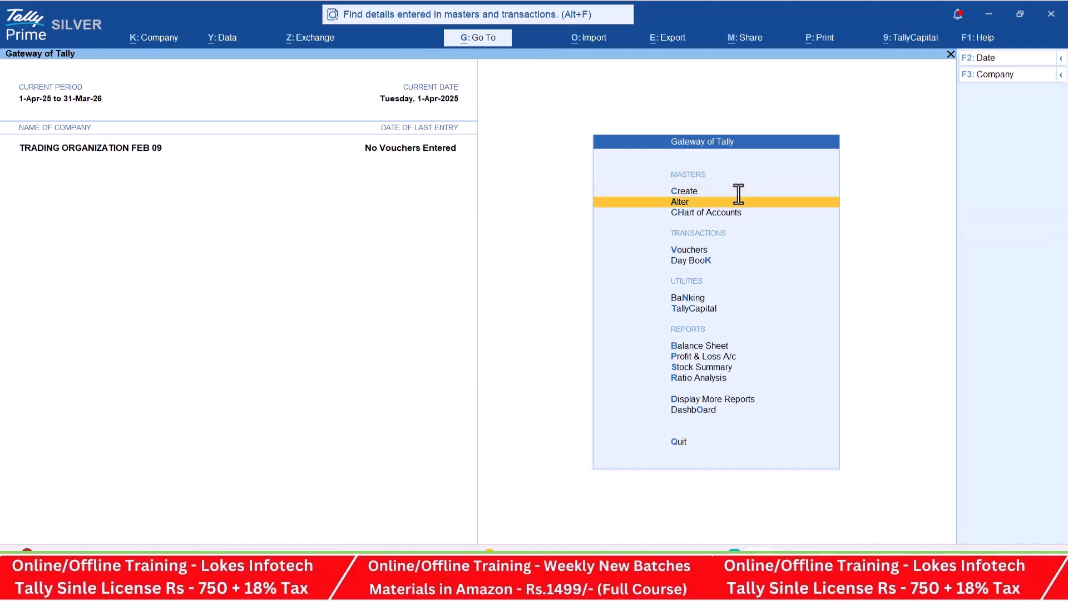
{"action": "key", "text": "Down"}
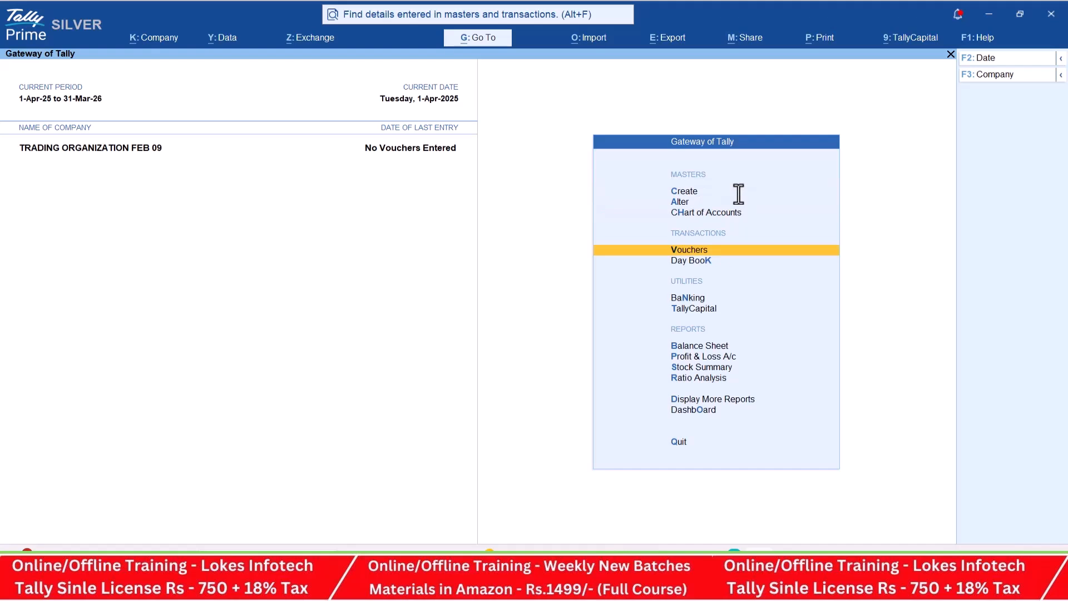
{"action": "key", "text": "Return"}
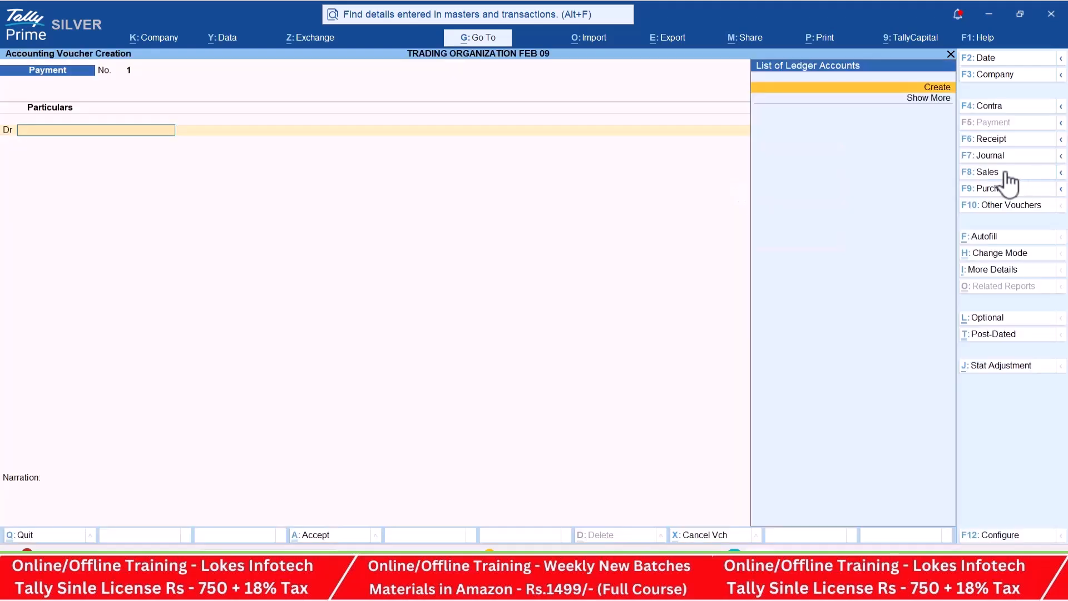
{"action": "left_click", "coordinate": [1001, 141]}
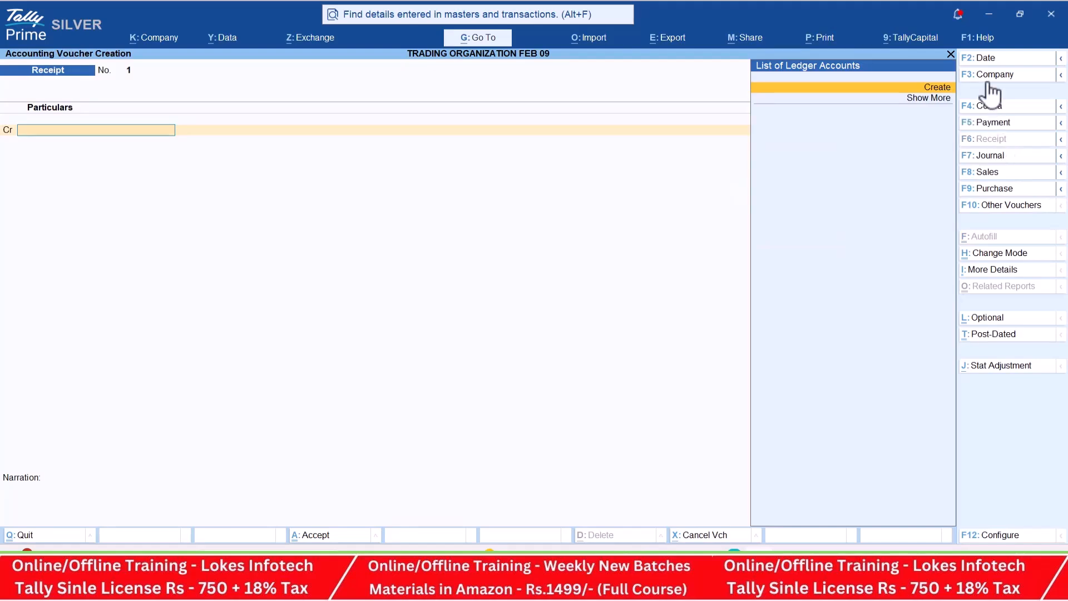
{"action": "left_click", "coordinate": [996, 58]}
{"action": "key", "text": "alt+Tab"}
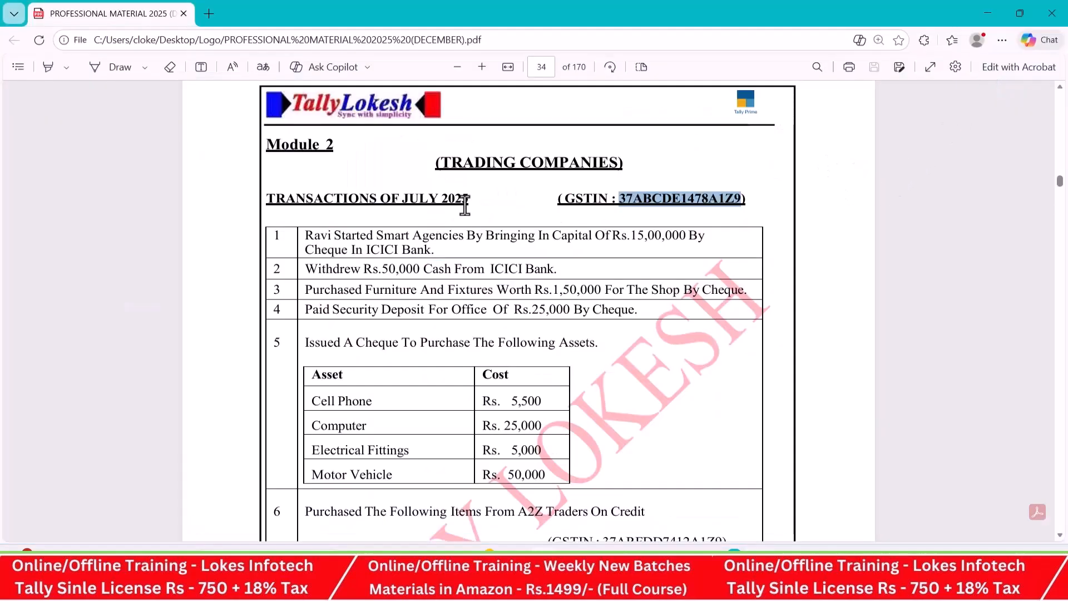
{"action": "key", "text": "alt+Tab"}
{"action": "type", "text": "1-7"}
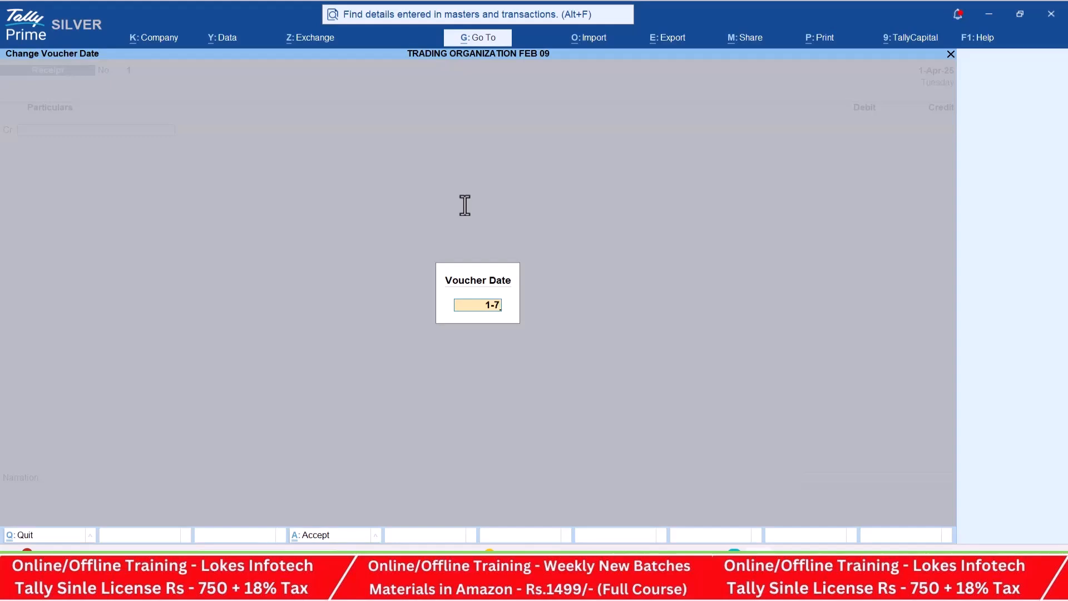
{"action": "key", "text": "Return"}
{"action": "key", "text": "Return"}
- Create a ledger named Capital under Capital Account for the receipt voucher's credit line and save it
{"action": "key", "text": "alt+Tab"}
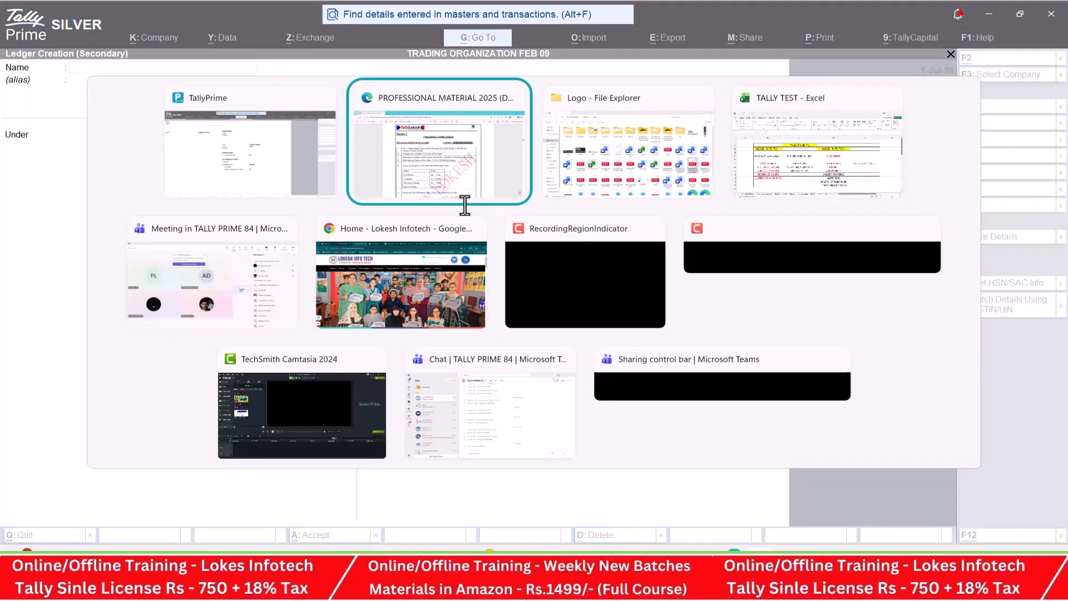
{"action": "key", "text": "alt+Tab"}
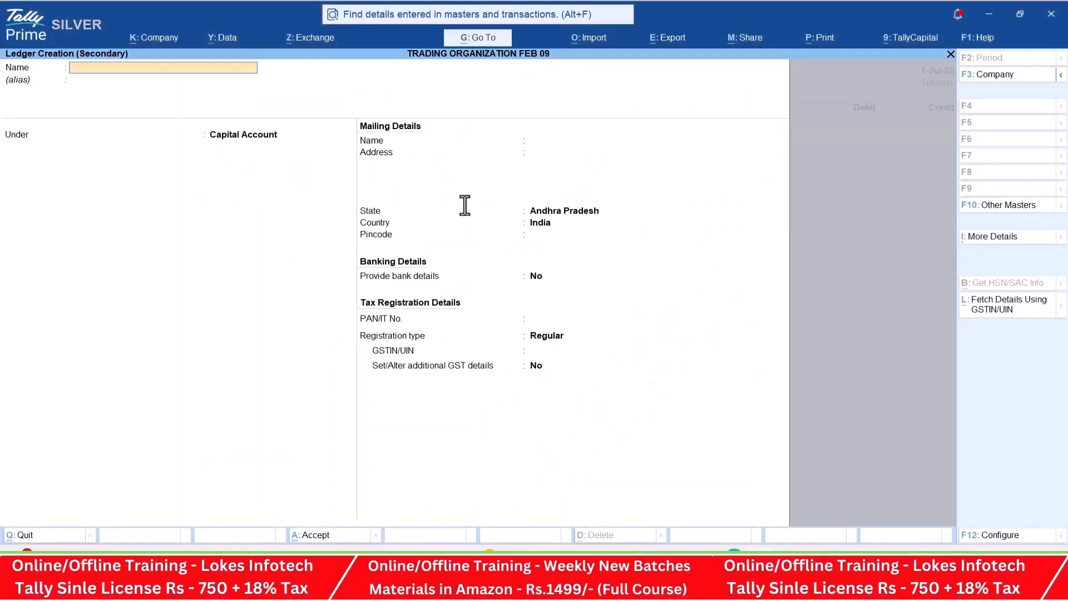
{"action": "type", "text": "Capit"}
{"action": "key", "text": "Return"}
{"action": "key", "text": "Return"}
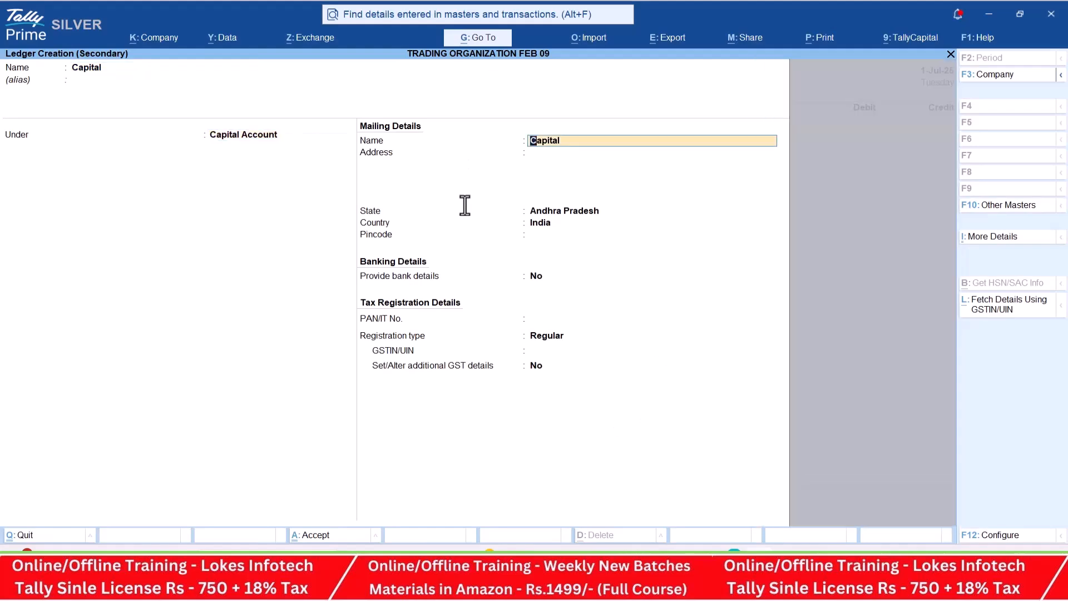
{"action": "key", "text": "Return"}
{"action": "key", "text": "ctrl+a"}
- Credit Capital with 1500000 in the receipt voucher, as given in transaction 1 of the PDF material
{"action": "key", "text": "alt+Tab"}
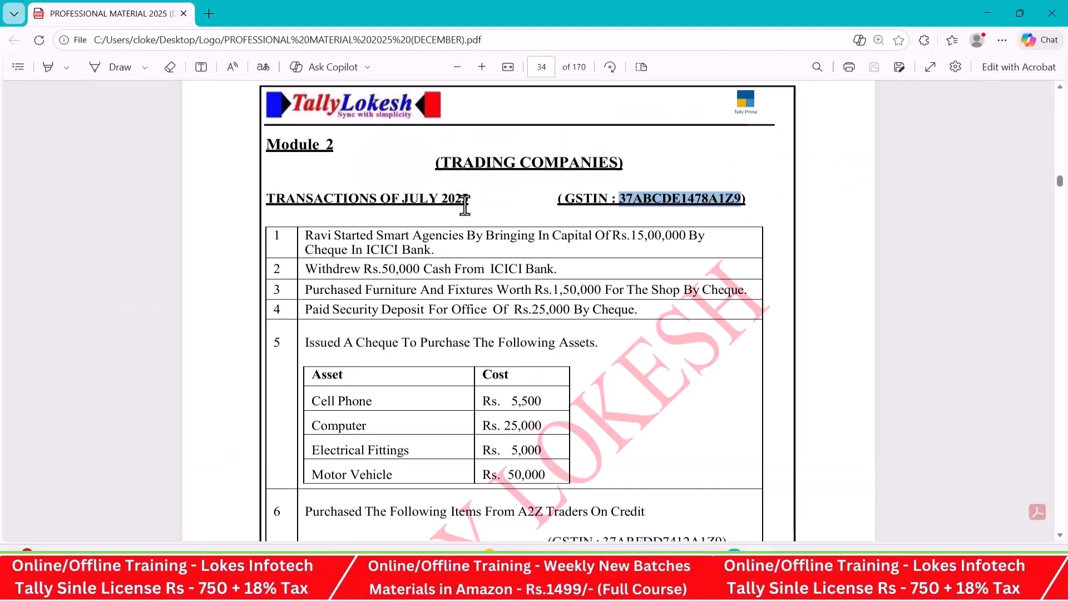
{"action": "key", "text": "alt+Tab"}
{"action": "type", "text": "1500000"}
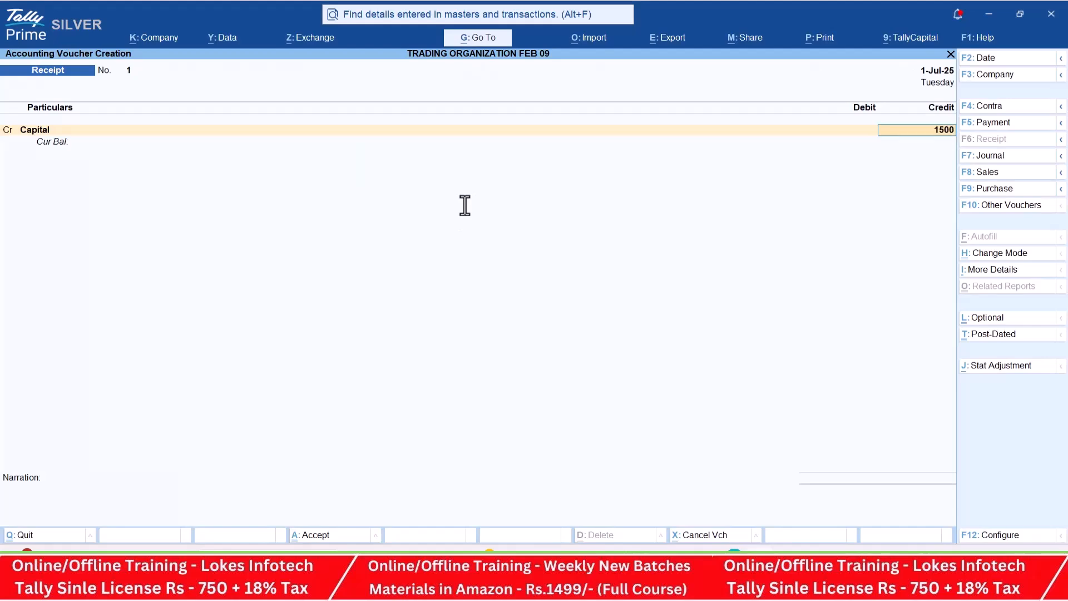
{"action": "key", "text": "Return"}
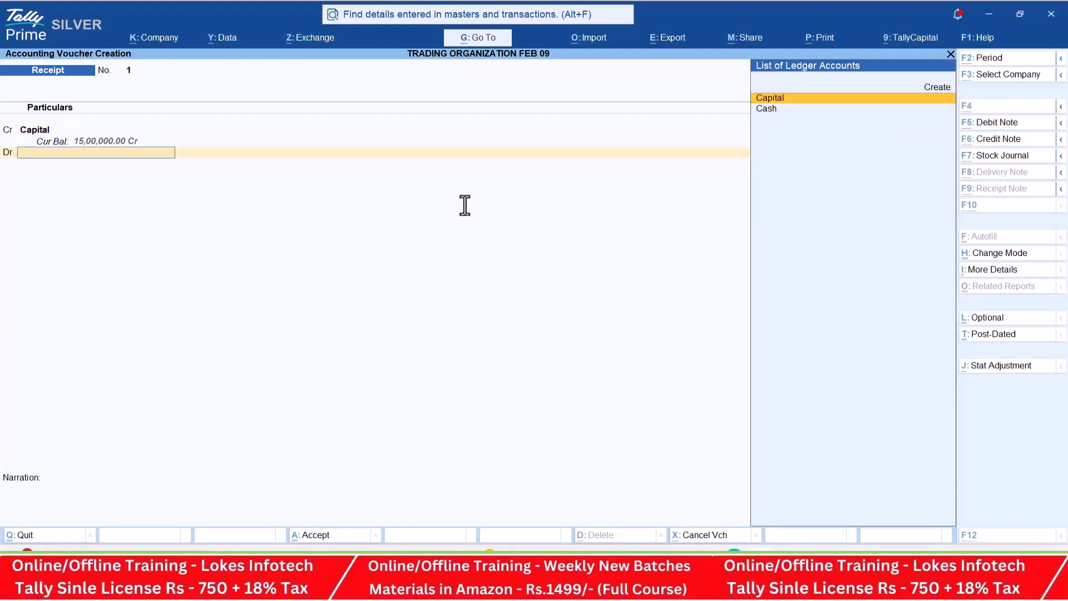
- Create the debit ledger ICICI BANK under Bank Accounts, without bank account details, and save the receipt voucher
{"action": "key", "text": "alt+Tab"}
{"action": "key", "text": "alt+Tab"}
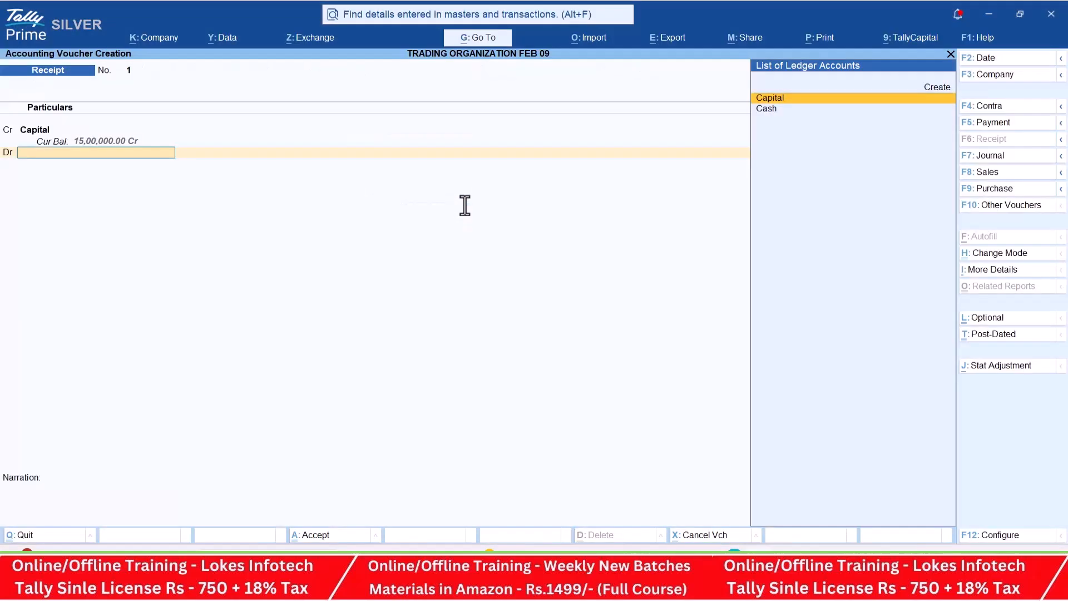
{"action": "key", "text": "alt+c"}
{"action": "type", "text": "ICICI"}
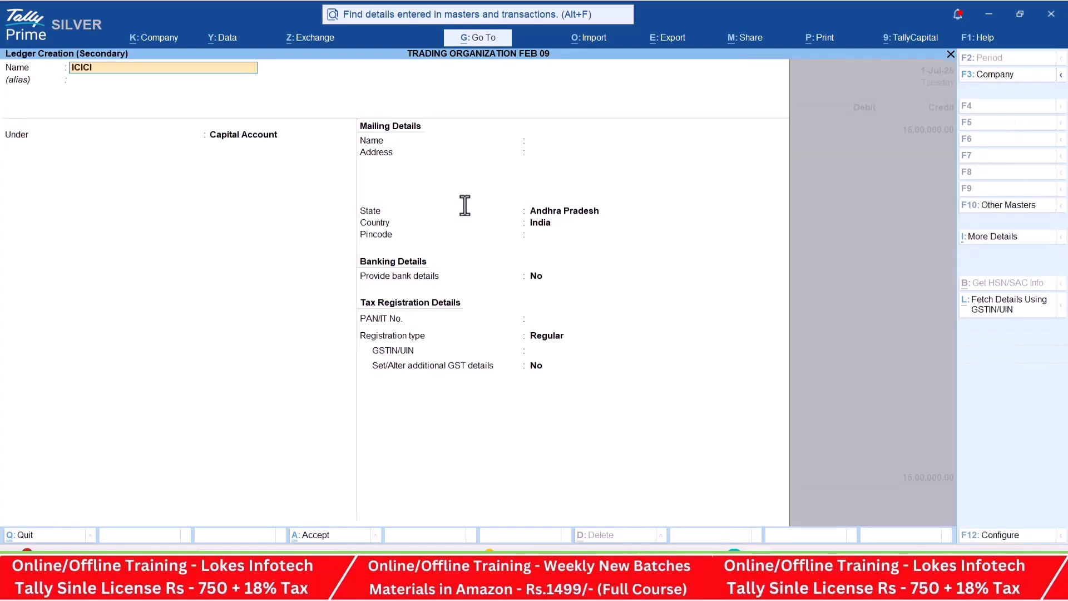
{"action": "type", "text": " BANK"}
{"action": "key", "text": "Return"}
{"action": "type", "text": "BA"}
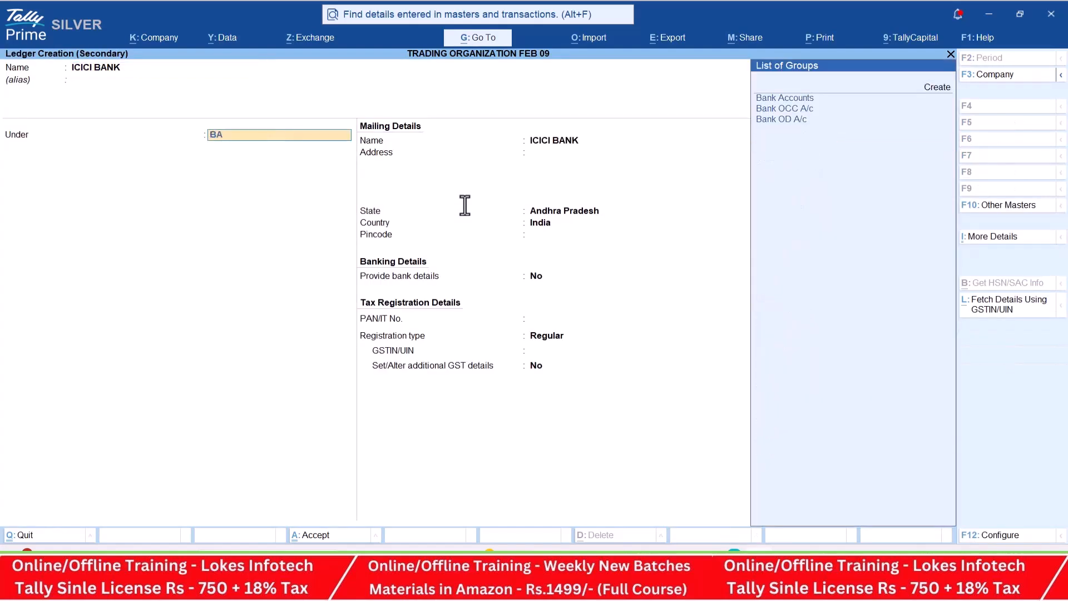
{"action": "key", "text": "Return"}
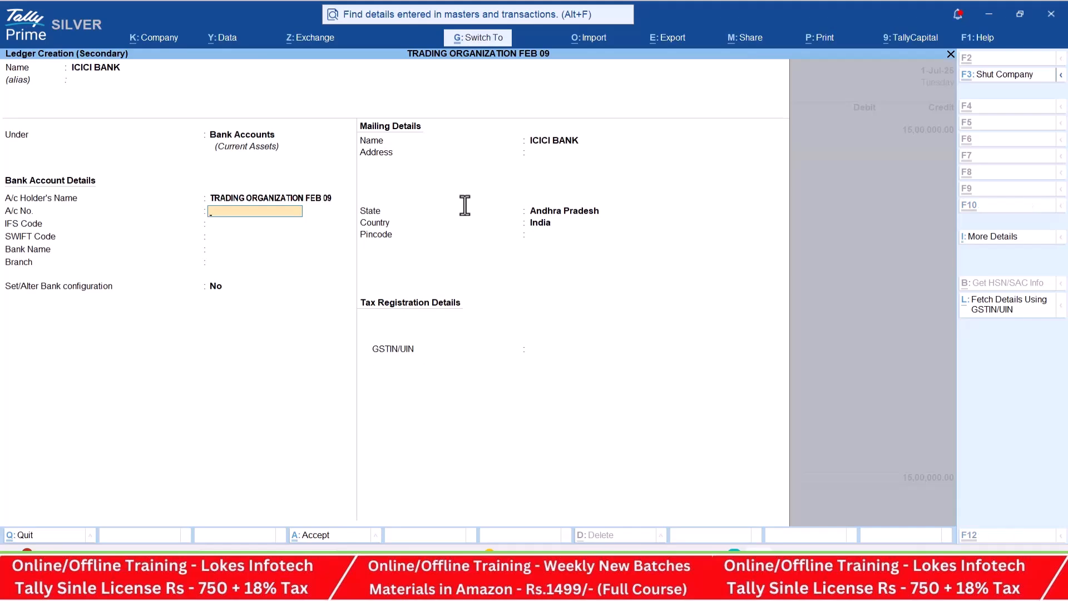
{"action": "key", "text": "ctrl+a"}
{"action": "key", "text": "Return"}
- Start a contra voucher for transaction 2 of the PDF material and credit ICICI BANK with 50000
{"action": "key", "text": "alt+Tab"}
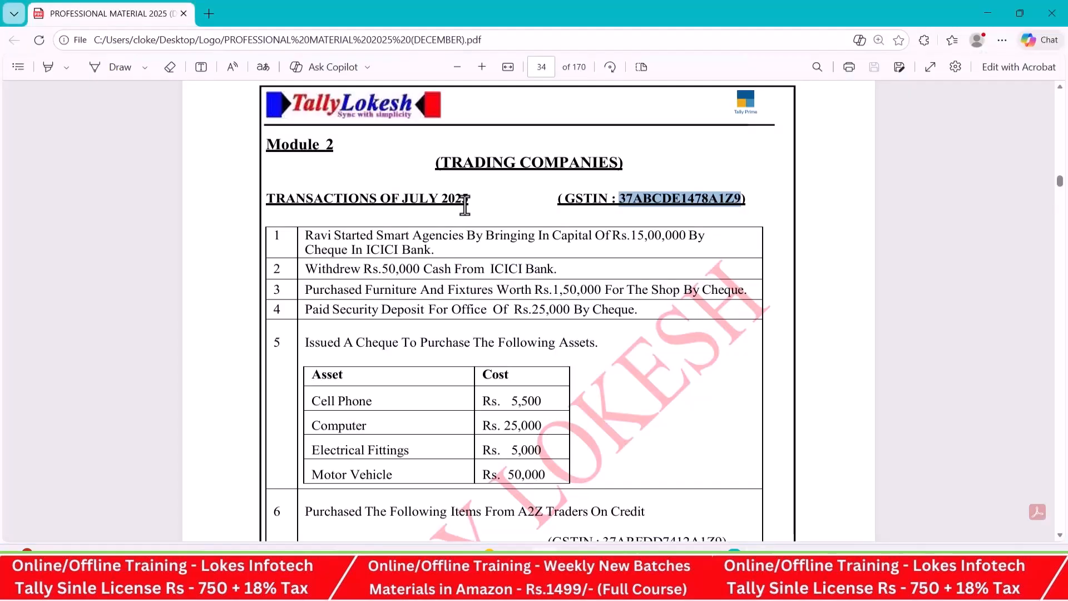
{"action": "key", "text": "alt+Tab"}
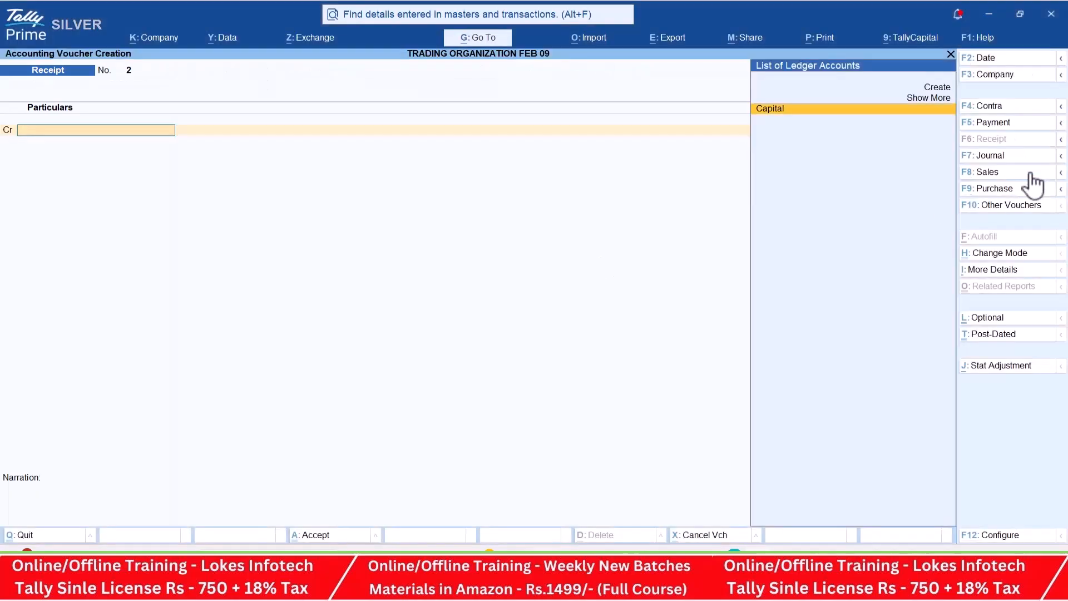
{"action": "left_click", "coordinate": [1002, 109]}
{"action": "key", "text": "Down"}
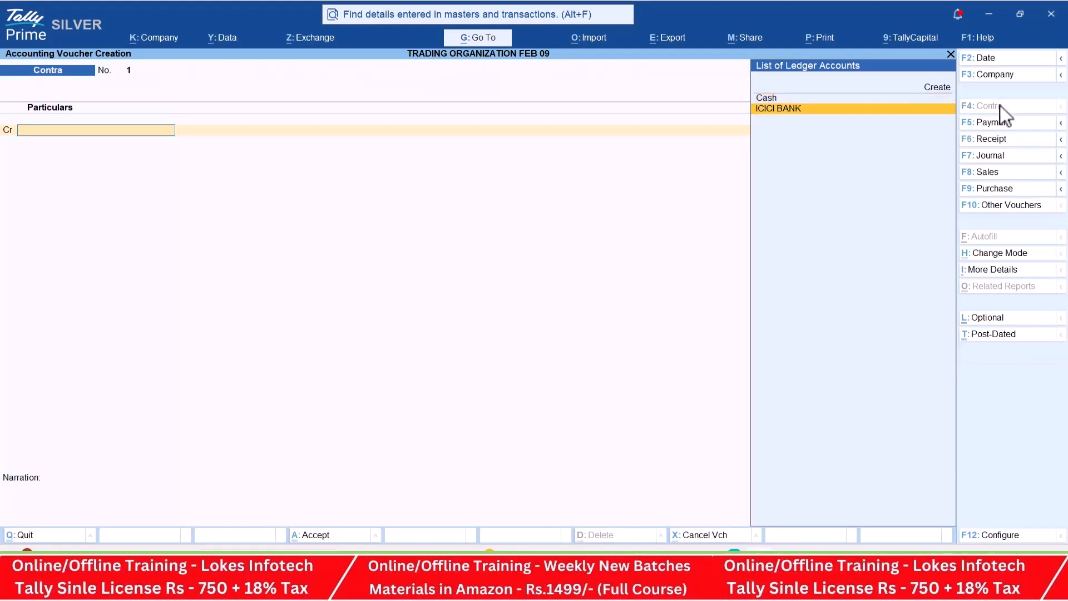
{"action": "key", "text": "Return"}
{"action": "key", "text": "alt+Tab"}
{"action": "key", "text": "alt+Tab"}
{"action": "type", "text": "50000"}
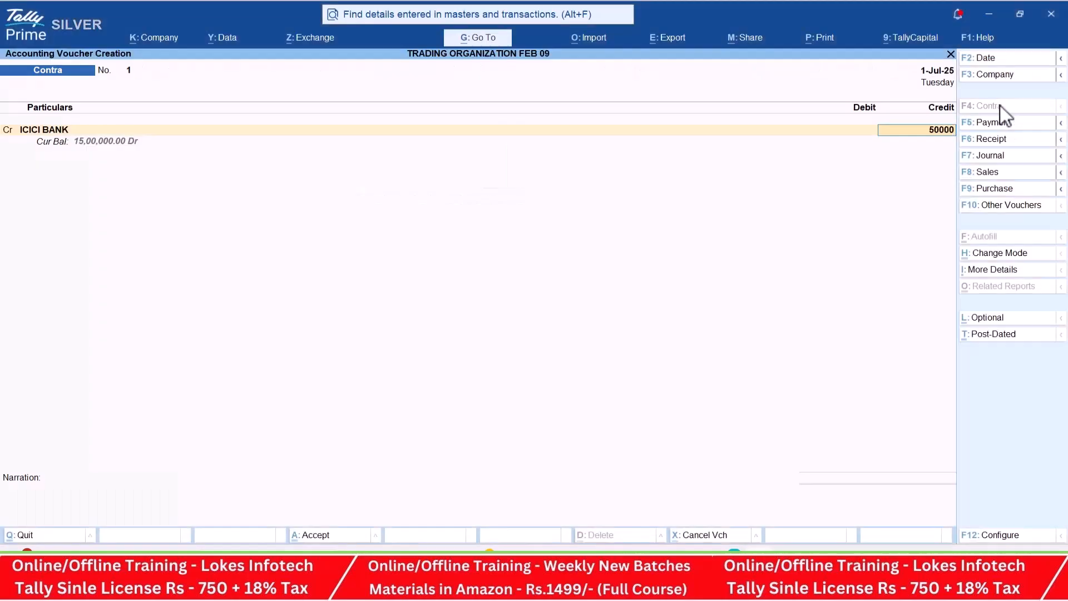
{"action": "key", "text": "Return"}
- Accept the cheque bank allocation dated 1-Jul-25, debit Cash with 50,000 and save the contra voucher
{"action": "key", "text": "Return"}
{"action": "key", "text": "Return"}
{"action": "key", "text": "Return"}
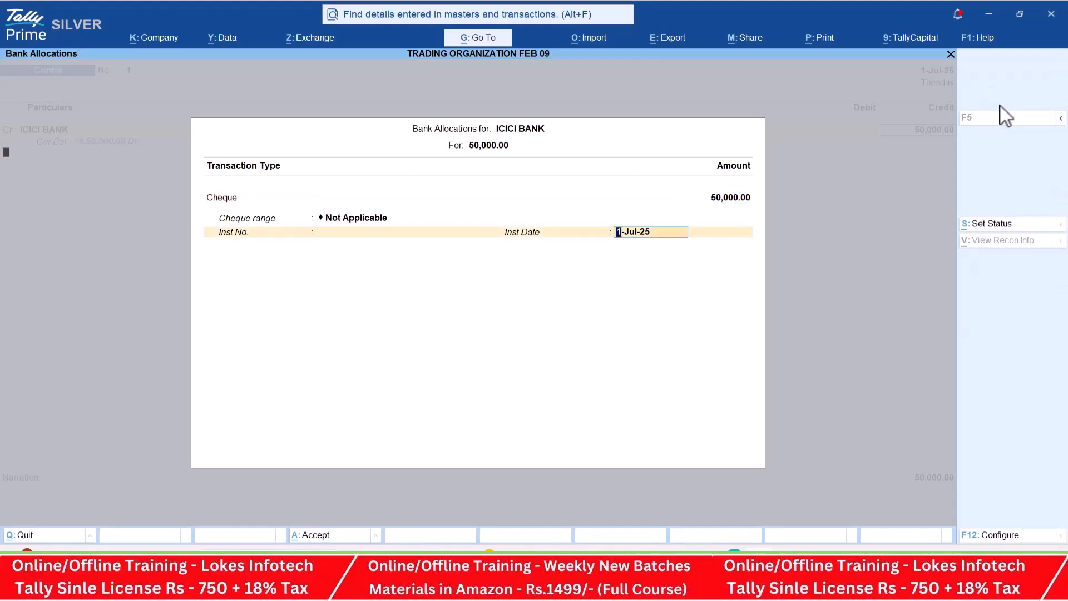
{"action": "key", "text": "Return"}
{"action": "key", "text": "Return"}
{"action": "key", "text": "Return"}
{"action": "key", "text": "ctrl"}
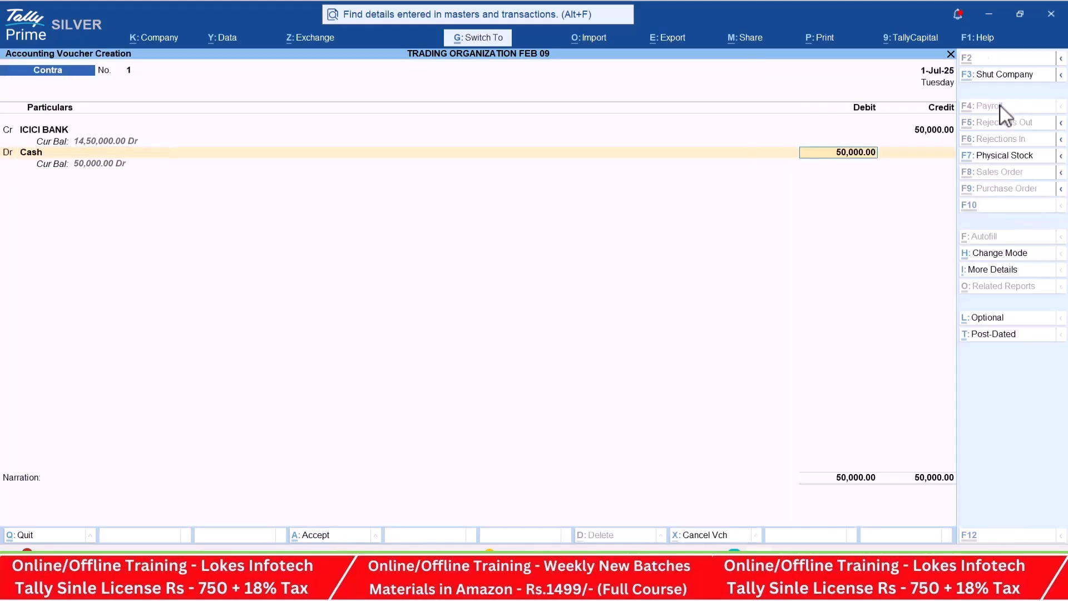
{"action": "key", "text": "ctrl+a"}
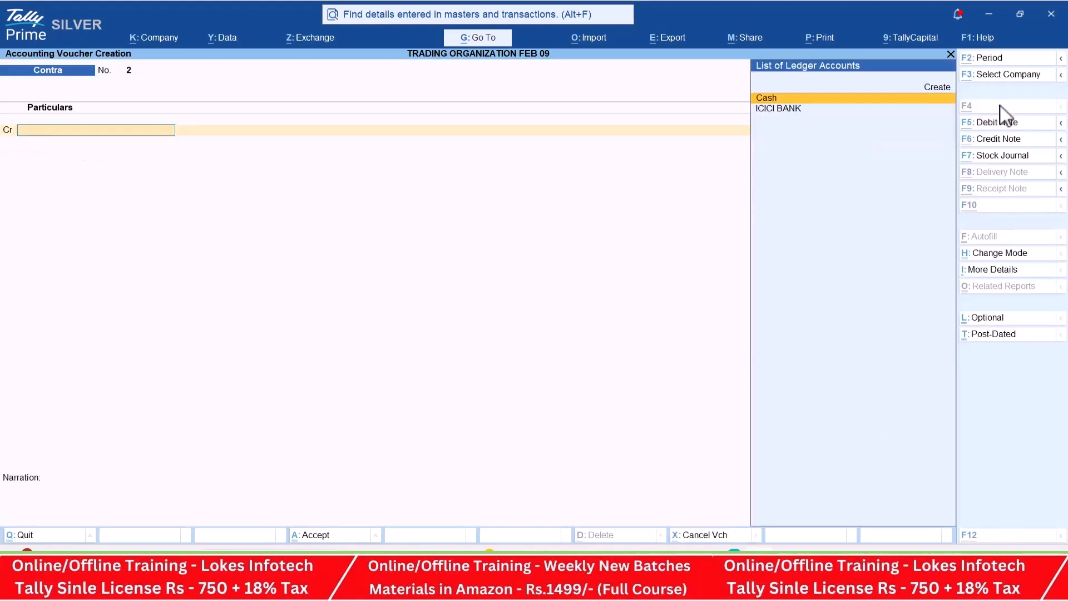
- Start a payment voucher and create a ledger named Furniture and Fixtures under Fixed Assets for its debit line
{"action": "key", "text": "alt+Tab"}
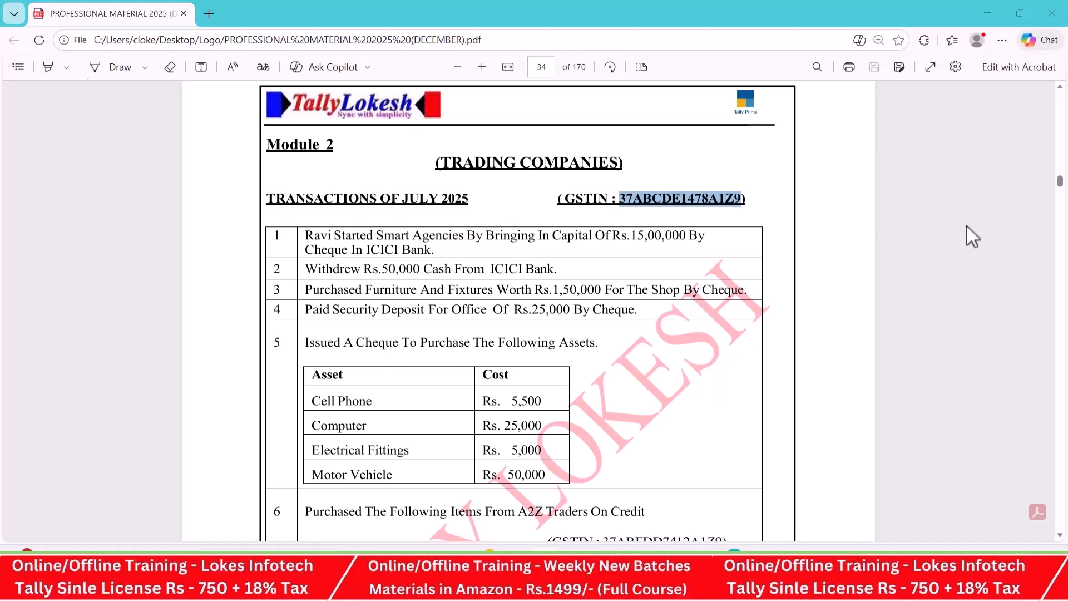
{"action": "key", "text": "alt+Tab"}
{"action": "left_click", "coordinate": [1011, 126]}
{"action": "key", "text": "alt+c"}
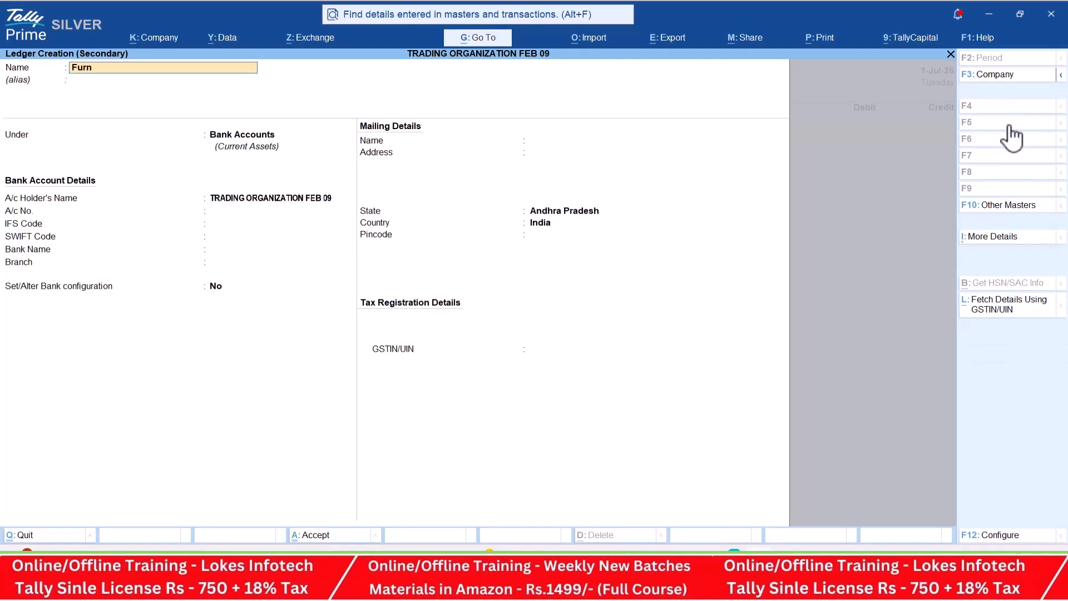
{"action": "type", "text": "Furniture and Fi"}
{"action": "key", "text": "Return"}
{"action": "key", "text": "Return"}
{"action": "type", "text": "fi"}
{"action": "key", "text": "Return"}
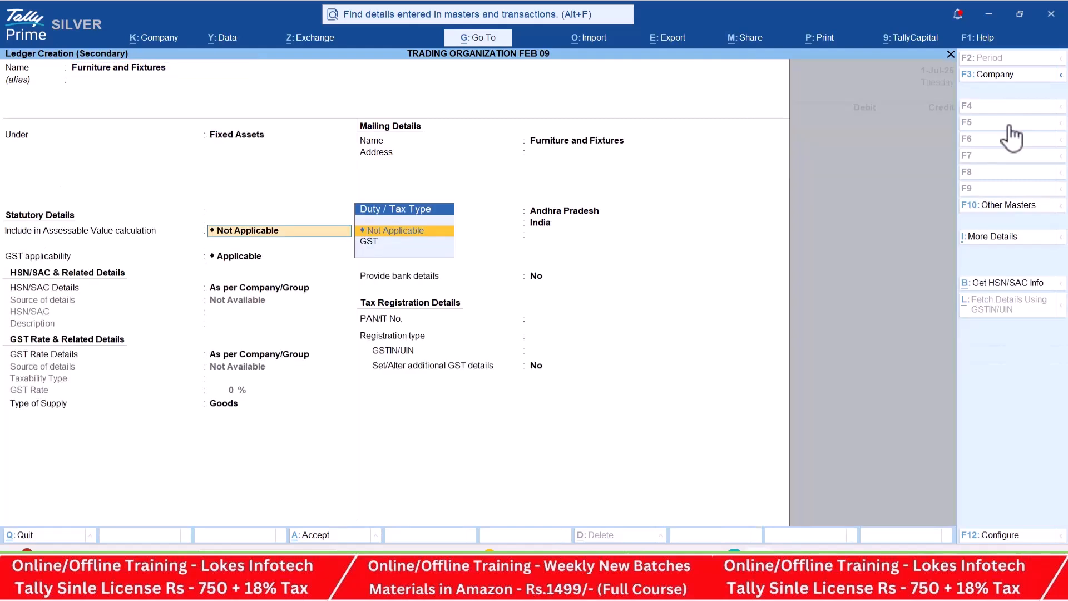
{"action": "key", "text": "ctrl+a"}
- Debit Furniture and Fixtures with 150000 and move on to the credit line, checking transaction 3 in the PDF material
{"action": "key", "text": "alt+Tab"}
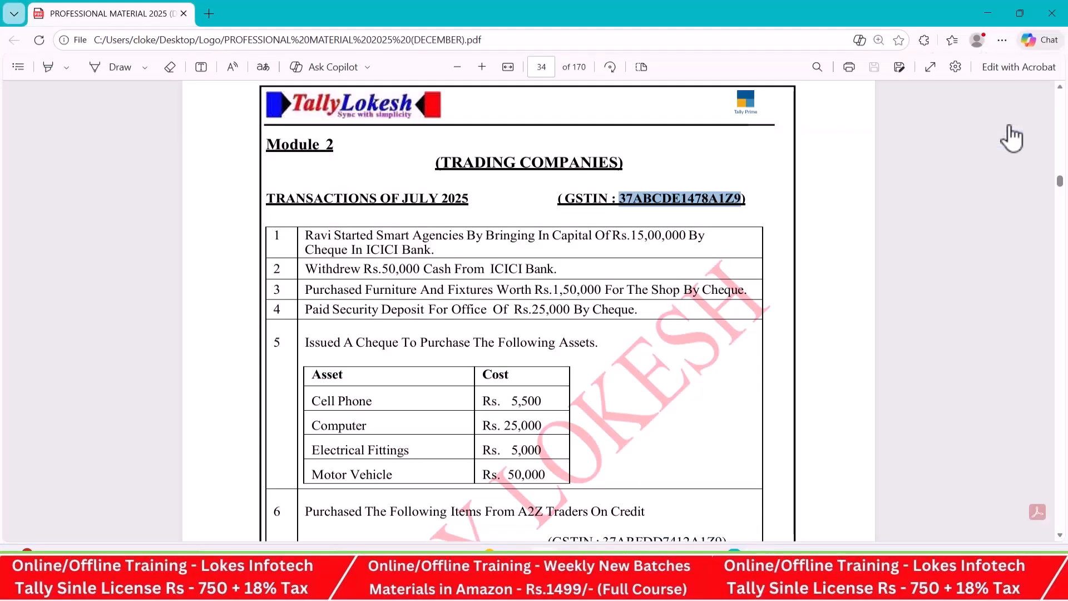
{"action": "key", "text": "alt+Tab"}
{"action": "type", "text": "150000"}
{"action": "key", "text": "Return"}
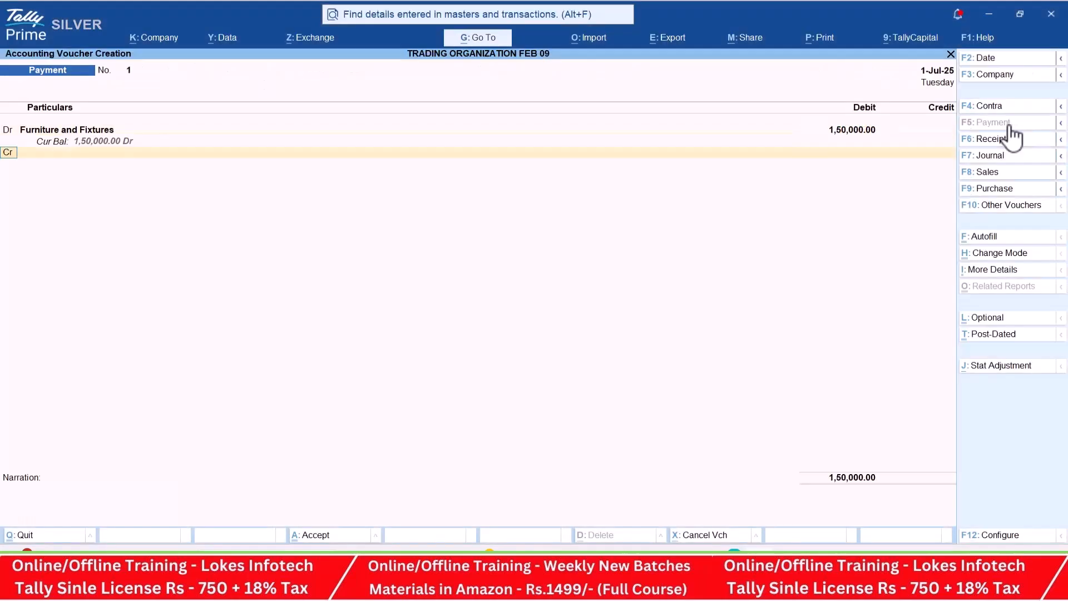
{"action": "key", "text": "alt+Tab"}
{"action": "key", "text": "alt+Tab"}
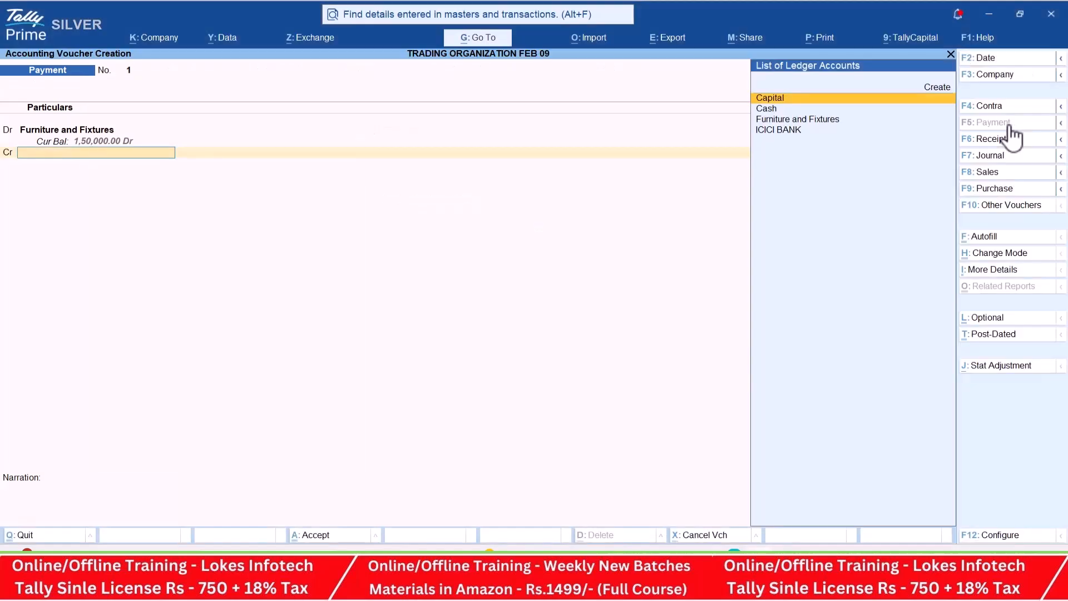
- Credit ICICI BANK with 1,50,000 for the furniture purchase and save the payment voucher
{"action": "type", "text": "i"}
{"action": "key", "text": "Return"}
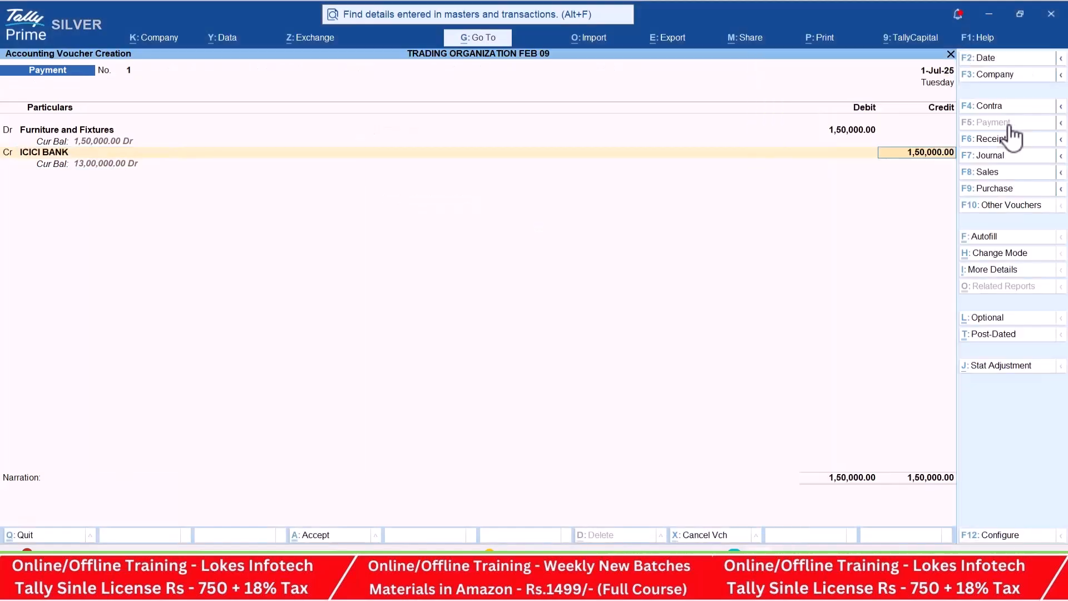
{"action": "key", "text": "ctrl+a"}
- Check transaction 4 in the PDF material and create a ledger named Sd Office under Deposits (Asset) from the new payment voucher's debit line
{"action": "key", "text": "alt+Tab"}
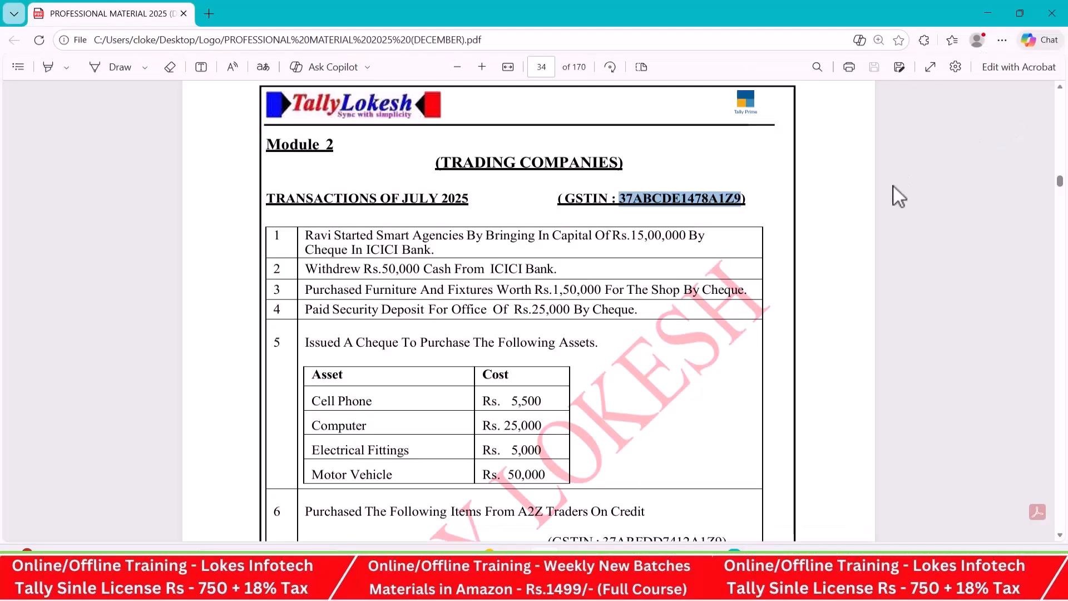
{"action": "scroll", "coordinate": [621, 305], "scroll_direction": "down", "scroll_amount": 1}
{"action": "key", "text": "alt+Tab"}
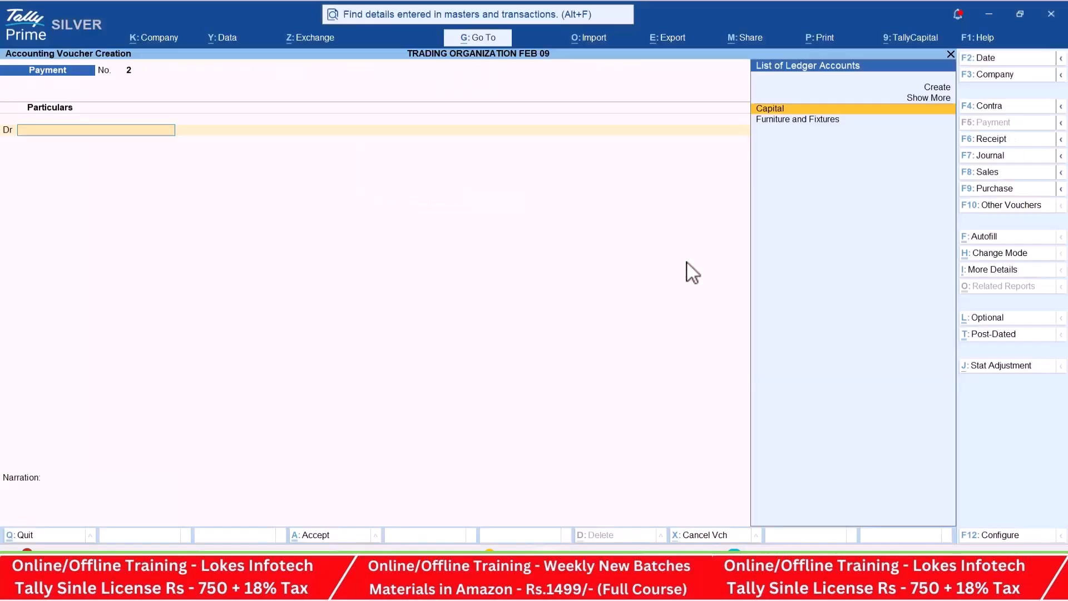
{"action": "key", "text": "alt+c"}
{"action": "type", "text": "Sd Office"}
{"action": "key", "text": "Return"}
{"action": "type", "text": "De"}
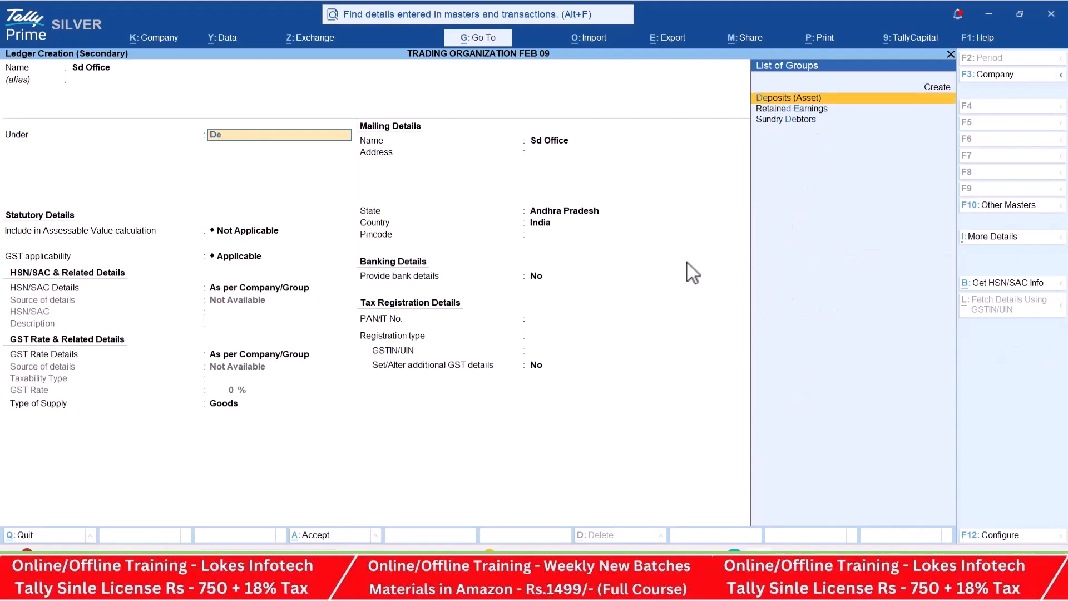
{"action": "key", "text": "Return"}
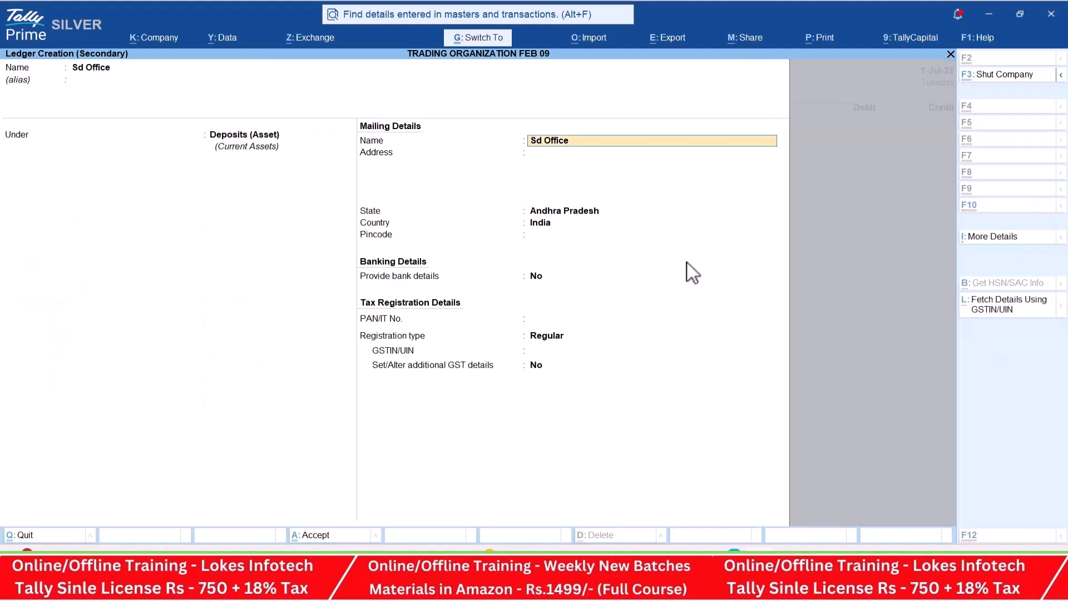
{"action": "key", "text": "ctrl+a"}
- Debit Sd Office with 25000, credit ICICI BANK with the same amount and save the payment voucher
{"action": "key", "text": "alt+Tab"}
{"action": "key", "text": "alt+Tab"}
{"action": "type", "text": "25000"}
{"action": "key", "text": "Return"}
{"action": "type", "text": "I"}
{"action": "key", "text": "Return"}
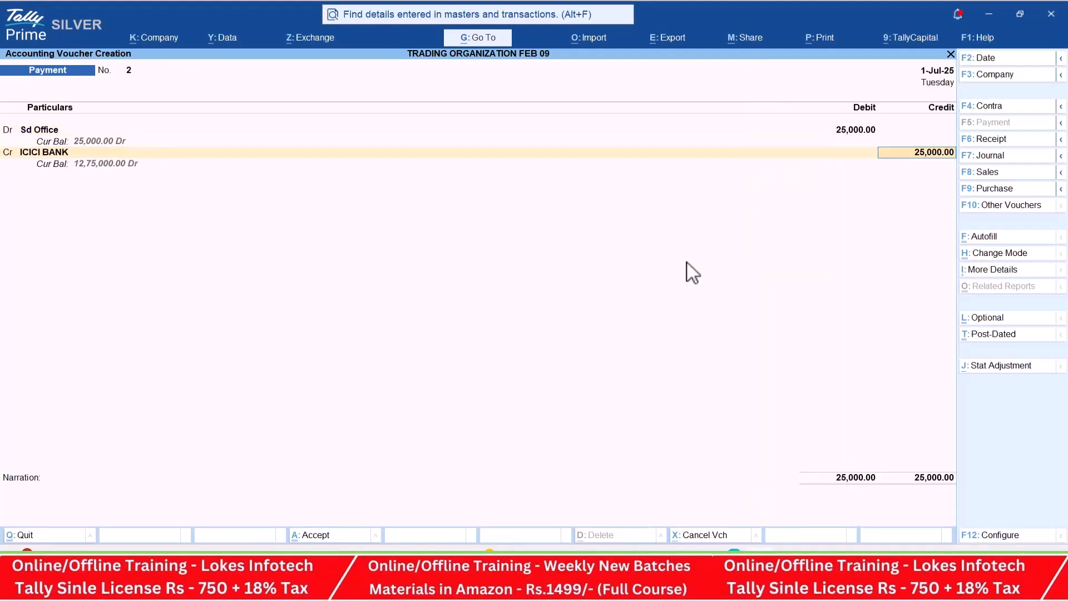
{"action": "key", "text": "ctrl+a"}
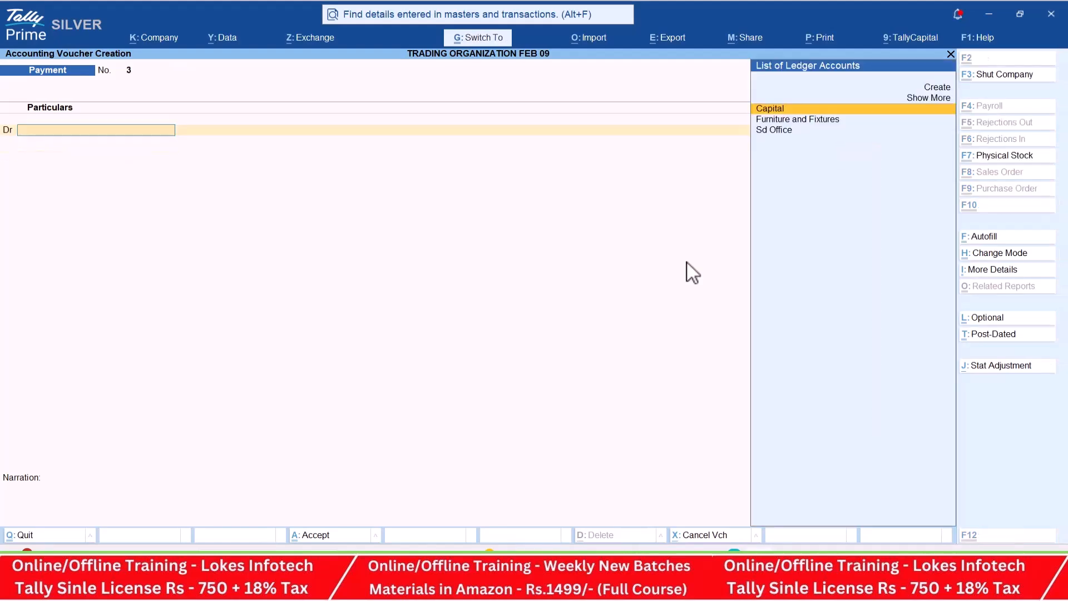
- Look up the assets and costs of transaction 5 in the PDF material
{"action": "key", "text": "alt+Tab"}
{"action": "scroll", "coordinate": [692, 269], "scroll_direction": "down", "scroll_amount": 3}
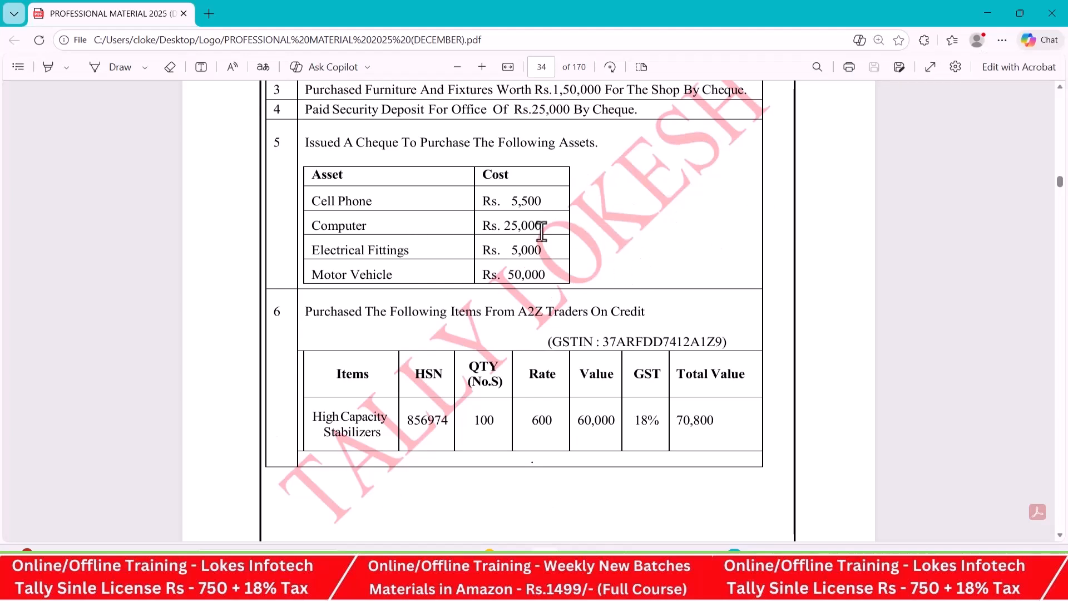
- Create a ledger named Cell Phone under Fixed Assets from the debit line of the new TallyPrime payment voucher
{"action": "key", "text": "alt+Tab"}
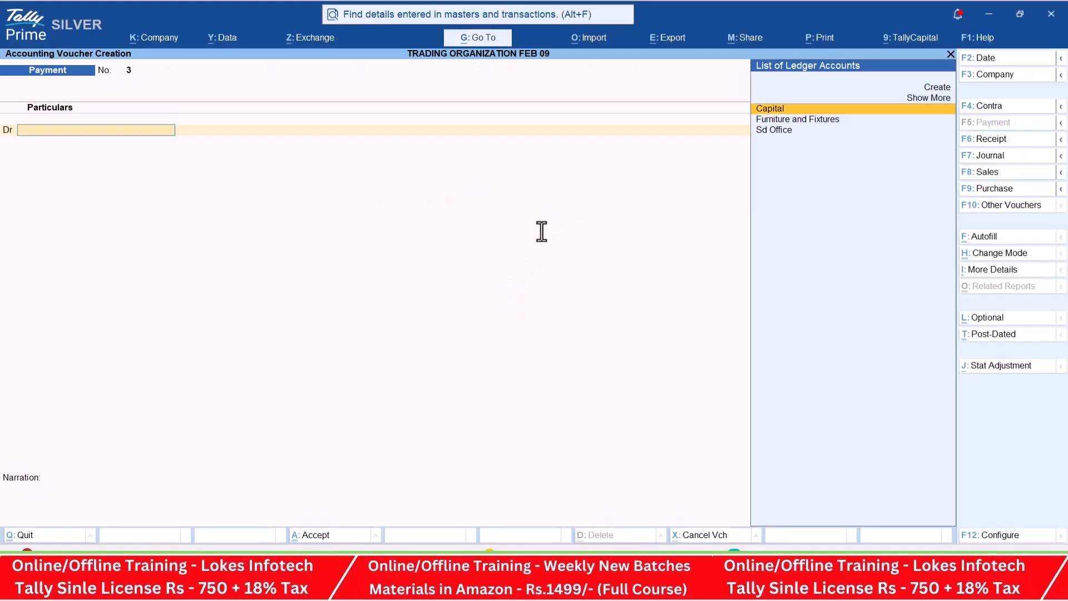
{"action": "key", "text": "alt+c"}
{"action": "type", "text": "Cell Phone"}
{"action": "key", "text": "Return"}
{"action": "key", "text": "Return"}
{"action": "type", "text": "F"}
{"action": "key", "text": "Return"}
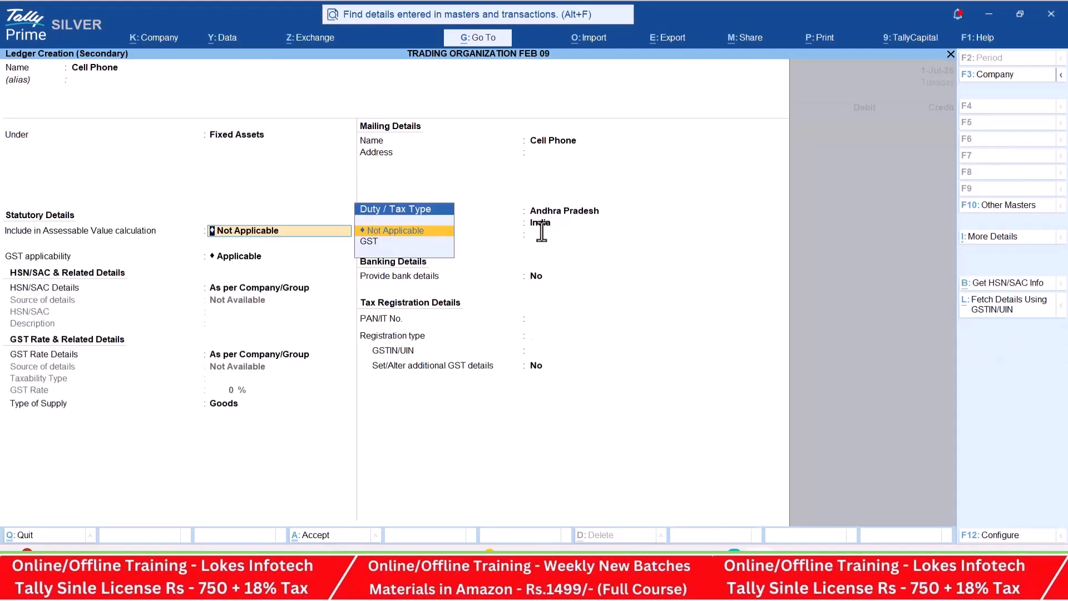
{"action": "key", "text": "ctrl+a"}
- Check the cell phone's cost in the PDF material and debit Cell Phone with 5500
{"action": "key", "text": "alt+Tab"}
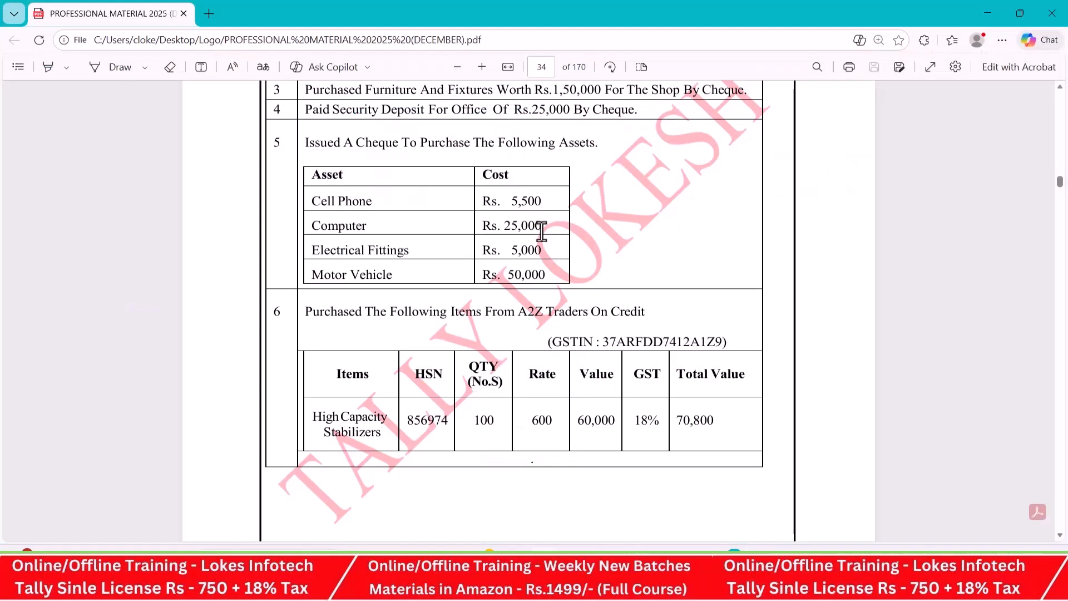
{"action": "key", "text": "alt+Tab"}
{"action": "type", "text": "5500"}
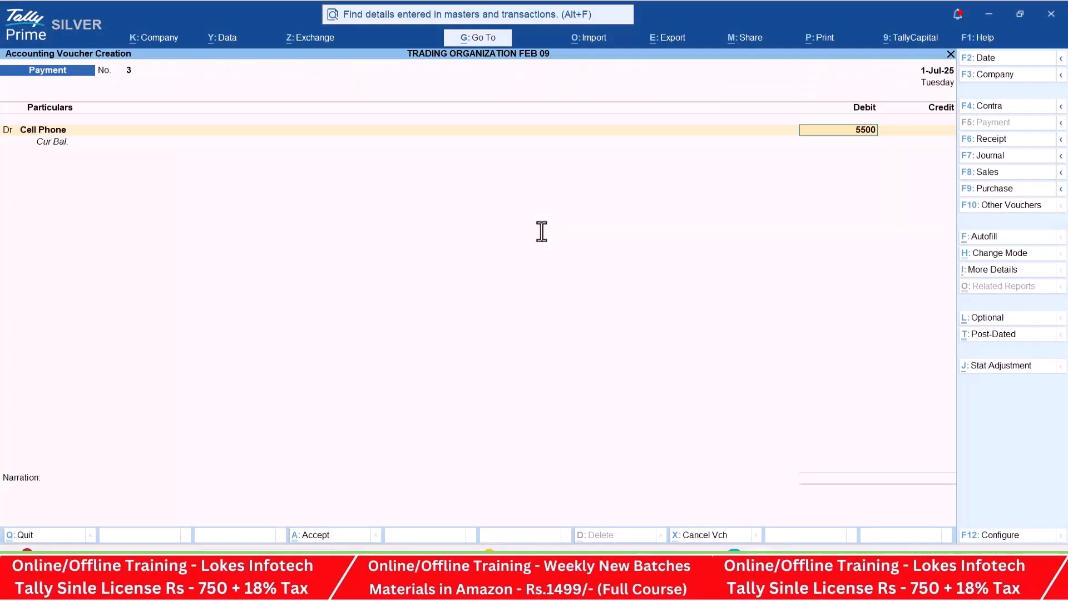
{"action": "key", "text": "Return"}
{"action": "key", "text": "Return"}
{"action": "key", "text": "BackSpace"}
{"action": "key", "text": "Return"}
- Create a ledger named Computer under Fixed Assets from the voucher's second debit line
{"action": "key", "text": "alt+c"}
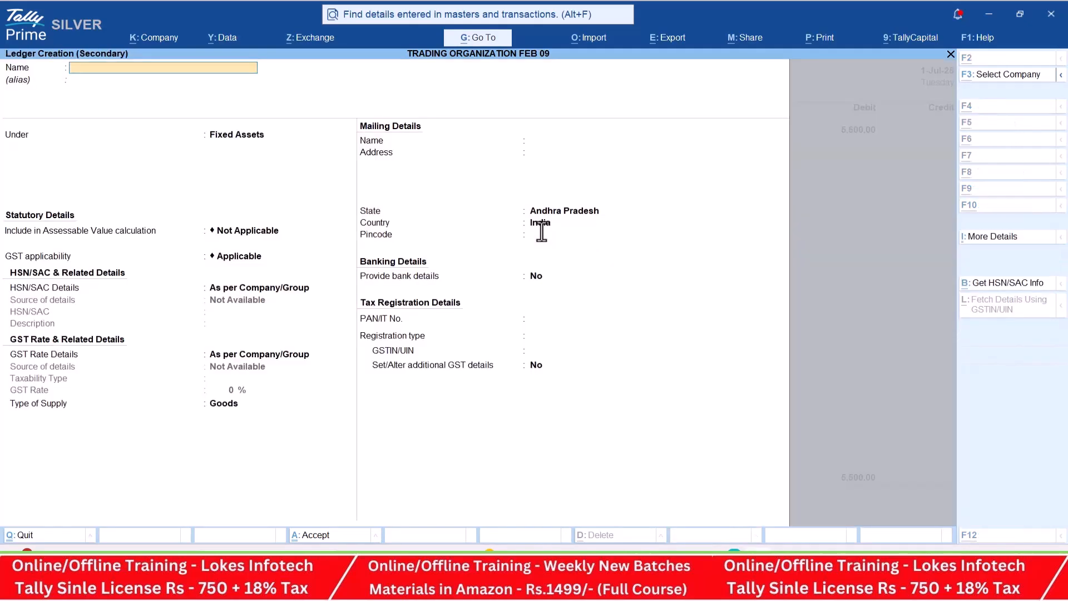
{"action": "key", "text": "alt+Tab"}
{"action": "key", "text": "alt+Tab"}
{"action": "type", "text": "Computer"}
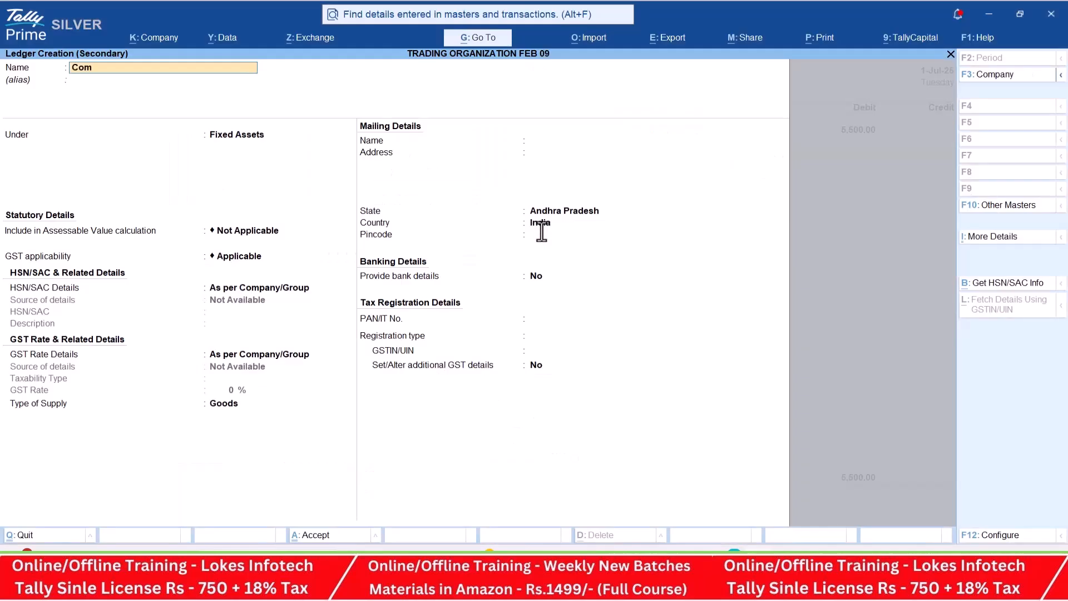
{"action": "key", "text": "Return"}
{"action": "key", "text": "Return"}
{"action": "key", "text": "Return"}
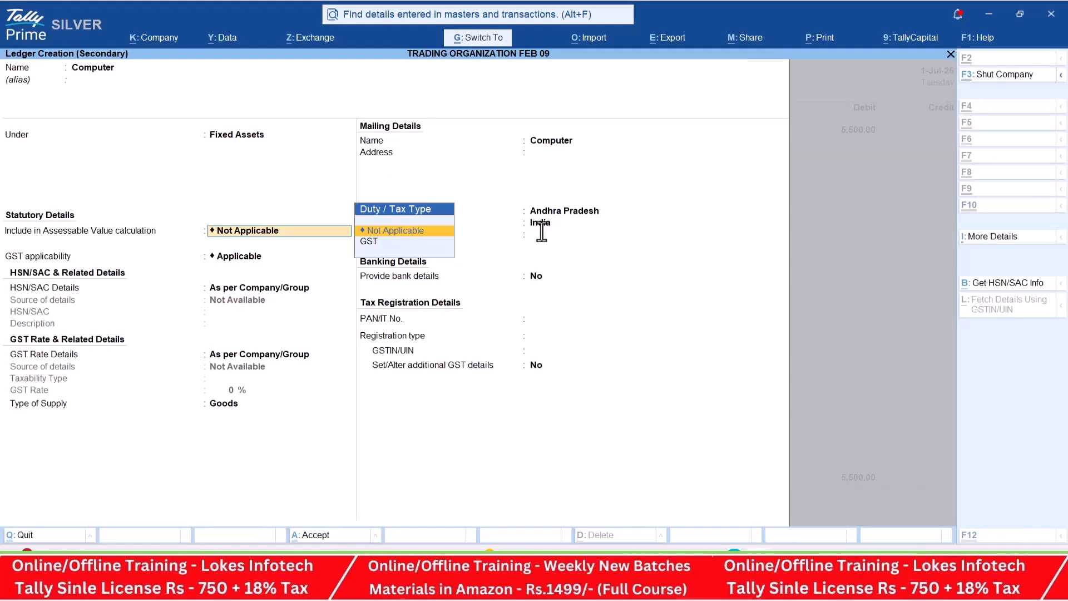
{"action": "key", "text": "ctrl+a"}
- Check the computer's cost in the PDF material and debit Computer with 25000
{"action": "key", "text": "alt+Tab"}
- Create a ledger named Electrical Fittings under Fixed Assets from the voucher's third debit line
{"action": "key", "text": "alt+Tab"}
{"action": "type", "text": "25000"}
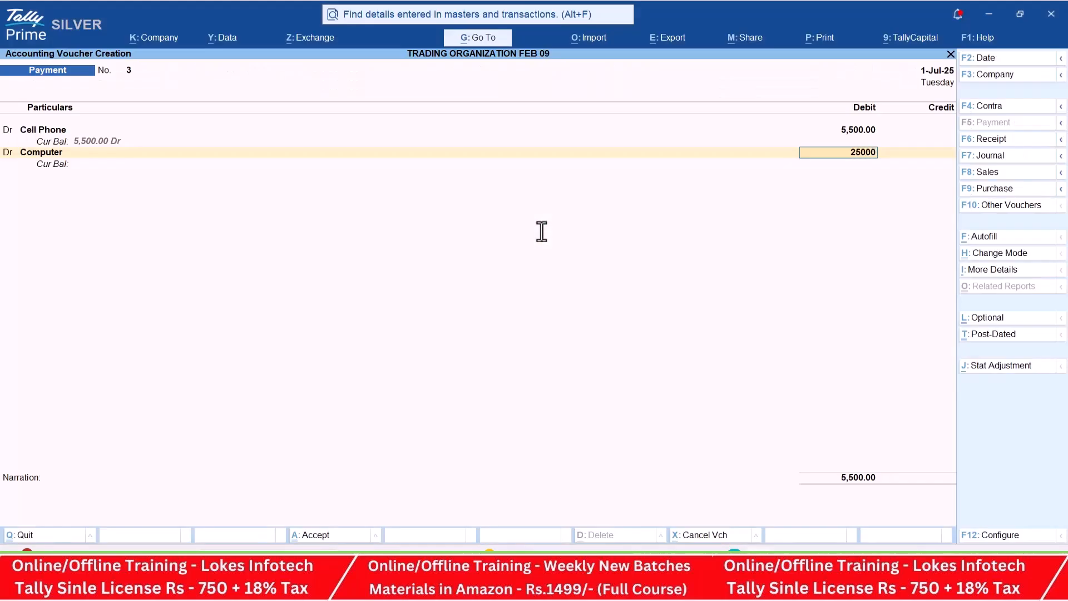
{"action": "key", "text": "Return"}
{"action": "key", "text": "alt+c"}
{"action": "key", "text": "alt+Tab"}
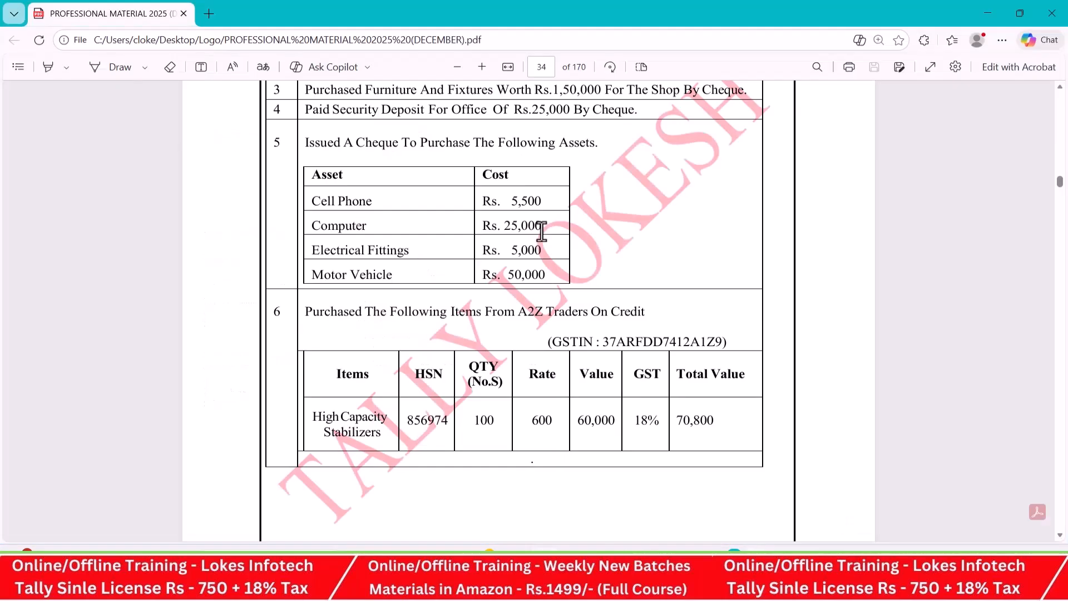
{"action": "key", "text": "alt+Tab"}
{"action": "type", "text": "Ele"}
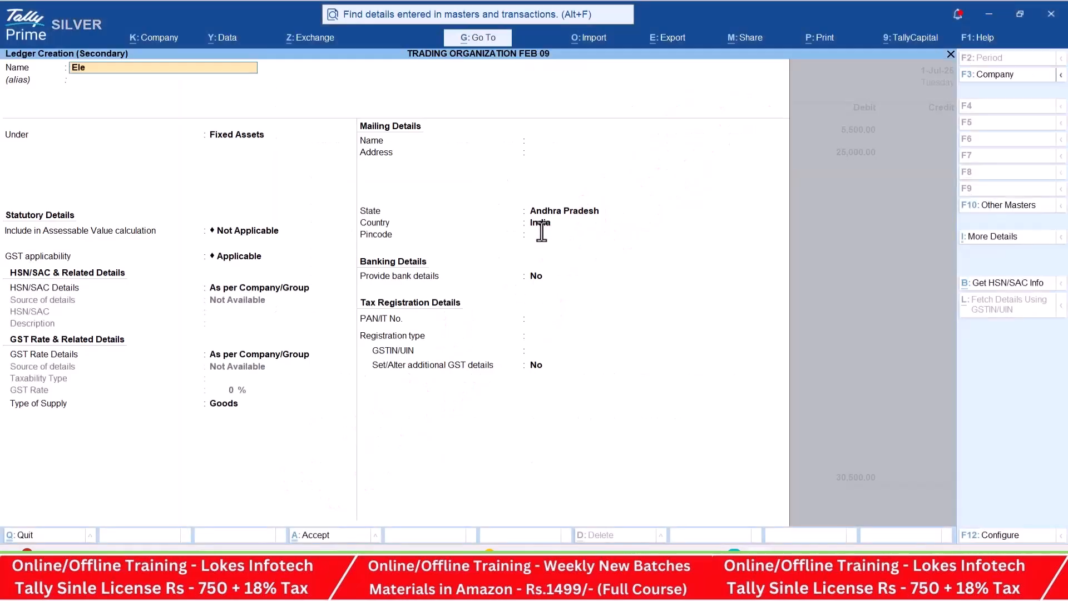
{"action": "type", "text": "ctrical fittings"}
{"action": "key", "text": "Return"}
- Check the cost of the electrical fittings in the PDF material and debit Electrical Fittings with 5000
{"action": "key", "text": "Return"}
{"action": "key", "text": "ctrl+a"}
{"action": "key", "text": "alt+Tab"}
{"action": "key", "text": "alt+Tab"}
{"action": "type", "text": "5000"}
{"action": "key", "text": "Return"}
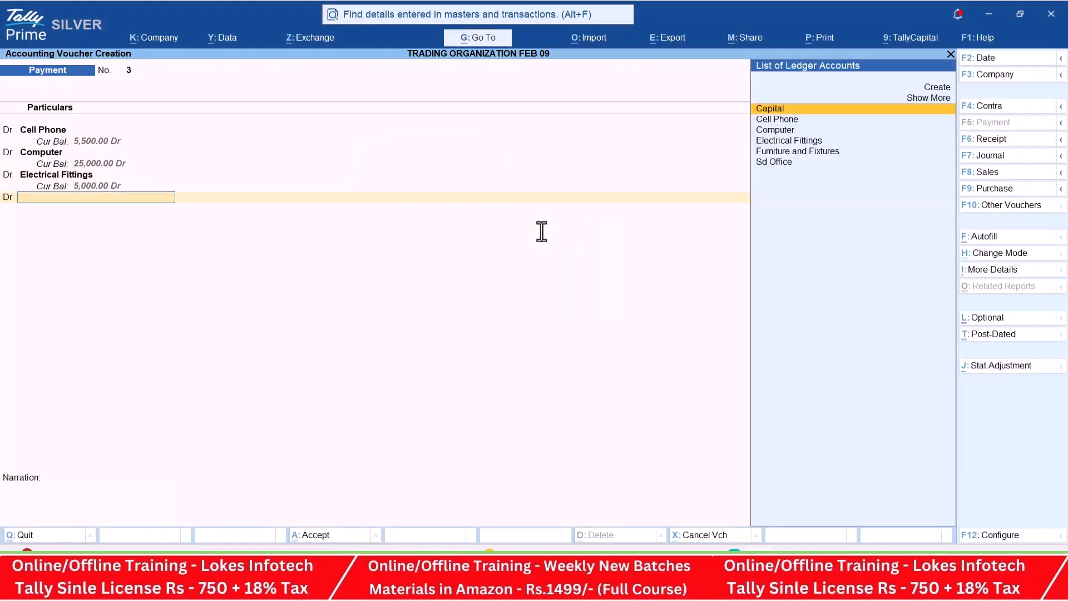
- Create a ledger named Motor Vehicle under Fixed Assets from the voucher's fourth debit line
{"action": "key", "text": "alt+c"}
{"action": "key", "text": "alt+Tab"}
{"action": "key", "text": "alt+Tab"}
{"action": "type", "text": "Mo"}
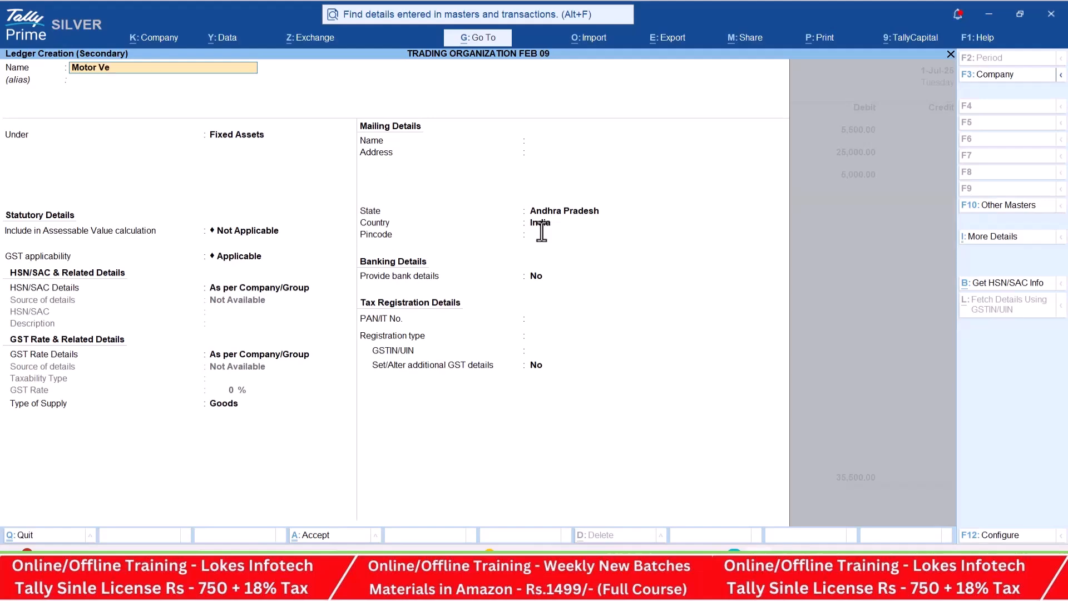
{"action": "key", "text": "Return"}
{"action": "key", "text": "Return"}
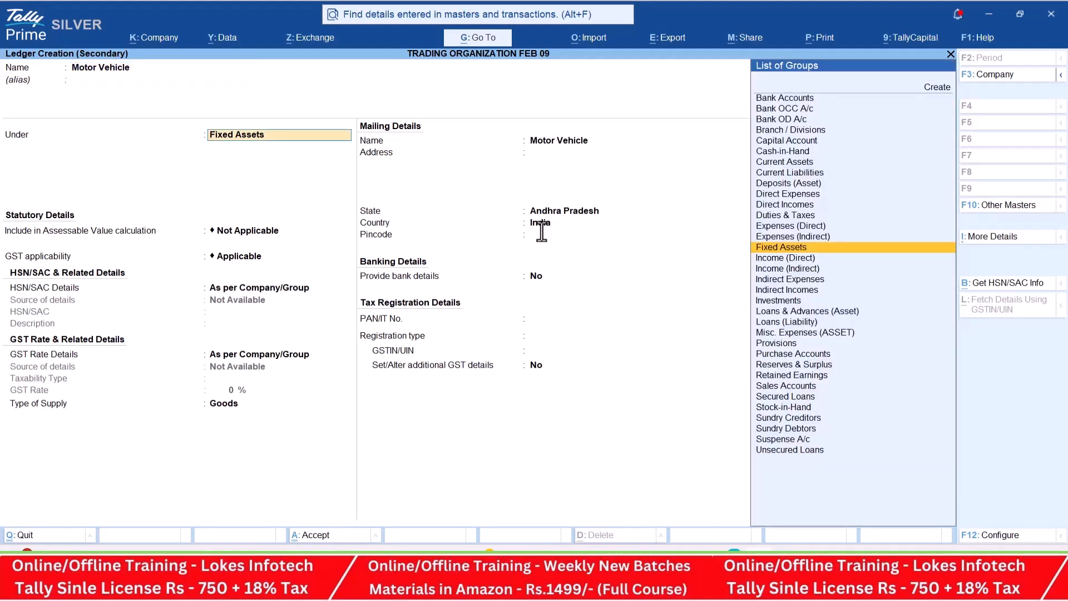
{"action": "key", "text": "ctrl+a"}
- Check the vehicle's cost in the PDF material and debit Motor Vehicle with 50000
{"action": "key", "text": "alt+Tab"}
{"action": "key", "text": "alt+Tab"}
{"action": "type", "text": "50000"}
{"action": "key", "text": "Return"}
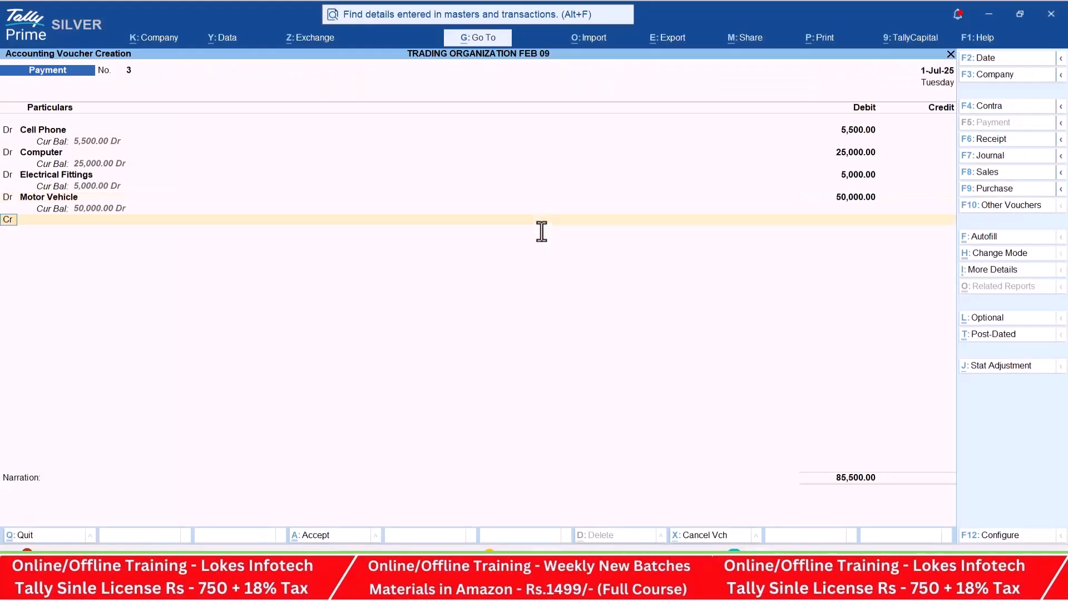
- Credit ICICI BANK with 85,500 for the asset purchases and save the payment voucher
{"action": "type", "text": "i"}
{"action": "key", "text": "Return"}
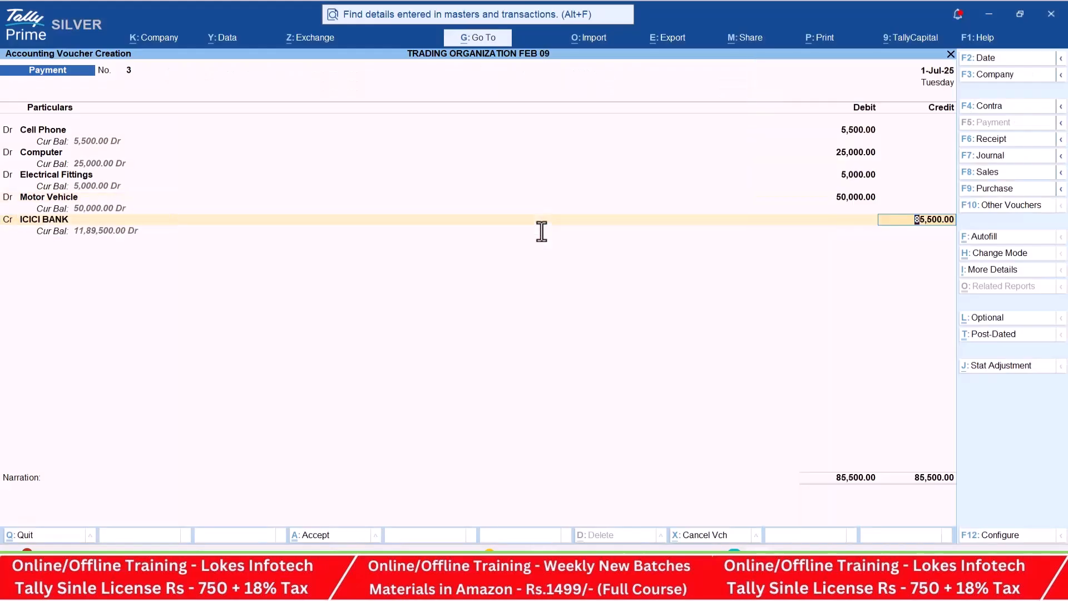
{"action": "key", "text": "ctrl"}
{"action": "key", "text": "Return"}
- Check transaction 6 in the PDF material and start a purchase voucher in TallyPrime, leaving the supplier invoice details blank
{"action": "key", "text": "alt+Tab"}
{"action": "scroll", "coordinate": [557, 262], "scroll_direction": "down", "scroll_amount": 2}
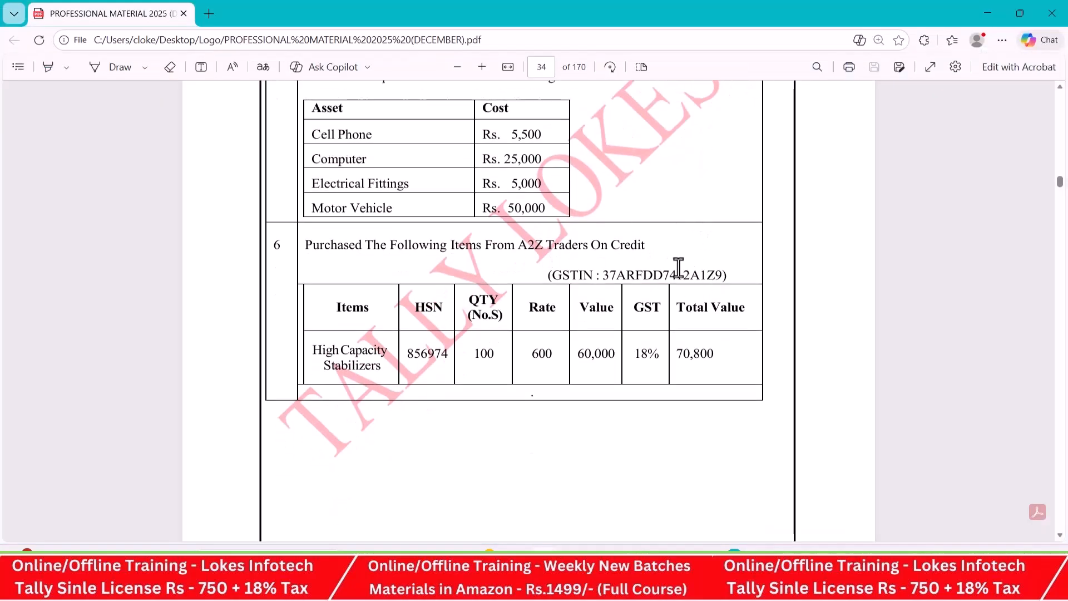
{"action": "key", "text": "alt+Tab"}
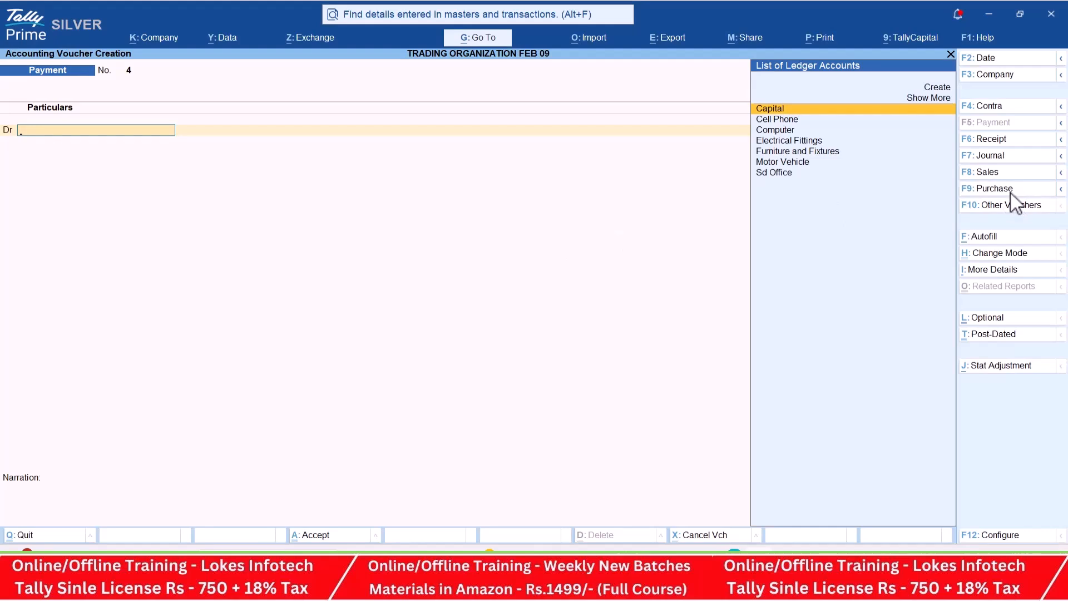
{"action": "left_click", "coordinate": [1011, 193]}
{"action": "key", "text": "Return"}
- Create the party ledger A2z Traders under Sundry Creditors with Regular registration, and bring up transaction 6 in the PDF for its GSTIN
{"action": "key", "text": "Return"}
{"action": "key", "text": "alt+c"}
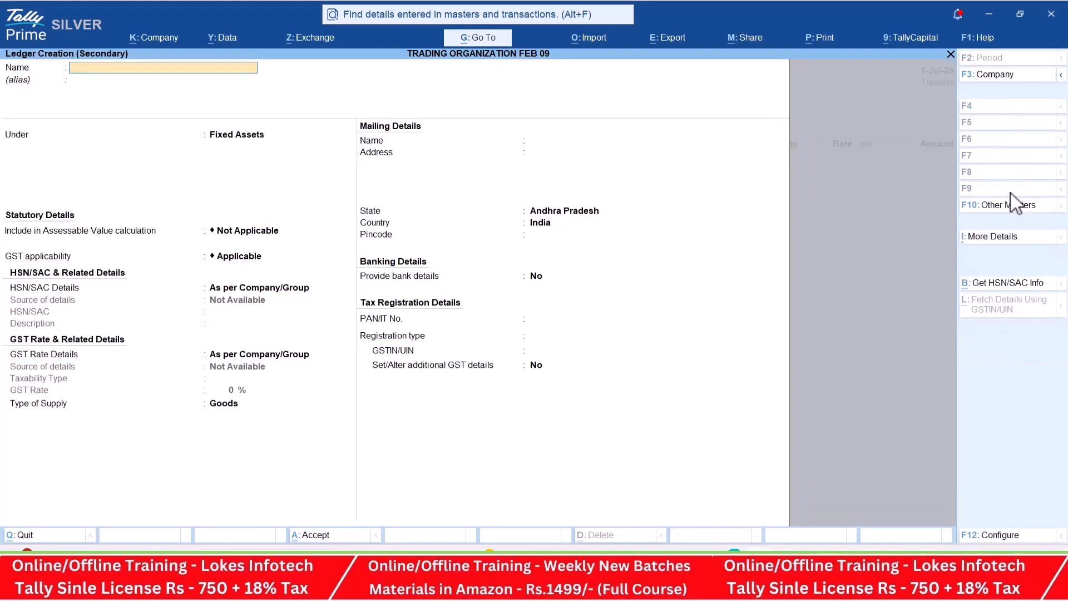
{"action": "type", "text": "A2z traders"}
{"action": "key", "text": "Return"}
{"action": "type", "text": "Sun"}
{"action": "key", "text": "Return"}
{"action": "key", "text": "Return"}
{"action": "key", "text": "Return"}
{"action": "key", "text": "Return"}
{"action": "key", "text": "Return"}
{"action": "key", "text": "Return"}
{"action": "key", "text": "Return"}
{"action": "key", "text": "Return"}
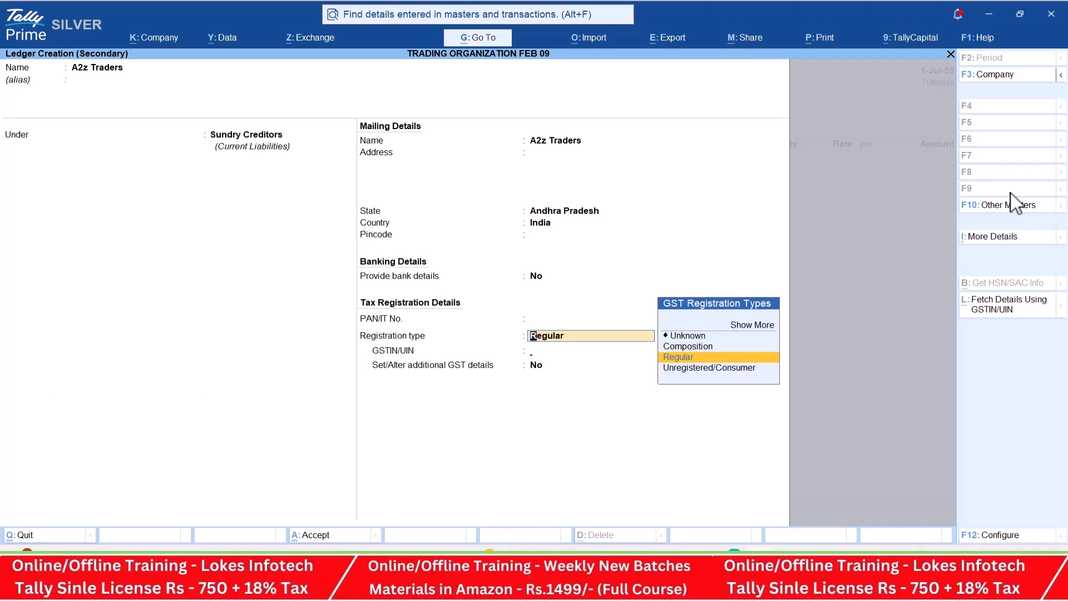
{"action": "key", "text": "Return"}
{"action": "key", "text": "alt+Tab"}
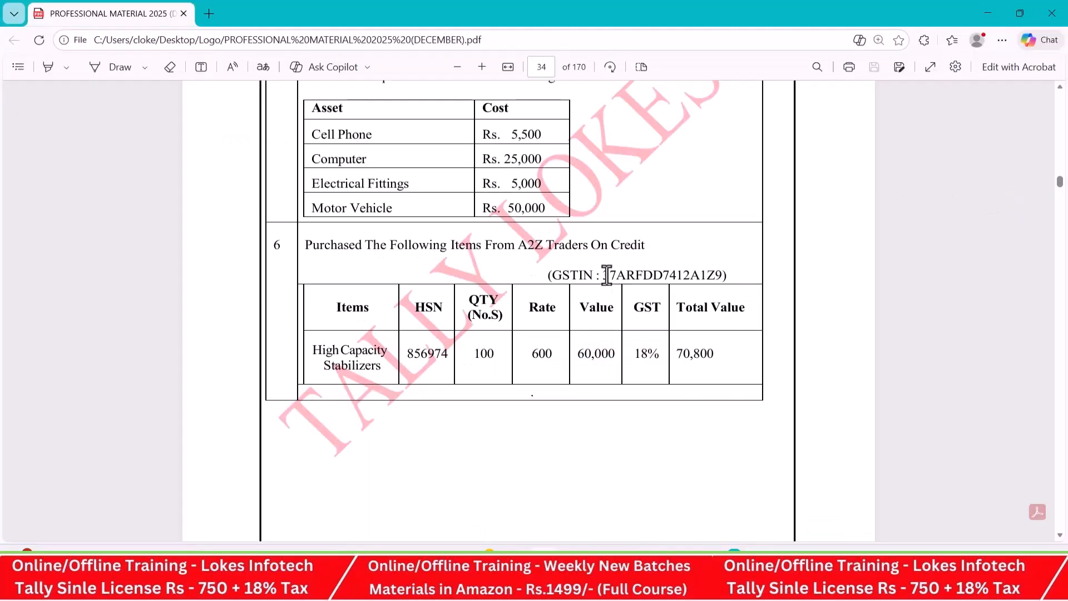
{"action": "left_click_drag", "start_coordinate": [606, 273], "coordinate": [123, 11]}
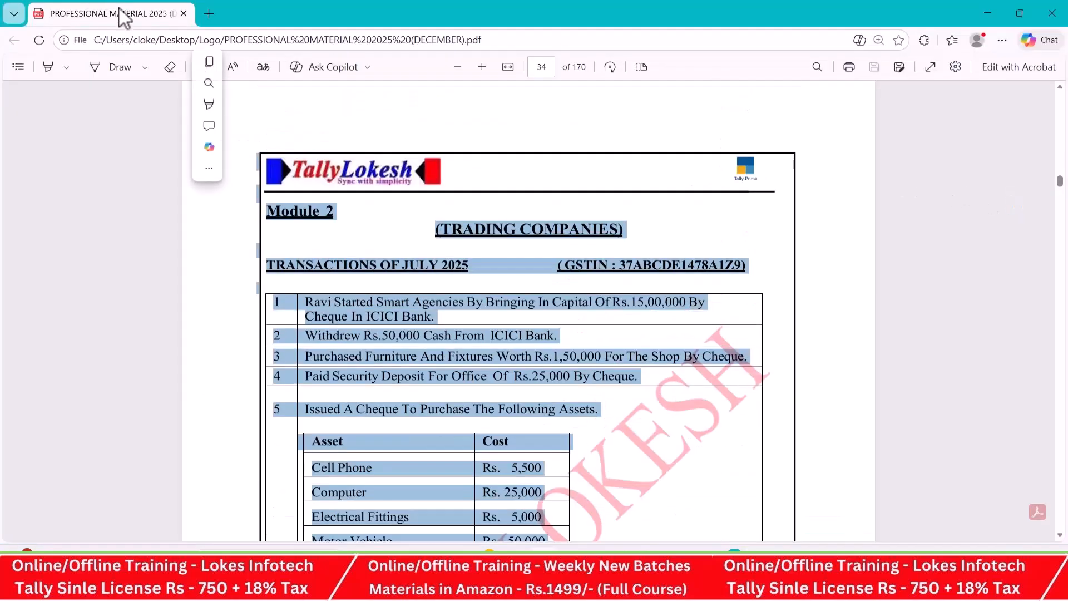
{"action": "scroll", "coordinate": [778, 267], "scroll_direction": "down", "scroll_amount": 6}
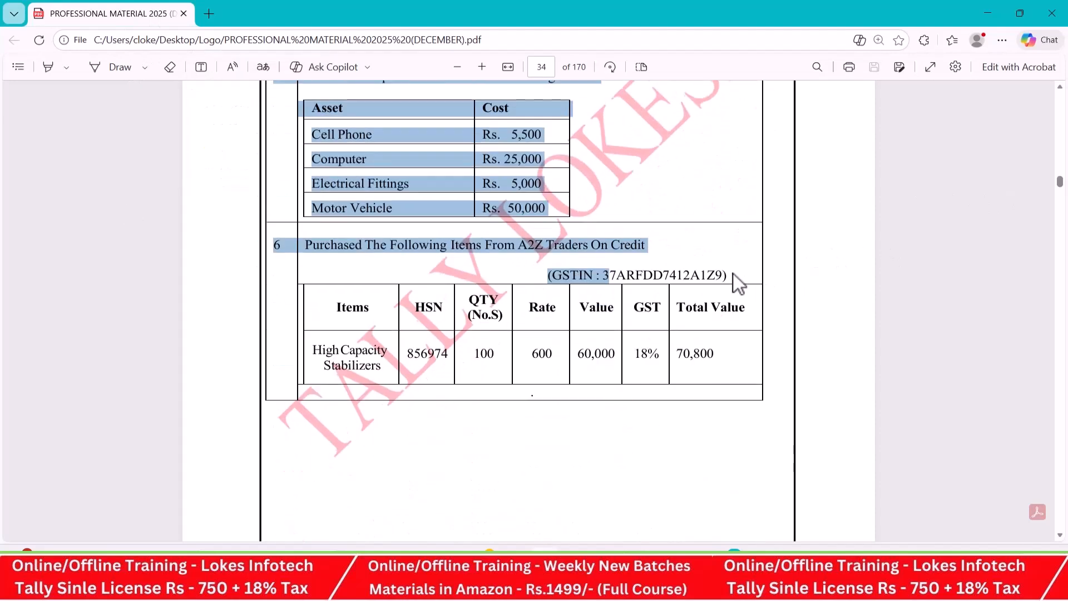
{"action": "left_click", "coordinate": [696, 251]}
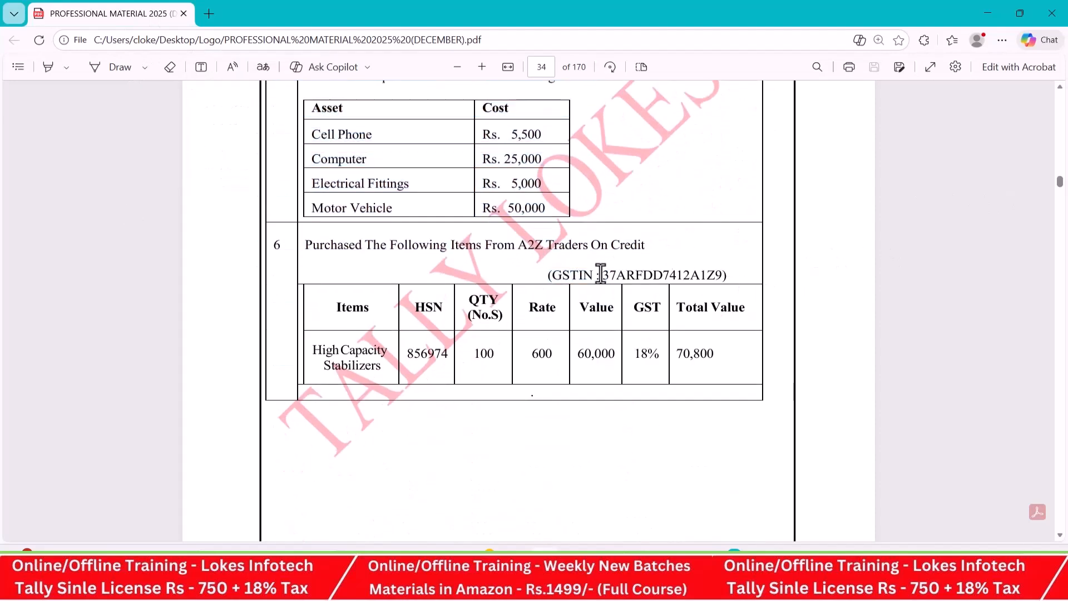
- Copy the supplier's GSTIN from transaction 6 into the A2z Traders ledger and save the ledger
{"action": "left_click_drag", "start_coordinate": [604, 273], "coordinate": [720, 275]}
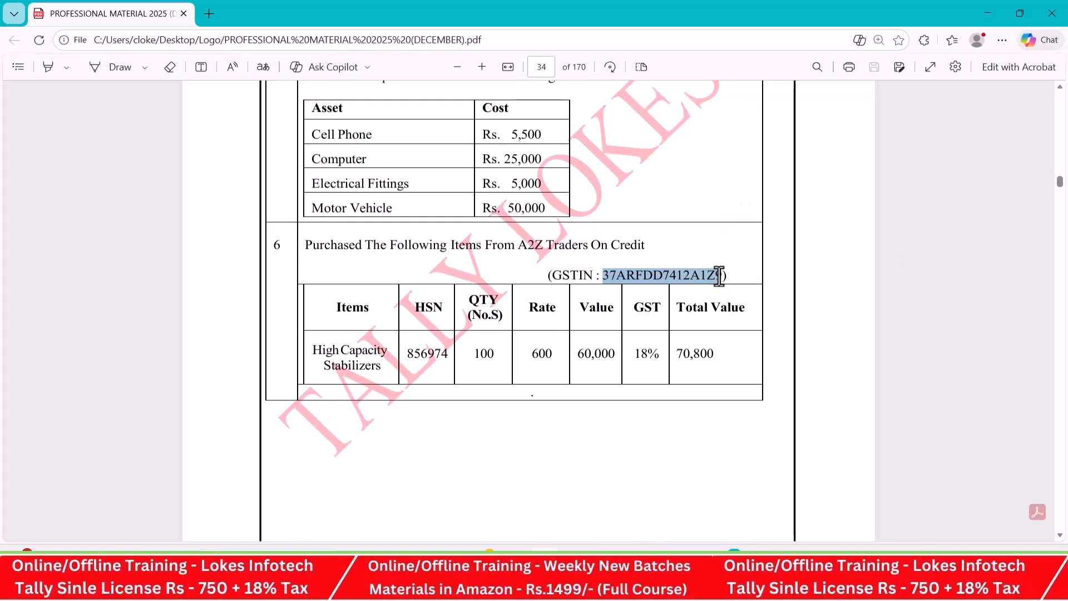
{"action": "key", "text": "ctrl+c"}
{"action": "key", "text": "alt+Tab"}
{"action": "key", "text": "ctrl+v"}
{"action": "key", "text": "Return"}
{"action": "key", "text": "Return"}
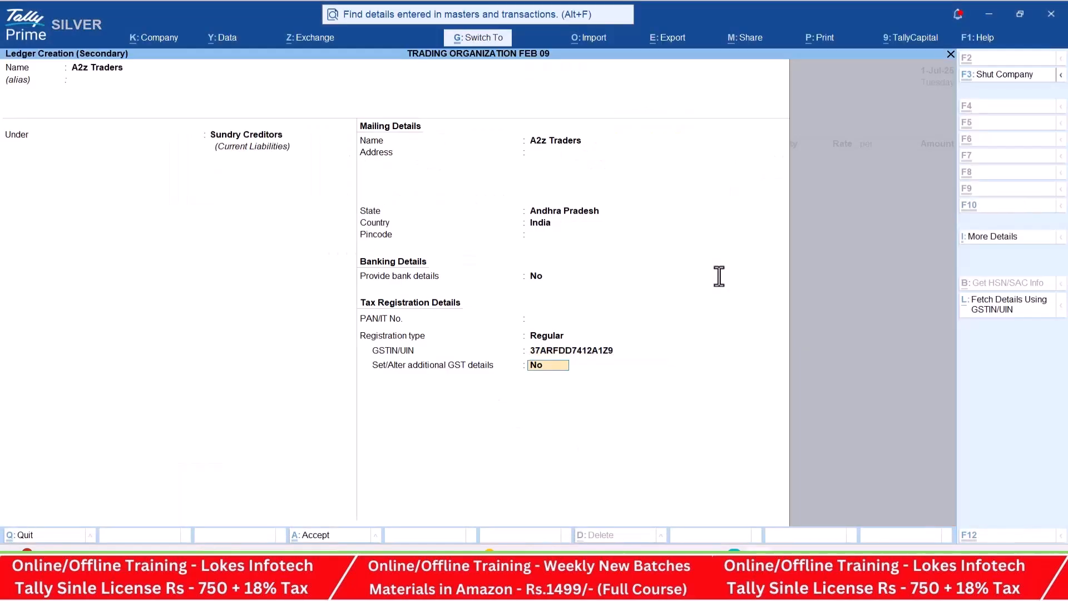
{"action": "key", "text": "Return"}
{"action": "key", "text": "ctrl+a"}
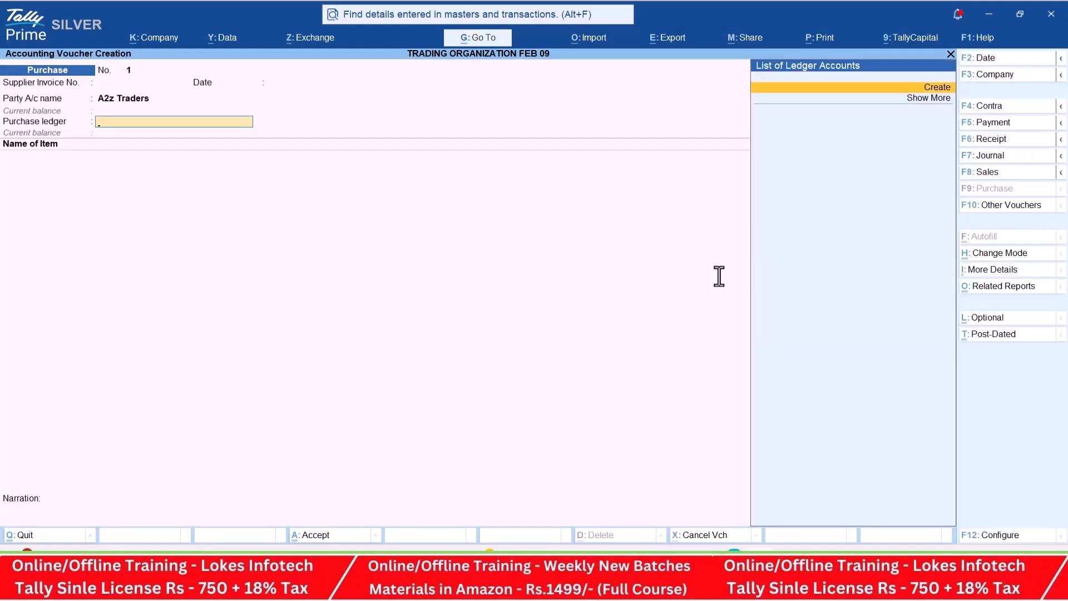
- Create a purchase ledger named Purchase under Purchase Accounts with GST applicable, change its type of supply and save it
{"action": "key", "text": "alt+c"}
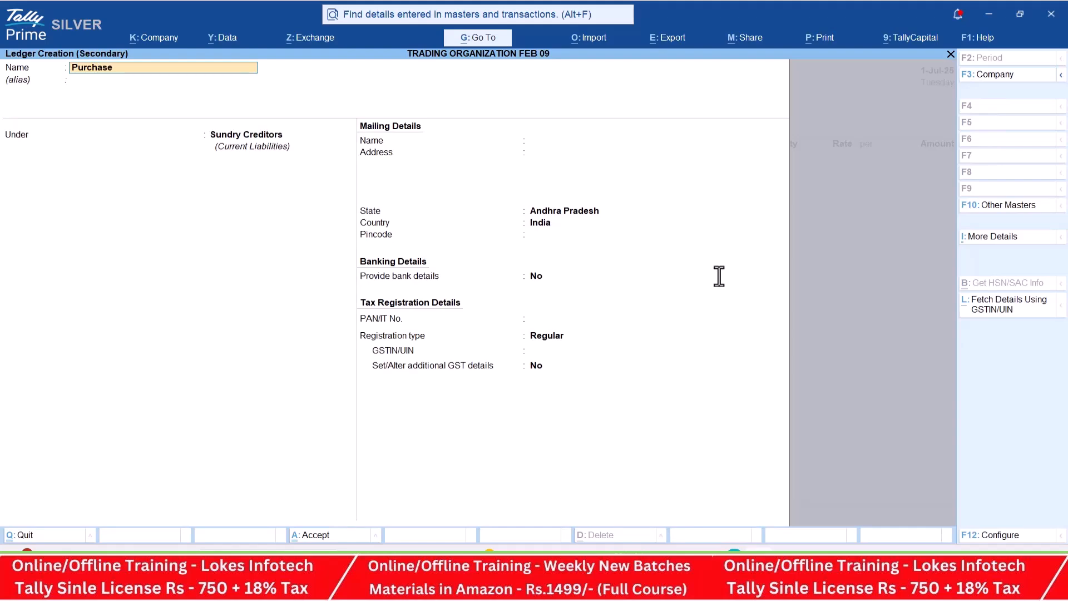
{"action": "key", "text": "Return"}
{"action": "key", "text": "Return"}
{"action": "type", "text": "Pu"}
{"action": "key", "text": "Return"}
{"action": "key", "text": "Return"}
{"action": "key", "text": "Return"}
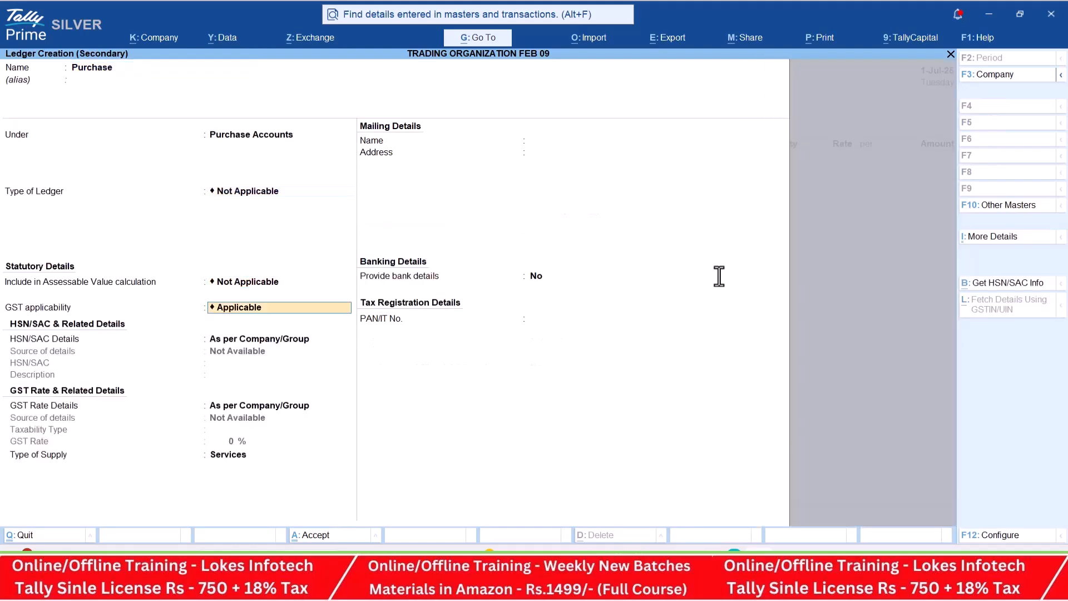
{"action": "key", "text": "Return"}
{"action": "key", "text": "Return"}
{"action": "key", "text": "Return"}
{"action": "key", "text": "Up"}
{"action": "key", "text": "Return"}
{"action": "key", "text": "ctrl+a"}
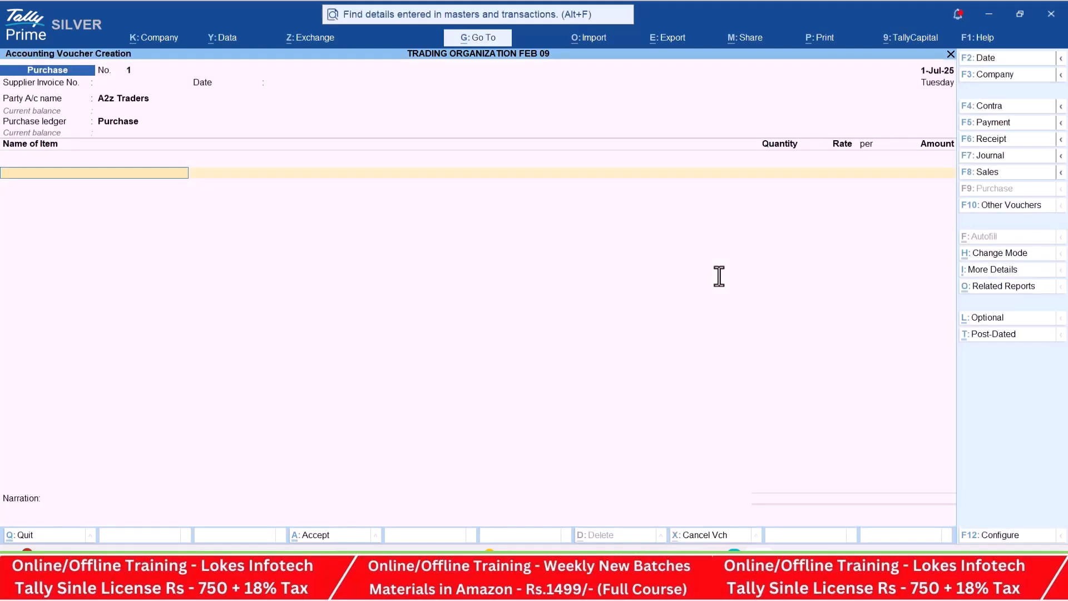
- Start a new stock item from the purchase voucher and name it High Capacity Stabilizers, copied from the PDF's transaction 6
{"action": "key", "text": "alt+c"}
{"action": "key", "text": "alt+Tab"}
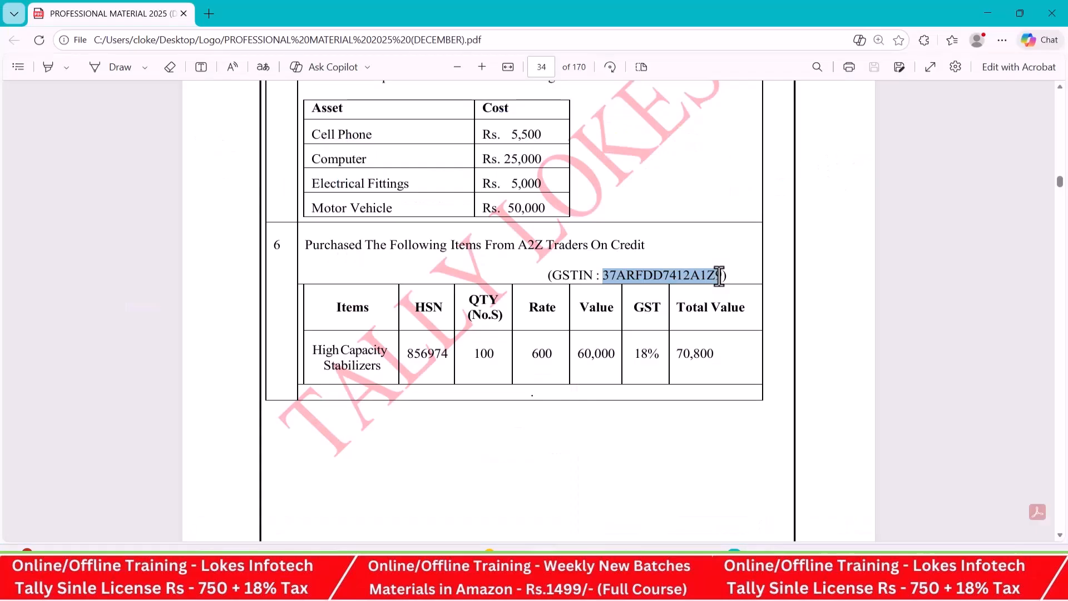
{"action": "left_click", "coordinate": [383, 366]}
{"action": "mouse_move", "coordinate": [383, 366]}
{"action": "left_mouse_down"}
{"action": "mouse_move", "coordinate": [307, 351]}
{"action": "mouse_move", "coordinate": [374, 352]}
{"action": "mouse_move", "coordinate": [384, 366]}
{"action": "left_mouse_up"}
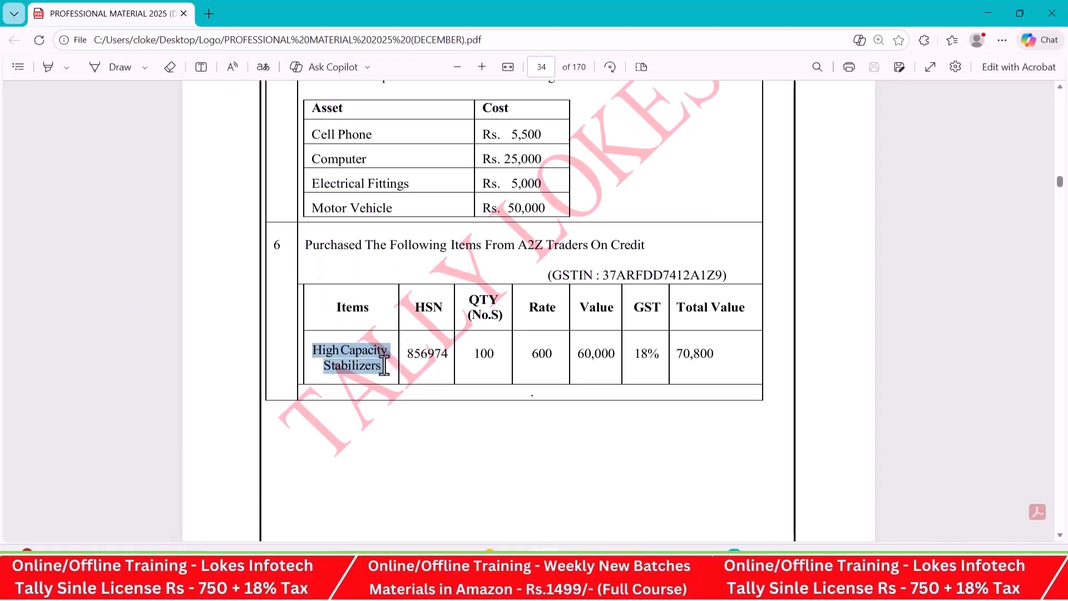
{"action": "key", "text": "ctrl+c"}
{"action": "key", "text": "alt+Tab"}
{"action": "key", "text": "ctrl+alt+v"}
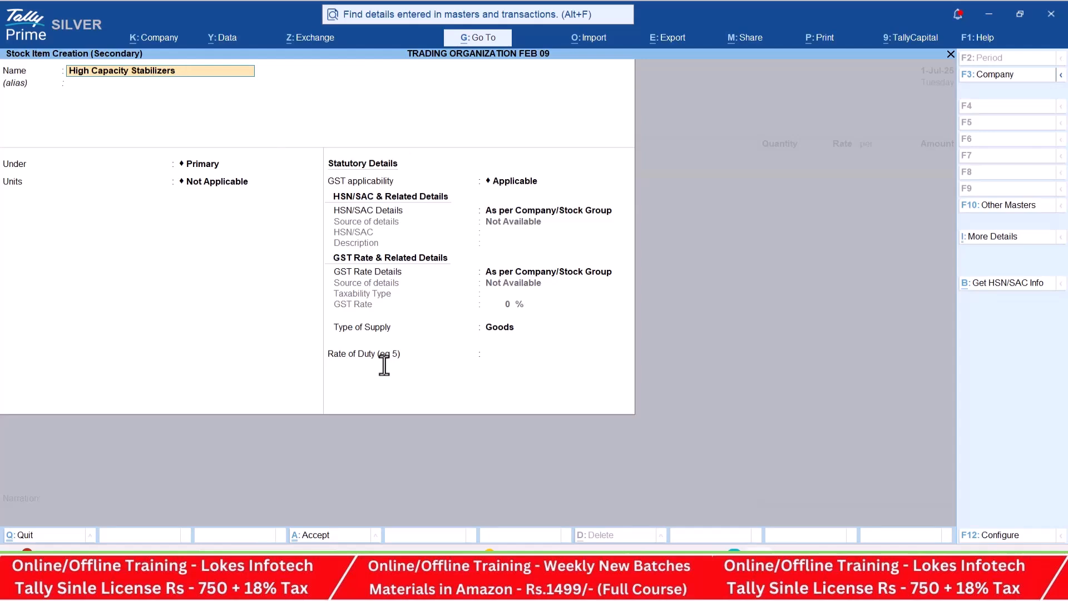
{"action": "key", "text": "Return"}
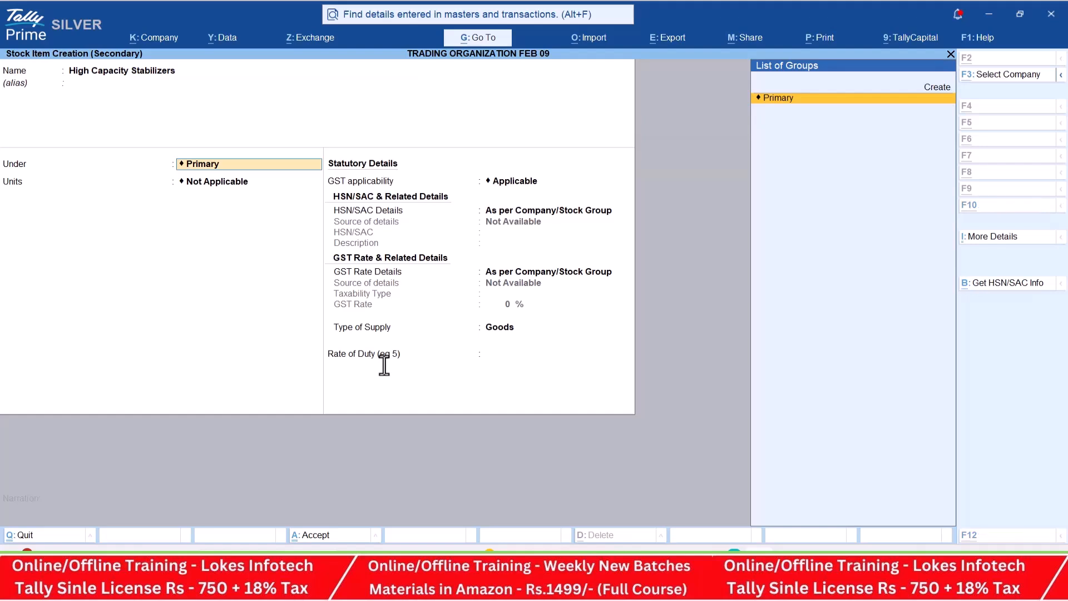
- Create a stock group named Stabilizers under Primary from the stock item form and save it
{"action": "key", "text": "alt+c"}
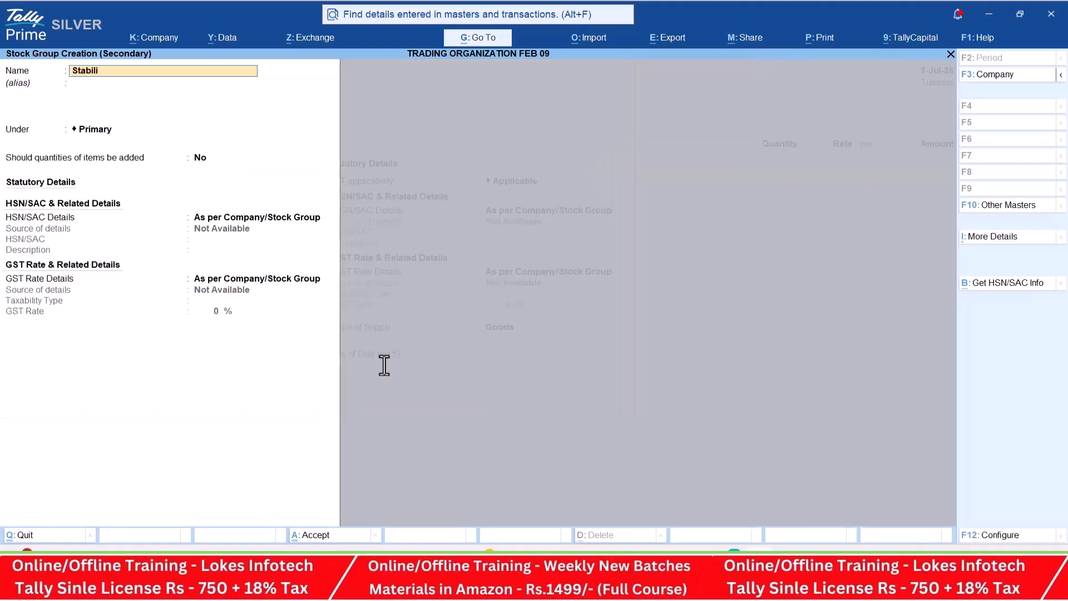
{"action": "type", "text": "s"}
{"action": "key", "text": "Return"}
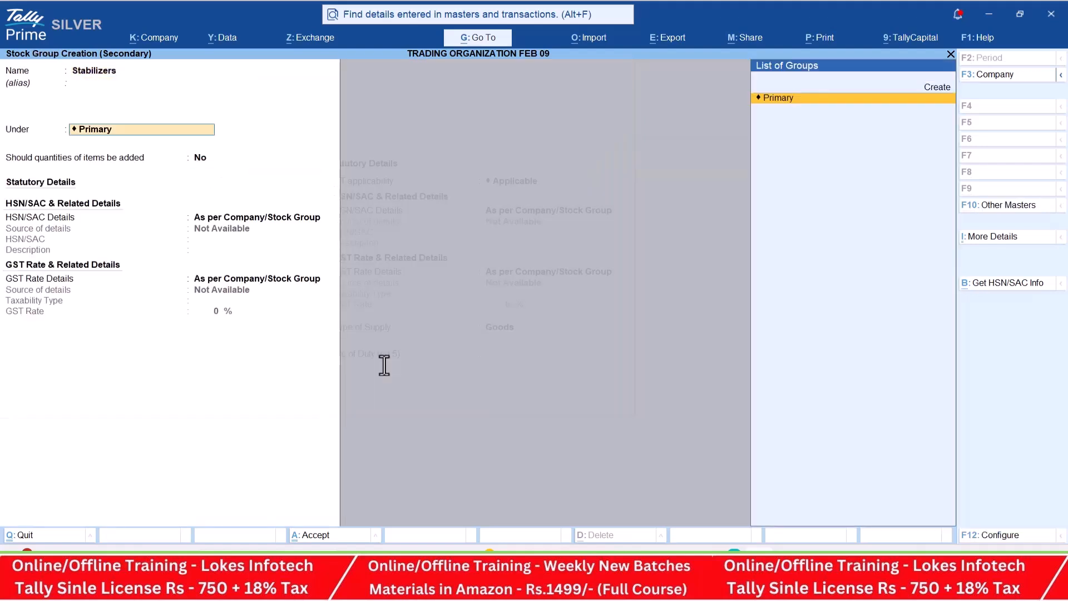
{"action": "key", "text": "ctrl+a"}
- Create a simple unit with symbol nos, quantity code NOS-NUMBERS and 0 decimal places for the stock item
{"action": "key", "text": "alt+c"}
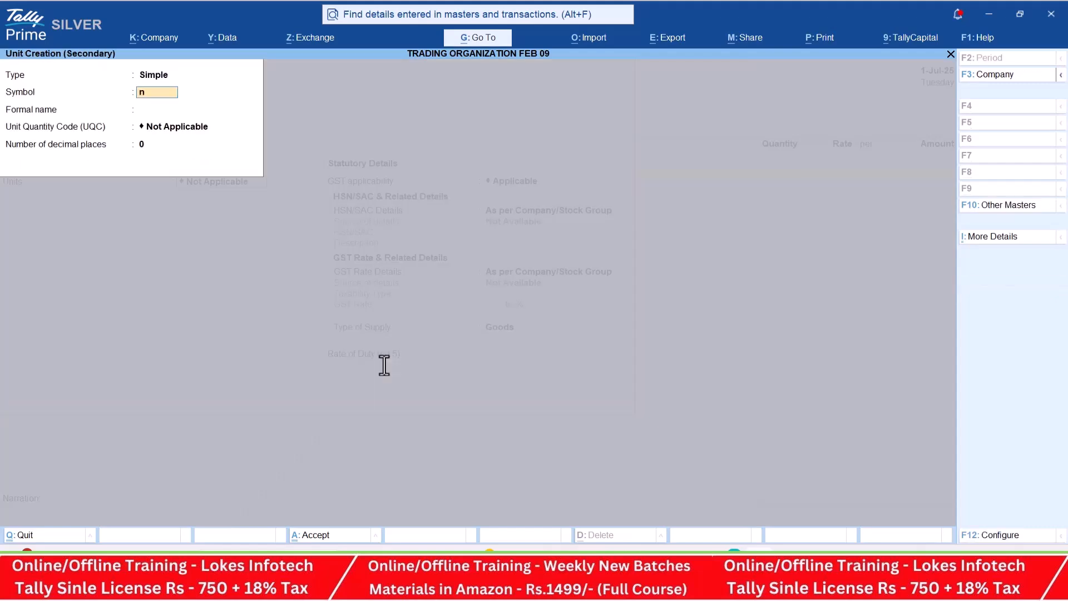
{"action": "key", "text": "Return"}
{"action": "key", "text": "Return"}
{"action": "type", "text": "nos"}
{"action": "key", "text": "Return"}
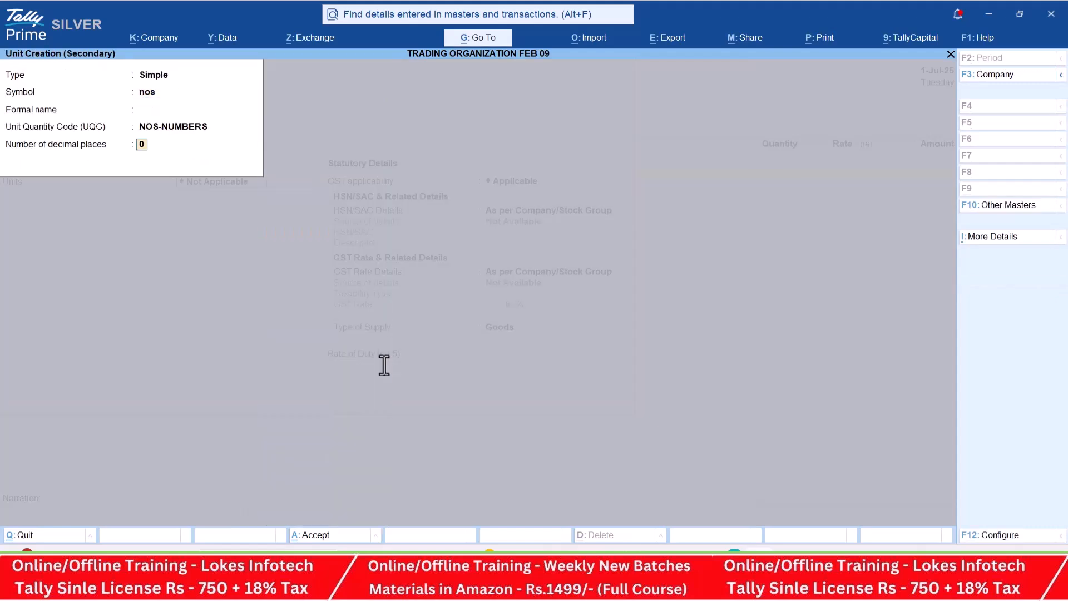
{"action": "key", "text": "Return"}
{"action": "key", "text": "Return"}
- Specify HSN 985623 and a taxable GST rate of 18% for High Capacity Stabilizers, checking the rate in the PDF, and save the item
{"action": "key", "text": "Return"}
{"action": "key", "text": "Return"}
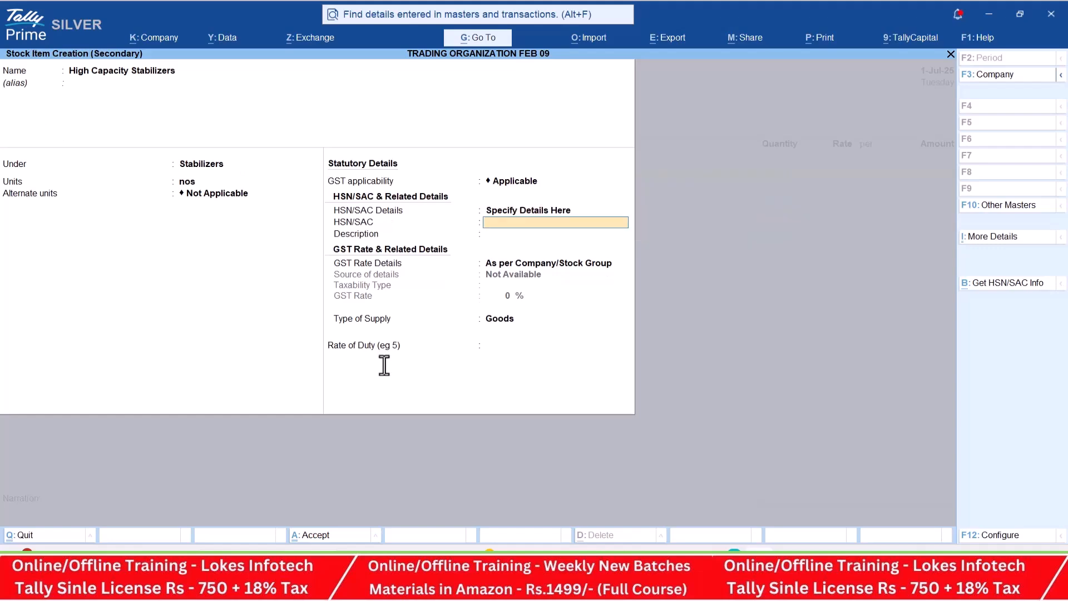
{"action": "key", "text": "Return"}
{"action": "key", "text": "Return"}
{"action": "key", "text": "Down"}
{"action": "key", "text": "Return"}
{"action": "key", "text": "alt+Tab"}
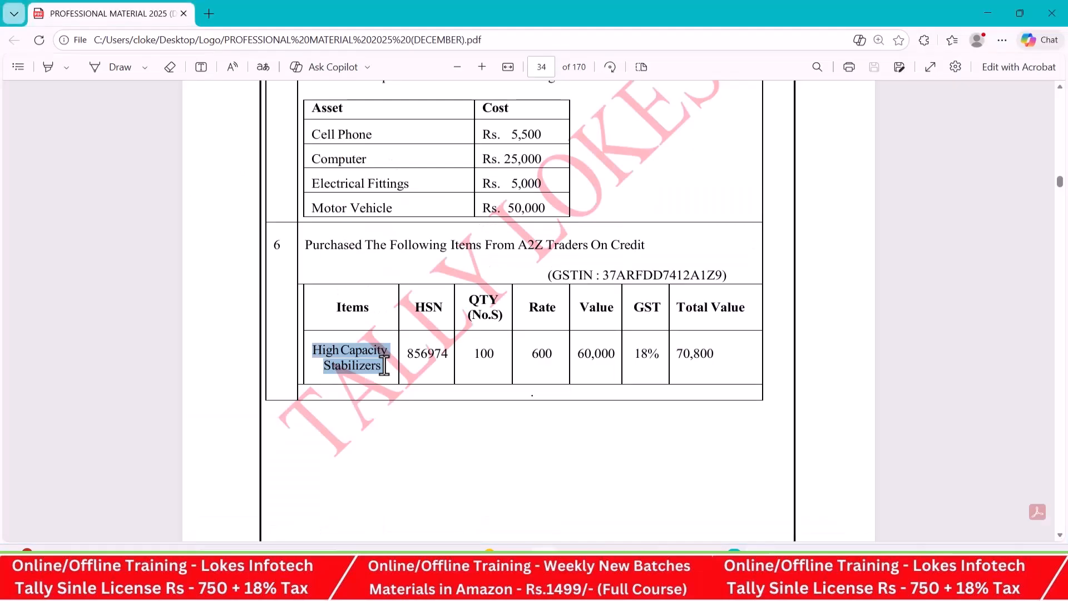
{"action": "left_click", "coordinate": [635, 354]}
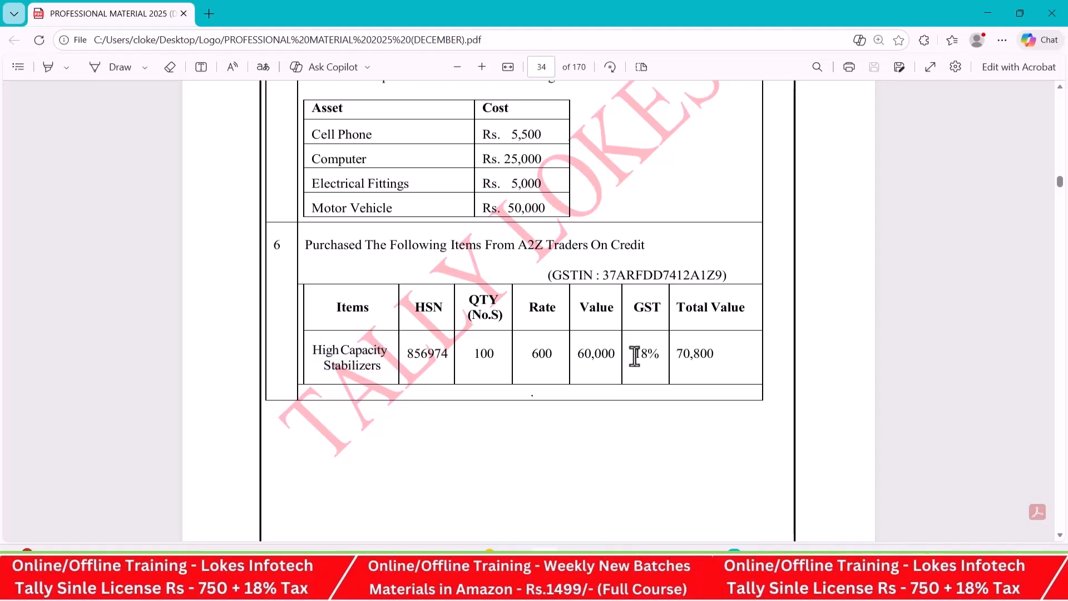
{"action": "key", "text": "alt+Tab"}
{"action": "key", "text": "Return"}
- Enter a quantity of 100 nos at a rate of 600 for High Capacity Stabilizers and finish the item list
{"action": "key", "text": "Return"}
{"action": "key", "text": "Return"}
{"action": "key", "text": "Return"}
{"action": "key", "text": "Return"}
{"action": "key", "text": "alt+Tab"}
{"action": "key", "text": "alt+Tab"}
{"action": "type", "text": "100"}
{"action": "key", "text": "Return"}
{"action": "type", "text": "600"}
{"action": "key", "text": "Return"}
{"action": "key", "text": "Return"}
{"action": "key", "text": "Return"}
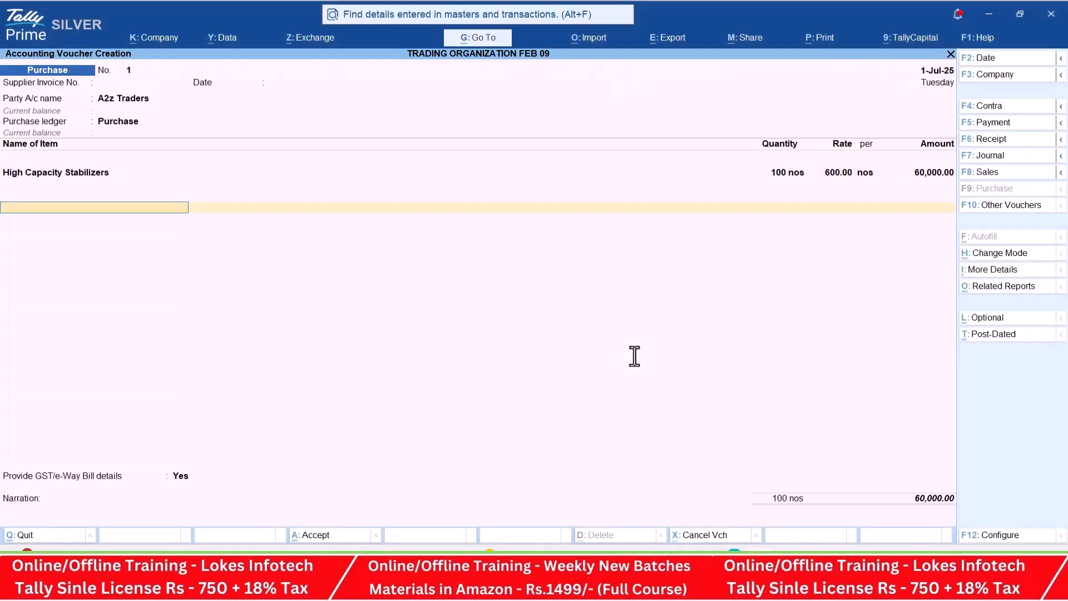
- Create a CGST ledger under Duties & Taxes with GST as the duty type and add it to the purchase voucher
{"action": "key", "text": "alt+c"}
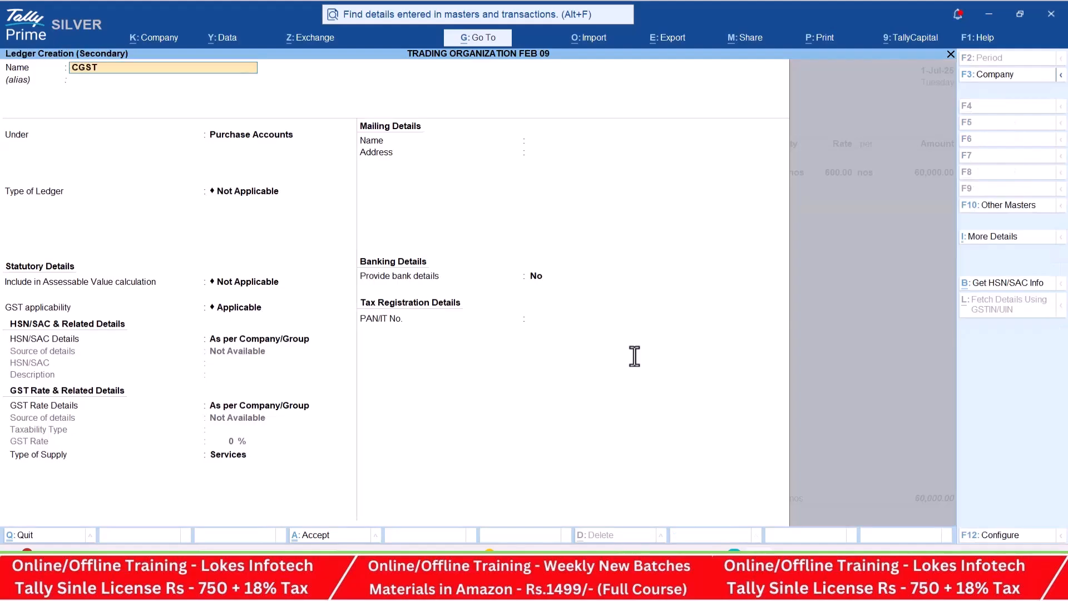
{"action": "key", "text": "Return"}
{"action": "type", "text": "DU"}
{"action": "key", "text": "Return"}
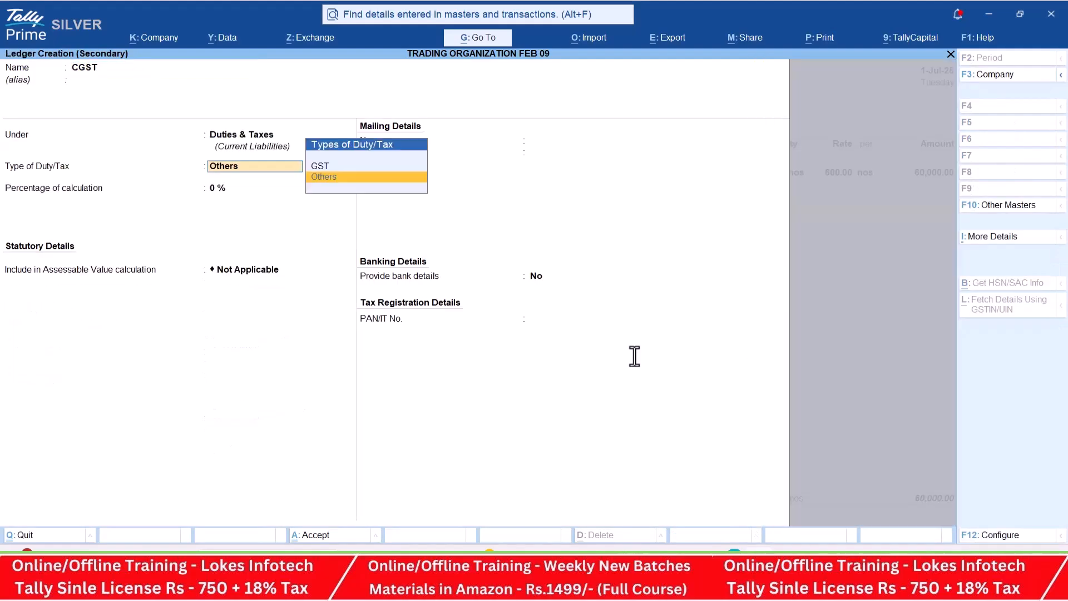
{"action": "key", "text": "Up"}
{"action": "key", "text": "Return"}
{"action": "key", "text": "Down"}
{"action": "key", "text": "Return"}
- Create an SGST ledger for the state tax under Duties & Taxes and add it to the purchase voucher
{"action": "key", "text": "Return"}
{"action": "key", "text": "Return"}
{"action": "key", "text": "Return"}
{"action": "key", "text": "alt+c"}
{"action": "type", "text": "SGST"}
{"action": "key", "text": "Return"}
{"action": "key", "text": "Return"}
{"action": "key", "text": "Return"}
{"action": "key", "text": "Down"}
{"action": "key", "text": "Down"}
{"action": "key", "text": "Return"}
{"action": "key", "text": "Return"}
{"action": "key", "text": "Return"}
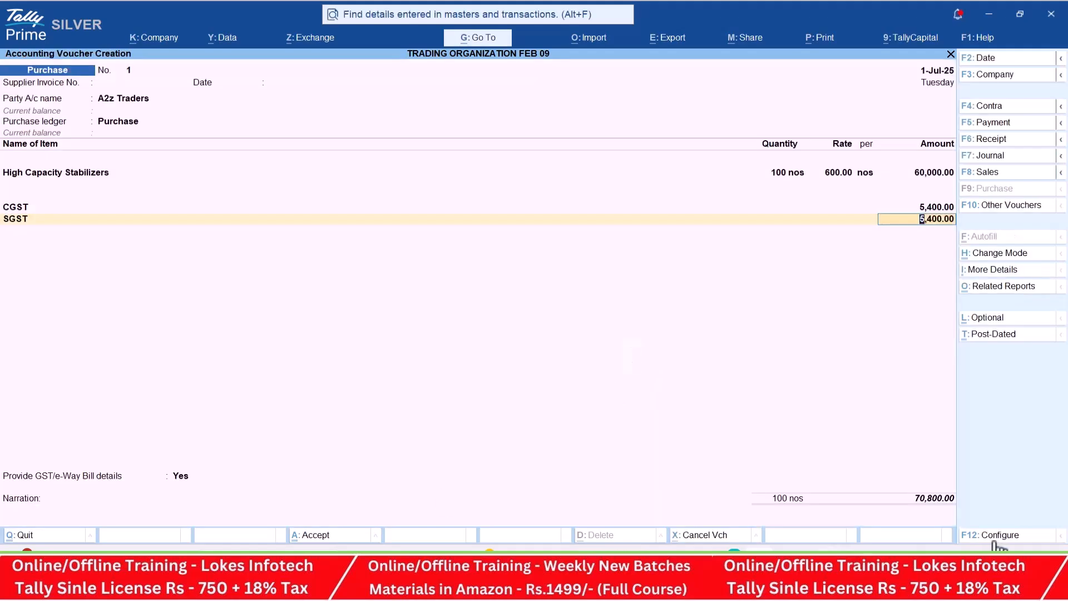
- Check the GST rate in the PDF and examine the voucher's GST tax analysis, including its CGST and SGST/UTGST lines
{"action": "key", "text": "alt+Tab"}
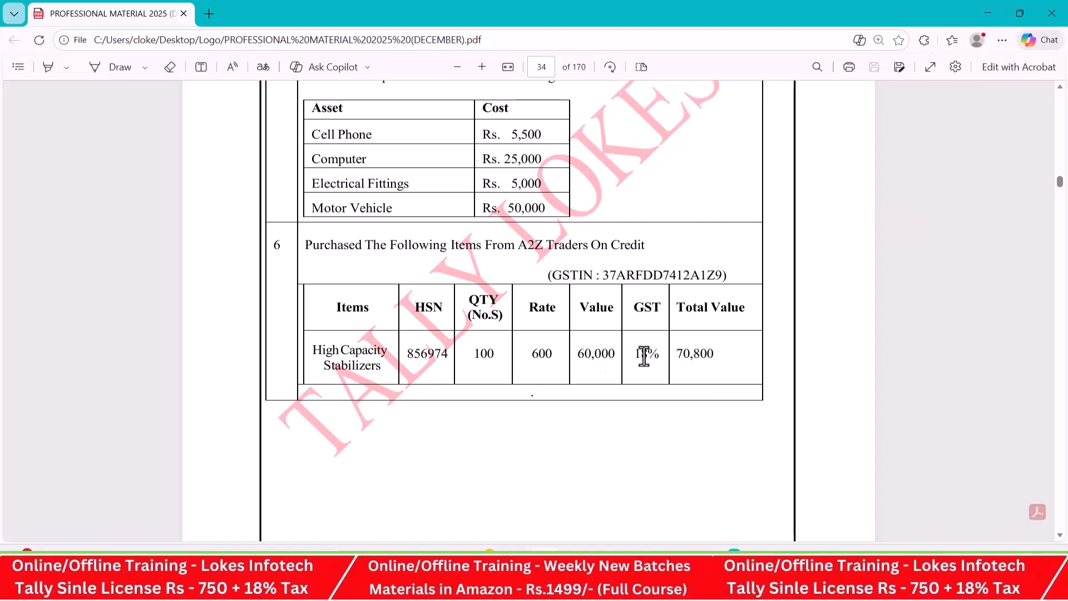
{"action": "key", "text": "alt+Tab"}
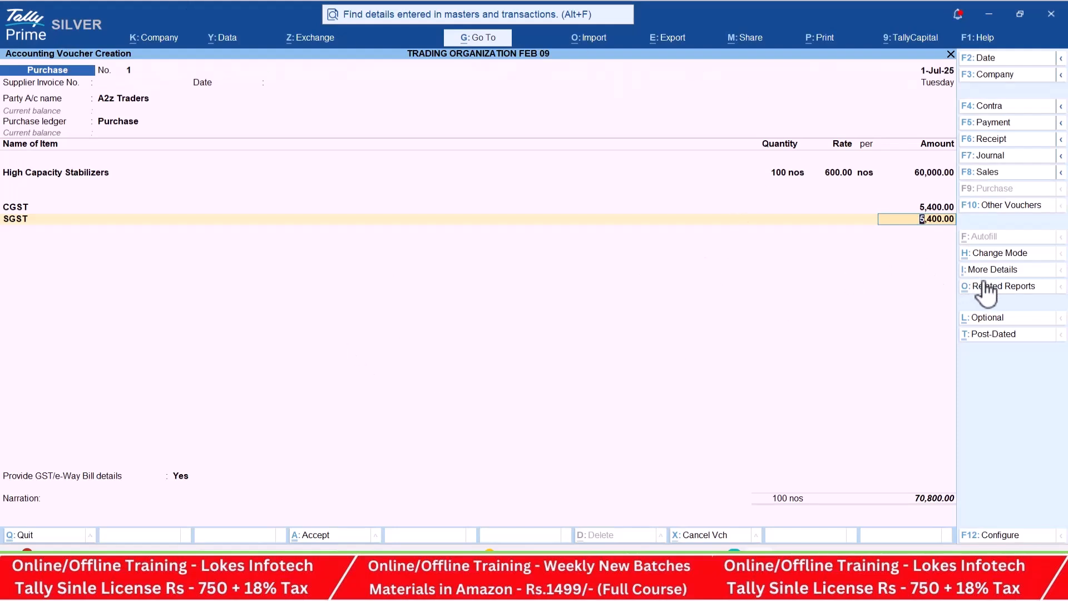
{"action": "left_click", "coordinate": [996, 290]}
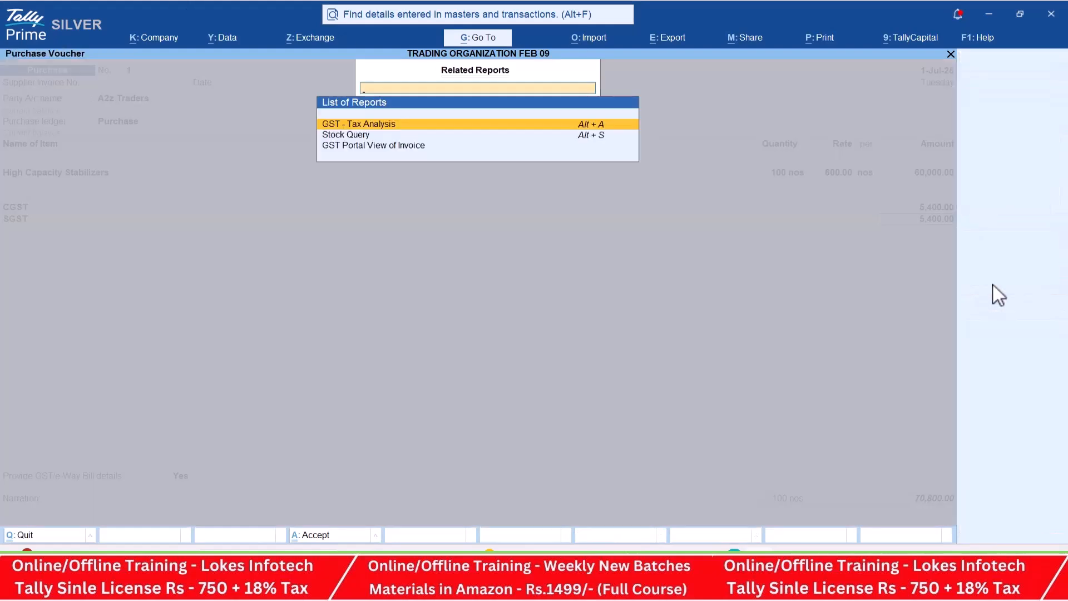
{"action": "key", "text": "Return"}
{"action": "key", "text": "alt+F5"}
{"action": "key", "text": "Down"}
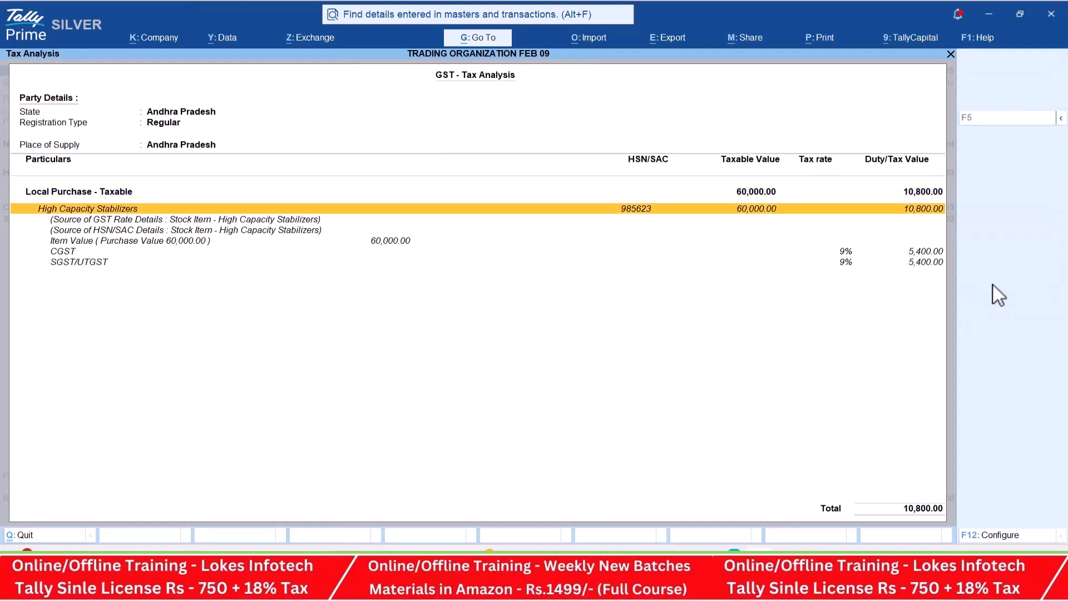
{"action": "key", "text": "Down"}
{"action": "key", "text": "Down"}
{"action": "key", "text": "Down"}
{"action": "key", "text": "Down"}
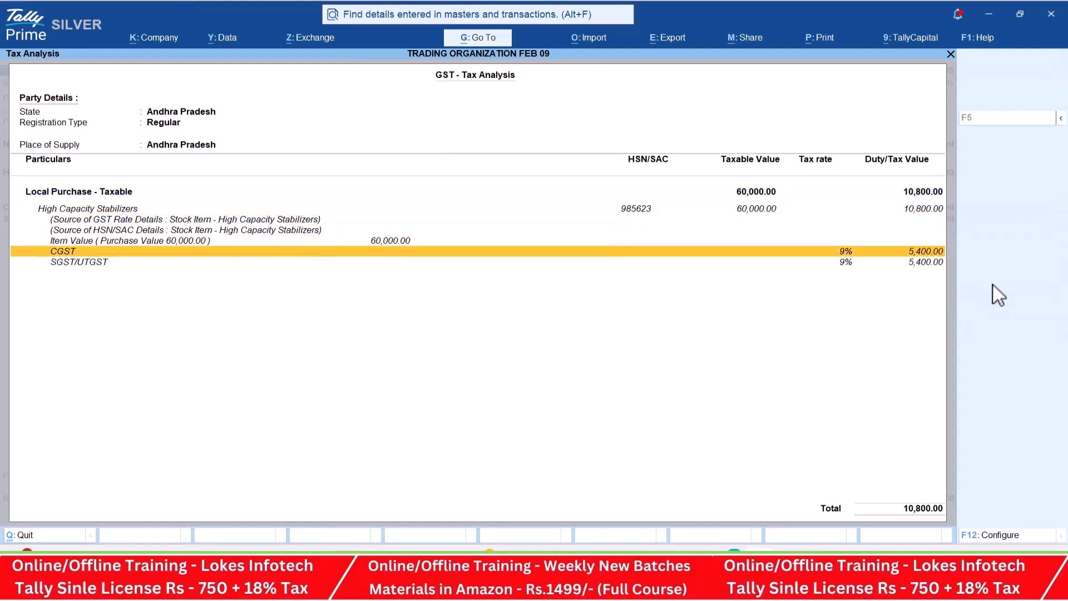
{"action": "key", "text": "Down"}
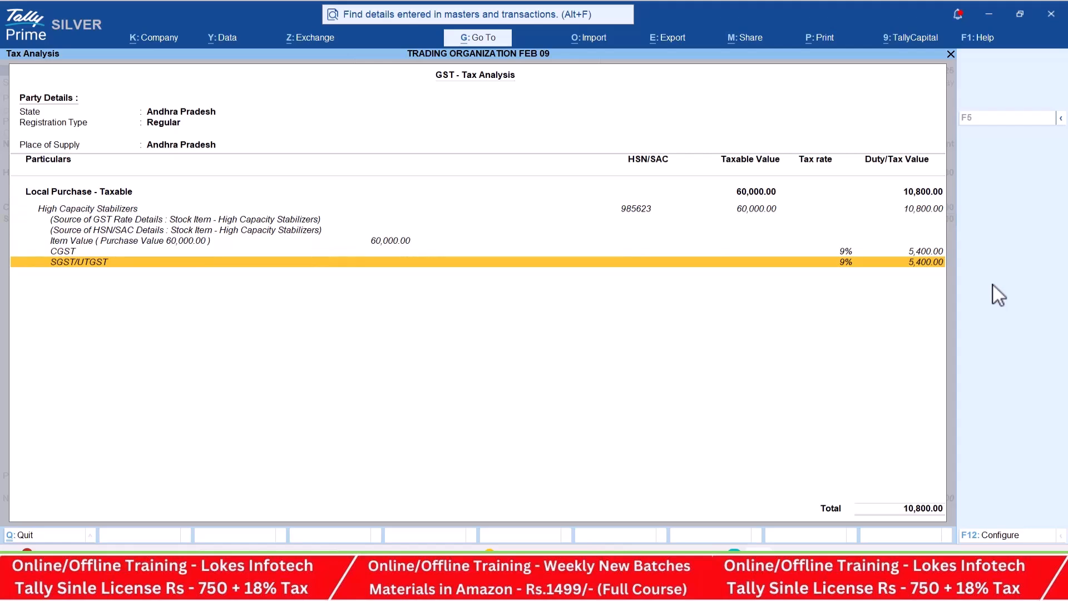
{"action": "key", "text": "Escape"}
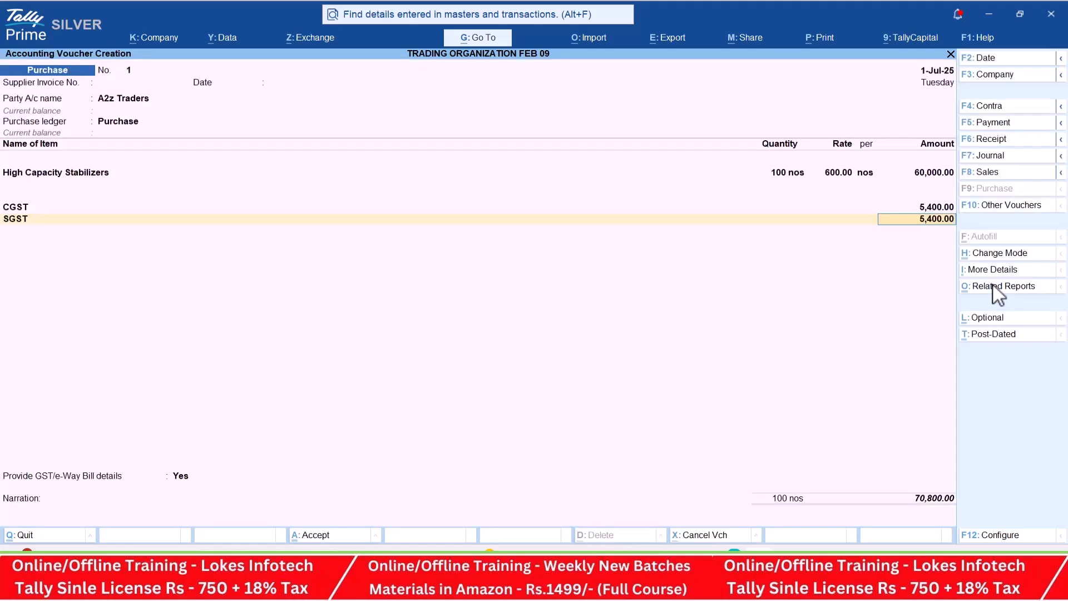
- Set the GST/e-Way Bill details to No, compare the voucher total with the PDF and save the purchase voucher
{"action": "key", "text": "Return"}
{"action": "key", "text": "Return"}
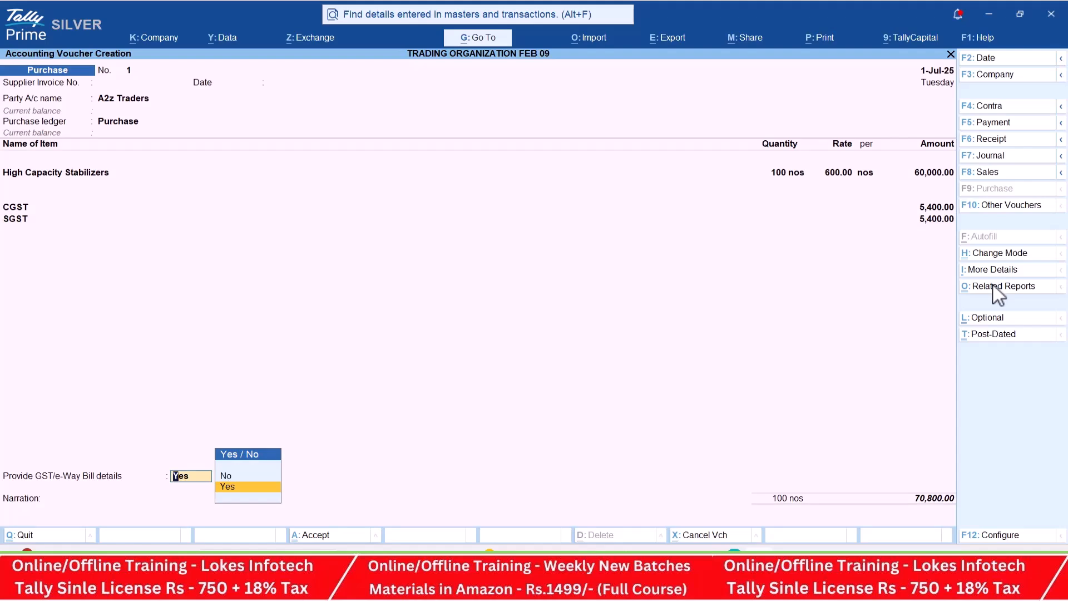
{"action": "key", "text": "n"}
{"action": "key", "text": "alt+Tab"}
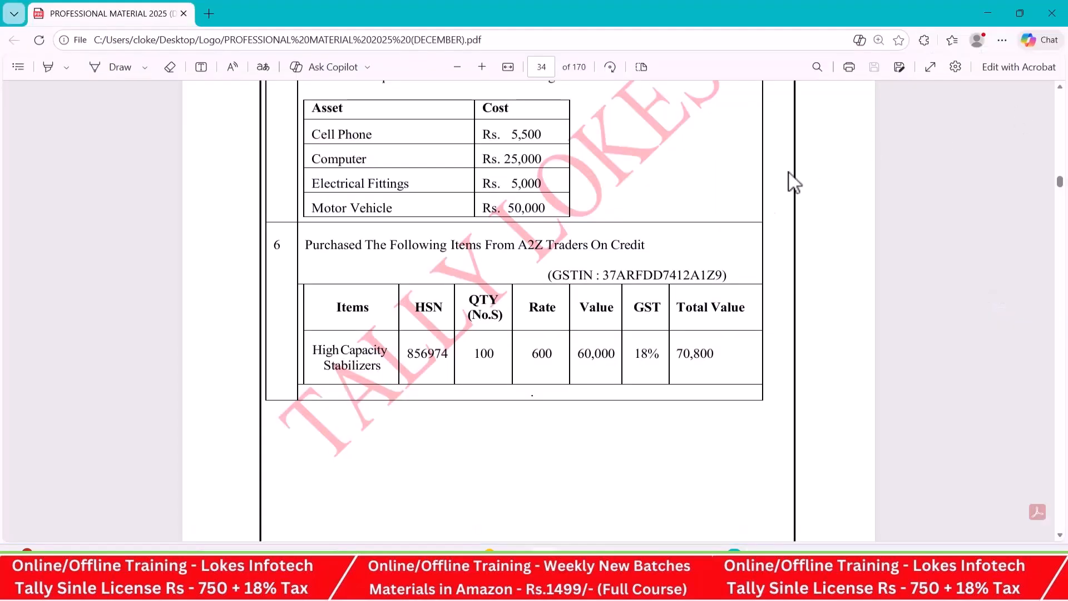
{"action": "left_click_drag", "start_coordinate": [675, 356], "coordinate": [713, 359]}
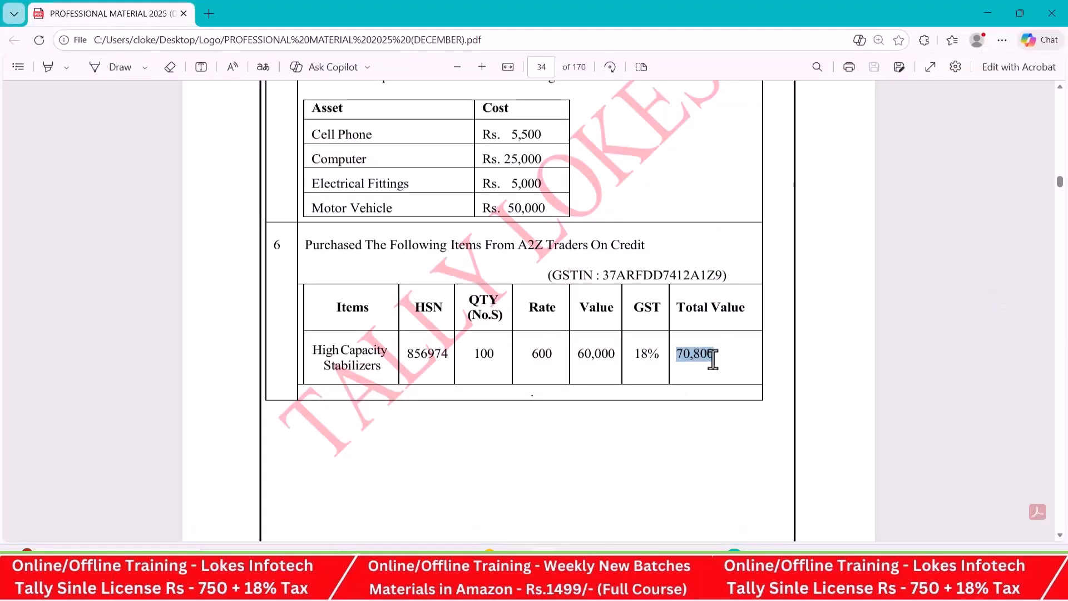
{"action": "key", "text": "alt+Tab"}
{"action": "key", "text": "Return"}
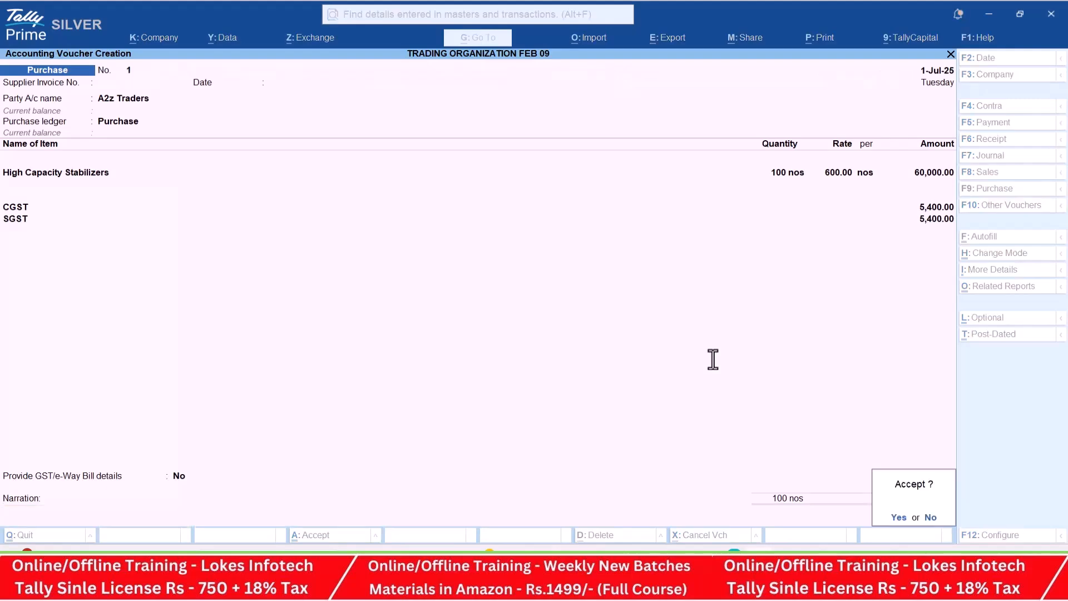
{"action": "key", "text": "Return"}
- Bring up transaction 7 in the PDF and start purchase voucher 2 with party A2z Traders and the Purchase ledger
{"action": "key", "text": "alt+Tab"}
{"action": "scroll", "coordinate": [538, 343], "scroll_direction": "down", "scroll_amount": 5}
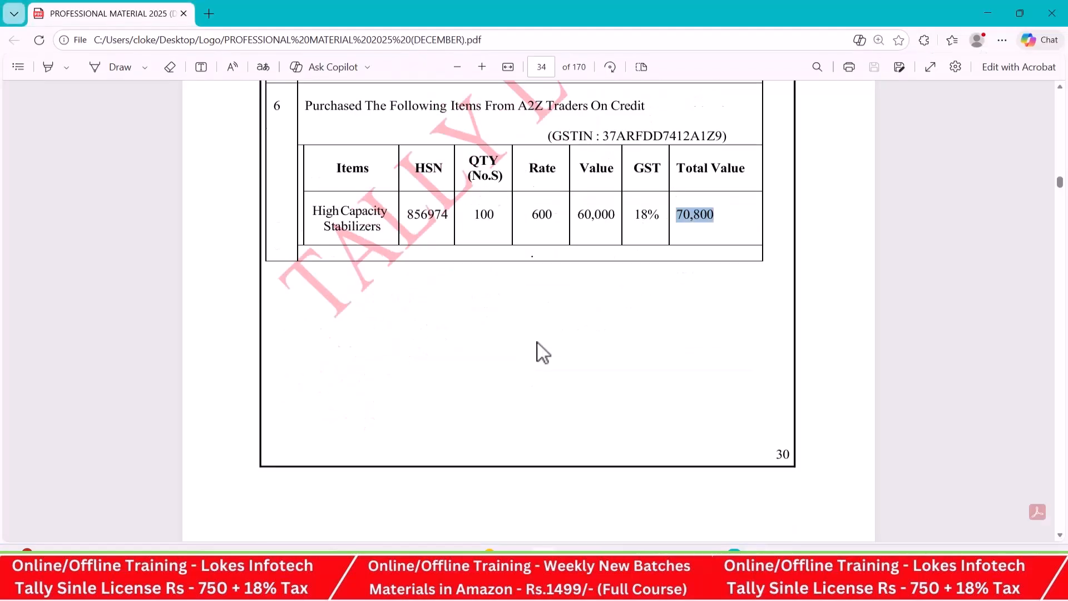
{"action": "scroll", "coordinate": [538, 343], "scroll_direction": "down", "scroll_amount": 4}
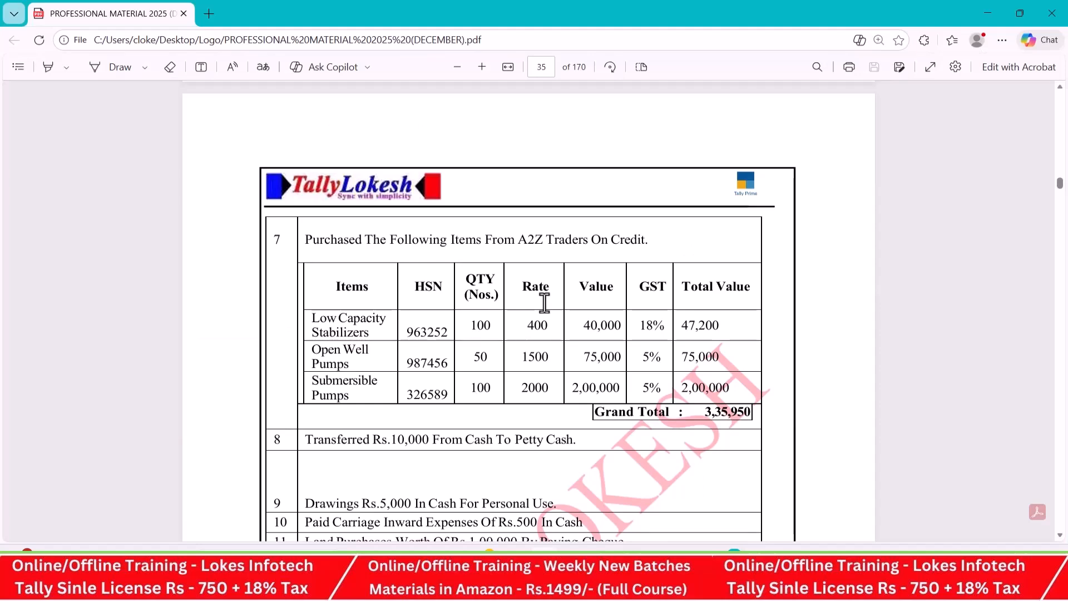
{"action": "key", "text": "alt+Tab"}
{"action": "key", "text": "Return"}
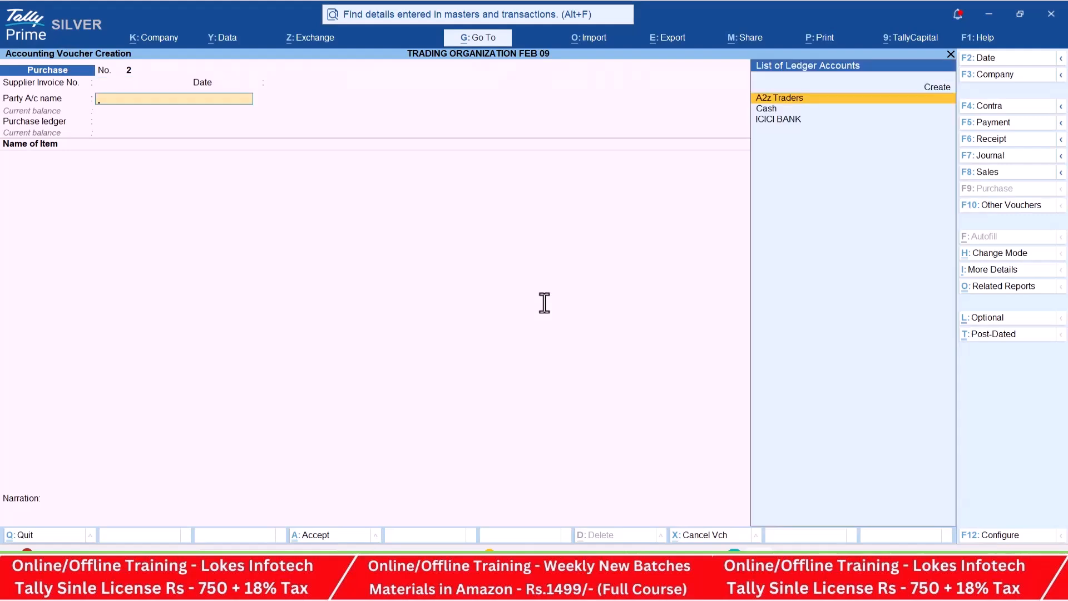
{"action": "key", "text": "Return"}
{"action": "key", "text": "ctrl+a"}
{"action": "key", "text": "ctrl+a"}
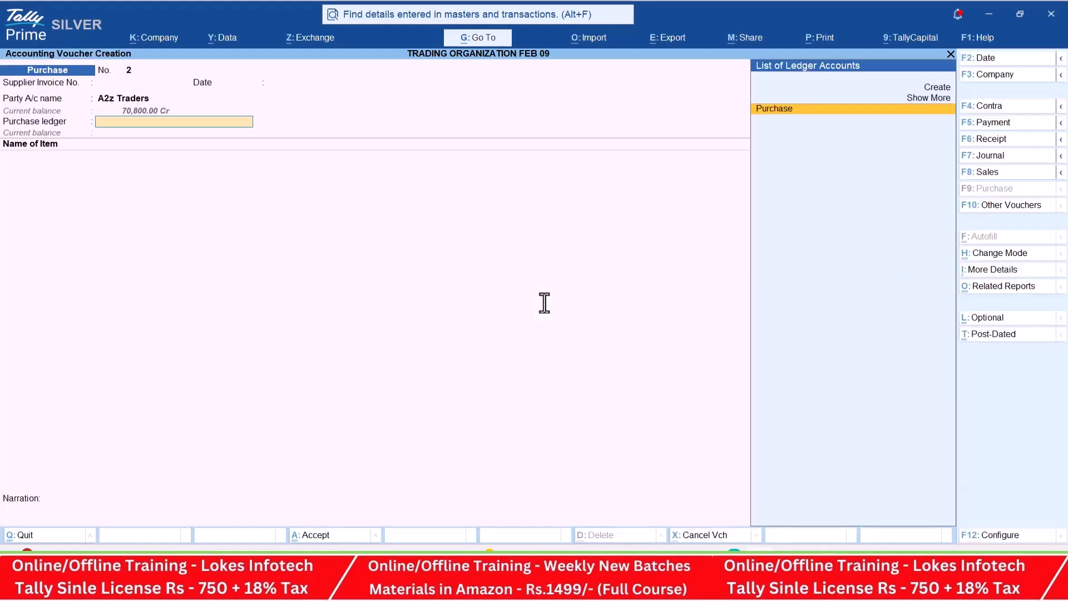
{"action": "key", "text": "Return"}
- Start a new stock item from the voucher and name it Low Capacity Stabilizers, using the item name in transaction 7
{"action": "key", "text": "alt+c"}
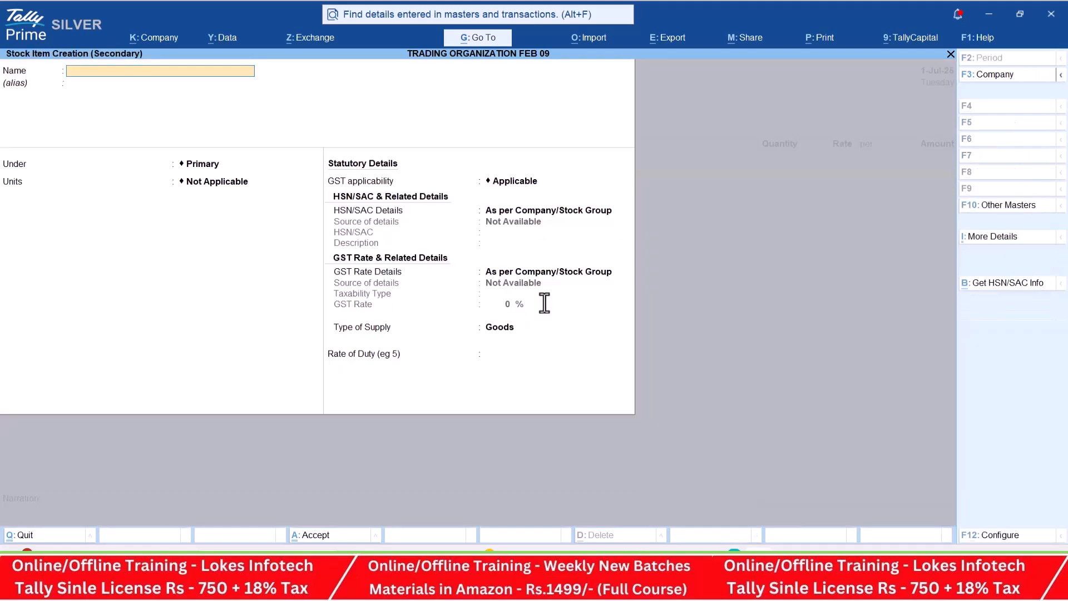
{"action": "key", "text": "alt+Tab"}
{"action": "left_click_drag", "start_coordinate": [310, 319], "coordinate": [369, 337]}
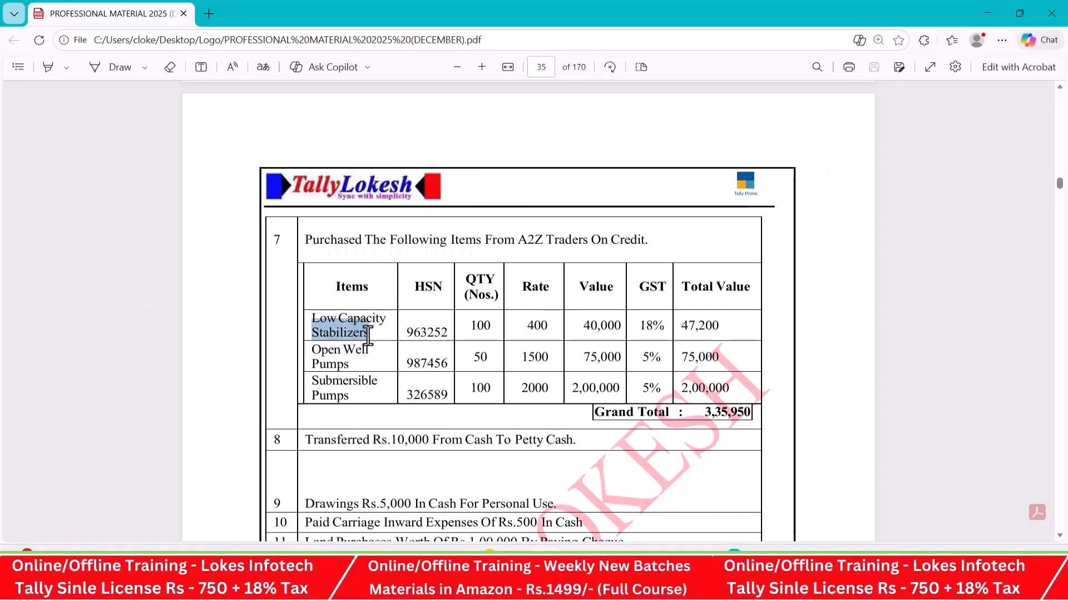
{"action": "key", "text": "alt+Tab"}
{"action": "type", "text": "Stabilizers"}
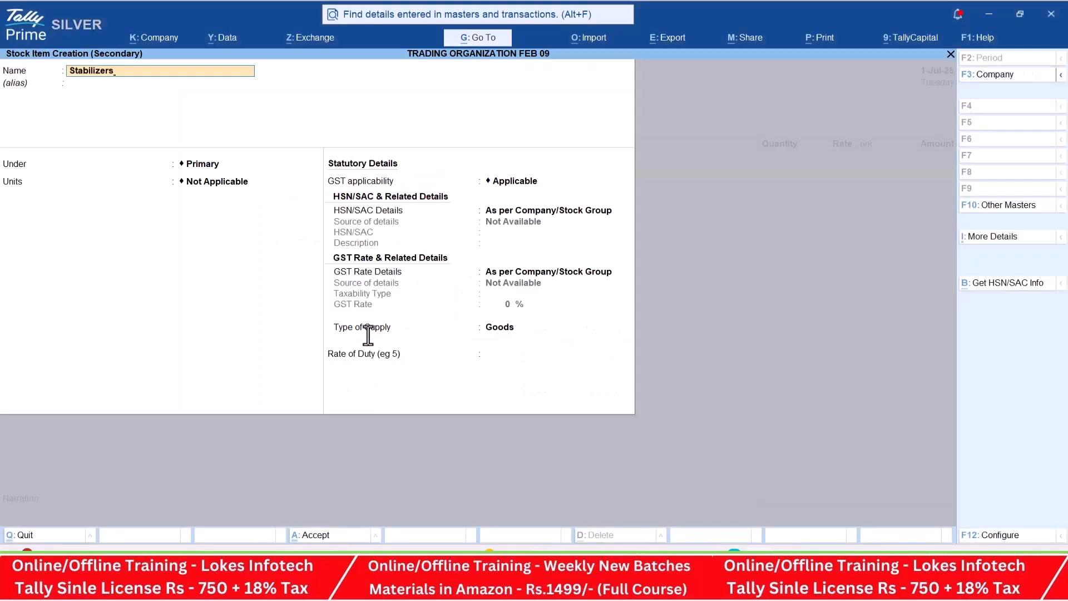
{"action": "type", "text": "LO"}
{"action": "key", "text": "BackSpace"}
{"action": "type", "text": "ow Capacity"}
{"action": "key", "text": "Return"}
- Place Low Capacity Stabilizers under the Stabilizers group with nos as its unit and no alternate unit
{"action": "key", "text": "Return"}
{"action": "key", "text": "Down"}
{"action": "key", "text": "Return"}
{"action": "key", "text": "Down"}
- Specify HSN 874512 and a taxable GST rate of 18% for Low Capacity Stabilizers
{"action": "key", "text": "Return"}
{"action": "key", "text": "Return"}
{"action": "key", "text": "Return"}
{"action": "key", "text": "Down"}
{"action": "key", "text": "Return"}
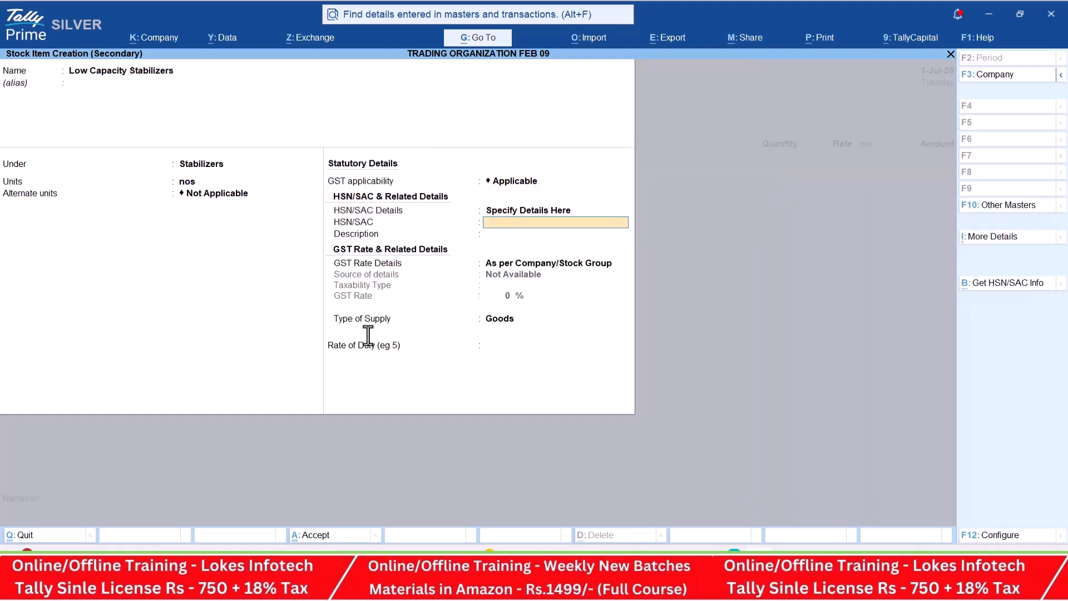
{"action": "key", "text": "Return"}
{"action": "key", "text": "Return"}
{"action": "key", "text": "Down"}
{"action": "key", "text": "Return"}
{"action": "key", "text": "Return"}
{"action": "type", "text": "18"}
{"action": "key", "text": "Return"}
- Save the item and enter 100 nos of Low Capacity Stabilizers at a rate of 400, as listed in transaction 7
{"action": "key", "text": "Return"}
{"action": "key", "text": "Return"}
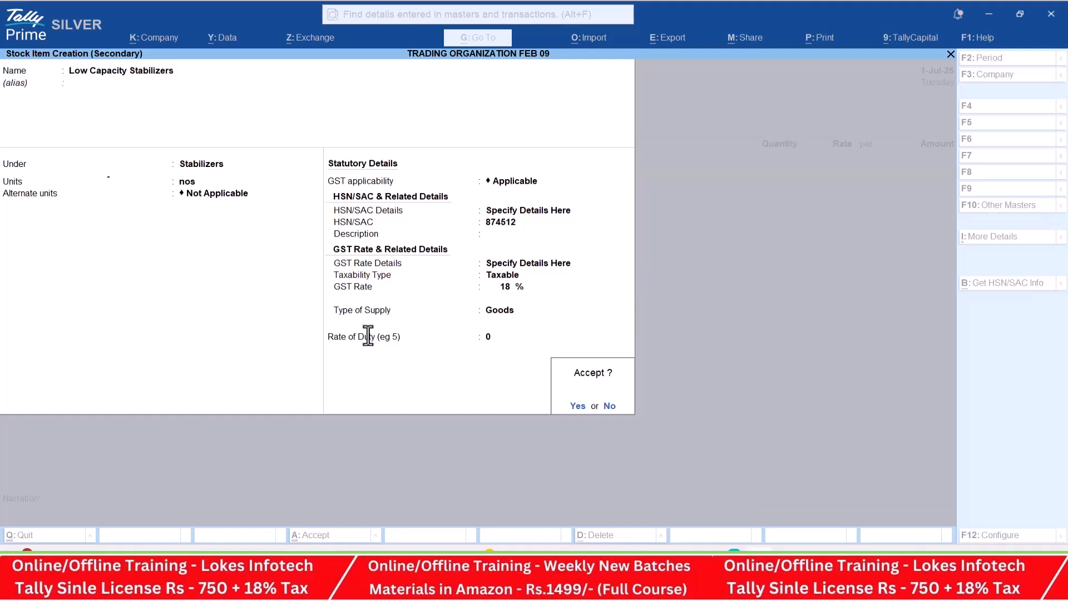
{"action": "key", "text": "alt+Tab"}
{"action": "key", "text": "alt+Tab"}
{"action": "key", "text": "Return"}
{"action": "type", "text": "400"}
{"action": "key", "text": "Return"}
{"action": "key", "text": "Return"}
{"action": "key", "text": "Return"}
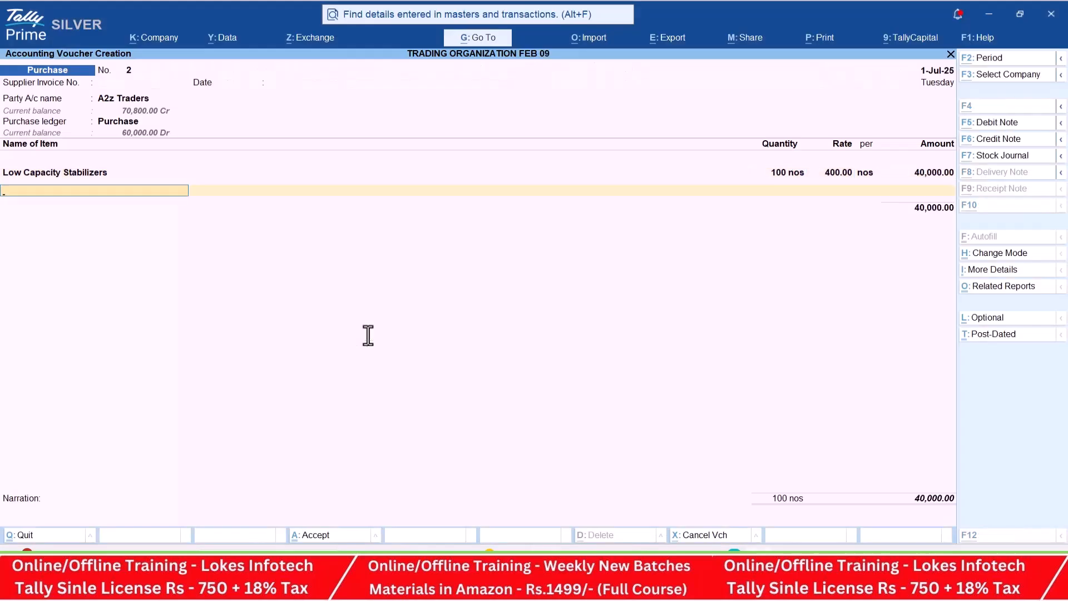
- Start another stock item from the voucher and name it Open Well Pumps, as listed in transaction 7
{"action": "key", "text": "alt+c"}
{"action": "key", "text": "alt+Tab"}
{"action": "key", "text": "alt+Tab"}
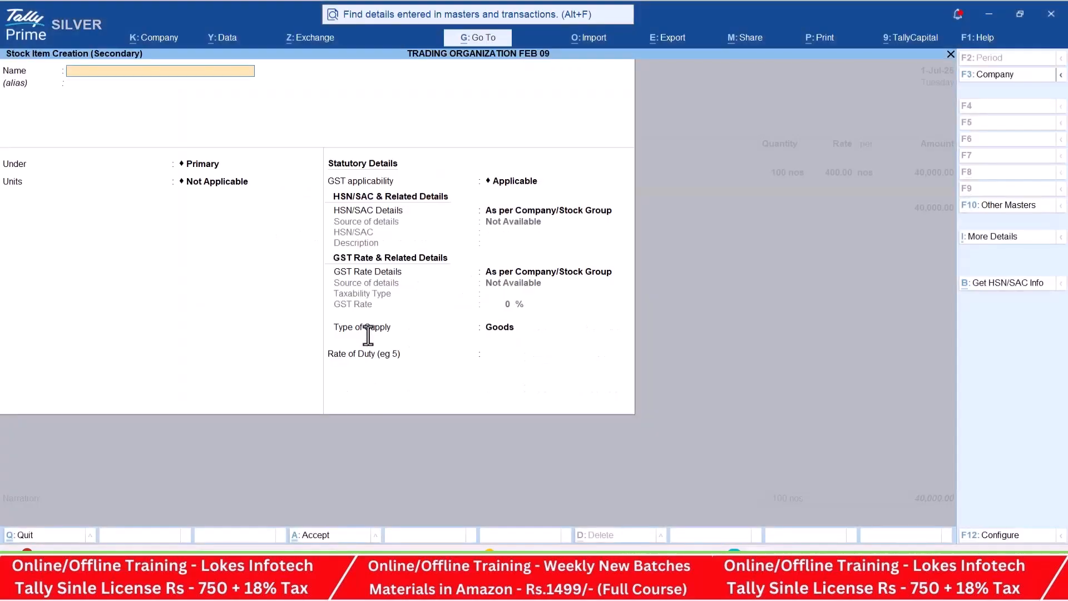
{"action": "type", "text": "Open We"}
{"action": "key", "text": "Return"}
{"action": "key", "text": "Return"}
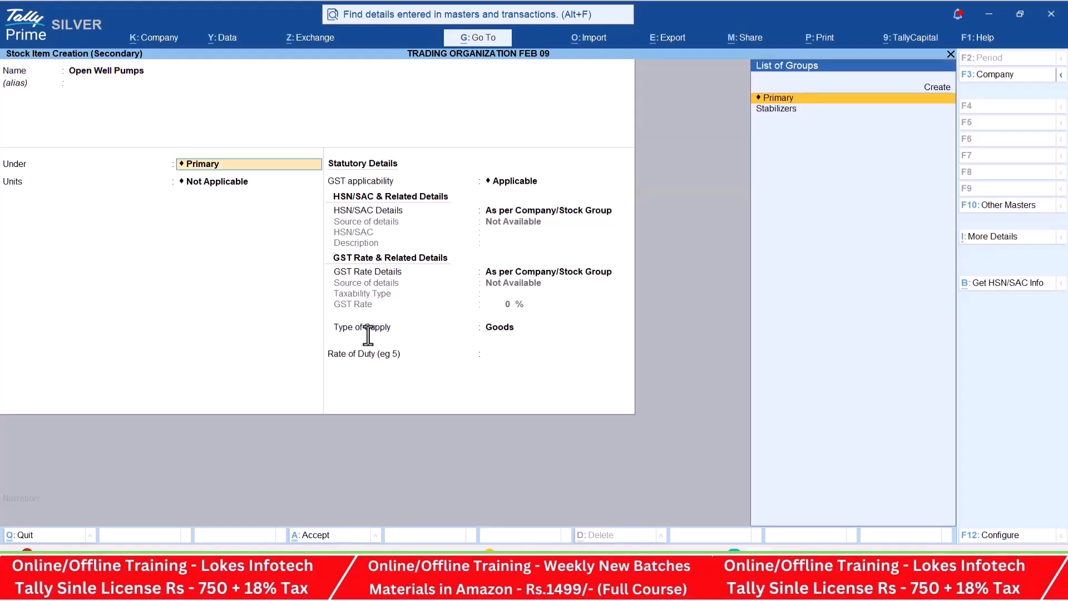
- Create a Pumps stock group and place Open Well Pumps under it with nos as its unit and no alternate unit
{"action": "key", "text": "alt+c"}
{"action": "type", "text": "Pum"}
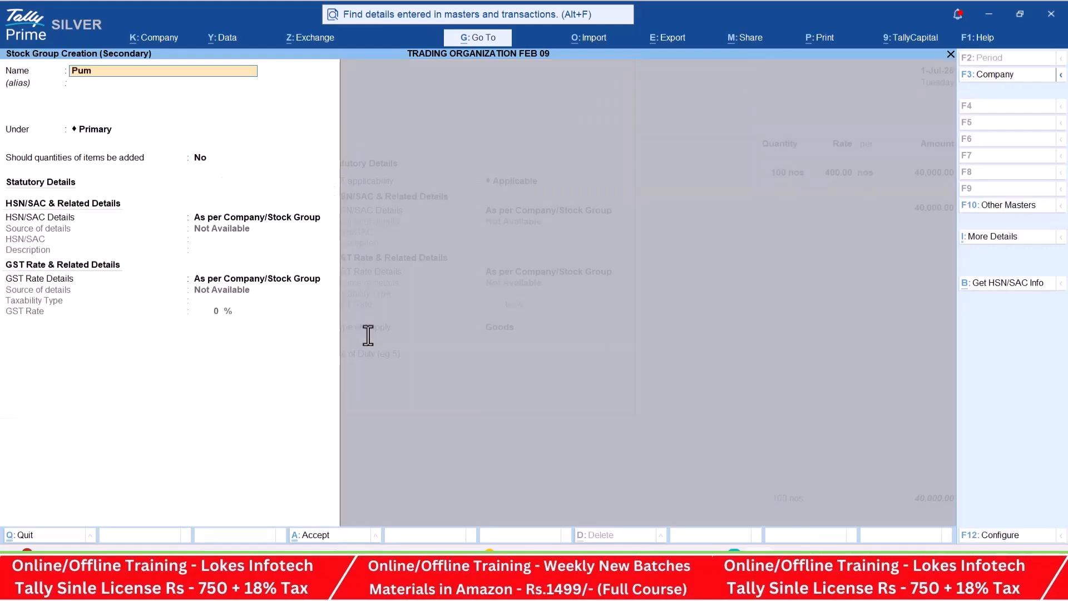
{"action": "key", "text": "ctrl+a"}
{"action": "key", "text": "Down"}
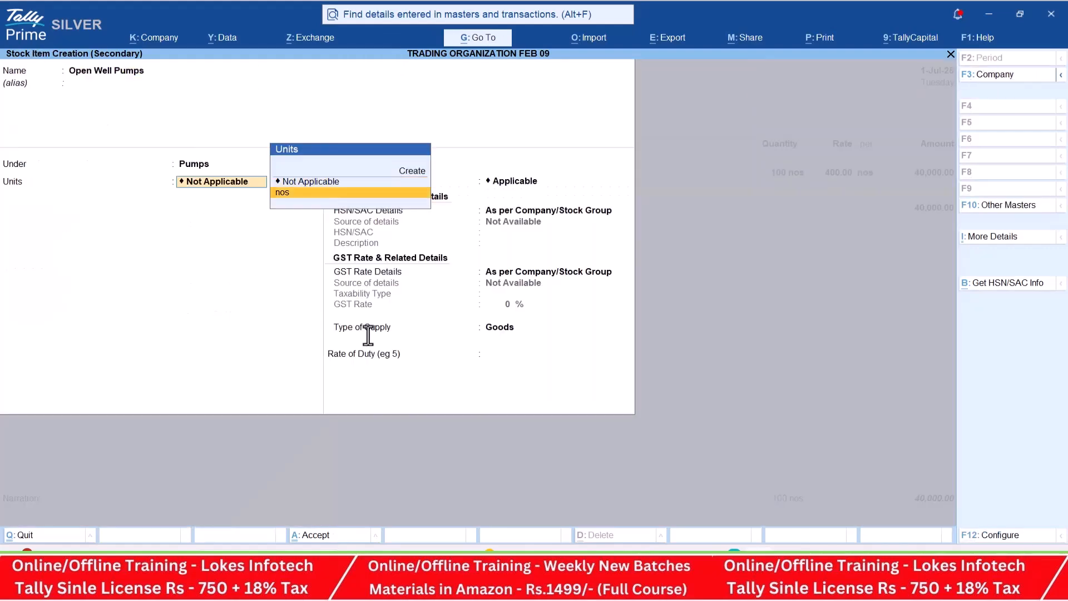
{"action": "key", "text": "Return"}
{"action": "key", "text": "Return"}
{"action": "key", "text": "Return"}
- Specify HSN 854126 and a taxable GST rate of 5% for Open Well Pumps, and save the item
{"action": "key", "text": "Down"}
{"action": "key", "text": "Return"}
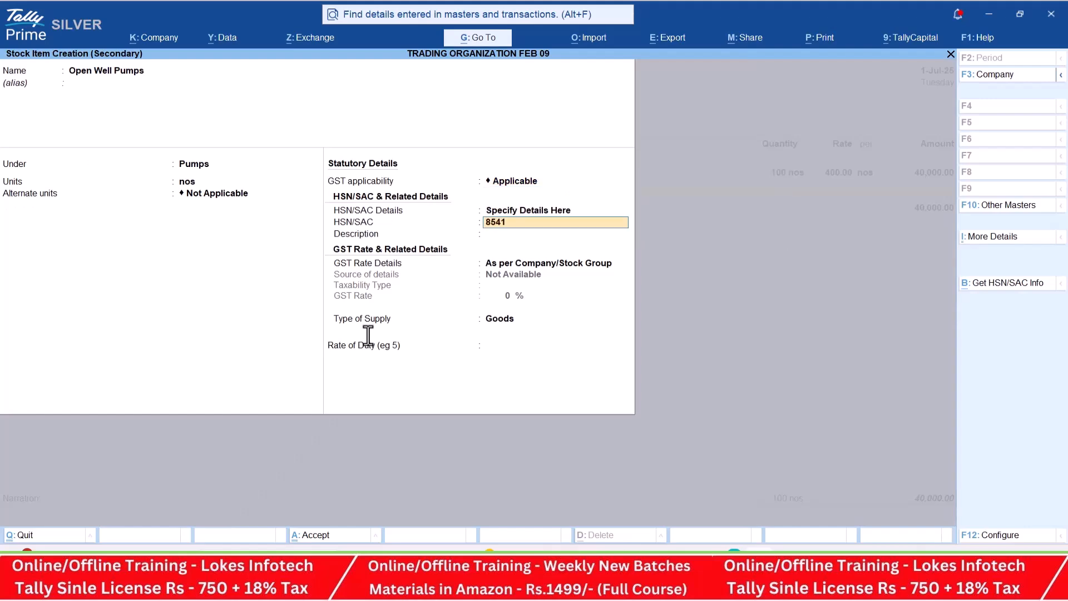
{"action": "key", "text": "Return"}
{"action": "key", "text": "Return"}
{"action": "key", "text": "Down"}
{"action": "key", "text": "Return"}
{"action": "key", "text": "Return"}
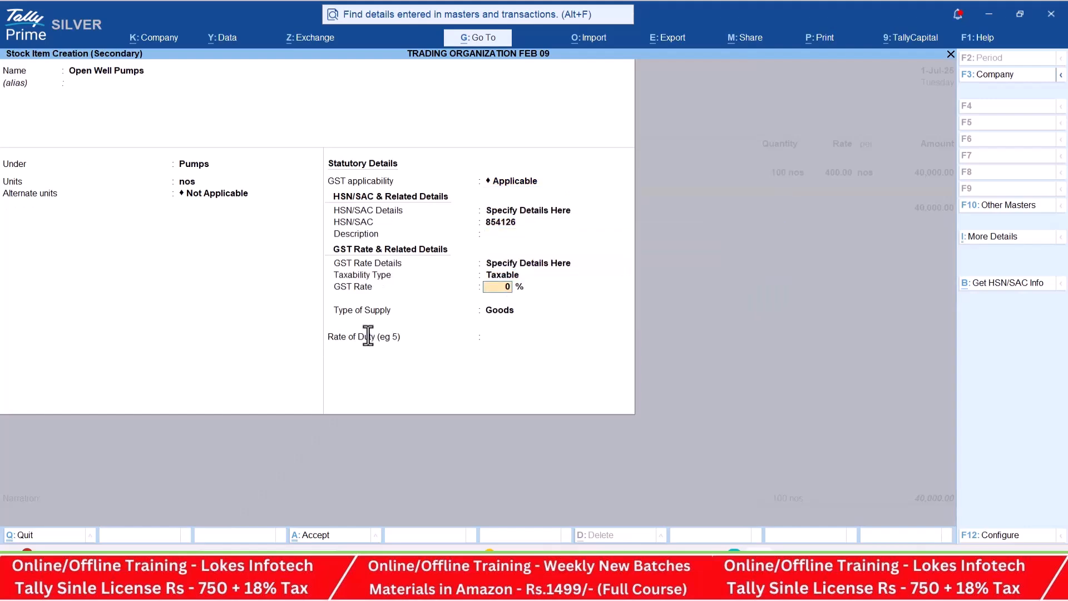
{"action": "key", "text": "alt+Tab"}
- Enter 50 nos of Open Well Pumps at a rate of 1,500, as listed in transaction 7
{"action": "key", "text": "alt+Tab"}
{"action": "type", "text": "5"}
{"action": "key", "text": "Return"}
{"action": "key", "text": "Return"}
{"action": "key", "text": "Return"}
- Start a stock item named Submersible Pumps from the voucher, under the Pumps group with nos as its unit and no alternate unit
{"action": "key", "text": "alt+Tab"}
{"action": "key", "text": "alt+Tab"}
{"action": "type", "text": "50"}
{"action": "key", "text": "Return"}
{"action": "type", "text": "1,500"}
{"action": "key", "text": "Return"}
{"action": "key", "text": "Return"}
{"action": "key", "text": "Return"}
{"action": "key", "text": "alt+c"}
{"action": "key", "text": "alt+Tab"}
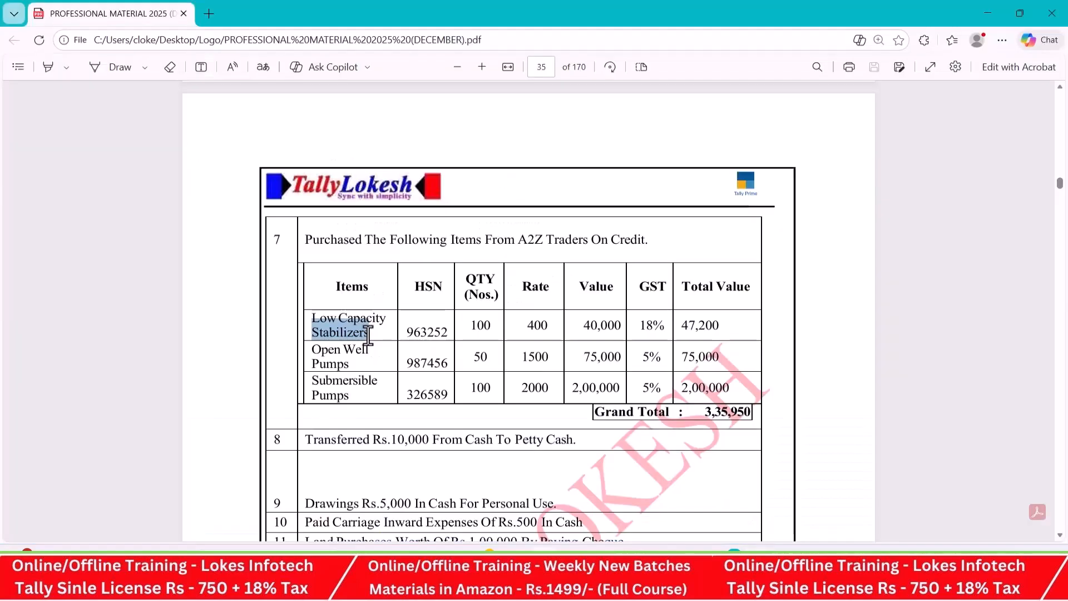
{"action": "key", "text": "alt+Tab"}
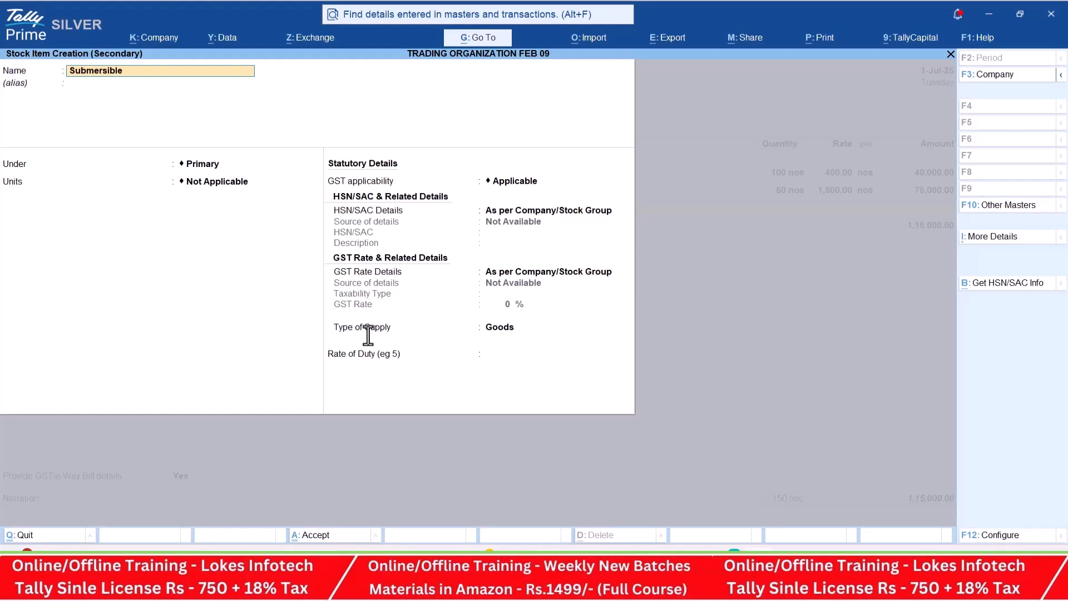
{"action": "key", "text": "Return"}
{"action": "key", "text": "Down"}
{"action": "key", "text": "Return"}
- Specify the HSN code and a taxable GST rate of 5% for Submersible Pumps, and save the item
{"action": "key", "text": "Return"}
{"action": "key", "text": "Return"}
{"action": "key", "text": "Return"}
{"action": "key", "text": "Down"}
{"action": "key", "text": "Return"}
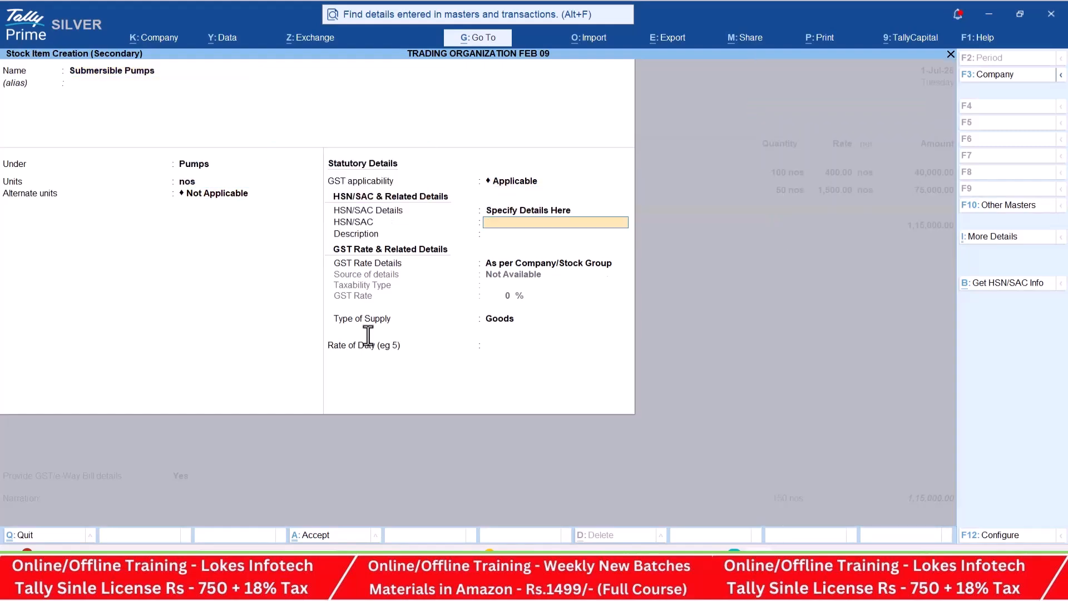
{"action": "key", "text": "Return"}
{"action": "key", "text": "Return"}
{"action": "key", "text": "Down"}
{"action": "key", "text": "Return"}
{"action": "key", "text": "Return"}
{"action": "type", "text": "5"}
{"action": "key", "text": "Return"}
- Enter 100 nos of Submersible Pumps at a rate of 2,000, as listed in transaction 7
{"action": "key", "text": "Return"}
{"action": "key", "text": "Return"}
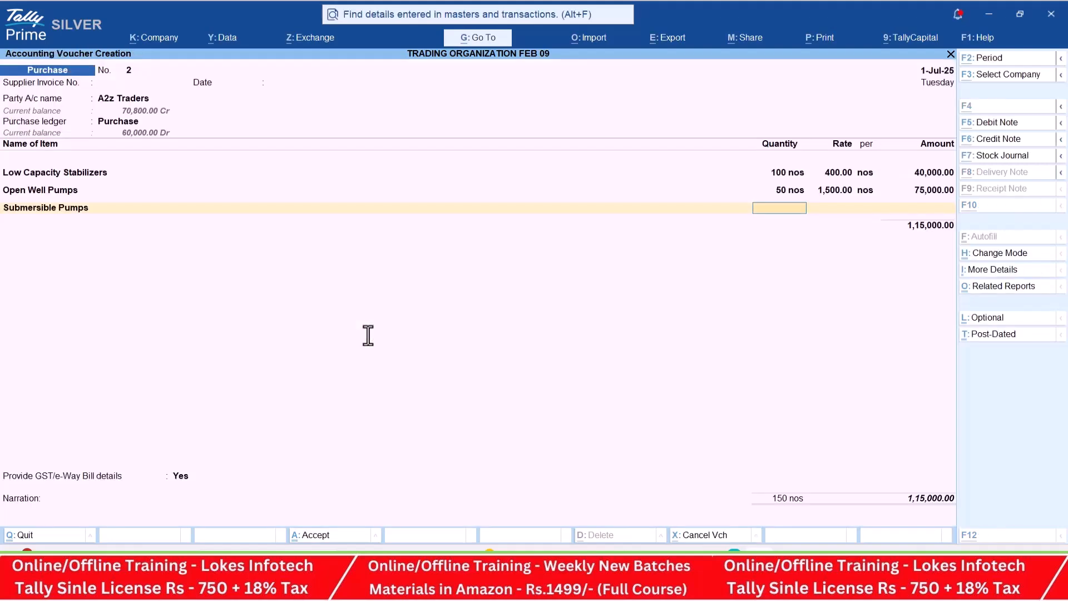
{"action": "key", "text": "alt+Tab"}
{"action": "key", "text": "alt+Tab"}
{"action": "type", "text": "100"}
{"action": "key", "text": "Return"}
{"action": "type", "text": "2000"}
- Finish the item list and add the CGST and SGST ledgers to the A2z Traders purchase
{"action": "key", "text": "Return"}
{"action": "key", "text": "Return"}
{"action": "key", "text": "Return"}
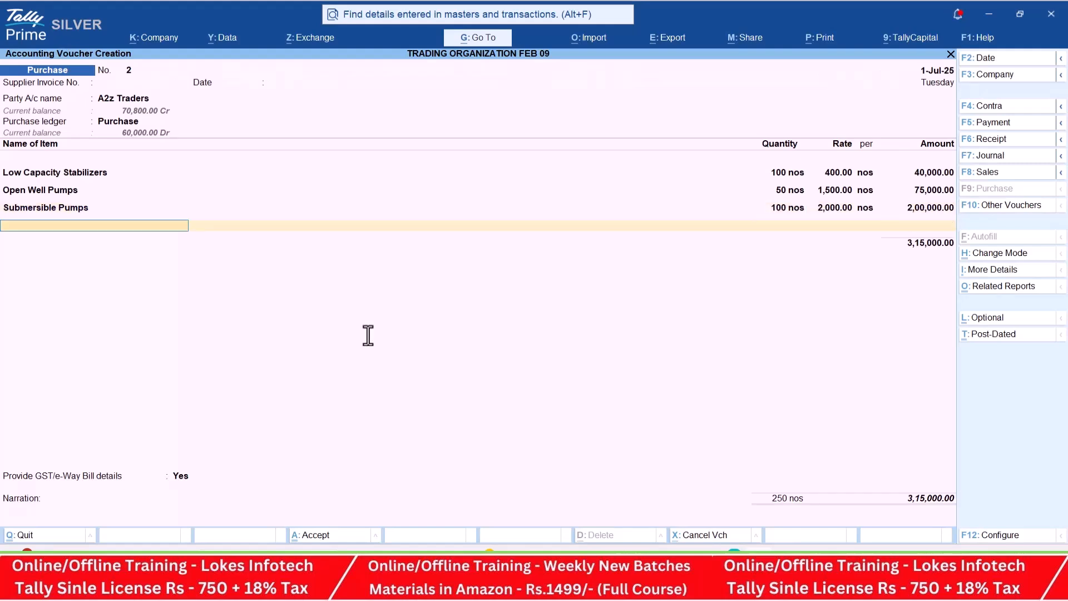
{"action": "key", "text": "Return"}
{"action": "type", "text": "cg"}
{"action": "key", "text": "Return"}
{"action": "key", "text": "Return"}
{"action": "type", "text": "sg"}
{"action": "key", "text": "Return"}
{"action": "key", "text": "Return"}
{"action": "key", "text": "Return"}
- Set GST/e-Way Bill details to No, compare the voucher total with transaction 7's grand total, and save the purchase
{"action": "key", "text": "Up"}
{"action": "key", "text": "alt+Tab"}
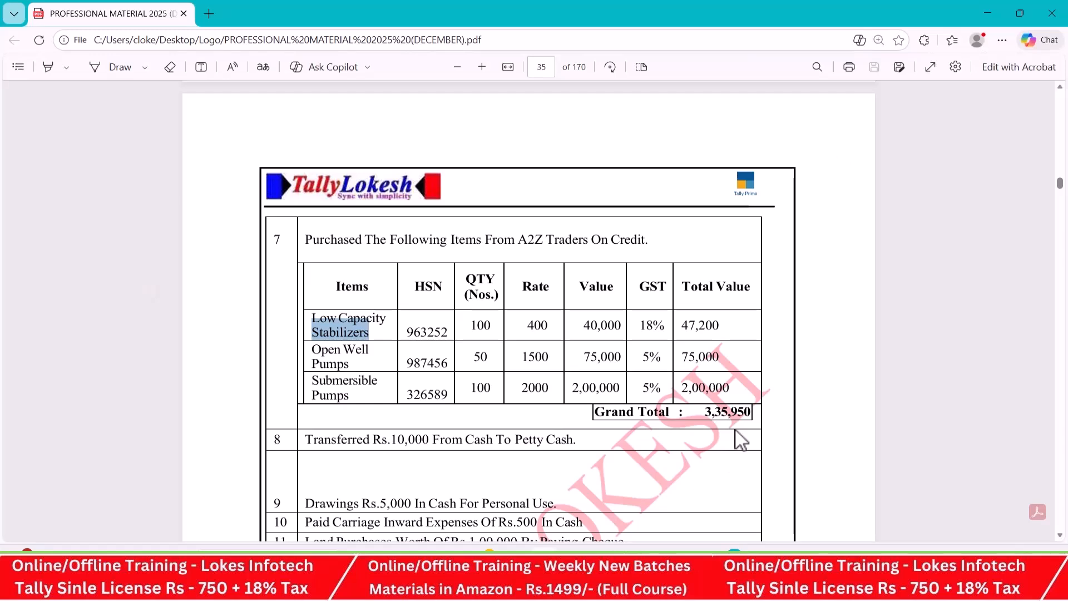
{"action": "key", "text": "alt+Tab"}
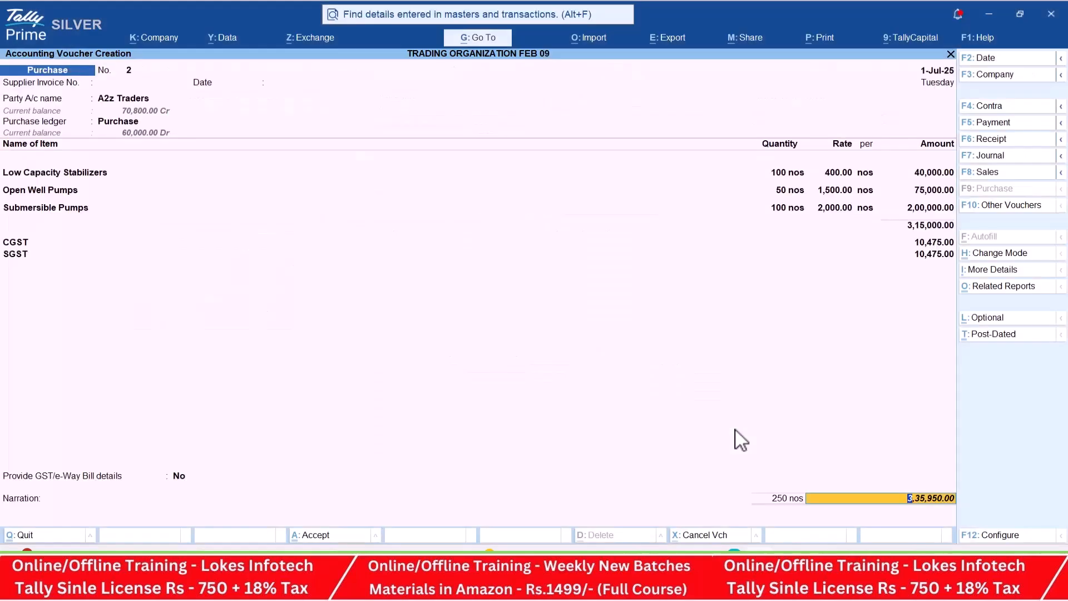
{"action": "key", "text": "ctrl+a"}
- Start a contra voucher for transaction 8 and credit Cash with 10,000
{"action": "key", "text": "alt+Tab"}
{"action": "scroll", "coordinate": [665, 345], "scroll_direction": "down", "scroll_amount": 2}
{"action": "key", "text": "alt+Tab"}
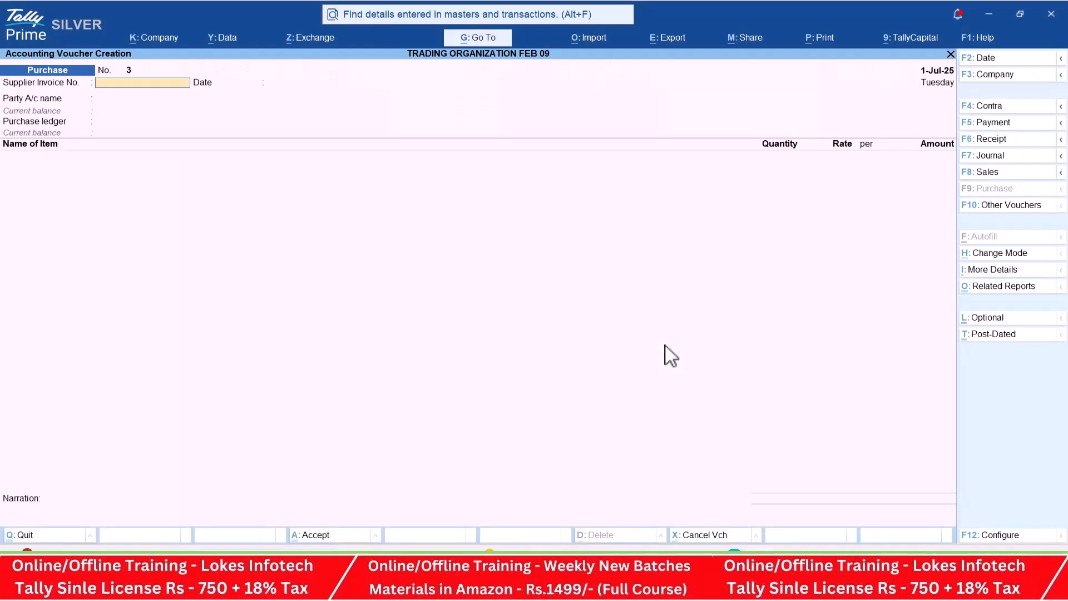
{"action": "left_click", "coordinate": [1024, 109]}
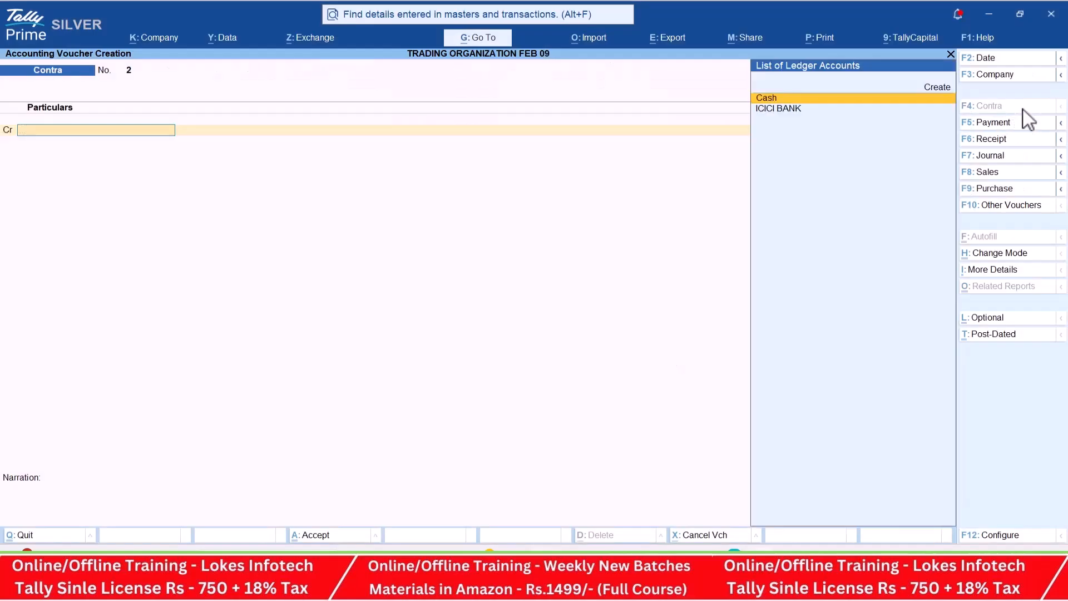
{"action": "key", "text": "Return"}
{"action": "key", "text": "alt+Tab"}
{"action": "key", "text": "alt+Tab"}
{"action": "type", "text": "10,000"}
{"action": "key", "text": "Return"}
- Create a Petty Cash ledger under Cash-in-Hand, debit it with 10,000, and accept the contra voucher
{"action": "key", "text": "alt+c"}
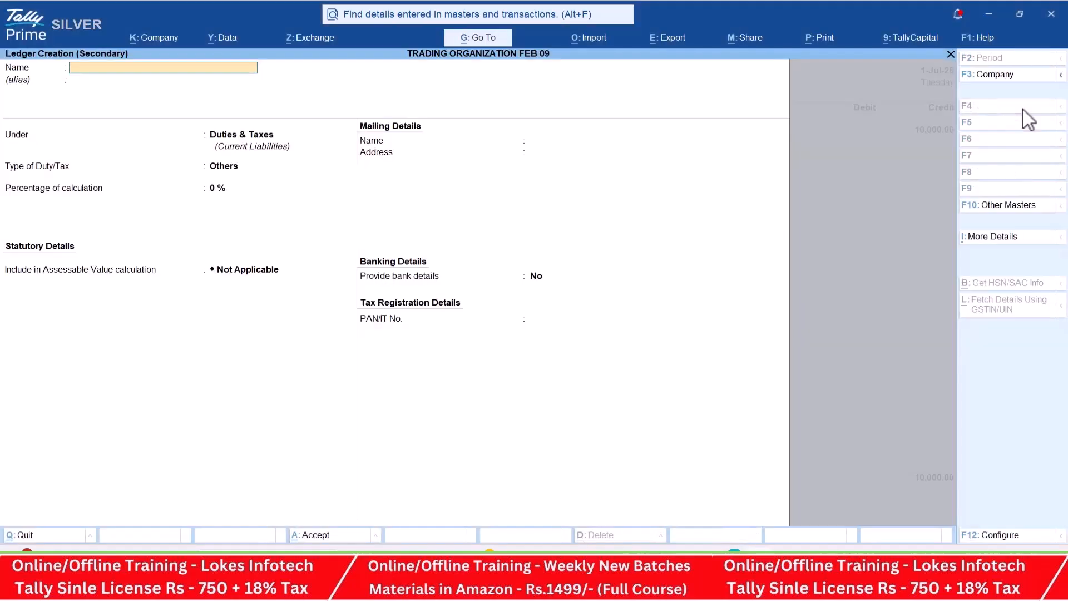
{"action": "type", "text": "Petty Cash"}
{"action": "key", "text": "Return"}
{"action": "key", "text": "Return"}
{"action": "type", "text": "Cas"}
{"action": "key", "text": "Return"}
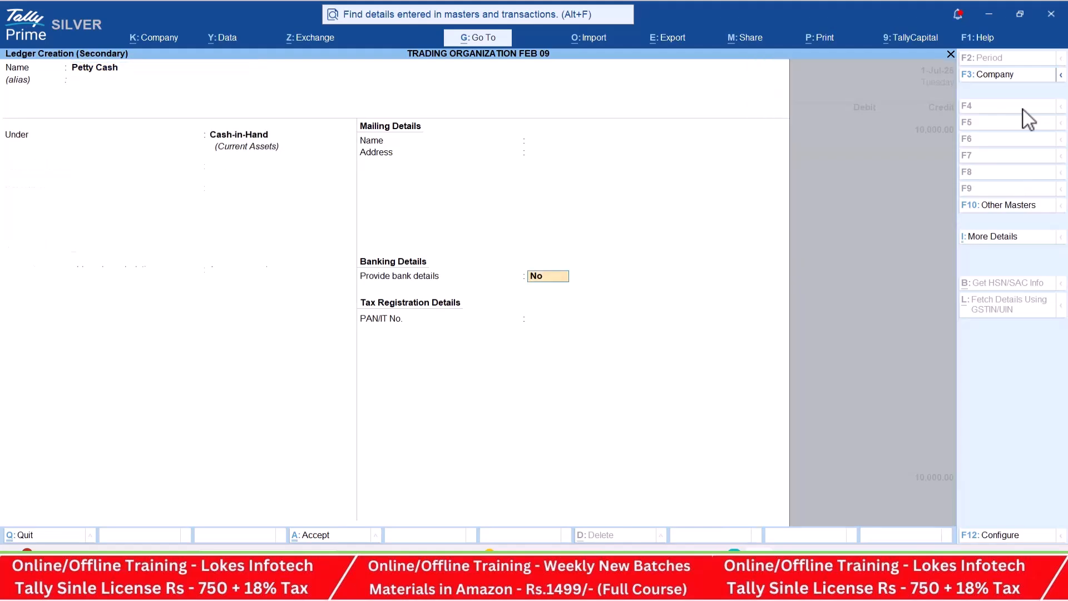
{"action": "key", "text": "ctrl+a"}
{"action": "key", "text": "Return"}
{"action": "key", "text": "Return"}
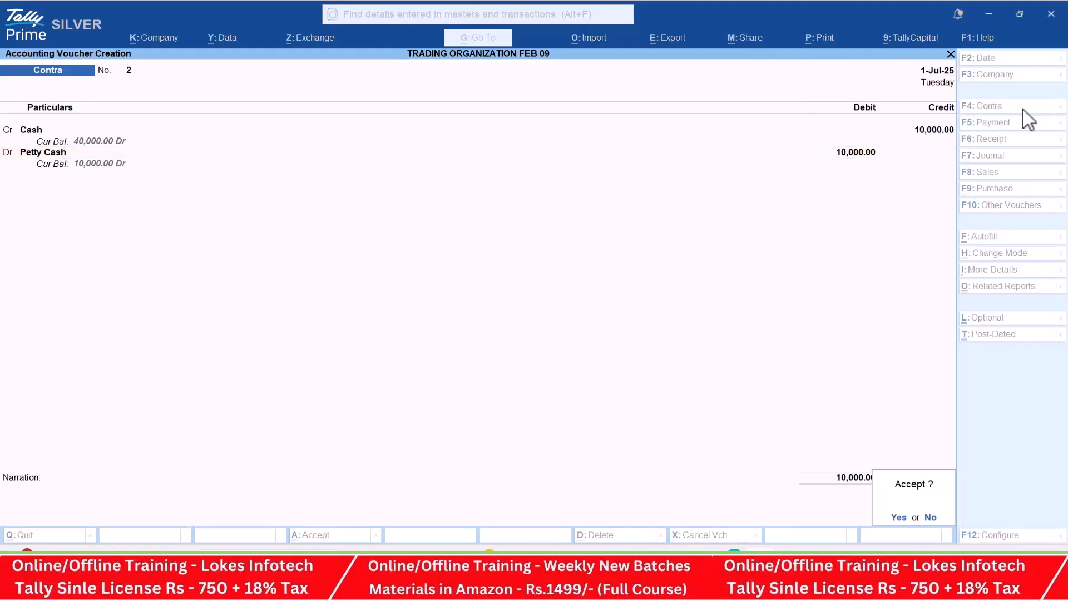
- Start a payment voucher for transaction 9 and create a Drawings ledger under Capital Account
{"action": "key", "text": "alt+Tab"}
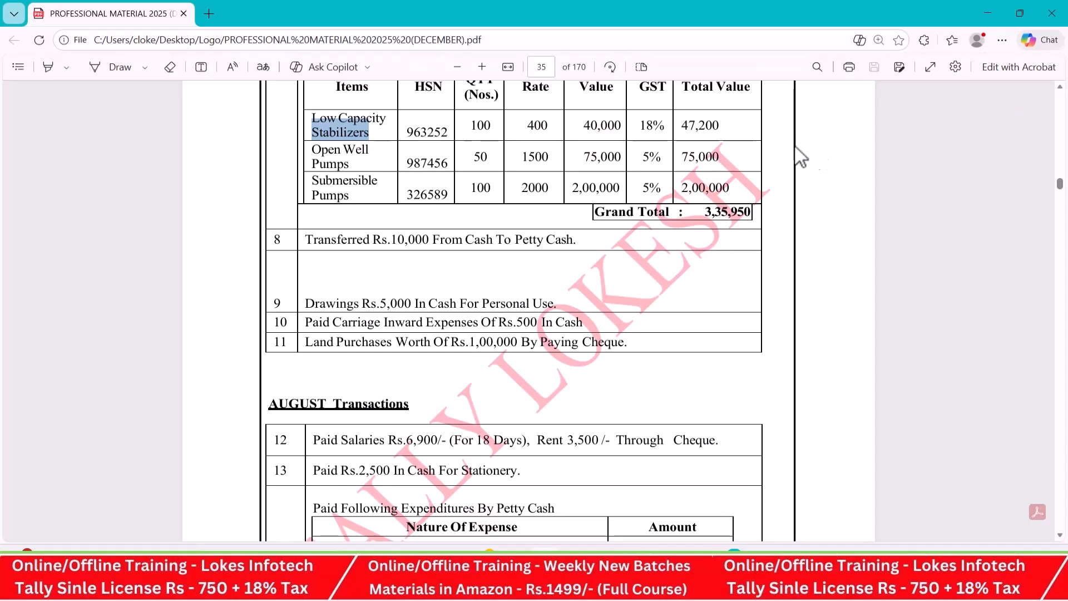
{"action": "key", "text": "alt+Tab"}
{"action": "left_click", "coordinate": [1018, 125]}
{"action": "key", "text": "alt+c"}
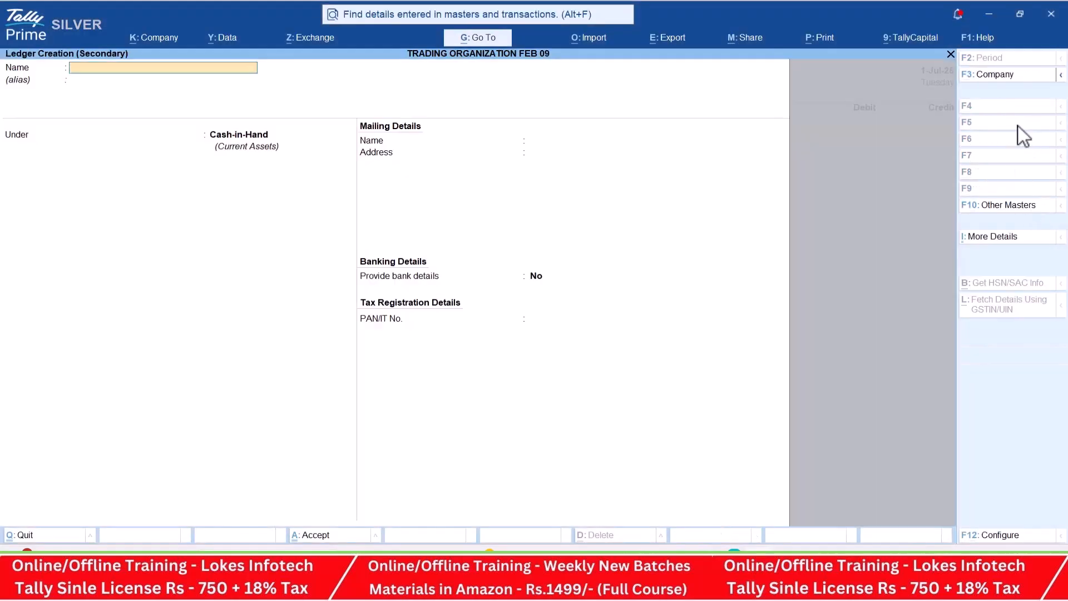
{"action": "type", "text": "Drawings"}
{"action": "key", "text": "Return"}
{"action": "type", "text": "Ca"}
{"action": "key", "text": "Return"}
{"action": "key", "text": "ctrl+a"}
- Debit Drawings with 5,000, credit Cash, and save the payment voucher
{"action": "key", "text": "alt+Tab"}
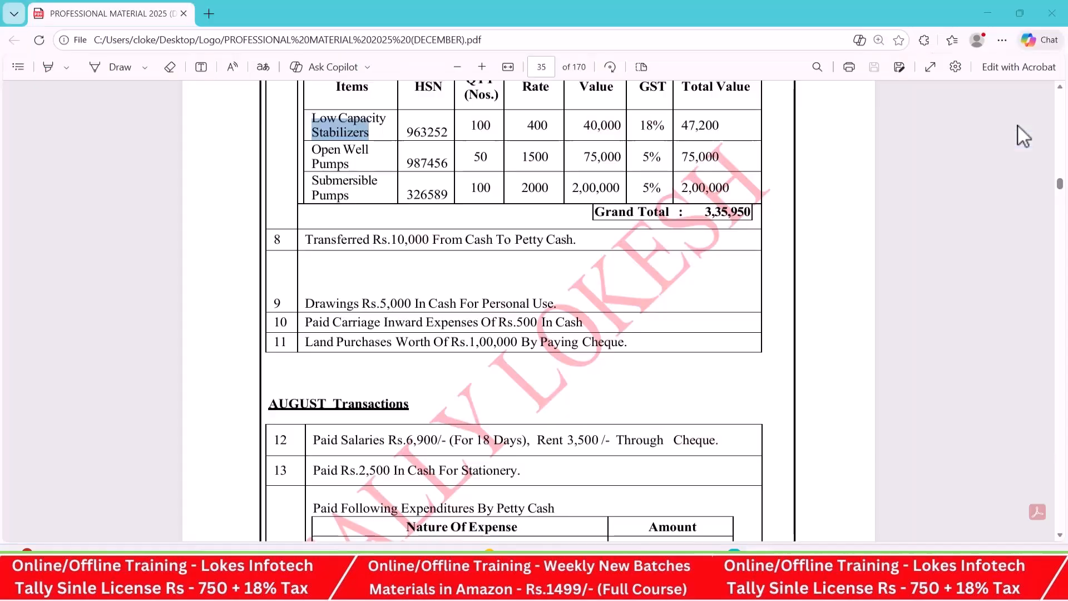
{"action": "key", "text": "alt+Tab"}
{"action": "type", "text": "5000"}
{"action": "key", "text": "Return"}
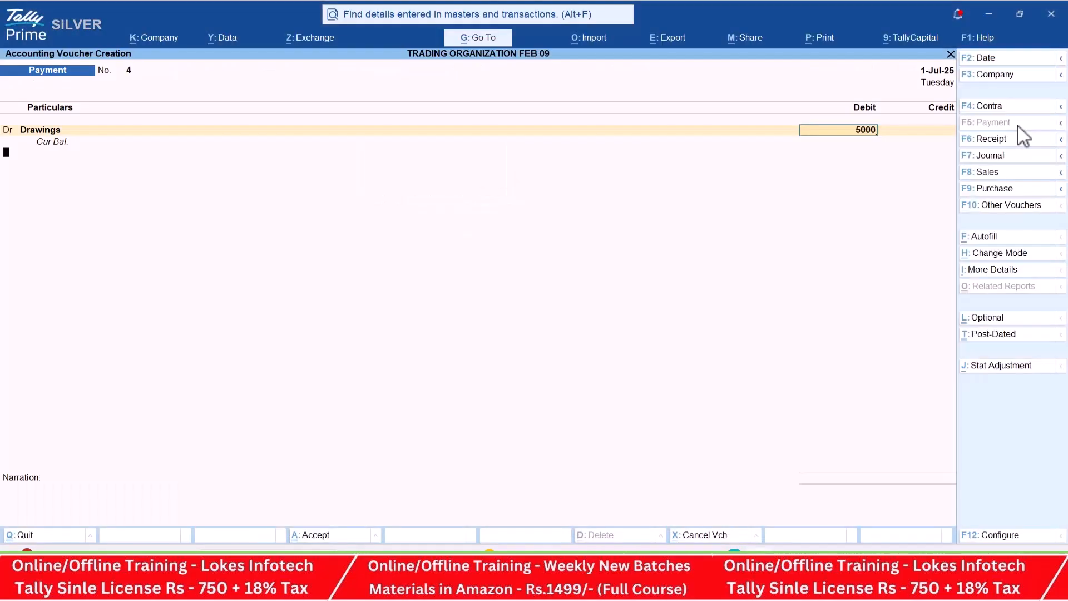
{"action": "key", "text": "Down"}
{"action": "key", "text": "Down"}
{"action": "key", "text": "Return"}
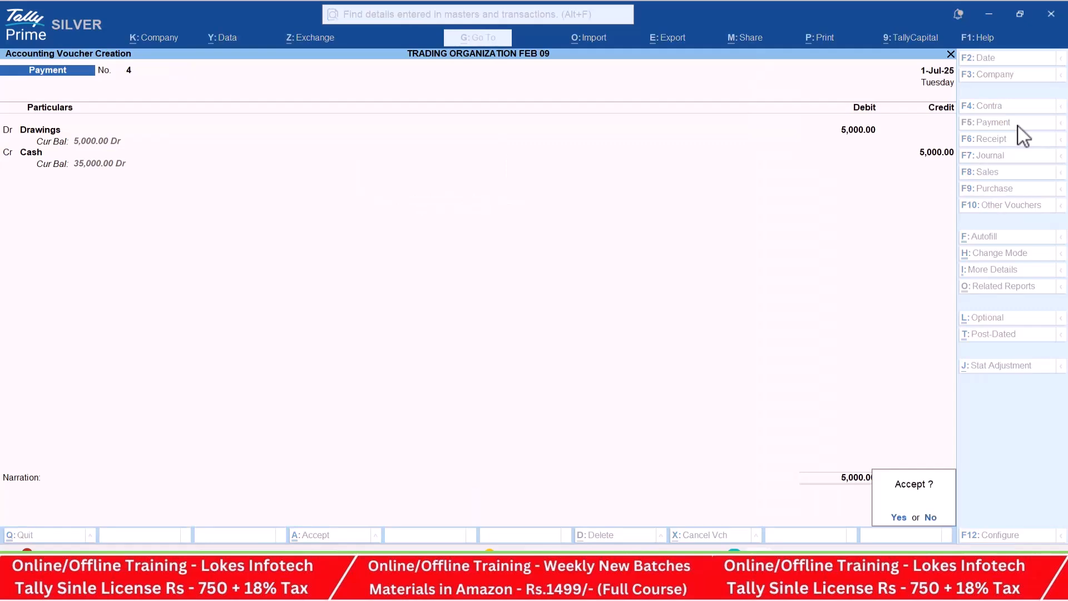
{"action": "key", "text": "Return"}
- Create a Carriage Inwrds ledger under Direct Expenses for the transaction 10 payment
{"action": "key", "text": "alt+Tab"}
{"action": "key", "text": "alt+Tab"}
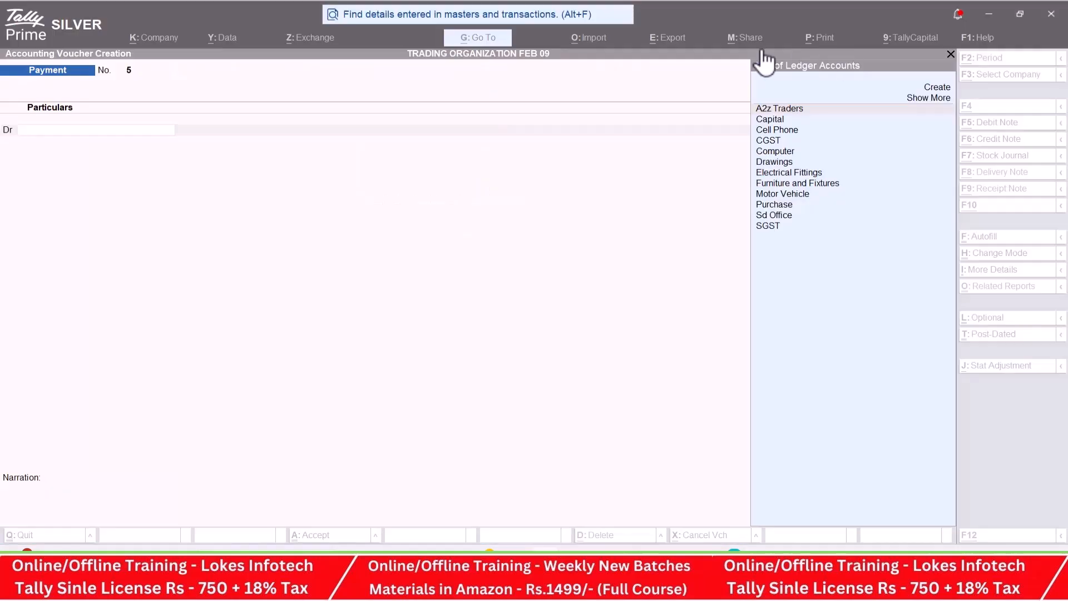
{"action": "key", "text": "alt+c"}
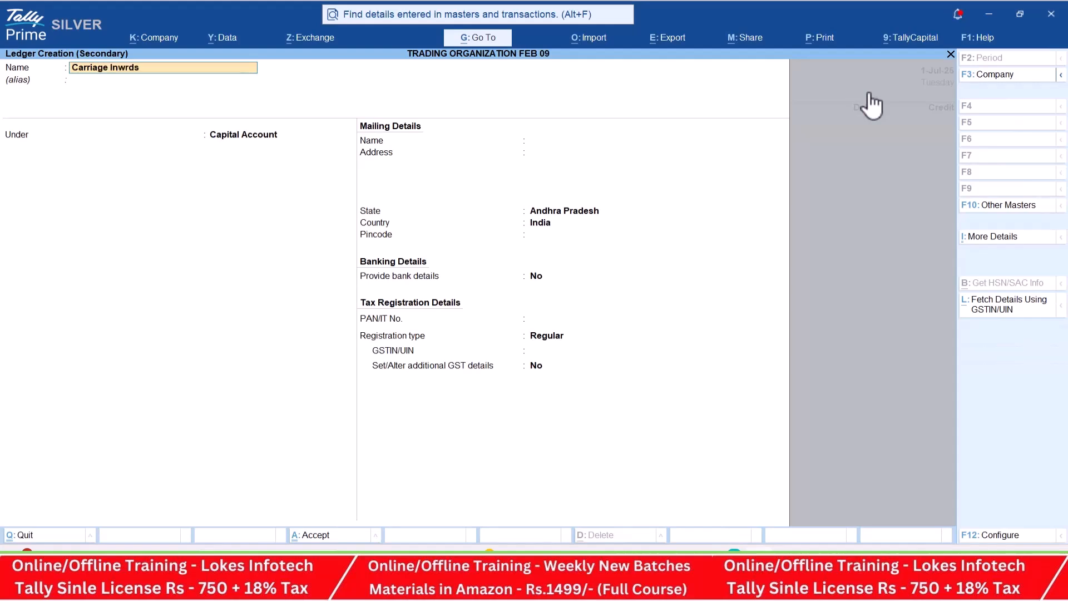
{"action": "key", "text": "Return"}
{"action": "type", "text": "dir"}
{"action": "key", "text": "Return"}
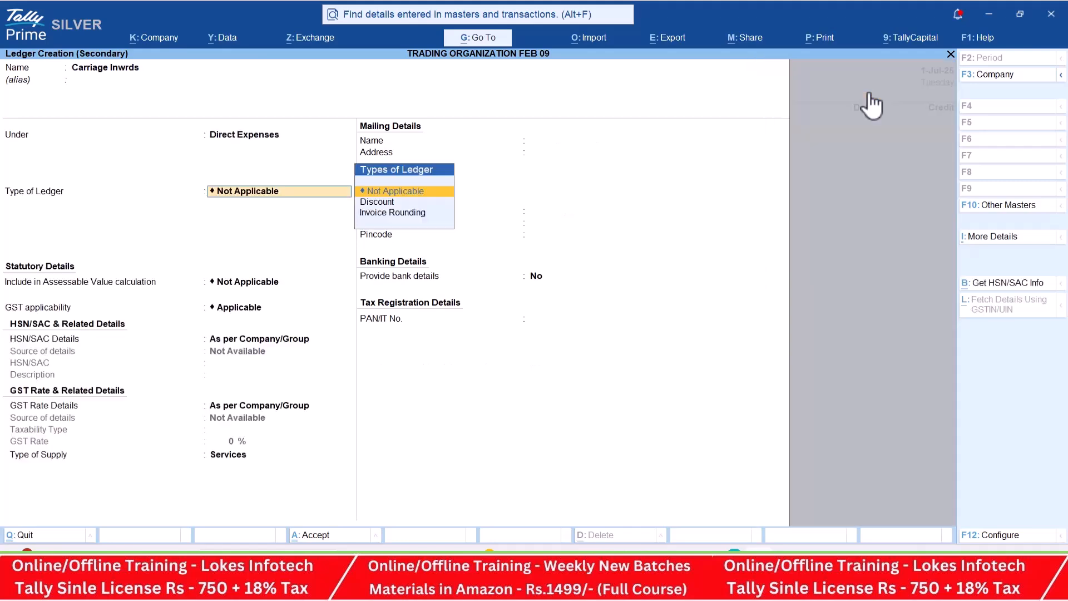
{"action": "key", "text": "ctrl+a"}
- Debit Carriage Inwrds with 500, credit Cash, and save the payment voucher
{"action": "key", "text": "alt+Tab"}
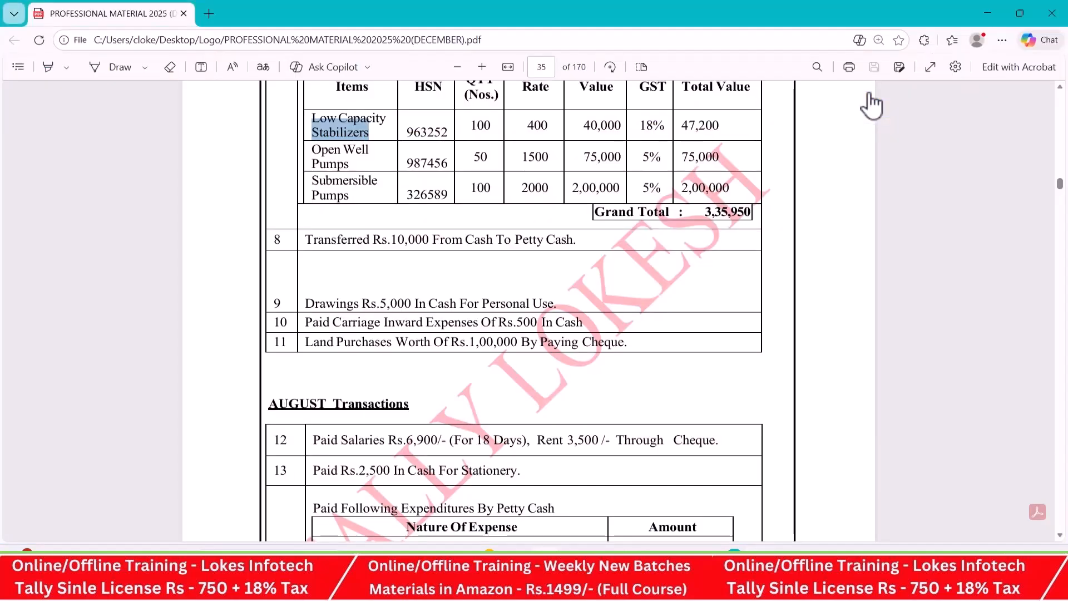
{"action": "key", "text": "alt+Tab"}
{"action": "type", "text": "500"}
{"action": "key", "text": "Return"}
{"action": "key", "text": "Down"}
{"action": "key", "text": "Down"}
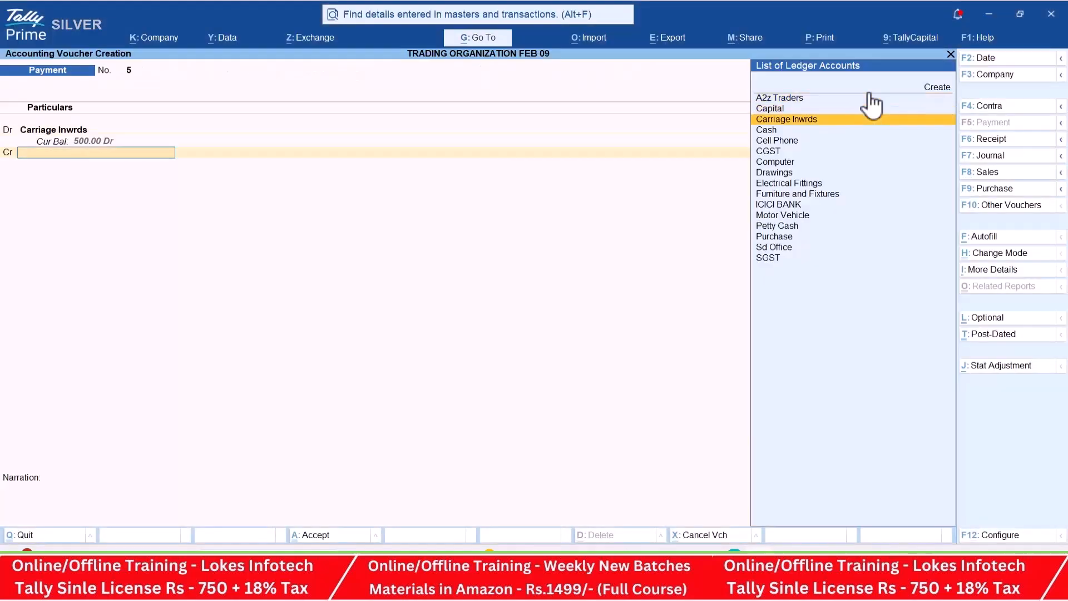
{"action": "key", "text": "Down"}
{"action": "key", "text": "Return"}
{"action": "key", "text": "Return"}
{"action": "key", "text": "Return"}
- Create a Land ledger under Fixed Assets for the transaction 11 payment
{"action": "key", "text": "alt+Tab"}
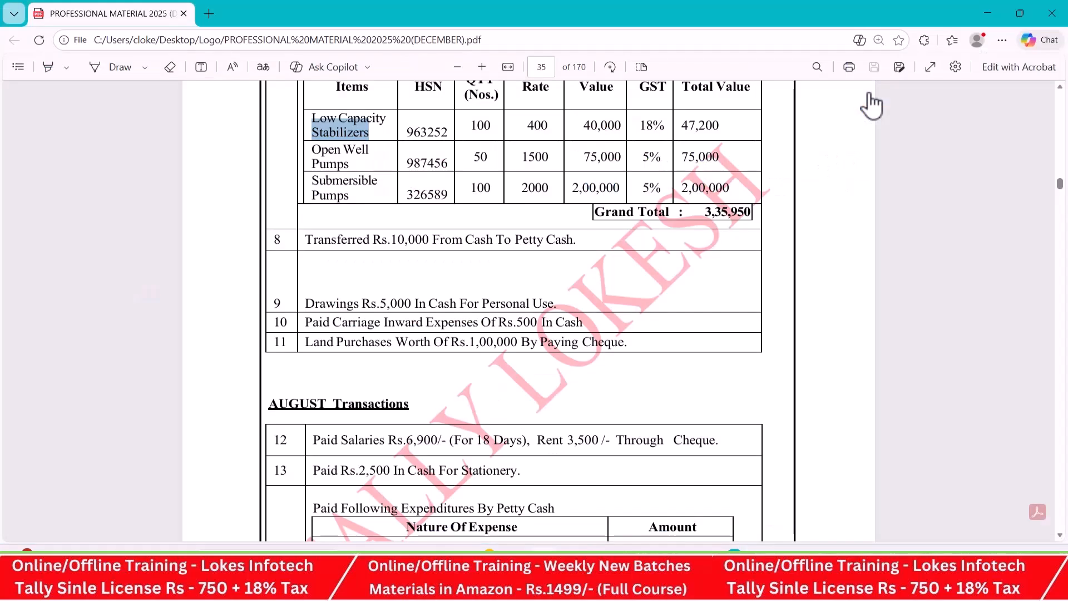
{"action": "key", "text": "alt+Tab"}
{"action": "key", "text": "alt+c"}
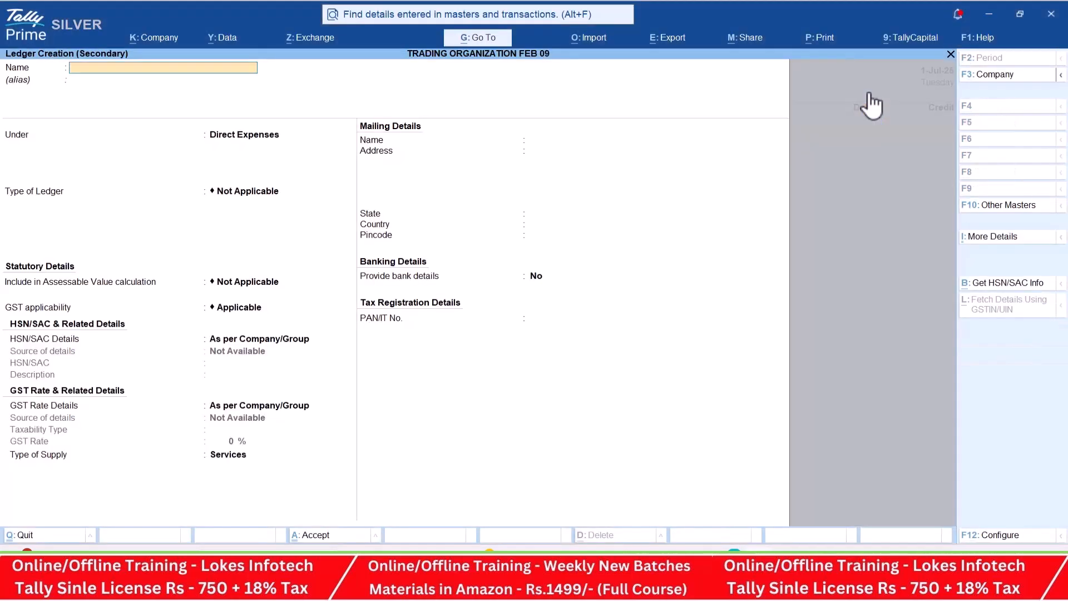
{"action": "type", "text": "Land"}
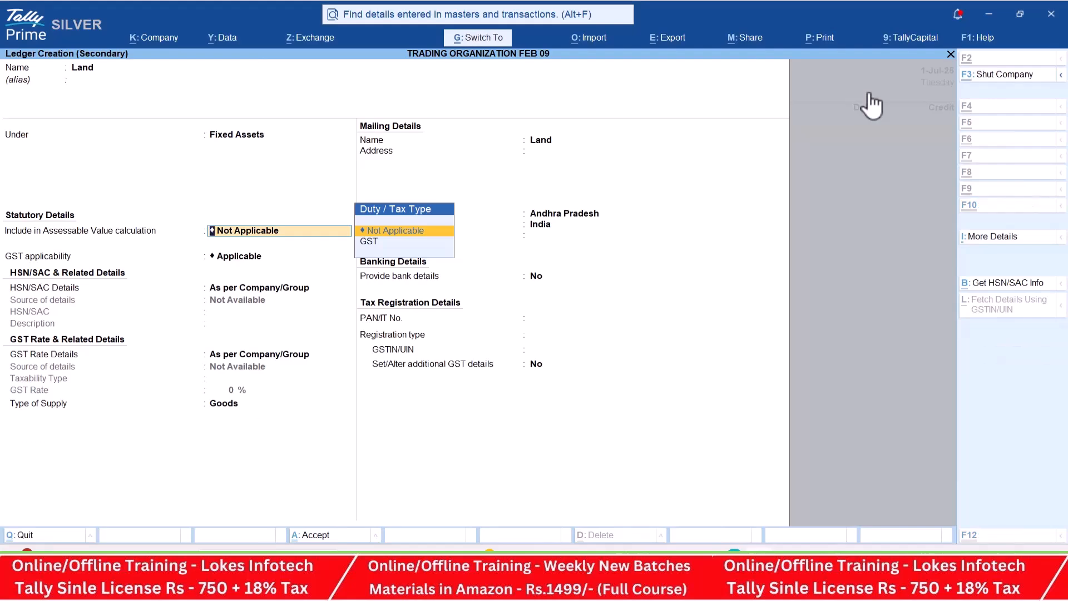
{"action": "key", "text": "ctrl+a"}
- Debit Land with 1,00,000, credit ICICI BANK, and save the payment voucher
{"action": "key", "text": "alt+Tab"}
{"action": "key", "text": "alt+Tab"}
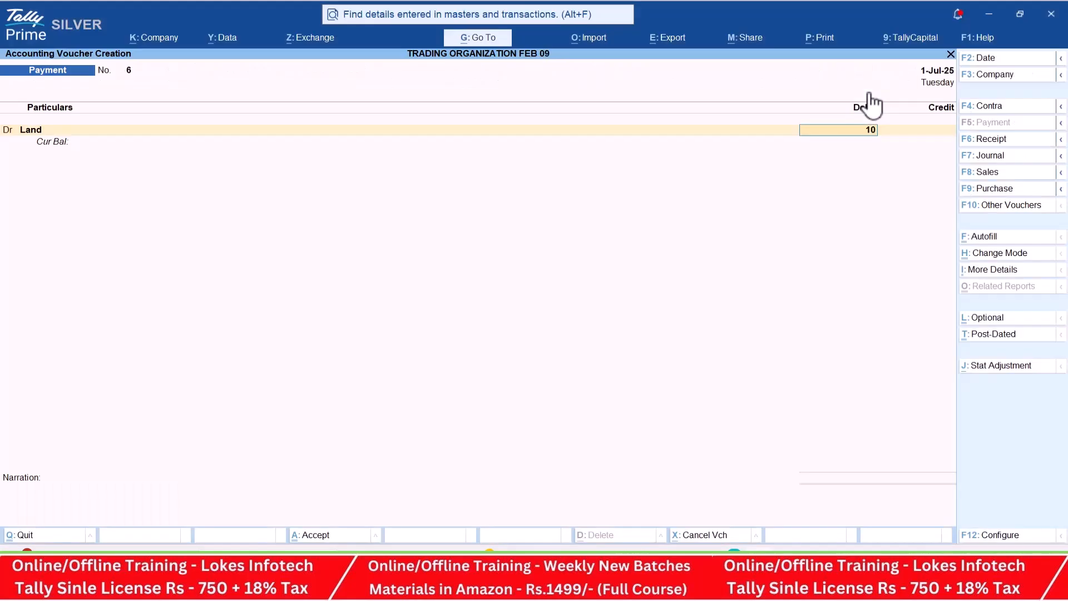
{"action": "key", "text": "Return"}
{"action": "type", "text": "i"}
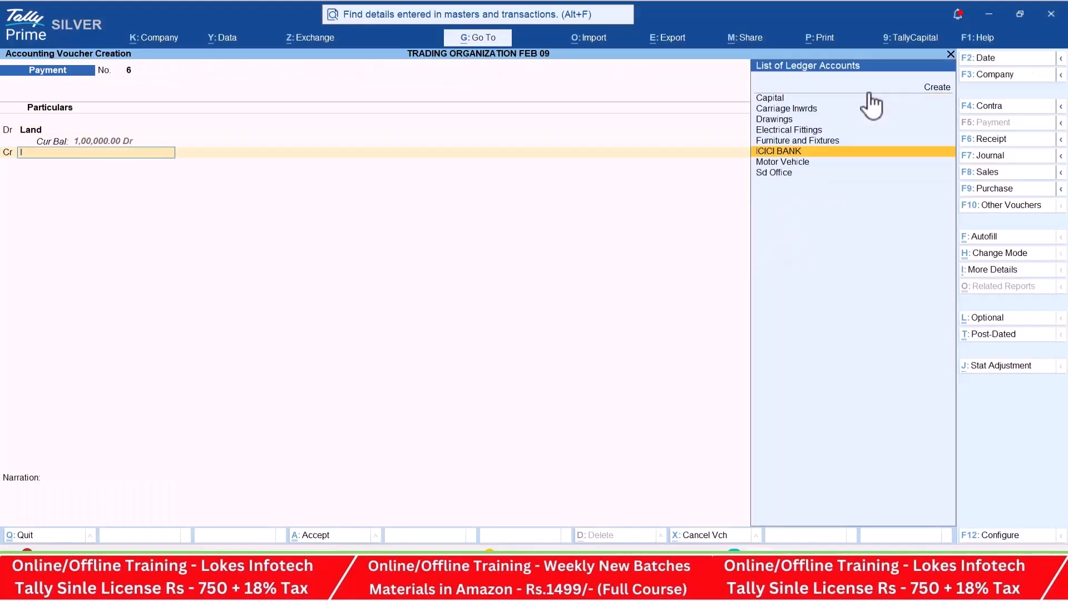
{"action": "key", "text": "Return"}
{"action": "key", "text": "ctrl+a"}
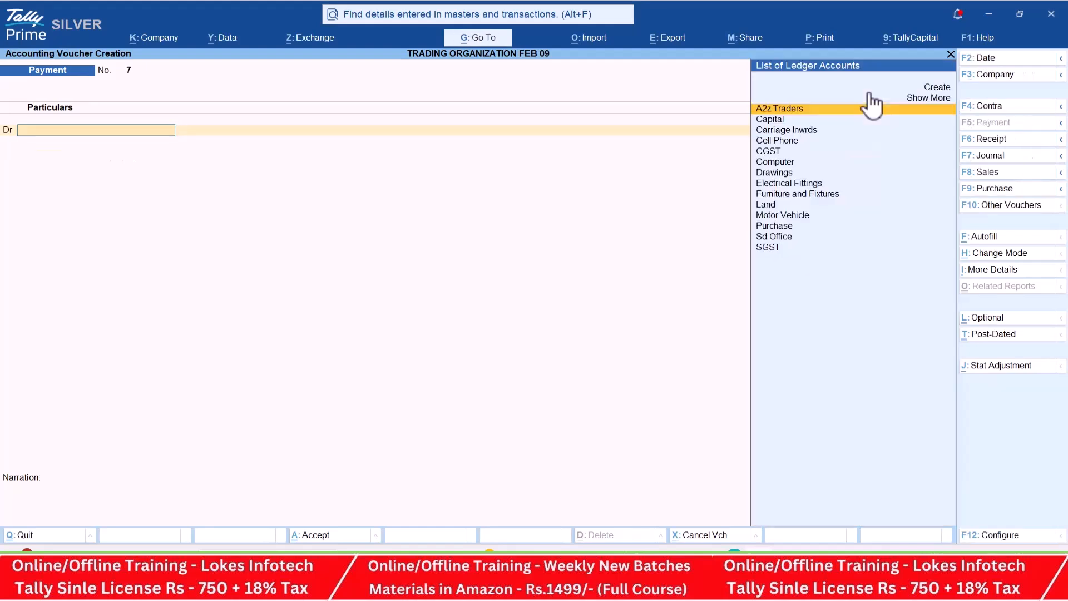
- Leave voucher entry and review the 1-Jul-25 vouchers in the Day Book
{"action": "key", "text": "Escape"}
{"action": "key", "text": "Down"}
{"action": "key", "text": "Return"}
{"action": "key", "text": "Down"}
{"action": "key", "text": "Down"}
{"action": "key", "text": "Down"}
{"action": "key", "text": "Down"}
{"action": "key", "text": "Down"}
{"action": "key", "text": "Down"}
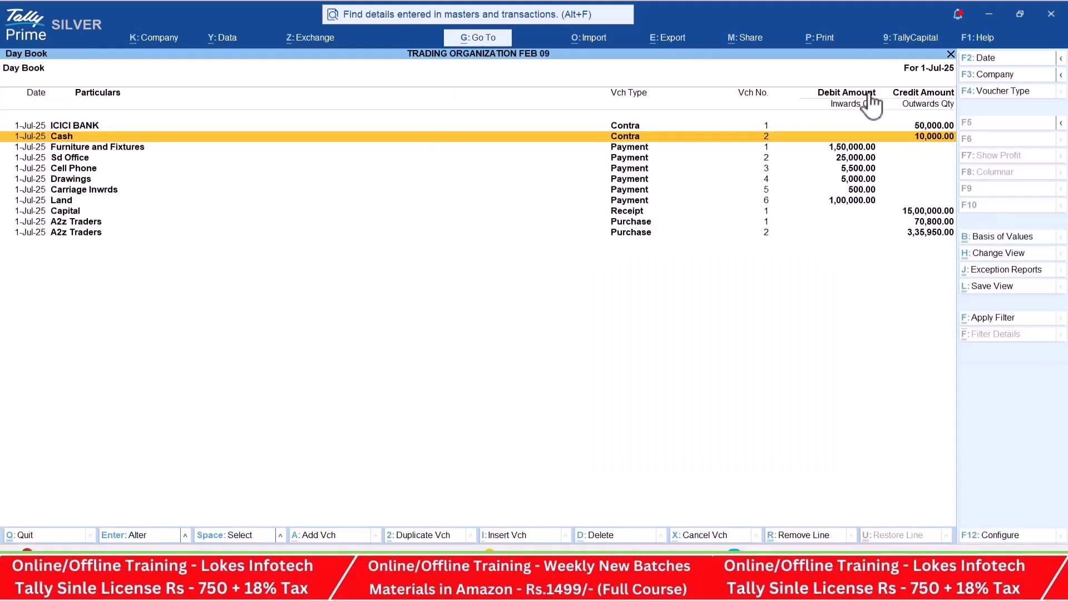
- Close the Day Book and look through the Balance Sheet entries
{"action": "key", "text": "Escape"}
{"action": "key", "text": "Down"}
{"action": "key", "text": "Down"}
{"action": "key", "text": "Down"}
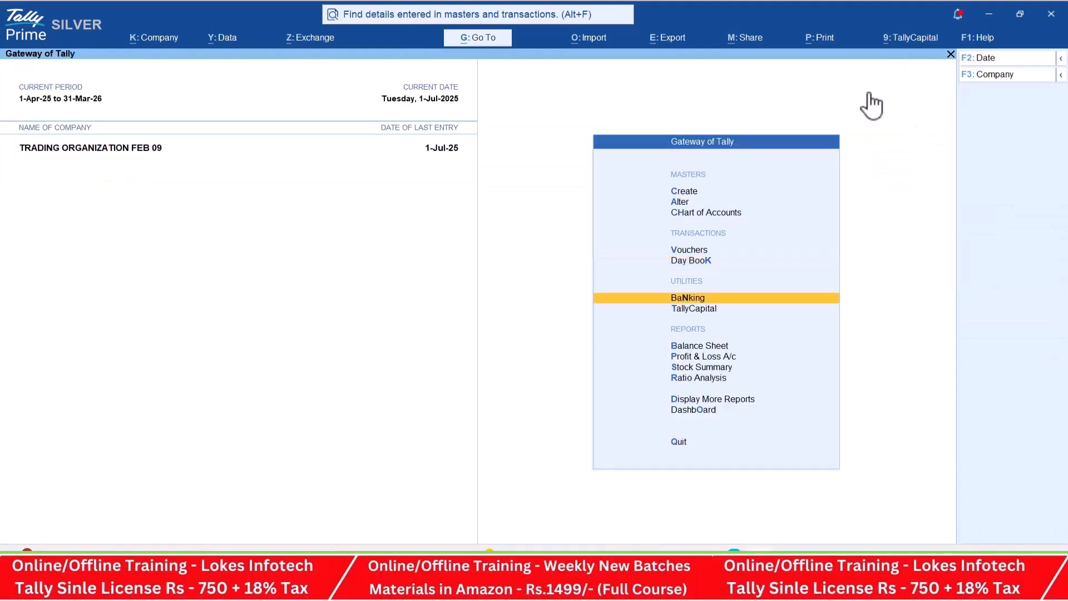
{"action": "key", "text": "Return"}
{"action": "key", "text": "Right"}
{"action": "key", "text": "Down"}
{"action": "key", "text": "Down"}
{"action": "key", "text": "Down"}
{"action": "key", "text": "Down"}
- Switch to the course PDF in the browser and look through the Module-2 Profit & Loss statements
{"action": "key", "text": "alt+Tab"}
{"action": "scroll", "coordinate": [849, 101], "scroll_direction": "down", "scroll_amount": 10}
{"action": "scroll", "coordinate": [755, 181], "scroll_direction": "down", "scroll_amount": 15}
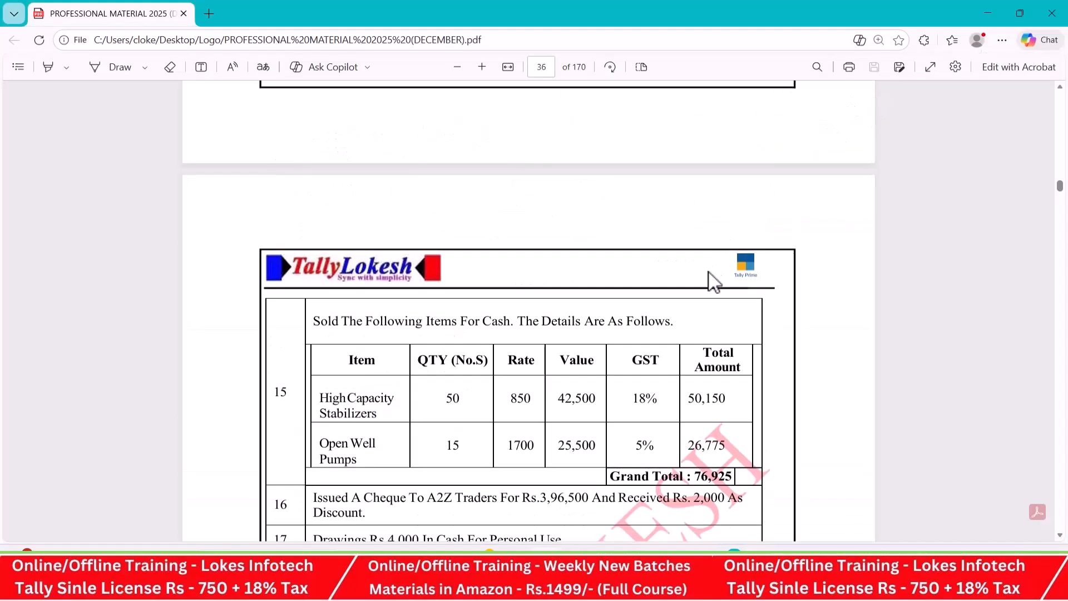
{"action": "scroll", "coordinate": [704, 283], "scroll_direction": "down", "scroll_amount": 20}
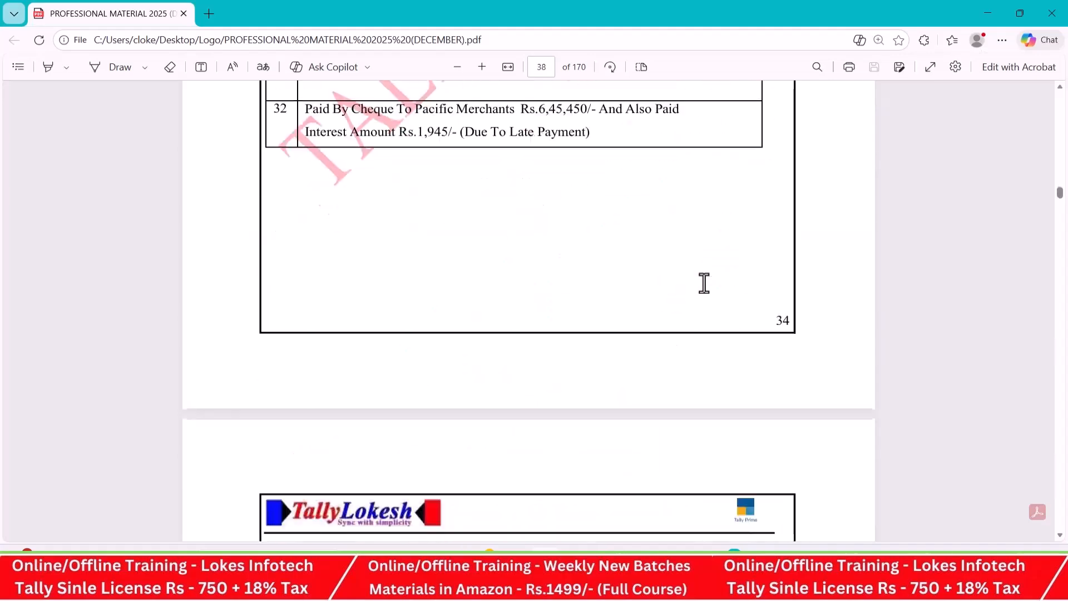
{"action": "scroll", "coordinate": [705, 283], "scroll_direction": "down", "scroll_amount": 20}
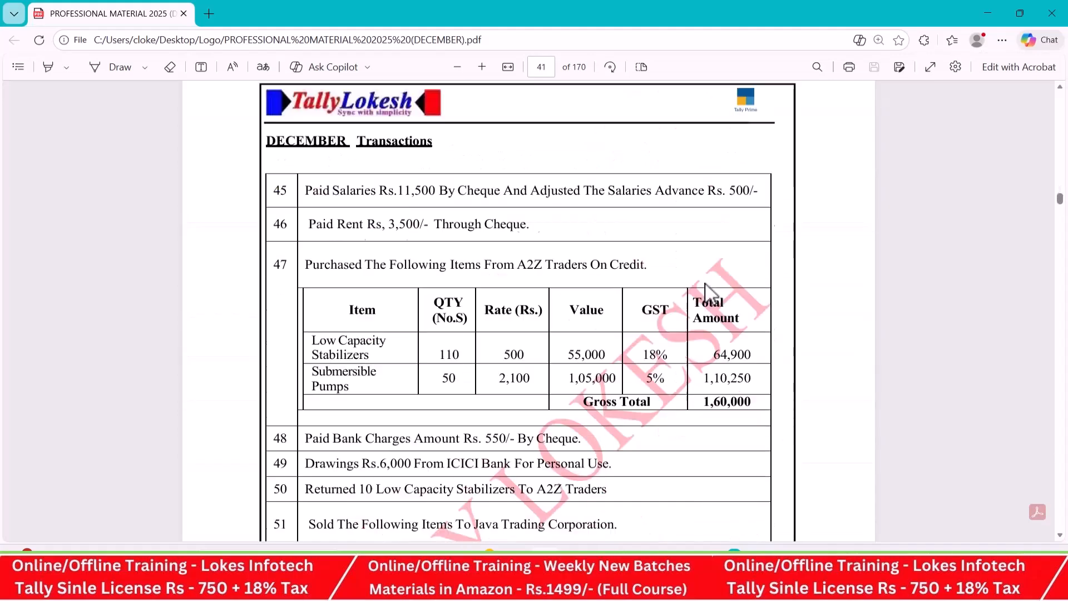
{"action": "scroll", "coordinate": [706, 284], "scroll_direction": "down", "scroll_amount": 20}
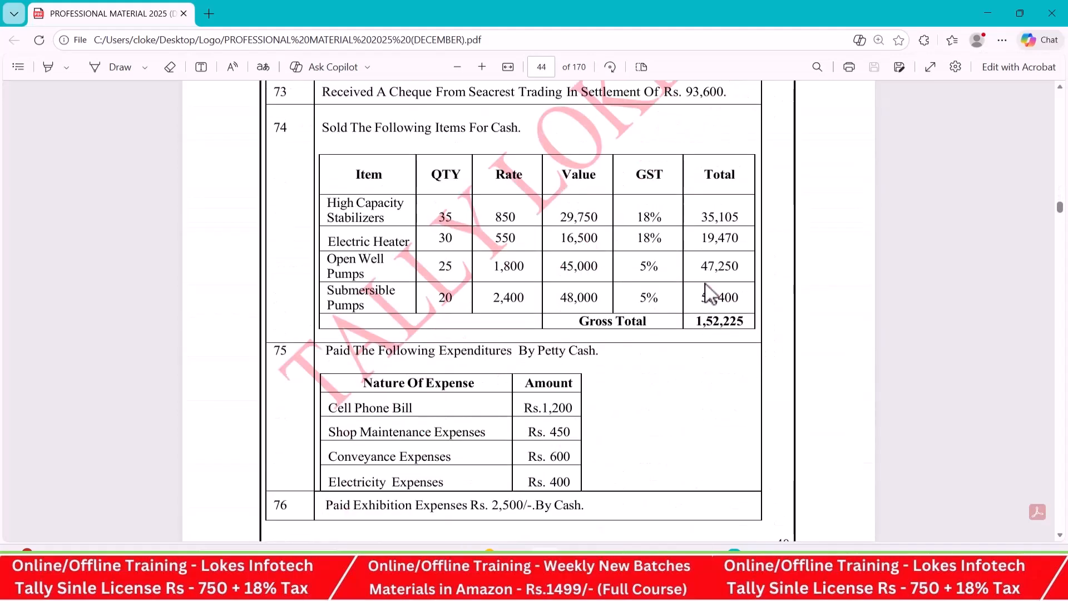
{"action": "scroll", "coordinate": [705, 285], "scroll_direction": "down", "scroll_amount": 4}
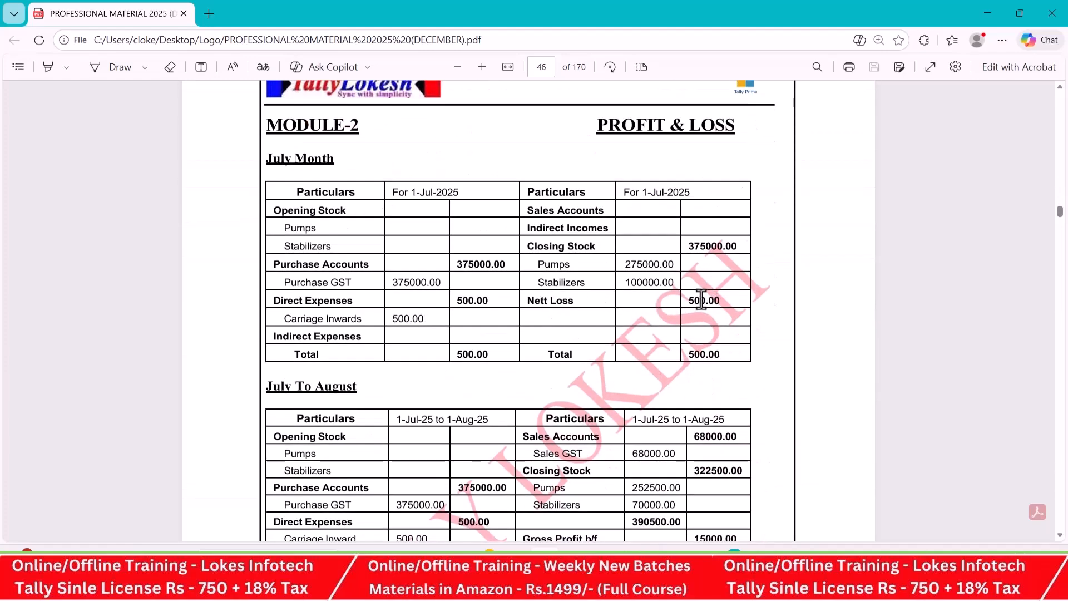
{"action": "scroll", "coordinate": [702, 300], "scroll_direction": "down", "scroll_amount": 20}
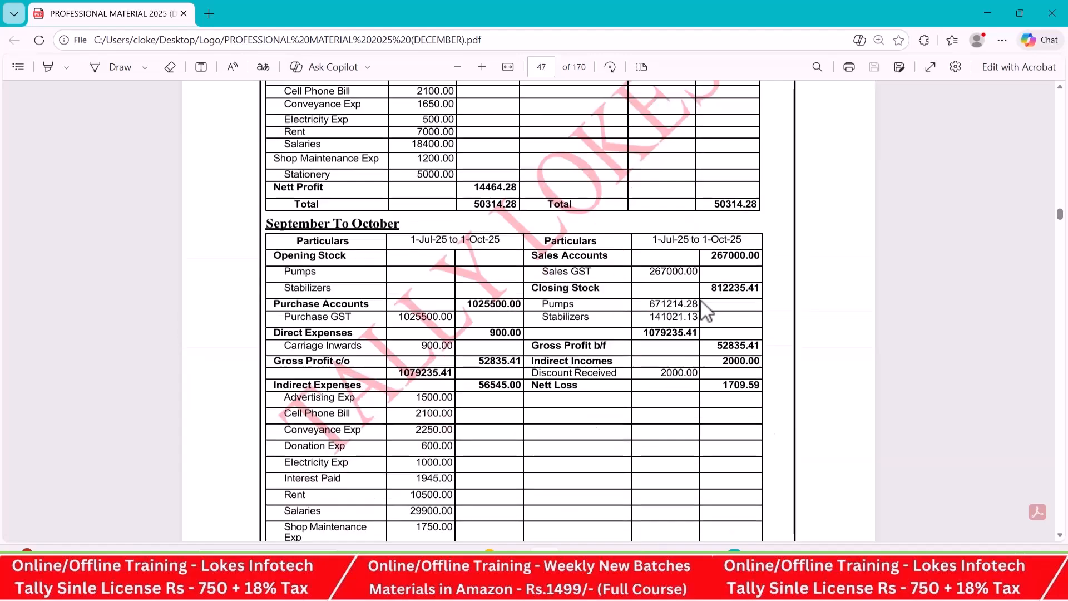
{"action": "scroll", "coordinate": [700, 302], "scroll_direction": "down", "scroll_amount": 20}
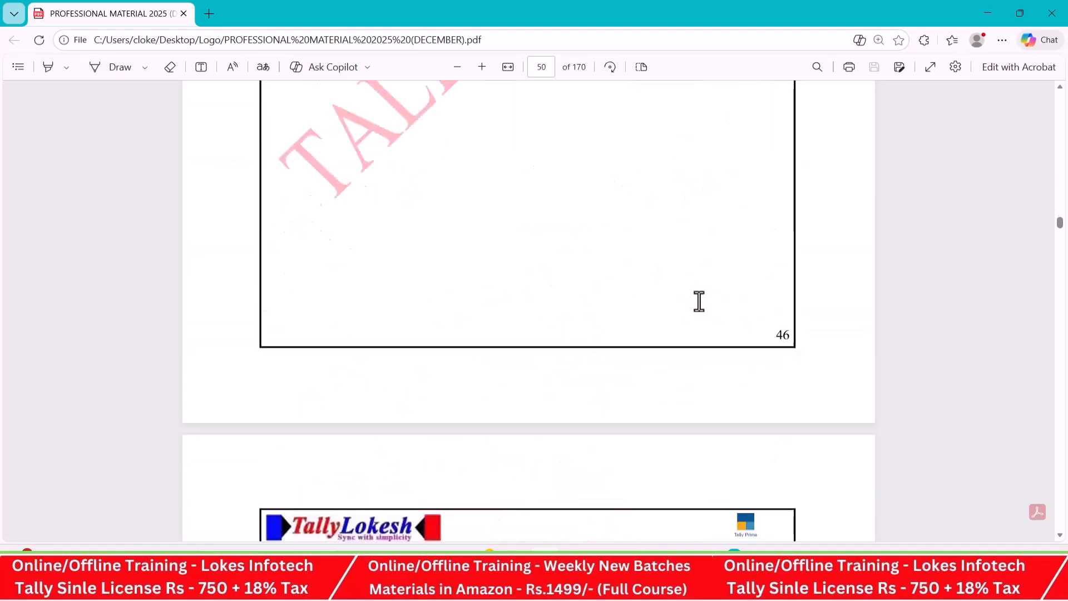
- Look through the ledger and group list and the Trading Company keys page in the PDF
{"action": "scroll", "coordinate": [700, 301], "scroll_direction": "down", "scroll_amount": 12}
{"action": "scroll", "coordinate": [699, 302], "scroll_direction": "up", "scroll_amount": 8}
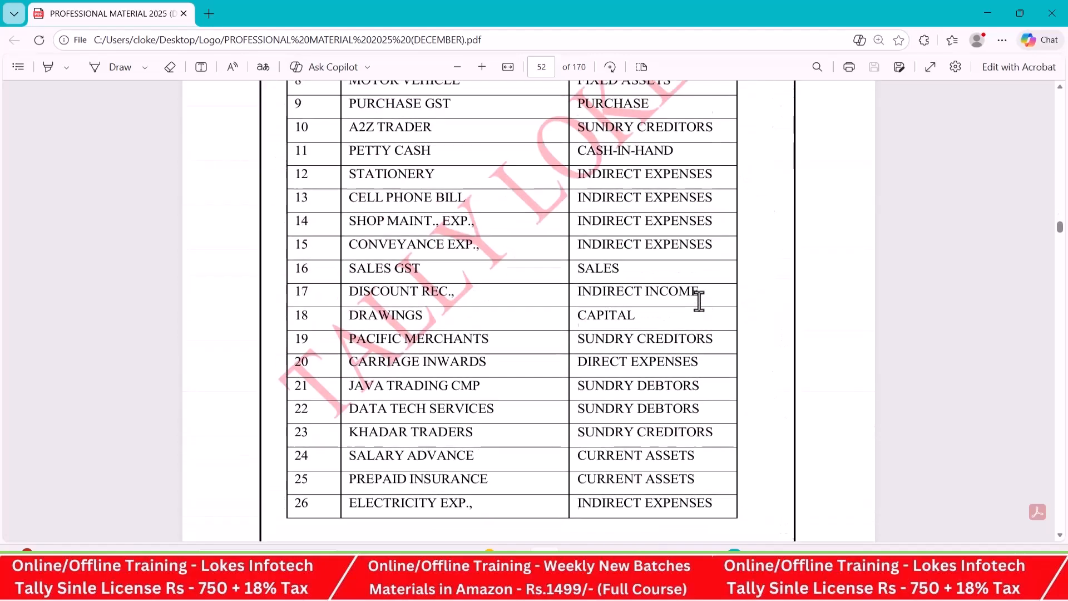
{"action": "scroll", "coordinate": [699, 302], "scroll_direction": "down", "scroll_amount": 15}
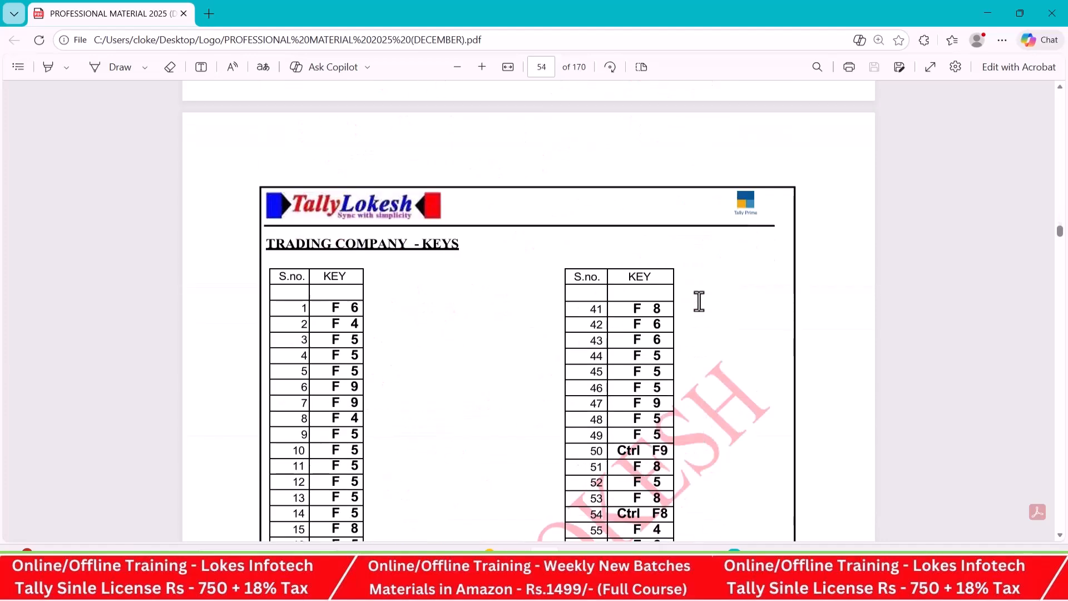
{"action": "scroll", "coordinate": [699, 302], "scroll_direction": "down", "scroll_amount": 10}
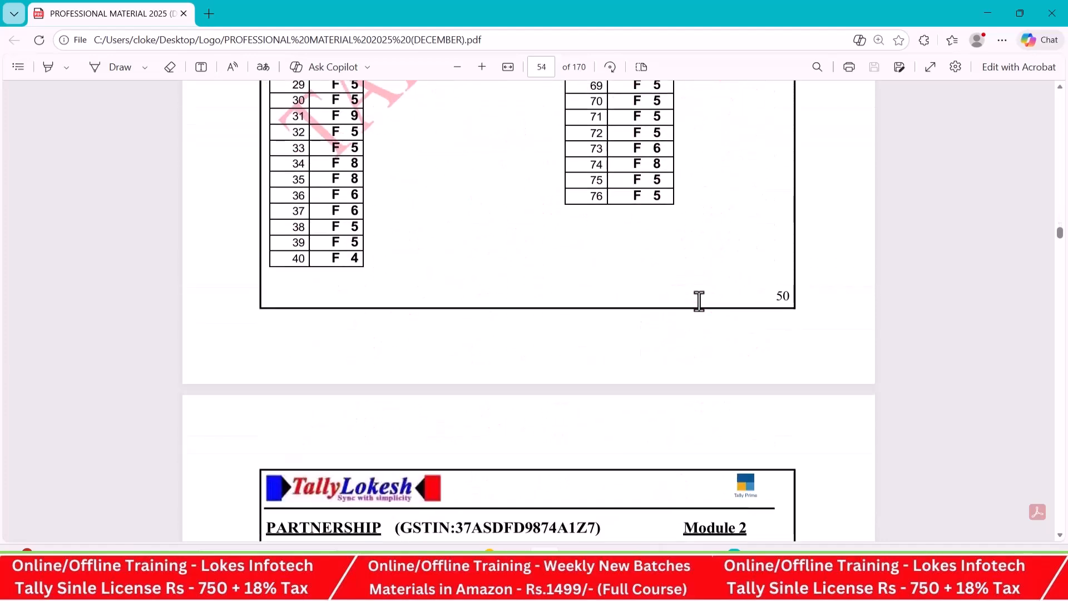
- Go back through the PDF to the transactions starting at number 15
{"action": "scroll", "coordinate": [700, 302], "scroll_direction": "up", "scroll_amount": 20}
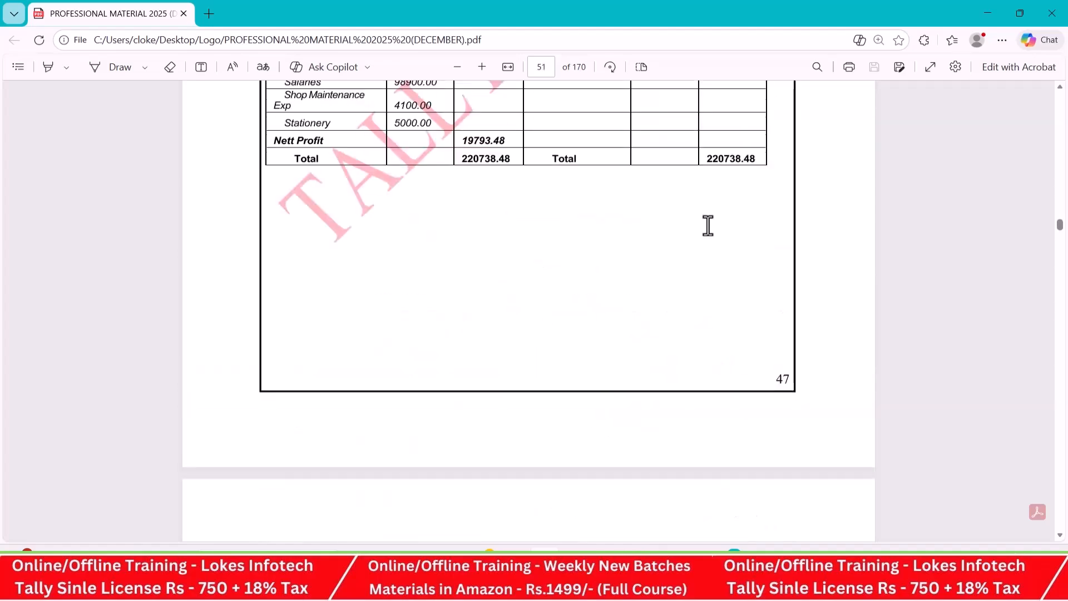
{"action": "scroll", "coordinate": [708, 218], "scroll_direction": "up", "scroll_amount": 20}
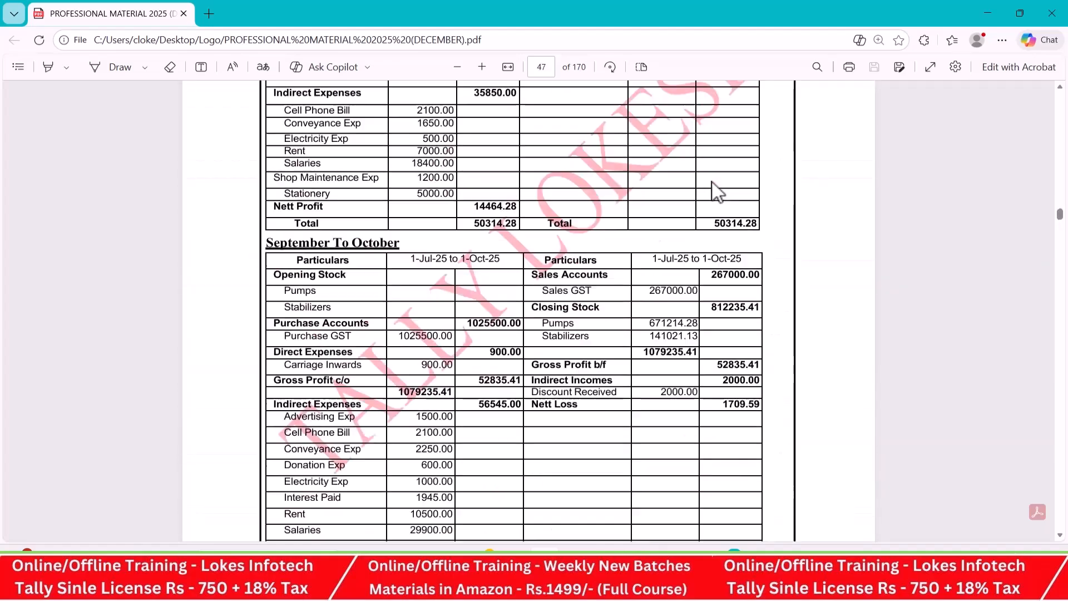
{"action": "scroll", "coordinate": [717, 192], "scroll_direction": "up", "scroll_amount": 20}
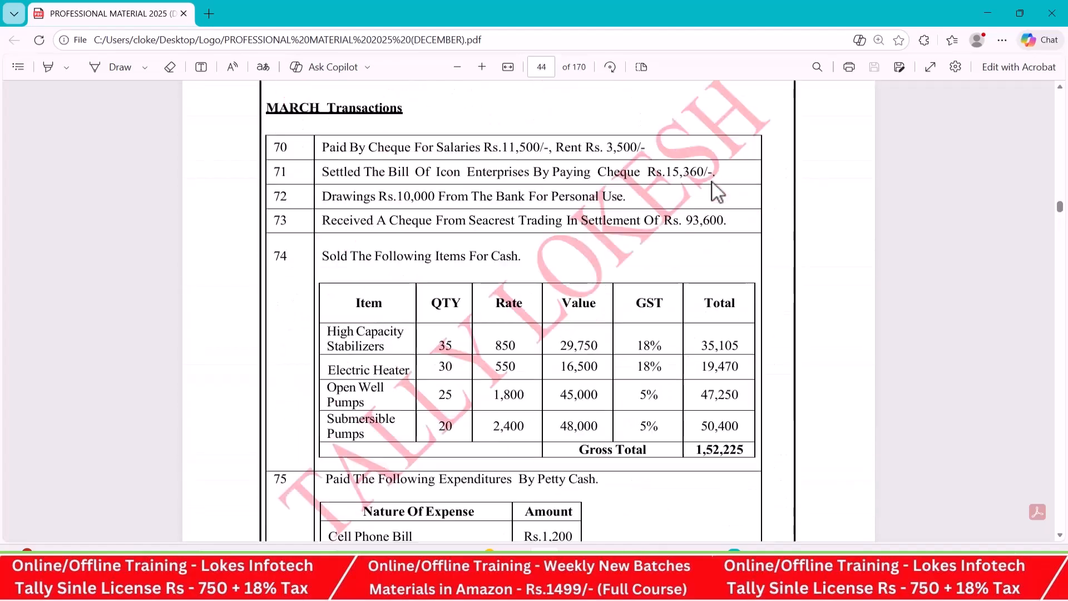
{"action": "scroll", "coordinate": [712, 189], "scroll_direction": "up", "scroll_amount": 20}
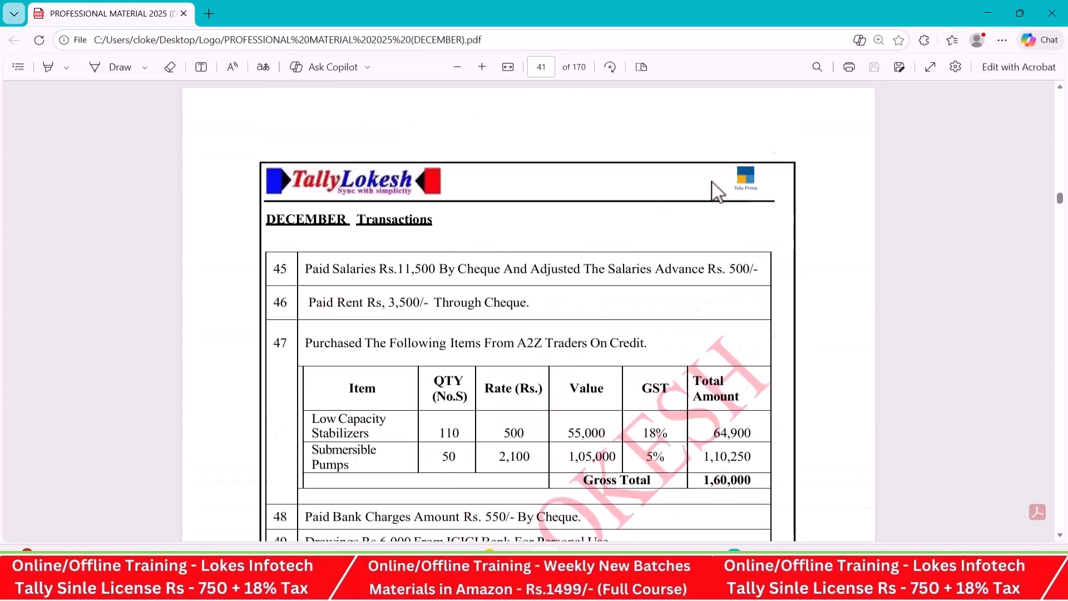
{"action": "scroll", "coordinate": [715, 192], "scroll_direction": "up", "scroll_amount": 20}
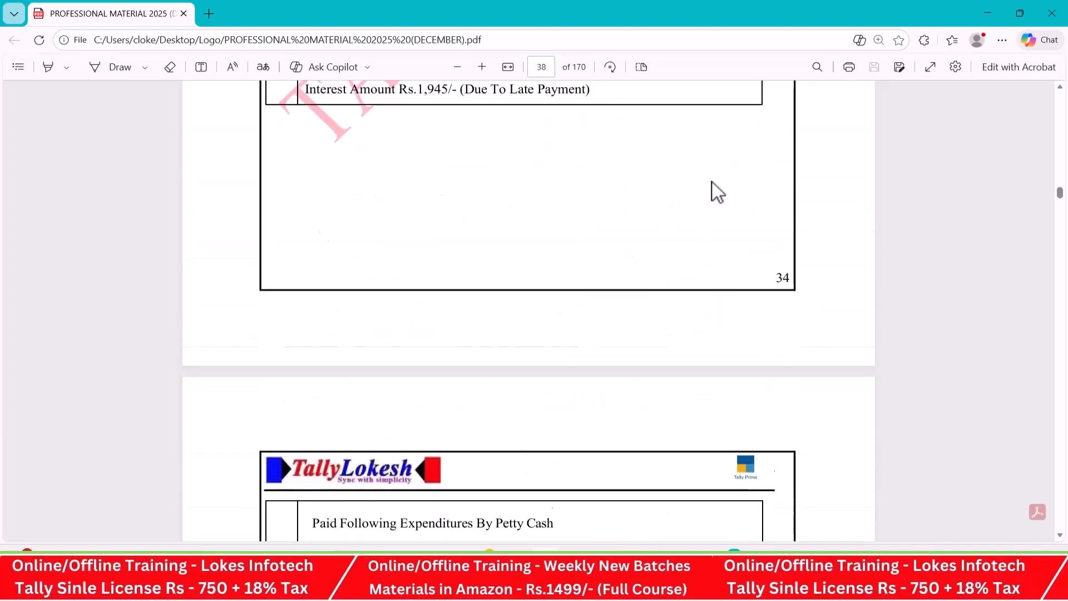
{"action": "scroll", "coordinate": [717, 192], "scroll_direction": "up", "scroll_amount": 20}
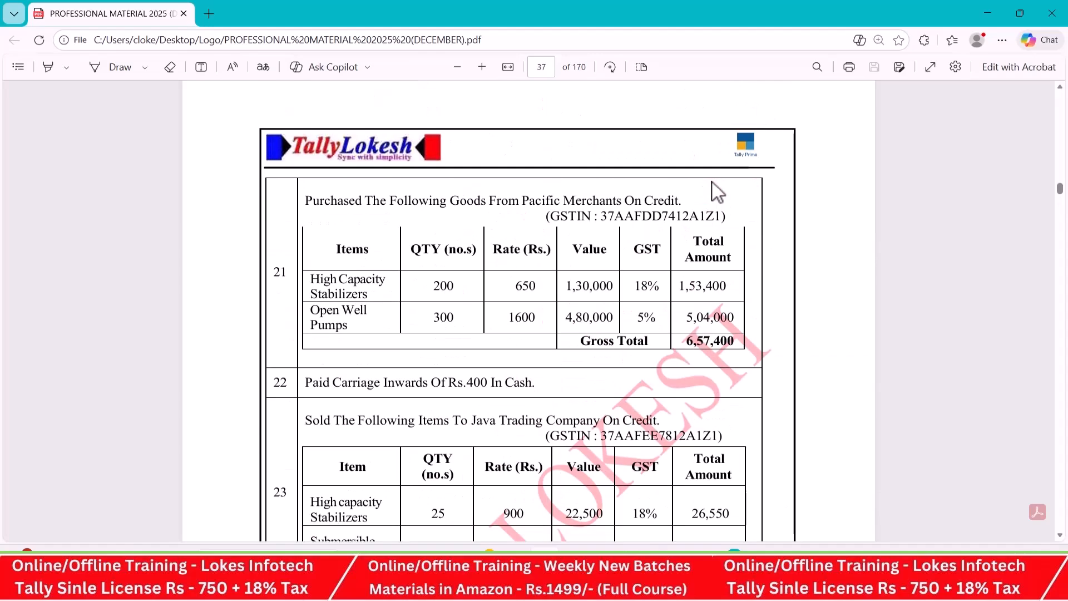
{"action": "scroll", "coordinate": [716, 192], "scroll_direction": "up", "scroll_amount": 15}
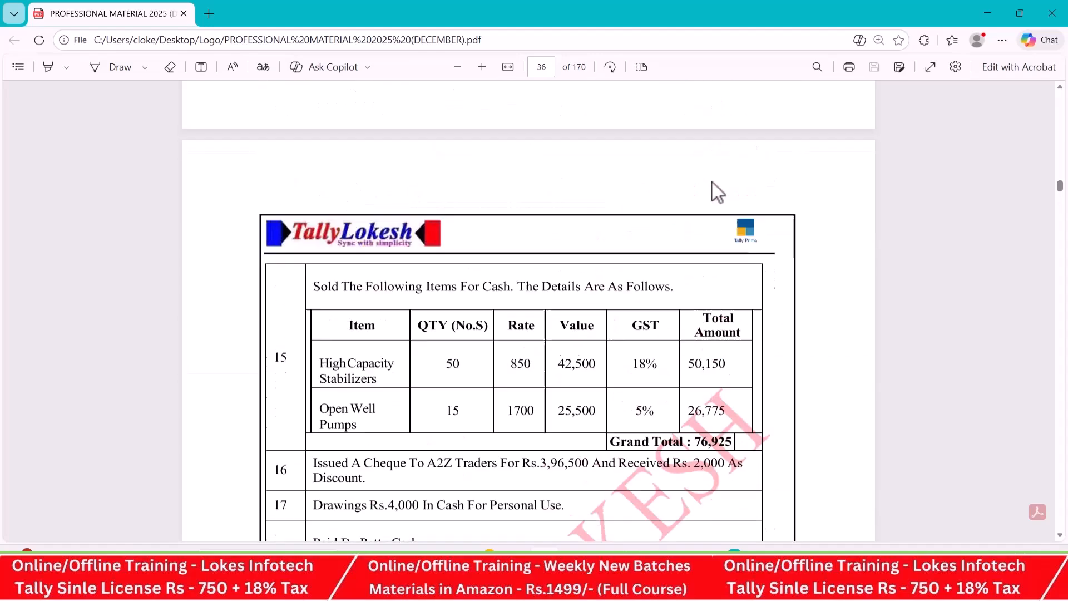
{"action": "scroll", "coordinate": [712, 182], "scroll_direction": "up", "scroll_amount": 10}
- Switch to TallyPrime, close the Profit & Loss A/c, and view the Stock Summary in detailed format
{"action": "key", "text": "alt+Tab"}
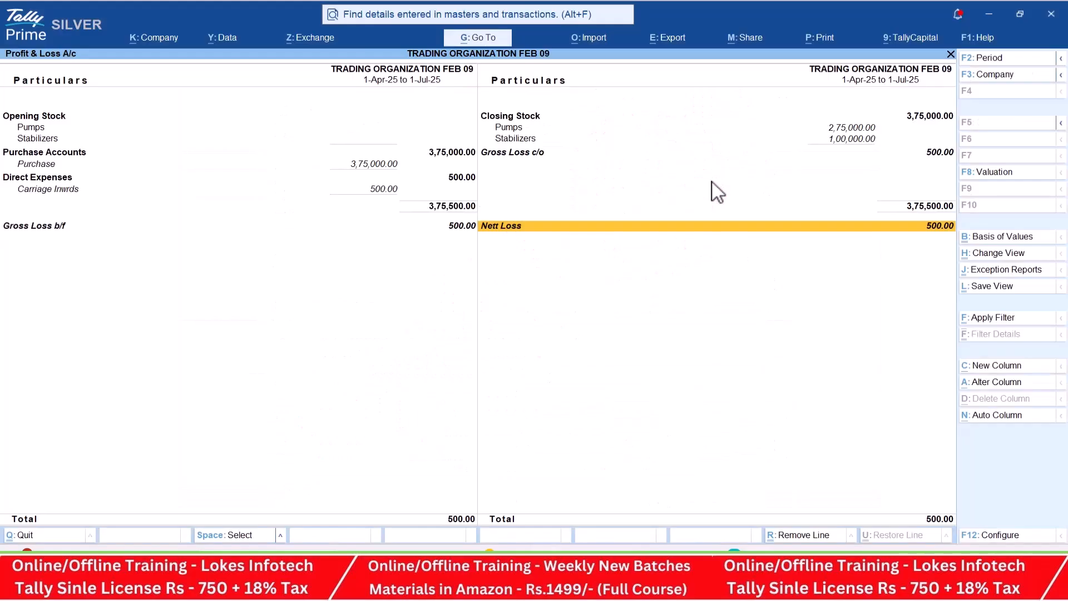
{"action": "key", "text": "Escape"}
{"action": "key", "text": "Down"}
{"action": "key", "text": "Return"}
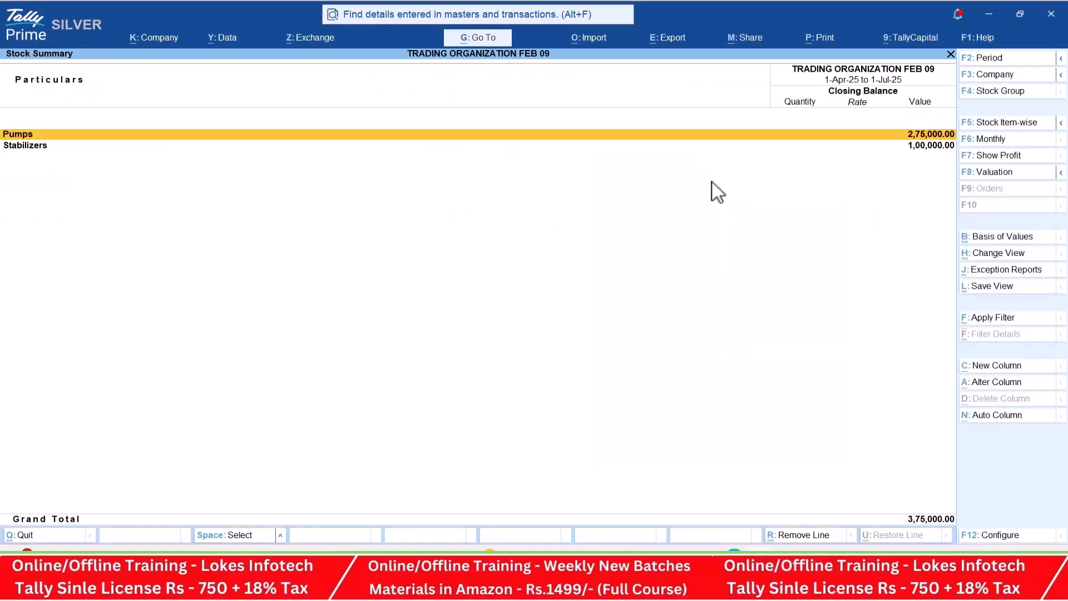
{"action": "key", "text": "alt+F5"}
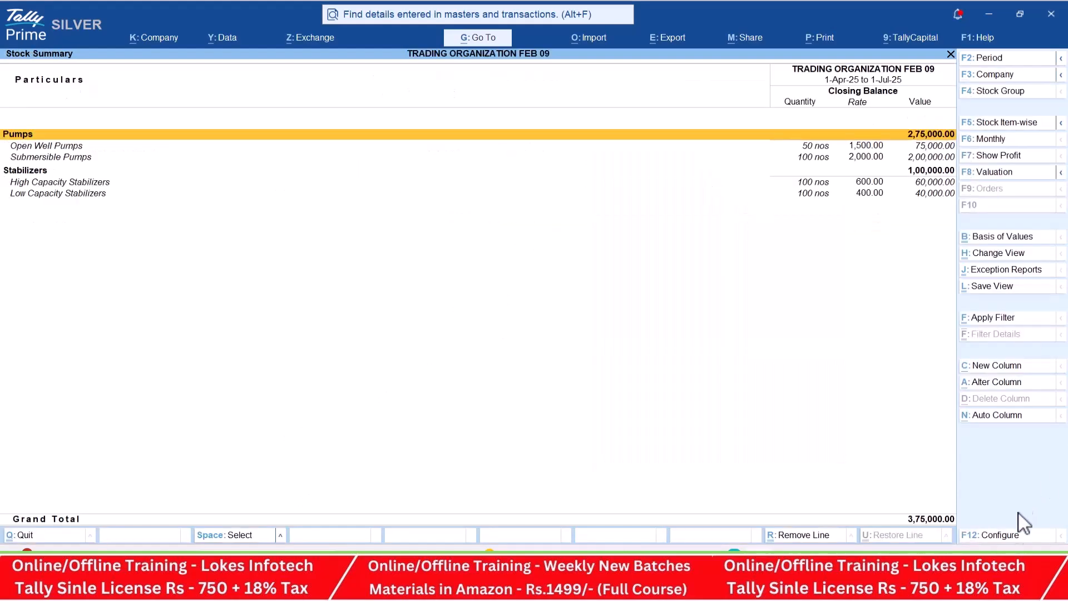
- Configure the Stock Summary to show both goods inwards and goods outwards
{"action": "left_click", "coordinate": [1019, 536]}
{"action": "key", "text": "Down"}
{"action": "key", "text": "Down"}
{"action": "key", "text": "Down"}
{"action": "key", "text": "Down"}
{"action": "type", "text": "y"}
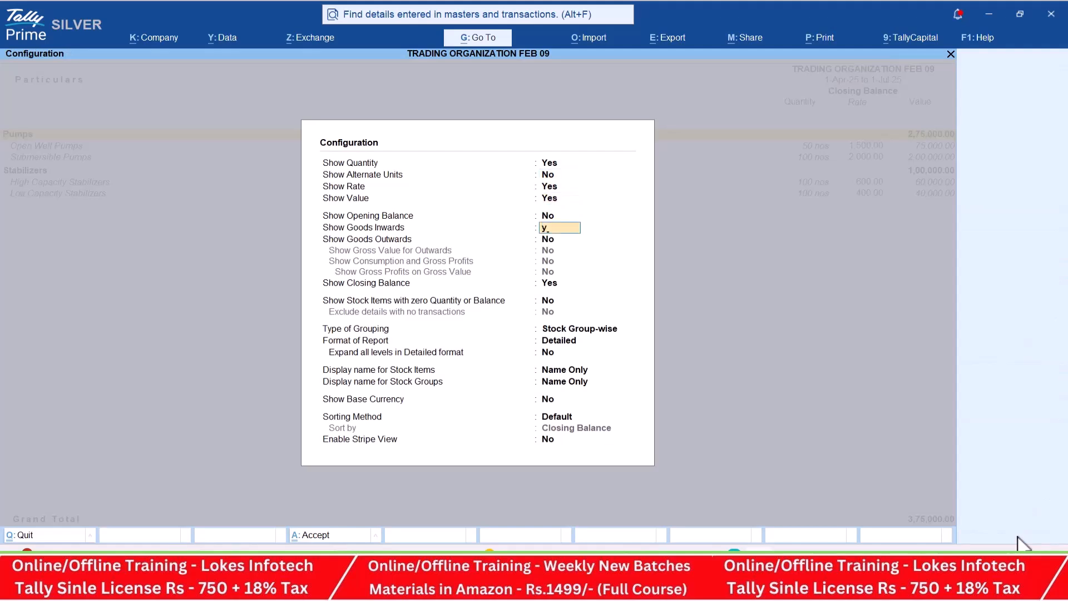
{"action": "key", "text": "Return"}
{"action": "type", "text": "y"}
{"action": "key", "text": "Return"}
{"action": "key", "text": "ctrl+a"}
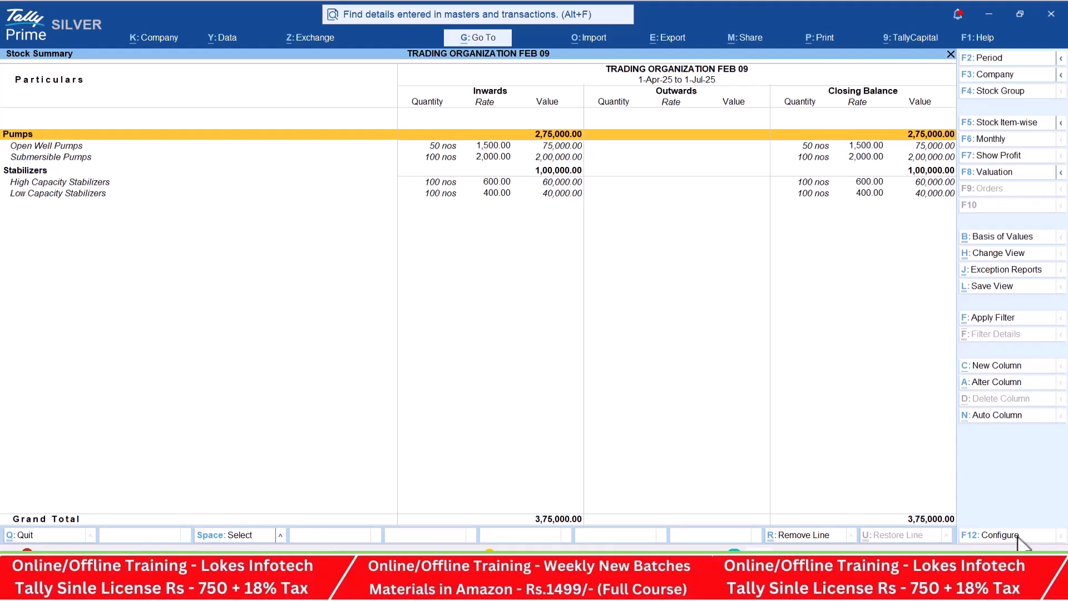
- Leave the Stock Summary and view the company Dashboard
{"action": "key", "text": "Escape"}
{"action": "key", "text": "Down"}
{"action": "key", "text": "Down"}
{"action": "key", "text": "Down"}
{"action": "key", "text": "Return"}
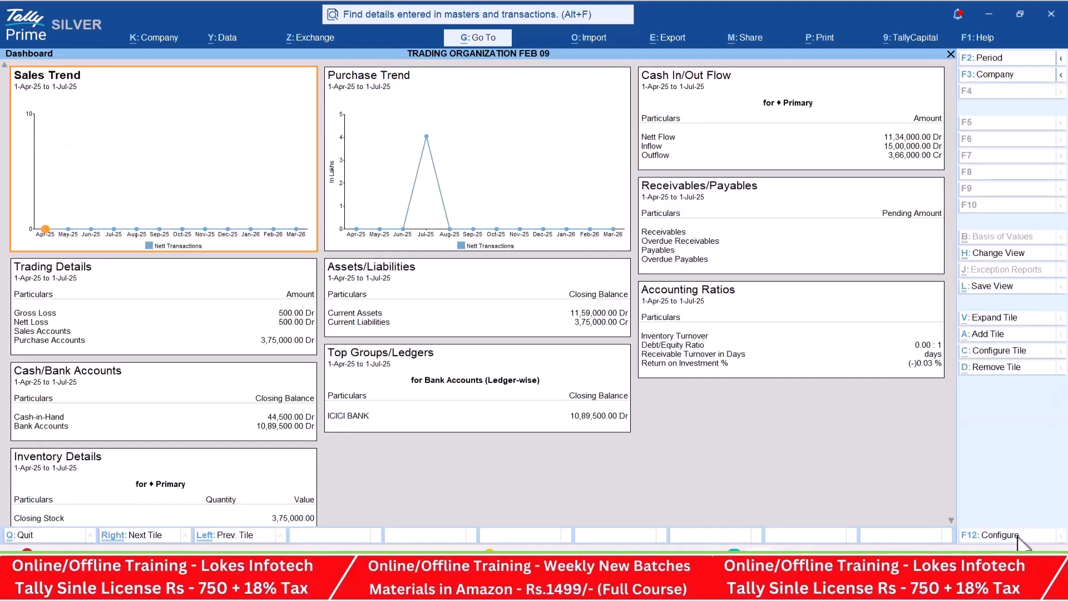
- Close the Dashboard and view the Trial Balance in detailed format
{"action": "key", "text": "Escape"}
{"action": "key", "text": "Up"}
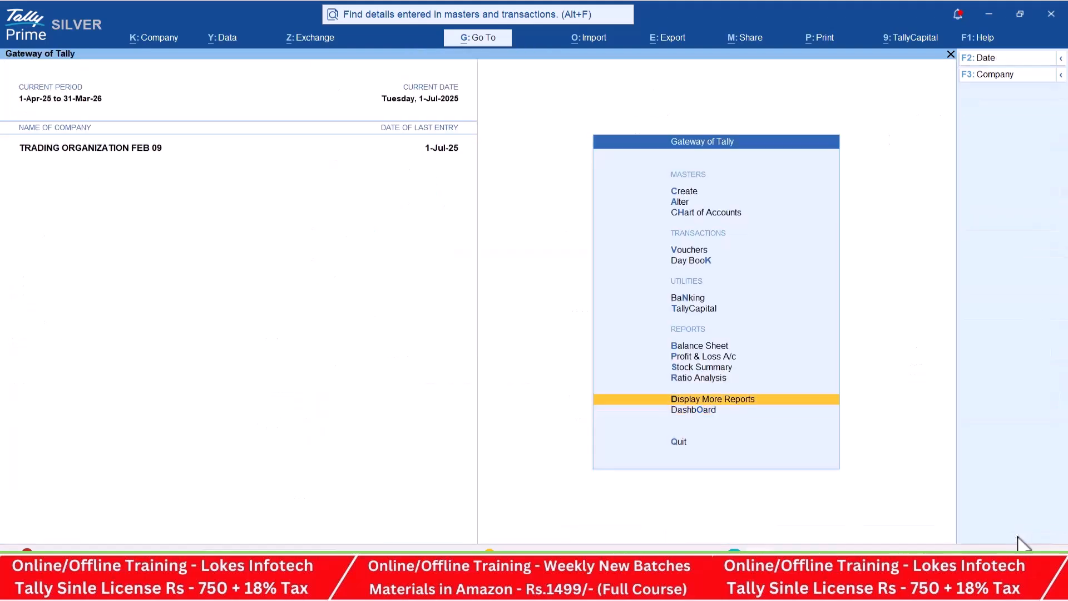
{"action": "key", "text": "Return"}
{"action": "key", "text": "Return"}
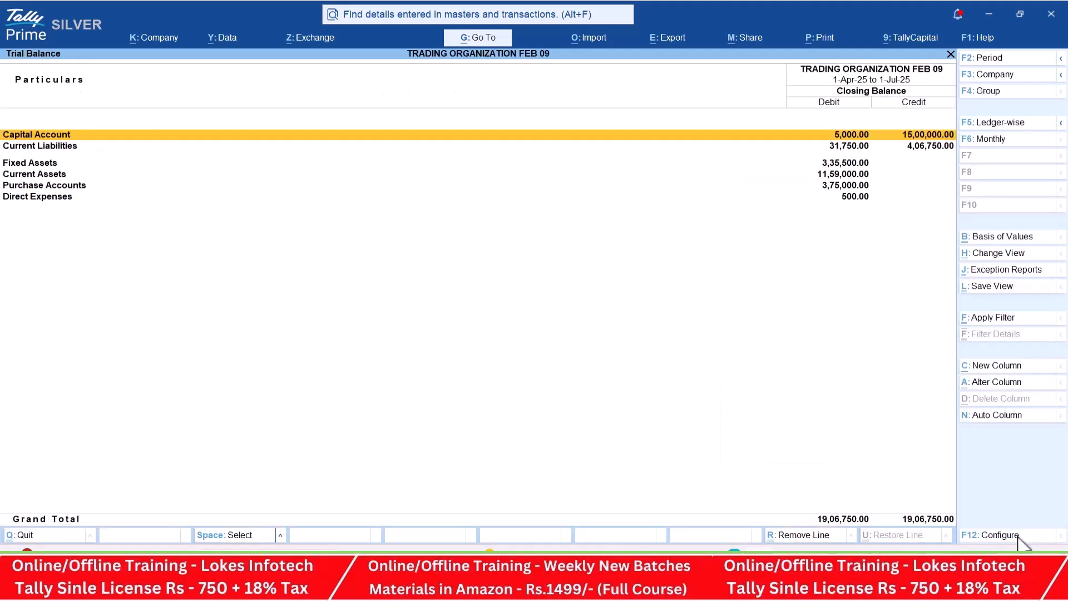
{"action": "key", "text": "alt+F1"}
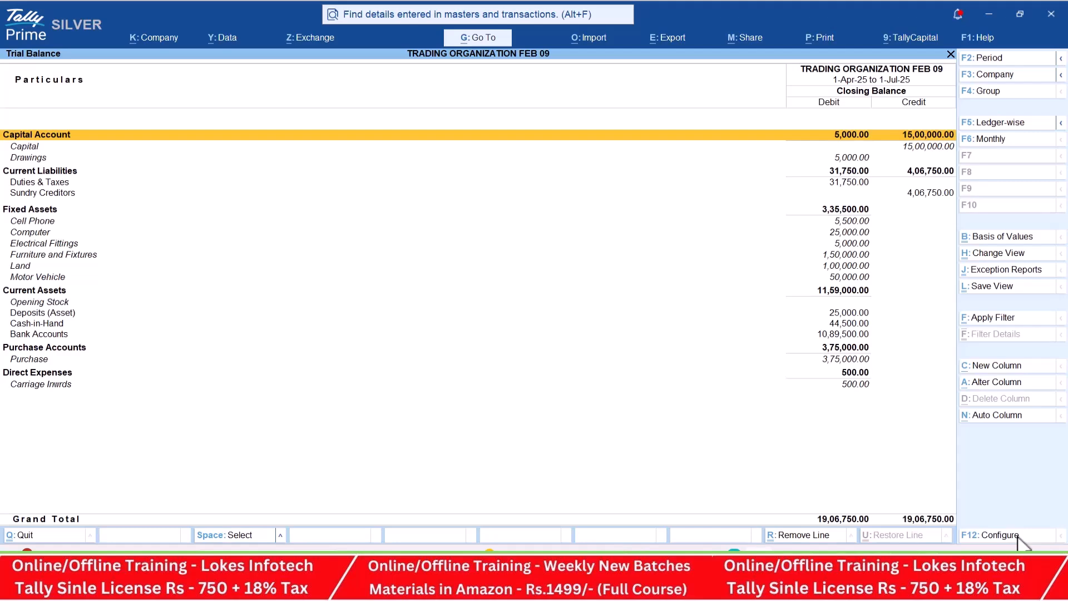
- Close the Trial Balance and check the Cash/Bank Books under Account Books
{"action": "key", "text": "Escape"}
{"action": "key", "text": "Down"}
{"action": "key", "text": "Down"}
{"action": "key", "text": "Down"}
{"action": "key", "text": "Down"}
{"action": "key", "text": "Return"}
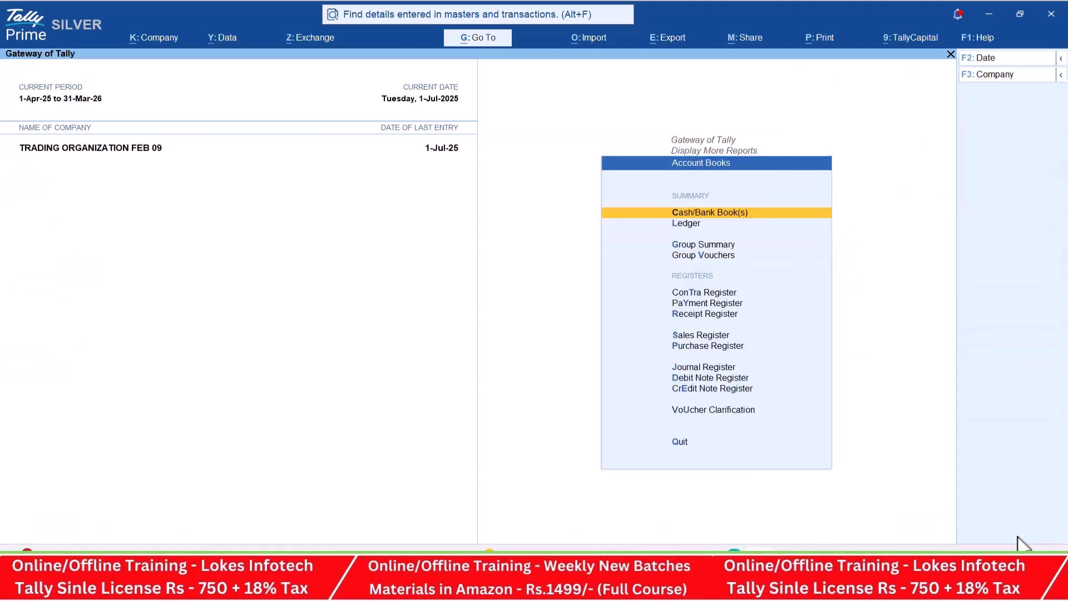
{"action": "key", "text": "Return"}
{"action": "key", "text": "Escape"}
- View the Purchase Register with its monthly totals
{"action": "key", "text": "Down"}
{"action": "key", "text": "Down"}
{"action": "key", "text": "Down"}
{"action": "key", "text": "Down"}
{"action": "key", "text": "Down"}
{"action": "key", "text": "Down"}
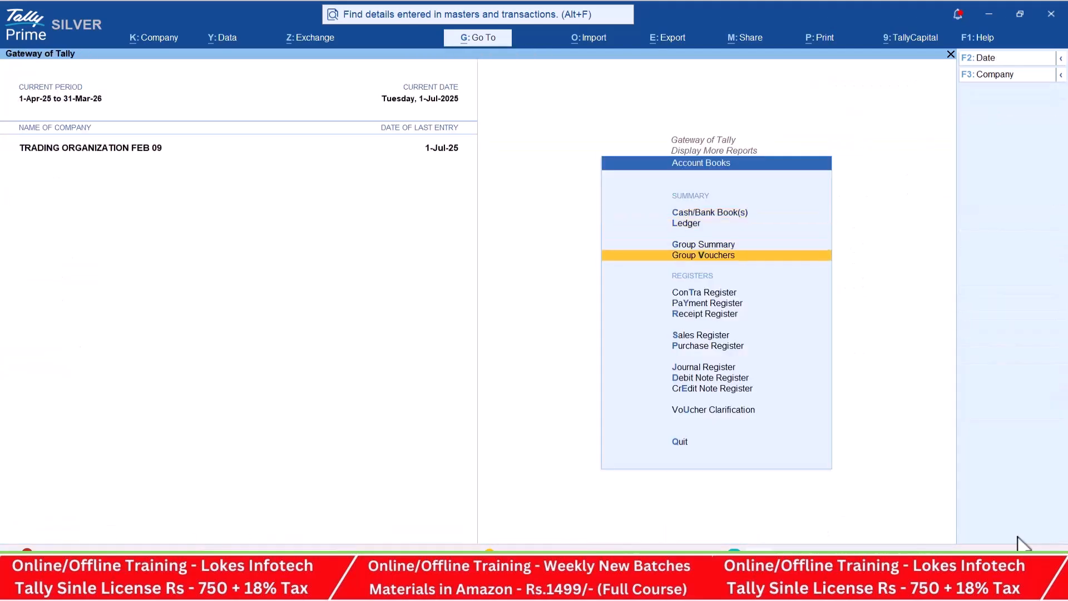
{"action": "key", "text": "Down"}
{"action": "key", "text": "Return"}
{"action": "key", "text": "Escape"}
{"action": "key", "text": "Down"}
{"action": "key", "text": "Return"}
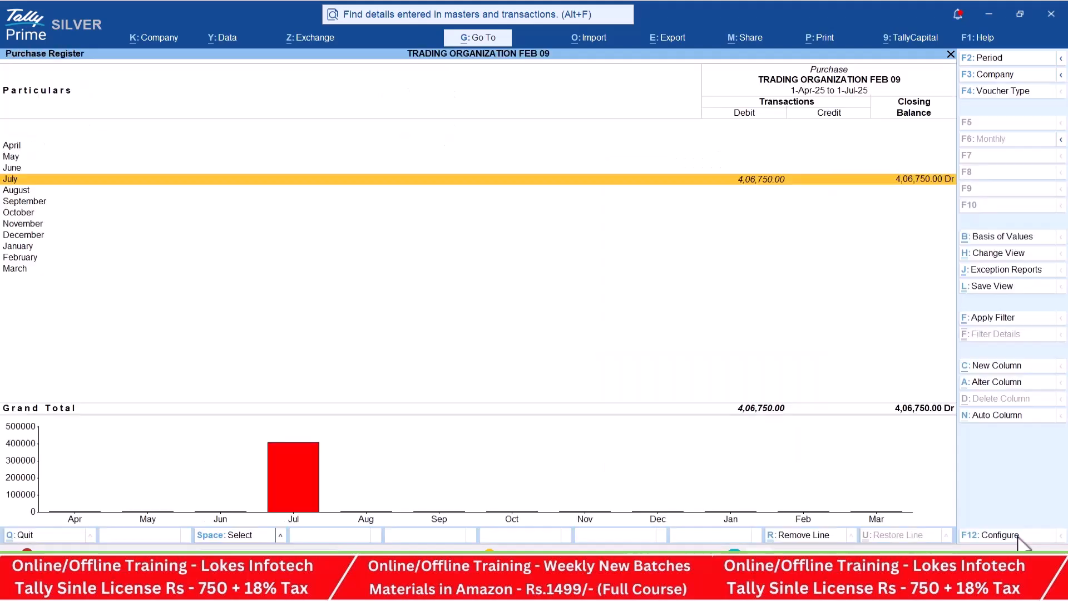
- Check the monthly Payment Register and the Contra Register, closing each one
{"action": "key", "text": "Escape"}
{"action": "key", "text": "Up"}
{"action": "key", "text": "Up"}
{"action": "key", "text": "Up"}
{"action": "key", "text": "Return"}
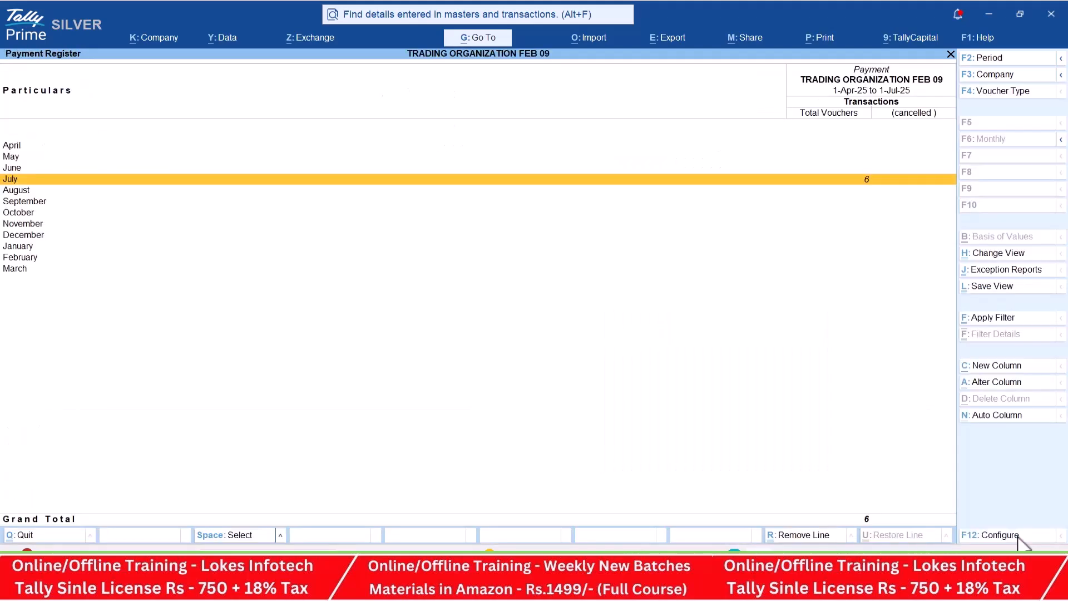
{"action": "key", "text": "Escape"}
{"action": "key", "text": "Up"}
{"action": "key", "text": "Return"}
{"action": "key", "text": "Escape"}
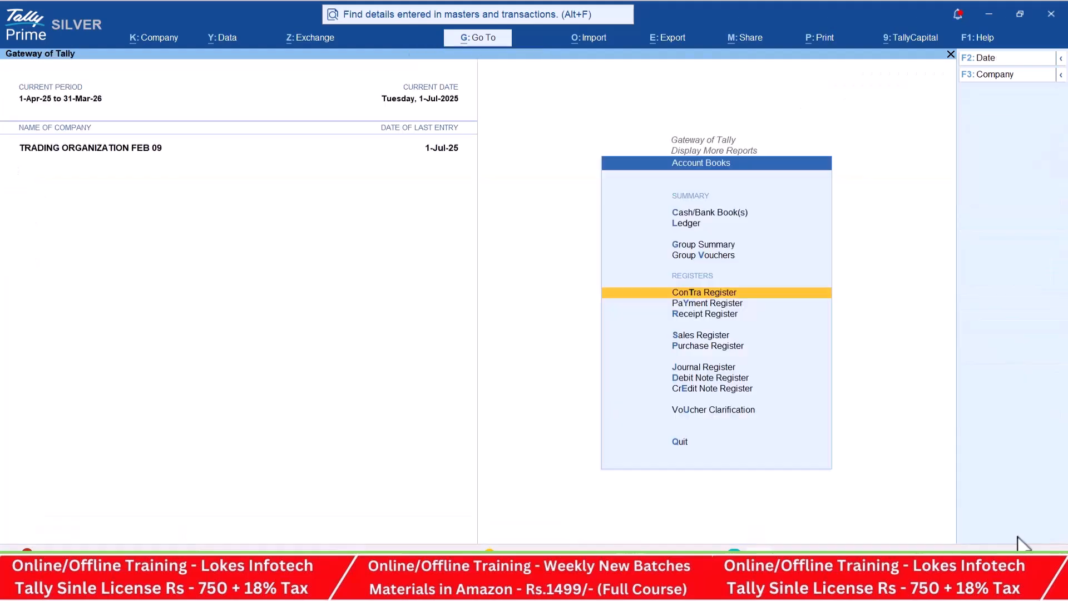
- Leave Account Books and review the voucher counts by type in the Statistics report
{"action": "key", "text": "Escape"}
{"action": "key", "text": "Down"}
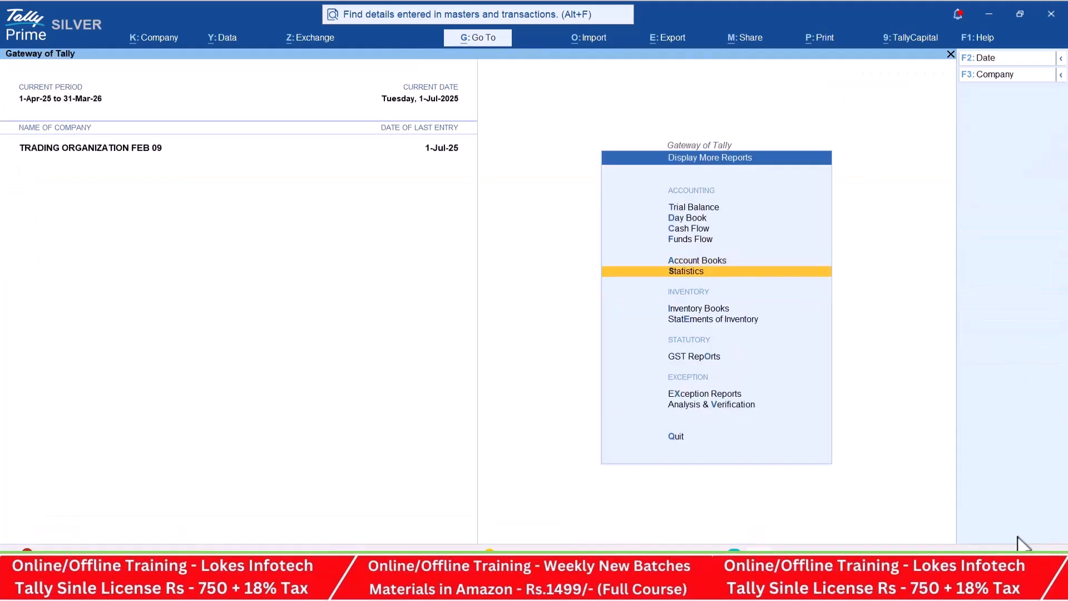
{"action": "key", "text": "Return"}
{"action": "key", "text": "Down"}
{"action": "key", "text": "Down"}
{"action": "key", "text": "Down"}
{"action": "key", "text": "Down"}
{"action": "key", "text": "Down"}
{"action": "key", "text": "Down"}
{"action": "key", "text": "Down"}
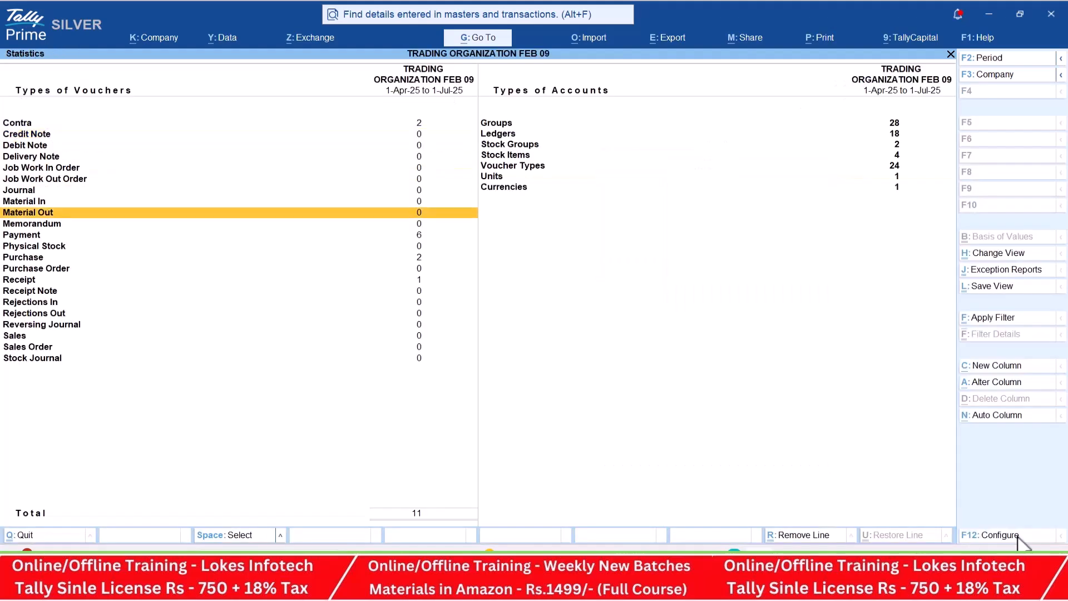
{"action": "key", "text": "Down"}
{"action": "key", "text": "Down"}
{"action": "key", "text": "Down"}
{"action": "key", "text": "Down"}
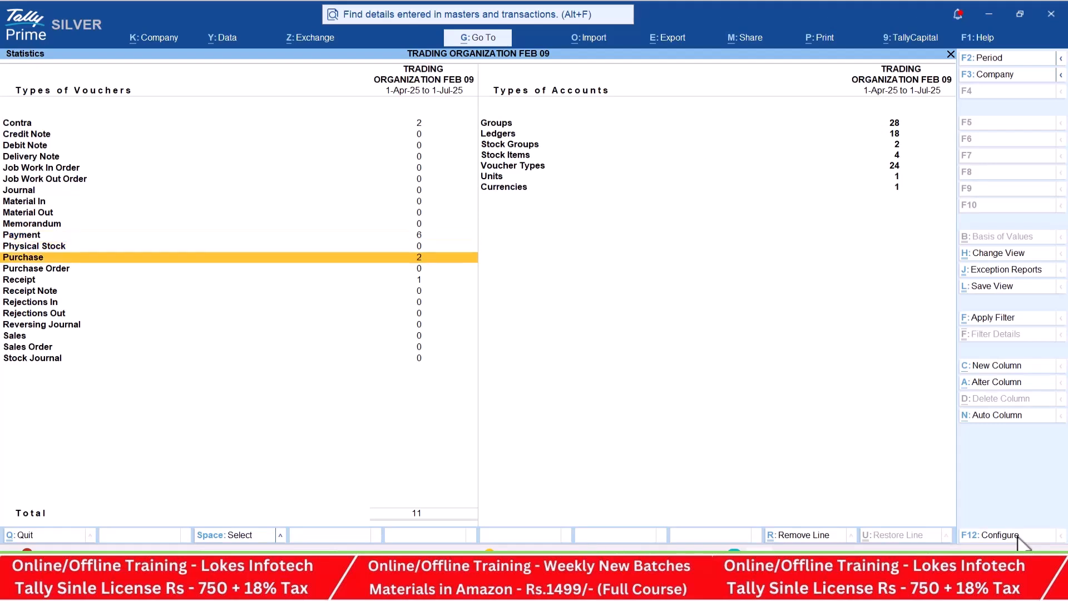
- Review the Types of Accounts entries in the Statistics report
{"action": "key", "text": "Down"}
{"action": "key", "text": "Down"}
{"action": "key", "text": "Right"}
{"action": "key", "text": "Up"}
{"action": "key", "text": "Up"}
{"action": "key", "text": "Up"}
{"action": "key", "text": "Up"}
{"action": "key", "text": "Up"}
{"action": "key", "text": "Up"}
{"action": "key", "text": "Down"}
{"action": "key", "text": "Down"}
{"action": "key", "text": "Down"}
{"action": "key", "text": "Down"}
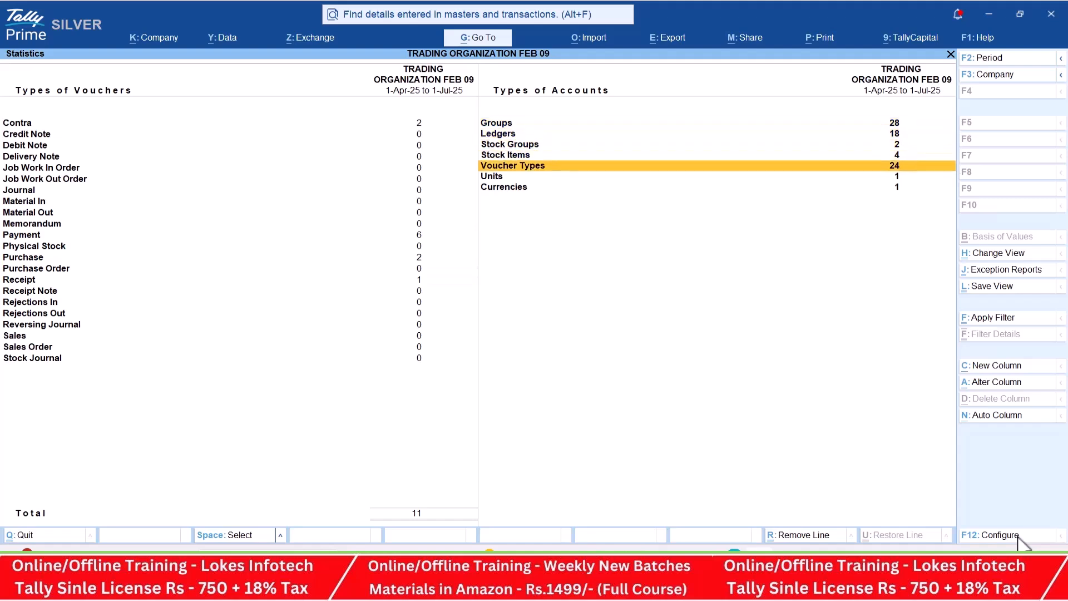
- Leave Statistics and view the stock item monthly summaries of High Capacity Stabilizers, Low Capacity Stabilizers and Open Well Pumps
{"action": "key", "text": "Down"}
{"action": "key", "text": "Escape"}
{"action": "key", "text": "Down"}
{"action": "key", "text": "Return"}
{"action": "key", "text": "Return"}
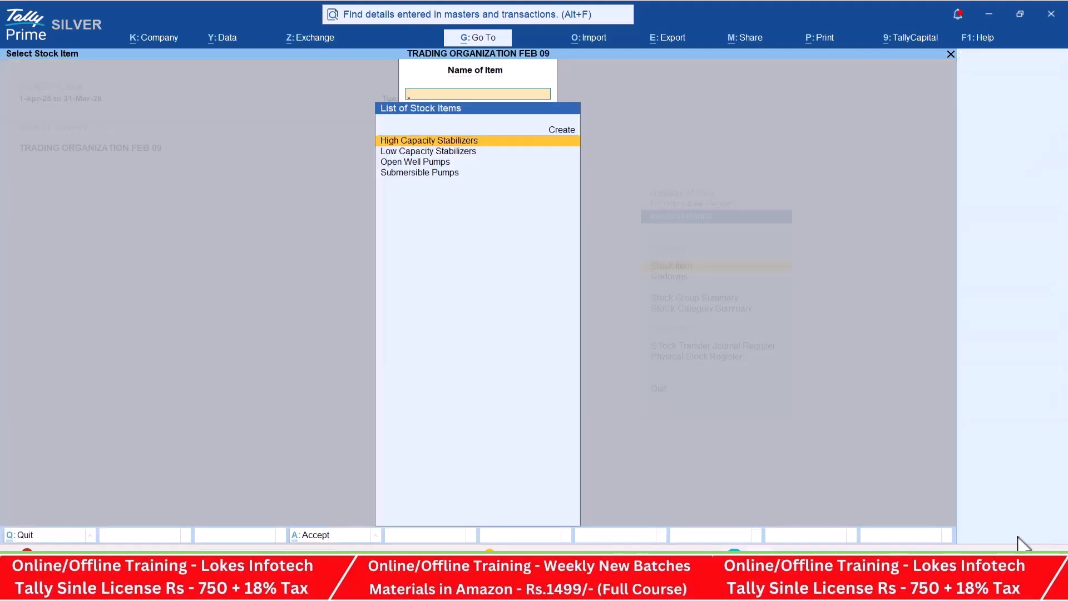
{"action": "key", "text": "Return"}
{"action": "key", "text": "Page_Down"}
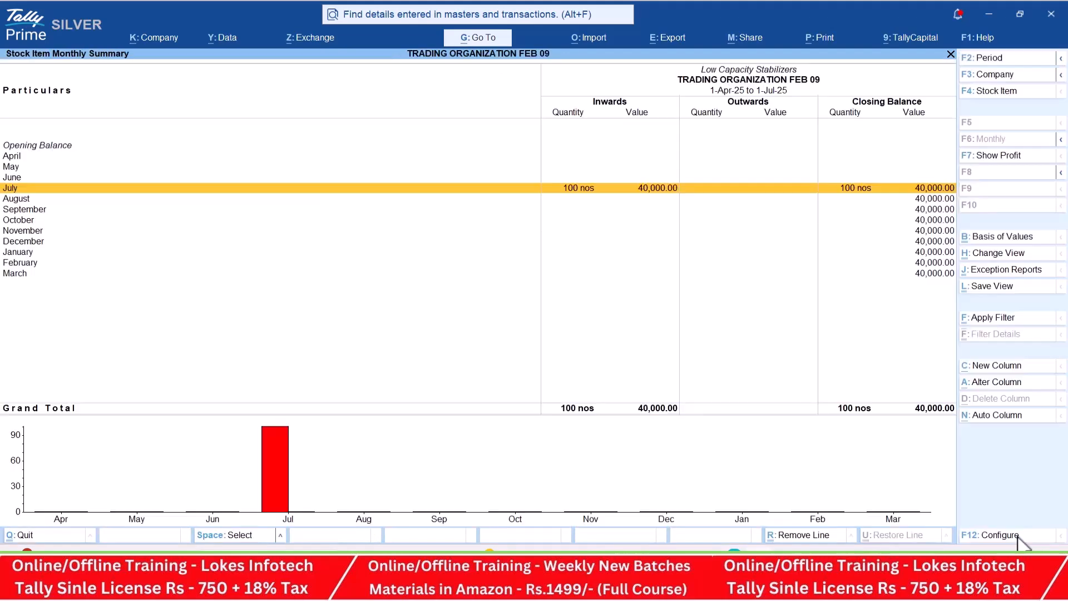
{"action": "key", "text": "F4"}
{"action": "key", "text": "Down"}
{"action": "key", "text": "Return"}
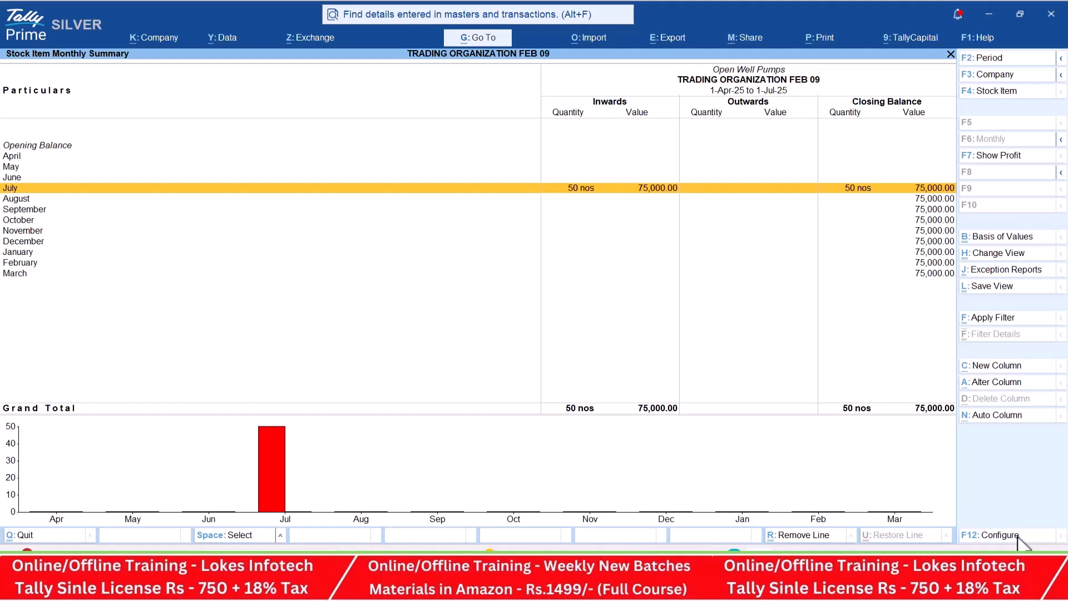
- Close the monthly summary and run Stock Query for High Capacity Stabilizers and for Open Well Pumps
{"action": "key", "text": "Escape"}
{"action": "key", "text": "Escape"}
{"action": "key", "text": "Escape"}
{"action": "key", "text": "Down"}
{"action": "key", "text": "Return"}
{"action": "key", "text": "Return"}
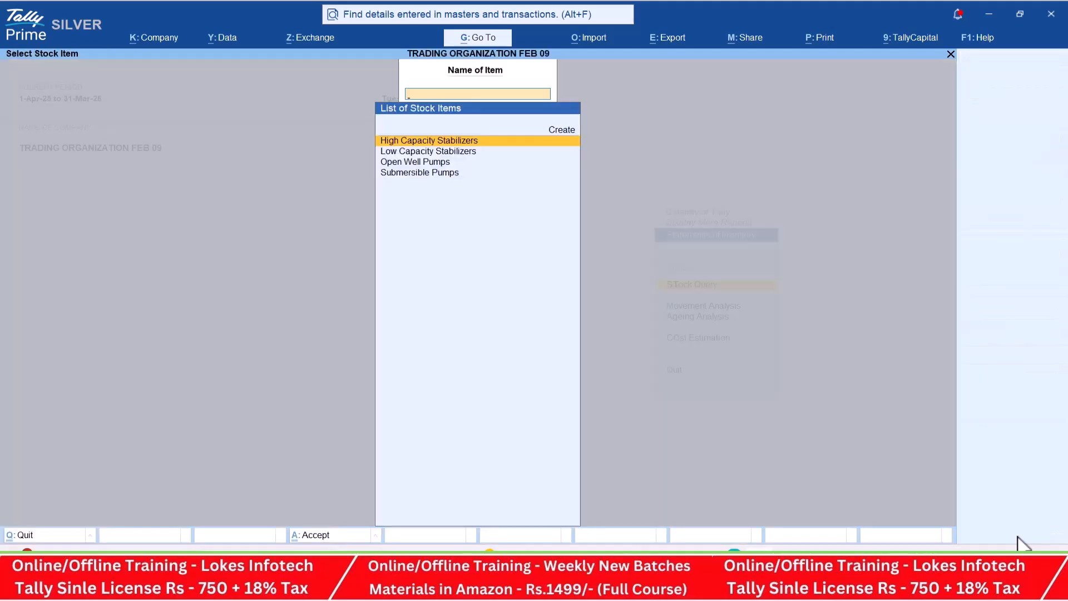
{"action": "key", "text": "Return"}
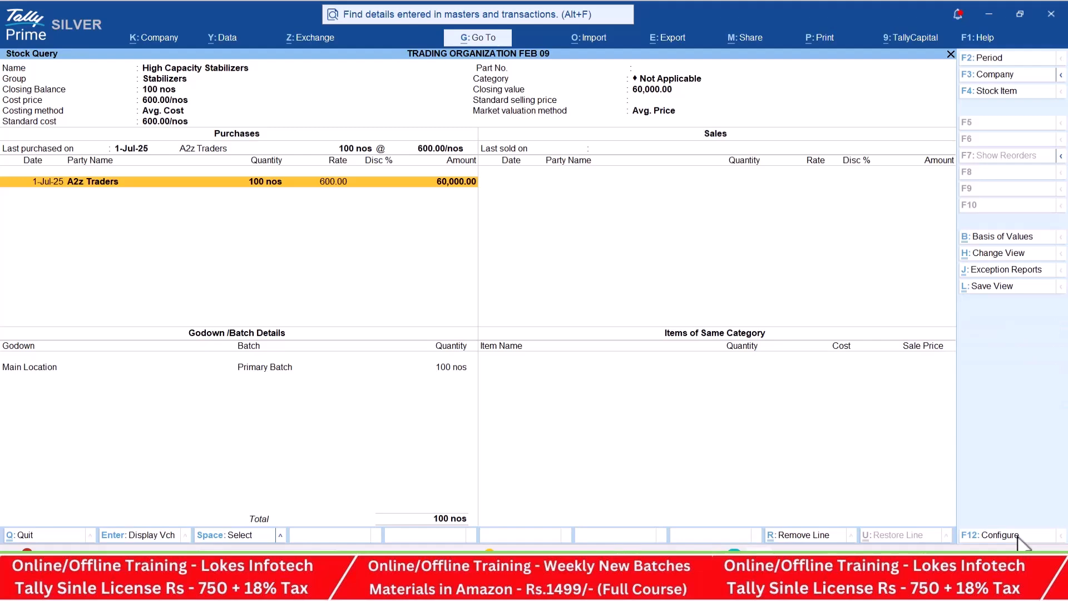
{"action": "key", "text": "Escape"}
{"action": "key", "text": "Down"}
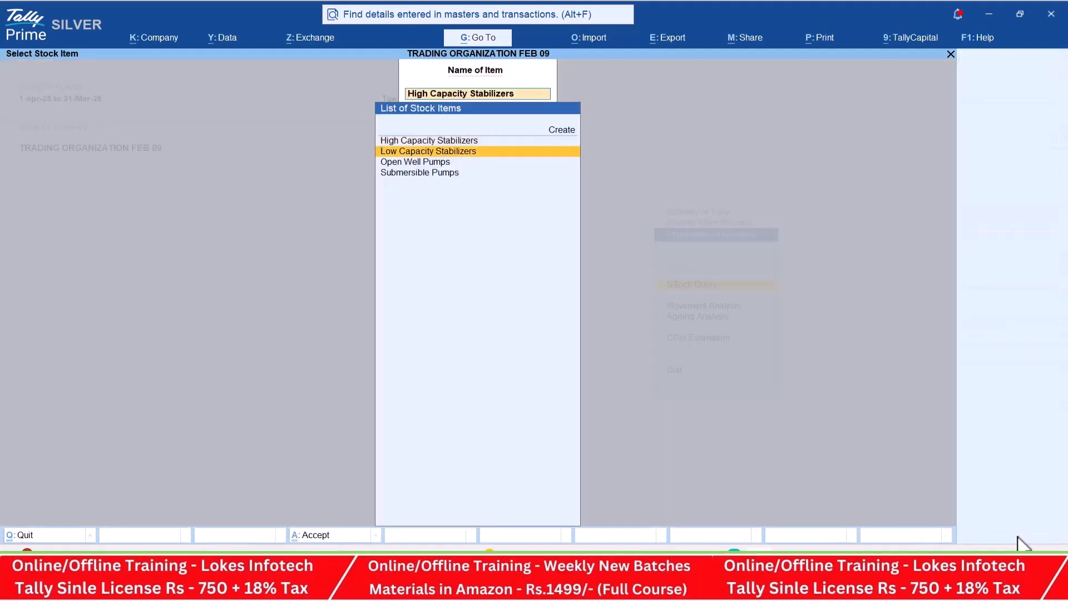
{"action": "key", "text": "Down"}
{"action": "key", "text": "Return"}
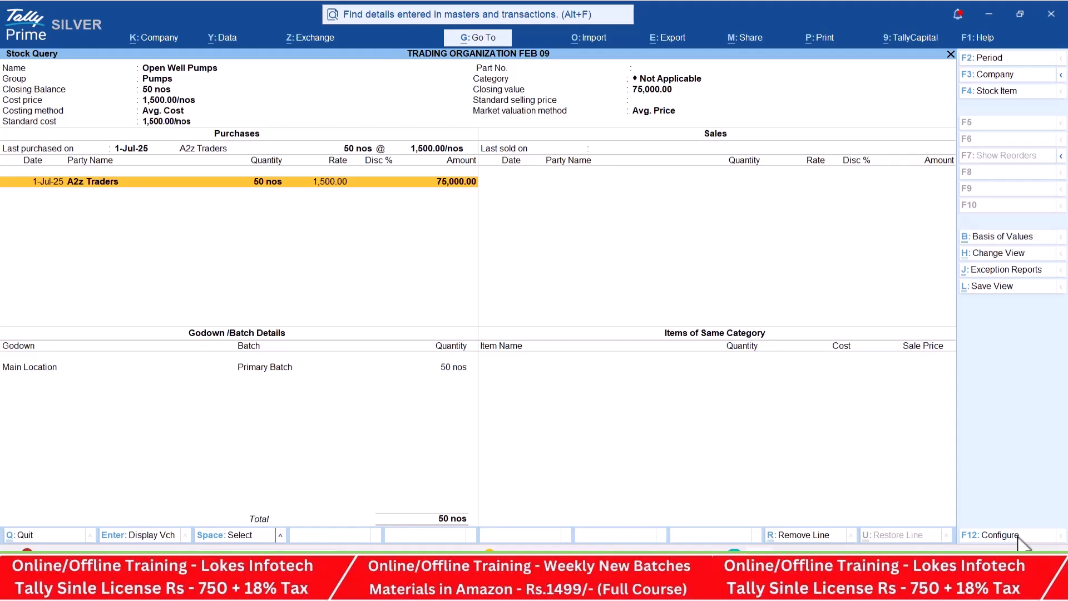
- Close the stock query, return to the Gateway of Tally and open accounting voucher creation
{"action": "key", "text": "Escape"}
{"action": "key", "text": "Down"}
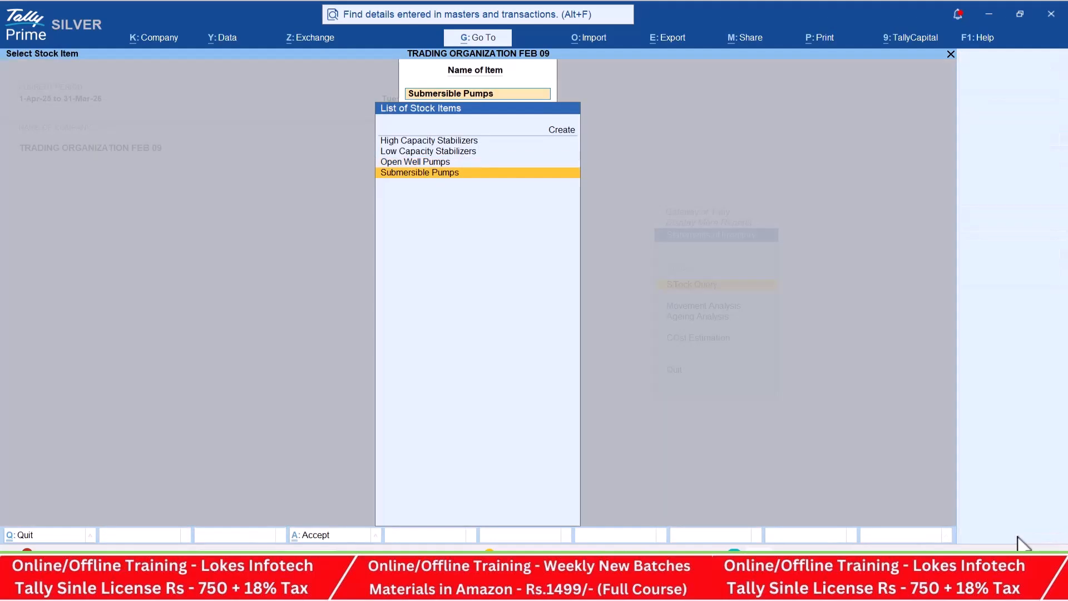
{"action": "key", "text": "Escape"}
{"action": "key", "text": "Escape"}
{"action": "key", "text": "Up"}
{"action": "key", "text": "Escape"}
{"action": "key", "text": "Up"}
{"action": "key", "text": "Up"}
{"action": "key", "text": "Up"}
{"action": "key", "text": "Up"}
{"action": "key", "text": "Up"}
{"action": "key", "text": "Up"}
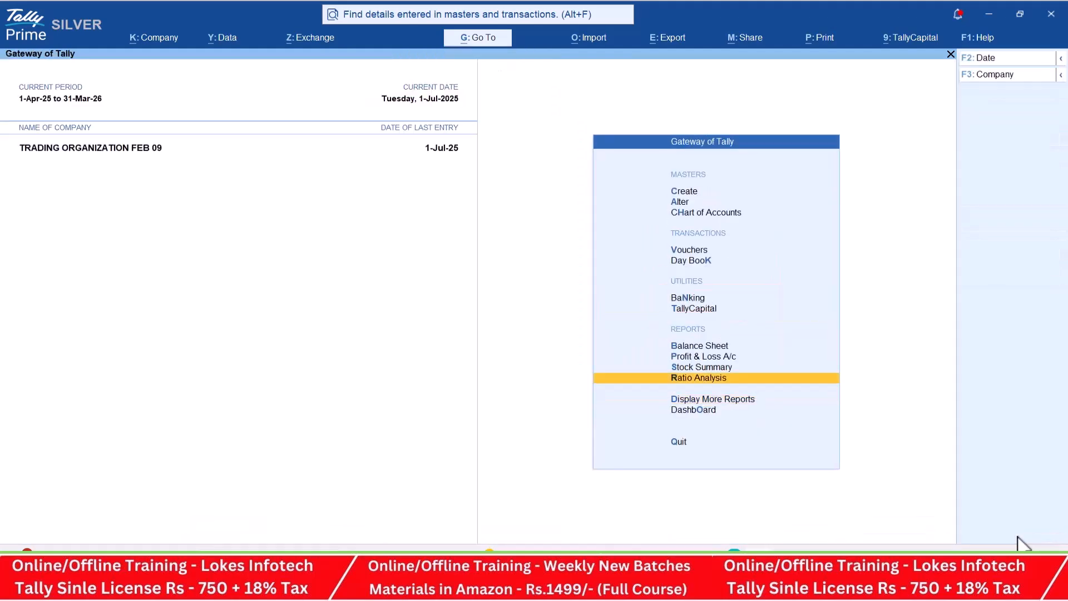
{"action": "key", "text": "Return"}
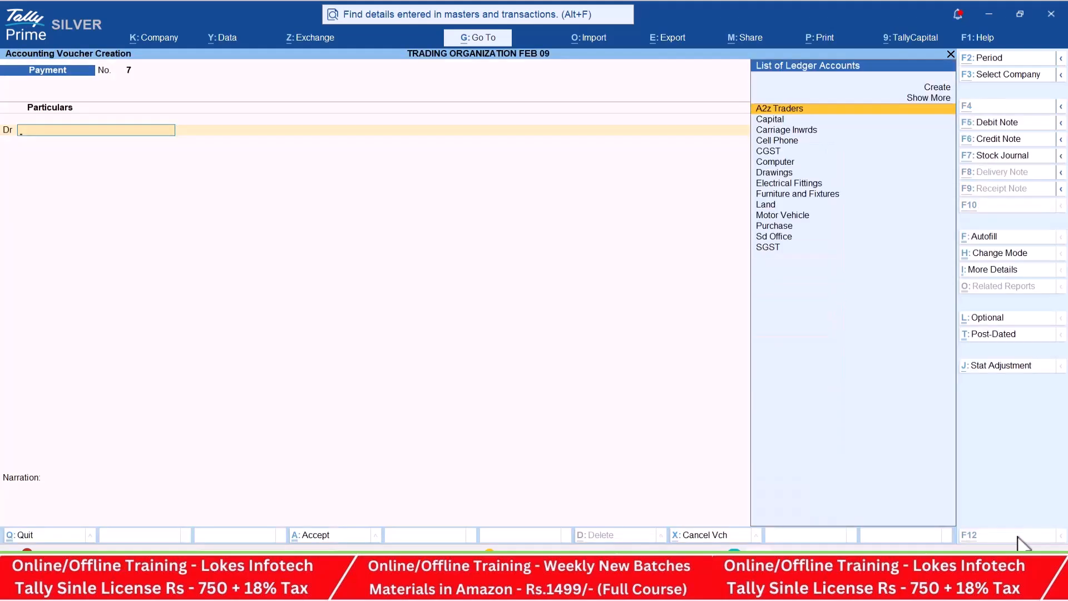
- Switch to the PDF material in the browser, read the August transactions up to item 15, and return to TallyPrime
{"action": "key", "text": "alt+Tab"}
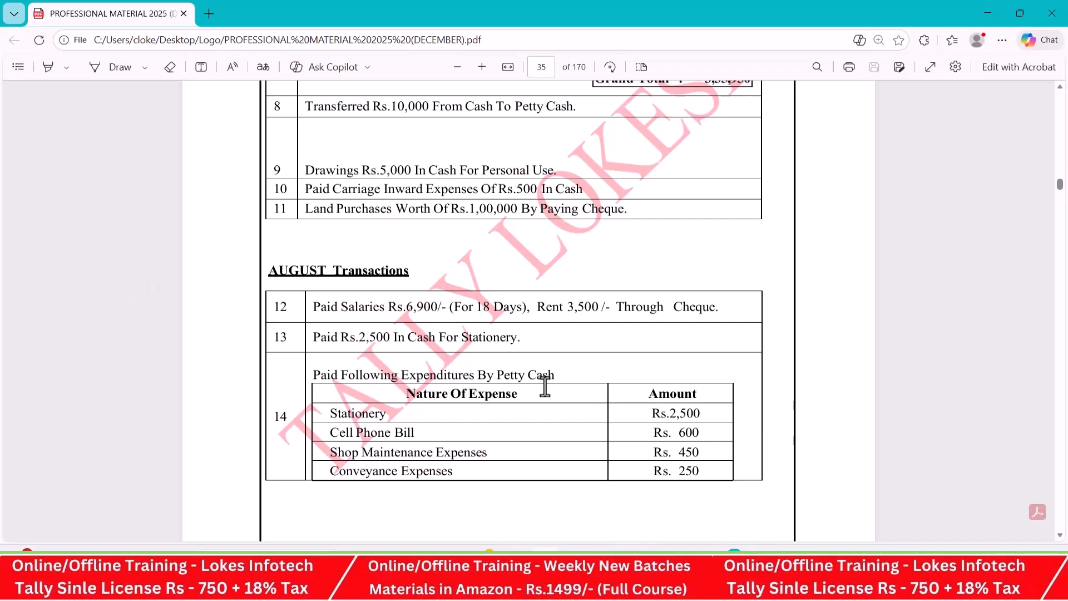
{"action": "scroll", "coordinate": [552, 368], "scroll_direction": "down", "scroll_amount": 1}
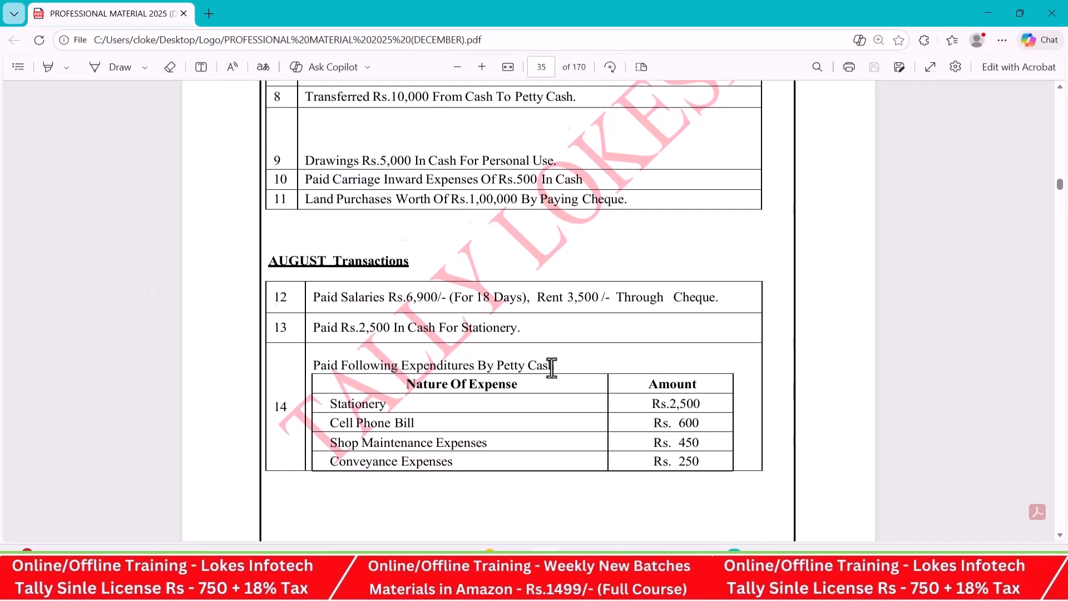
{"action": "scroll", "coordinate": [551, 368], "scroll_direction": "down", "scroll_amount": 2}
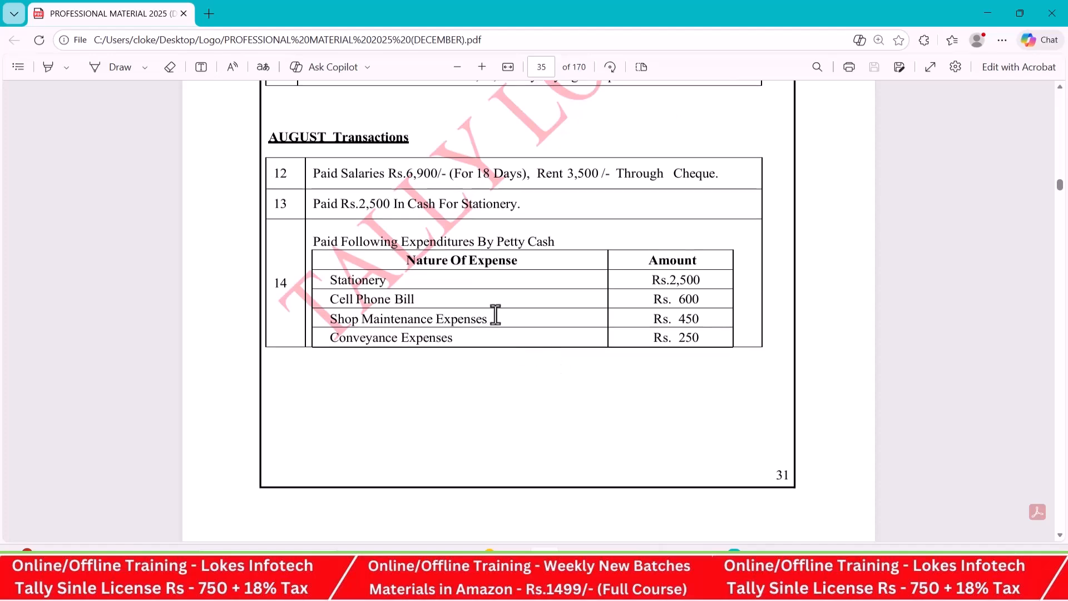
{"action": "scroll", "coordinate": [495, 315], "scroll_direction": "down", "scroll_amount": 8}
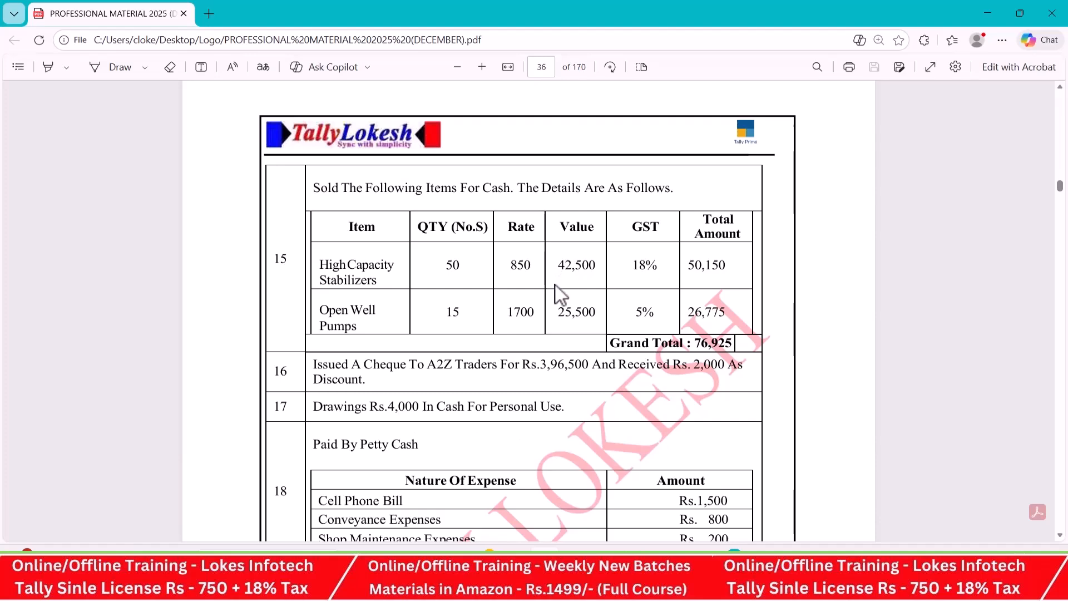
{"action": "key", "text": "alt+Tab"}
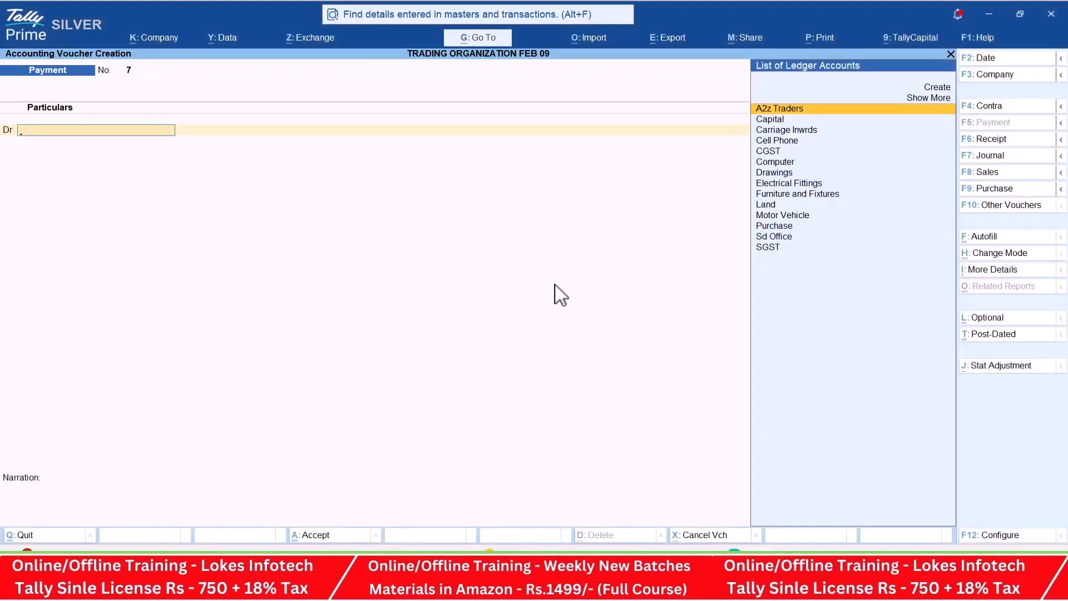
- Start a Sales voucher and set its date to 1-Aug-25
{"action": "left_click", "coordinate": [1014, 173]}
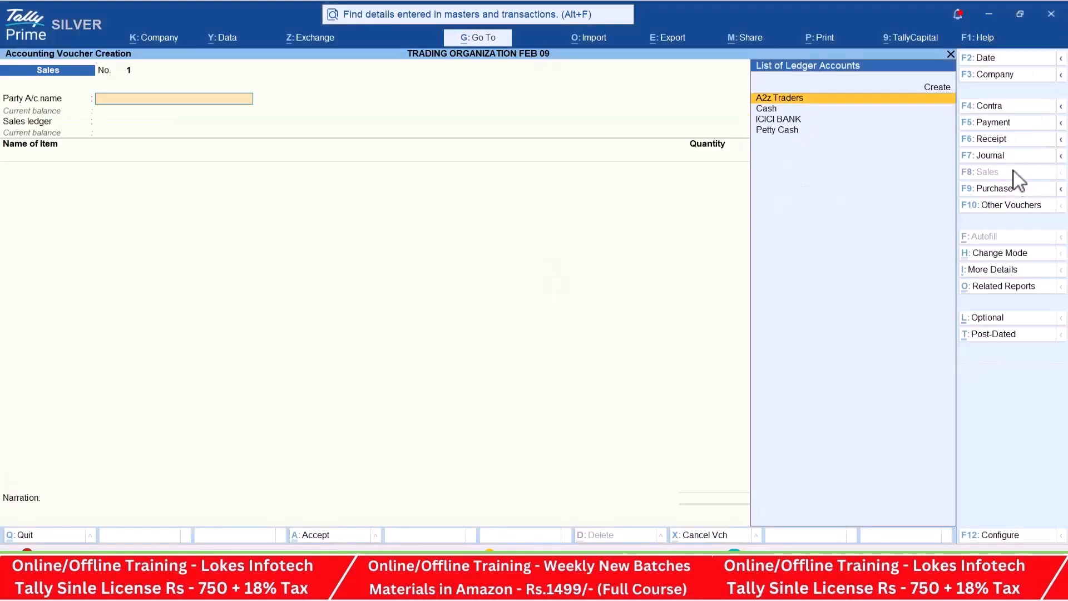
{"action": "key", "text": "F2"}
{"action": "type", "text": "1-8"}
{"action": "key", "text": "Return"}
- Configure the sales voucher with Provide Rate Inclusive of Tax for Stock Items set to No
{"action": "left_click", "coordinate": [1001, 536]}
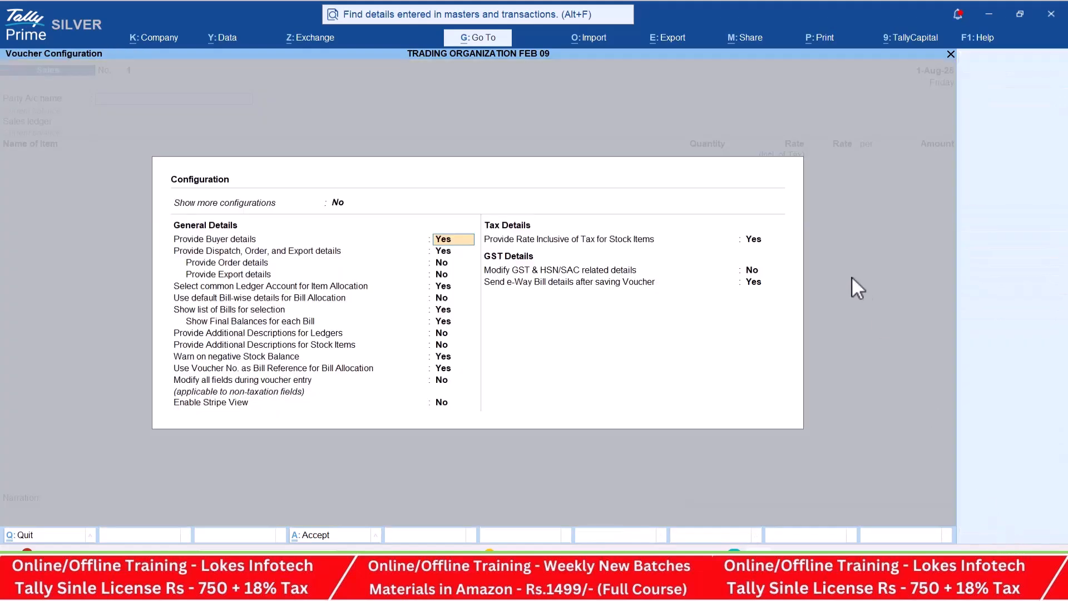
{"action": "left_click", "coordinate": [759, 242]}
{"action": "key", "text": "n"}
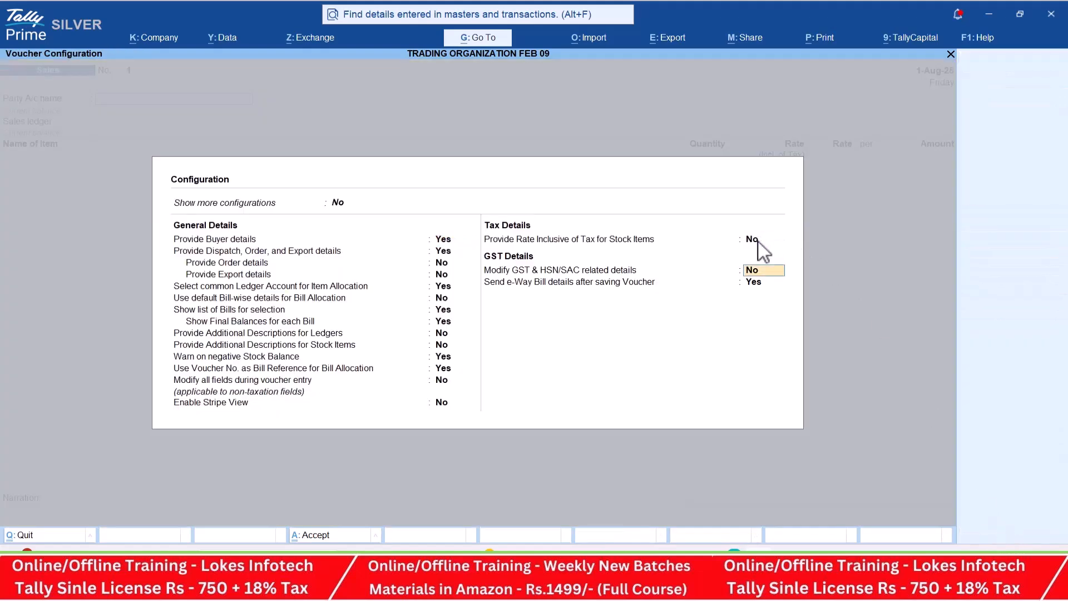
{"action": "key", "text": "ctrl+a"}
- Choose Cash as the party account and accept the dispatch and party details unchanged
{"action": "key", "text": "Down"}
{"action": "key", "text": "Return"}
{"action": "key", "text": "ctrl+a"}
{"action": "key", "text": "ctrl+a"}
- Create a Sales ledger under Sales Accounts and use it as the voucher's sales ledger
{"action": "key", "text": "alt+c"}
{"action": "type", "text": "Sales"}
{"action": "key", "text": "Return"}
{"action": "type", "text": "Sal"}
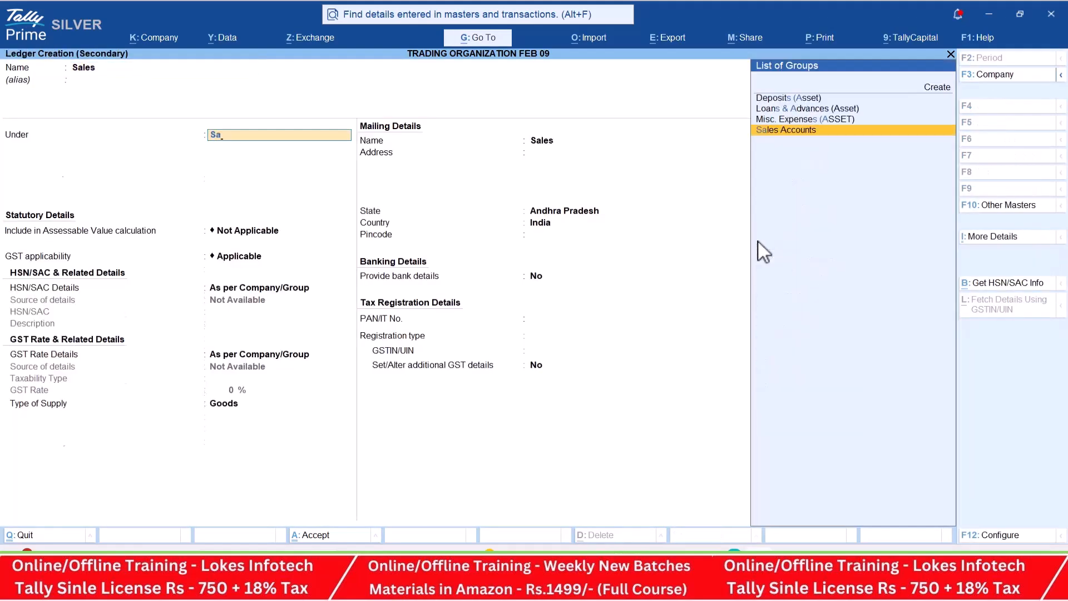
{"action": "key", "text": "Return"}
{"action": "key", "text": "Return"}
{"action": "key", "text": "Return"}
{"action": "key", "text": "Return"}
{"action": "key", "text": "Return"}
{"action": "key", "text": "Return"}
- Add High Capacity Stabilizers to the invoice with a quantity of 50 nos at a rate of 850
{"action": "key", "text": "Return"}
{"action": "key", "text": "Return"}
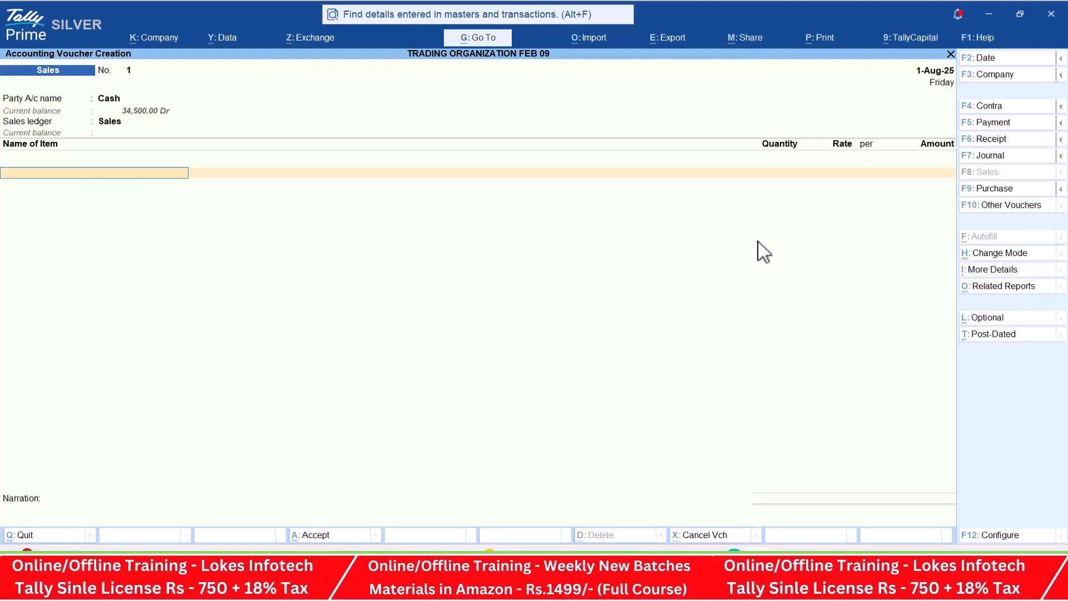
{"action": "key", "text": "alt+Tab"}
{"action": "key", "text": "alt+Tab"}
{"action": "key", "text": "Return"}
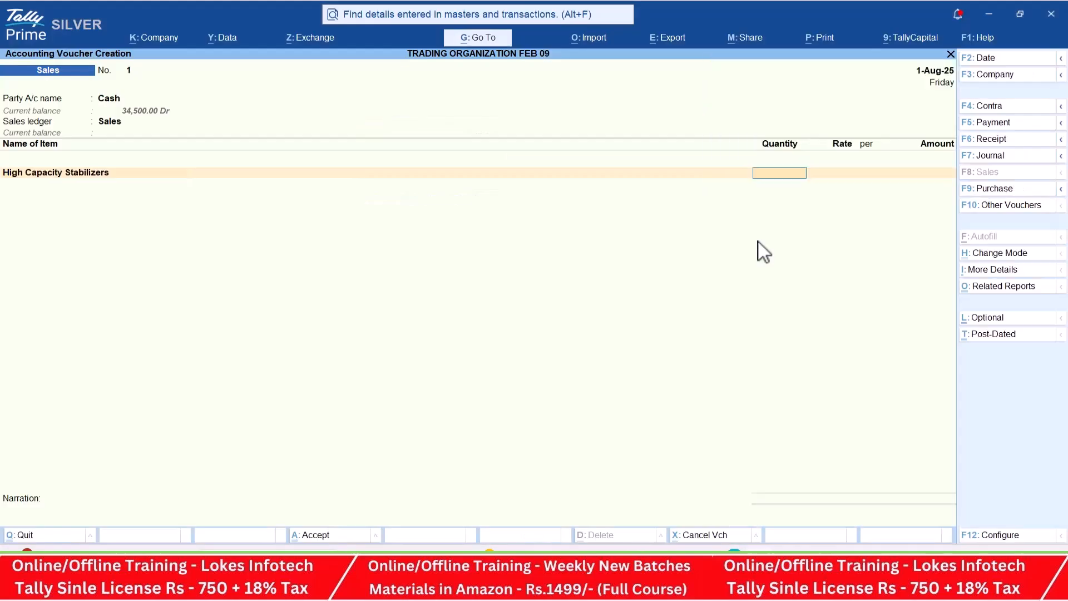
- Add Open Well Pumps to the invoice with a quantity of 15 nos at a rate of 1700
{"action": "key", "text": "alt+Tab"}
{"action": "key", "text": "alt+Tab"}
{"action": "type", "text": "50"}
{"action": "key", "text": "Return"}
{"action": "type", "text": "850"}
{"action": "key", "text": "Return"}
{"action": "key", "text": "Return"}
{"action": "key", "text": "alt+Tab"}
{"action": "key", "text": "alt+Tab"}
{"action": "type", "text": "op"}
{"action": "key", "text": "Return"}
{"action": "key", "text": "alt+Tab"}
{"action": "key", "text": "alt+Tab"}
{"action": "type", "text": "15"}
{"action": "key", "text": "alt+Tab"}
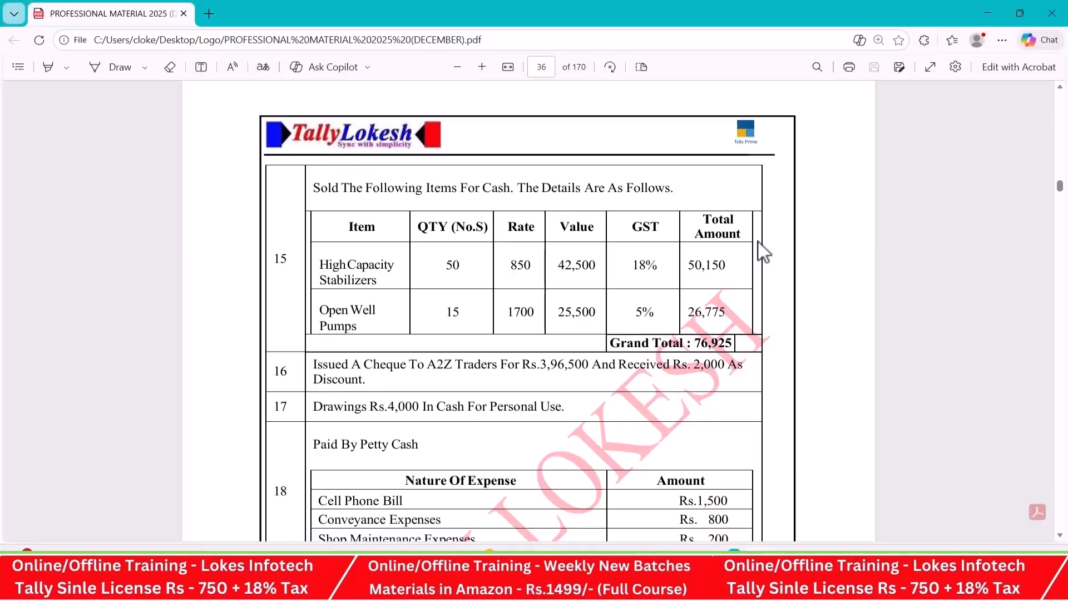
{"action": "key", "text": "alt+Tab"}
{"action": "type", "text": "1700"}
{"action": "key", "text": "Return"}
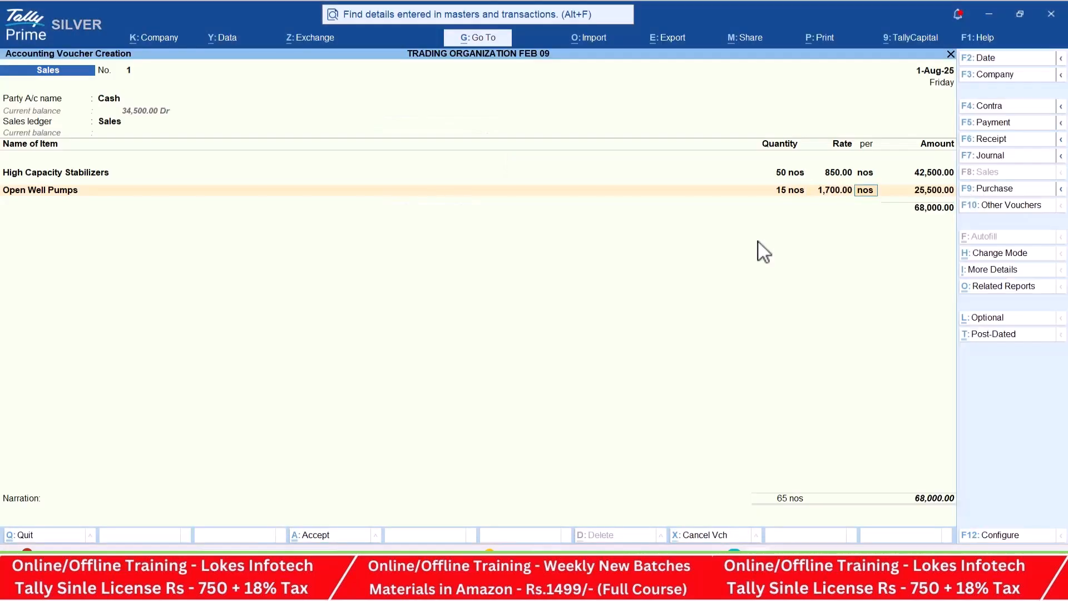
{"action": "key", "text": "Return"}
- End the item list and add the CGST and SGST ledgers with their calculated amounts
{"action": "key", "text": "Return"}
{"action": "type", "text": "cg"}
{"action": "key", "text": "Return"}
{"action": "key", "text": "Return"}
{"action": "type", "text": "sg"}
{"action": "key", "text": "Return"}
{"action": "key", "text": "Return"}
{"action": "key", "text": "Return"}
{"action": "key", "text": "Return"}
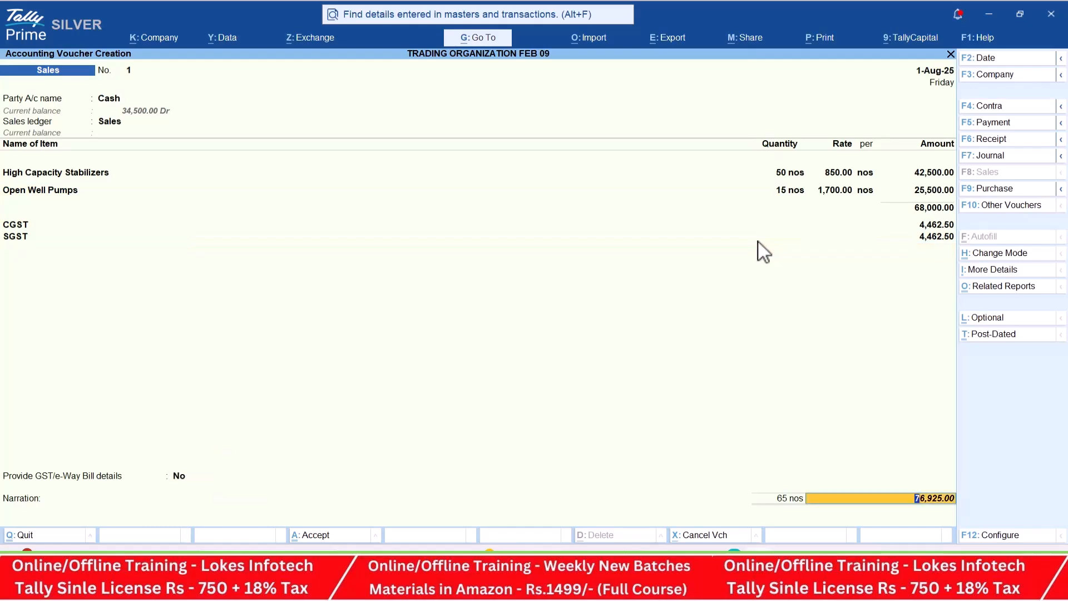
- Compare the voucher total with item 15 in the PDF and examine the detailed GST Tax Analysis of both items
{"action": "key", "text": "alt+Tab"}
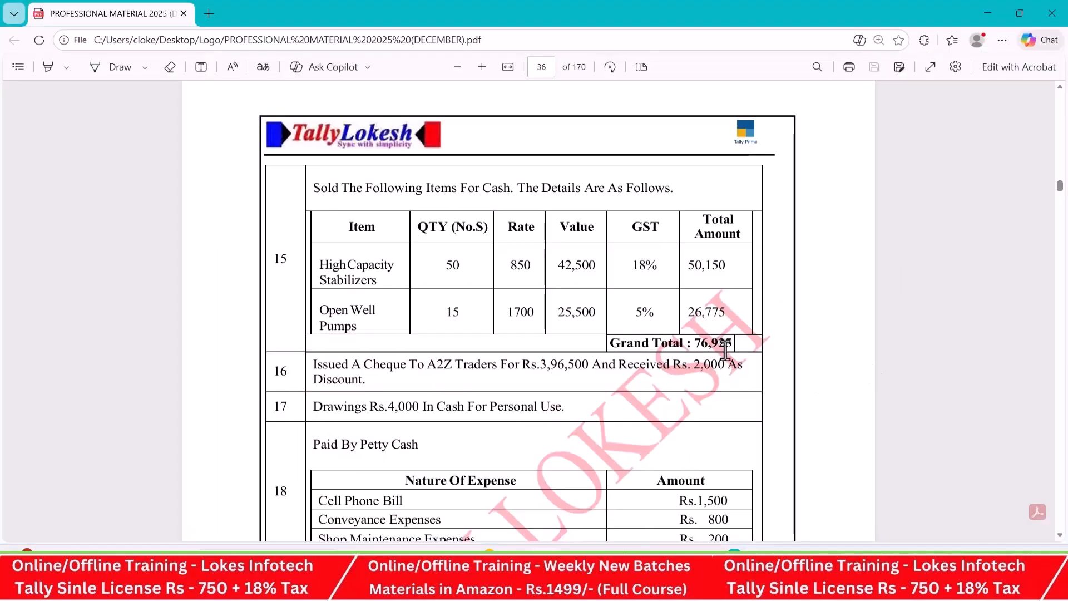
{"action": "key", "text": "alt+Tab"}
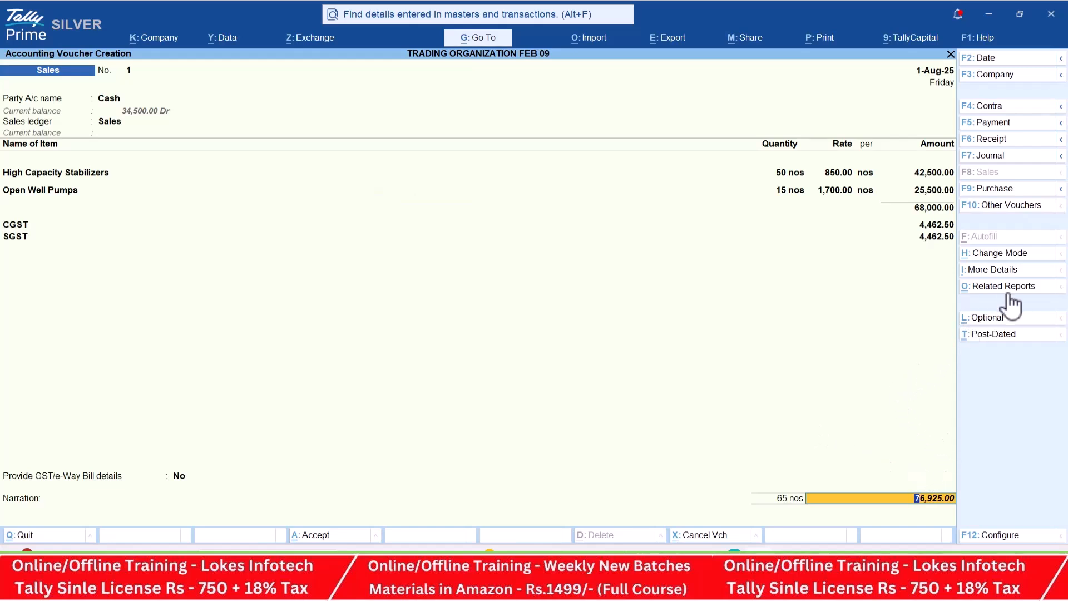
{"action": "left_click", "coordinate": [1013, 288]}
{"action": "key", "text": "Return"}
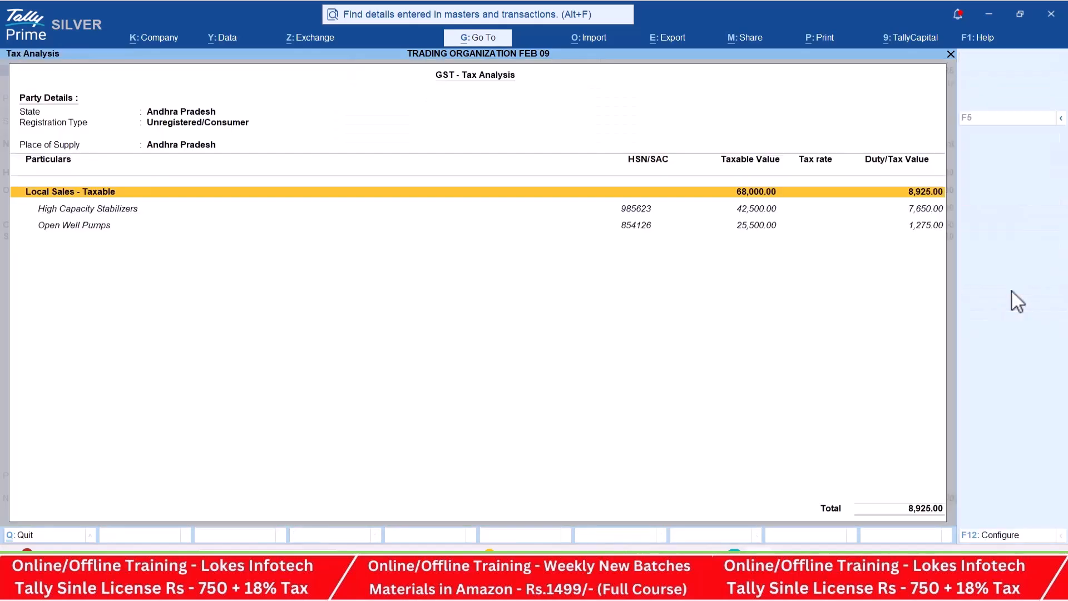
{"action": "key", "text": "alt+F5"}
{"action": "key", "text": "Down"}
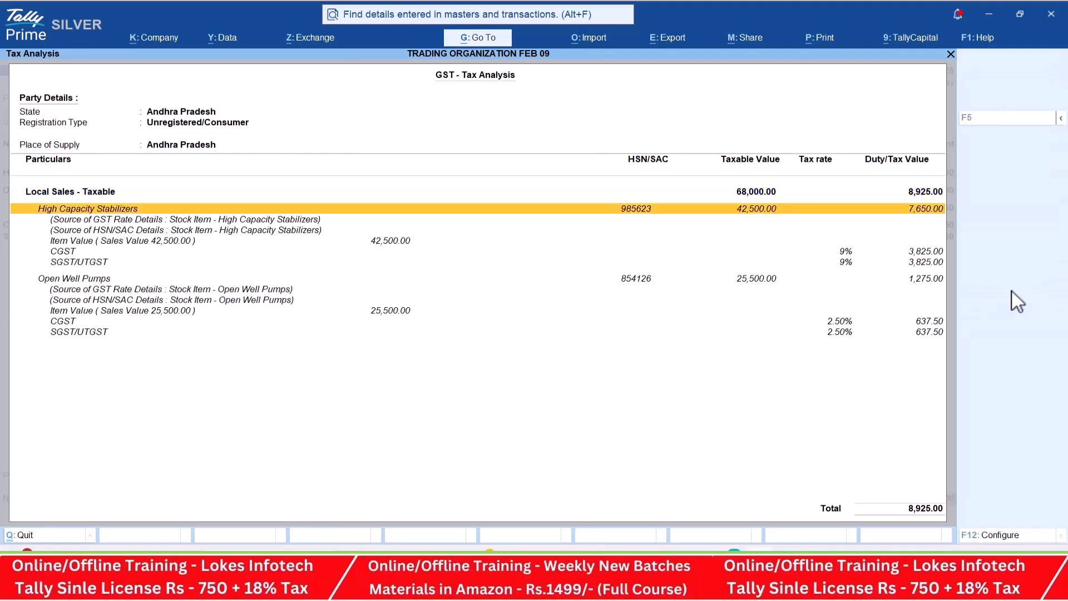
{"action": "key", "text": "Down"}
{"action": "key", "text": "Down"}
{"action": "key", "text": "Down"}
{"action": "key", "text": "Down"}
{"action": "key", "text": "Down"}
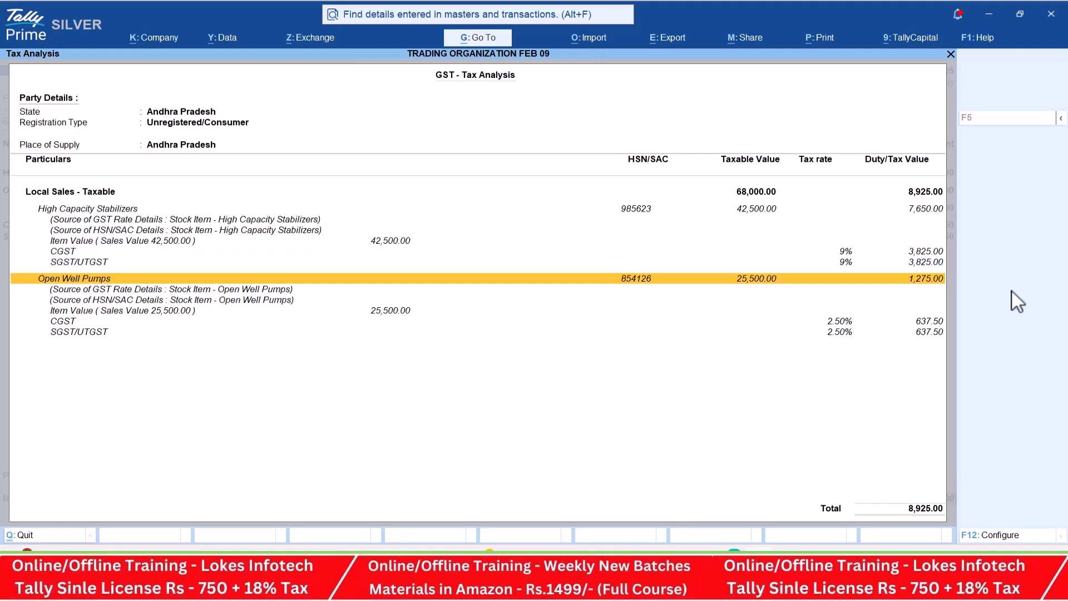
{"action": "key", "text": "Escape"}
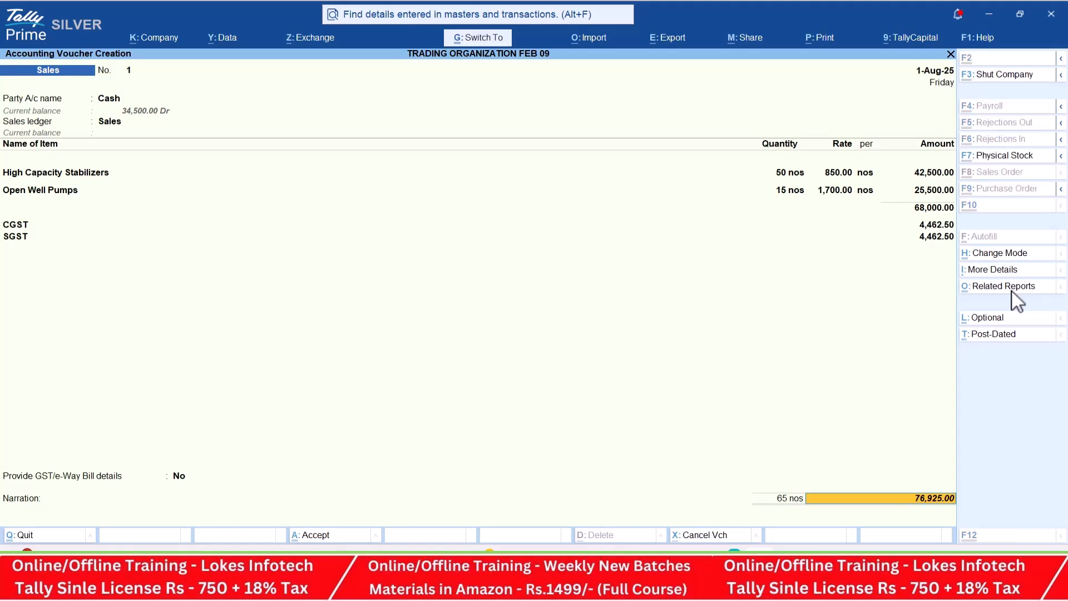
- Preview the printed tax invoice, check its items, taxes and total, and return to the voucher
{"action": "key", "text": "ctrl+p"}
{"action": "key", "text": "i"}
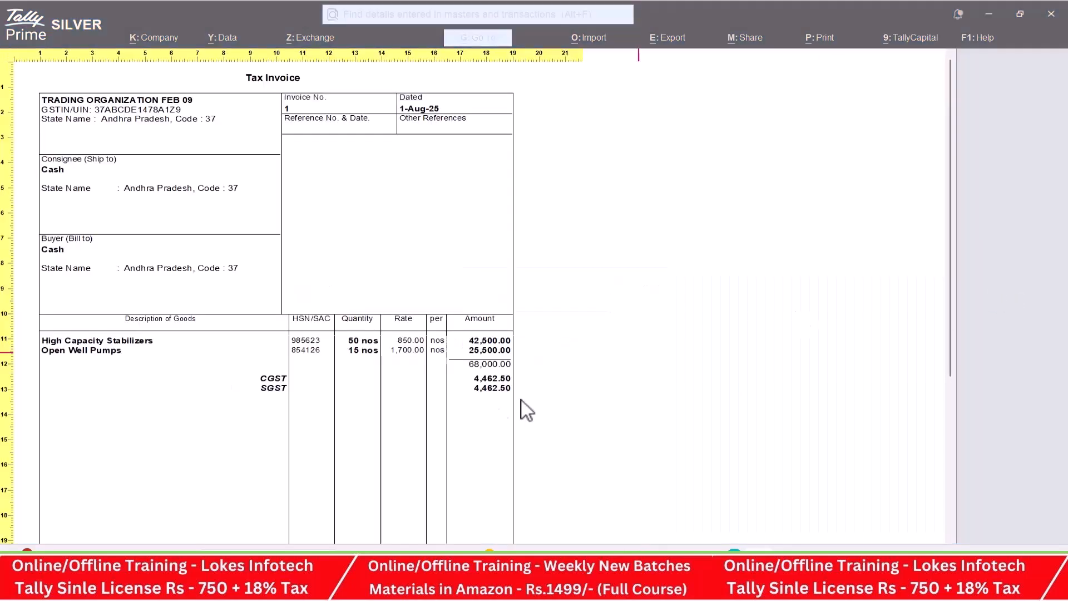
{"action": "scroll", "coordinate": [478, 348], "scroll_direction": "down", "scroll_amount": 8}
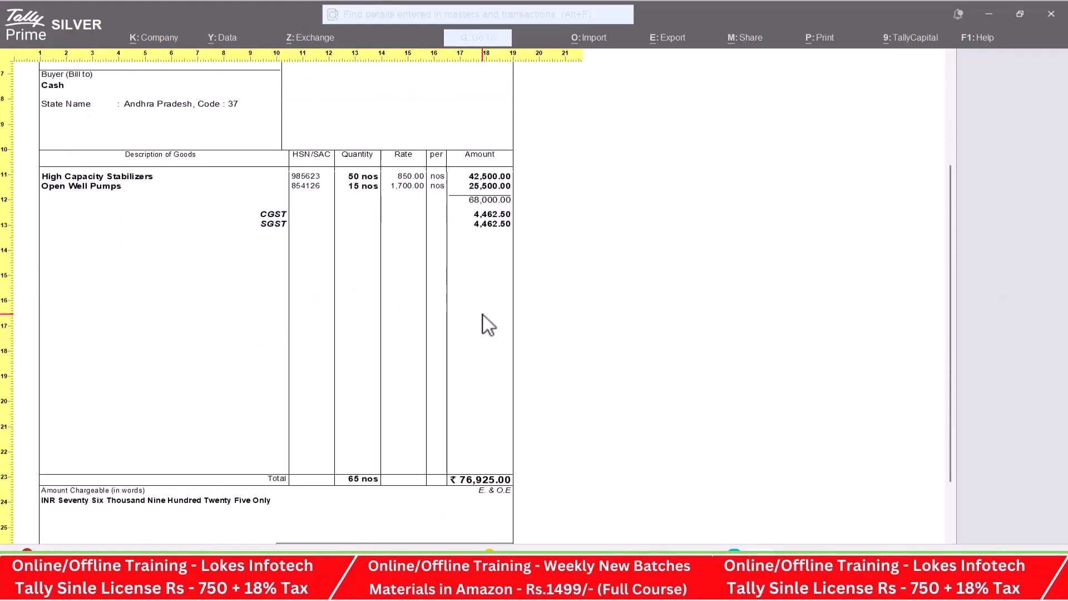
{"action": "scroll", "coordinate": [483, 315], "scroll_direction": "up", "scroll_amount": 8}
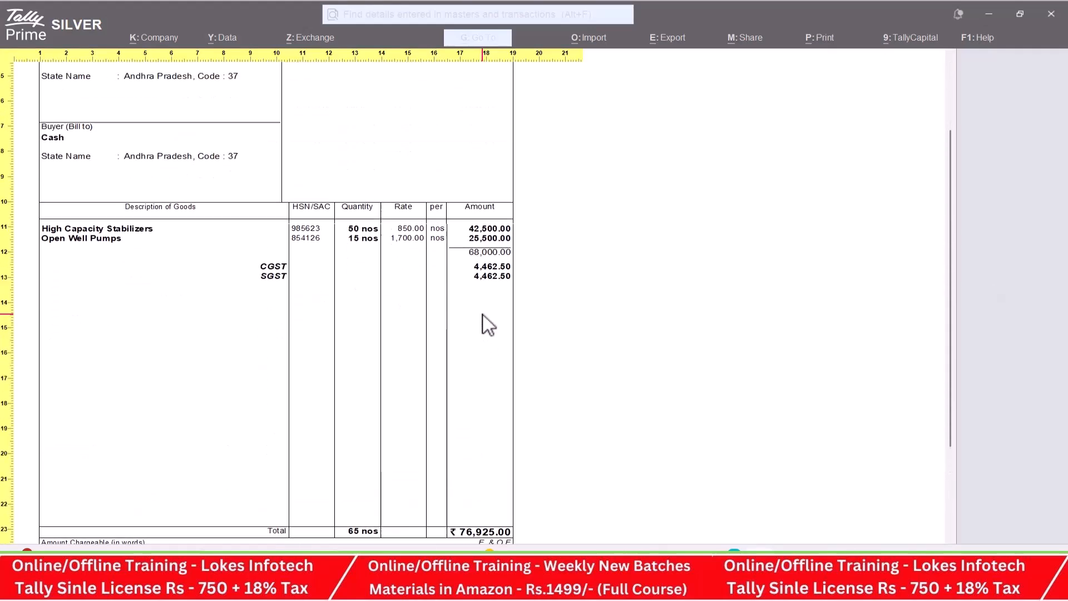
{"action": "key", "text": "Escape"}
{"action": "key", "text": "Escape"}
{"action": "key", "text": "Escape"}
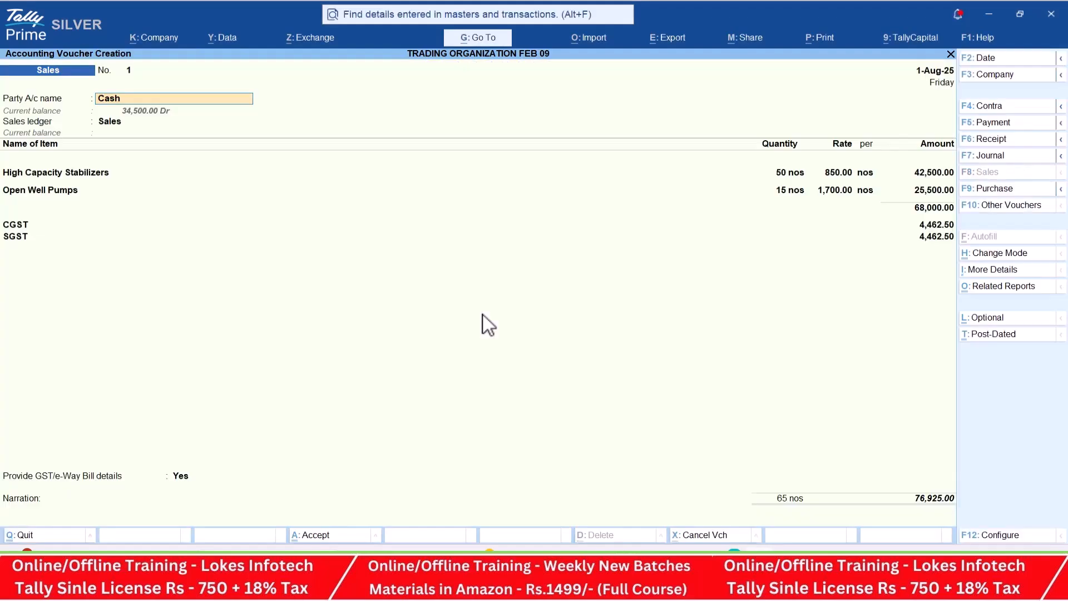
- Save the cash sale voucher without sending its details for e-Way Bill generation
{"action": "key", "text": "ctrl+a"}
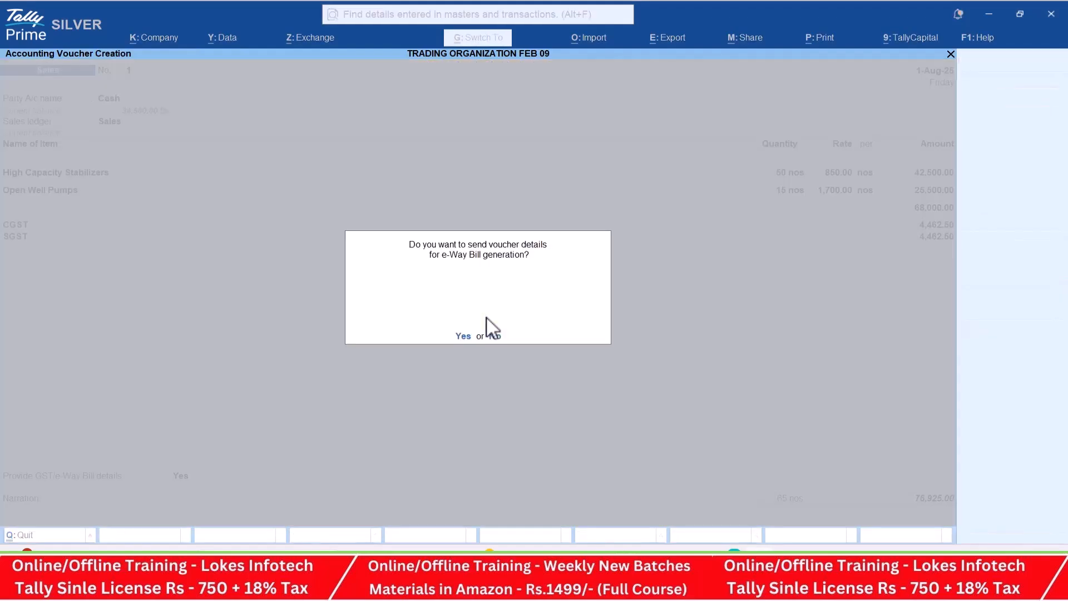
{"action": "key", "text": "n"}
- Switch to the PDF, read through the transactions from item 16 to item 23, and return to TallyPrime
{"action": "key", "text": "alt+Tab"}
{"action": "scroll", "coordinate": [475, 358], "scroll_direction": "down", "scroll_amount": 4}
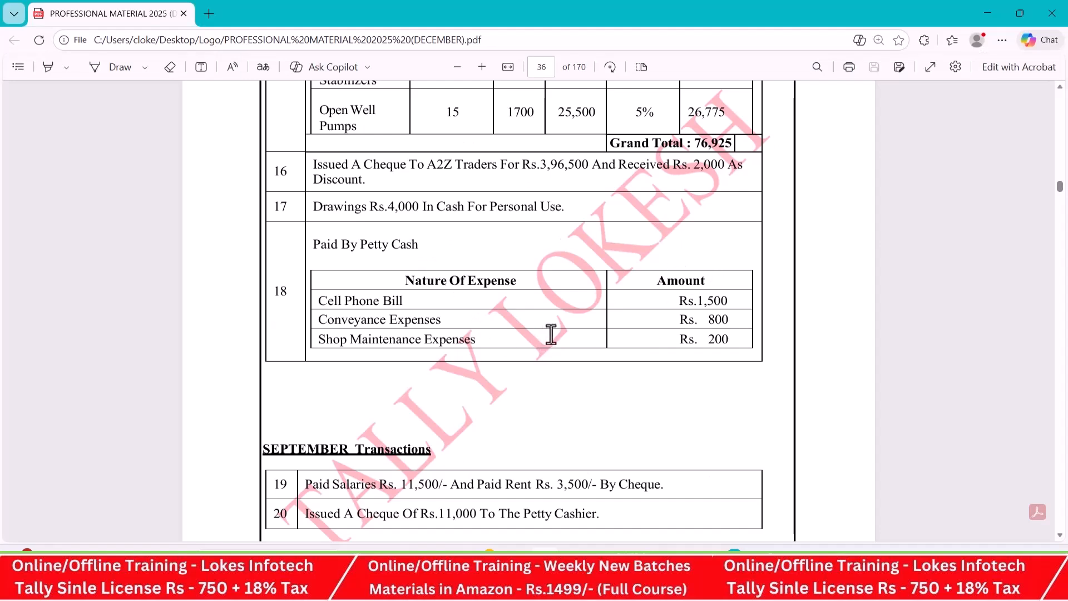
{"action": "scroll", "coordinate": [559, 330], "scroll_direction": "down", "scroll_amount": 3}
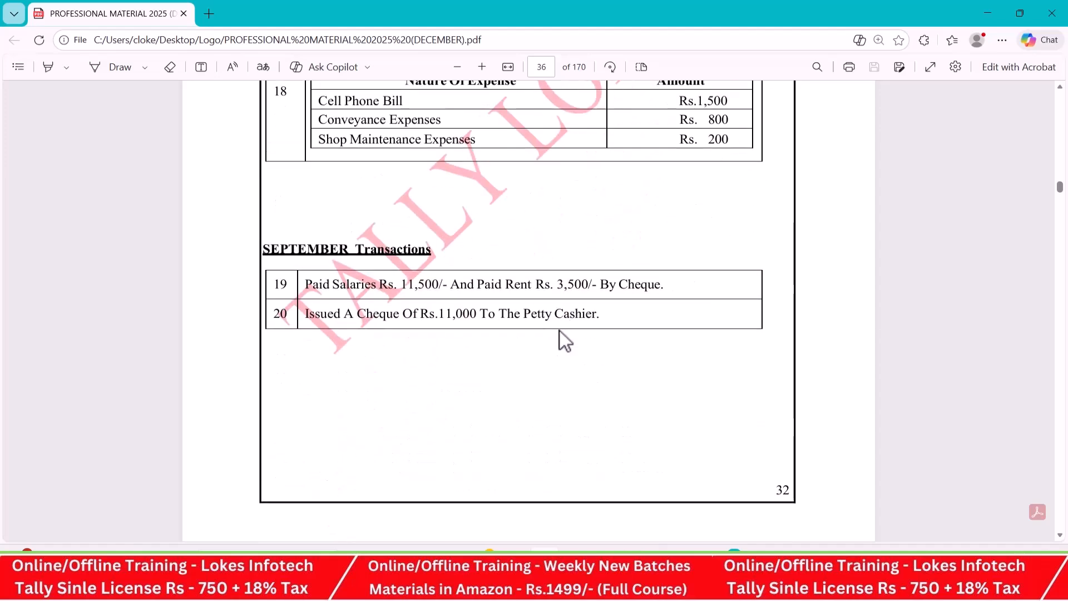
{"action": "scroll", "coordinate": [560, 330], "scroll_direction": "down", "scroll_amount": 8}
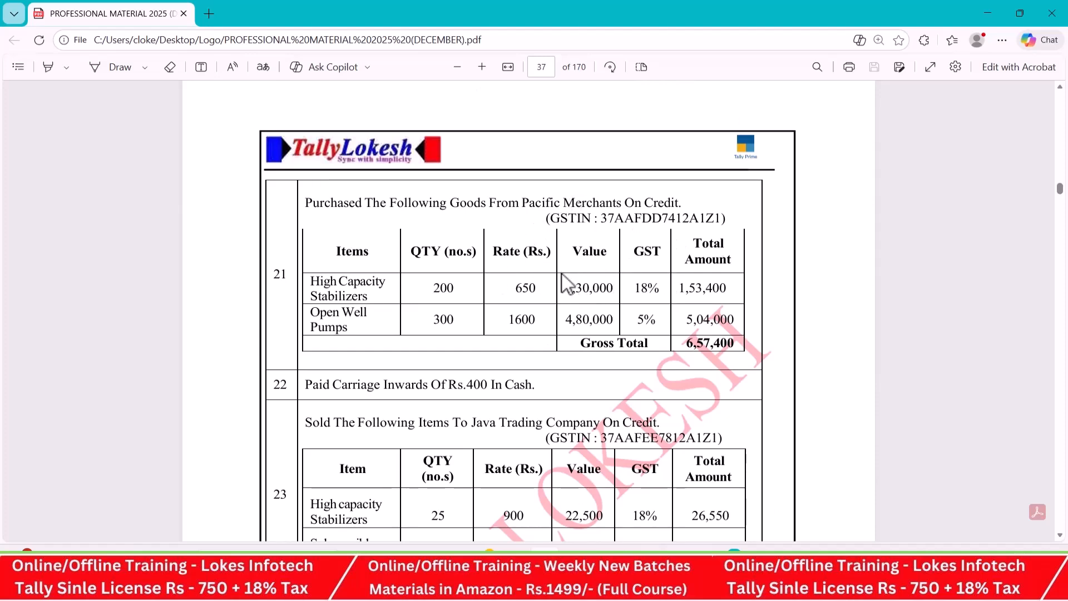
{"action": "scroll", "coordinate": [570, 272], "scroll_direction": "down", "scroll_amount": 1}
{"action": "scroll", "coordinate": [570, 272], "scroll_direction": "down", "scroll_amount": 1}
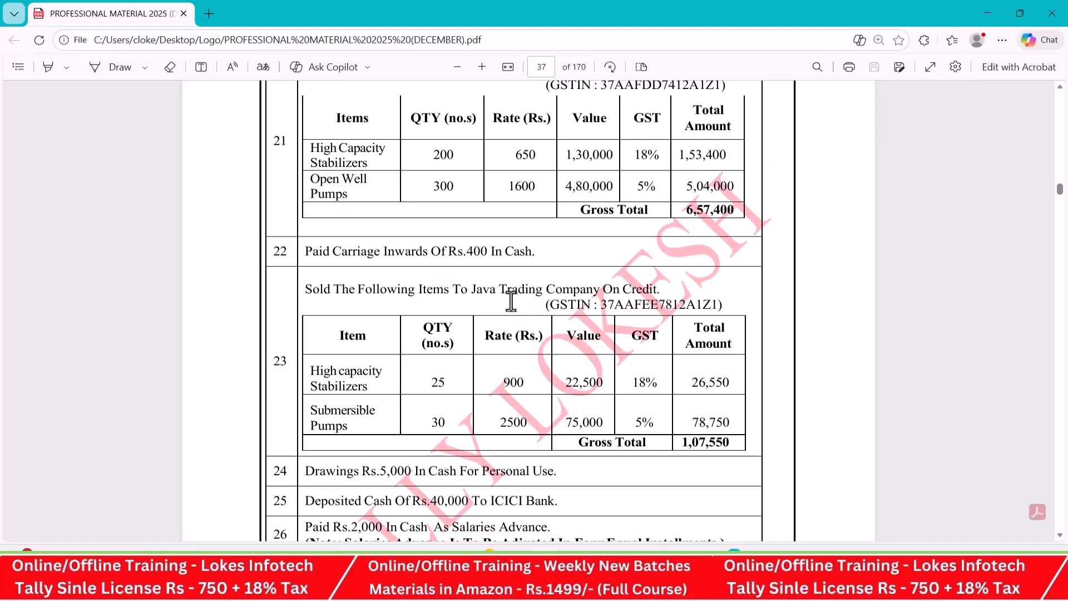
{"action": "scroll", "coordinate": [568, 306], "scroll_direction": "down", "scroll_amount": 2}
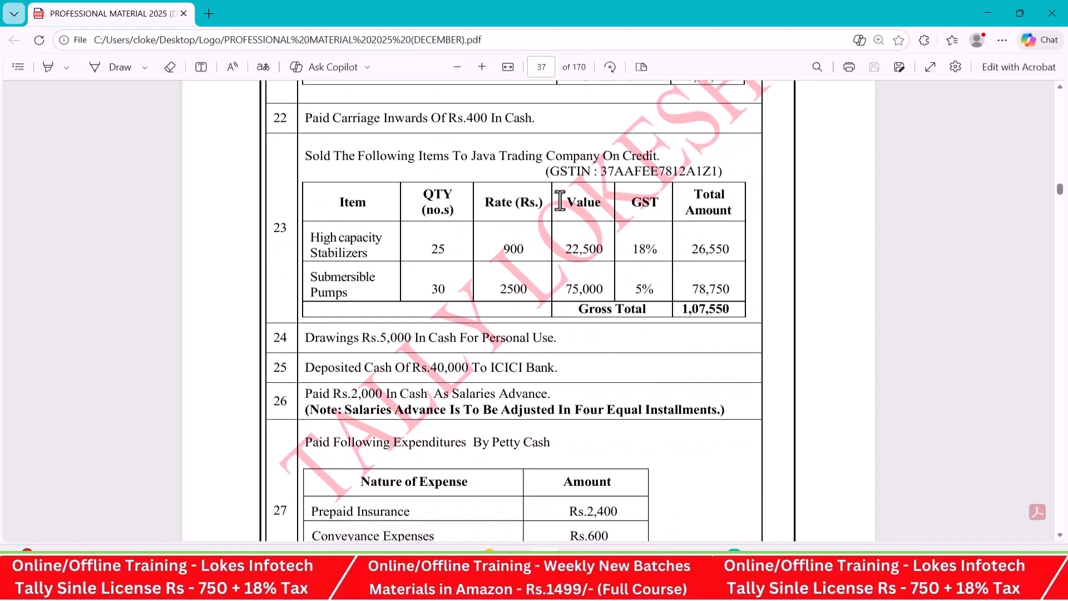
{"action": "key", "text": "alt+Tab"}
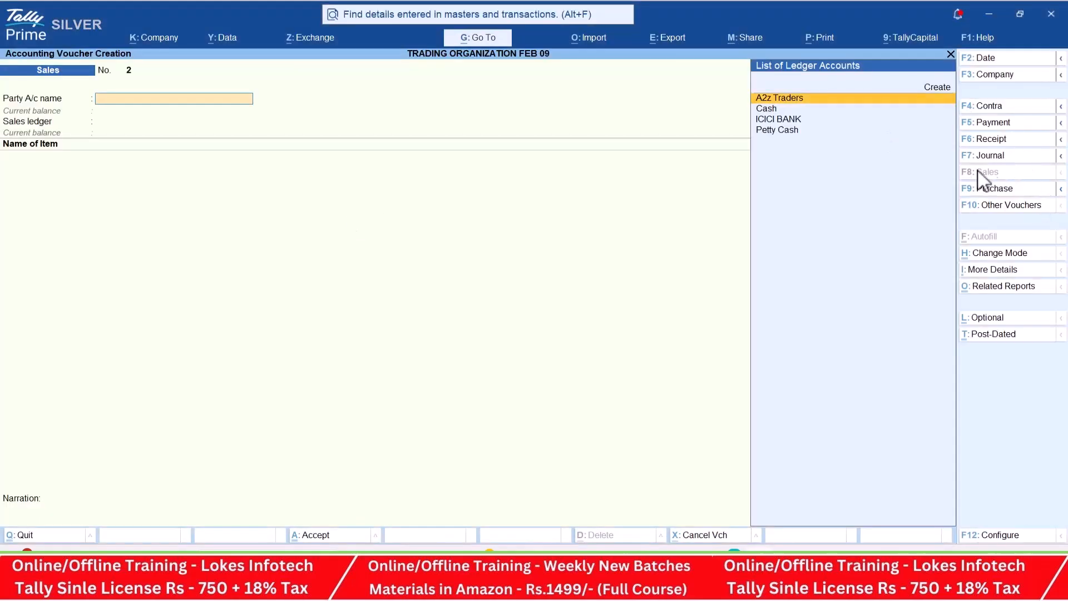
- Create a party ledger named Java Trading Comapany under Sundry Debtors from the new sales voucher
{"action": "key", "text": "alt+c"}
{"action": "type", "text": "Java Trading Coman"}
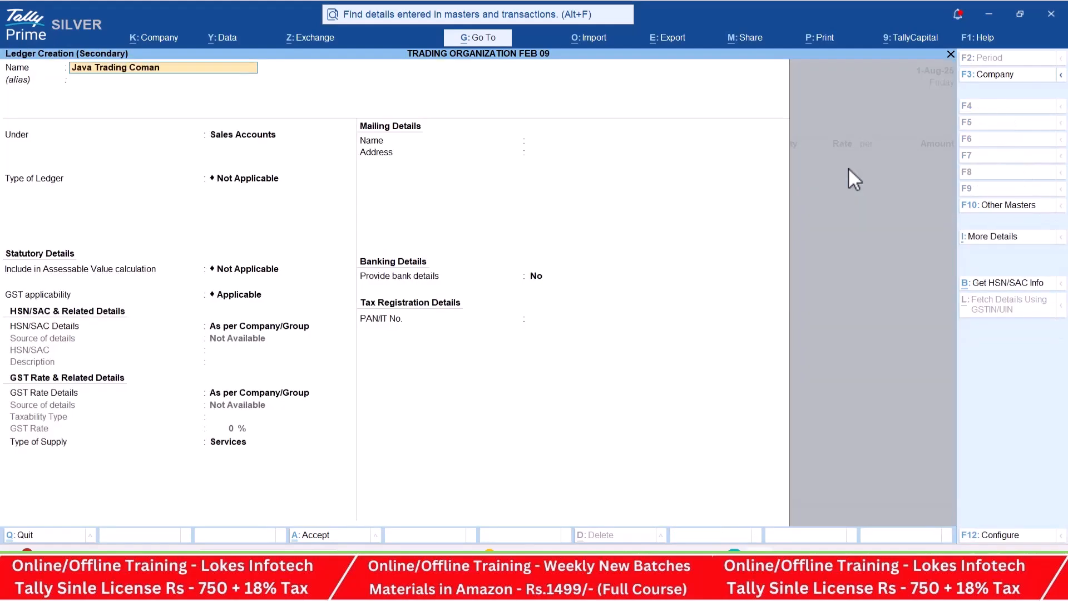
{"action": "type", "text": "any"}
{"action": "key", "text": "Return"}
{"action": "type", "text": "Sun"}
{"action": "key", "text": "Down"}
{"action": "key", "text": "Return"}
{"action": "key", "text": "Return"}
{"action": "key", "text": "Return"}
{"action": "key", "text": "Return"}
{"action": "key", "text": "Return"}
{"action": "key", "text": "Return"}
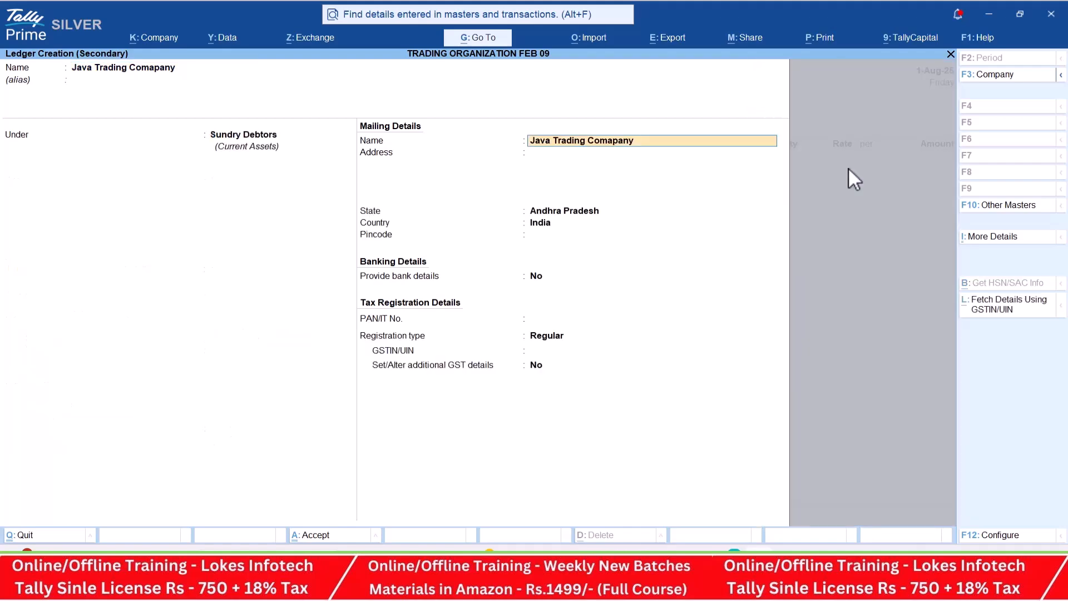
{"action": "key", "text": "Return"}
- Copy the company's GSTIN from item 23 in the PDF into the ledger's GSTIN/UIN field and save the ledger
{"action": "key", "text": "alt+Tab"}
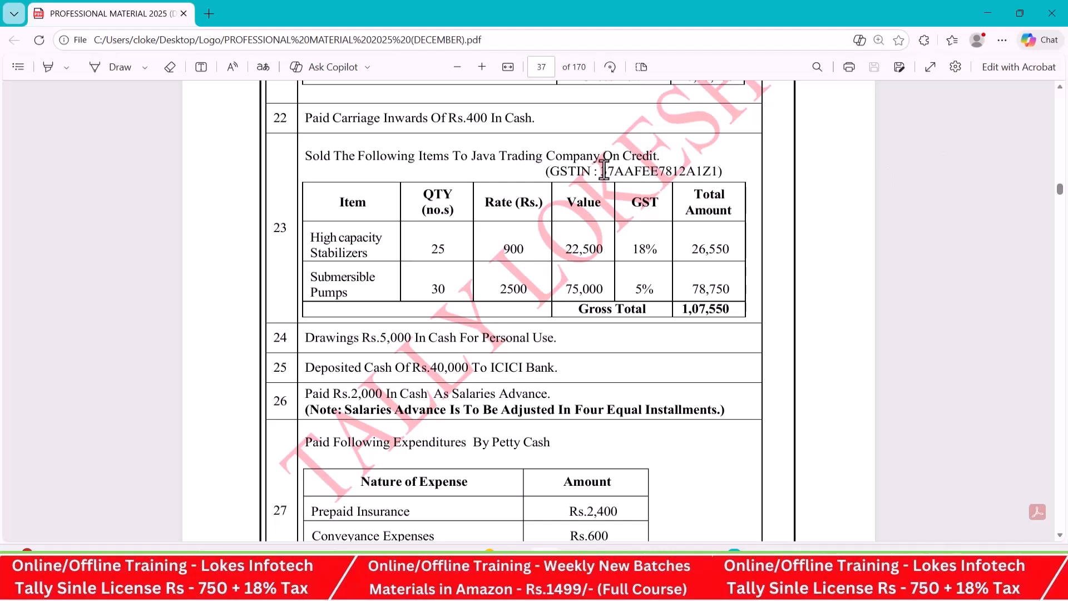
{"action": "left_click_drag", "start_coordinate": [600, 172], "coordinate": [716, 177]}
{"action": "key", "text": "ctrl+c"}
{"action": "key", "text": "alt+Tab"}
{"action": "key", "text": "ctrl+v"}
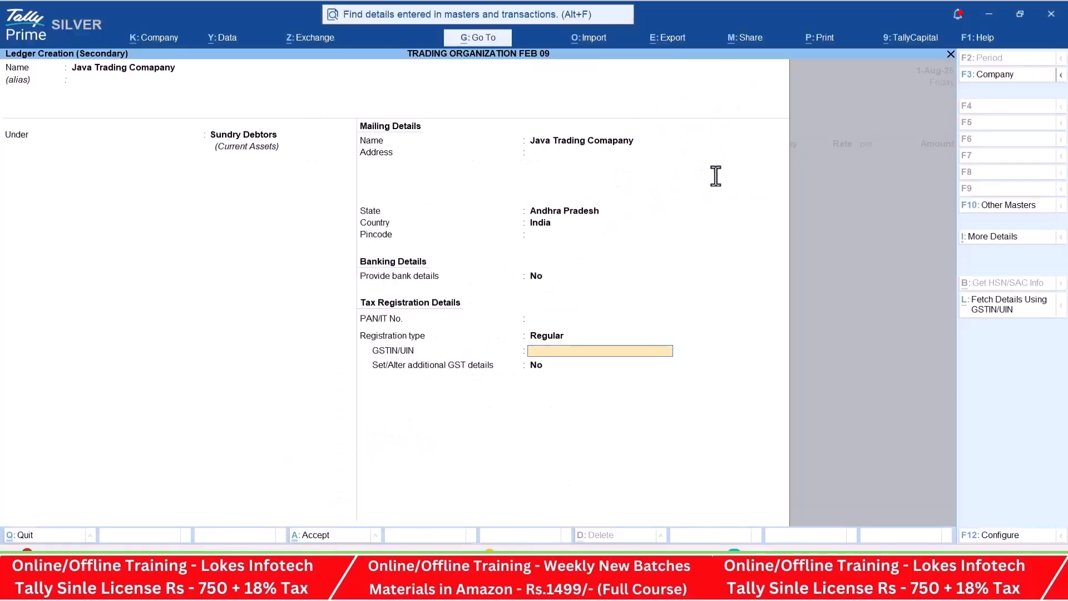
{"action": "key", "text": "ctrl+a"}
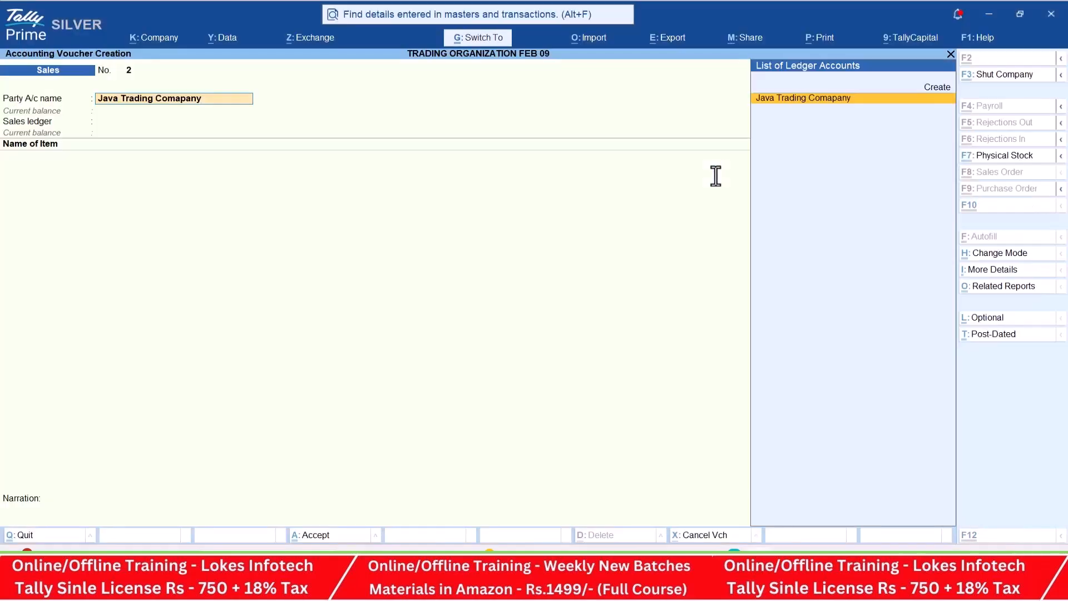
- Accept the party details, choose the Sales ledger, and add High Capacity Stabilizers with 25 nos at a rate of 900
{"action": "key", "text": "ctrl+a"}
{"action": "key", "text": "Return"}
{"action": "key", "text": "alt+Tab"}
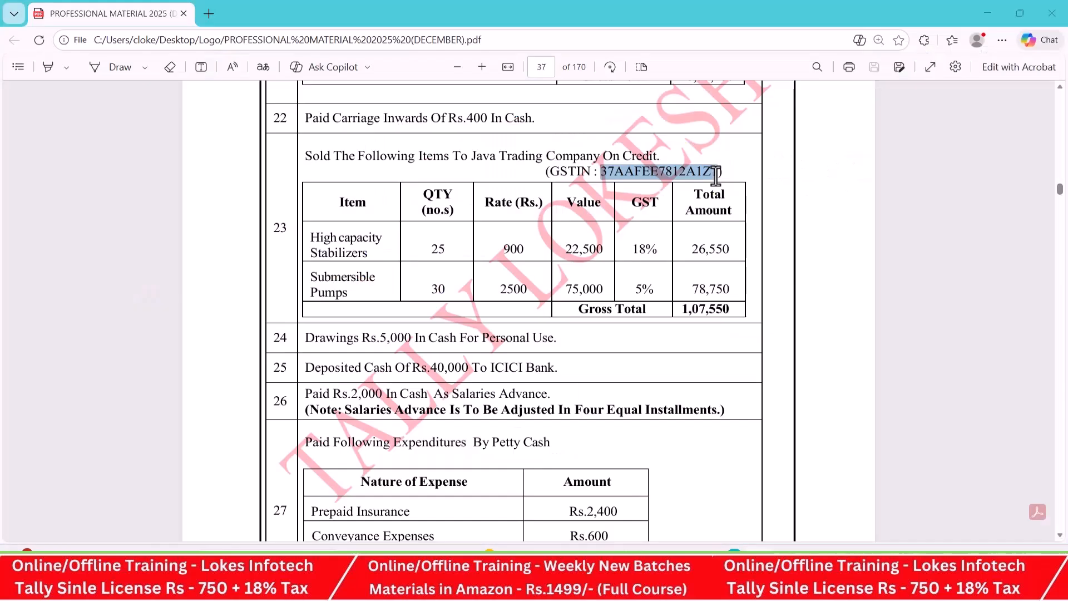
{"action": "key", "text": "alt+Tab"}
{"action": "key", "text": "Return"}
{"action": "key", "text": "alt+Tab"}
{"action": "key", "text": "alt+Tab"}
{"action": "type", "text": "25"}
{"action": "key", "text": "Return"}
{"action": "key", "text": "alt+Tab"}
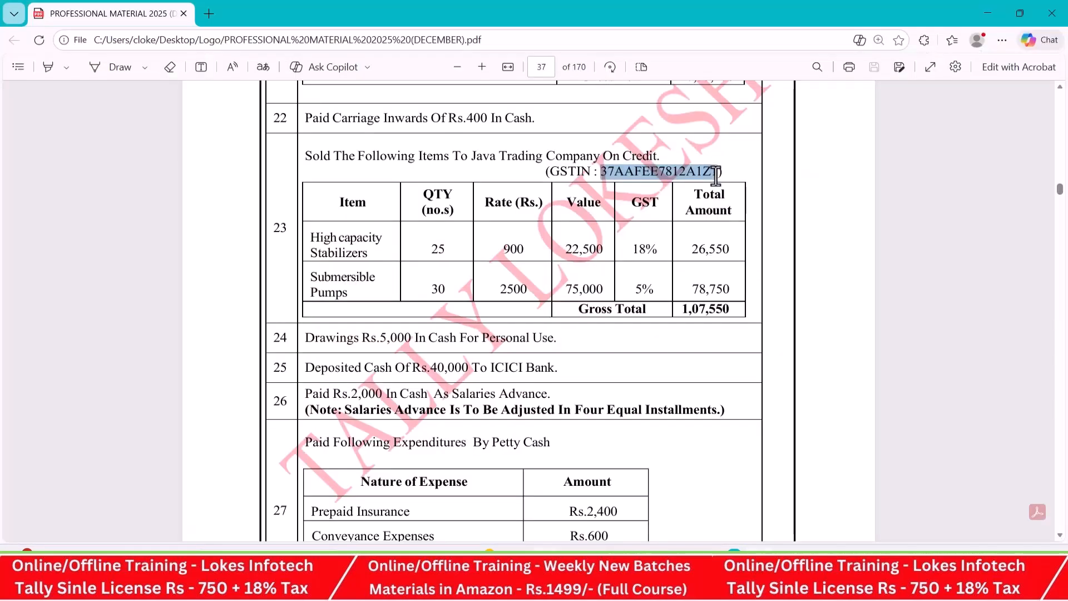
{"action": "key", "text": "alt+Tab"}
{"action": "type", "text": "900"}
{"action": "key", "text": "Return"}
- Add Submersible Pumps to the sales voucher with a quantity of 30 nos at a rate of 2500
{"action": "key", "text": "Return"}
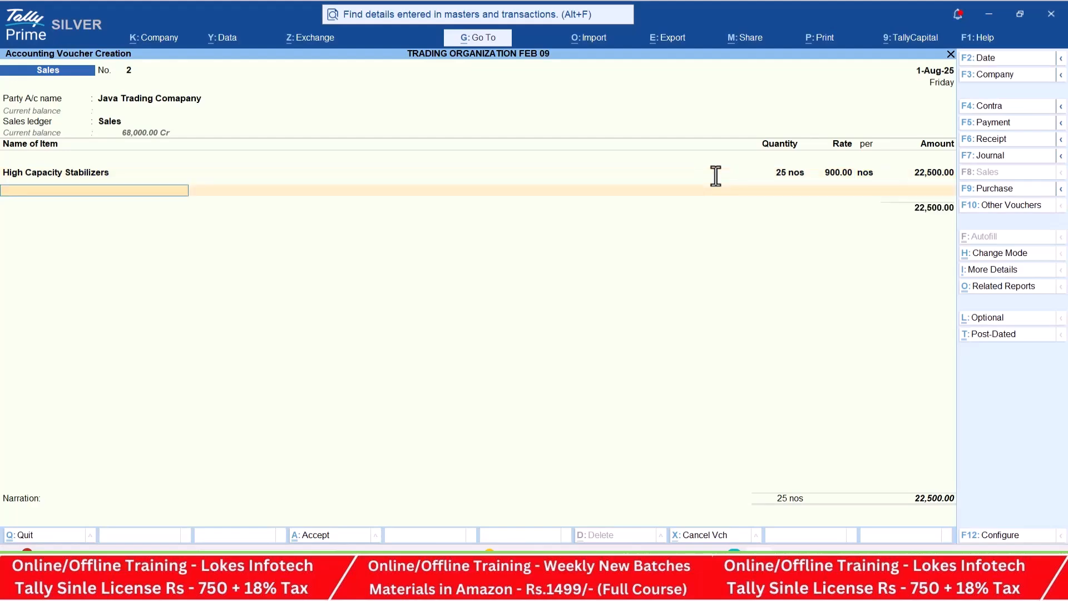
{"action": "key", "text": "alt+Tab"}
{"action": "key", "text": "alt+Tab"}
{"action": "type", "text": "Su"}
{"action": "key", "text": "Return"}
{"action": "key", "text": "alt+Tab"}
{"action": "key", "text": "alt+Tab"}
{"action": "type", "text": "30"}
{"action": "key", "text": "Return"}
{"action": "key", "text": "alt+Tab"}
{"action": "key", "text": "alt+Tab"}
{"action": "type", "text": "2500"}
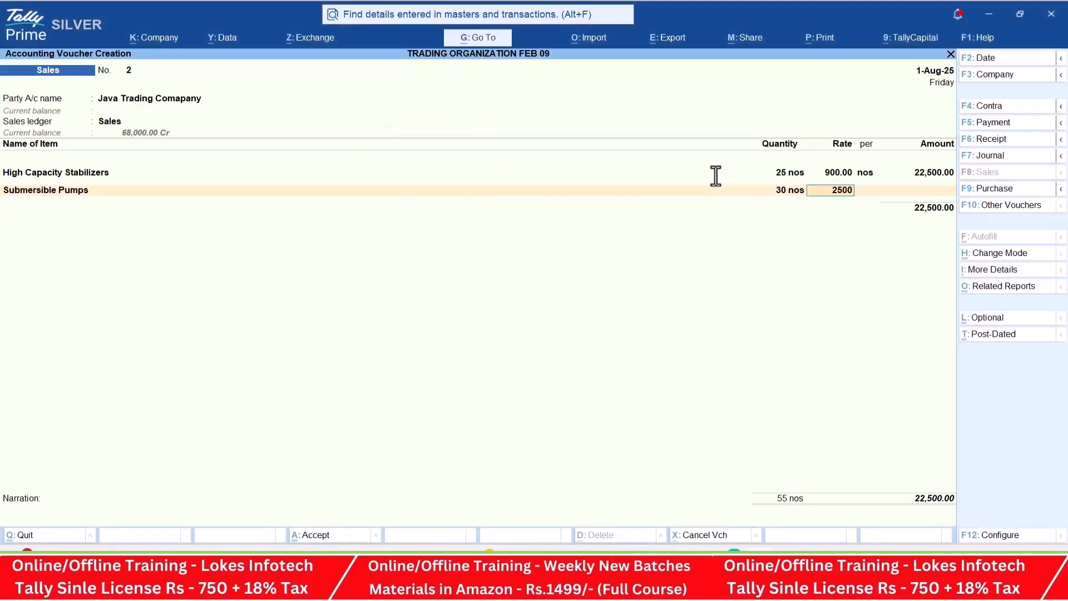
{"action": "key", "text": "Return"}
- End the item list and add the CGST and SGST ledgers to the credit sale
{"action": "key", "text": "Return"}
{"action": "type", "text": "cg"}
{"action": "key", "text": "Return"}
{"action": "key", "text": "Return"}
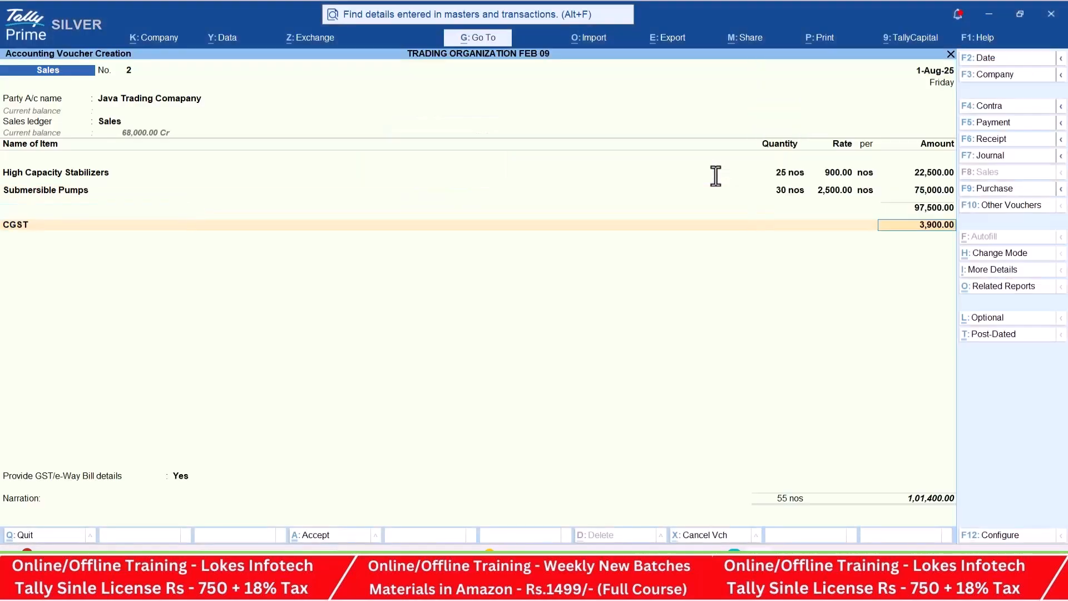
{"action": "type", "text": "sg"}
{"action": "key", "text": "Return"}
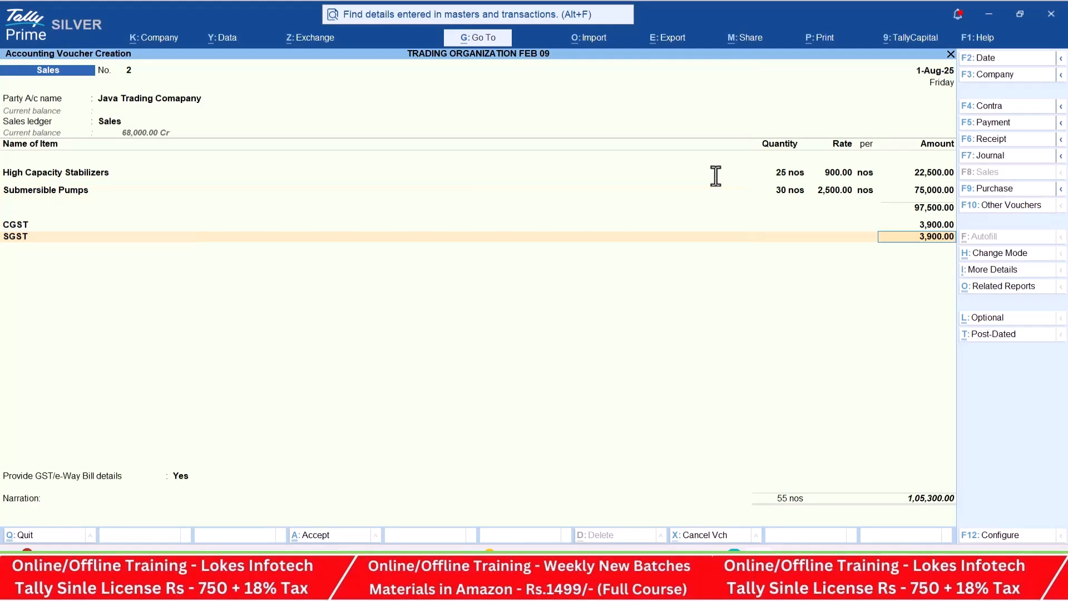
- Examine the detailed GST Tax Analysis of the credit sale and return to the voucher
{"action": "left_click", "coordinate": [1009, 289]}
{"action": "key", "text": "Return"}
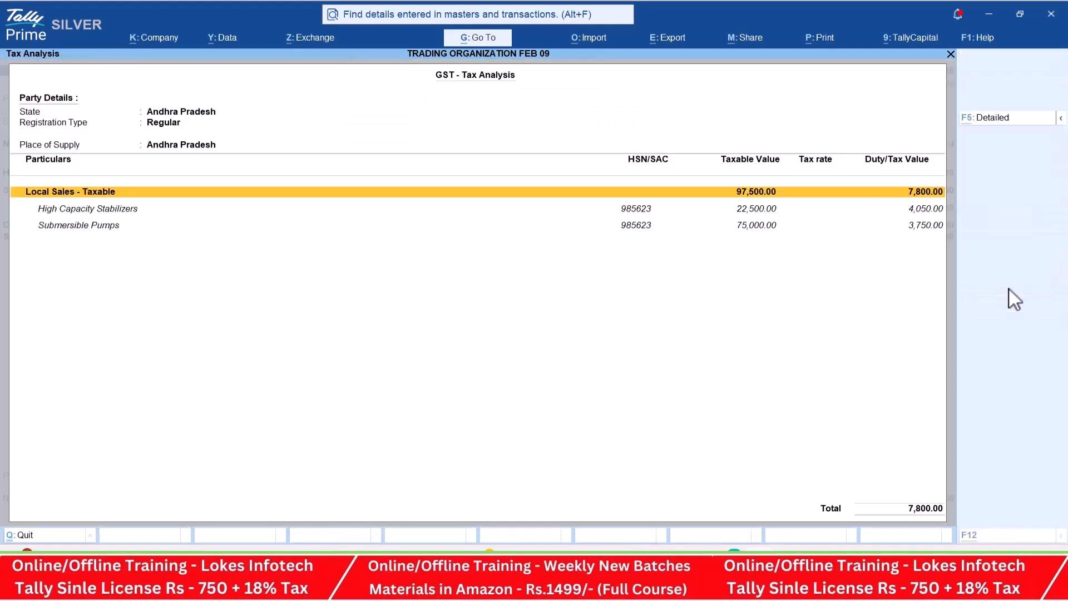
{"action": "key", "text": "alt+F5"}
{"action": "key", "text": "Escape"}
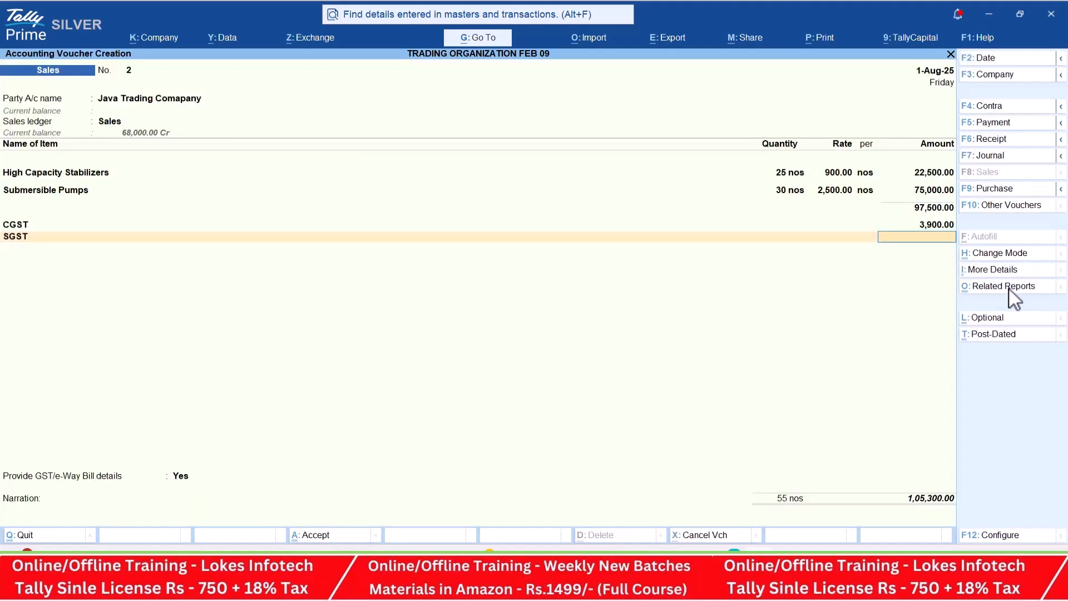
- Save the credit sale voucher without e-Way Bill generation, and check salaries advance item 26 in the PDF
{"action": "key", "text": "Return"}
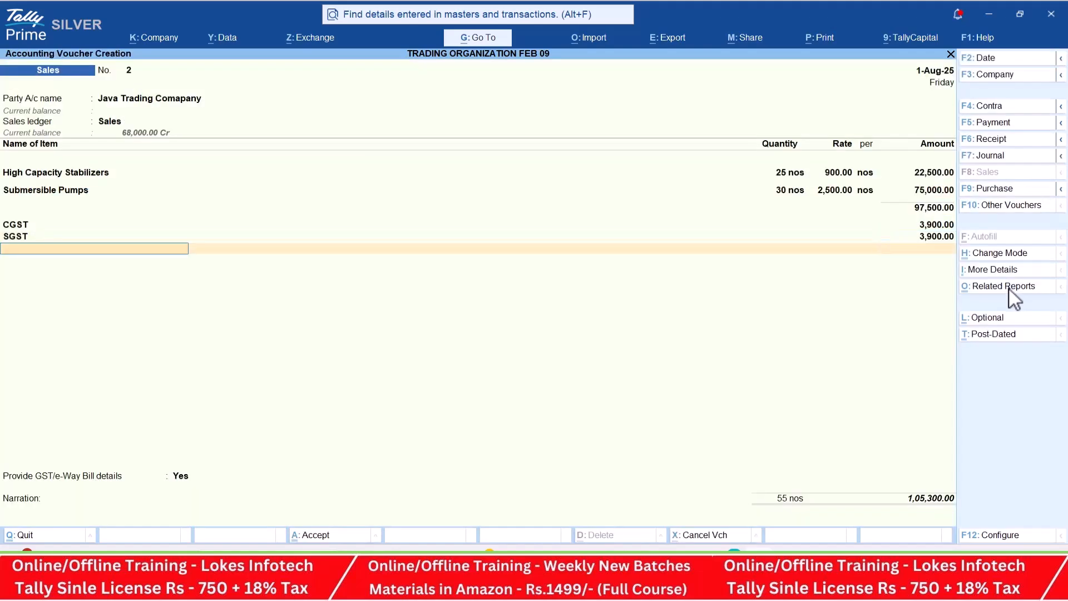
{"action": "key", "text": "ctrl+a"}
{"action": "key", "text": "alt+Tab"}
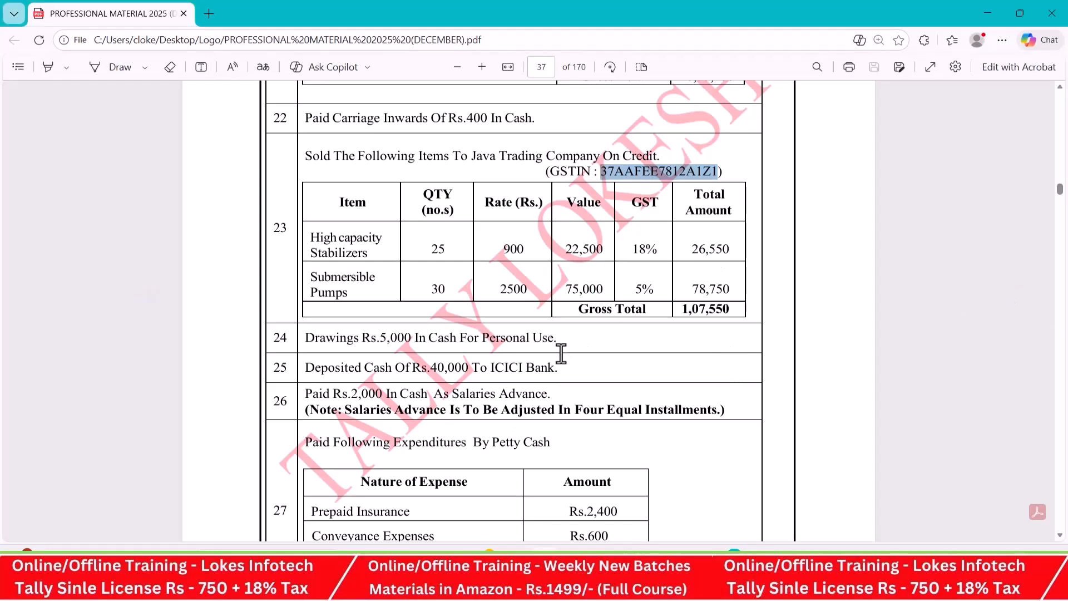
{"action": "scroll", "coordinate": [562, 352], "scroll_direction": "down", "scroll_amount": 1}
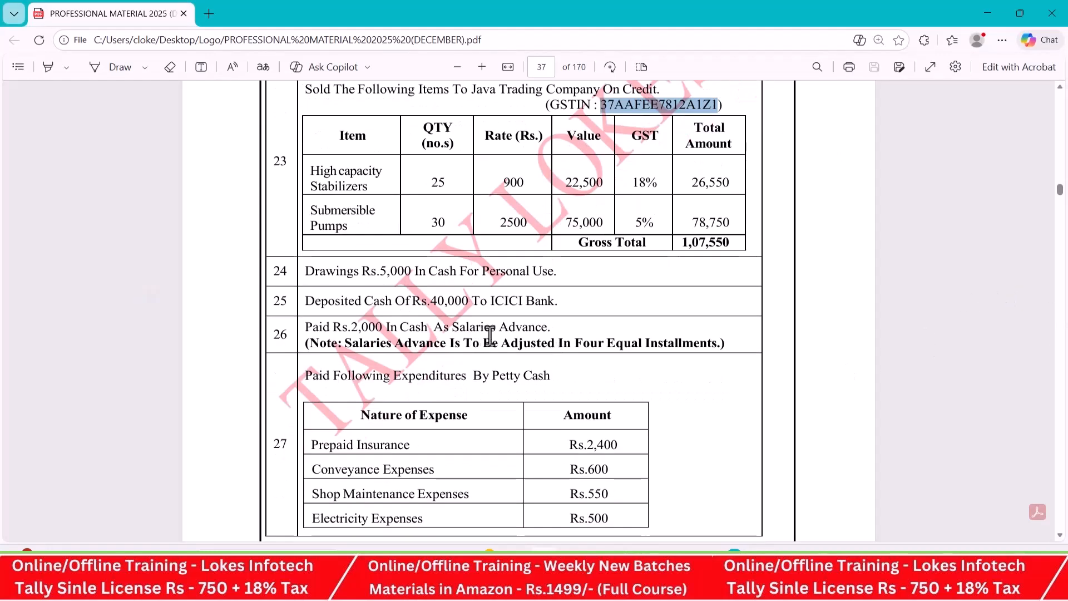
{"action": "key", "text": "alt+Tab"}
{"action": "key", "text": "n"}
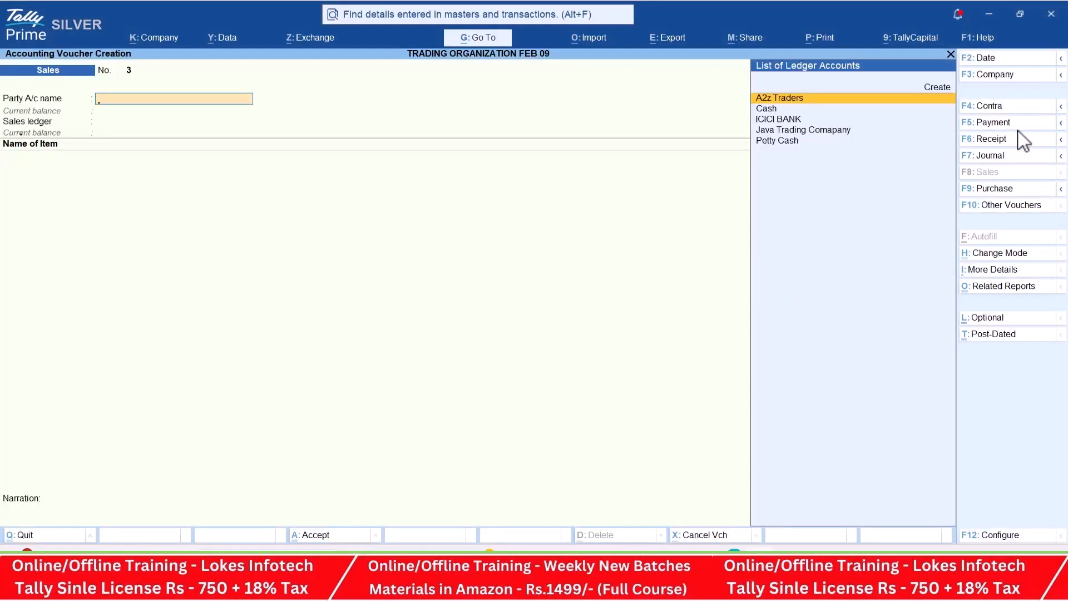
- Create a ledger named Salary Advance under Current Assets for a payment voucher
{"action": "key", "text": "alt+c"}
{"action": "type", "text": "Salary advance"}
{"action": "key", "text": "Return"}
{"action": "type", "text": "Cur"}
{"action": "key", "text": "Return"}
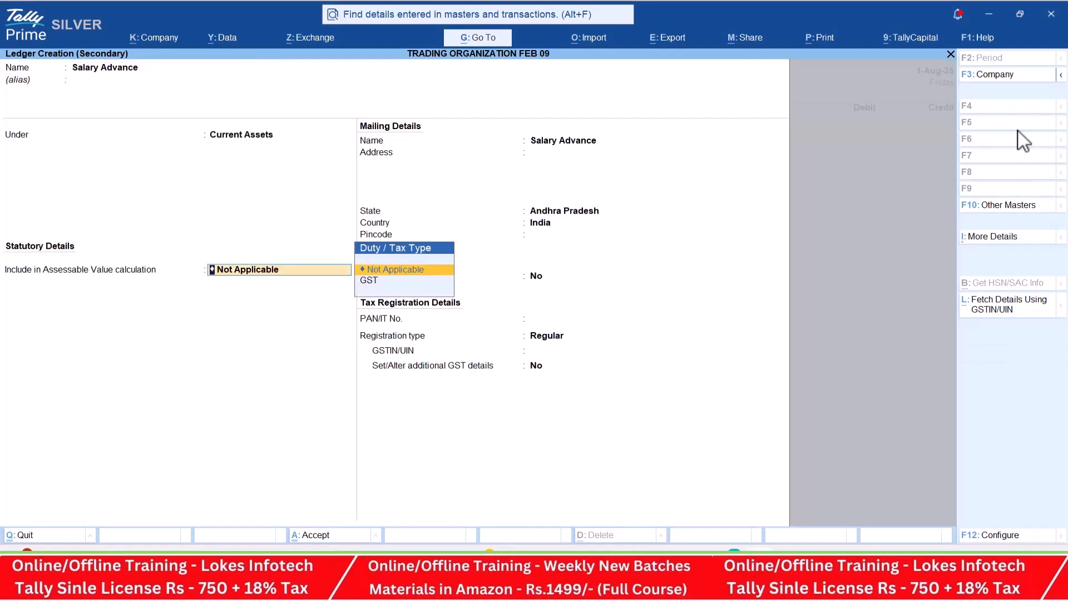
{"action": "key", "text": "ctrl+a"}
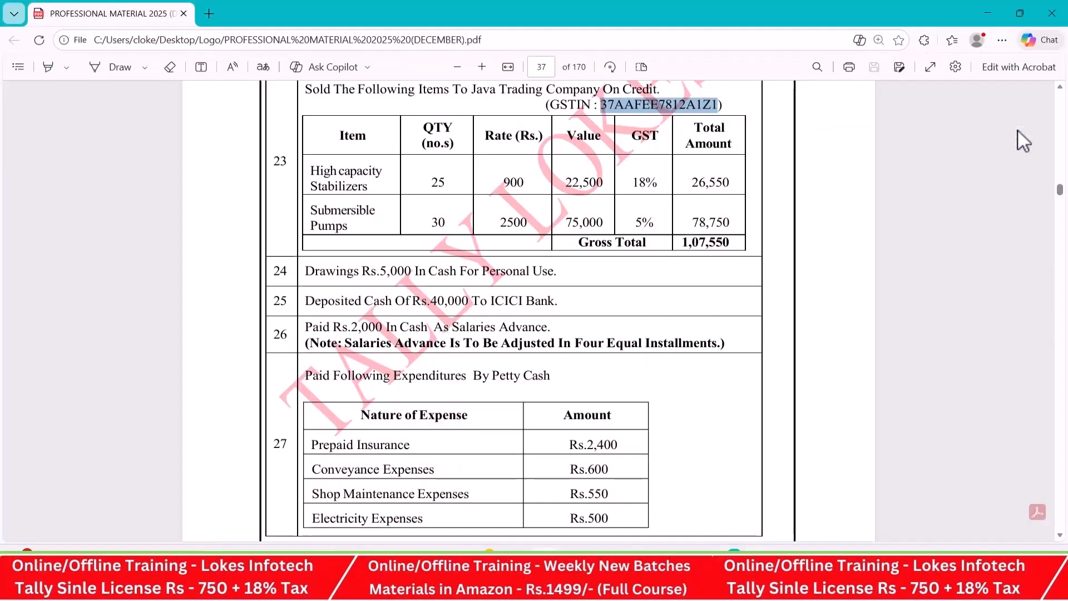
- Debit Salary Advance with 2000, credit Cash for the same amount, and proceed to accepting the payment voucher
{"action": "type", "text": "20"}
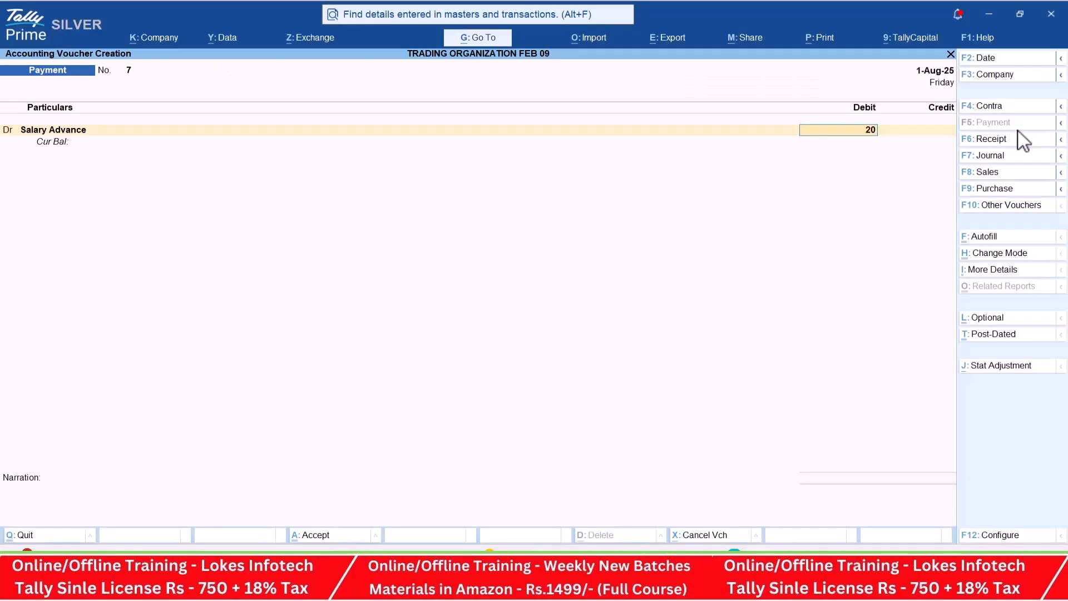
{"action": "type", "text": "00"}
{"action": "key", "text": "Return"}
{"action": "key", "text": "Down"}
{"action": "key", "text": "Down"}
{"action": "key", "text": "Down"}
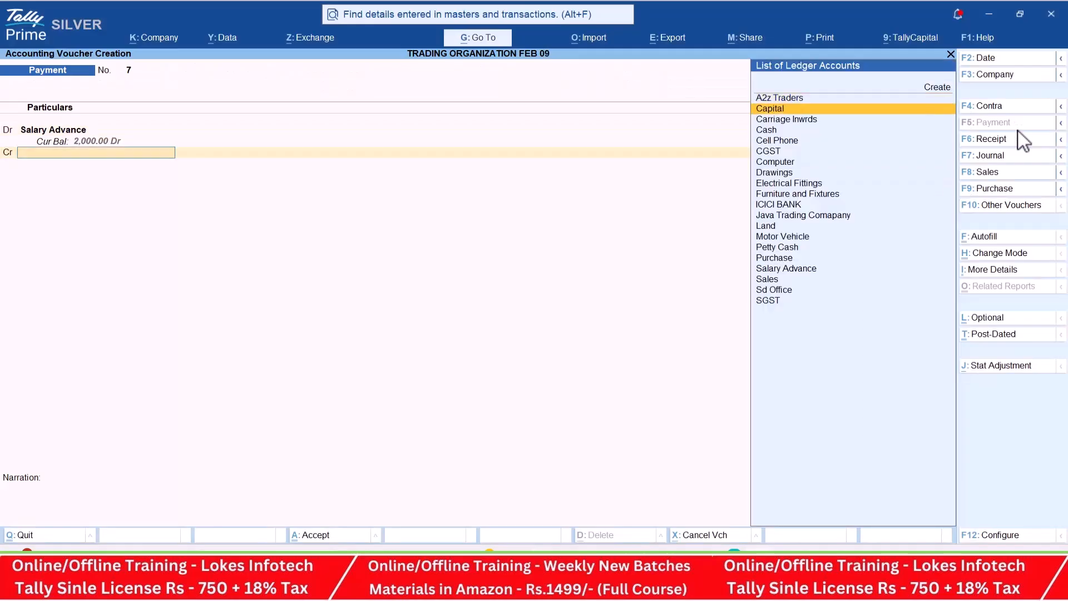
{"action": "key", "text": "Return"}
{"action": "key", "text": "Return"}
{"action": "key", "text": "Return"}
{"action": "key", "text": "Return"}
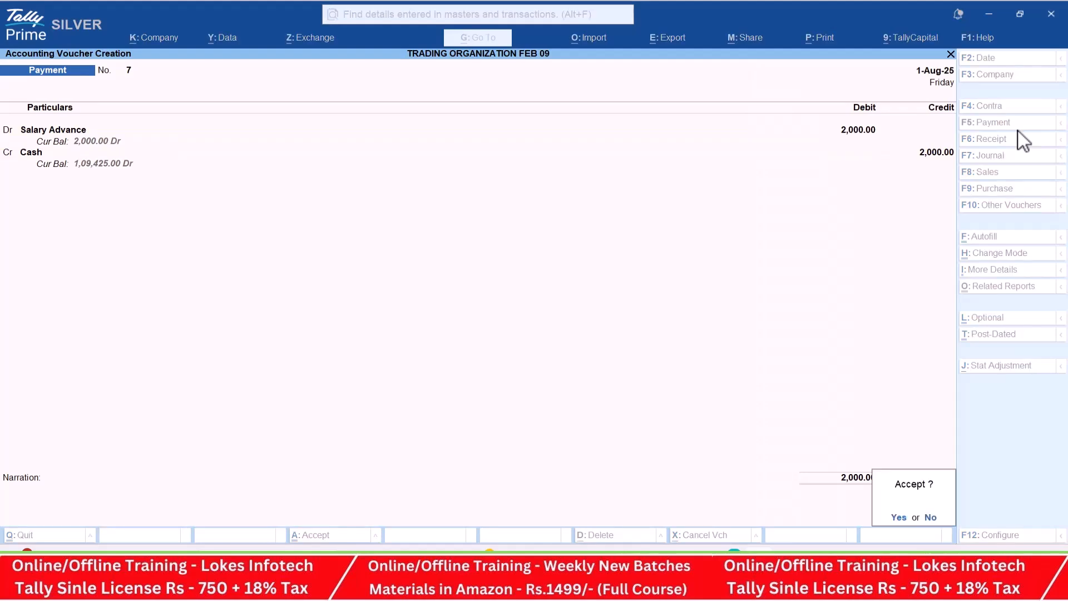
- Locate October salaries item 29 in the PDF and set the new payment voucher's date to 1-10
{"action": "key", "text": "alt+Tab"}
{"action": "scroll", "coordinate": [921, 213], "scroll_direction": "down", "scroll_amount": 3}
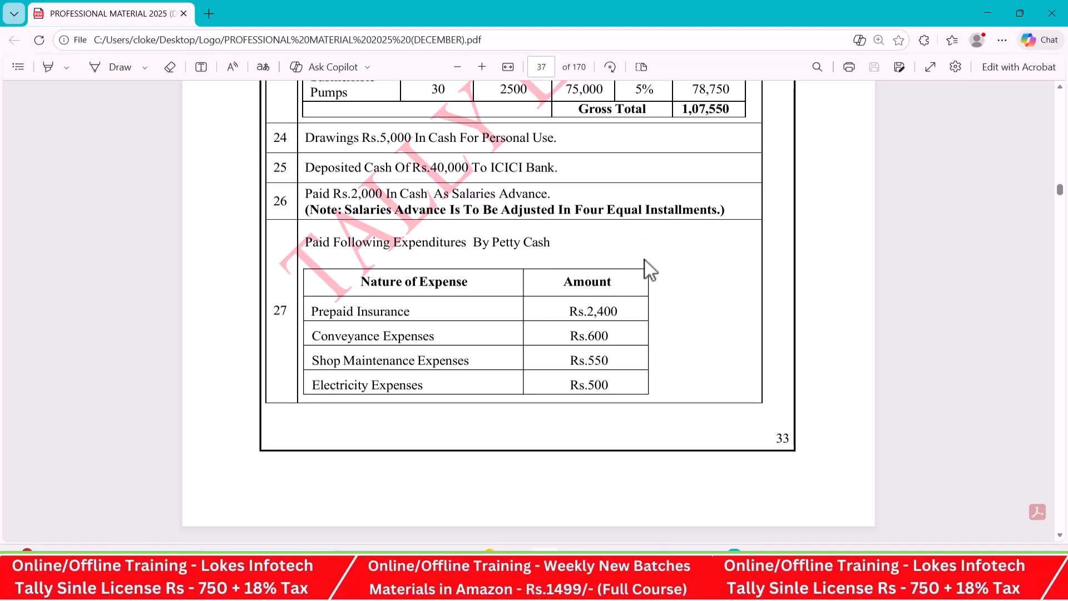
{"action": "scroll", "coordinate": [646, 270], "scroll_direction": "down", "scroll_amount": 8}
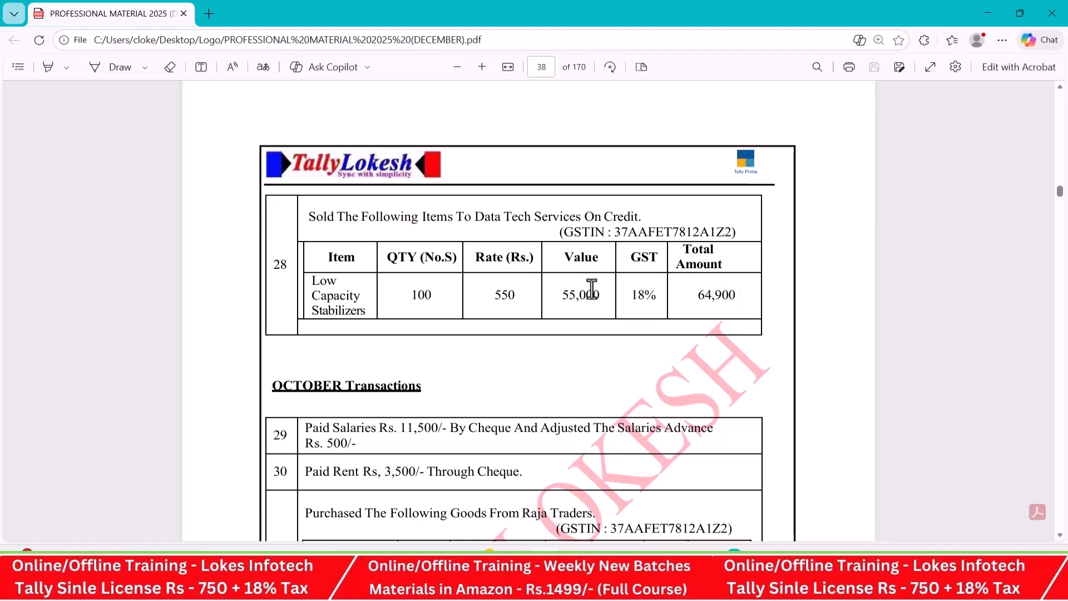
{"action": "scroll", "coordinate": [645, 283], "scroll_direction": "down", "scroll_amount": 3}
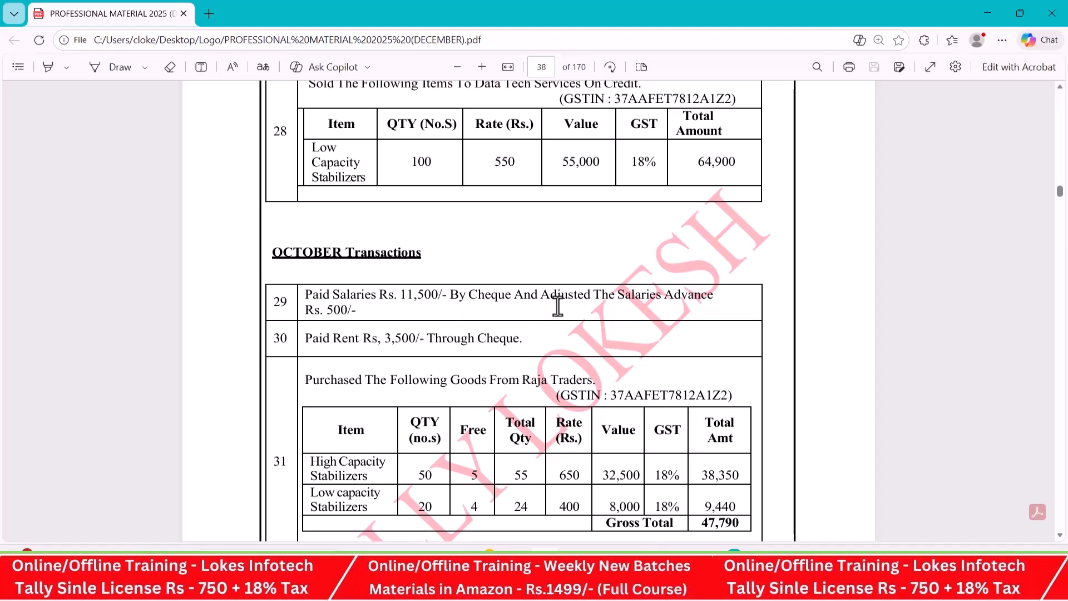
{"action": "key", "text": "alt+Tab"}
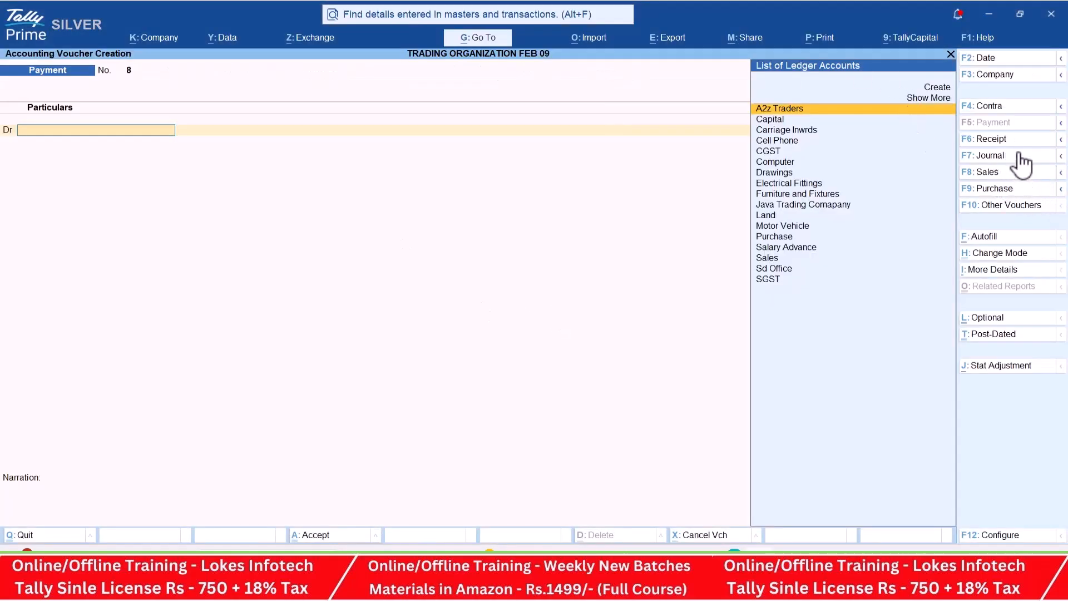
{"action": "left_click", "coordinate": [997, 58]}
{"action": "type", "text": "1-10"}
{"action": "key", "text": "Return"}
- Create a ledger named Salaries under Indirect Expenses and use it as the payment's debit account
{"action": "type", "text": "Sal"}
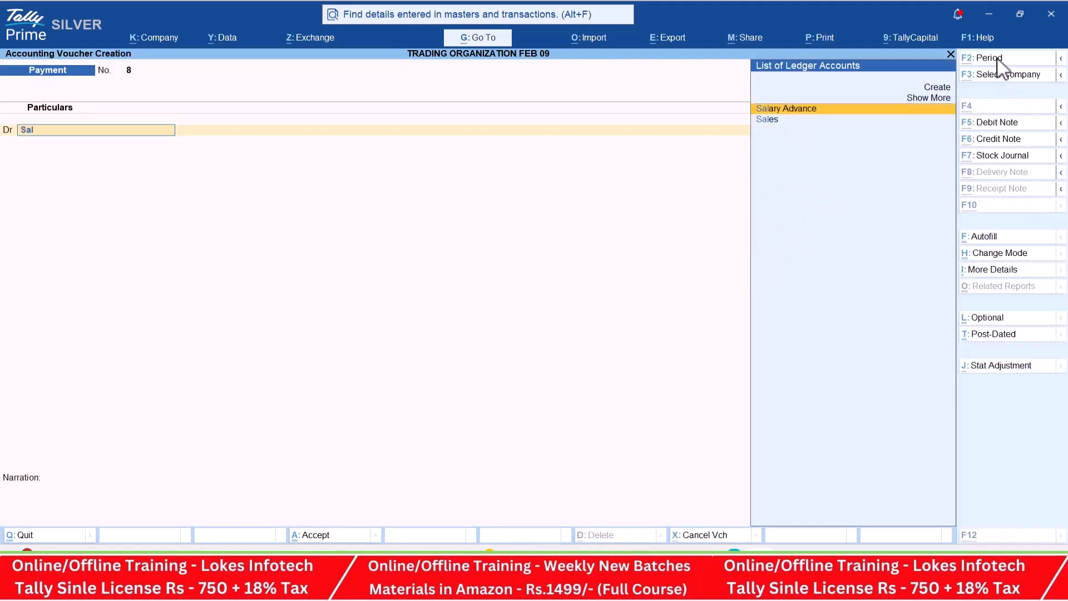
{"action": "key", "text": "alt+c"}
{"action": "type", "text": "Salaries"}
{"action": "key", "text": "Return"}
{"action": "type", "text": "Ind"}
{"action": "key", "text": "ctrl+a"}
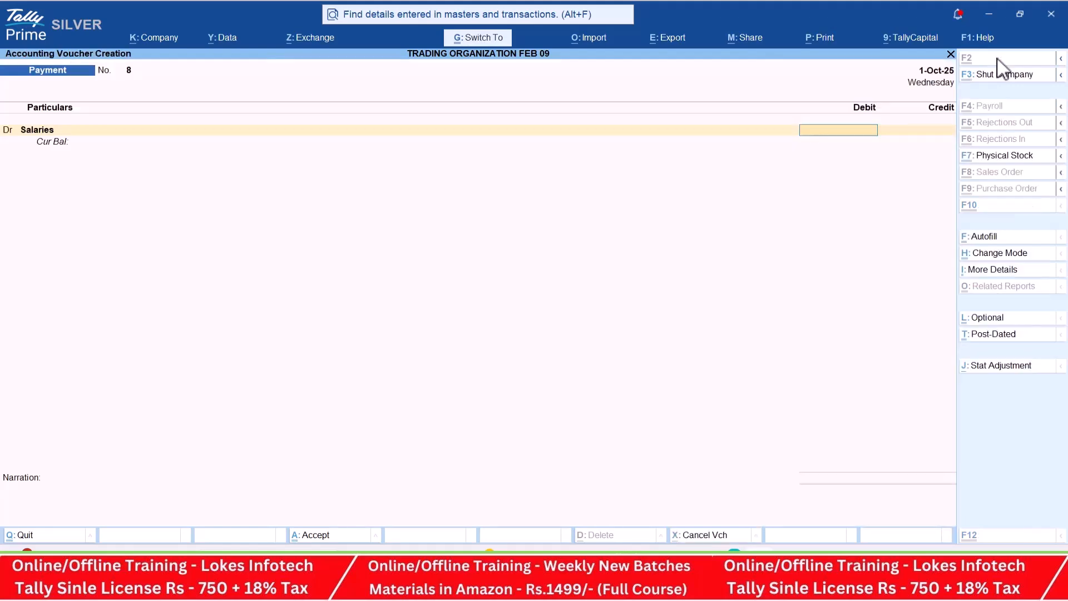
- Set the debit amount of Salaries in the payment voucher to 11500
{"action": "key", "text": "alt+Tab"}
{"action": "key", "text": "alt+Tab"}
{"action": "type", "text": "11500"}
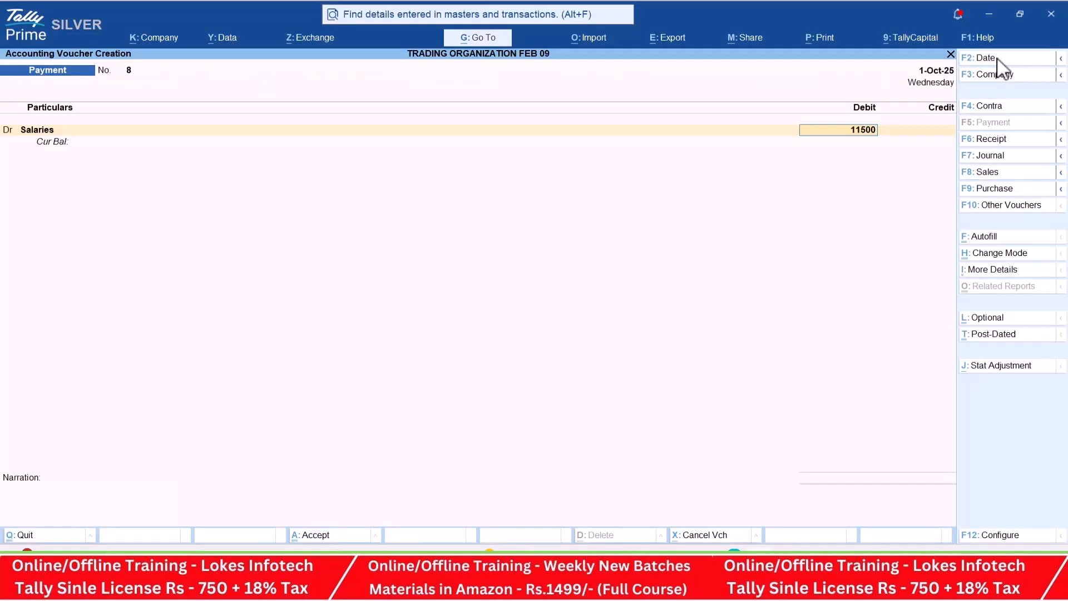
{"action": "key", "text": "Return"}
- Add Salary Advance as the credit account with an amount of 5000
{"action": "key", "text": "Return"}
{"action": "type", "text": "Sa"}
{"action": "key", "text": "Return"}
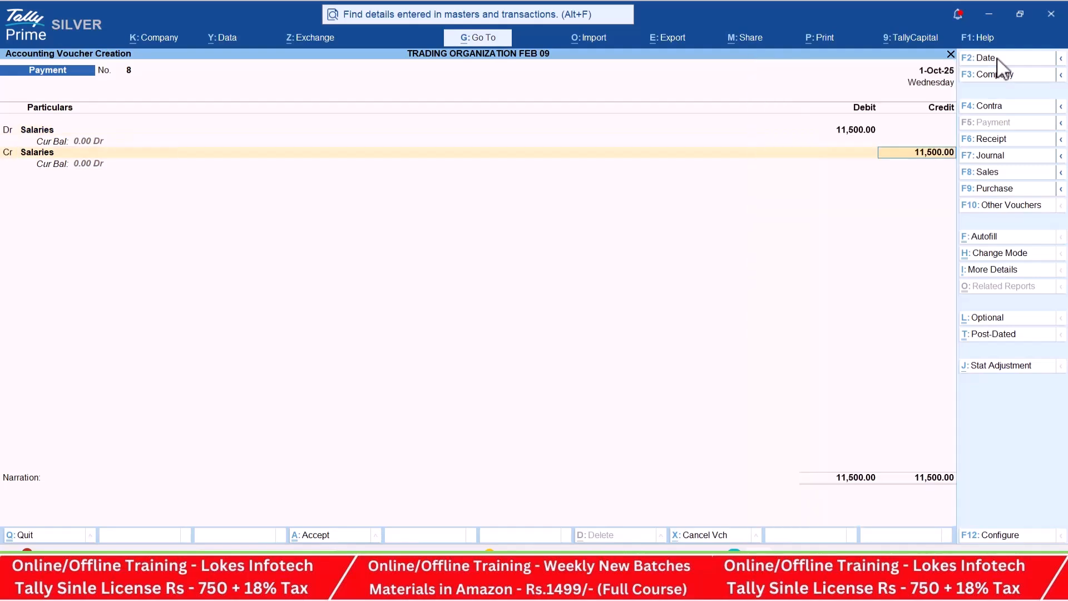
{"action": "key", "text": "BackSpace"}
{"action": "type", "text": "Sa"}
{"action": "key", "text": "Down"}
{"action": "key", "text": "Return"}
{"action": "type", "text": "5000"}
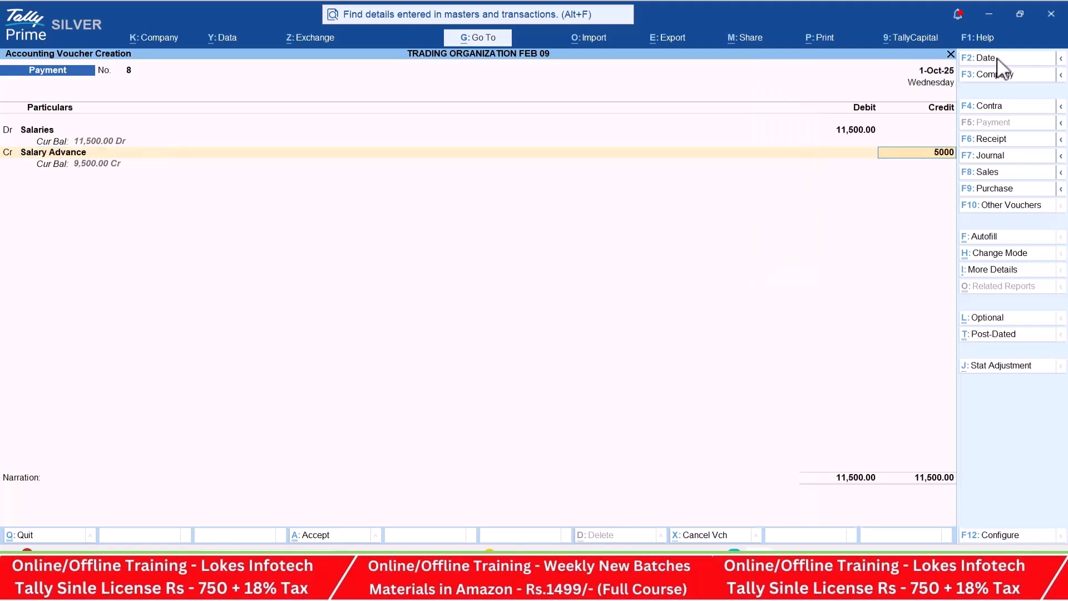
{"action": "key", "text": "Return"}
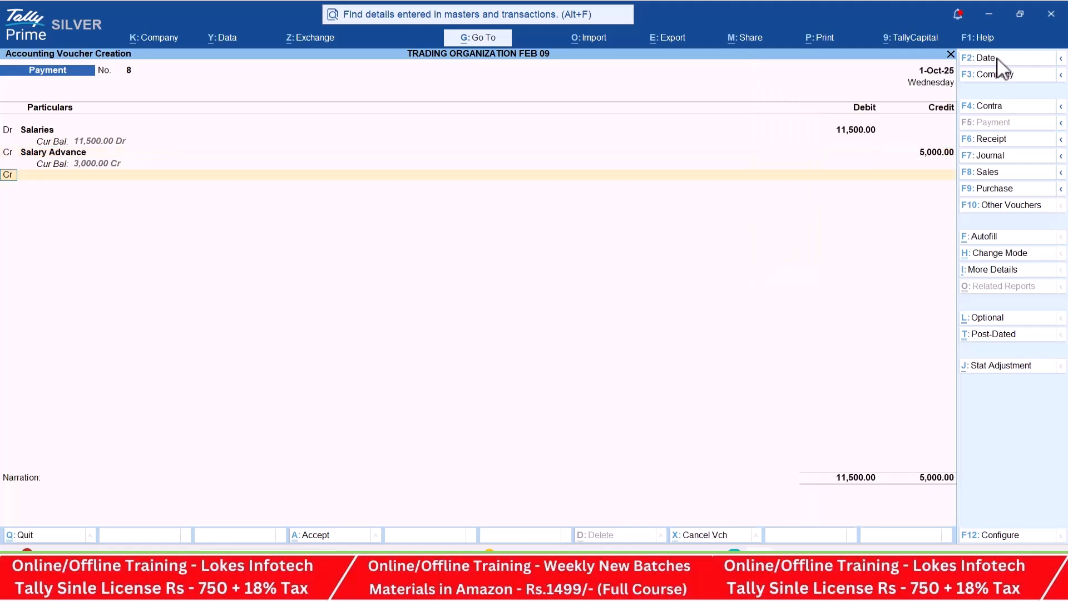
- Check how the salaries are paid in PDF item 29 and add ICICI BANK as the second credit account
{"action": "key", "text": "alt+Tab"}
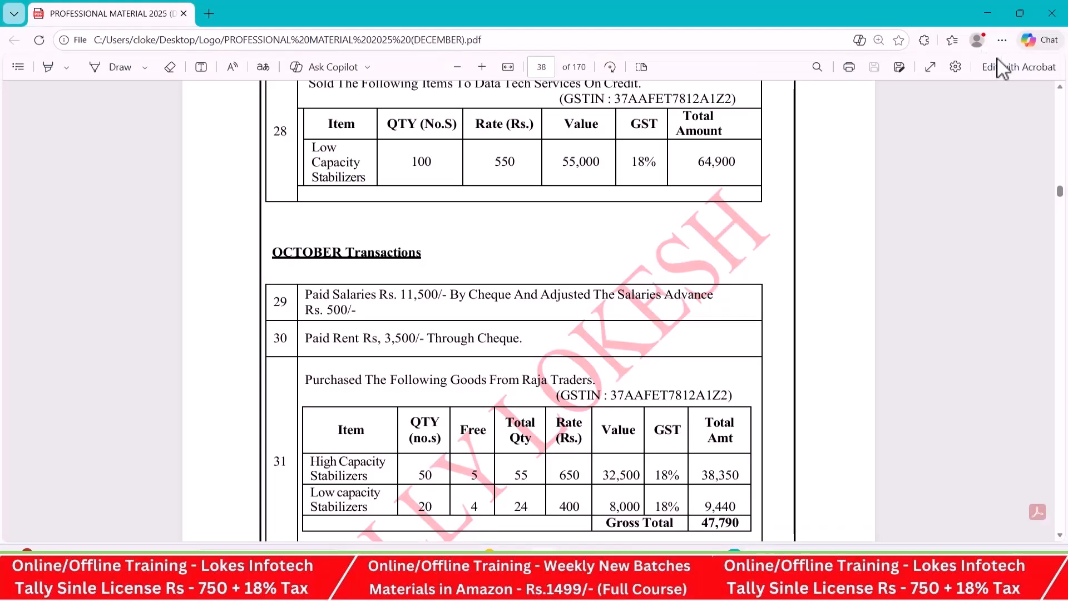
{"action": "key", "text": "alt+Tab"}
{"action": "type", "text": "i"}
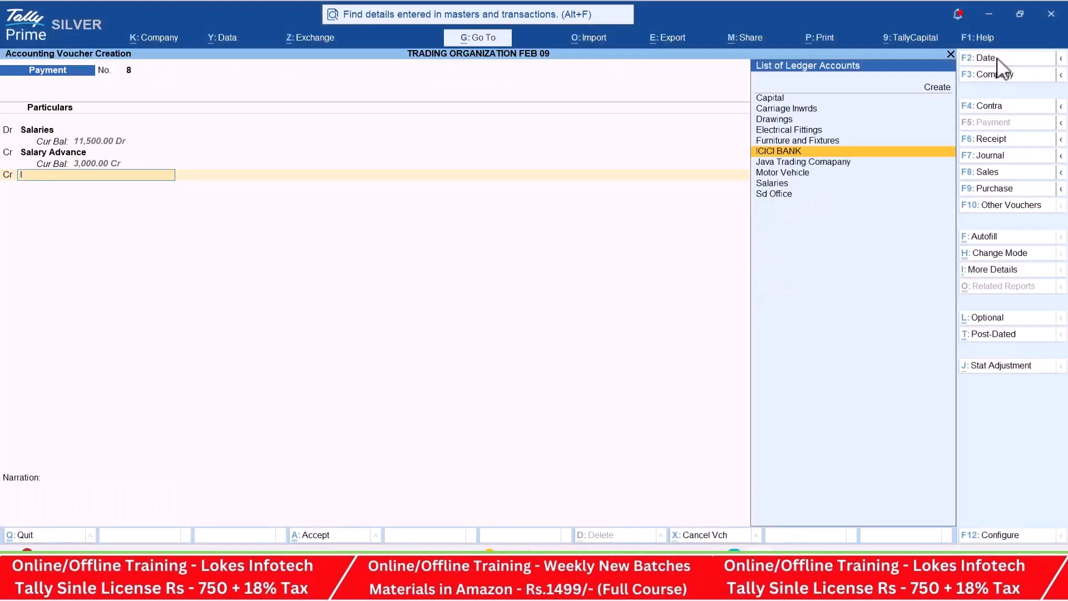
{"action": "key", "text": "Return"}
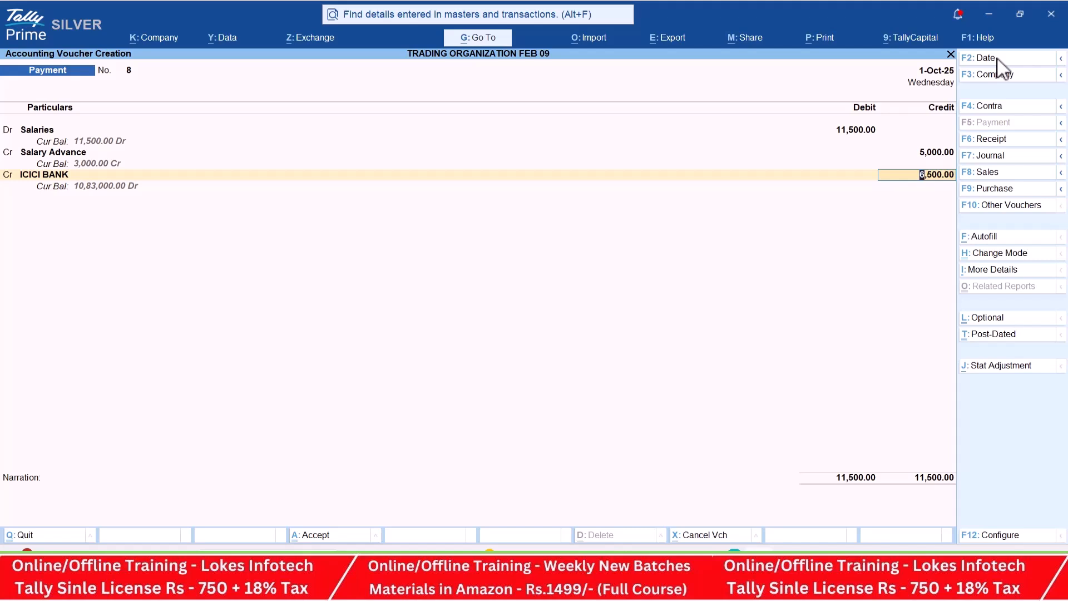
- Correct the Salary Advance credit amount to 500
{"action": "left_click", "coordinate": [933, 156]}
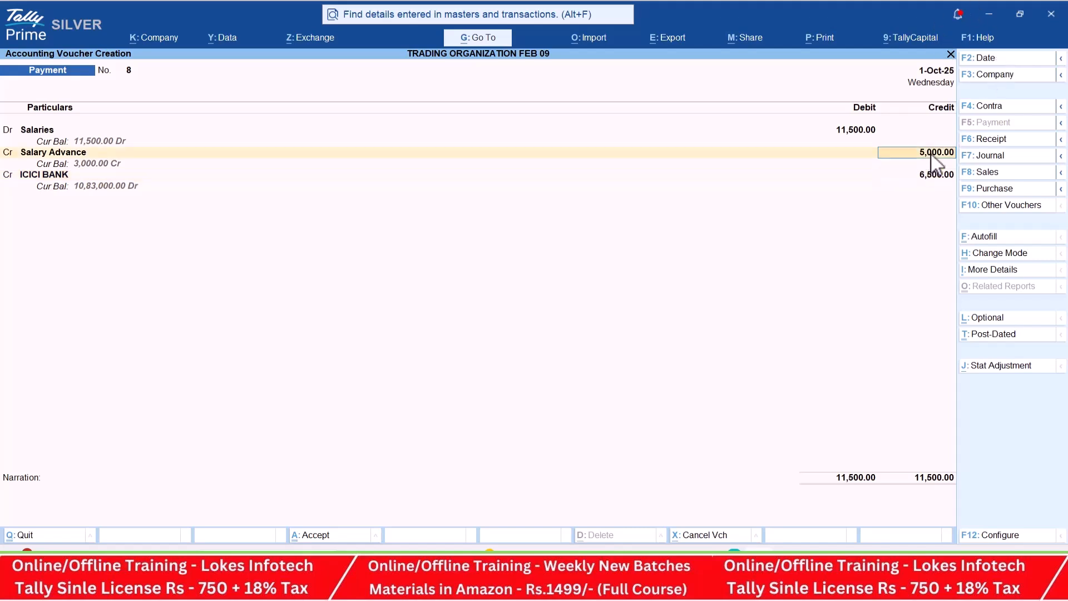
{"action": "type", "text": "500"}
{"action": "key", "text": "Return"}
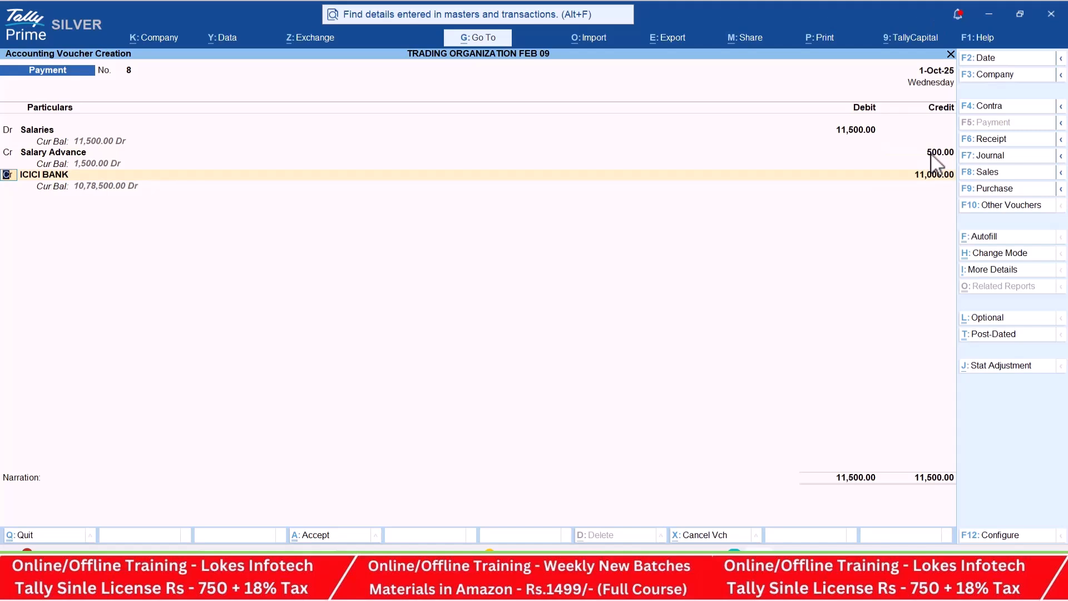
- Credit ICICI BANK with 11,000 as a Cheque transaction dated 1-Oct-25 and accept the payment voucher
{"action": "key", "text": "Return"}
{"action": "key", "text": "Return"}
{"action": "key", "text": "Return"}
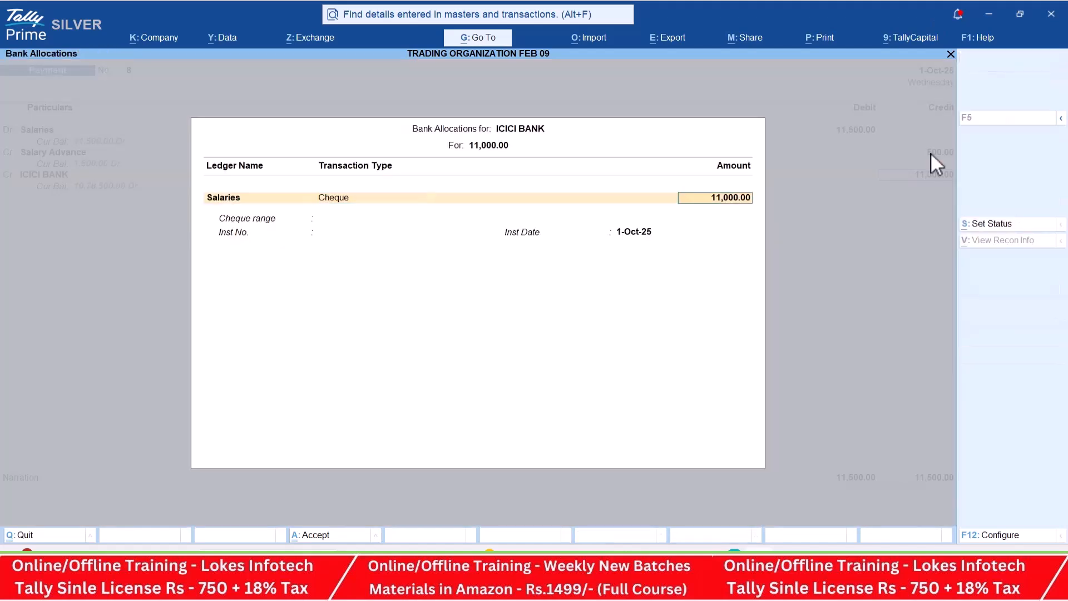
{"action": "key", "text": "Return"}
{"action": "key", "text": "Return"}
{"action": "key", "text": "Return"}
{"action": "key", "text": "Return"}
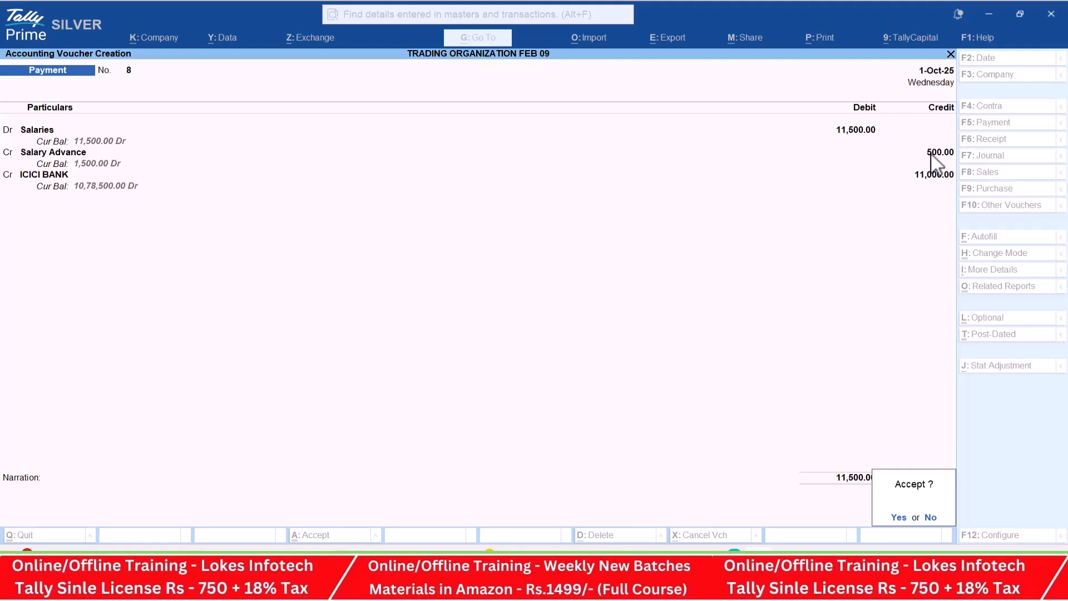
{"action": "key", "text": "Return"}
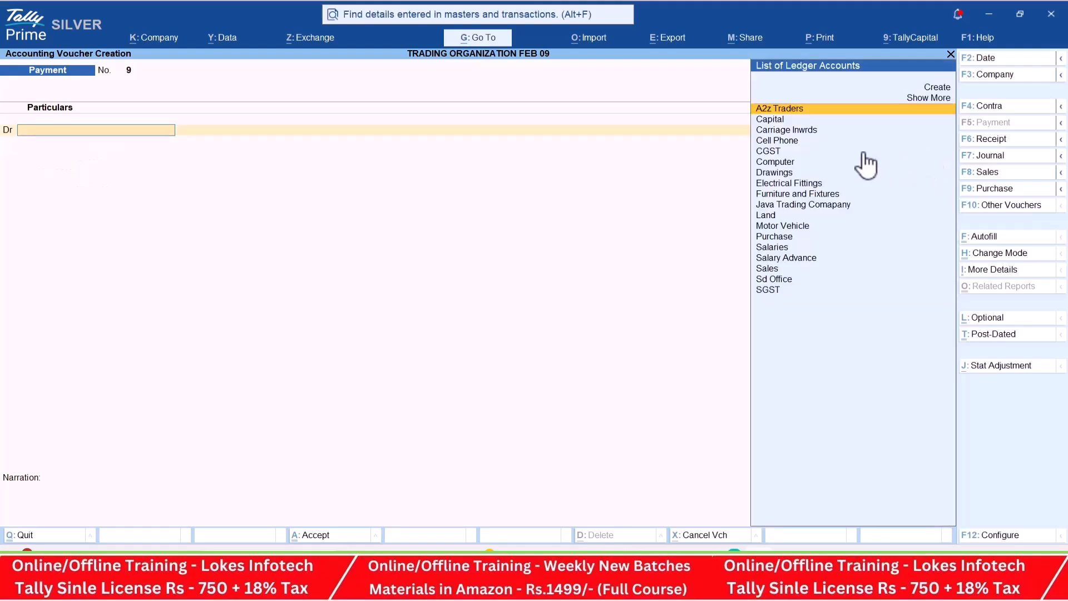
- Read the Raja Traders purchase in PDF item 31 and start a purchase voucher for it
{"action": "key", "text": "alt+Tab"}
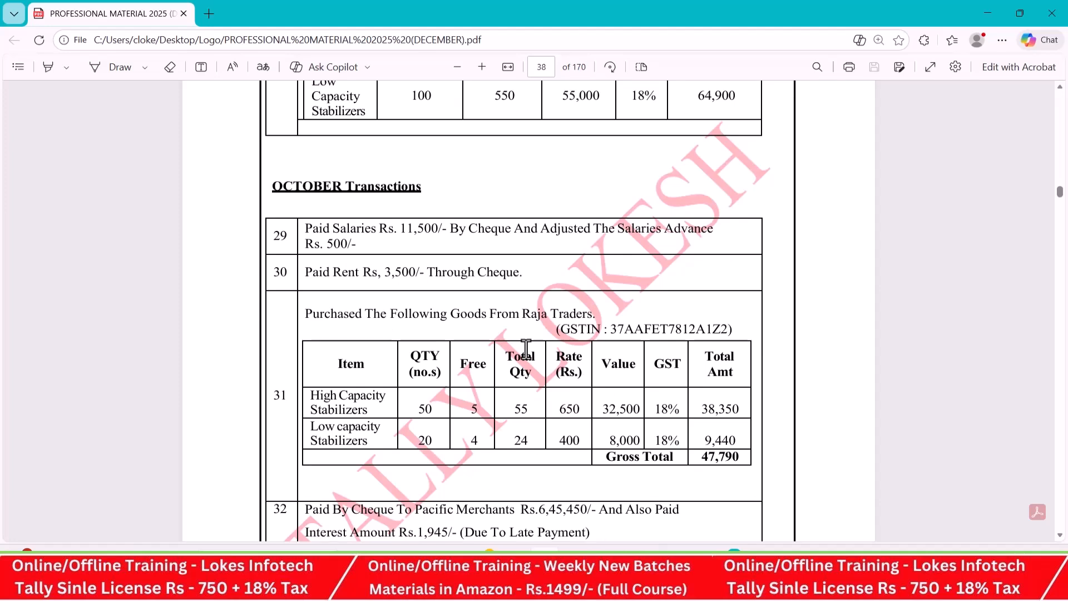
{"action": "scroll", "coordinate": [500, 284], "scroll_direction": "down", "scroll_amount": 1}
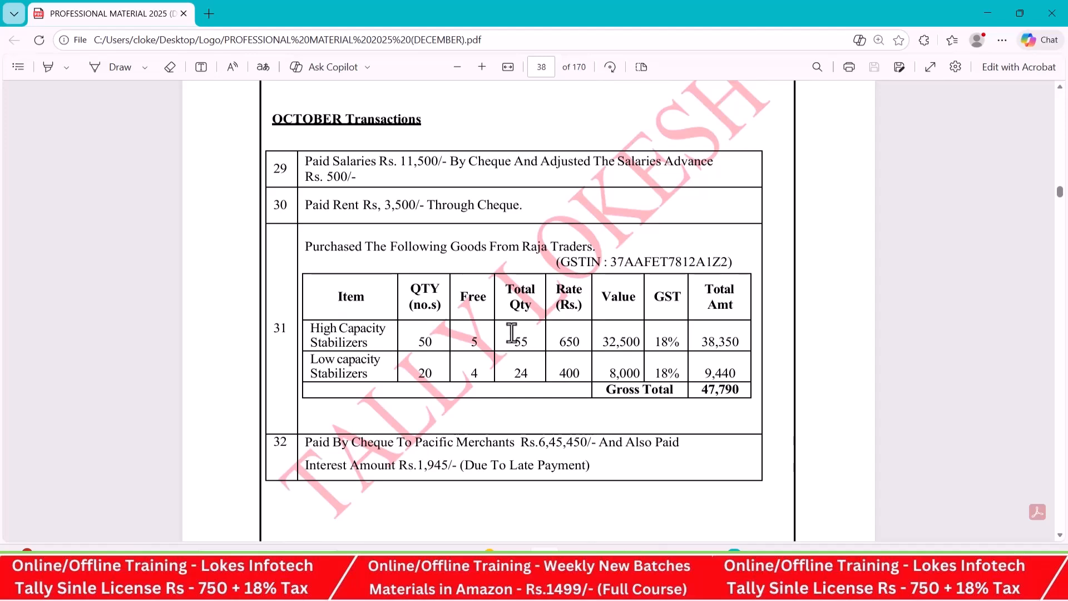
{"action": "key", "text": "alt+Tab"}
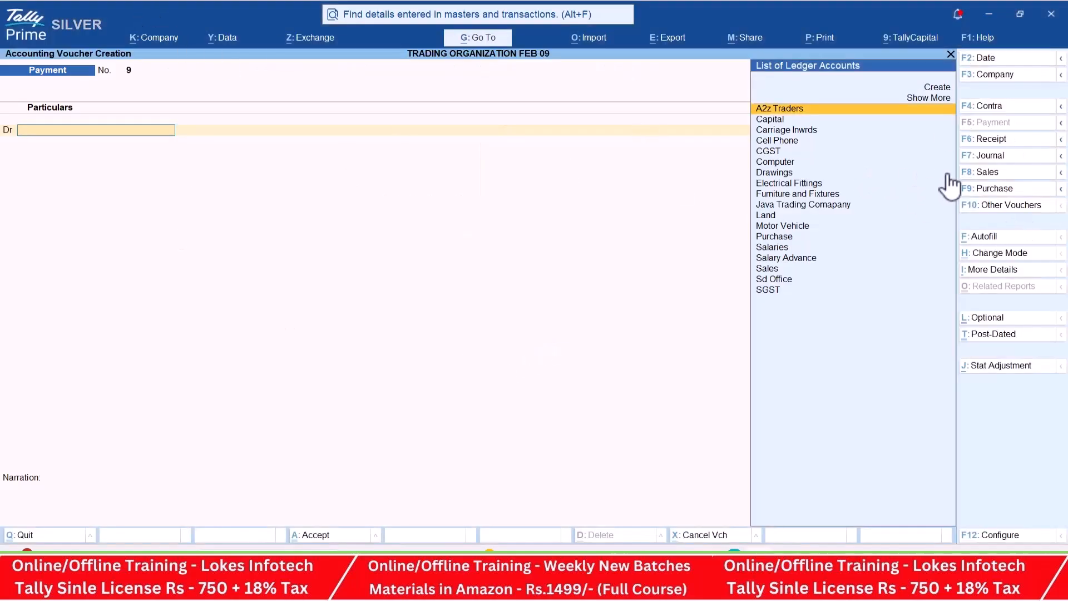
{"action": "key", "text": "alt+Tab"}
{"action": "key", "text": "alt+Tab"}
{"action": "left_click", "coordinate": [1001, 189]}
- Enable separate Actual and Billed Quantity columns in invoices in the company features and save the change
{"action": "left_click", "coordinate": [162, 40]}
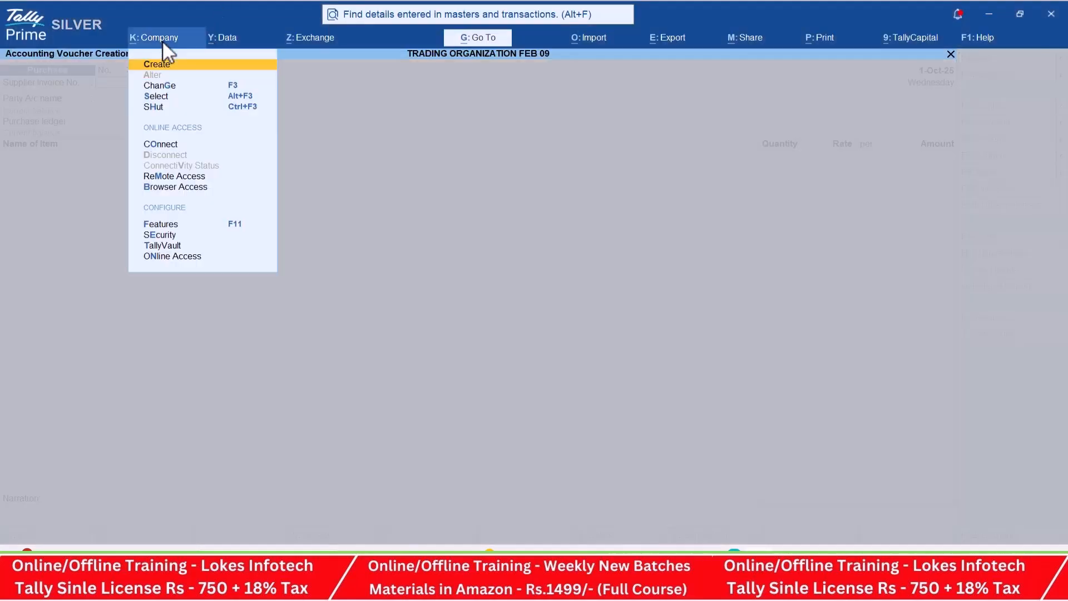
{"action": "key", "text": "Down"}
{"action": "key", "text": "Down"}
{"action": "key", "text": "Down"}
{"action": "key", "text": "Down"}
{"action": "key", "text": "Down"}
{"action": "key", "text": "Down"}
{"action": "key", "text": "Down"}
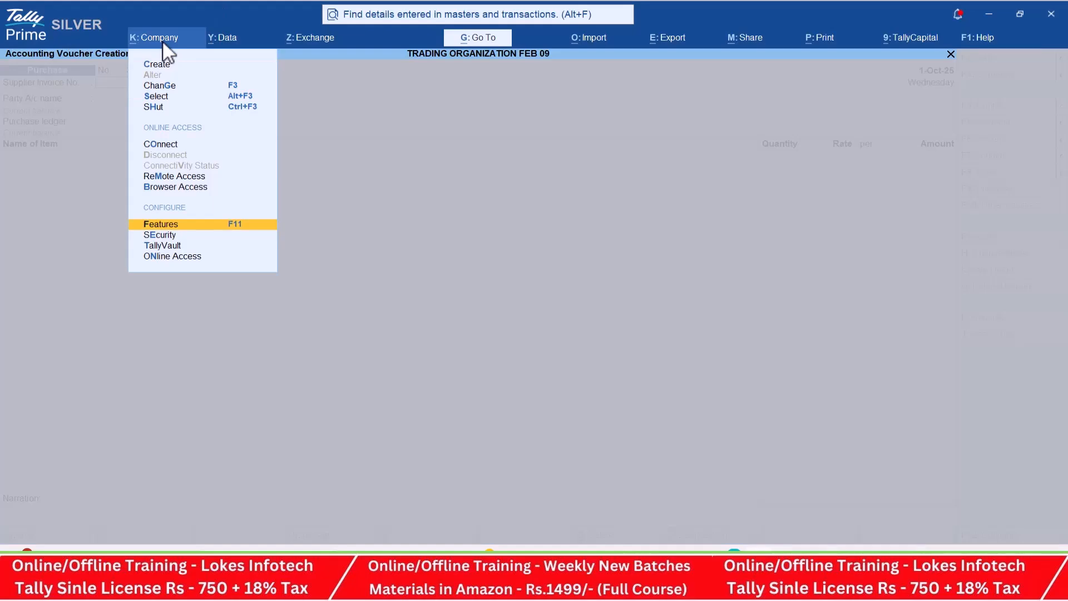
{"action": "key", "text": "Return"}
{"action": "key", "text": "Down"}
{"action": "key", "text": "Down"}
{"action": "key", "text": "Down"}
{"action": "key", "text": "Down"}
{"action": "key", "text": "Down"}
{"action": "key", "text": "Down"}
{"action": "key", "text": "Down"}
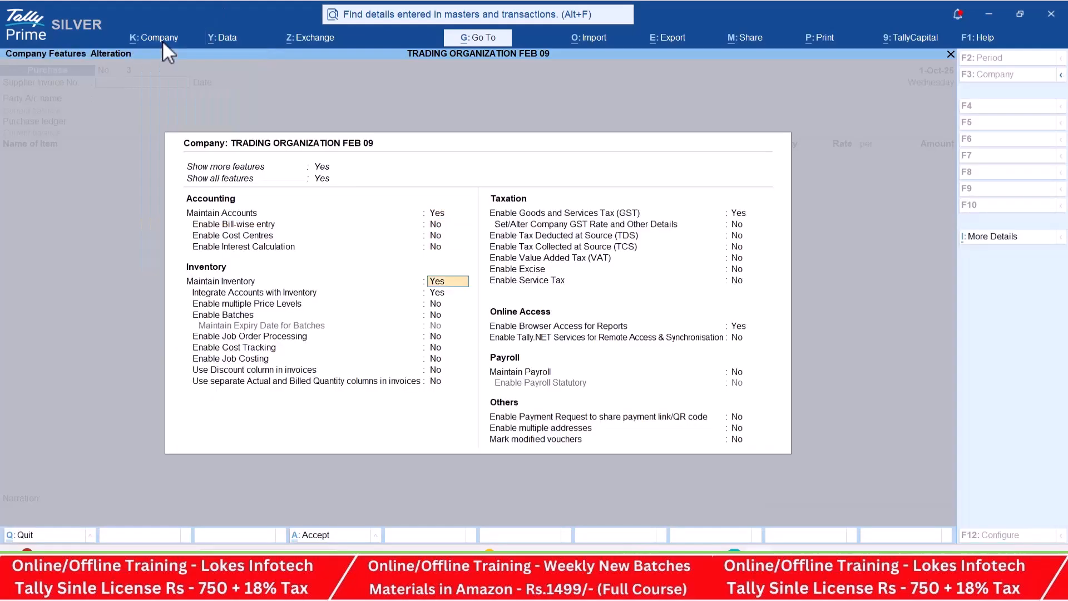
{"action": "key", "text": "Down"}
{"action": "key", "text": "Down"}
{"action": "key", "text": "Down"}
{"action": "key", "text": "Down"}
{"action": "key", "text": "Down"}
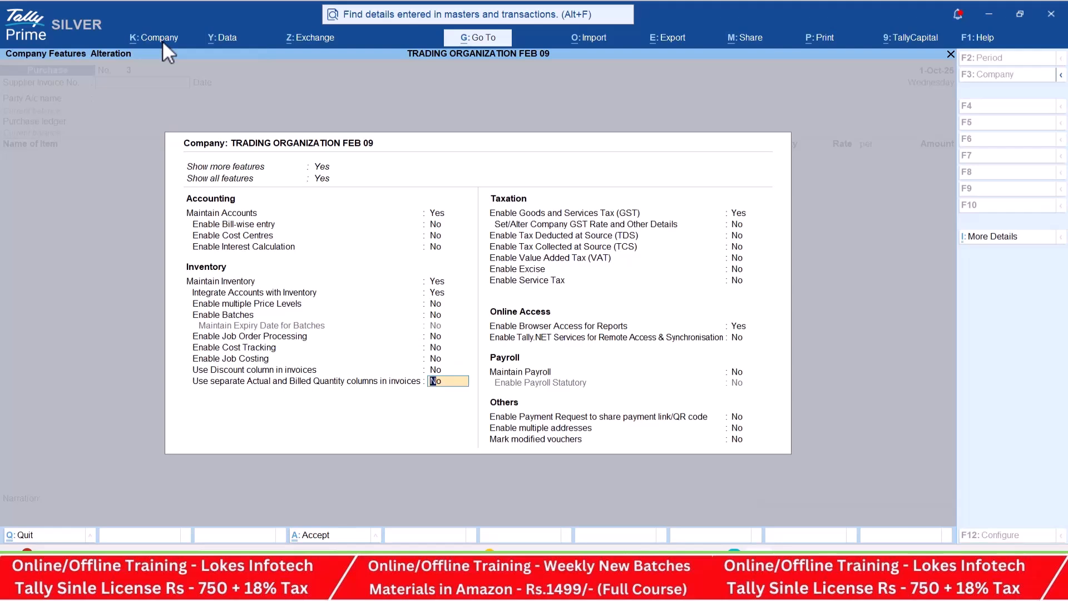
{"action": "type", "text": "y"}
{"action": "key", "text": "Return"}
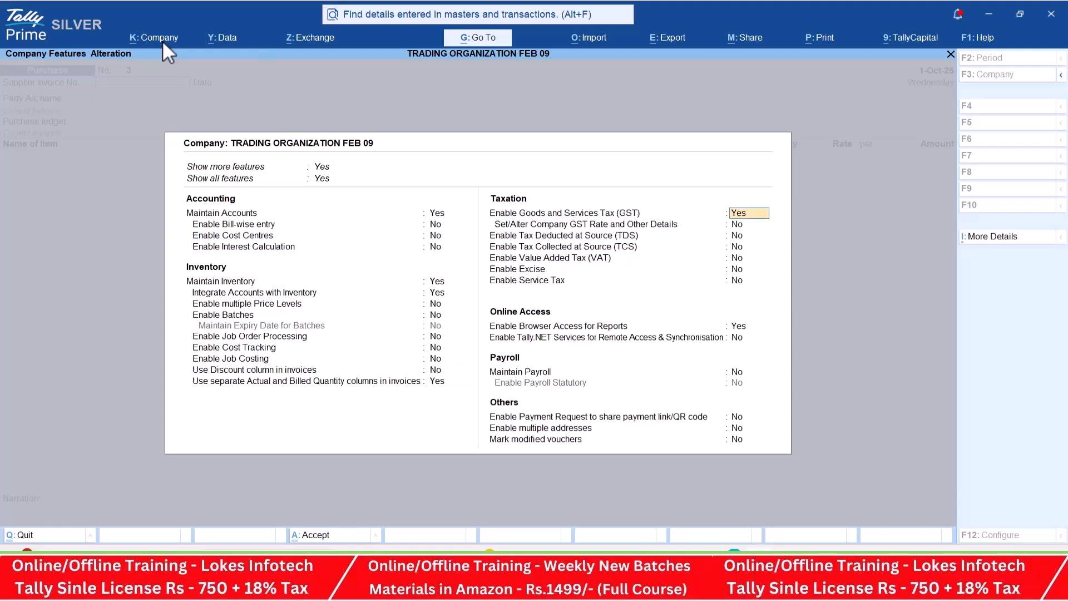
{"action": "key", "text": "ctrl+a"}
{"action": "key", "text": "Return"}
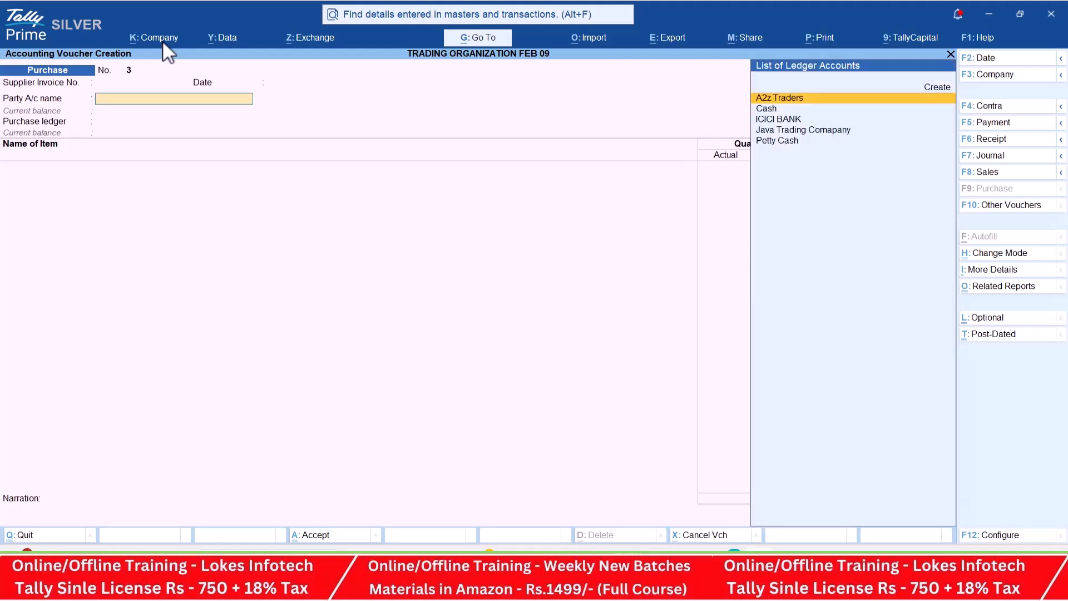
- Create a party ledger named Raja Traders under Sundry Creditors from the purchase voucher
{"action": "key", "text": "alt+c"}
{"action": "key", "text": "alt+Tab"}
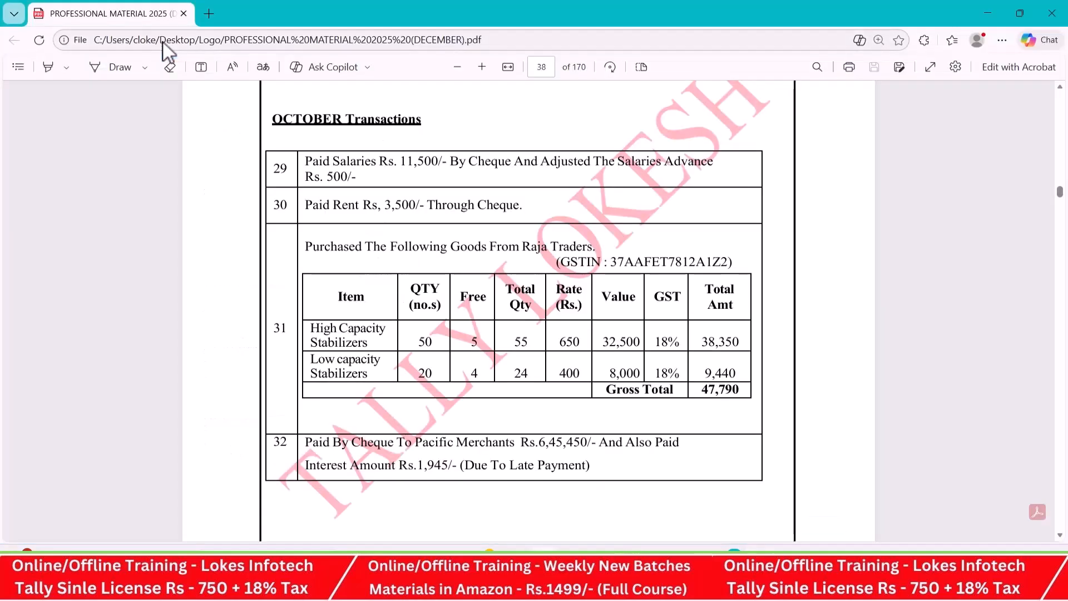
{"action": "key", "text": "alt+Tab"}
{"action": "type", "text": "Raja"}
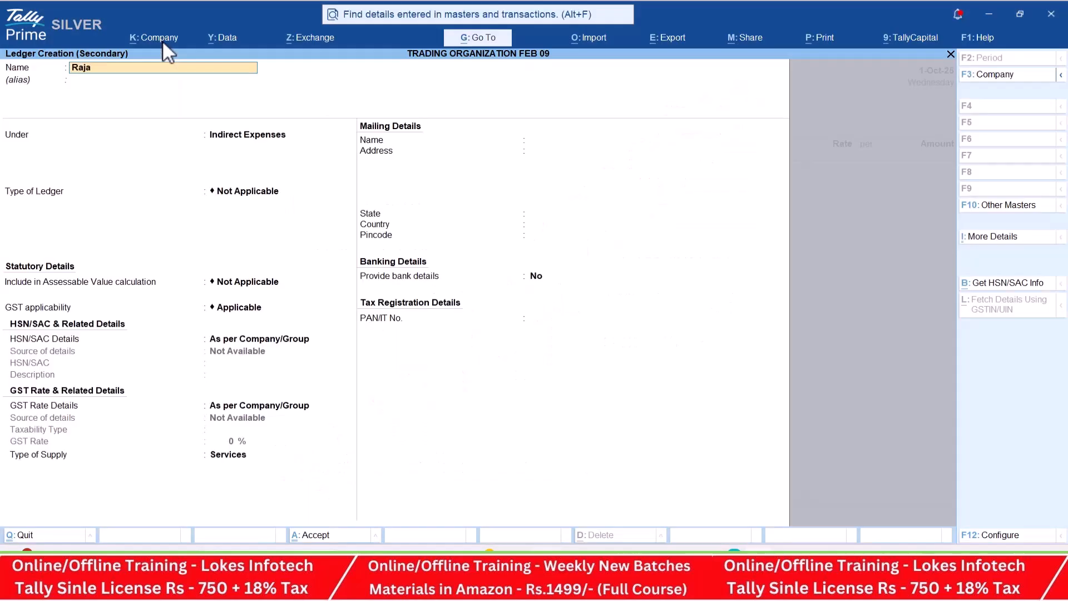
{"action": "type", "text": " traders"}
{"action": "key", "text": "Return"}
{"action": "type", "text": "Sun"}
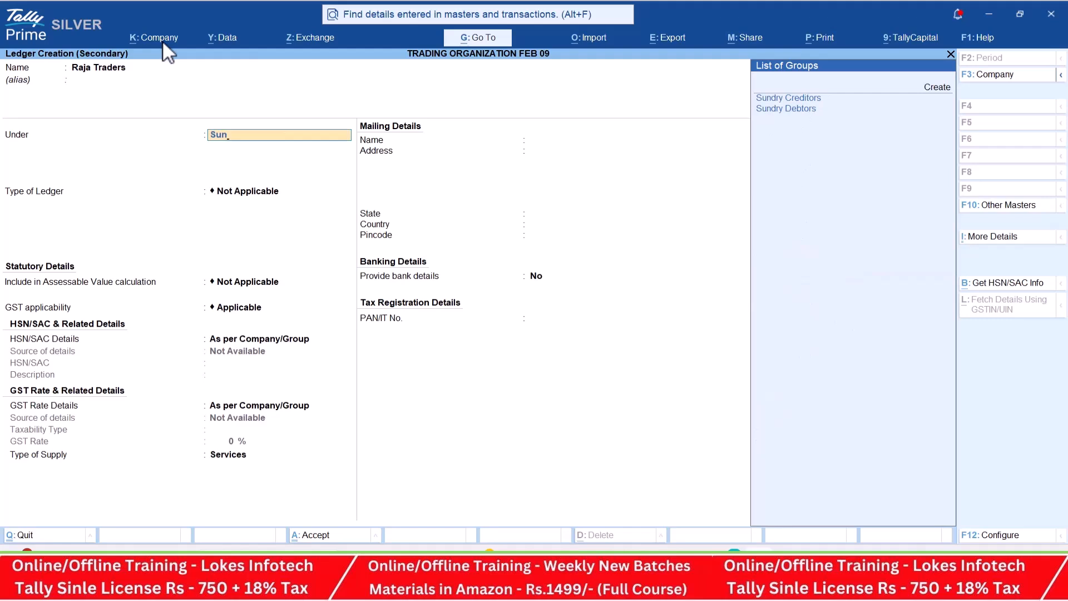
{"action": "key", "text": "Return"}
{"action": "key", "text": "Return"}
{"action": "key", "text": "Return"}
{"action": "key", "text": "Return"}
{"action": "key", "text": "Return"}
{"action": "key", "text": "Return"}
{"action": "key", "text": "Return"}
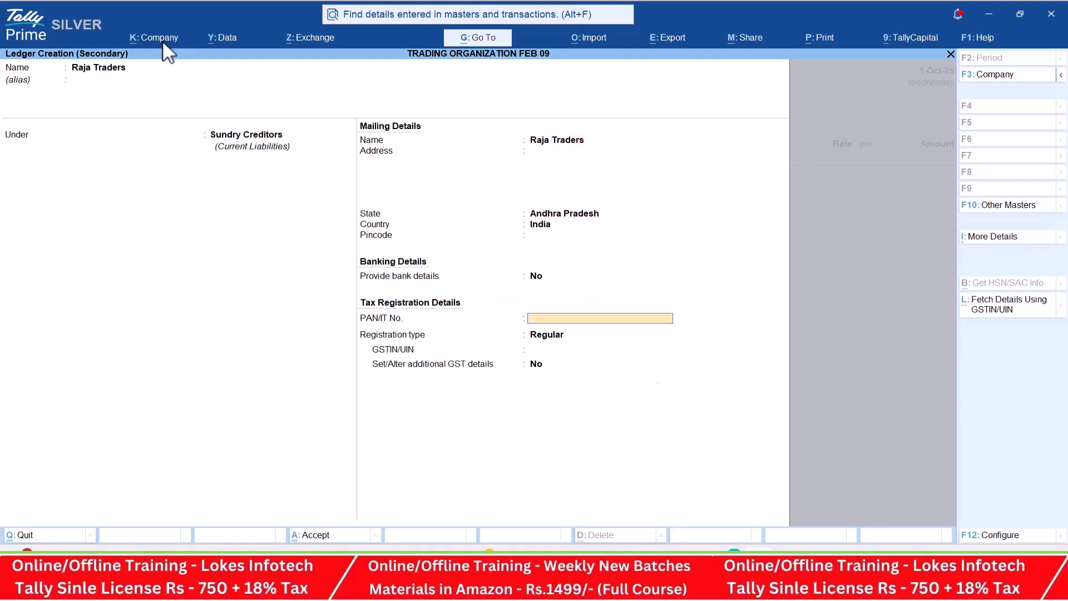
- Copy the supplier's GSTIN from PDF item 31 into the Raja Traders ledger, then save it and accept the party details
{"action": "key", "text": "alt+Tab"}
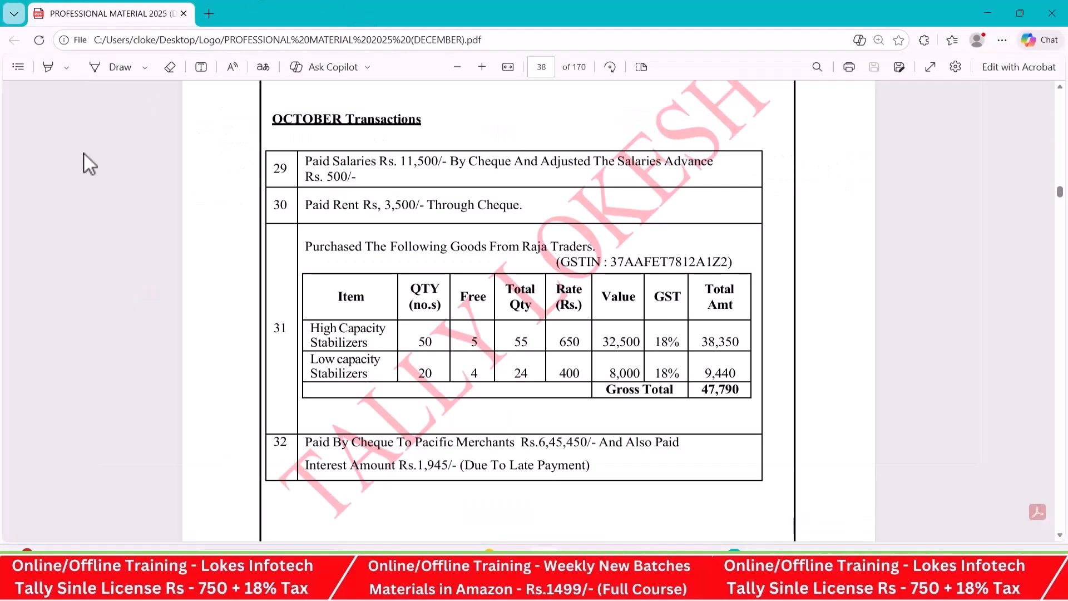
{"action": "left_click_drag", "start_coordinate": [610, 262], "coordinate": [724, 262]}
{"action": "key", "text": "ctrl+c"}
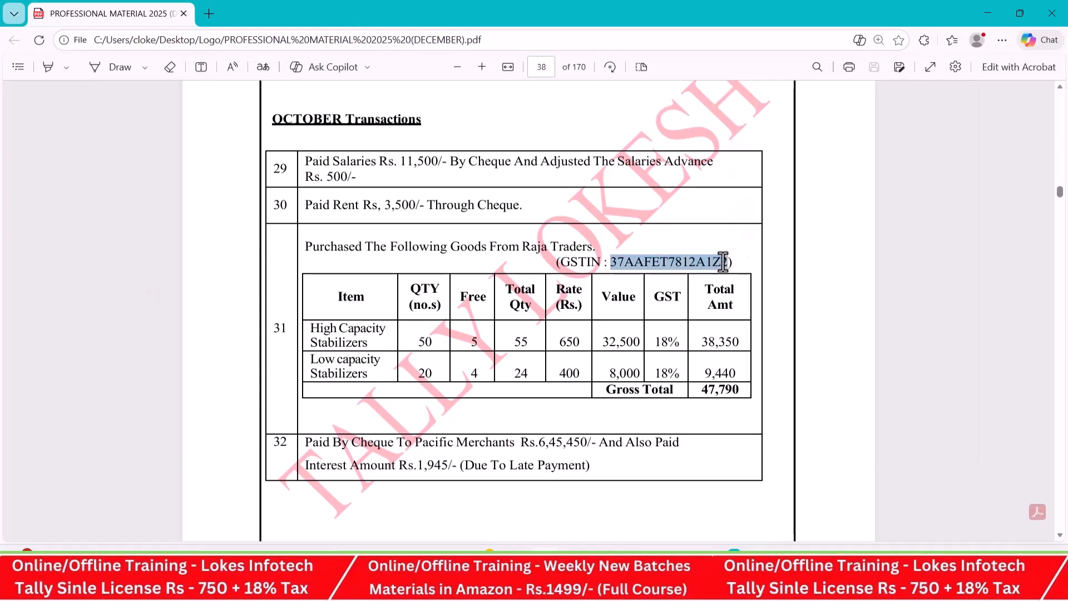
{"action": "key", "text": "alt+Tab"}
{"action": "key", "text": "ctrl+v"}
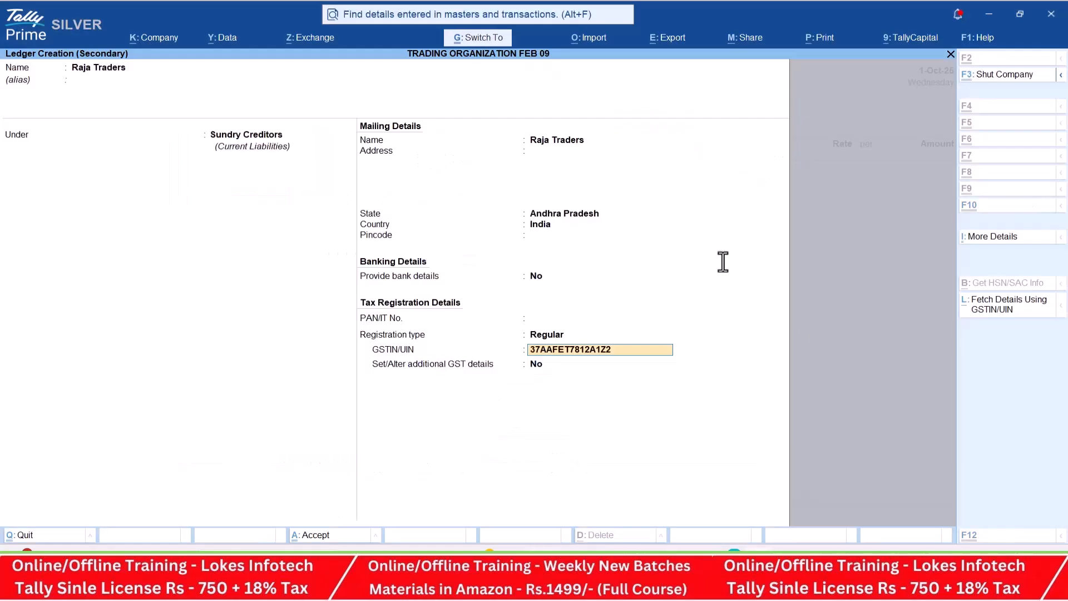
{"action": "key", "text": "ctrl+a"}
{"action": "key", "text": "ctrl+a"}
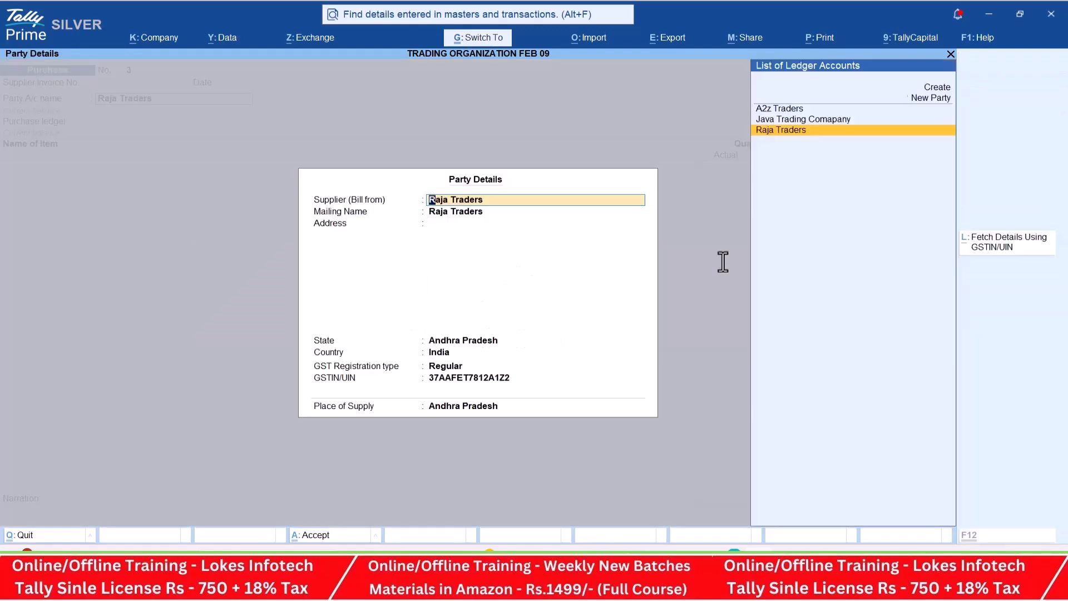
{"action": "key", "text": "ctrl+a"}
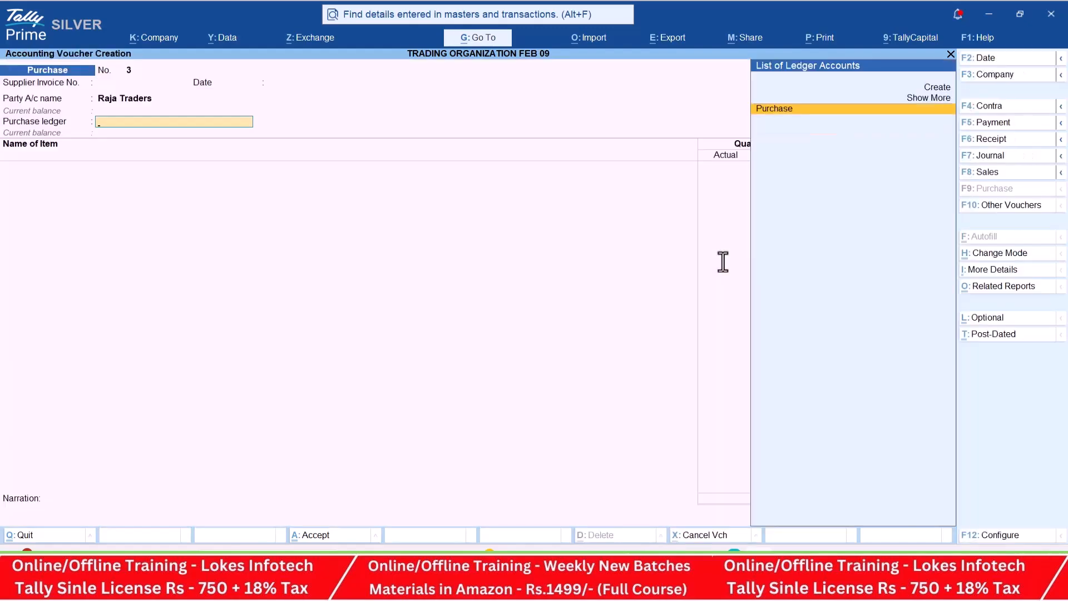
- Select Purchase as the purchase ledger and High Capacity Stabilizers as the first item
{"action": "key", "text": "Return"}
{"action": "key", "text": "alt+Tab"}
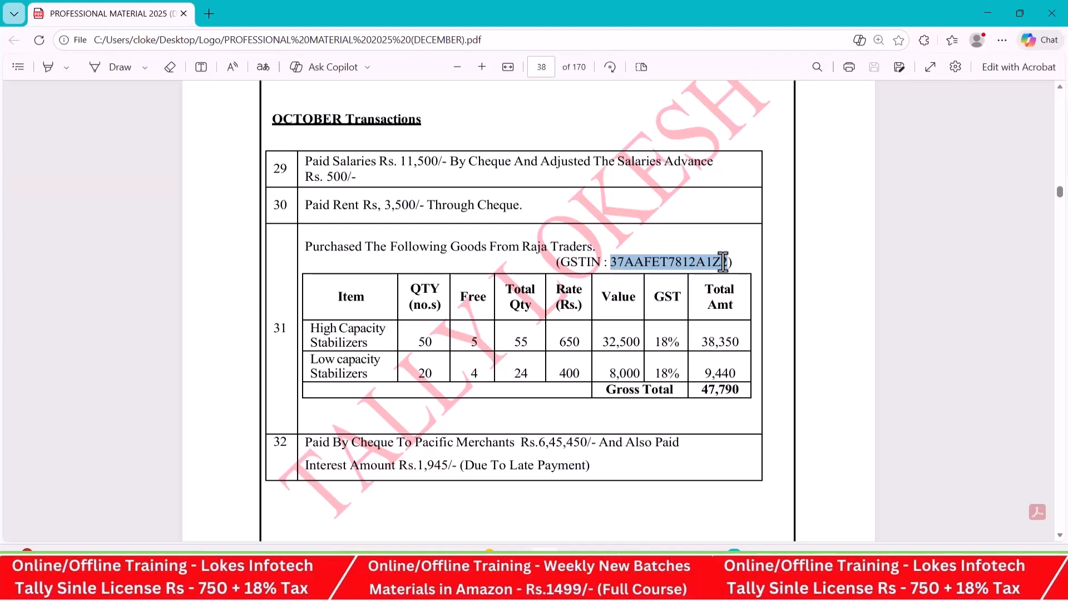
{"action": "key", "text": "alt+Tab"}
{"action": "type", "text": "H"}
{"action": "key", "text": "Return"}
- Give High Capacity Stabilizers an actual quantity of 55, a billed quantity of 50 and a rate of 650, as in the PDF
{"action": "key", "text": "alt+Tab"}
{"action": "double_click", "coordinate": [520, 342]}
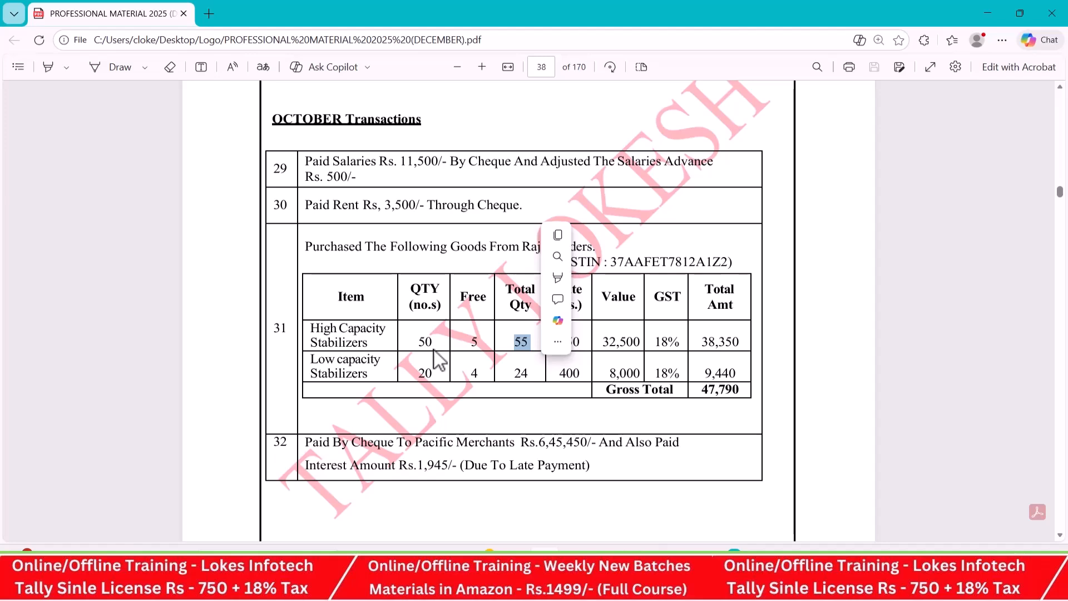
{"action": "key", "text": "alt+Tab"}
{"action": "type", "text": "5"}
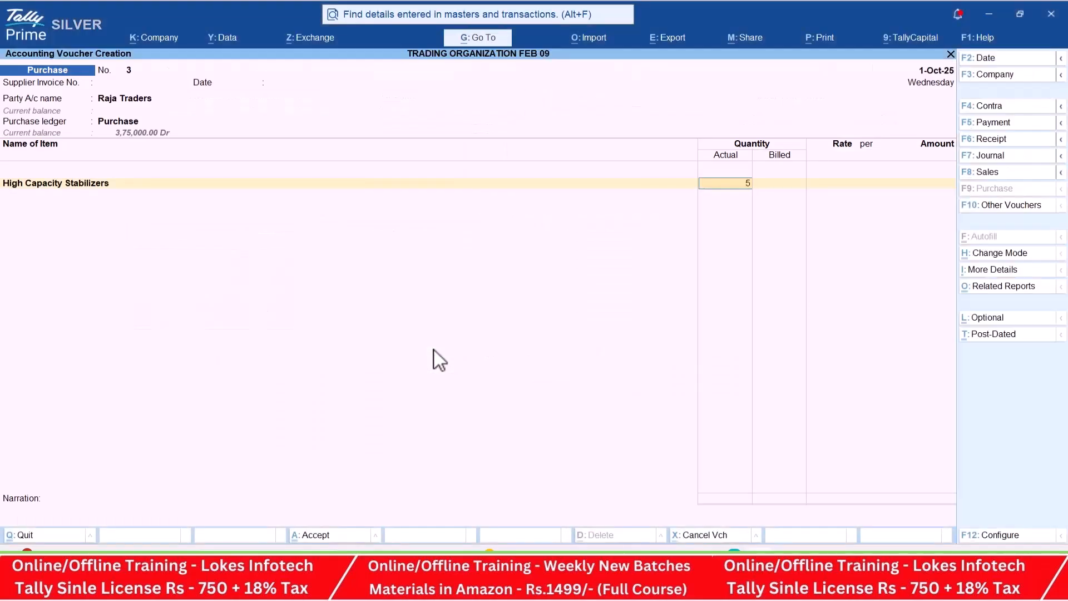
{"action": "type", "text": "5"}
{"action": "key", "text": "Return"}
{"action": "key", "text": "Return"}
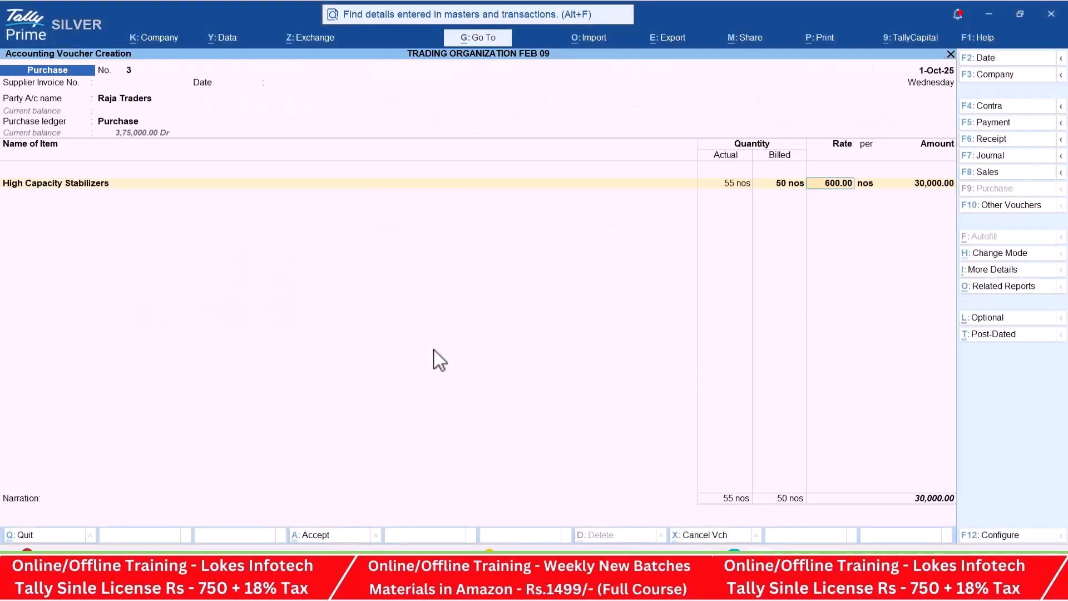
{"action": "key", "text": "alt+Tab"}
- Add Low Capacity Stabilizers with an actual quantity of 24 and a billed quantity of 20, and check its rate in the PDF
{"action": "key", "text": "alt+Tab"}
{"action": "type", "text": "650"}
{"action": "key", "text": "Return"}
{"action": "key", "text": "Return"}
{"action": "key", "text": "Return"}
{"action": "key", "text": "alt+Tab"}
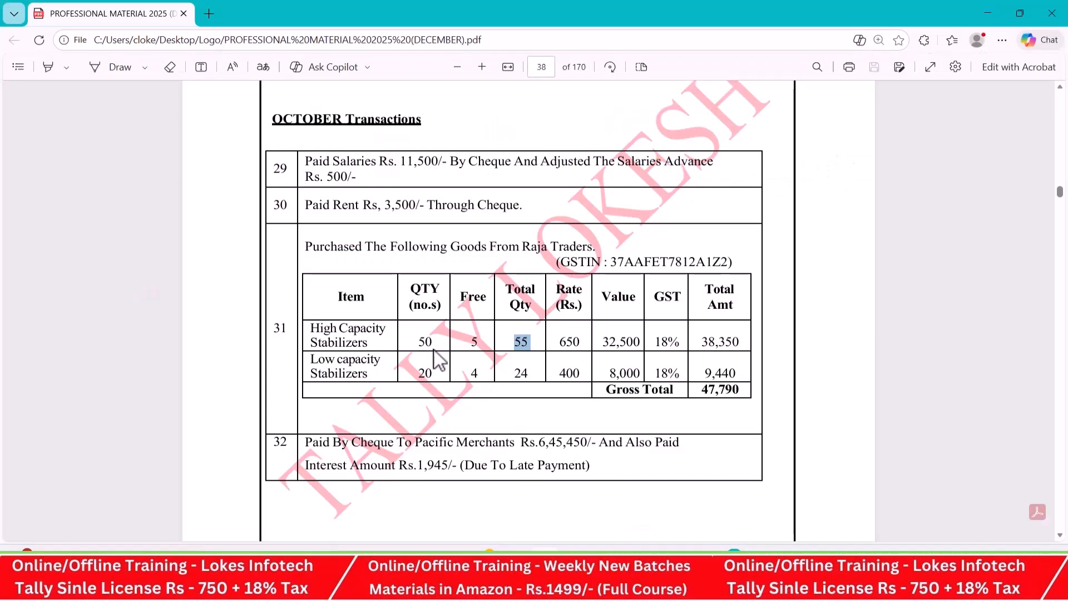
{"action": "key", "text": "alt+Tab"}
{"action": "type", "text": "lo"}
{"action": "key", "text": "Return"}
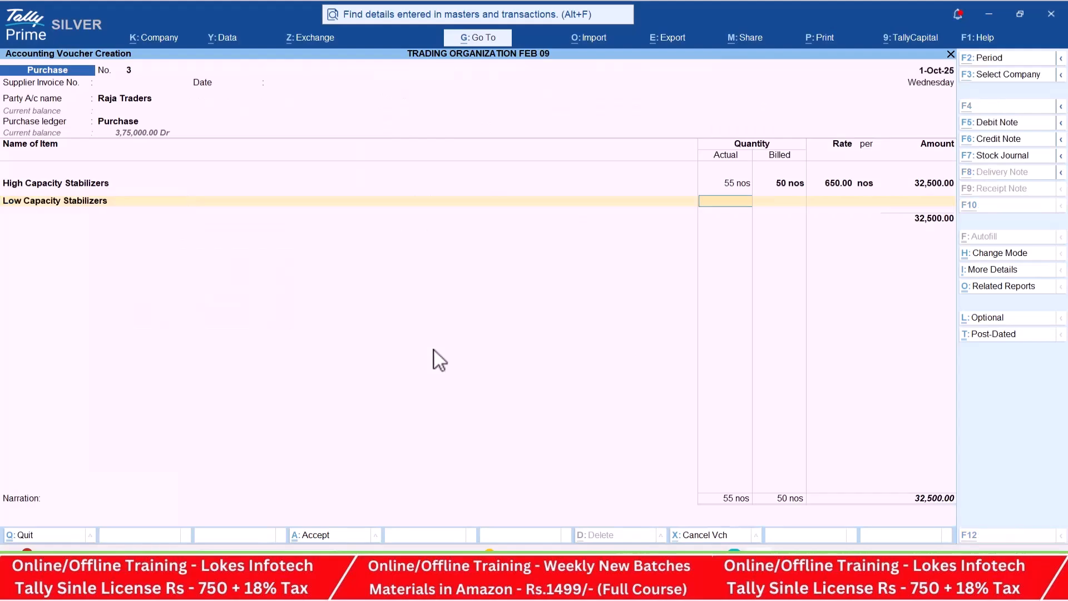
{"action": "key", "text": "alt+Tab"}
{"action": "key", "text": "alt+Tab"}
{"action": "type", "text": "24"}
{"action": "key", "text": "Return"}
{"action": "type", "text": "20 nos"}
{"action": "key", "text": "Return"}
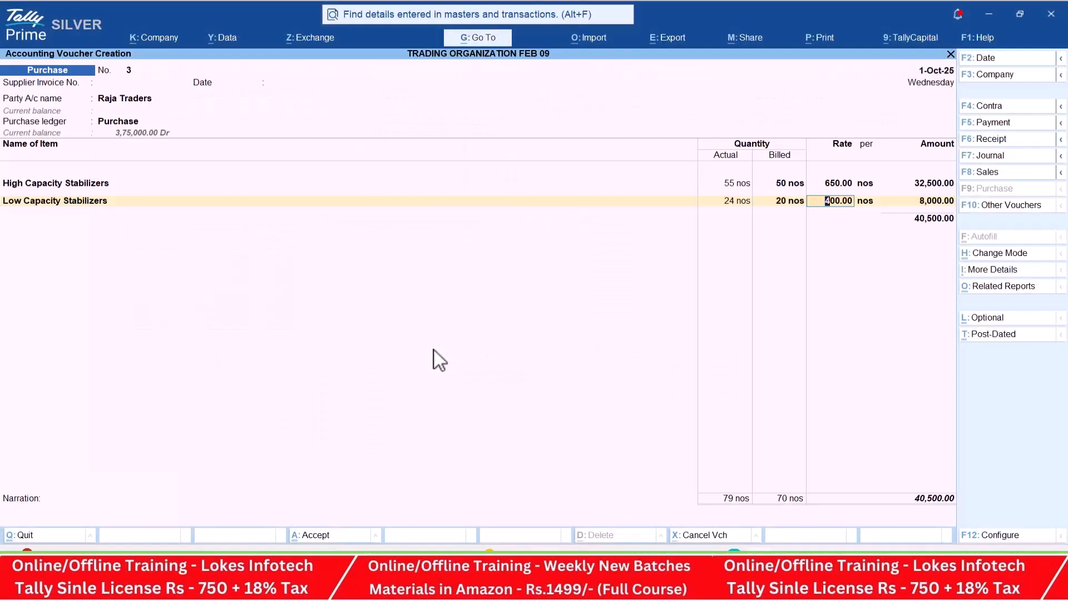
{"action": "key", "text": "alt+Tab"}
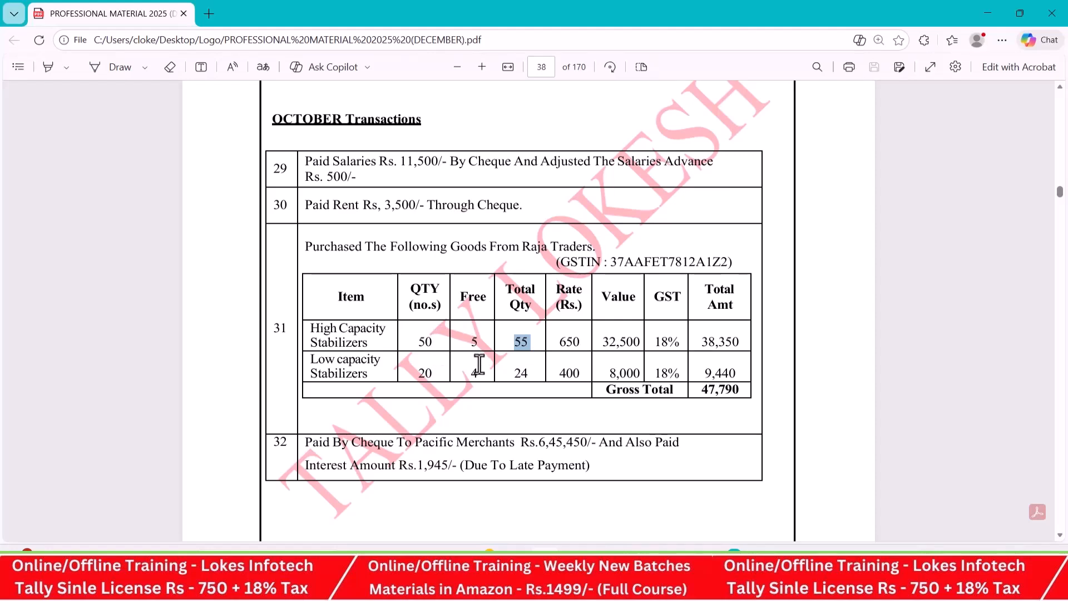
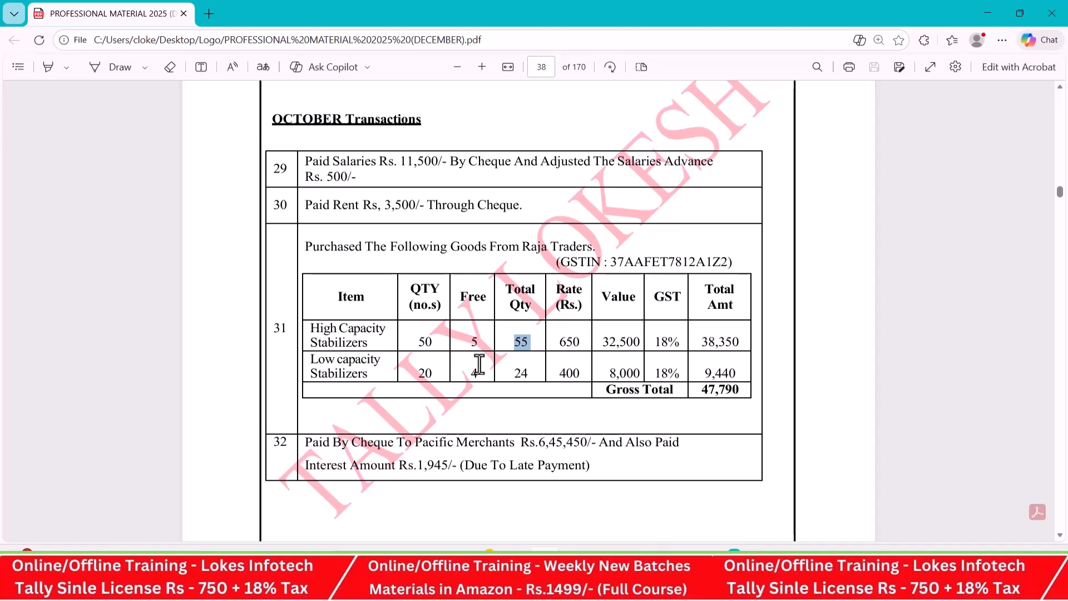
- Switch to TallyPrime, add CGST and SGST to the Raja Traders purchase voucher, and save it
{"action": "key", "text": "alt+Tab"}
{"action": "key", "text": "Return"}
{"action": "key", "text": "Return"}
{"action": "key", "text": "Return"}
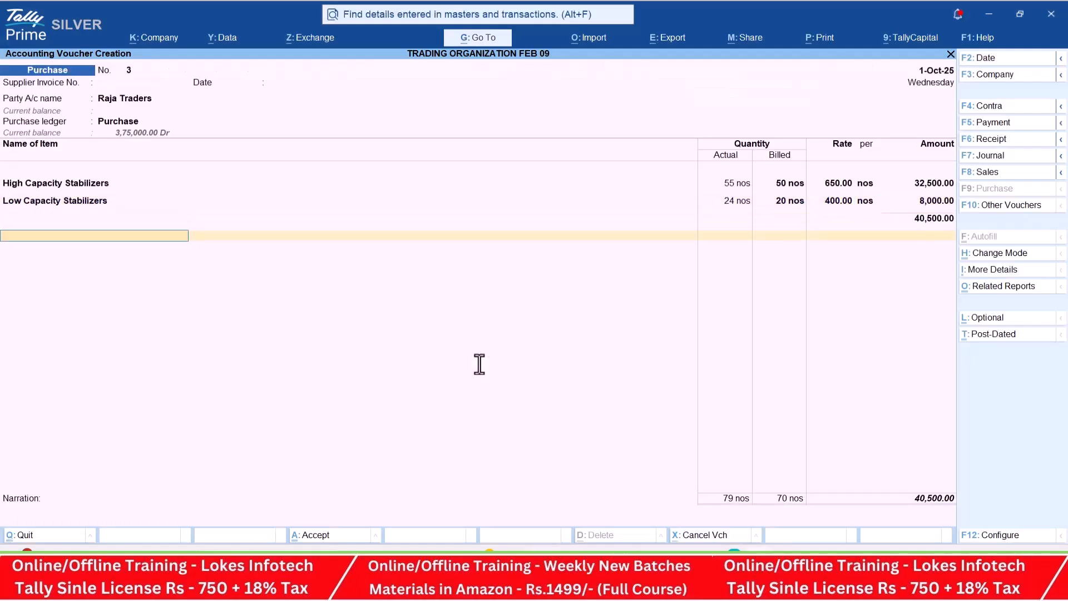
{"action": "type", "text": "Cg"}
{"action": "key", "text": "Return"}
{"action": "key", "text": "Return"}
{"action": "type", "text": "Sg"}
{"action": "key", "text": "Return"}
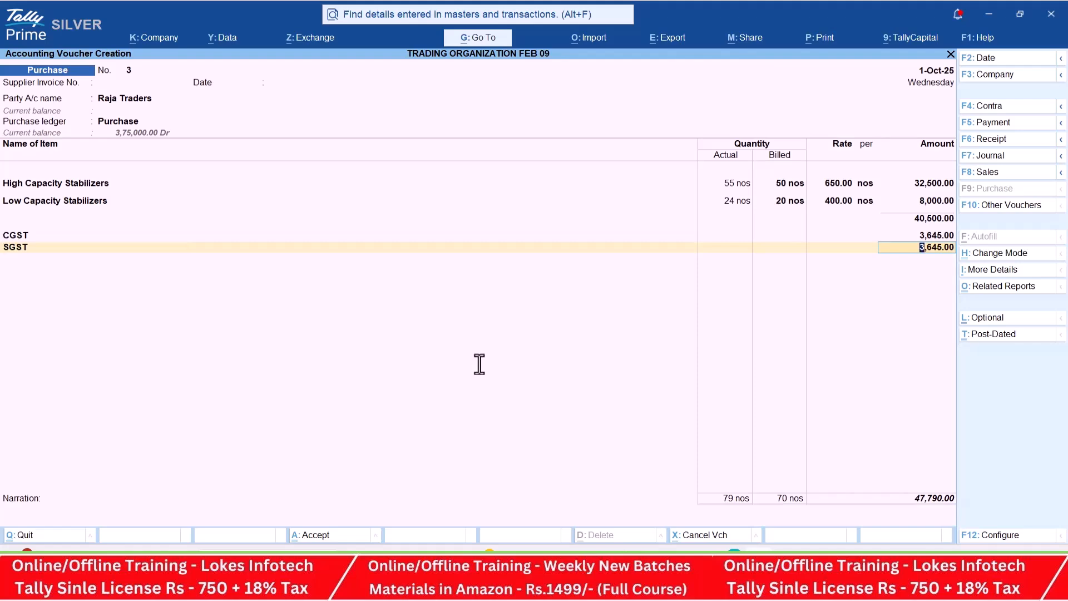
{"action": "key", "text": "Return"}
{"action": "key", "text": "Return"}
{"action": "key", "text": "Return"}
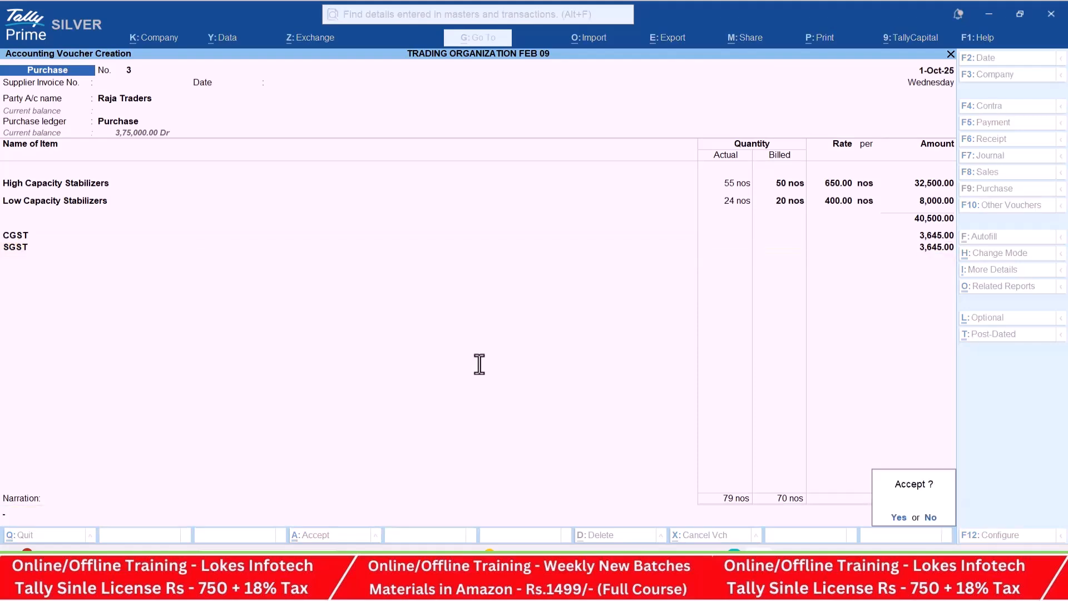
- Start a payment voucher for transaction 32 of the PDF, debiting A2z Traders 6,45,450
{"action": "key", "text": "alt+Tab"}
{"action": "scroll", "coordinate": [452, 393], "scroll_direction": "down", "scroll_amount": 3}
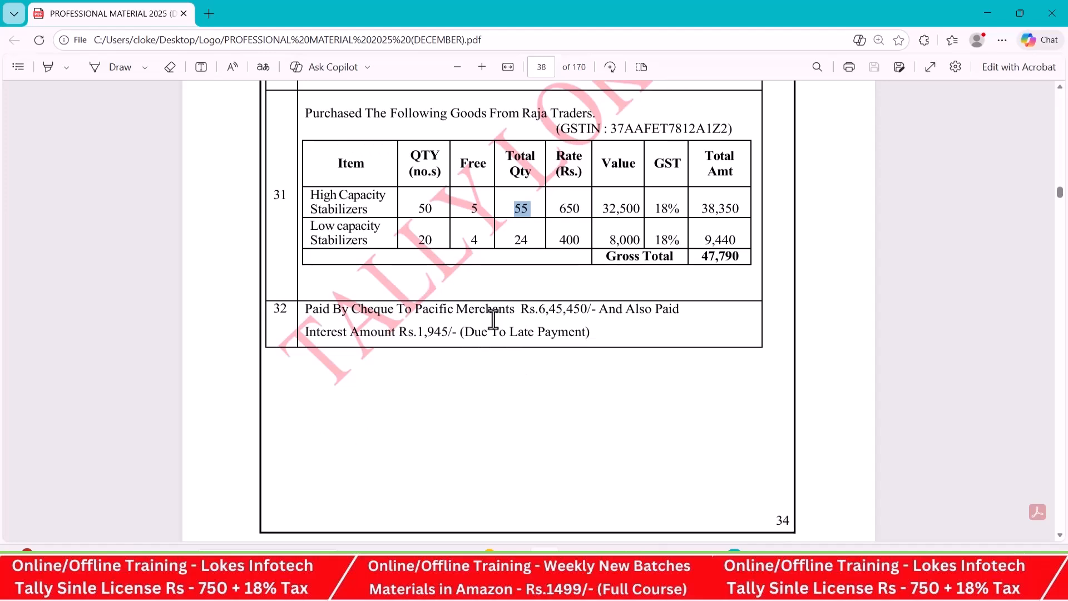
{"action": "key", "text": "alt+Tab"}
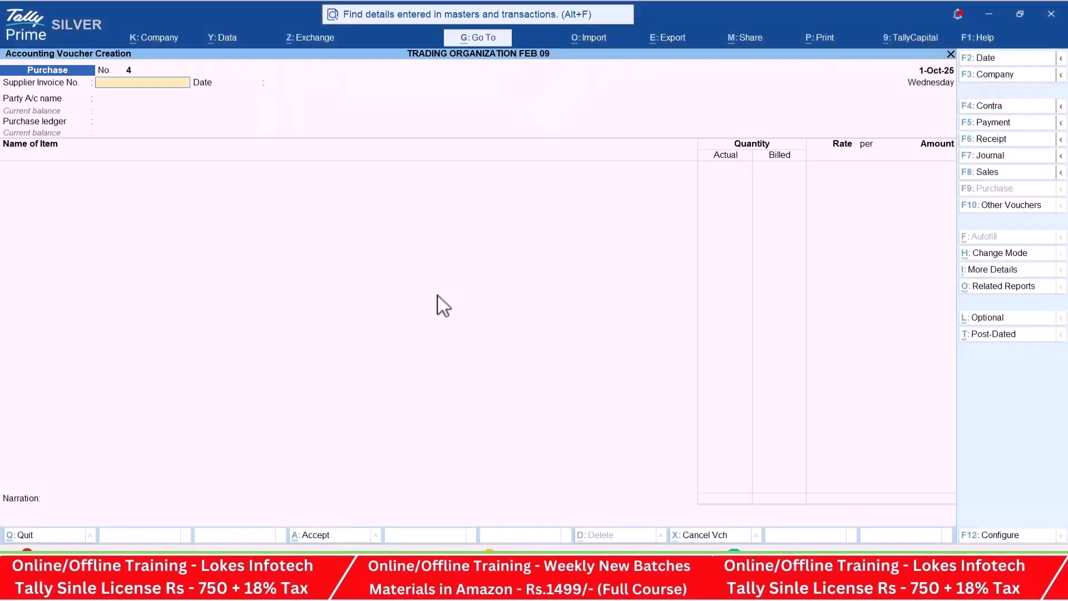
{"action": "left_click", "coordinate": [1005, 126]}
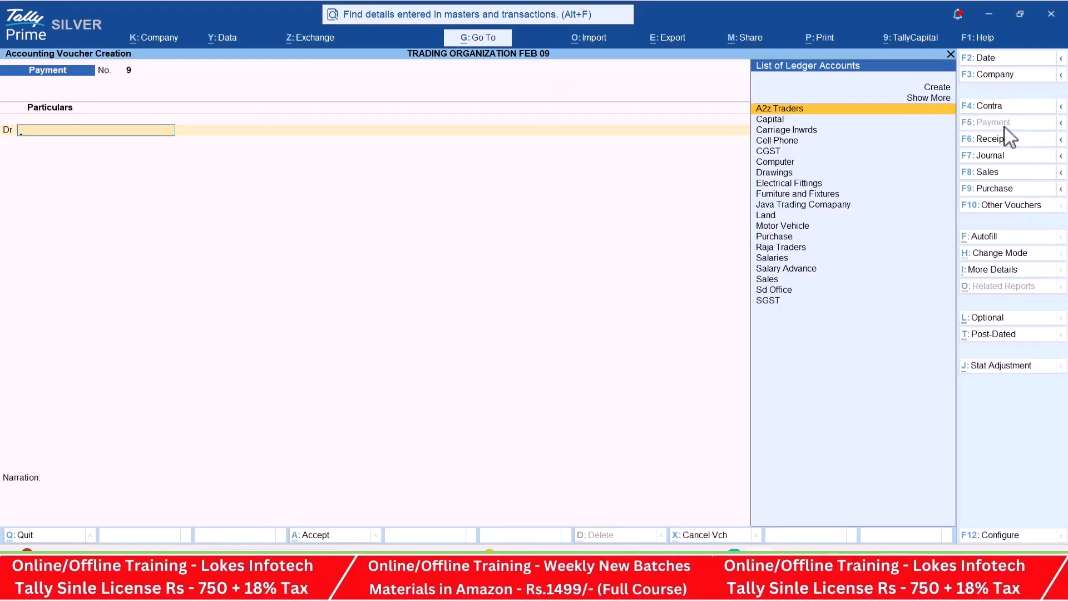
{"action": "key", "text": "Return"}
{"action": "key", "text": "alt+Tab"}
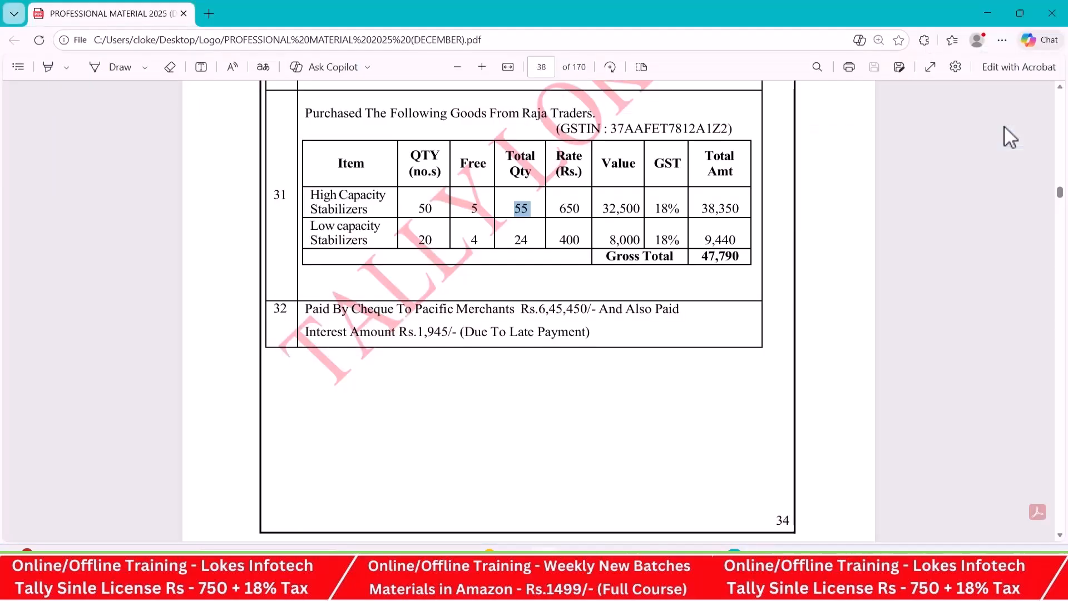
{"action": "key", "text": "alt+Tab"}
{"action": "type", "text": "645"}
{"action": "key", "text": "alt+Tab"}
{"action": "key", "text": "alt+Tab"}
{"action": "type", "text": "450"}
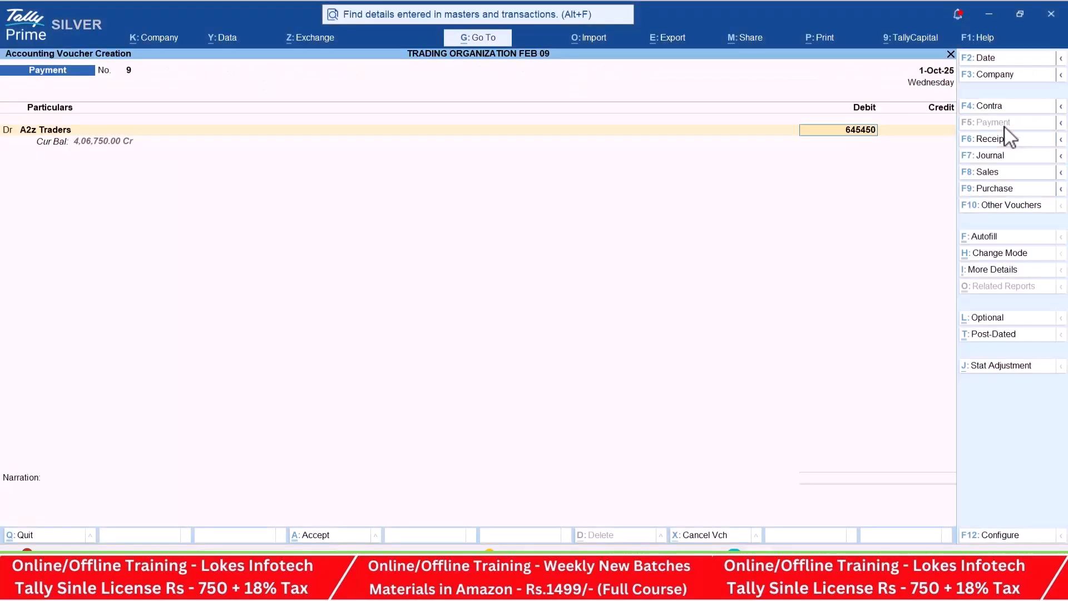
{"action": "key", "text": "Return"}
- Add a second debit line with a new ledger named Interest Paid, created under Indirect Expenses
{"action": "type", "text": "d"}
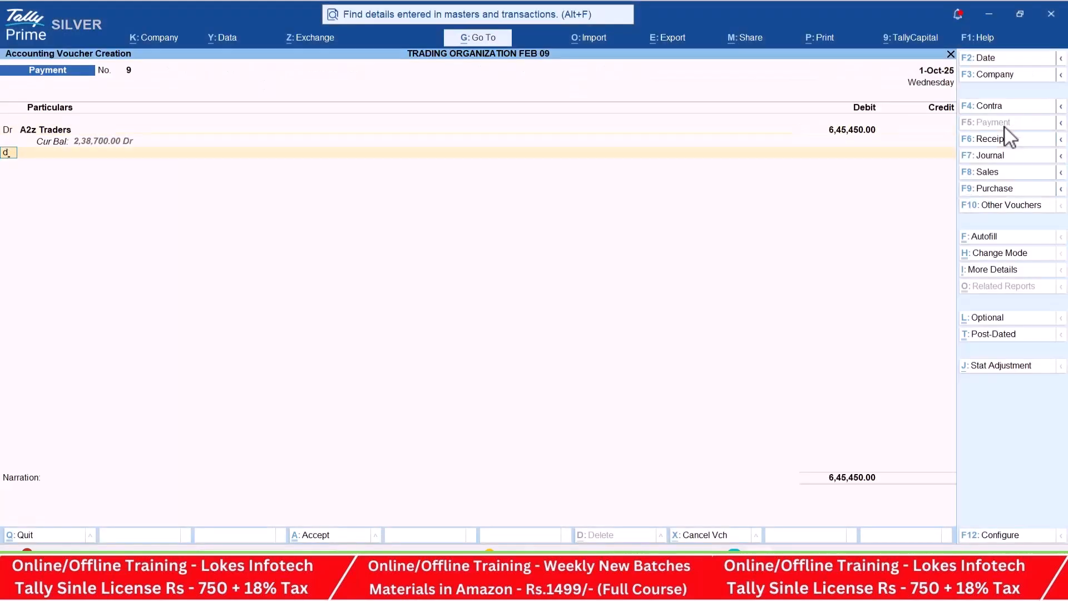
{"action": "key", "text": "Return"}
{"action": "key", "text": "alt+c"}
{"action": "type", "text": "Interest Paid"}
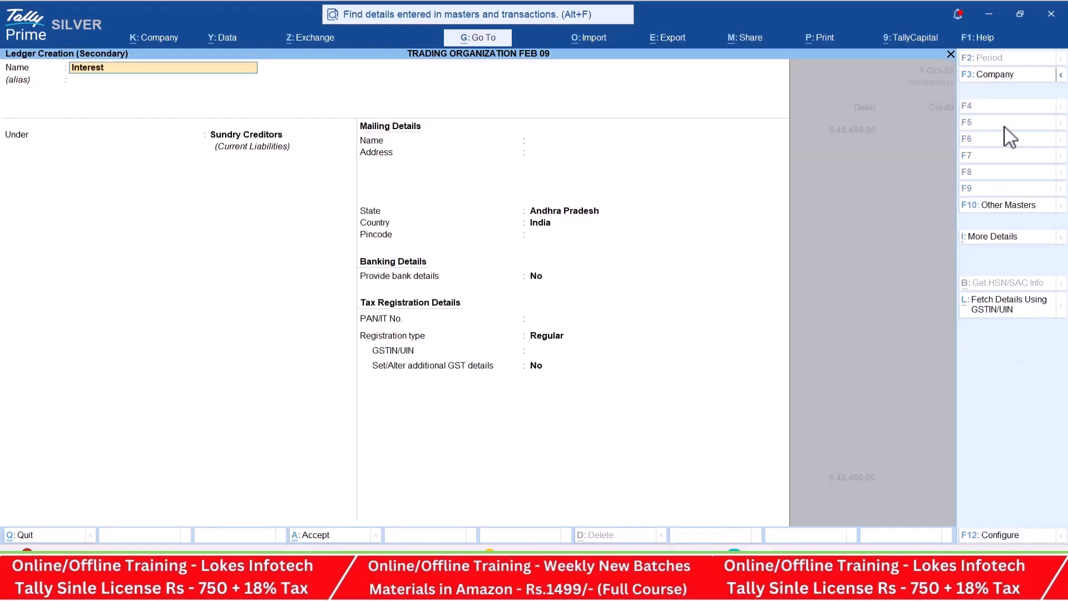
{"action": "key", "text": "Return"}
{"action": "type", "text": "ind"}
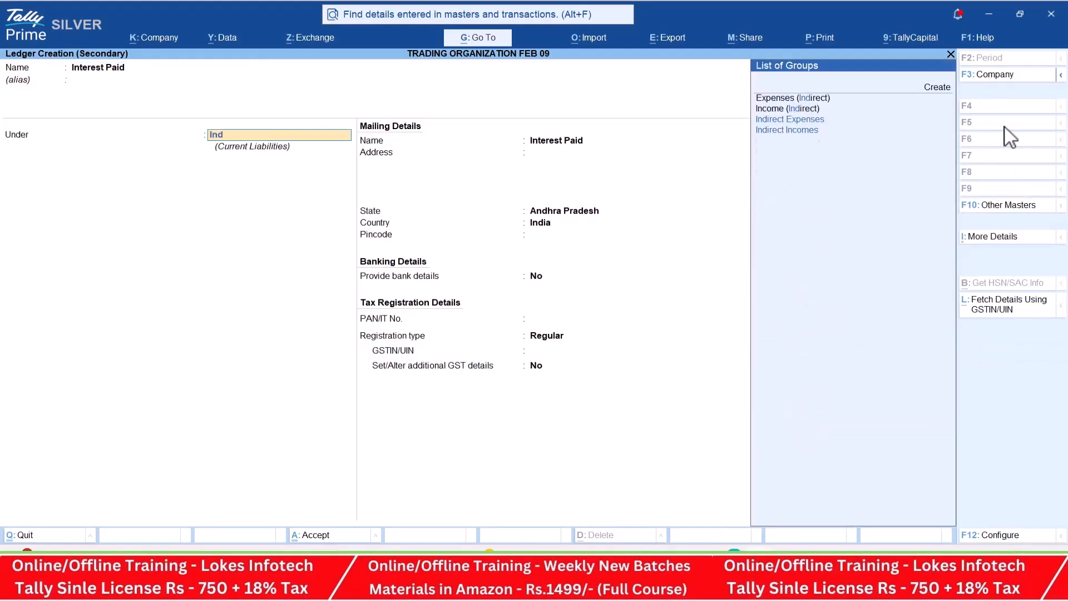
{"action": "key", "text": "Return"}
{"action": "key", "text": "ctrl+a"}
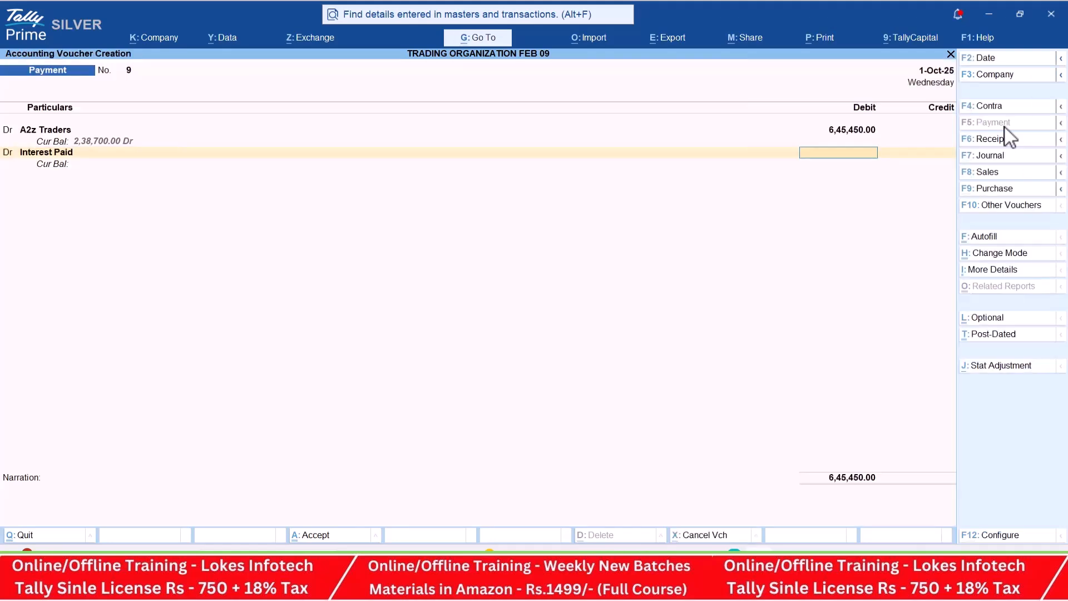
- Set the Interest Paid debit to 1,945, as given in transaction 32 of the PDF
{"action": "key", "text": "alt+Tab"}
{"action": "key", "text": "alt+Tab"}
{"action": "type", "text": "1945"}
{"action": "key", "text": "Return"}
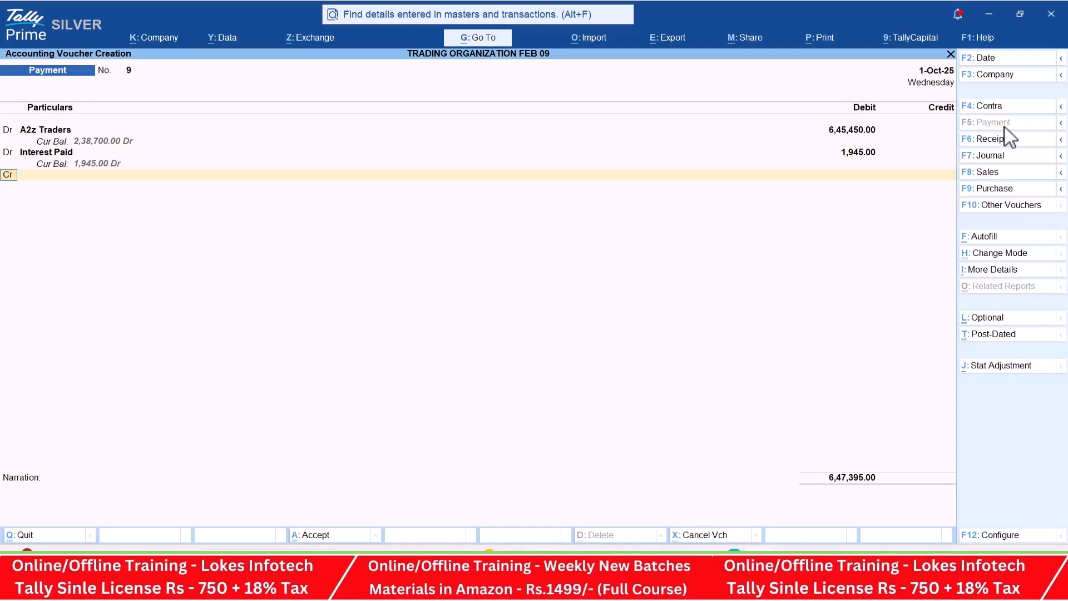
- Credit ICICI BANK for the full payment by cheque, keep the default bank allocation, and save the voucher
{"action": "key", "text": "Return"}
{"action": "type", "text": "IC"}
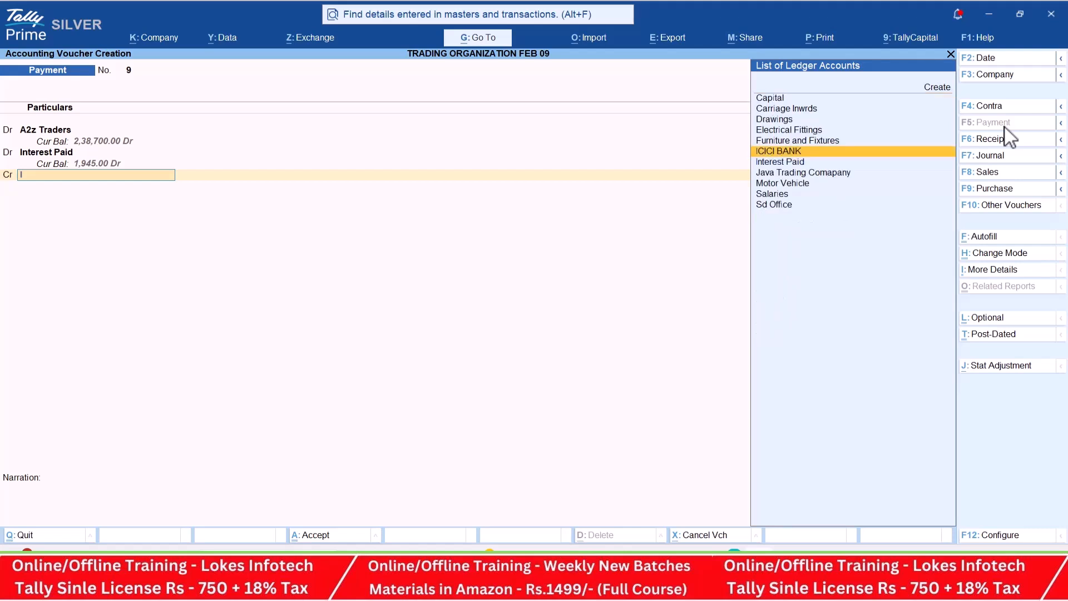
{"action": "key", "text": "Return"}
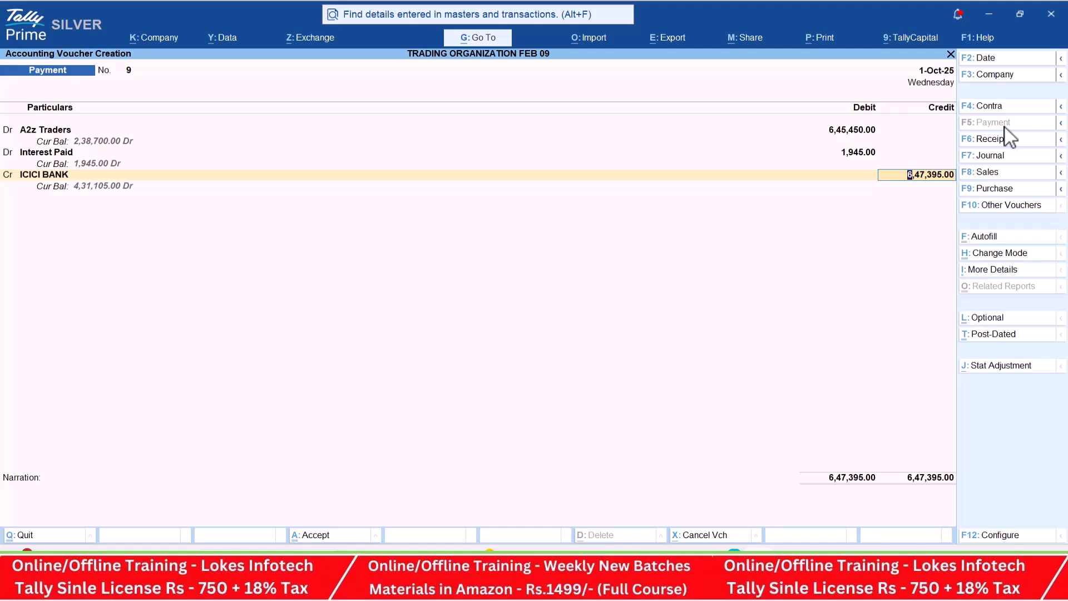
{"action": "key", "text": "Return"}
{"action": "key", "text": "Return"}
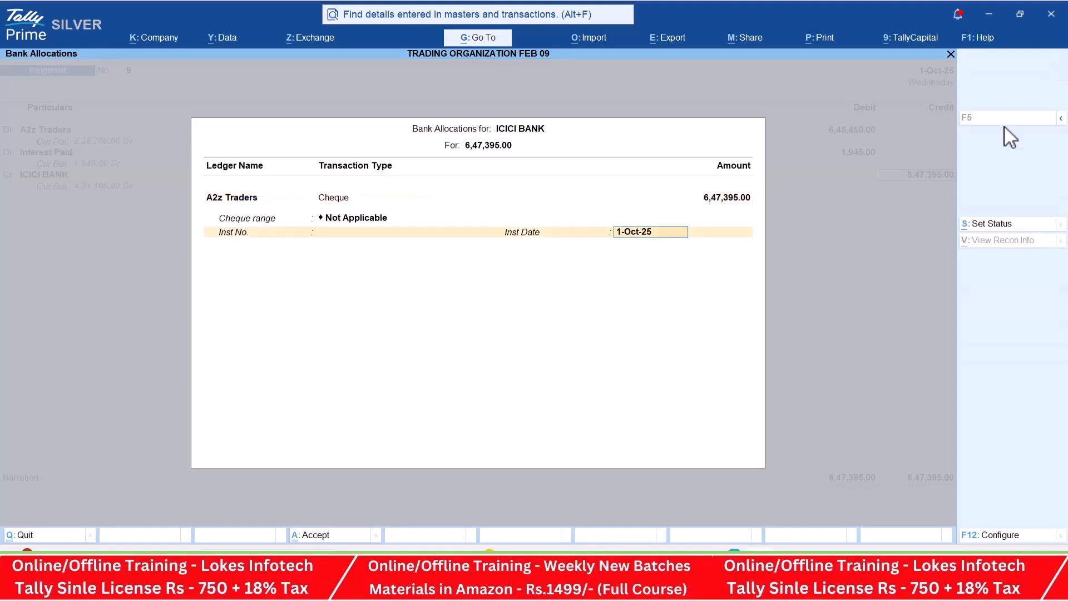
{"action": "key", "text": "Return"}
{"action": "key", "text": "Return"}
{"action": "key", "text": "Return"}
{"action": "key", "text": "Return"}
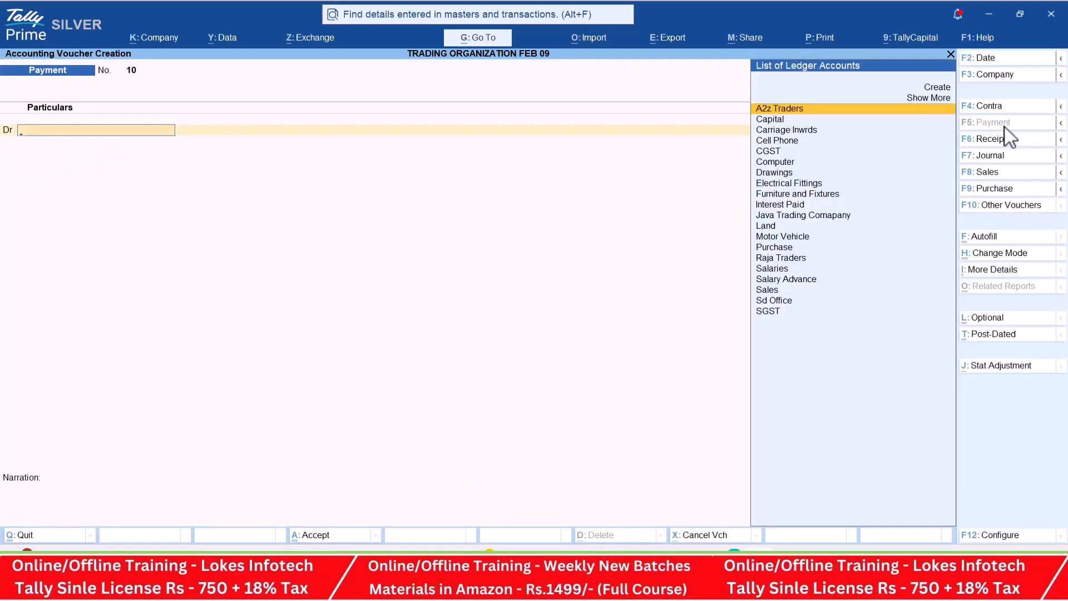
- Start a sales voucher for transaction 34 of the PDF, with party Java Trading Comapany and the Sales ledger
{"action": "key", "text": "alt+Tab"}
{"action": "scroll", "coordinate": [555, 311], "scroll_direction": "down", "scroll_amount": 10}
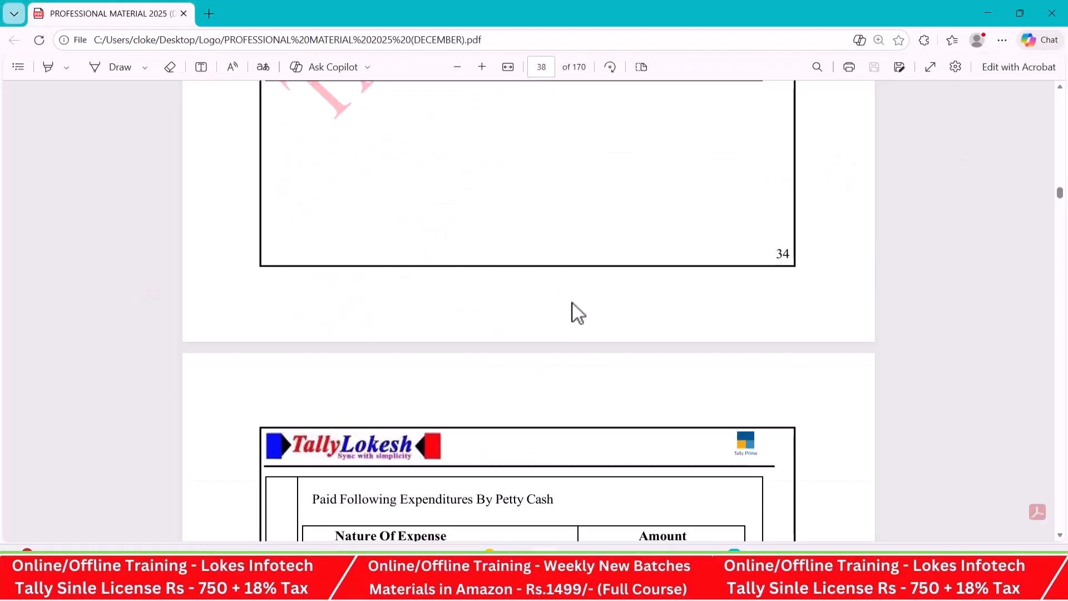
{"action": "scroll", "coordinate": [637, 275], "scroll_direction": "down", "scroll_amount": 3}
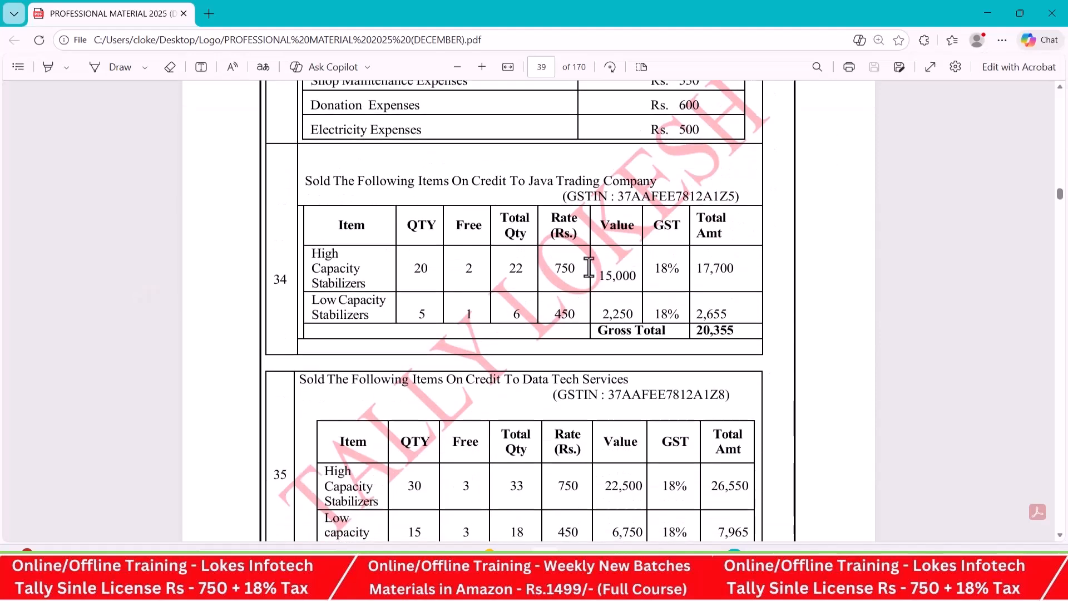
{"action": "key", "text": "alt+Tab"}
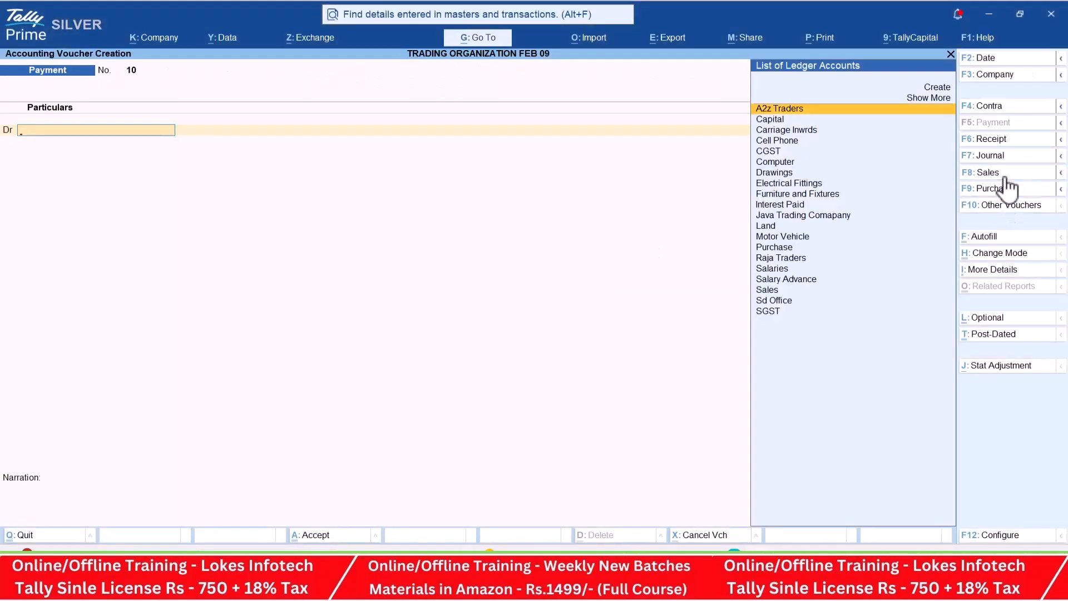
{"action": "left_click", "coordinate": [1006, 178]}
{"action": "key", "text": "Down"}
{"action": "key", "text": "Down"}
{"action": "key", "text": "Down"}
{"action": "key", "text": "Return"}
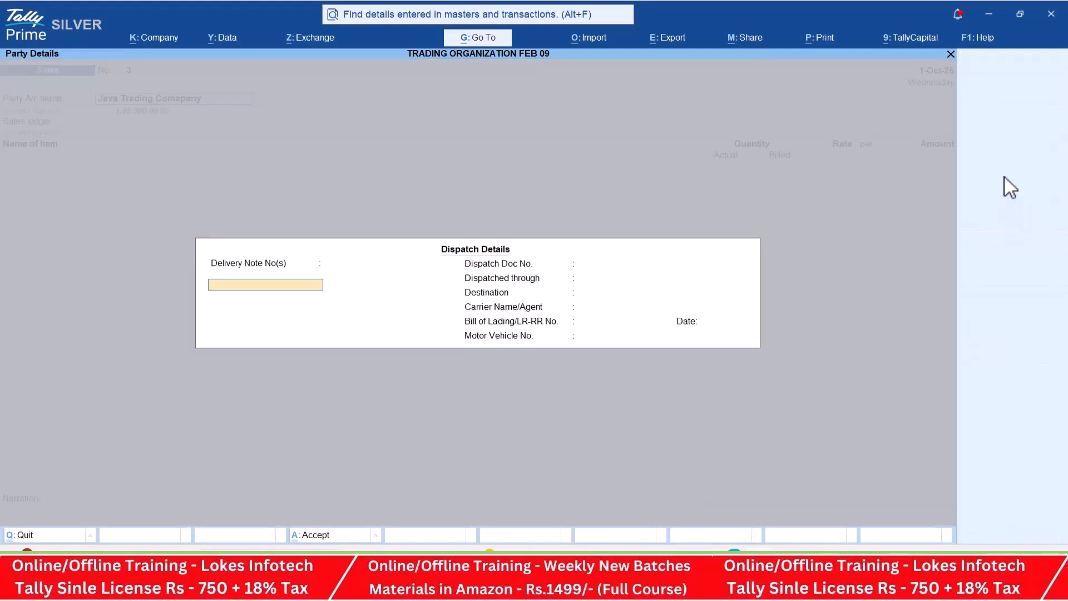
{"action": "key", "text": "ctrl+a"}
{"action": "key", "text": "Return"}
- Add High Capacity Stabilizers to the sales voucher with actual quantity 22, billed quantity 20 and rate 750
{"action": "key", "text": "alt+Tab"}
{"action": "key", "text": "alt+Tab"}
{"action": "key", "text": "Return"}
{"action": "key", "text": "alt+Tab"}
{"action": "key", "text": "alt+Tab"}
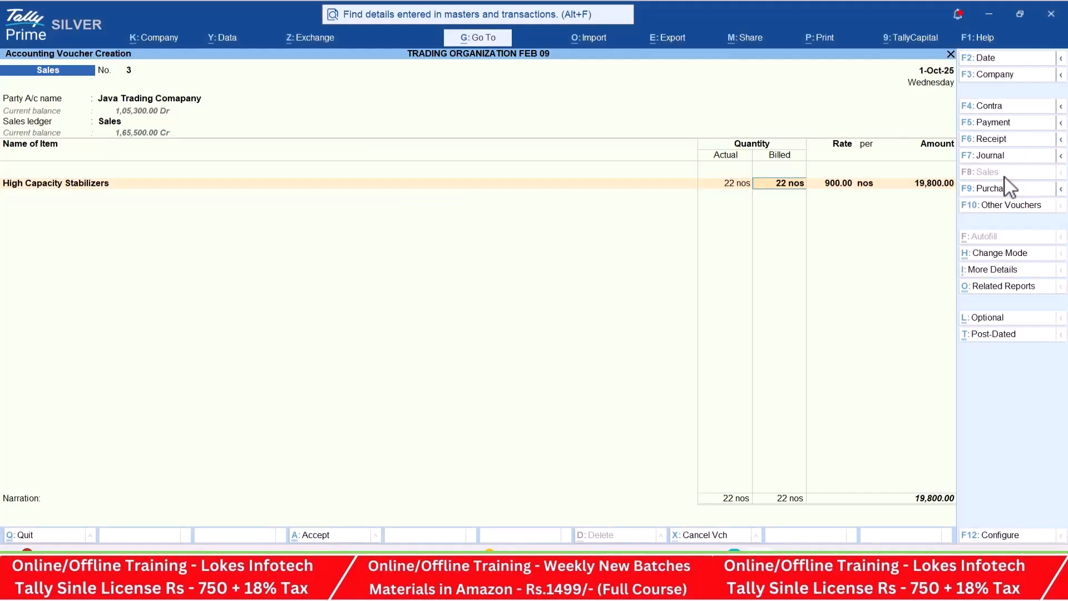
{"action": "key", "text": "alt+Tab"}
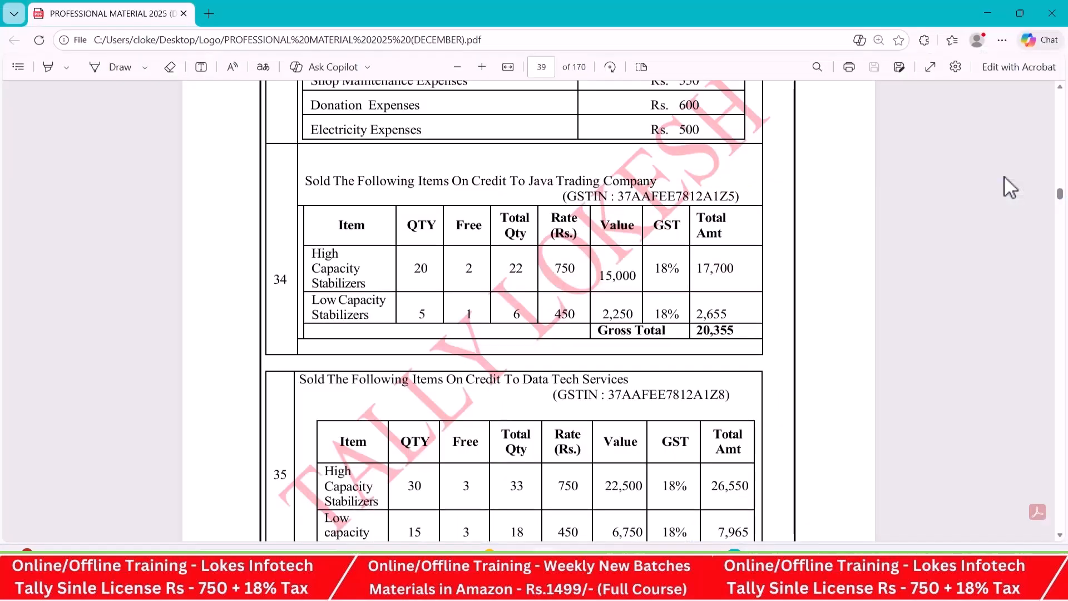
{"action": "key", "text": "alt+Tab"}
{"action": "type", "text": "20"}
{"action": "key", "text": "Return"}
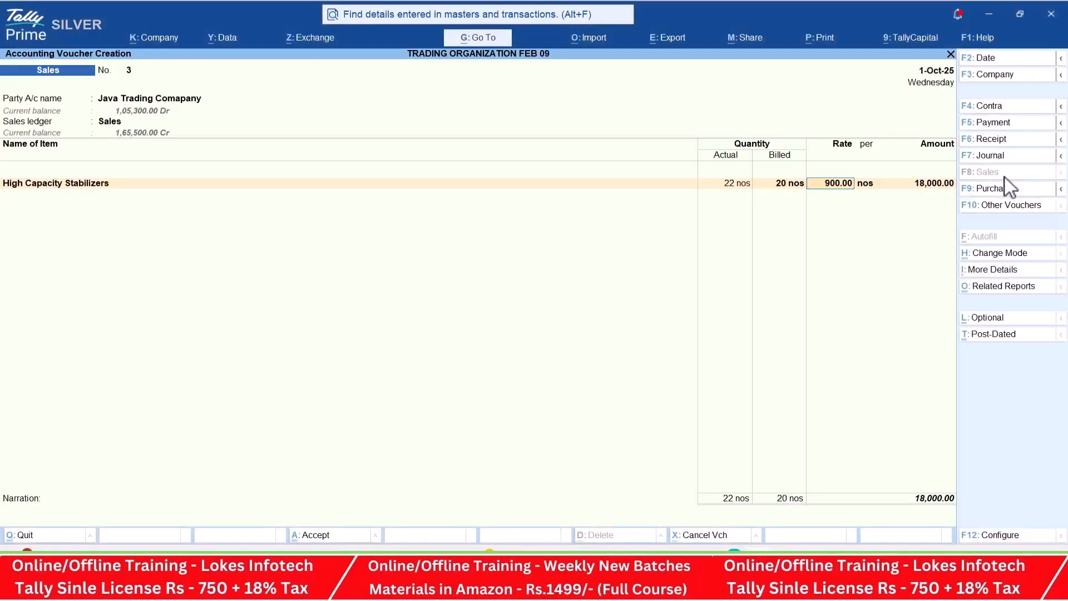
{"action": "key", "text": "alt+Tab"}
- Add Low Capacity Stabilizers to the sales voucher with actual quantity 6, billed quantity 5 and rate 450
{"action": "key", "text": "alt+Tab"}
{"action": "type", "text": "750"}
{"action": "key", "text": "Return"}
{"action": "key", "text": "Return"}
{"action": "key", "text": "alt+Tab"}
{"action": "key", "text": "alt+Tab"}
{"action": "type", "text": "Lo"}
{"action": "key", "text": "Return"}
{"action": "key", "text": "alt+Tab"}
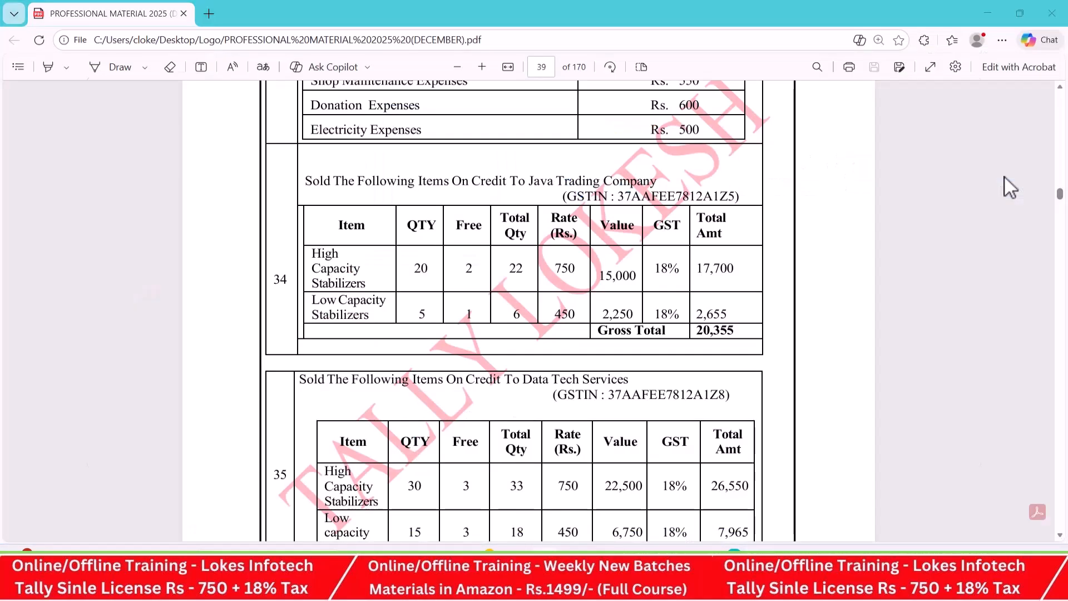
{"action": "key", "text": "alt+Tab"}
{"action": "type", "text": "6"}
{"action": "key", "text": "Return"}
{"action": "type", "text": "5 nos"}
{"action": "key", "text": "Return"}
{"action": "key", "text": "alt+Tab"}
{"action": "key", "text": "alt+Tab"}
{"action": "type", "text": "450"}
{"action": "key", "text": "Return"}
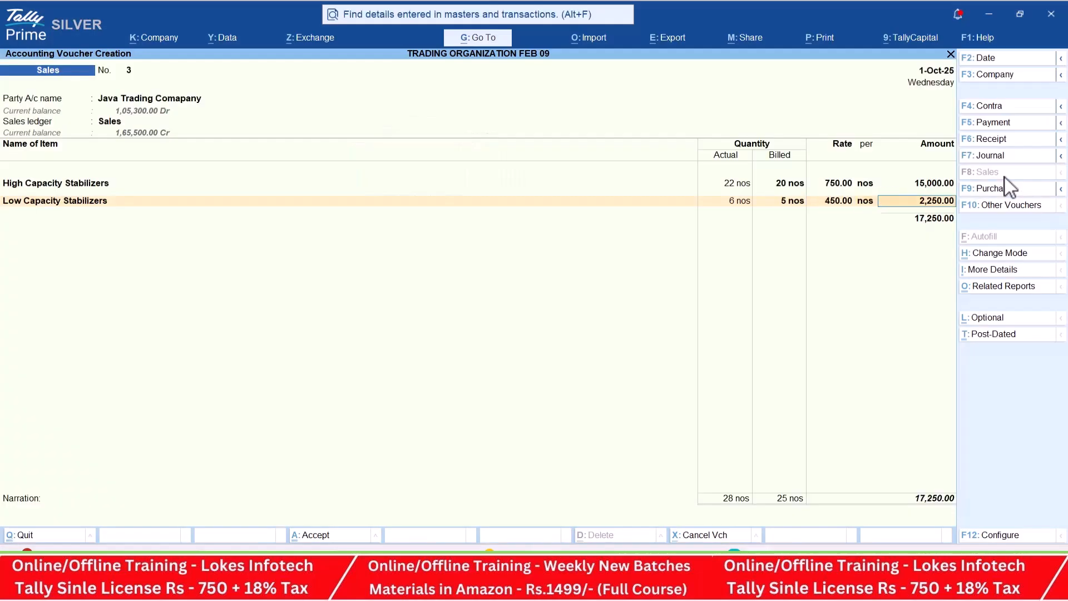
{"action": "key", "text": "Return"}
- Add CGST and SGST to the Java Trading Comapany sales voucher and save it
{"action": "type", "text": "C"}
{"action": "type", "text": "sgst"}
{"action": "key", "text": "Return"}
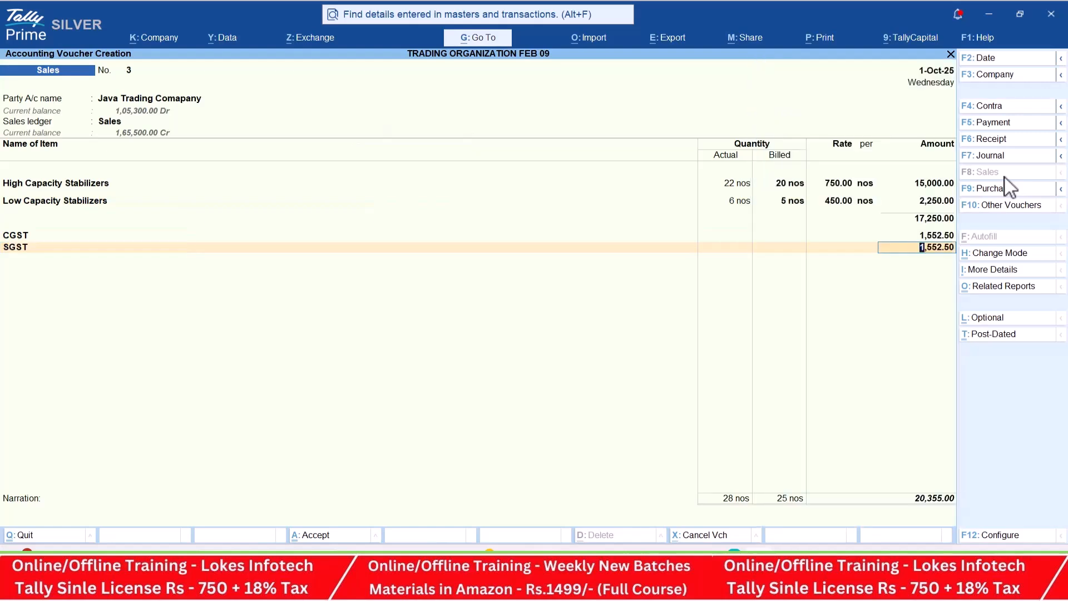
{"action": "key", "text": "Return"}
{"action": "key", "text": "Return"}
{"action": "key", "text": "Return"}
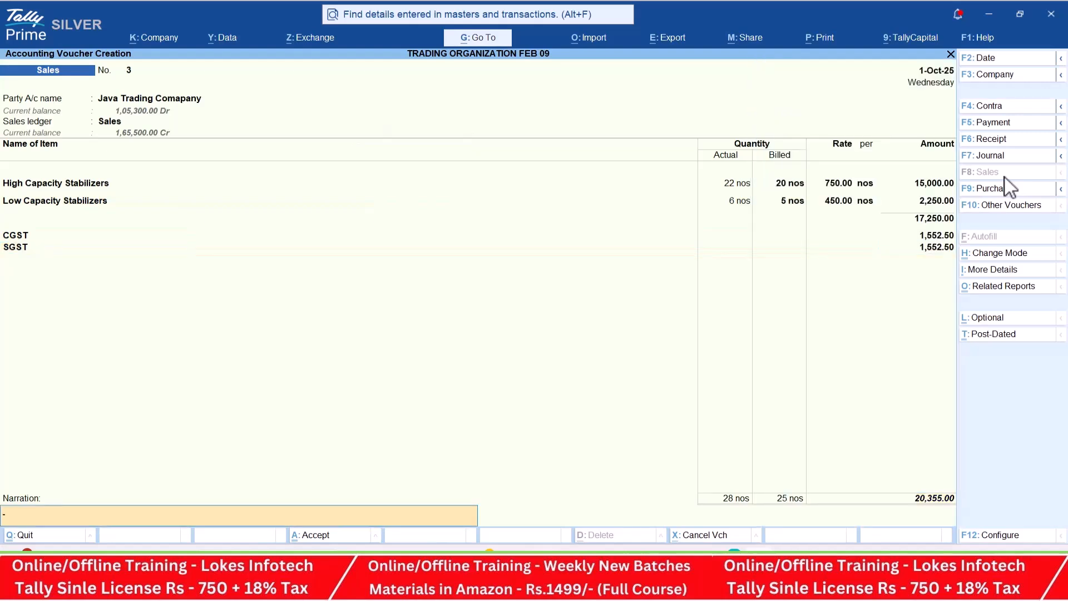
{"action": "key", "text": "Return"}
{"action": "key", "text": "Return"}
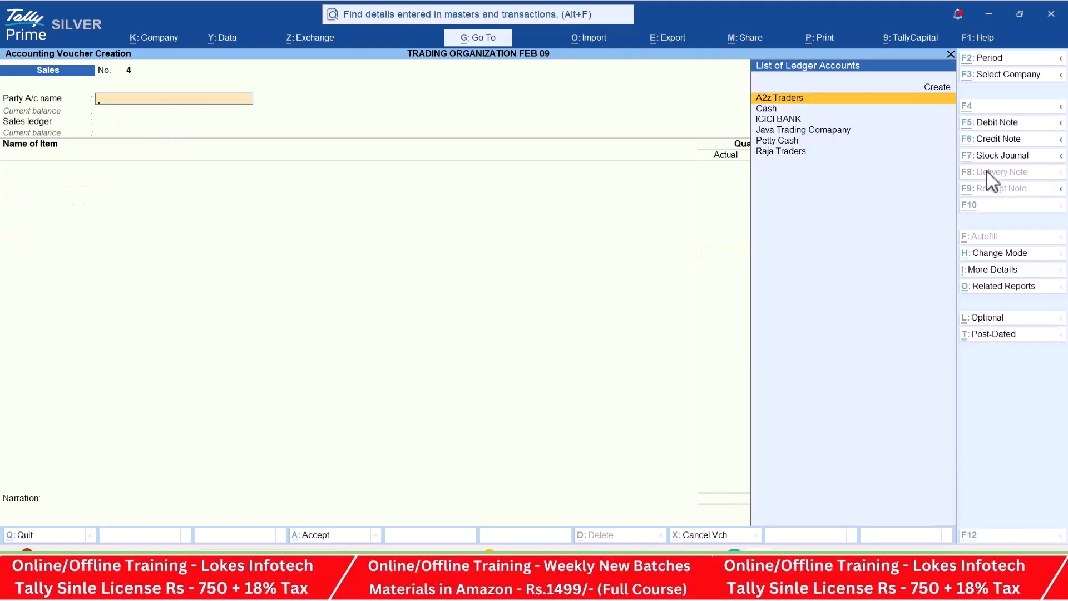
- Check transaction 41 in the PDF, turn on the Discount column in invoices, and turn off separate Actual and Billed Quantity columns
{"action": "key", "text": "alt+Tab"}
{"action": "scroll", "coordinate": [617, 285], "scroll_direction": "down", "scroll_amount": 5}
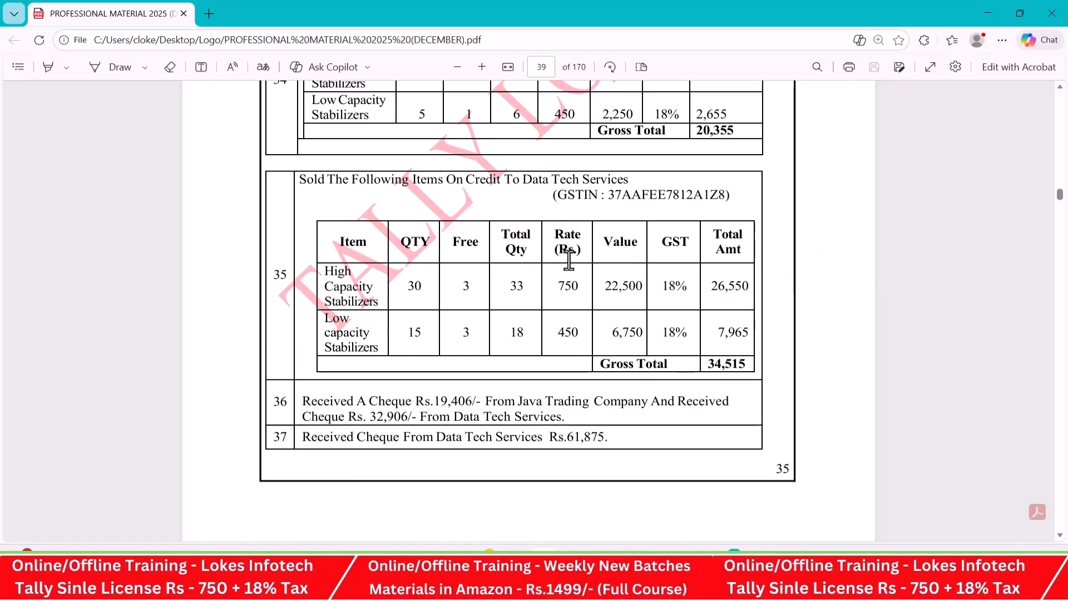
{"action": "scroll", "coordinate": [569, 260], "scroll_direction": "down", "scroll_amount": 3}
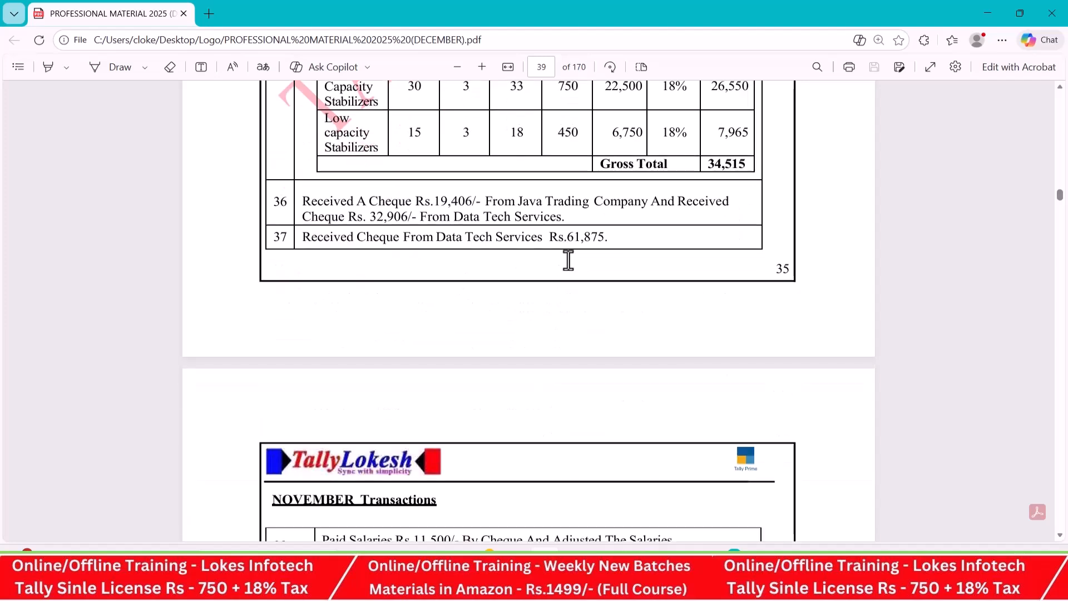
{"action": "scroll", "coordinate": [573, 267], "scroll_direction": "down", "scroll_amount": 3}
{"action": "scroll", "coordinate": [570, 260], "scroll_direction": "down", "scroll_amount": 2}
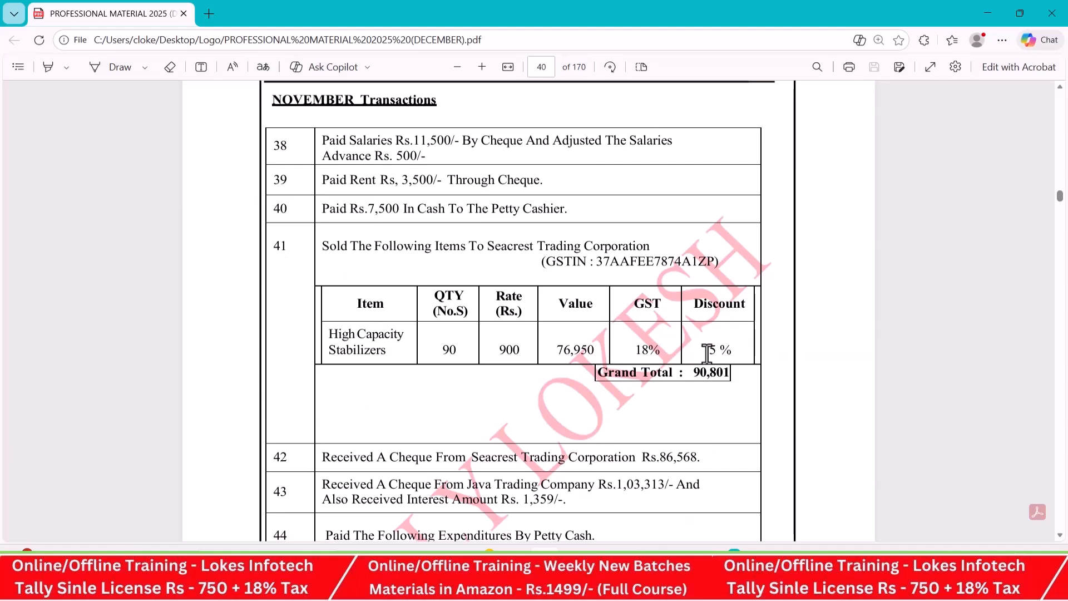
{"action": "key", "text": "alt+Tab"}
{"action": "left_click", "coordinate": [151, 39]}
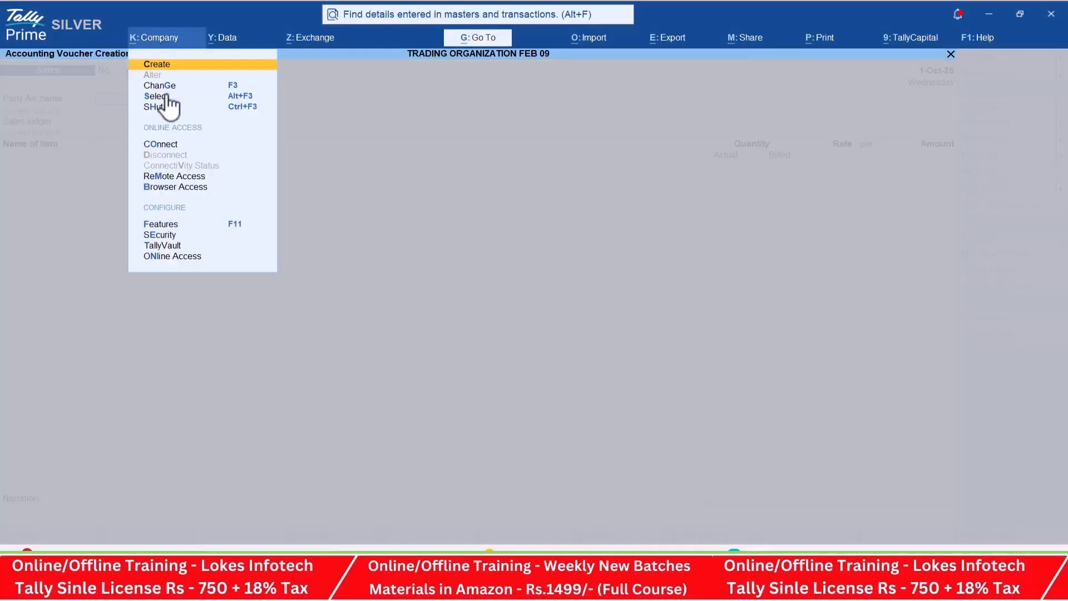
{"action": "left_click", "coordinate": [166, 223]}
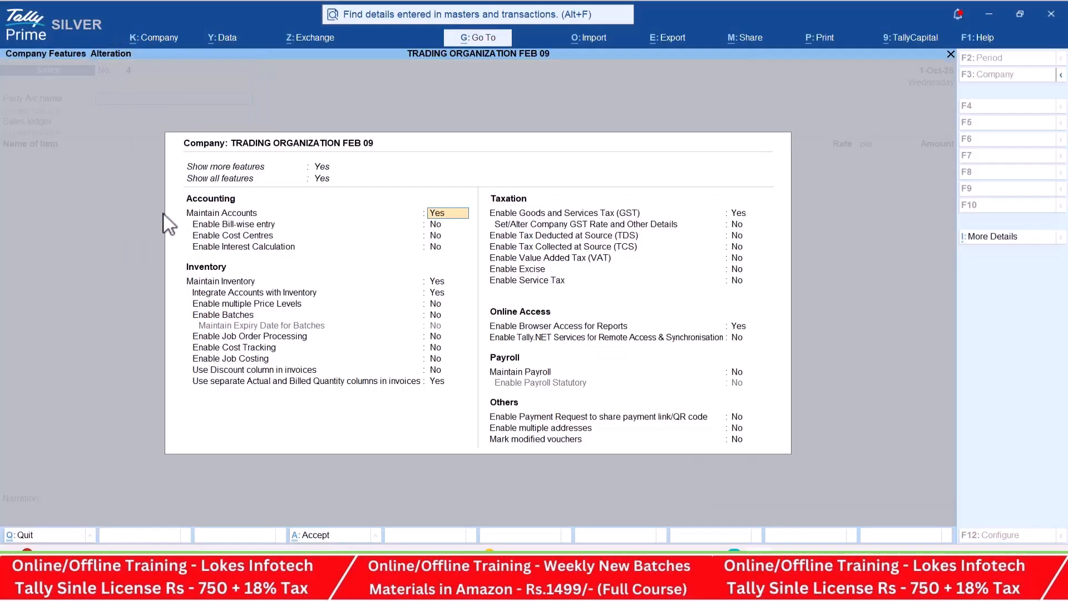
{"action": "key", "text": "Down"}
{"action": "key", "text": "Down"}
{"action": "key", "text": "Down"}
{"action": "key", "text": "Down"}
{"action": "key", "text": "Down"}
{"action": "key", "text": "Down"}
{"action": "key", "text": "Down"}
{"action": "key", "text": "Down"}
{"action": "key", "text": "Down"}
{"action": "key", "text": "Down"}
{"action": "key", "text": "Down"}
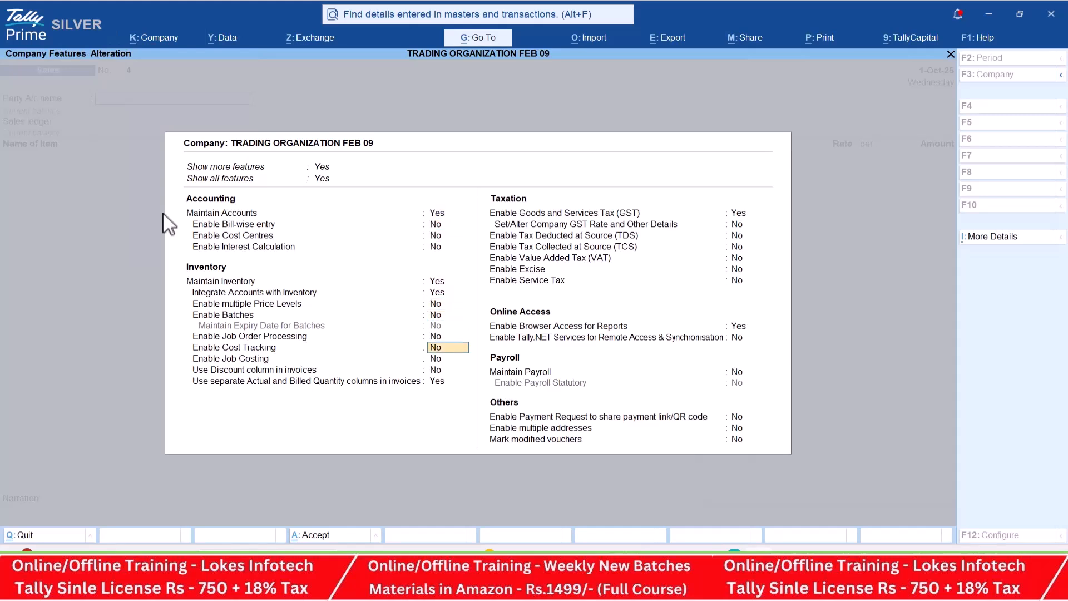
{"action": "type", "text": "y"}
{"action": "key", "text": "Return"}
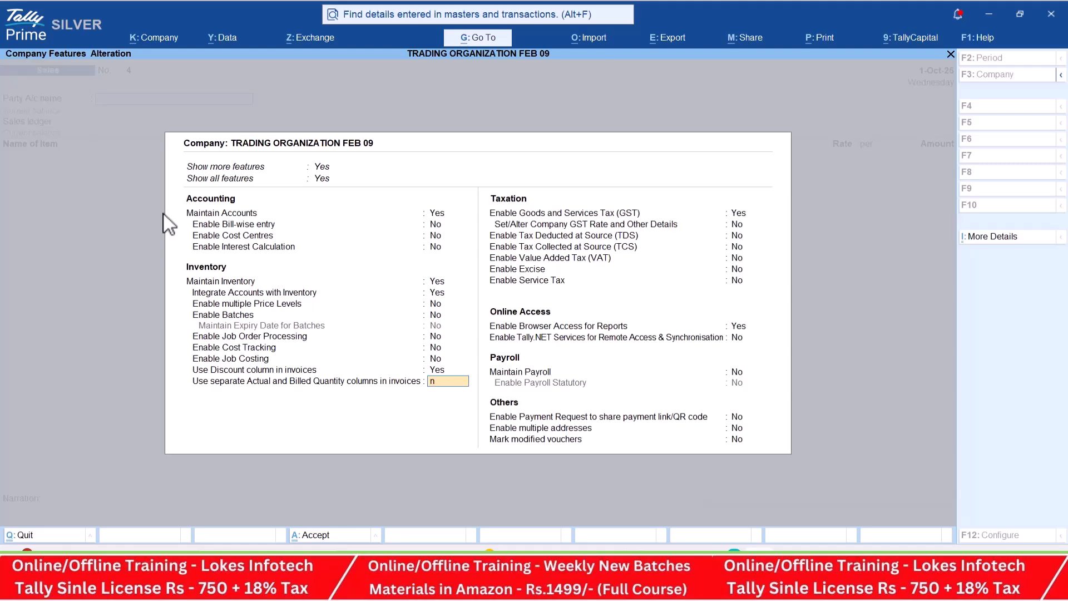
{"action": "key", "text": "Return"}
{"action": "key", "text": "ctrl+a"}
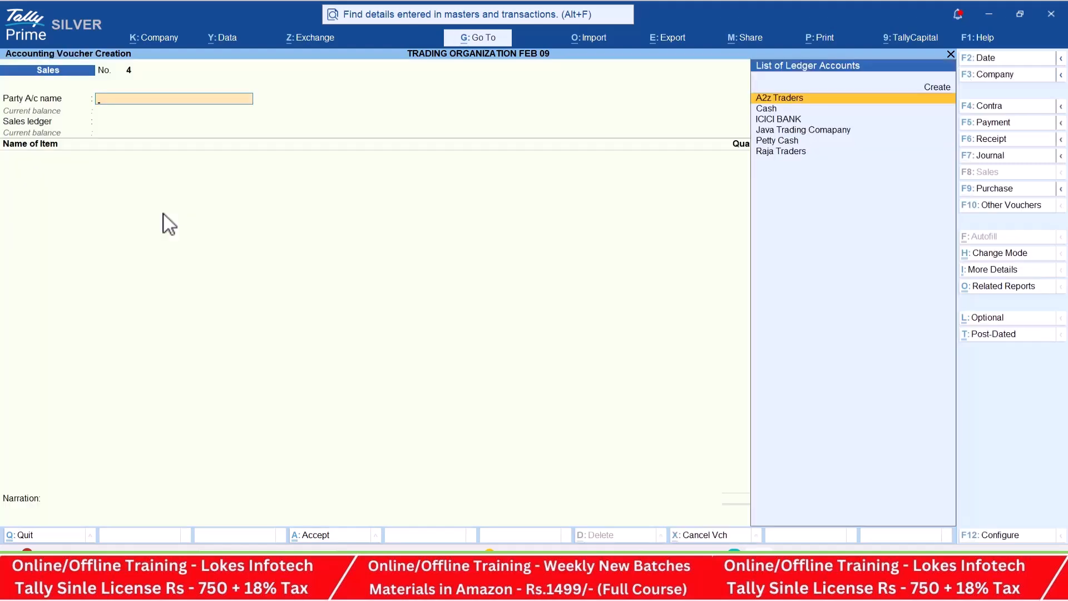
- Start a new party ledger named Secrest Trading Corporation from the sales voucher
{"action": "key", "text": "alt+Tab"}
{"action": "key", "text": "alt+Tab"}
{"action": "key", "text": "alt+c"}
{"action": "type", "text": "Secrest R"}
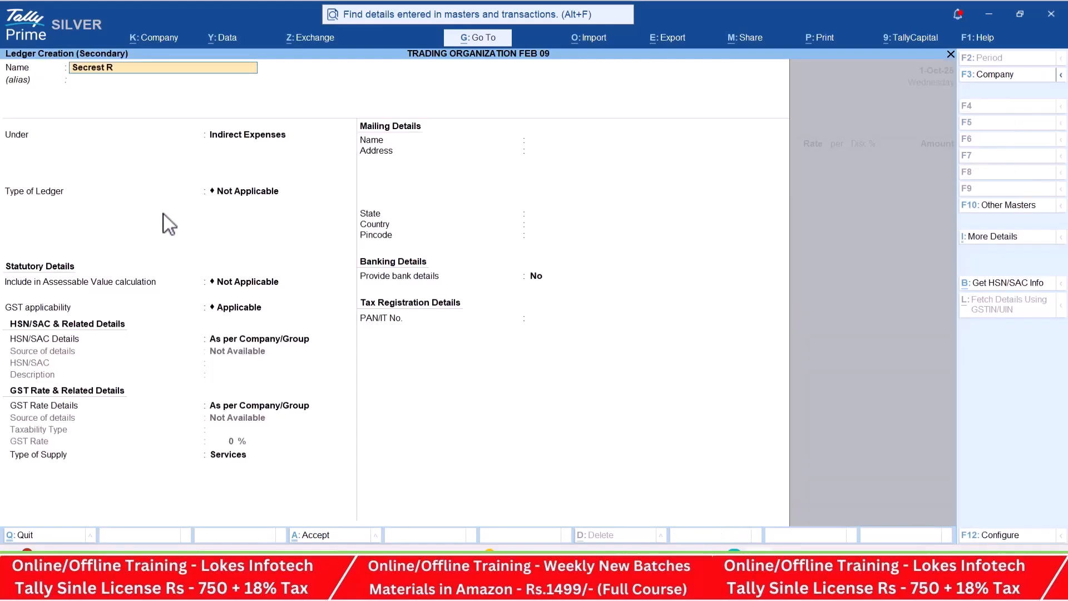
{"action": "key", "text": "BackSpace"}
{"action": "type", "text": "Trading c"}
{"action": "type", "text": "orporation"}
{"action": "key", "text": "Return"}
- Place the Secrest Trading Corporation ledger under Sundry Debtors, accepting its default mailing details and the Regular registration type
{"action": "key", "text": "Return"}
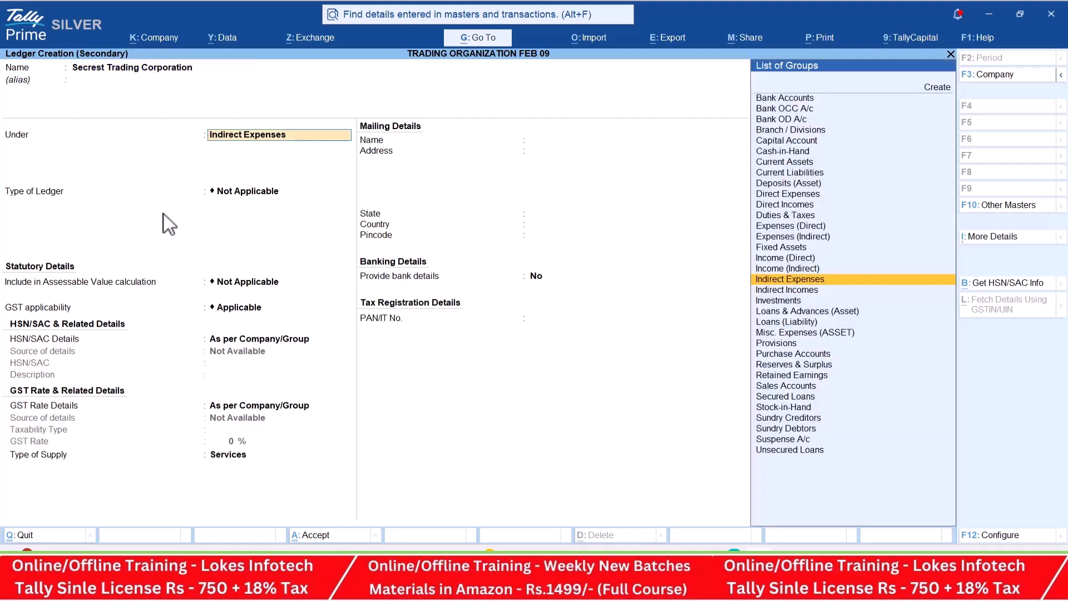
{"action": "type", "text": "Sun"}
{"action": "key", "text": "Down"}
{"action": "key", "text": "Down"}
{"action": "key", "text": "Return"}
{"action": "key", "text": "Return"}
{"action": "key", "text": "Return"}
{"action": "key", "text": "Return"}
{"action": "key", "text": "Return"}
{"action": "key", "text": "Return"}
{"action": "key", "text": "Return"}
{"action": "key", "text": "Return"}
{"action": "key", "text": "Return"}
{"action": "key", "text": "Return"}
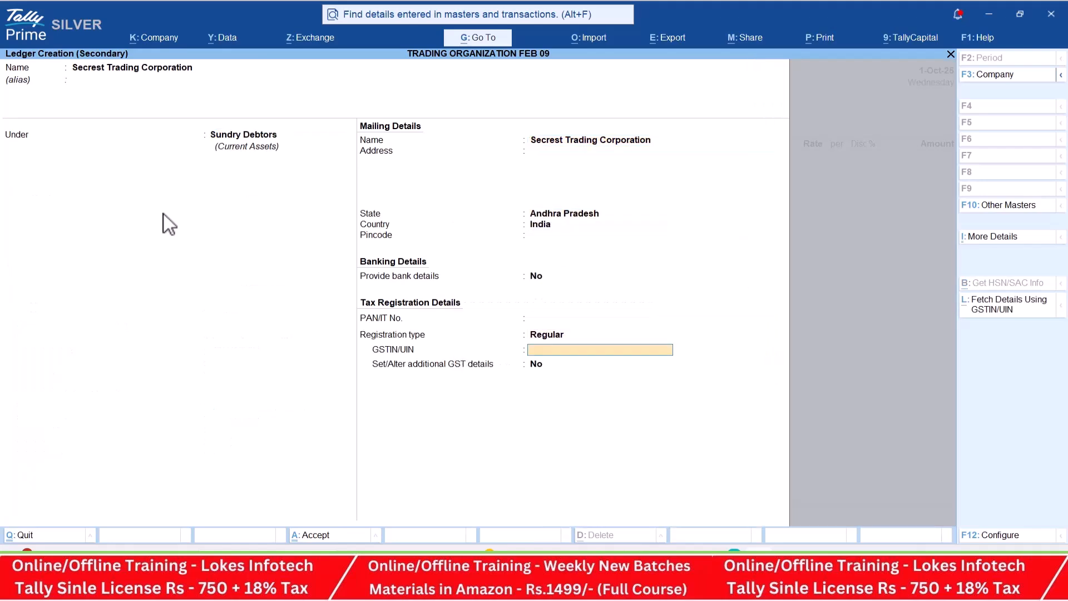
- Copy the party's GSTIN from transaction 41 in the PDF into the new ledger and save it
{"action": "key", "text": "alt+Tab"}
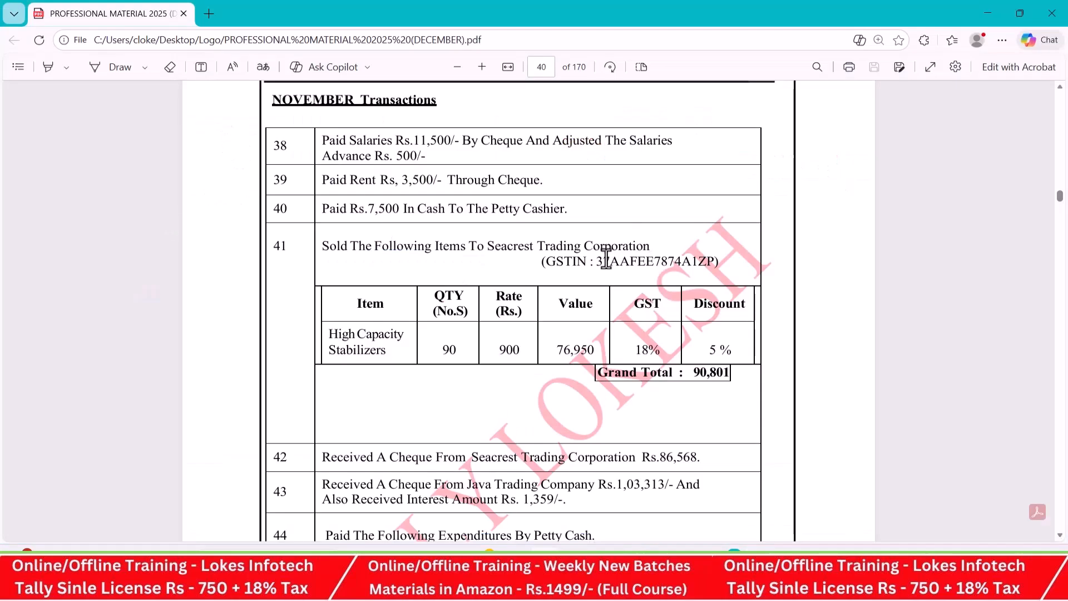
{"action": "left_click_drag", "start_coordinate": [597, 261], "coordinate": [709, 264]}
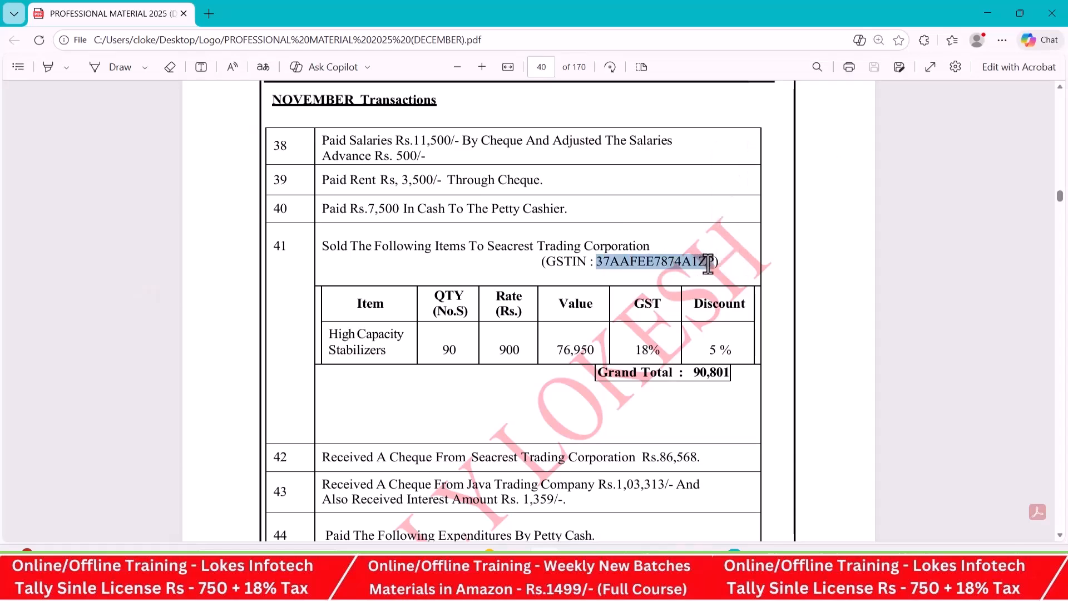
{"action": "key", "text": "ctrl+c"}
{"action": "key", "text": "alt+Tab"}
{"action": "key", "text": "ctrl+v"}
{"action": "key", "text": "ctrl+a"}
- Accept the party details for Secrest Trading Corporation and select the Sales ledger in the sales voucher
{"action": "key", "text": "Return"}
{"action": "key", "text": "ctrl+a"}
{"action": "key", "text": "Return"}
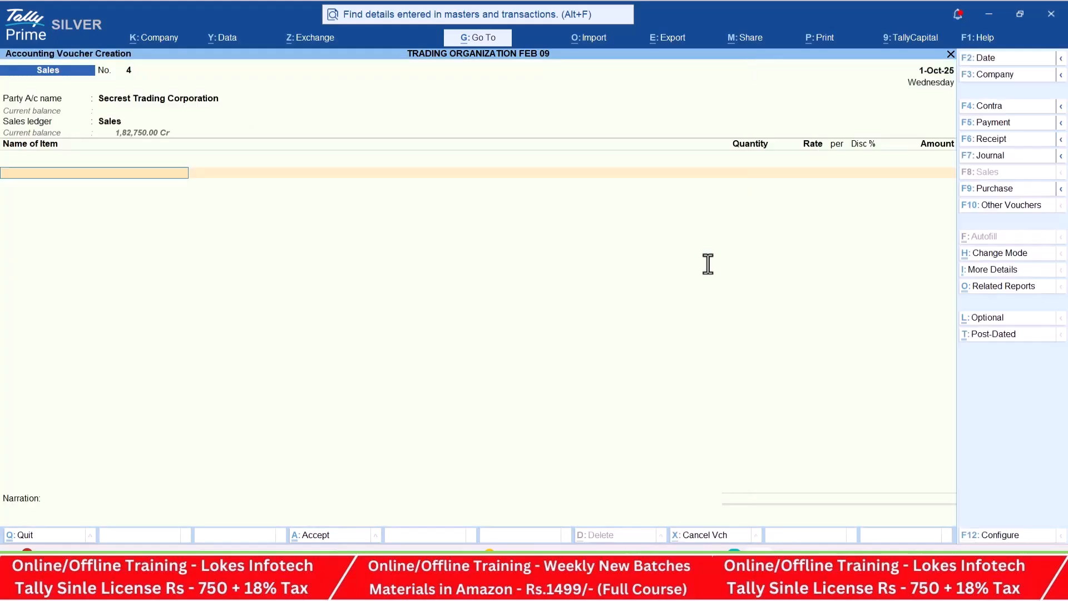
- Add High Capacity Stabilizers to the sales voucher with a quantity of 90, continuing past the stock warning
{"action": "key", "text": "alt+Tab"}
{"action": "key", "text": "alt+Tab"}
{"action": "type", "text": "H"}
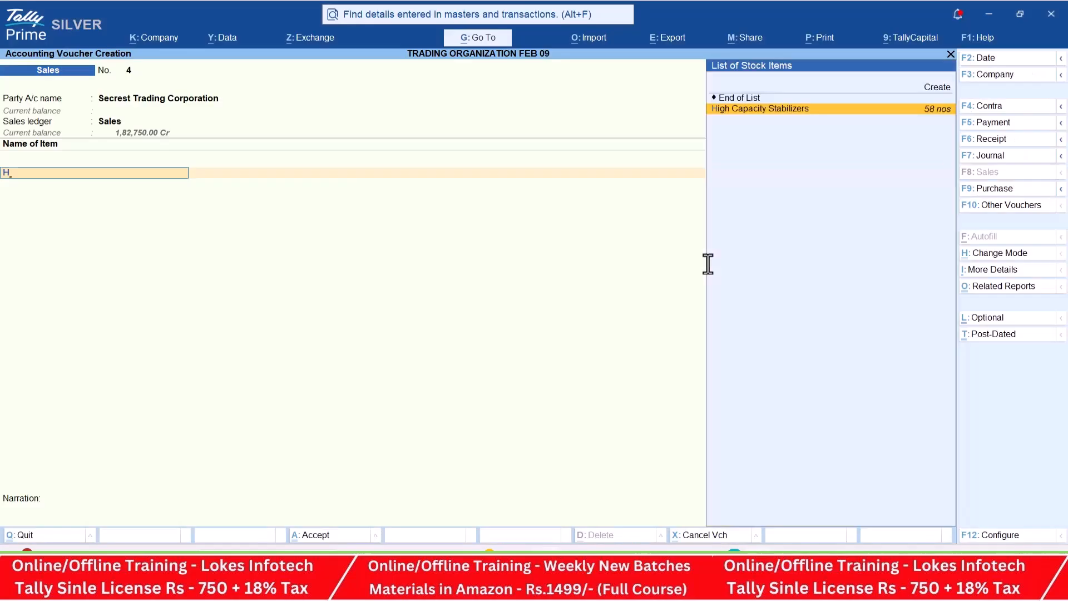
{"action": "key", "text": "Return"}
{"action": "key", "text": "alt+Tab"}
{"action": "key", "text": "alt+Tab"}
{"action": "type", "text": "90"}
{"action": "key", "text": "Return"}
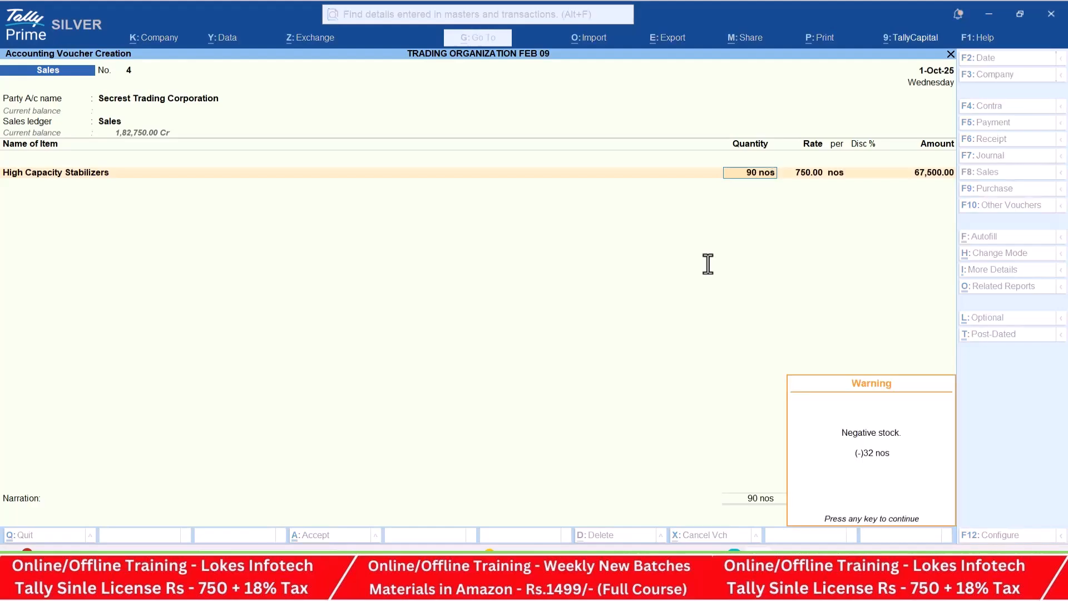
{"action": "key", "text": "Return"}
- Set the High Capacity Stabilizers rate to 900 with a 5% discount
{"action": "type", "text": "900"}
{"action": "key", "text": "Return"}
{"action": "key", "text": "Return"}
{"action": "key", "text": "Return"}
{"action": "key", "text": "Return"}
{"action": "key", "text": "BackSpace"}
{"action": "key", "text": "BackSpace"}
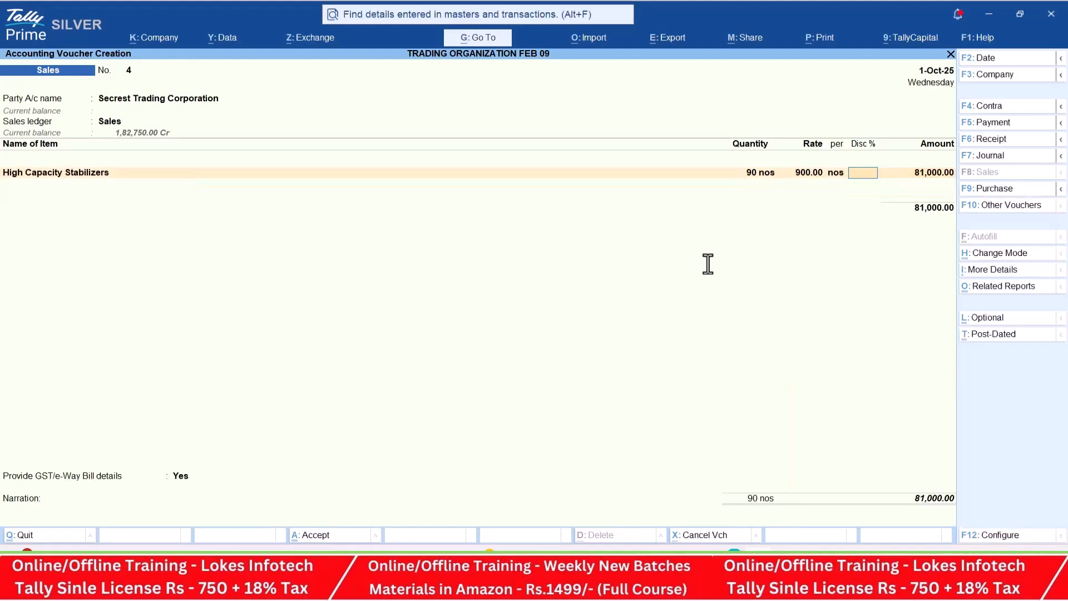
{"action": "key", "text": "alt+Tab"}
{"action": "key", "text": "alt+Tab"}
{"action": "type", "text": "5"}
{"action": "key", "text": "Return"}
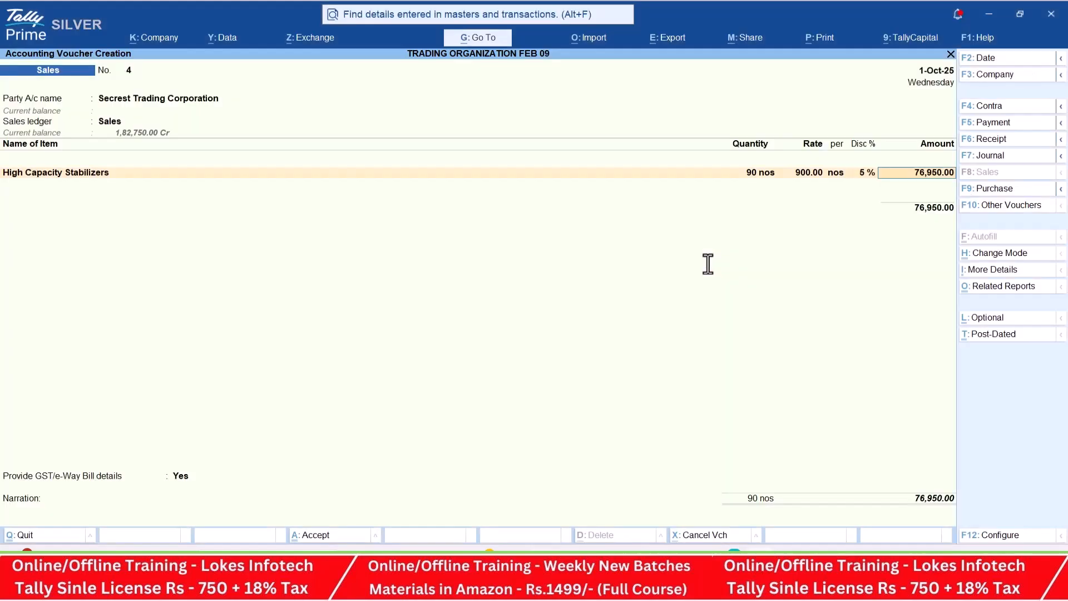
- Add the CGST and SGST ledgers to the Secrest Trading Corporation sales voucher
{"action": "key", "text": "Return"}
{"action": "type", "text": "cg"}
{"action": "key", "text": "Return"}
{"action": "key", "text": "Return"}
{"action": "type", "text": "sg"}
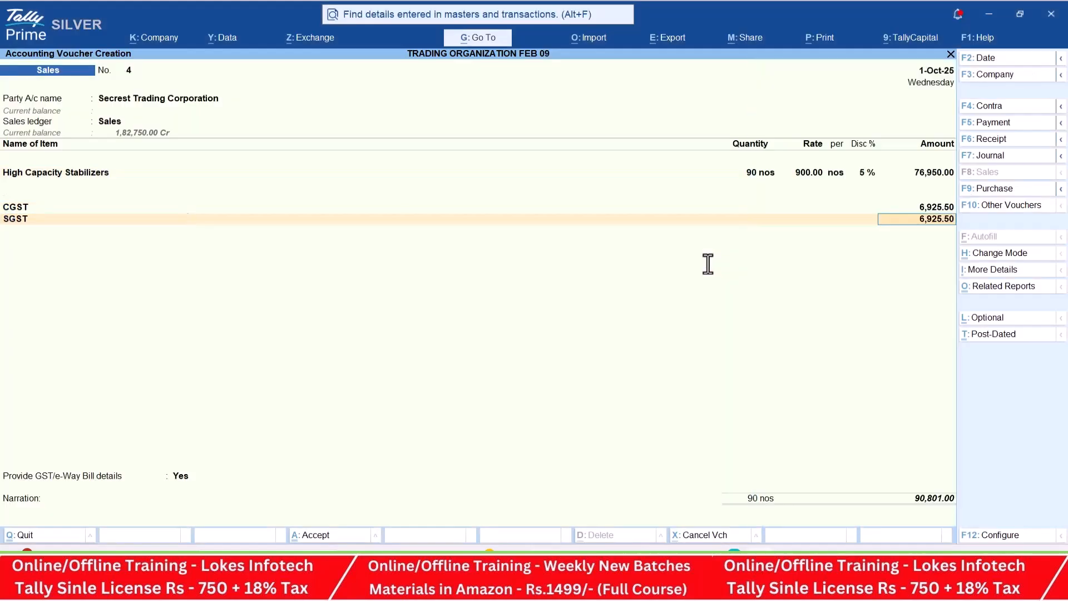
- Set Provide GST/e-Way Bill details to No and save the sales voucher without sending it for e-Way Bill generation
{"action": "key", "text": "Return"}
{"action": "key", "text": "Return"}
{"action": "key", "text": "Return"}
{"action": "key", "text": "Up"}
{"action": "key", "text": "Return"}
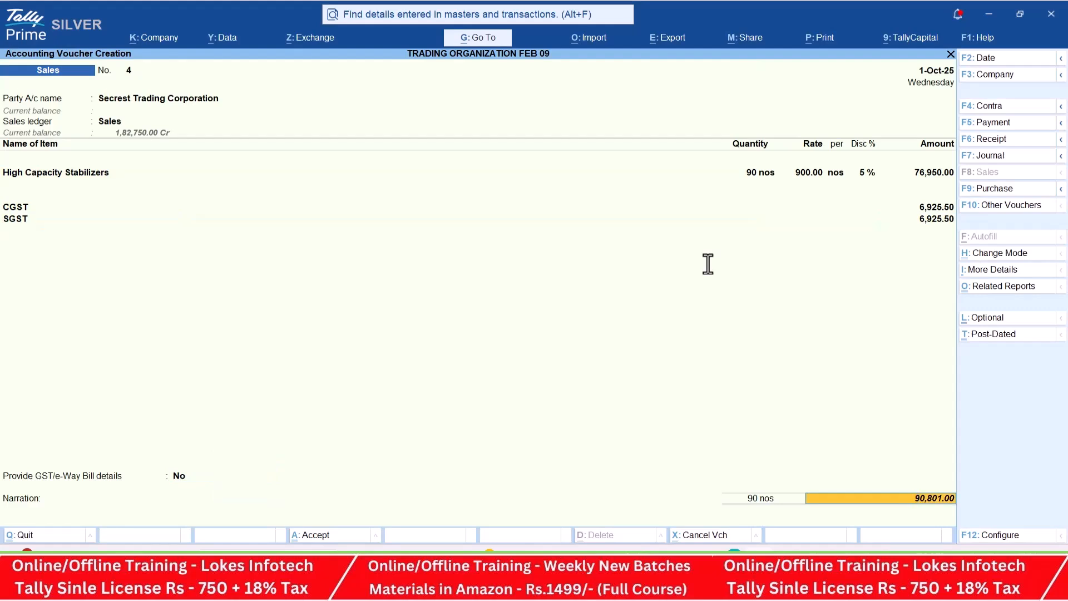
{"action": "key", "text": "Return"}
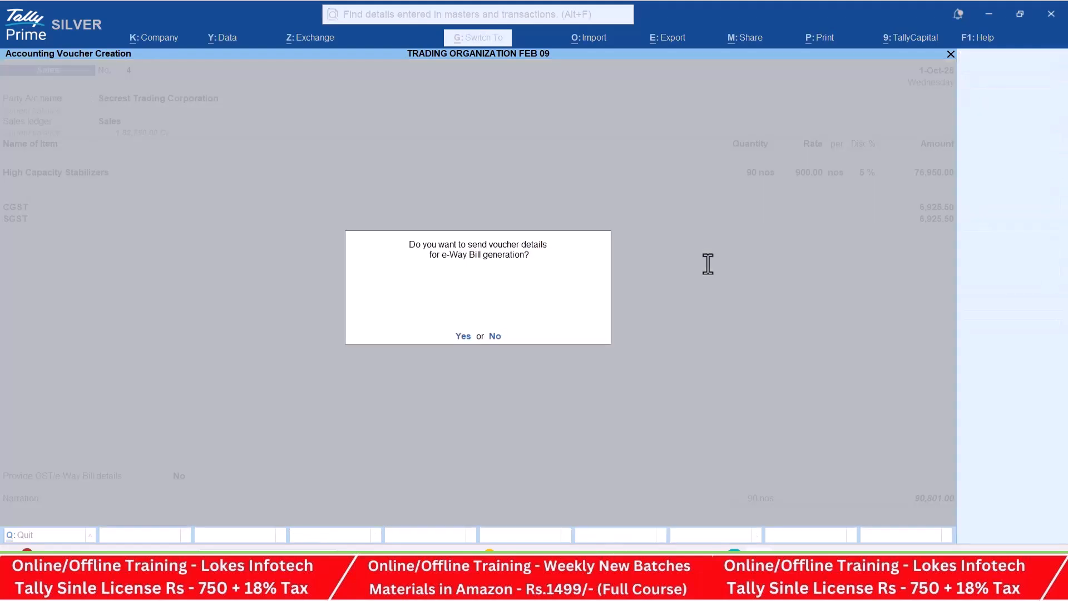
{"action": "key", "text": "n"}
- Start a receipt voucher for transaction 43 of the PDF, crediting Java Trading Comapany
{"action": "key", "text": "alt+Tab"}
{"action": "scroll", "coordinate": [629, 322], "scroll_direction": "down", "scroll_amount": 1}
{"action": "scroll", "coordinate": [629, 324], "scroll_direction": "down", "scroll_amount": 3}
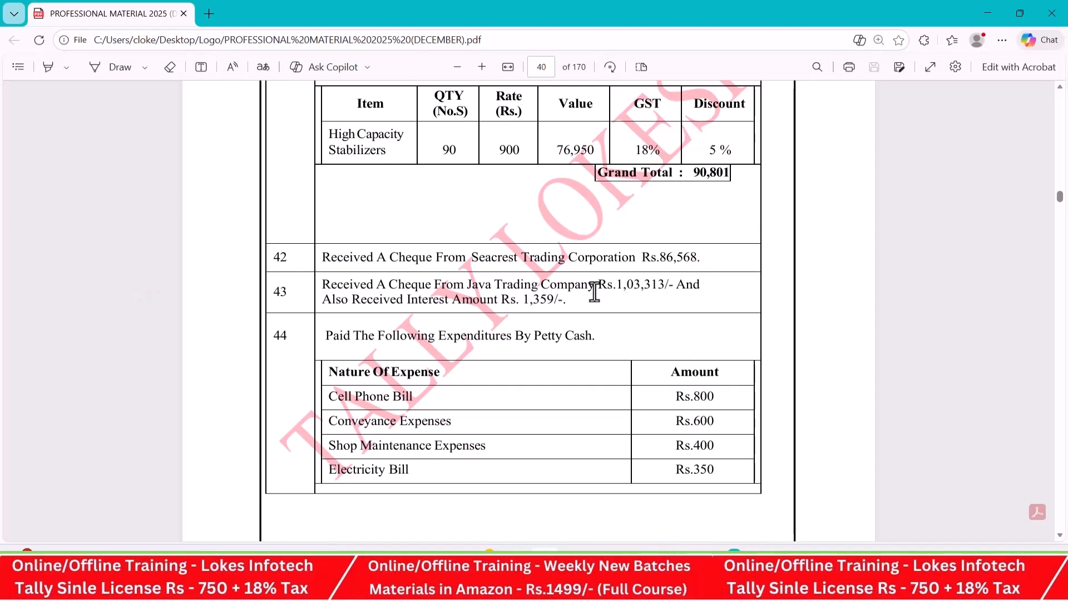
{"action": "key", "text": "alt+Tab"}
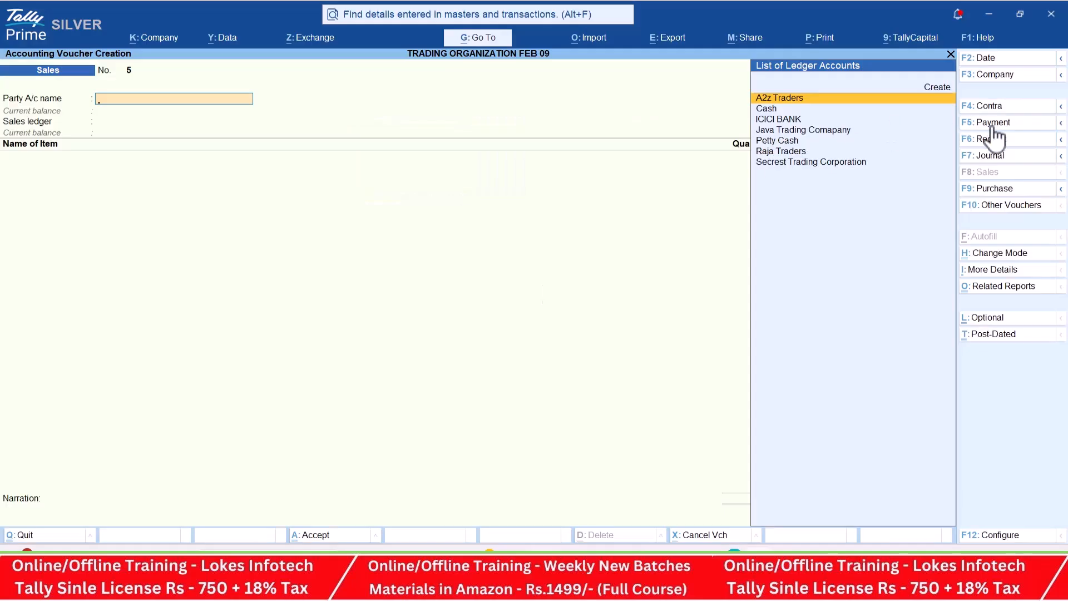
{"action": "left_click", "coordinate": [1009, 143]}
{"action": "type", "text": "Java Trading Comapany"}
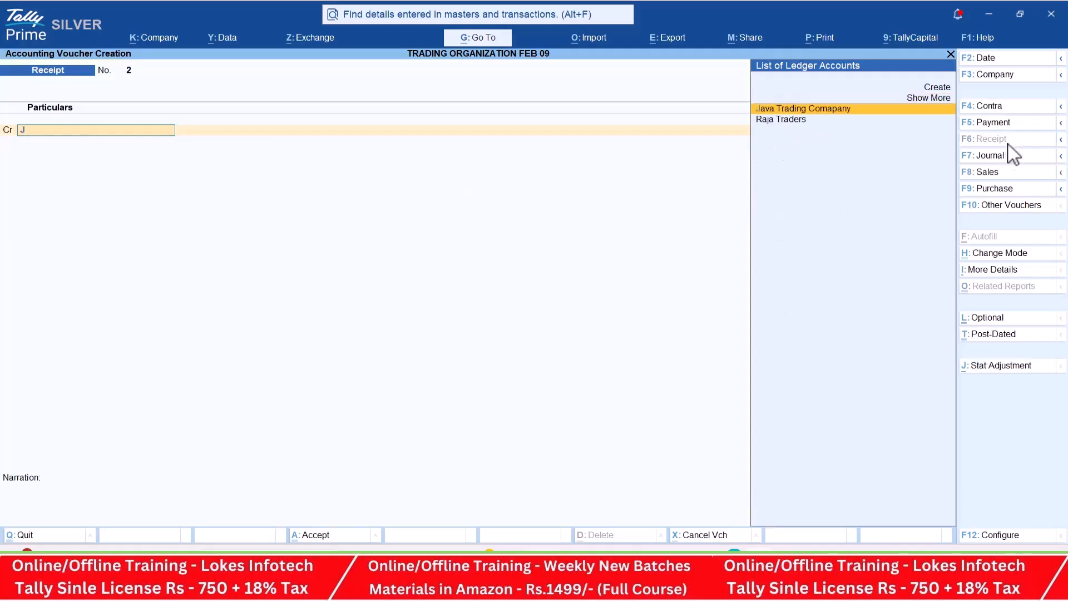
{"action": "key", "text": "Return"}
- Enter the cheque amount from transaction 43, 103313, as the credit for Java Trading Comapany
{"action": "key", "text": "alt+Tab"}
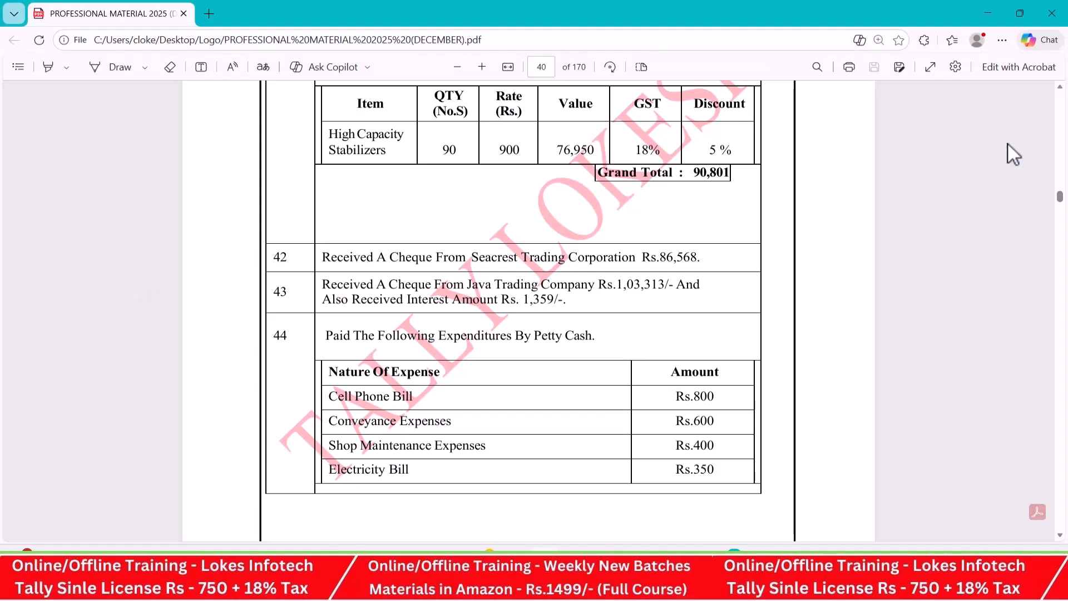
{"action": "key", "text": "alt+Tab"}
{"action": "key", "text": "alt+Tab"}
{"action": "key", "text": "alt+Tab"}
{"action": "type", "text": "103313"}
{"action": "key", "text": "Return"}
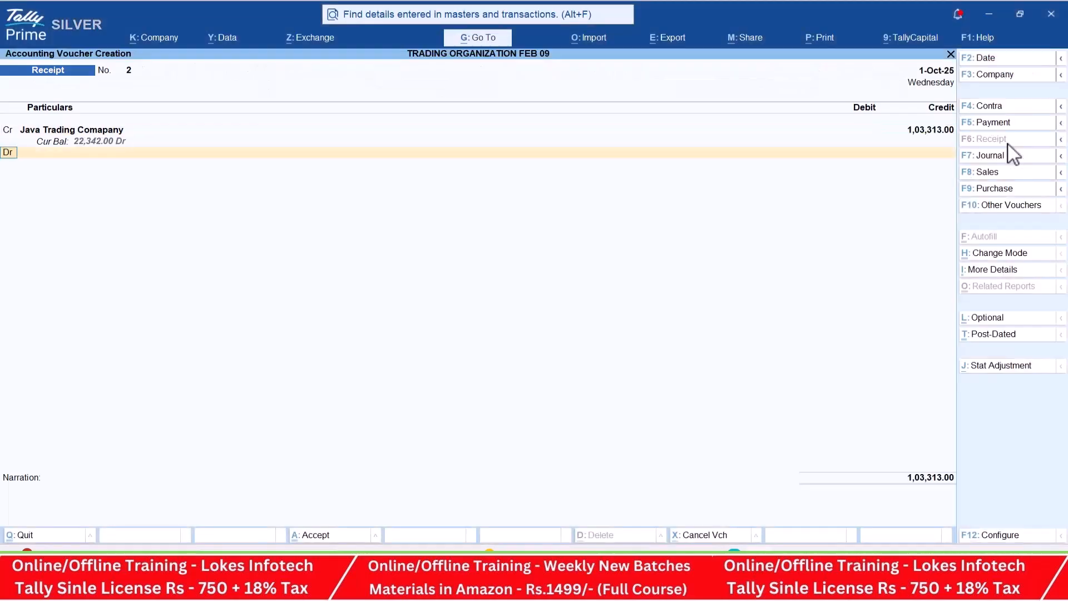
- Add a second credit line using a new ledger named Interest Received under Indirect Incomes
{"action": "key", "text": "Return"}
{"action": "key", "text": "alt+c"}
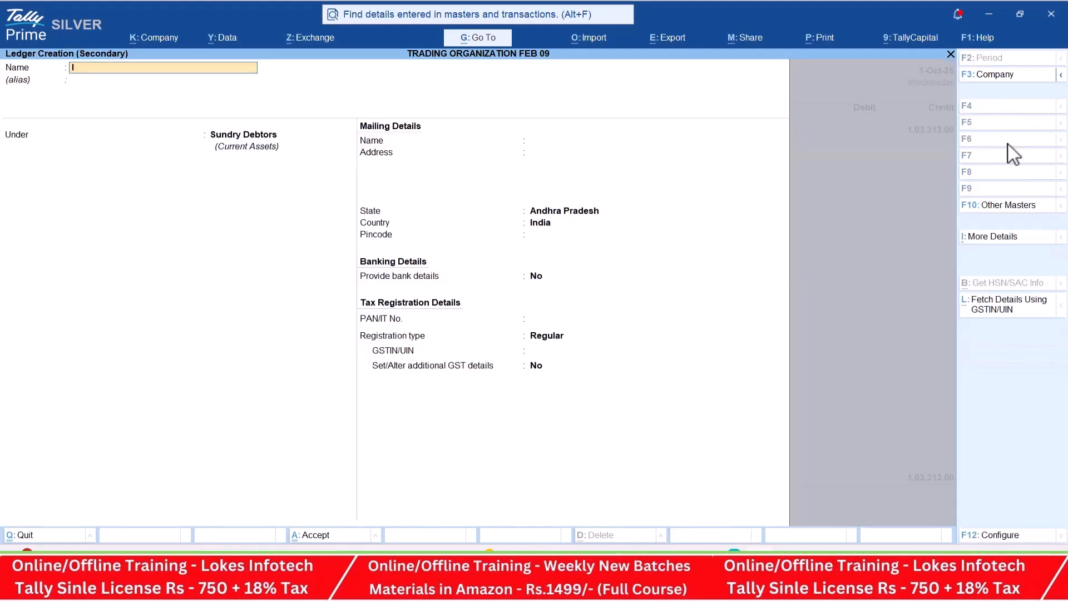
{"action": "type", "text": "Interest Received"}
{"action": "key", "text": "Return"}
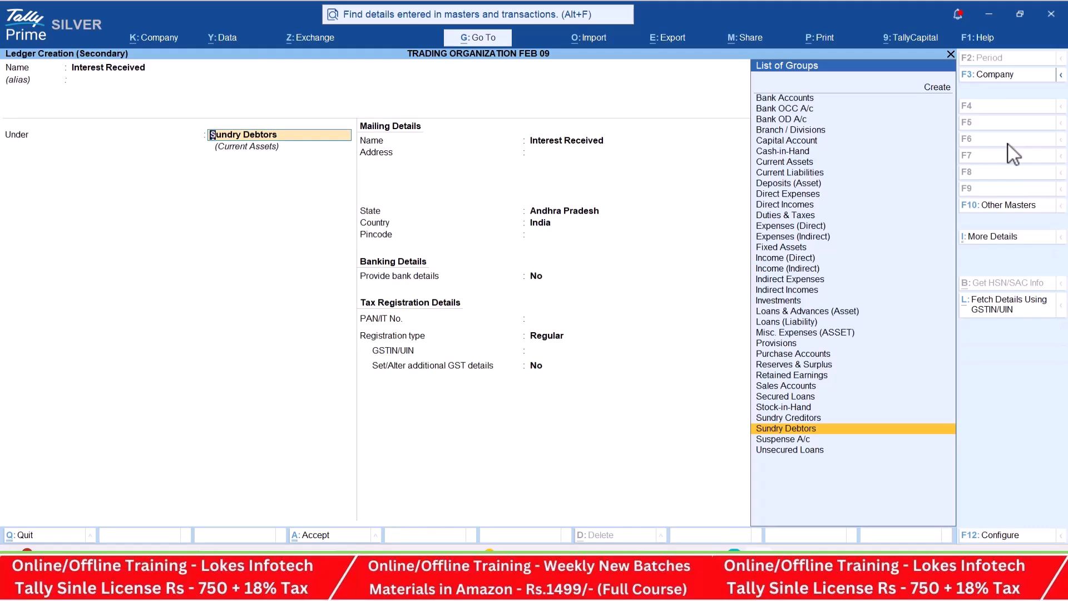
{"action": "type", "text": "Ind"}
{"action": "key", "text": "Down"}
{"action": "key", "text": "Return"}
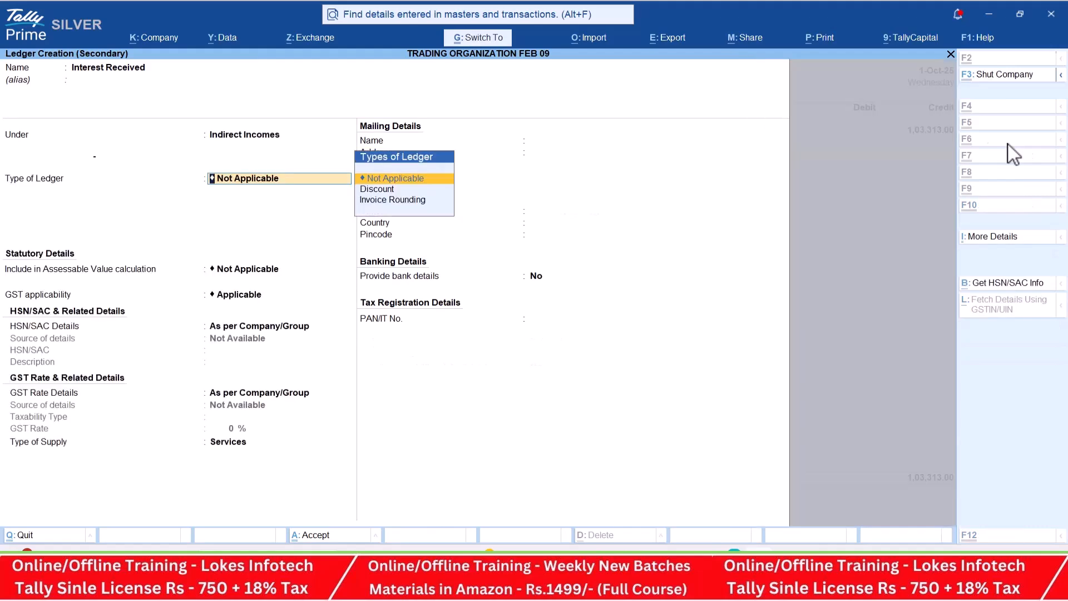
{"action": "key", "text": "ctrl+a"}
- Set the Interest Received credit amount to 1359
{"action": "key", "text": "alt+Tab"}
- Debit ICICI BANK for the full receipt amount and save the receipt voucher
{"action": "key", "text": "alt+Tab"}
{"action": "type", "text": "1359"}
{"action": "key", "text": "Return"}
{"action": "key", "text": "alt+Tab"}
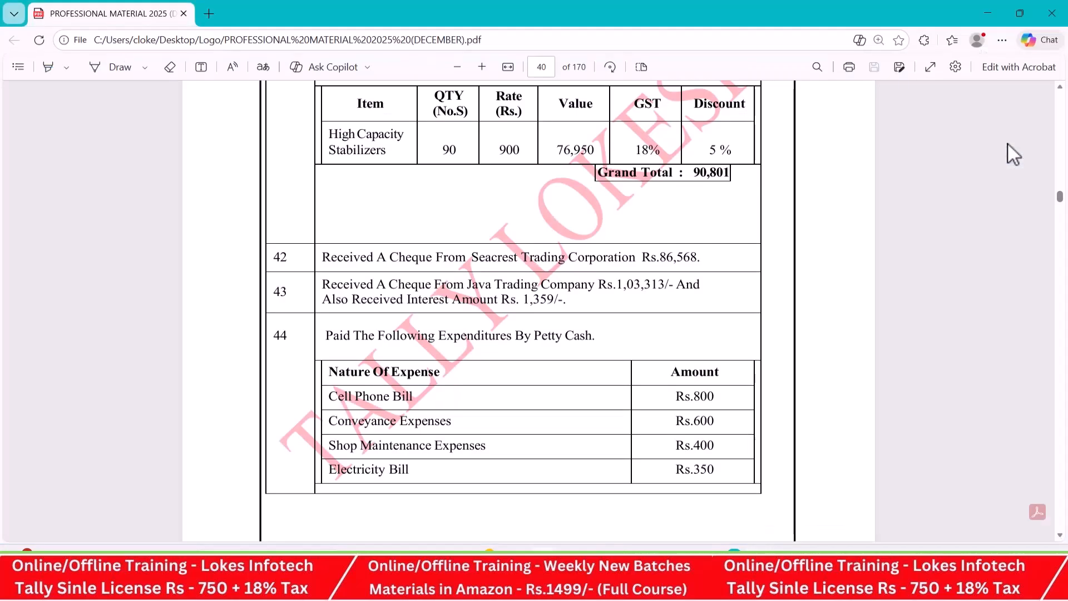
{"action": "key", "text": "alt+Tab"}
{"action": "type", "text": "I"}
{"action": "key", "text": "Return"}
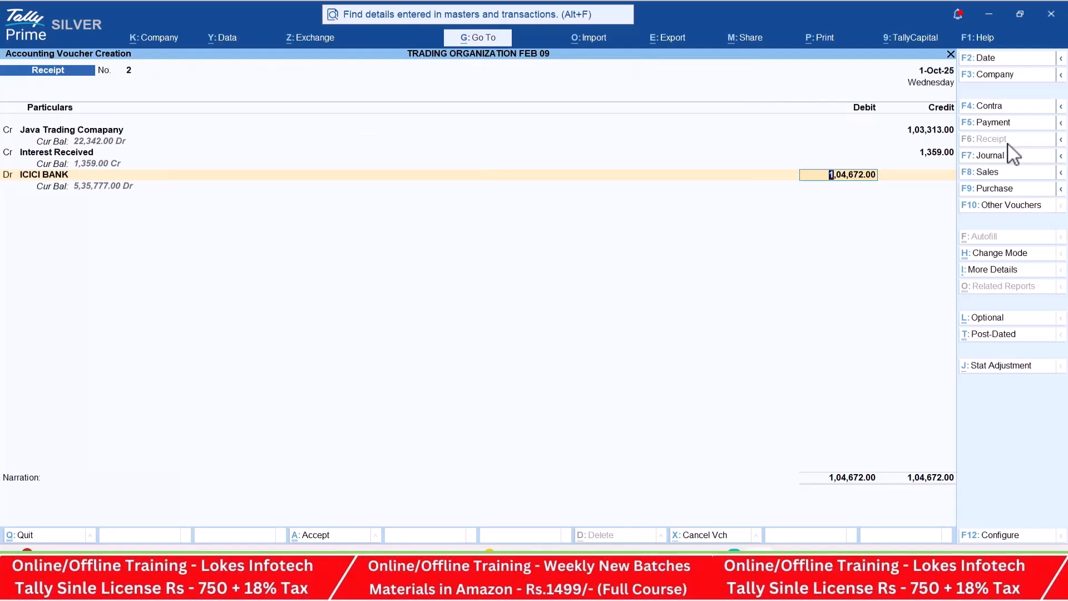
{"action": "key", "text": "ctrl+a"}
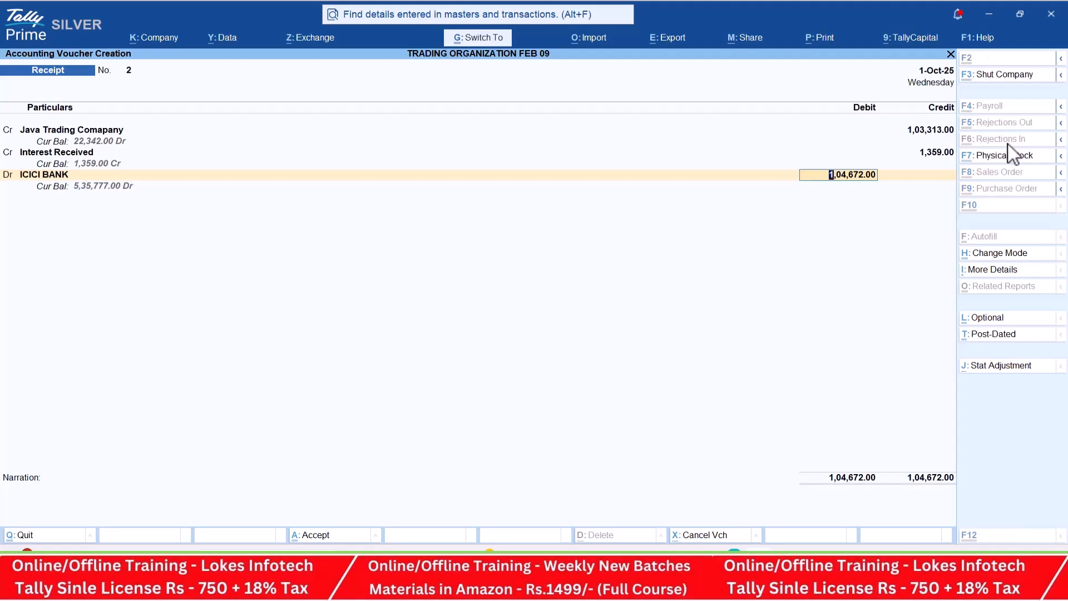
- Read transactions 44 to 51 in the practice PDF and start a Debit Note voucher in TallyPrime for the purchase return in transaction 50
{"action": "key", "text": "alt+Tab"}
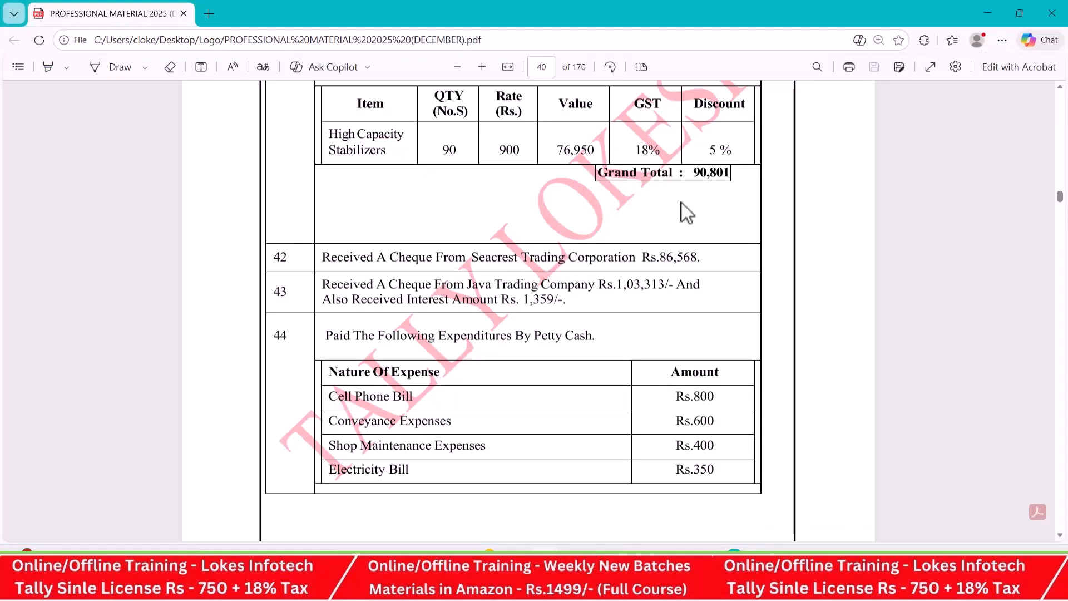
{"action": "scroll", "coordinate": [679, 275], "scroll_direction": "down", "scroll_amount": 10}
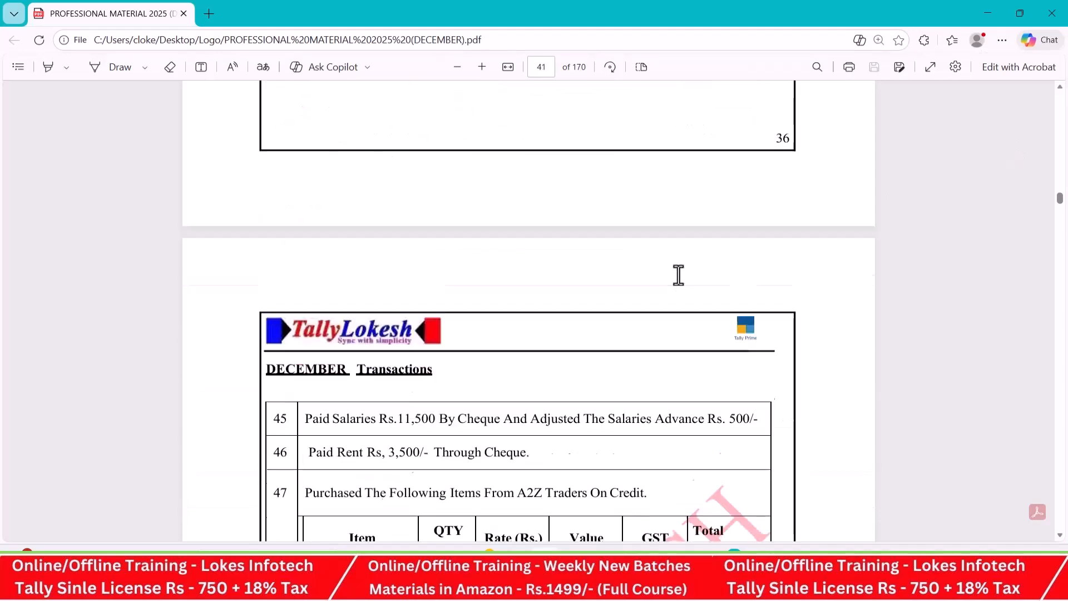
{"action": "scroll", "coordinate": [692, 276], "scroll_direction": "down", "scroll_amount": 3}
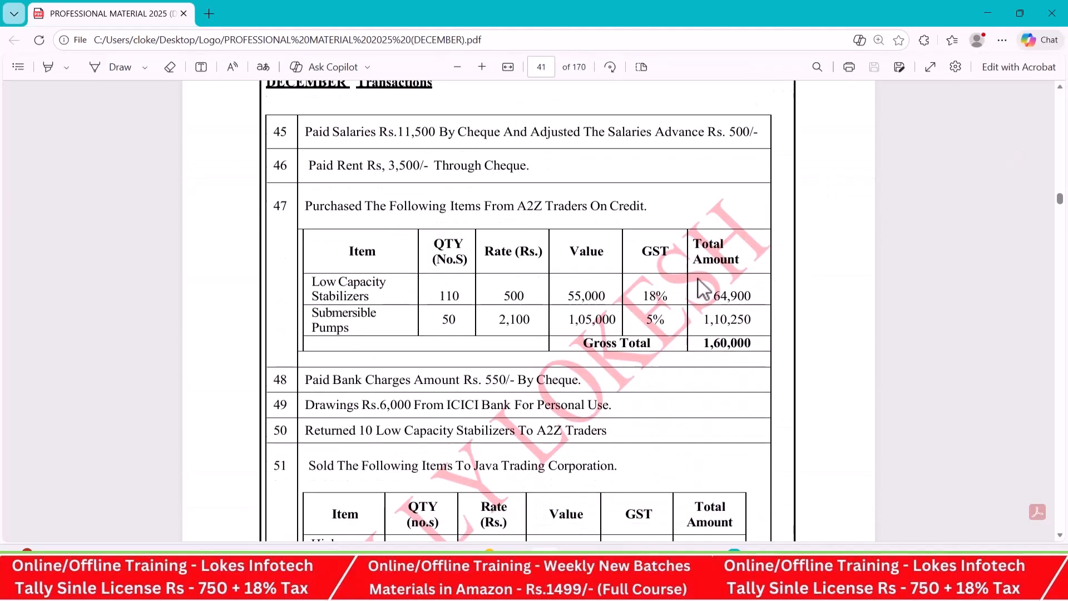
{"action": "scroll", "coordinate": [524, 223], "scroll_direction": "up", "scroll_amount": 3}
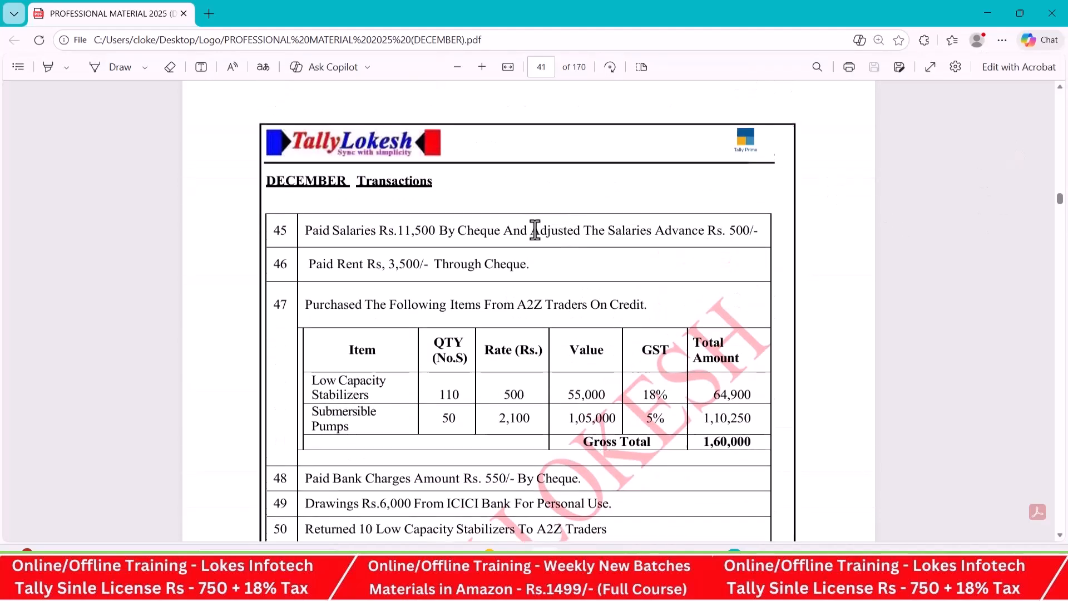
{"action": "scroll", "coordinate": [290, 270], "scroll_direction": "down", "scroll_amount": 6}
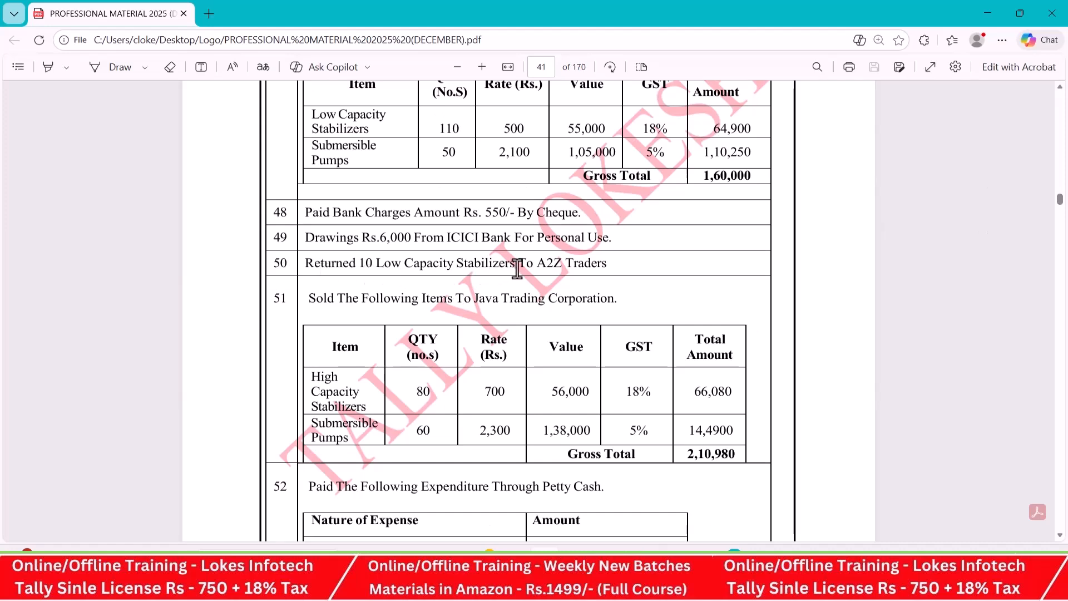
{"action": "key", "text": "alt+Tab"}
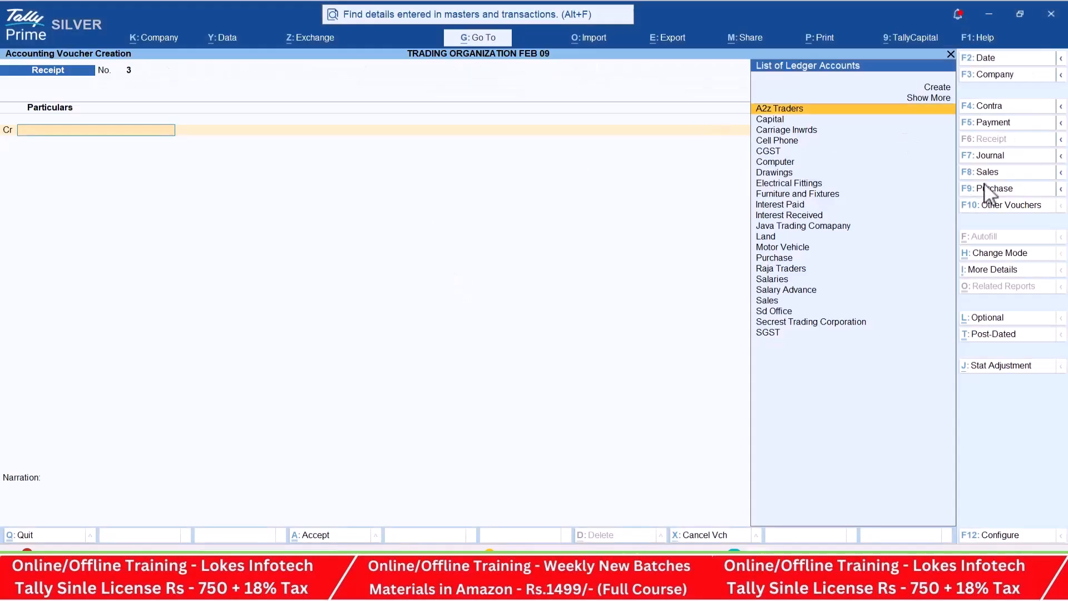
{"action": "left_click", "coordinate": [1011, 210]}
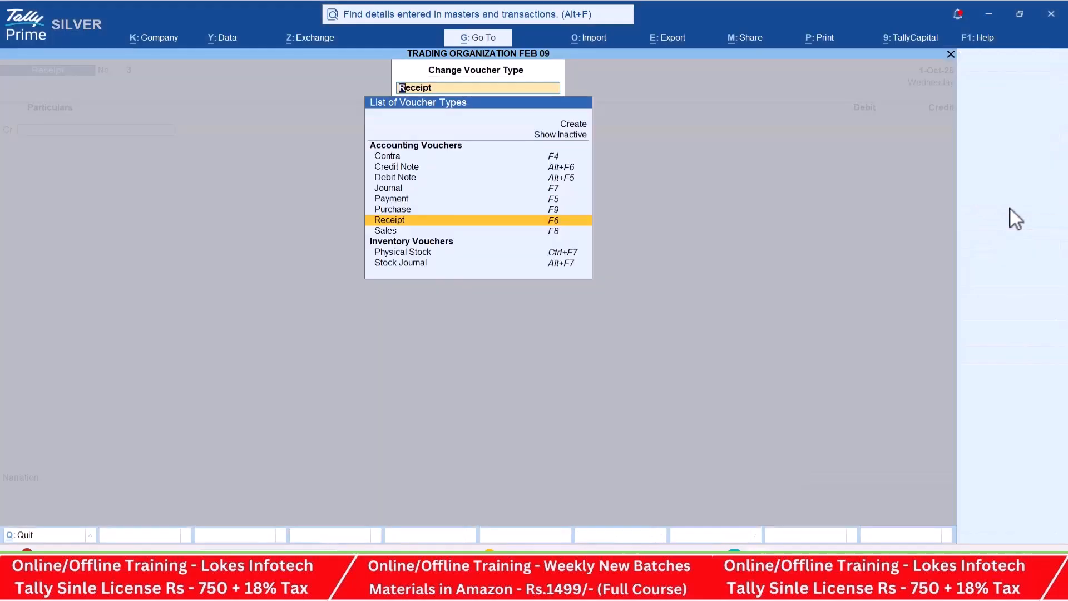
{"action": "key", "text": "Up"}
{"action": "key", "text": "Up"}
{"action": "key", "text": "Up"}
{"action": "key", "text": "Up"}
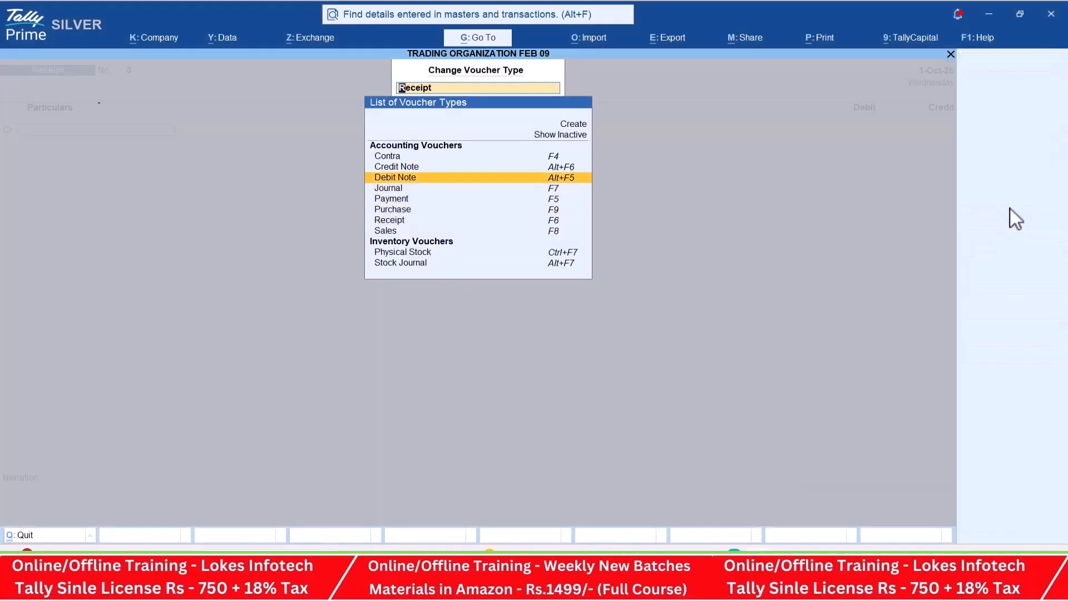
{"action": "key", "text": "Return"}
- Set A2z Traders as the debit note's party with its default party details, and Purchase as the ledger account
{"action": "key", "text": "Return"}
{"action": "key", "text": "ctrl+a"}
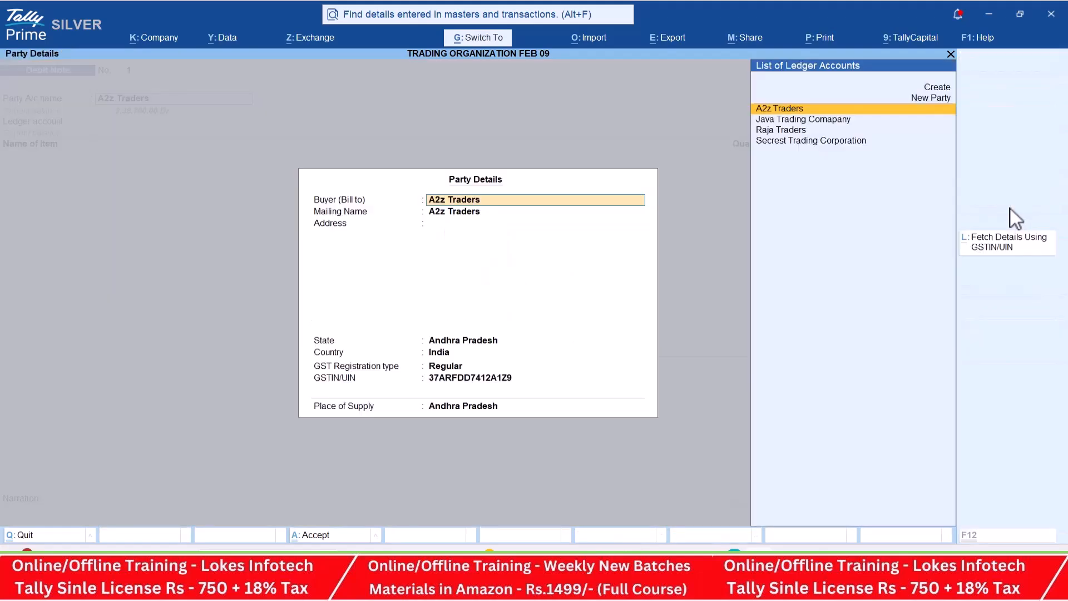
{"action": "key", "text": "ctrl+a"}
{"action": "key", "text": "Return"}
- Add the returned item from transaction 50, 10 nos of Low Capacity Stabilizers at a rate of 400, to the debit note
{"action": "key", "text": "alt+Tab"}
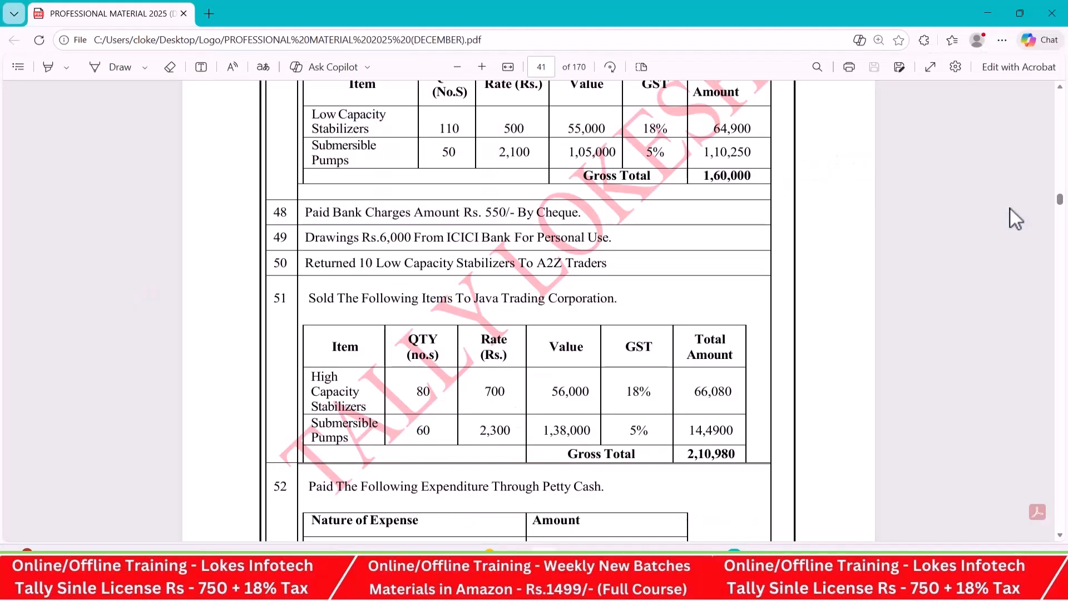
{"action": "key", "text": "alt+Tab"}
{"action": "key", "text": "Return"}
{"action": "key", "text": "alt+Tab"}
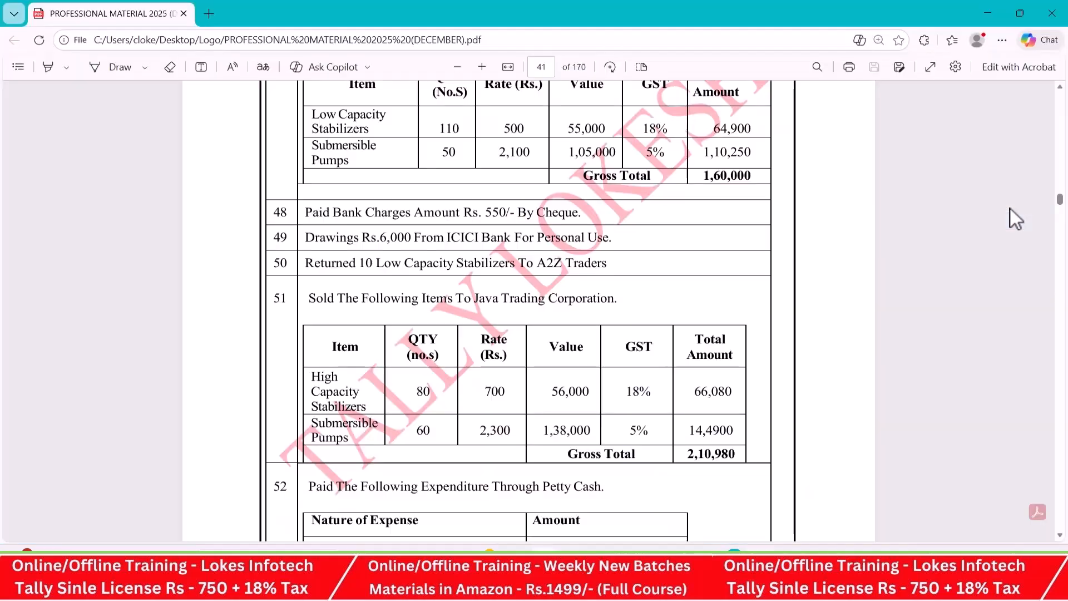
{"action": "key", "text": "alt+Tab"}
{"action": "type", "text": "10"}
{"action": "key", "text": "Return"}
- Add CGST and SGST ledger lines with their calculated amounts to the debit note
{"action": "key", "text": "Return"}
{"action": "key", "text": "Return"}
{"action": "key", "text": "Return"}
{"action": "key", "text": "Return"}
{"action": "type", "text": "Cg"}
{"action": "key", "text": "Return"}
{"action": "key", "text": "Return"}
{"action": "type", "text": "Sg"}
{"action": "key", "text": "Return"}
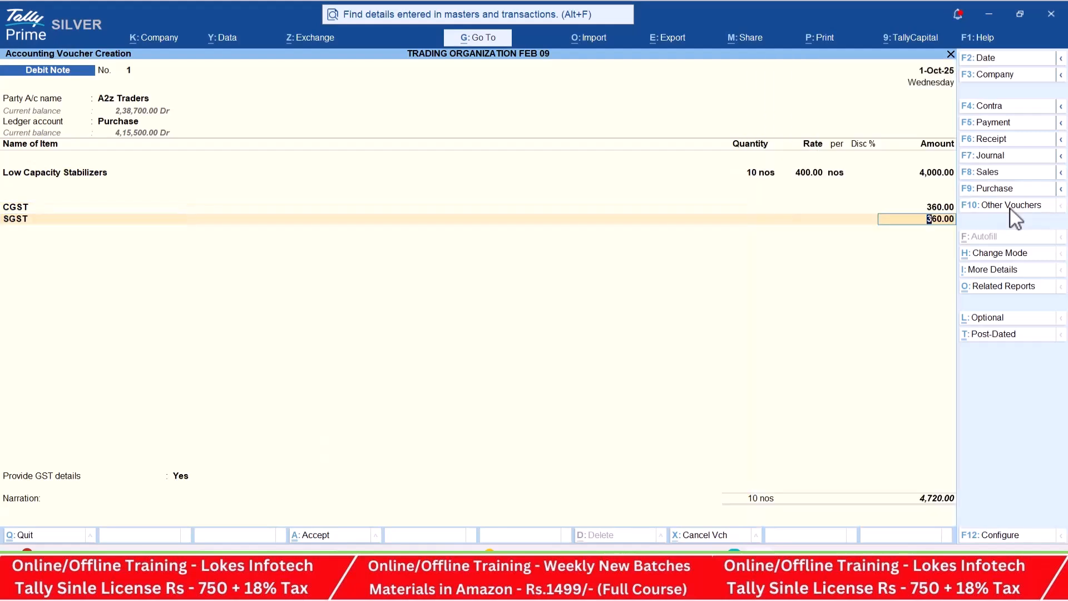
{"action": "key", "text": "Return"}
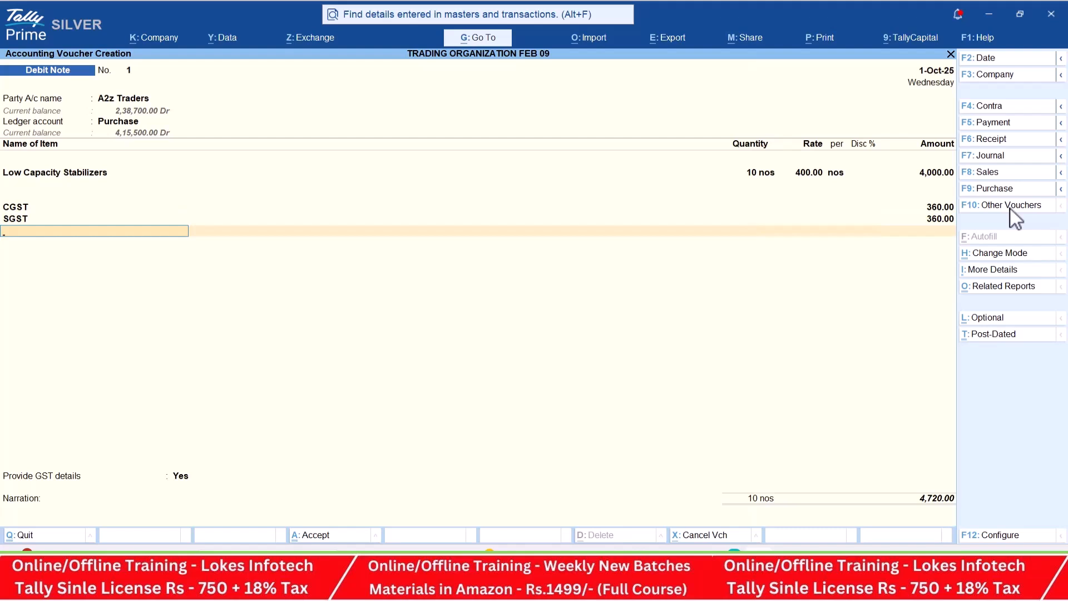
- Set Provide GST details to No, leave the narration empty and save the debit note
{"action": "key", "text": "Return"}
{"action": "key", "text": "n"}
{"action": "key", "text": "Return"}
{"action": "key", "text": "Return"}
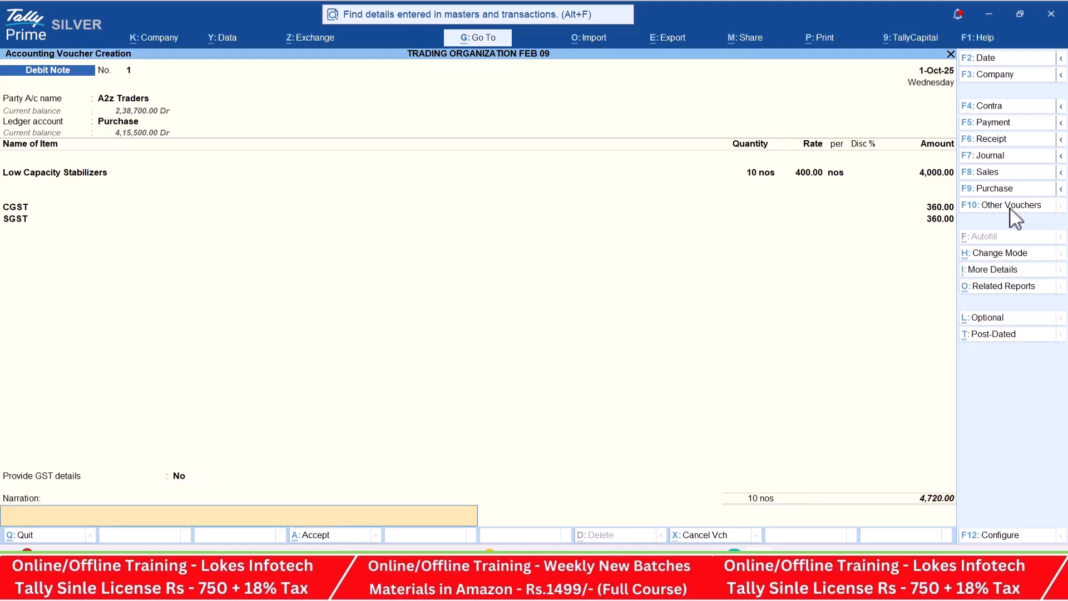
{"action": "key", "text": "Return"}
{"action": "key", "text": "y"}
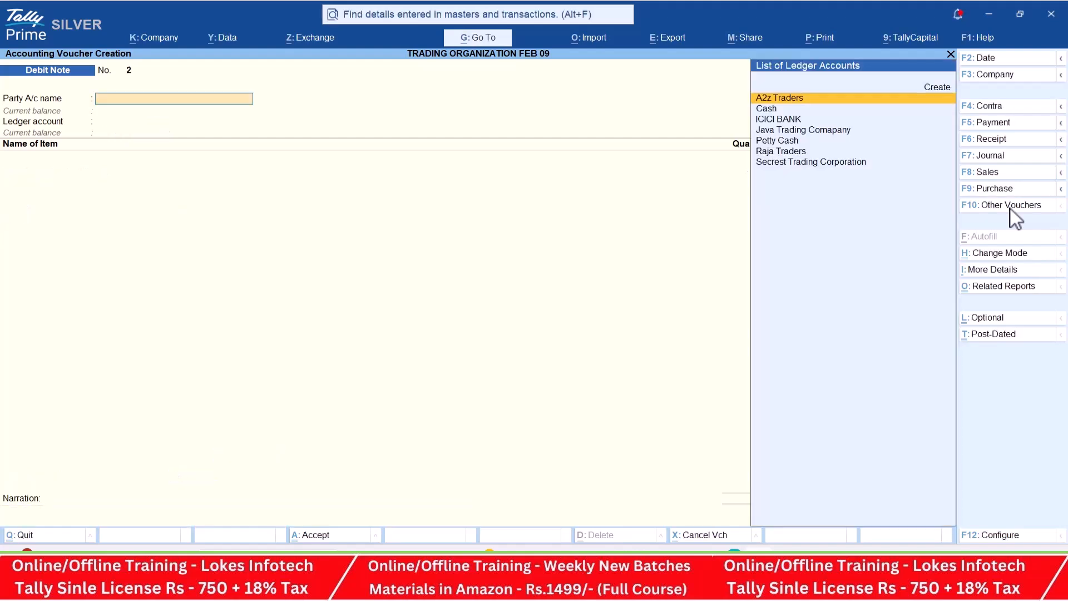
- Find the sales return in transaction 54 of the practice PDF and start a Credit Note voucher in TallyPrime for it
{"action": "key", "text": "alt+Tab"}
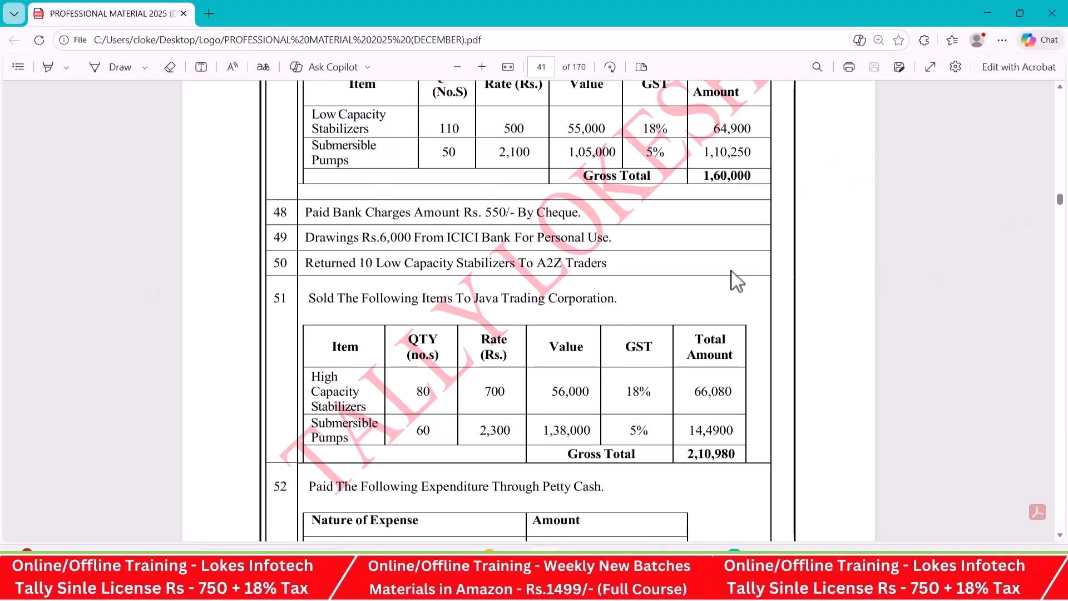
{"action": "scroll", "coordinate": [732, 272], "scroll_direction": "down", "scroll_amount": 1}
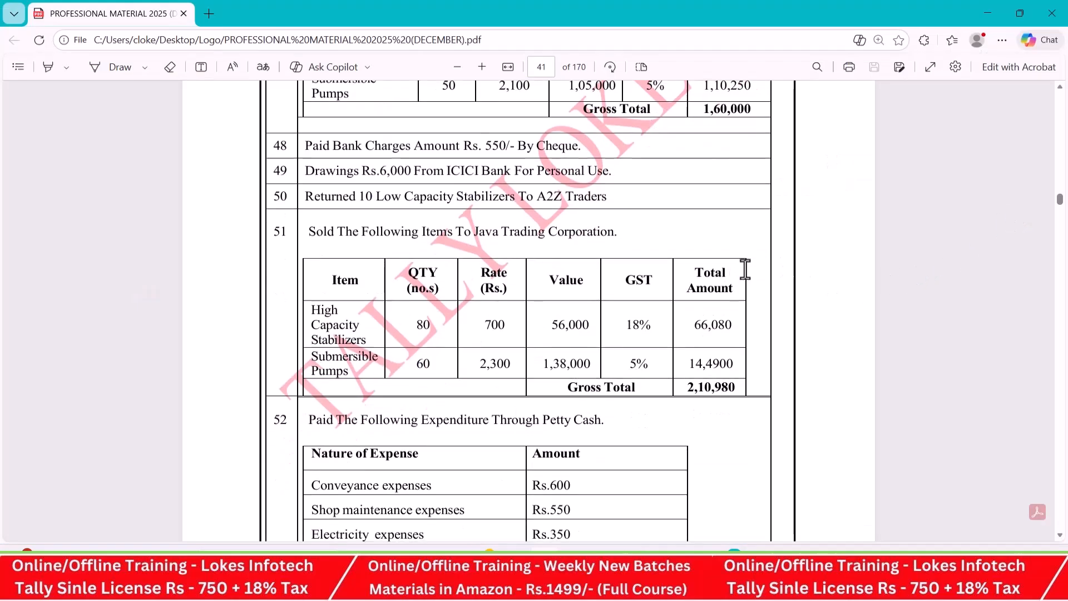
{"action": "scroll", "coordinate": [746, 269], "scroll_direction": "down", "scroll_amount": 8}
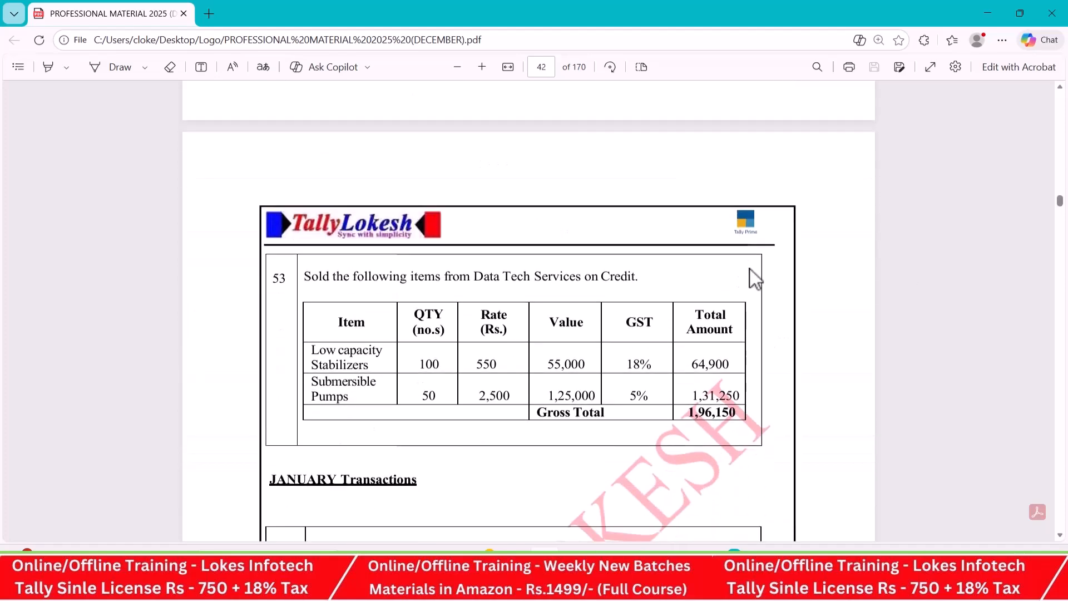
{"action": "scroll", "coordinate": [753, 278], "scroll_direction": "down", "scroll_amount": 6}
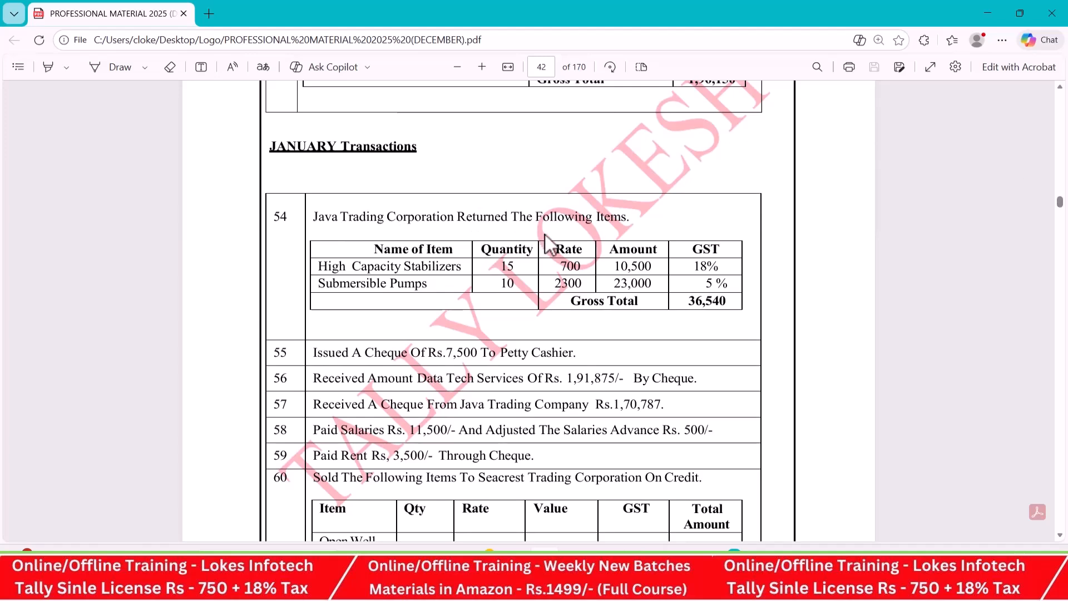
{"action": "key", "text": "alt+Tab"}
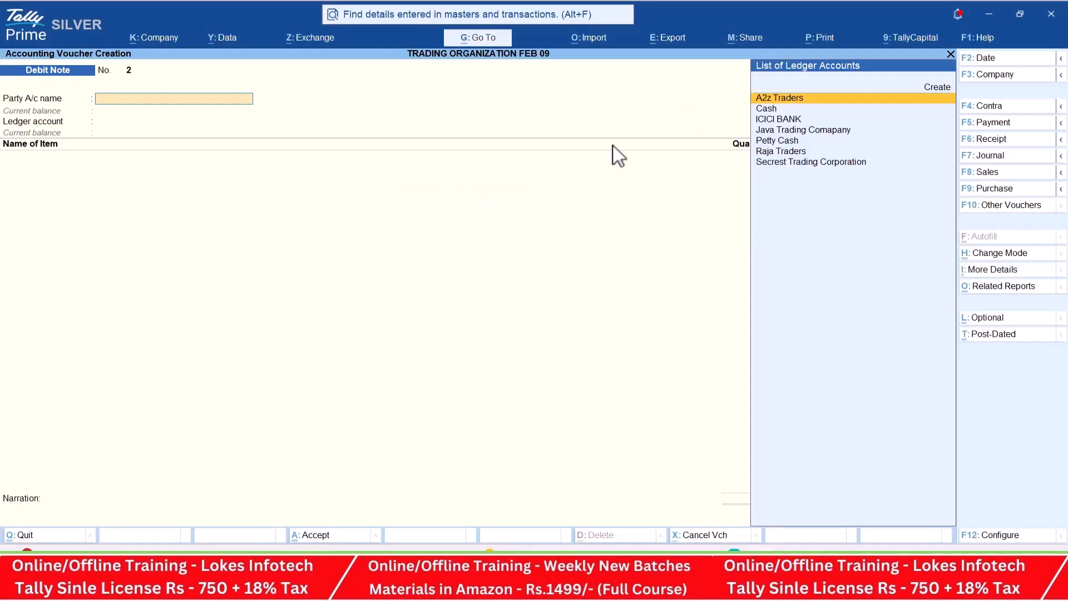
{"action": "left_click", "coordinate": [1024, 210]}
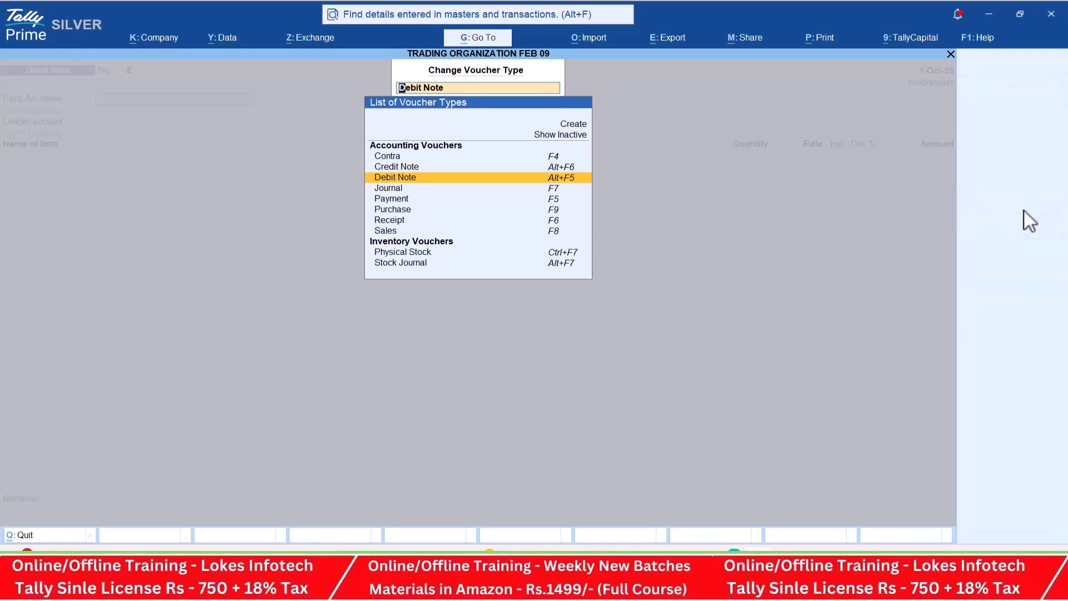
{"action": "key", "text": "Up"}
{"action": "key", "text": "Return"}
- Set Java Trading Comapany as the credit note's party with its default party details, and Sales as the ledger account
{"action": "type", "text": "j"}
{"action": "key", "text": "Return"}
{"action": "key", "text": "ctrl+a"}
{"action": "key", "text": "ctrl+a"}
{"action": "key", "text": "Return"}
- Add the first returned item from transaction 54, 15 nos of High Capacity Stabilizers at a rate of 700, to the credit note
{"action": "key", "text": "alt+Tab"}
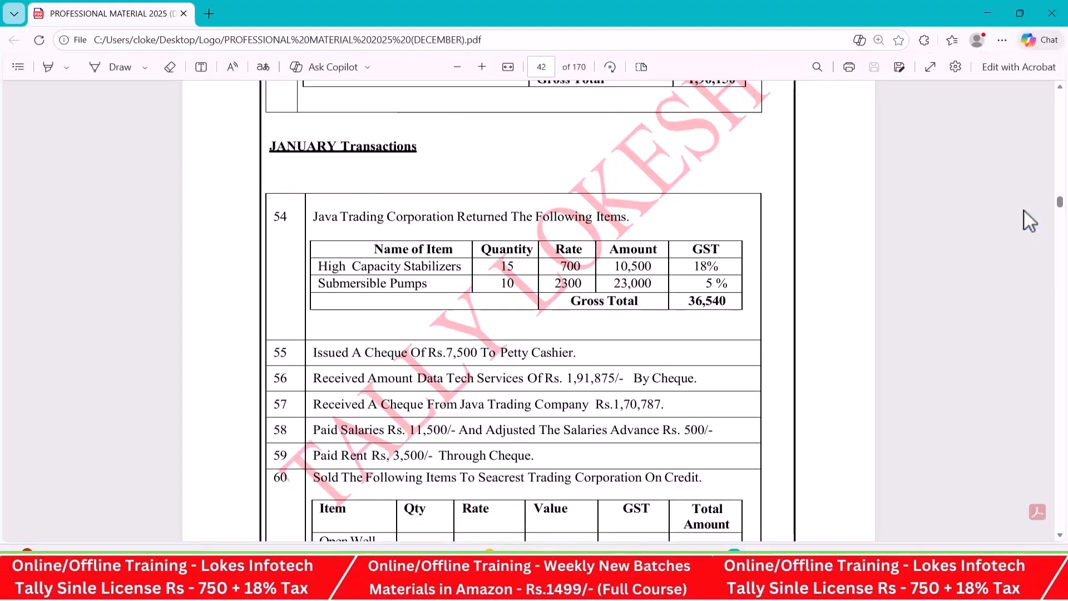
{"action": "key", "text": "alt+Tab"}
{"action": "type", "text": "h"}
{"action": "key", "text": "Return"}
{"action": "key", "text": "alt+Tab"}
{"action": "key", "text": "alt+Tab"}
{"action": "type", "text": "15"}
{"action": "key", "text": "Return"}
{"action": "key", "text": "Return"}
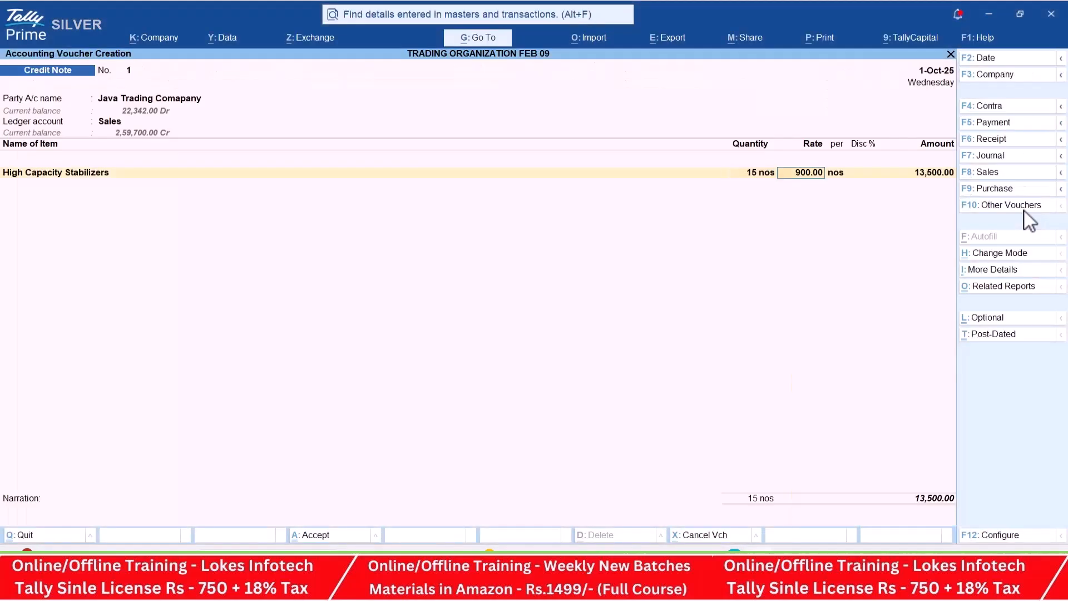
{"action": "key", "text": "alt+Tab"}
- Add the second returned item from transaction 54, 10 nos of Submersible Pumps at a rate of 2300, to the credit note
{"action": "key", "text": "alt+Tab"}
{"action": "type", "text": "700"}
{"action": "key", "text": "Return"}
{"action": "key", "text": "Return"}
{"action": "key", "text": "Return"}
{"action": "key", "text": "alt+Tab"}
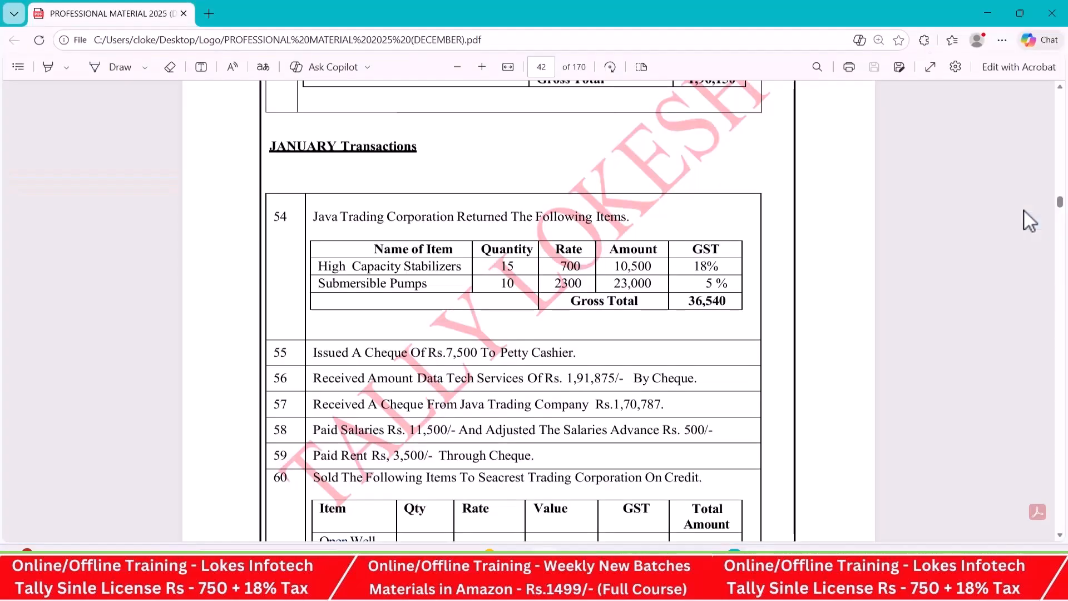
{"action": "key", "text": "alt+Tab"}
{"action": "type", "text": "Sub"}
{"action": "key", "text": "Return"}
{"action": "key", "text": "alt+Tab"}
{"action": "key", "text": "alt+Tab"}
{"action": "type", "text": "10"}
{"action": "key", "text": "Return"}
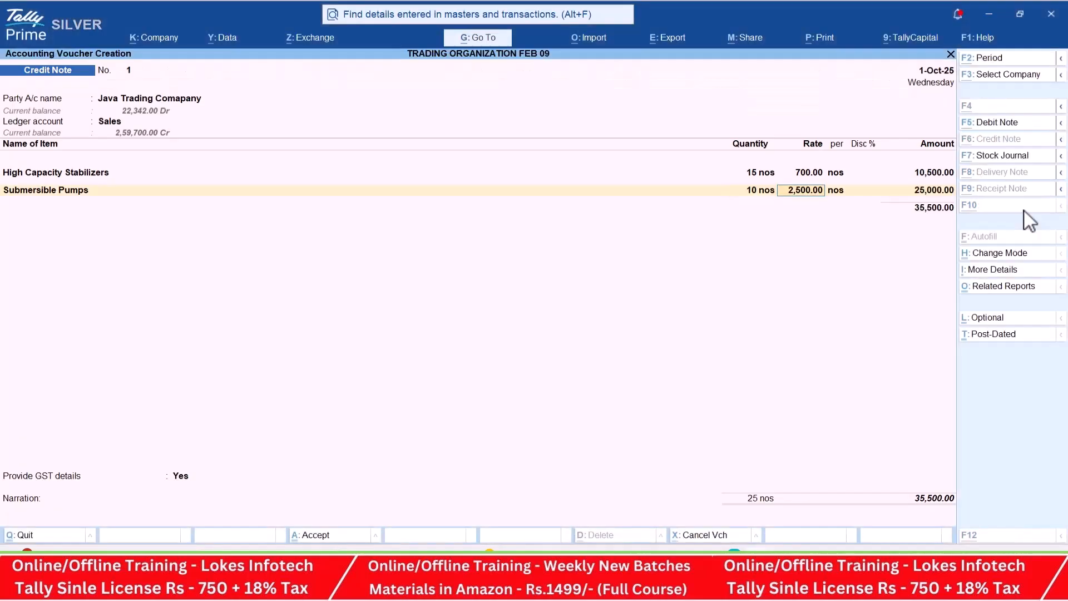
{"action": "key", "text": "alt+Tab"}
{"action": "key", "text": "alt+Tab"}
{"action": "type", "text": "2300"}
{"action": "key", "text": "Return"}
{"action": "key", "text": "Return"}
{"action": "key", "text": "Return"}
{"action": "key", "text": "Return"}
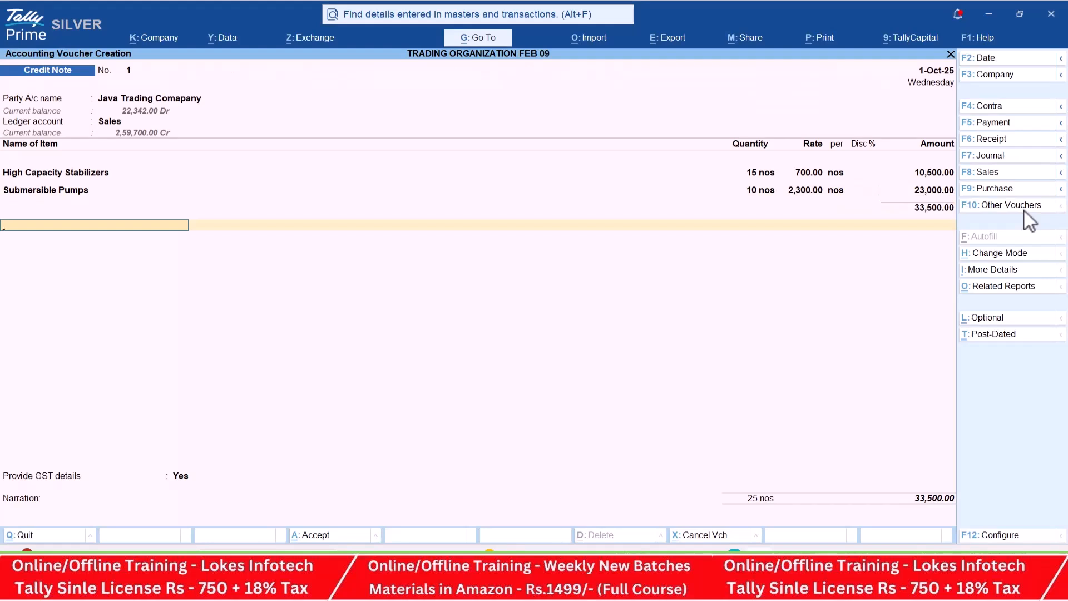
- Add CGST and SGST ledger lines with their calculated amounts below the credit note's items
{"action": "type", "text": "cg"}
{"action": "key", "text": "Return"}
{"action": "key", "text": "Return"}
{"action": "type", "text": "sg"}
{"action": "key", "text": "Return"}
- Set Provide GST details to No, leave the narration empty and save the credit note
{"action": "key", "text": "Return"}
{"action": "key", "text": "Return"}
{"action": "type", "text": "n"}
{"action": "key", "text": "Return"}
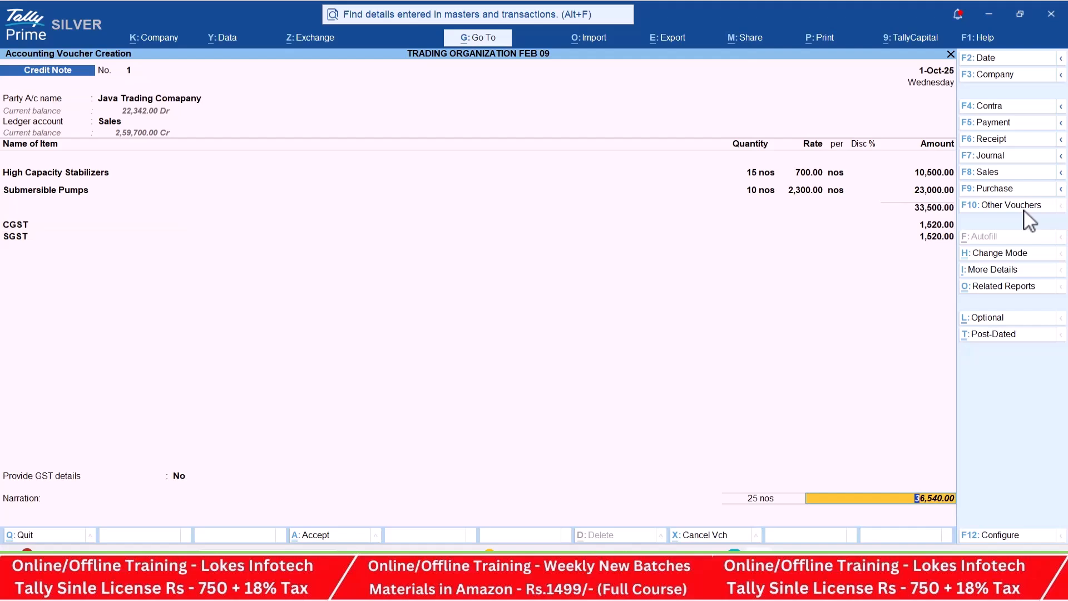
{"action": "key", "text": "Return"}
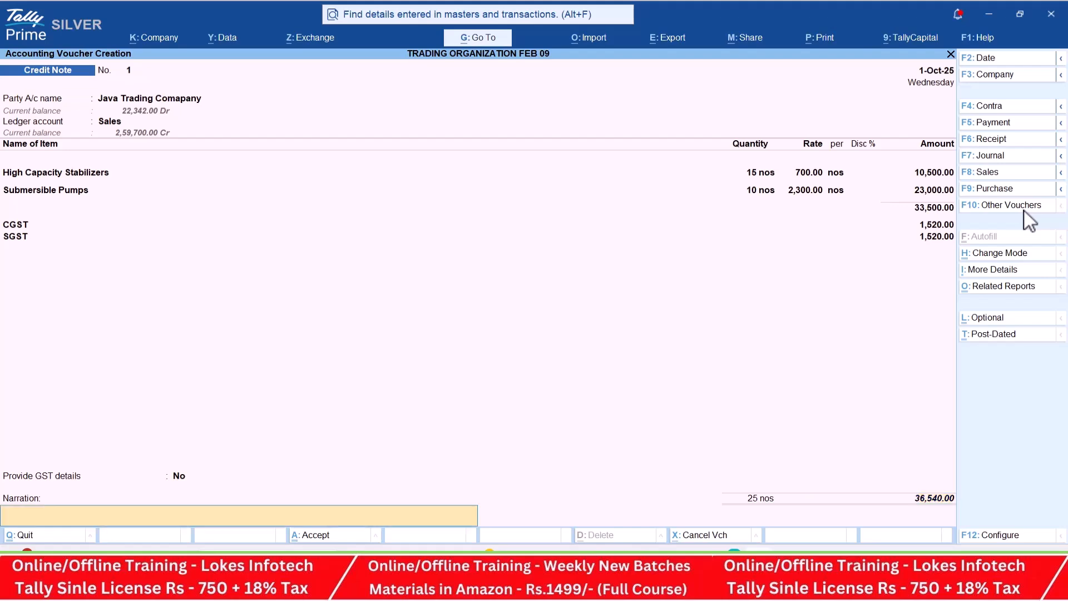
{"action": "key", "text": "Return"}
{"action": "key", "text": "Return"}
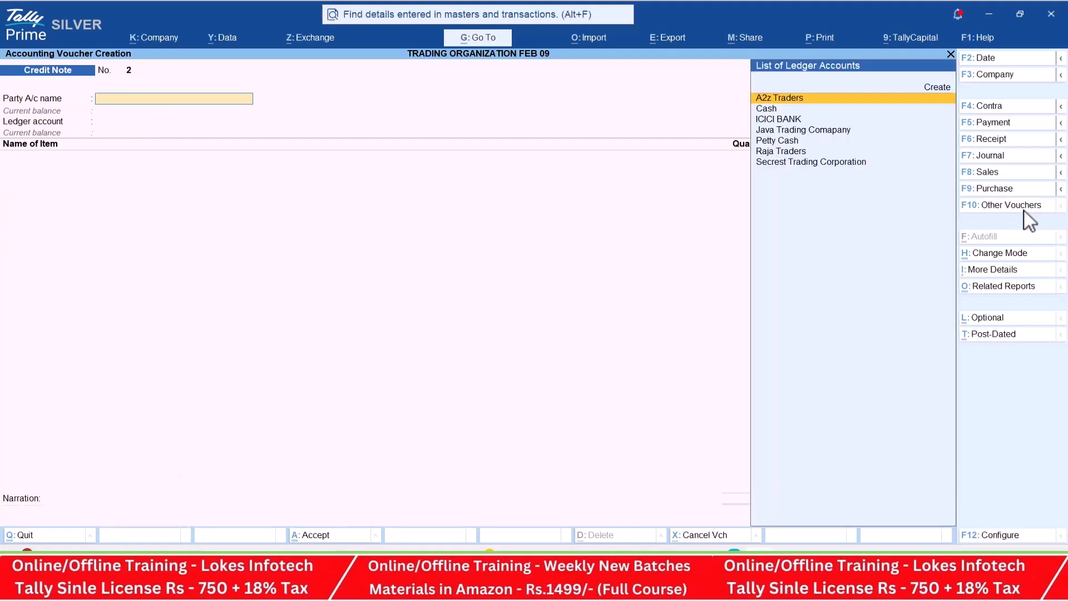
- Review the remaining January, February and March transactions, numbers 55 to 74, in the practice PDF
{"action": "key", "text": "alt+Tab"}
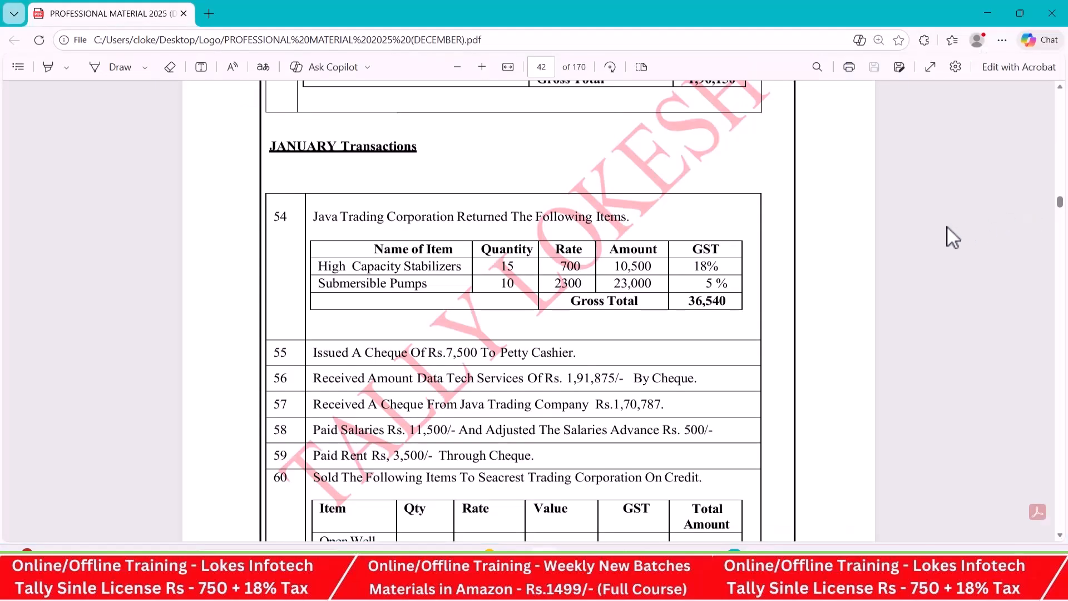
{"action": "scroll", "coordinate": [846, 250], "scroll_direction": "down", "scroll_amount": 3}
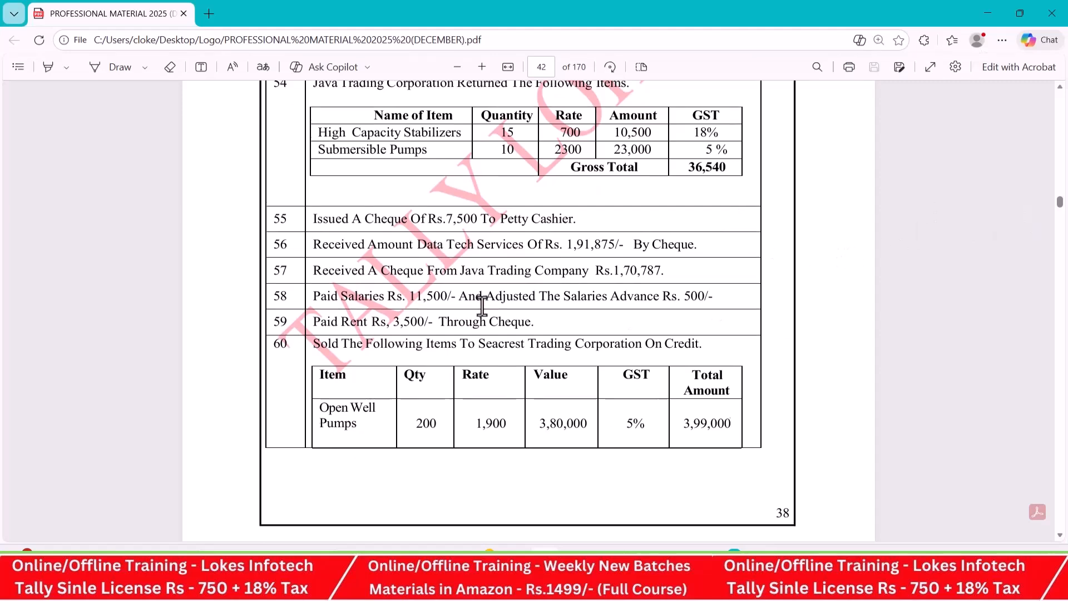
{"action": "scroll", "coordinate": [482, 305], "scroll_direction": "down", "scroll_amount": 3}
{"action": "scroll", "coordinate": [482, 306], "scroll_direction": "down", "scroll_amount": 6}
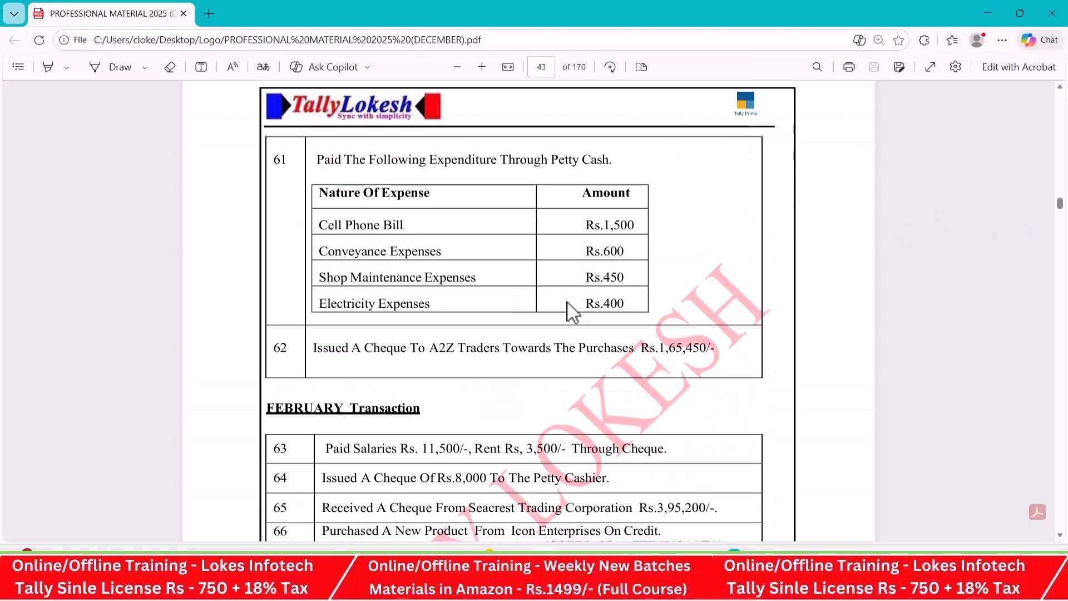
{"action": "scroll", "coordinate": [576, 284], "scroll_direction": "down", "scroll_amount": 4}
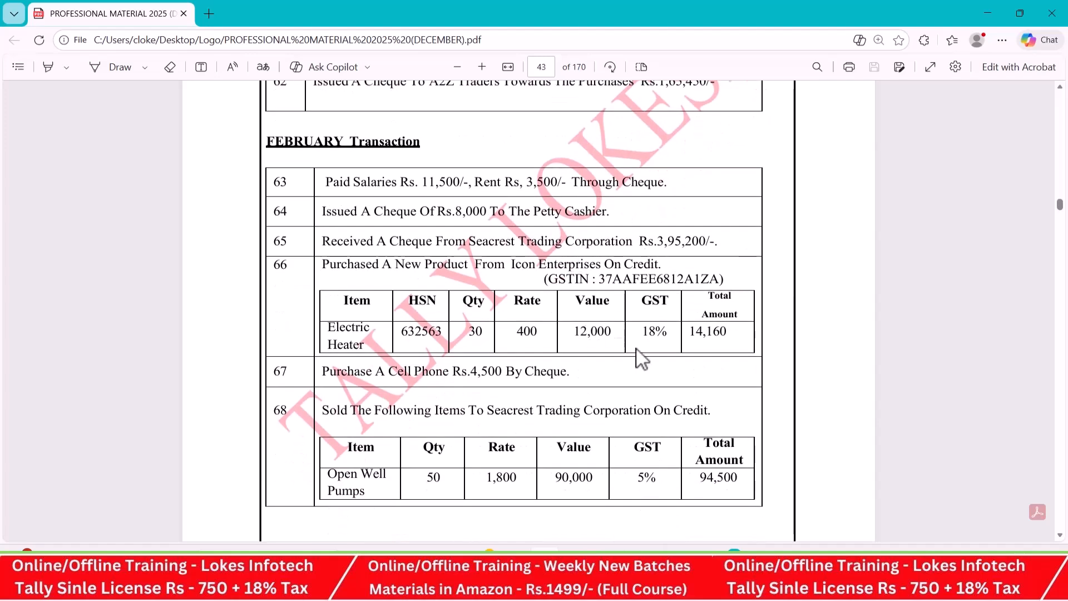
{"action": "scroll", "coordinate": [691, 314], "scroll_direction": "down", "scroll_amount": 9}
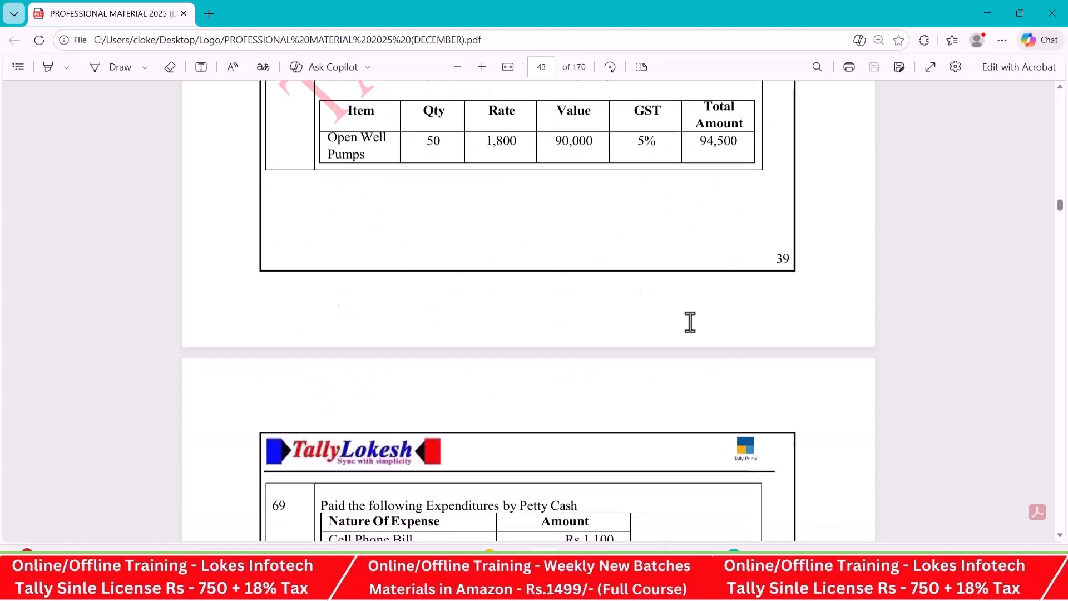
{"action": "scroll", "coordinate": [691, 323], "scroll_direction": "down", "scroll_amount": 3}
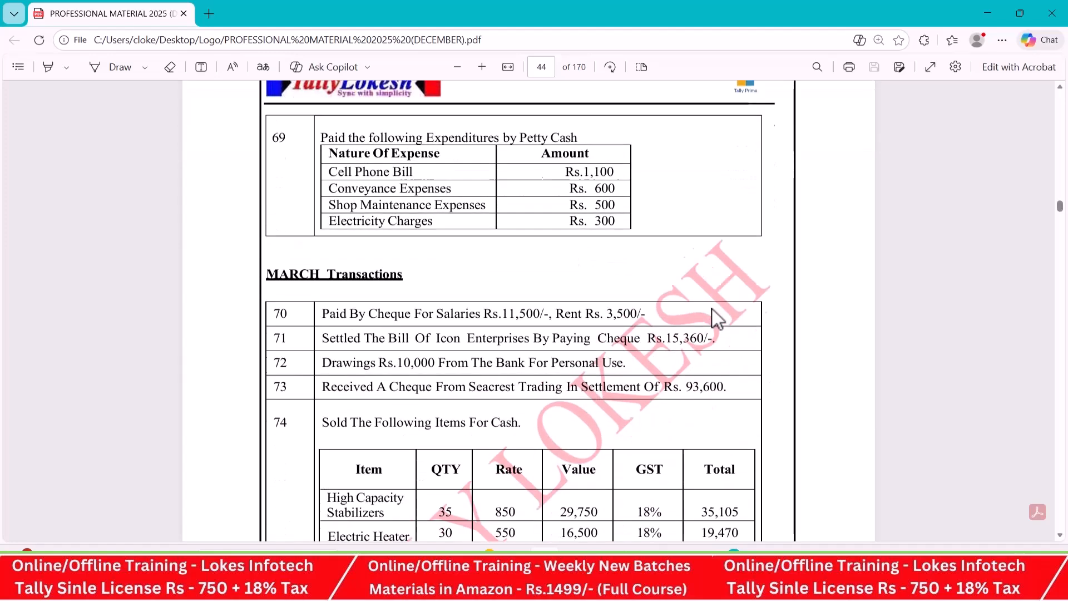
- Review March transactions 74 to 76 and the Provision Entries in the practice PDF
{"action": "scroll", "coordinate": [684, 271], "scroll_direction": "down", "scroll_amount": 2}
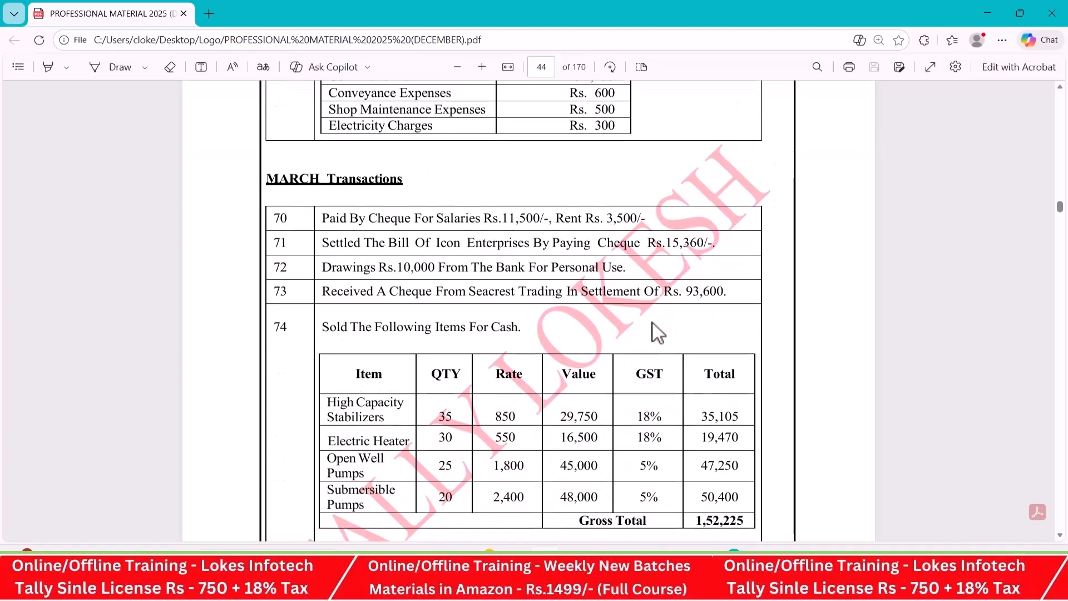
{"action": "scroll", "coordinate": [654, 328], "scroll_direction": "down", "scroll_amount": 1}
{"action": "scroll", "coordinate": [652, 323], "scroll_direction": "down", "scroll_amount": 3}
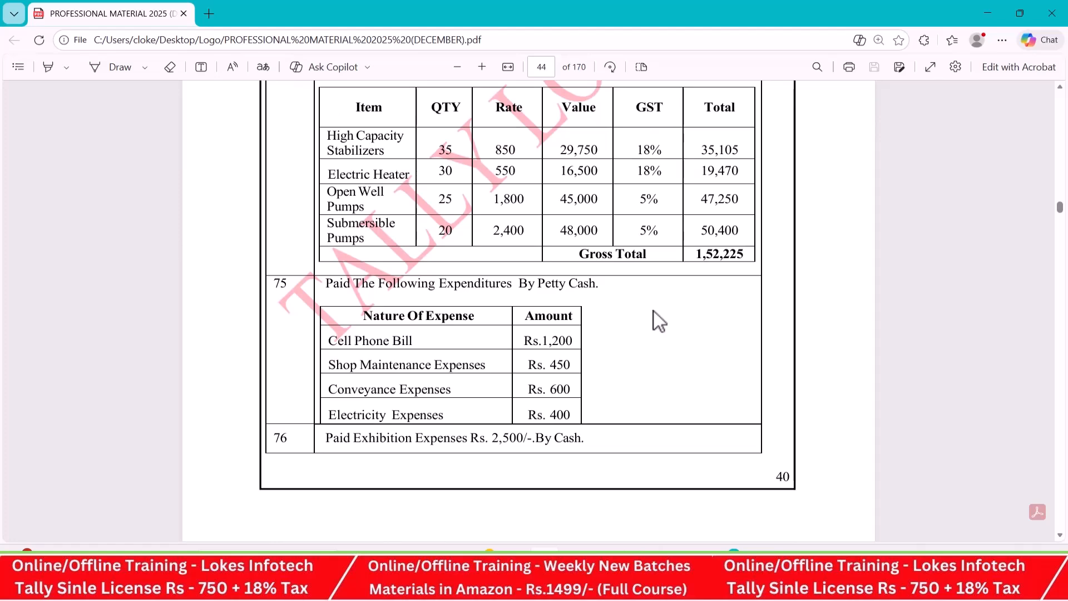
{"action": "scroll", "coordinate": [654, 312], "scroll_direction": "down", "scroll_amount": 5}
{"action": "scroll", "coordinate": [654, 311], "scroll_direction": "down", "scroll_amount": 3}
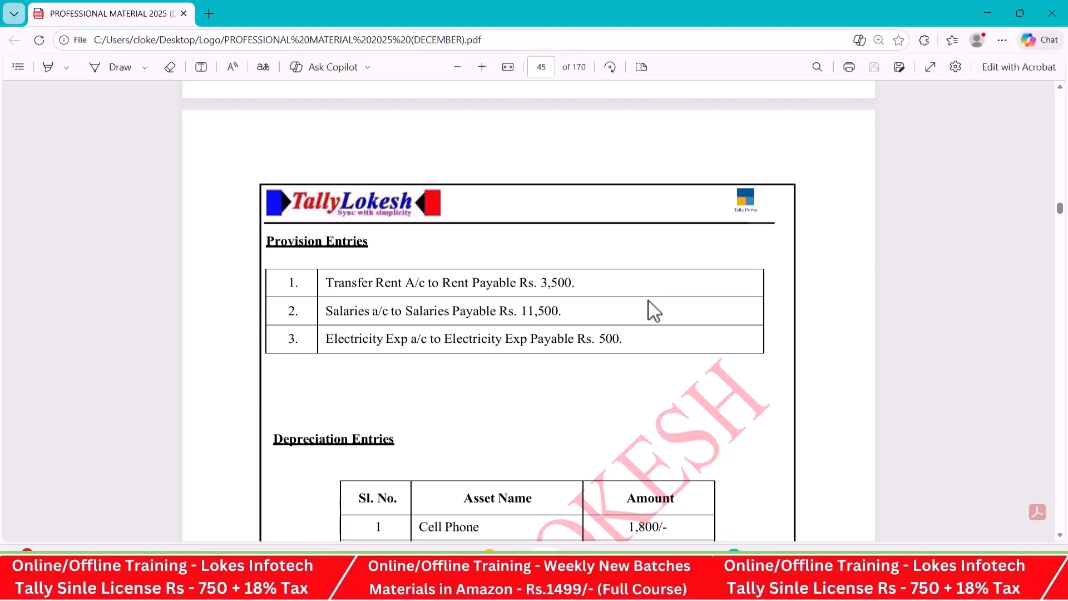
- Switch to TallyPrime and start a journal voucher dated 31-3
{"action": "key", "text": "alt+Tab"}
{"action": "left_click", "coordinate": [1005, 153]}
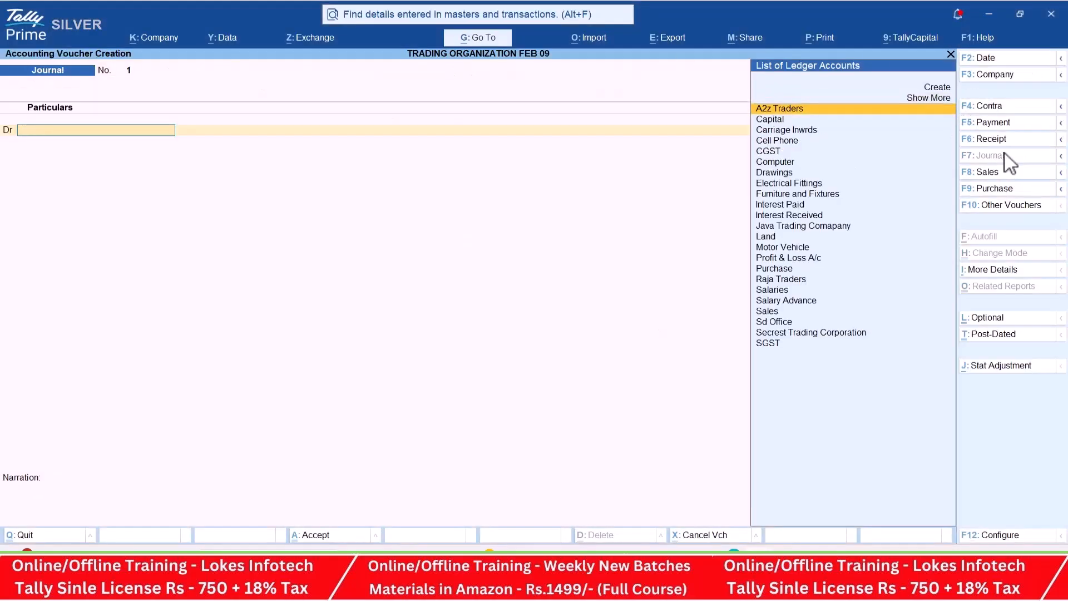
{"action": "left_click", "coordinate": [987, 58]}
{"action": "type", "text": "31-3"}
{"action": "key", "text": "Return"}
- Create a Rent ledger under Indirect Expenses for the journal's debit line
{"action": "type", "text": "re"}
{"action": "key", "text": "alt+c"}
{"action": "type", "text": "Rent"}
{"action": "key", "text": "Return"}
{"action": "type", "text": "Ind"}
{"action": "key", "text": "Down"}
{"action": "key", "text": "Down"}
{"action": "key", "text": "Return"}
{"action": "key", "text": "ctrl+a"}
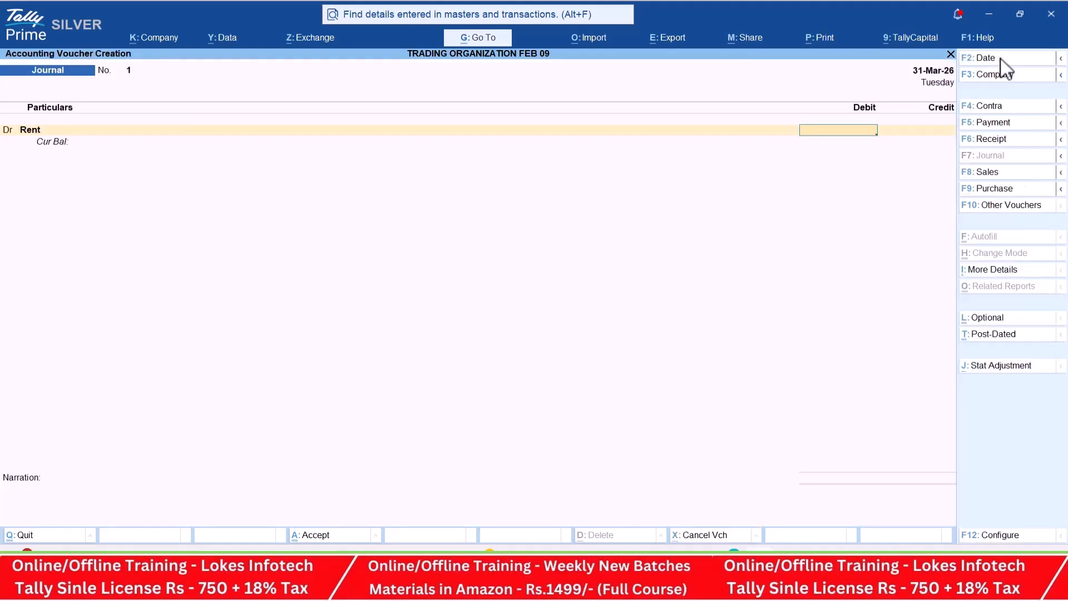
- Debit Rent with 3500, the amount given in the PDF's first provision entry
{"action": "key", "text": "alt+Tab"}
{"action": "key", "text": "alt+Tab"}
{"action": "type", "text": "3500"}
{"action": "key", "text": "Return"}
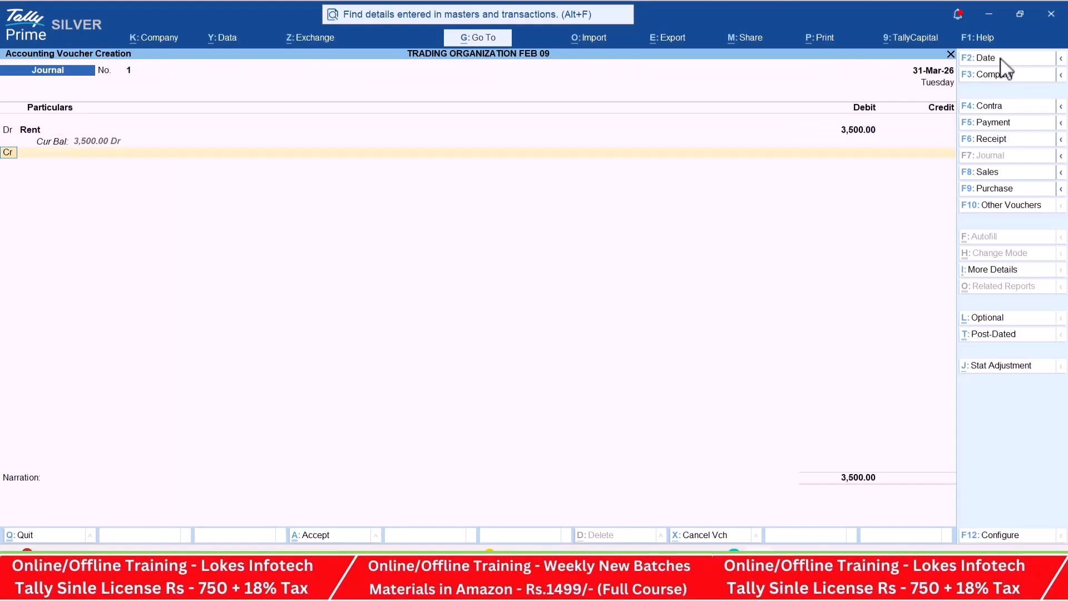
- Create the ledger Rent Payale under Provisions, credit it with 3,500 and save the rent provision journal
{"action": "key", "text": "Return"}
{"action": "key", "text": "alt+c"}
{"action": "type", "text": "Rent Pay"}
{"action": "key", "text": "Return"}
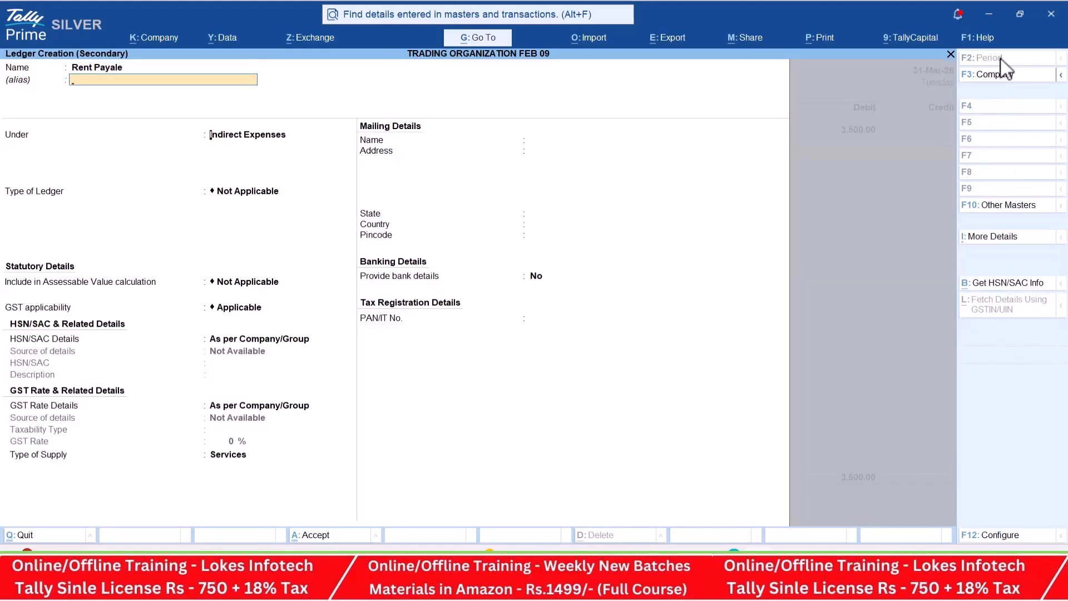
{"action": "key", "text": "Return"}
{"action": "key", "text": "BackSpace"}
{"action": "type", "text": "Pr"}
{"action": "key", "text": "Return"}
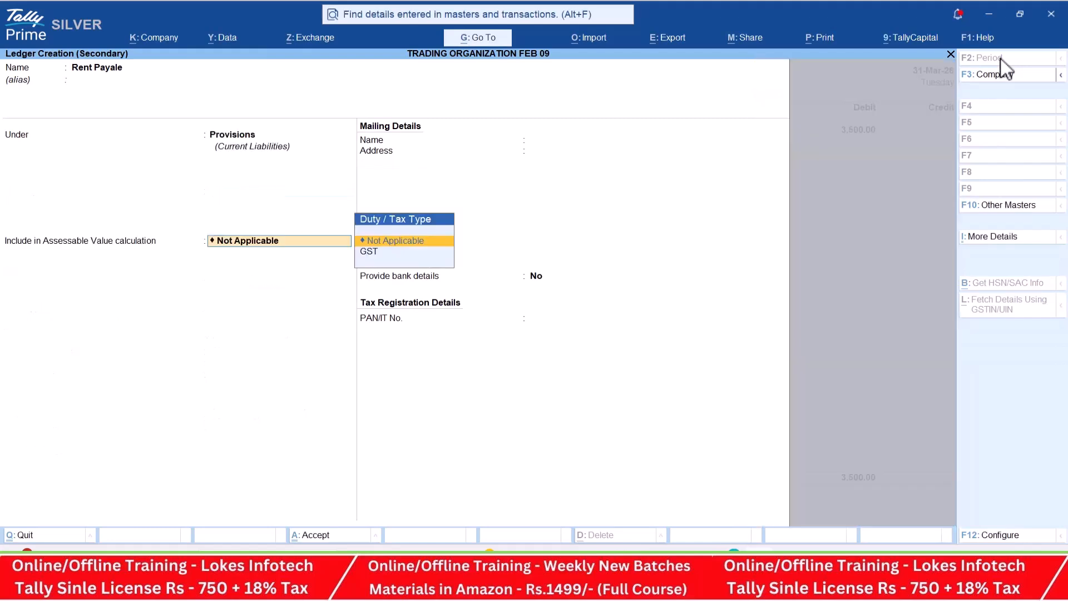
{"action": "key", "text": "ctrl+a"}
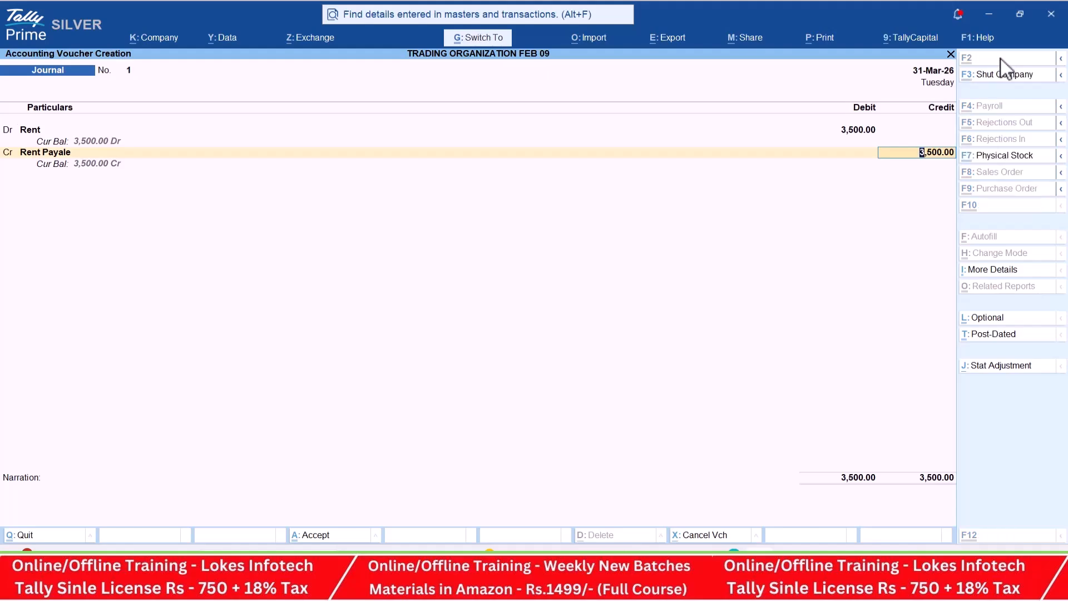
{"action": "key", "text": "ctrl+a"}
- In the second provision journal, debit Salaries with 11500 as listed in the PDF
{"action": "type", "text": "Sa"}
{"action": "key", "text": "Return"}
{"action": "key", "text": "alt+Tab"}
{"action": "key", "text": "alt+Tab"}
{"action": "type", "text": "11500"}
{"action": "key", "text": "Return"}
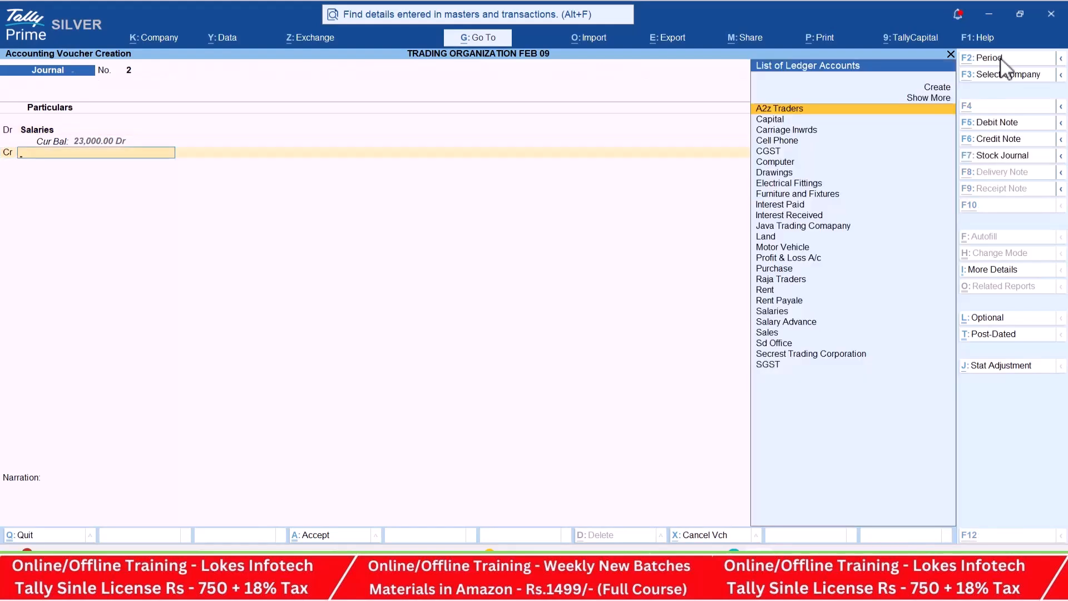
- Create a Salary Payable ledger under Provisions, credit it with 11,500 and save the salary provision journal
{"action": "key", "text": "alt+c"}
{"action": "type", "text": "Salary Paya"}
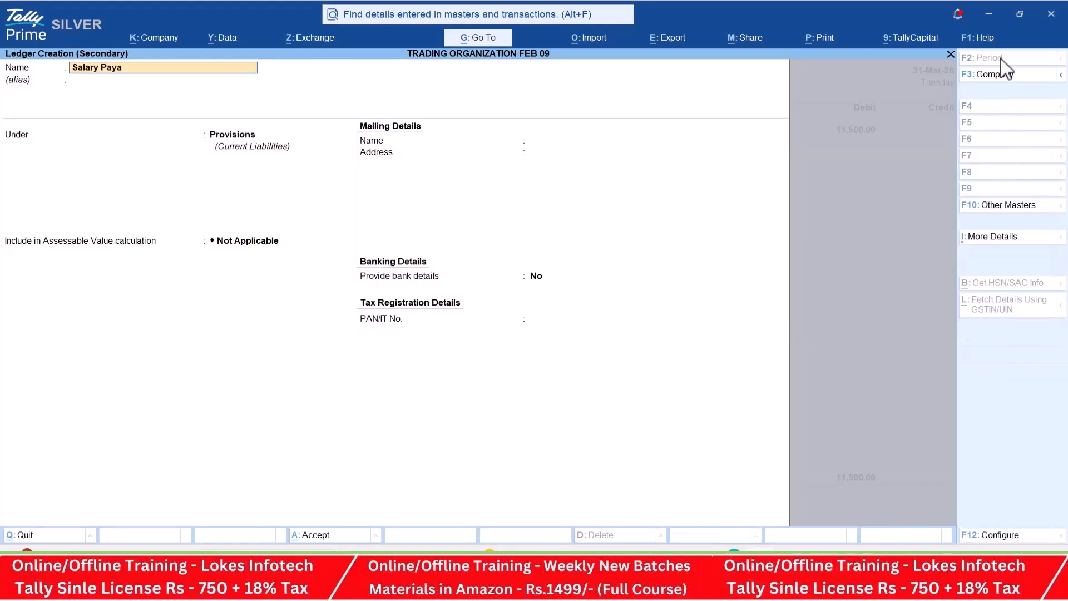
{"action": "type", "text": "ble"}
{"action": "key", "text": "Return"}
{"action": "key", "text": "Return"}
{"action": "key", "text": "ctrl+a"}
{"action": "key", "text": "Return"}
{"action": "key", "text": "Return"}
{"action": "key", "text": "Return"}
- Create an Electricity Exp ledger under Indirect Expenses as the debit line of the third provision journal
{"action": "key", "text": "alt+Tab"}
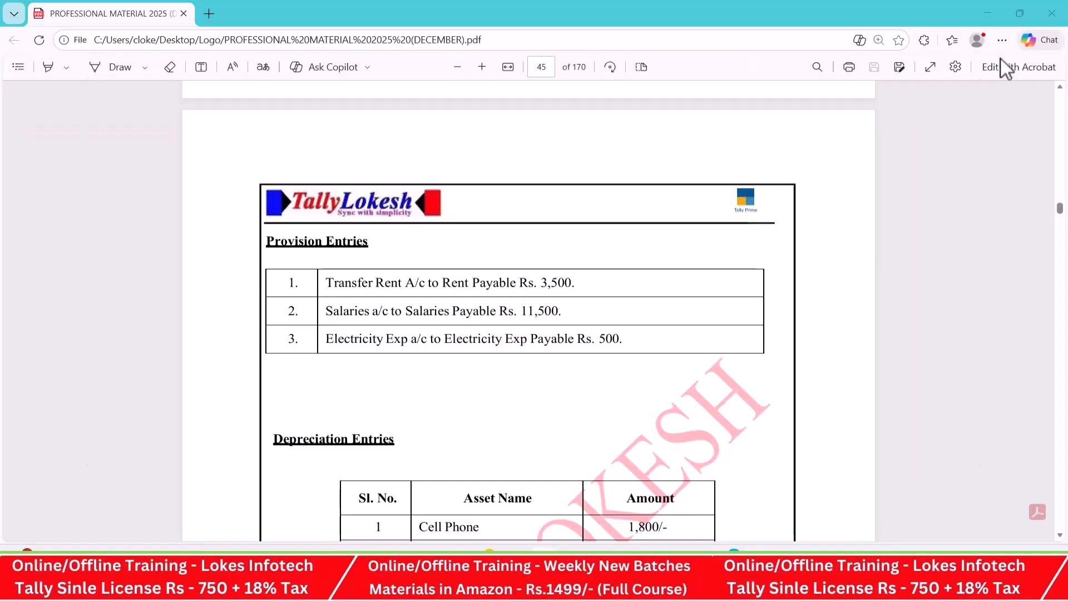
{"action": "key", "text": "alt+Tab"}
{"action": "type", "text": "El"}
{"action": "key", "text": "alt+c"}
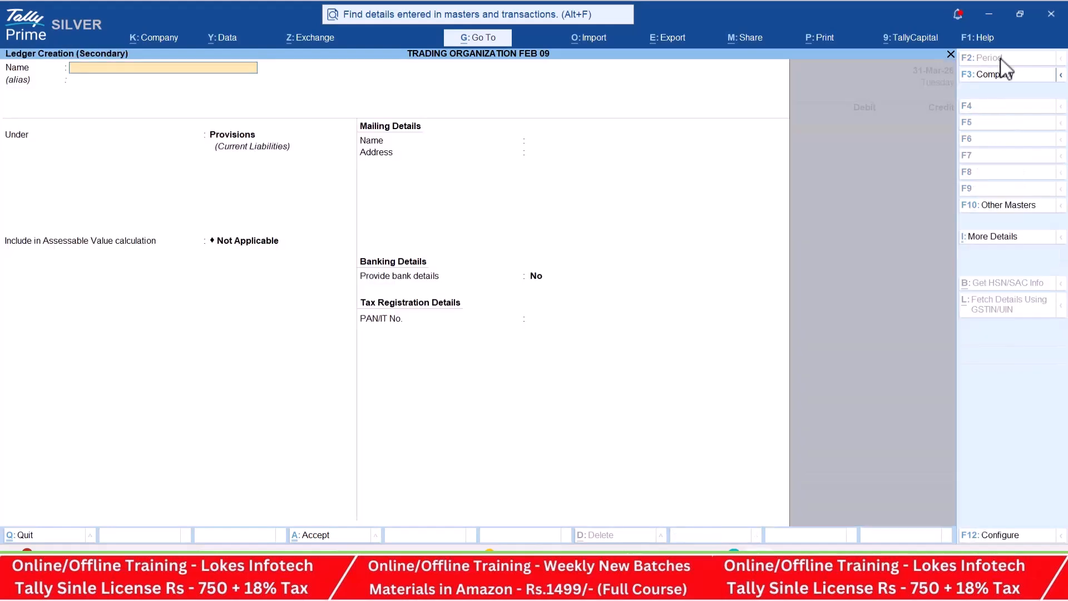
{"action": "type", "text": "Electricity Exp"}
{"action": "key", "text": "Return"}
{"action": "type", "text": "Ind"}
{"action": "key", "text": "Return"}
{"action": "key", "text": "Return"}
{"action": "key", "text": "ctrl+a"}
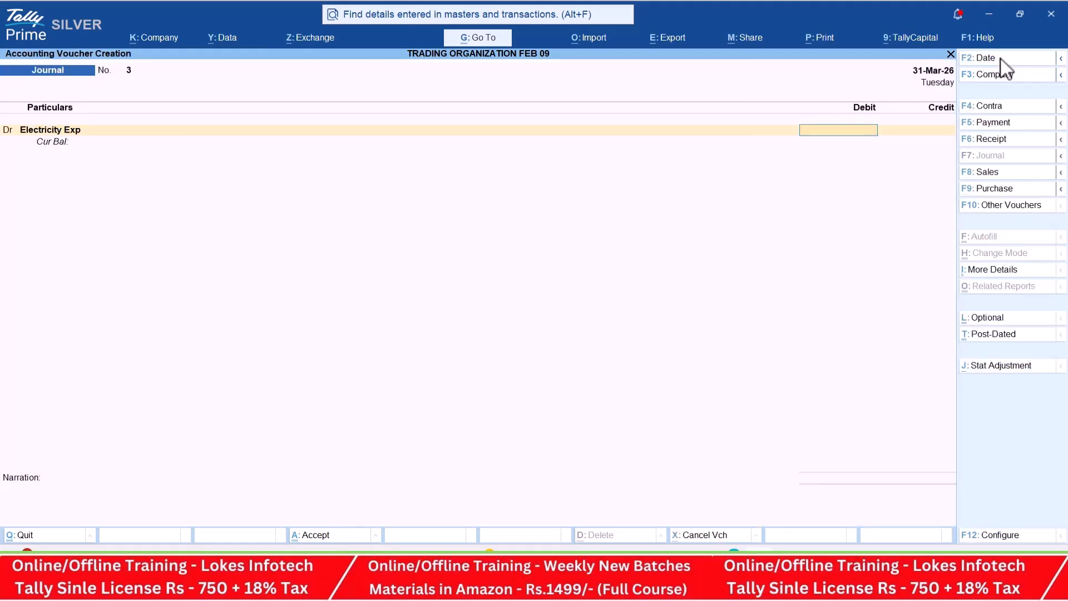
- Debit Electricity Exp with 500, taken from the third provision entry in the PDF
{"action": "key", "text": "alt+Tab"}
{"action": "key", "text": "alt+Tab"}
{"action": "type", "text": "500"}
{"action": "key", "text": "Return"}
- Create the ledger Electricity Exp Payale under Provisions, credit it with 500 and save the journal without narration
{"action": "key", "text": "alt+c"}
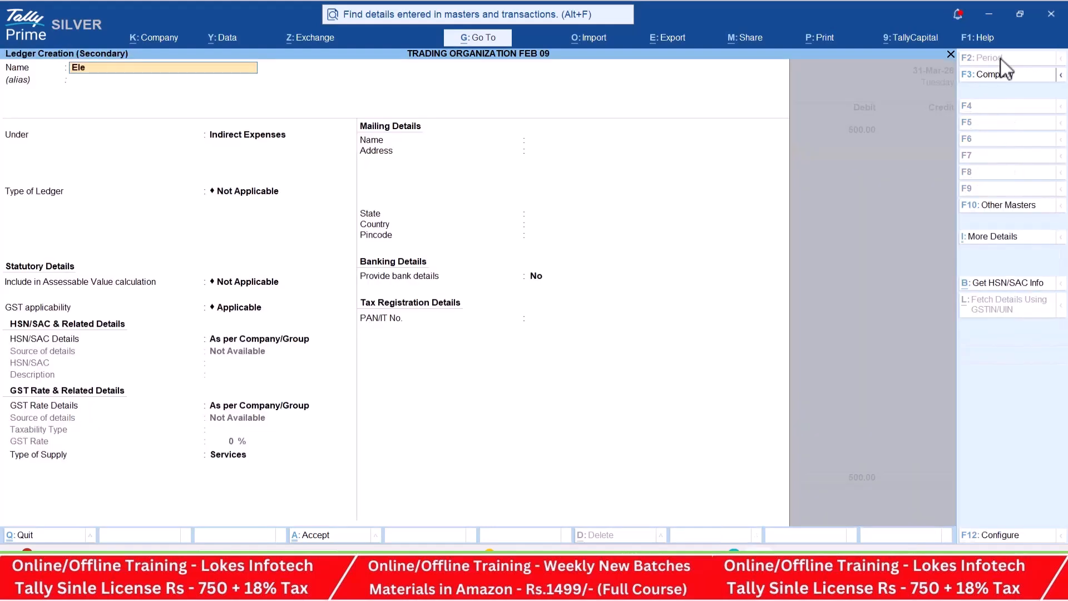
{"action": "type", "text": "Electricity Exp Payale"}
{"action": "key", "text": "Return"}
{"action": "type", "text": "Pr"}
{"action": "key", "text": "Return"}
{"action": "key", "text": "ctrl+a"}
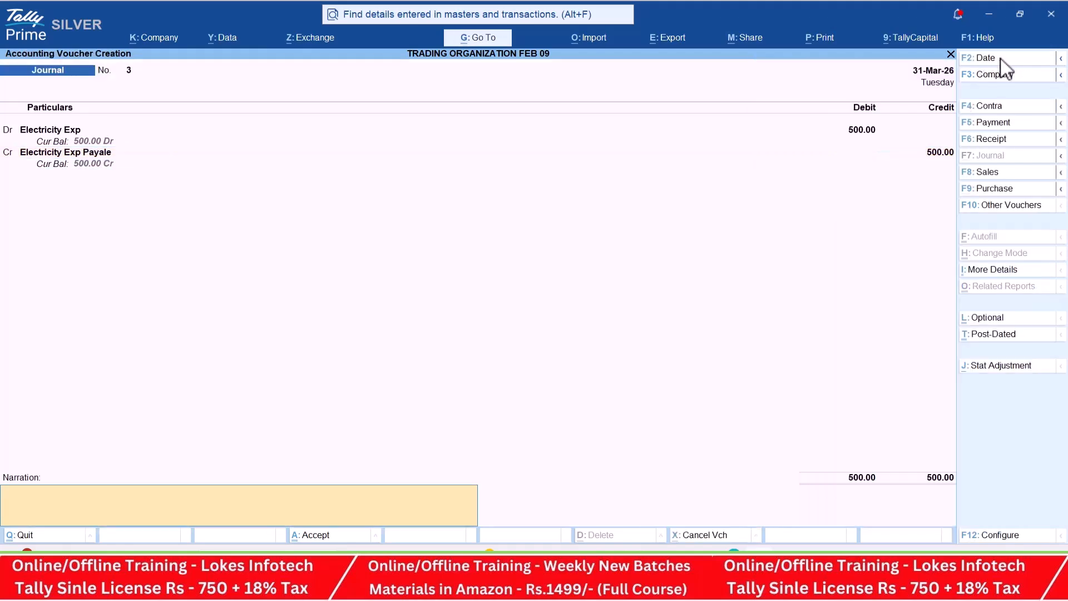
{"action": "key", "text": "Return"}
- Create a Depreciation ledger under Indirect Expenses as the debit line of a new journal
{"action": "key", "text": "Return"}
{"action": "key", "text": "alt+c"}
{"action": "type", "text": "Depreciation"}
{"action": "key", "text": "Return"}
{"action": "type", "text": "Ind"}
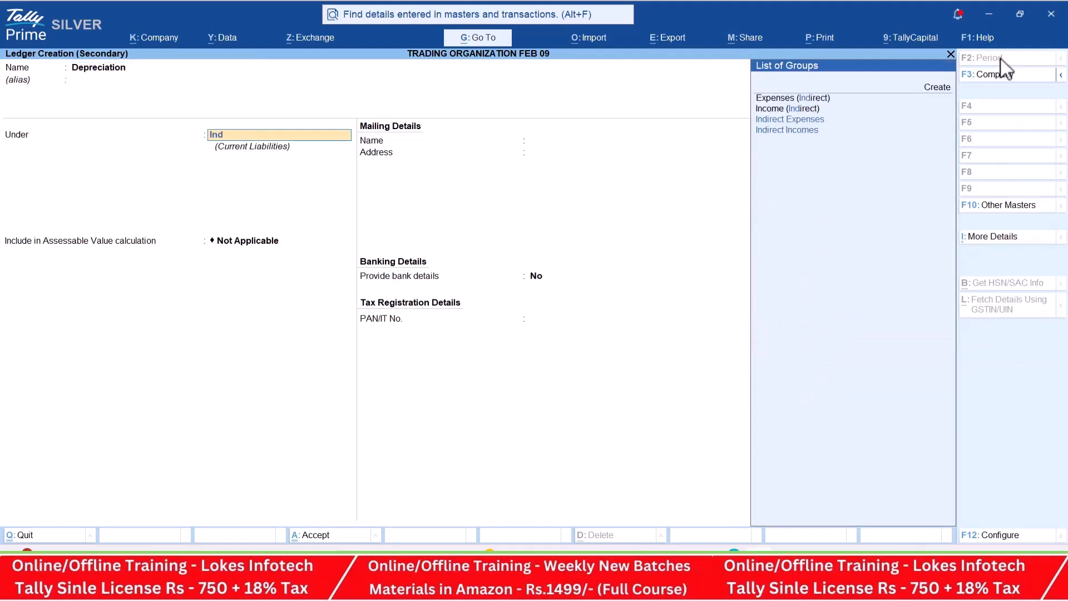
{"action": "key", "text": "Return"}
{"action": "key", "text": "Return"}
{"action": "key", "text": "ctrl+a"}
- Look up the total in the PDF's Depreciation Entries table and debit Depreciation with 37300
{"action": "key", "text": "alt+Tab"}
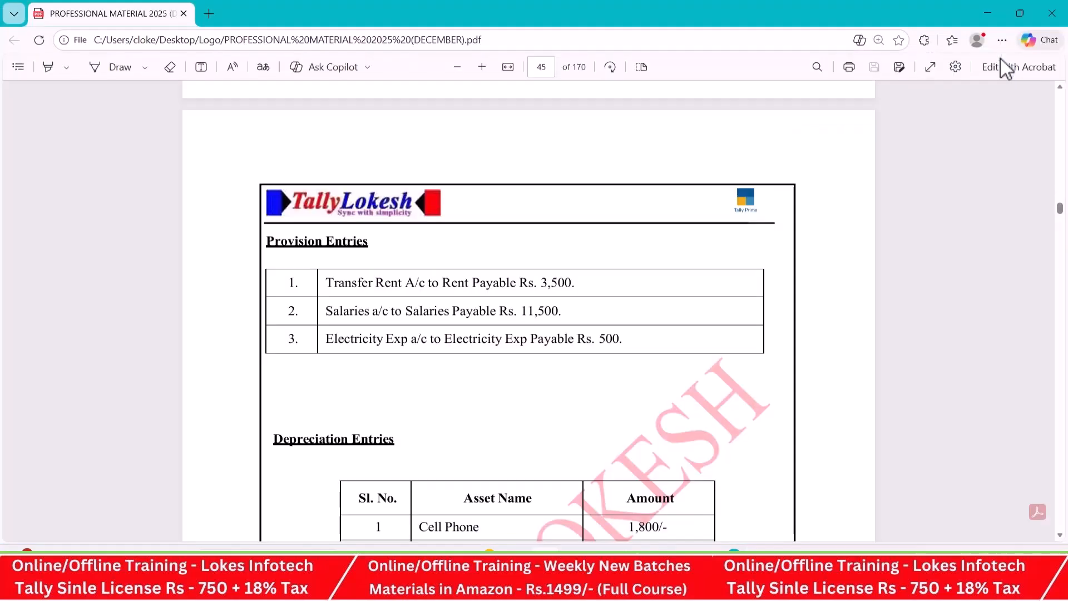
{"action": "scroll", "coordinate": [535, 295], "scroll_direction": "down", "scroll_amount": 5}
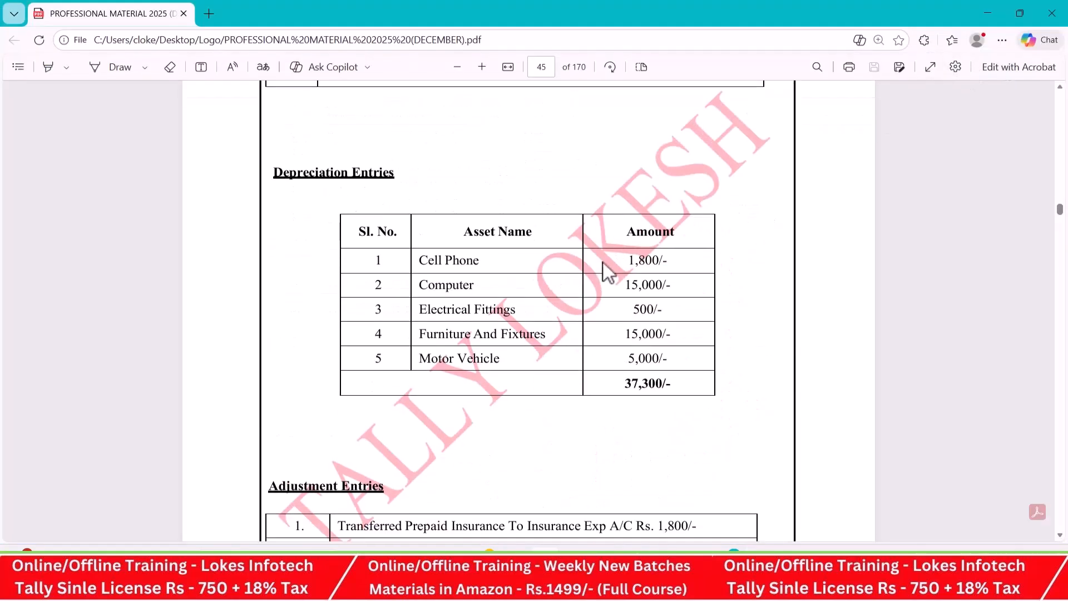
{"action": "scroll", "coordinate": [761, 334], "scroll_direction": "up", "scroll_amount": 1}
{"action": "scroll", "coordinate": [759, 328], "scroll_direction": "down", "scroll_amount": 2}
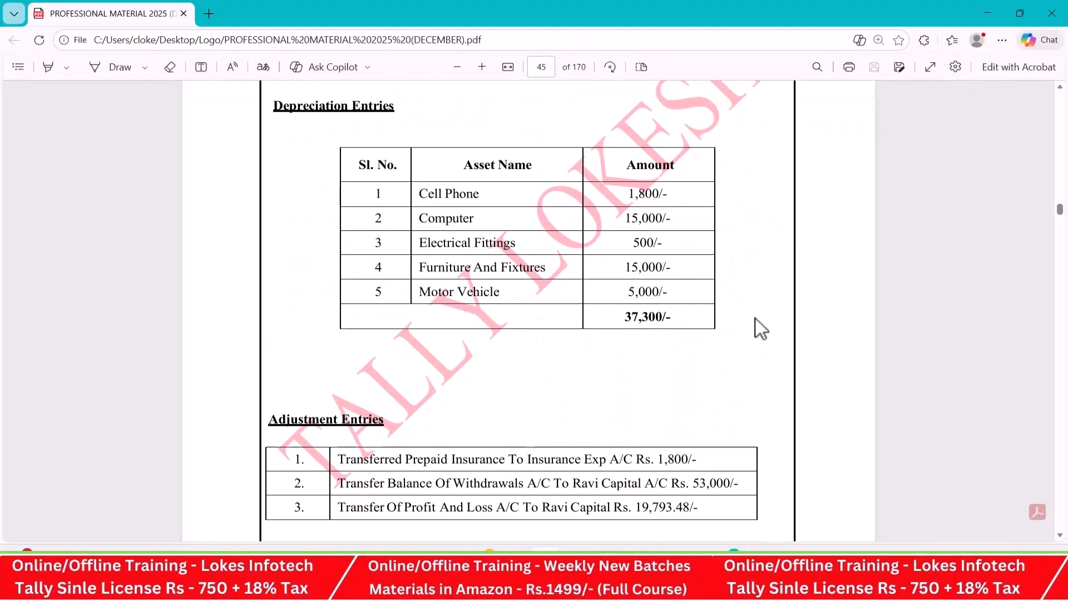
{"action": "key", "text": "alt+Tab"}
{"action": "type", "text": "37300"}
{"action": "key", "text": "Return"}
{"action": "key", "text": "Return"}
- Credit Cell Phone with 1800 in the depreciation journal, following the PDF table
{"action": "key", "text": "alt+Tab"}
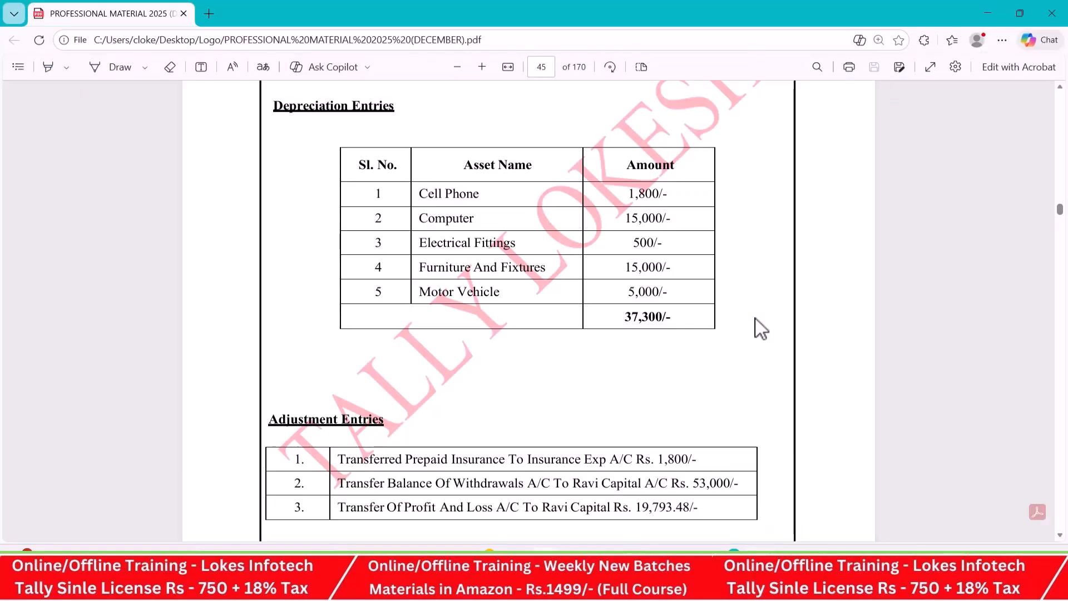
{"action": "key", "text": "alt+Tab"}
{"action": "type", "text": "E"}
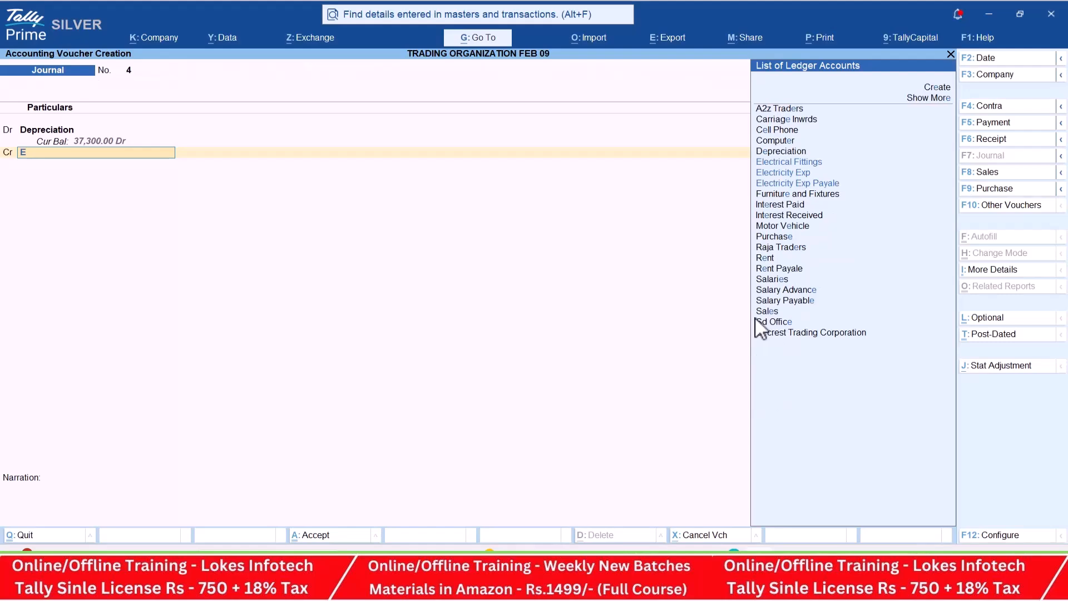
{"action": "key", "text": "BackSpace"}
{"action": "type", "text": "Ce"}
{"action": "key", "text": "Return"}
{"action": "key", "text": "alt+Tab"}
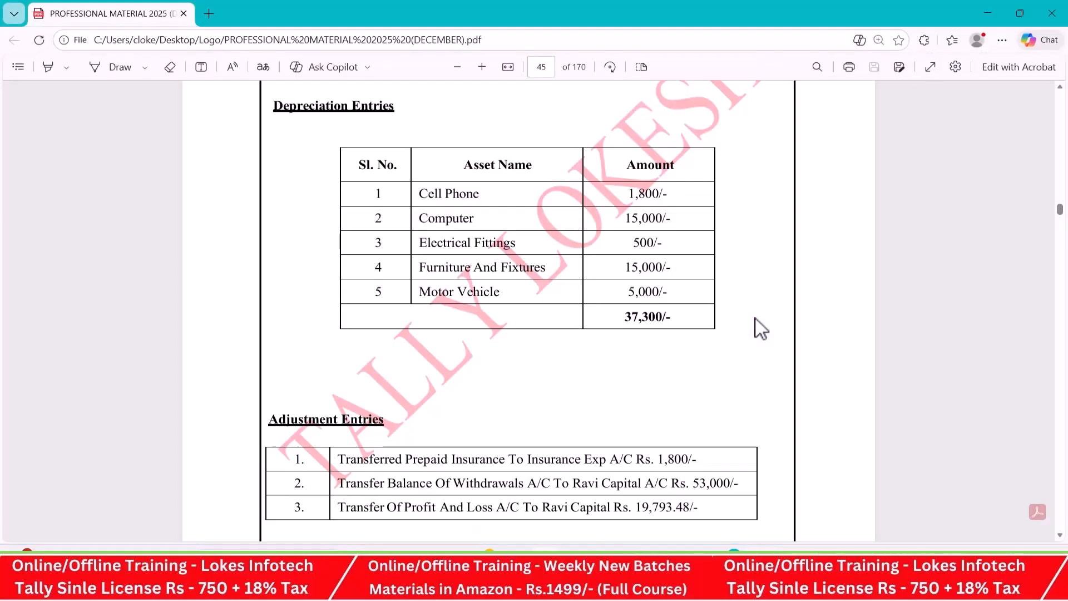
{"action": "key", "text": "alt+Tab"}
{"action": "type", "text": "1800"}
{"action": "key", "text": "Return"}
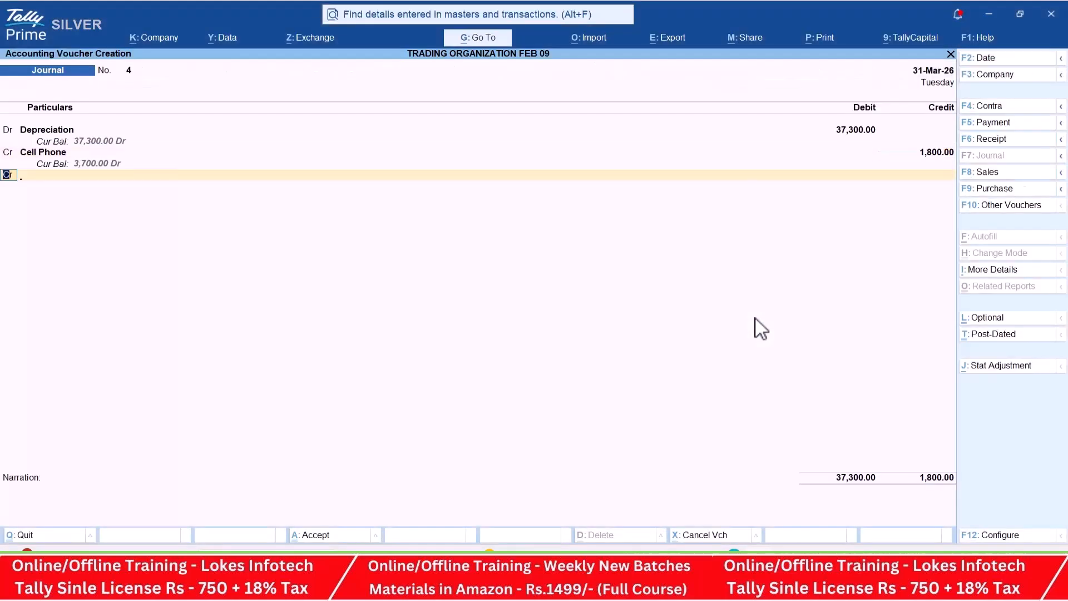
- Add a credit line for Computer with 15000 to the depreciation journal
{"action": "key", "text": "alt+Tab"}
{"action": "key", "text": "alt+Tab"}
{"action": "key", "text": "Return"}
{"action": "type", "text": "Computer"}
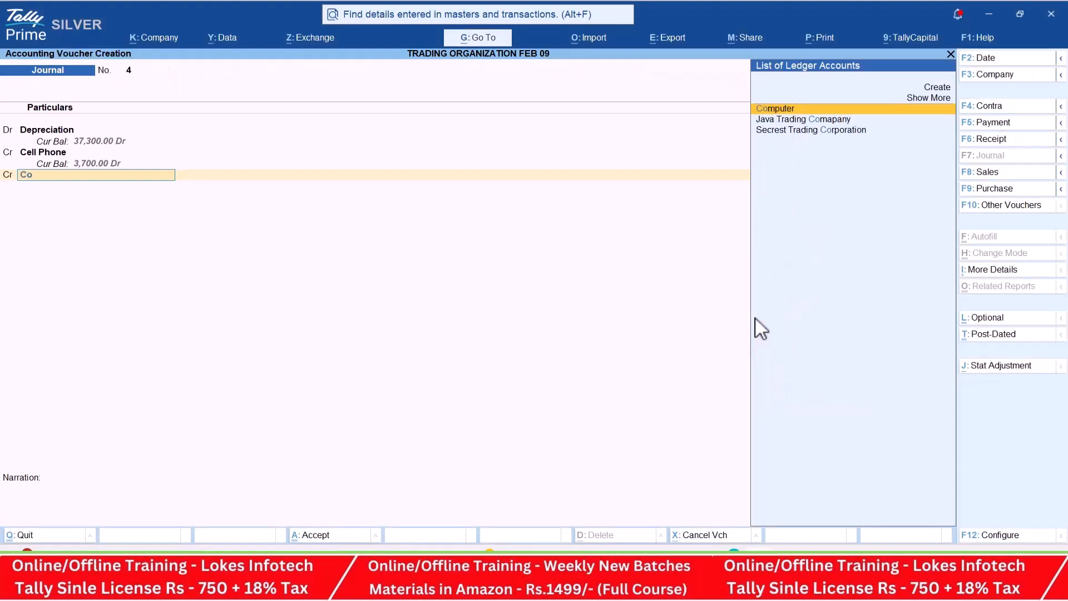
{"action": "key", "text": "Return"}
{"action": "key", "text": "alt+Tab"}
- Add a credit line for Electrical Fittings with 500 to the depreciation journal
{"action": "key", "text": "alt+Tab"}
{"action": "type", "text": "1500"}
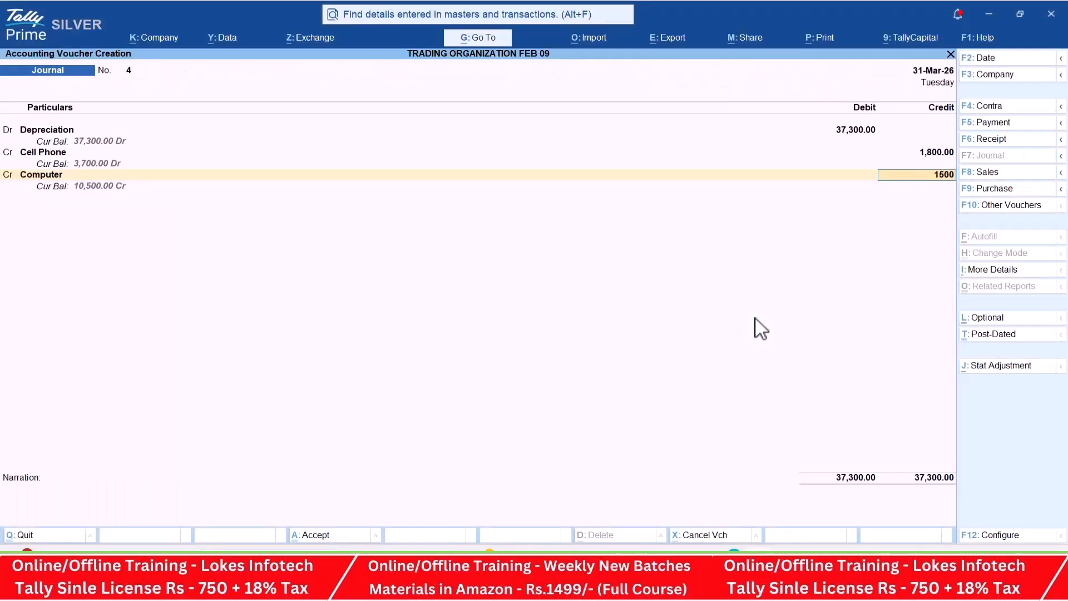
{"action": "type", "text": "0"}
{"action": "key", "text": "Return"}
{"action": "key", "text": "Return"}
{"action": "key", "text": "alt+Tab"}
{"action": "key", "text": "alt+Tab"}
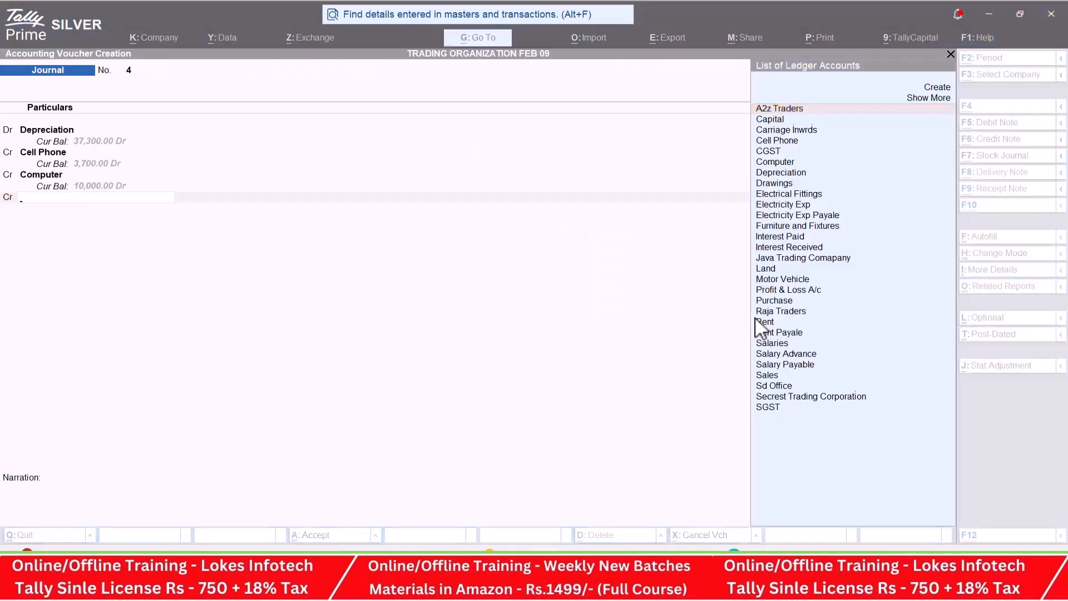
{"action": "type", "text": "Electrical Fittings"}
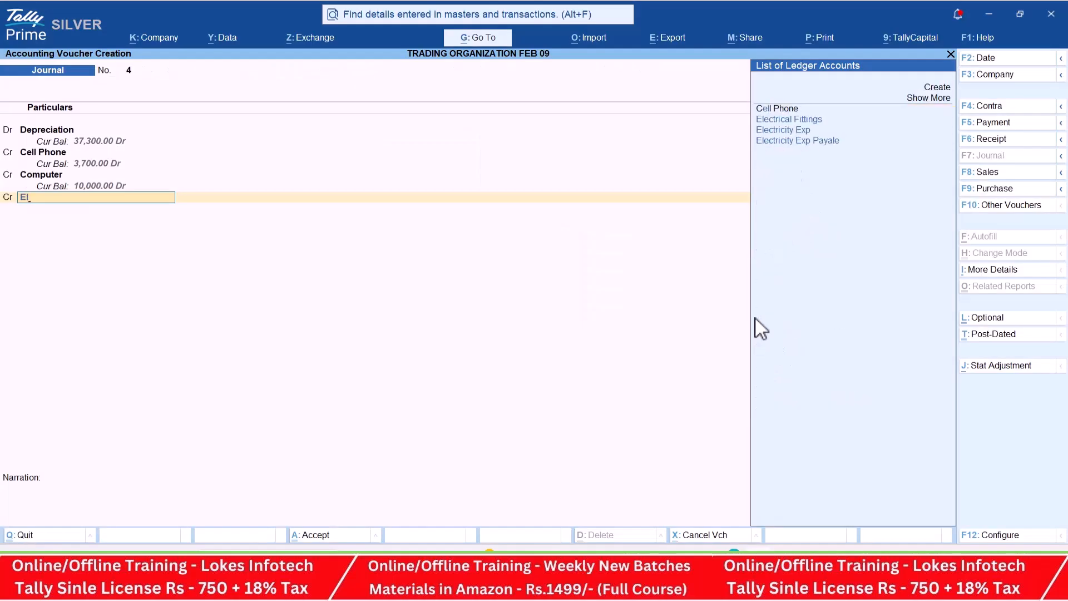
{"action": "key", "text": "Return"}
{"action": "key", "text": "alt+Tab"}
- Add a credit line for Furniture and Fixtures with 15000 to the depreciation journal
{"action": "key", "text": "alt+Tab"}
{"action": "type", "text": "500"}
{"action": "key", "text": "Return"}
{"action": "key", "text": "alt+Tab"}
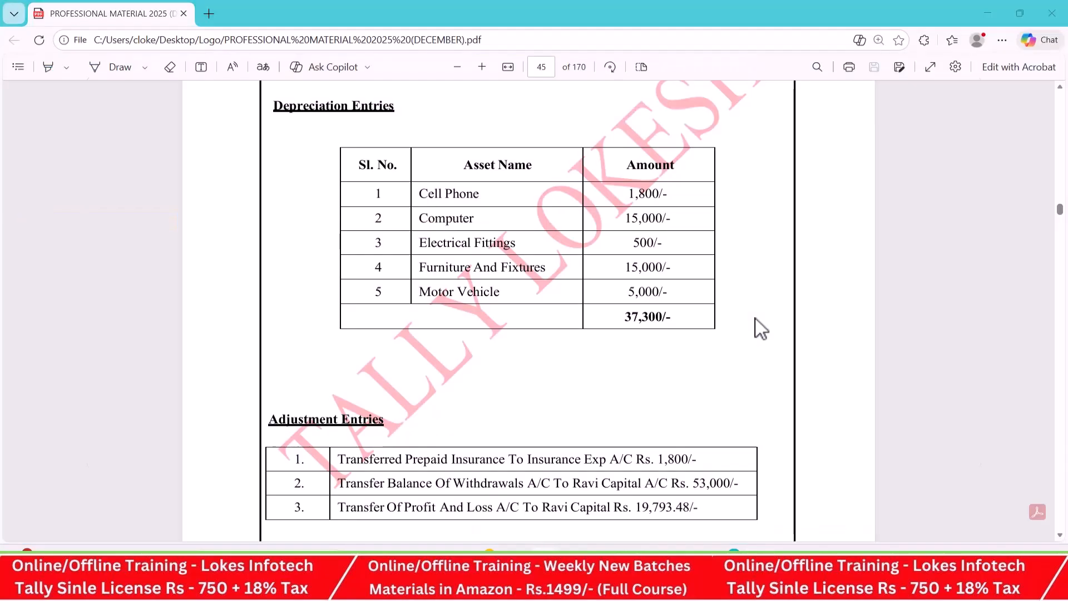
{"action": "key", "text": "alt+Tab"}
{"action": "type", "text": "Fu"}
{"action": "key", "text": "Return"}
{"action": "key", "text": "alt+Tab"}
{"action": "key", "text": "alt+Tab"}
{"action": "type", "text": "15000"}
{"action": "key", "text": "Return"}
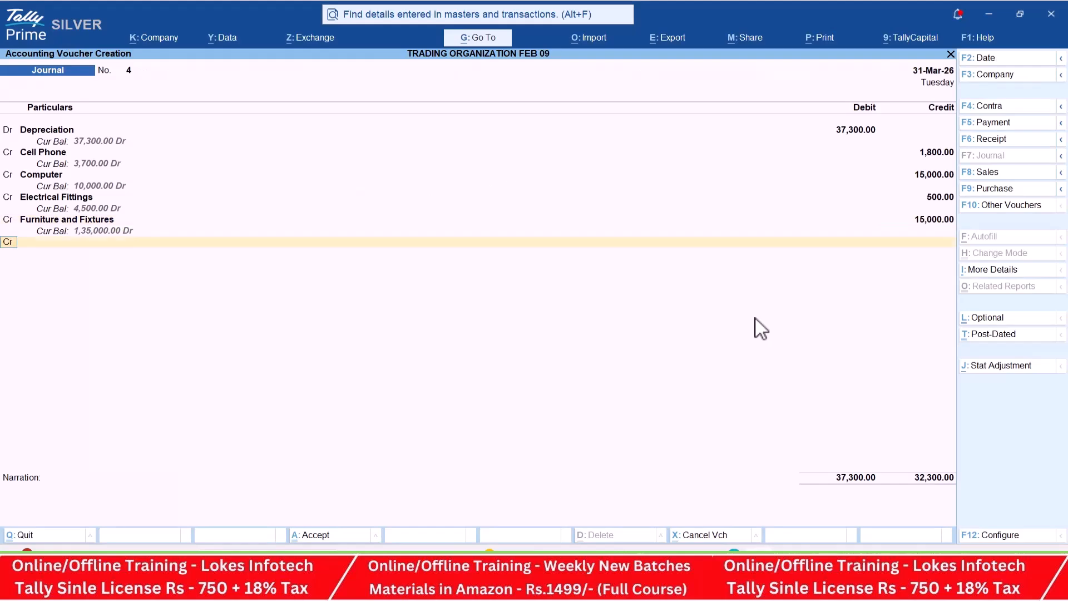
- Credit Motor Vehicle with the remaining 5,000 and save the depreciation journal without narration
{"action": "key", "text": "alt+Tab"}
- Create an Insurance Exp ledger under Indirect Expenses as the debit line for the PDF's first adjustment entry
{"action": "key", "text": "alt+Tab"}
{"action": "type", "text": "Mo"}
{"action": "key", "text": "Return"}
{"action": "key", "text": "Return"}
{"action": "key", "text": "Return"}
{"action": "key", "text": "Return"}
{"action": "key", "text": "alt+Tab"}
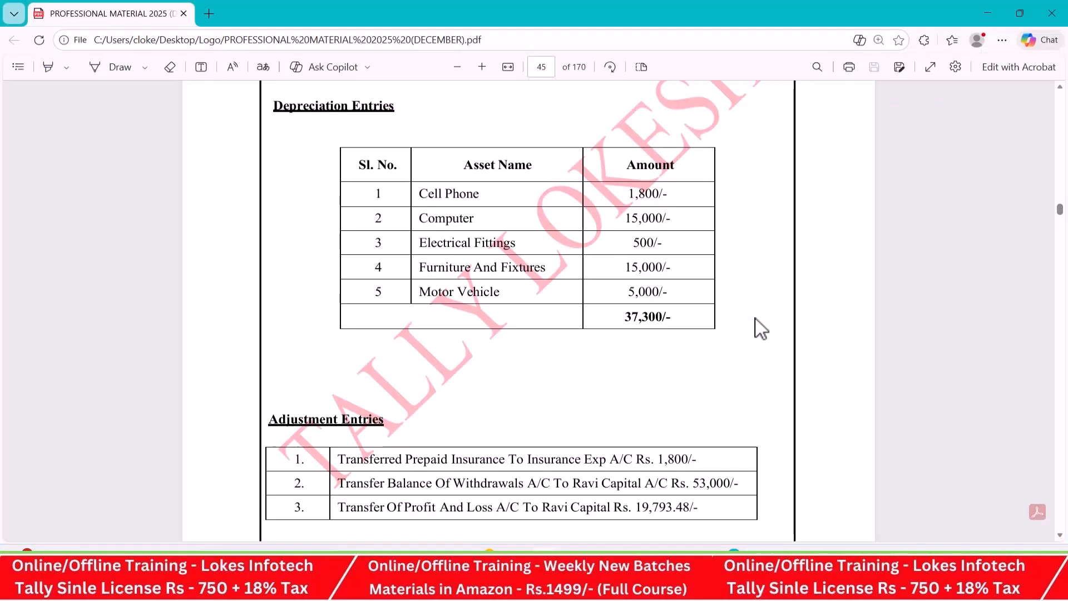
{"action": "scroll", "coordinate": [667, 318], "scroll_direction": "down", "scroll_amount": 2}
{"action": "key", "text": "alt+Tab"}
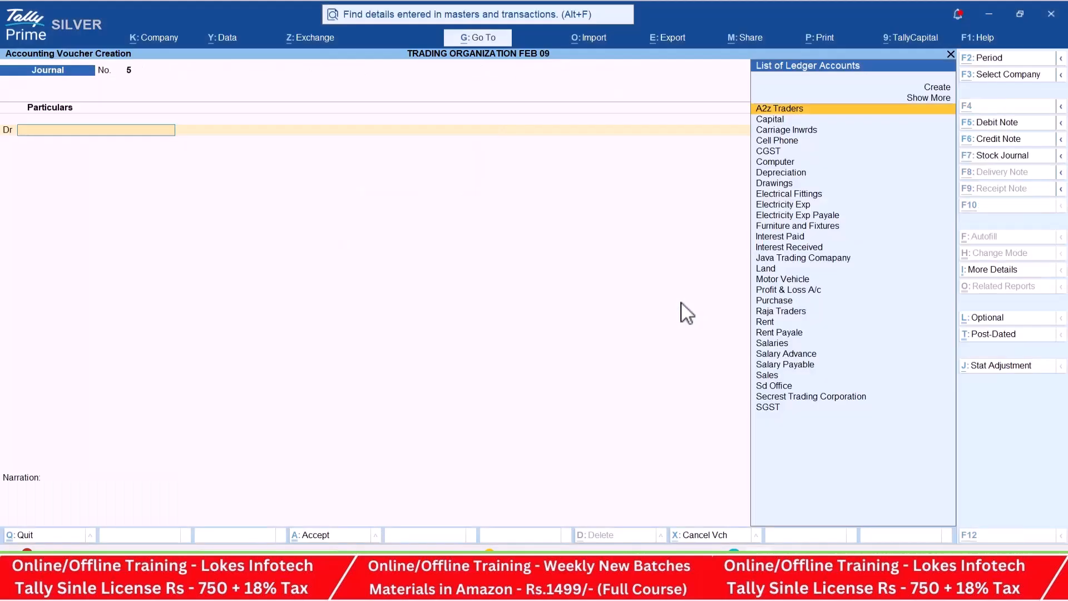
{"action": "key", "text": "alt+c"}
{"action": "type", "text": "Insura"}
{"action": "key", "text": "BackSpace"}
{"action": "key", "text": "BackSpace"}
{"action": "type", "text": "nce Exp"}
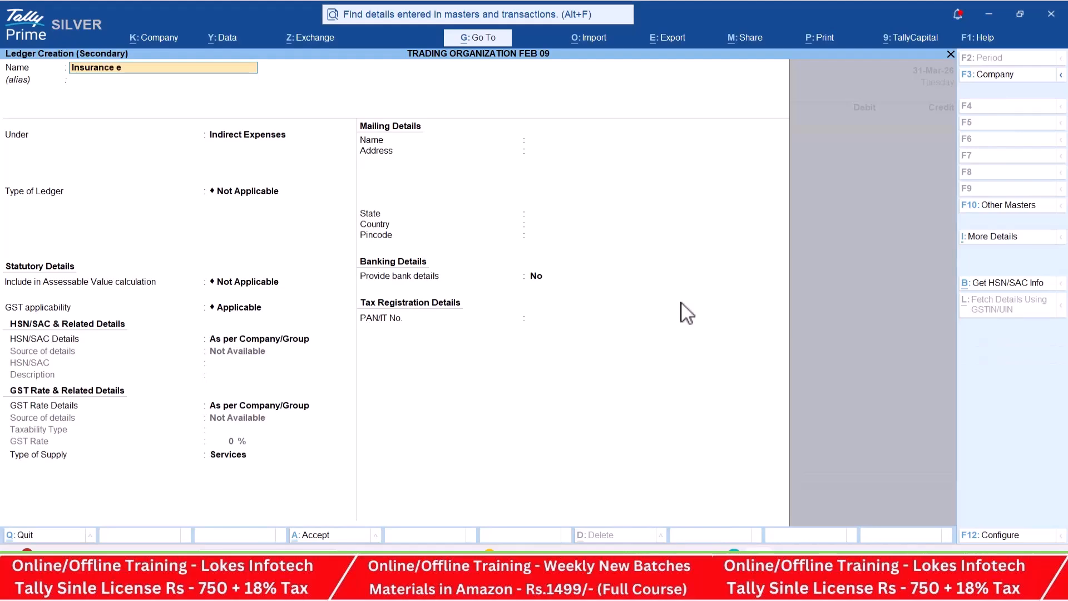
{"action": "key", "text": "Return"}
{"action": "key", "text": "ctrl+a"}
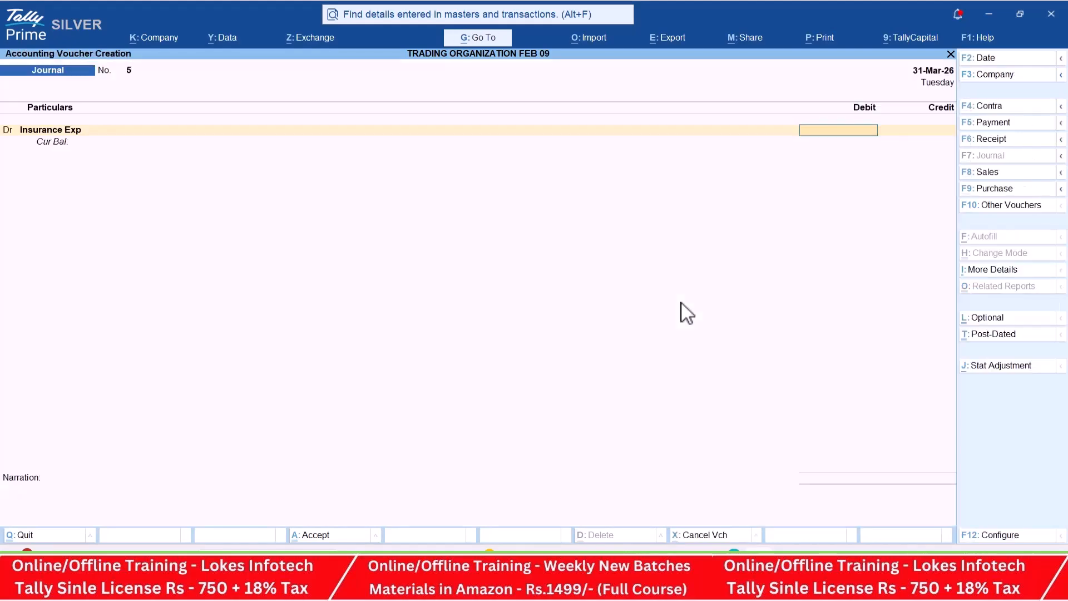
- Debit Insurance Exp with 1,800 as given in the PDF's first adjustment entry
{"action": "key", "text": "alt+Tab"}
{"action": "key", "text": "alt+Tab"}
{"action": "type", "text": "1,800"}
{"action": "key", "text": "Return"}
- Create a Prepaid Insurance ledger under Current Assets as the credit line of the insurance adjustment journal
{"action": "key", "text": "alt+c"}
{"action": "type", "text": "Prep"}
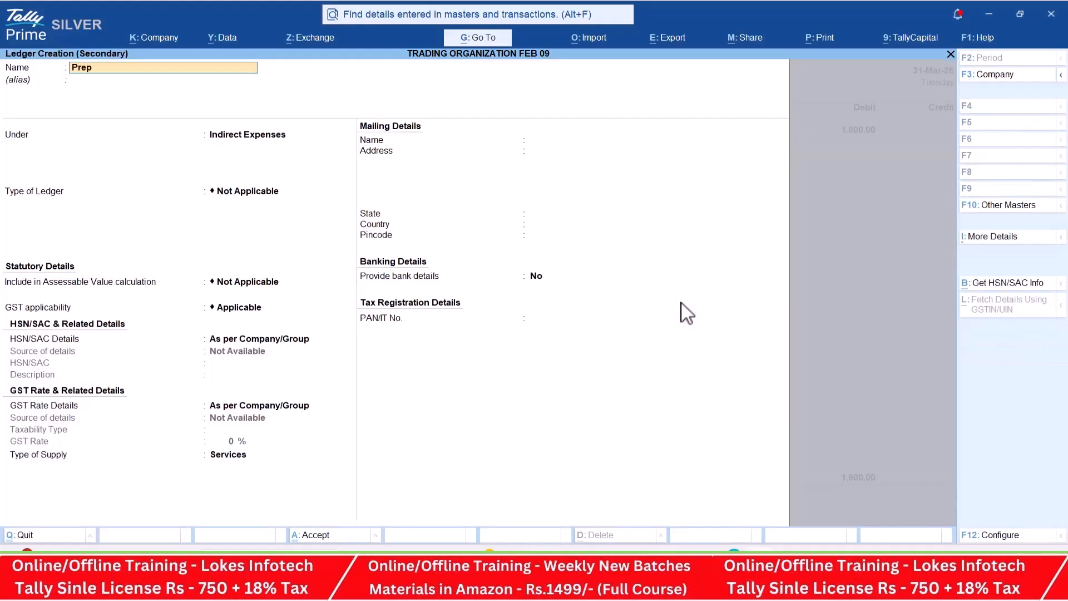
{"action": "type", "text": "aid insurance"}
{"action": "key", "text": "Return"}
{"action": "type", "text": "Cu"}
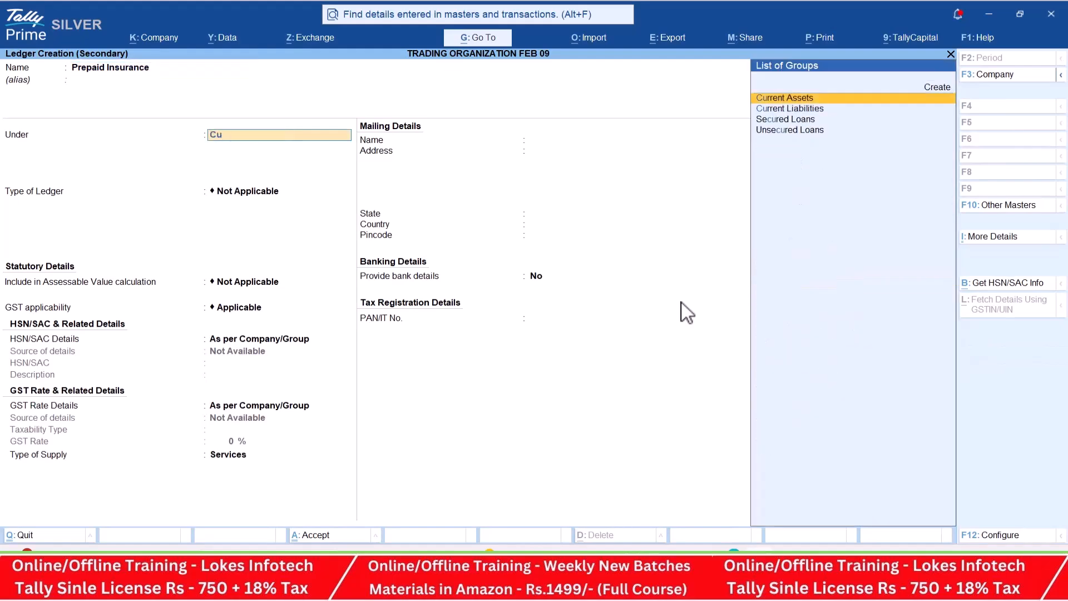
{"action": "key", "text": "Return"}
{"action": "key", "text": "ctrl+a"}
- Credit Prepaid Insurance with 1,800 and save the insurance adjustment journal without narration
{"action": "key", "text": "Return"}
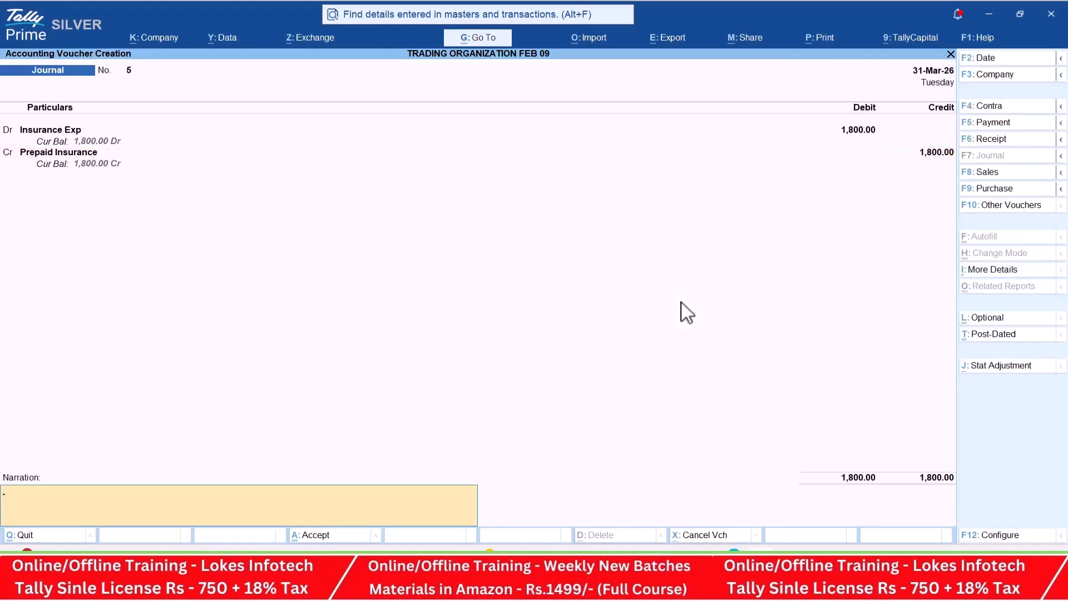
{"action": "key", "text": "Return"}
- Debit Drawings with 53000 in a new journal for the PDF's second adjustment entry
{"action": "key", "text": "Return"}
{"action": "key", "text": "Return"}
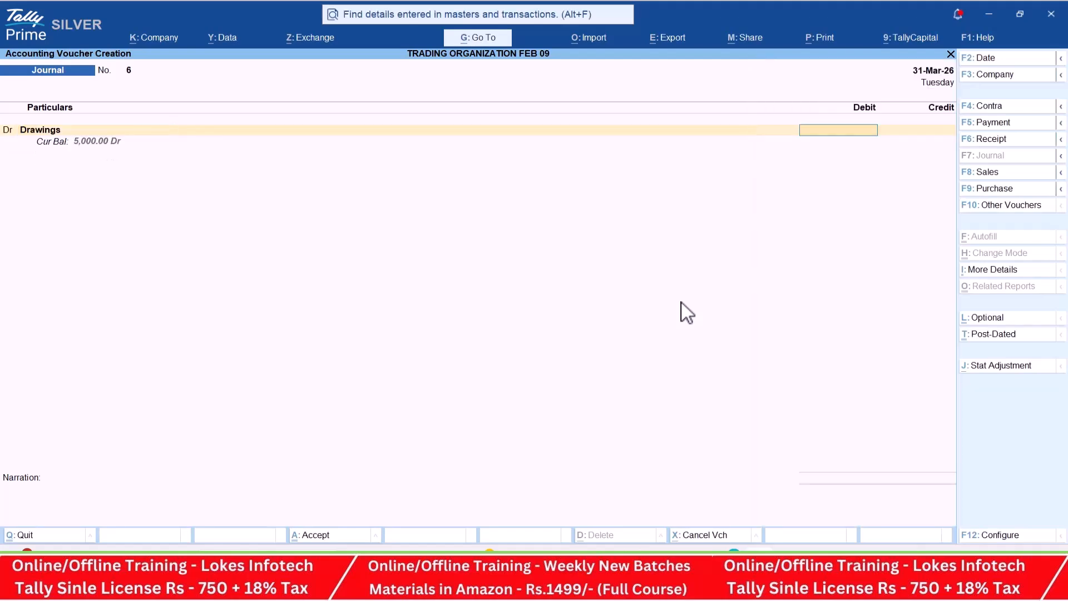
{"action": "key", "text": "alt+Tab"}
{"action": "key", "text": "alt+Tab"}
{"action": "type", "text": "53000"}
{"action": "key", "text": "Return"}
- Credit Capital with 53,000 and save the drawings transfer journal without narration
{"action": "type", "text": "Ca"}
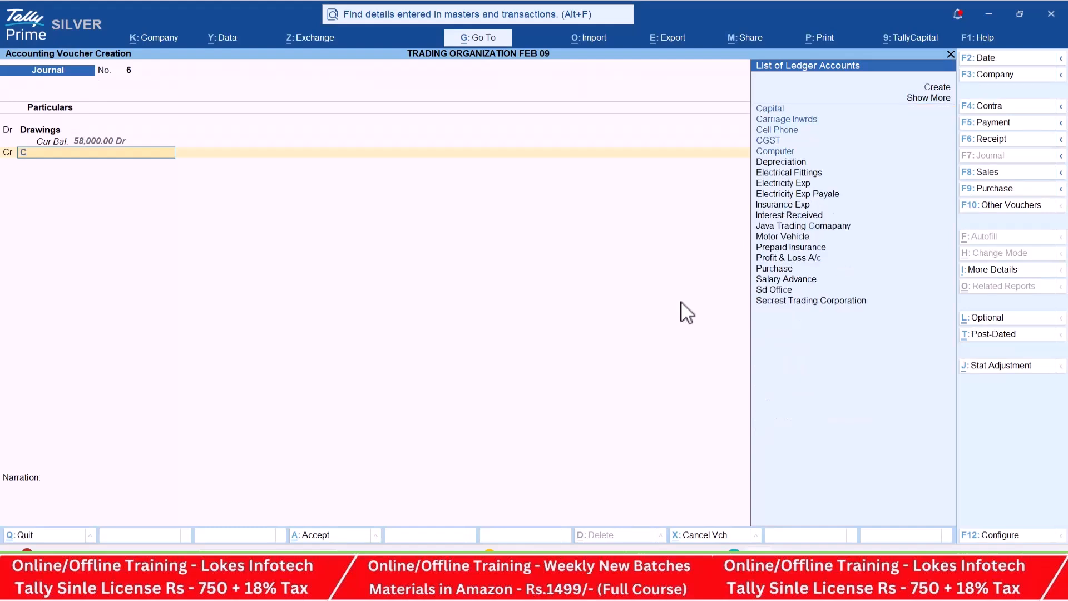
{"action": "key", "text": "Down"}
{"action": "key", "text": "Up"}
{"action": "key", "text": "Return"}
{"action": "key", "text": "Return"}
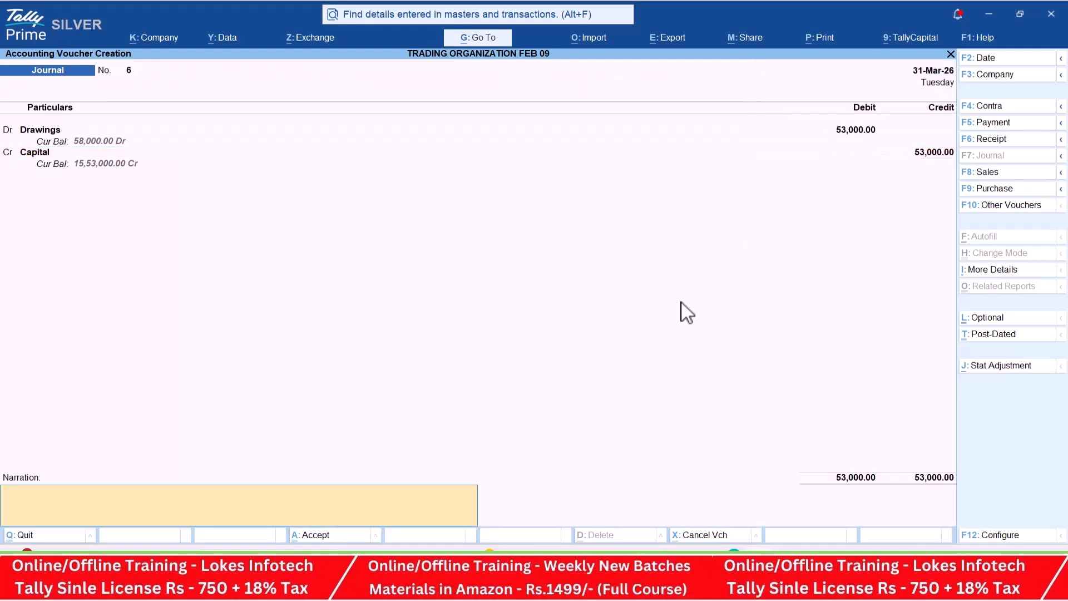
{"action": "key", "text": "Return"}
{"action": "key", "text": "Return"}
- Consult the PDF's third adjustment entry and debit Profit & Loss A/c with 8446.95 in a new journal
{"action": "key", "text": "alt+Tab"}
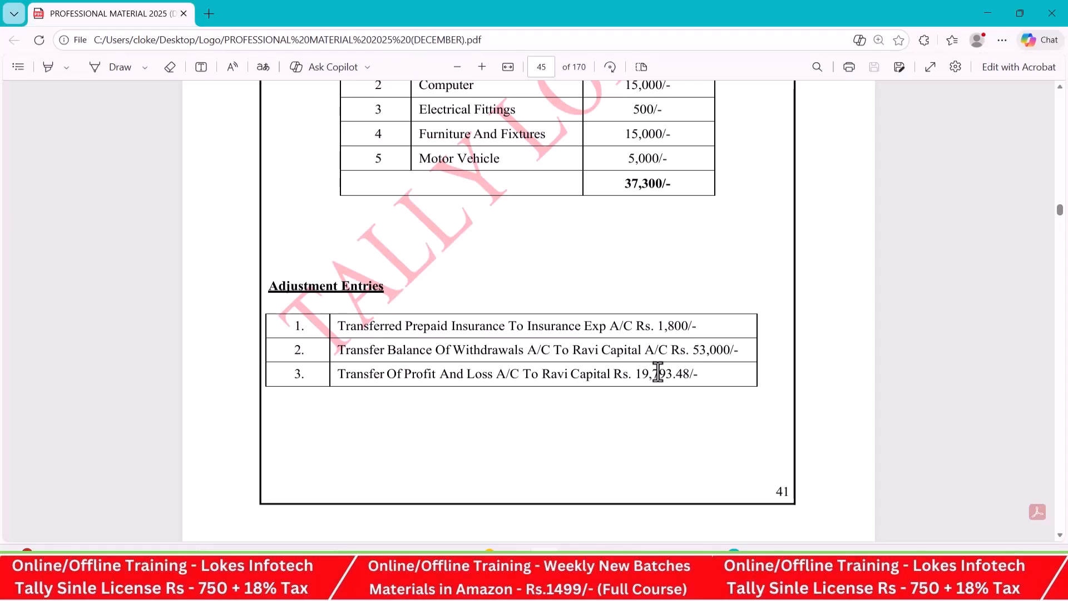
{"action": "key", "text": "alt+Tab"}
{"action": "type", "text": "pr"}
{"action": "key", "text": "Down"}
{"action": "key", "text": "Down"}
{"action": "key", "text": "Return"}
{"action": "type", "text": "8446.95"}
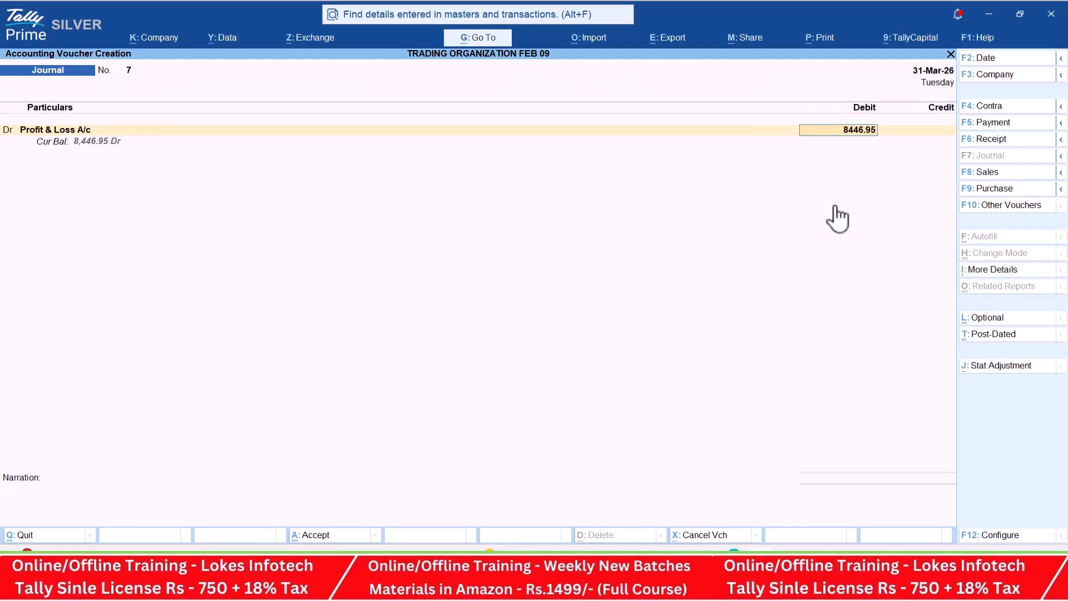
{"action": "key", "text": "Return"}
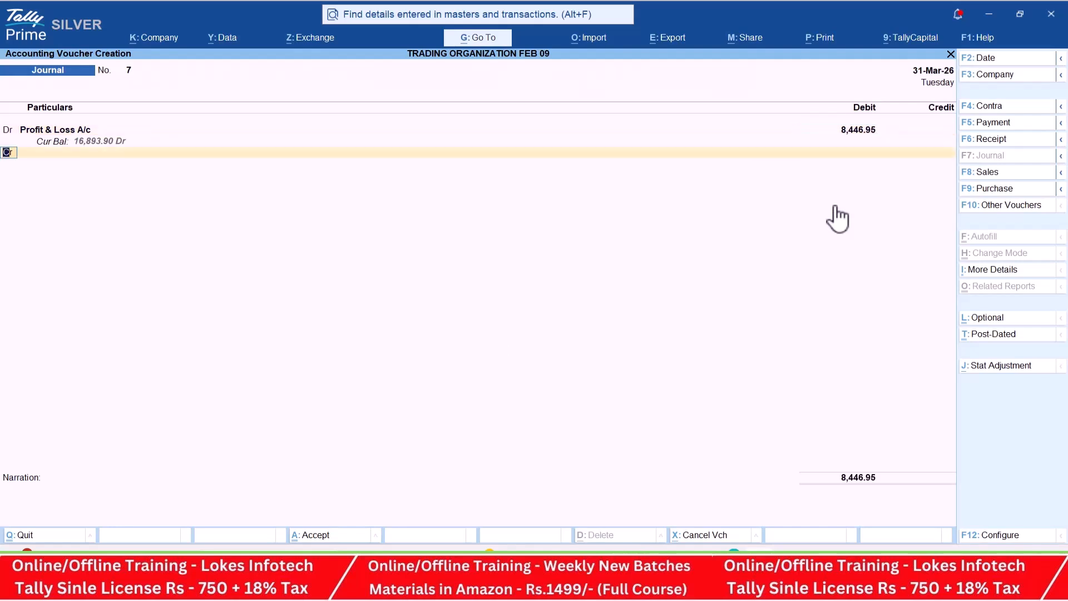
- Credit Capital with 8,446.95 and save the profit and loss transfer journal
{"action": "key", "text": "Return"}
{"action": "type", "text": "ca"}
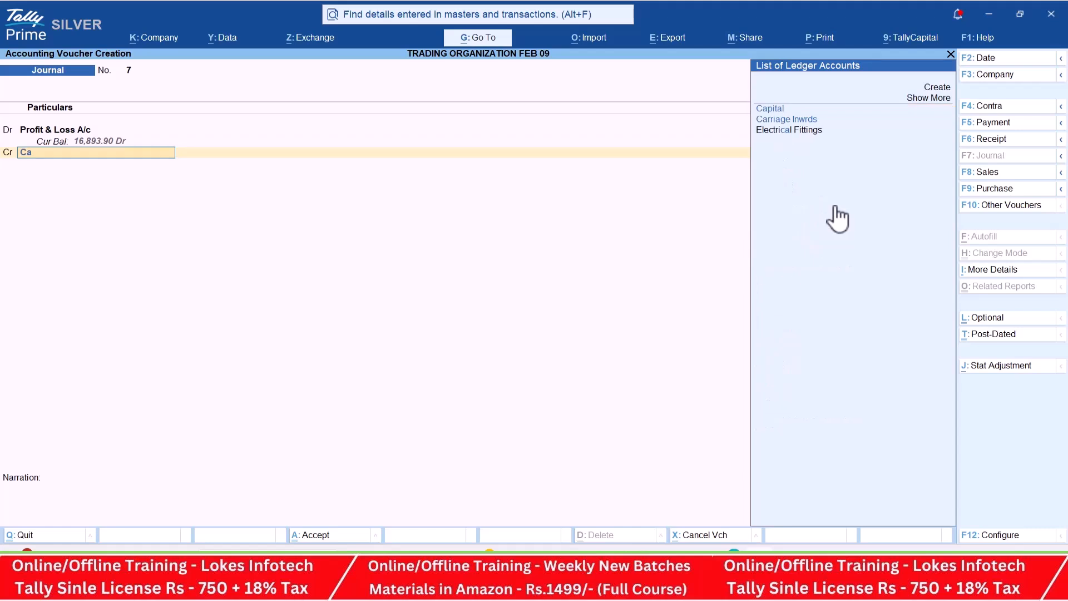
{"action": "key", "text": "Return"}
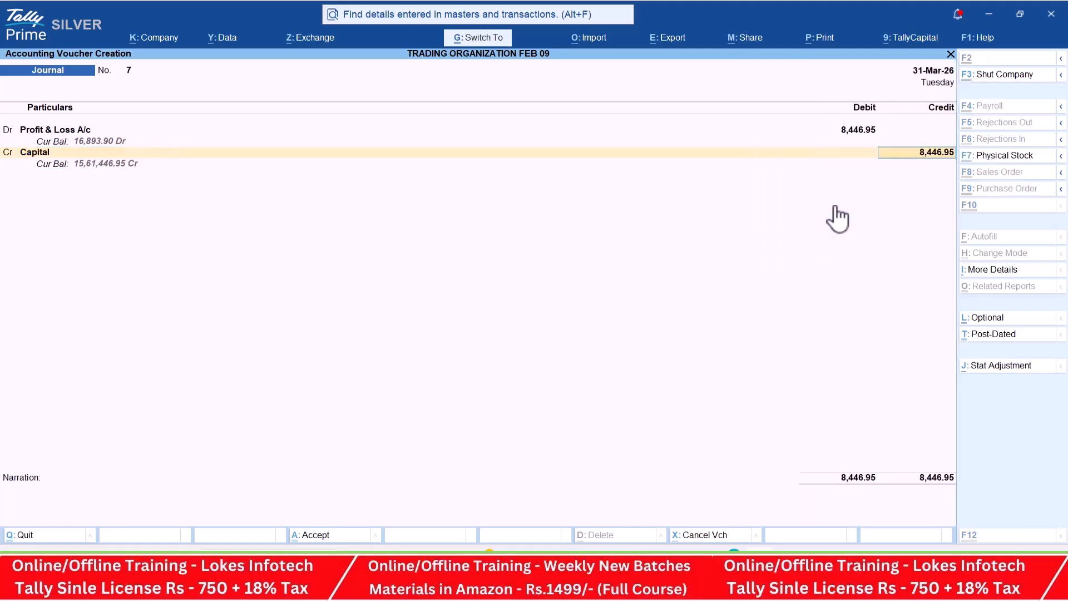
{"action": "key", "text": "ctrl+a"}
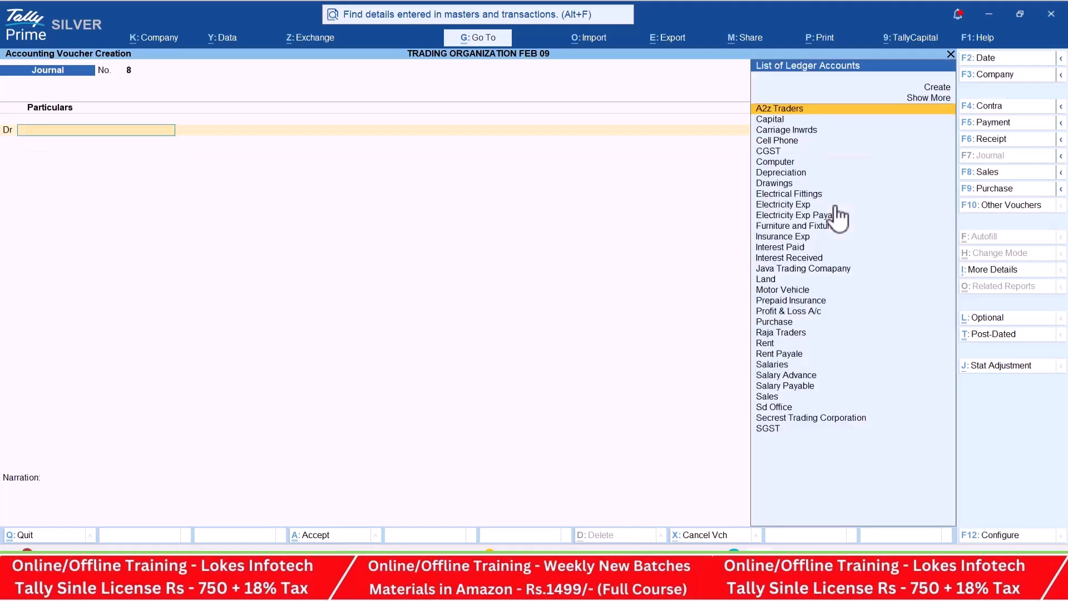
- Leave voucher entry and examine the company's Balance Sheet in its detailed view
{"action": "key", "text": "Escape"}
{"action": "key", "text": "Down"}
{"action": "key", "text": "Down"}
{"action": "key", "text": "Down"}
{"action": "key", "text": "Down"}
{"action": "key", "text": "Return"}
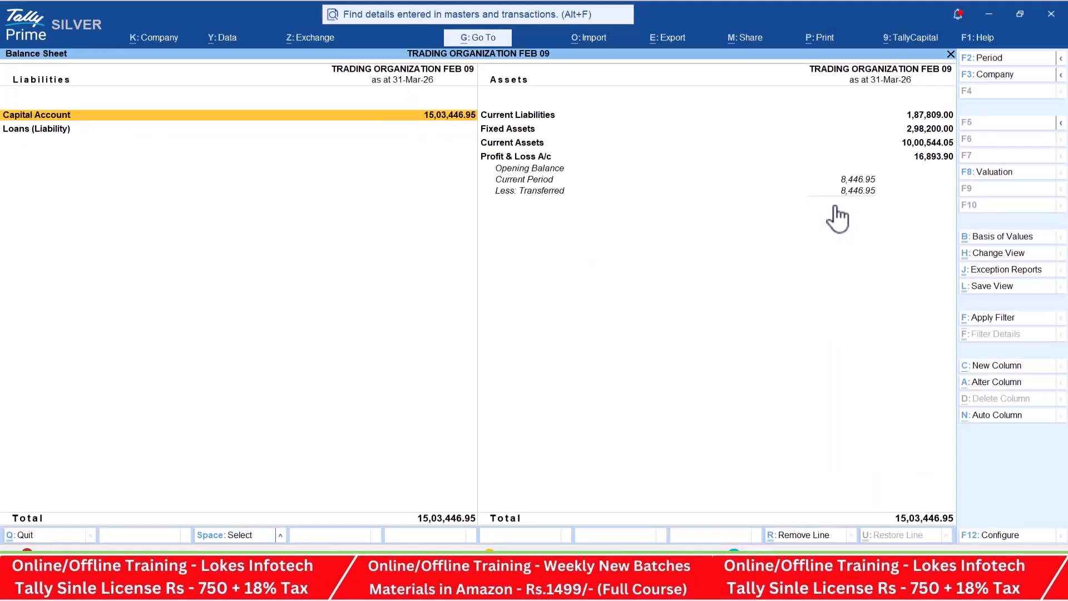
{"action": "key", "text": "alt+F5"}
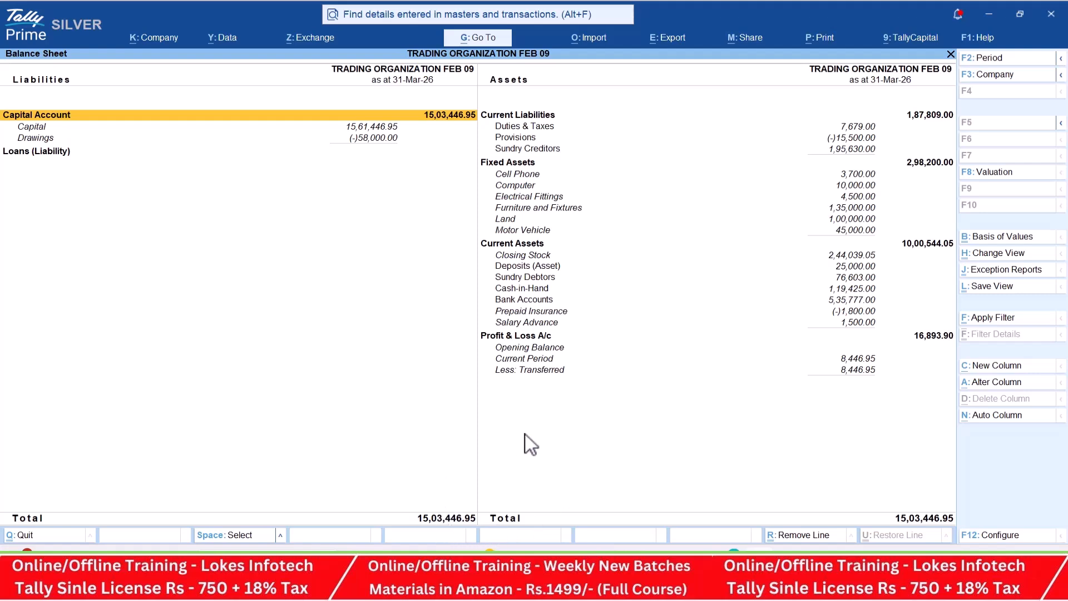
{"action": "key", "text": "Escape"}
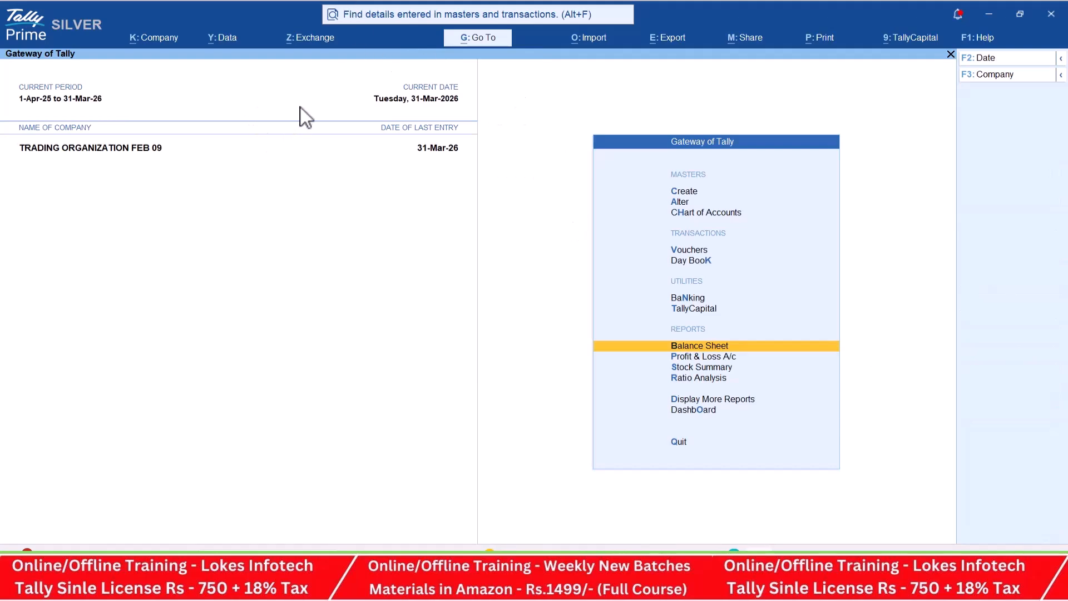
- Switch to the TALLY TEST workbook in Excel, check the Company Splitting topic in cell E7, and return to TallyPrime
{"action": "key", "text": "alt+Tab"}
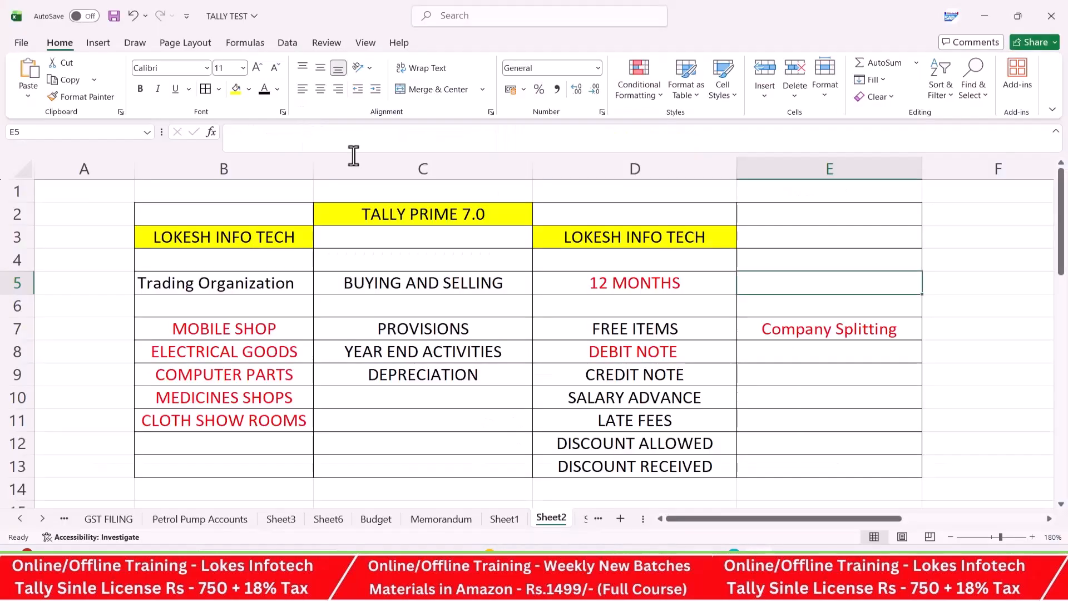
{"action": "left_click", "coordinate": [755, 320]}
{"action": "key", "text": "alt+Tab"}
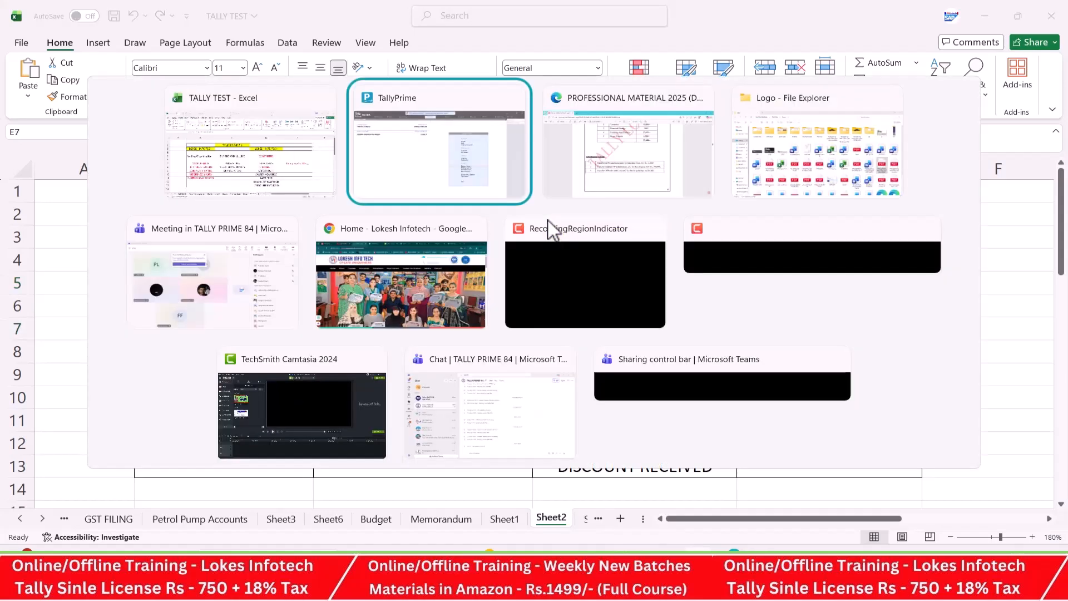
- Start splitting the data of TRADING ORGANIZATION FEB 09, going straight to the split without verifying the data
{"action": "left_click", "coordinate": [235, 38]}
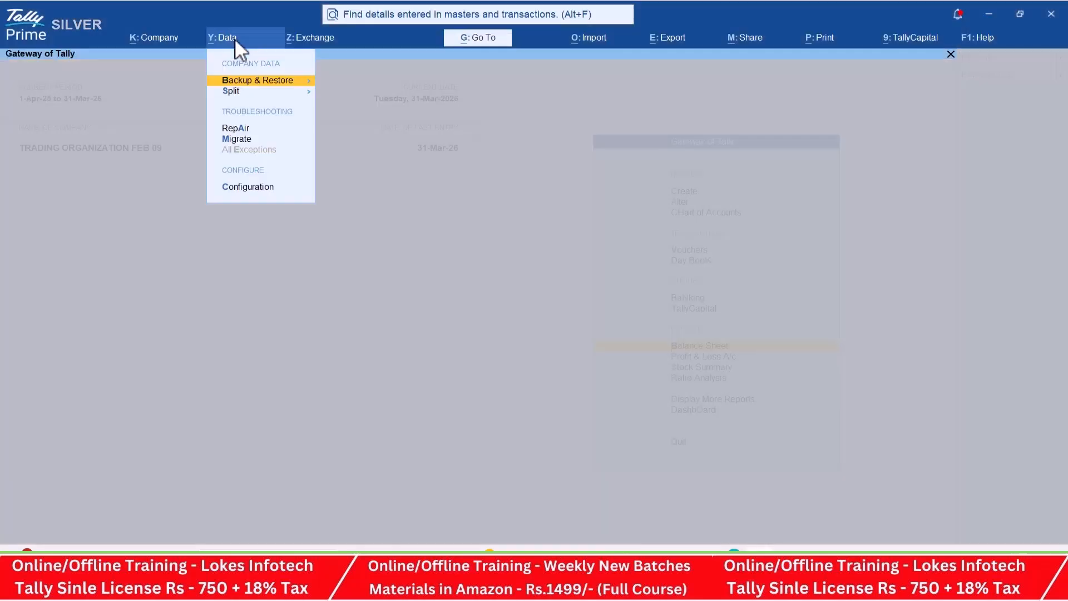
{"action": "key", "text": "s"}
{"action": "key", "text": "Down"}
{"action": "key", "text": "Return"}
{"action": "key", "text": "Right"}
{"action": "key", "text": "Return"}
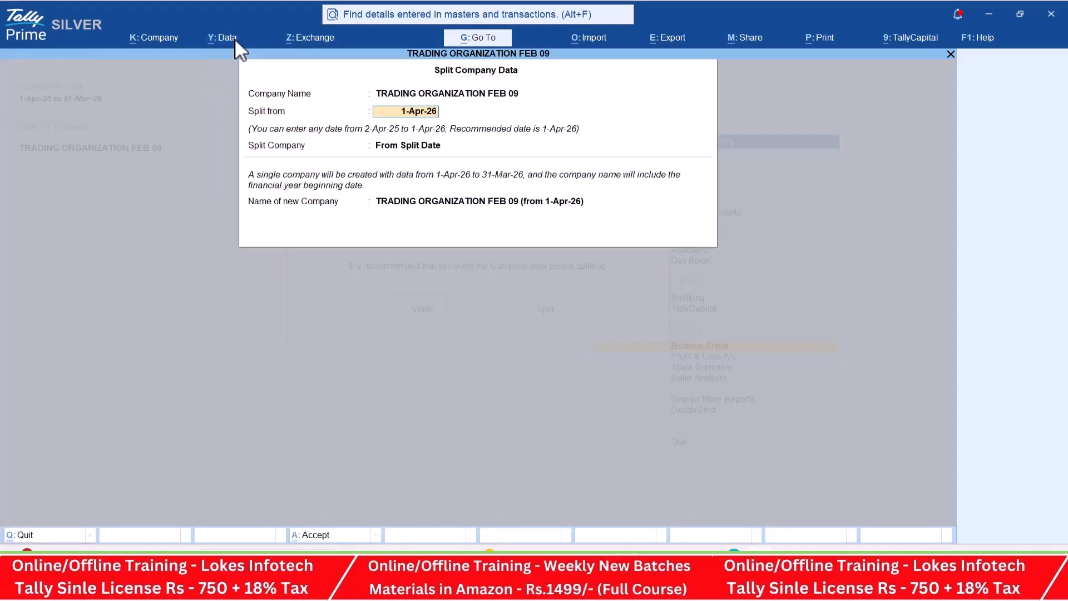
- Split the company data from 1-4-26 into two companies and confirm the split
{"action": "type", "text": "1-4-"}
{"action": "type", "text": "26"}
{"action": "key", "text": "Return"}
{"action": "key", "text": "Down"}
{"action": "key", "text": "Down"}
{"action": "key", "text": "Return"}
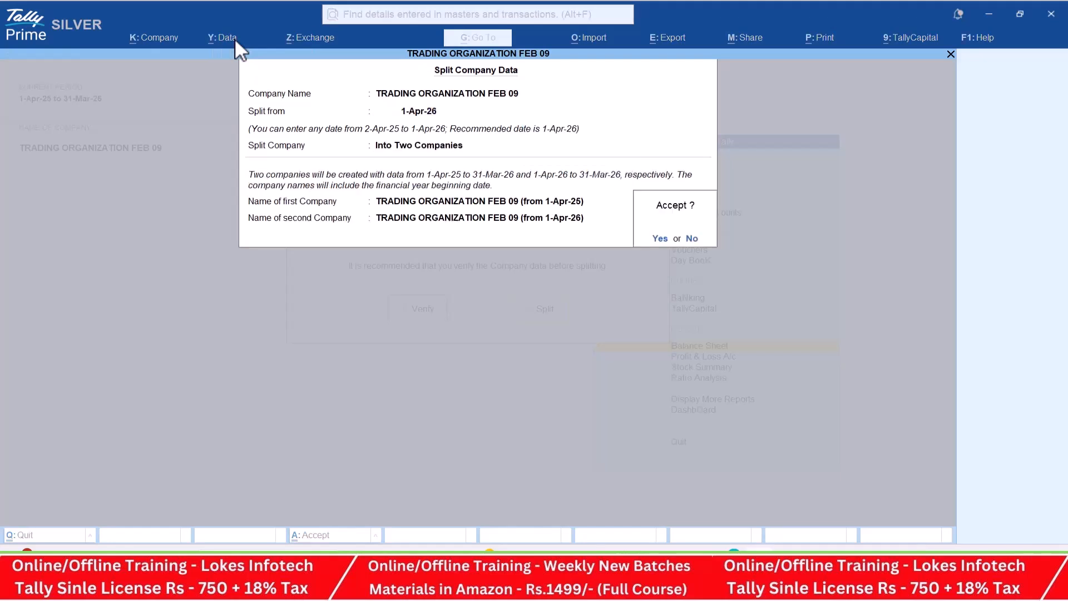
{"action": "key", "text": "y"}
{"action": "key", "text": "y"}
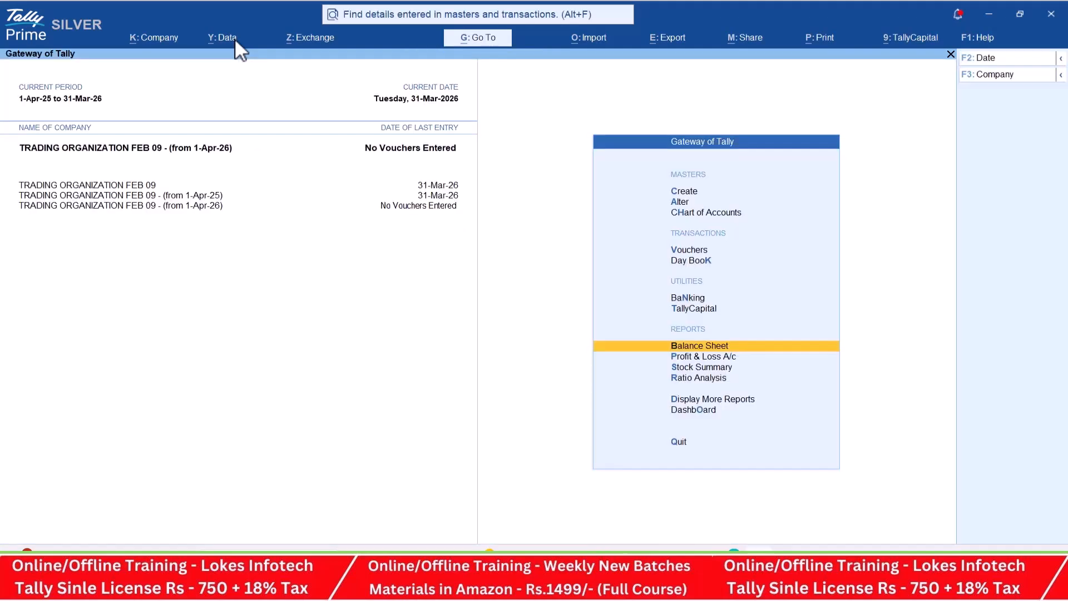
- Delete the split company TRADING ORGANIZATION FEB 09 - (from 1-Apr-25) and confirm the deletion
{"action": "left_click", "coordinate": [162, 41]}
{"action": "key", "text": "a"}
{"action": "key", "text": "Up"}
{"action": "key", "text": "Return"}
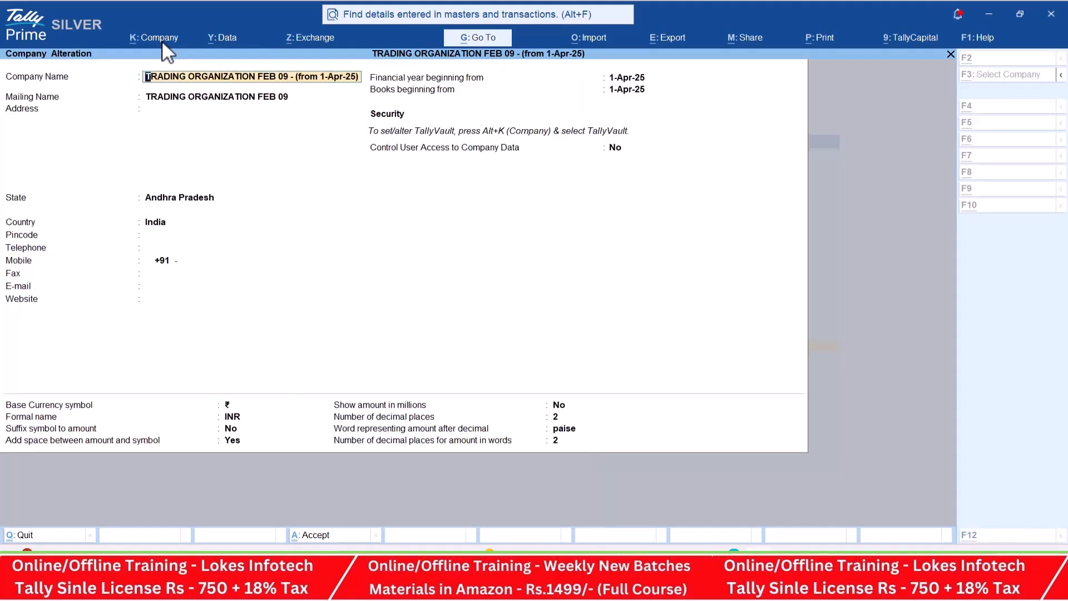
{"action": "key", "text": "alt+d"}
{"action": "key", "text": "y"}
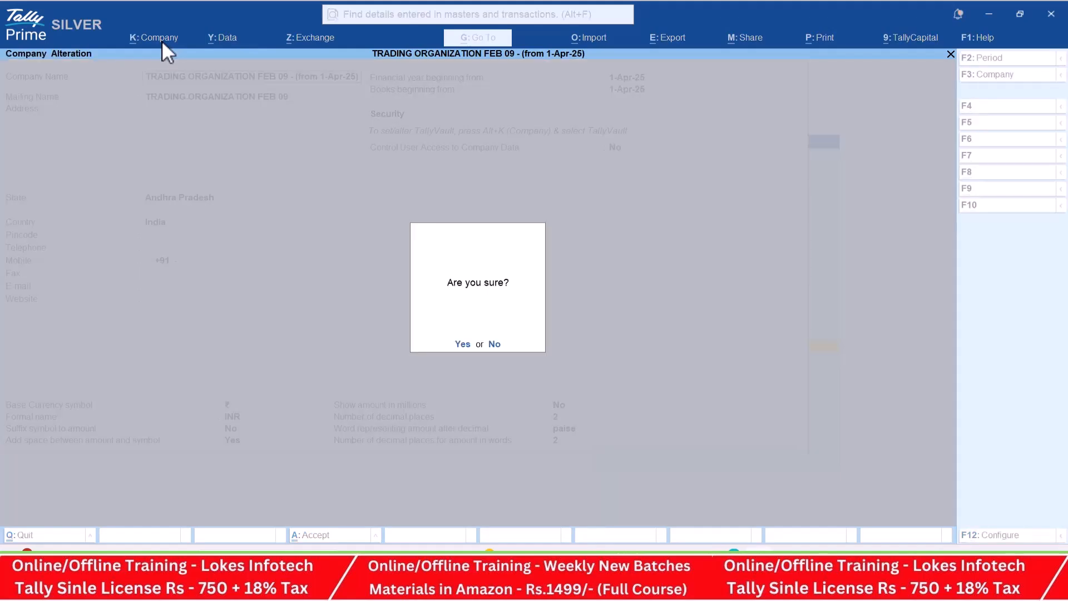
{"action": "key", "text": "y"}
- Rename the original company TRADING ORGANIZATION FEB 09 as TRADING ORGANIZATION FEB 09 (25-26) and save it
{"action": "key", "text": "alt+k"}
{"action": "key", "text": "a"}
{"action": "key", "text": "Up"}
{"action": "key", "text": "Return"}
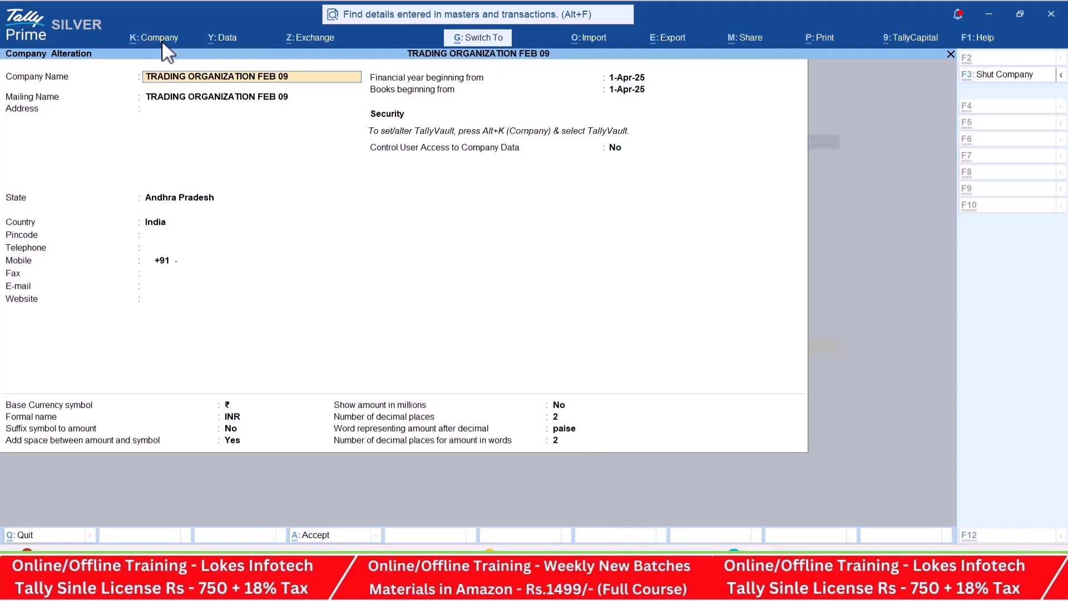
{"action": "type", "text": "(25-26"}
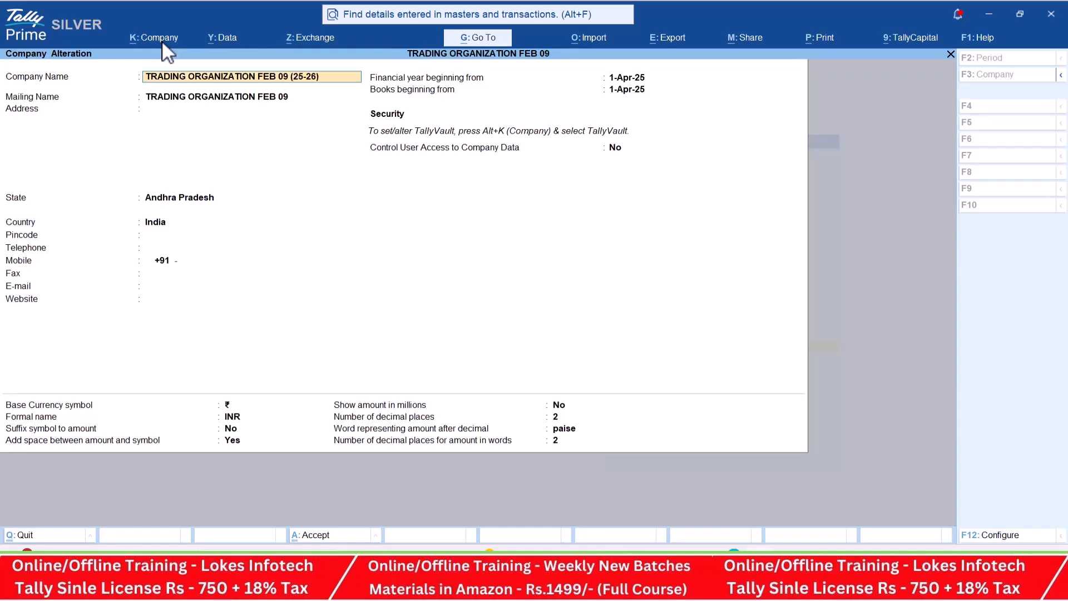
{"action": "key", "text": "ctrl+a"}
- Rename the company starting from 1-Apr-26 as TRADING ORGANIZATION FEB 09 (26-27), including its mailing name, and save it
{"action": "key", "text": "Return"}
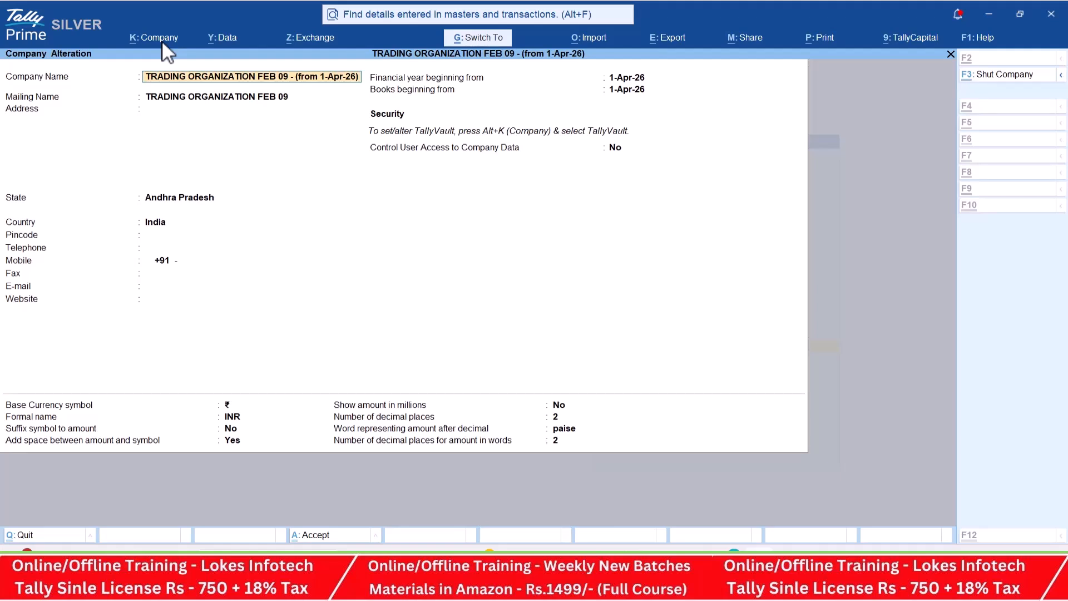
{"action": "key", "text": "BackSpace"}
{"action": "key", "text": "BackSpace"}
{"action": "key", "text": "BackSpace"}
{"action": "key", "text": "BackSpace"}
{"action": "key", "text": "BackSpace"}
{"action": "key", "text": "BackSpace"}
{"action": "key", "text": "BackSpace"}
{"action": "key", "text": "BackSpace"}
{"action": "key", "text": "BackSpace"}
{"action": "key", "text": "BackSpace"}
{"action": "key", "text": "BackSpace"}
{"action": "key", "text": "BackSpace"}
{"action": "key", "text": "BackSpace"}
{"action": "key", "text": "BackSpace"}
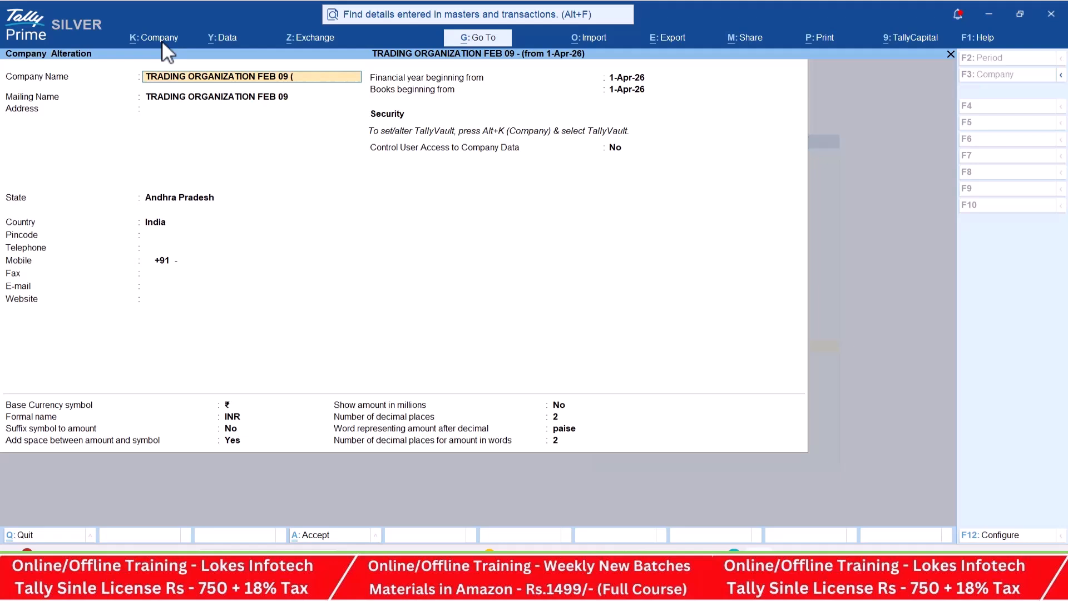
{"action": "type", "text": "26-27"}
{"action": "key", "text": "Return"}
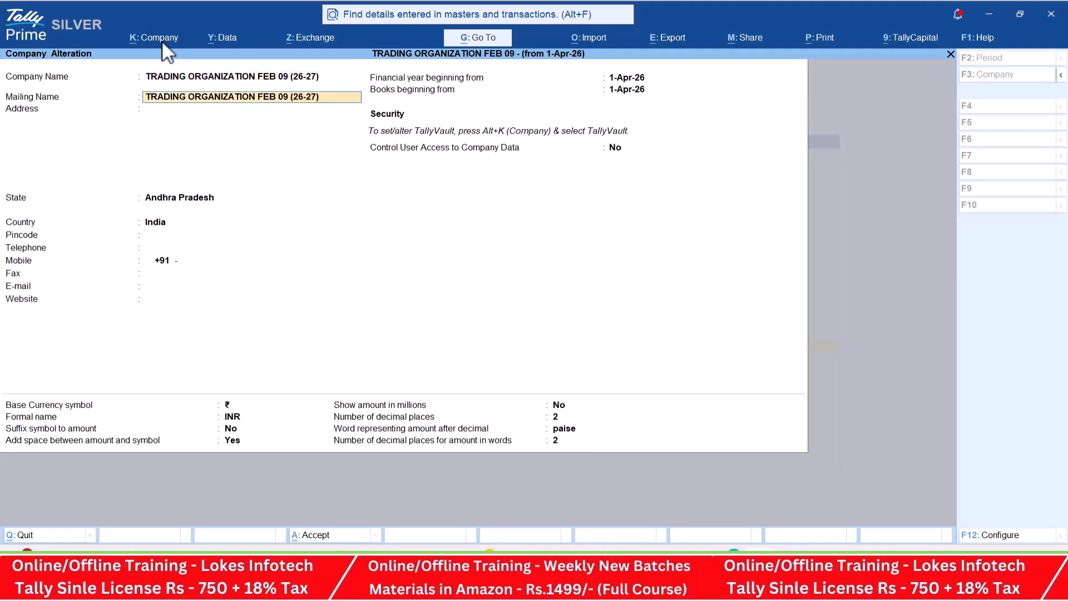
{"action": "key", "text": "ctrl+a"}
{"action": "key", "text": "Escape"}
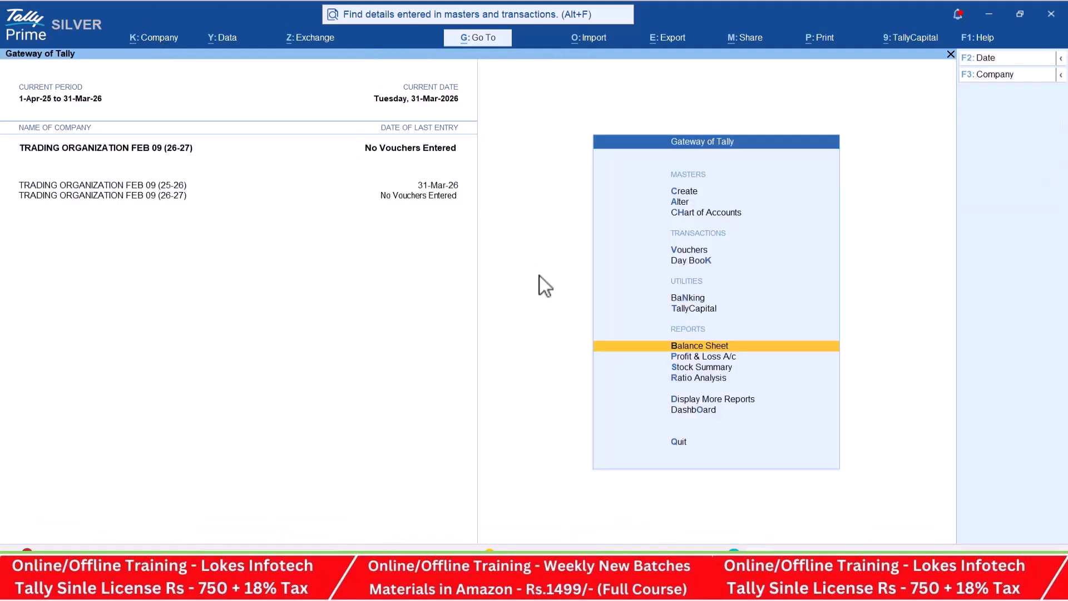
- Examine the Balance Sheet of the (26-27) company for its carried-forward balances
{"action": "key", "text": "Return"}
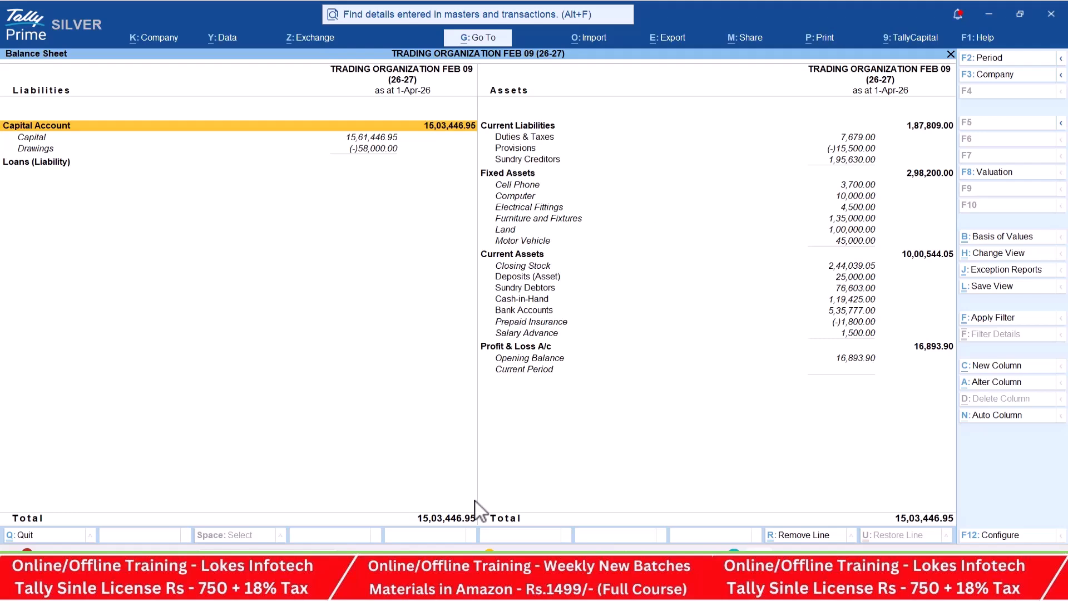
{"action": "key", "text": "Escape"}
- Open the list of ledgers in the Chart of Accounts of the (26-27) company
{"action": "key", "text": "Up"}
{"action": "key", "text": "Up"}
{"action": "key", "text": "Up"}
{"action": "key", "text": "Up"}
{"action": "key", "text": "Up"}
{"action": "key", "text": "Up"}
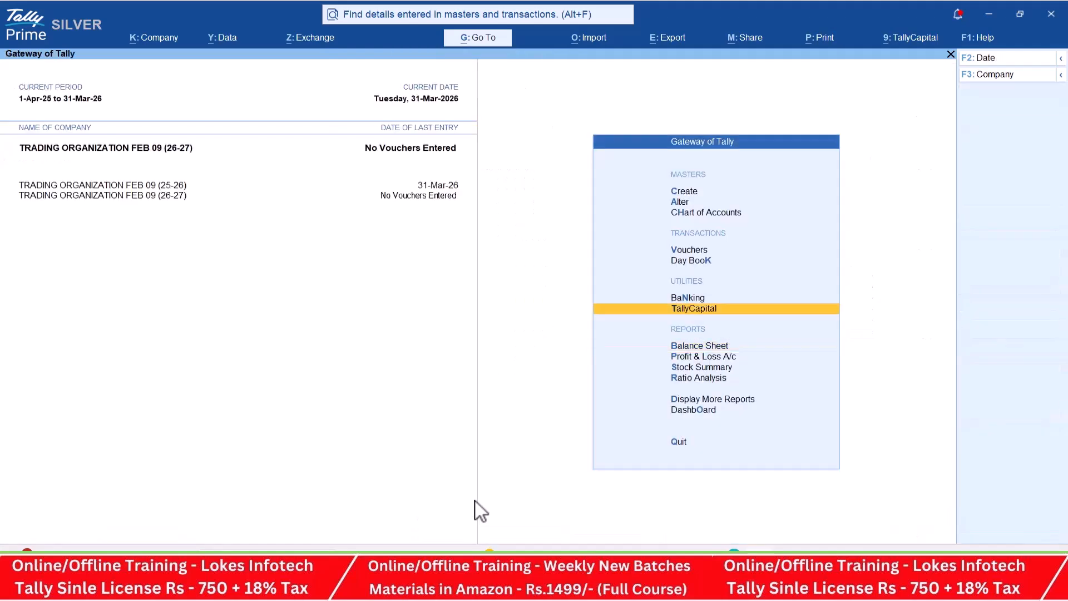
{"action": "key", "text": "Down"}
{"action": "key", "text": "Return"}
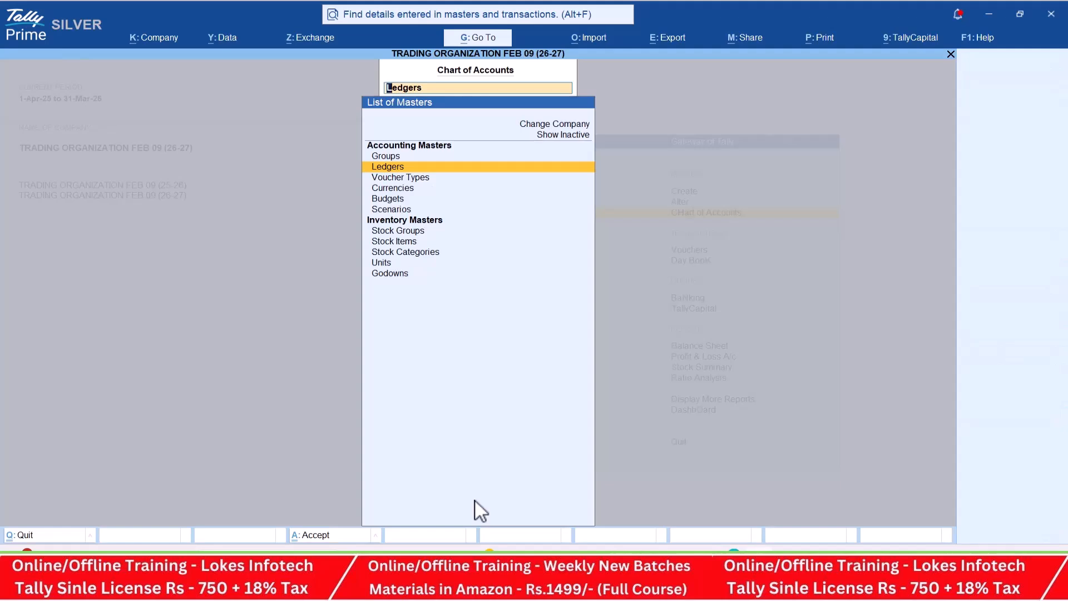
{"action": "key", "text": "Return"}
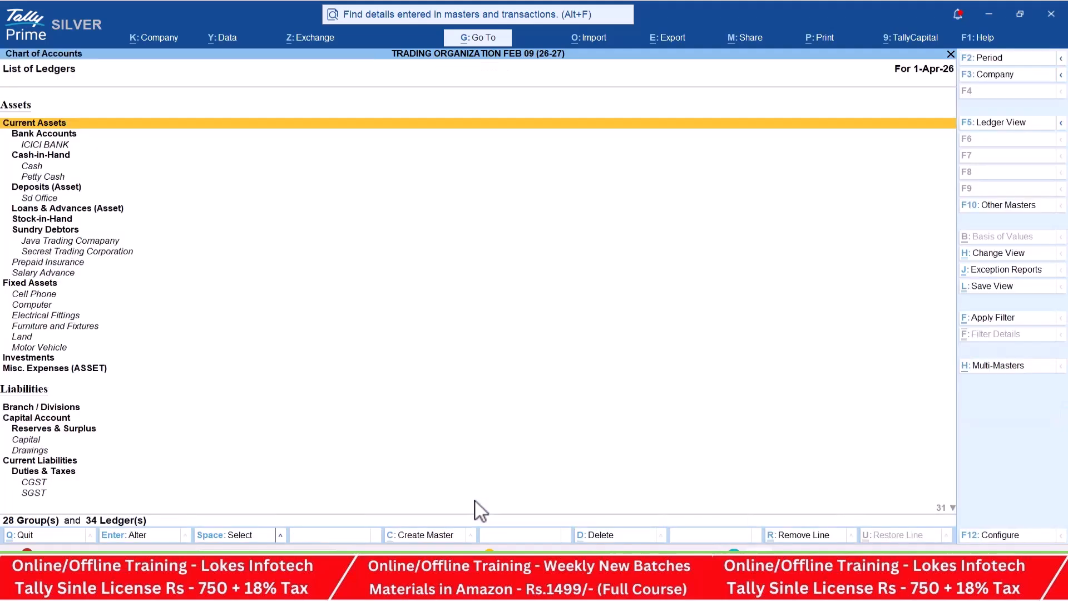
- Alter the ledgers of All Items together, set their opening balances to zero, and save
{"action": "left_click", "coordinate": [997, 369]}
{"action": "key", "text": "Down"}
{"action": "key", "text": "Down"}
{"action": "key", "text": "Return"}
{"action": "key", "text": "Return"}
{"action": "left_click", "coordinate": [1008, 273]}
{"action": "key", "text": "ctrl"}
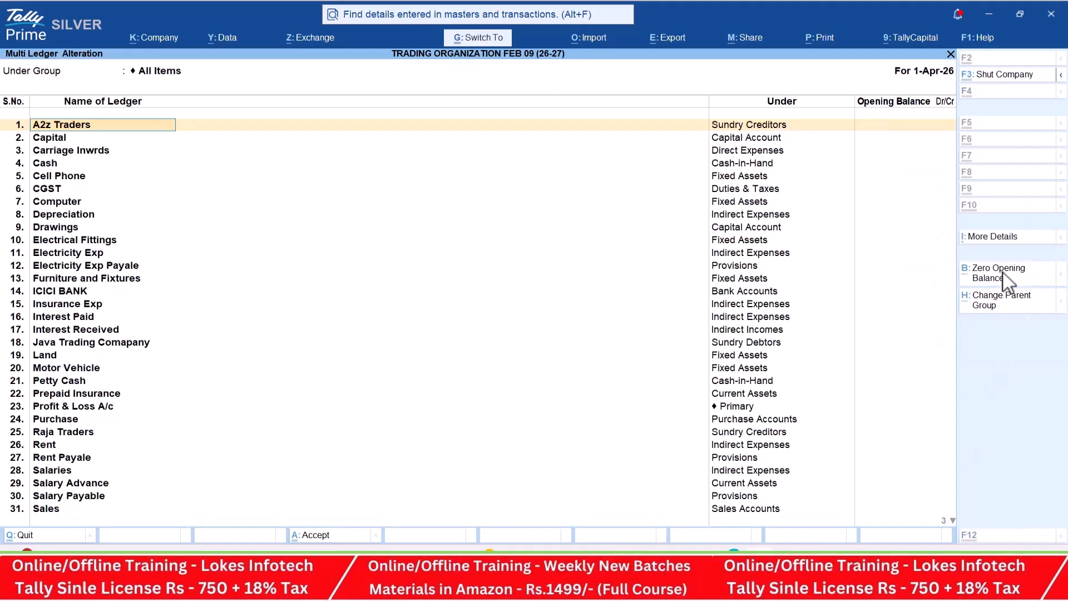
{"action": "key", "text": "ctrl+a"}
{"action": "key", "text": "Escape"}
{"action": "key", "text": "Escape"}
{"action": "key", "text": "Down"}
{"action": "key", "text": "Down"}
{"action": "key", "text": "Down"}
{"action": "key", "text": "Down"}
{"action": "key", "text": "Down"}
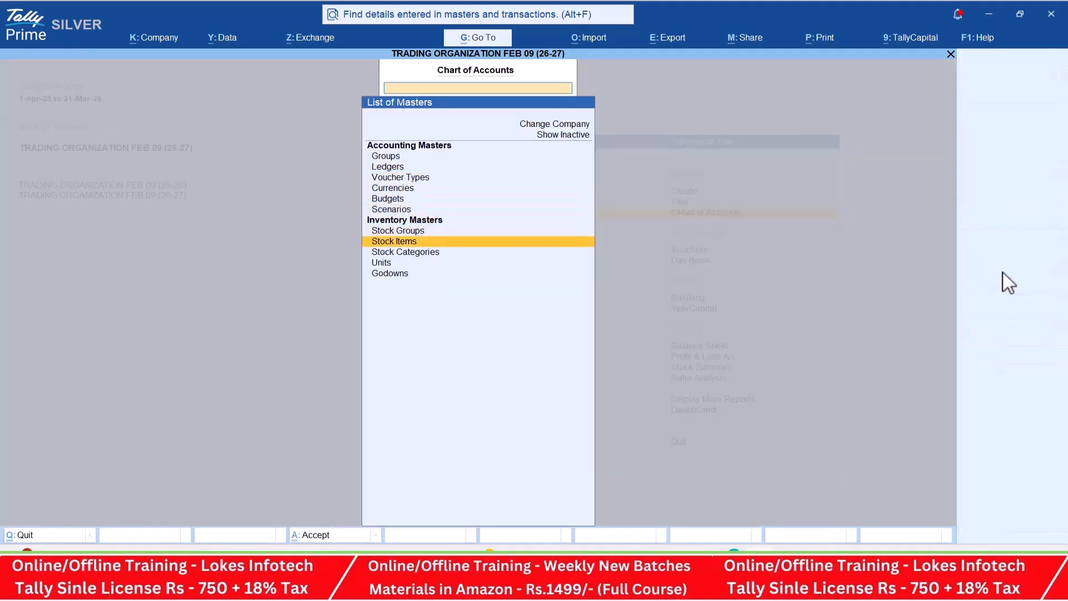
{"action": "key", "text": "Return"}
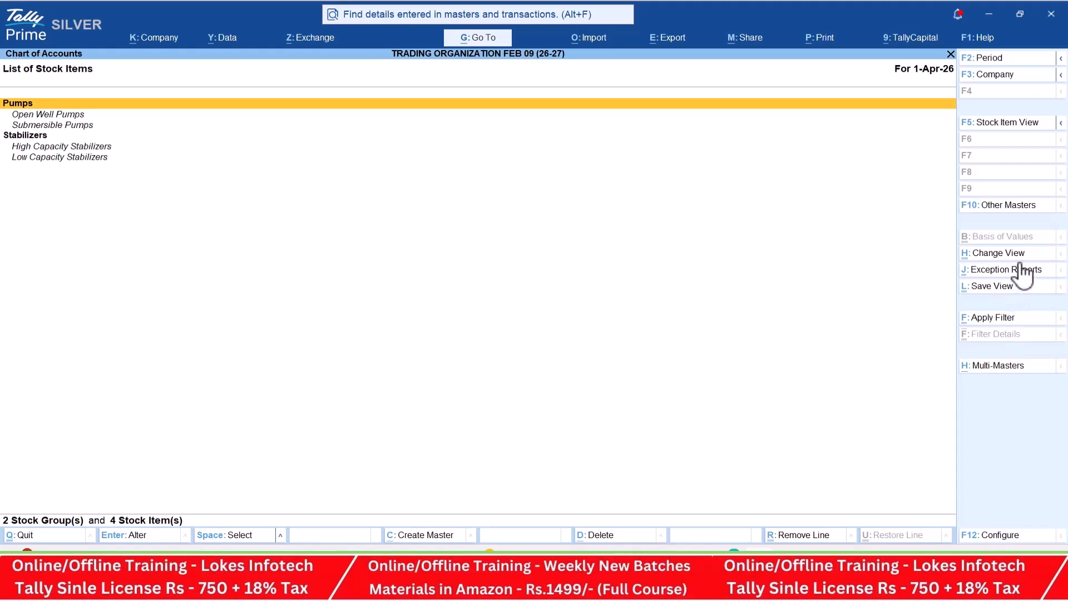
{"action": "key", "text": "Escape"}
{"action": "key", "text": "Down"}
- Open the list of stock items in the Chart of Accounts of the (26-27) company
{"action": "key", "text": "Down"}
{"action": "key", "text": "Up"}
{"action": "key", "text": "Escape"}
{"action": "key", "text": "Return"}
{"action": "key", "text": "Down"}
{"action": "key", "text": "Down"}
{"action": "key", "text": "Down"}
{"action": "key", "text": "Down"}
{"action": "key", "text": "Down"}
{"action": "key", "text": "Down"}
{"action": "key", "text": "Down"}
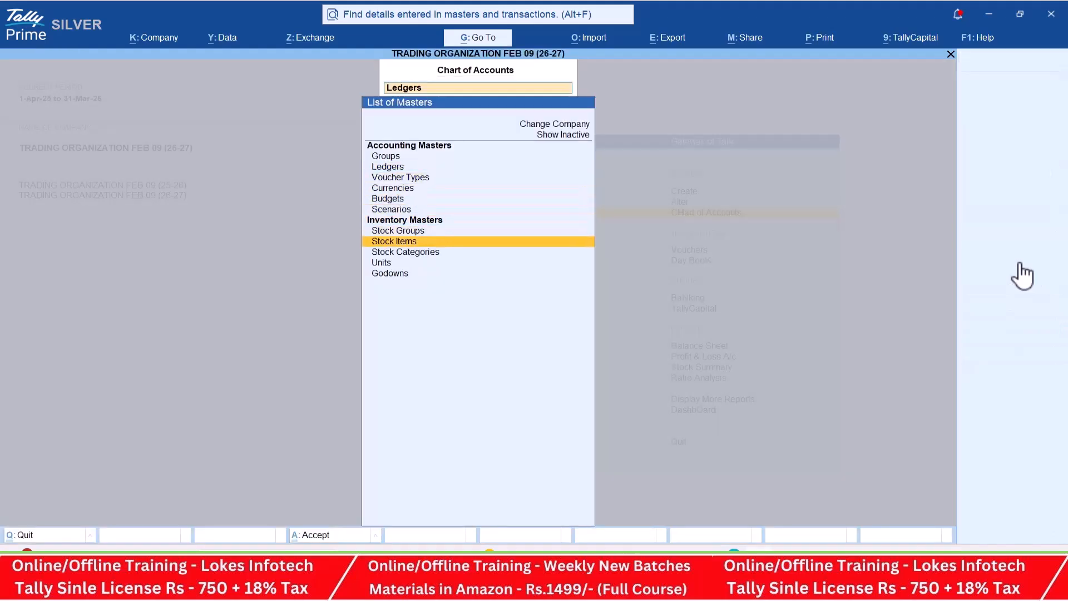
{"action": "key", "text": "Return"}
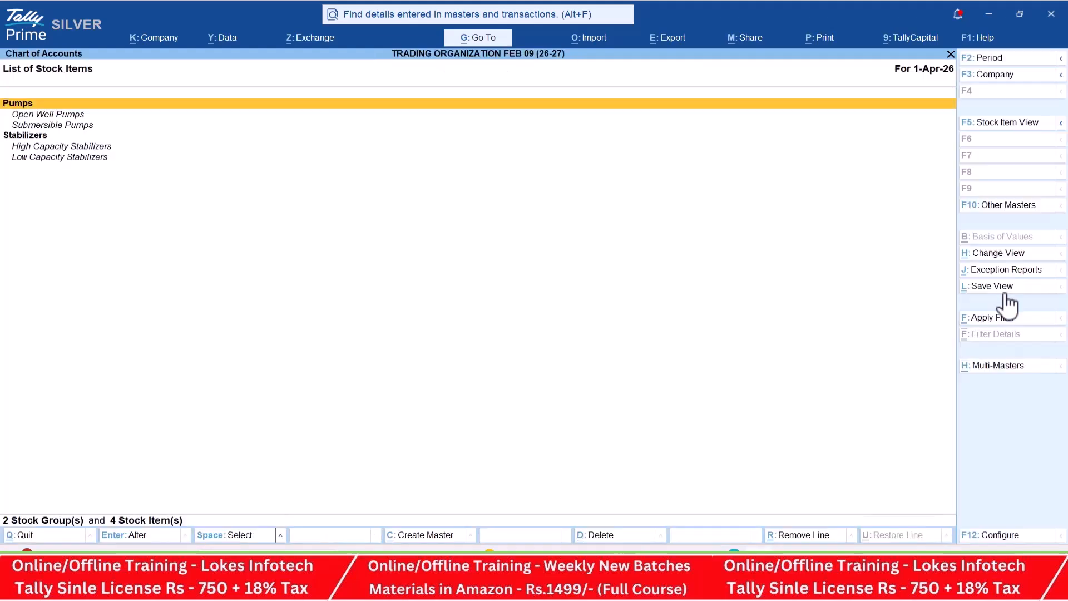
- Alter the stock items of All Items together, set their opening balances to zero, and save
{"action": "left_click", "coordinate": [999, 367]}
{"action": "key", "text": "Down"}
{"action": "key", "text": "Return"}
{"action": "key", "text": "Return"}
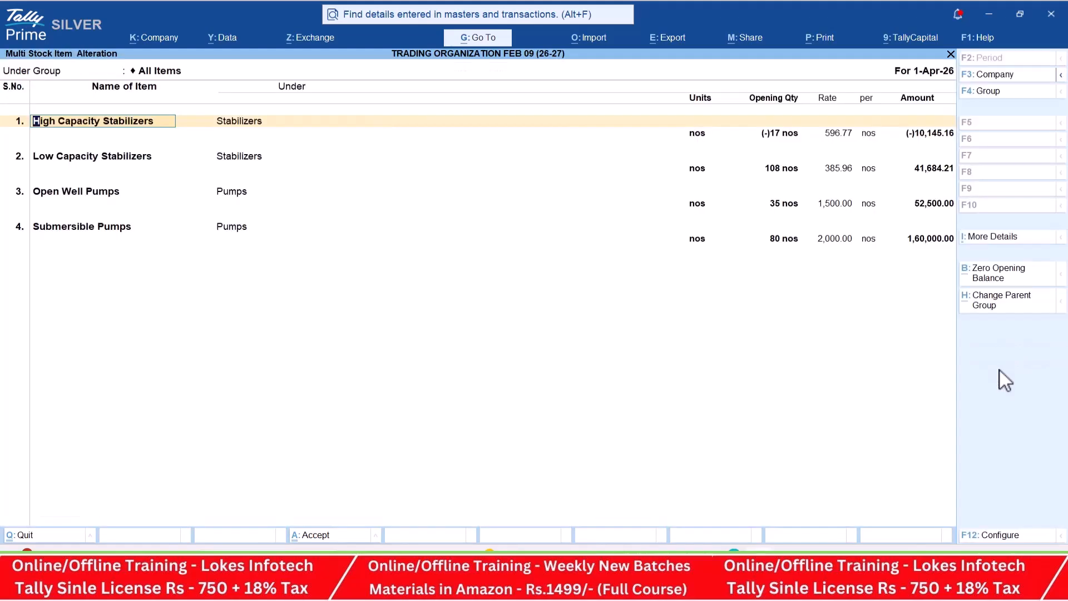
{"action": "left_click", "coordinate": [999, 273]}
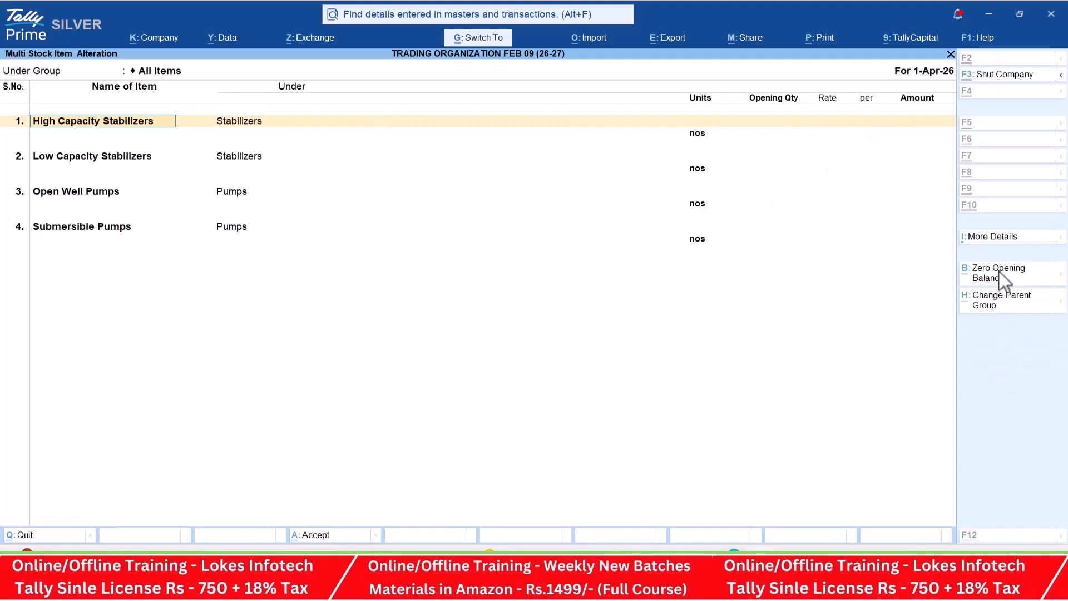
{"action": "key", "text": "ctrl+a"}
{"action": "key", "text": "Escape"}
{"action": "key", "text": "Escape"}
{"action": "key", "text": "Escape"}
{"action": "key", "text": "Escape"}
- Examine the Balance Sheet of the (26-27) company for any remaining opening balances
{"action": "key", "text": "Down"}
{"action": "key", "text": "Down"}
{"action": "key", "text": "Down"}
{"action": "key", "text": "Down"}
{"action": "key", "text": "Down"}
{"action": "key", "text": "Return"}
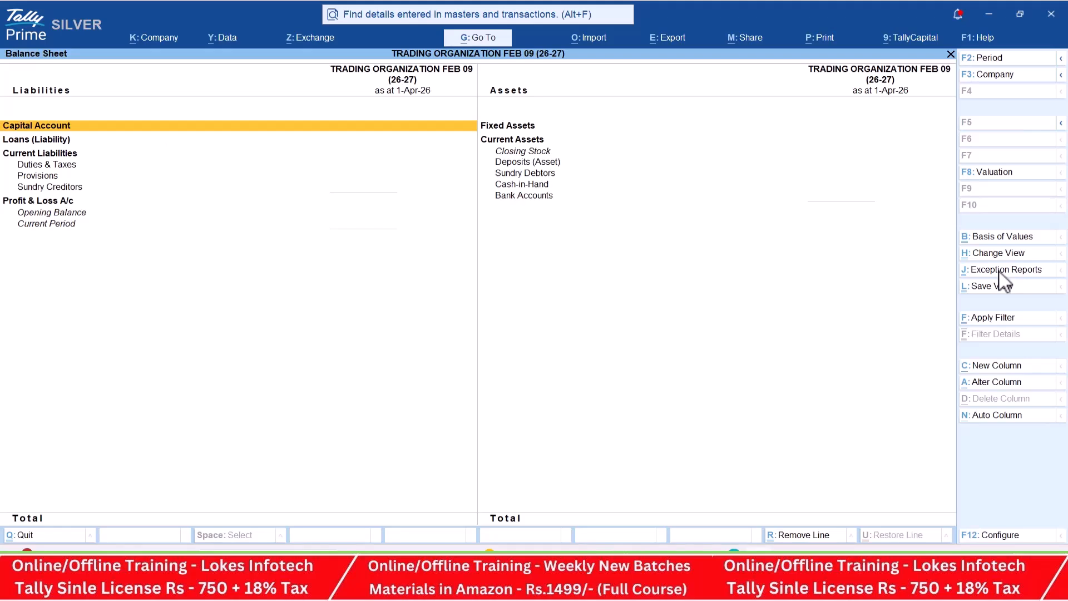
- Switch to the Microsoft Teams meeting window
{"action": "key", "text": "alt+Tab"}
{"action": "key", "text": "alt+Tab"}
{"action": "key", "text": "alt+Tab"}
{"action": "key", "text": "alt+Tab"}
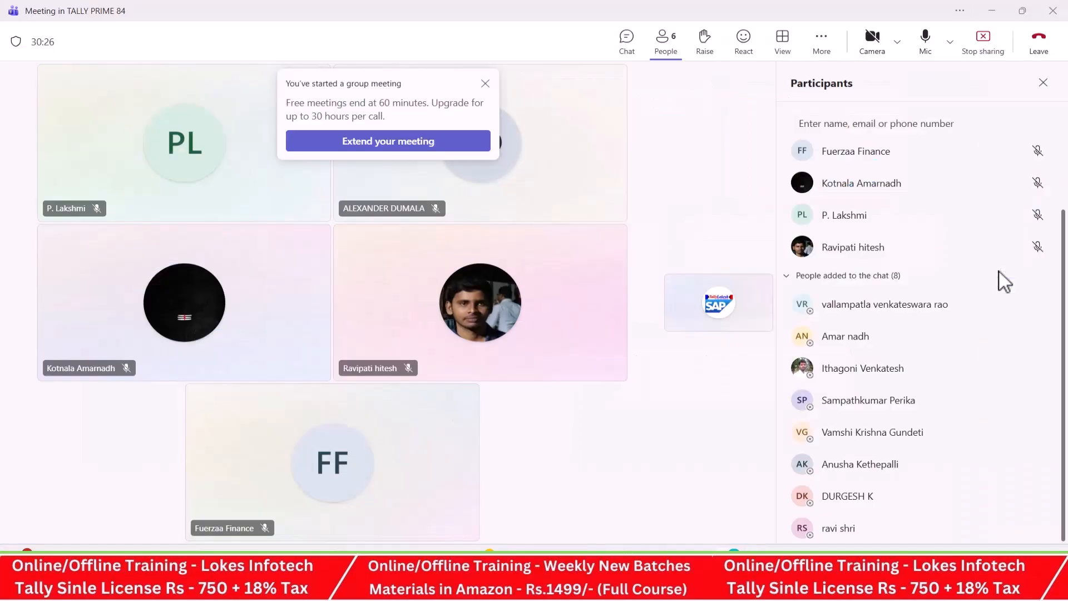